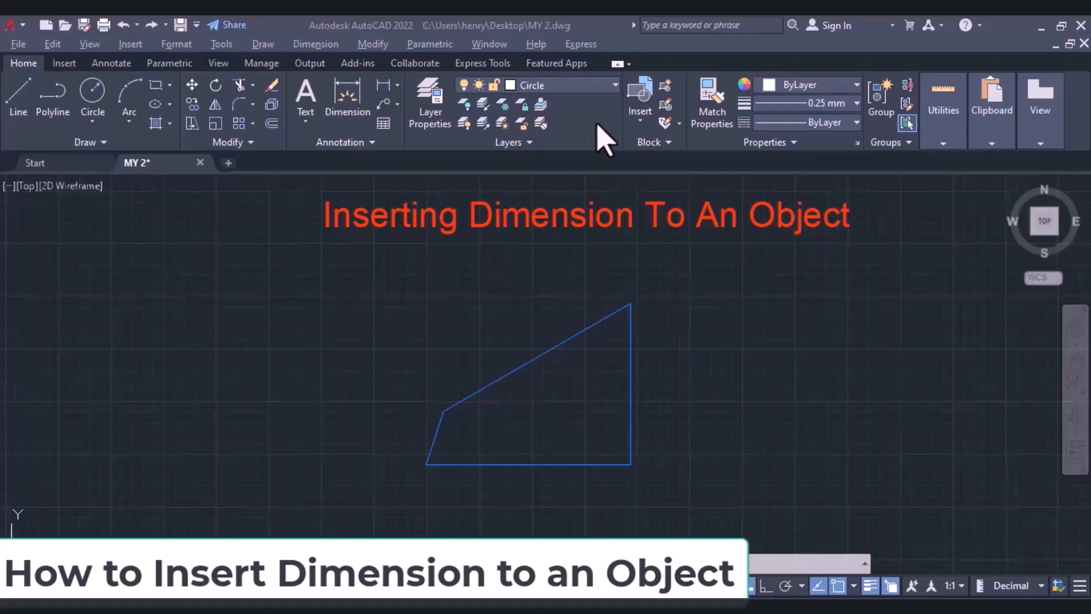
pyautogui.click(311, 47)
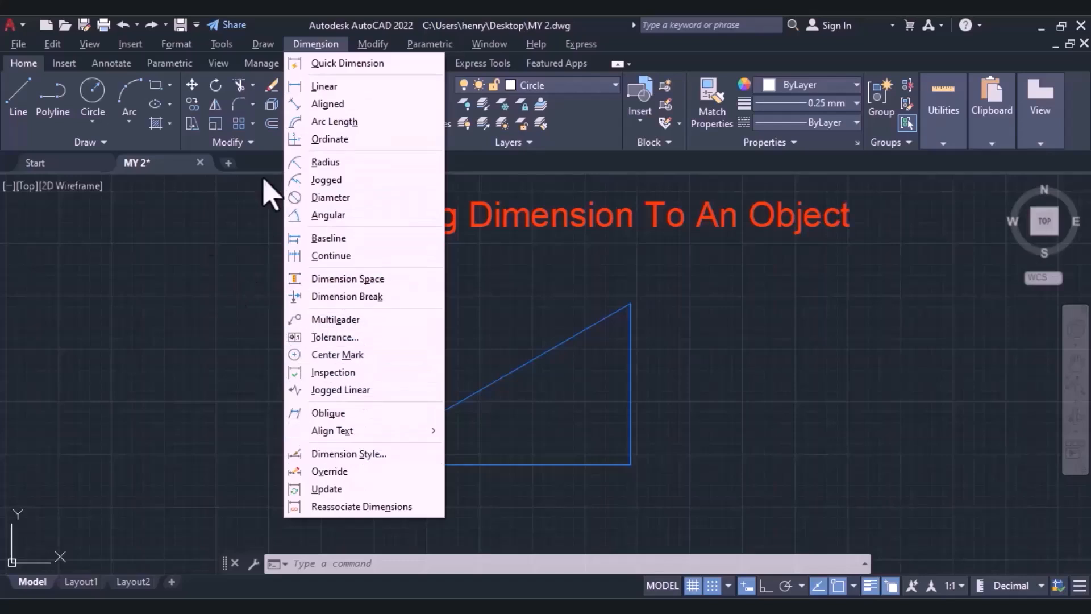
pyautogui.click(177, 261)
pyautogui.click(176, 249)
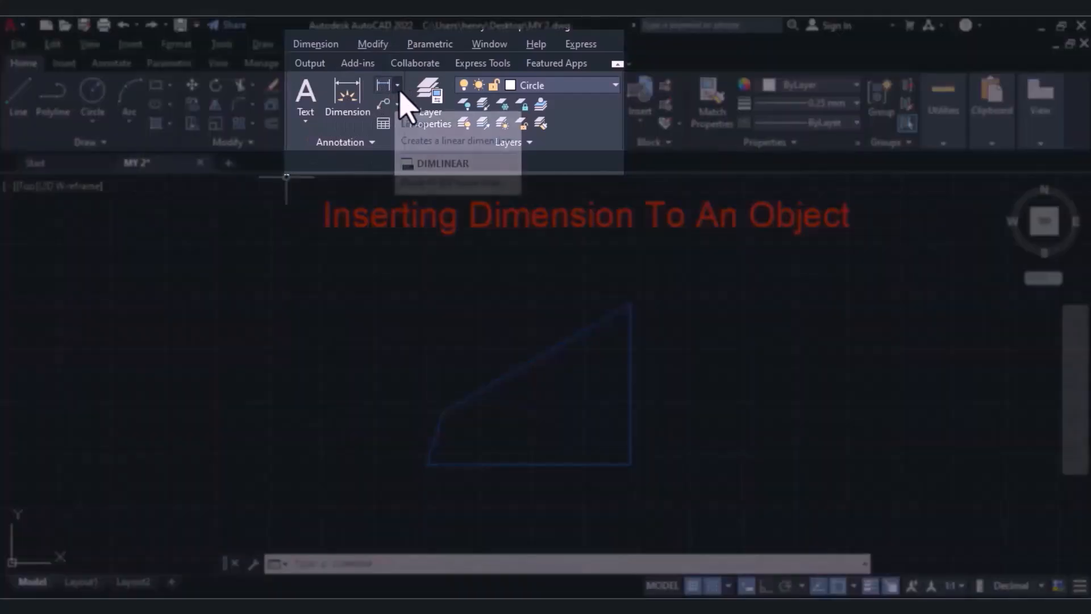
pyautogui.click(398, 86)
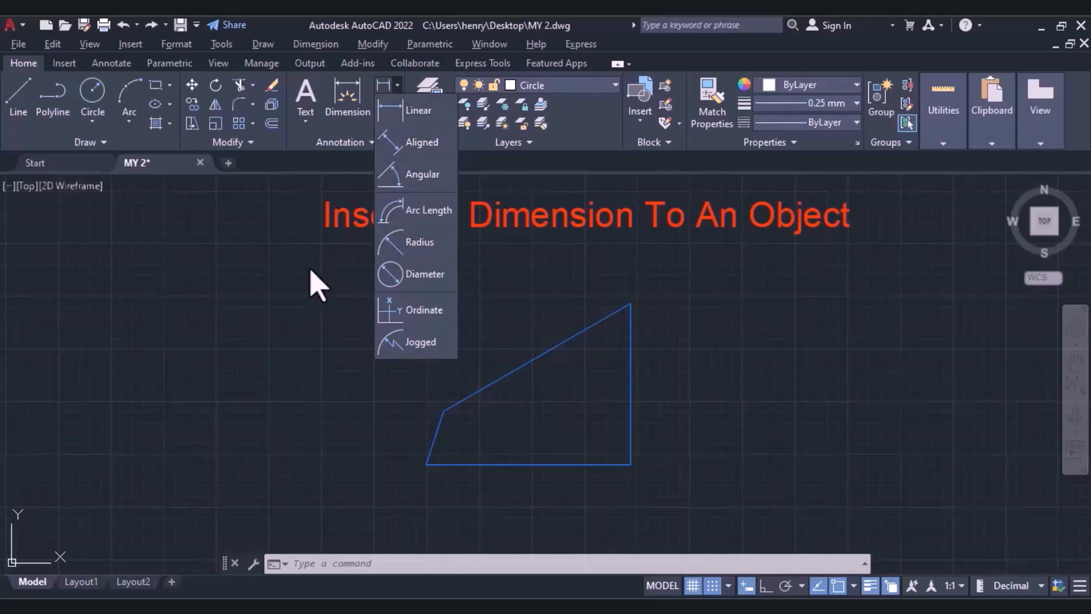
pyautogui.click(316, 285)
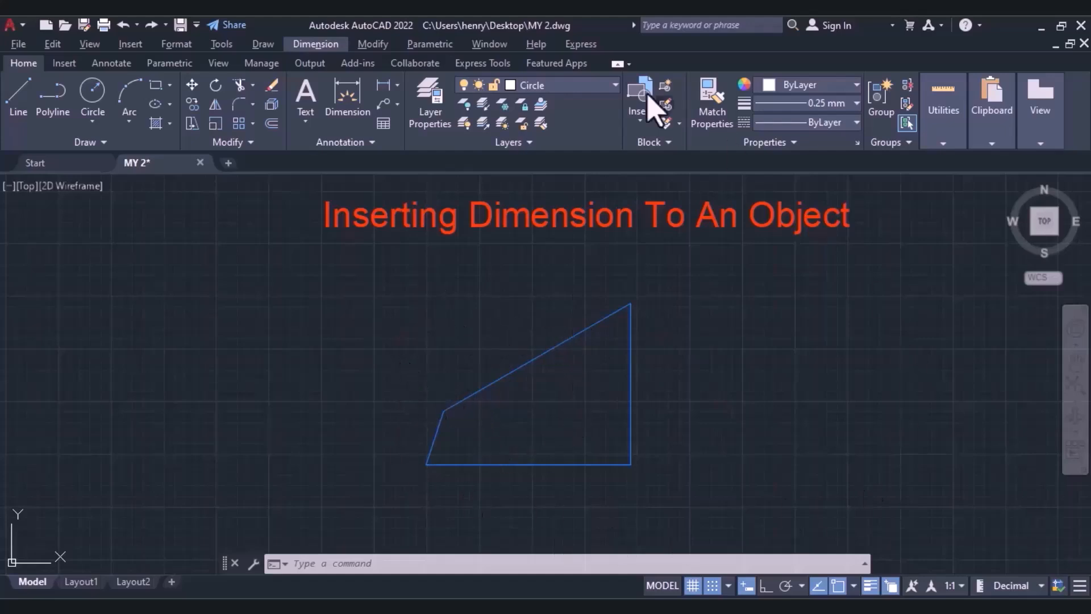
pyautogui.click(393, 89)
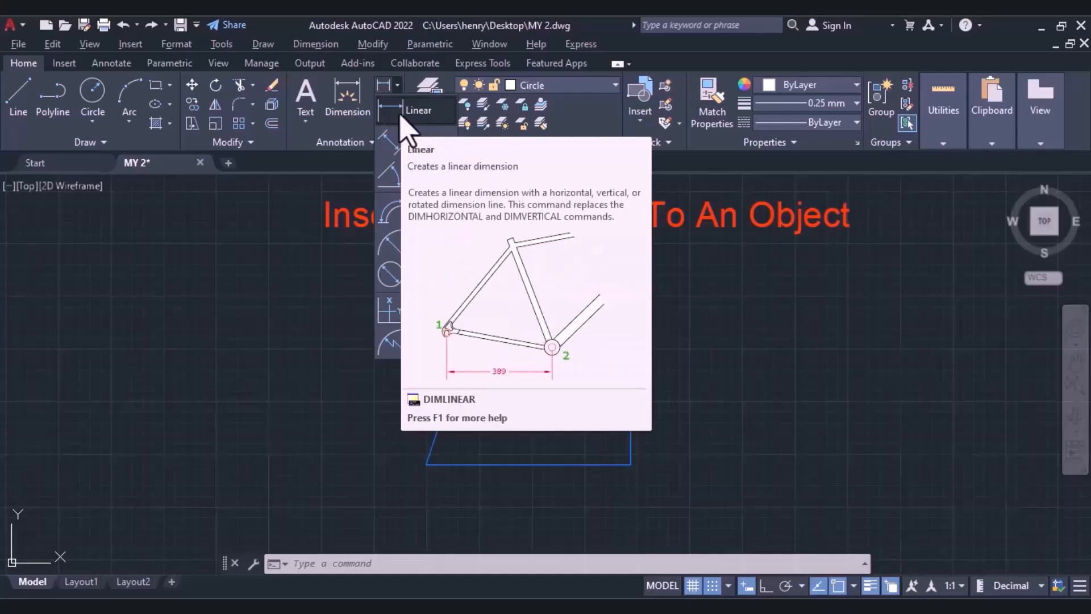
pyautogui.click(433, 114)
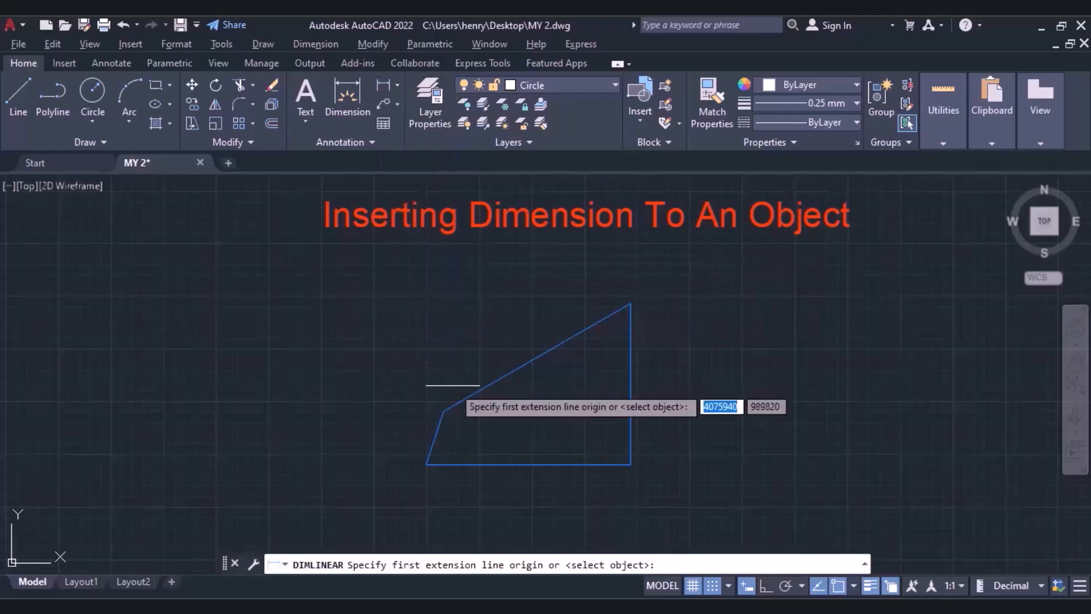
pyautogui.press('Escape')
# Add a linear dimension for the shape's horizontal bottom edge, using annotation scale 1:1 and placing the dimension line below the edge.
pyautogui.click(397, 85)
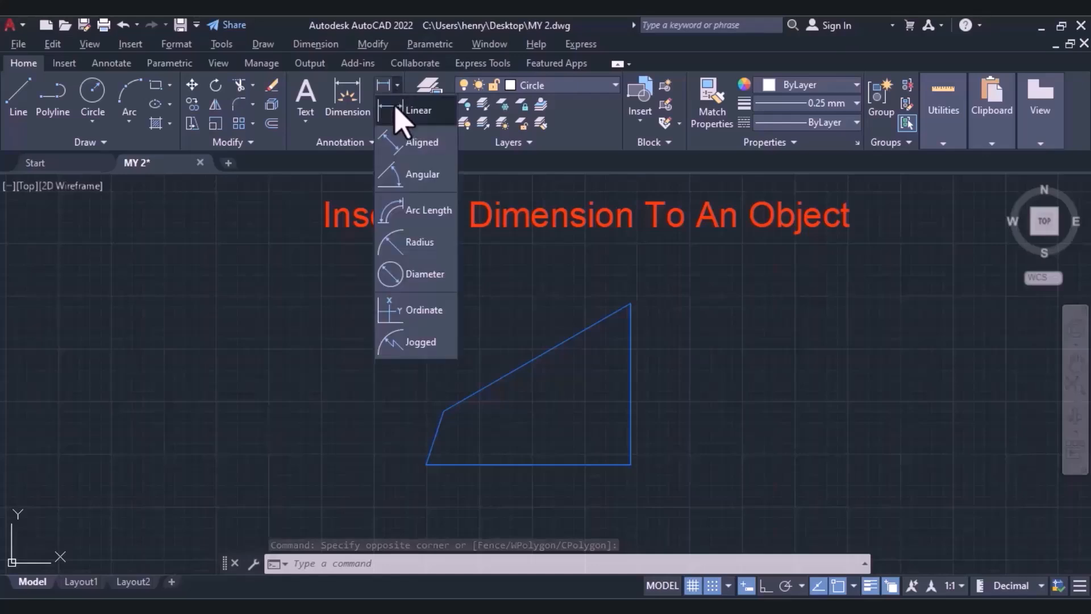
pyautogui.click(422, 114)
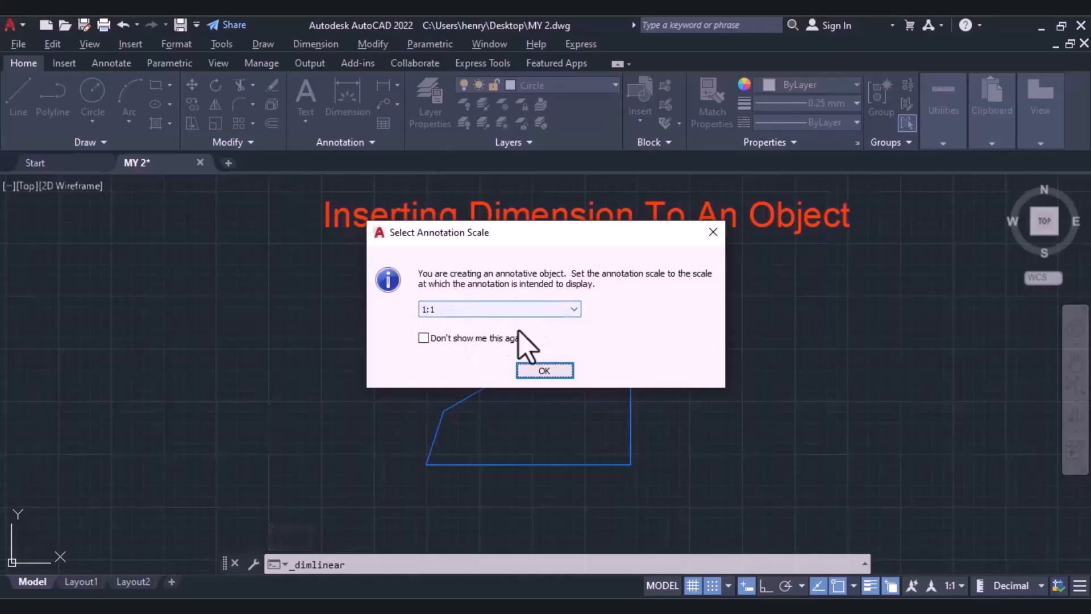
pyautogui.click(544, 370)
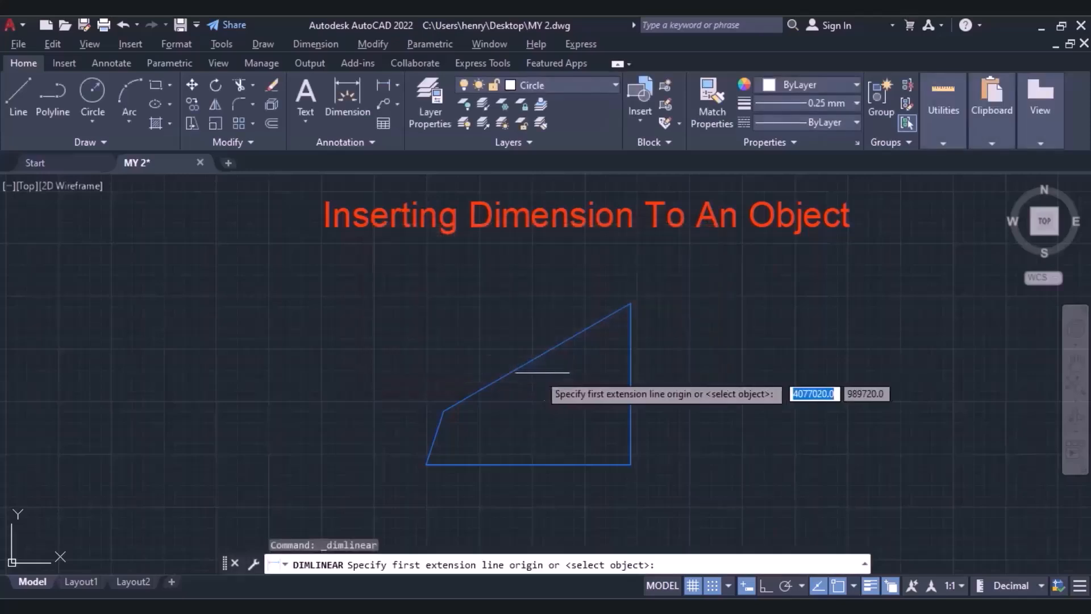
pyautogui.click(426, 465)
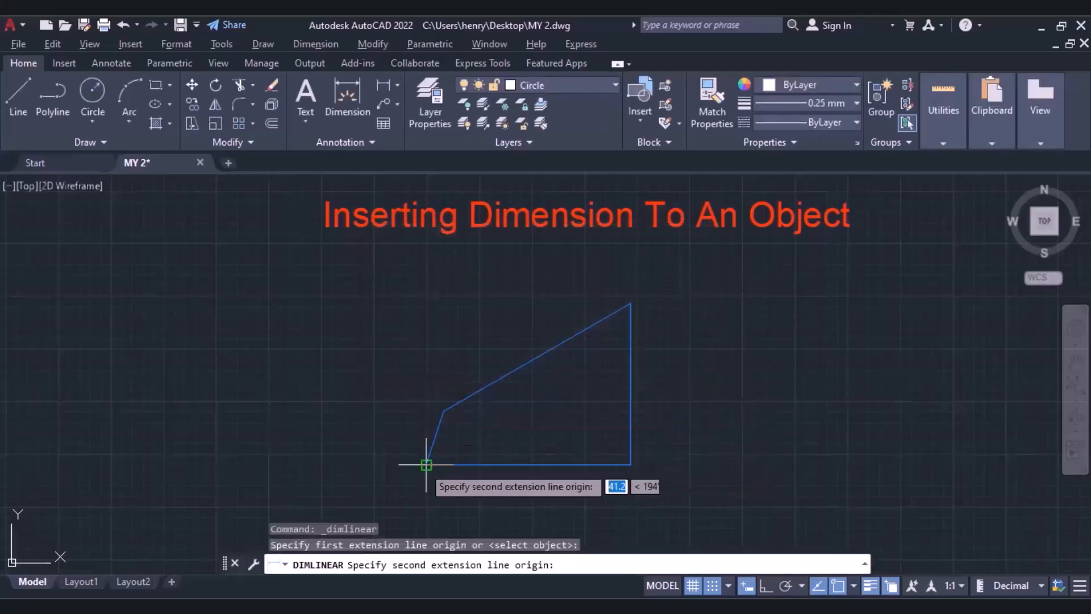
pyautogui.click(631, 465)
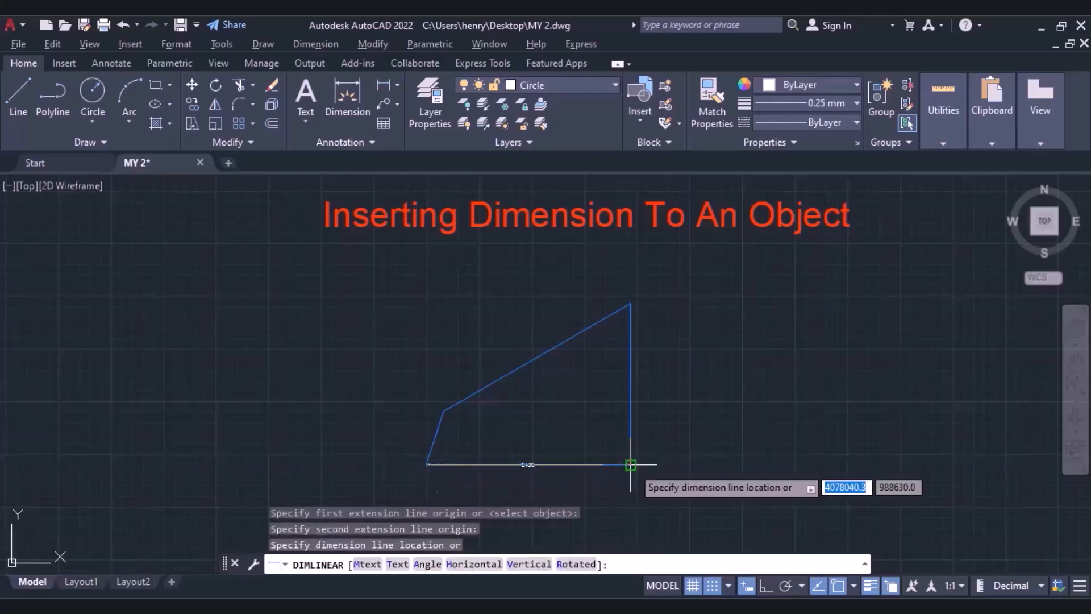
pyautogui.scroll(2, 600, 486)
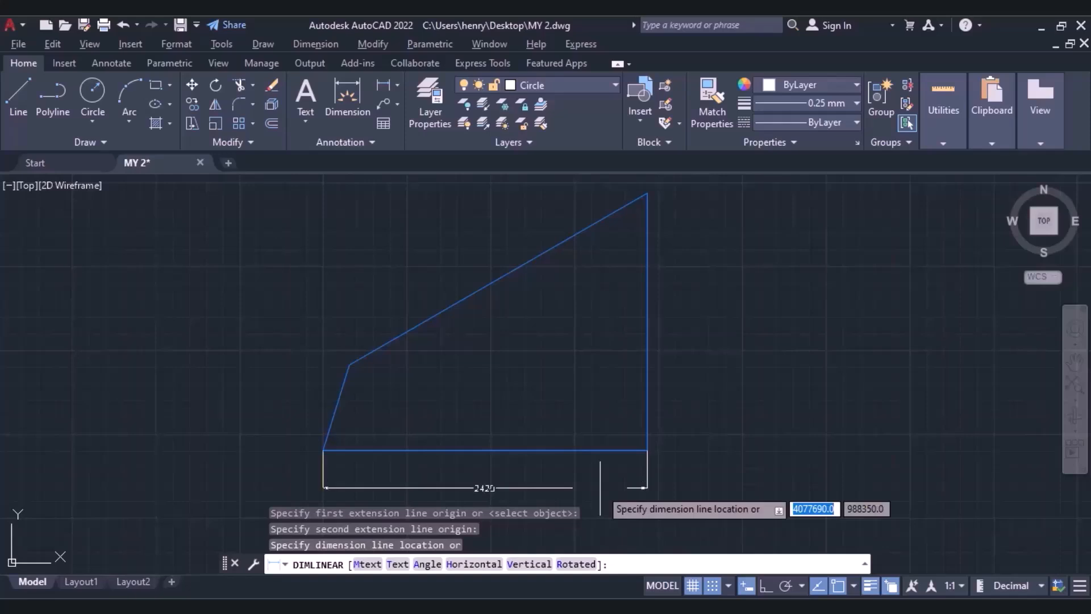
pyautogui.click(600, 488)
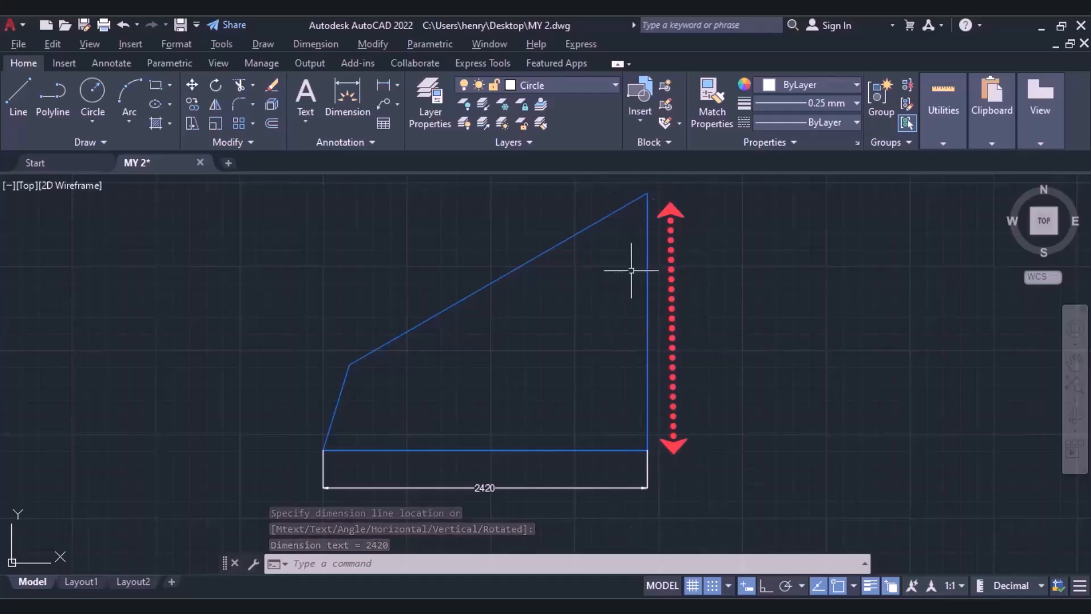
# Add a linear dimension for the shape's vertical edge, placing the dimension line outside it to the right.
pyautogui.click(398, 88)
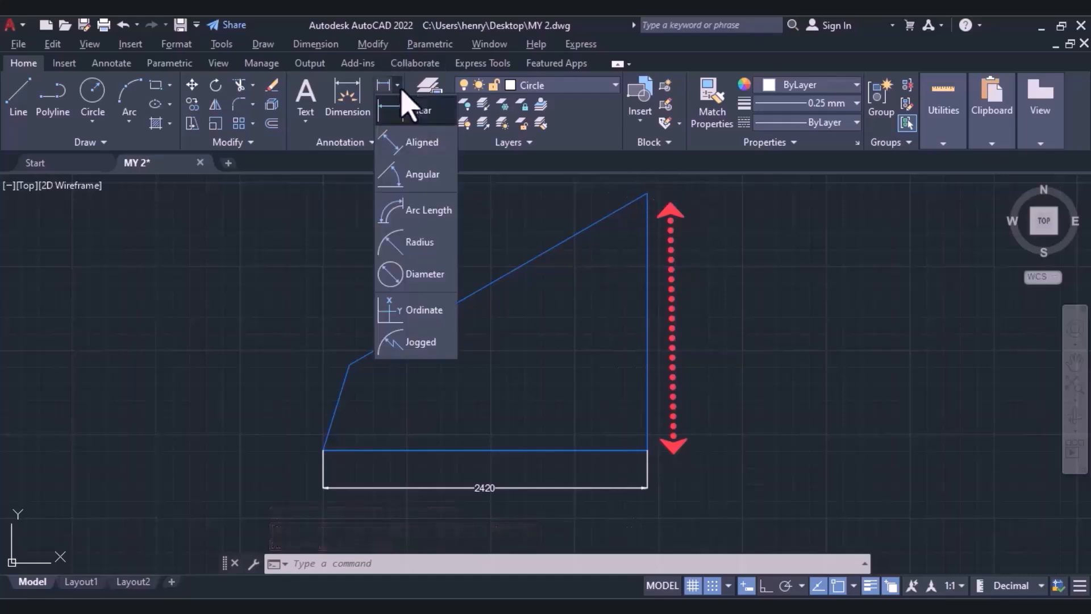
pyautogui.click(409, 112)
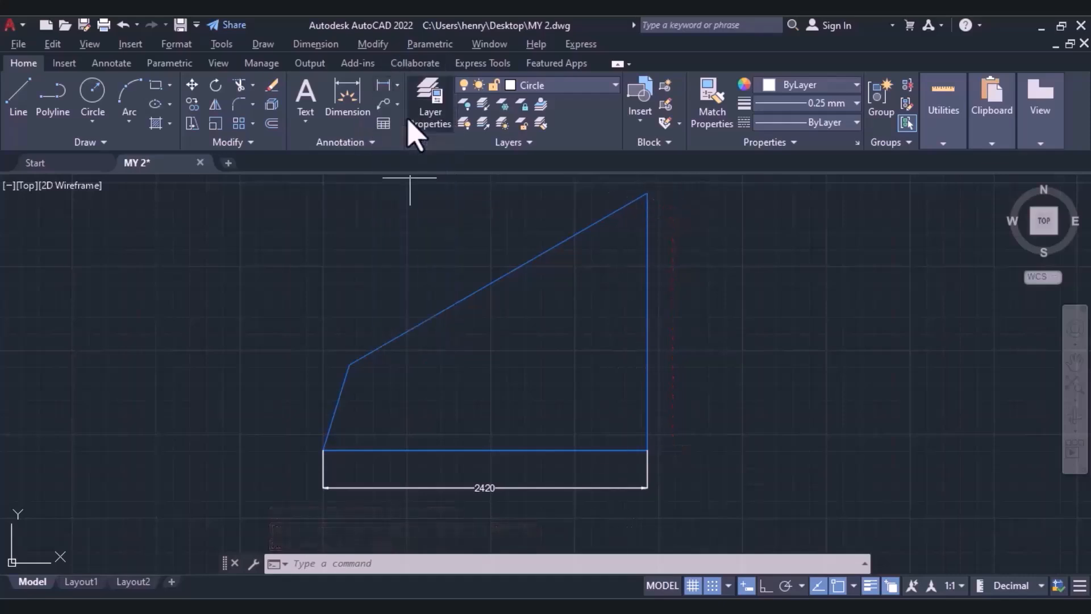
pyautogui.click(647, 193)
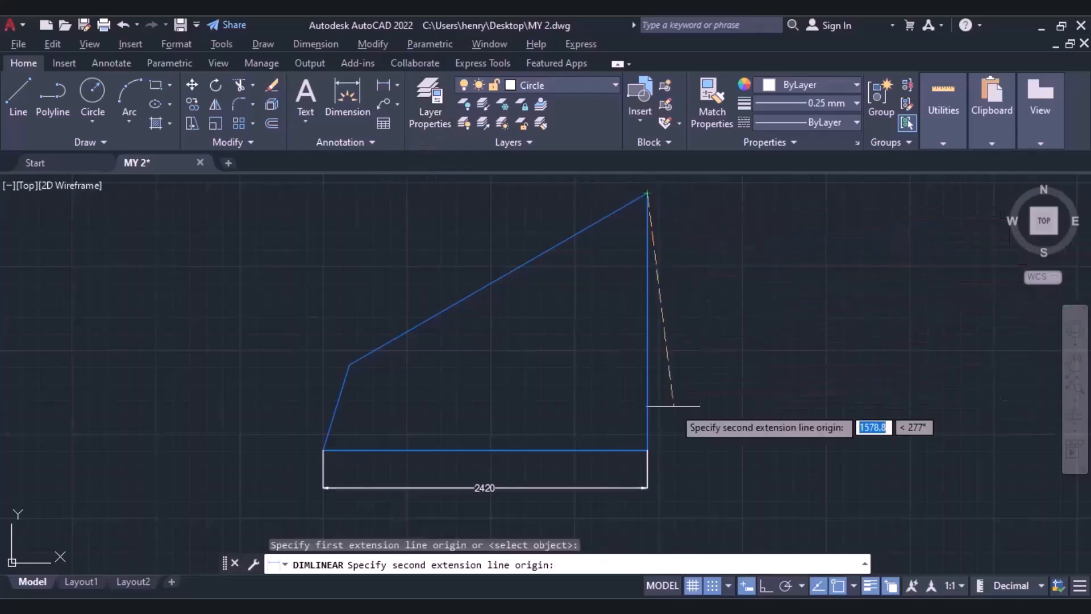
pyautogui.click(648, 451)
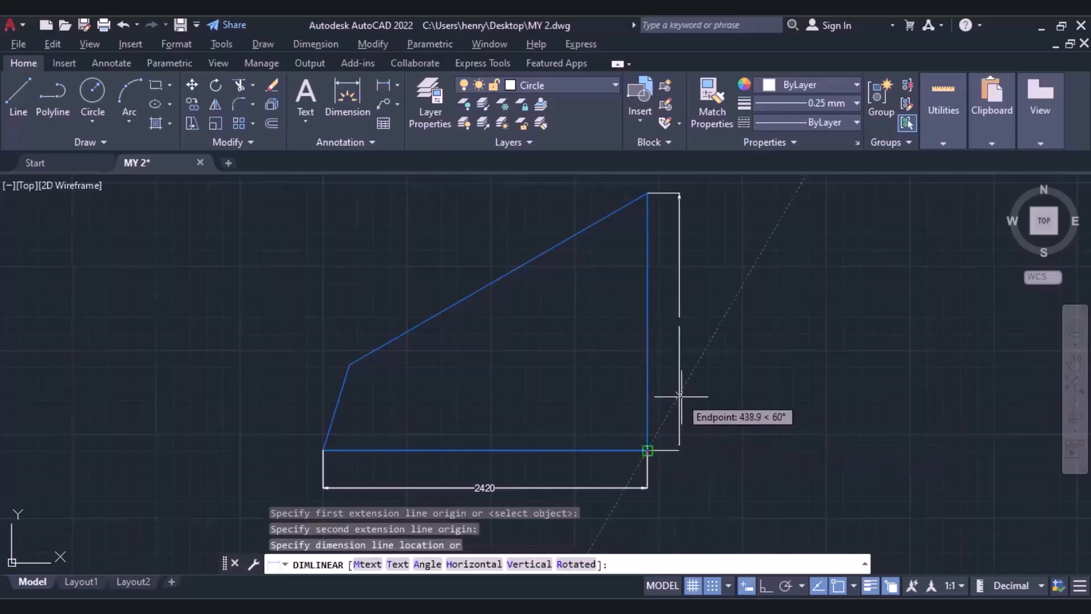
pyautogui.click(683, 341)
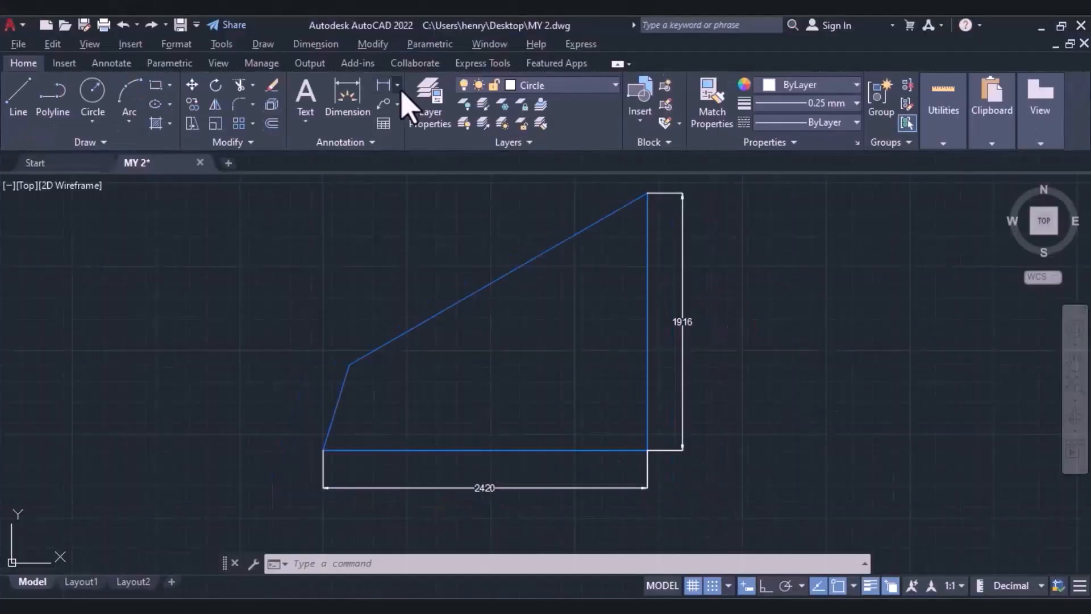
# Add an aligned dimension for the long sloping upper edge, placing the dimension line outside the shape.
pyautogui.click(398, 87)
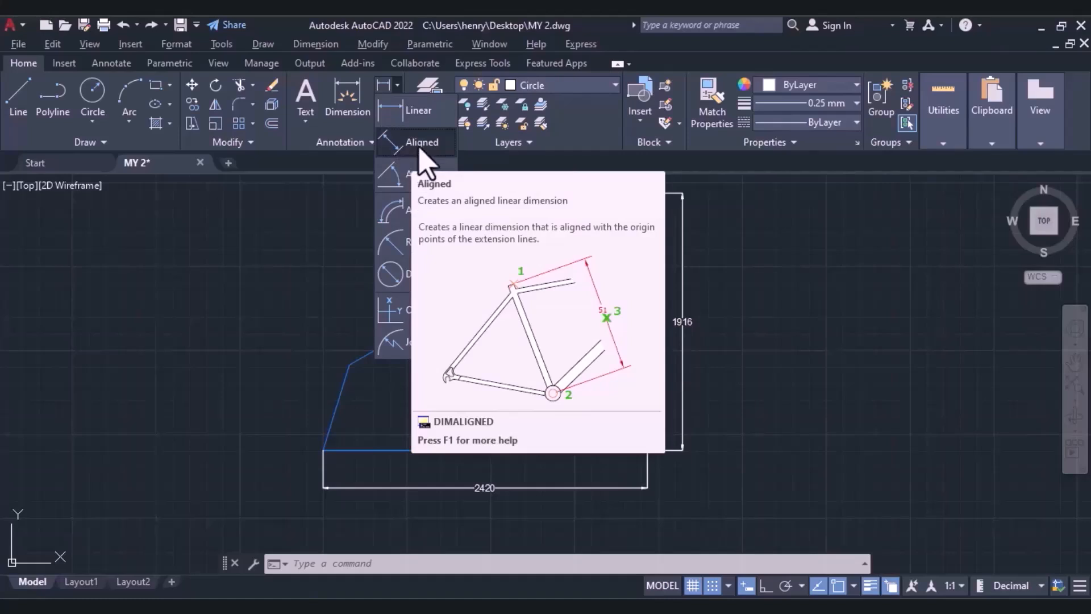
pyautogui.click(588, 307)
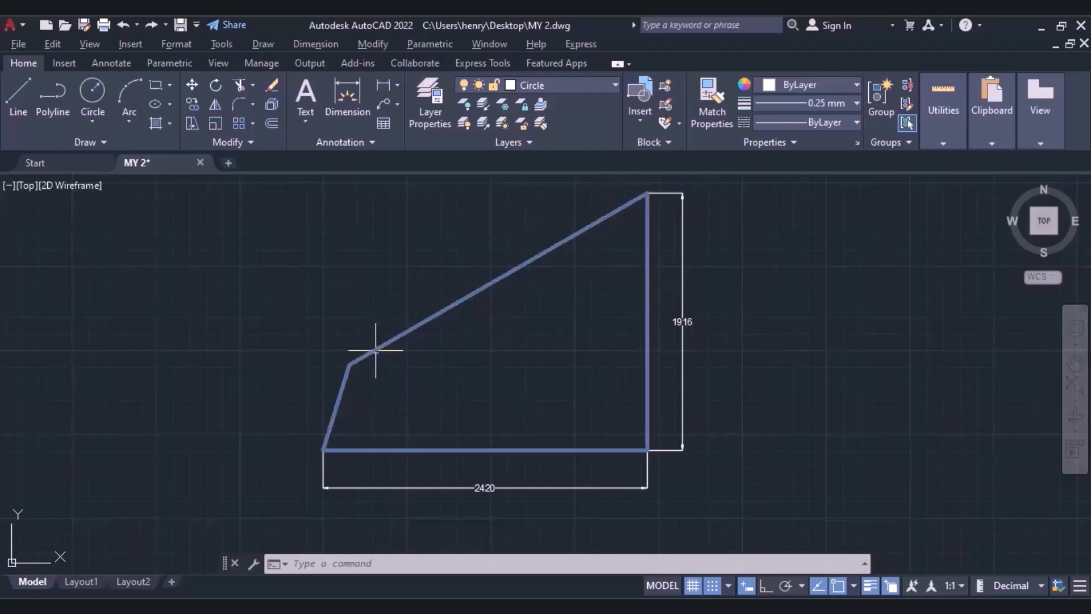
pyautogui.click(398, 86)
pyautogui.click(398, 149)
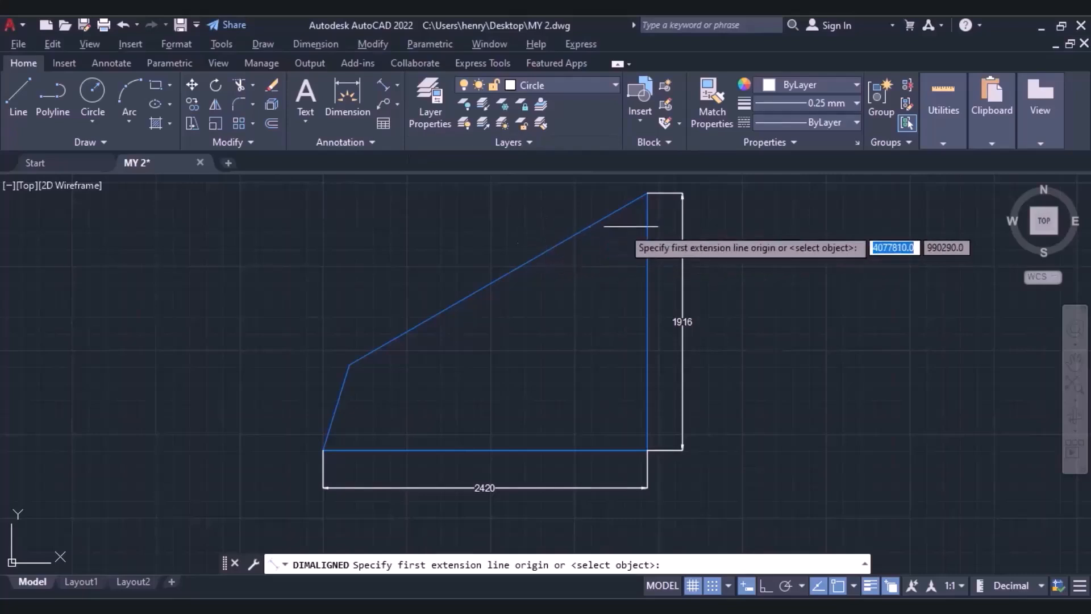
pyautogui.click(648, 194)
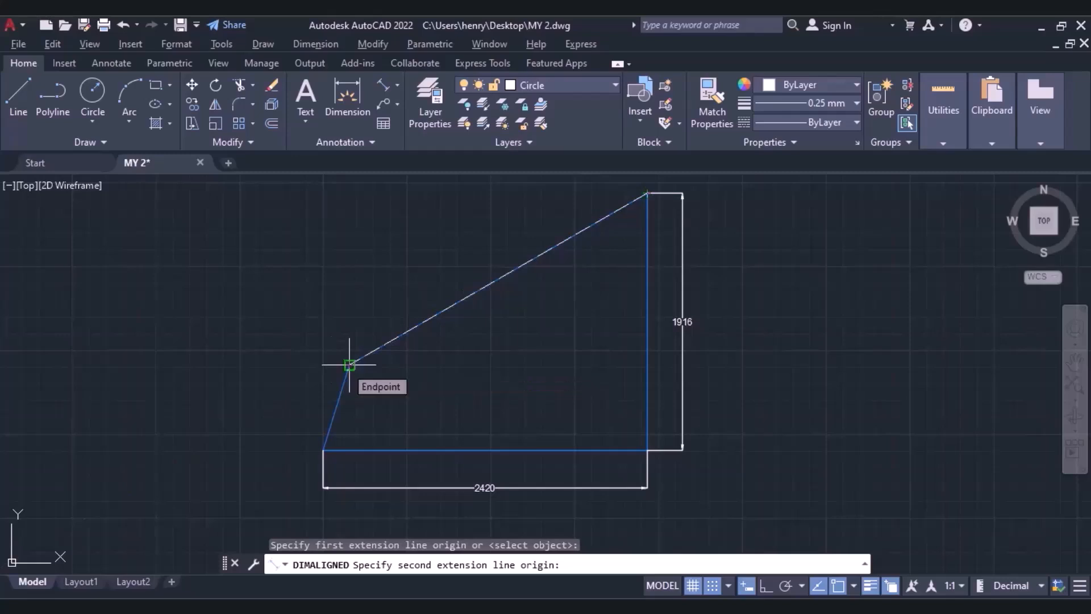
pyautogui.click(350, 365)
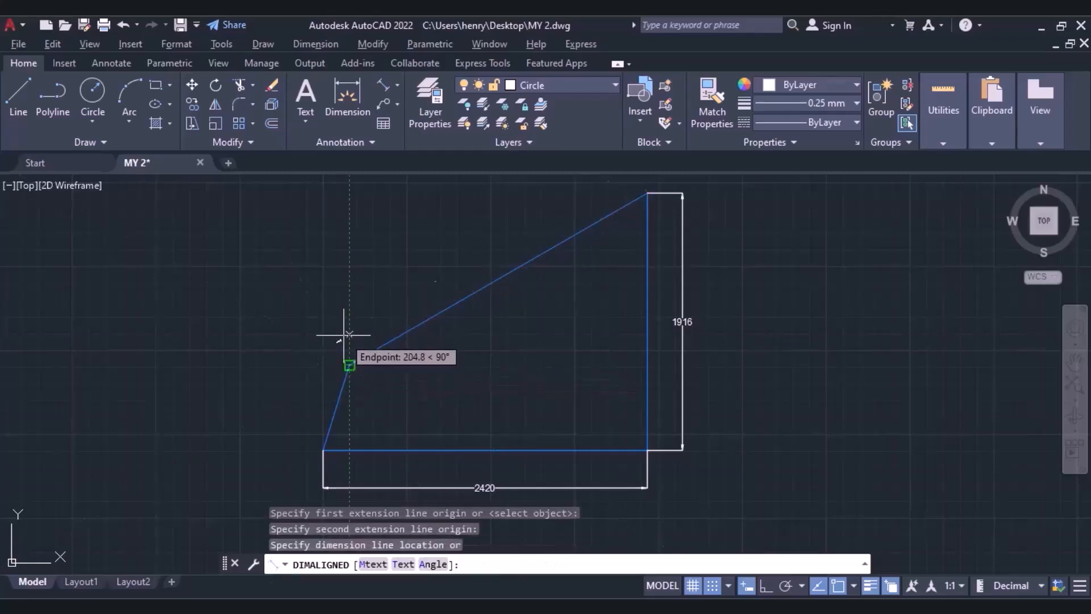
pyautogui.click(339, 327)
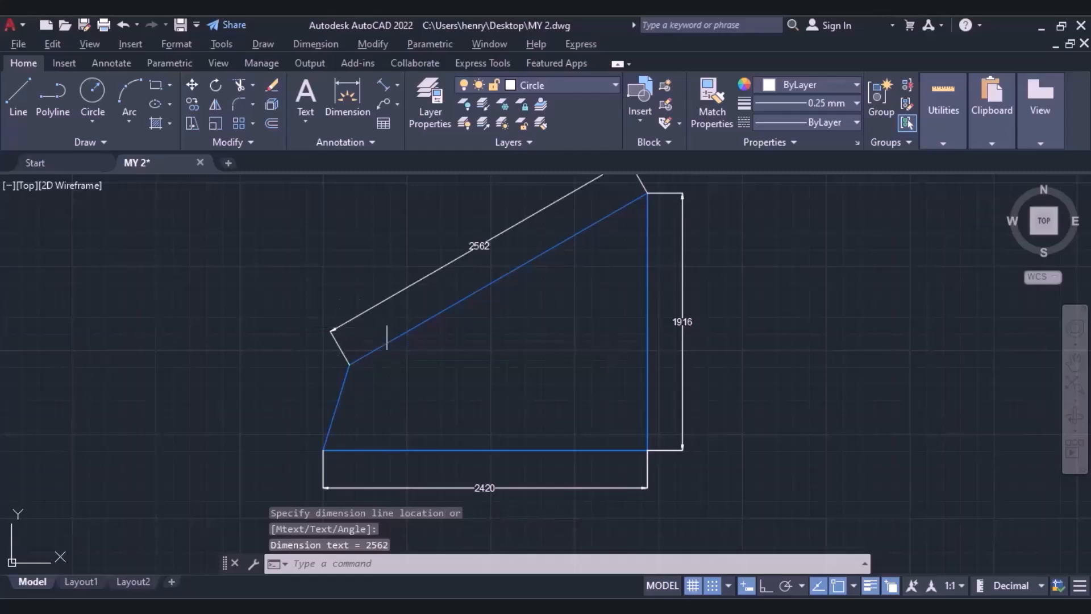
# Add an aligned dimension for the short slanted left edge, placing the dimension line outside the shape.
pyautogui.click(383, 86)
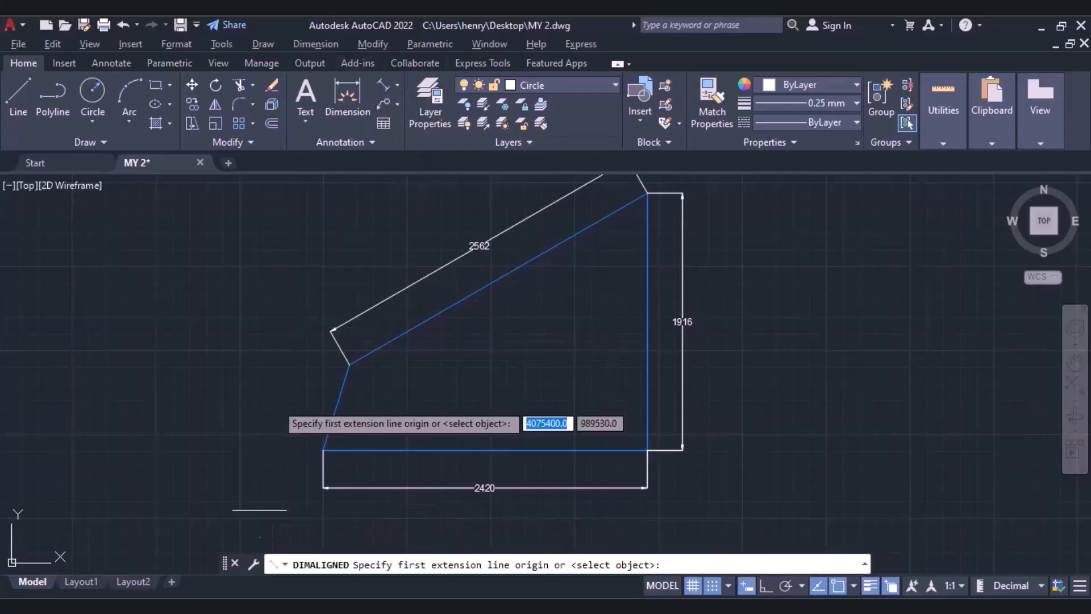
pyautogui.click(349, 364)
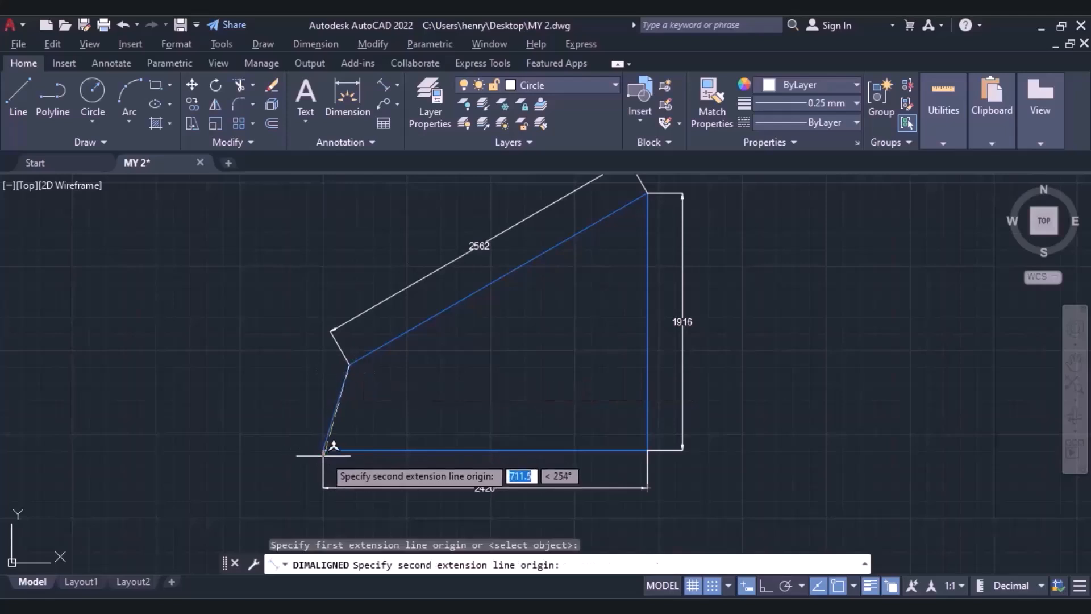
pyautogui.click(323, 449)
pyautogui.click(291, 431)
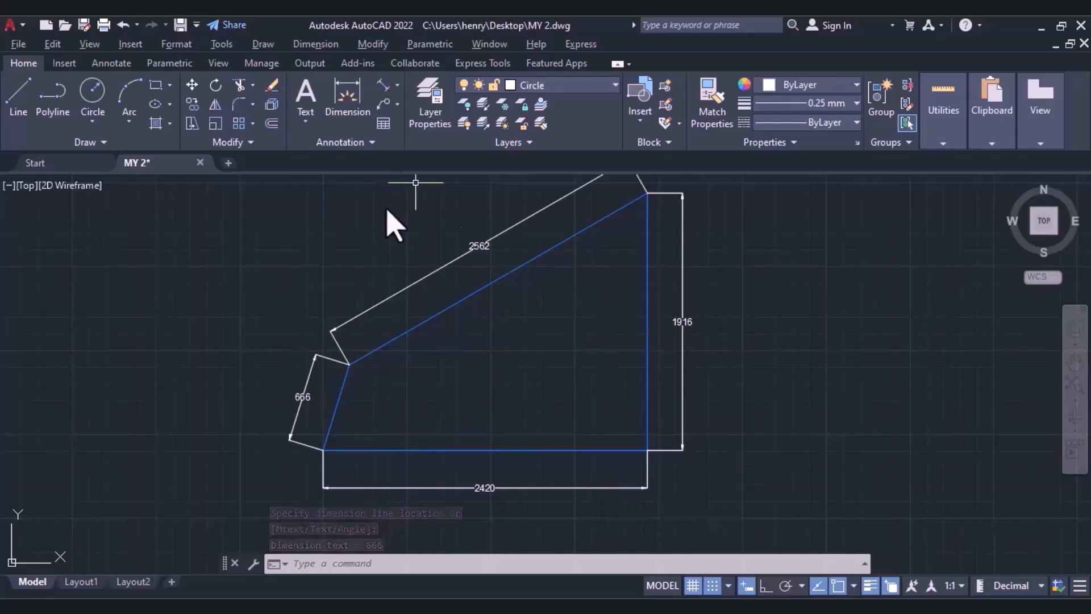
# Add an angular dimension between the bottom edge and the short slanted left edge, placing its arc inside the shape.
pyautogui.click(397, 85)
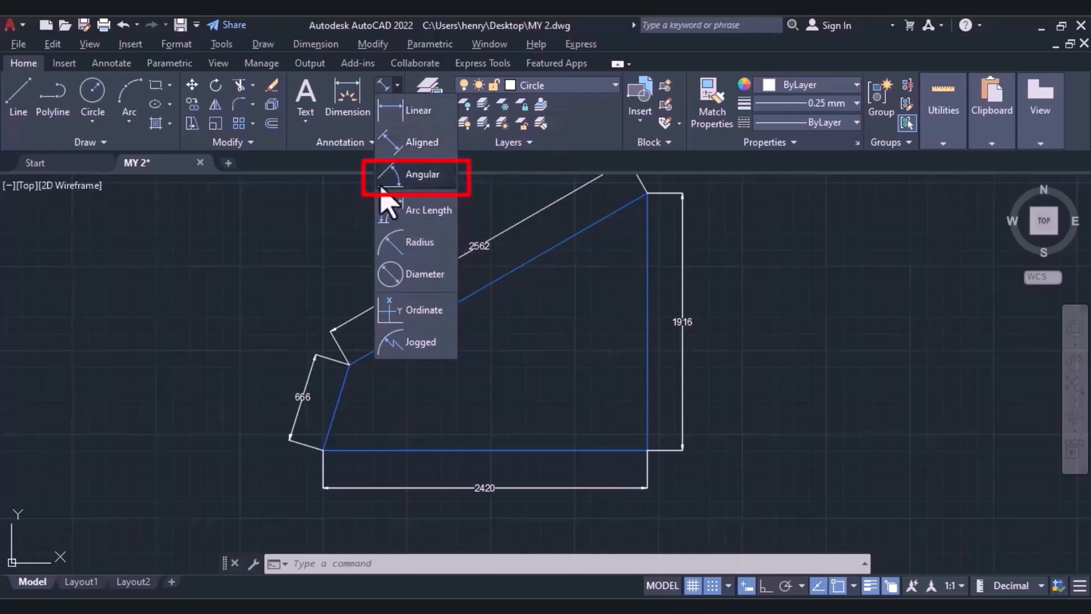
pyautogui.click(327, 229)
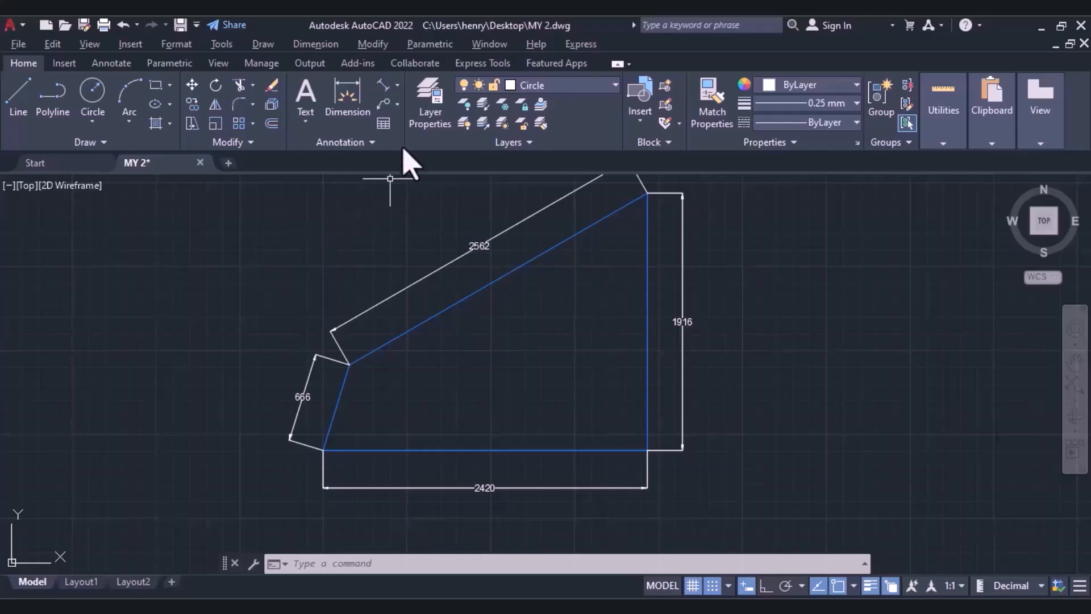
pyautogui.click(397, 85)
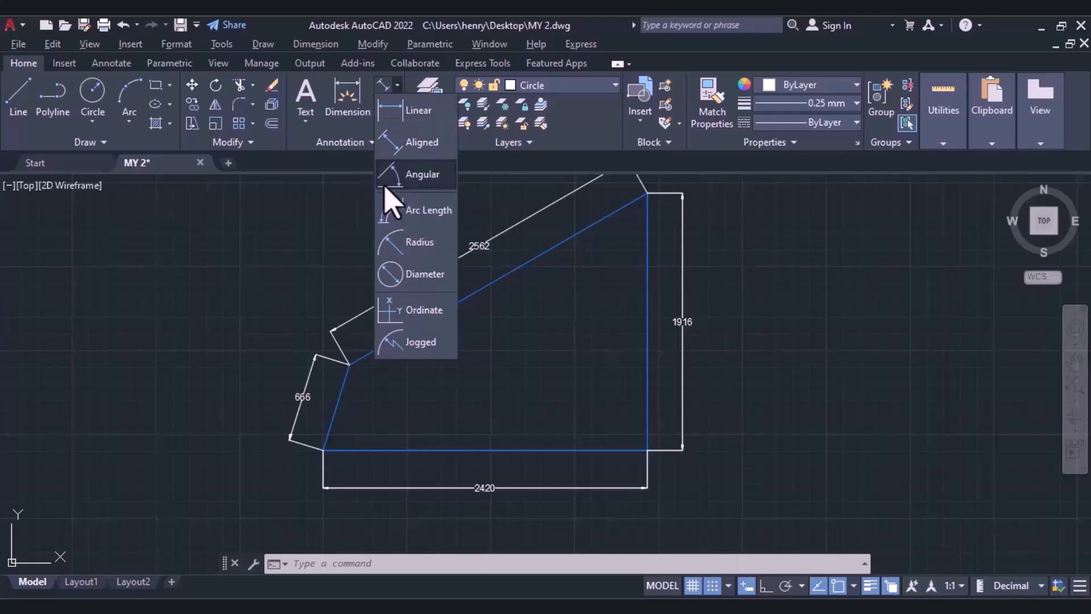
pyautogui.click(388, 177)
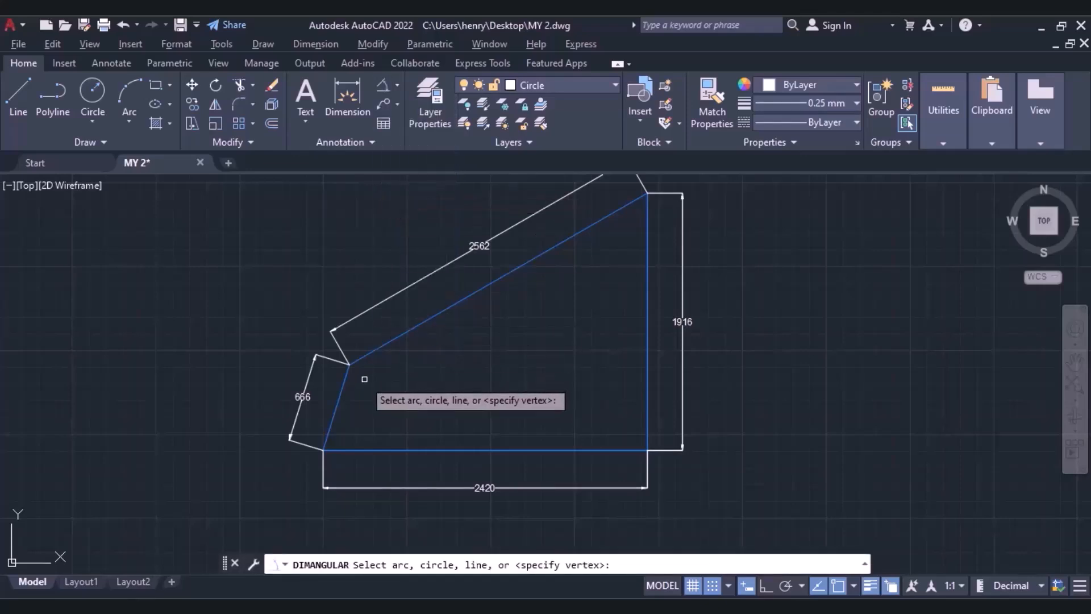
pyautogui.click(343, 446)
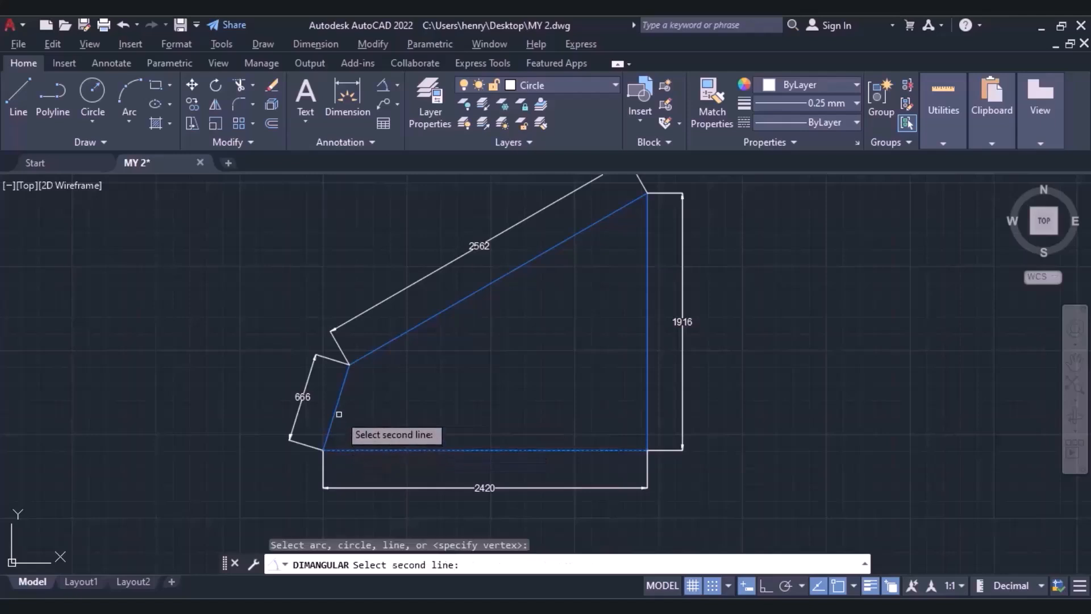
pyautogui.click(333, 412)
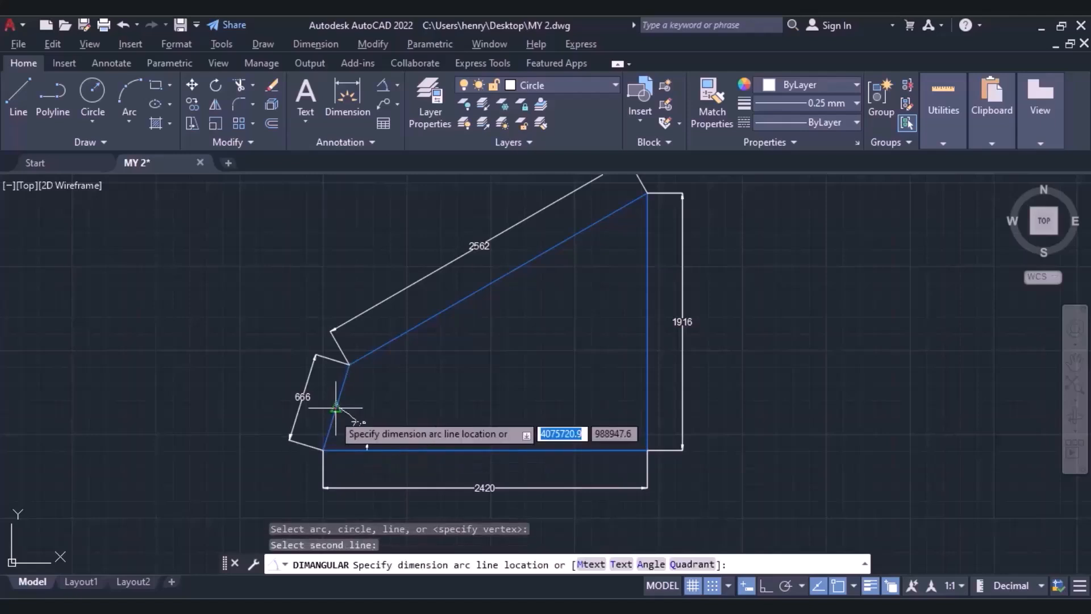
pyautogui.scroll(4, 359, 430)
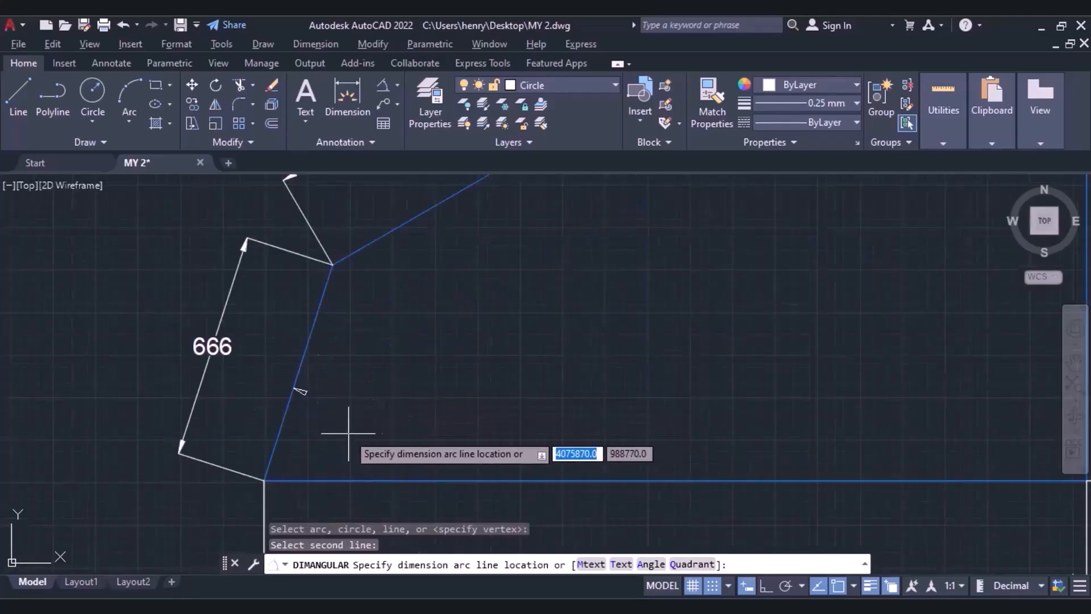
pyautogui.click(375, 415)
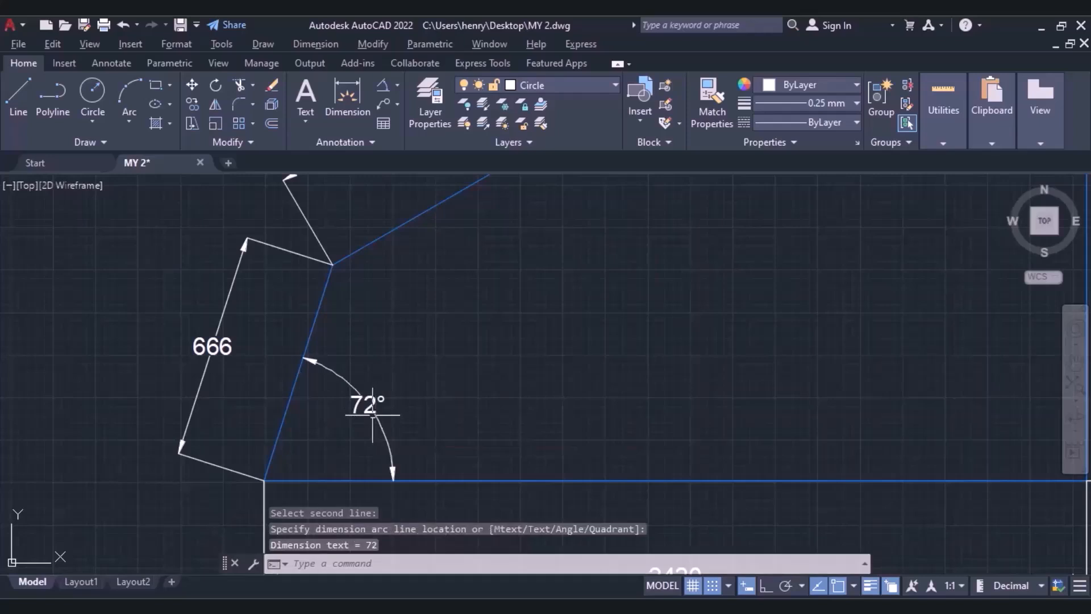
# Add an angular dimension between the long sloping upper edge and the vertical edge, placing its arc inside the shape.
pyautogui.scroll(-3, 604, 365)
pyautogui.press('Return')
pyautogui.scroll(3, 657, 309)
pyautogui.moveTo(658, 309); pyautogui.dragTo(316, 406, button='middle')
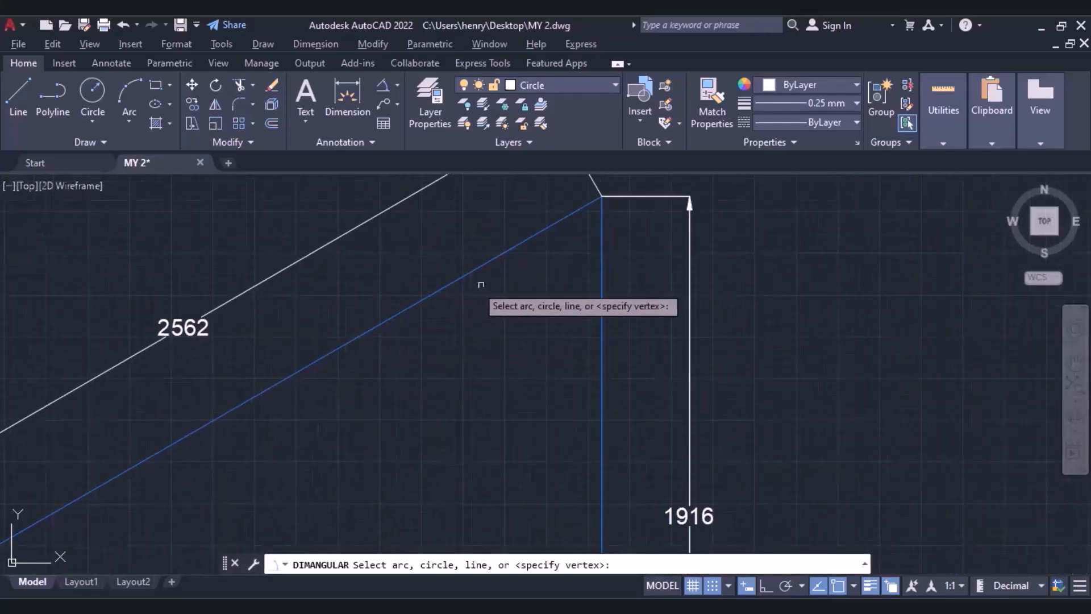
pyautogui.click(487, 262)
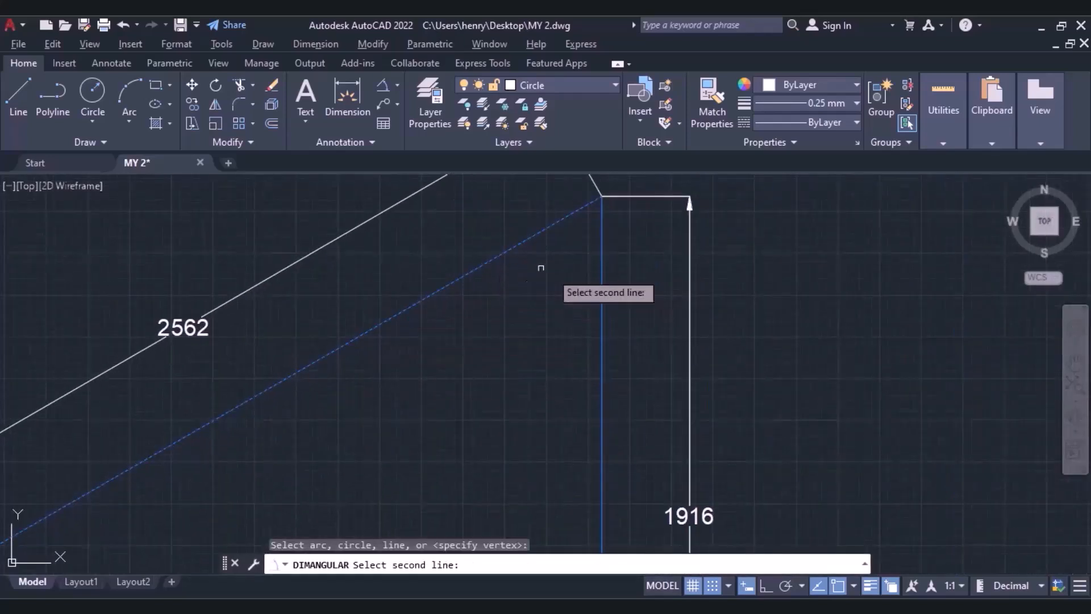
pyautogui.click(604, 301)
pyautogui.click(554, 309)
# Add an angular dimension between the long sloping upper edge and the short slanted left edge, placing its arc inside the shape.
pyautogui.scroll(-5, 555, 309)
pyautogui.moveTo(554, 308); pyautogui.dragTo(685, 268, button='middle')
pyautogui.scroll(2, 711, 287)
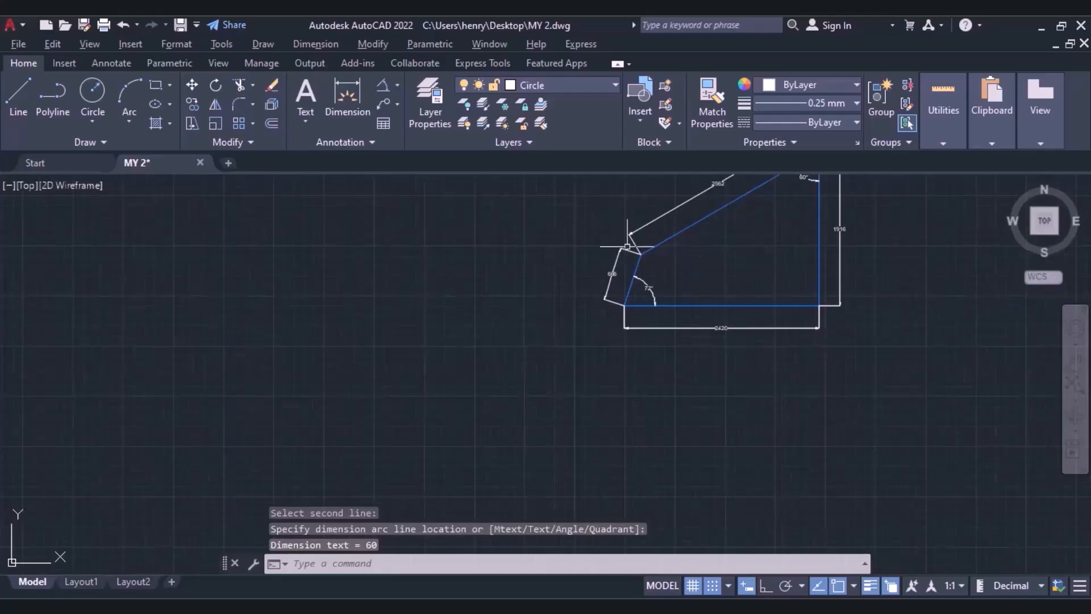
pyautogui.click(383, 86)
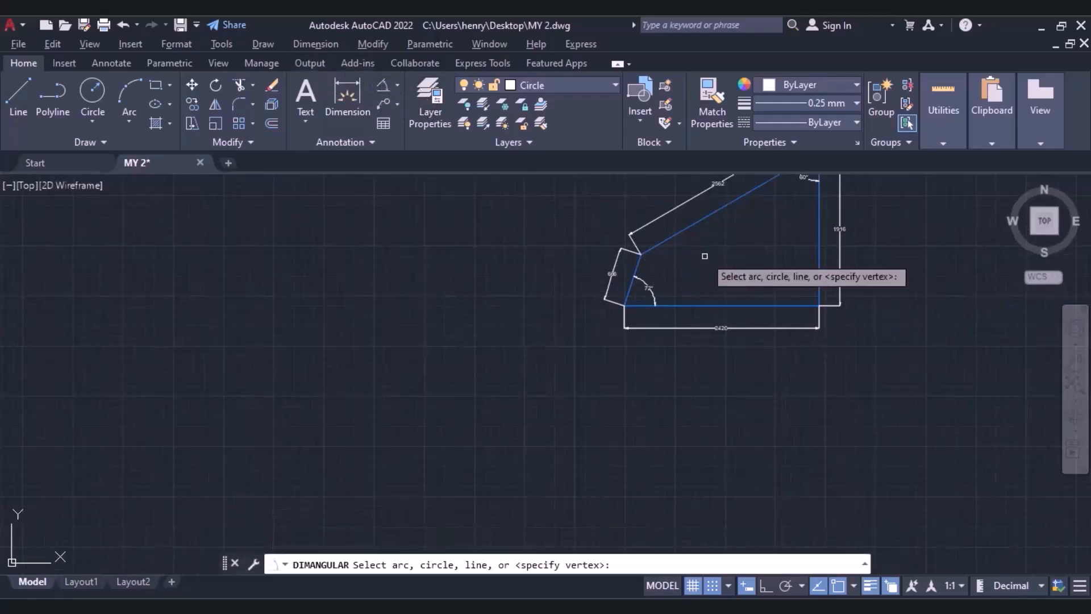
pyautogui.scroll(4, 699, 253)
pyautogui.click(216, 443)
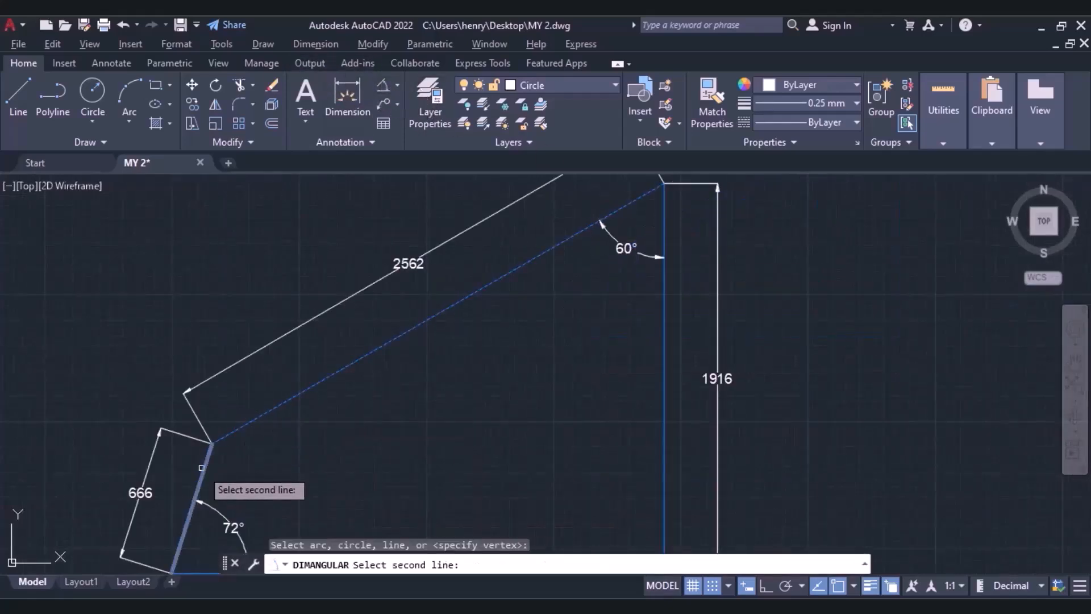
pyautogui.click(205, 467)
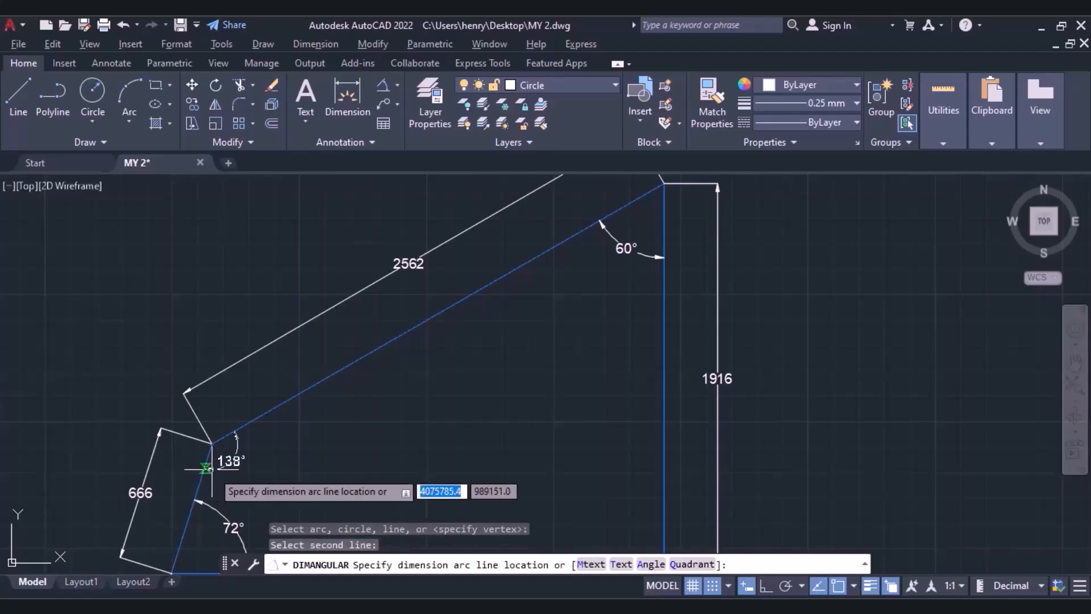
pyautogui.click(254, 457)
# Add an arc length dimension to the rounded corner of the outline containing two circles, placing it outside the outline.
pyautogui.scroll(-2, 369, 440)
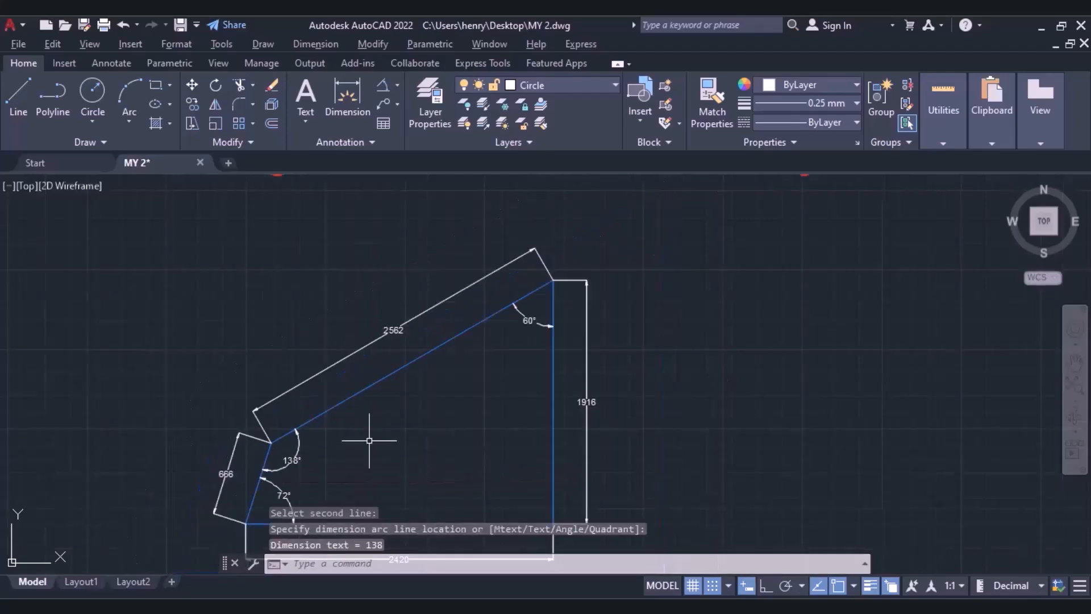
pyautogui.moveTo(706, 358)
pyautogui.mouseDown(button='middle')
pyautogui.moveTo(621, 365)
pyautogui.moveTo(556, 390)
pyautogui.moveTo(291, 395)
pyautogui.mouseUp(button='middle')
pyautogui.moveTo(779, 334)
pyautogui.mouseDown(button='middle')
pyautogui.moveTo(547, 324)
pyautogui.moveTo(216, 206)
pyautogui.moveTo(206, 117)
pyautogui.mouseUp(button='middle')
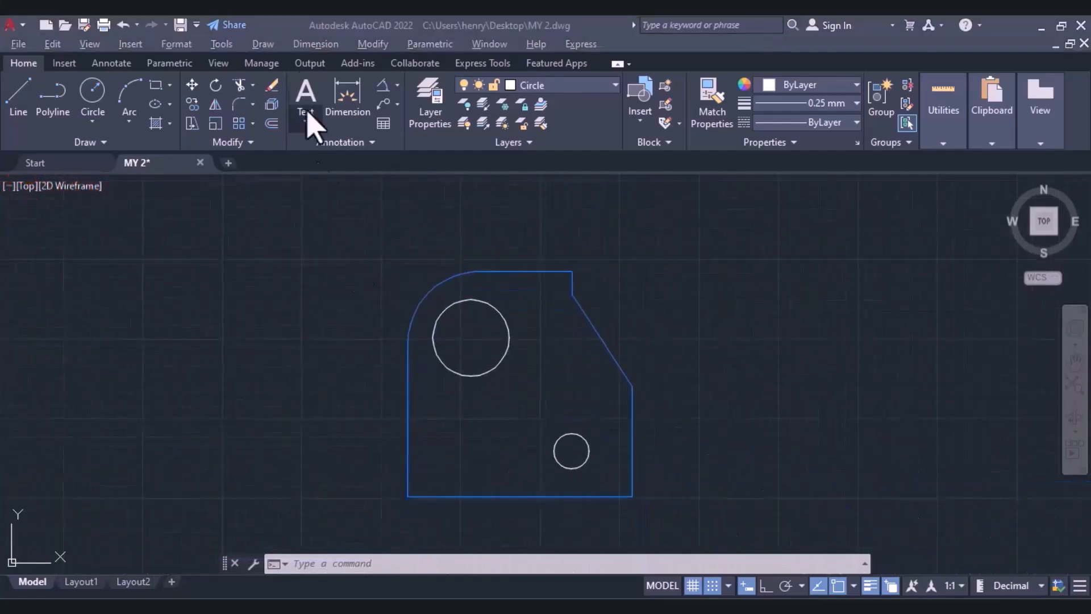
pyautogui.click(397, 85)
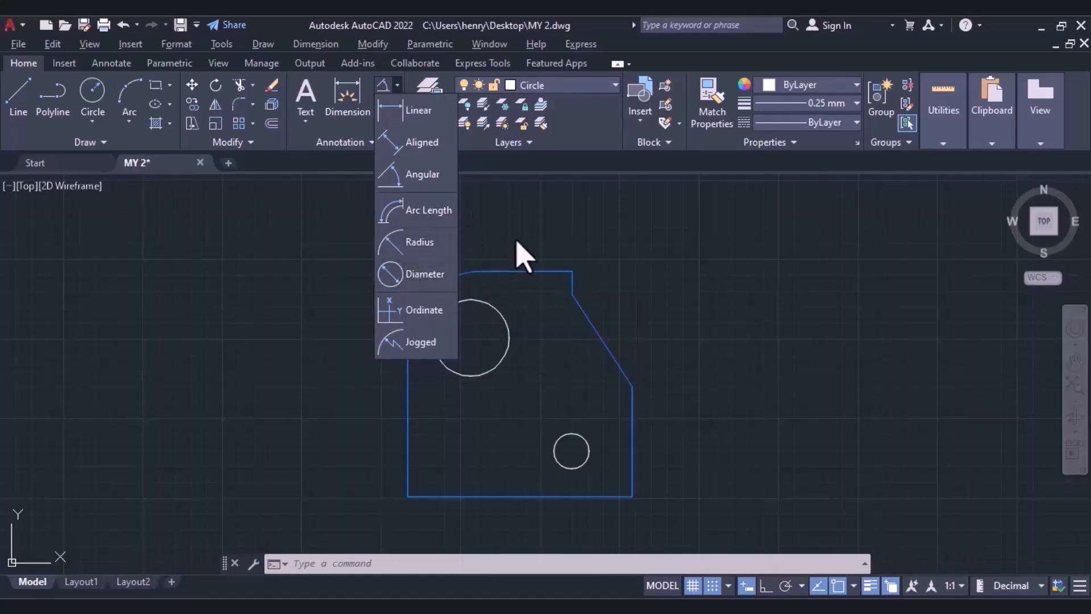
pyautogui.click(431, 219)
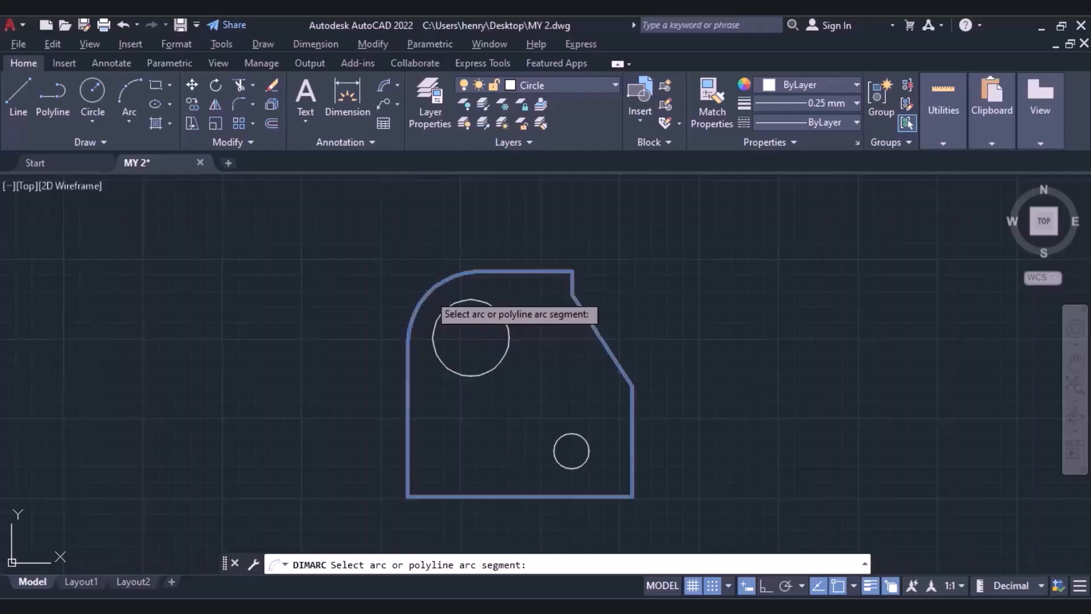
pyautogui.click(430, 300)
pyautogui.scroll(6, 398, 284)
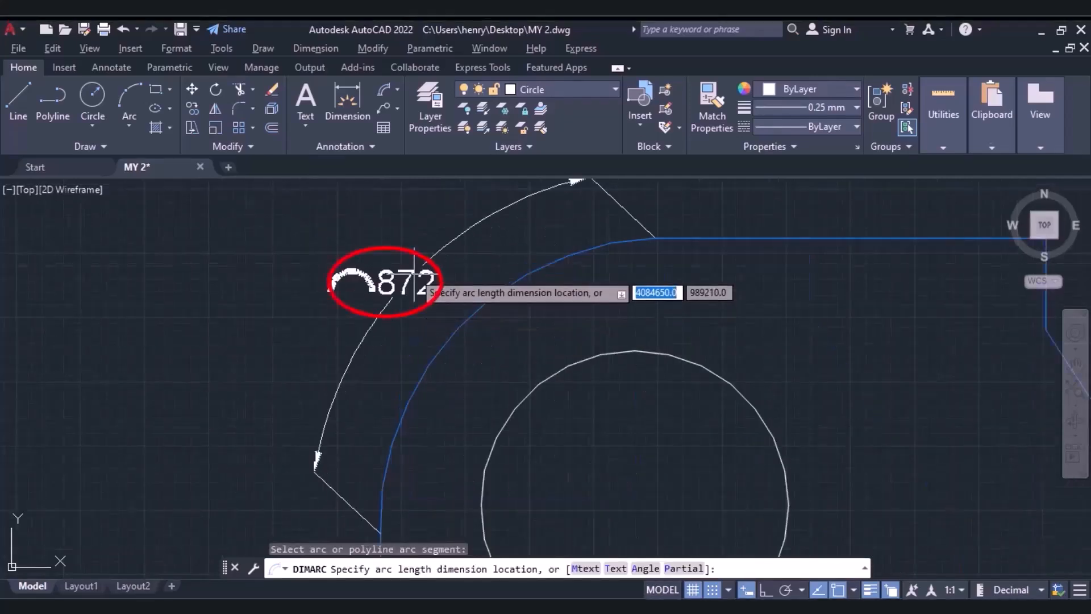
pyautogui.click(414, 274)
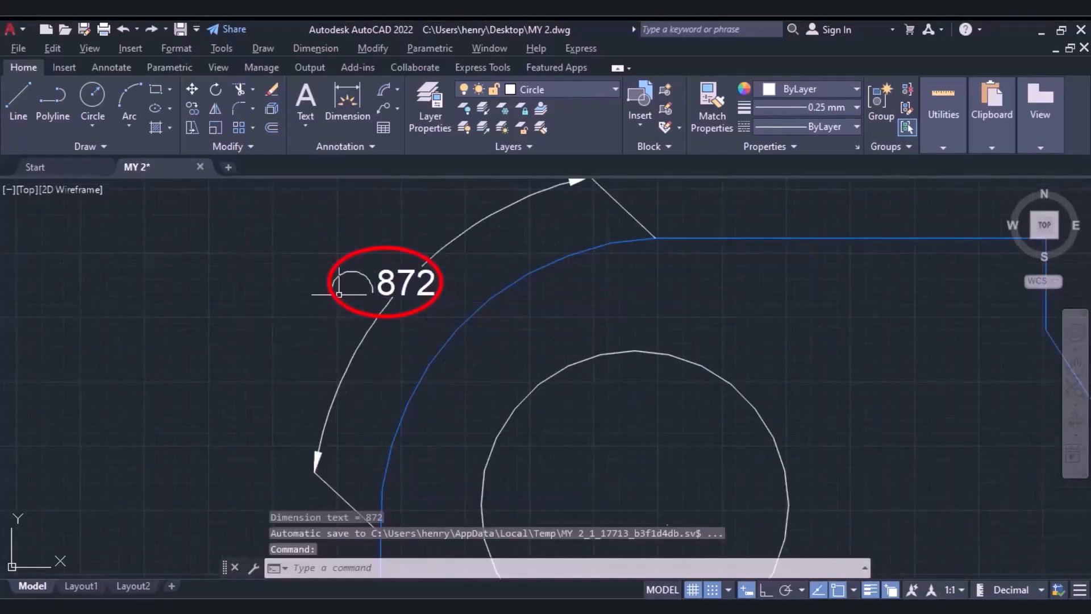
# Add a radius dimension to the large circle, placing its text inside the circle.
pyautogui.scroll(-2, 418, 275)
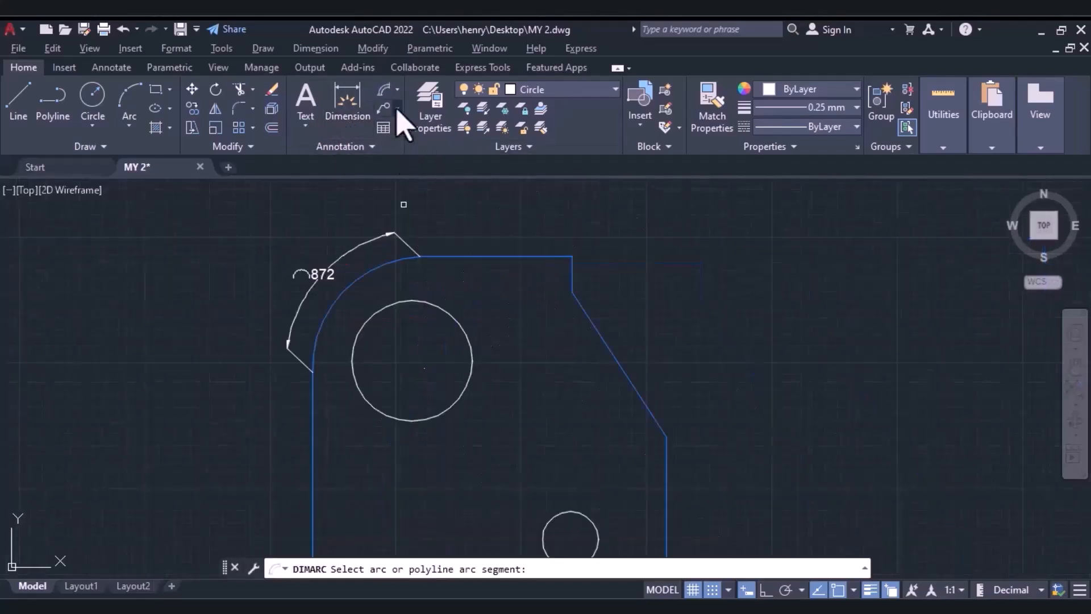
pyautogui.click(397, 92)
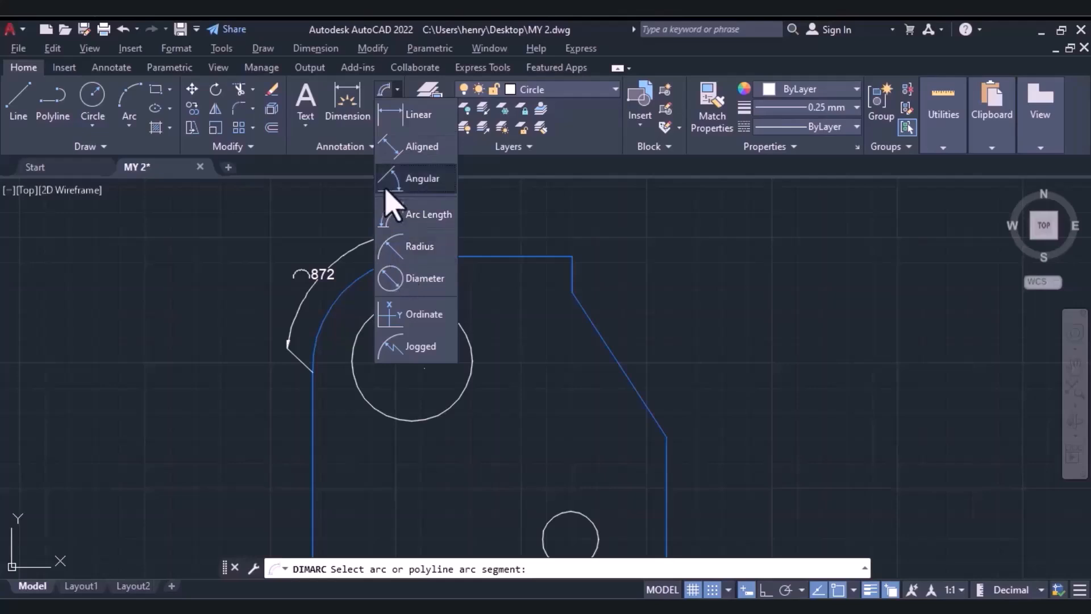
pyautogui.click(407, 248)
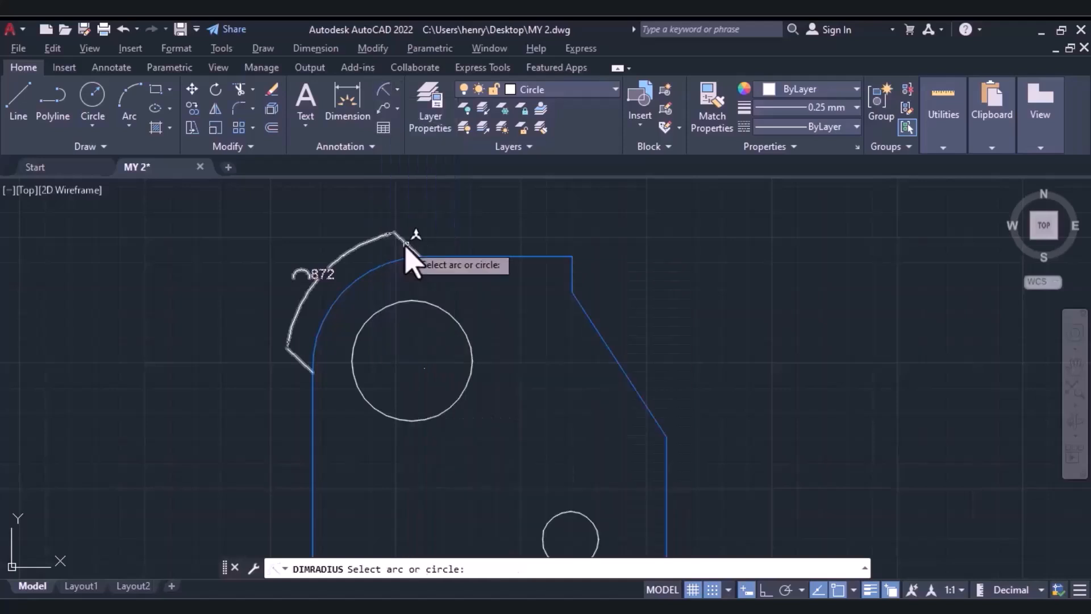
pyautogui.click(427, 305)
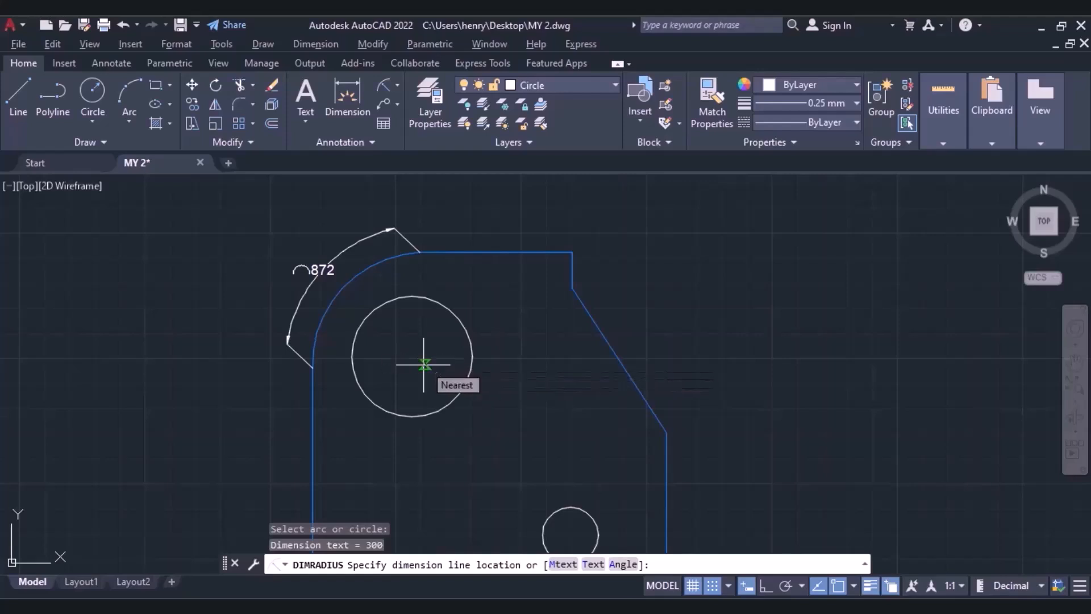
pyautogui.click(424, 364)
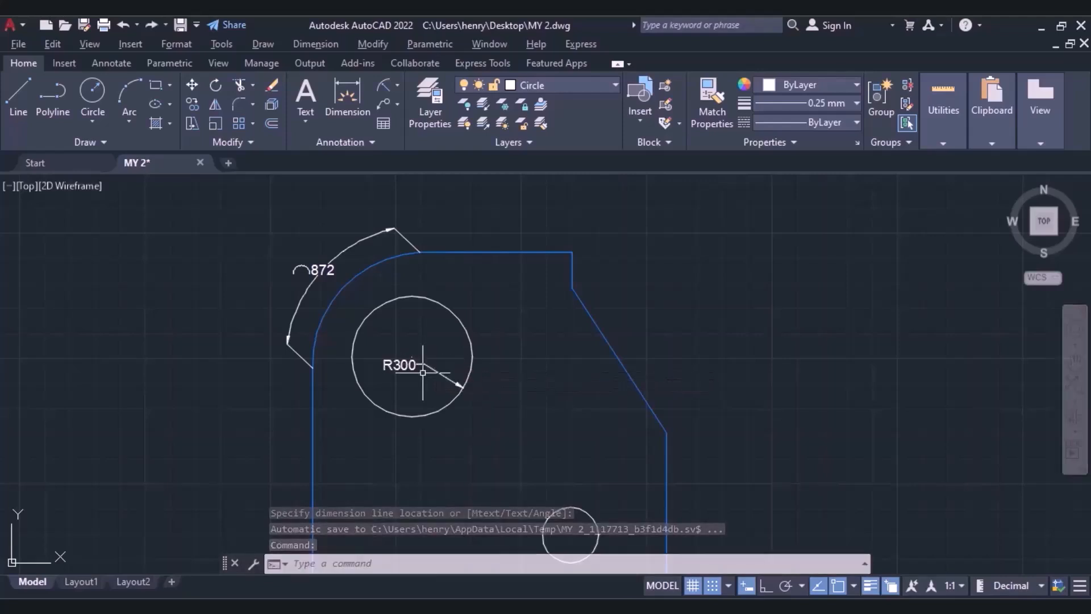
# Add a radius dimension to the small circle, placing its text outside the circle, above and to the right.
pyautogui.click(386, 90)
pyautogui.moveTo(548, 467); pyautogui.dragTo(533, 319, button='middle')
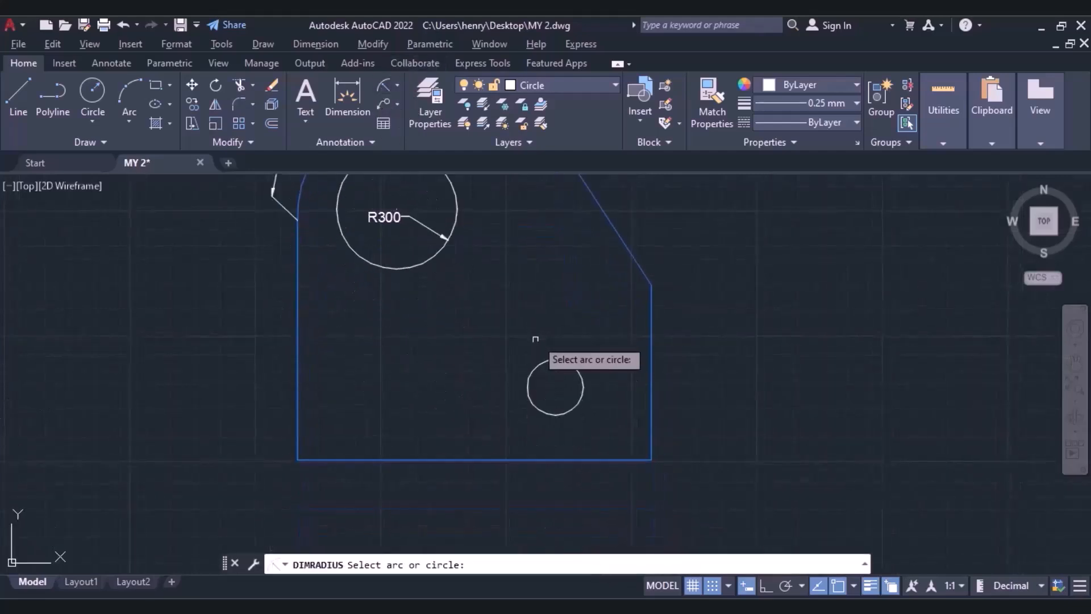
pyautogui.click(544, 362)
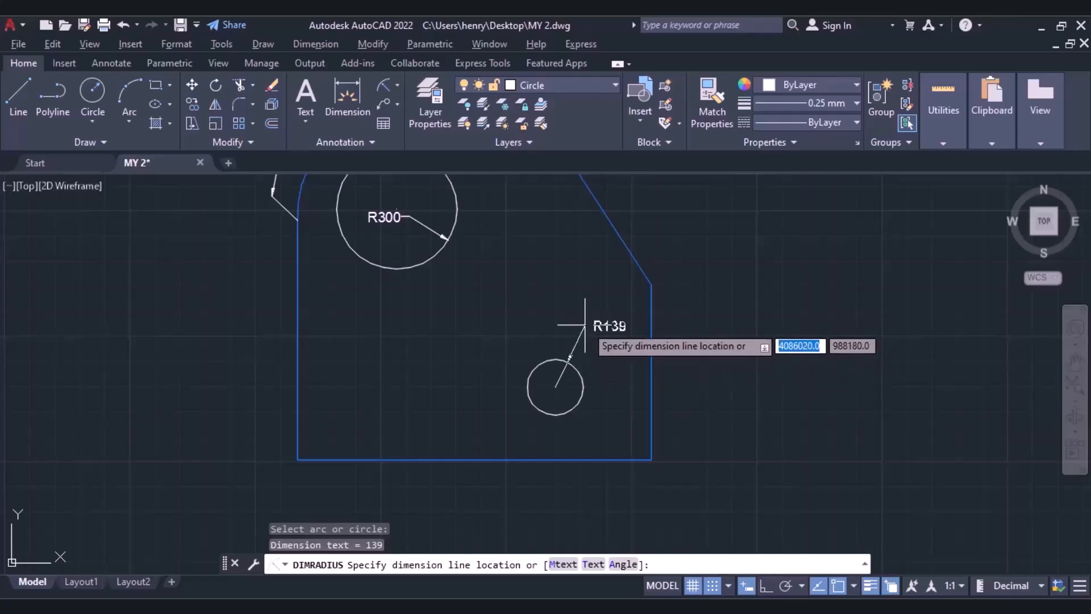
pyautogui.click(585, 324)
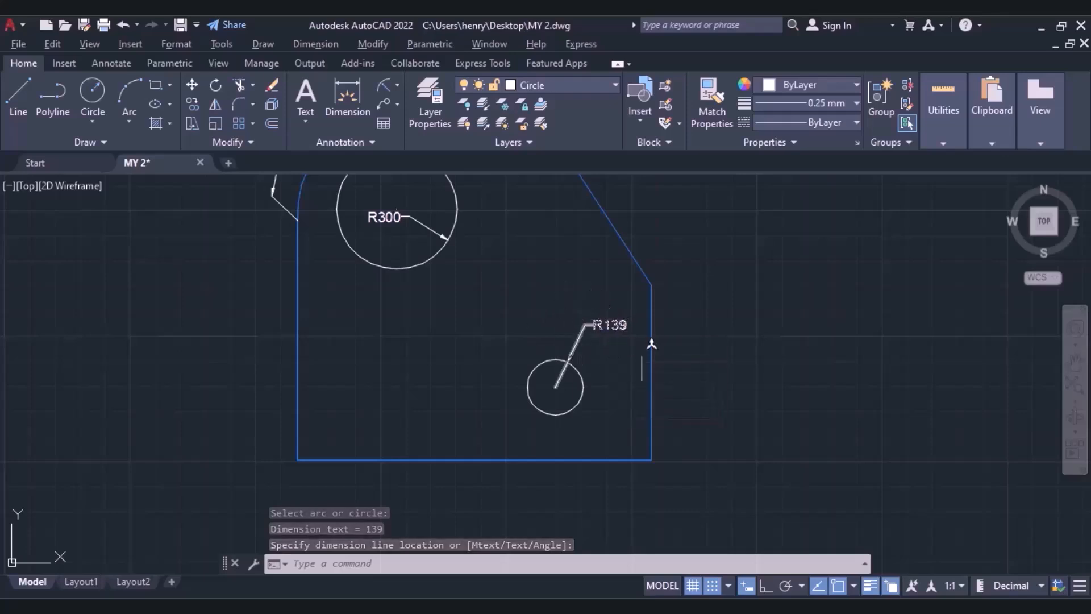
# Add a linear dimension for the short vertical edge above the sloping edge, placing the dimension line to its right.
pyautogui.moveTo(324, 231); pyautogui.dragTo(350, 386, button='middle')
pyautogui.click(398, 86)
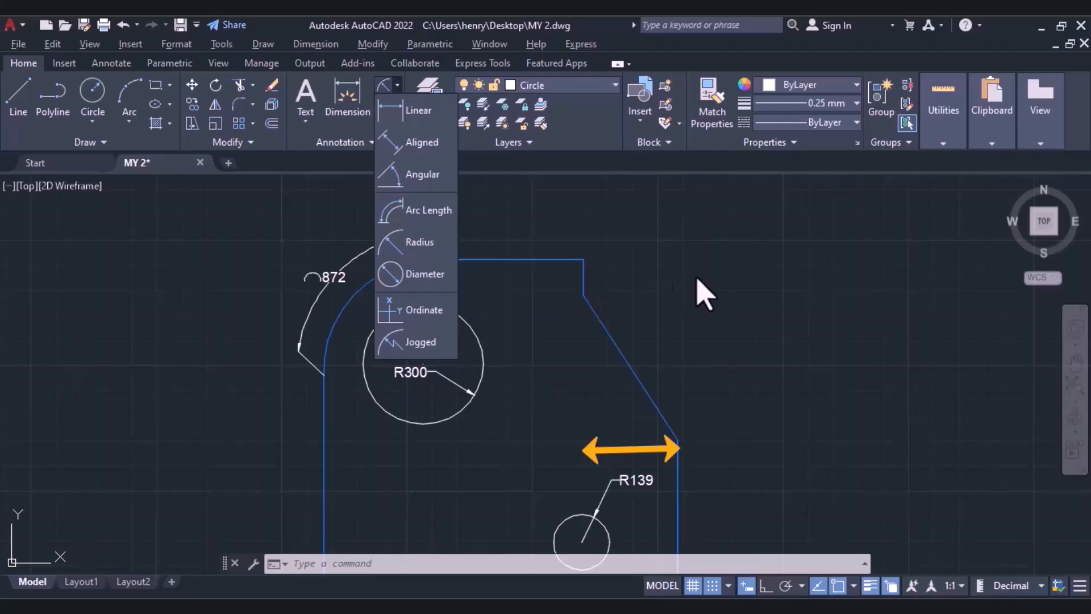
pyautogui.click(410, 112)
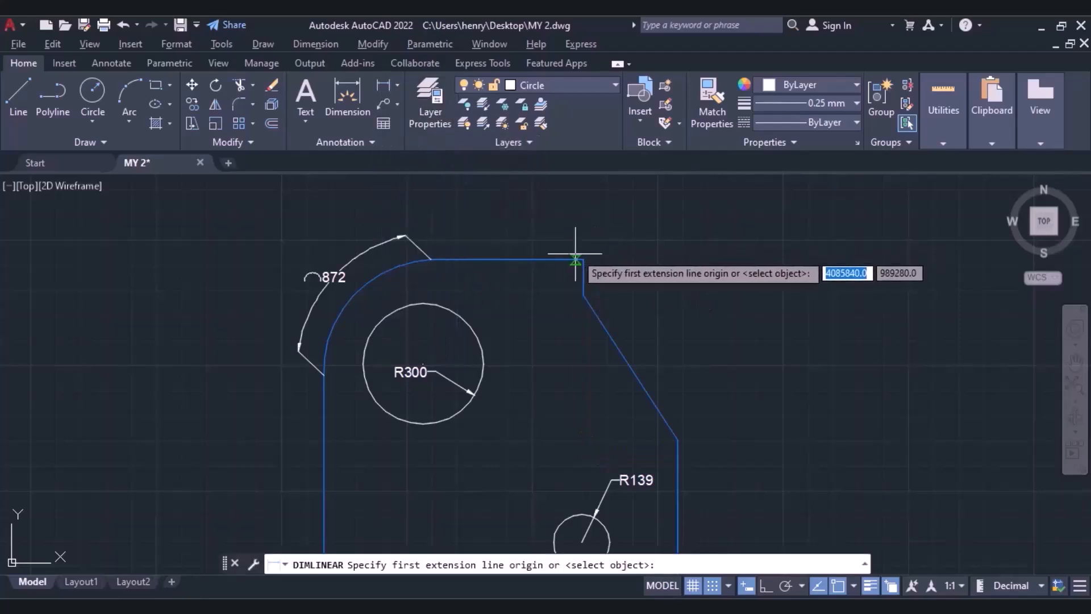
pyautogui.click(583, 260)
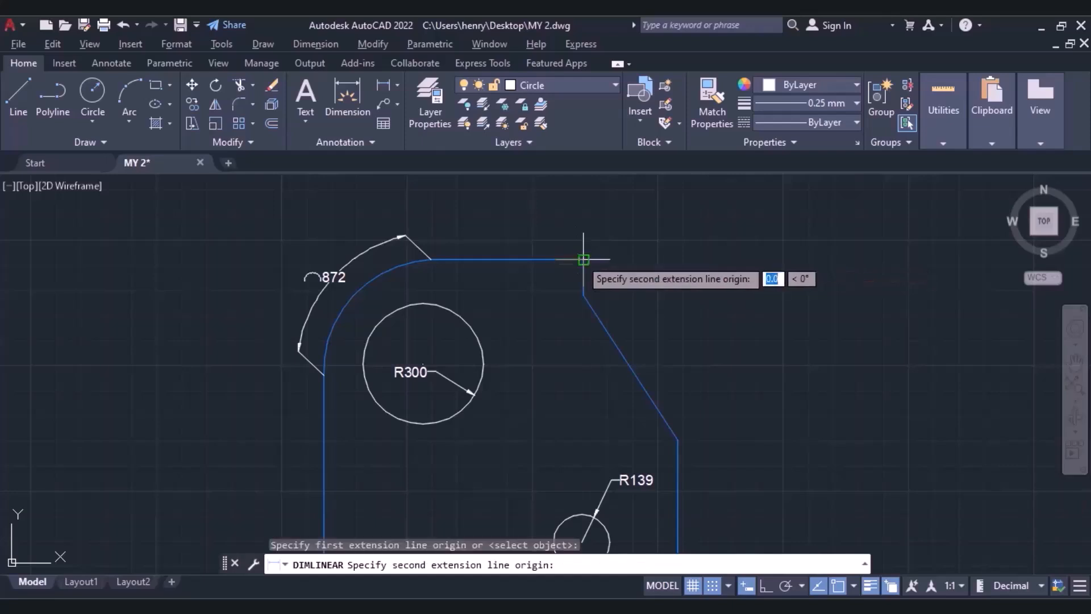
pyautogui.click(583, 296)
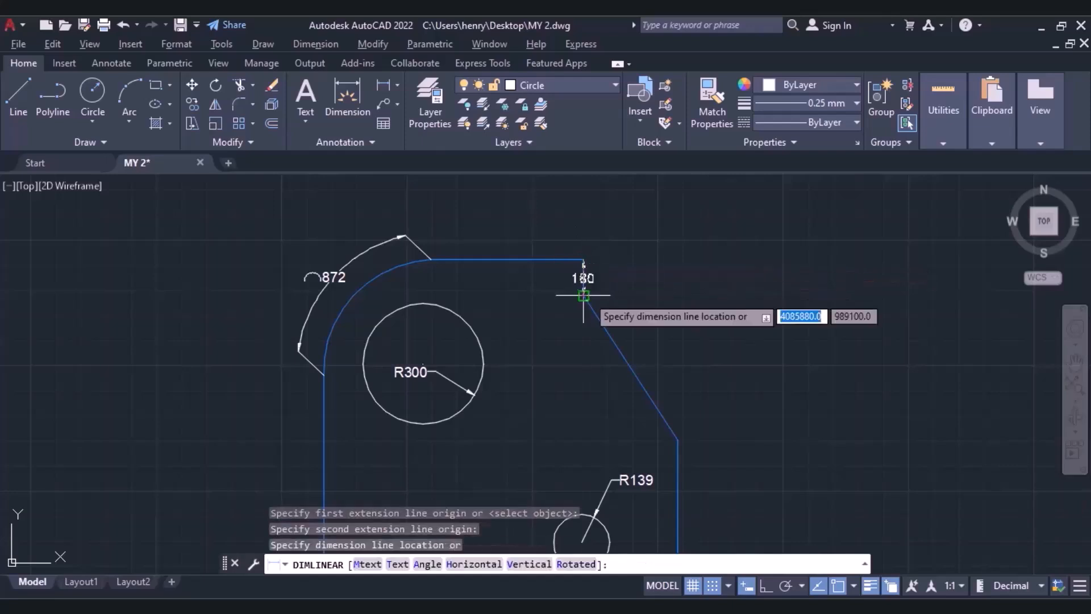
pyautogui.click(624, 295)
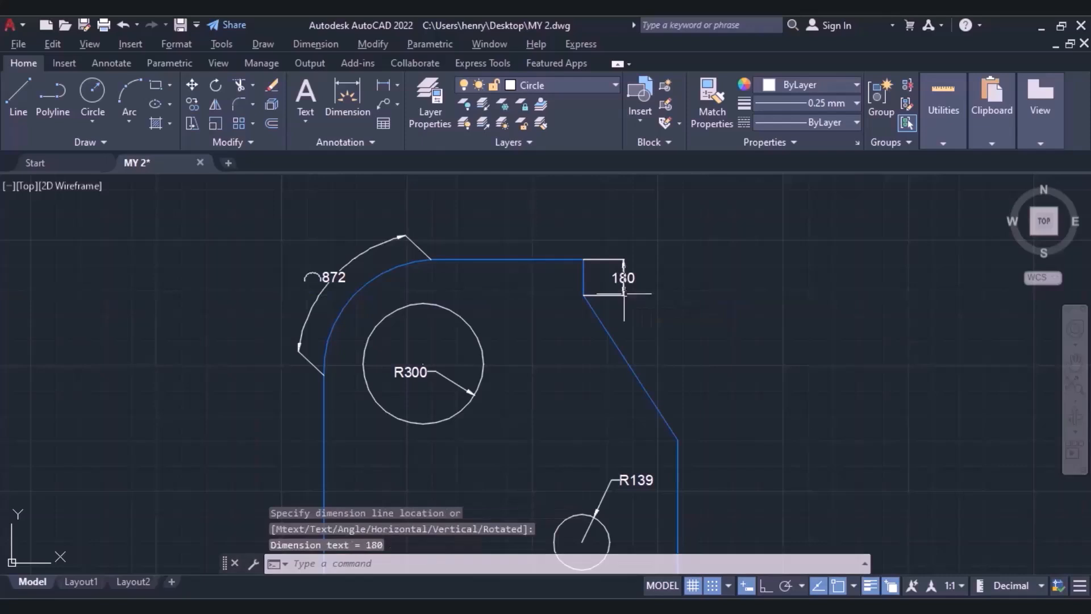
# Add a vertical linear dimension between the endpoints of the sloping edge, placing the dimension line outside the outline to the right.
pyautogui.click(383, 85)
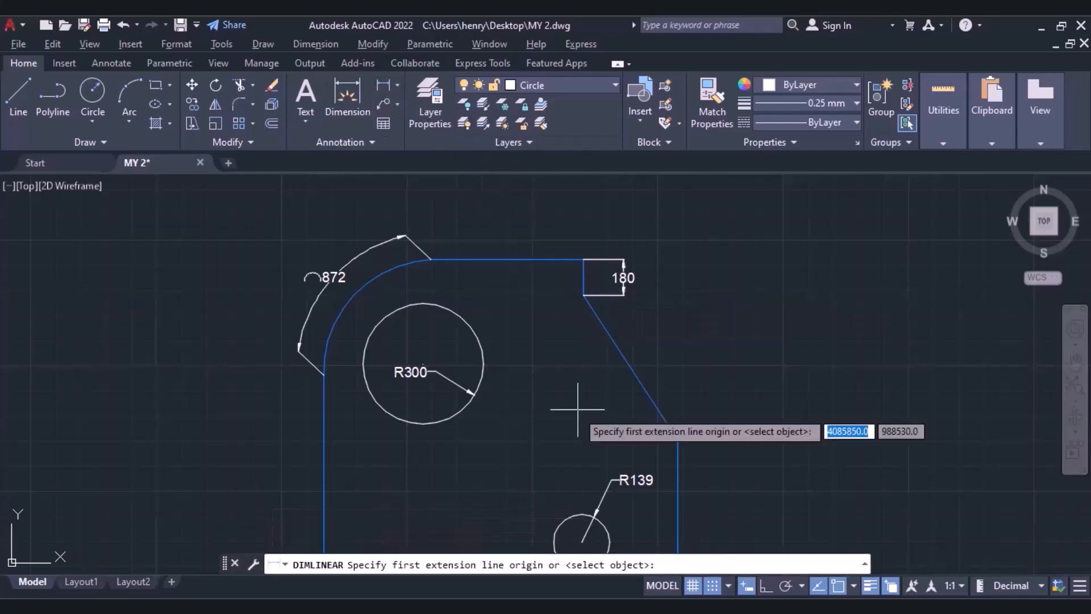
pyautogui.click(584, 295)
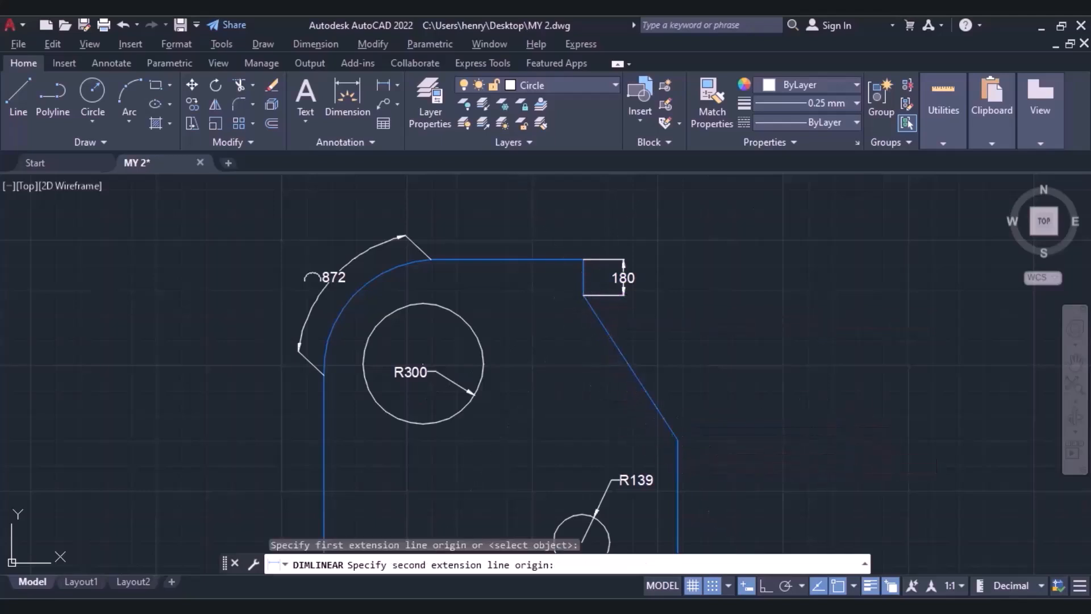
pyautogui.click(678, 441)
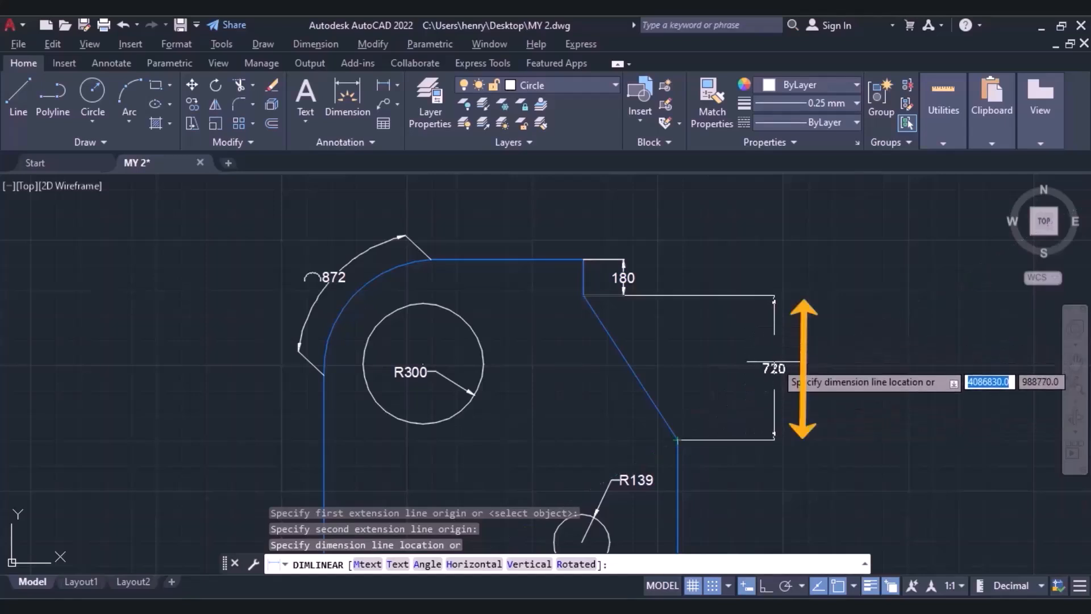
pyautogui.click(774, 366)
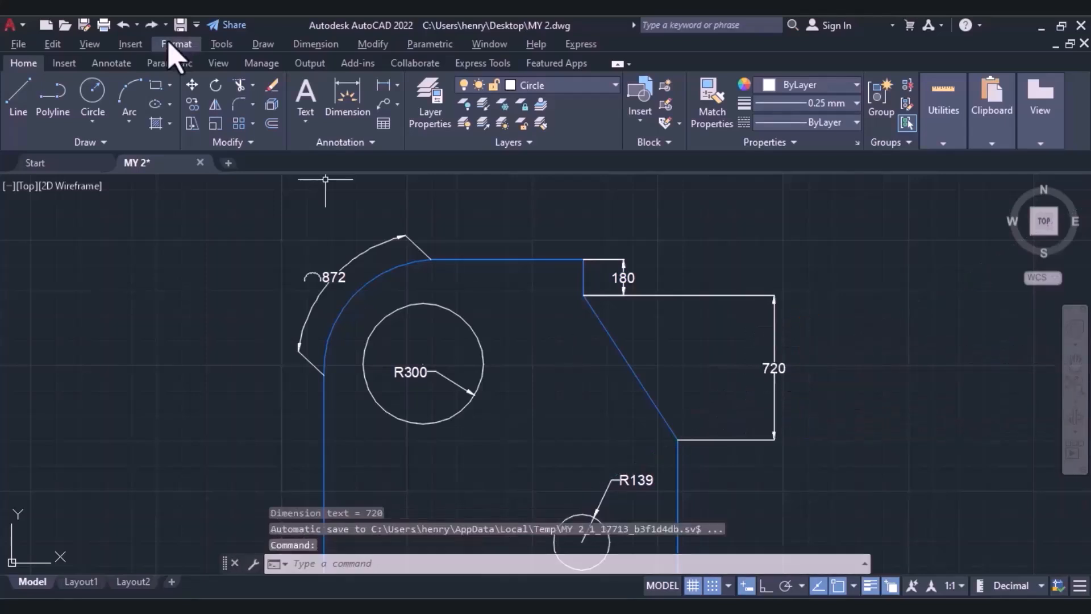
# Add a horizontal linear dimension between the endpoints of the sloping edge, placing the dimension line above the outline.
pyautogui.click(377, 91)
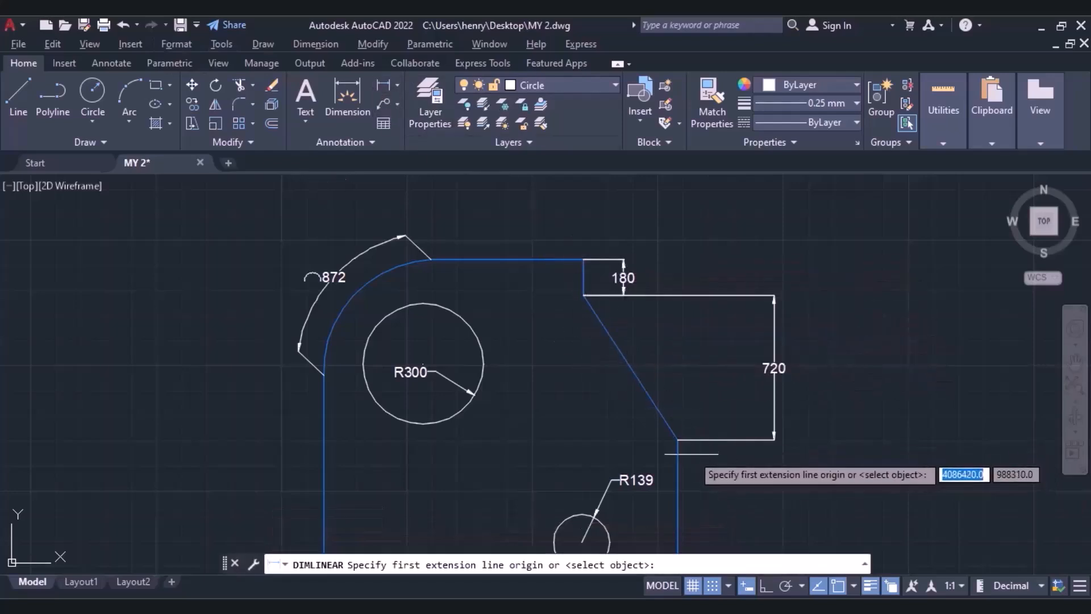
pyautogui.click(677, 440)
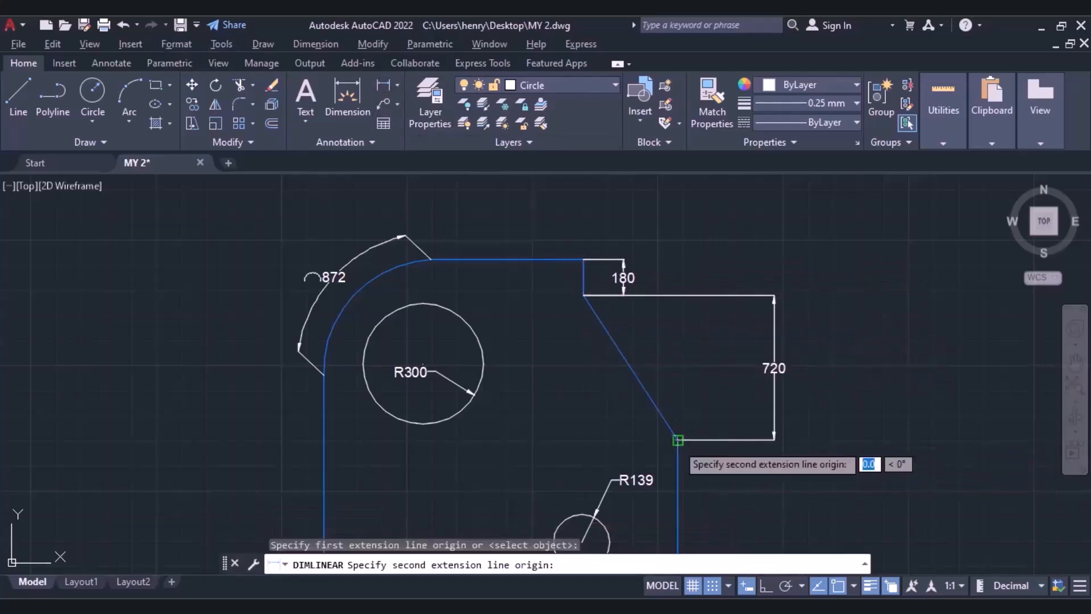
pyautogui.click(584, 296)
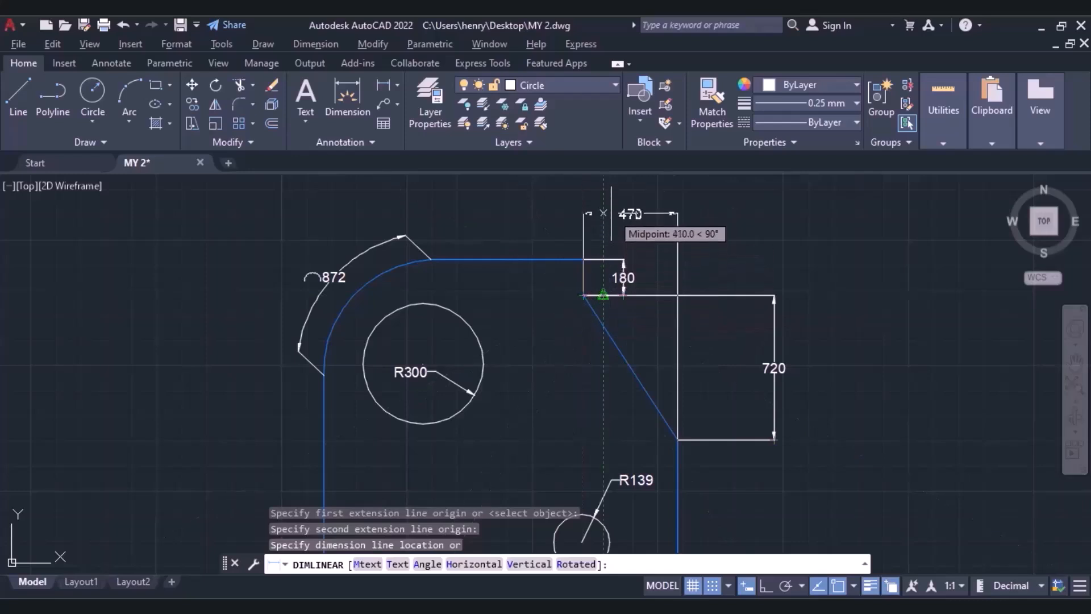
pyautogui.click(603, 213)
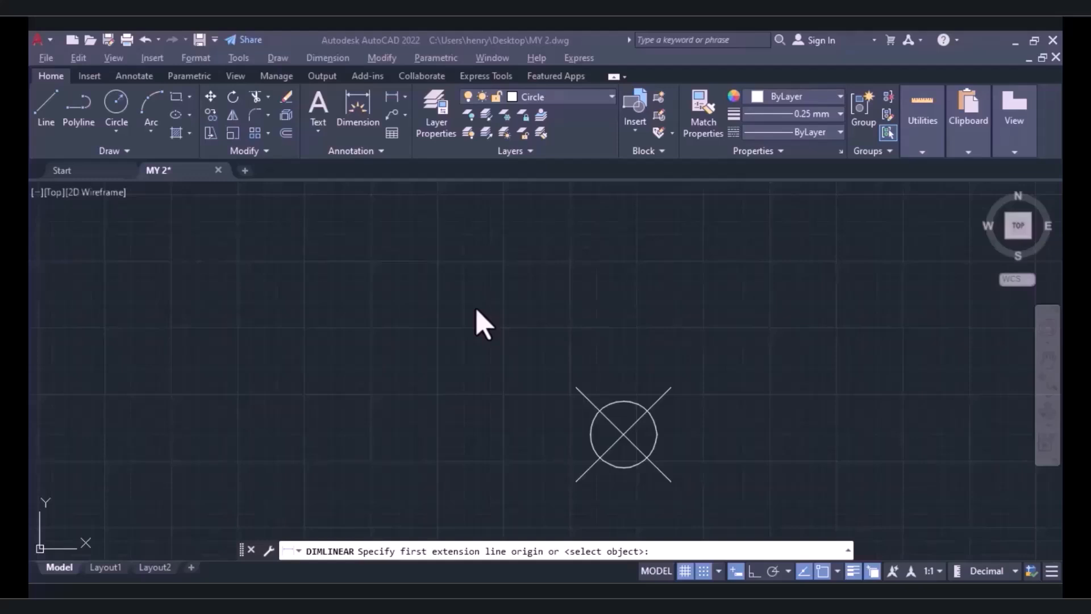
# Add an X ordinate dimension at the crossed circle's centre, with a leader about 60 units long running straight up.
pyautogui.click(404, 98)
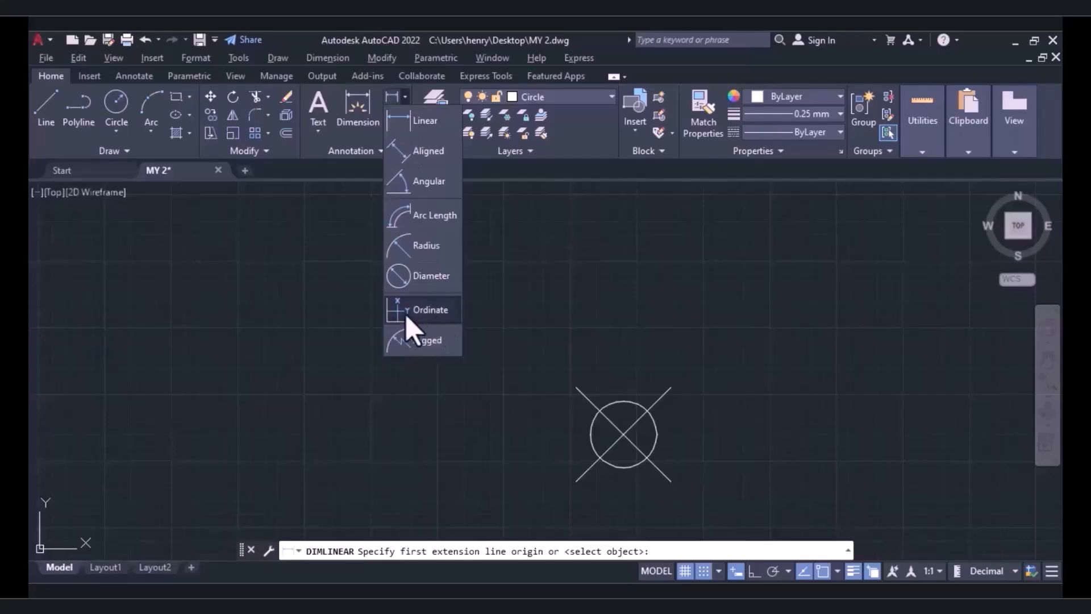
pyautogui.click(422, 313)
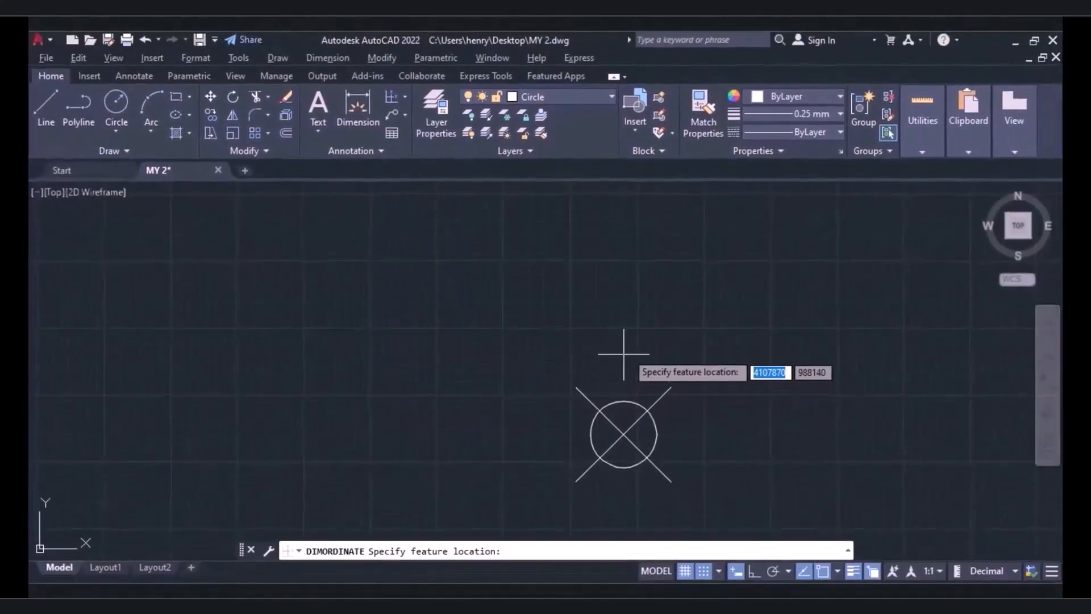
pyautogui.click(624, 434)
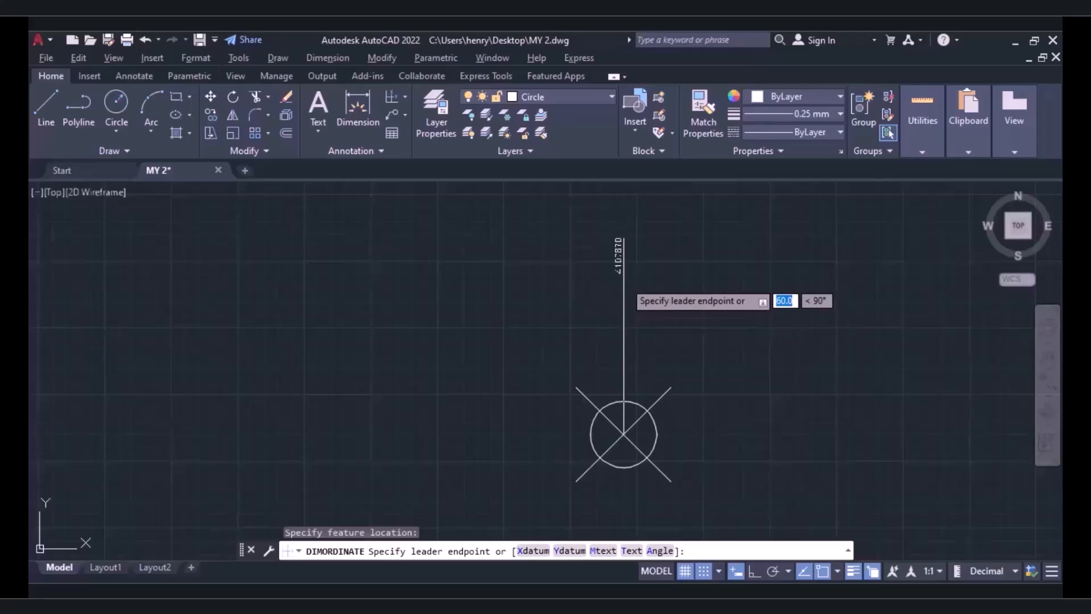
pyautogui.click(624, 281)
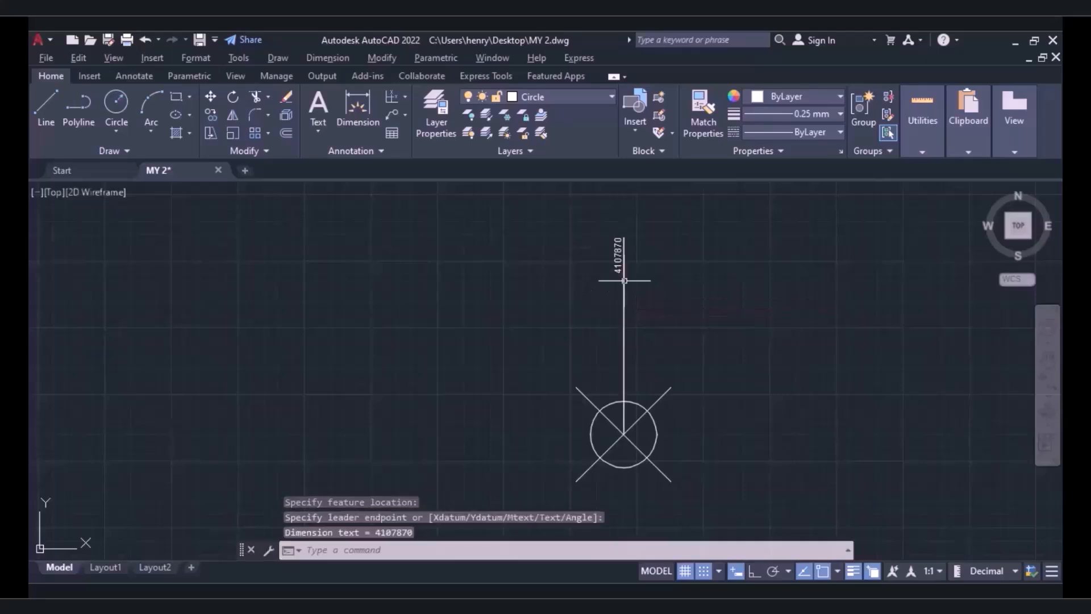
# Add a Y ordinate dimension at the crossed circle's centre, with a horizontal leader about 60 units long to its right.
pyautogui.click(395, 100)
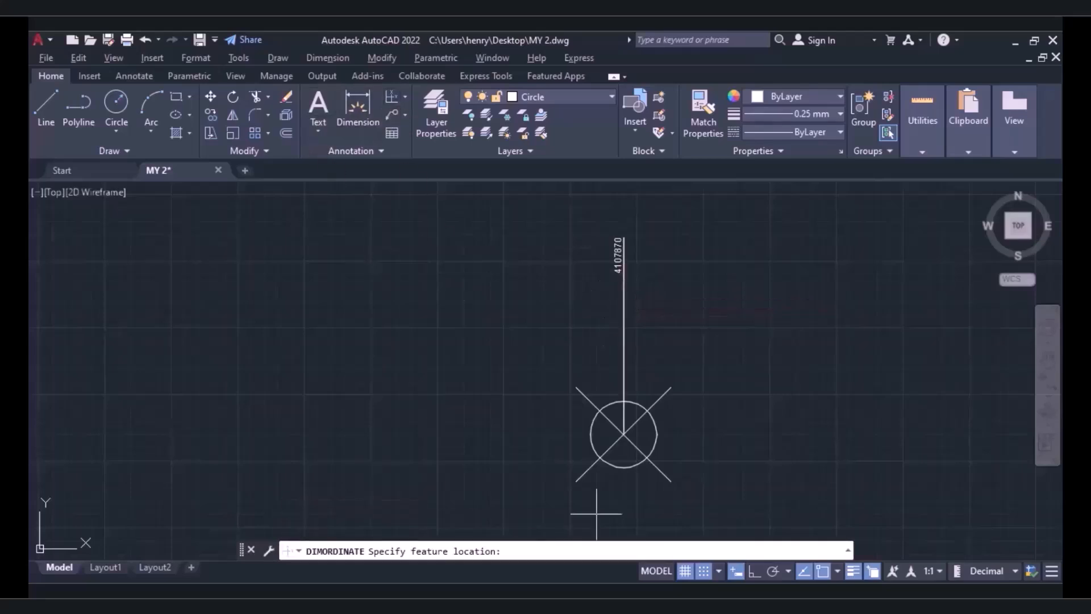
pyautogui.click(624, 433)
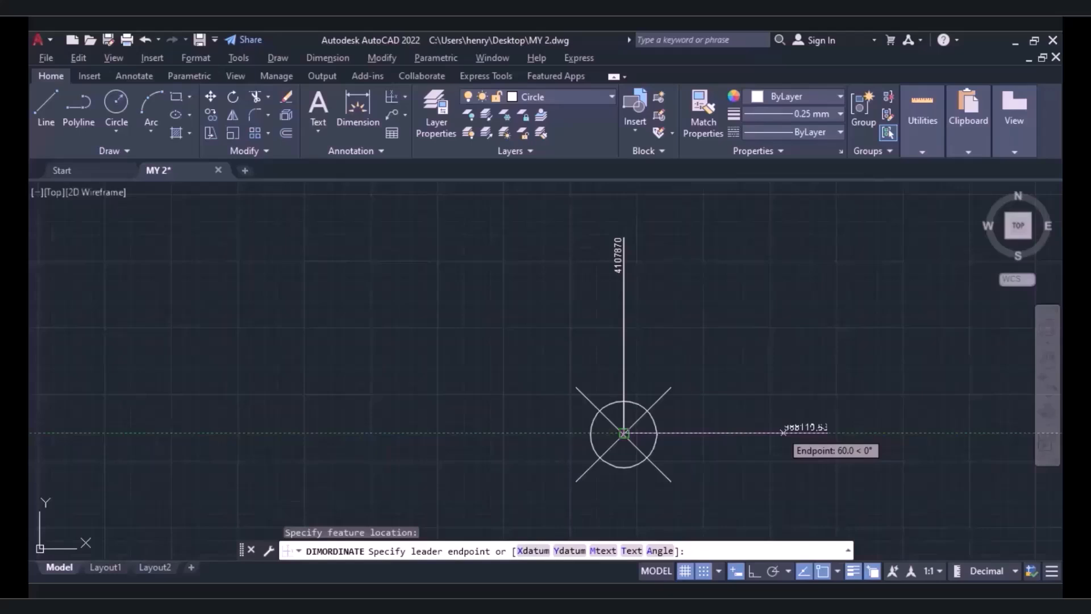
pyautogui.click(784, 433)
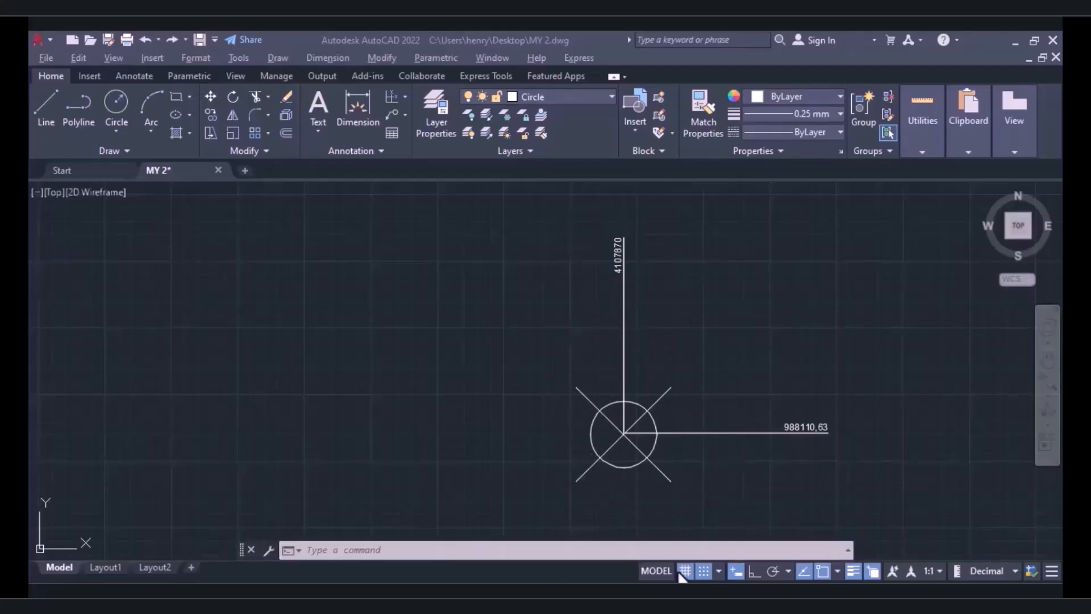
# Switch to the image viewer to examine the X and Y coordinate diagram in 0.png, and minimize it.
pyautogui.click(676, 593)
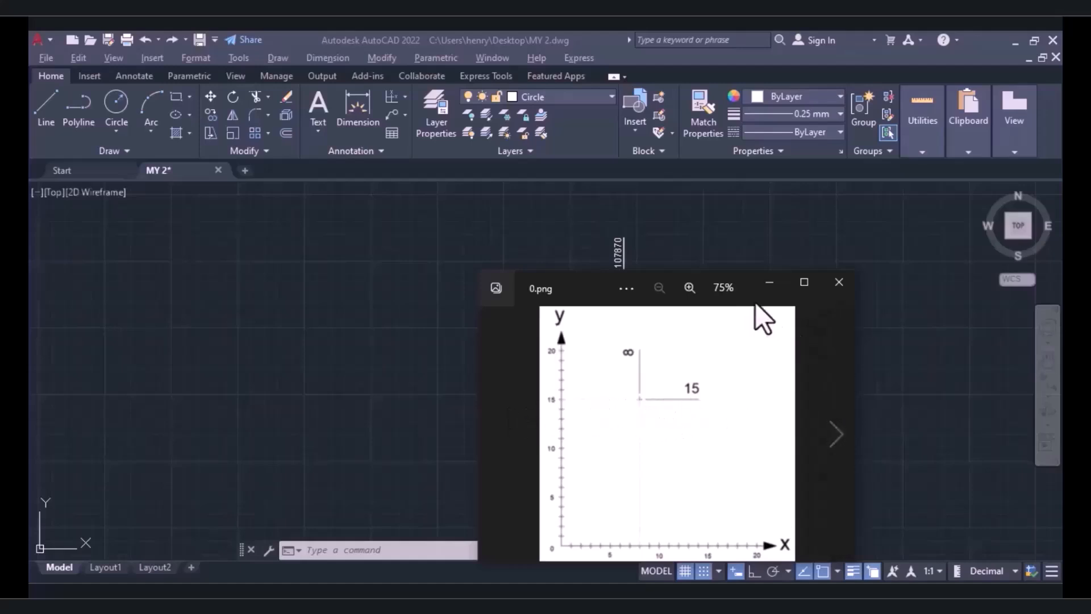
pyautogui.click(783, 283)
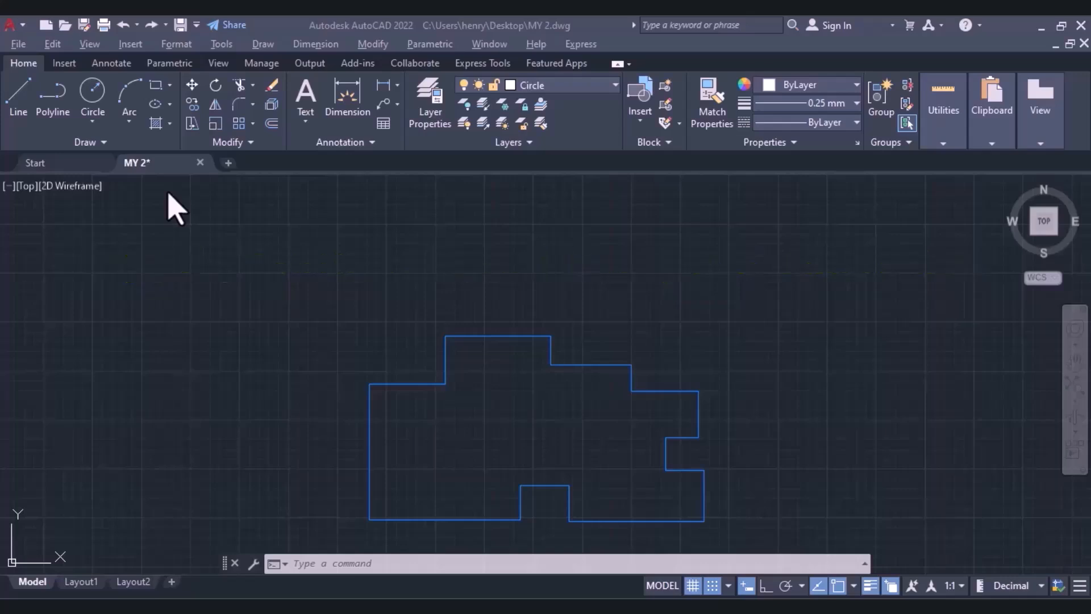
# Use Quick Dimension on the stepped blue outline to place a continuous horizontal dimension row above it.
pyautogui.click(108, 63)
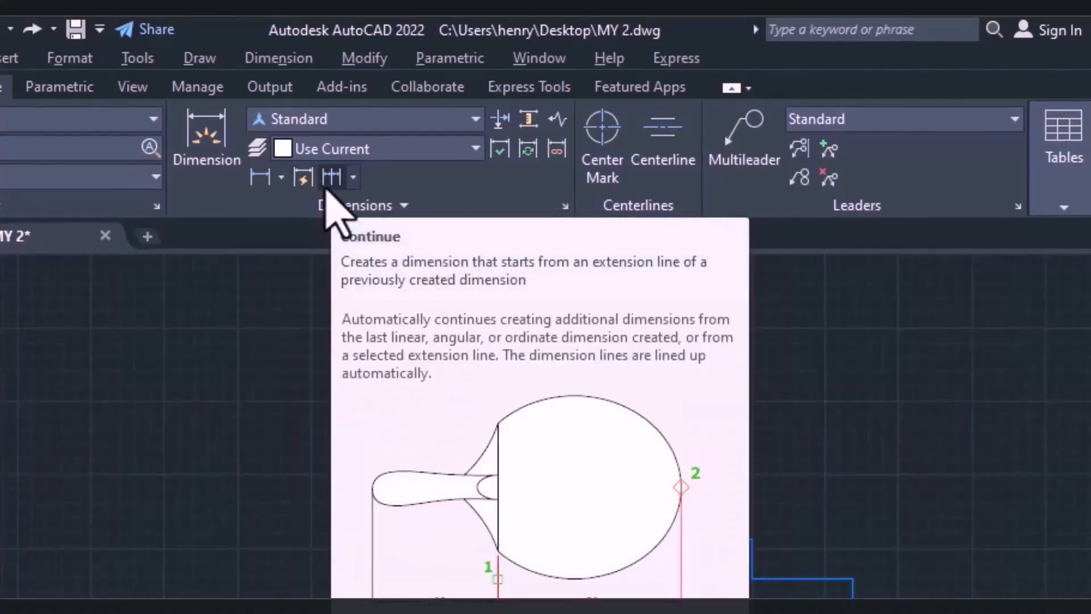
pyautogui.click(306, 177)
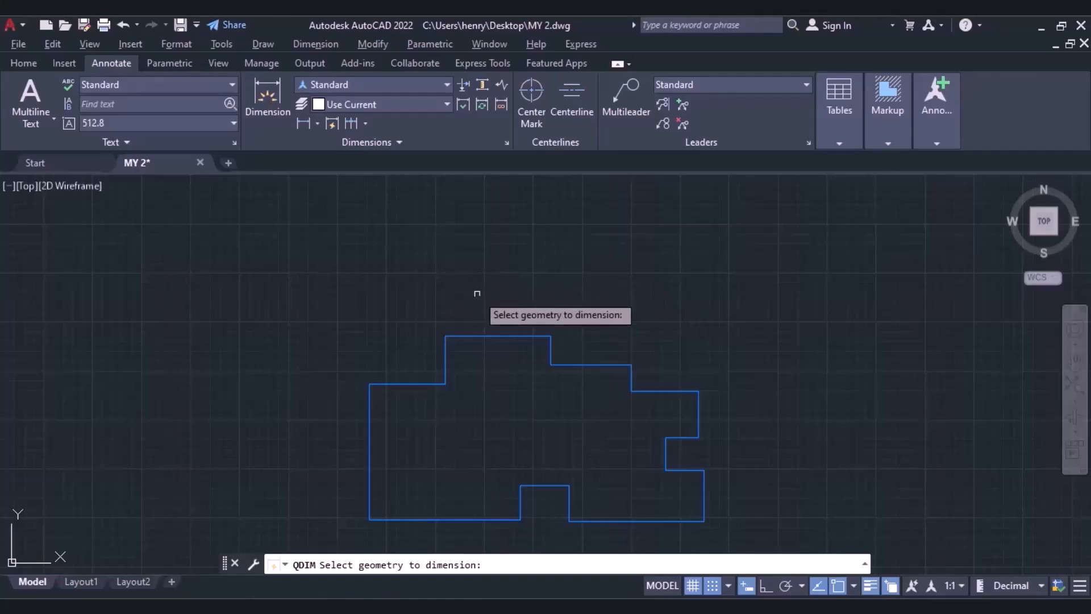
pyautogui.moveTo(472, 293)
pyautogui.mouseDown(button='middle')
pyautogui.moveTo(459, 291)
pyautogui.moveTo(433, 230)
pyautogui.mouseUp(button='middle')
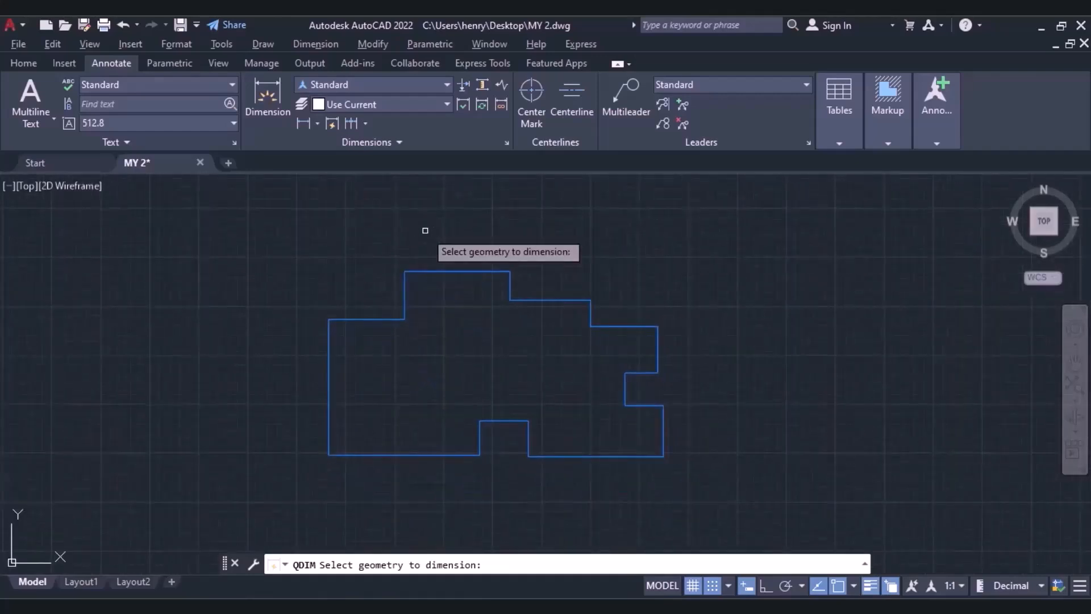
pyautogui.click(332, 124)
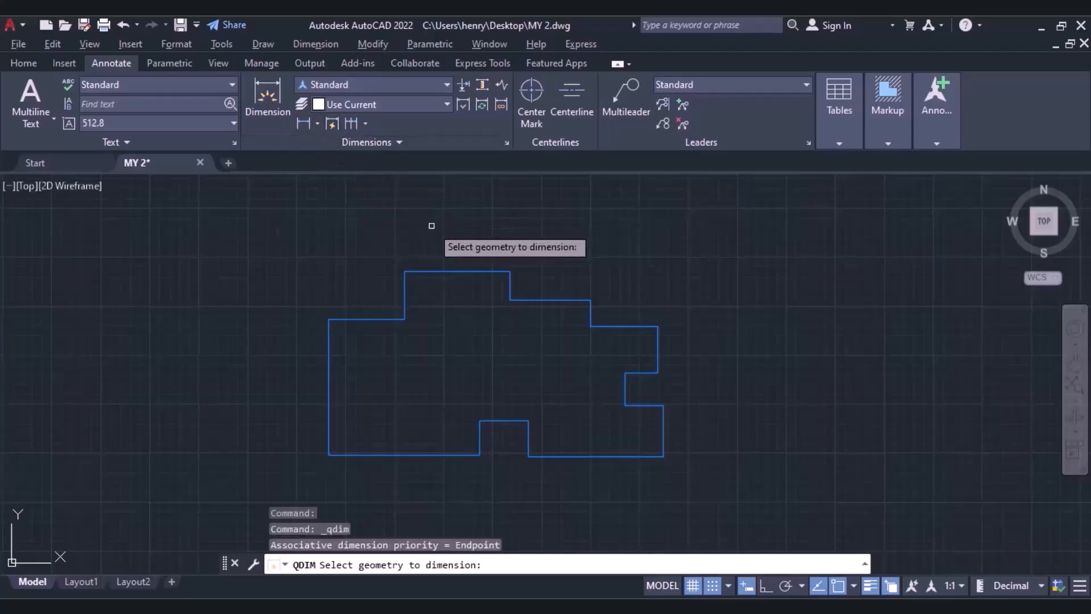
pyautogui.click(457, 271)
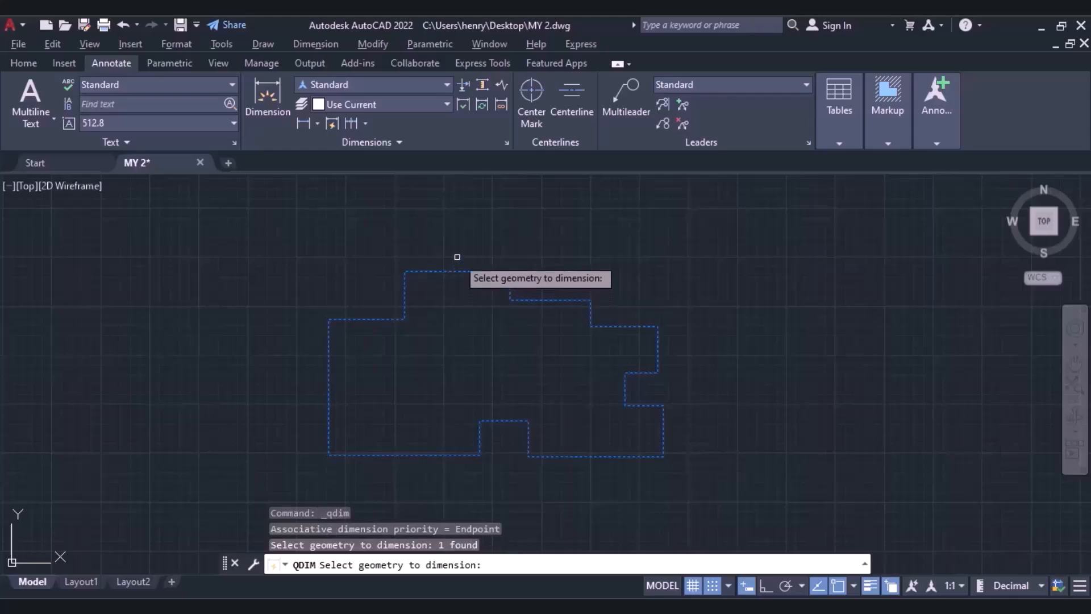
pyautogui.press('Return')
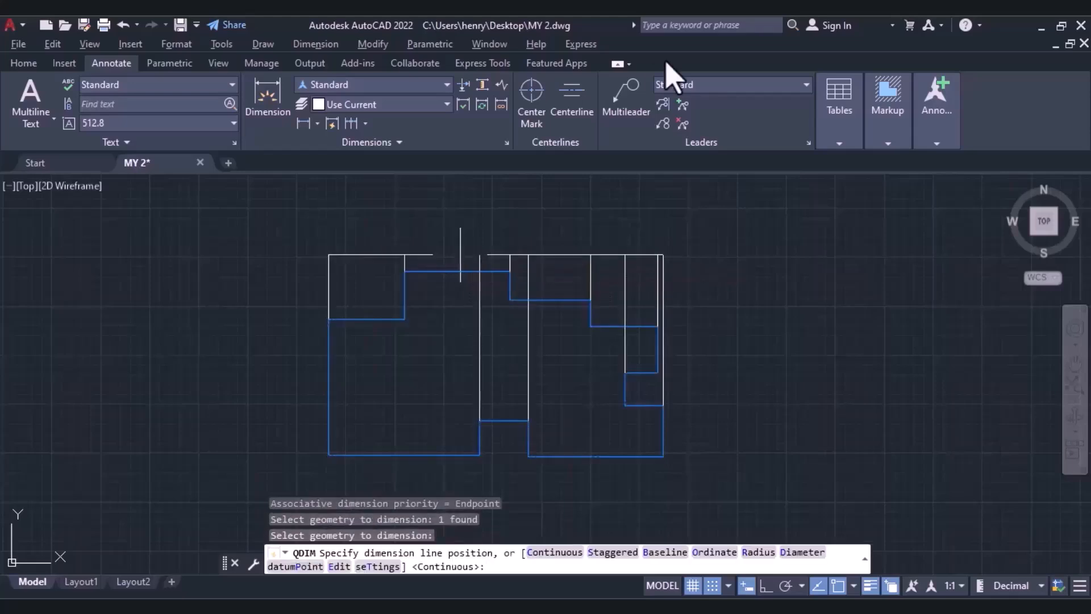
pyautogui.moveTo(514, 239); pyautogui.dragTo(687, 227, button='middle')
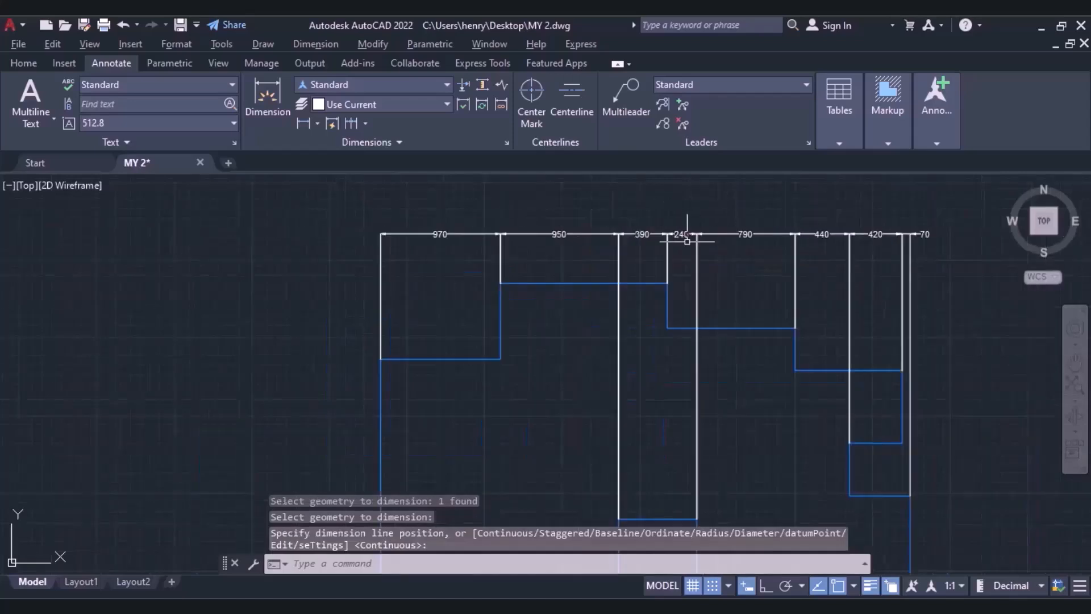
pyautogui.click(705, 236)
# Use Quick Dimension on the stepped outline again to place a continuous vertical dimension row to its left.
pyautogui.click(332, 124)
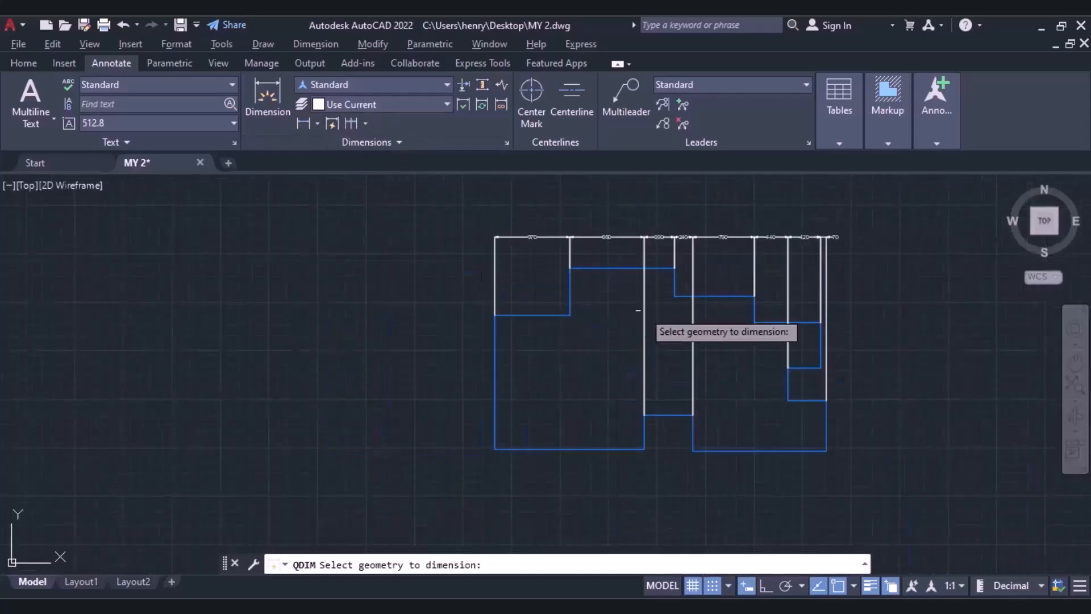
pyautogui.click(495, 405)
pyautogui.press('Return')
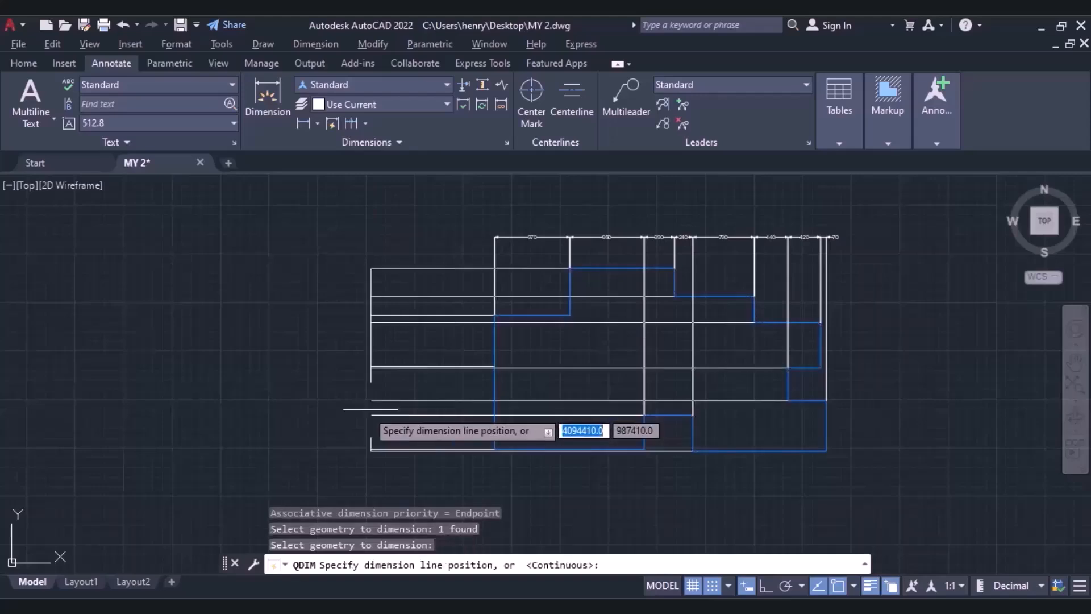
pyautogui.click(371, 407)
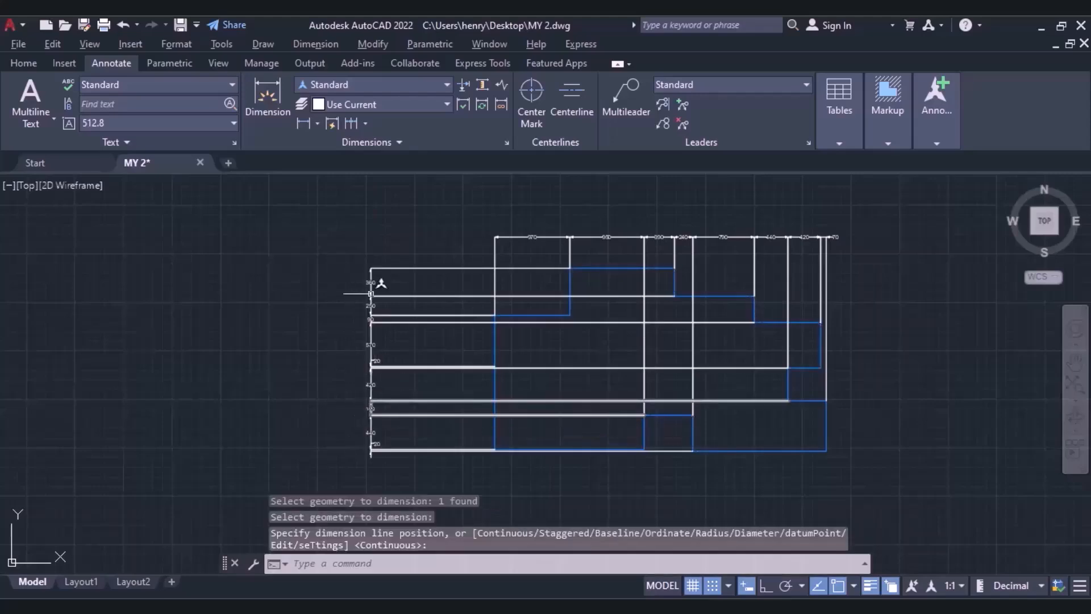
pyautogui.scroll(2, 411, 347)
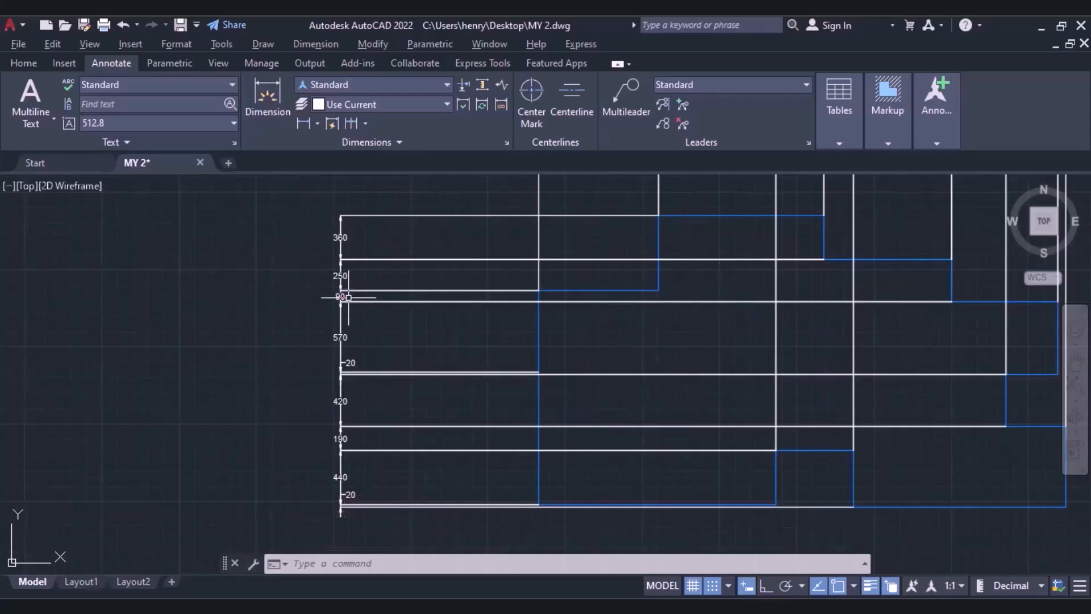
pyautogui.moveTo(519, 320); pyautogui.dragTo(396, 398, button='middle')
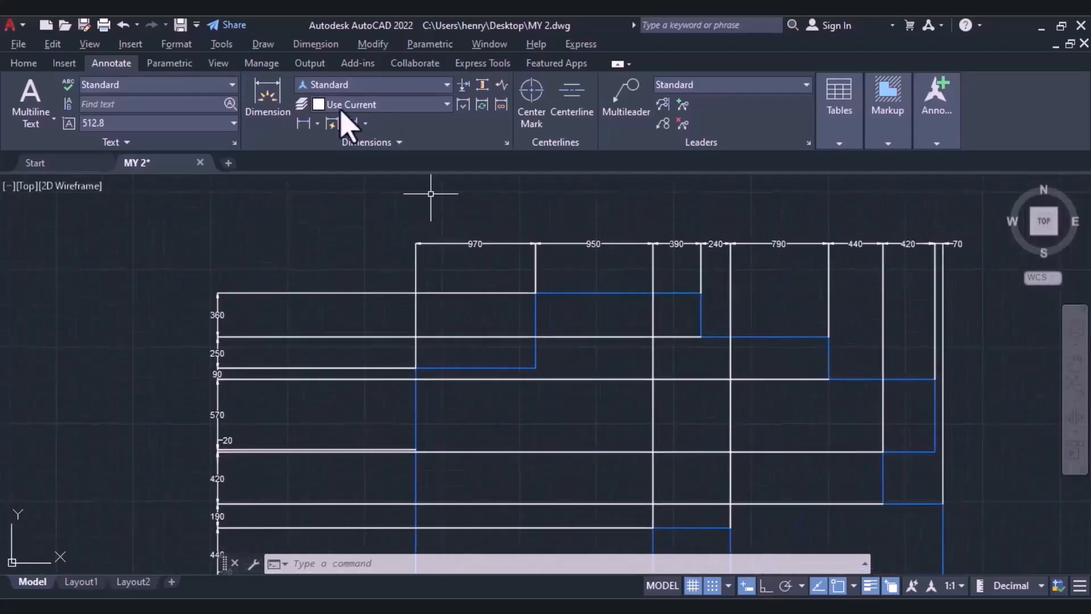
# Undo both quick dimension rows so that only the stepped outline is left.
pyautogui.press('Escape')
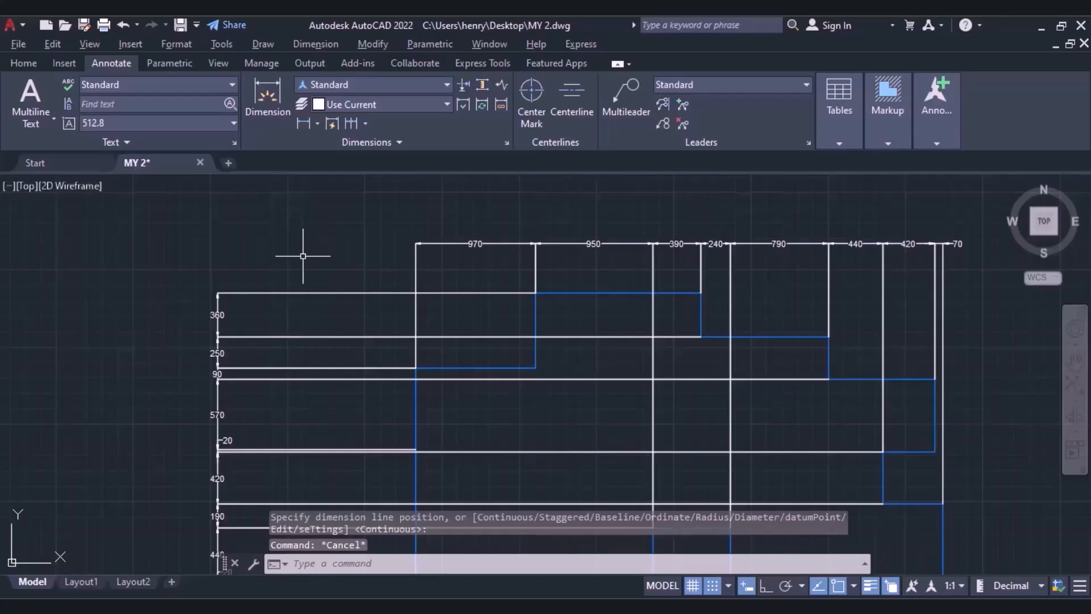
pyautogui.hotkey('ctrl', 'z')
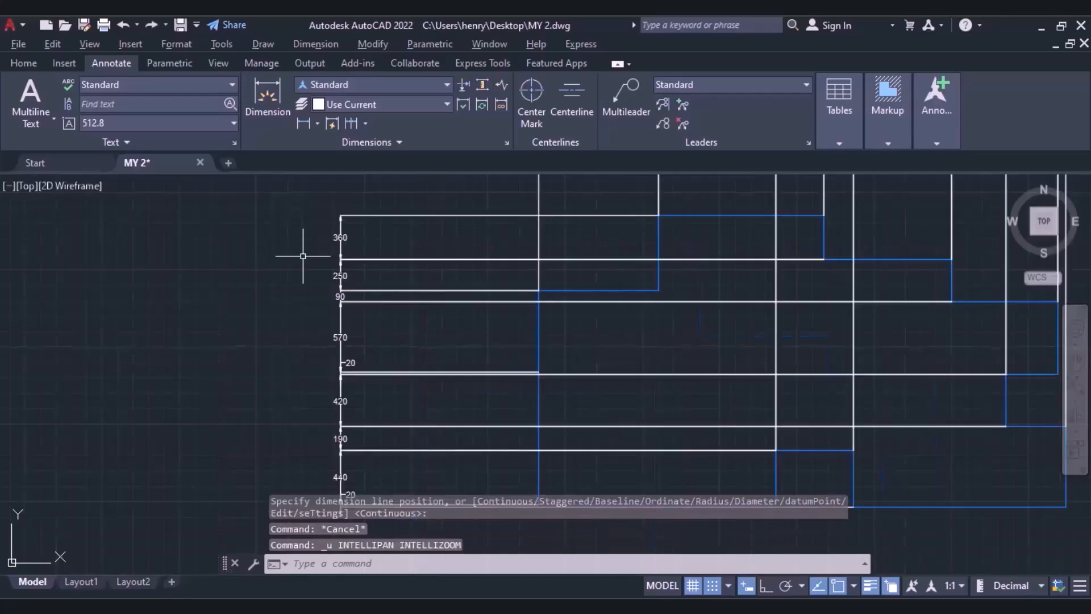
pyautogui.hotkey('ctrl', 'z')
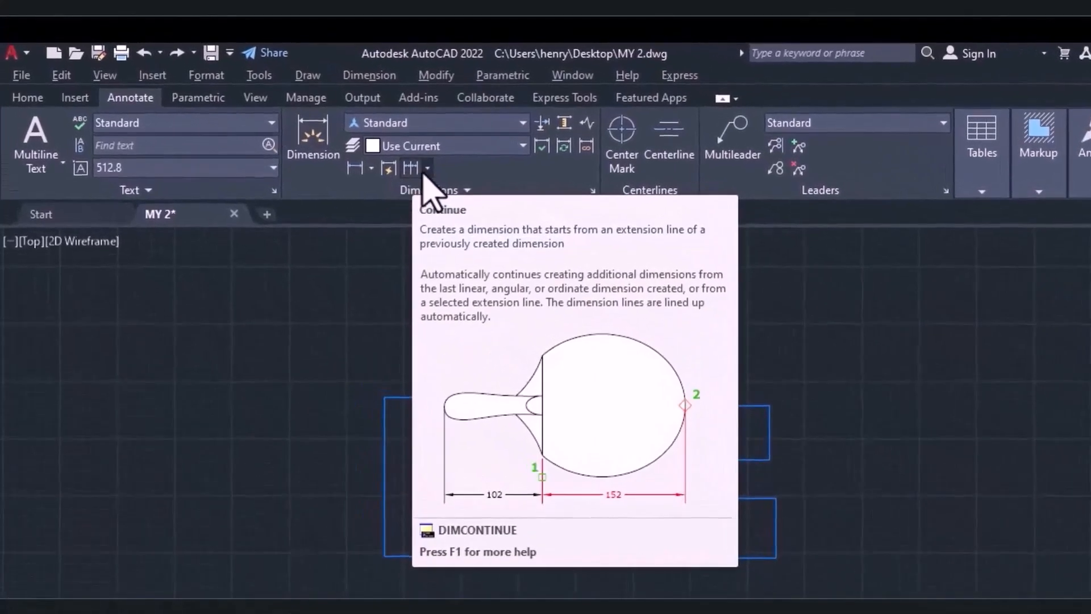
pyautogui.click(425, 169)
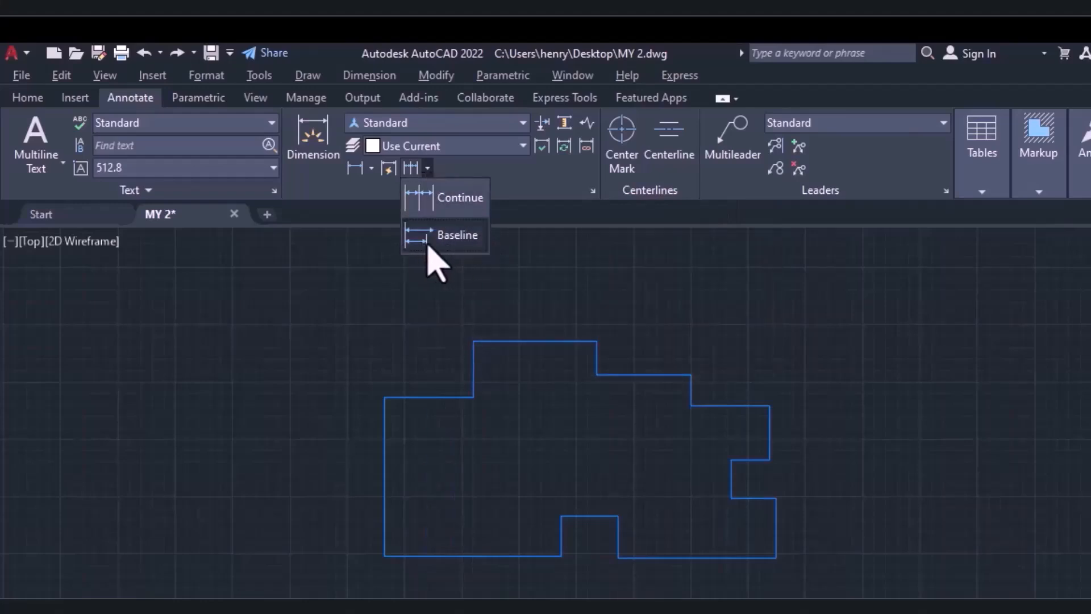
pyautogui.click(385, 324)
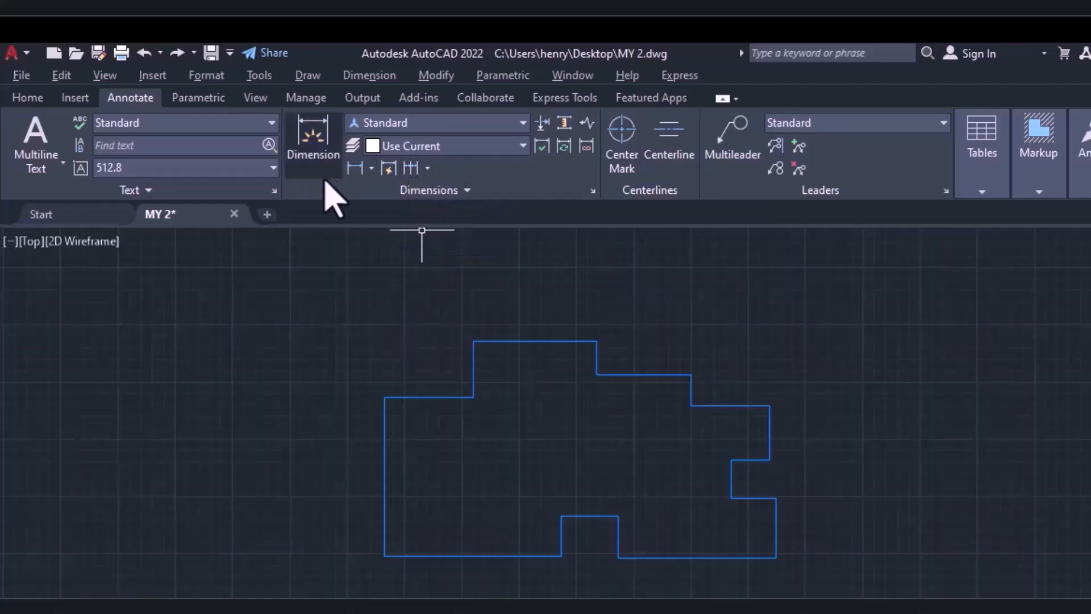
# Add a linear dimension for the outline's upper-left horizontal edge, placing the dimension line above the top of the outline.
pyautogui.click(355, 173)
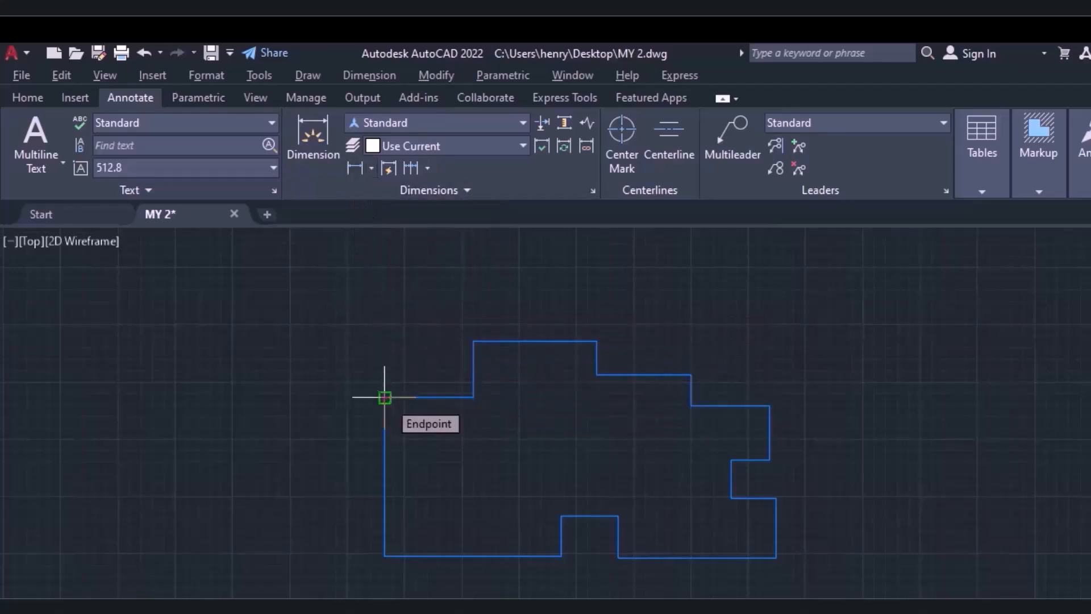
pyautogui.click(384, 397)
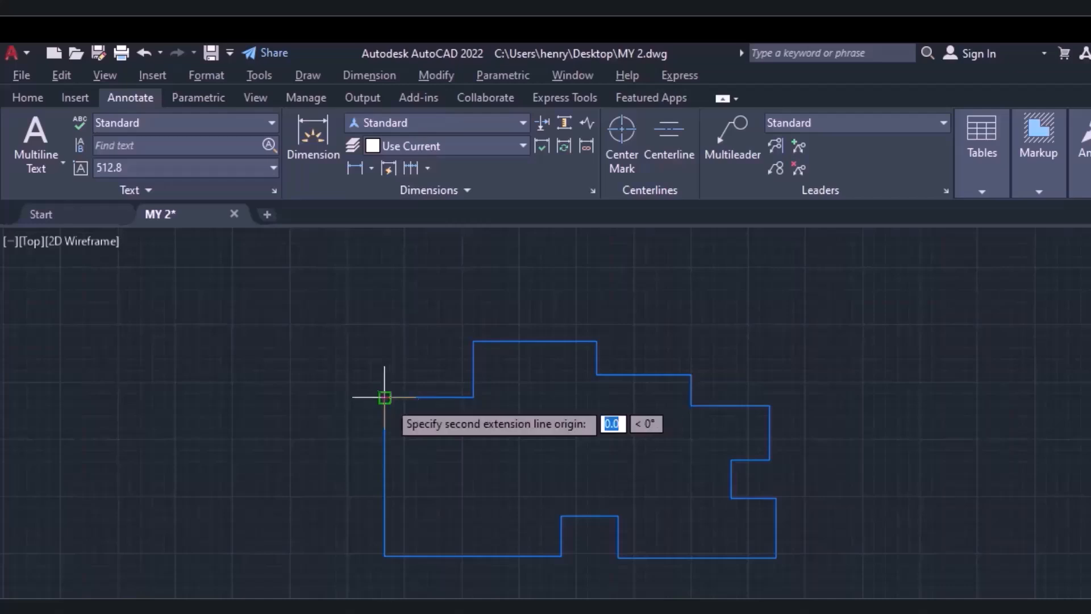
pyautogui.click(473, 396)
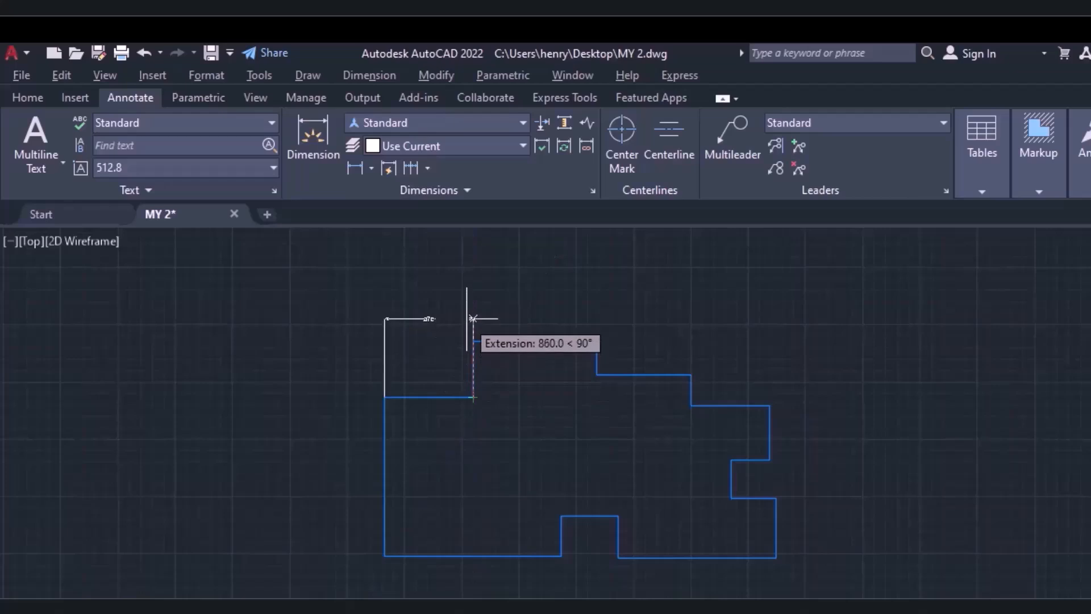
pyautogui.scroll(2, 466, 318)
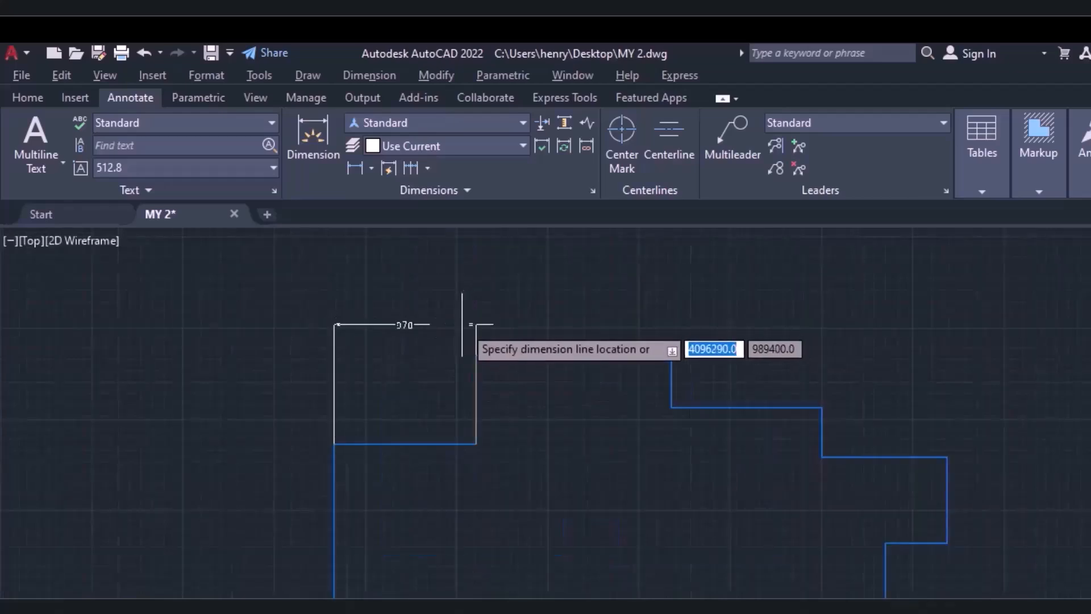
pyautogui.click(462, 324)
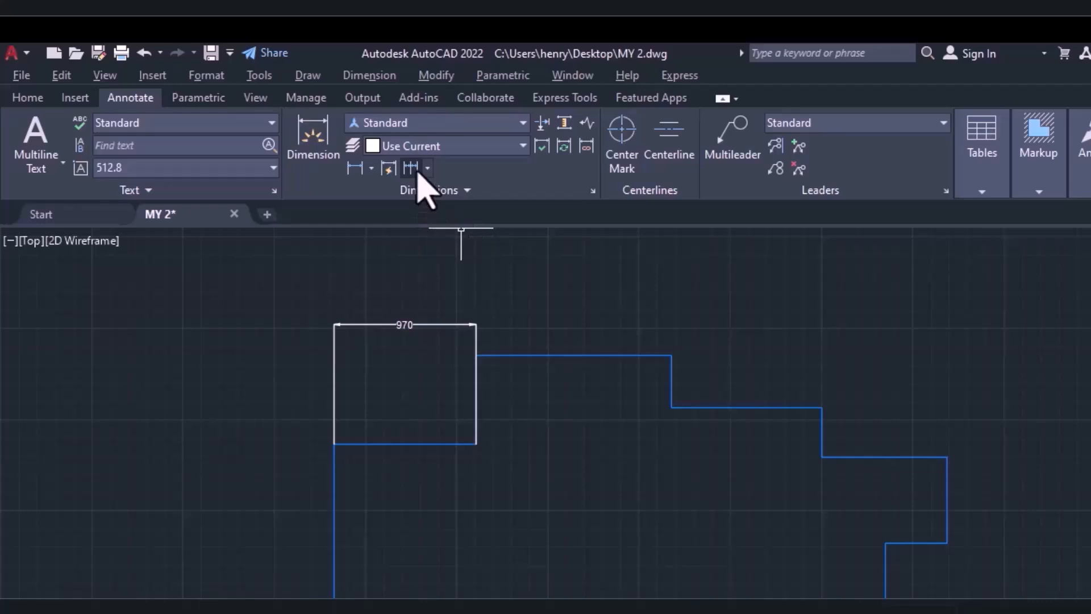
# Continue the upper-left linear dimension across the outline's successive upper step corners, adding one extra dimension beyond the right edge.
pyautogui.click(427, 169)
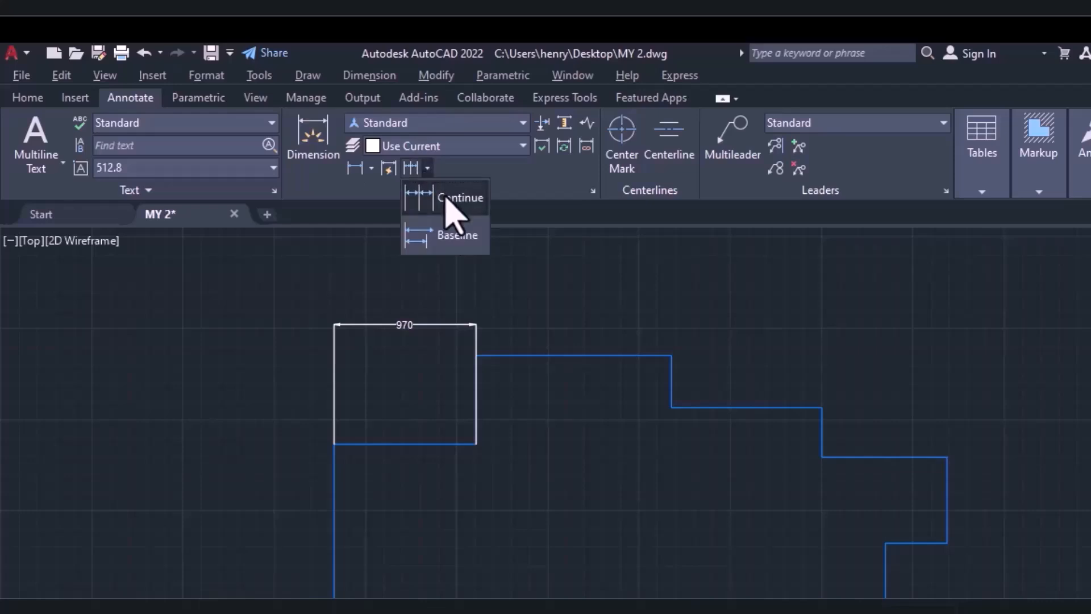
pyautogui.click(446, 199)
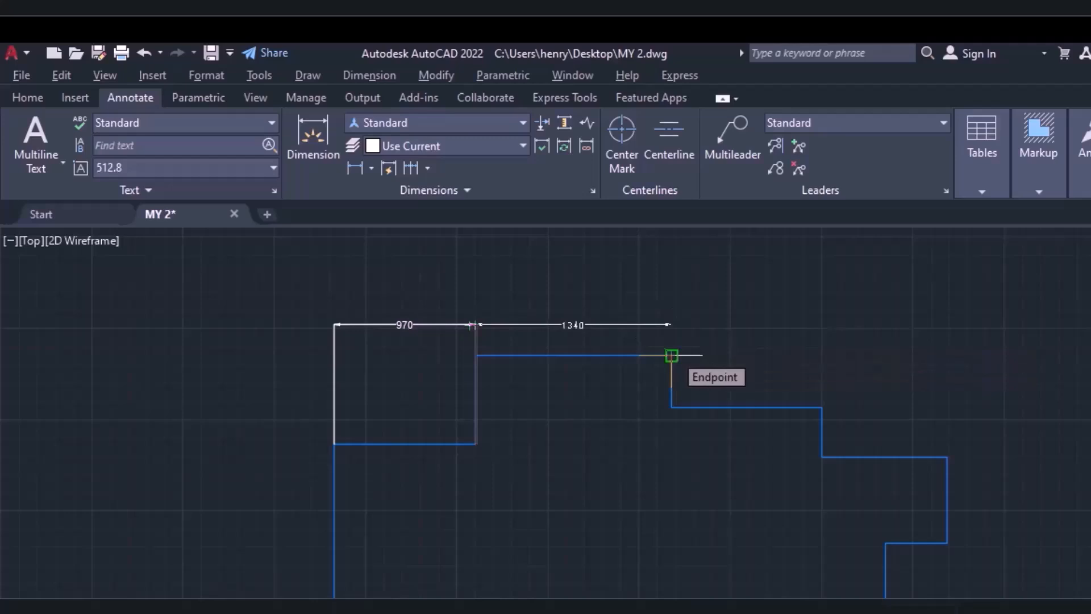
pyautogui.click(671, 356)
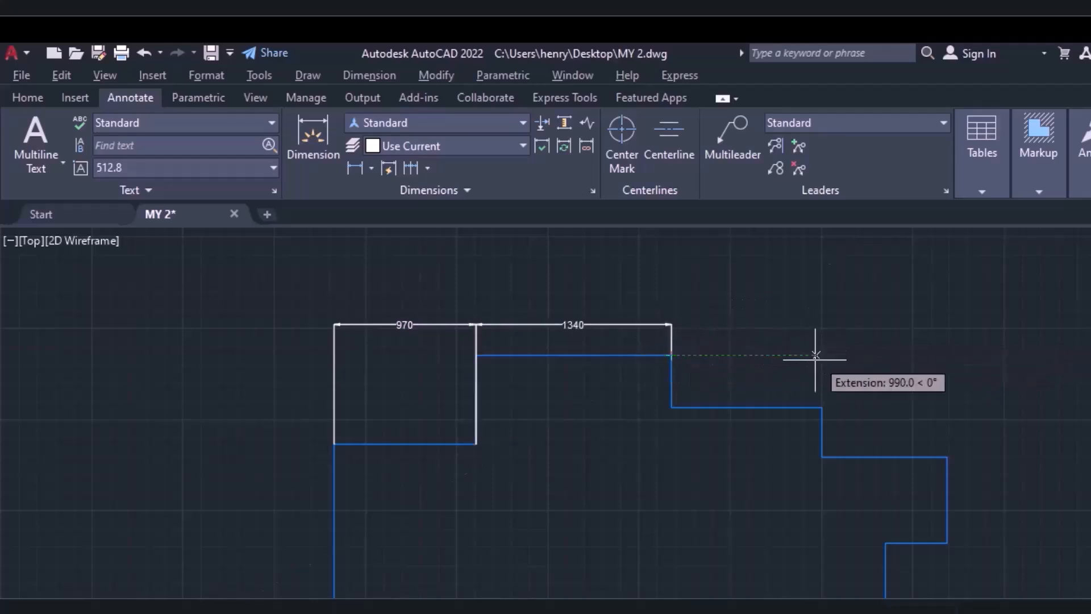
pyautogui.click(822, 407)
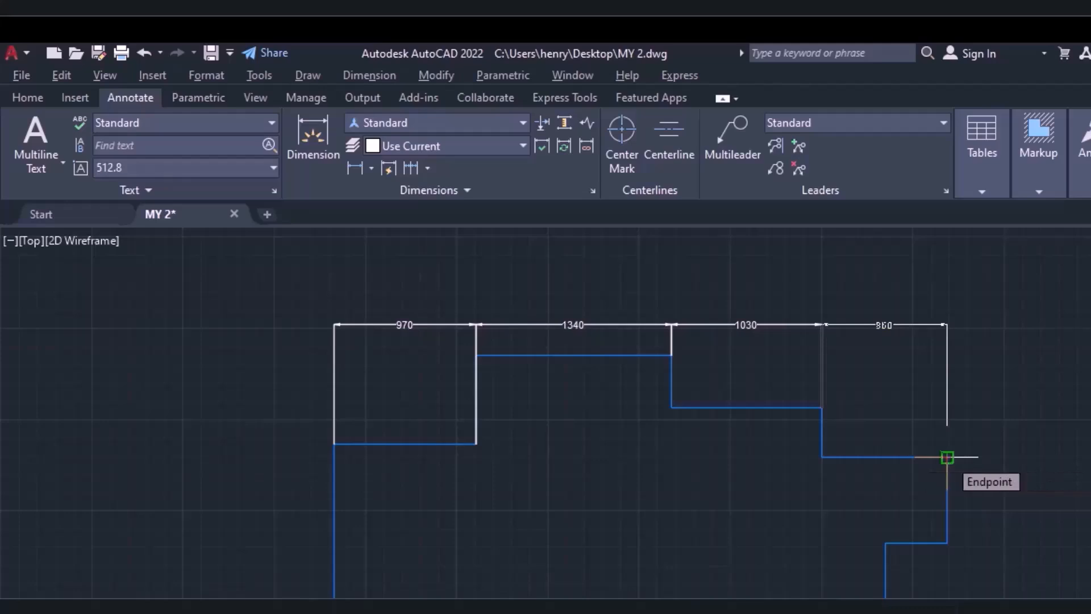
pyautogui.click(947, 457)
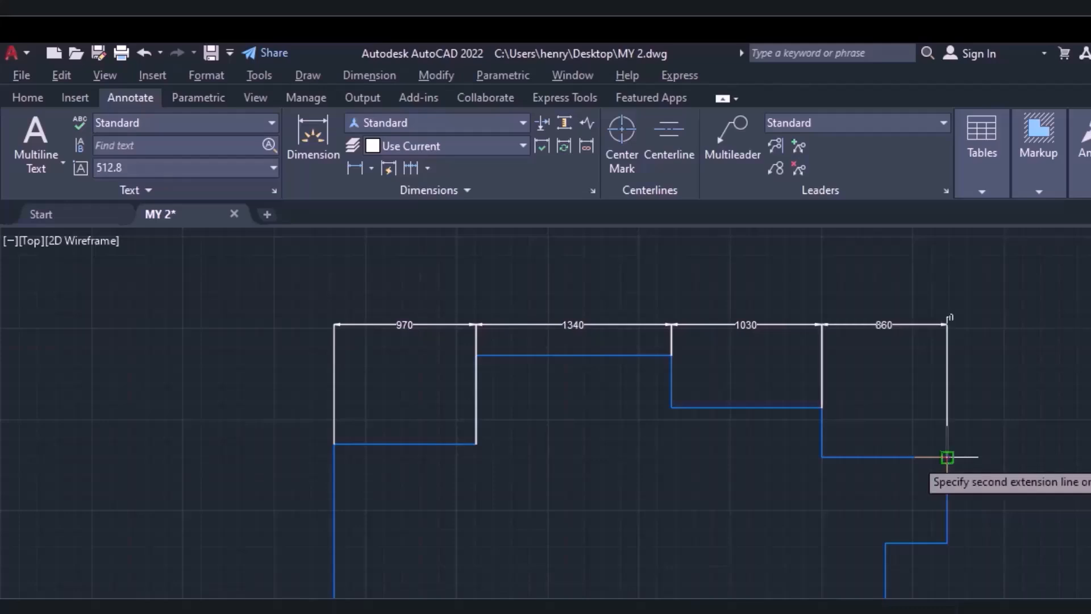
pyautogui.click(1072, 443)
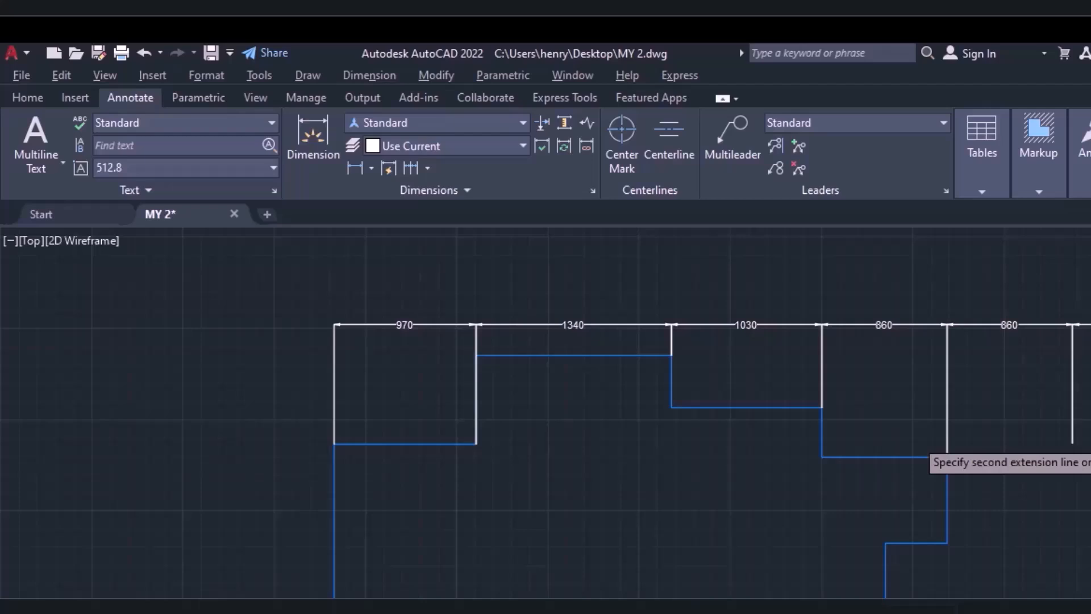
pyautogui.press('Escape')
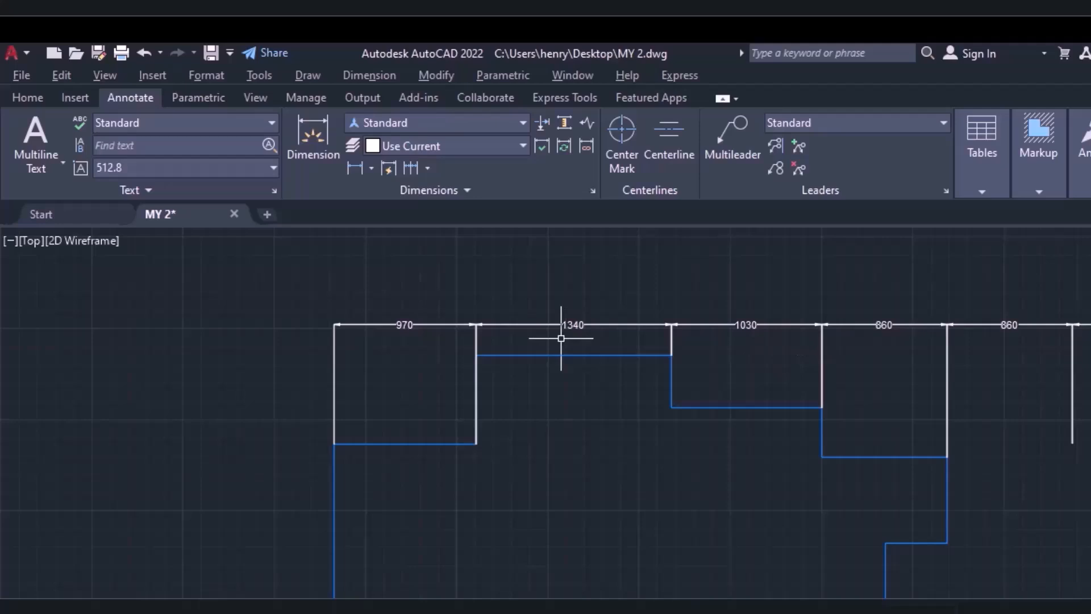
# Undo the continued dimensions so that only the upper-left linear dimension is left.
pyautogui.hotkey('ctrl', 'z')
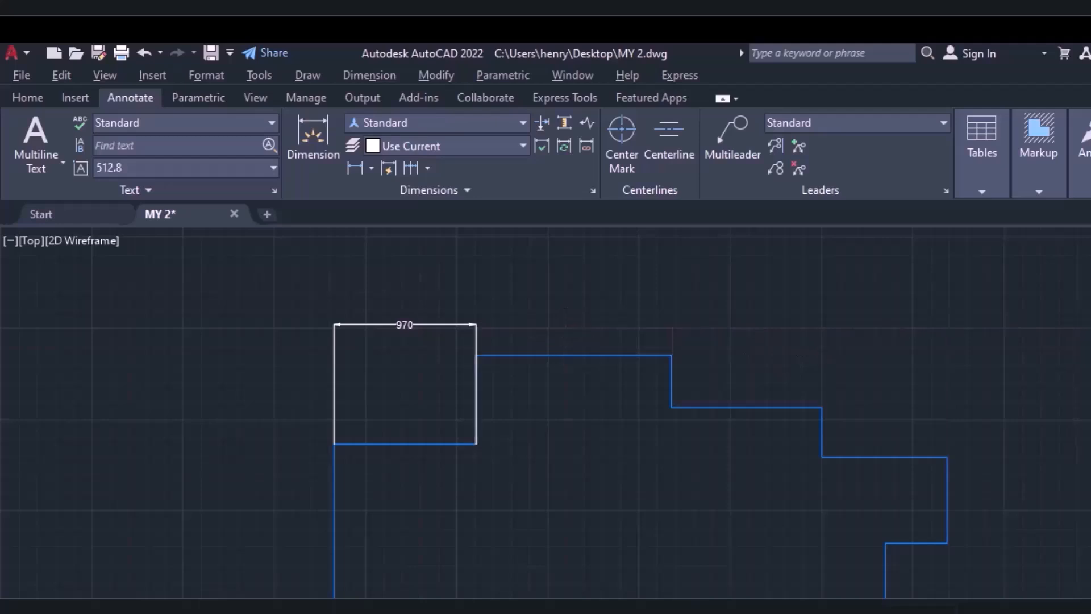
pyautogui.click(428, 168)
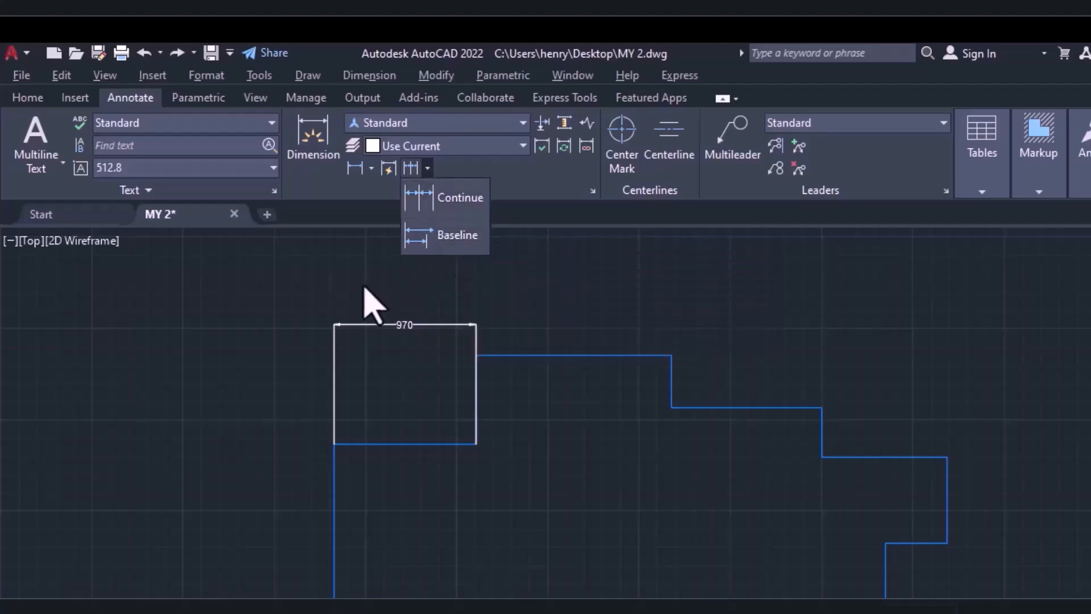
pyautogui.click(440, 277)
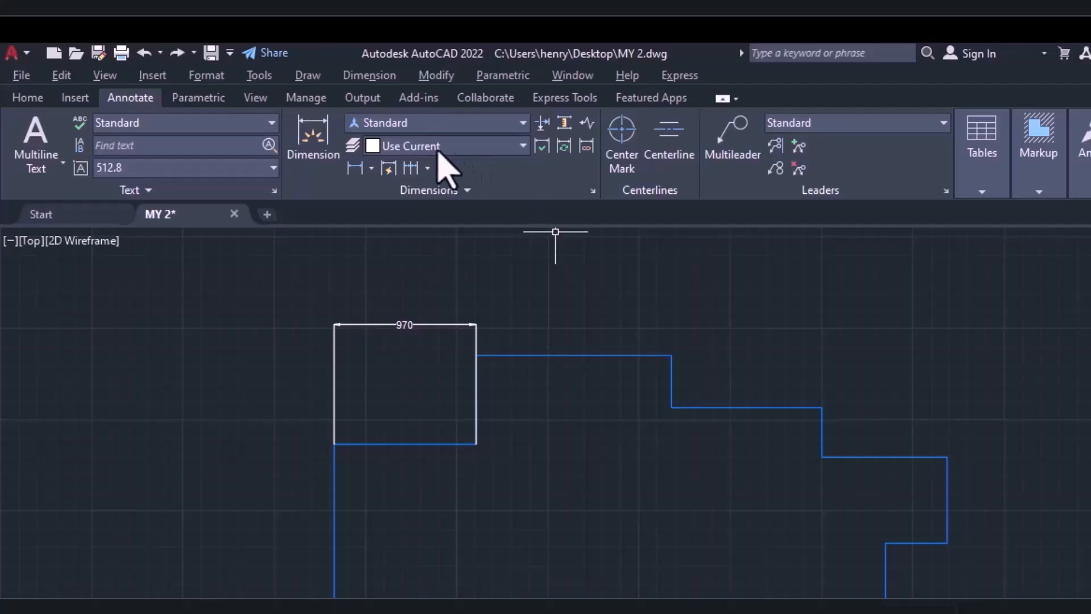
# Add a baseline dimension from the left extension line of the upper-left dimension to the outline's far upper-right corner.
pyautogui.click(428, 168)
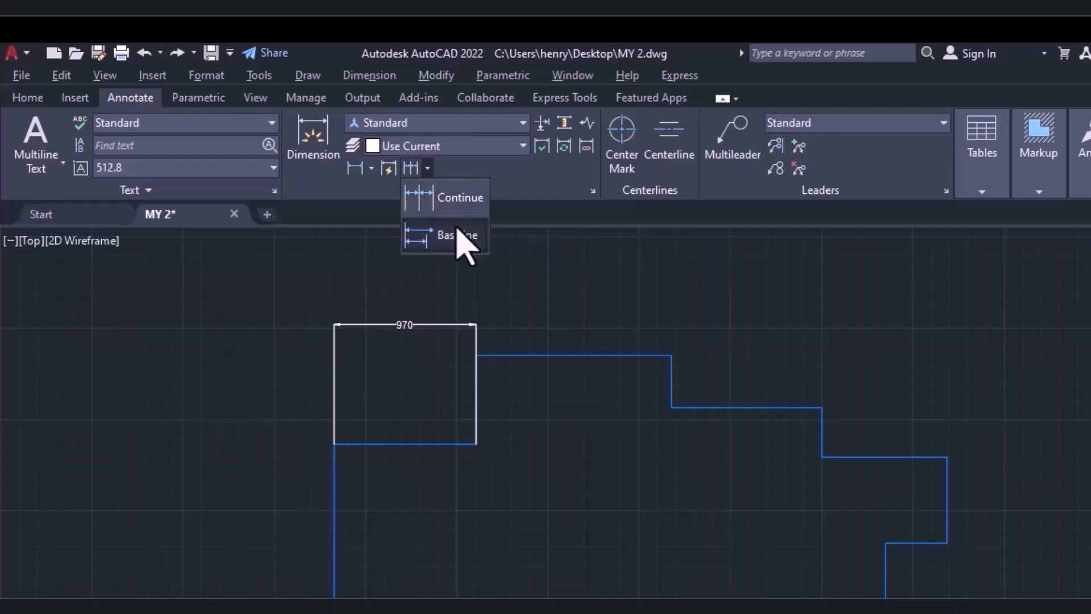
pyautogui.click(458, 234)
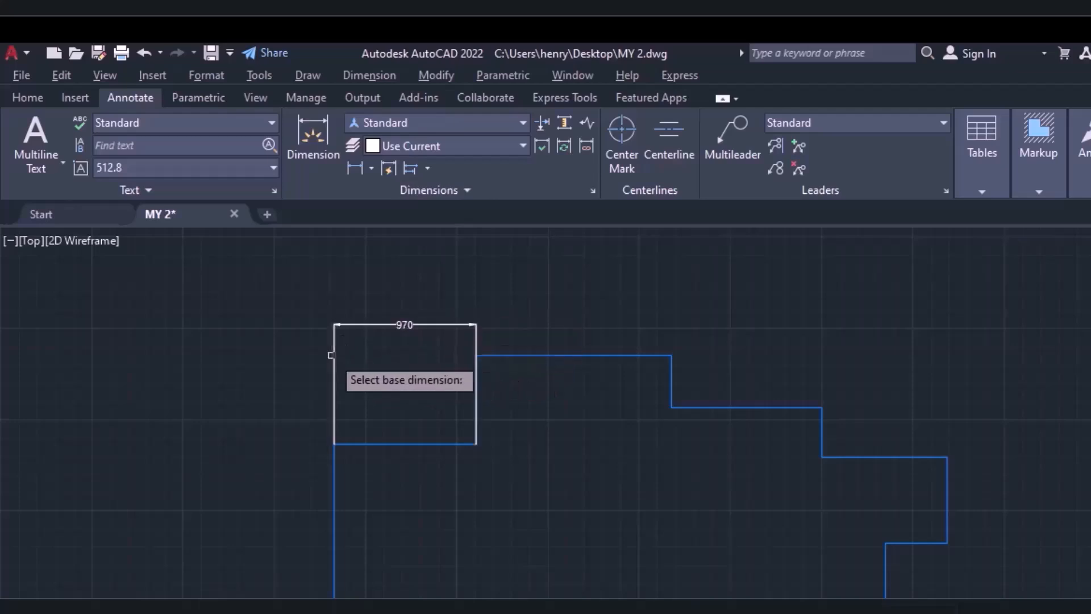
pyautogui.click(332, 355)
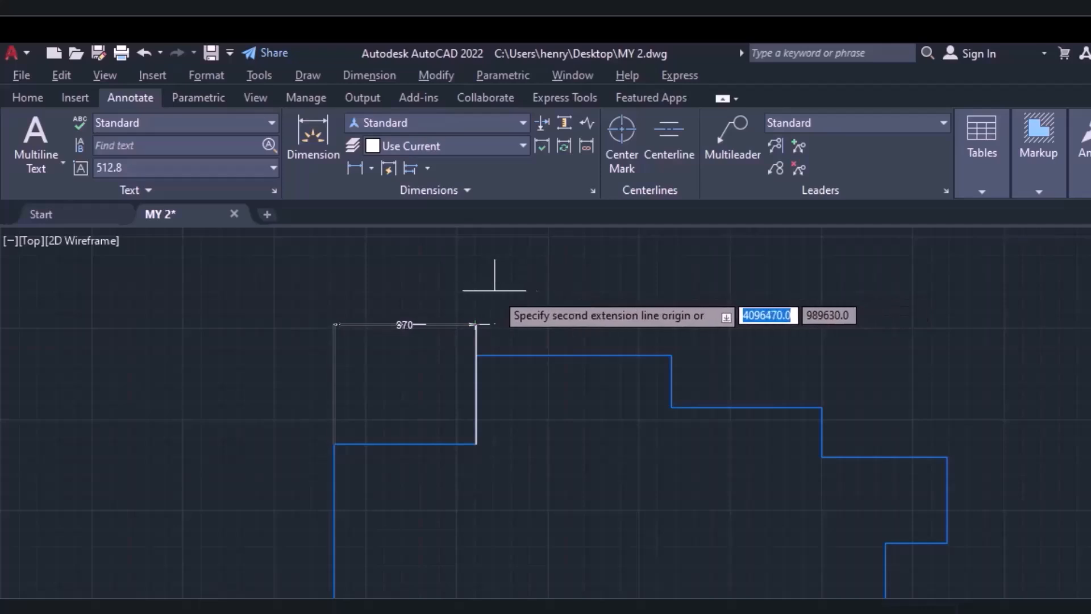
pyautogui.scroll(2, 515, 325)
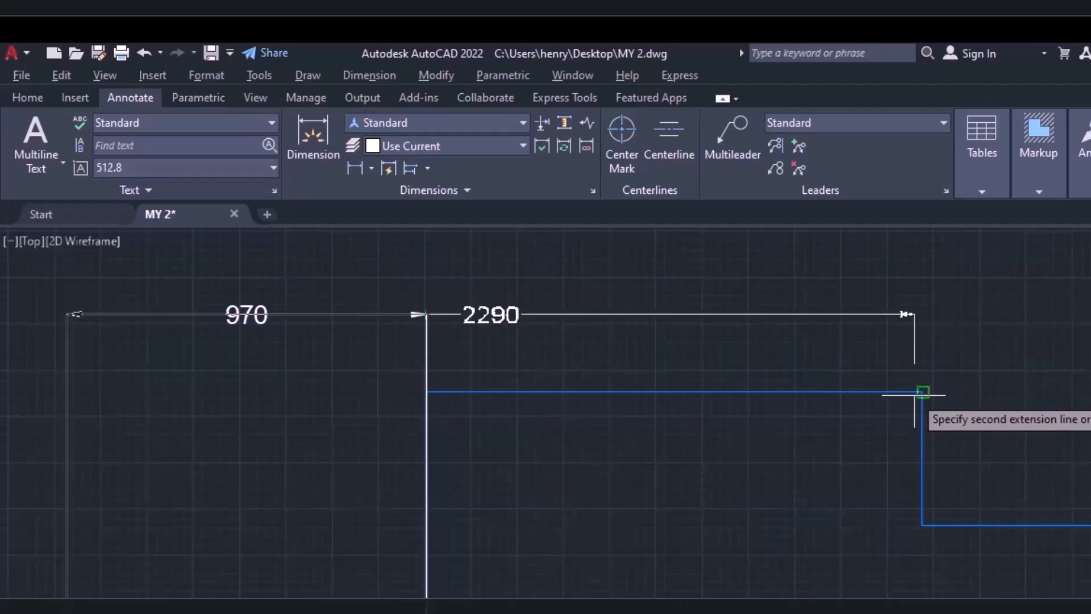
pyautogui.scroll(-4, 929, 373)
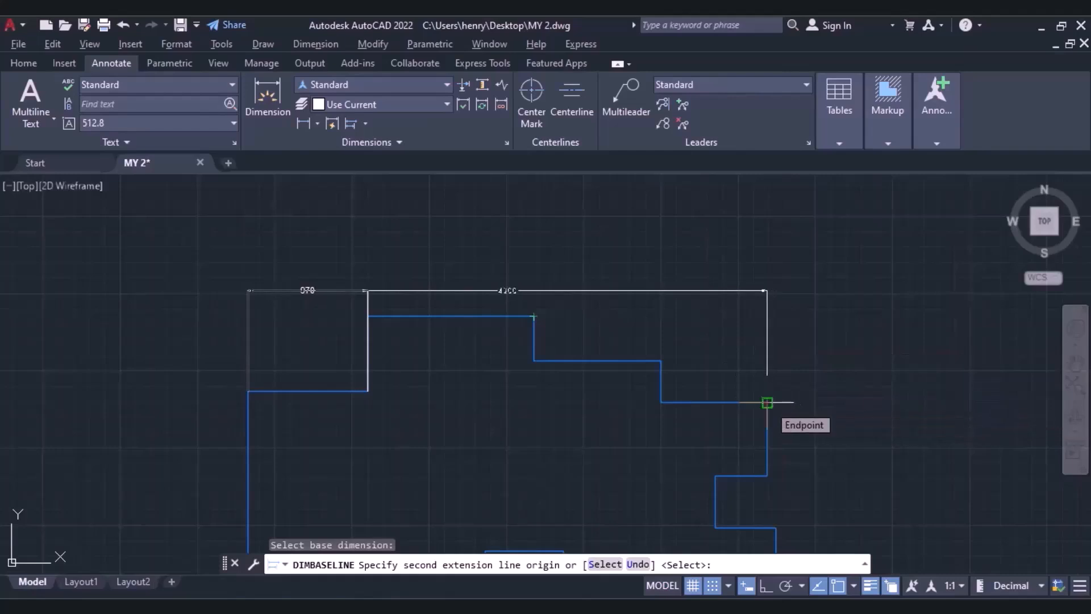
pyautogui.click(767, 402)
pyautogui.moveTo(775, 390); pyautogui.dragTo(987, 398, button='middle')
pyautogui.moveTo(1024, 359)
pyautogui.mouseDown(button='middle')
pyautogui.moveTo(963, 370)
pyautogui.moveTo(585, 367)
pyautogui.mouseUp(button='middle')
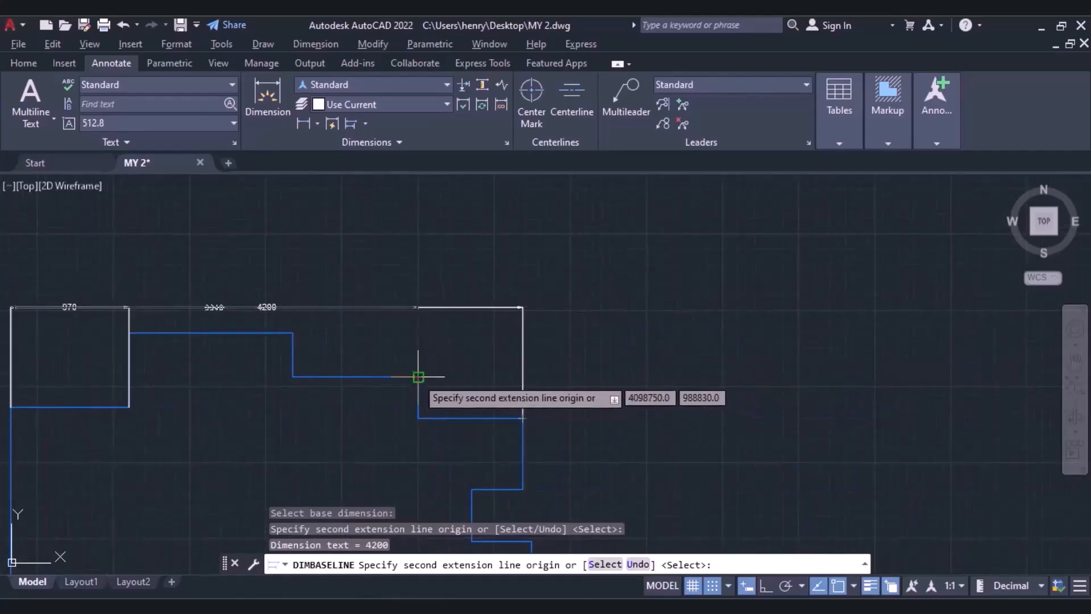
pyautogui.press('Escape')
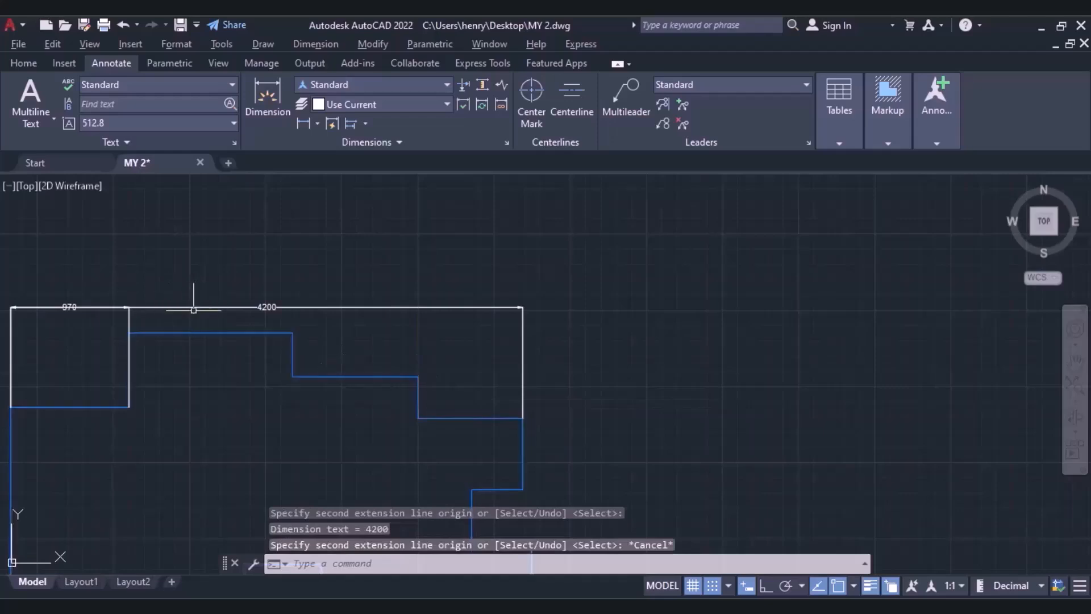
# Move the long baseline dimension's line up so that it sits clear above the short upper-left dimension.
pyautogui.moveTo(189, 306); pyautogui.dragTo(450, 306, button='middle')
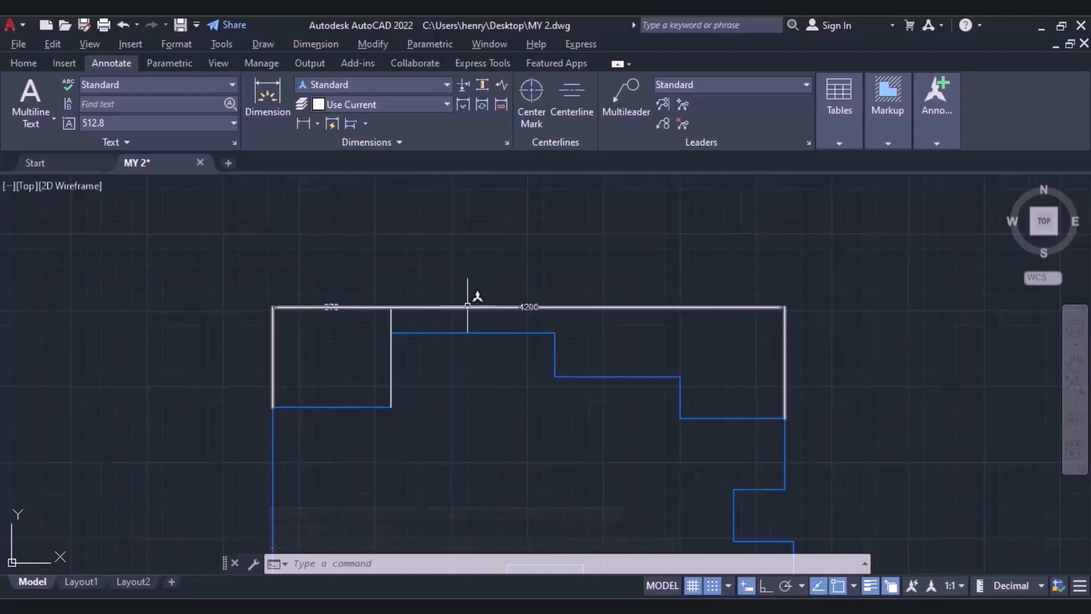
pyautogui.click(468, 307)
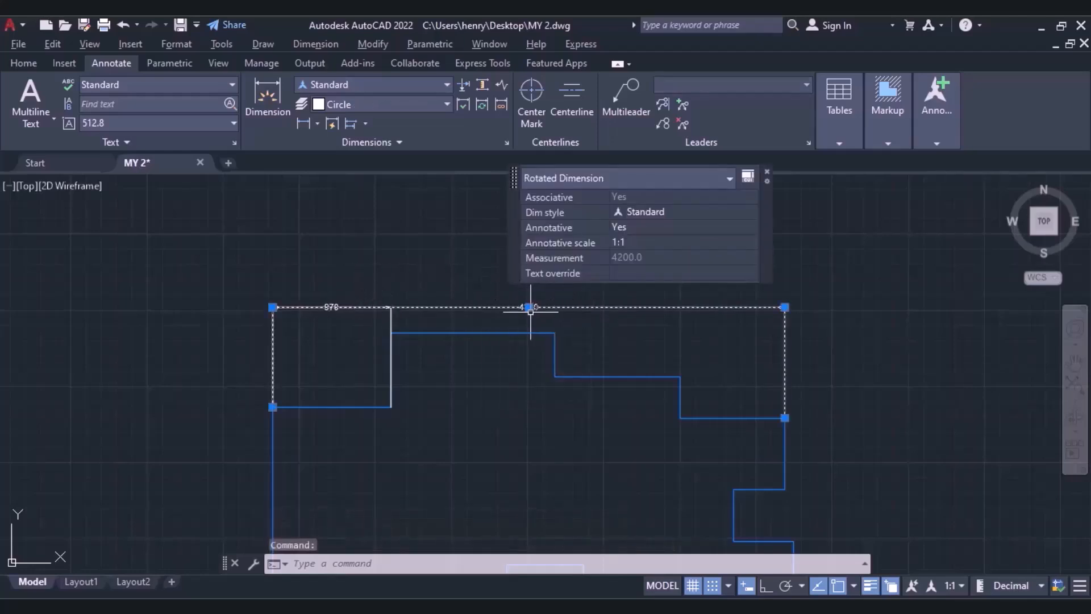
pyautogui.click(529, 307)
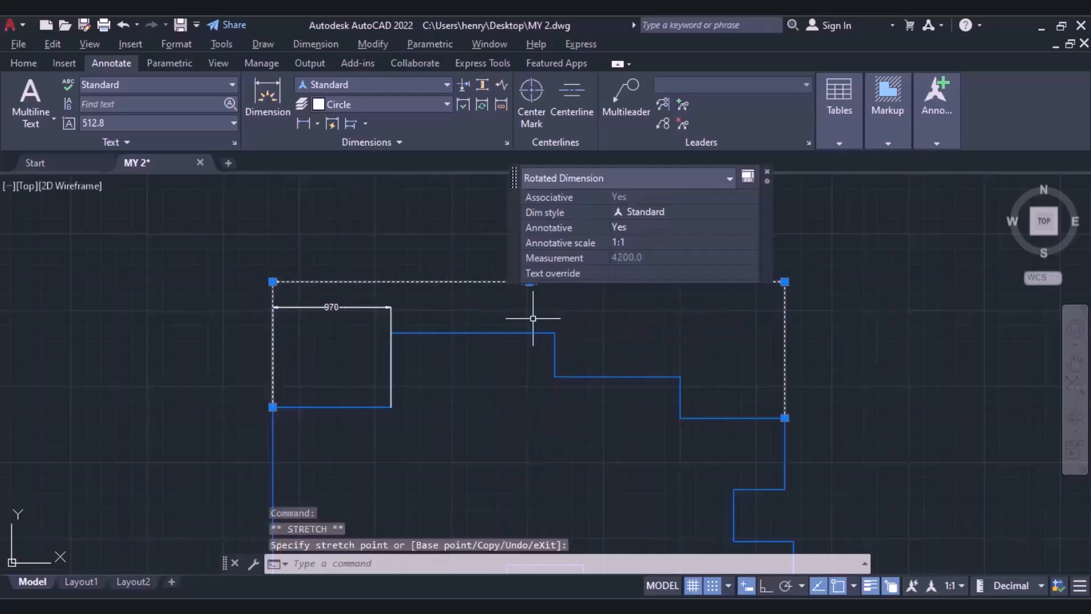
pyautogui.press('Escape')
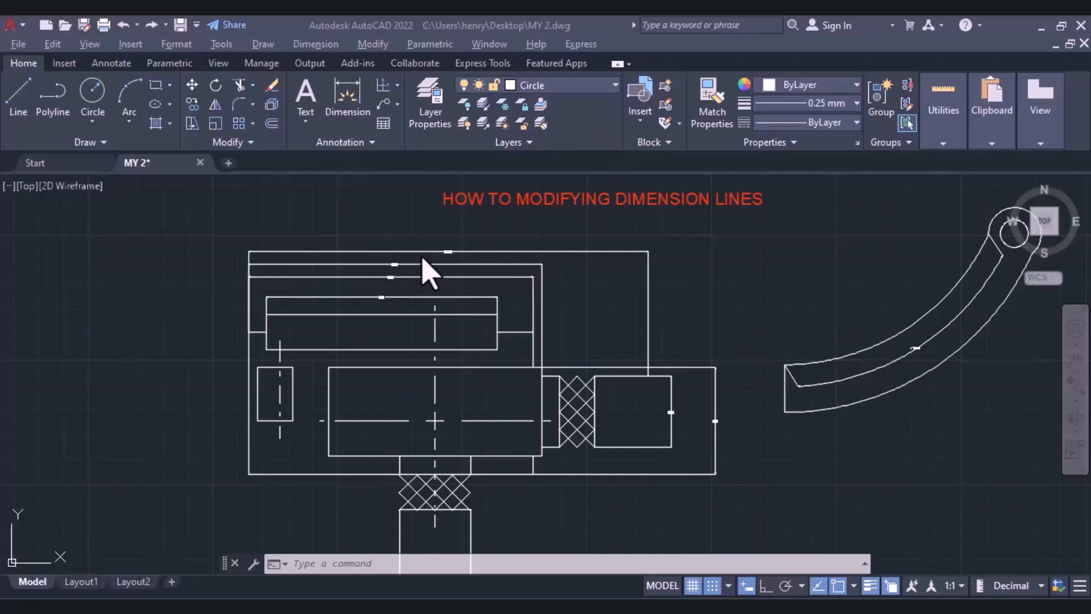
# Open the Dimension Style Manager for the mechanical drawing titled "HOW TO MODIFYING DIMENSION LINES".
pyautogui.scroll(6, 428, 273)
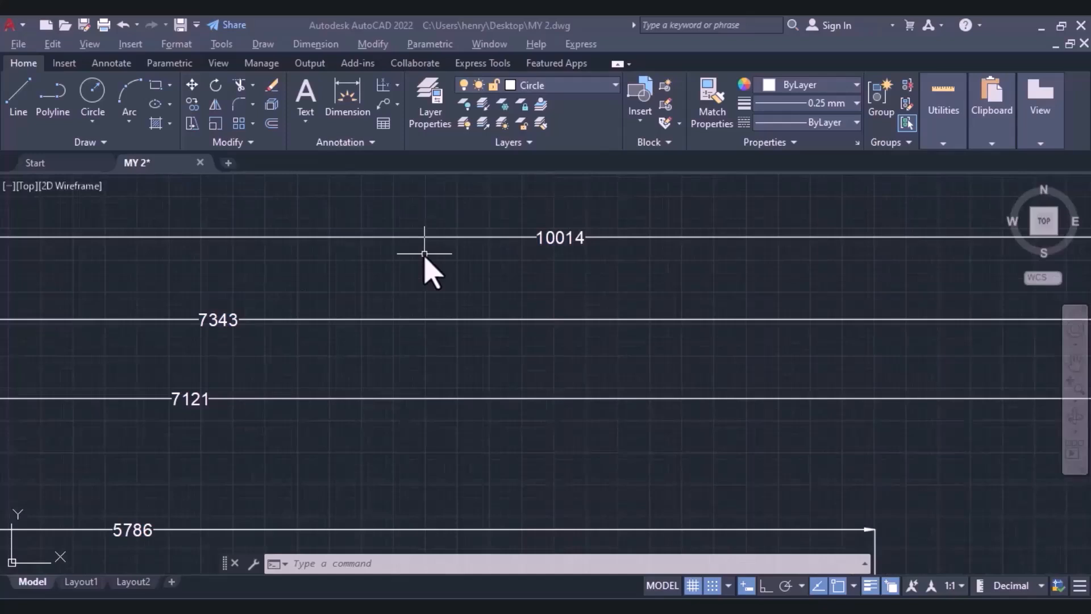
pyautogui.scroll(-6, 424, 254)
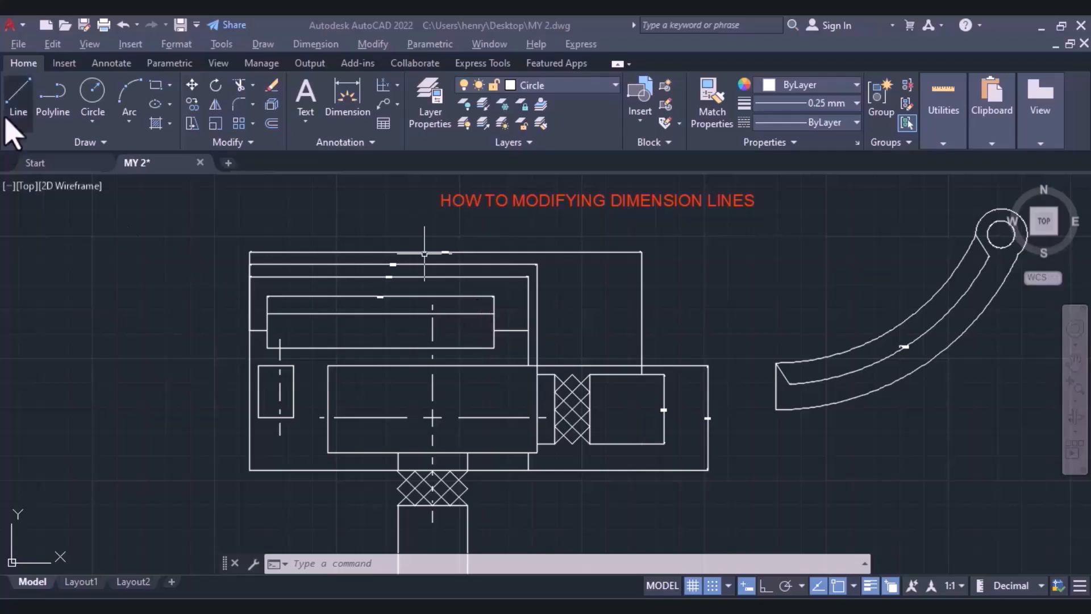
pyautogui.click(112, 63)
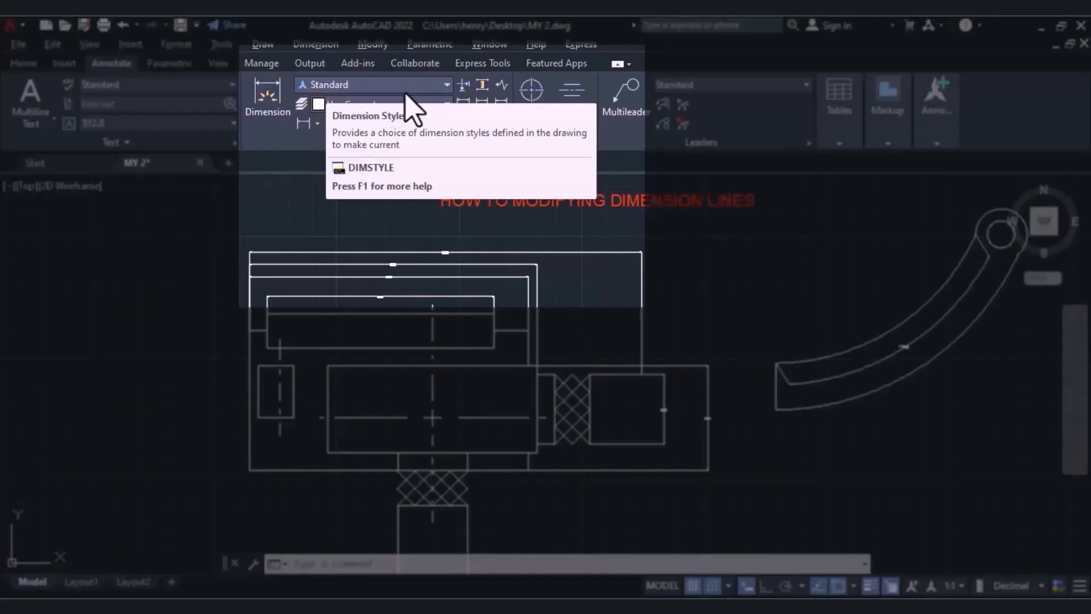
pyautogui.click(447, 87)
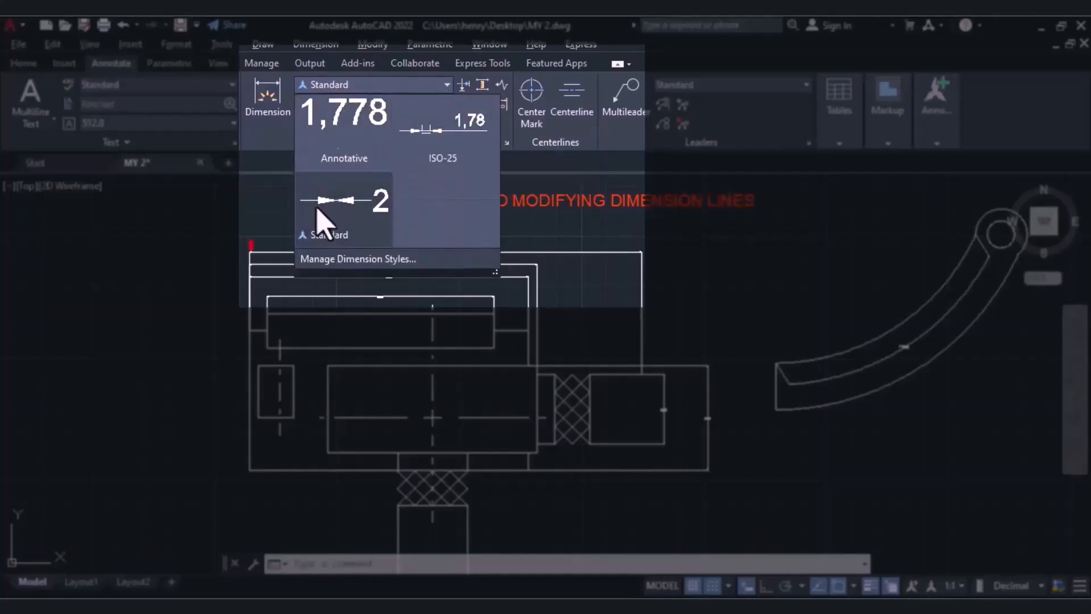
pyautogui.click(318, 262)
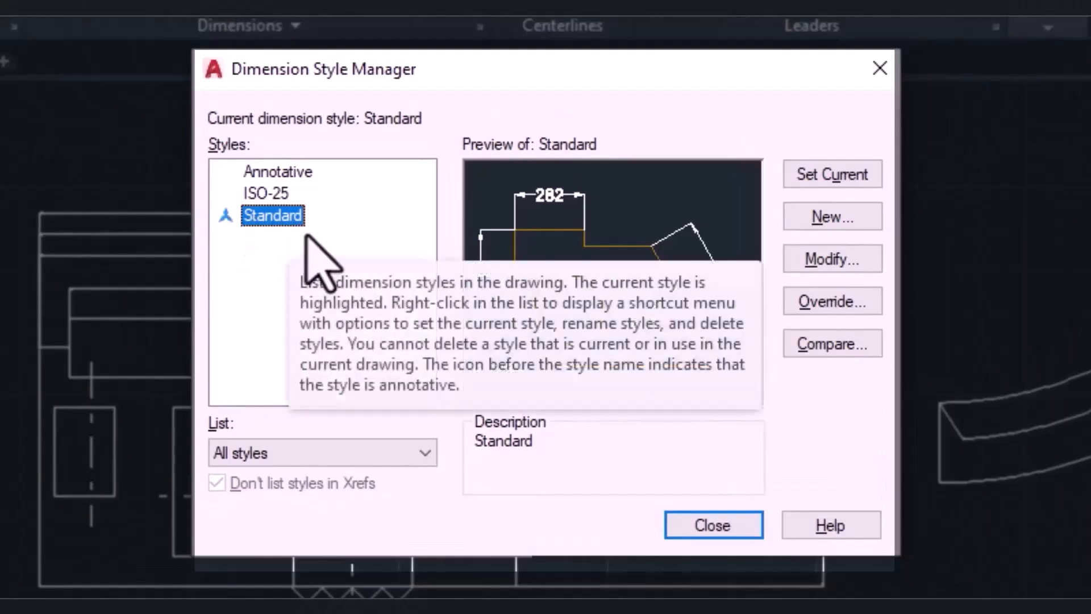
# Preview the ISO-25 dimension style and make Annotative the current style, leaving its name unedited.
pyautogui.click(253, 193)
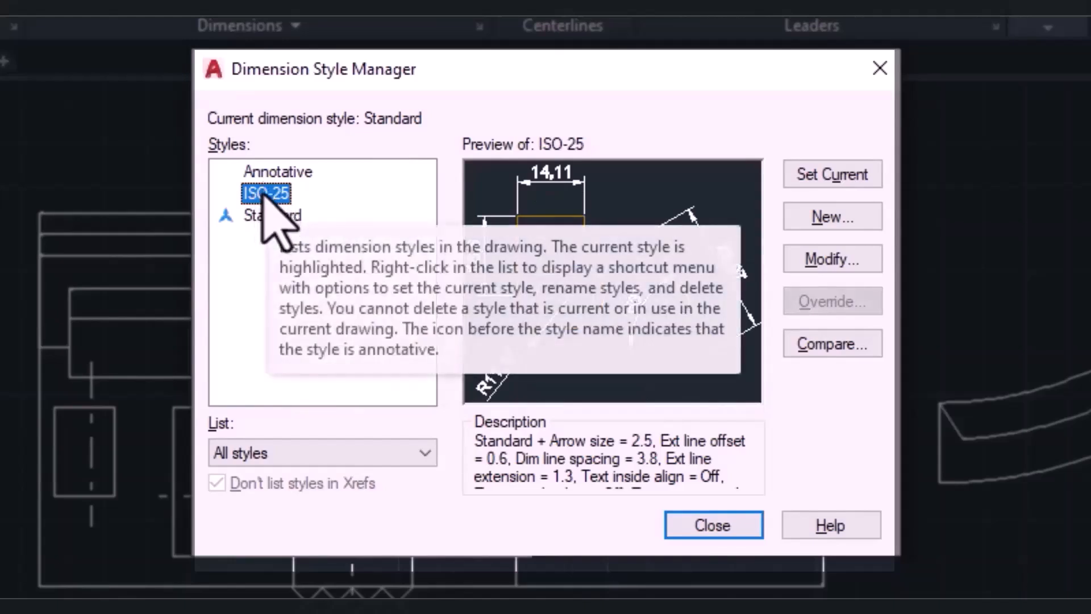
pyautogui.click(260, 193)
pyautogui.click(399, 246)
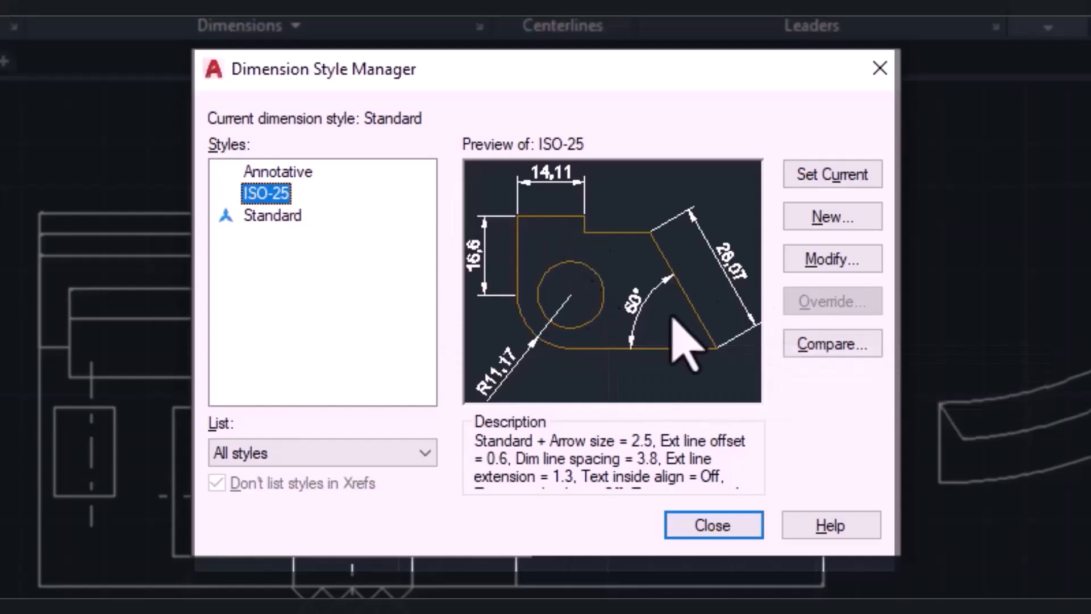
pyautogui.click(289, 170)
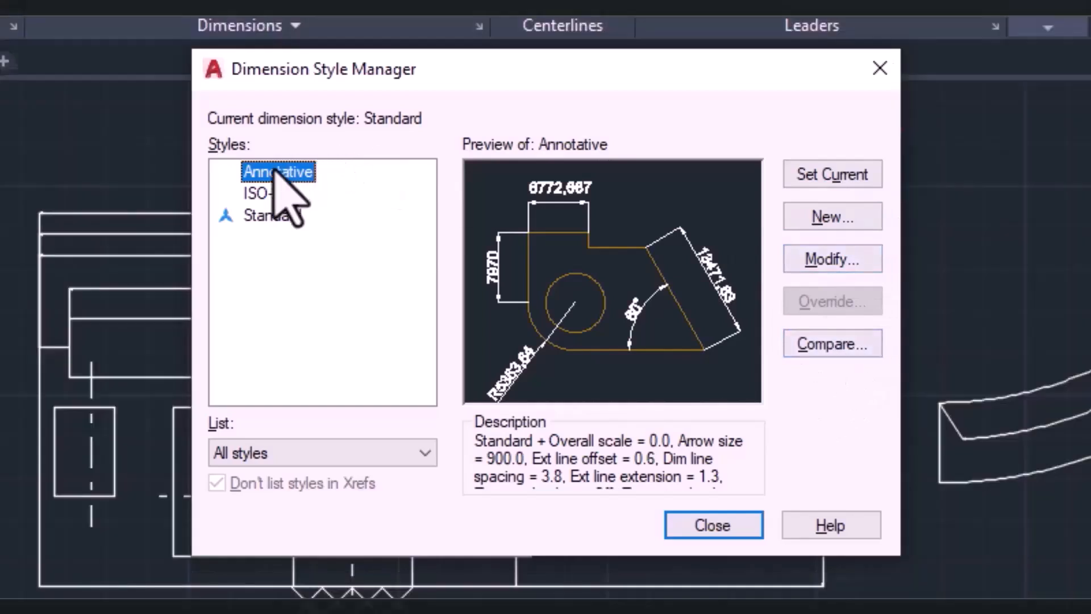
pyautogui.click(278, 172)
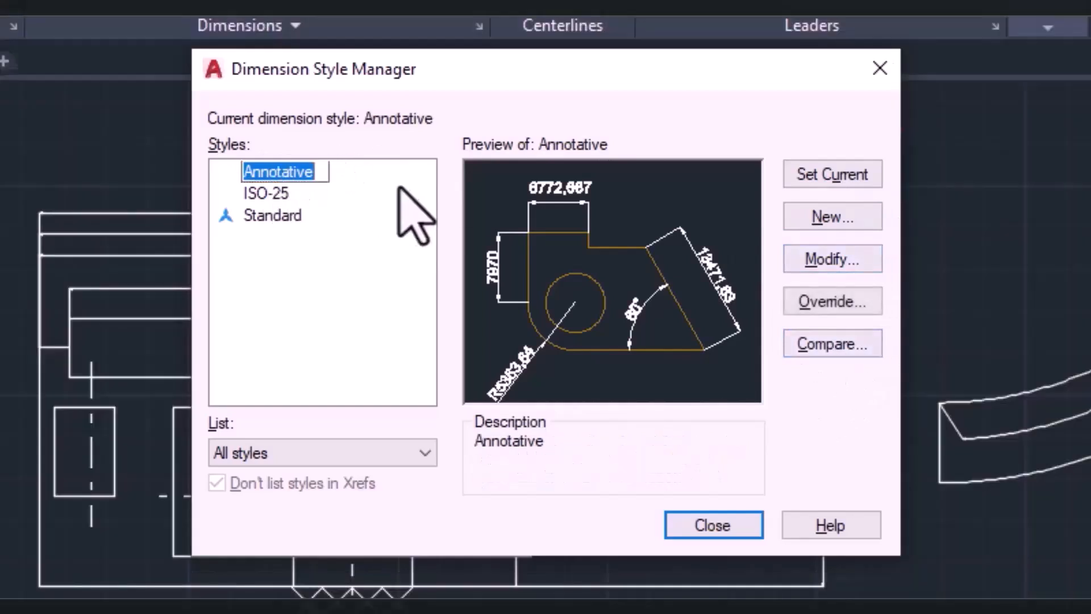
pyautogui.click(334, 190)
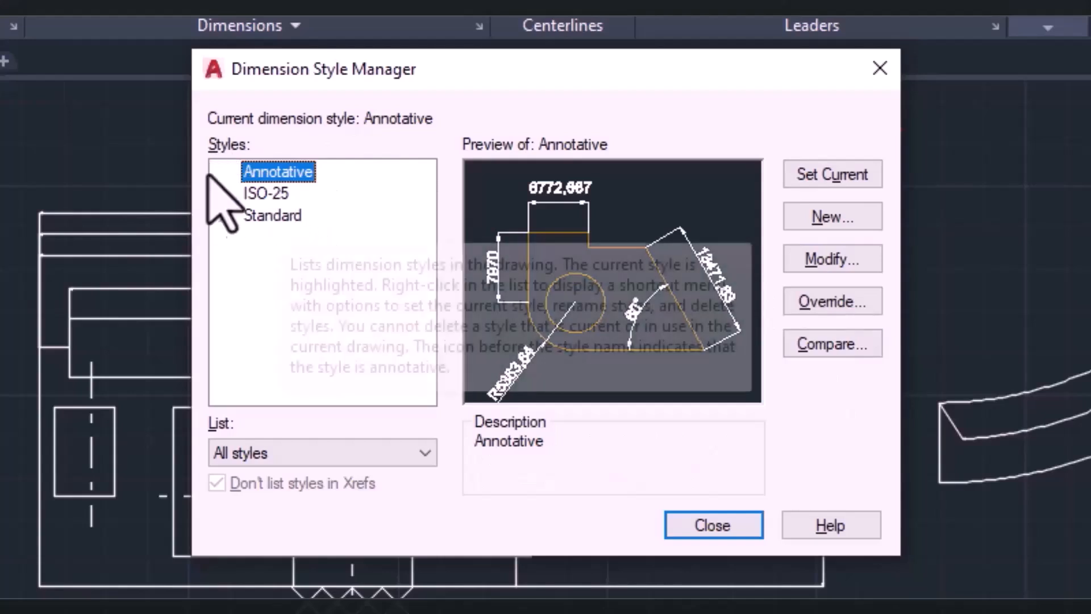
# Open the Standard dimension style for modification and show its dimension and extension line settings.
pyautogui.click(265, 218)
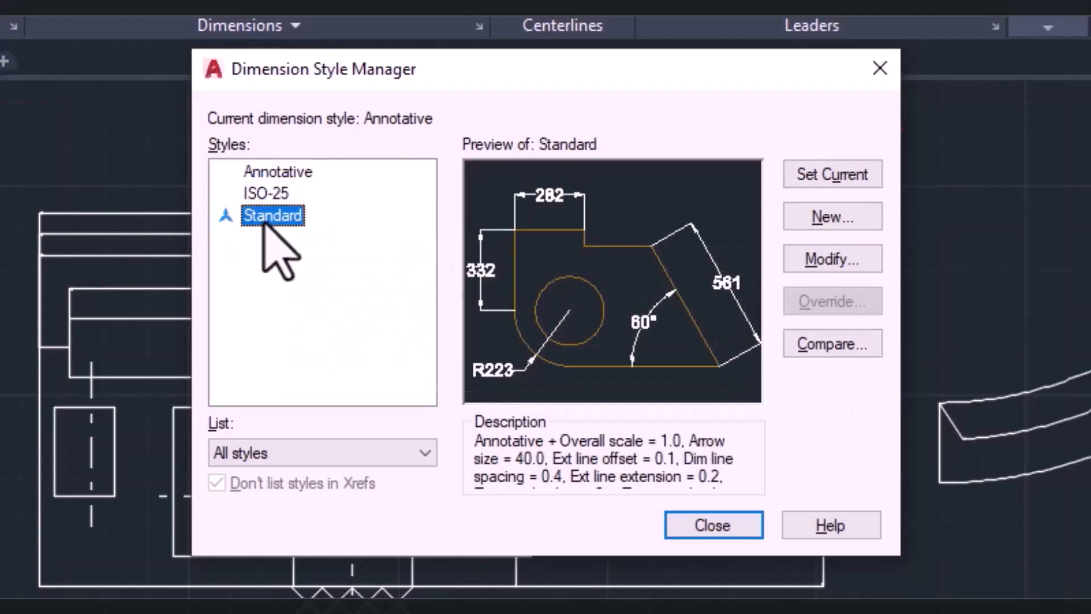
pyautogui.click(859, 261)
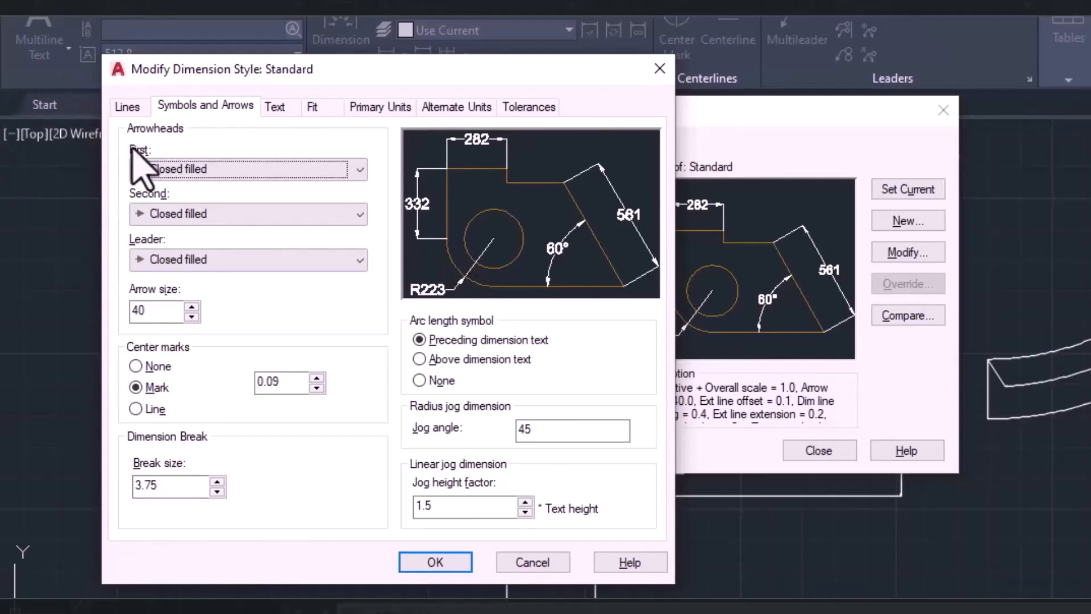
pyautogui.click(128, 106)
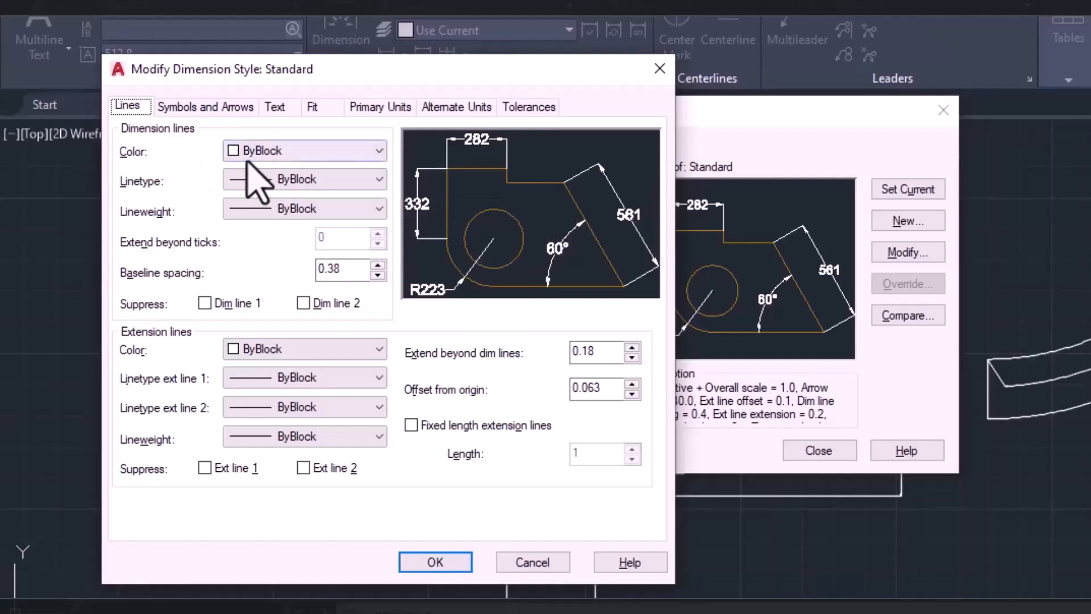
# Set the dimension lines to yellow with ByBlock linetype, Default lineweight and a baseline spacing of 25.
pyautogui.click(287, 152)
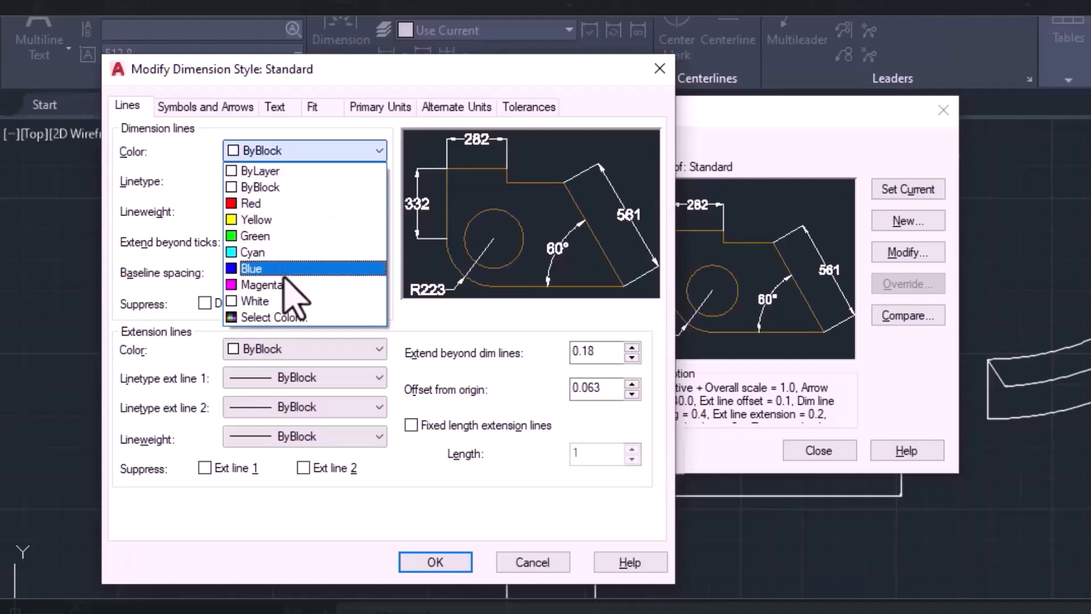
pyautogui.click(275, 222)
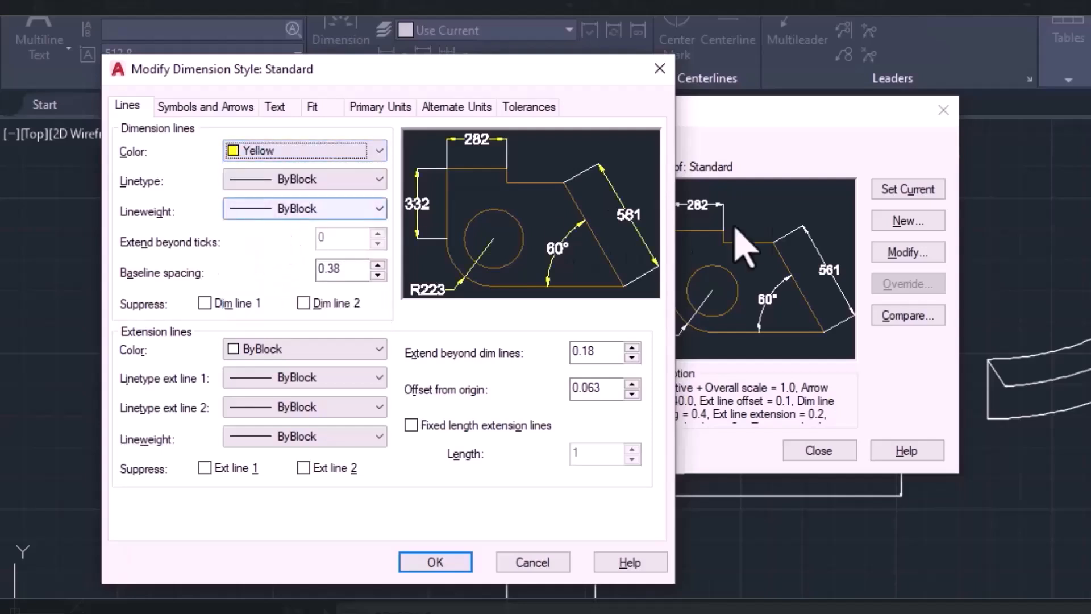
pyautogui.click(256, 180)
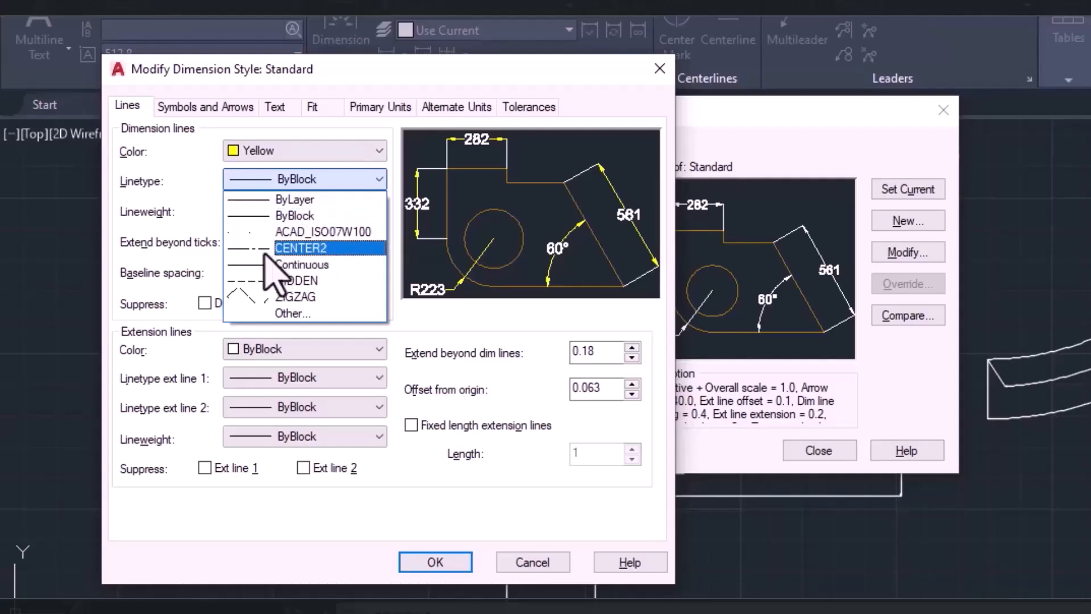
pyautogui.click(290, 216)
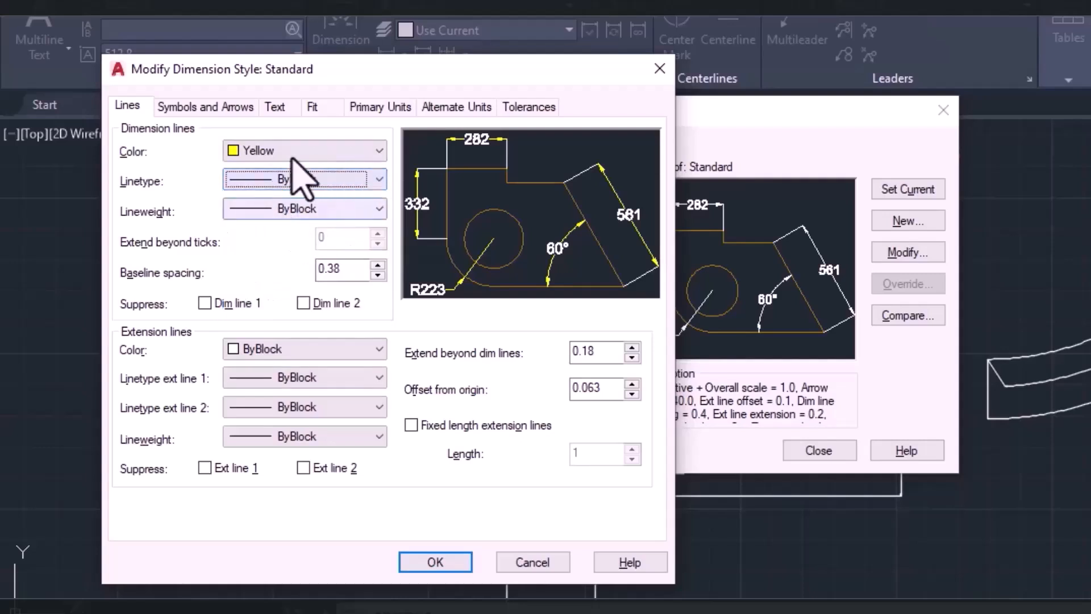
pyautogui.click(240, 215)
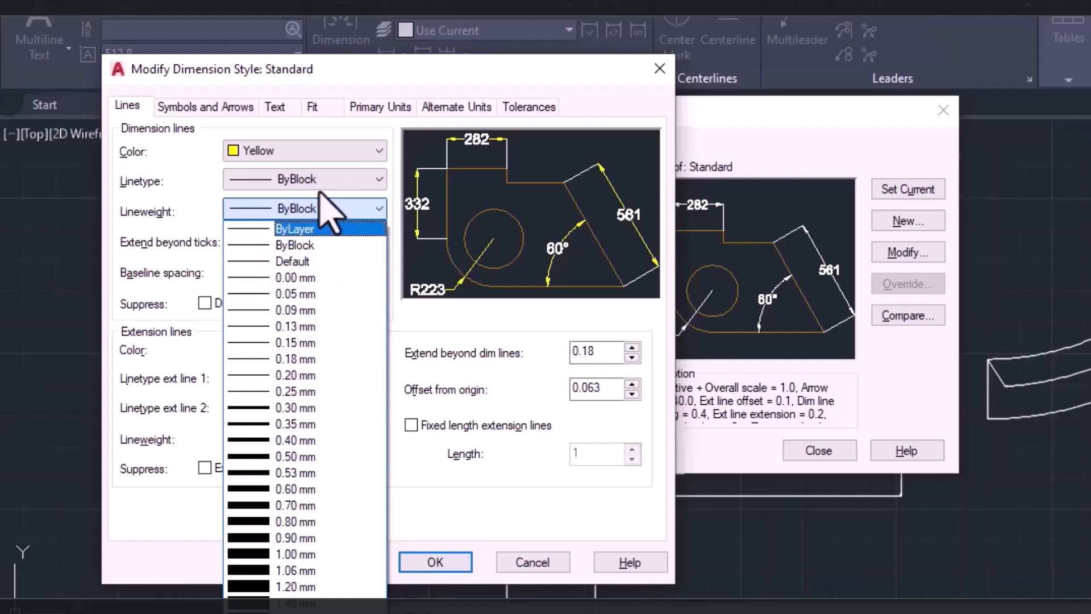
pyautogui.click(263, 263)
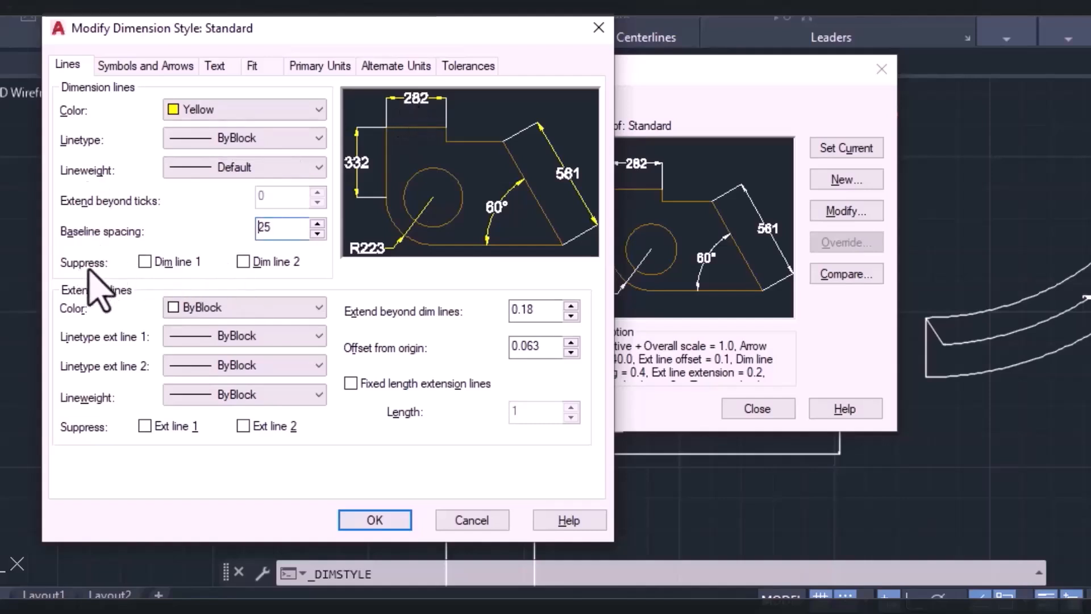
# Try suppressing dimension lines 1 and 2 in the style preview, and restore both.
pyautogui.click(145, 261)
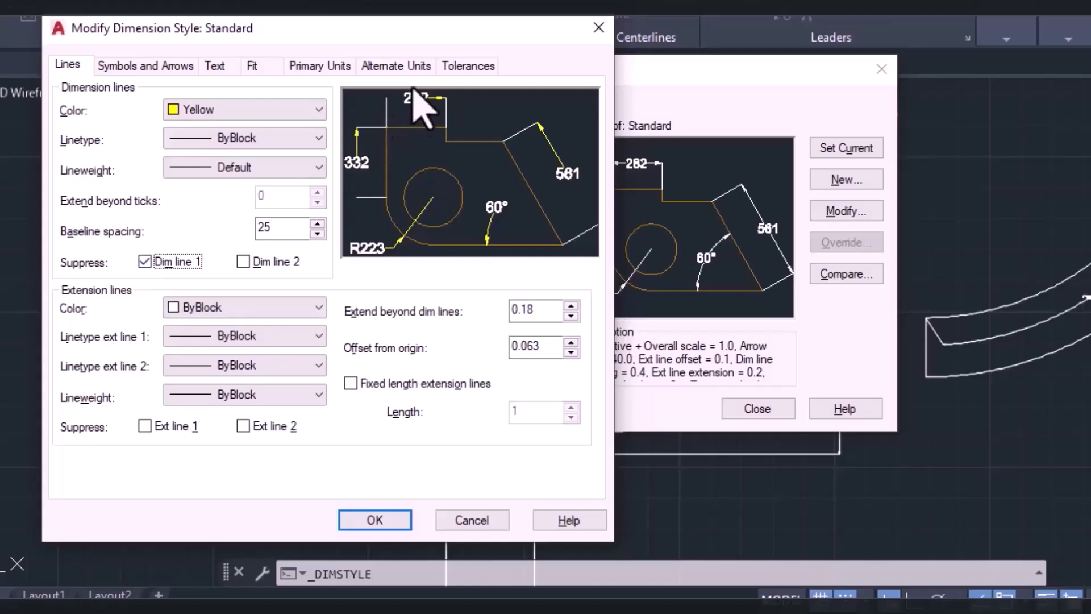
pyautogui.click(243, 261)
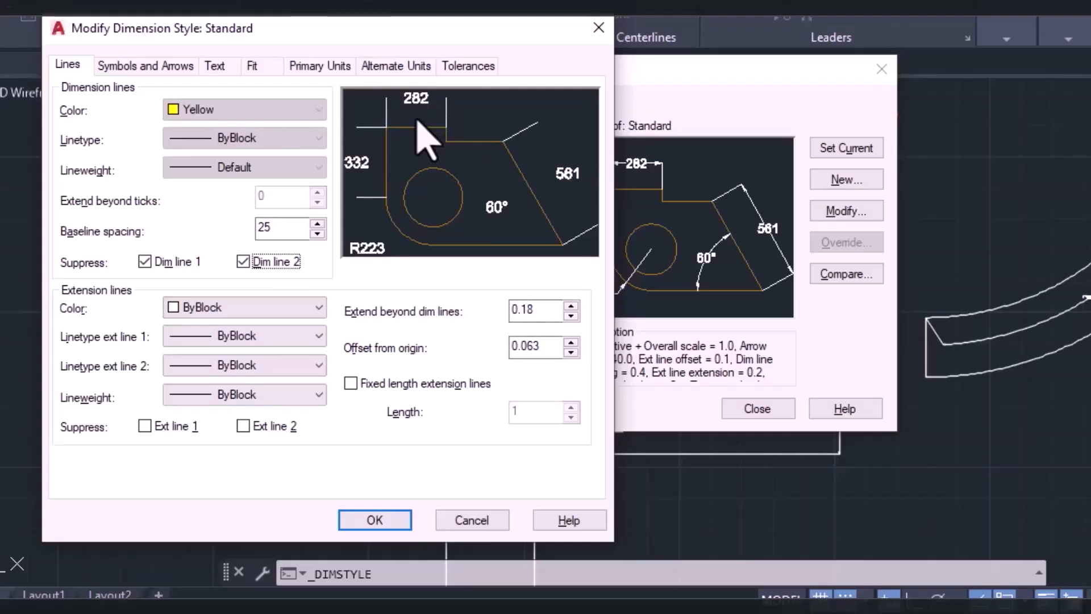
pyautogui.click(144, 261)
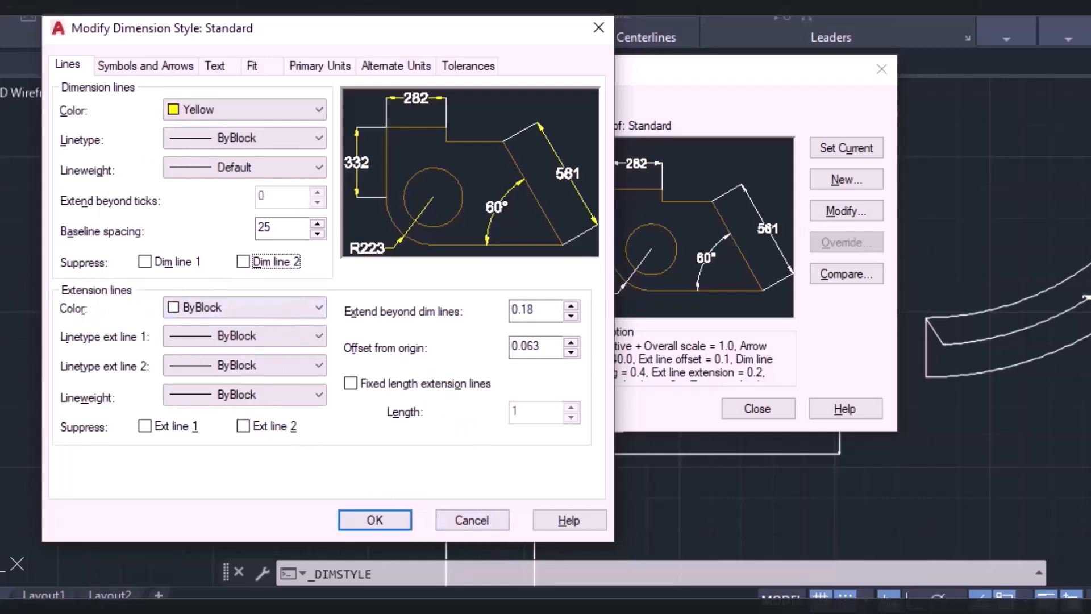
pyautogui.hotkey('alt', 'Tab')
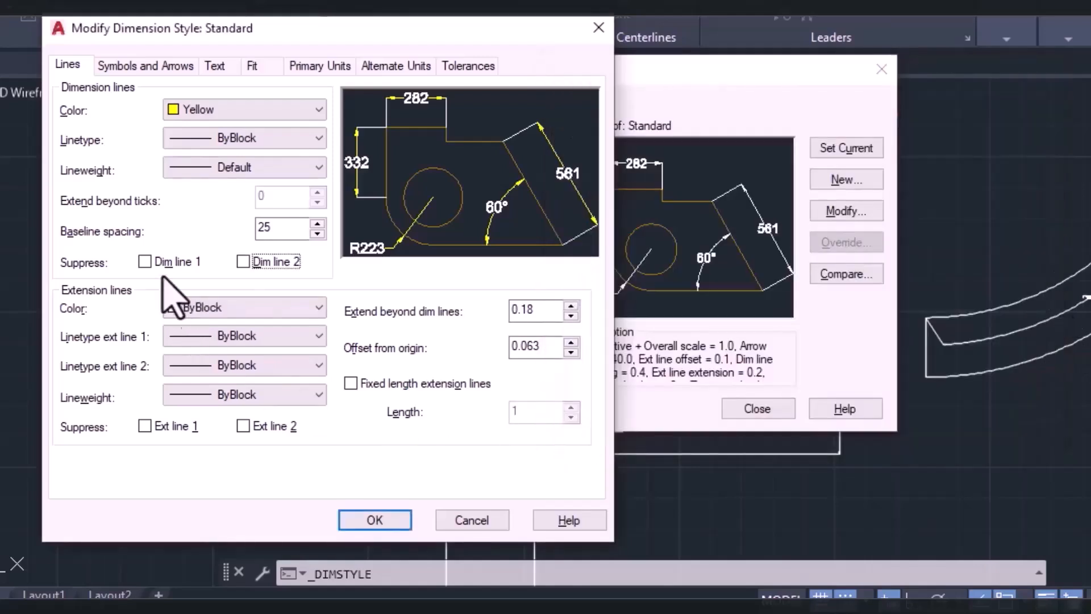
# Set the extension lines' color to green, keeping the ByBlock linetype for extension line 1.
pyautogui.click(233, 341)
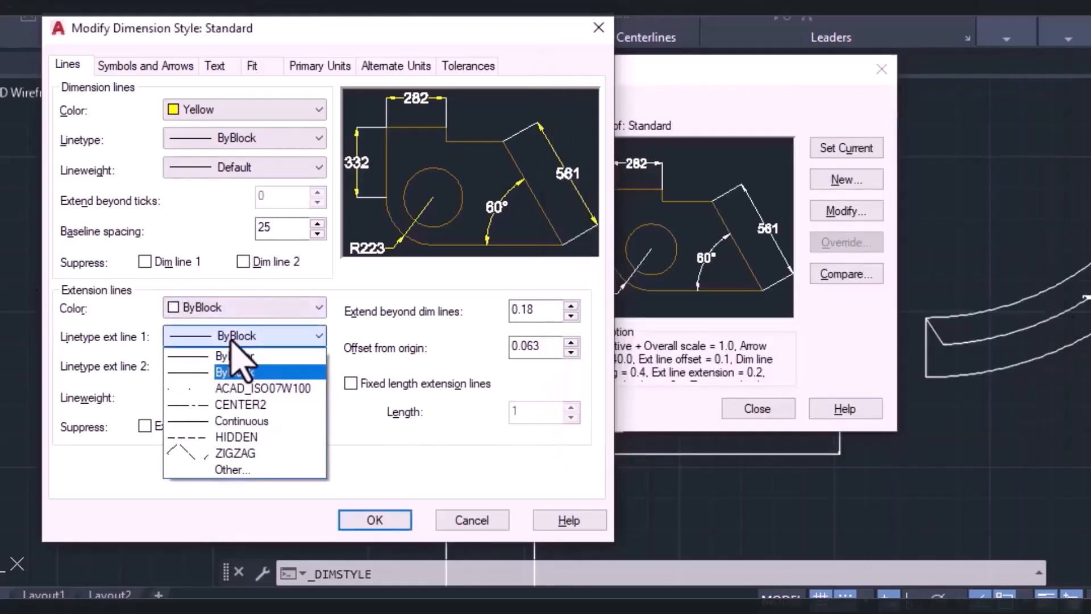
pyautogui.click(242, 336)
pyautogui.click(240, 310)
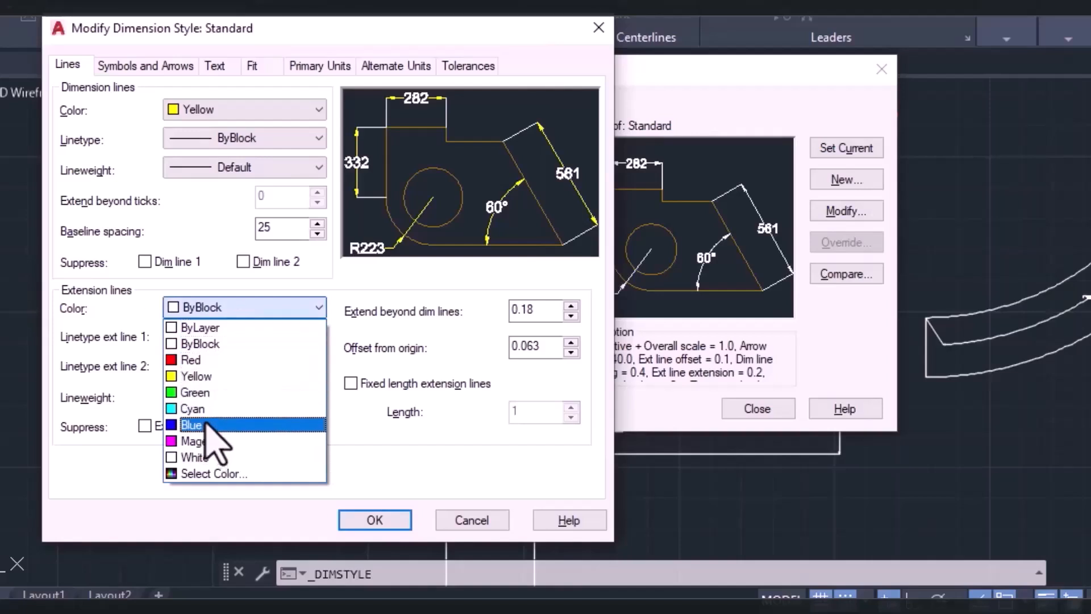
pyautogui.click(216, 392)
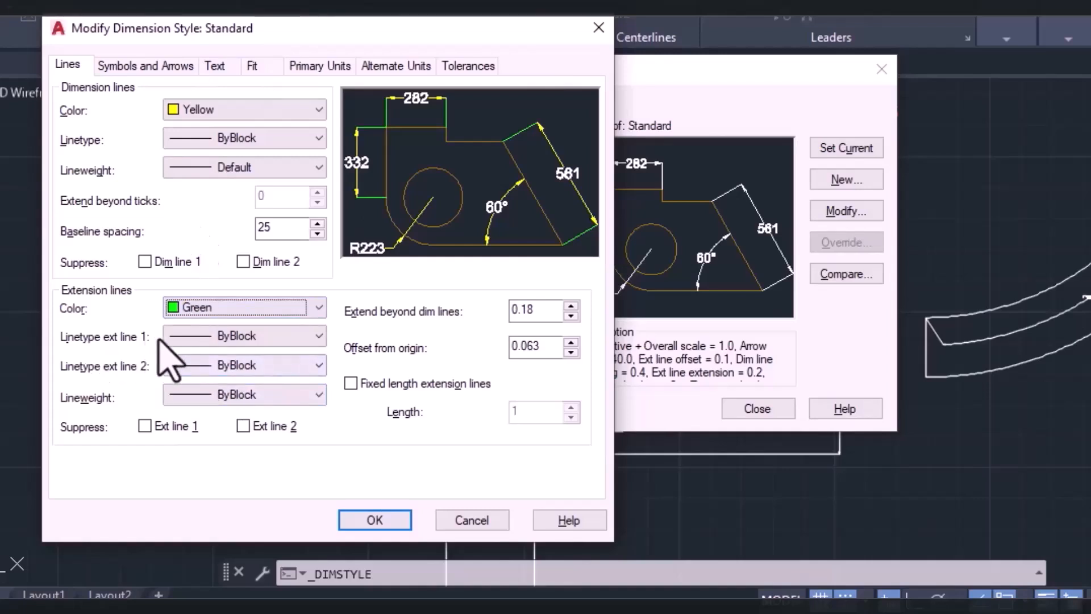
pyautogui.click(216, 338)
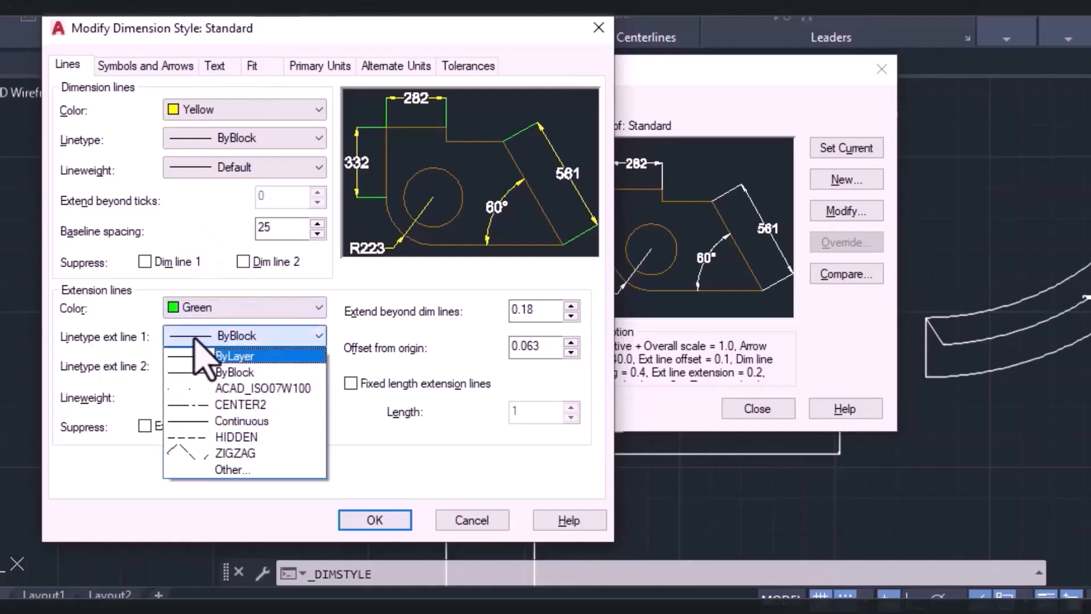
pyautogui.click(230, 341)
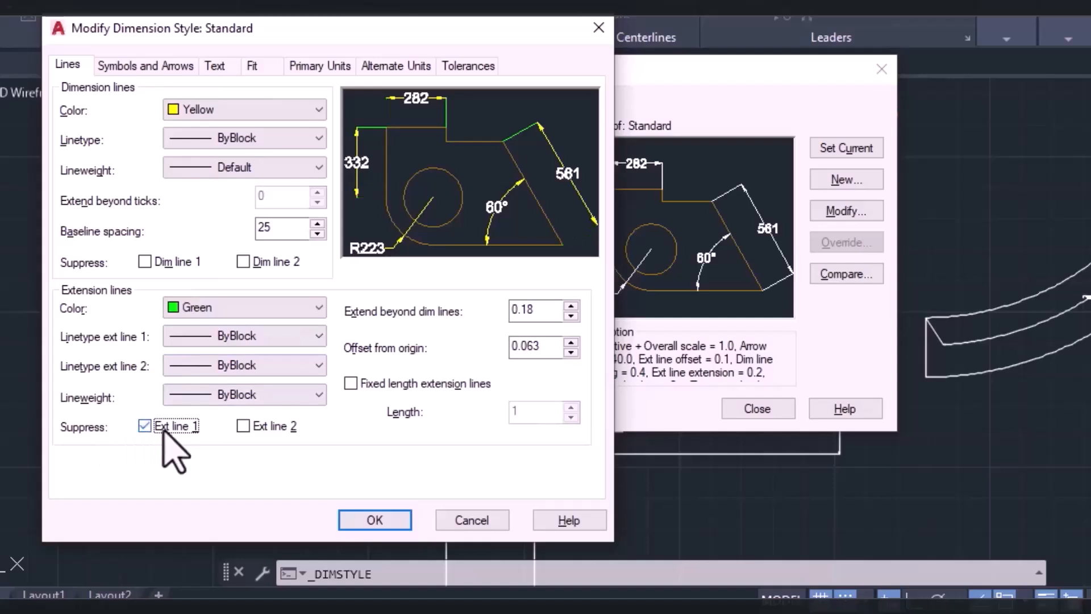
# Try suppressing extension lines 1 and 2 in the style preview, and restore both.
pyautogui.click(244, 426)
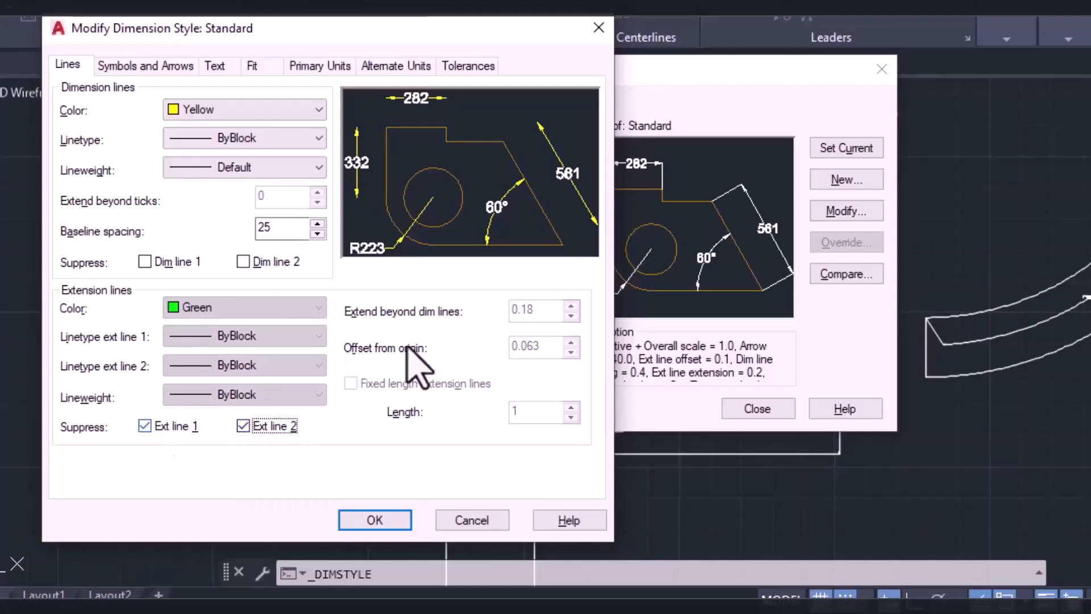
pyautogui.click(147, 427)
pyautogui.click(245, 425)
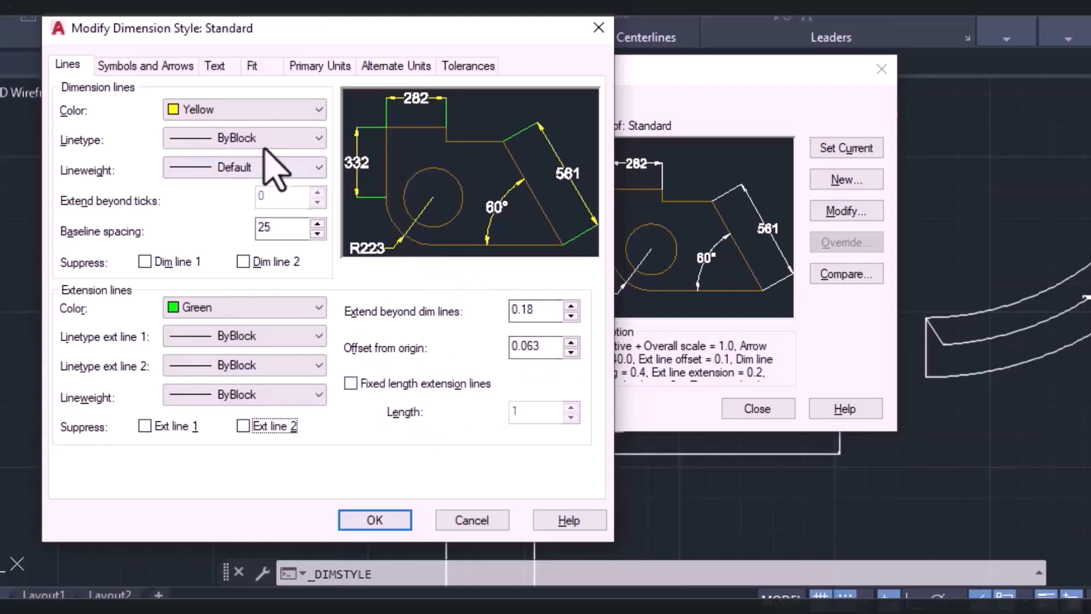
# Set the first and second arrowheads to Dot with an arrow size of 100, and the center marks to None.
pyautogui.click(139, 67)
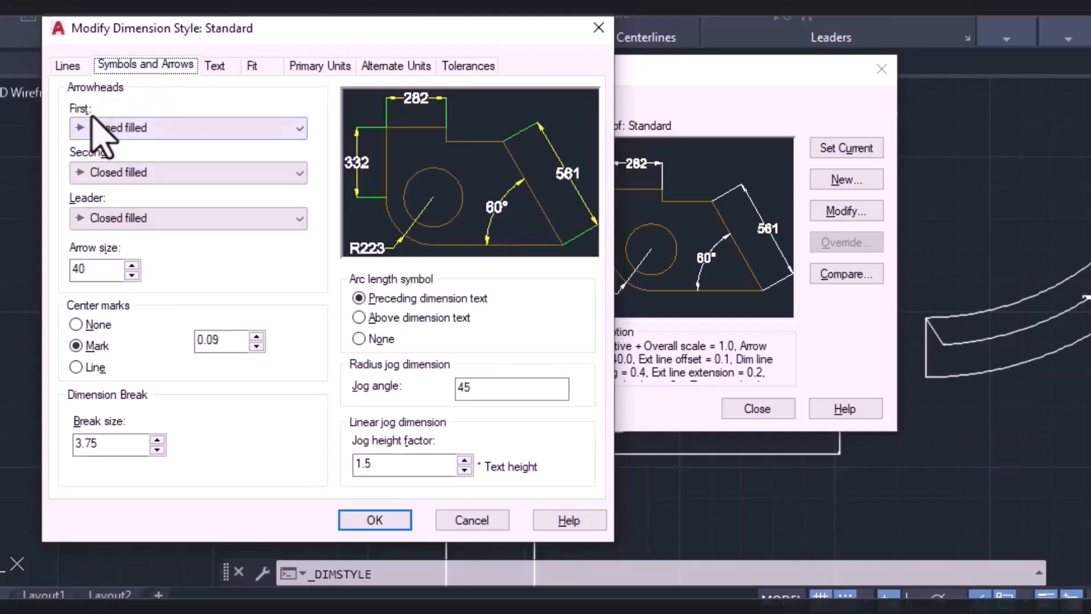
pyautogui.click(131, 128)
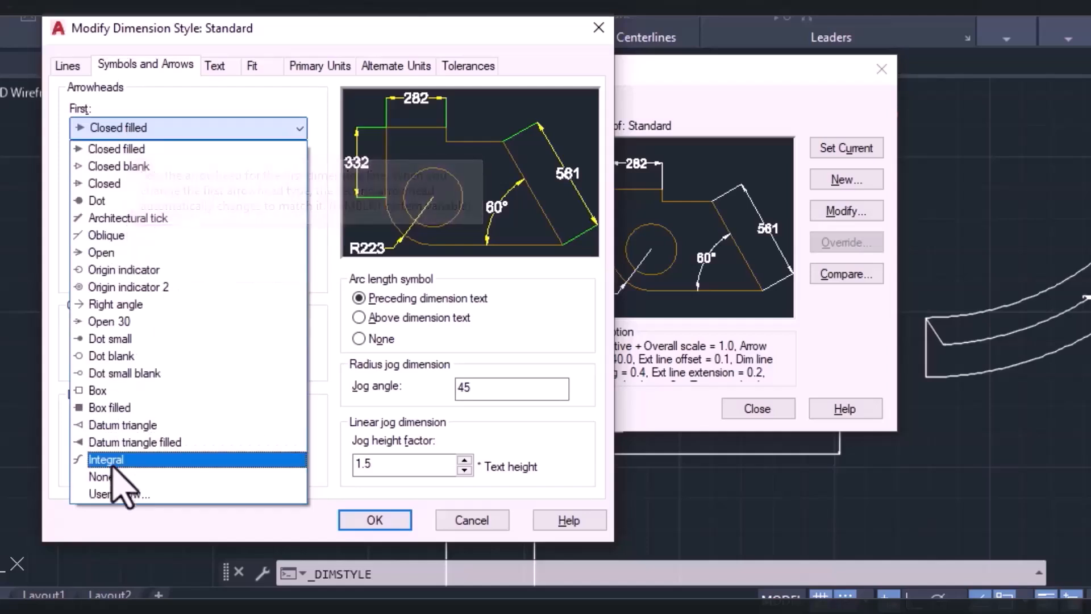
pyautogui.click(83, 204)
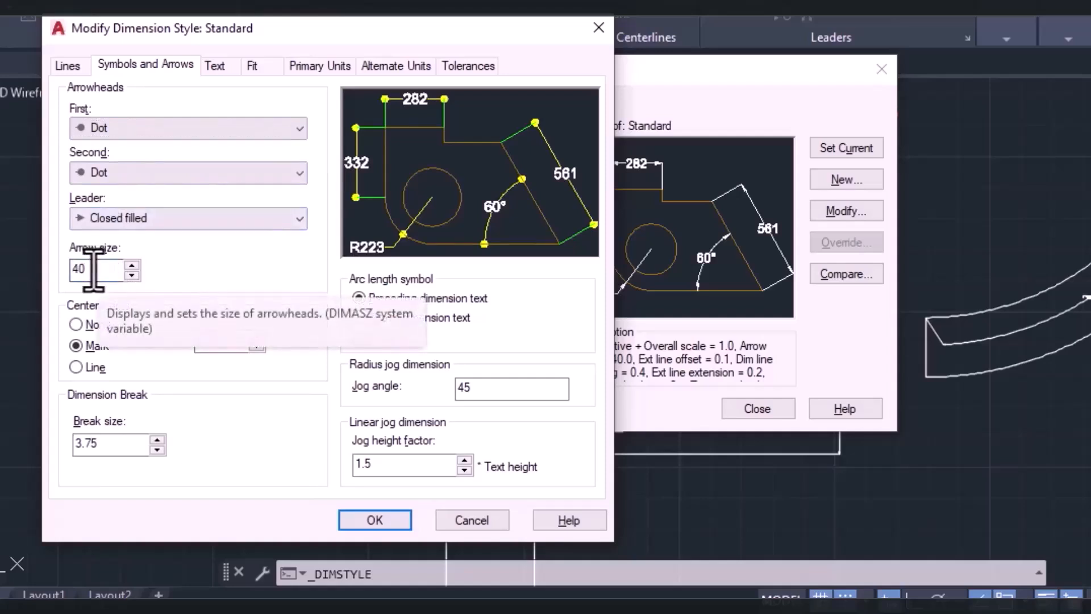
pyautogui.press('BackSpace')
pyautogui.press('BackSpace')
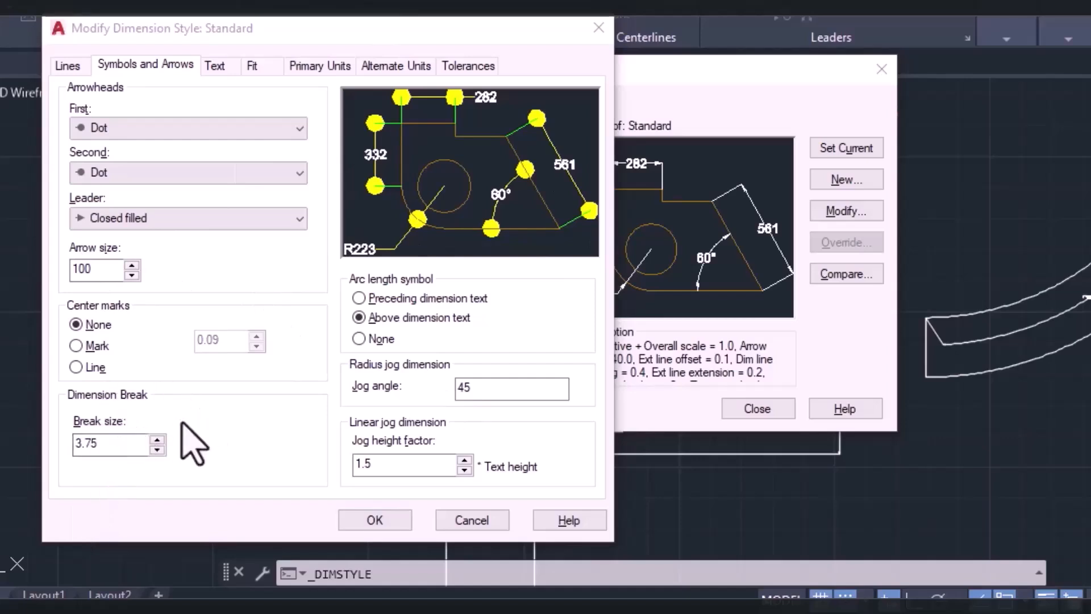
# Place the arc length symbol above the dimension text and compare the symbol options in the reference image 2.png in Photos.
pyautogui.click(359, 317)
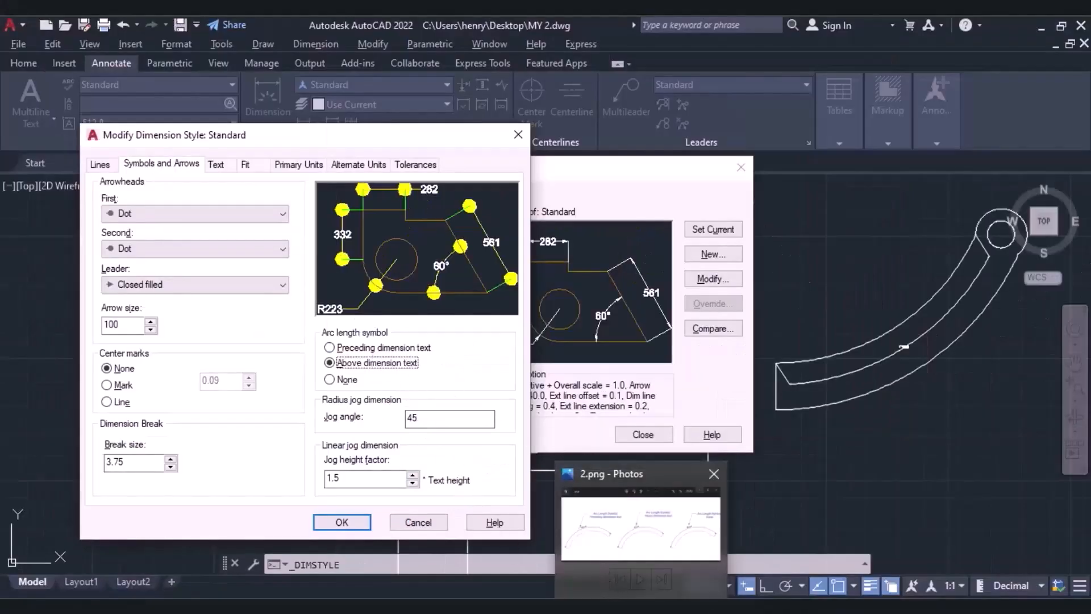
pyautogui.click(591, 472)
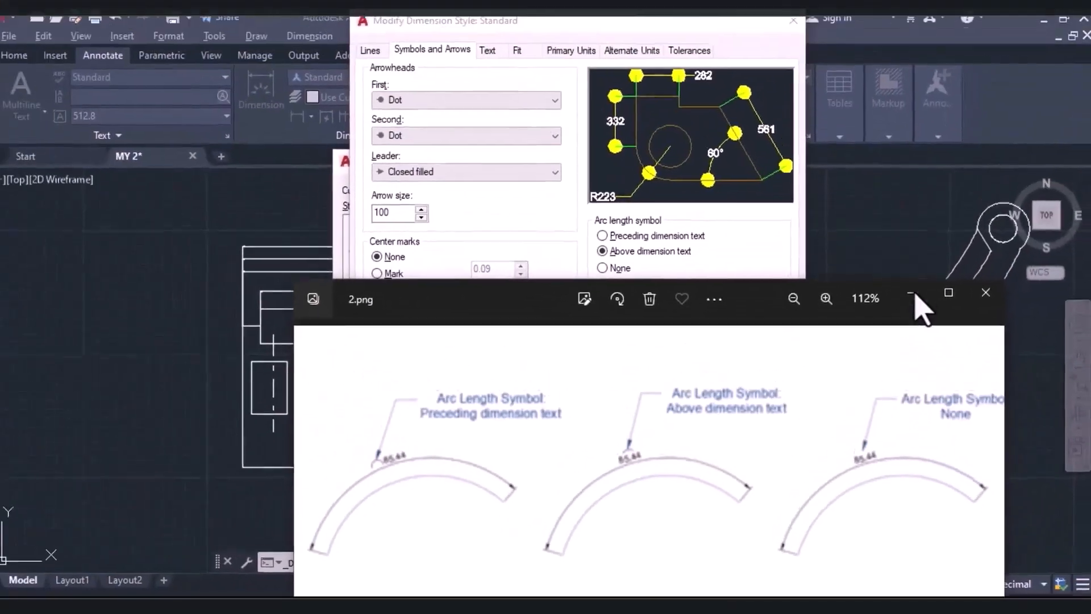
pyautogui.click(912, 293)
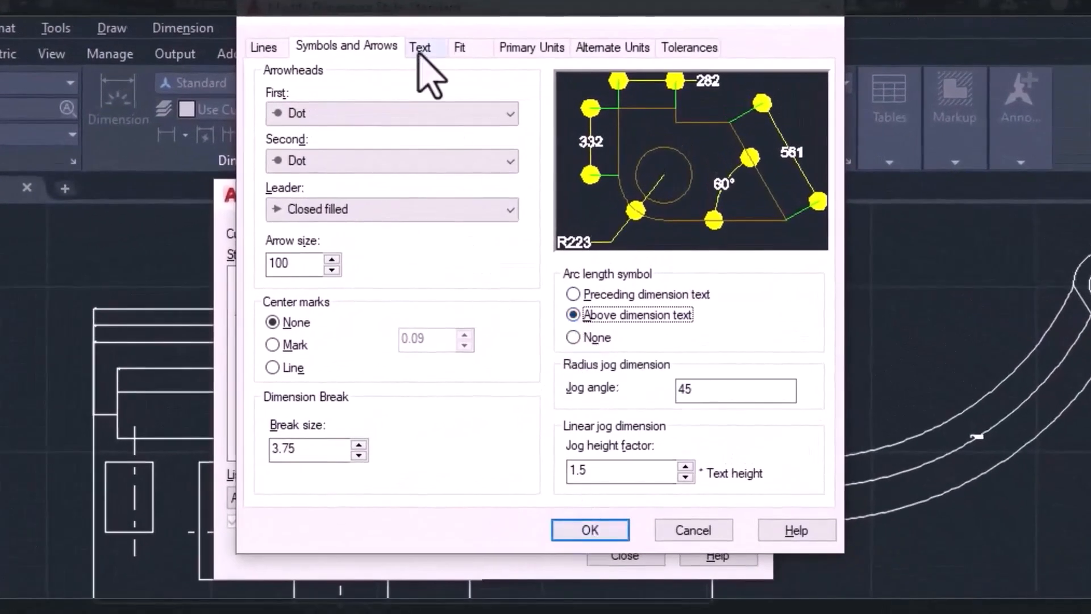
# Set the dimension text color to cyan, keeping the Standard text style and the fill color None.
pyautogui.click(419, 50)
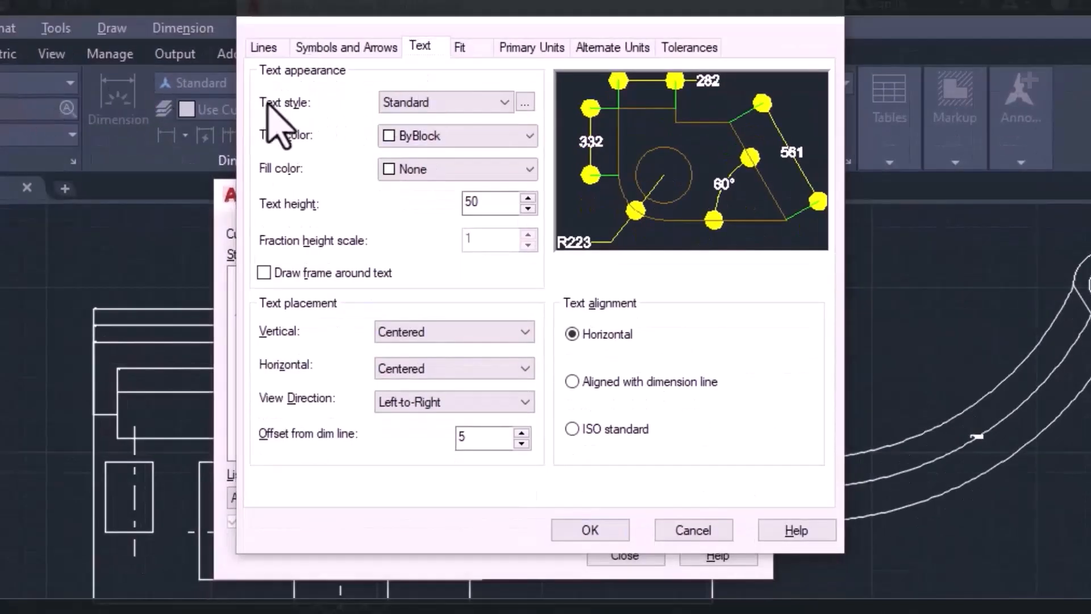
pyautogui.click(430, 102)
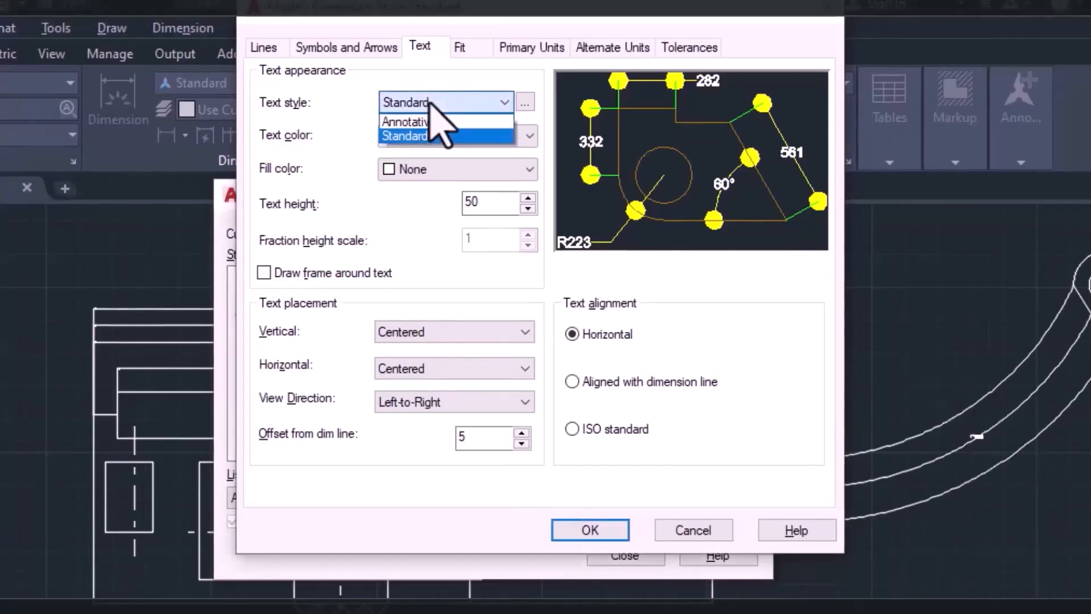
pyautogui.click(431, 104)
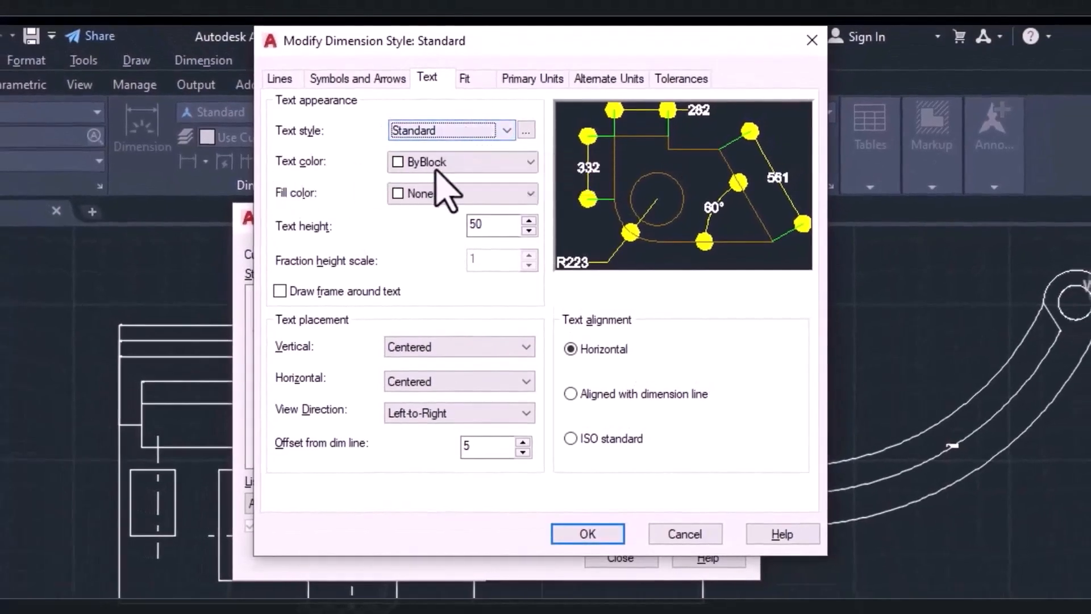
pyautogui.click(434, 165)
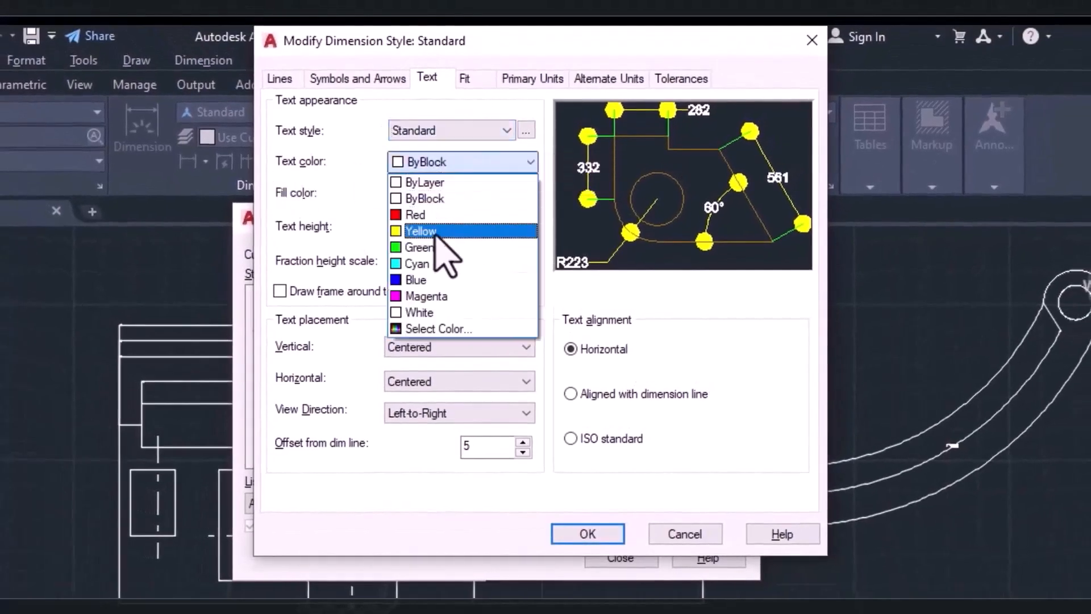
pyautogui.click(432, 264)
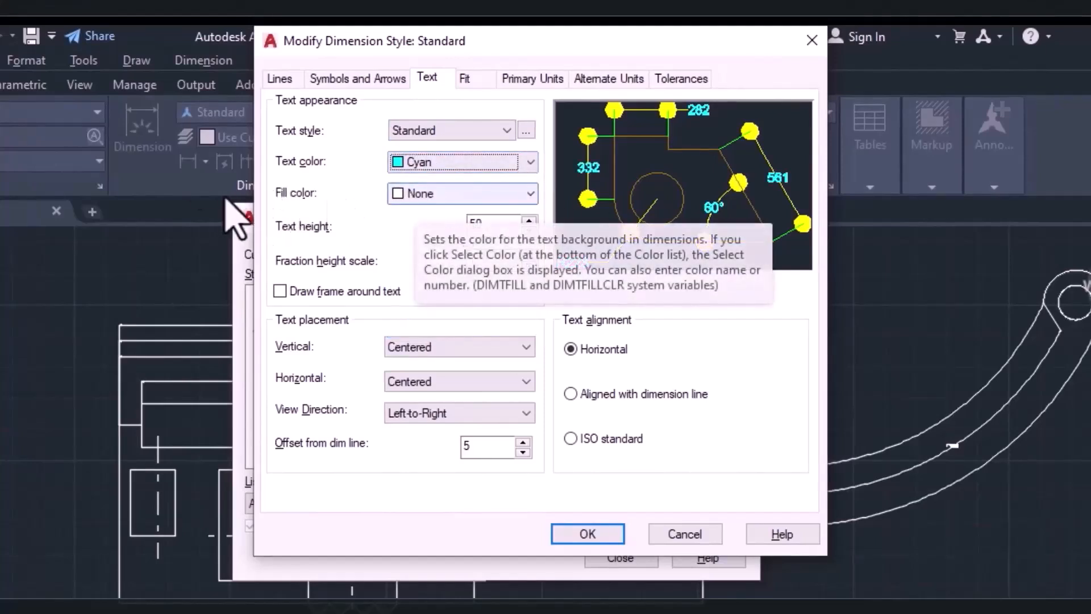
pyautogui.click(438, 195)
pyautogui.click(443, 213)
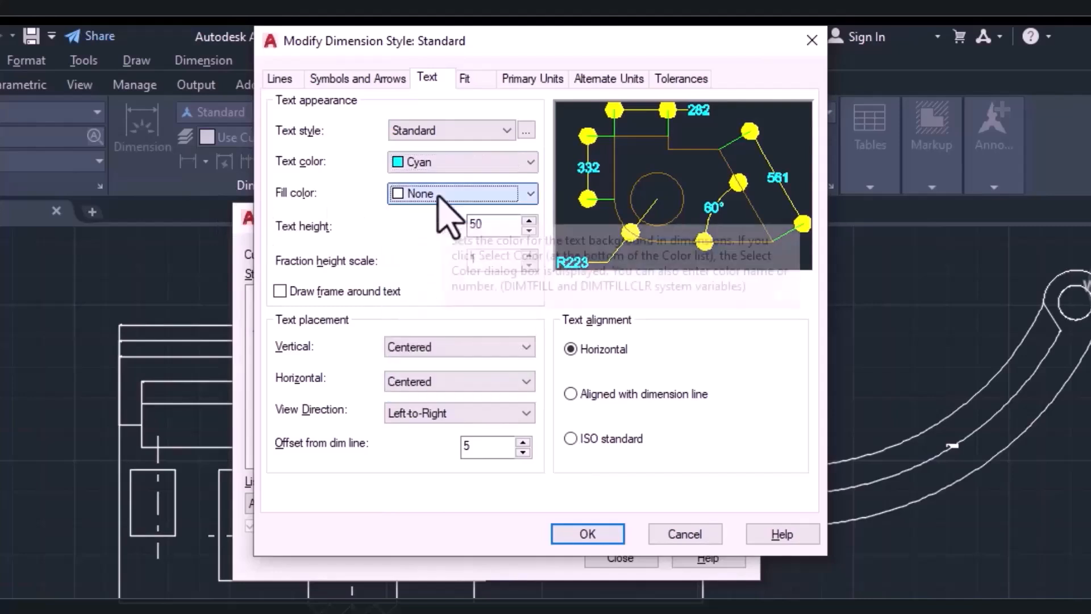
# Set the dimension text height to 120 and try the option to draw a frame around the text.
pyautogui.press('Tab')
pyautogui.write('50')
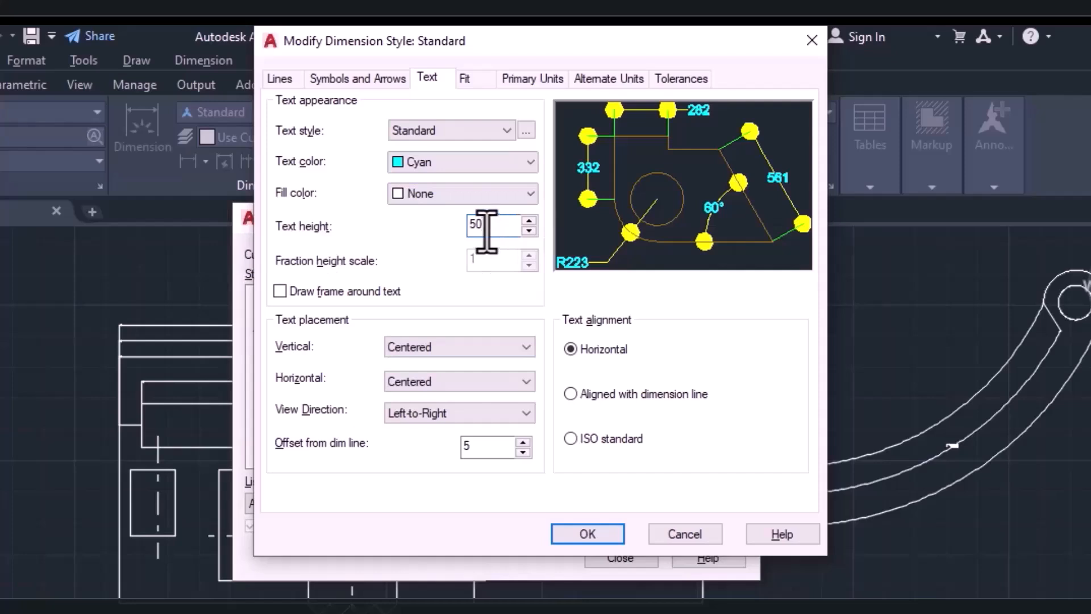
pyautogui.press('BackSpace')
pyautogui.press('BackSpace')
pyautogui.click(280, 291)
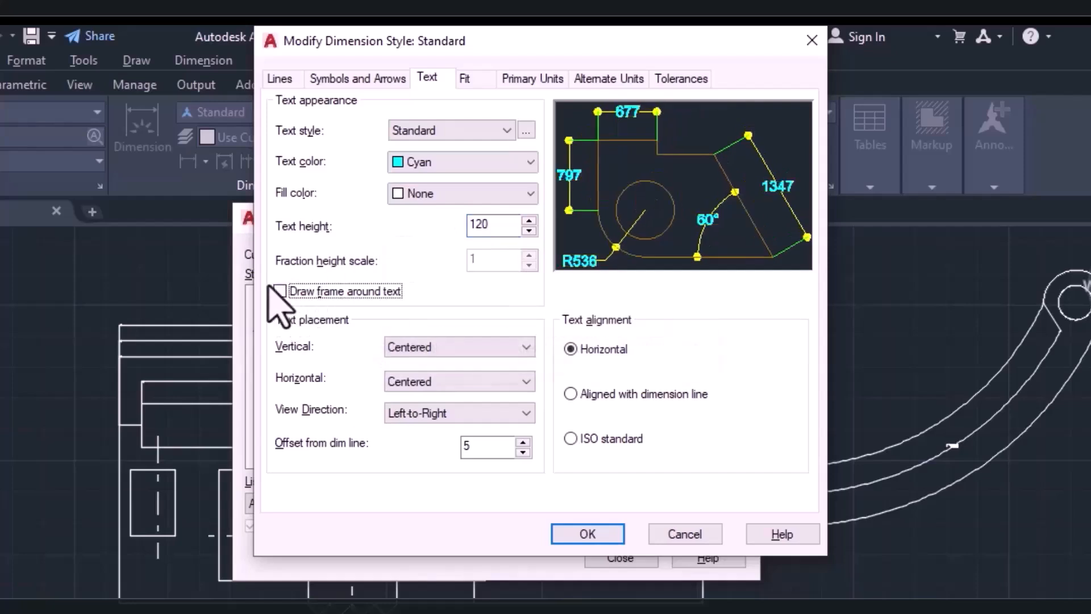
# Preview a frame around the dimension text, turn it off again, and keep the vertical text placement Centered.
pyautogui.click(280, 292)
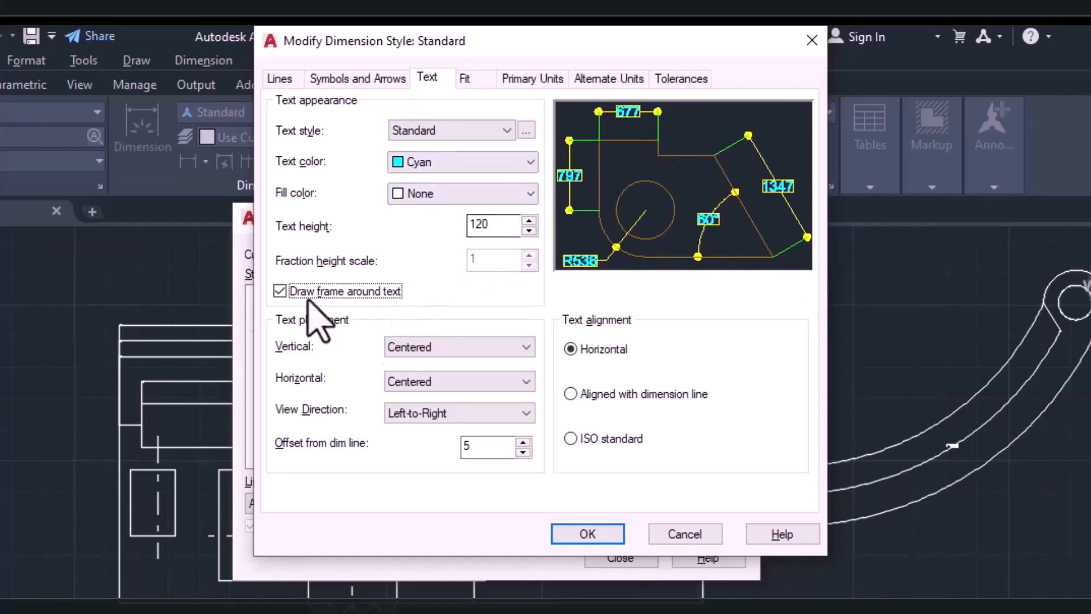
pyautogui.click(280, 292)
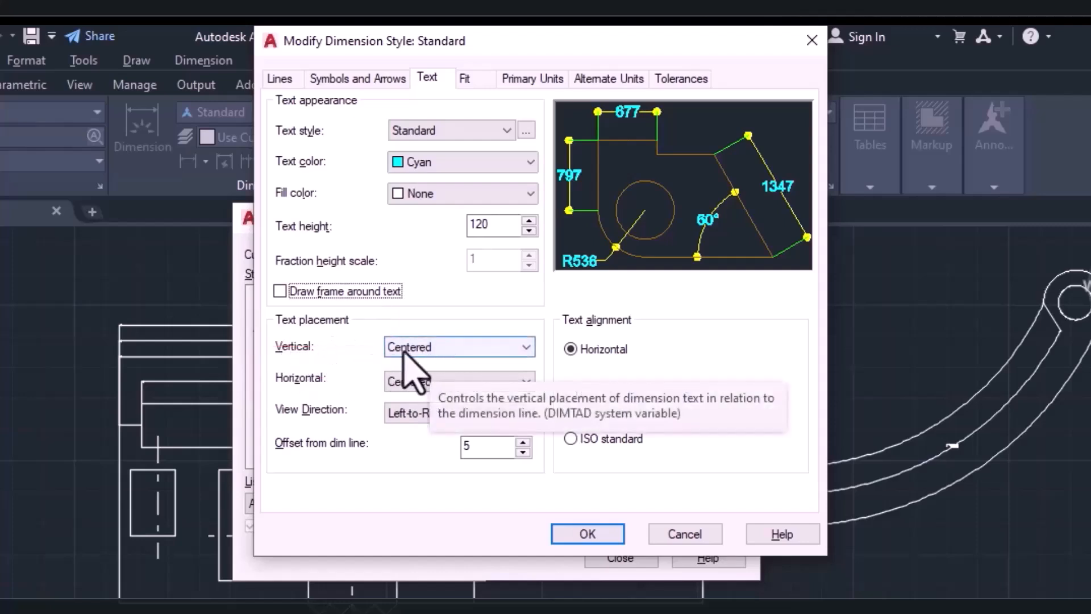
pyautogui.click(527, 348)
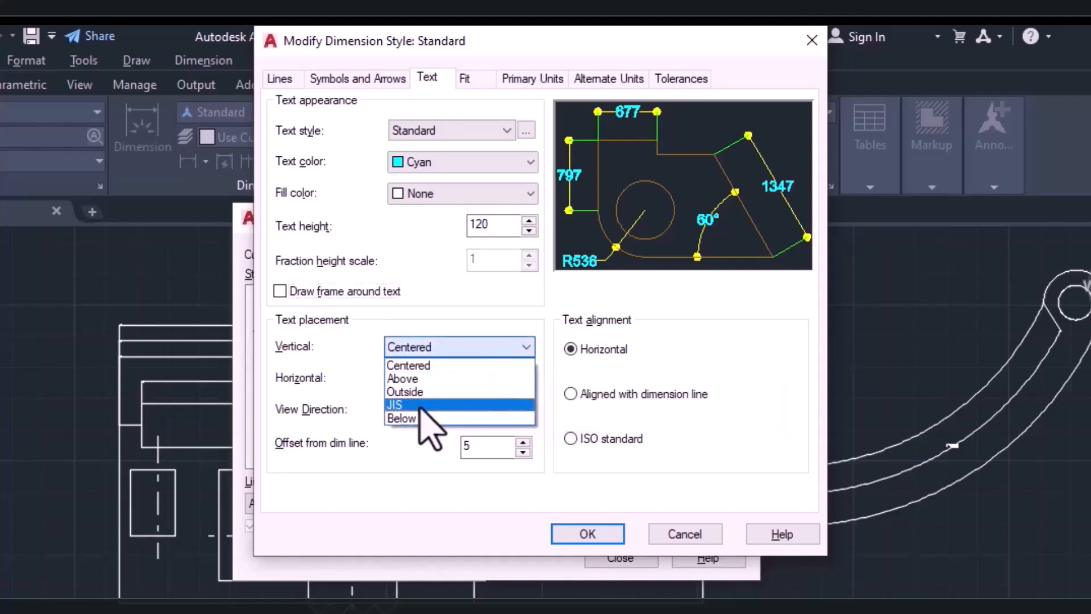
pyautogui.click(408, 368)
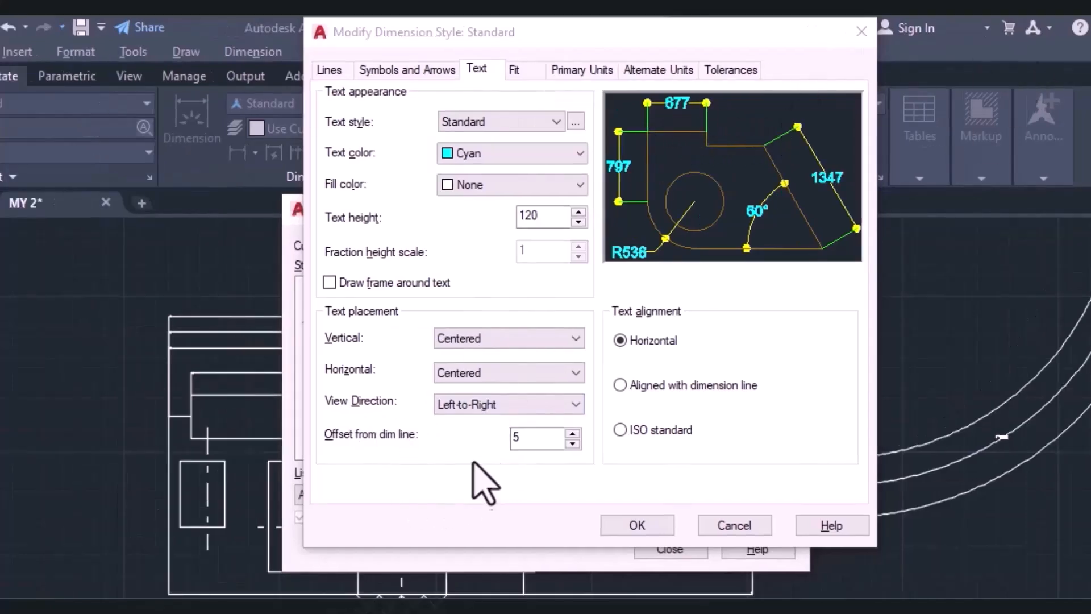
# Try the Right-to-Left view direction for the dimension text, and restore Left-to-Right.
pyautogui.click(478, 405)
pyautogui.click(477, 434)
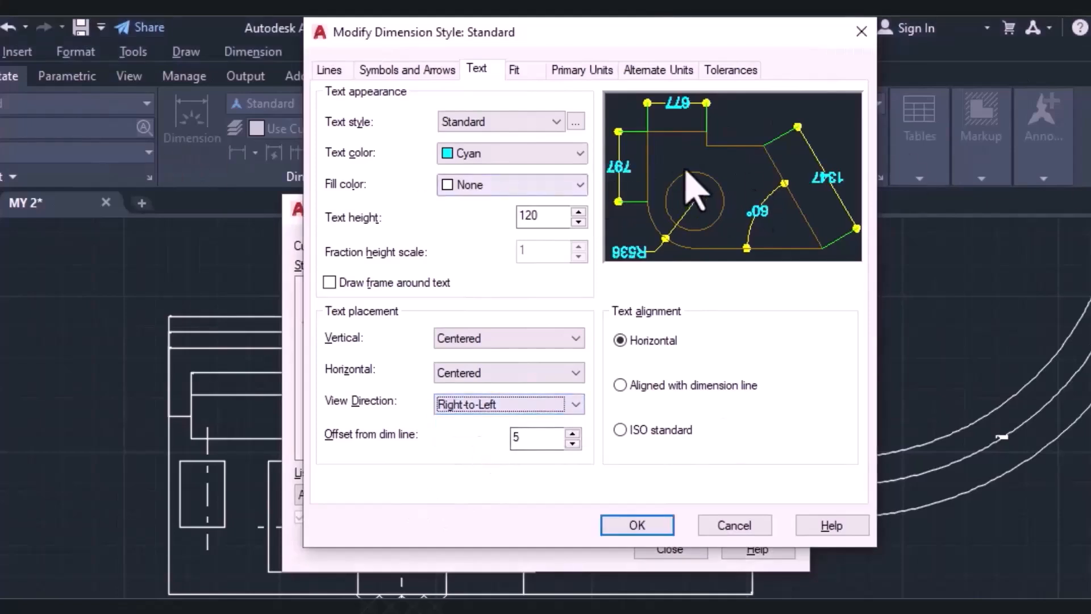
pyautogui.click(515, 406)
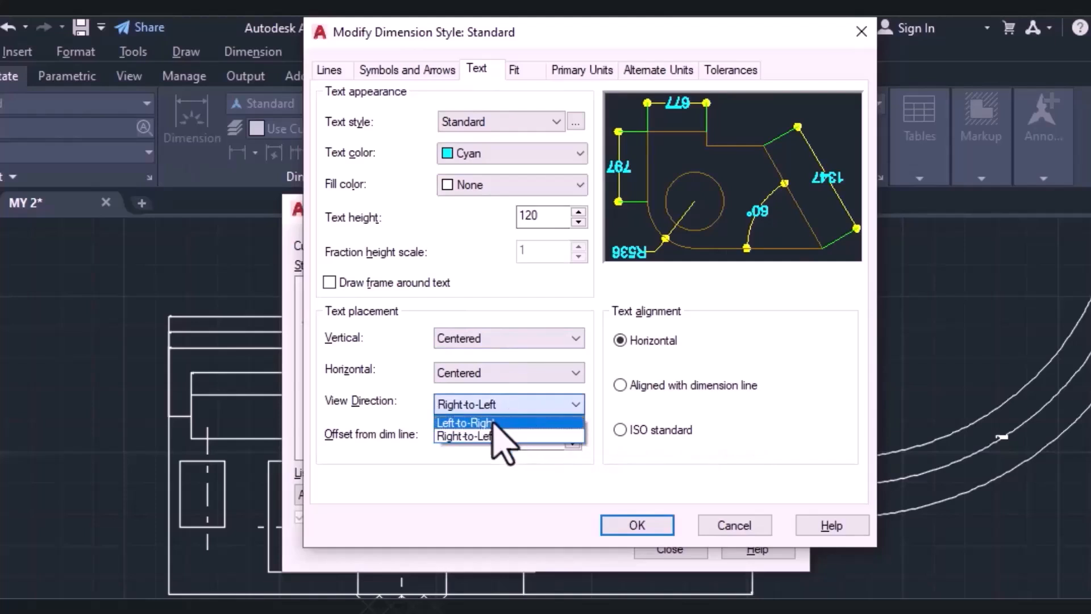
pyautogui.click(500, 420)
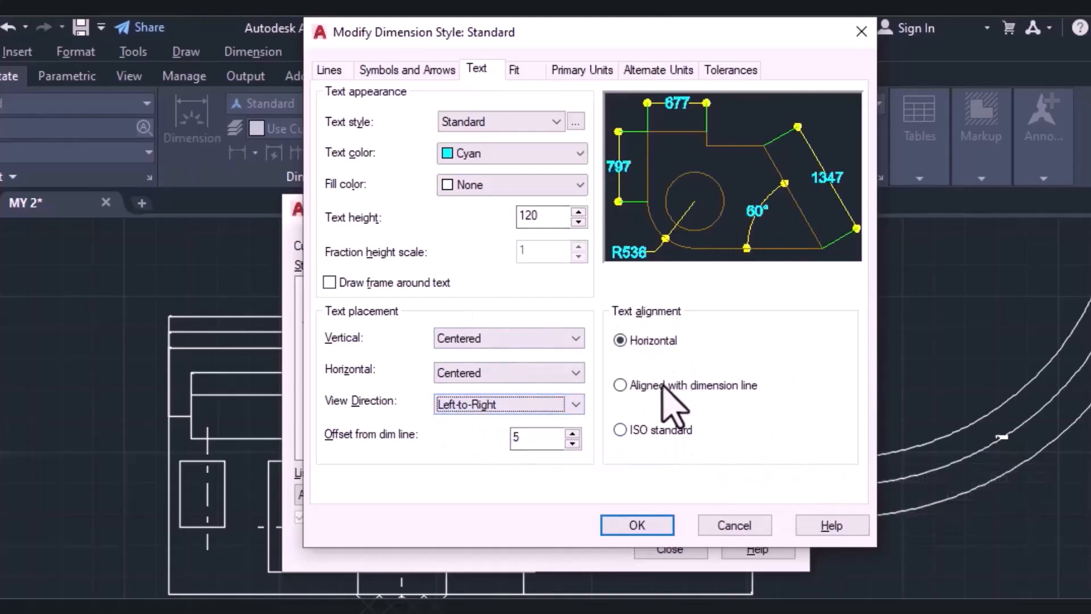
# Align the dimension text with the dimension line and review the fit options, keeping suppression of arrows that don't fit inside the extension lines.
pyautogui.click(621, 385)
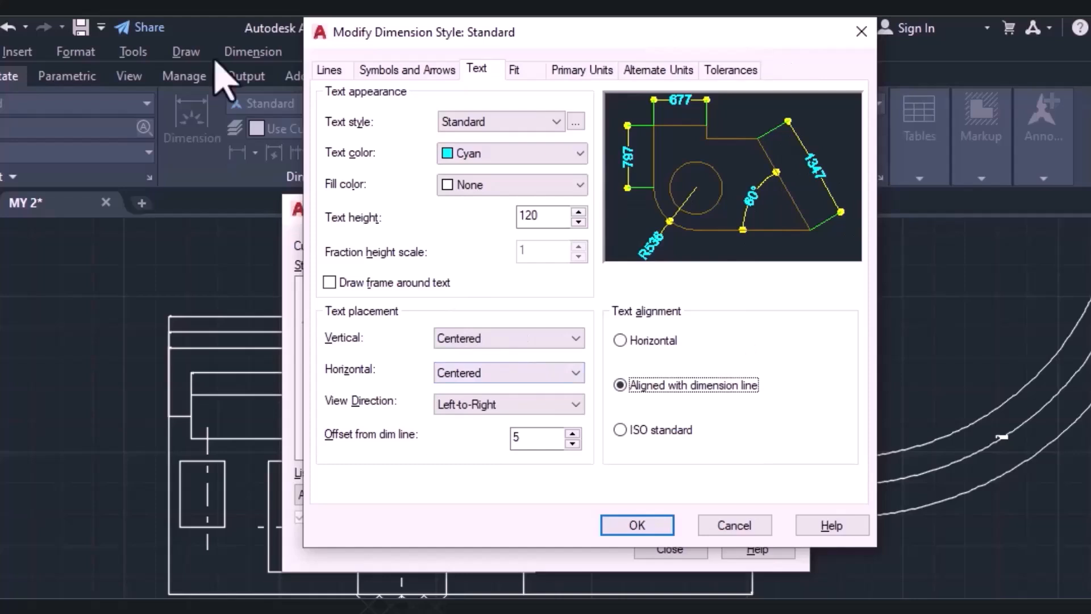
pyautogui.click(512, 70)
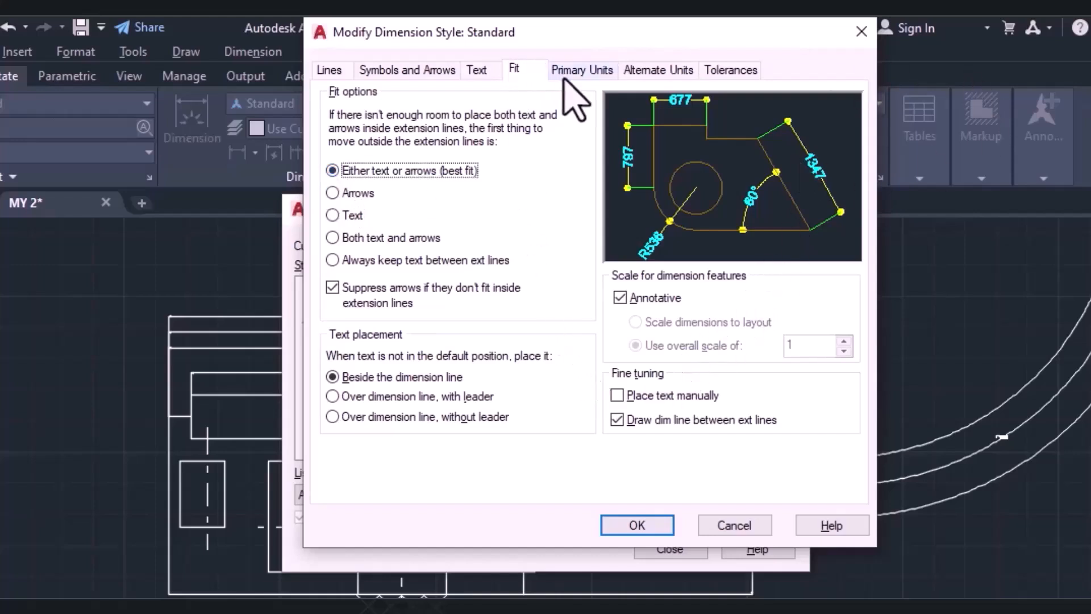
pyautogui.click(331, 289)
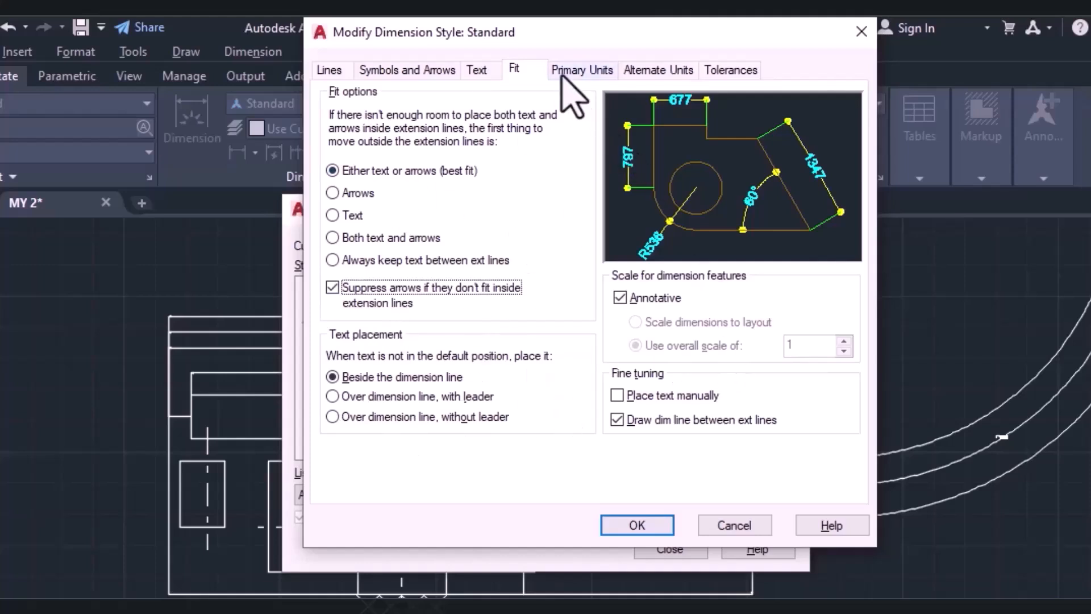
# Configure the primary linear units as Decimal with precision 0 and a comma as the decimal separator.
pyautogui.click(586, 70)
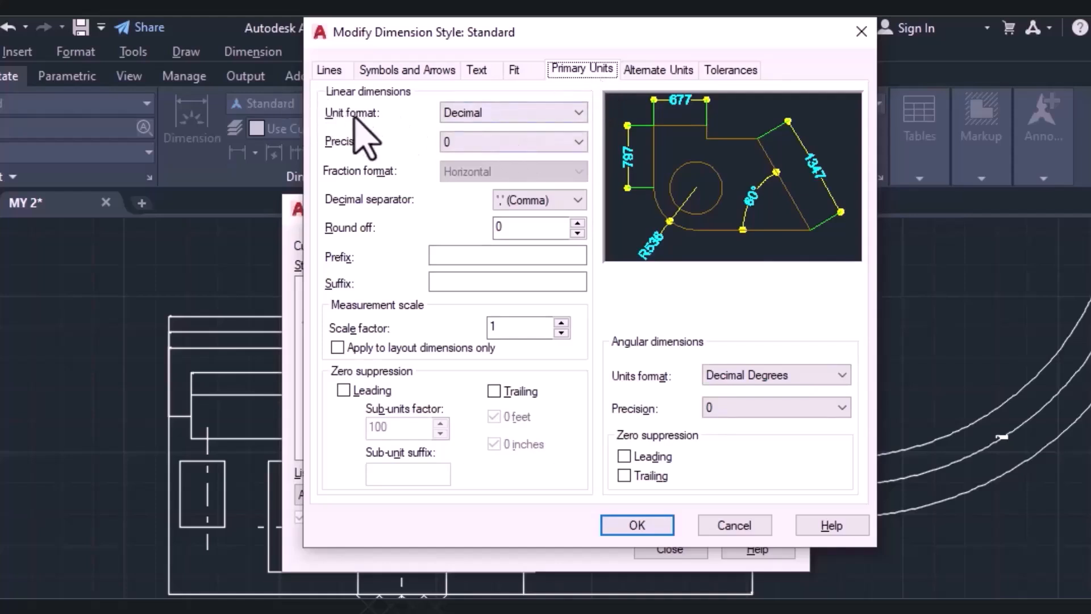
pyautogui.click(491, 113)
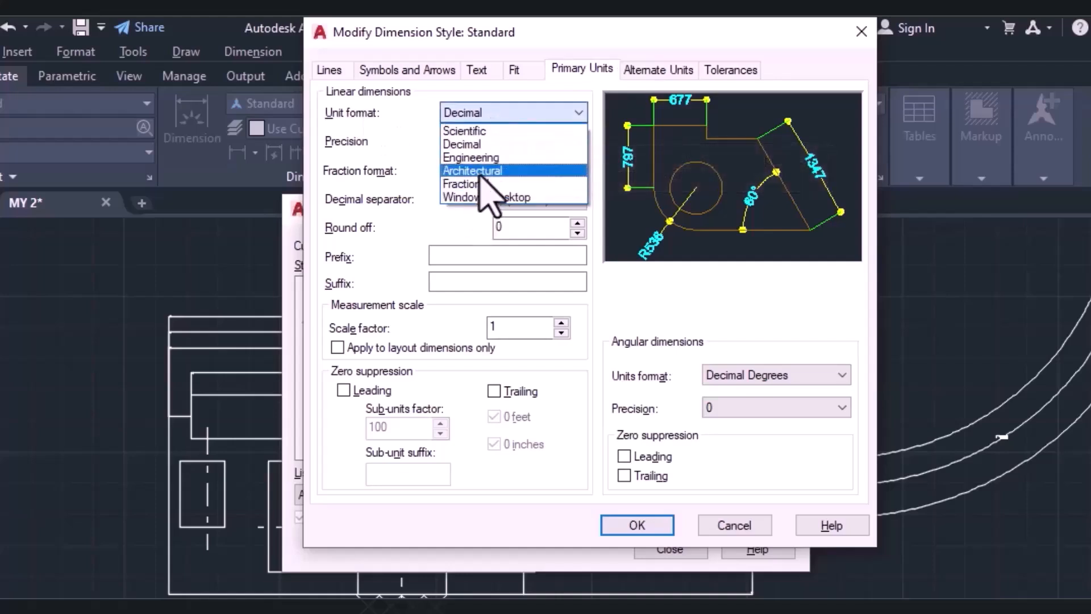
pyautogui.click(453, 145)
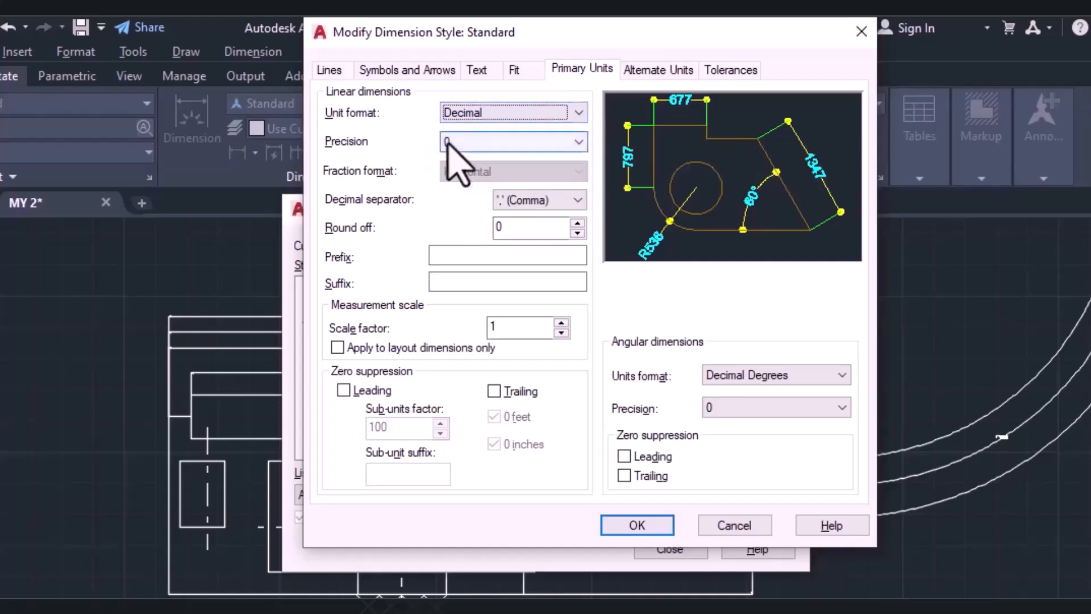
pyautogui.click(454, 143)
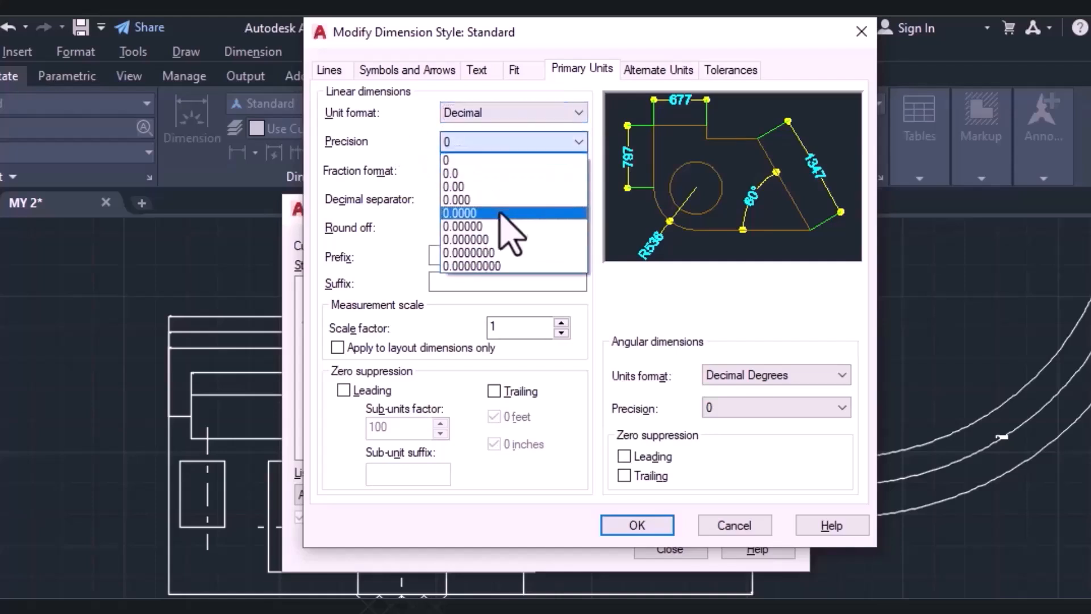
pyautogui.click(464, 162)
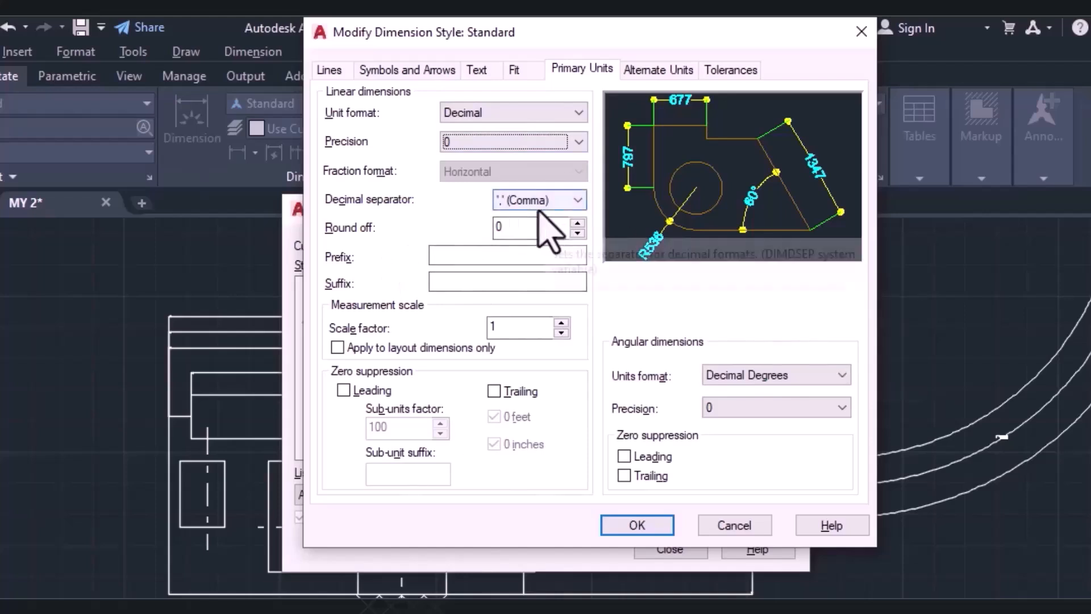
pyautogui.click(524, 202)
pyautogui.click(550, 201)
pyautogui.click(547, 209)
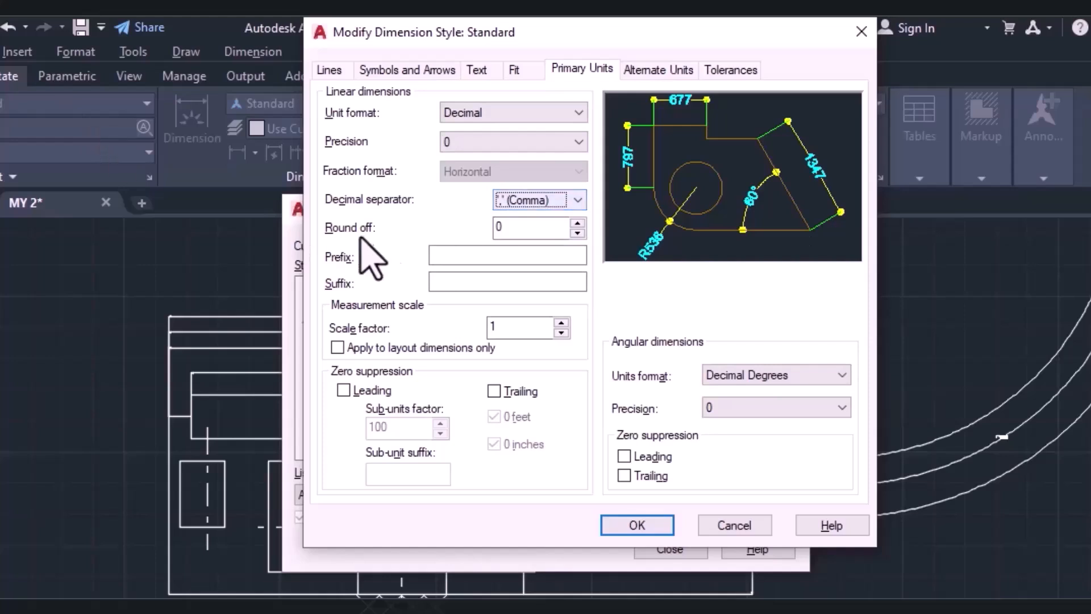
# Add the suffix cm to the linear dimensions and keep Decimal Degrees as the angular units format.
pyautogui.click(439, 256)
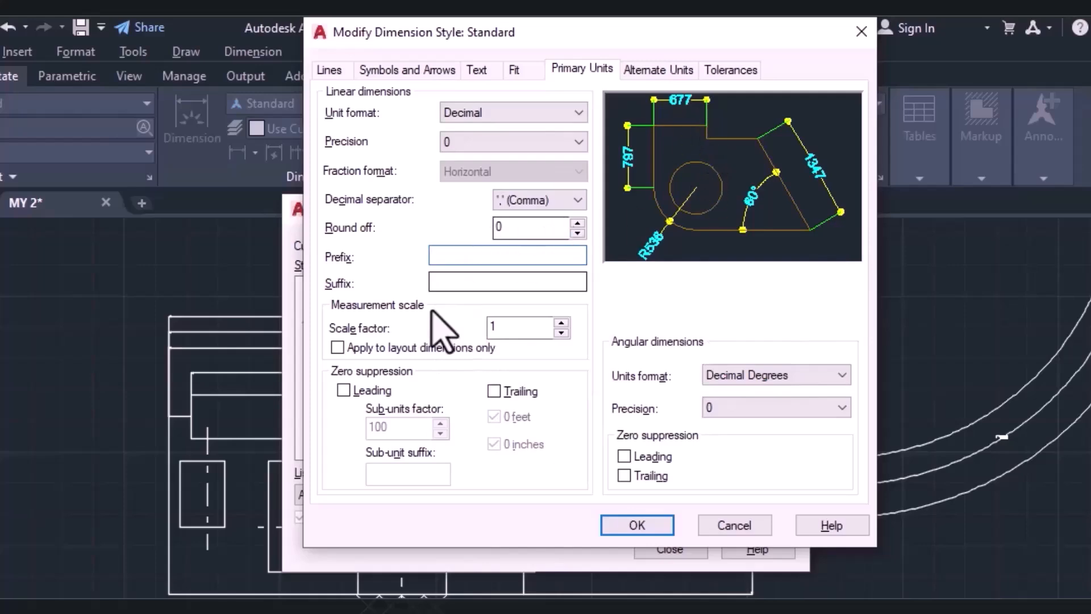
pyautogui.click(446, 283)
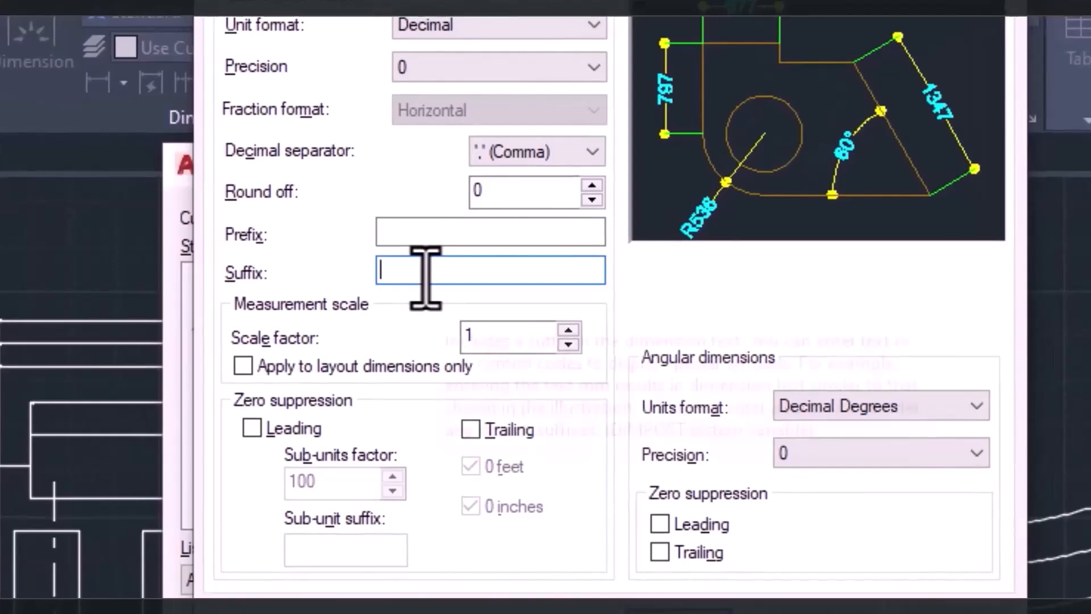
pyautogui.write('cm')
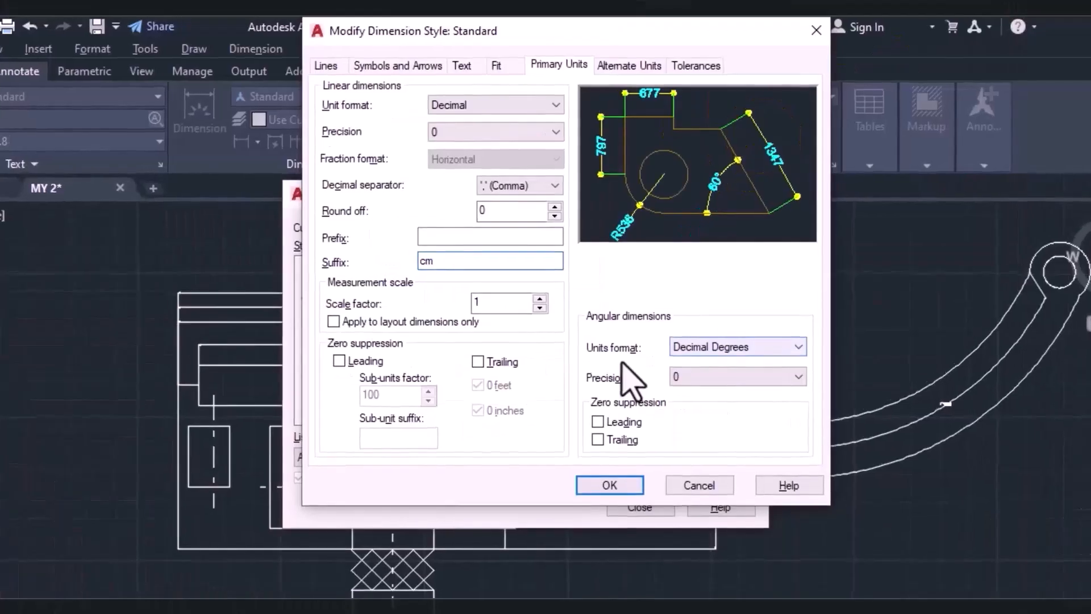
pyautogui.click(680, 348)
pyautogui.click(704, 343)
pyautogui.click(718, 350)
pyautogui.click(676, 358)
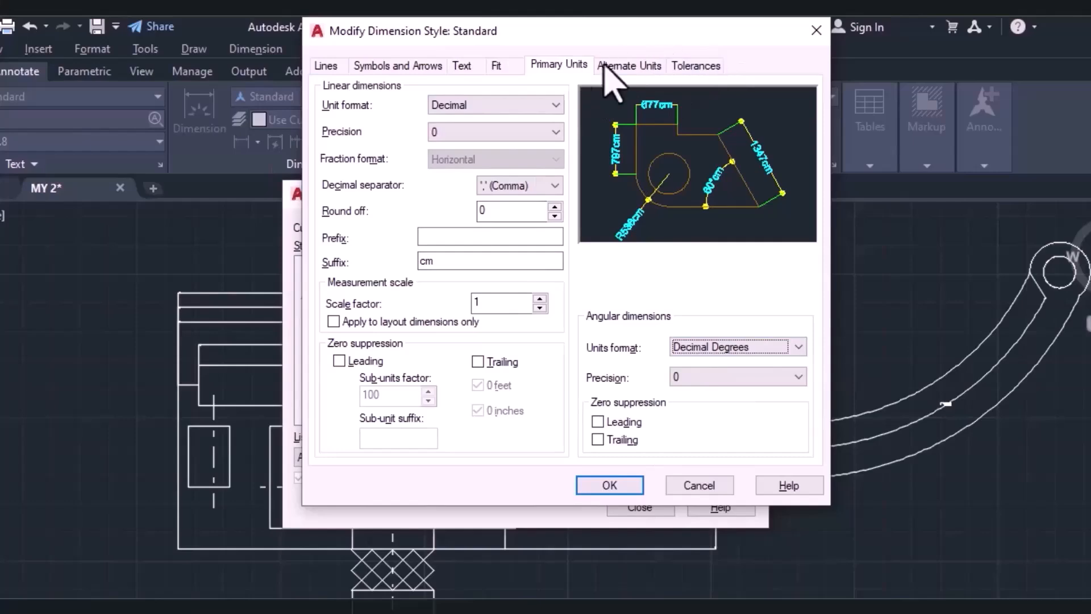
# Accept the Standard style changes, make Standard the current dimension style, and close the Dimension Style Manager.
pyautogui.click(609, 486)
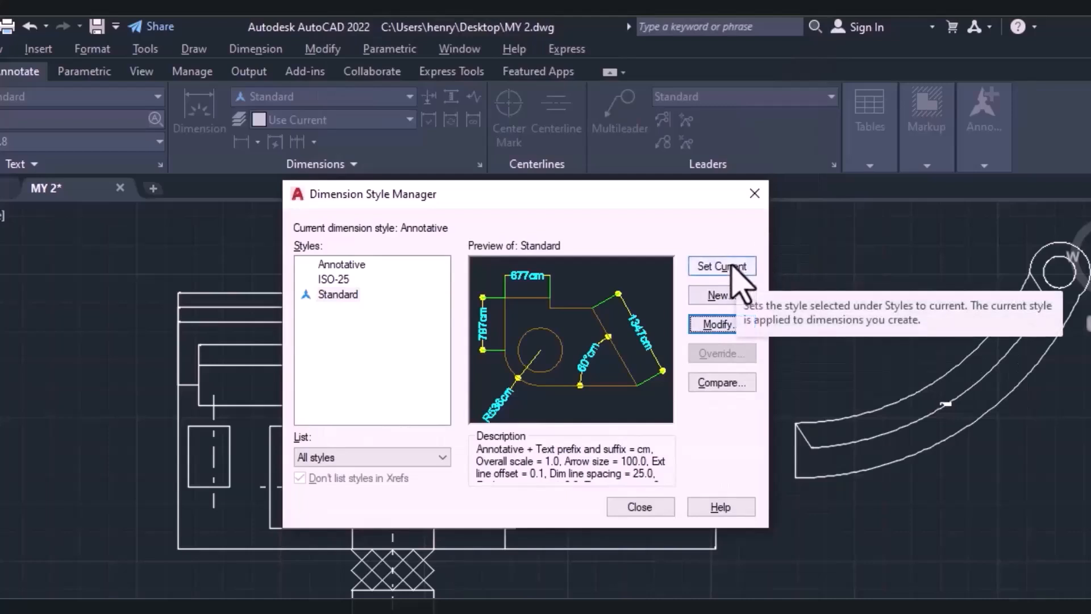
pyautogui.click(730, 269)
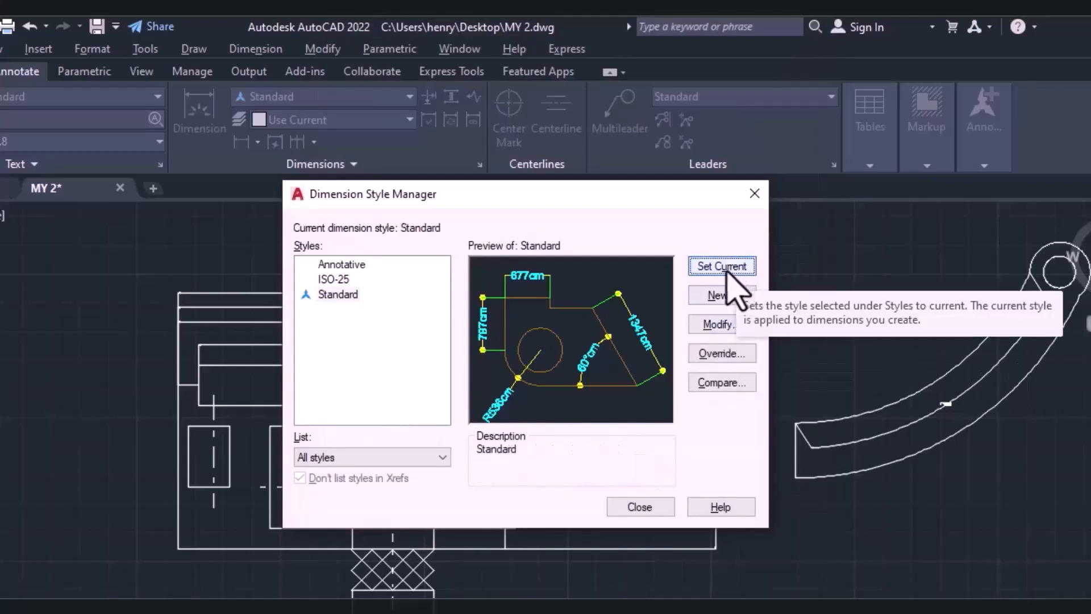
pyautogui.click(641, 507)
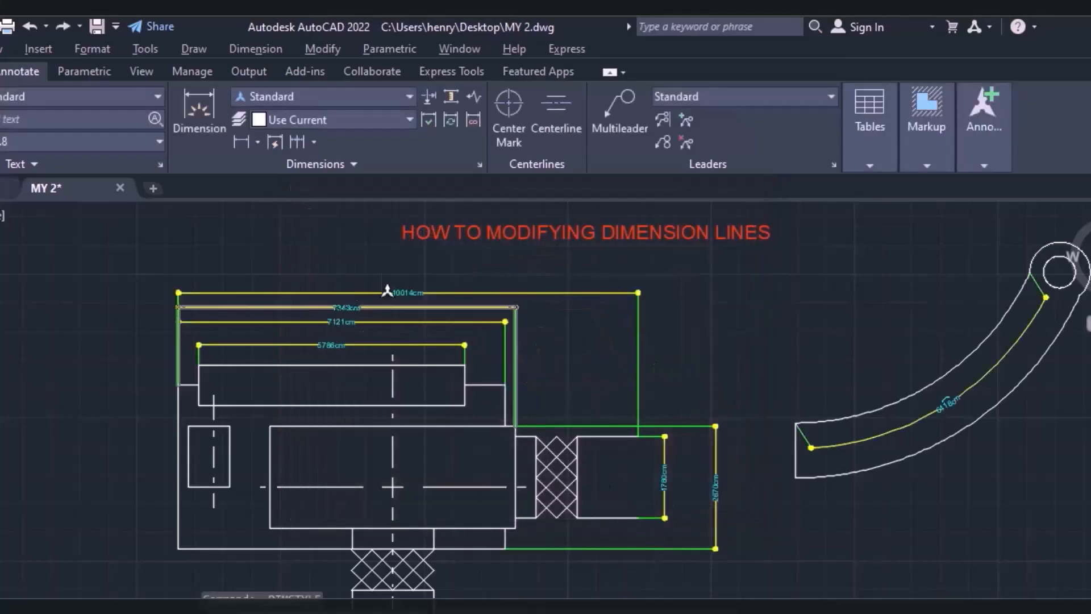
# Examine the restyled linear dimensions on the mechanical part and the arc length dimension on the curved arm.
pyautogui.scroll(2, 396, 294)
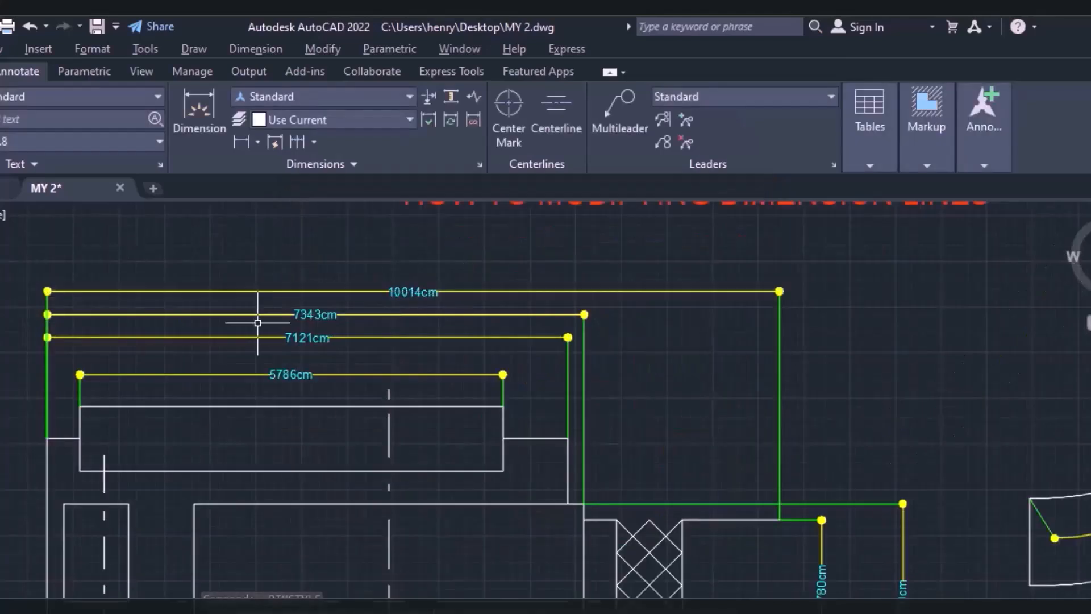
pyautogui.scroll(-2, 310, 320)
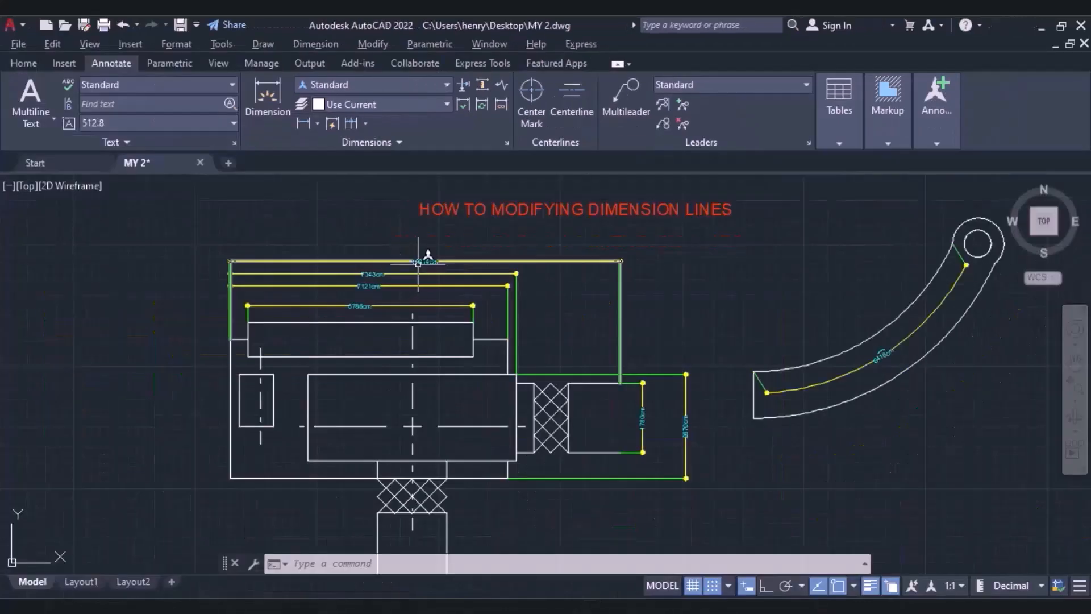
pyautogui.scroll(6, 419, 263)
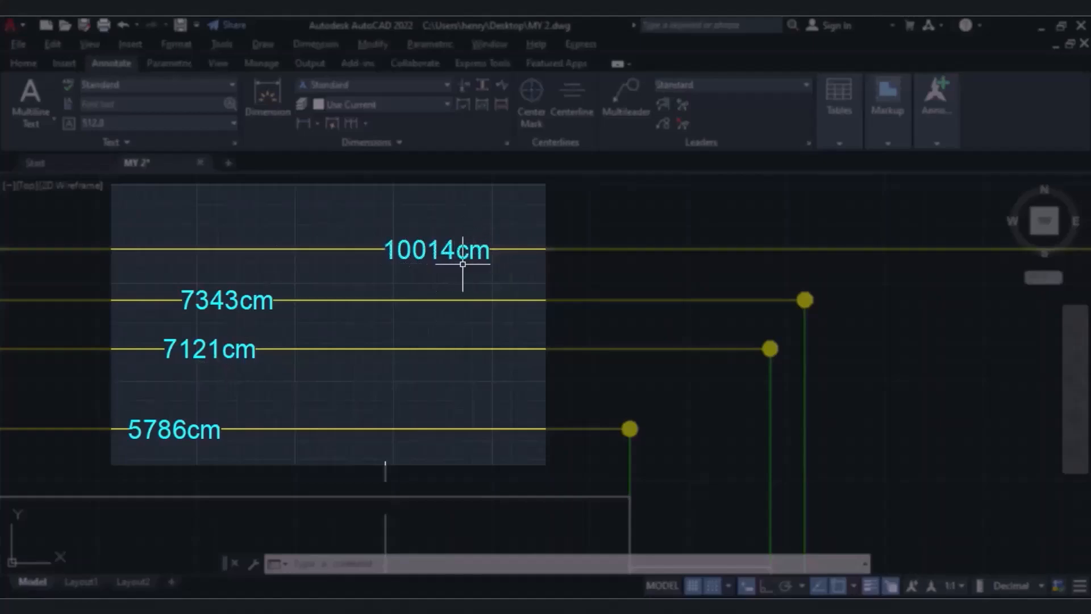
pyautogui.scroll(-6, 476, 264)
pyautogui.scroll(5, 577, 324)
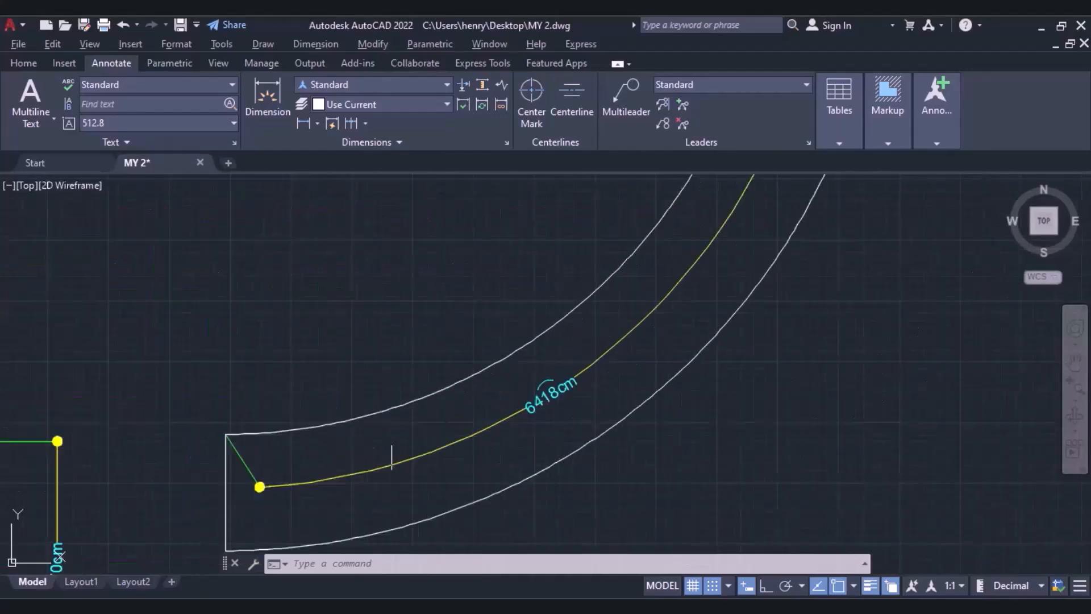
pyautogui.scroll(-2, 774, 294)
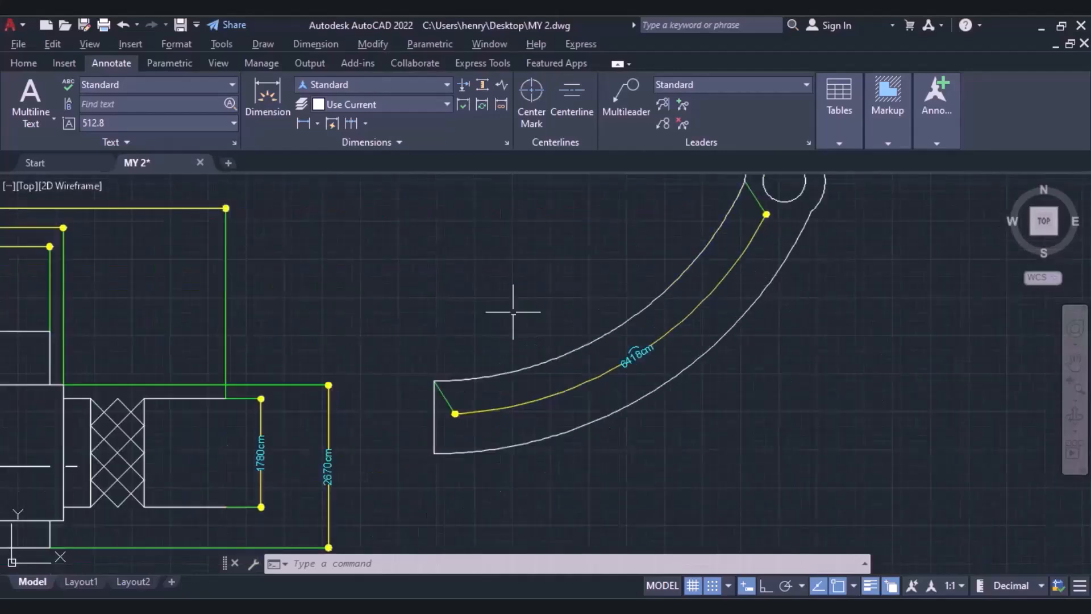
pyautogui.scroll(-3, 512, 307)
pyautogui.scroll(-1, 568, 313)
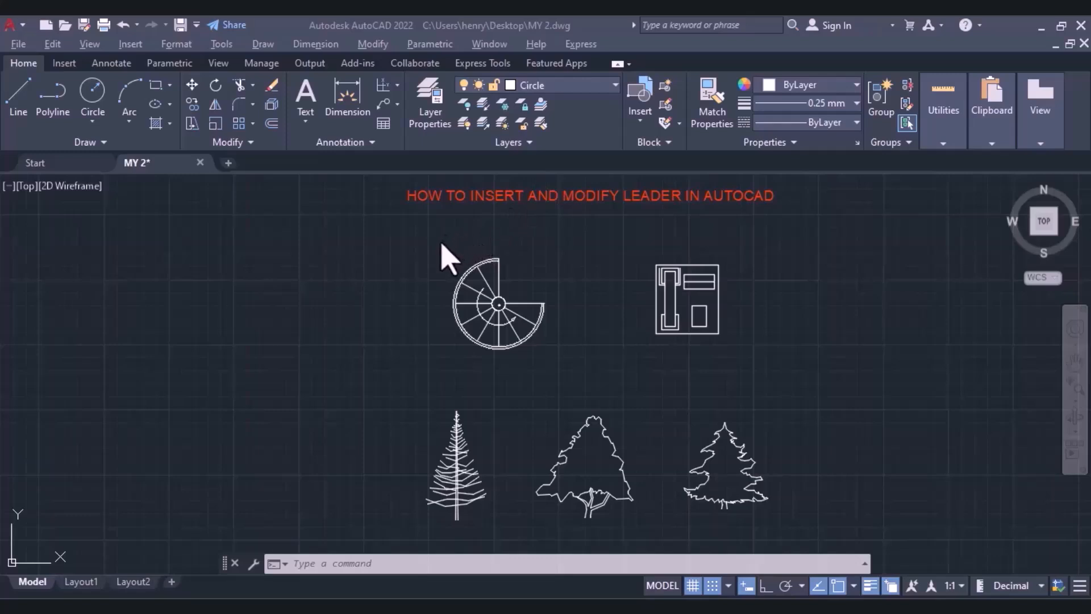
pyautogui.click(304, 47)
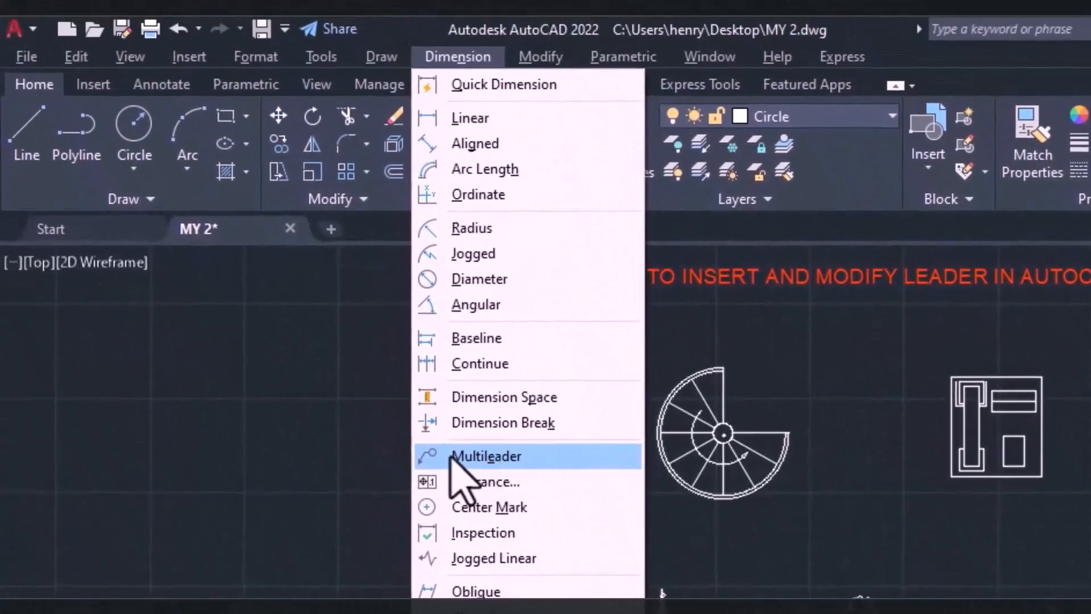
pyautogui.click(325, 460)
pyautogui.click(346, 414)
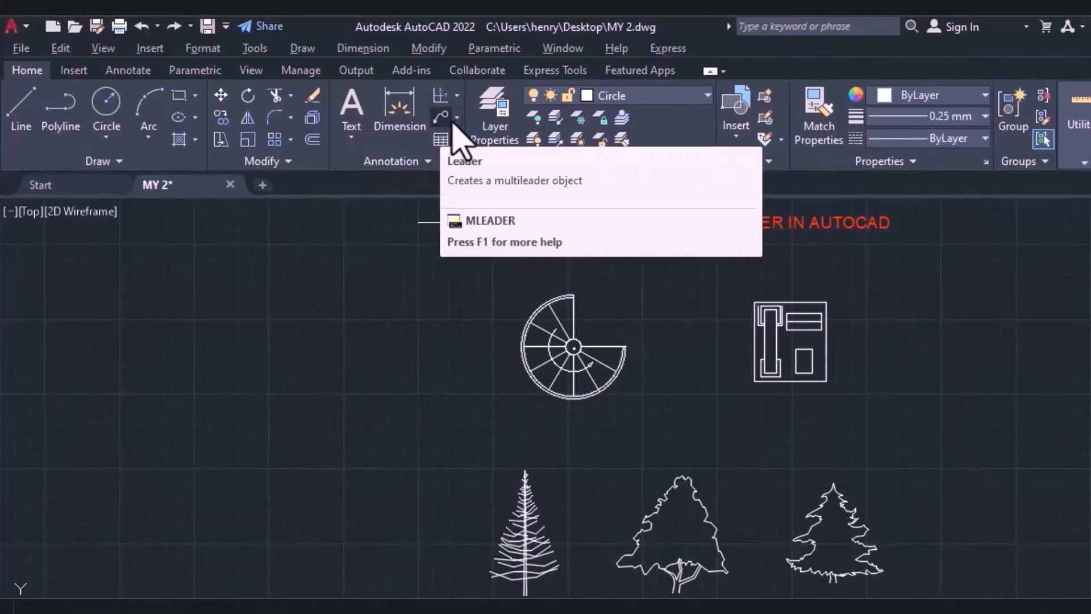
# Insert a multileader with its arrowhead on the spiral staircase's outer left edge, its landing up and to the left, and the text Spiral Staircase.
pyautogui.click(457, 119)
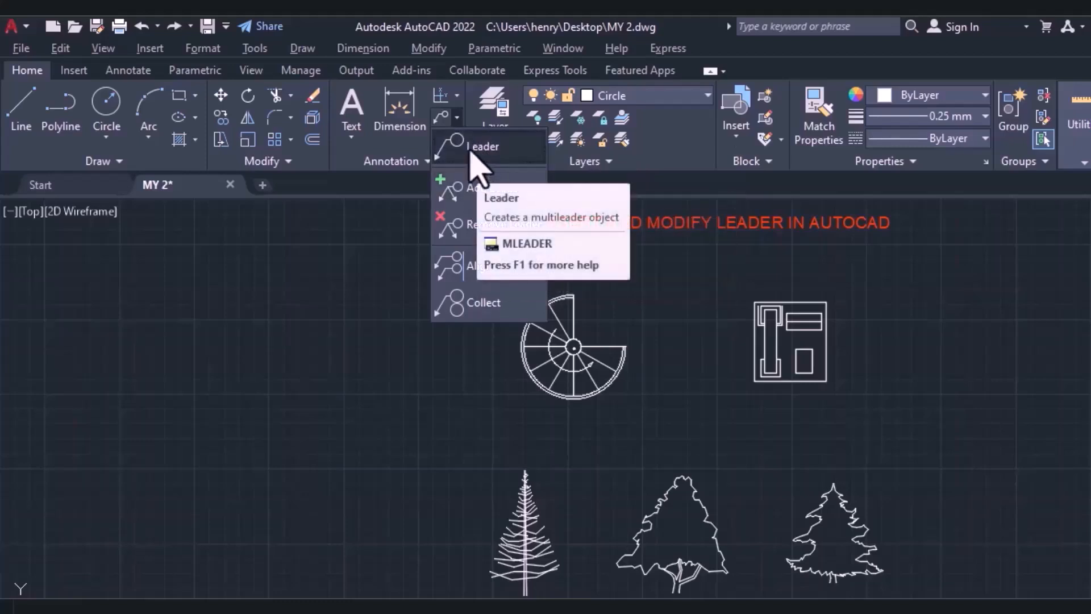
pyautogui.click(471, 151)
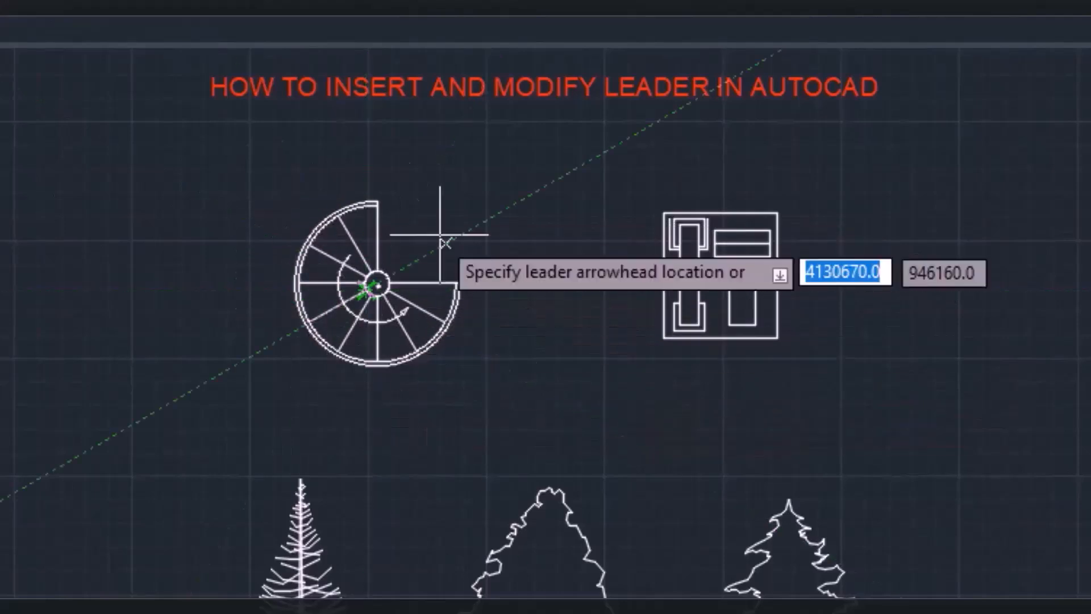
pyautogui.scroll(5, 335, 257)
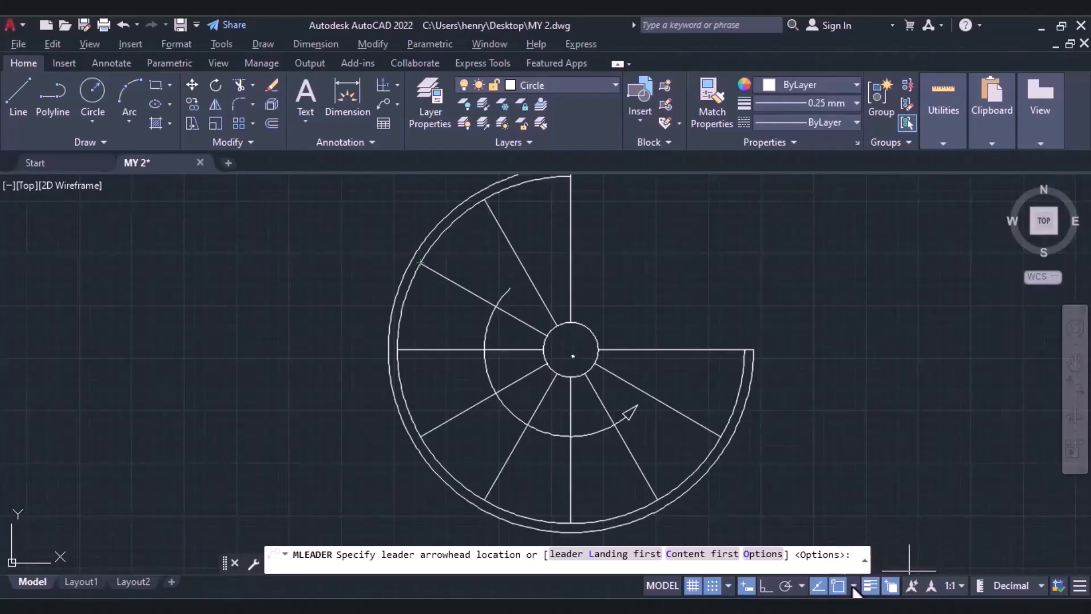
pyautogui.click(854, 587)
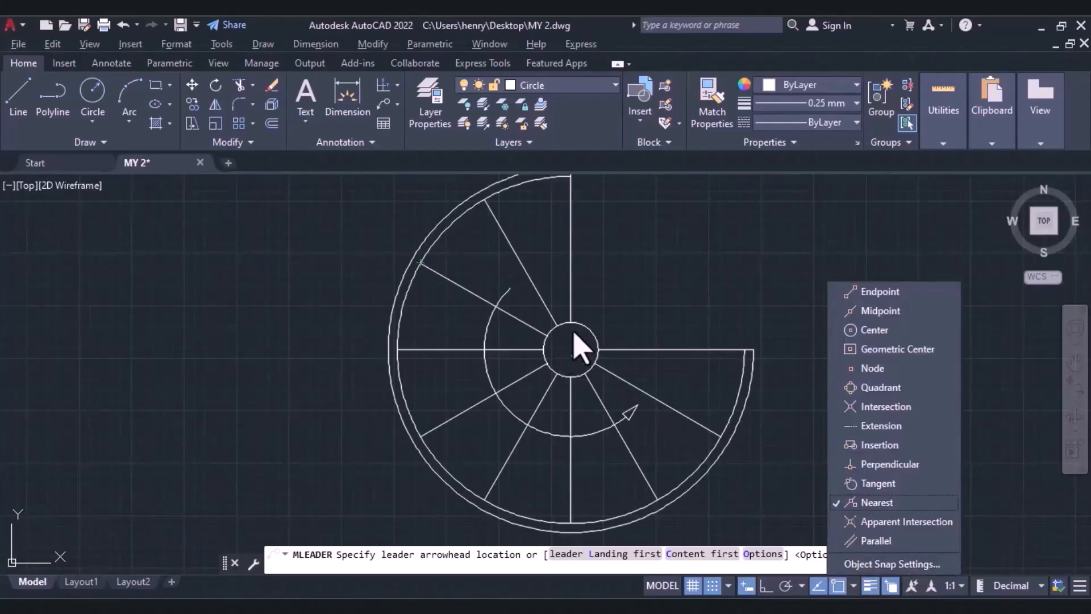
pyautogui.scroll(-5, 596, 350)
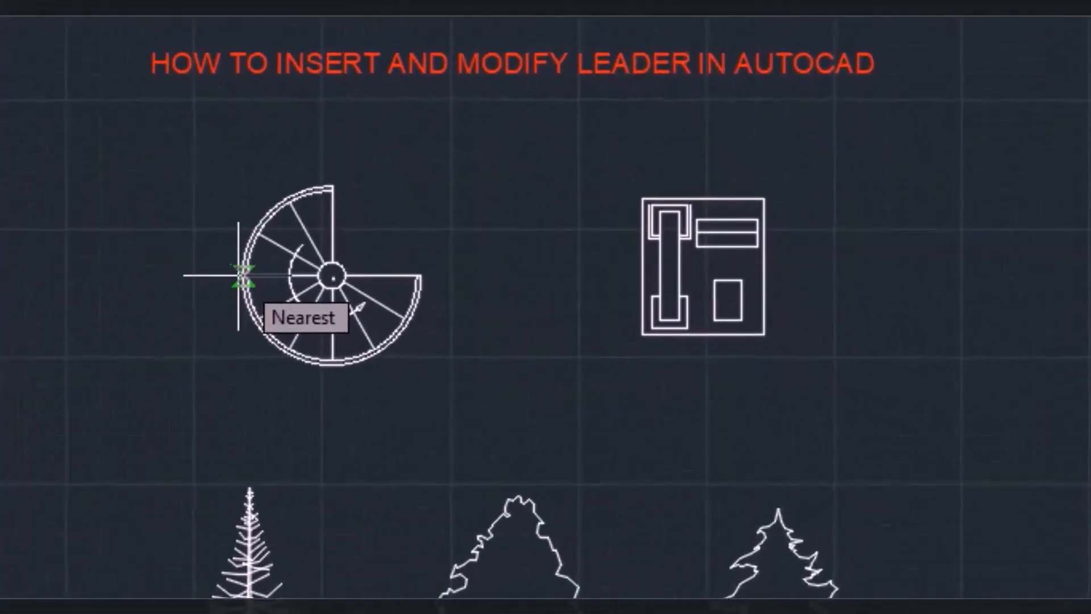
pyautogui.click(239, 275)
pyautogui.scroll(4, 184, 216)
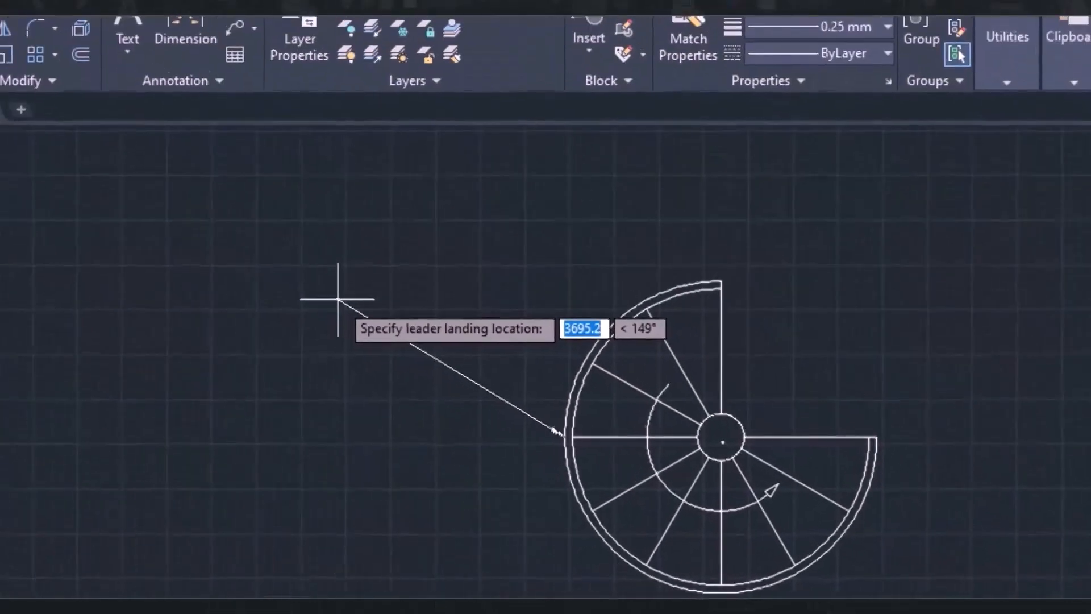
pyautogui.click(338, 304)
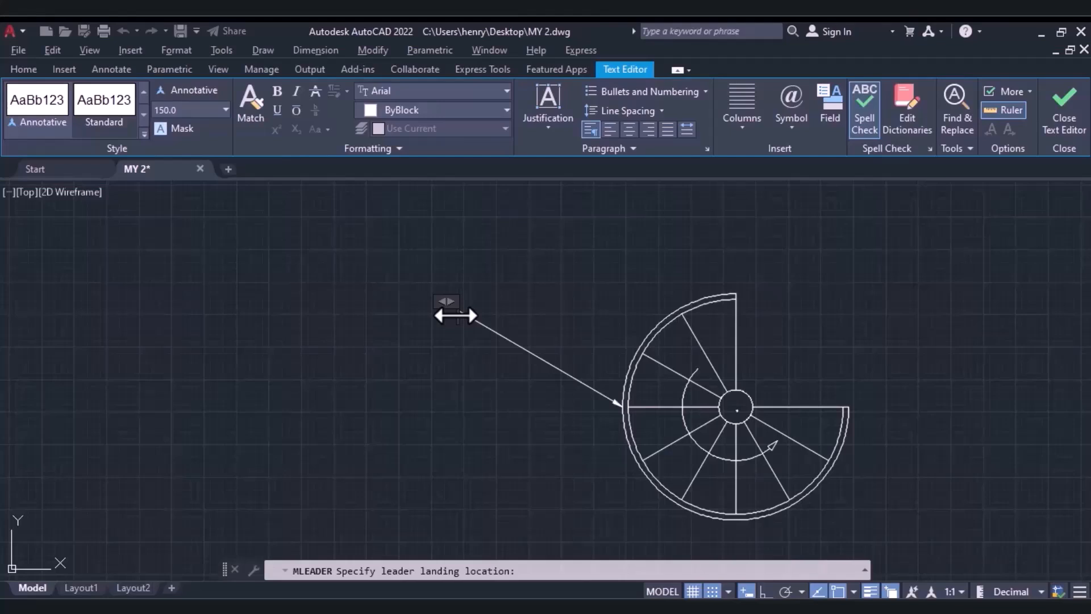
pyautogui.write('Spiral Staircase')
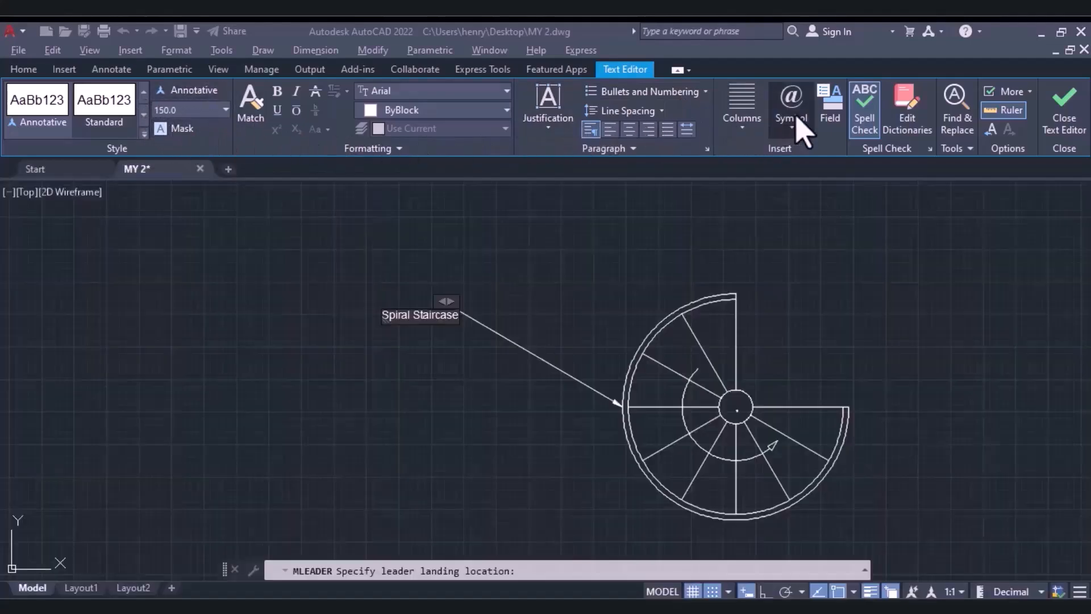
# Format the Spiral Staircase leader text as bold in red 205,32,39 and finish the text edit.
pyautogui.click(427, 109)
pyautogui.click(416, 181)
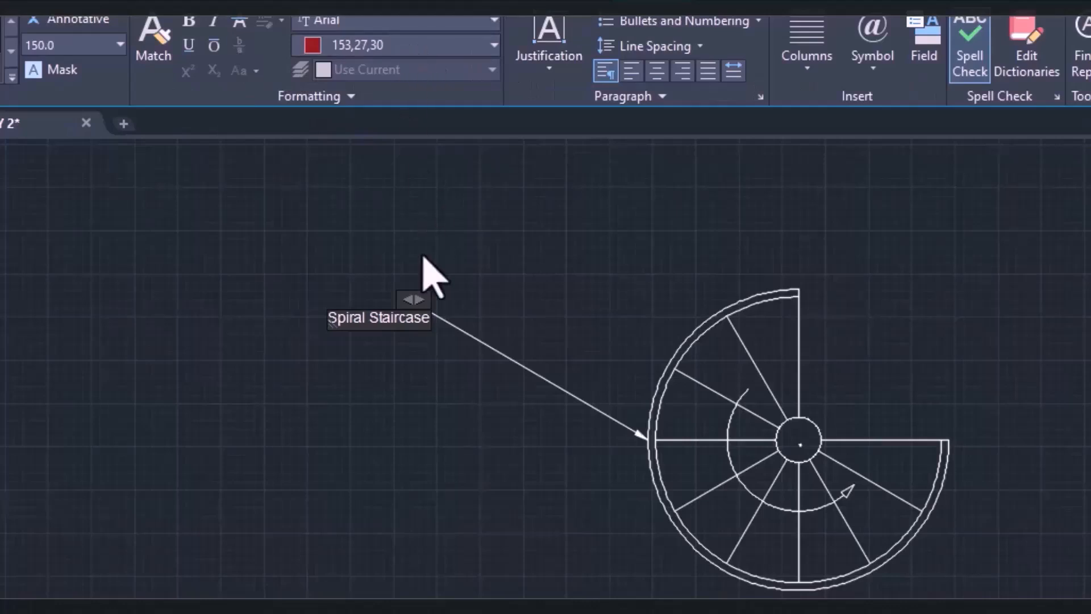
pyautogui.tripleClick(383, 317)
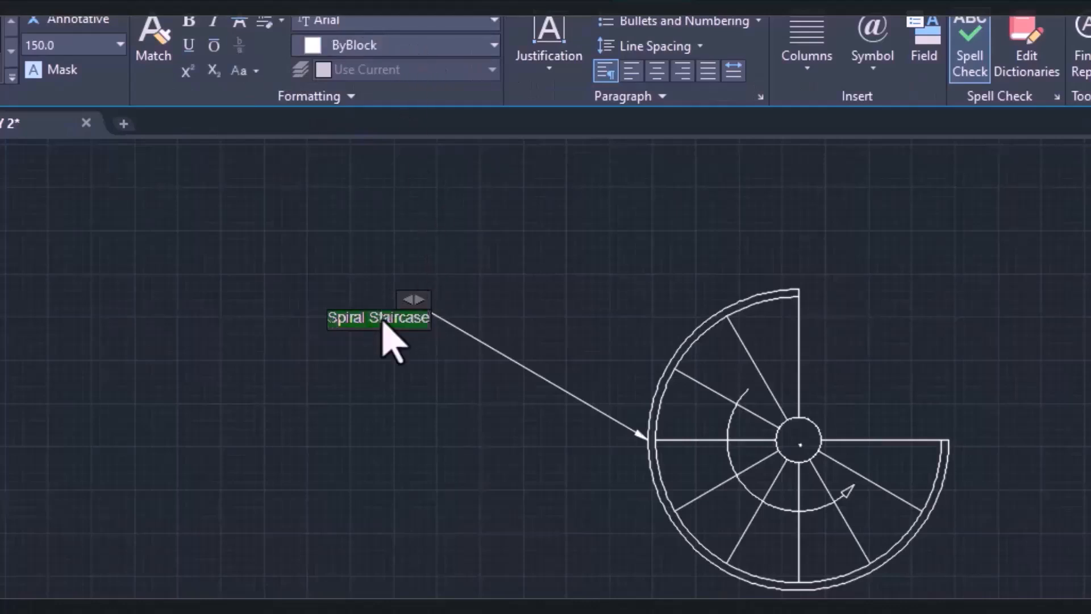
pyautogui.click(352, 46)
pyautogui.click(416, 195)
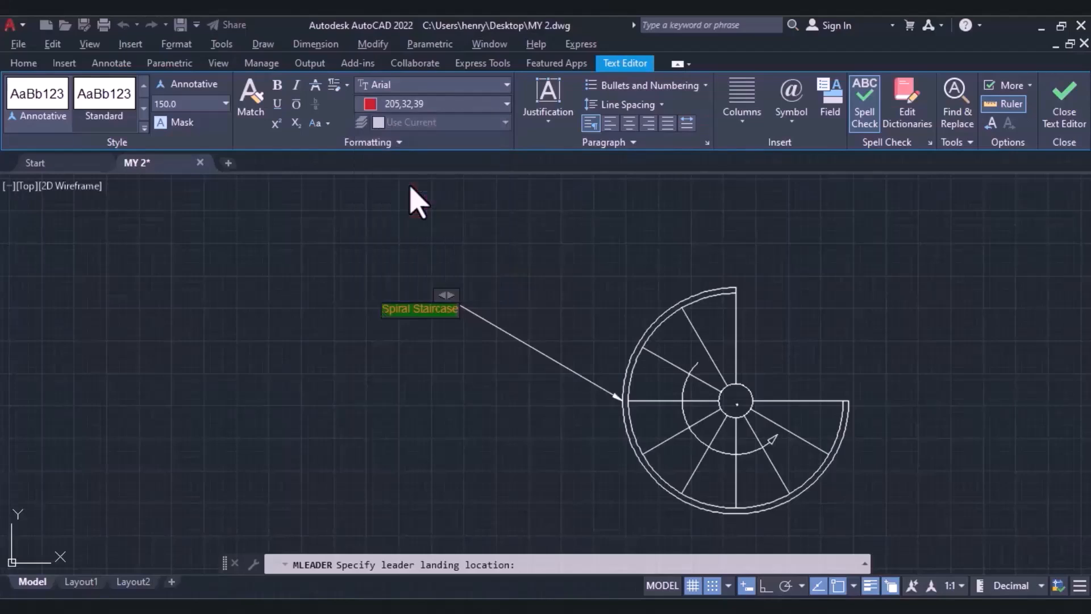
pyautogui.click(278, 86)
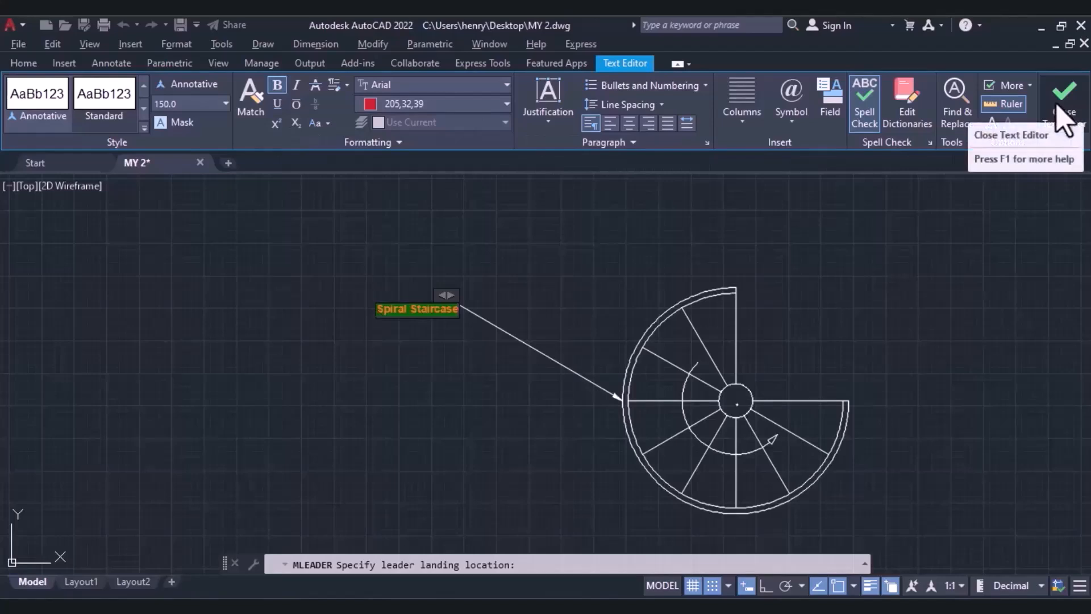
pyautogui.click(1064, 117)
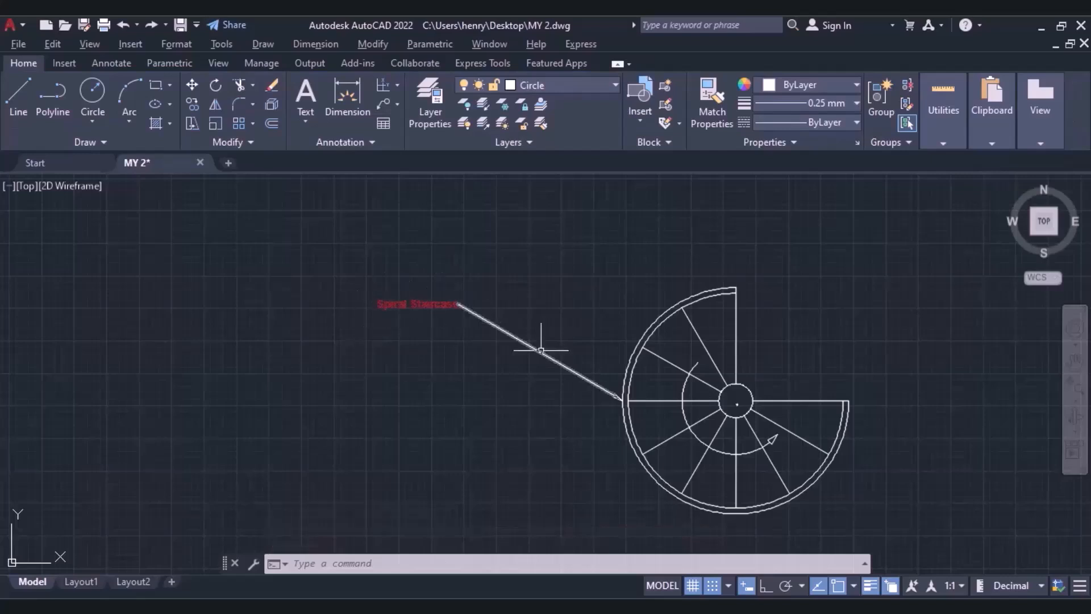
# Insert a multileader on the telephone symbol's right edge, with its landing up and to the right and the text Telephone.
pyautogui.scroll(-3, 542, 291)
pyautogui.moveTo(536, 288)
pyautogui.mouseDown(button='middle')
pyautogui.moveTo(446, 332)
pyautogui.moveTo(239, 348)
pyautogui.mouseUp(button='middle')
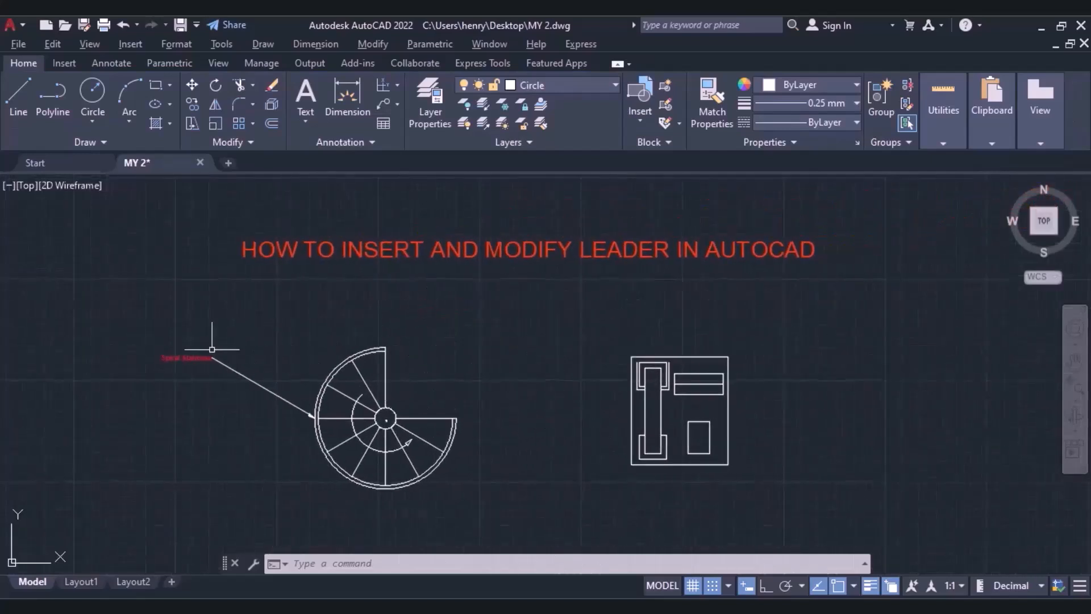
pyautogui.click(382, 107)
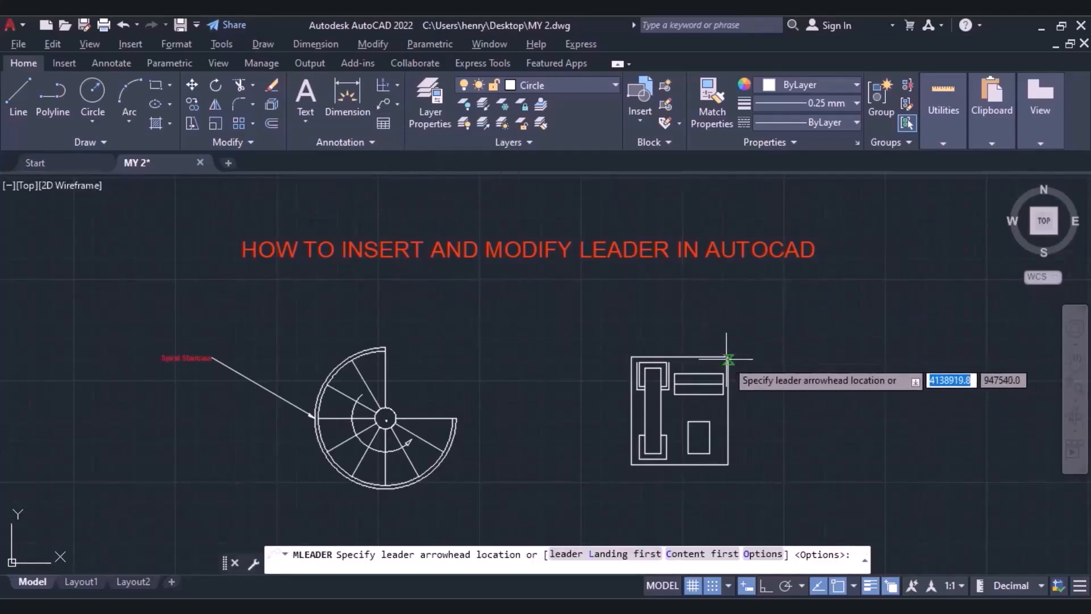
pyautogui.click(728, 359)
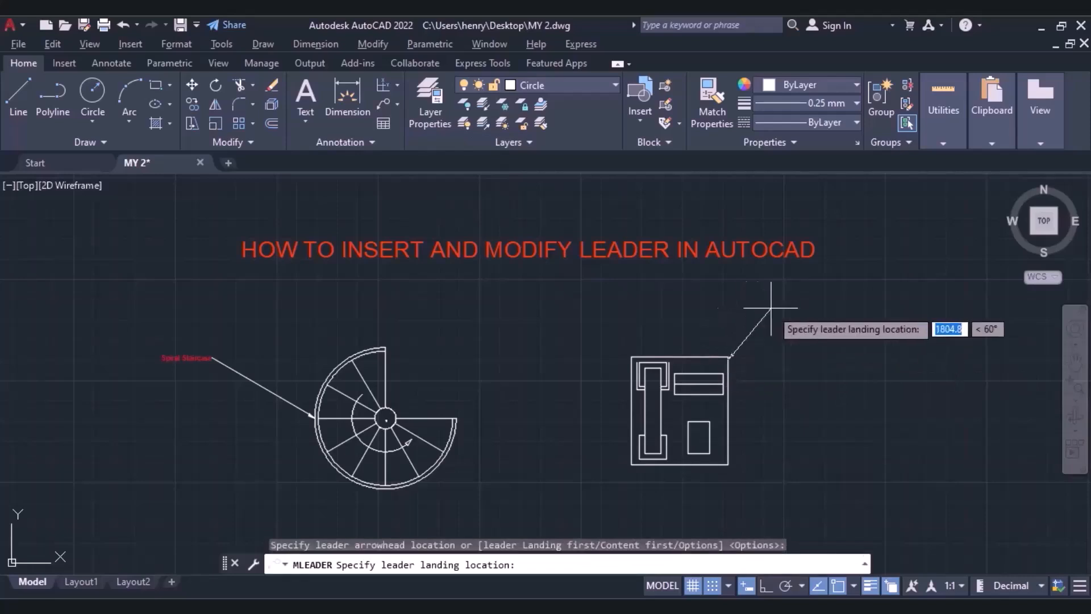
pyautogui.click(827, 330)
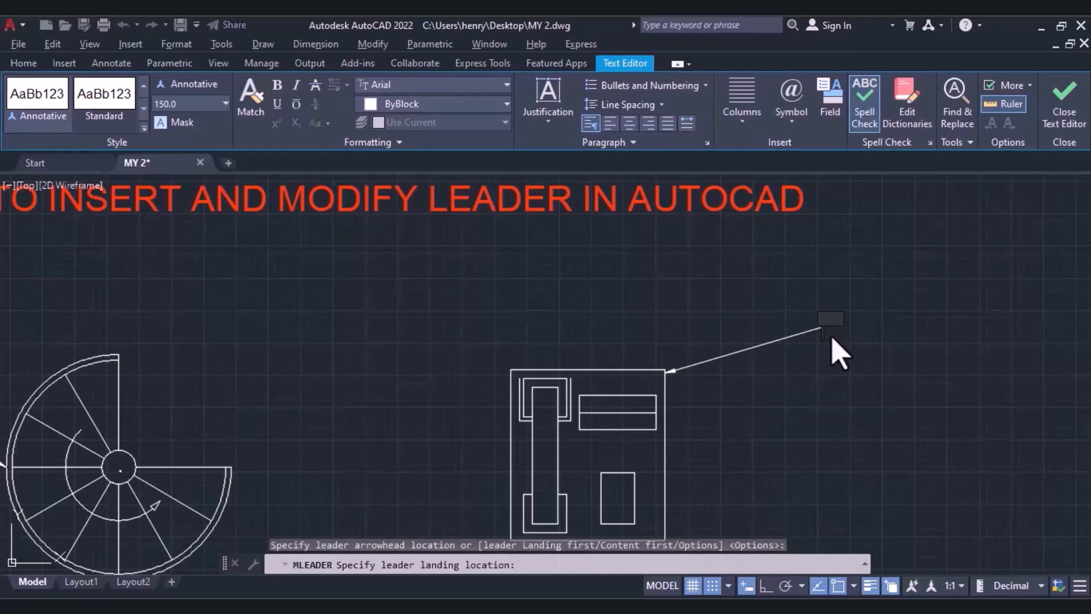
pyautogui.write('Telephone')
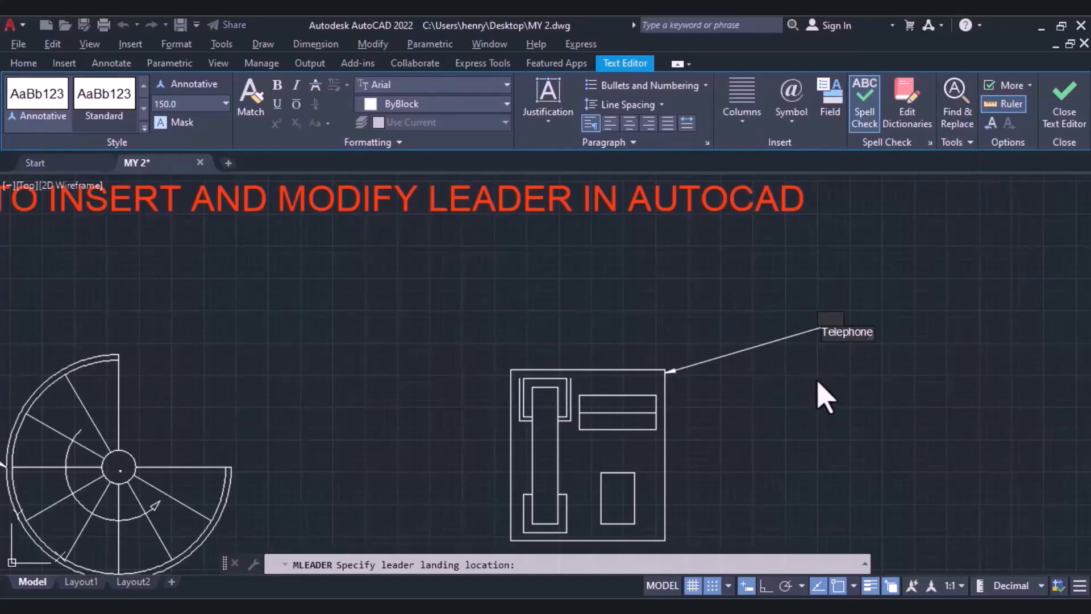
pyautogui.click(1064, 96)
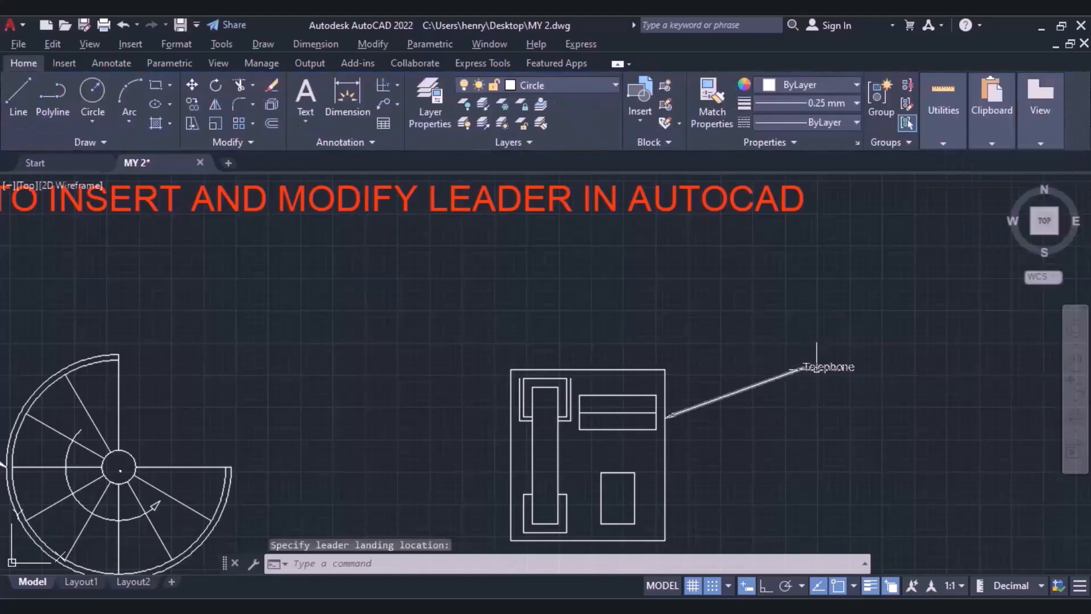
pyautogui.scroll(2, 816, 368)
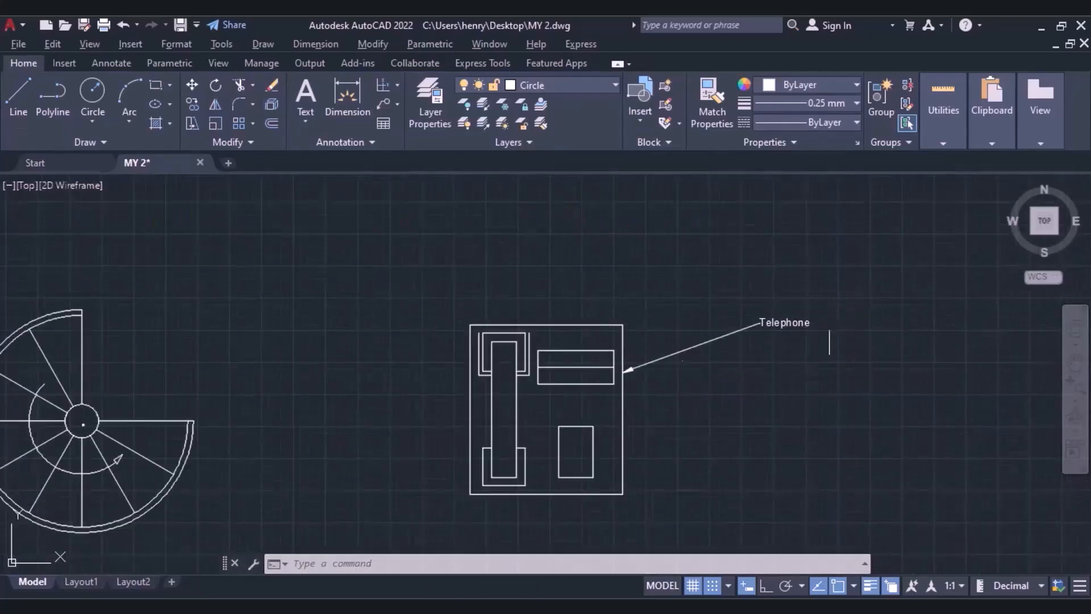
# Insert a multileader from the tip of the leftmost tree, with its landing above the middle tree and the text Trees.
pyautogui.moveTo(186, 445)
pyautogui.mouseDown(button='middle')
pyautogui.moveTo(385, 356)
pyautogui.moveTo(433, 187)
pyautogui.moveTo(419, 87)
pyautogui.mouseUp(button='middle')
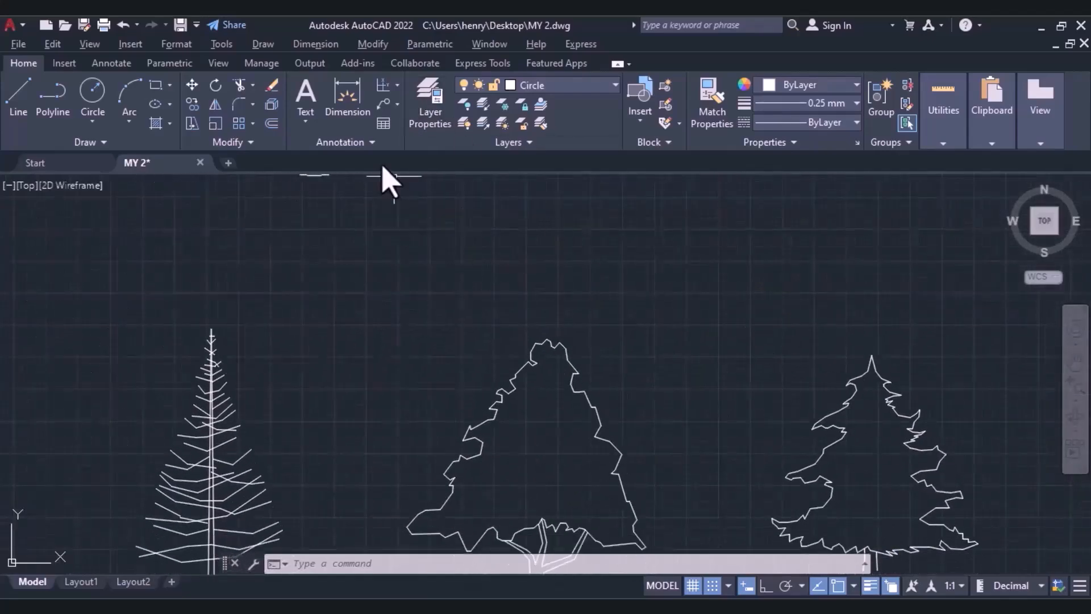
pyautogui.click(385, 113)
pyautogui.click(213, 332)
pyautogui.scroll(-5, 449, 323)
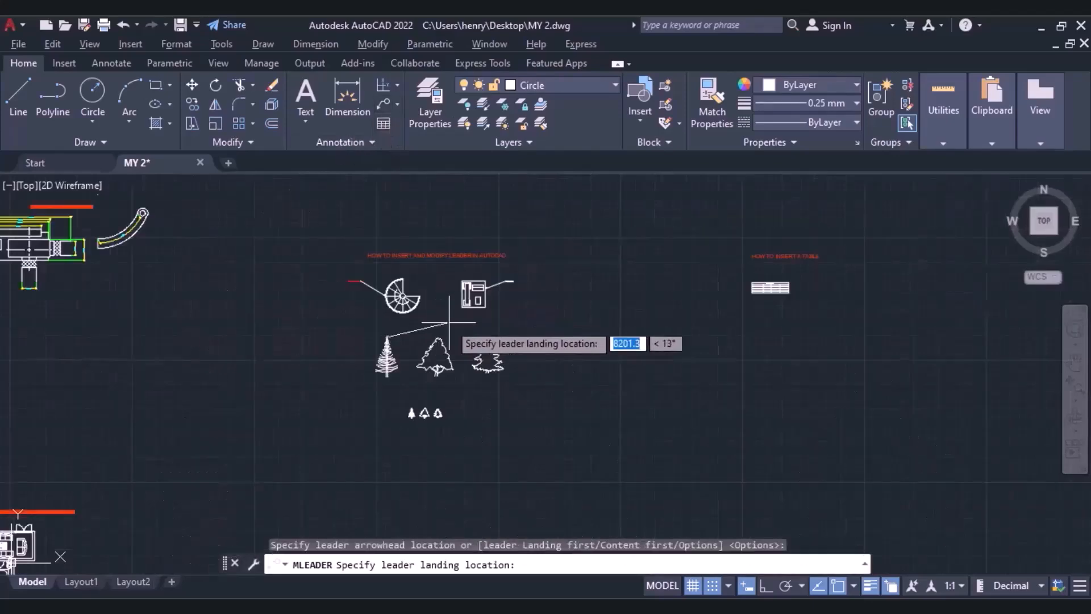
pyautogui.scroll(5, 449, 322)
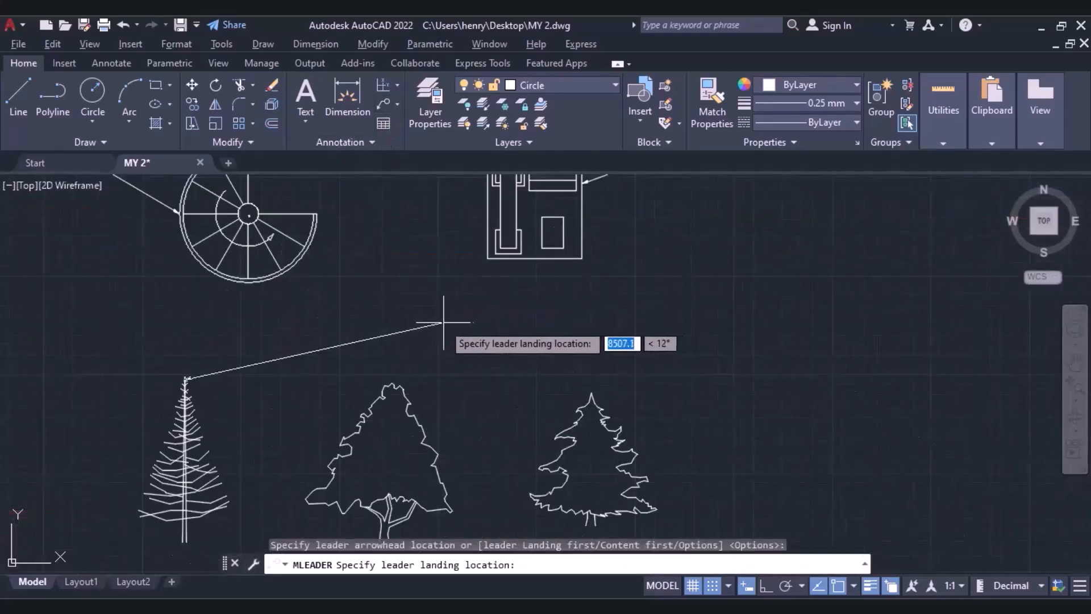
pyautogui.click(395, 308)
pyautogui.write('Trees')
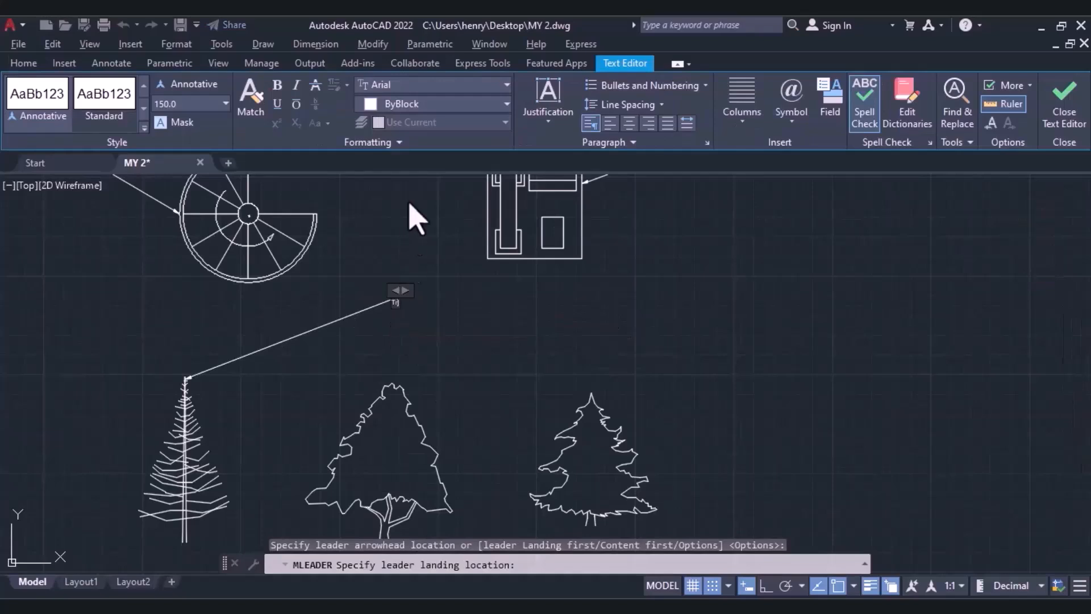
pyautogui.scroll(2, 373, 324)
pyautogui.click(1071, 136)
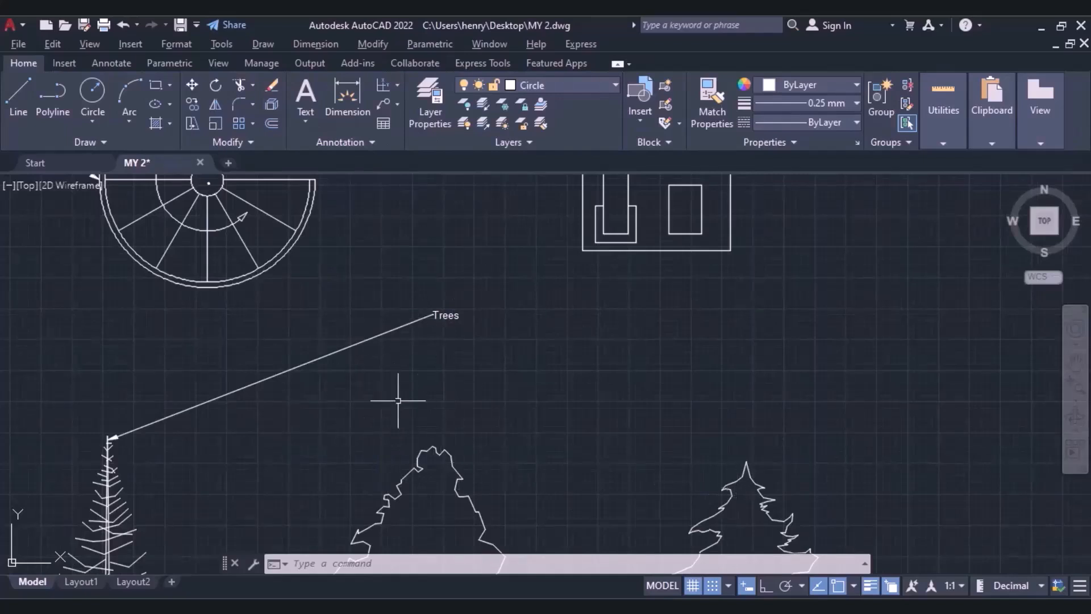
# Add two leaders to the Trees multileader, pointing to the tops of the middle and rightmost trees.
pyautogui.click(397, 105)
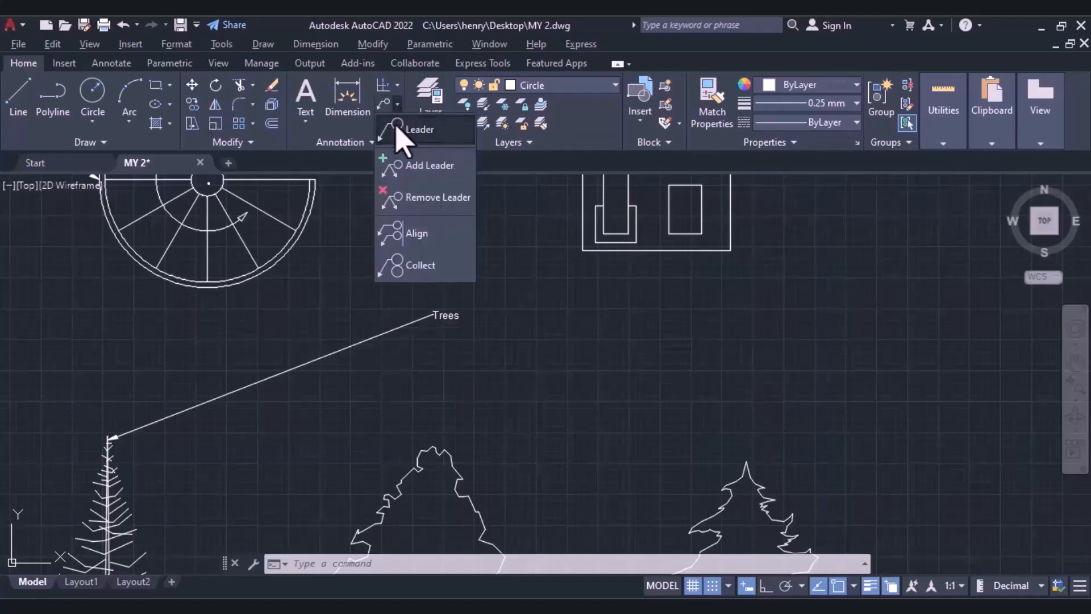
pyautogui.click(409, 178)
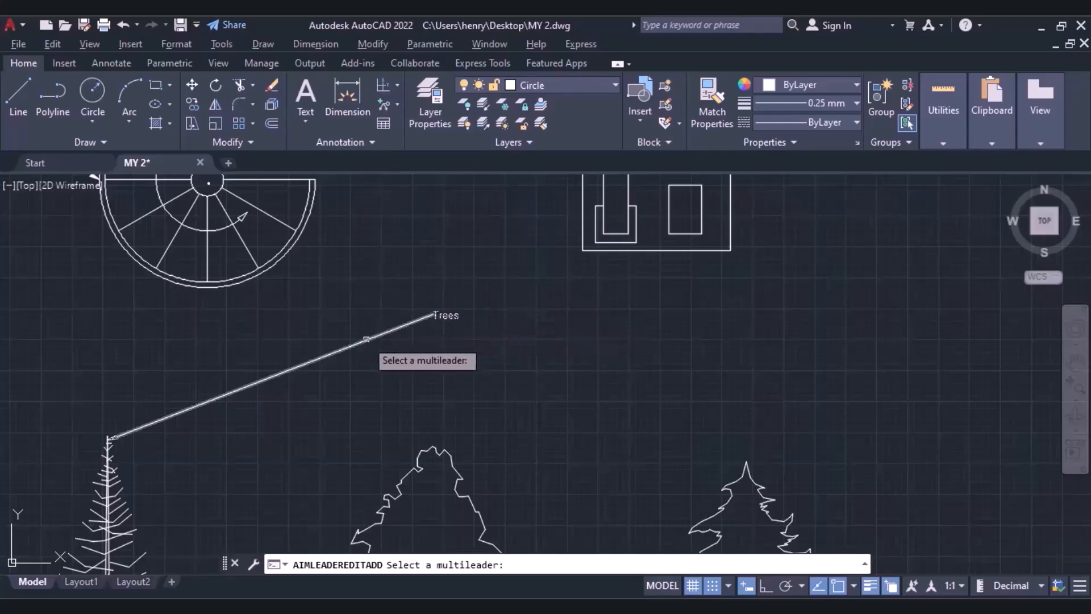
pyautogui.click(367, 340)
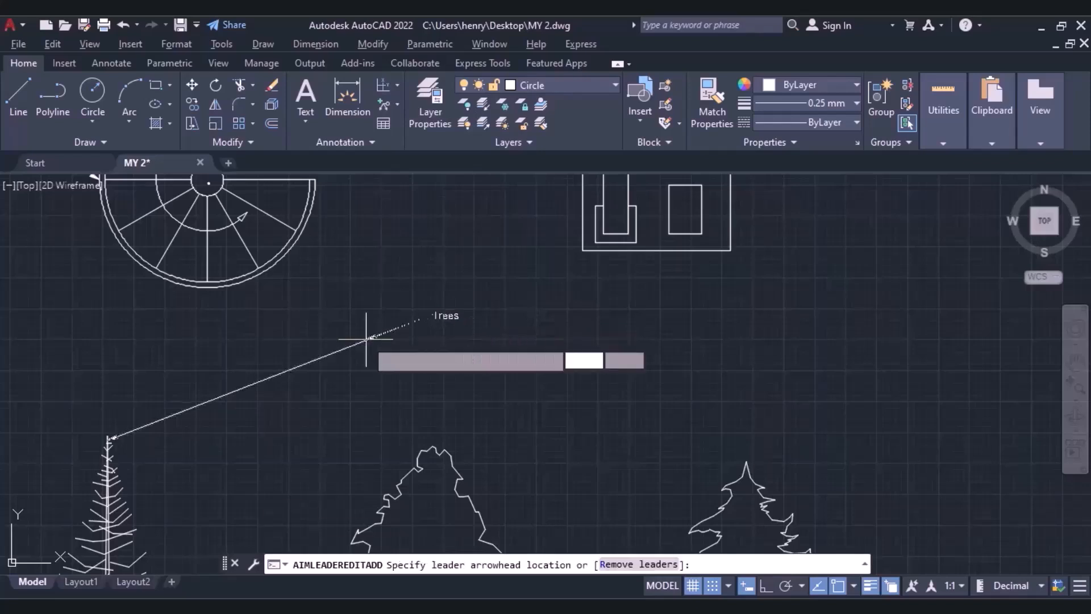
pyautogui.click(428, 452)
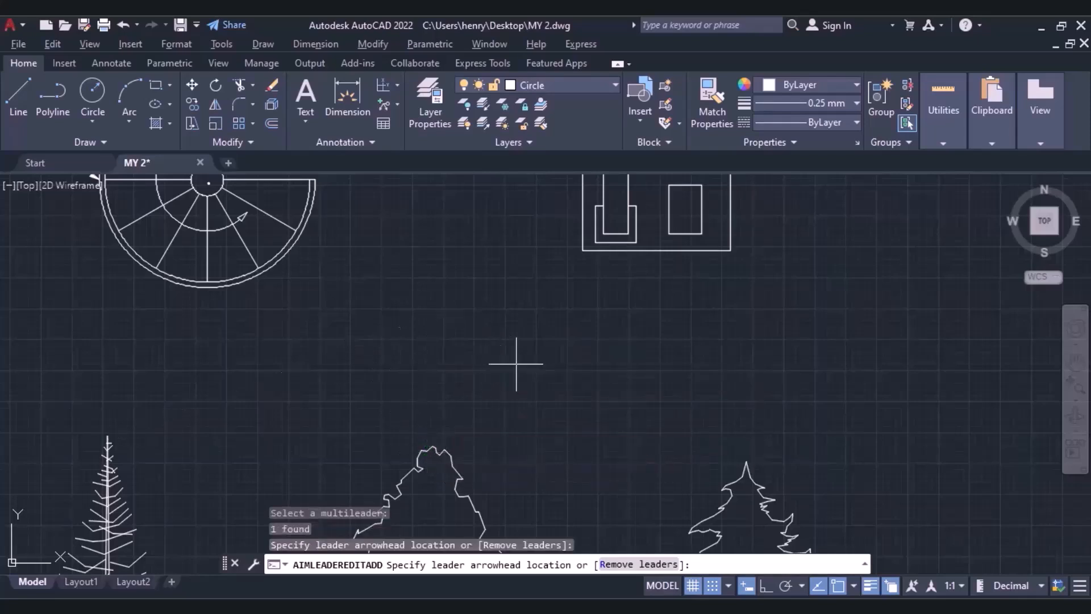
pyautogui.click(740, 458)
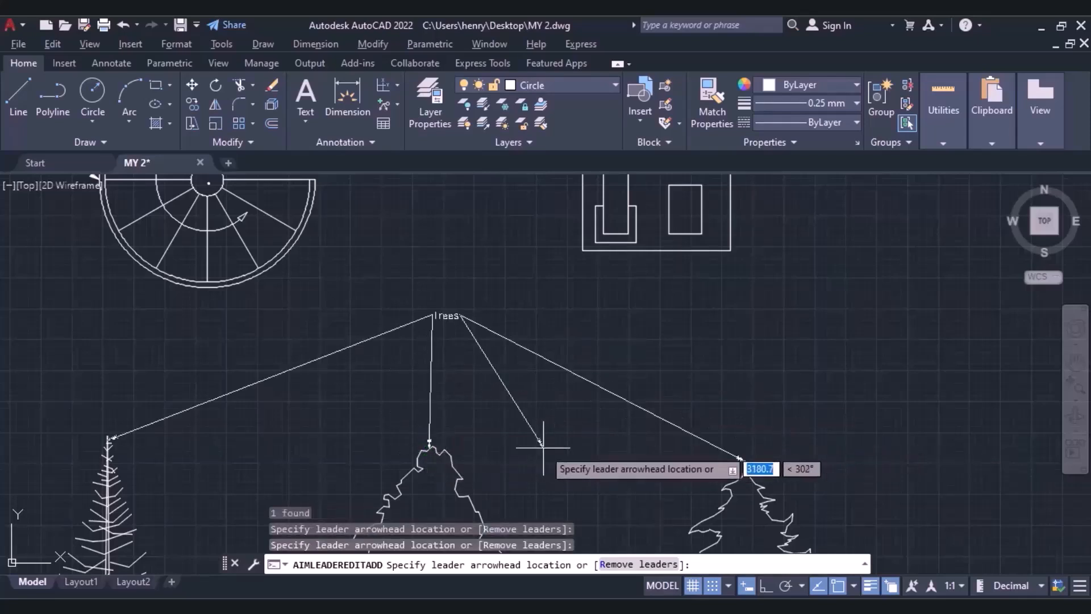
pyautogui.press('Escape')
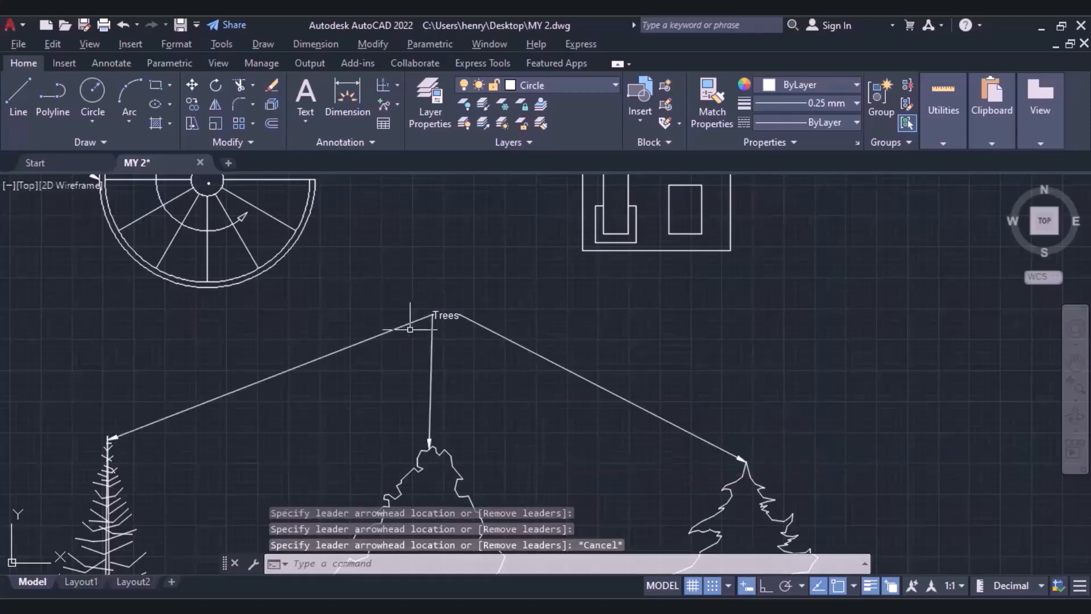
# Stretch the Trees multileader's landing point slightly up and to the left, keeping the three arrowheads on the trees.
pyautogui.moveTo(479, 387); pyautogui.dragTo(612, 330, button='middle')
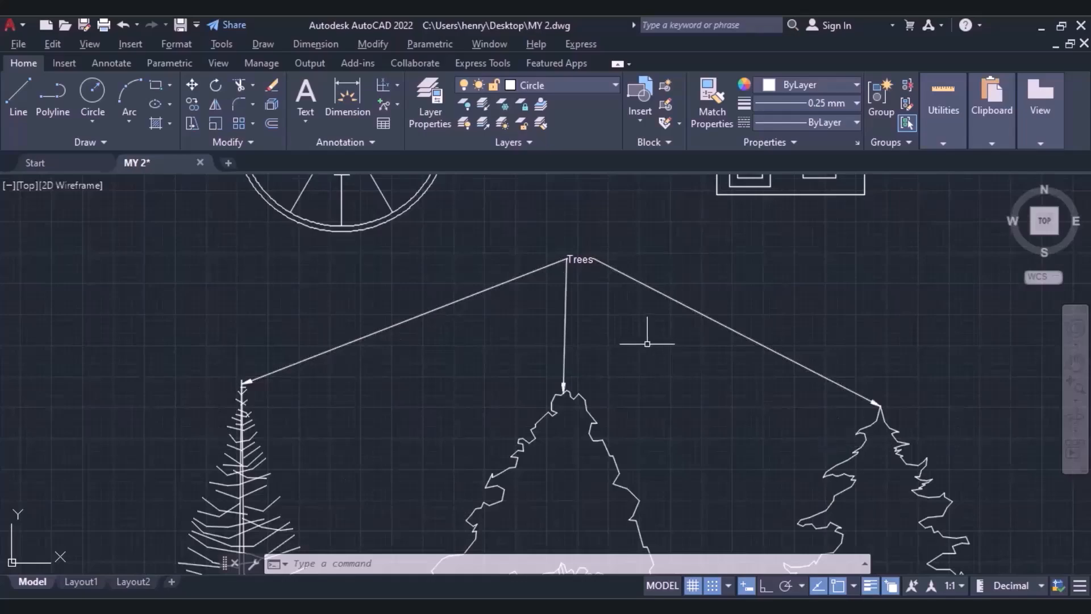
pyautogui.click(653, 291)
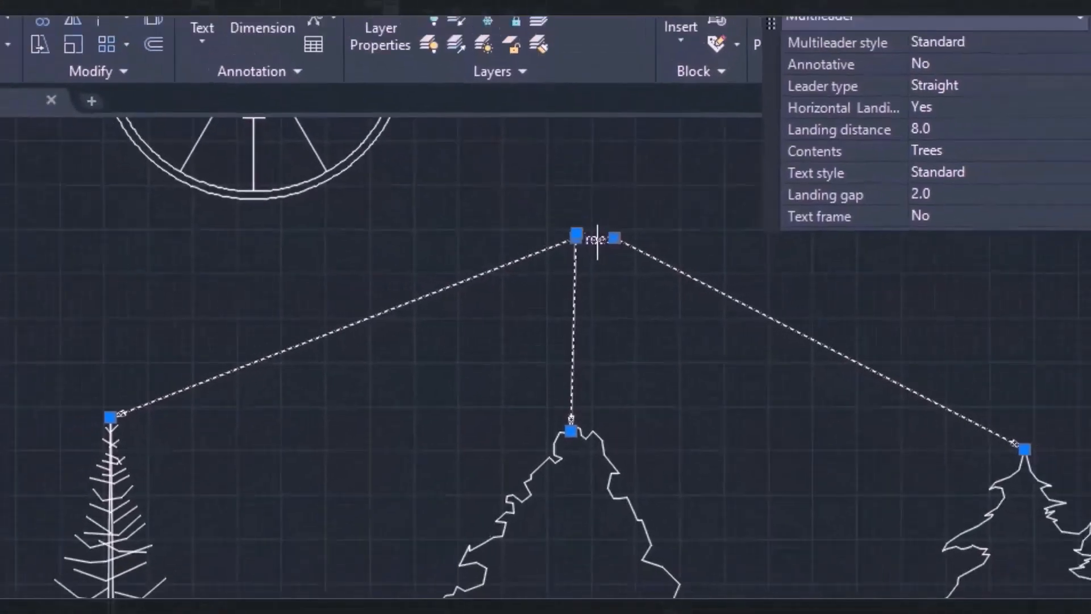
pyautogui.click(576, 234)
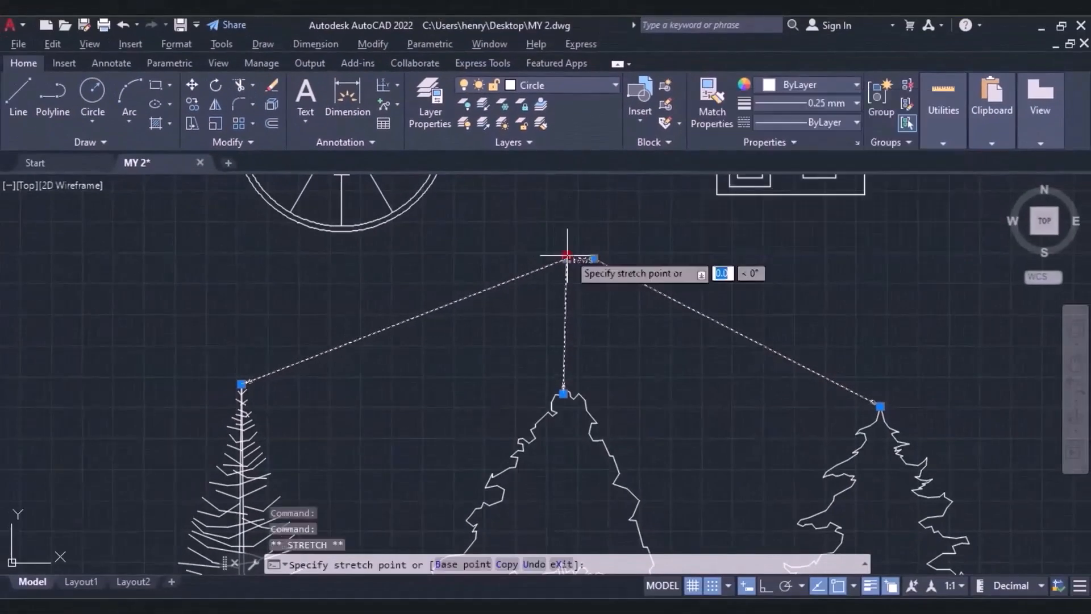
pyautogui.click(557, 233)
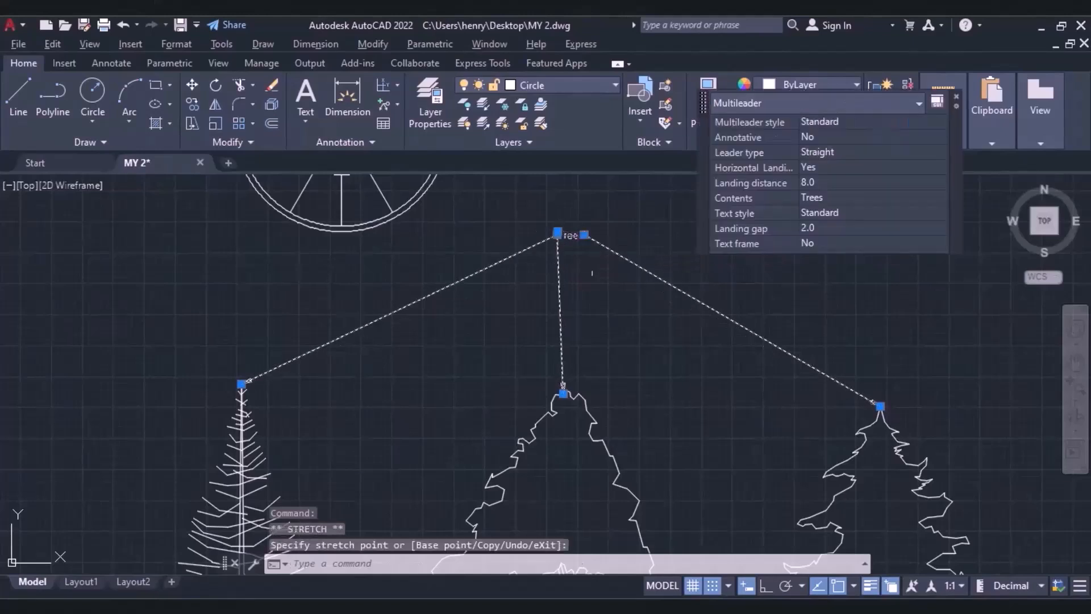
# Stretch the Trees multileader's landing point slightly down and to the right, closer to directly above the middle tree.
pyautogui.click(558, 234)
pyautogui.click(570, 258)
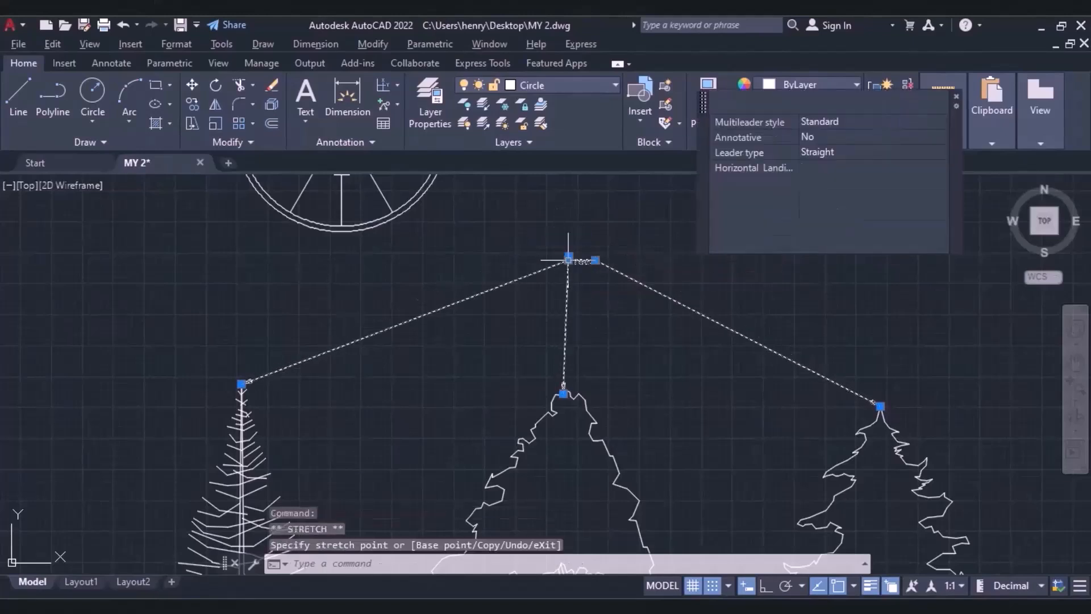
# Change the text of the Trees multileader to "My trees".
pyautogui.scroll(7, 586, 266)
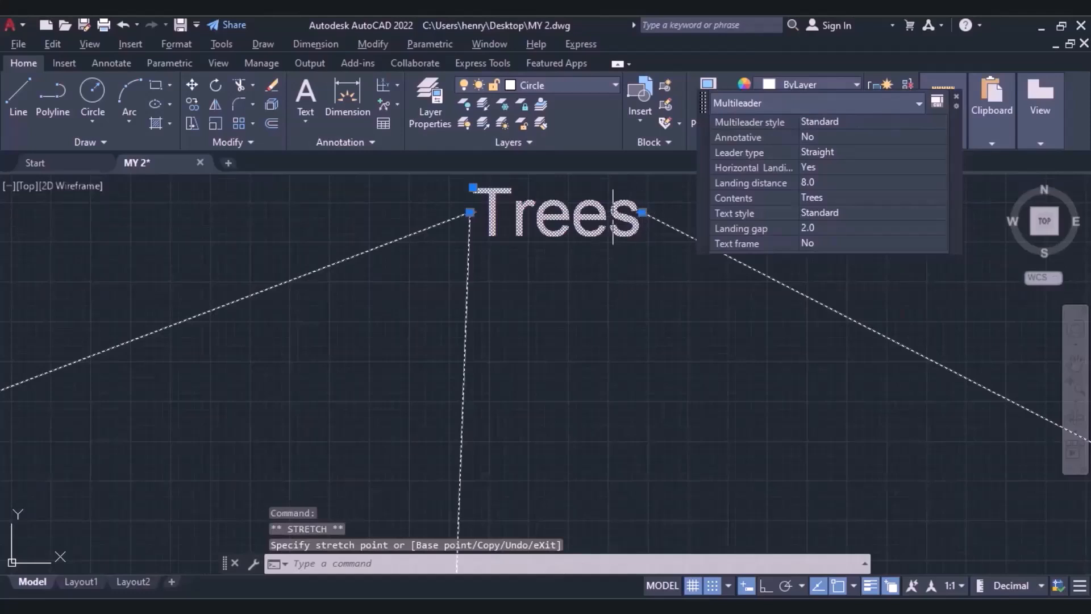
pyautogui.click(613, 216)
pyautogui.doubleClick(618, 217)
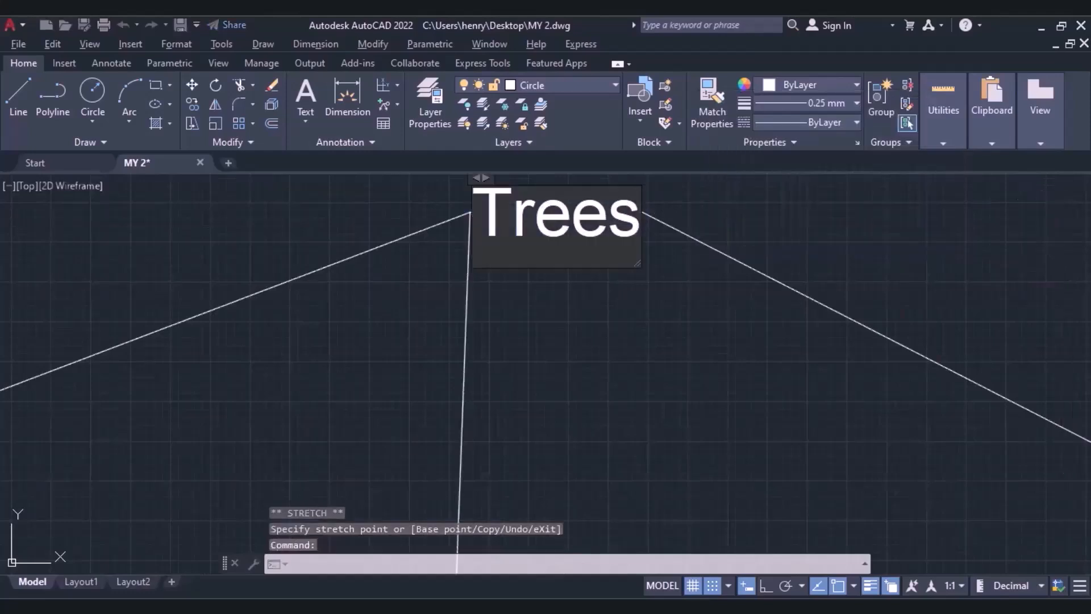
pyautogui.click(638, 226)
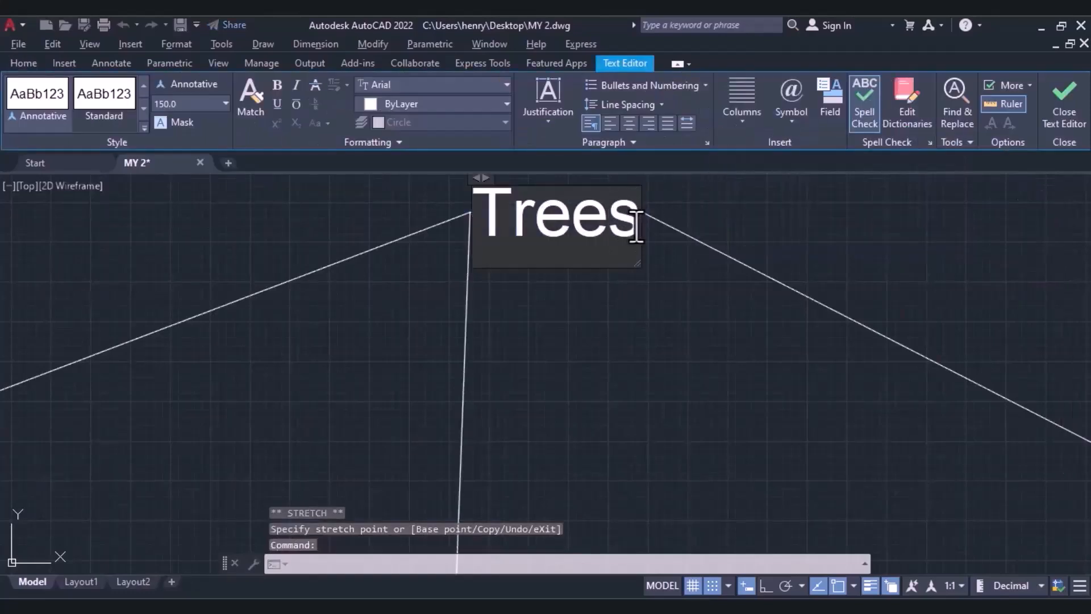
pyautogui.press('BackSpace')
pyautogui.press('BackSpace')
pyautogui.press('BackSpace')
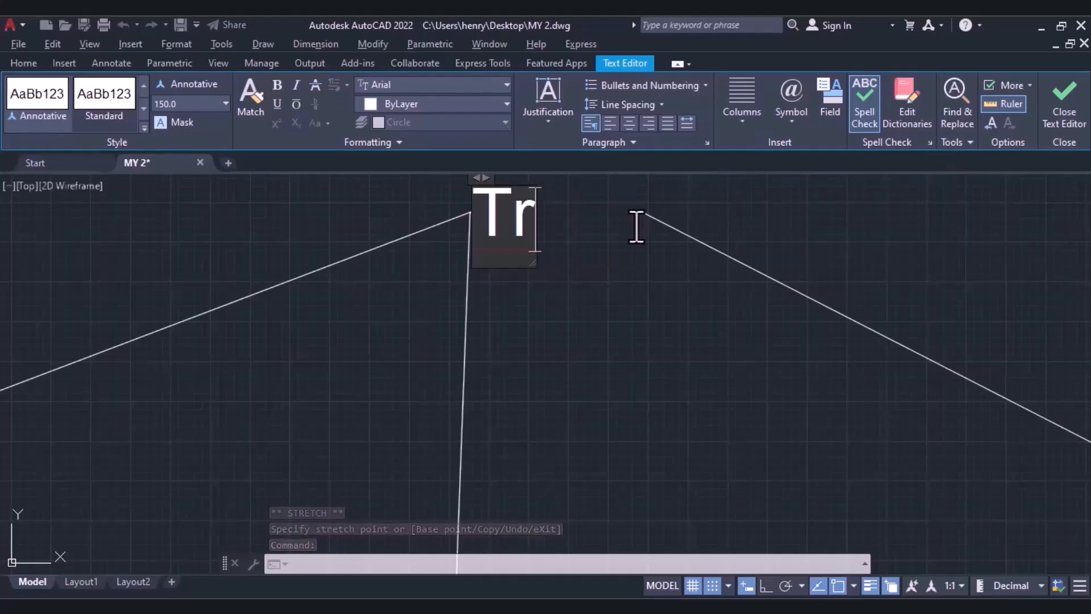
pyautogui.press('BackSpace')
pyautogui.press('BackSpace')
pyautogui.write('my')
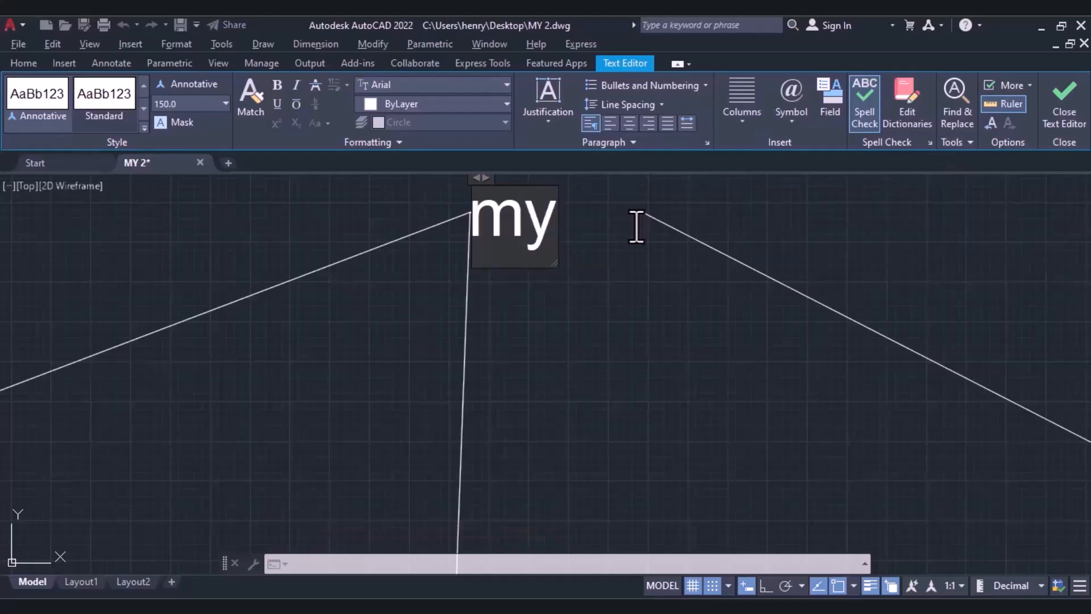
pyautogui.press('BackSpace')
pyautogui.press('BackSpace')
pyautogui.write('My trees')
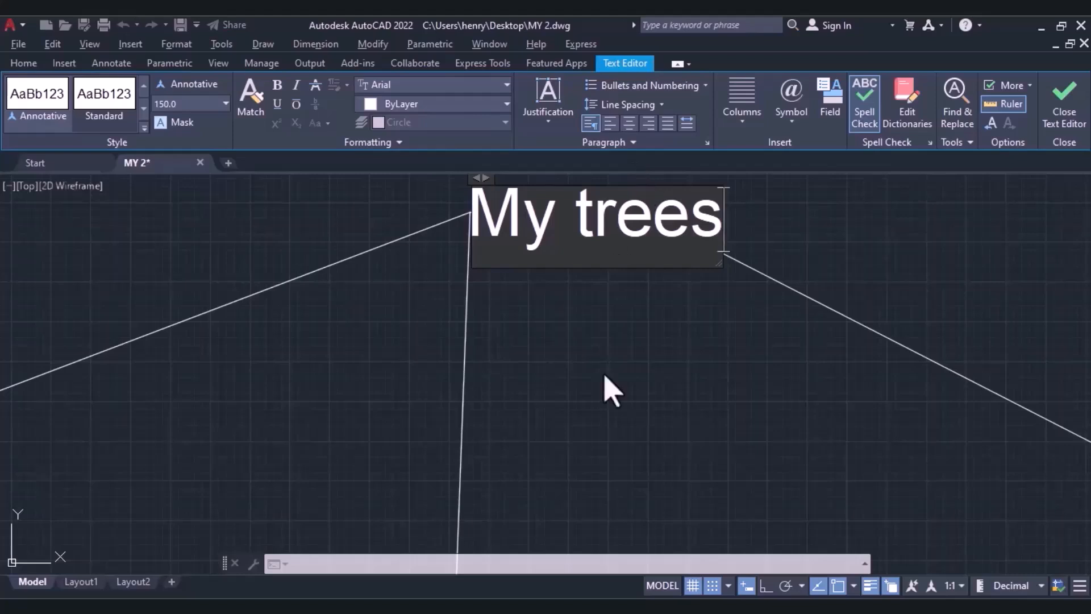
pyautogui.click(1078, 125)
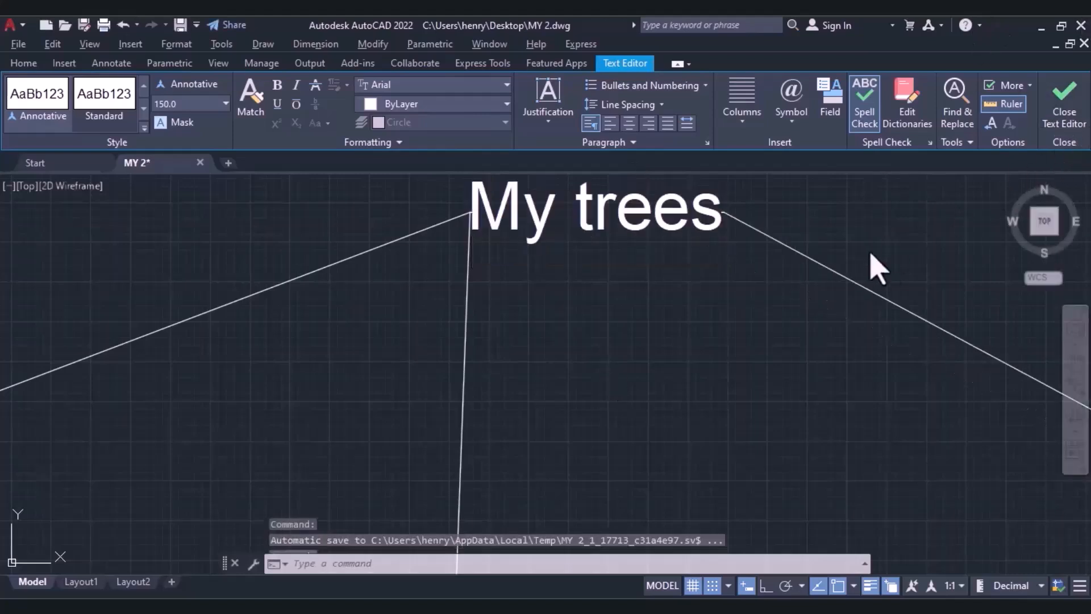
# Remove the leader line that points to the rightmost tree from the My trees multileader.
pyautogui.scroll(-5, 715, 311)
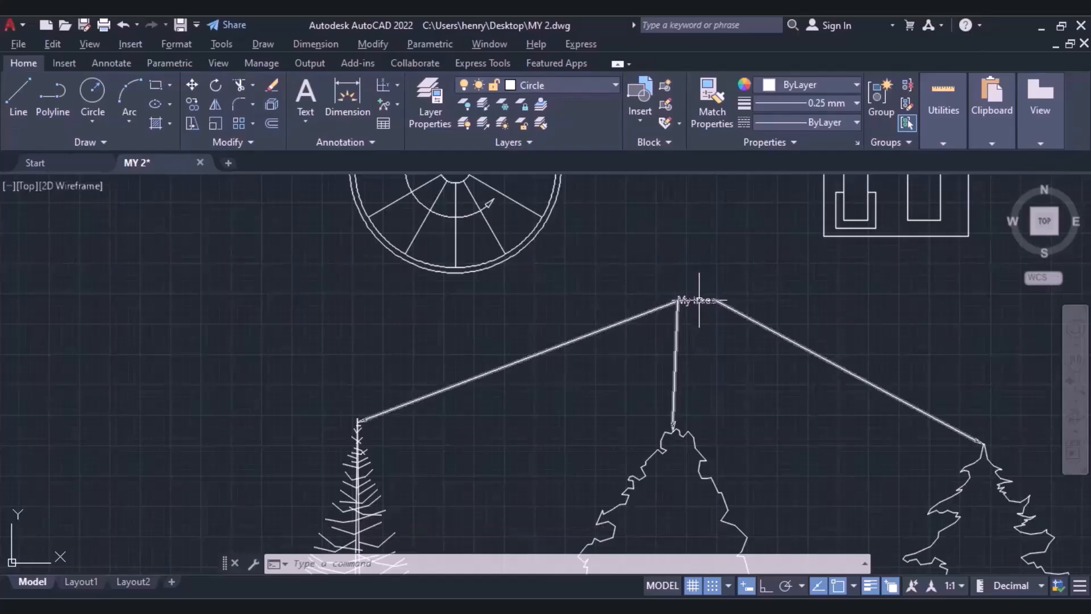
pyautogui.scroll(-4, 635, 304)
pyautogui.moveTo(738, 385)
pyautogui.mouseDown(button='middle')
pyautogui.moveTo(711, 324)
pyautogui.moveTo(505, 392)
pyautogui.mouseUp(button='middle')
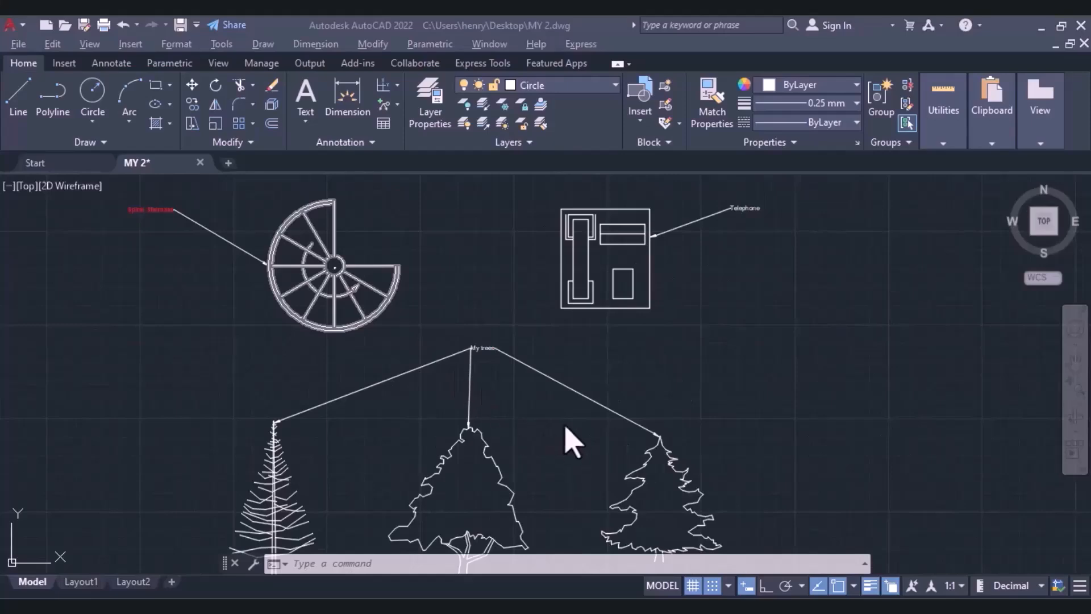
pyautogui.scroll(-2, 496, 421)
pyautogui.scroll(4, 498, 421)
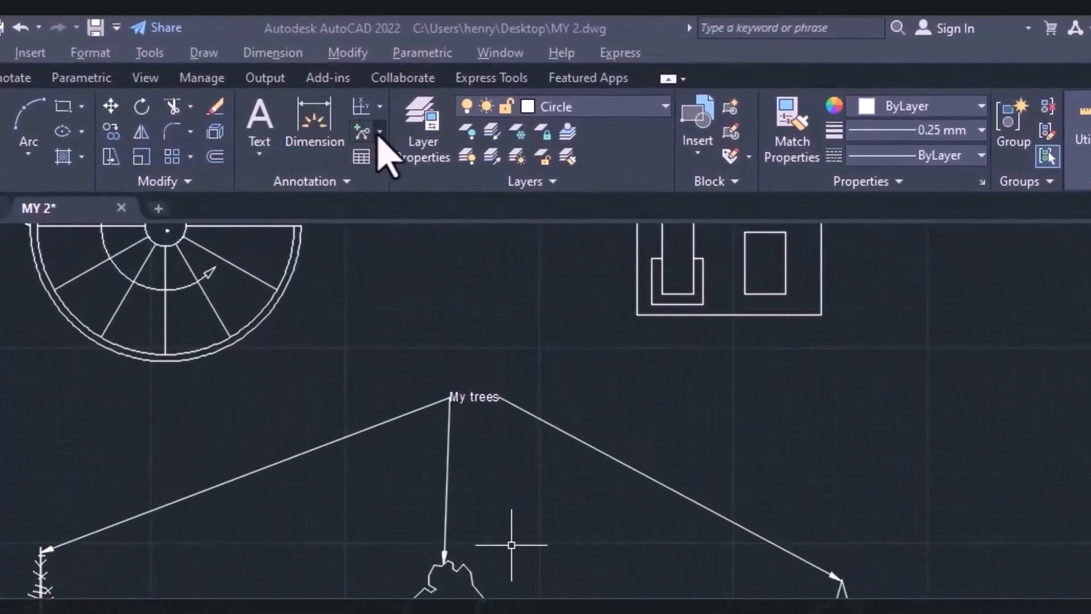
pyautogui.click(379, 134)
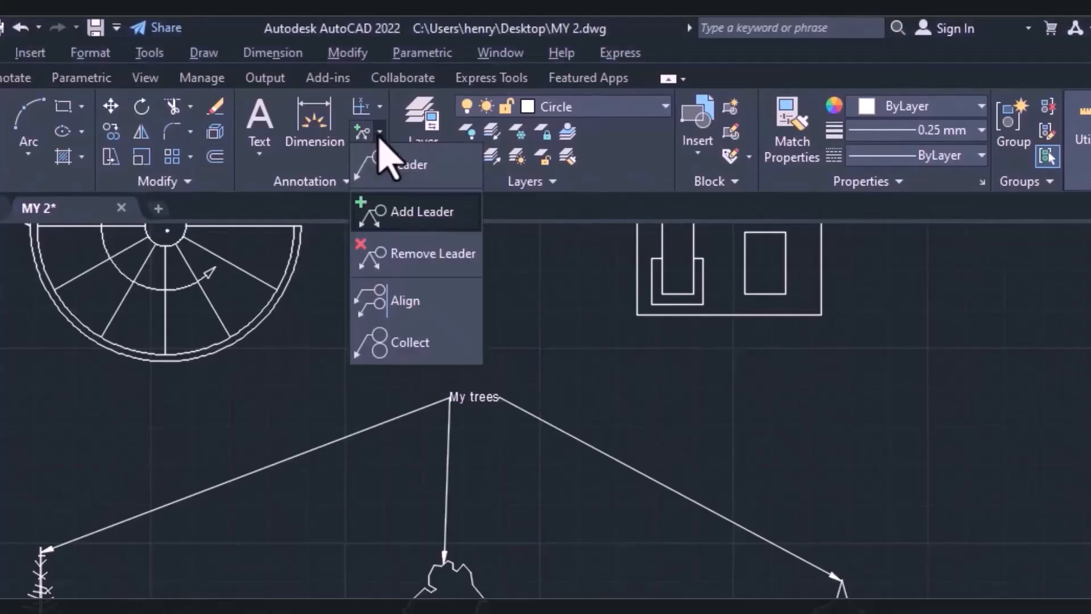
pyautogui.click(403, 262)
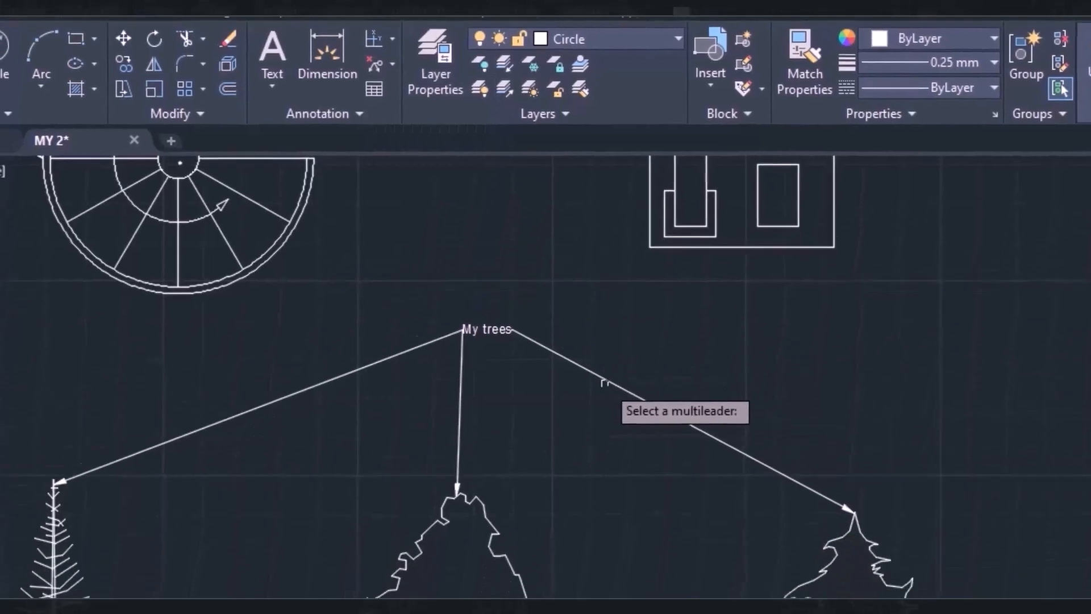
pyautogui.click(628, 266)
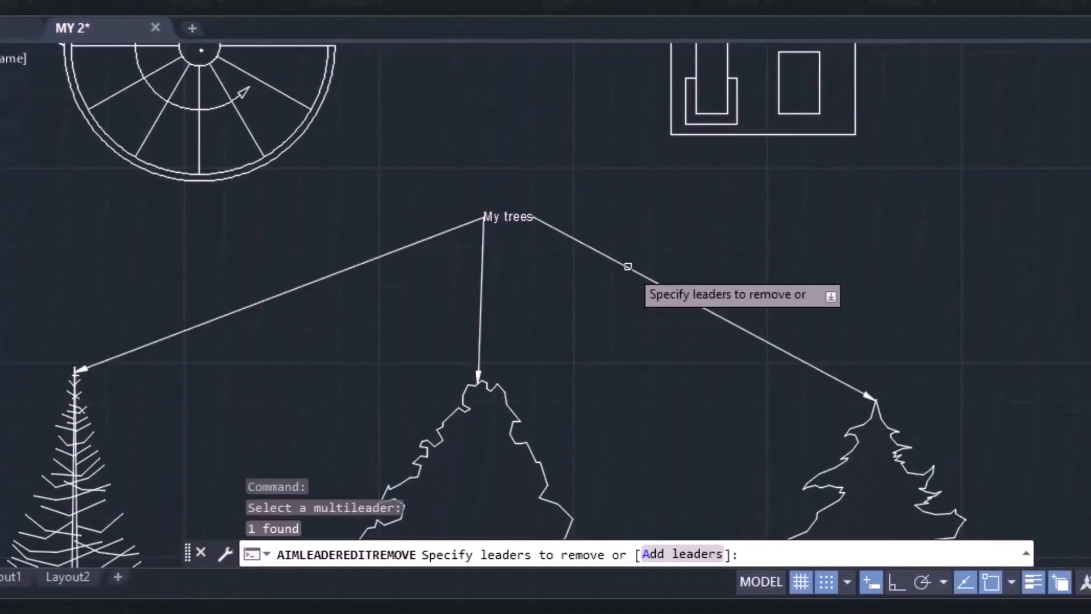
pyautogui.click(629, 265)
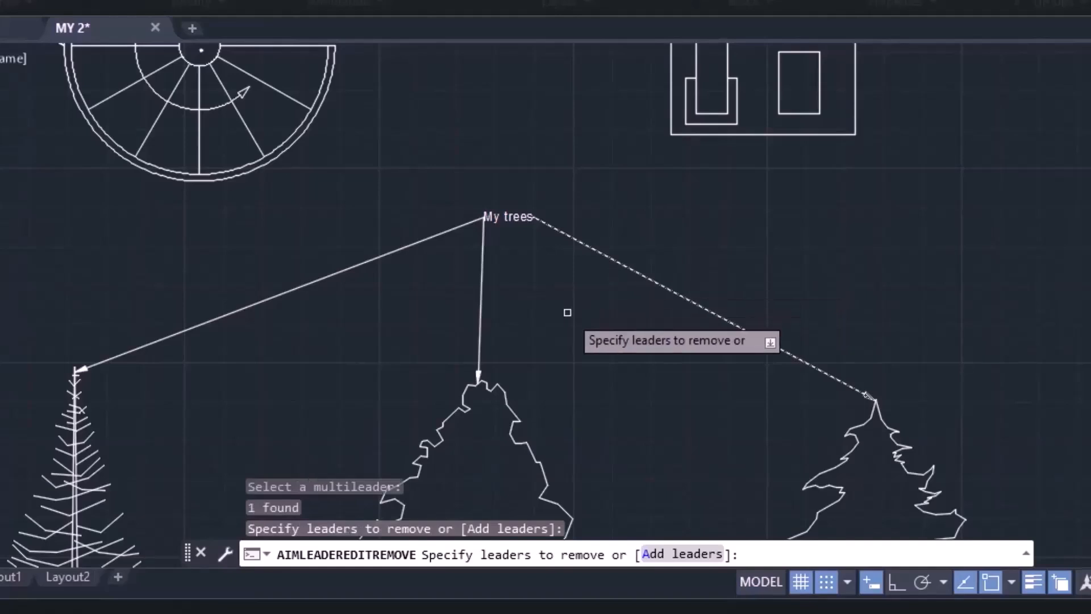
pyautogui.press('Return')
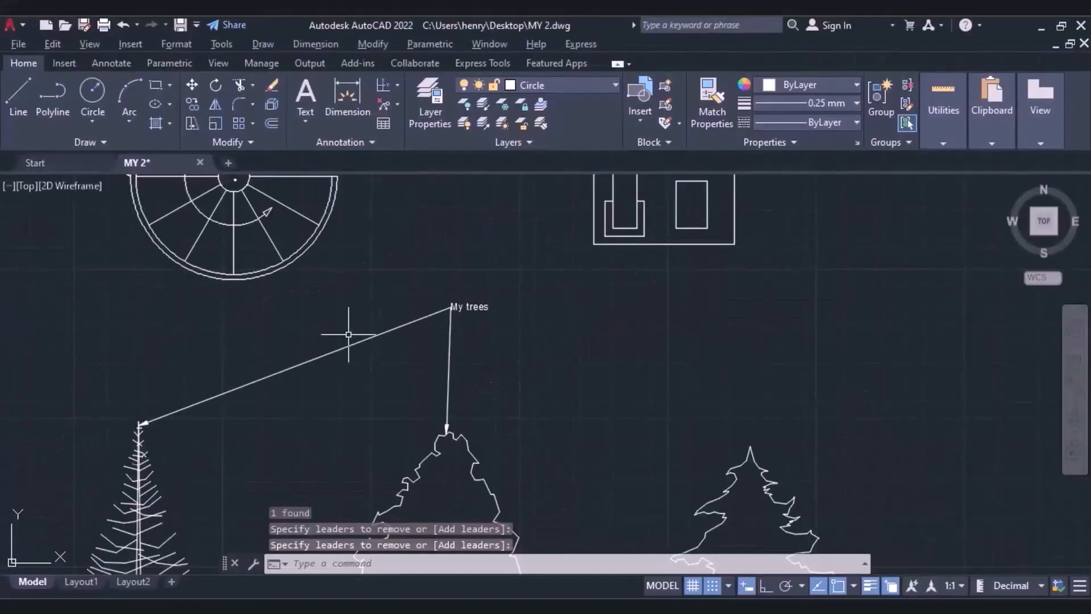
# Remove the leader line that points to the middle tree from the My trees multileader.
pyautogui.click(382, 106)
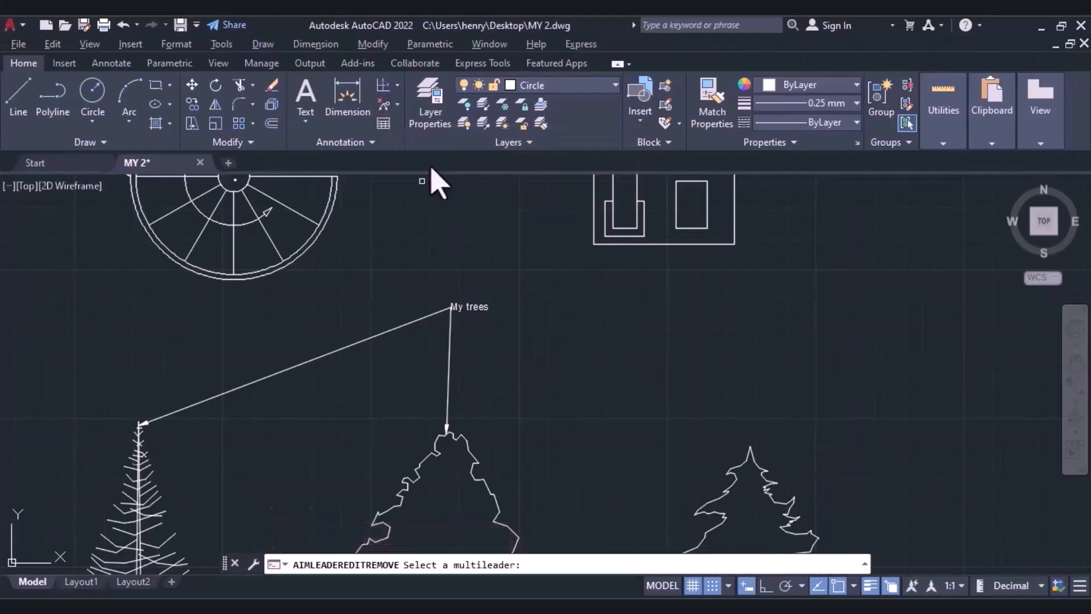
pyautogui.click(450, 396)
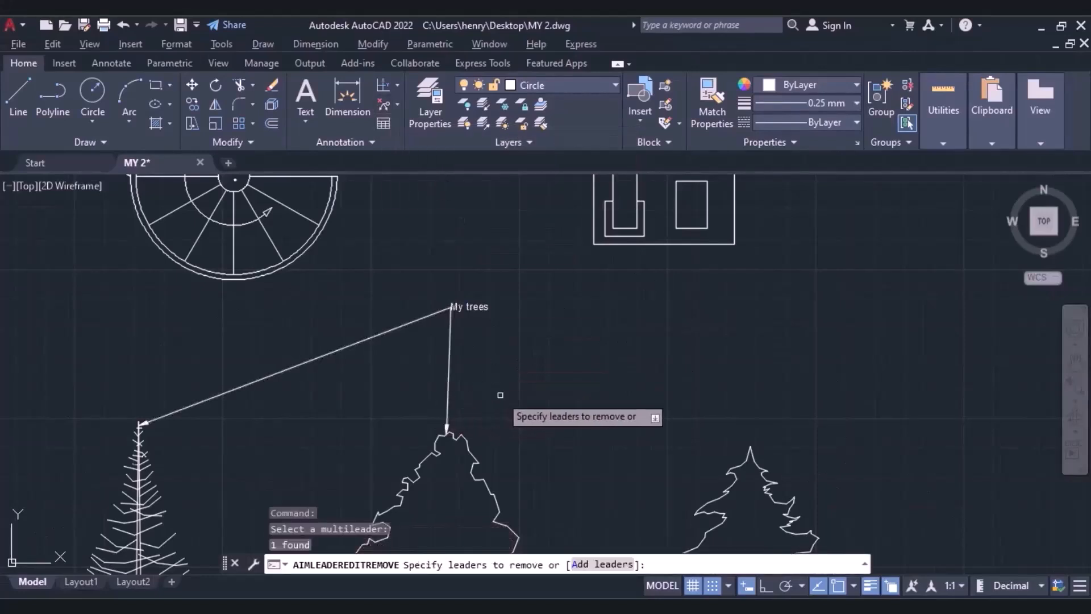
pyautogui.click(458, 362)
pyautogui.press('Return')
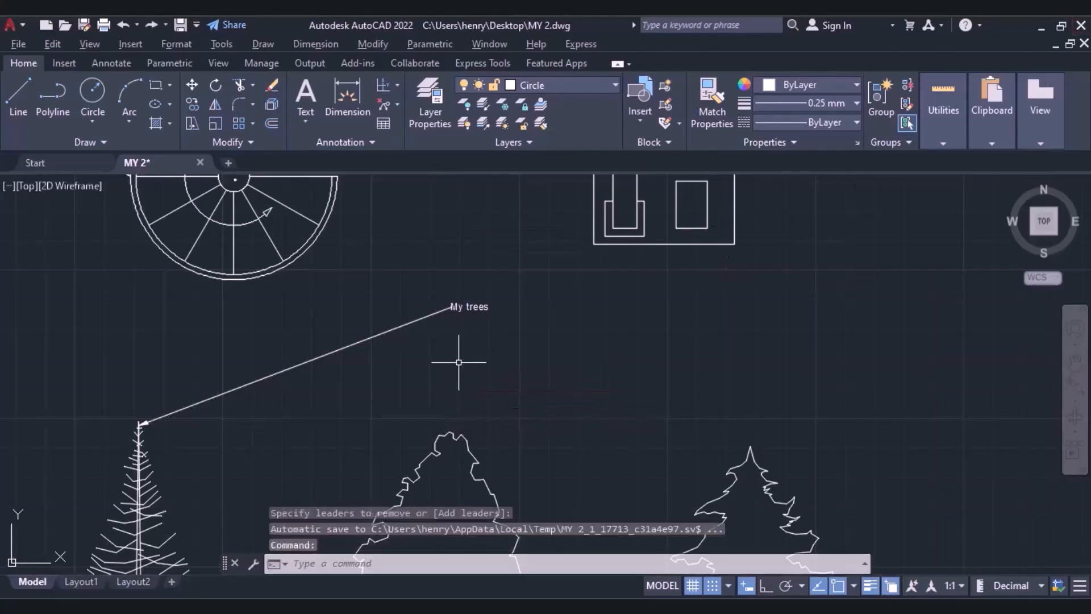
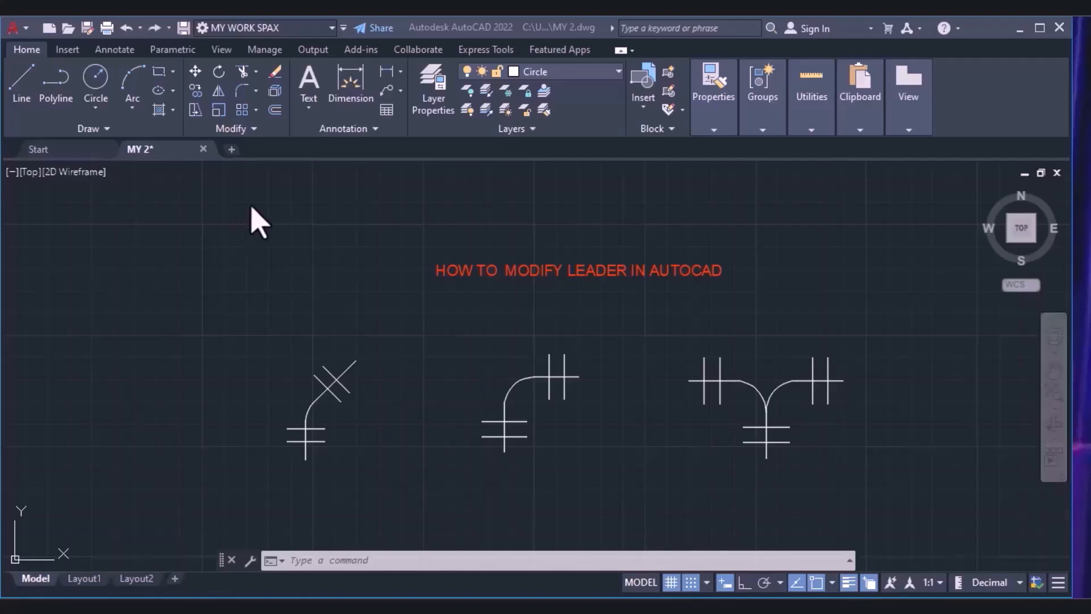
# Modify the Standard multileader style to allow a maximum of 3 leader points.
pyautogui.click(112, 55)
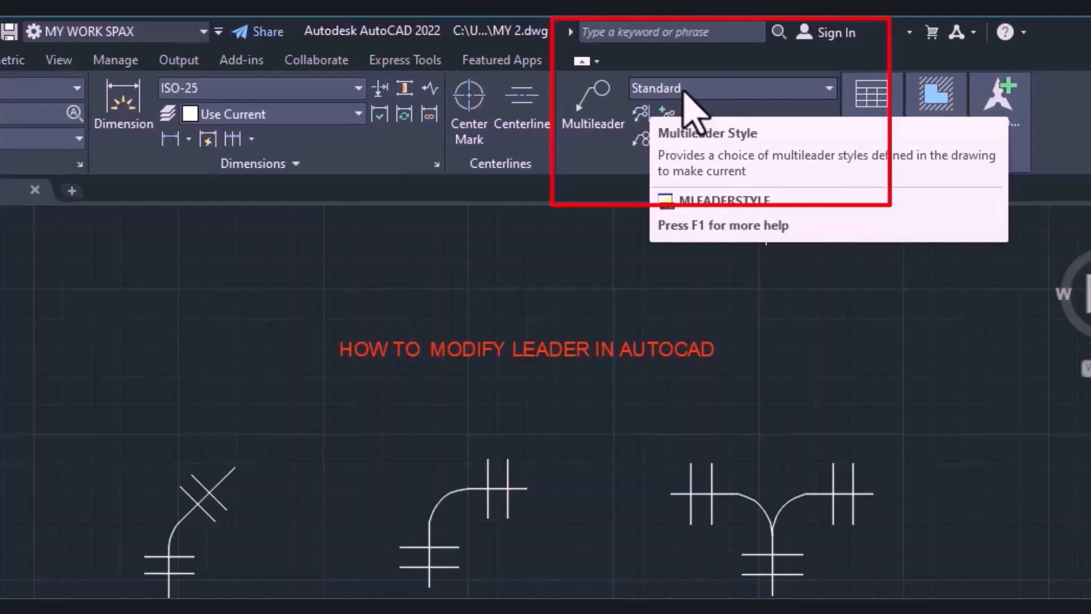
pyautogui.click(747, 91)
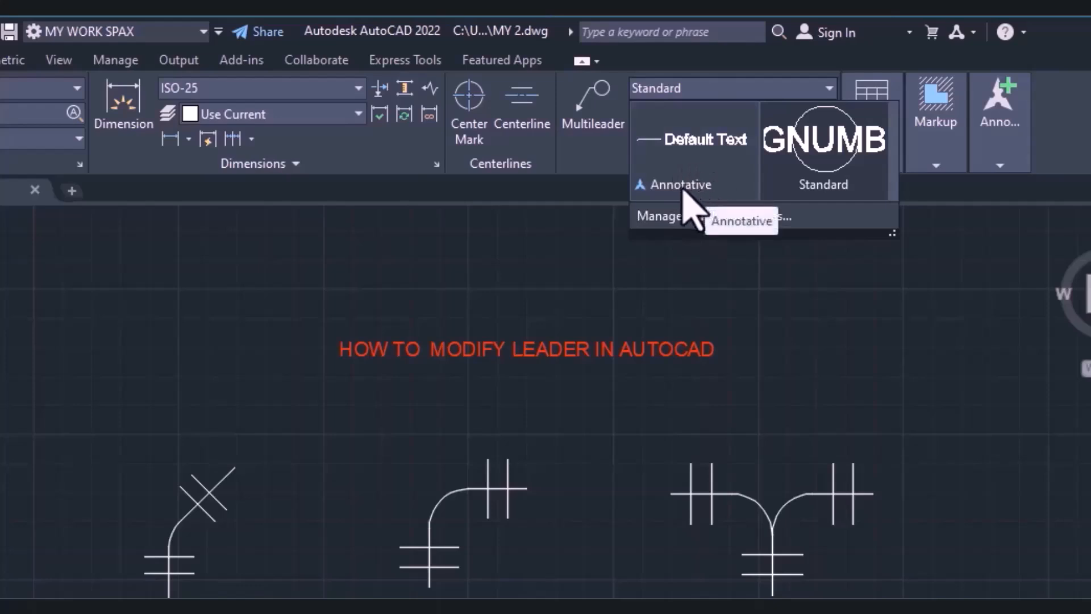
pyautogui.click(646, 221)
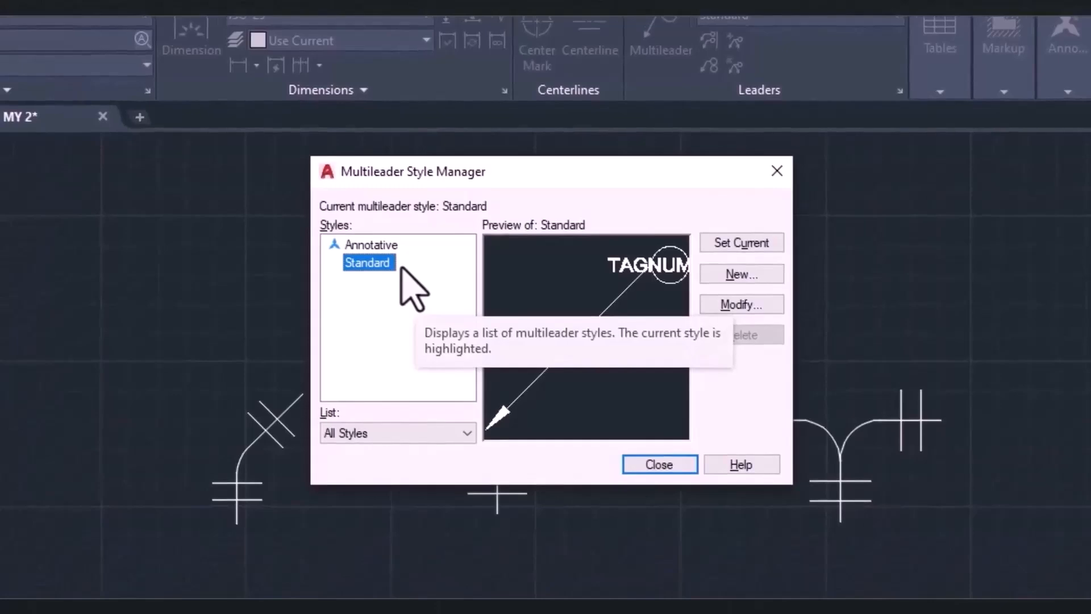
pyautogui.click(736, 305)
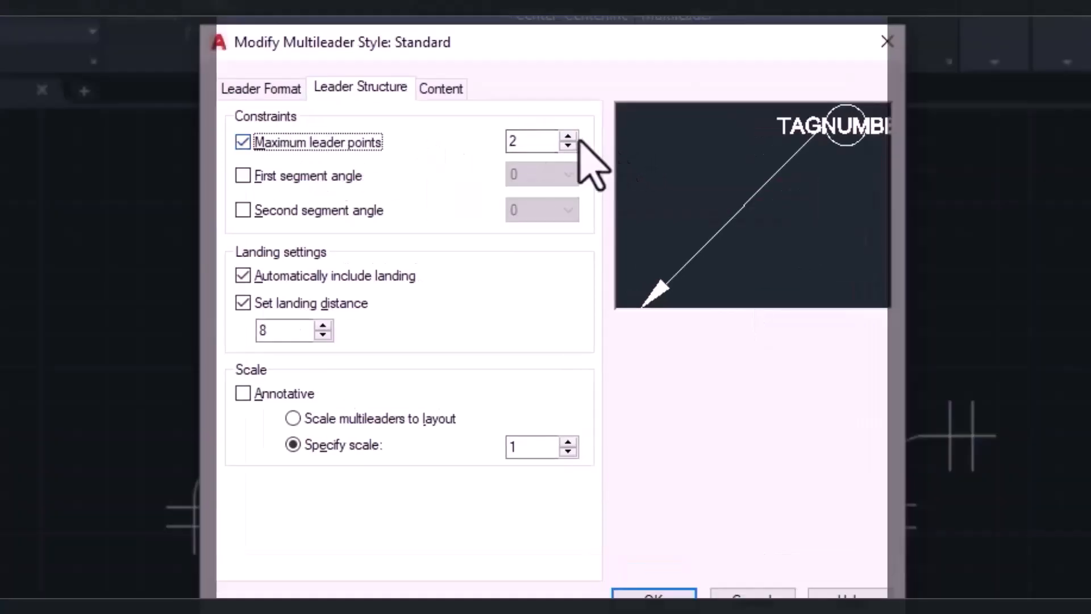
pyautogui.click(568, 137)
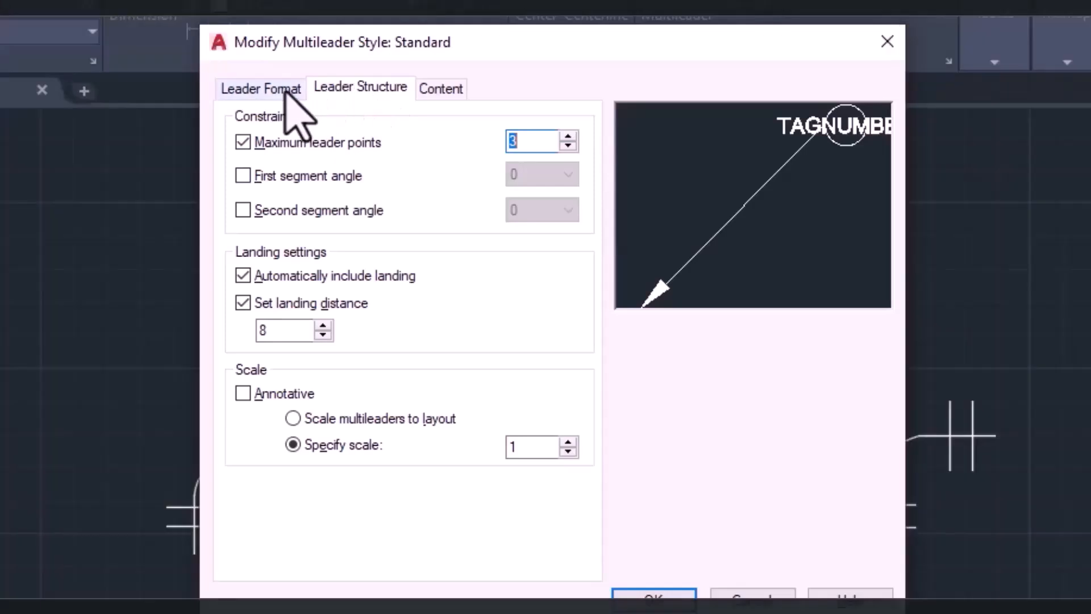
# Set the style's leader format to the Spline type in yellow.
pyautogui.click(288, 90)
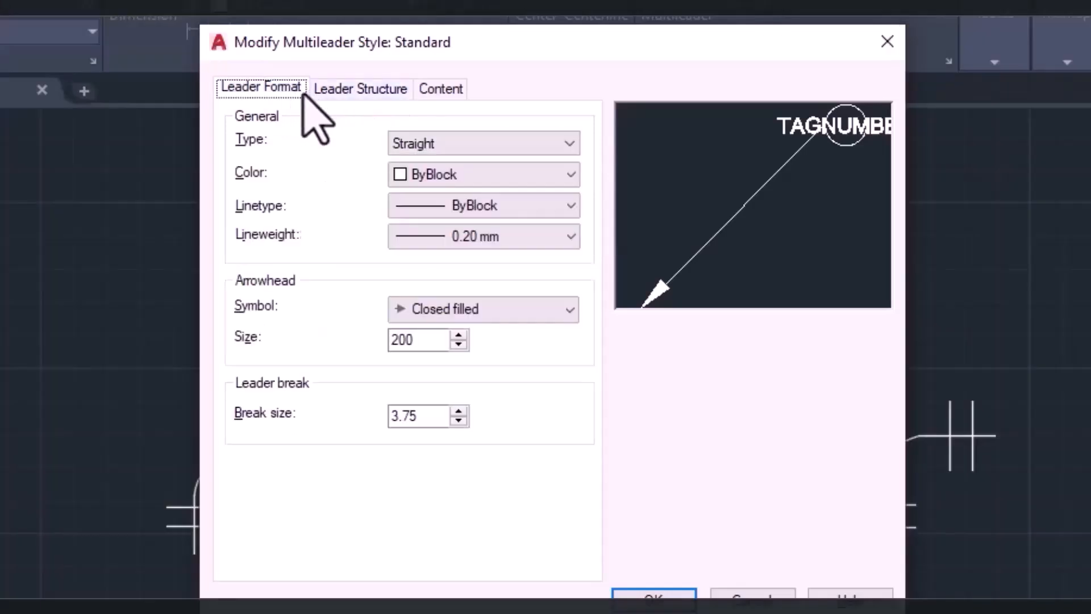
pyautogui.click(471, 143)
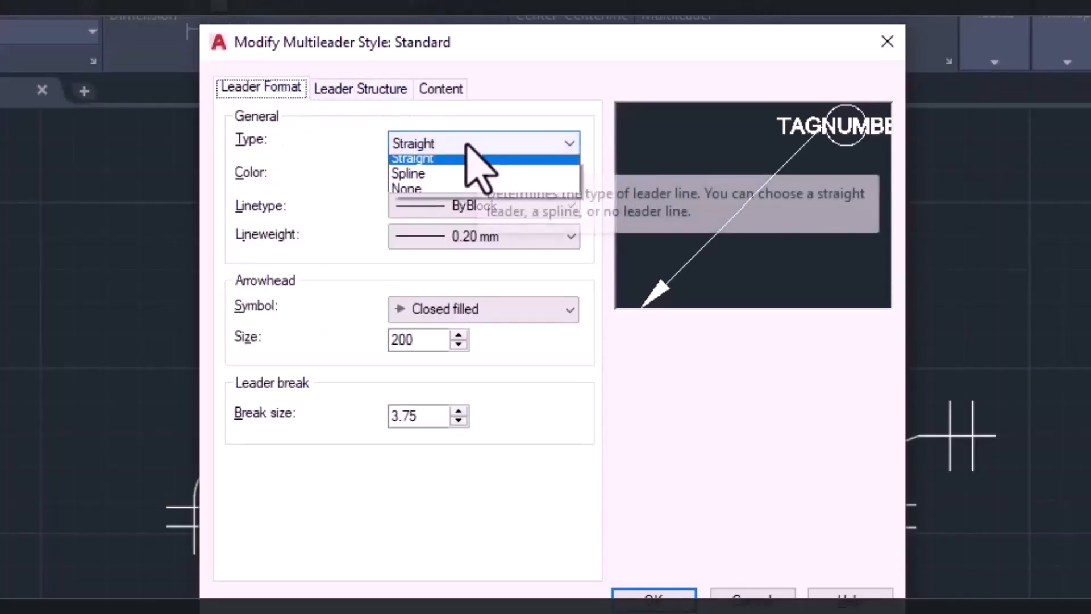
pyautogui.click(430, 180)
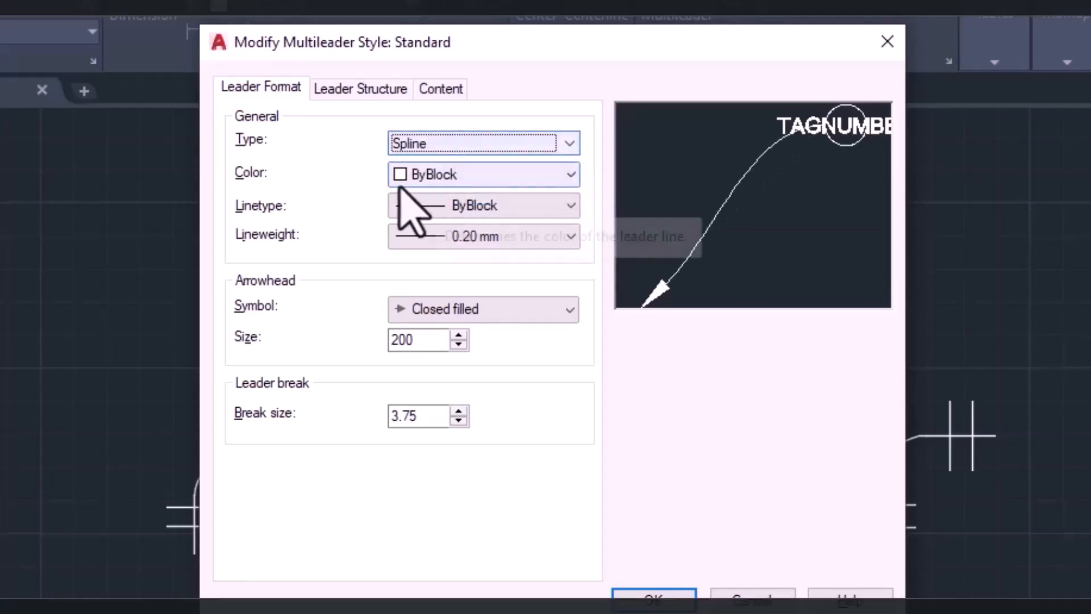
pyautogui.click(430, 179)
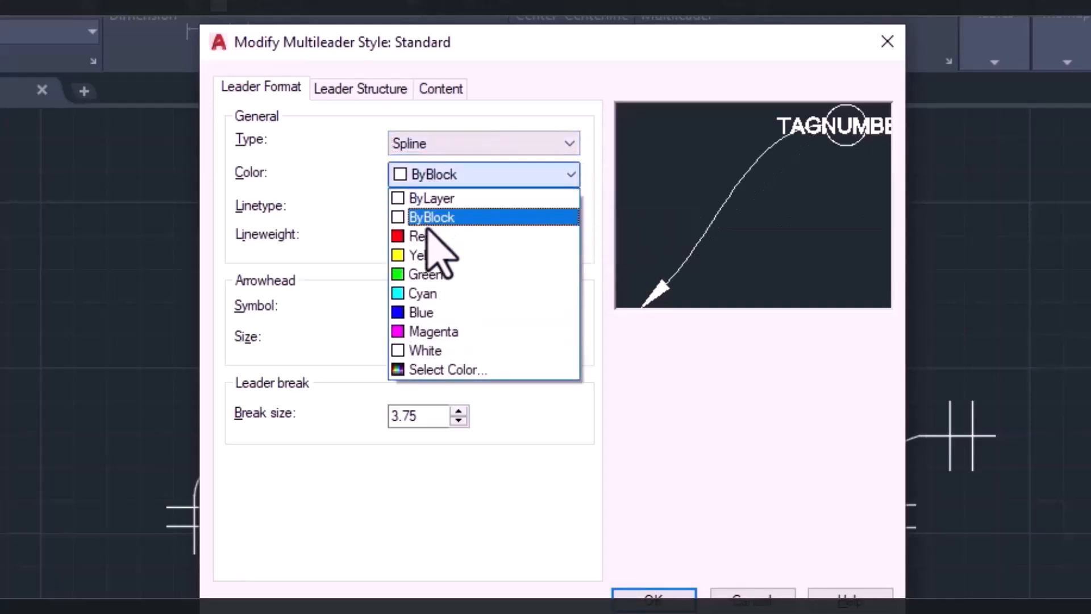
pyautogui.click(428, 256)
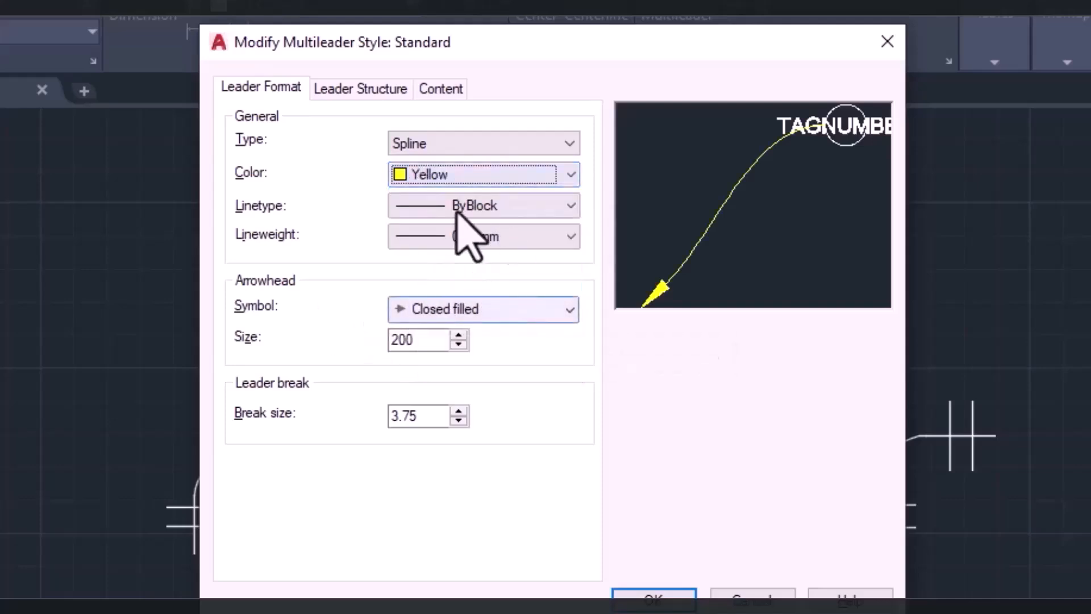
# Set the Standard style's content to Mtext with magenta framed text, and save the style.
pyautogui.click(437, 91)
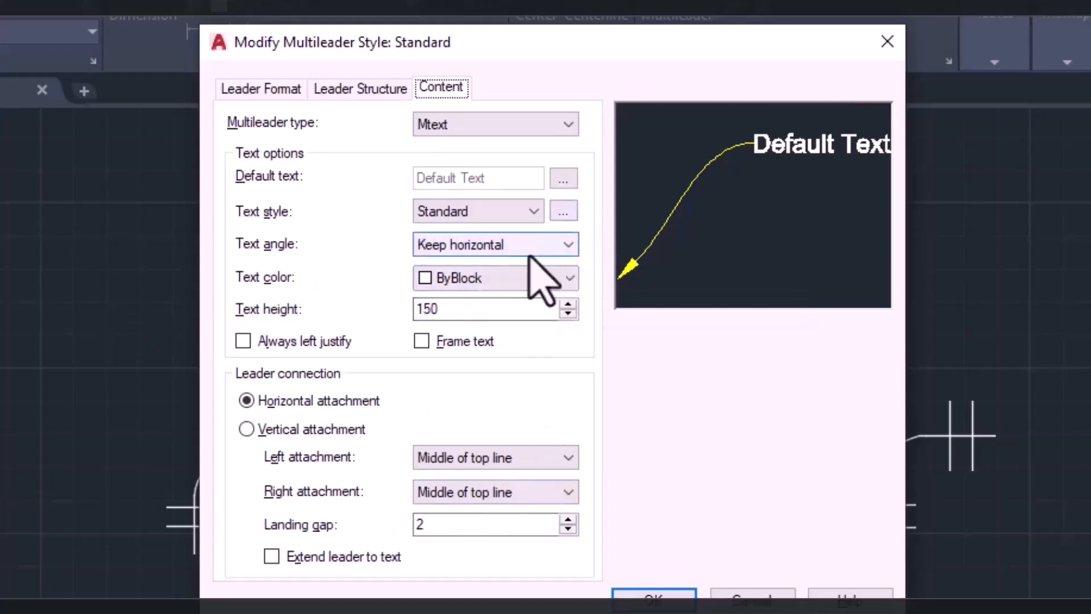
pyautogui.click(450, 278)
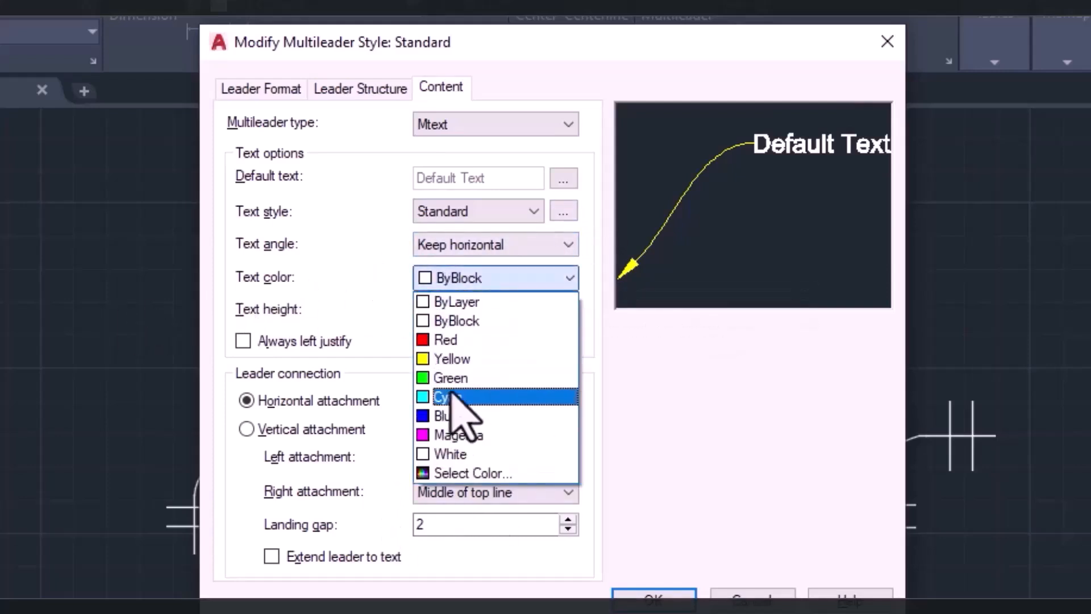
pyautogui.click(459, 435)
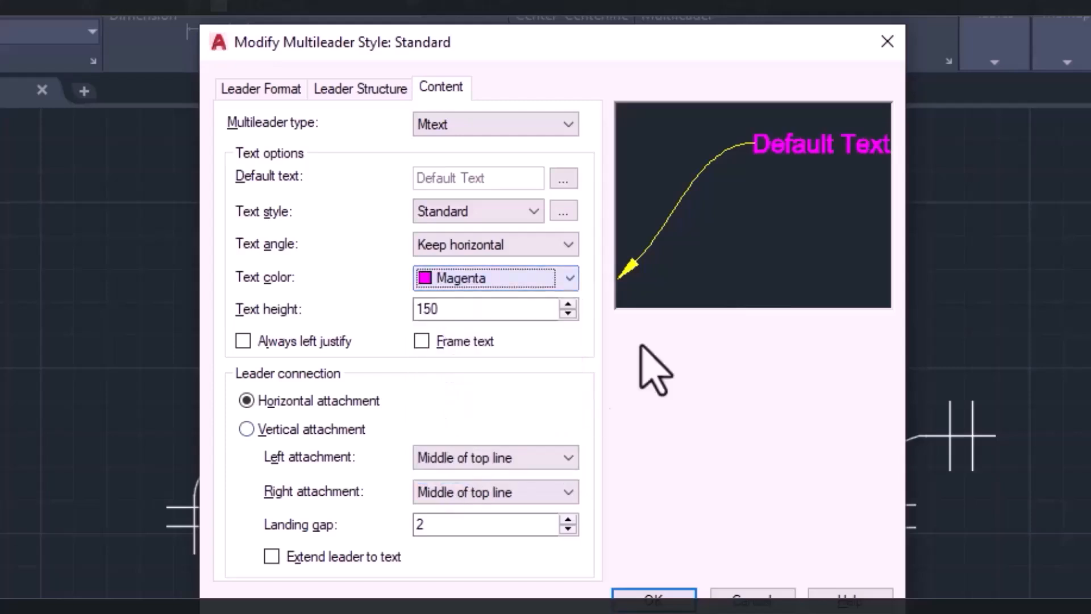
pyautogui.click(457, 279)
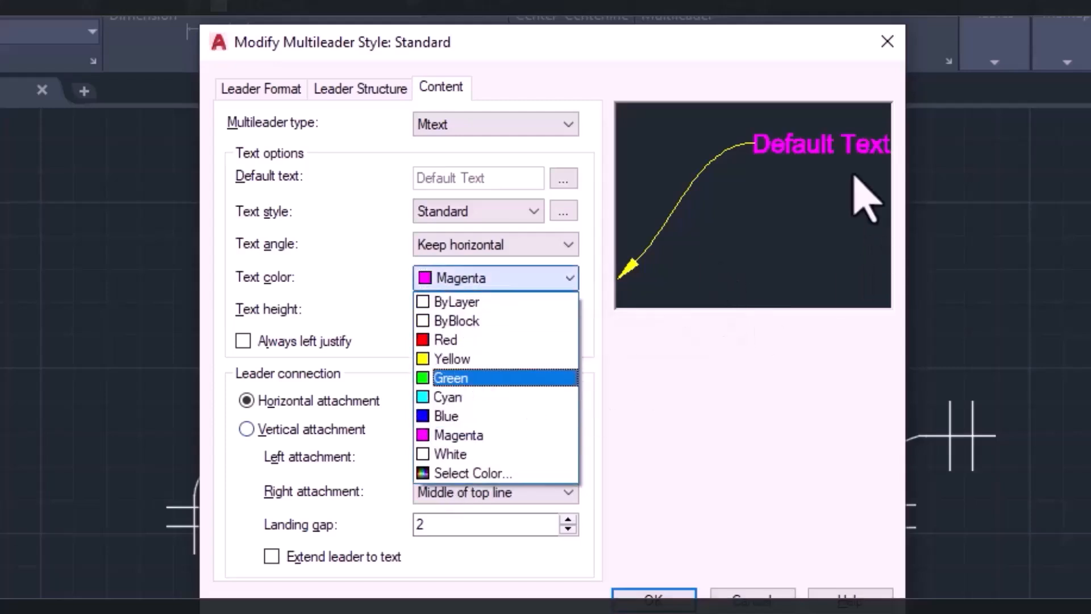
pyautogui.click(797, 152)
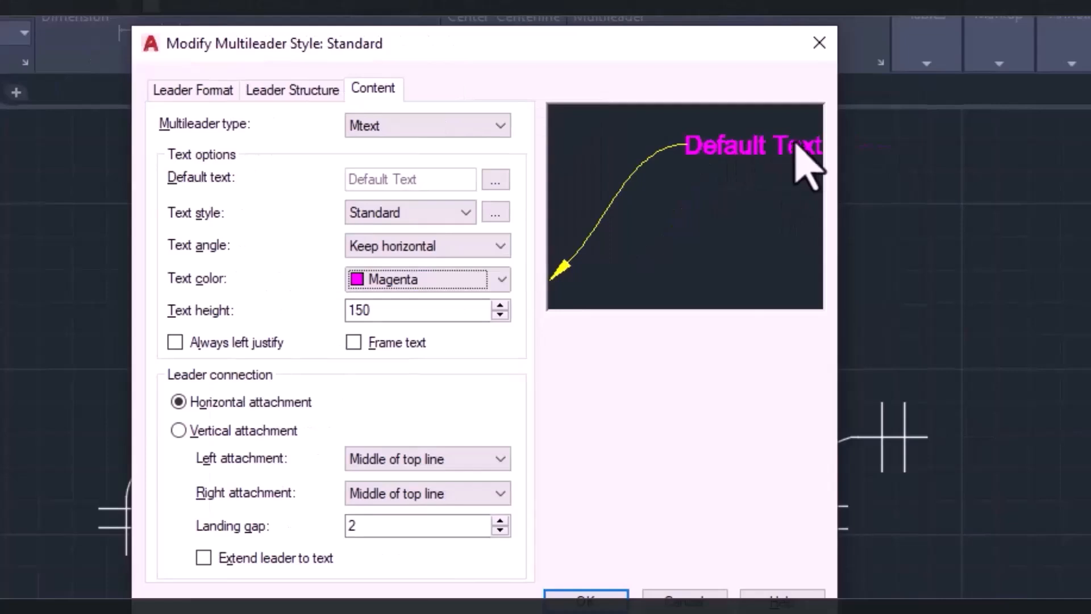
pyautogui.click(356, 345)
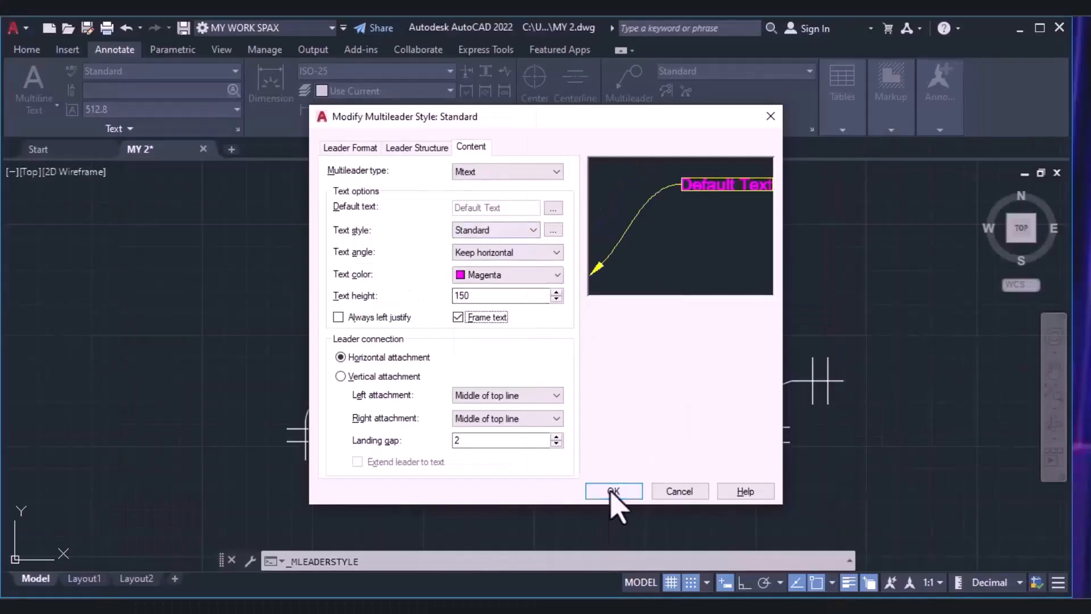
pyautogui.click(614, 492)
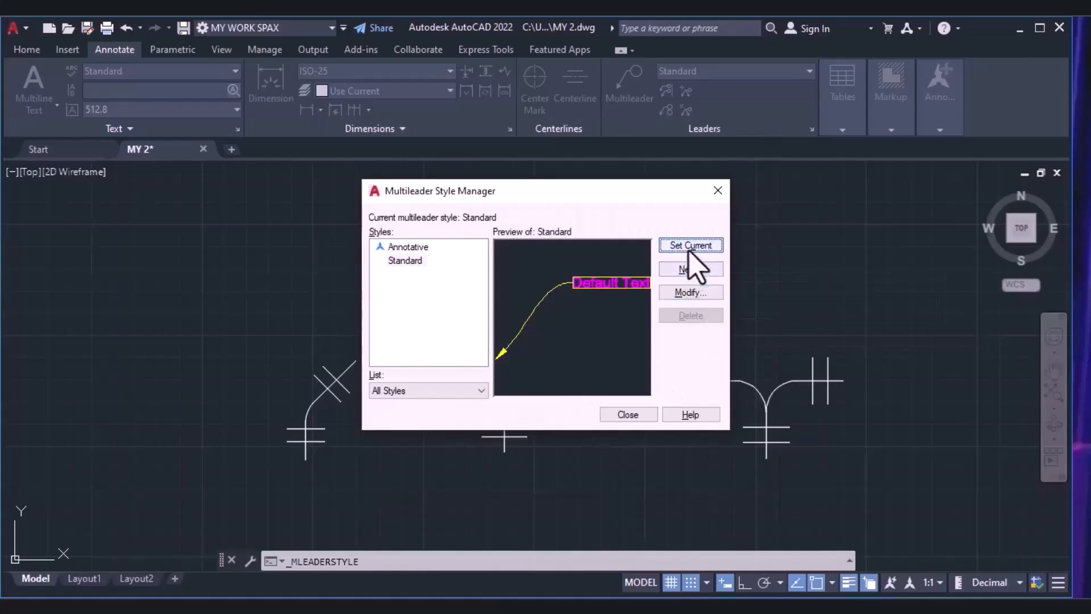
pyautogui.click(628, 415)
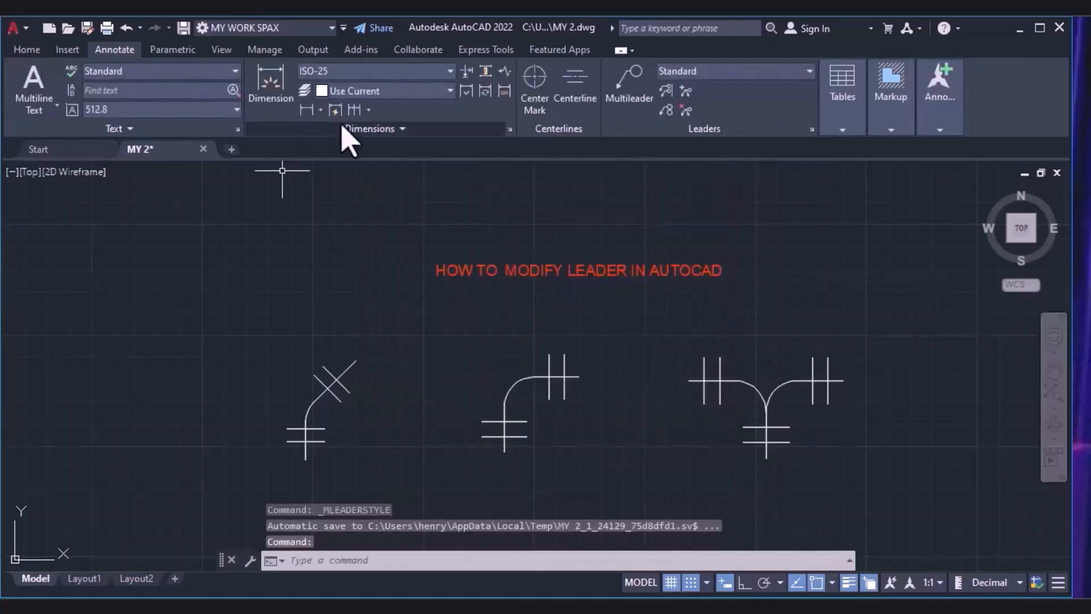
# Add a spline multileader labelled "OBJECT 1" from the first object's bend to a landing at its upper left.
pyautogui.click(632, 88)
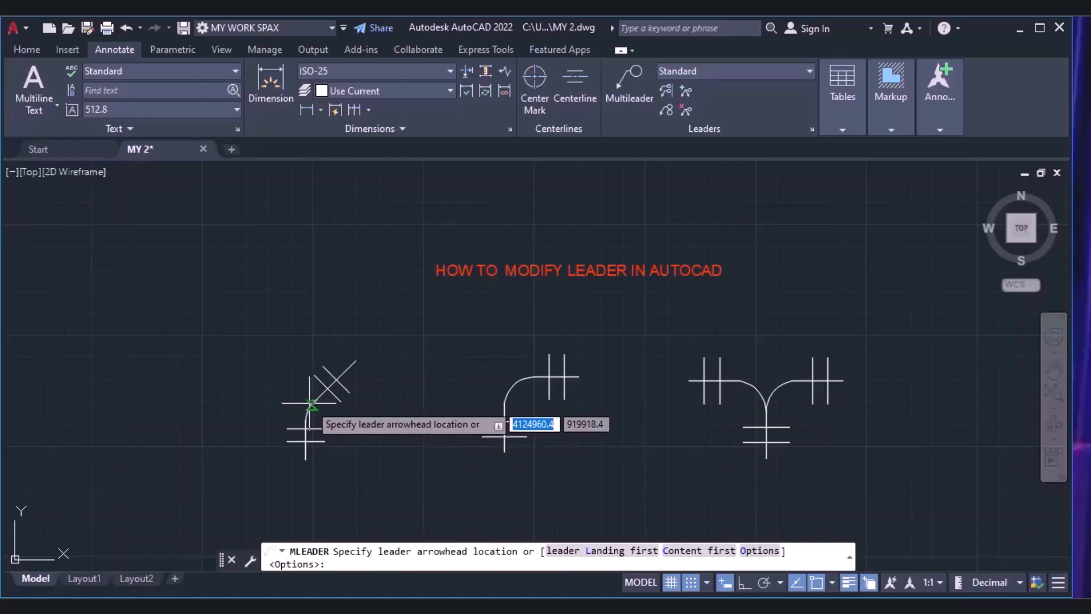
pyautogui.click(309, 403)
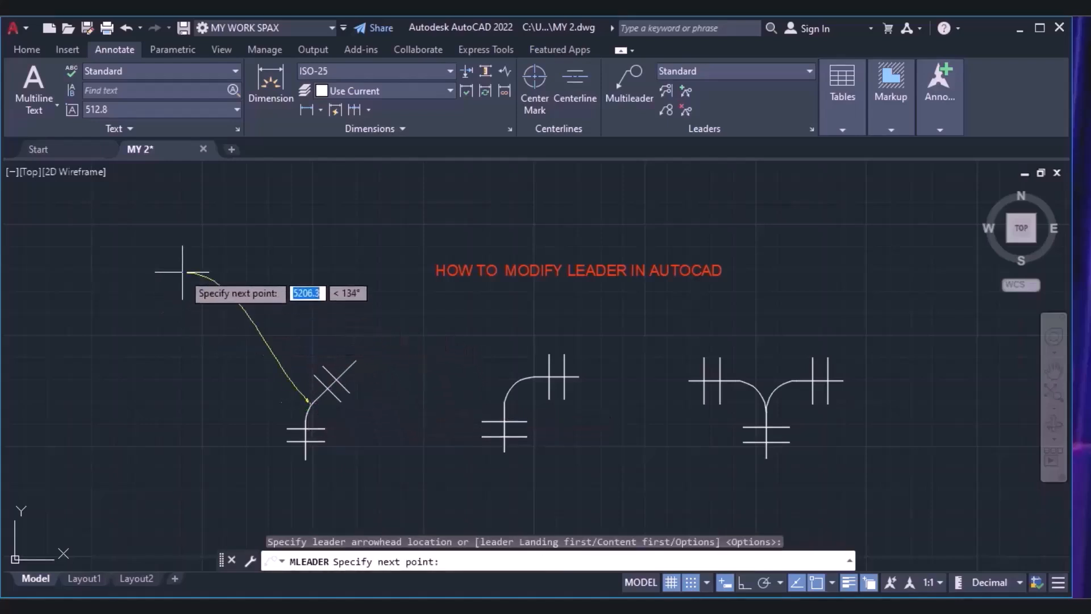
pyautogui.click(194, 314)
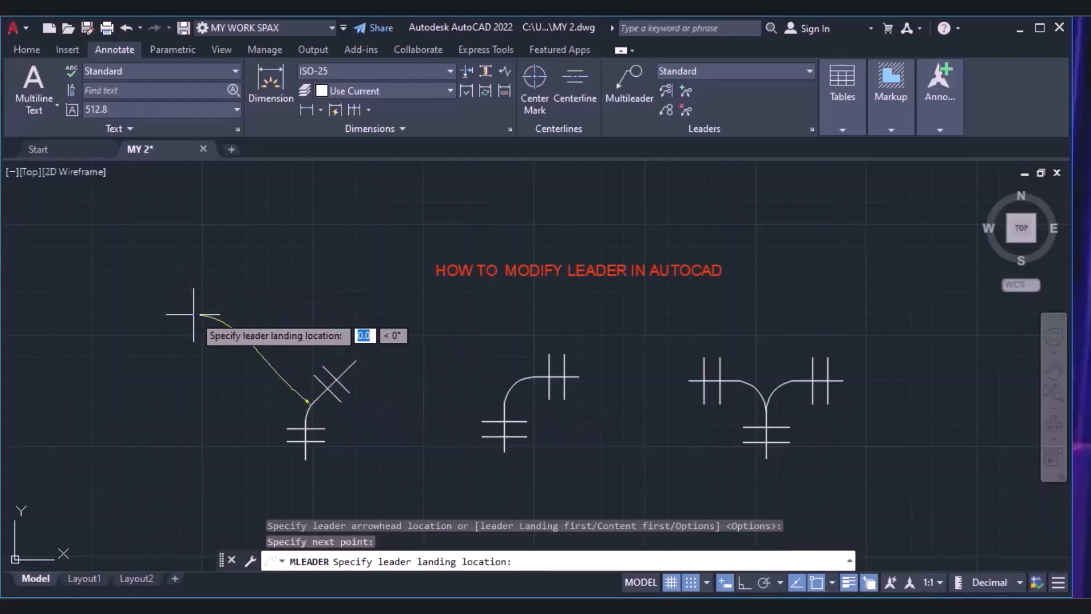
pyautogui.click(163, 329)
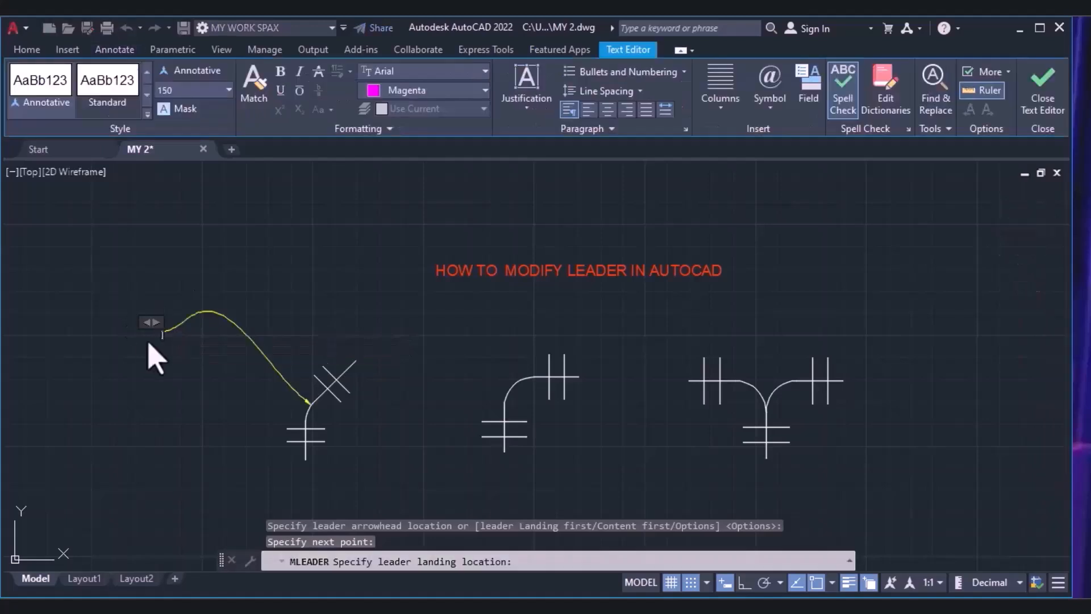
pyautogui.scroll(4, 160, 342)
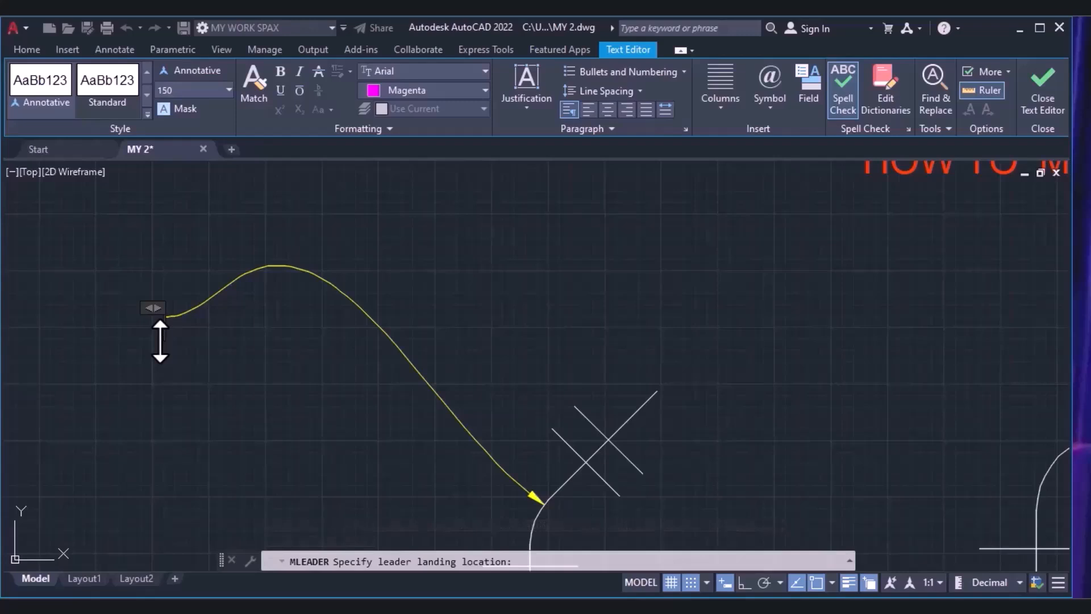
pyautogui.write('OBJECT 1')
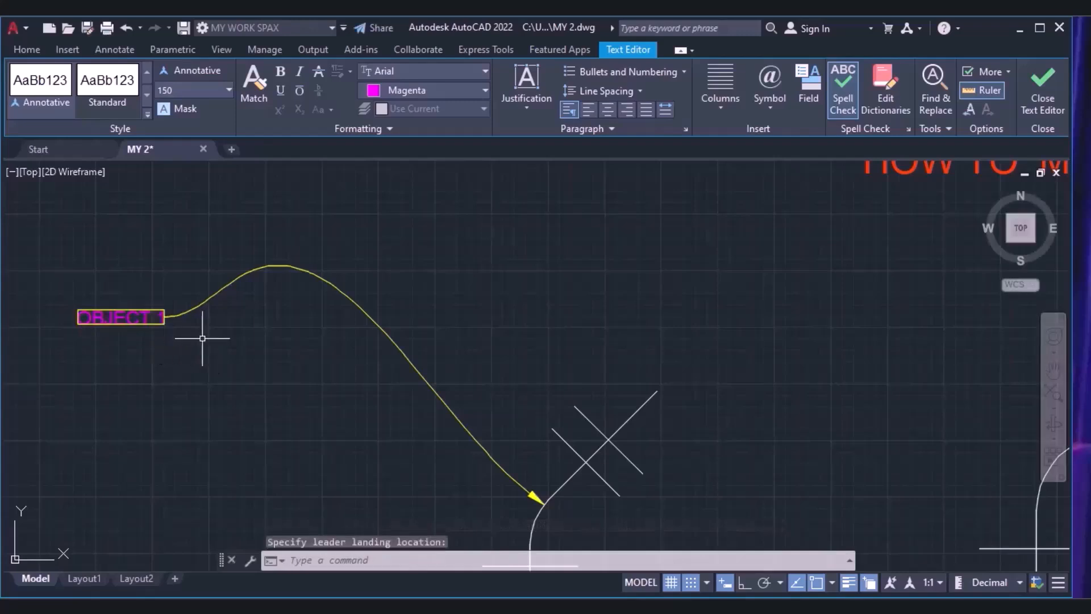
pyautogui.click(202, 338)
pyautogui.scroll(-2, 250, 346)
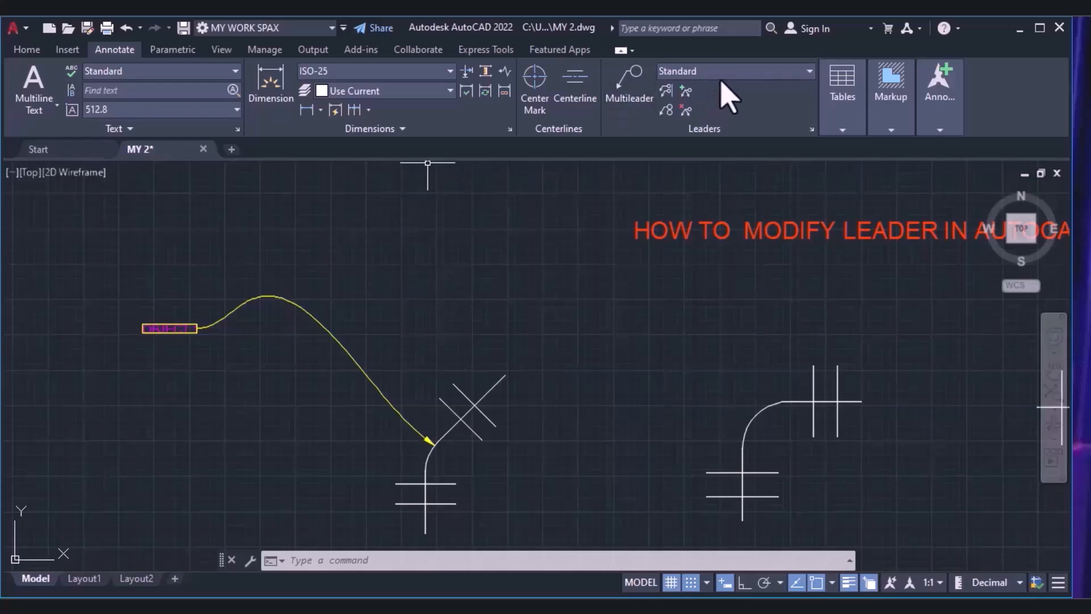
# Modify the Standard multileader style so that its multileader type is Block.
pyautogui.click(719, 72)
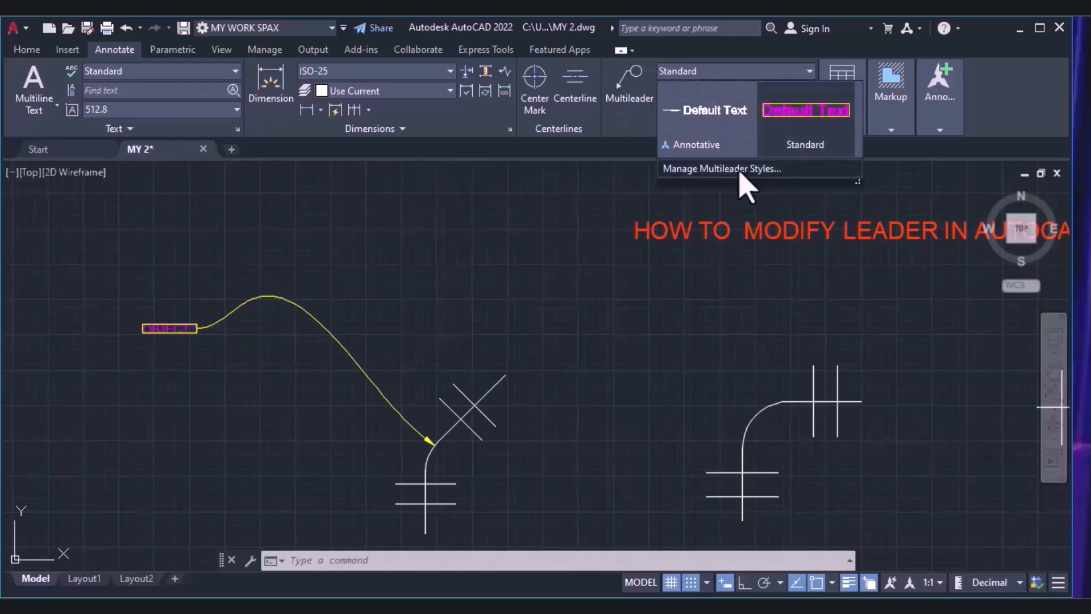
pyautogui.click(741, 170)
pyautogui.click(688, 293)
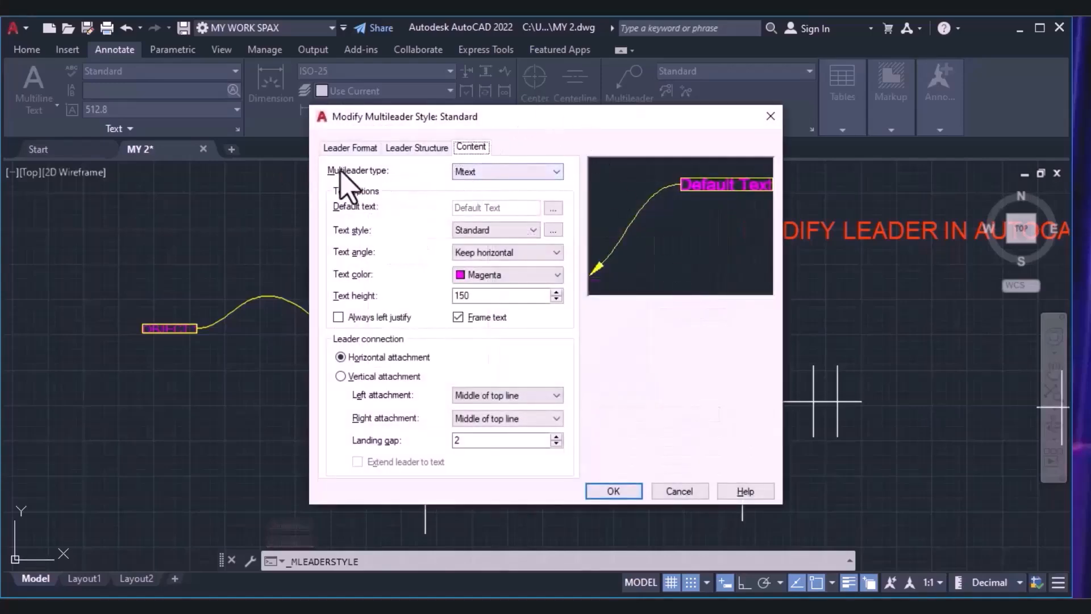
pyautogui.click(453, 171)
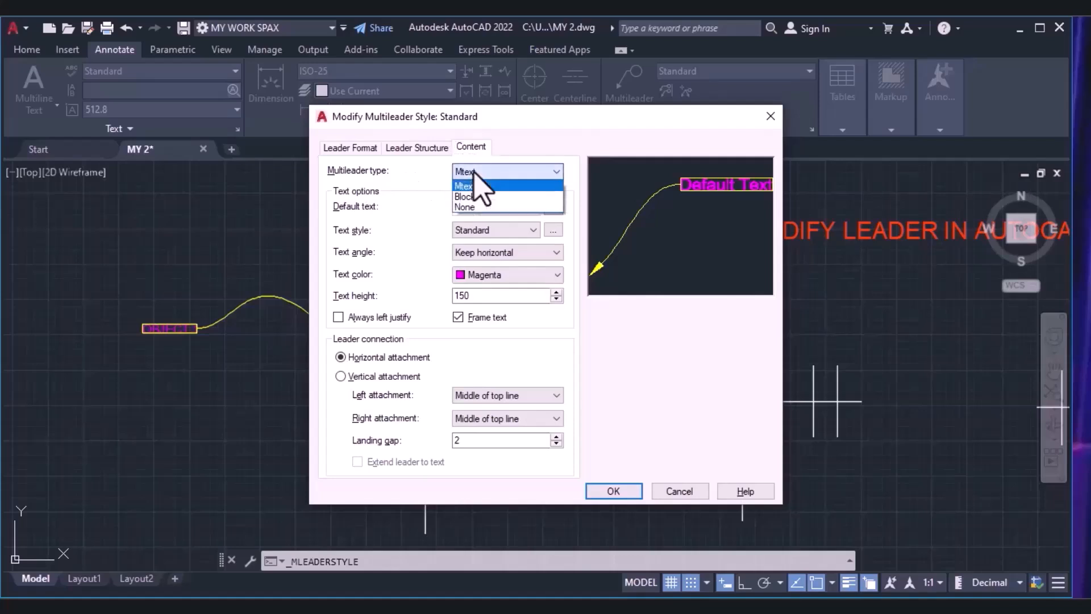
pyautogui.click(473, 197)
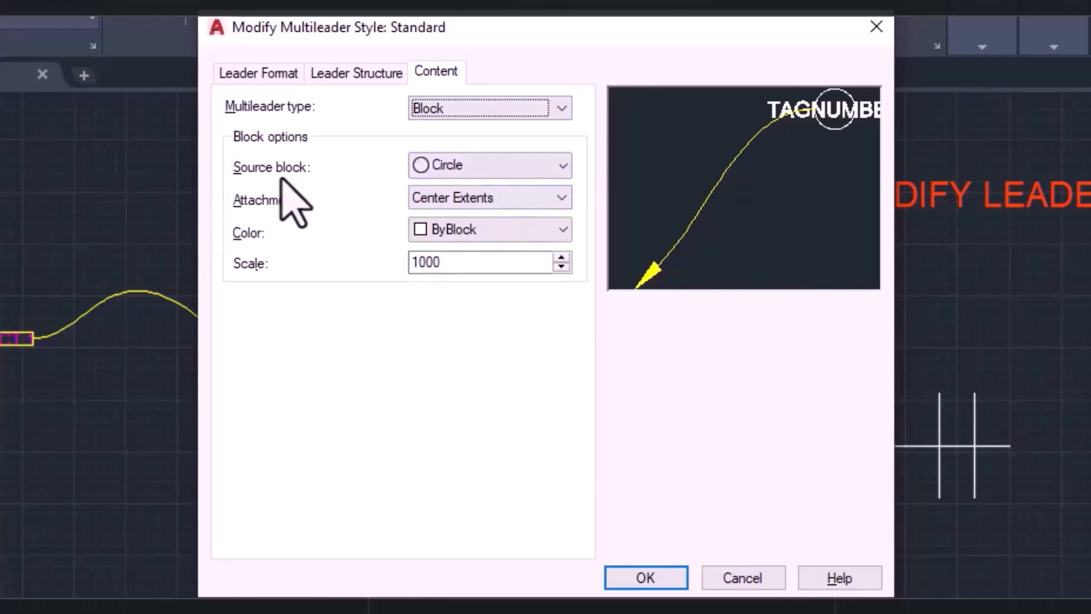
# Configure the style's block as Circle with Center Extents attachment, ByLayer color and scale 1000, and save the style.
pyautogui.click(519, 171)
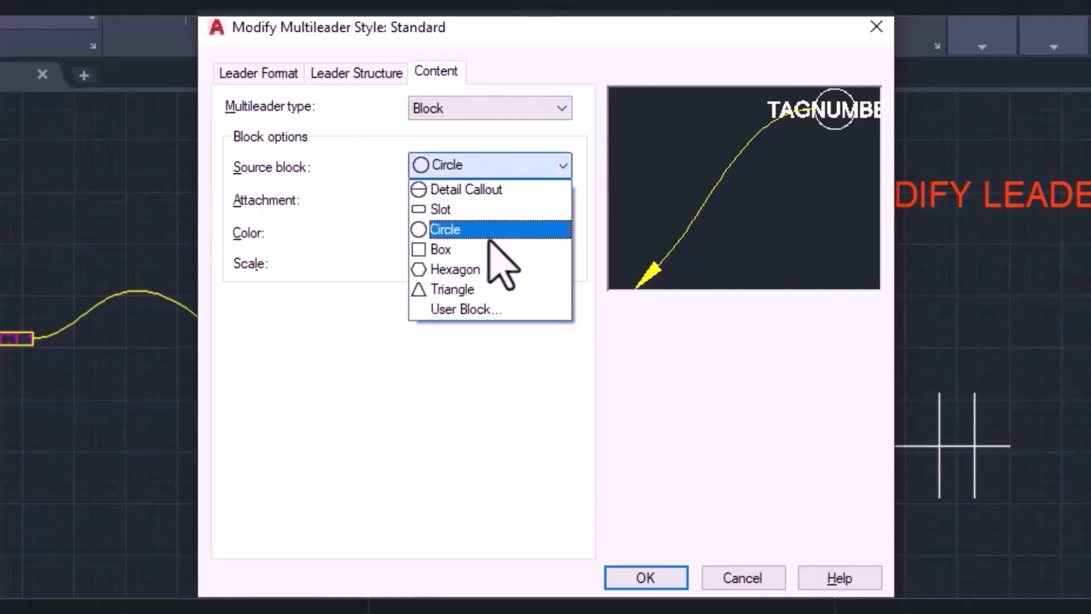
pyautogui.click(425, 231)
pyautogui.click(466, 199)
pyautogui.click(477, 215)
pyautogui.click(476, 200)
pyautogui.click(479, 197)
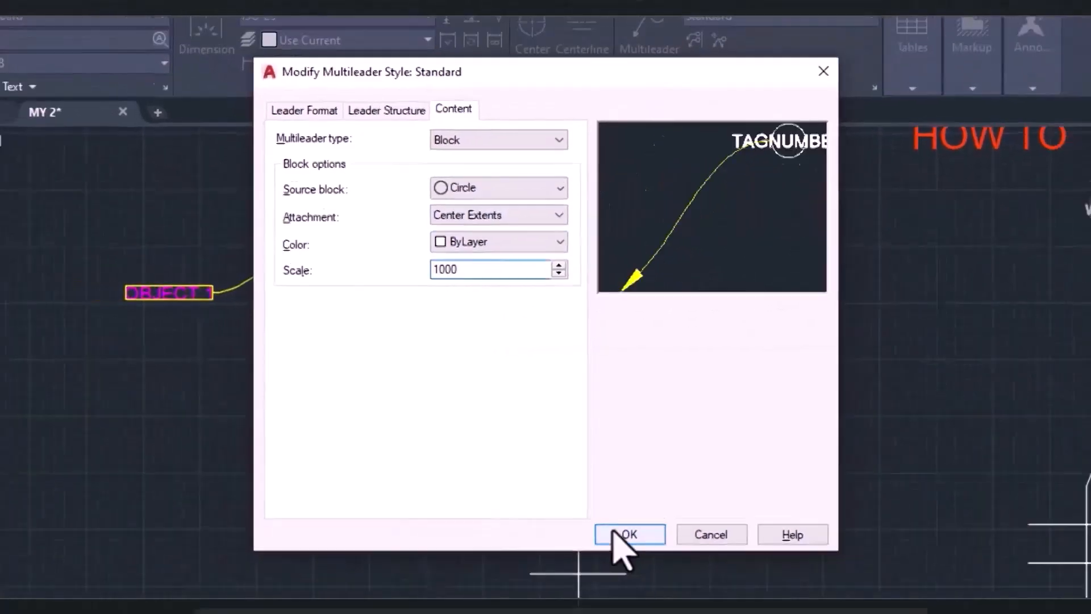
pyautogui.click(615, 533)
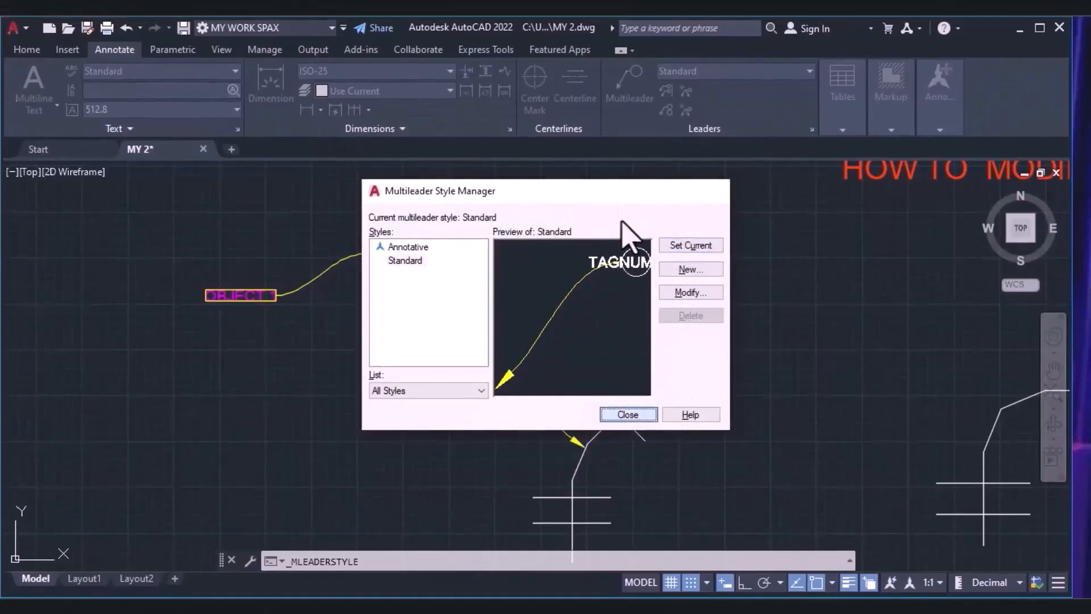
pyautogui.press('Escape')
# Add a spline multileader with circle tag "1" from the upper end of the first object to a landing at its upper right.
pyautogui.click(620, 103)
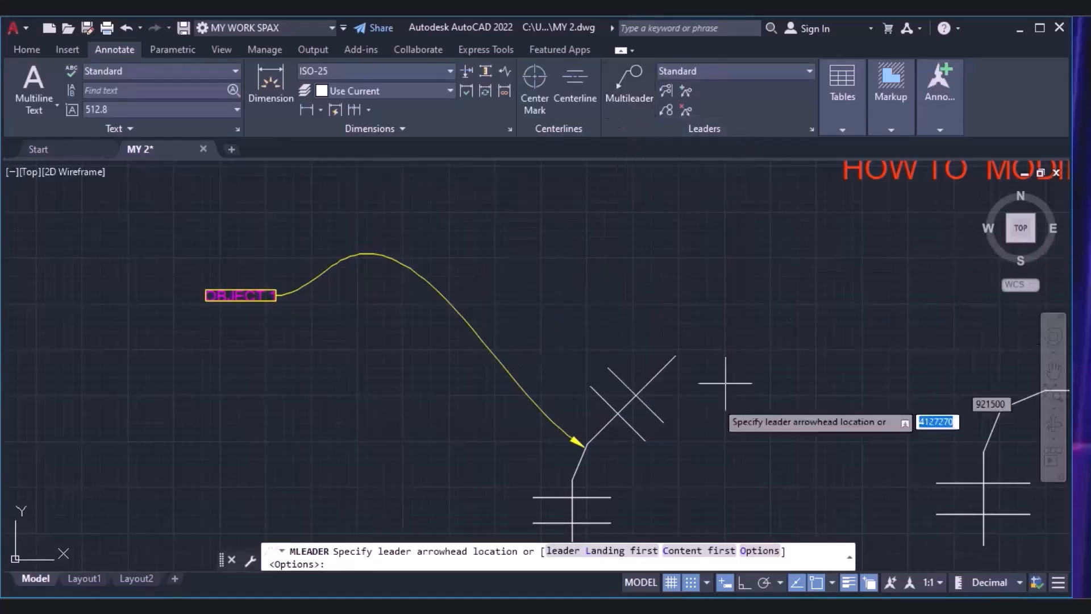
pyautogui.click(679, 355)
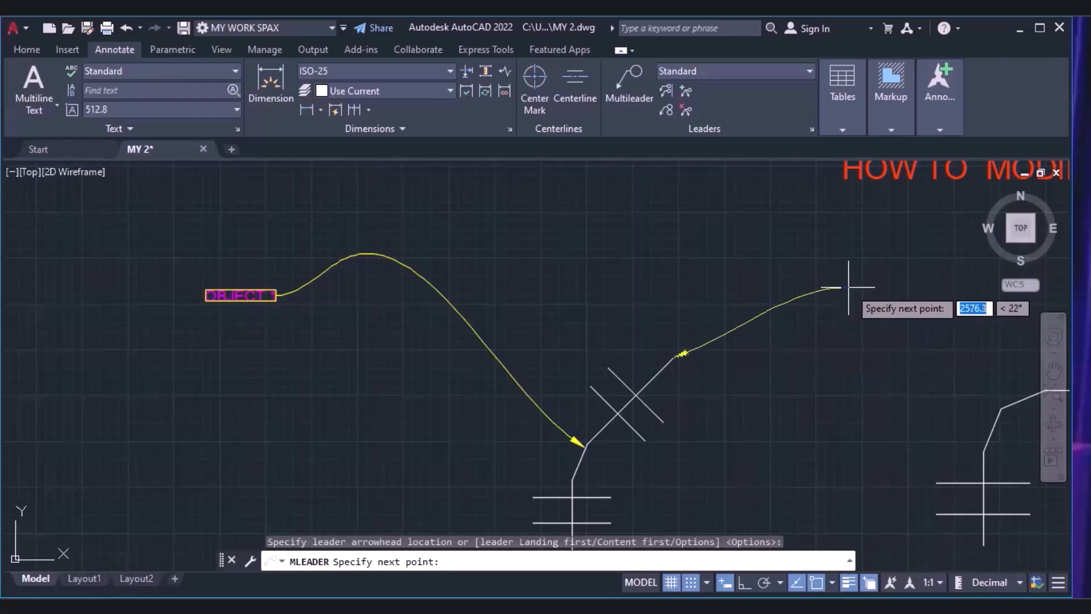
pyautogui.moveTo(906, 271); pyautogui.dragTo(566, 295, button='middle')
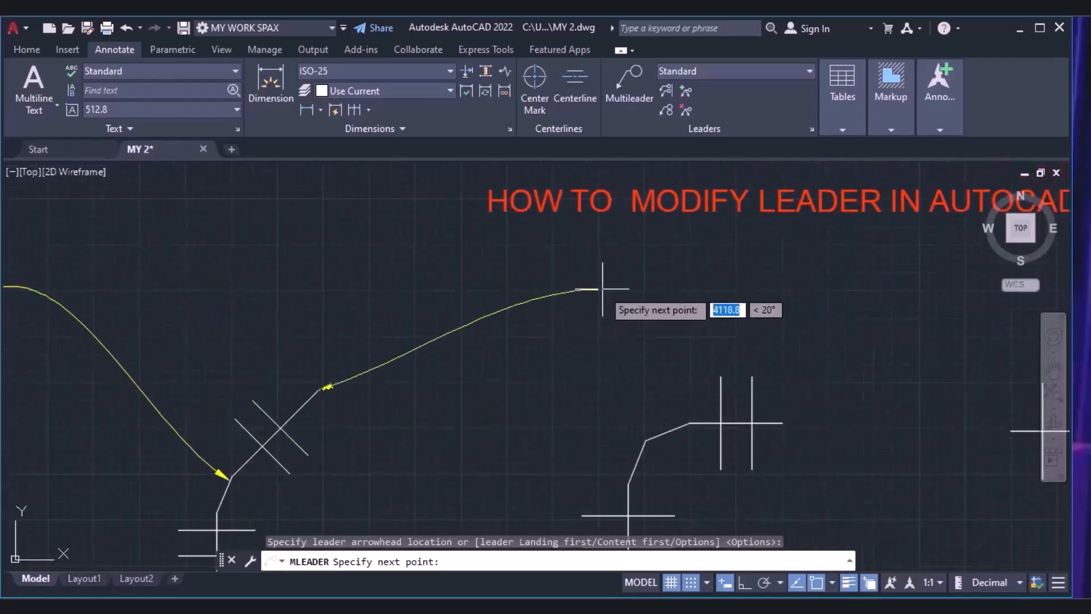
pyautogui.click(602, 289)
pyautogui.click(780, 287)
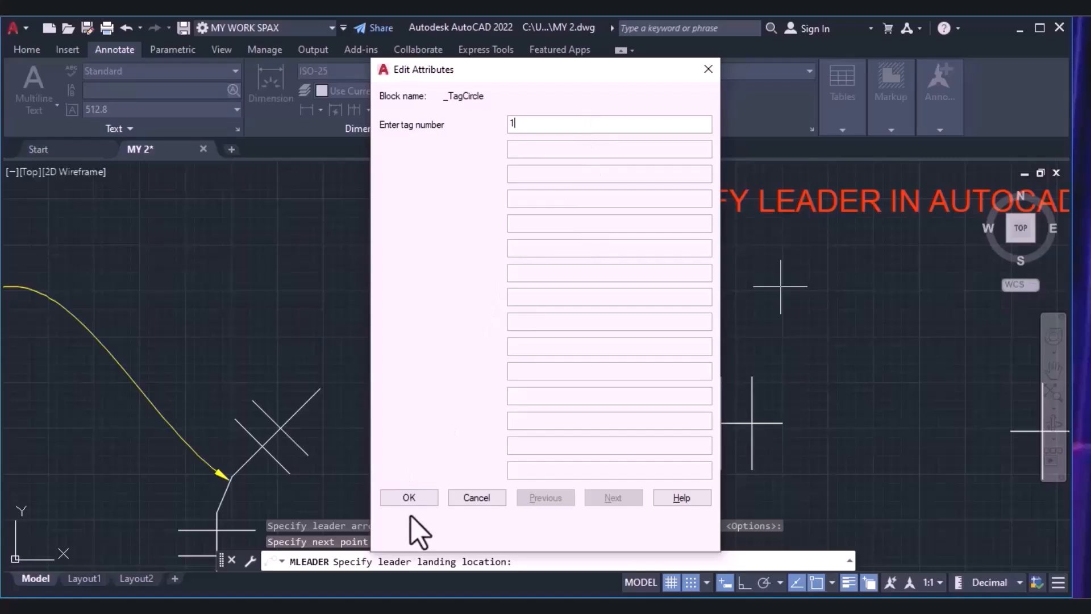
pyautogui.click(408, 498)
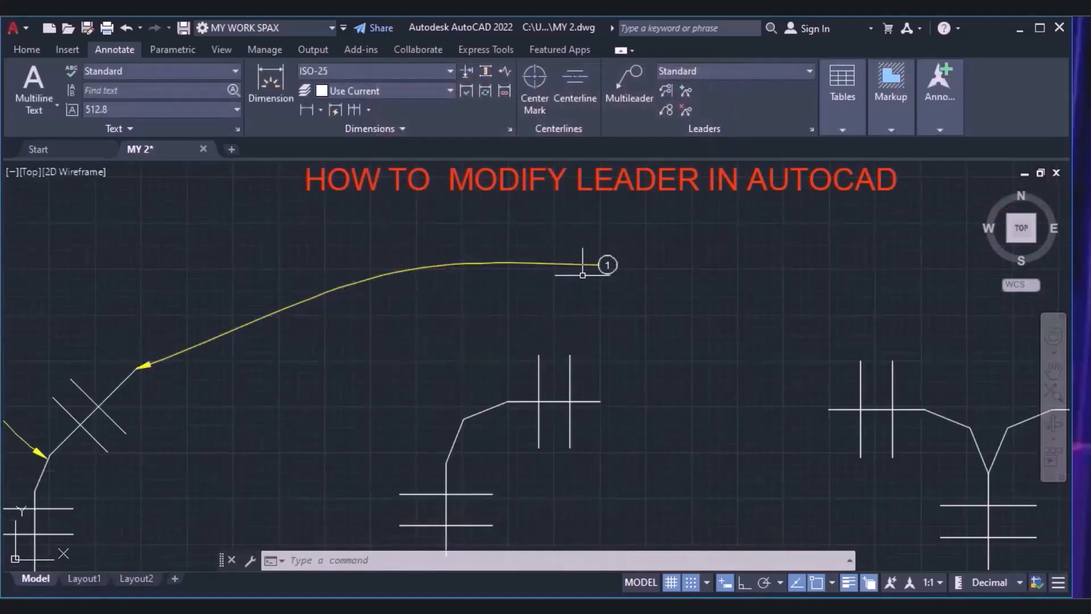
# Add two leaders to the circle-tagged multileader, pointing at the upper end of the second object and the left end of the third.
pyautogui.click(667, 91)
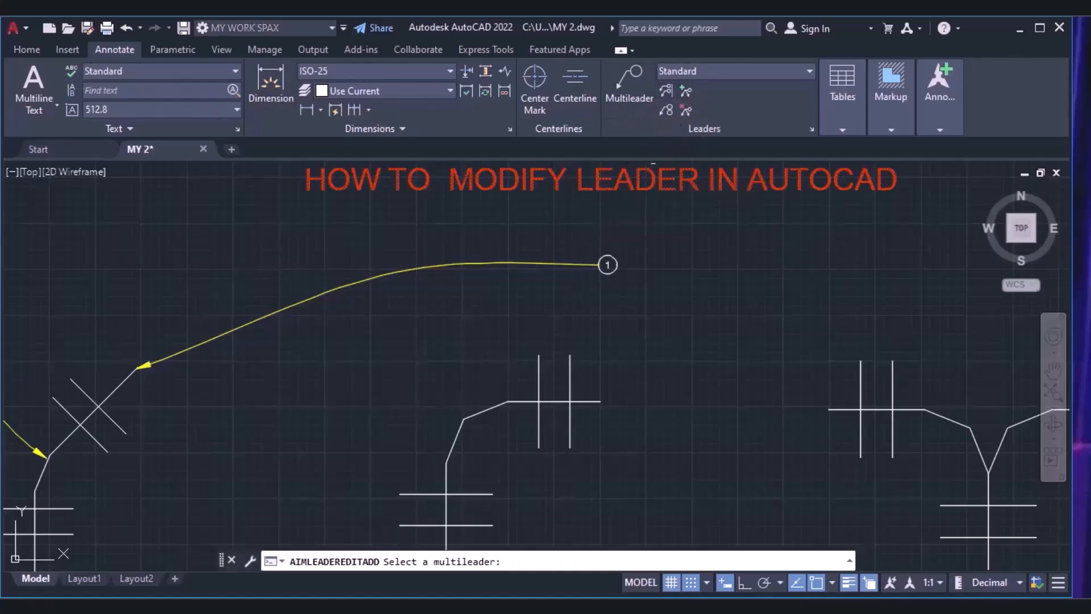
pyautogui.click(607, 265)
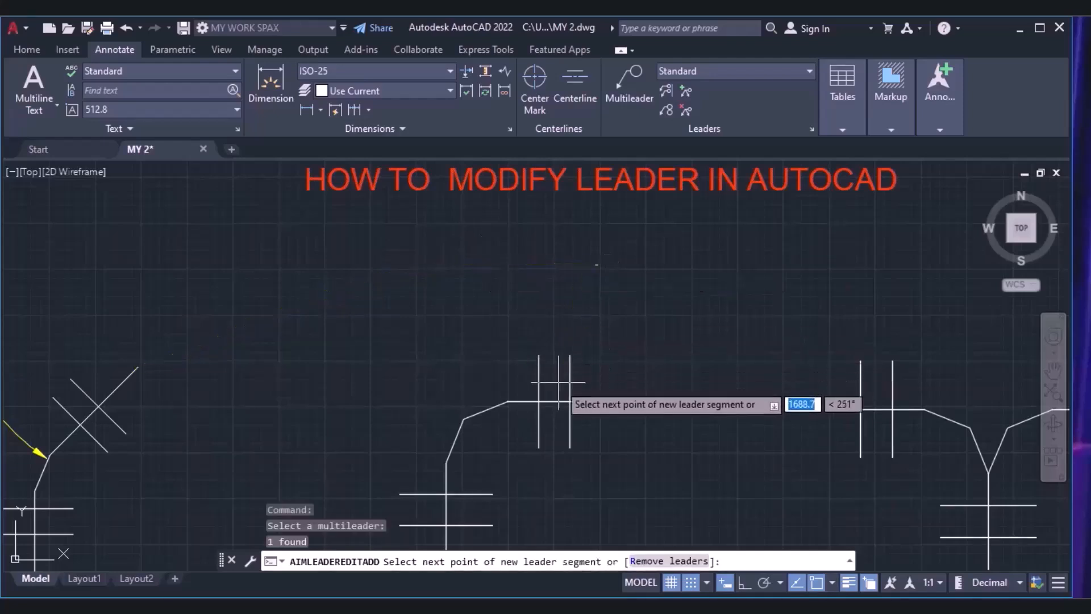
pyautogui.click(604, 402)
pyautogui.click(602, 401)
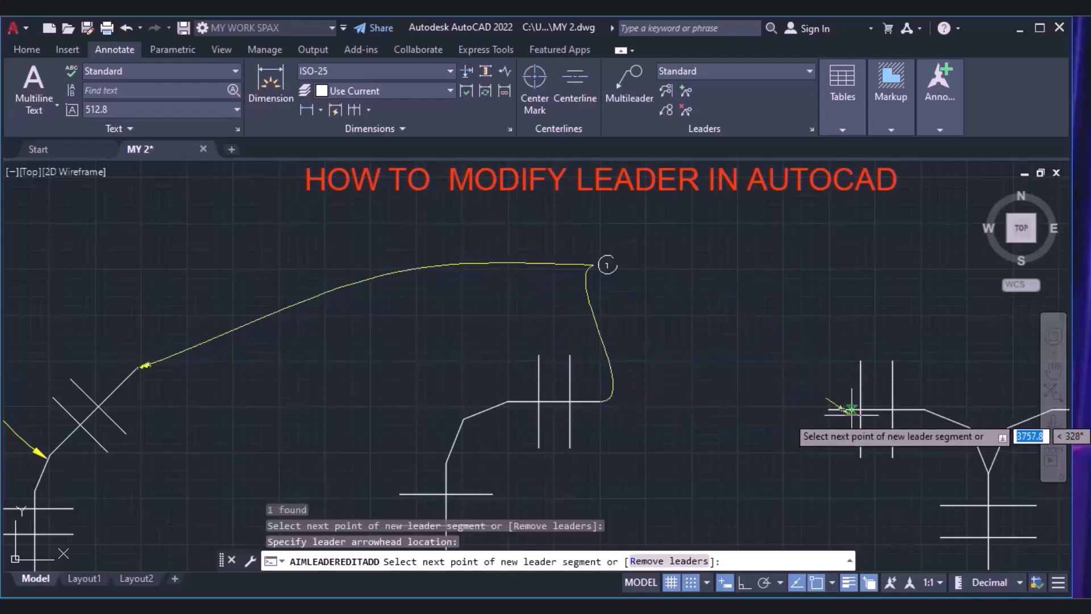
pyautogui.click(830, 409)
pyautogui.click(830, 410)
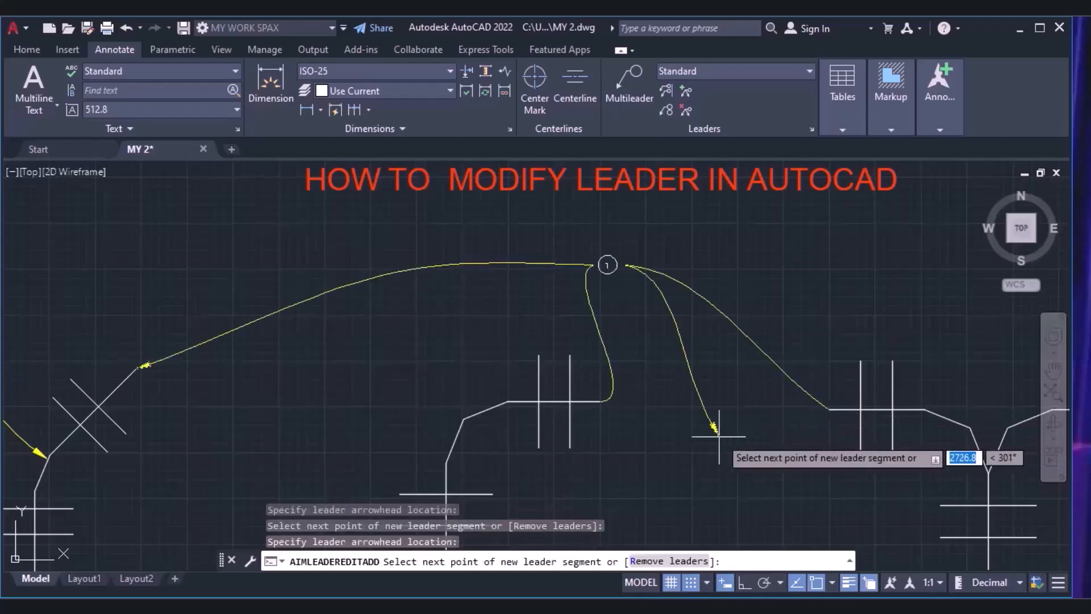
pyautogui.press('Escape')
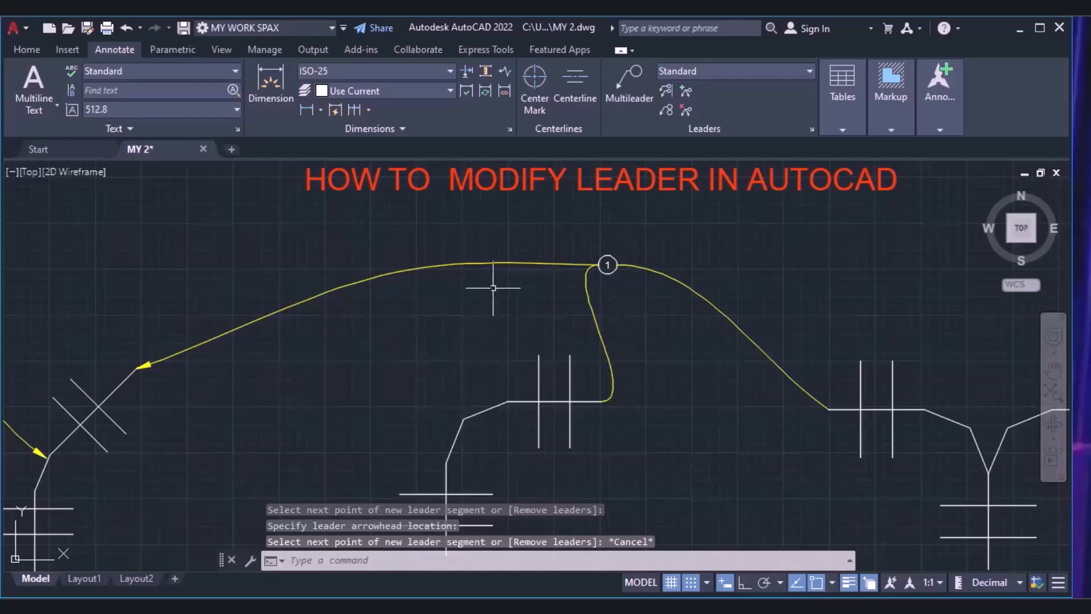
# Change the multileader's circle tag text to "PLUM FITTINGS".
pyautogui.scroll(3, 607, 264)
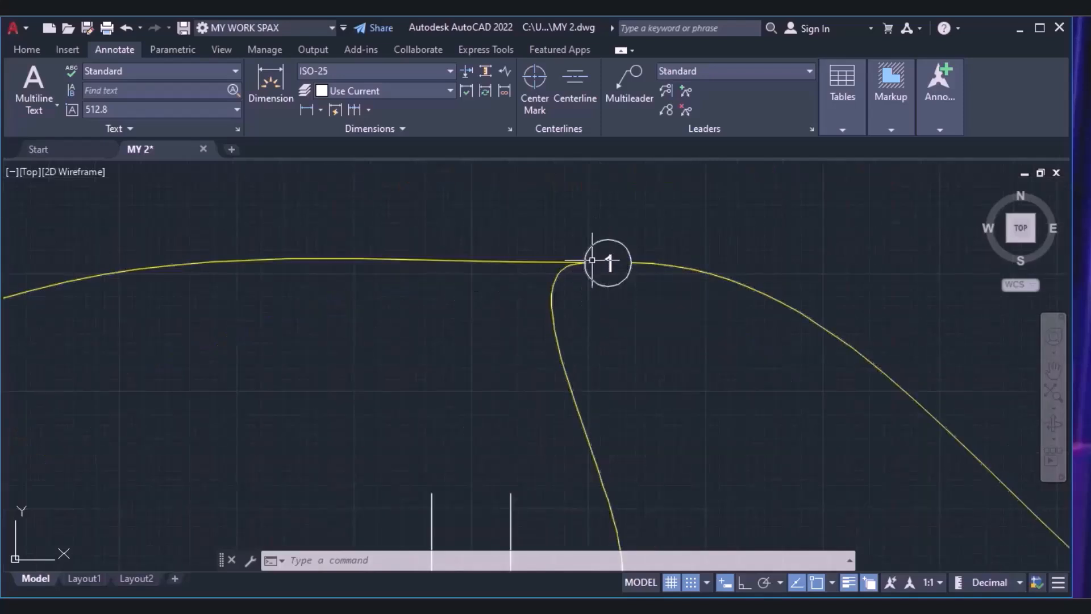
pyautogui.click(592, 260)
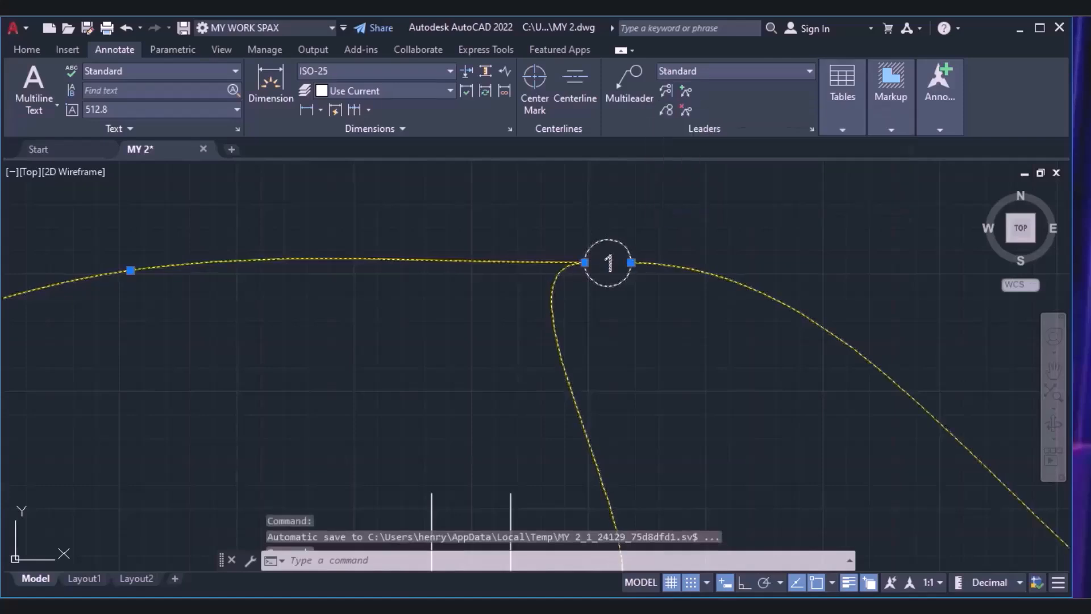
pyautogui.doubleClick(592, 260)
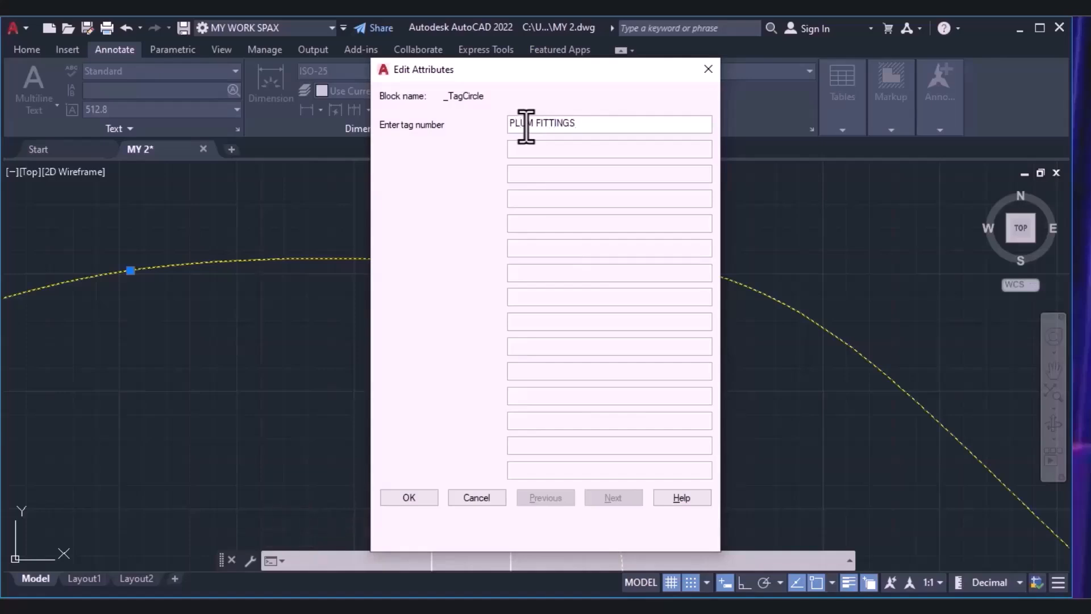
pyautogui.click(409, 497)
pyautogui.click(583, 250)
pyautogui.click(572, 251)
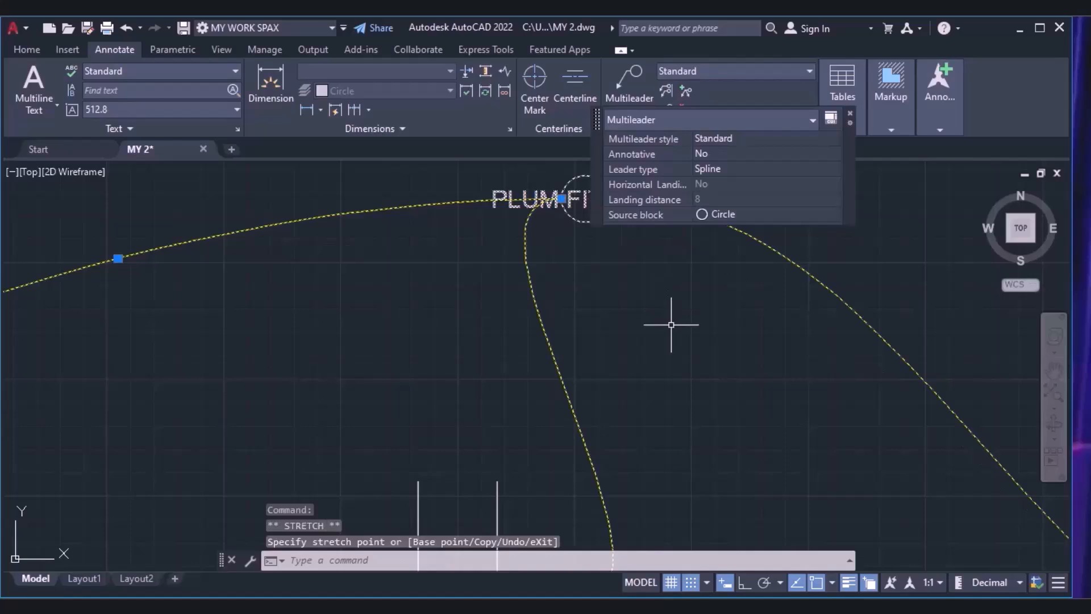
pyautogui.press('Escape')
pyautogui.scroll(-5, 670, 318)
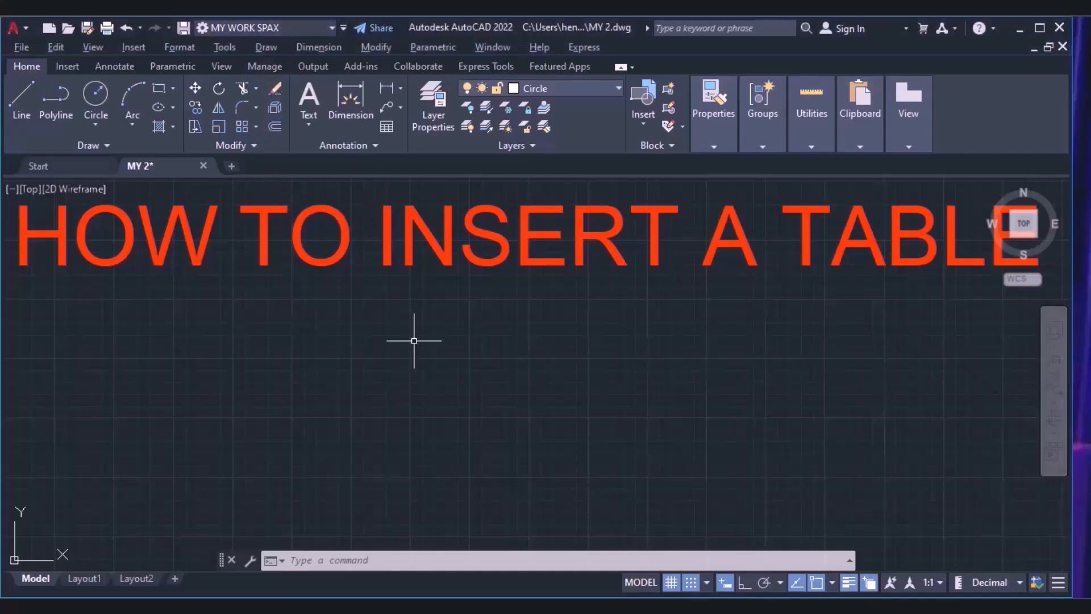
pyautogui.click(267, 47)
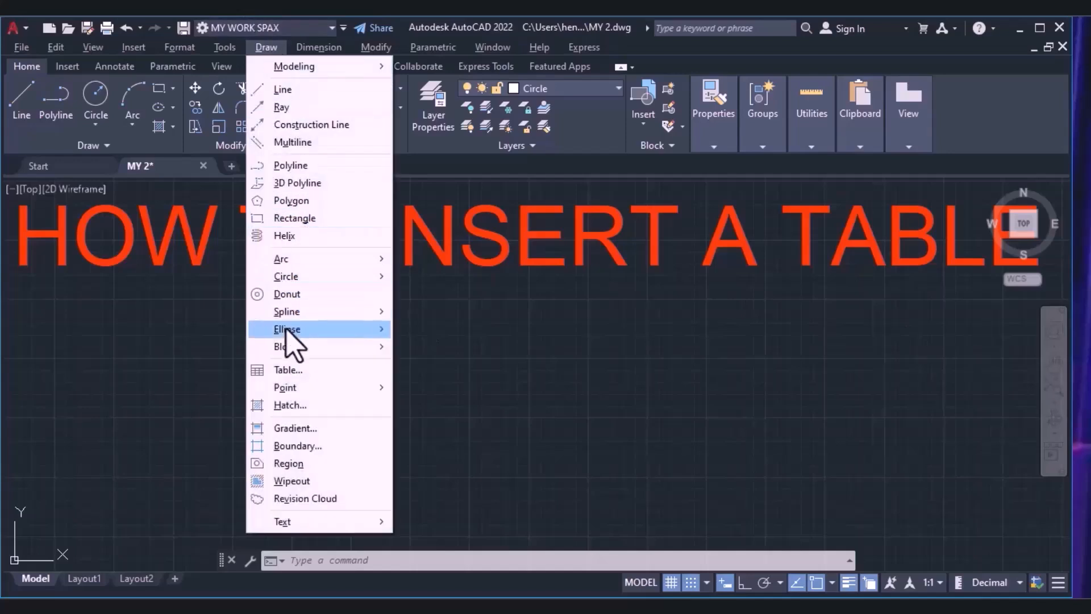
pyautogui.click(220, 371)
pyautogui.click(219, 370)
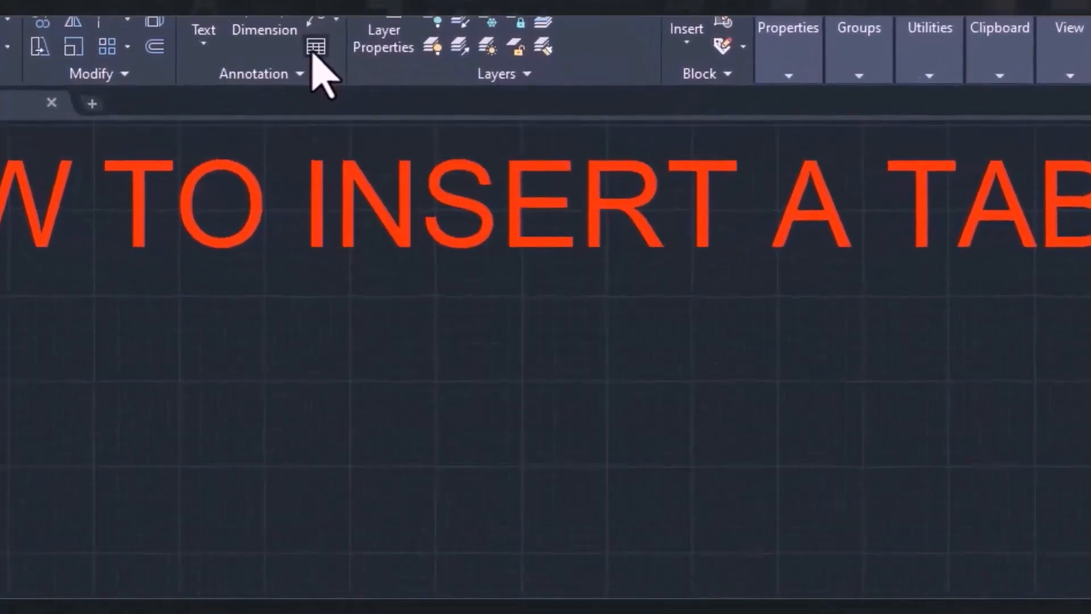
# Start an empty Standard-style table and set its number of data rows to 5.
pyautogui.click(314, 50)
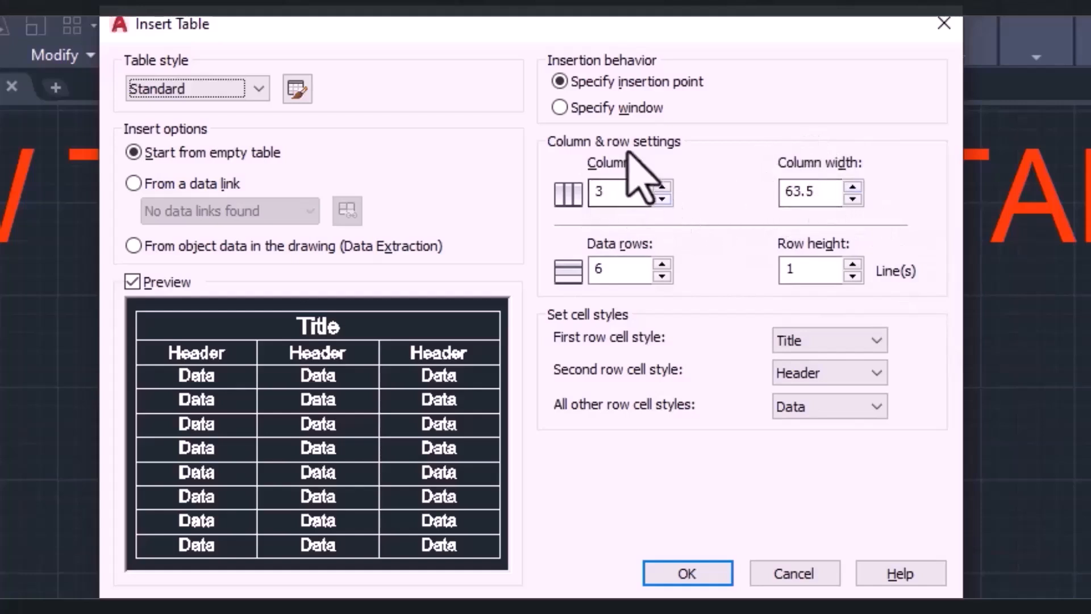
pyautogui.moveTo(626, 187)
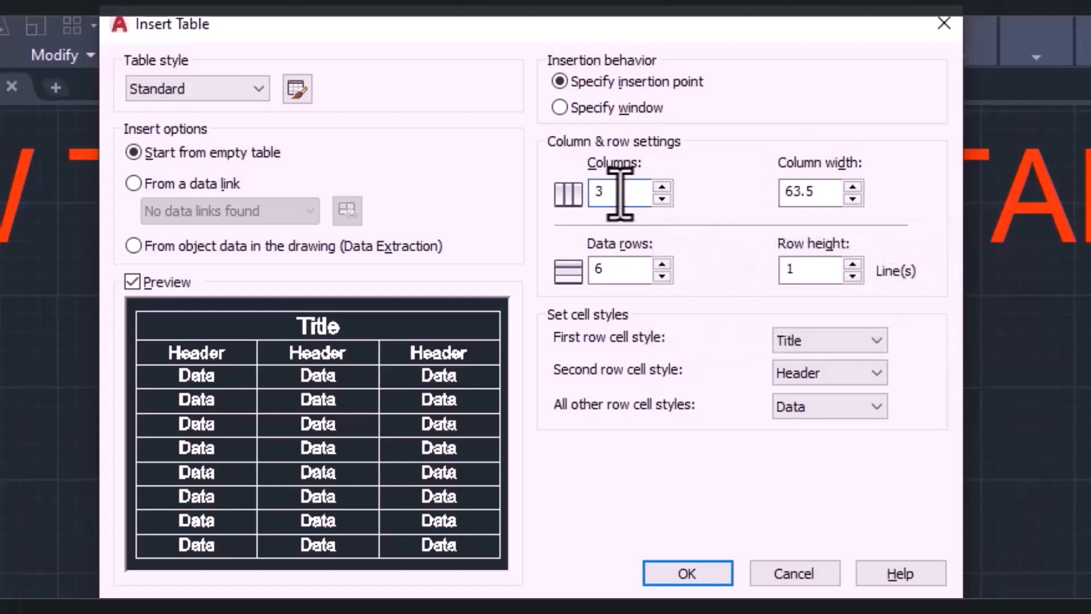
pyautogui.click(616, 269)
pyautogui.press('BackSpace')
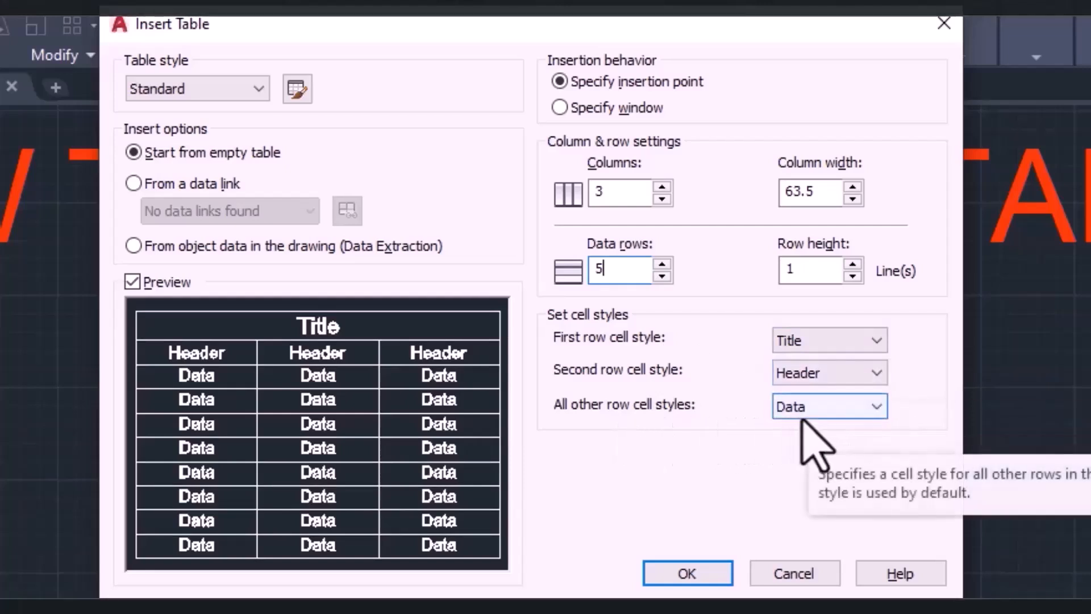
# Try Data and Header as the first row's cell style, and set it back to Title.
pyautogui.click(833, 341)
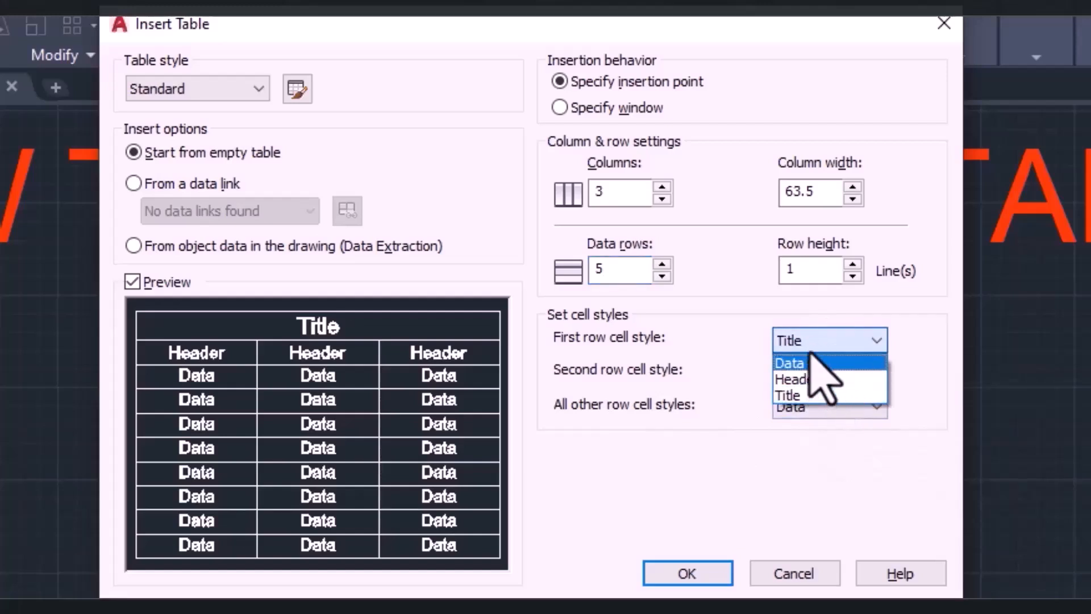
pyautogui.click(812, 364)
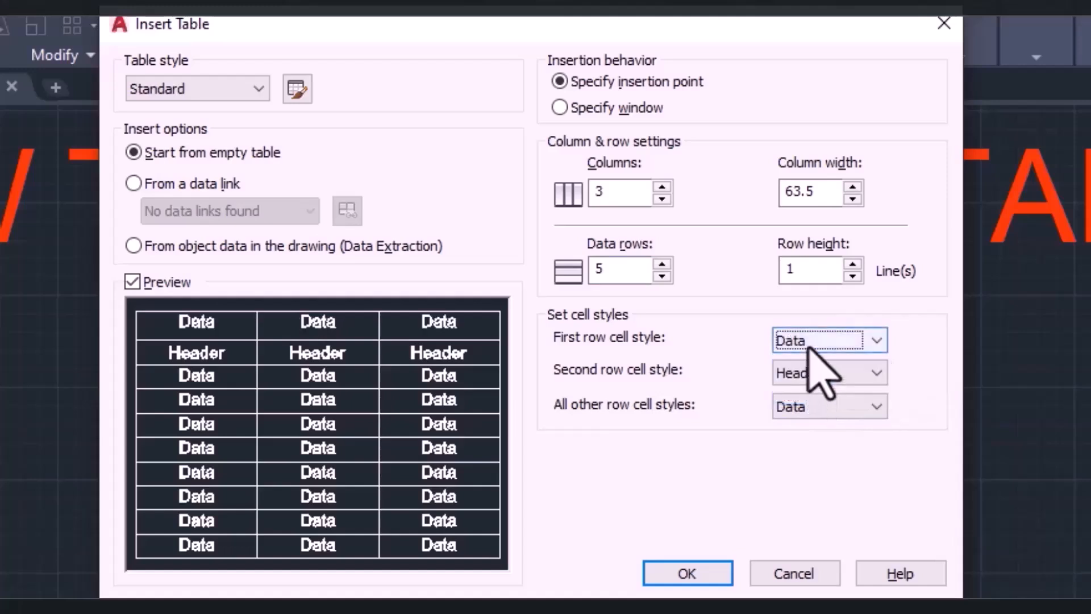
pyautogui.click(808, 344)
pyautogui.click(803, 367)
pyautogui.click(804, 347)
pyautogui.click(800, 380)
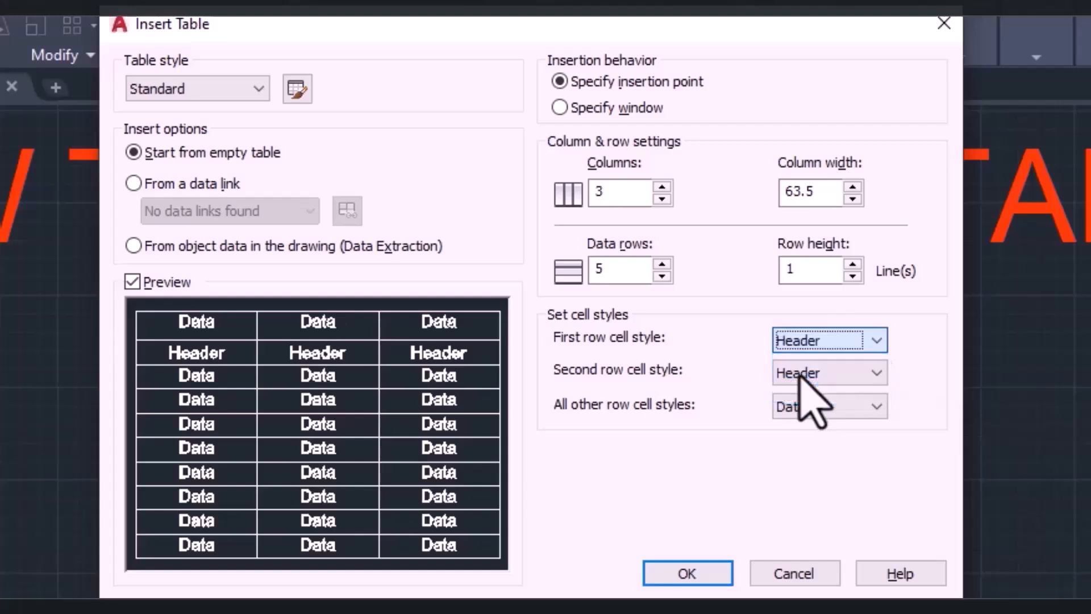
pyautogui.click(832, 348)
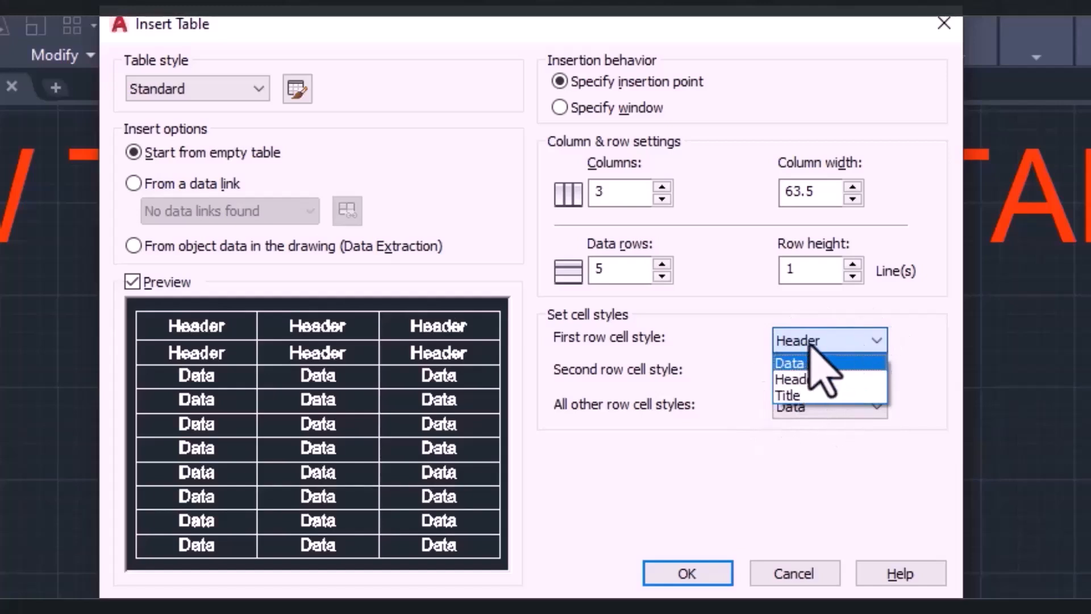
pyautogui.click(794, 396)
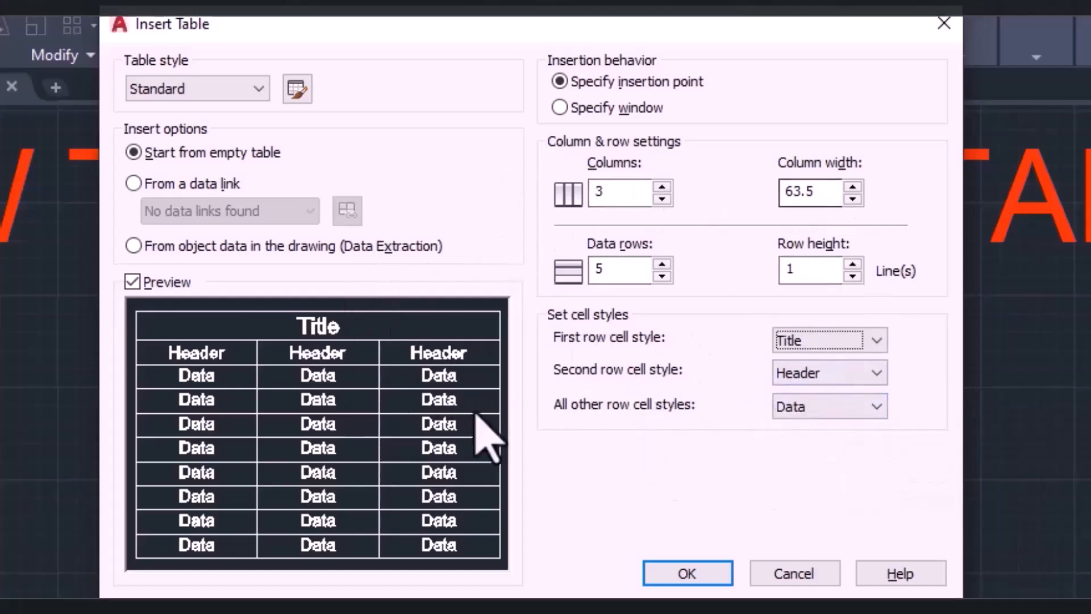
# Place the table below the "HOW TO INSERT A TABLE" heading and title it "My Meal Time Table".
pyautogui.click(688, 575)
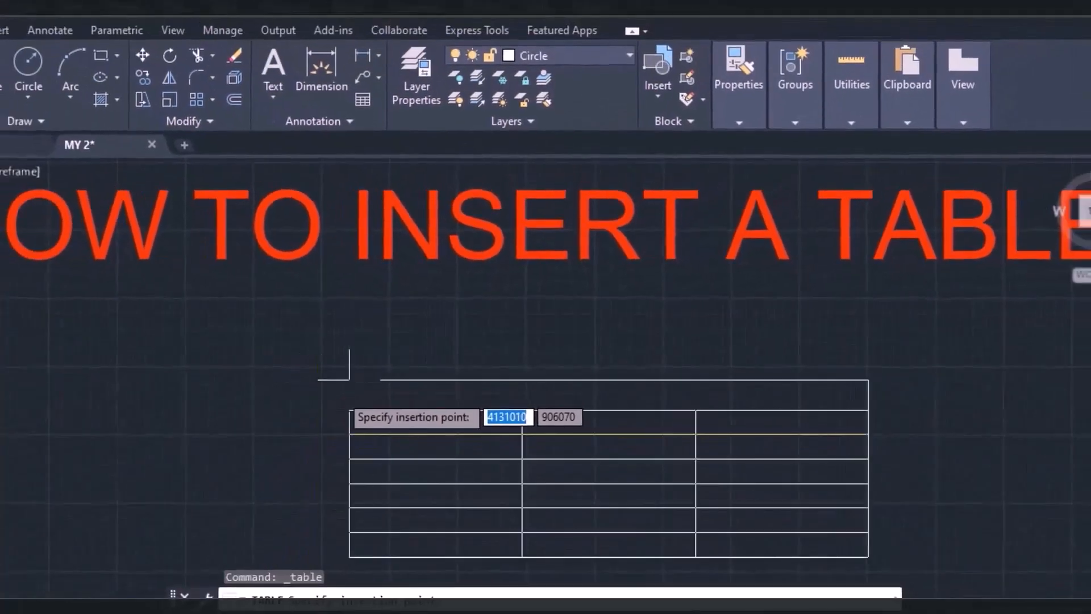
pyautogui.click(349, 380)
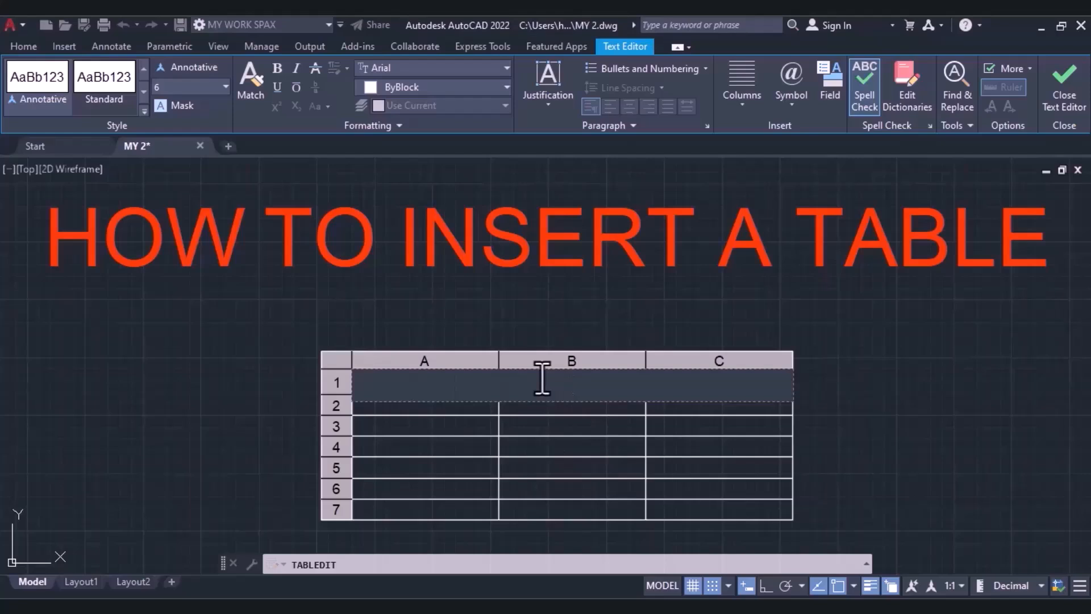
pyautogui.write('y')
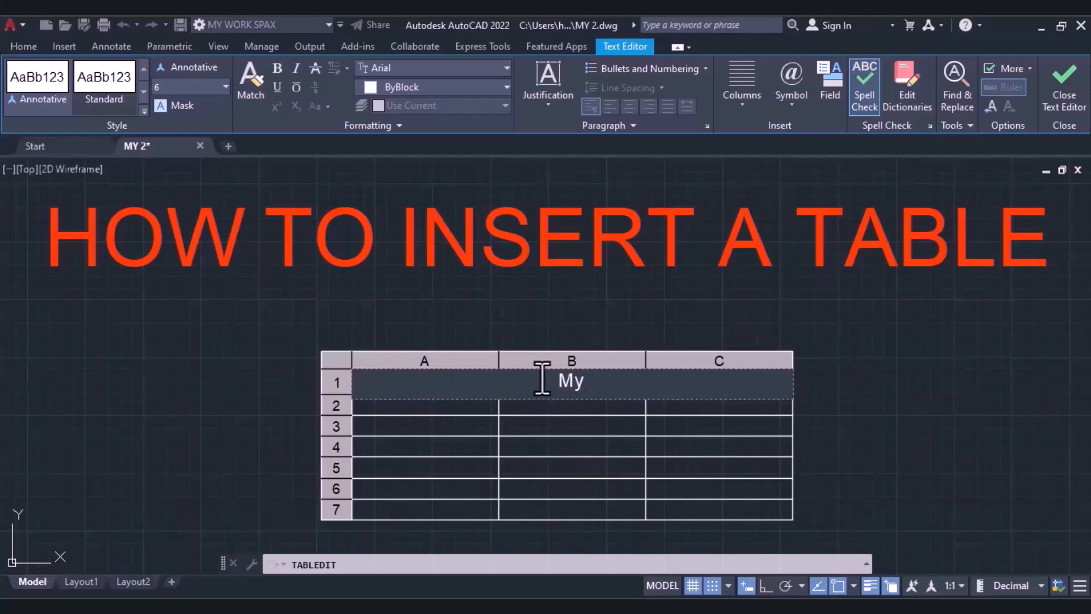
pyautogui.write(' Meal')
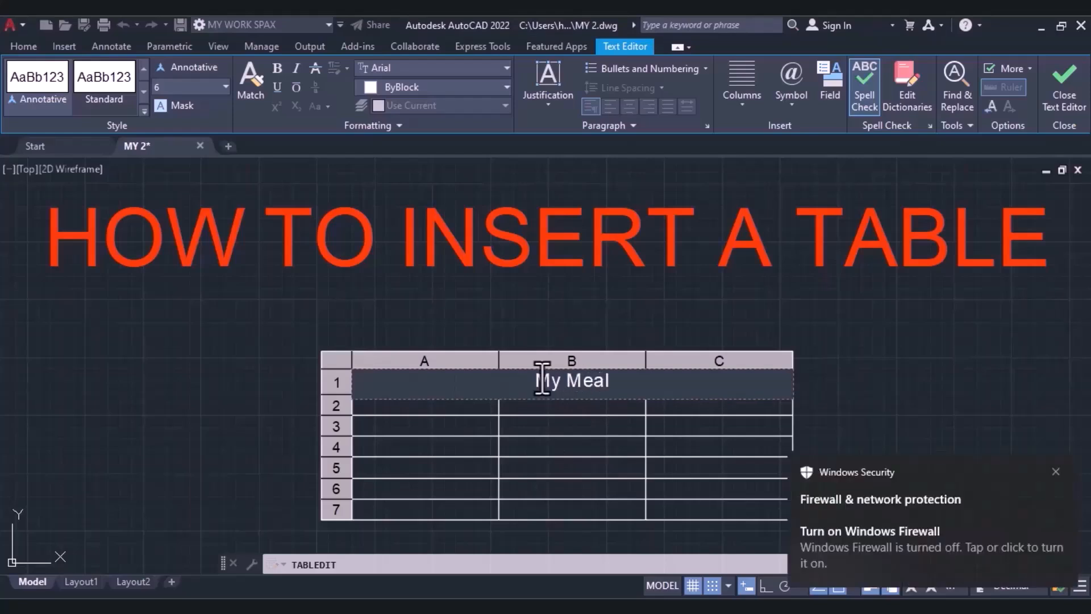
pyautogui.write(' Time Table')
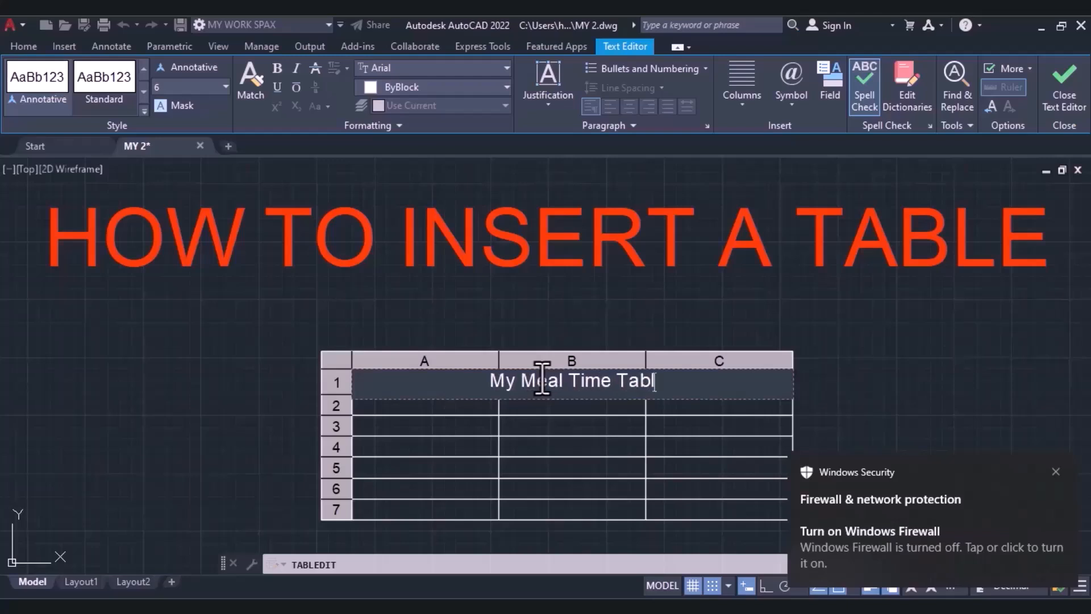
pyautogui.click(405, 409)
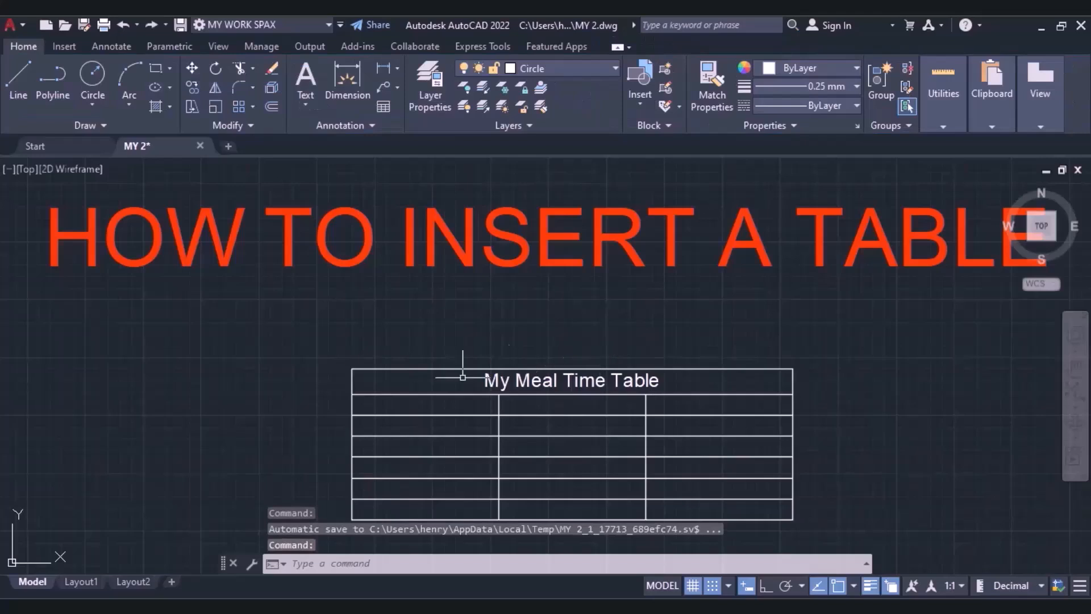
# Fill the table's row 2 with the column headings "BreakFast", "Lunch" and "Dinner".
pyautogui.doubleClick(423, 411)
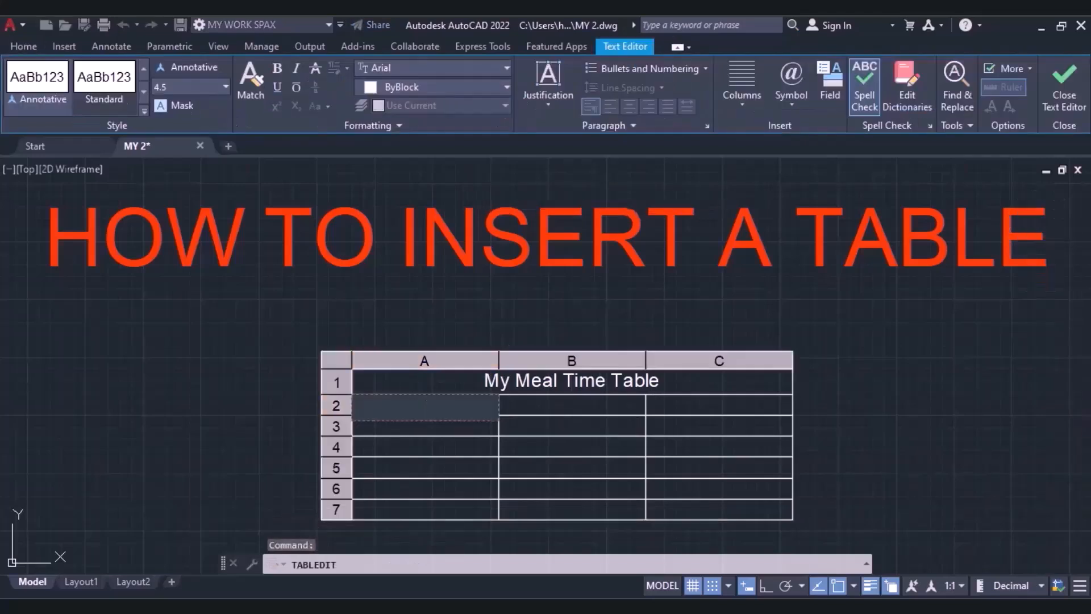
pyautogui.write('BreakFas')
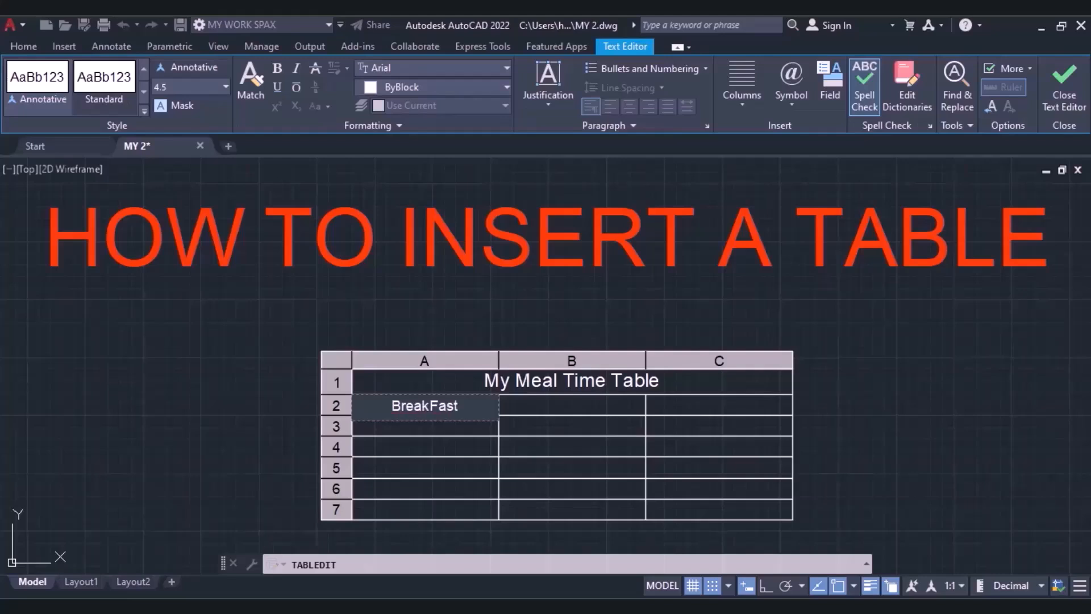
pyautogui.write('t')
pyautogui.click(529, 413)
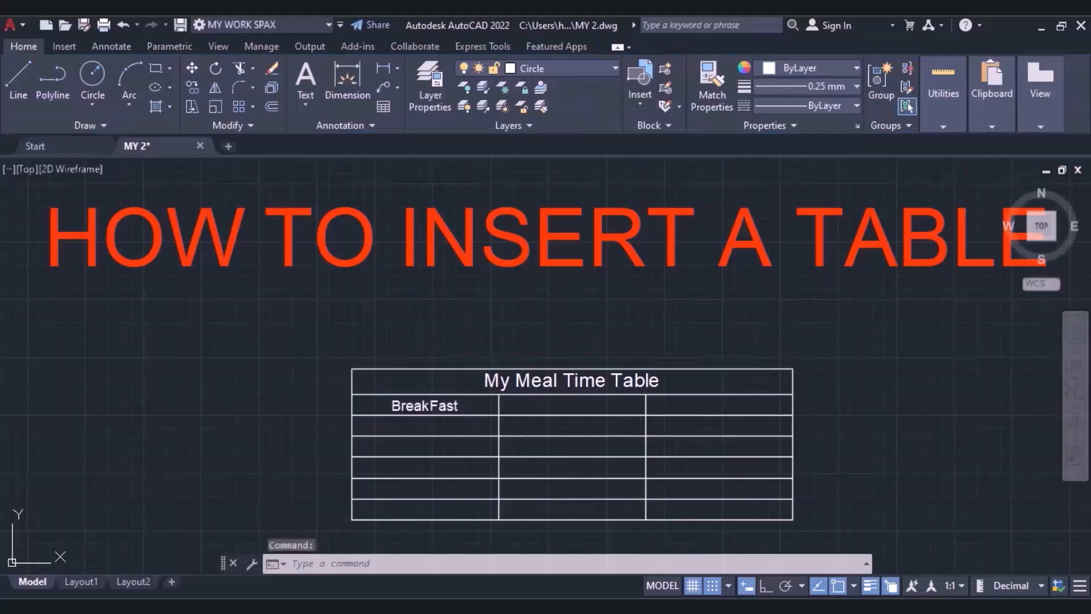
pyautogui.click(519, 408)
pyautogui.write('Lunch')
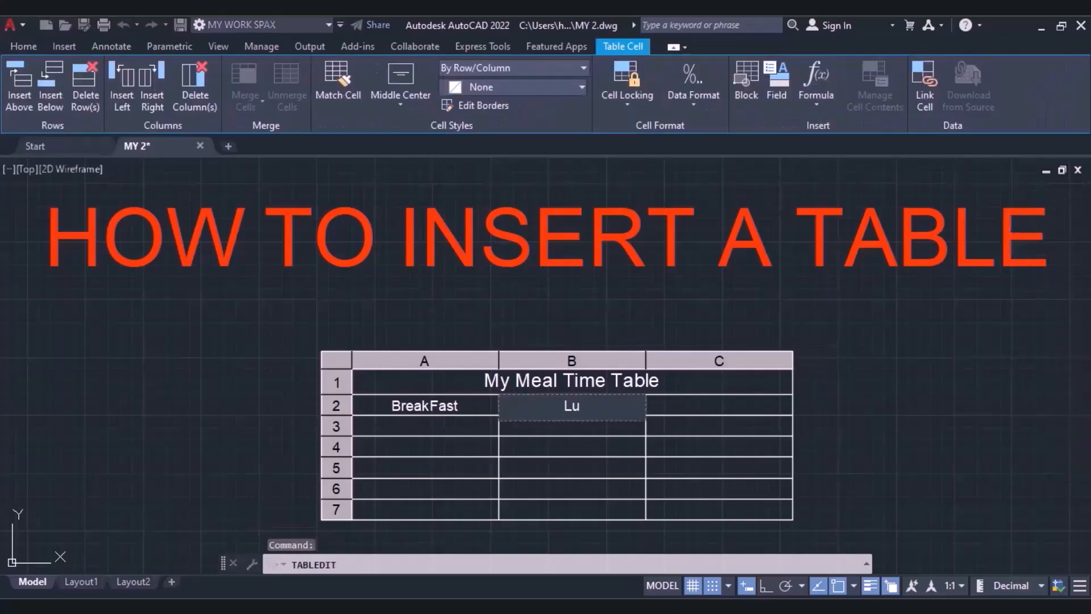
pyautogui.click(683, 405)
pyautogui.write('Dinner')
pyautogui.click(627, 544)
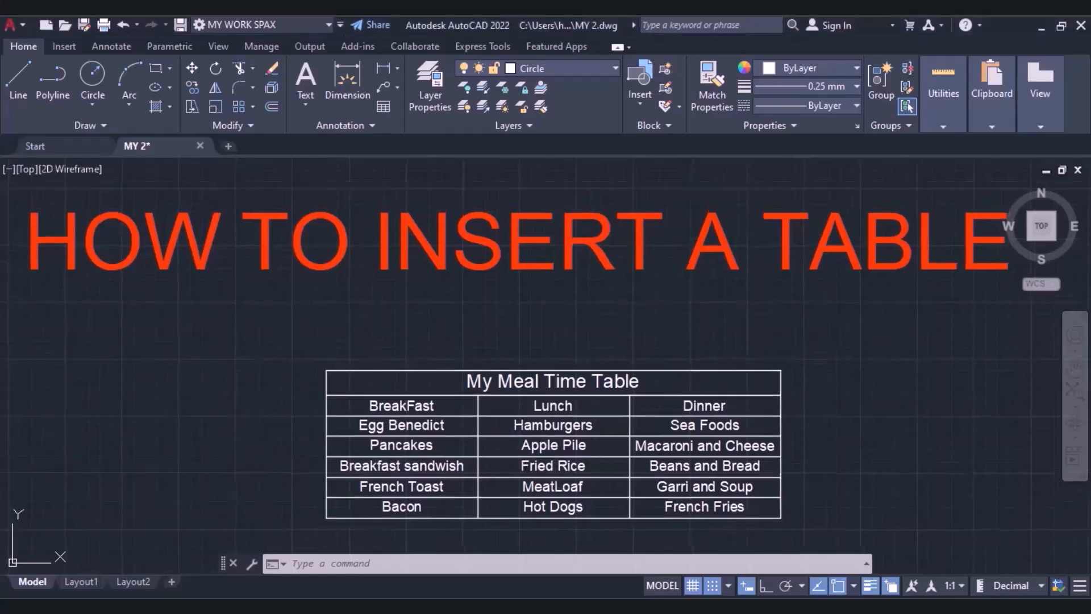
# Recolour the table title "My Meal Time Table" to orange 205,105,40.
pyautogui.click(485, 388)
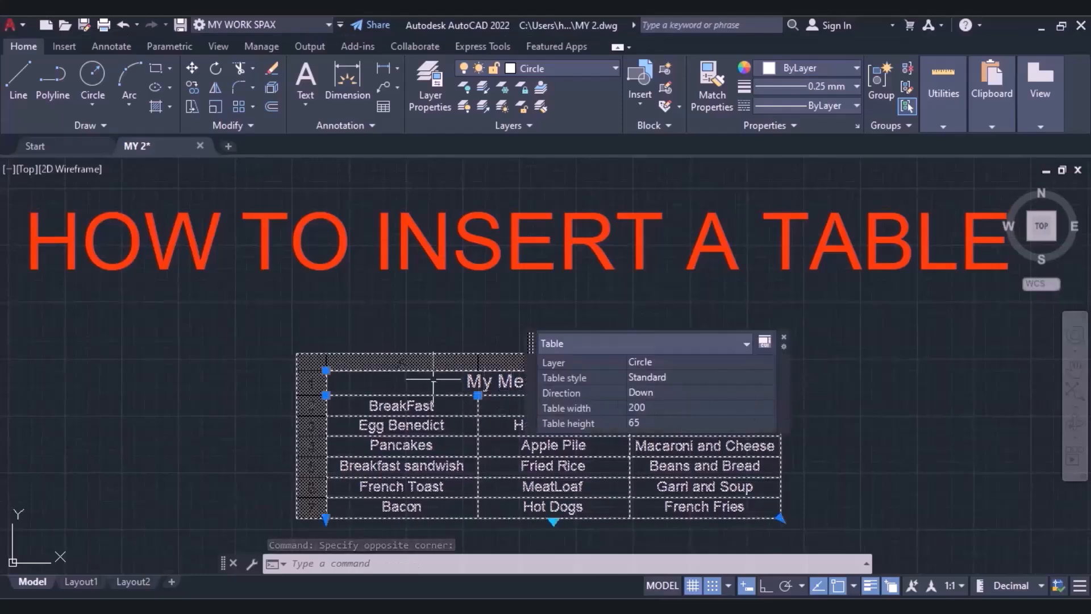
pyautogui.click(784, 337)
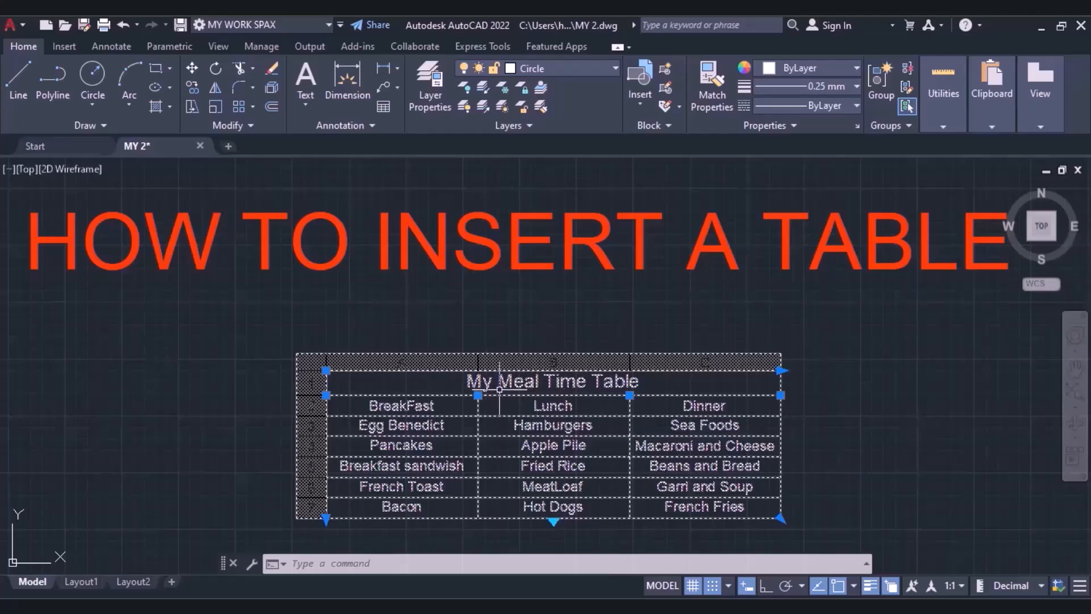
pyautogui.doubleClick(519, 382)
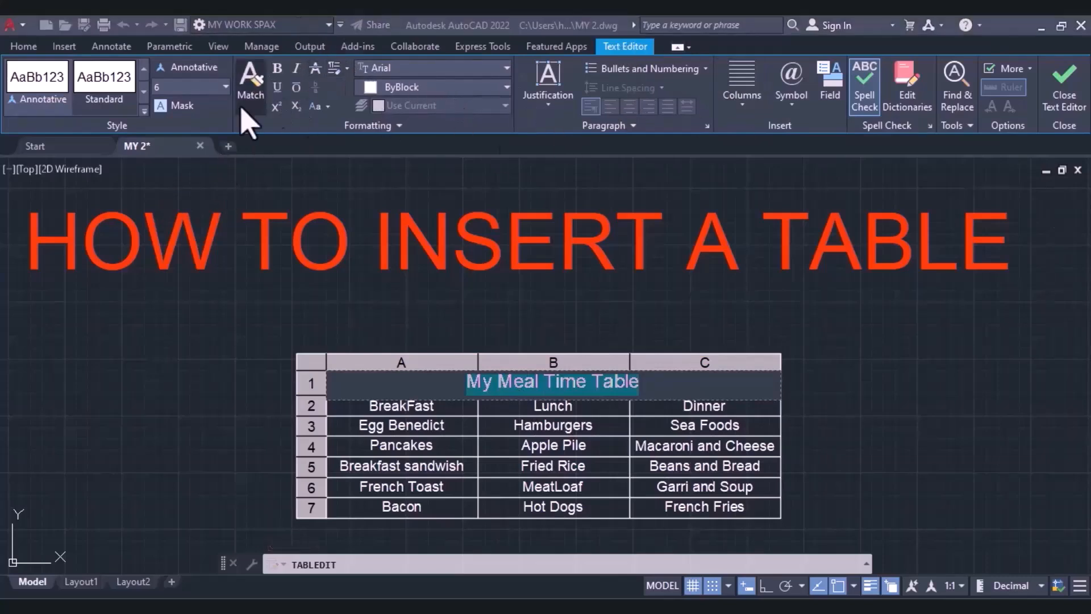
pyautogui.click(441, 88)
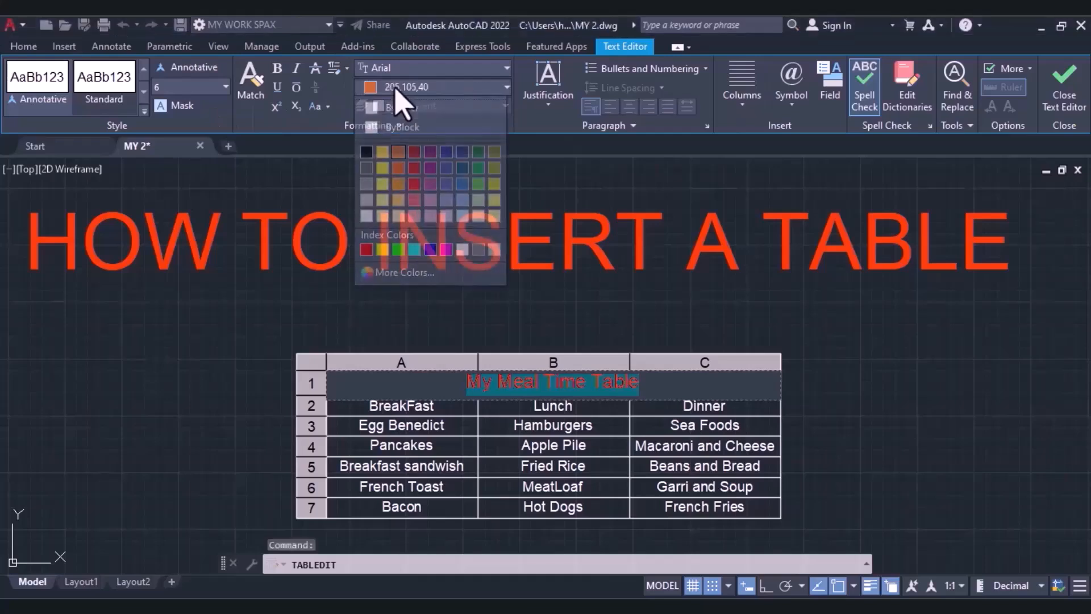
pyautogui.click(401, 154)
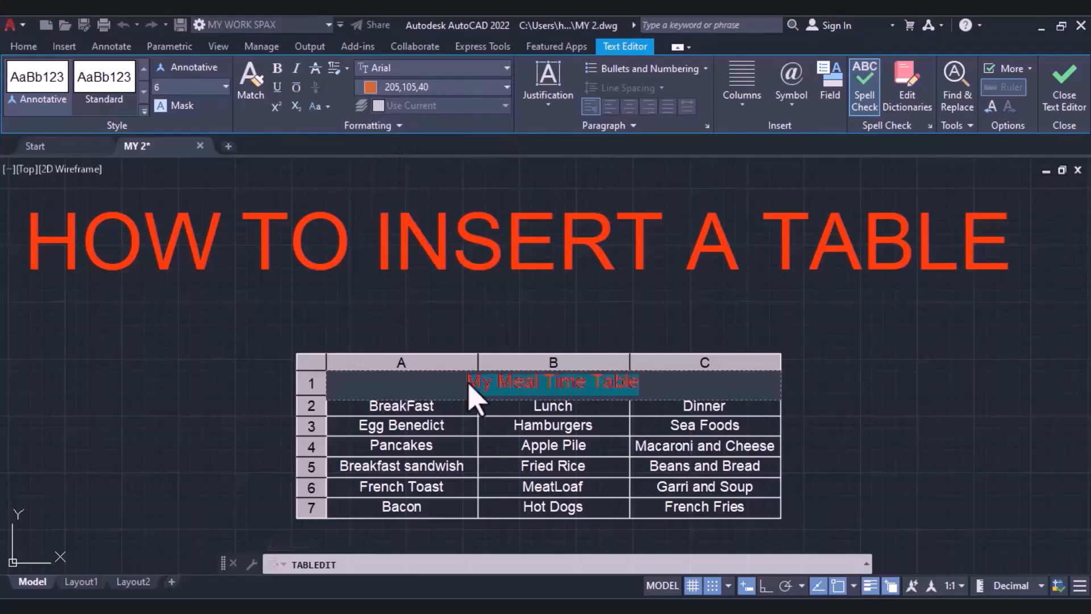
# Make the BreakFast, Lunch and Dinner column headings bold.
pyautogui.click(421, 409)
pyautogui.doubleClick(419, 406)
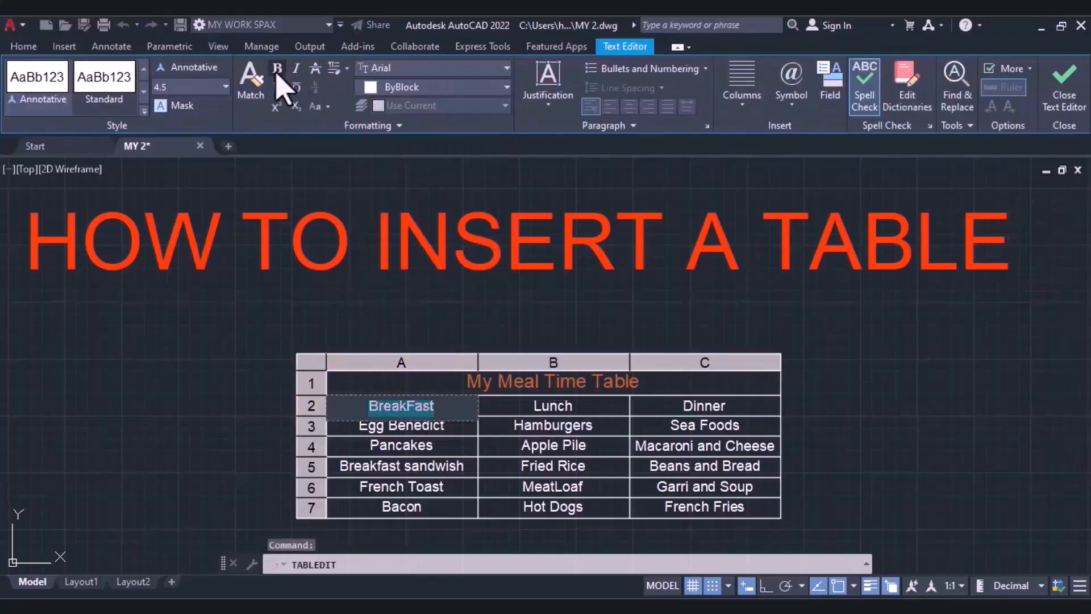
pyautogui.click(550, 403)
pyautogui.doubleClick(550, 402)
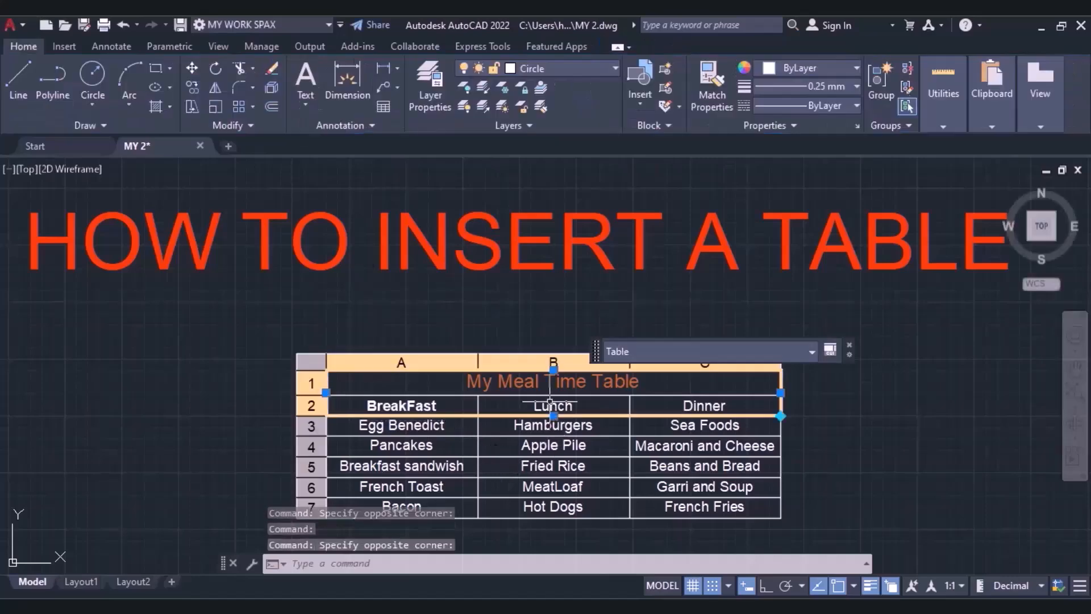
pyautogui.click(554, 408)
pyautogui.click(554, 406)
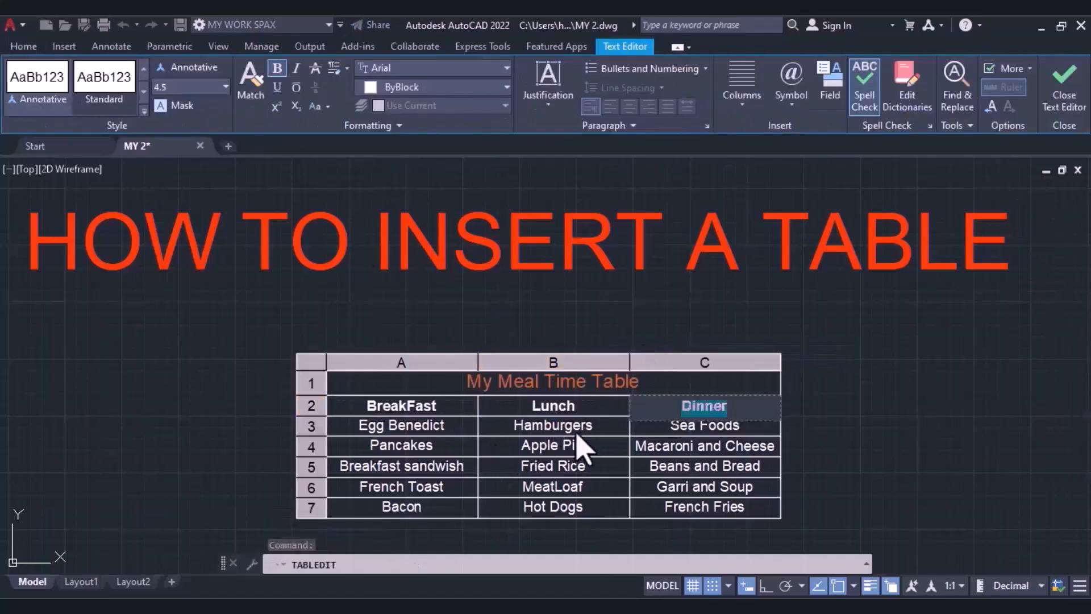
pyautogui.click(577, 433)
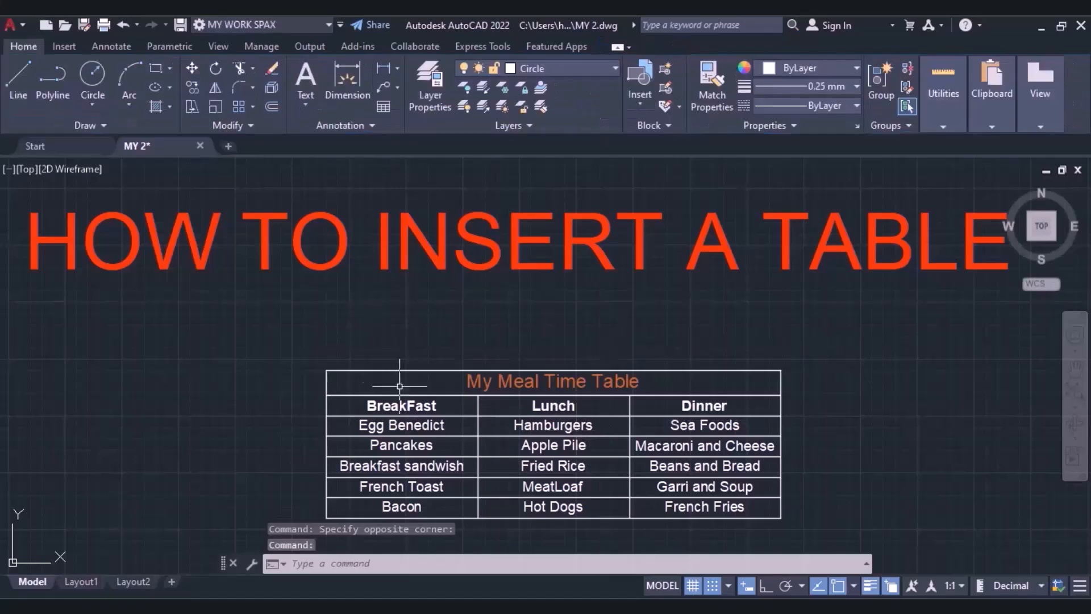
# Recolour the BreakFast, Lunch and Dinner column headings to yellow 248,215,49.
pyautogui.click(408, 405)
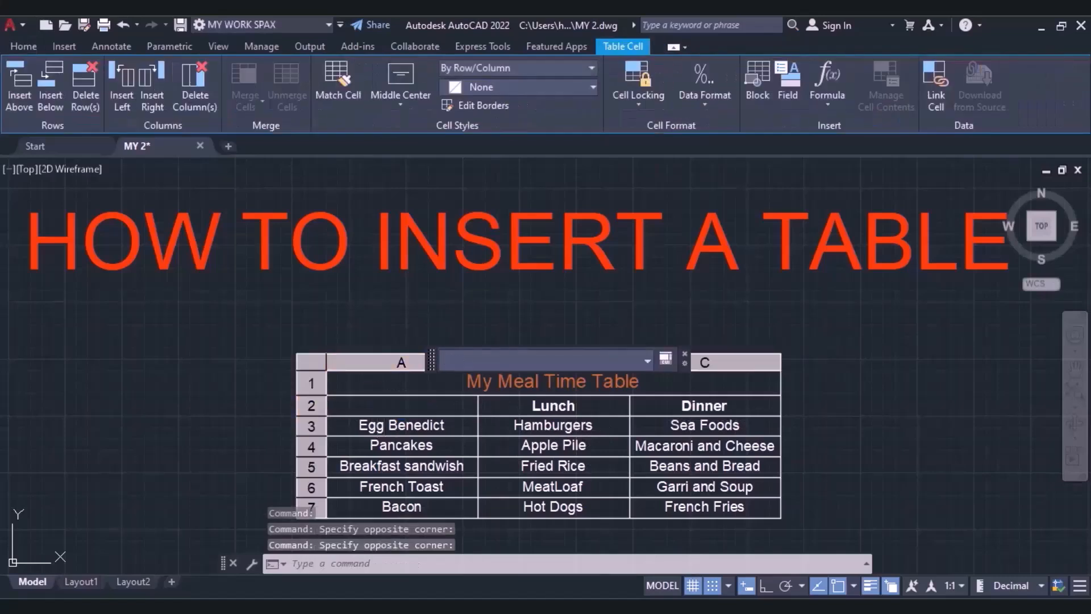
pyautogui.doubleClick(378, 407)
pyautogui.click(444, 87)
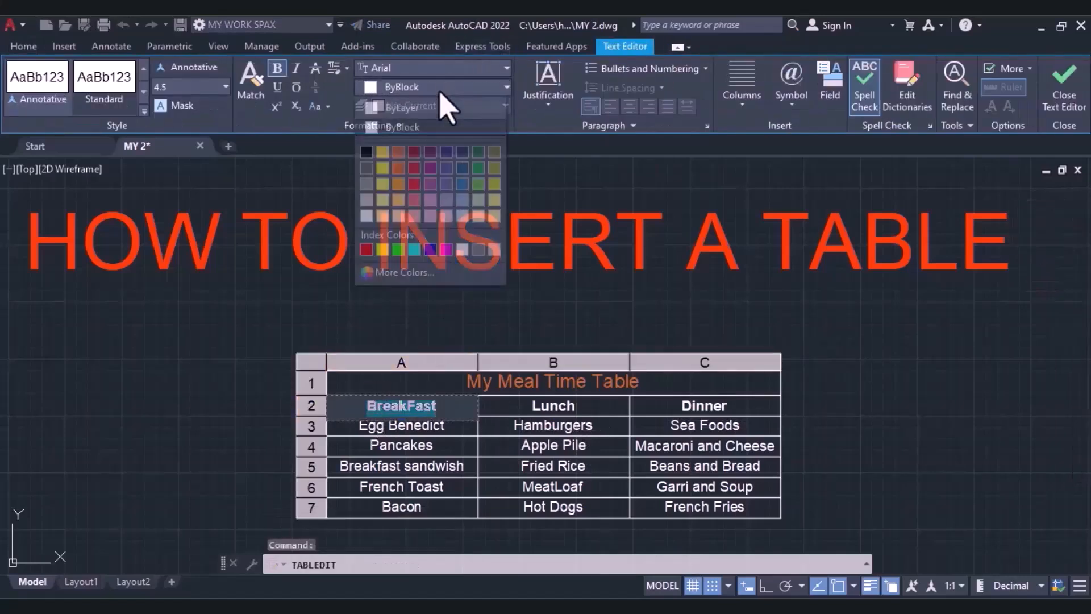
pyautogui.click(382, 152)
pyautogui.click(548, 404)
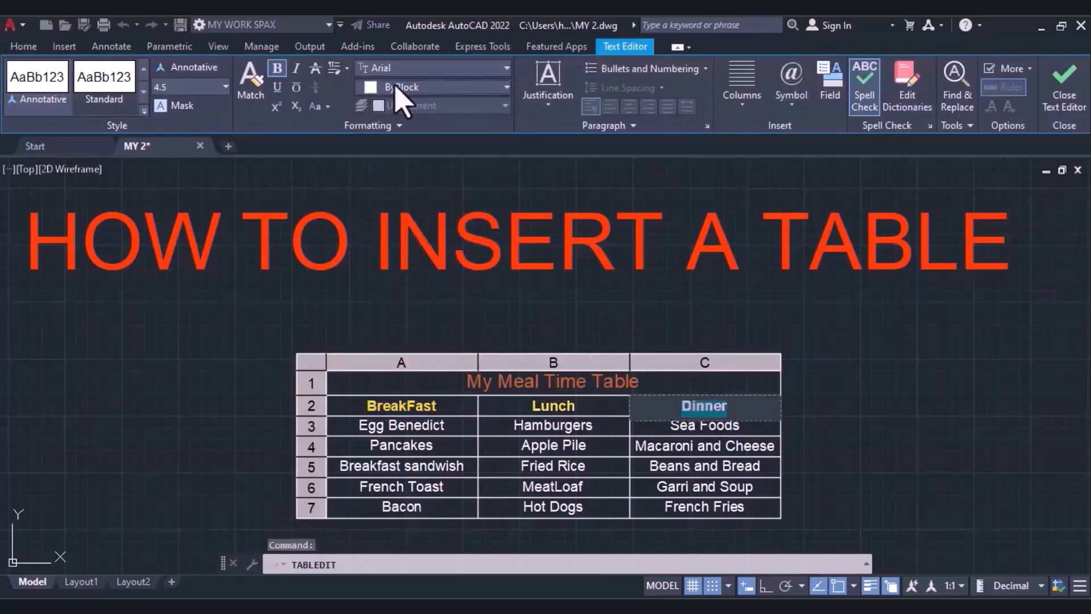
pyautogui.click(392, 87)
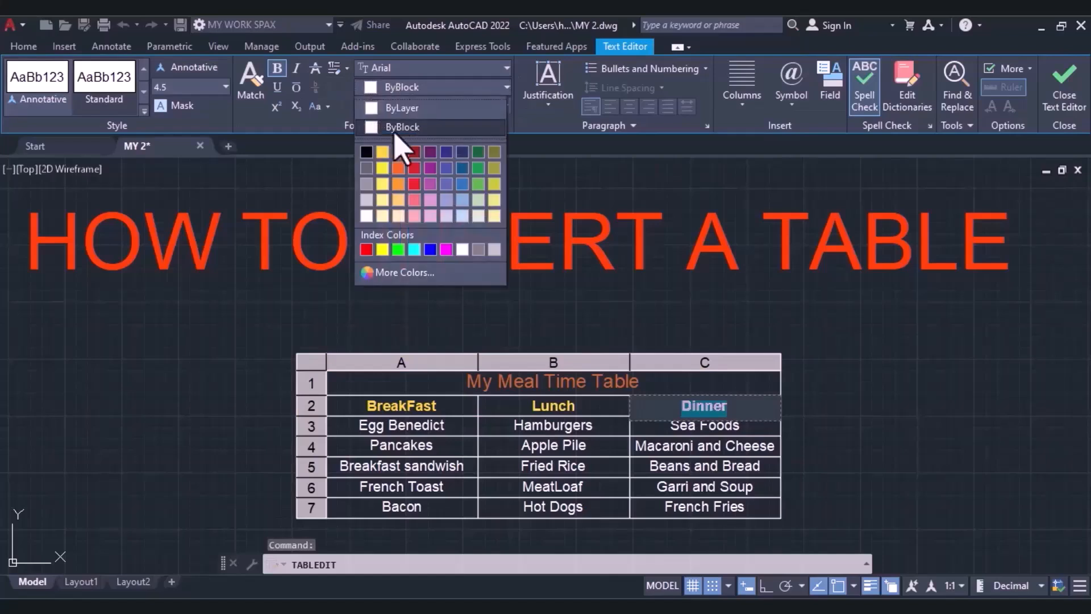
pyautogui.click(382, 152)
pyautogui.click(835, 427)
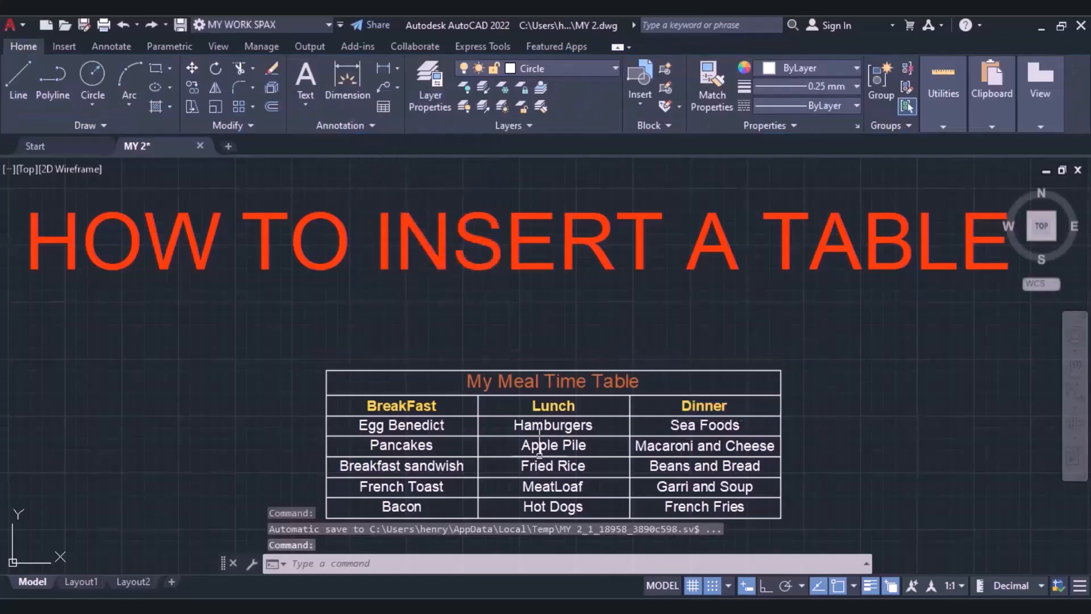
# Set the alignment of all cells in rows 2 to 7 to Top Left.
pyautogui.doubleClick(402, 405)
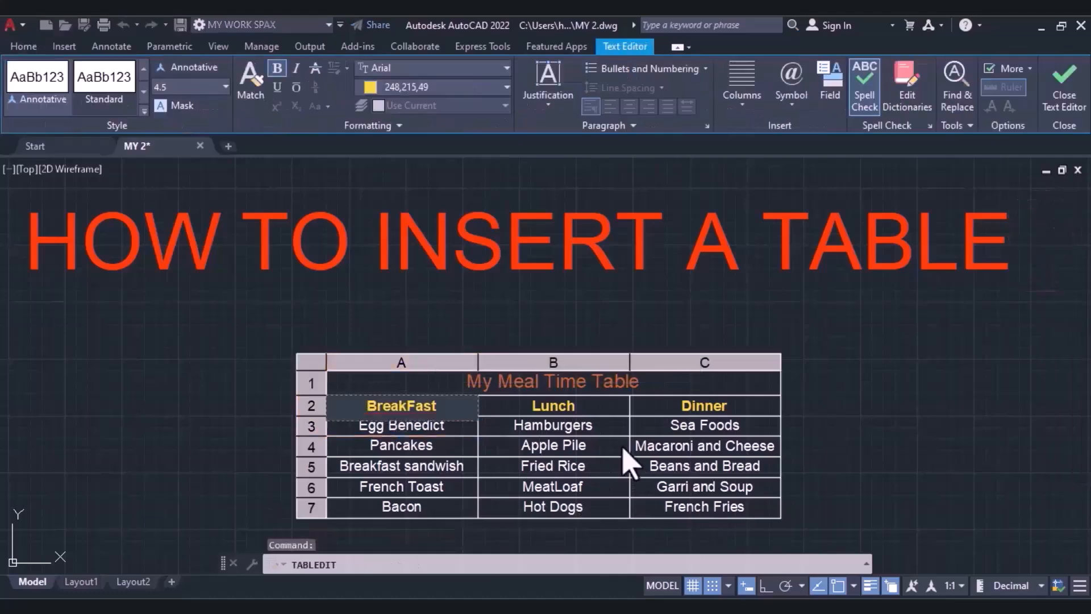
pyautogui.click(826, 493)
pyautogui.moveTo(819, 474)
pyautogui.mouseDown()
pyautogui.moveTo(730, 526)
pyautogui.moveTo(544, 486)
pyautogui.mouseUp()
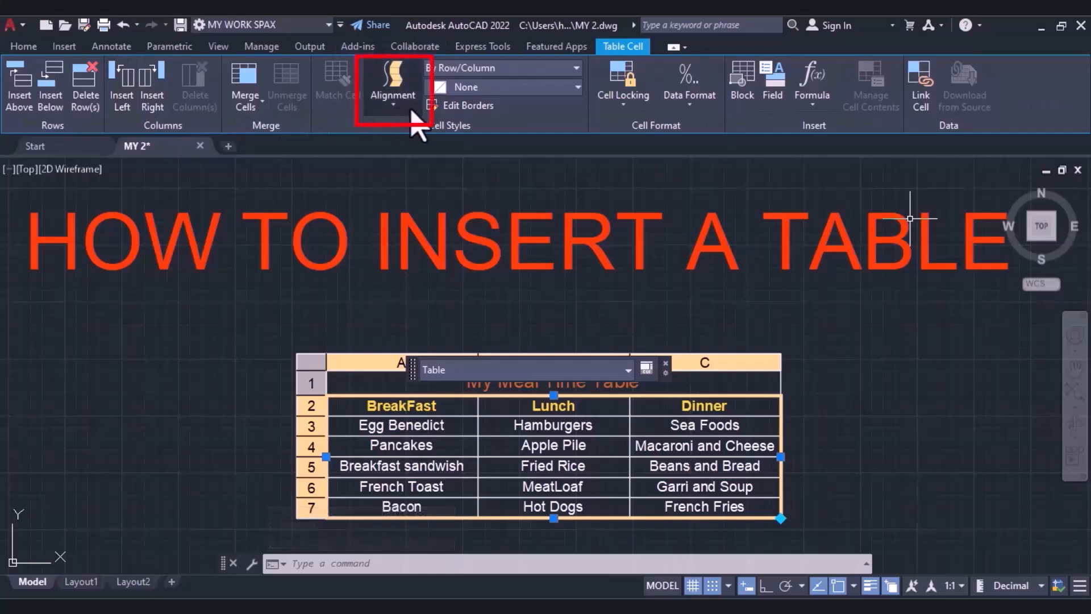
pyautogui.click(393, 108)
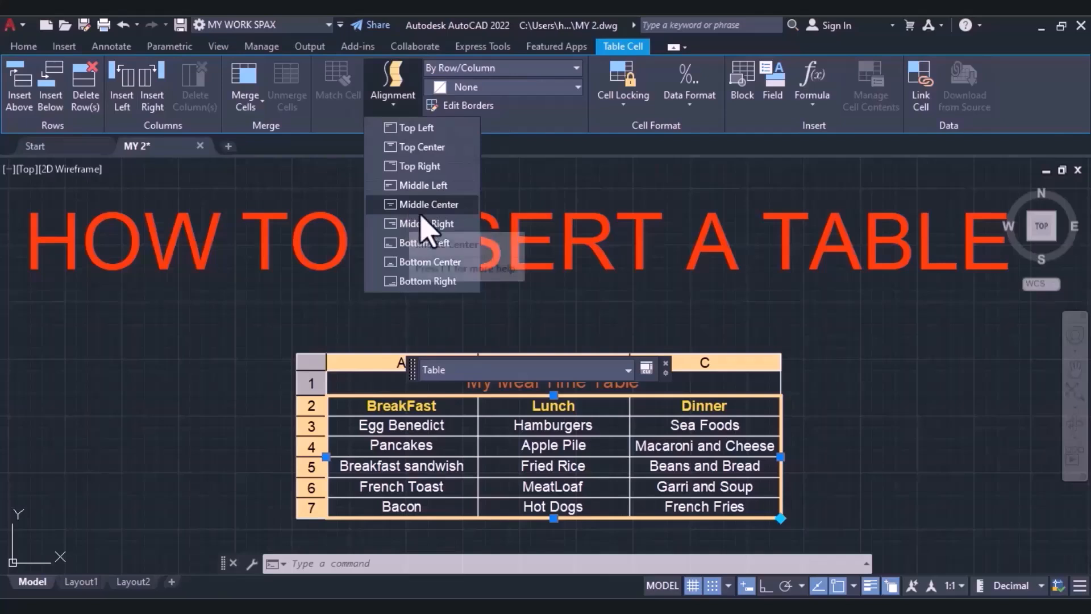
pyautogui.click(421, 128)
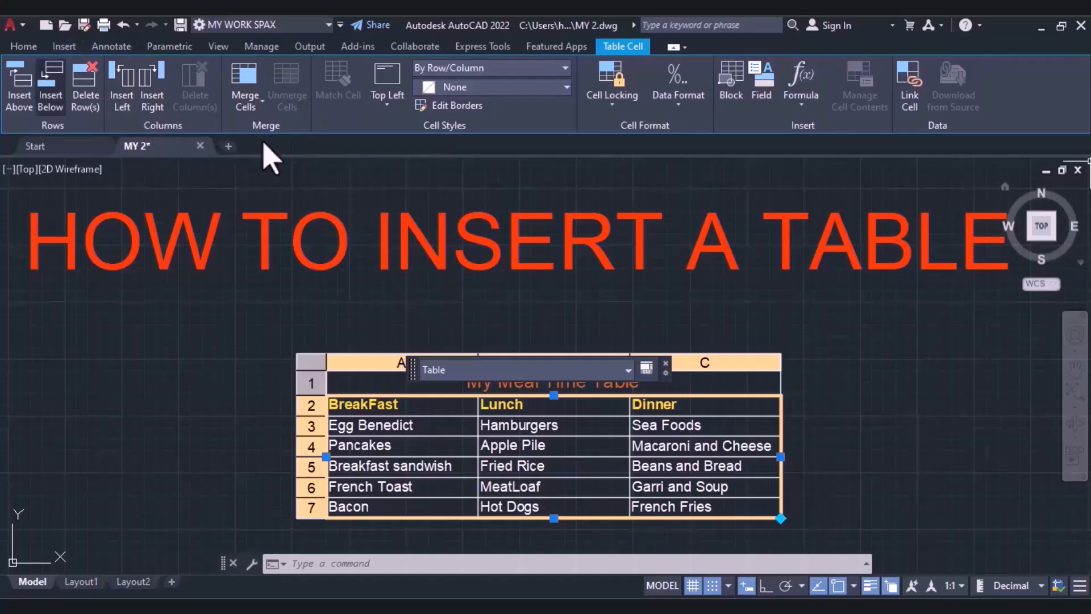
pyautogui.click(572, 293)
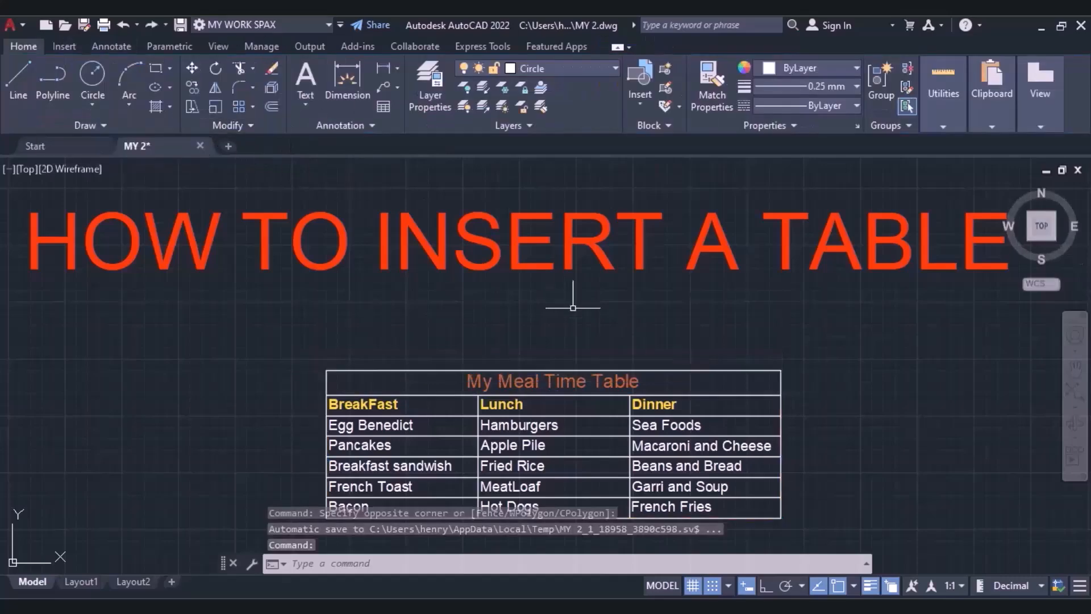
# Insert two empty rows below the "French Fries" row at the end of the table.
pyautogui.doubleClick(729, 504)
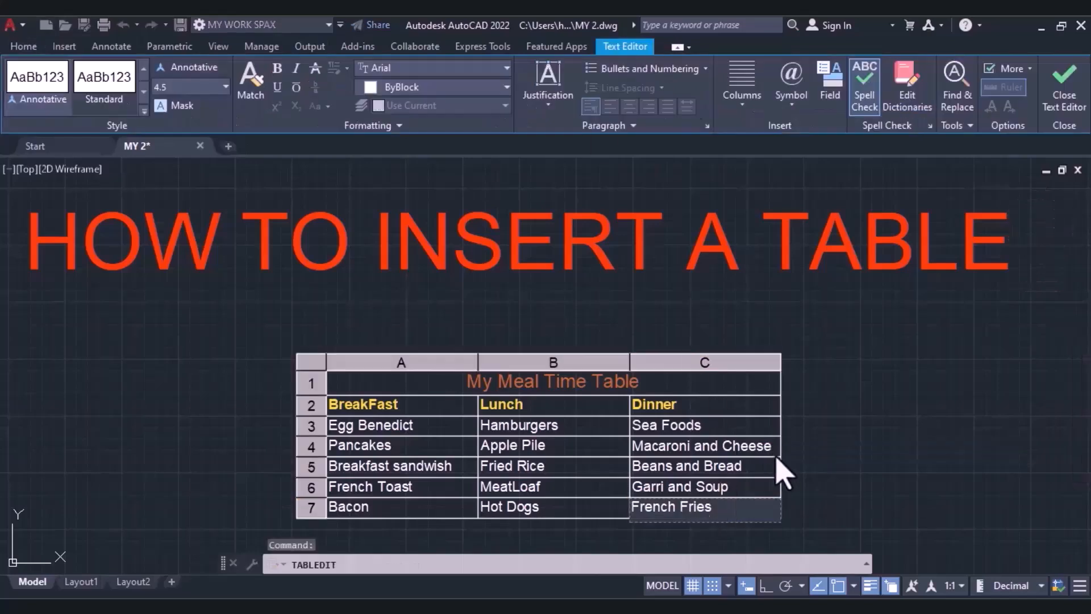
pyautogui.moveTo(774, 511); pyautogui.dragTo(796, 514)
pyautogui.click(797, 514)
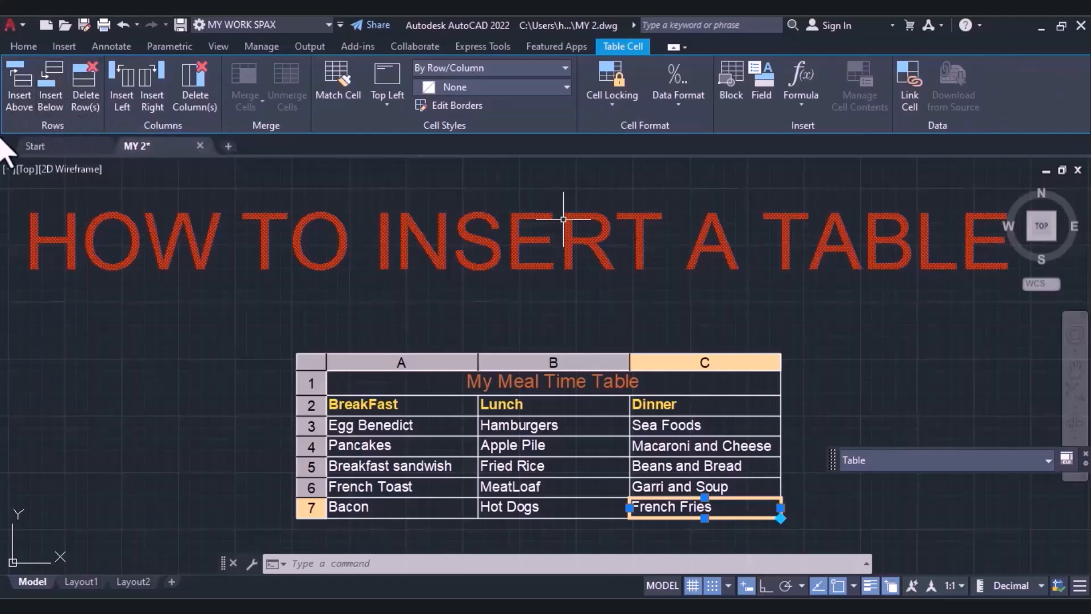
pyautogui.click(51, 102)
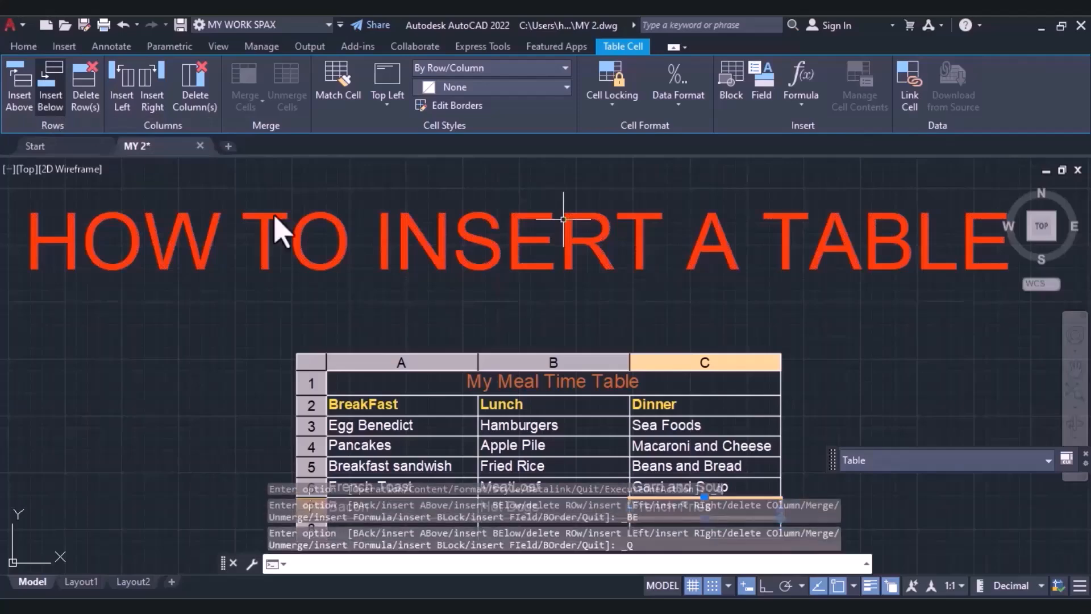
pyautogui.moveTo(344, 320); pyautogui.dragTo(324, 190, button='middle')
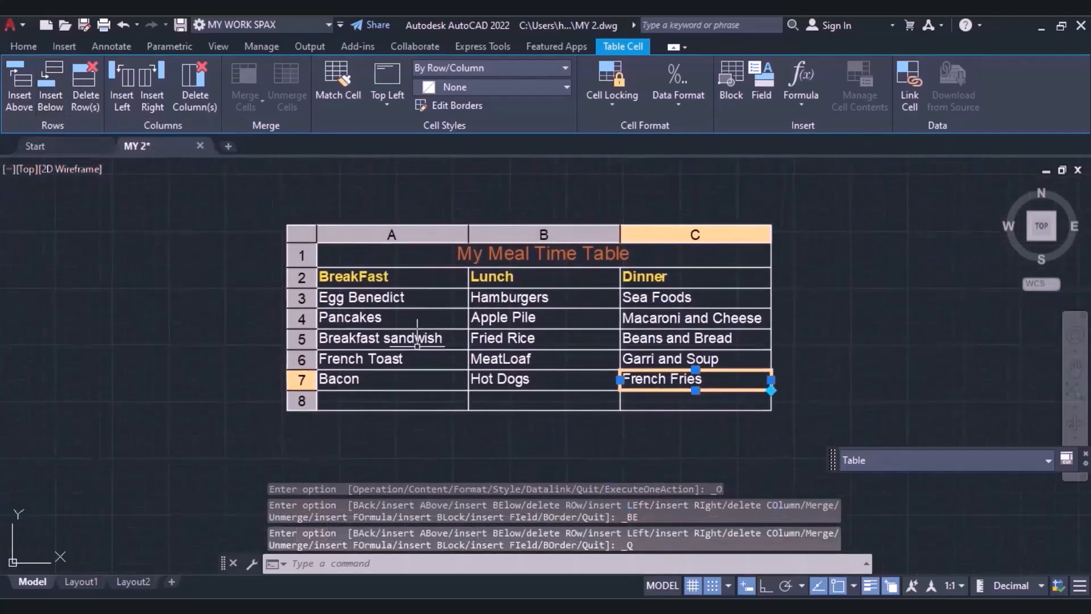
pyautogui.click(51, 102)
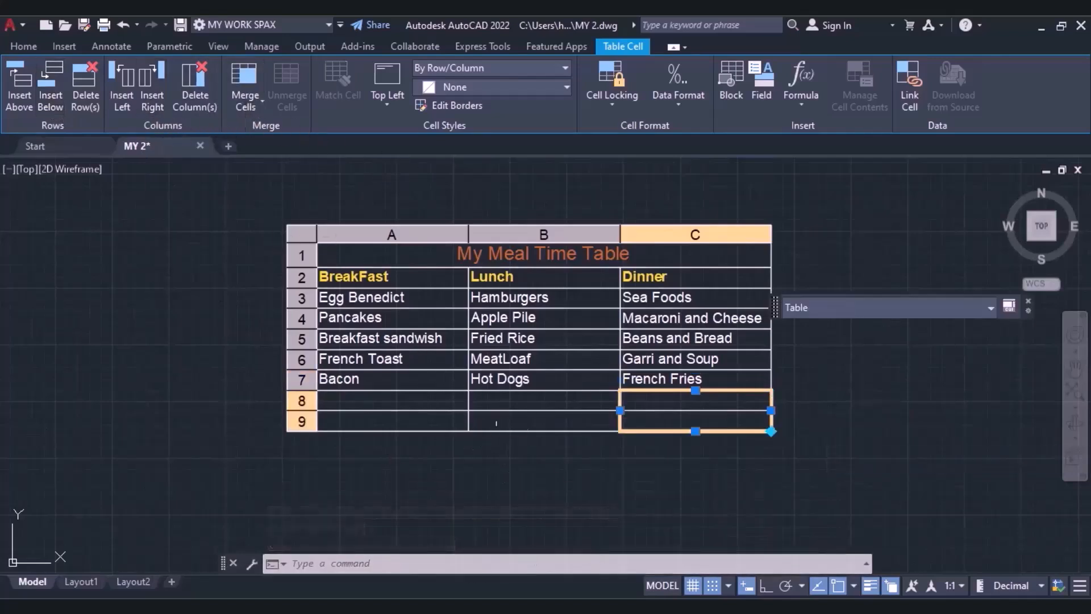
# Merge all cells of the empty rows 8 and 9 into a single cell.
pyautogui.moveTo(501, 429); pyautogui.dragTo(497, 411)
pyautogui.click(799, 393)
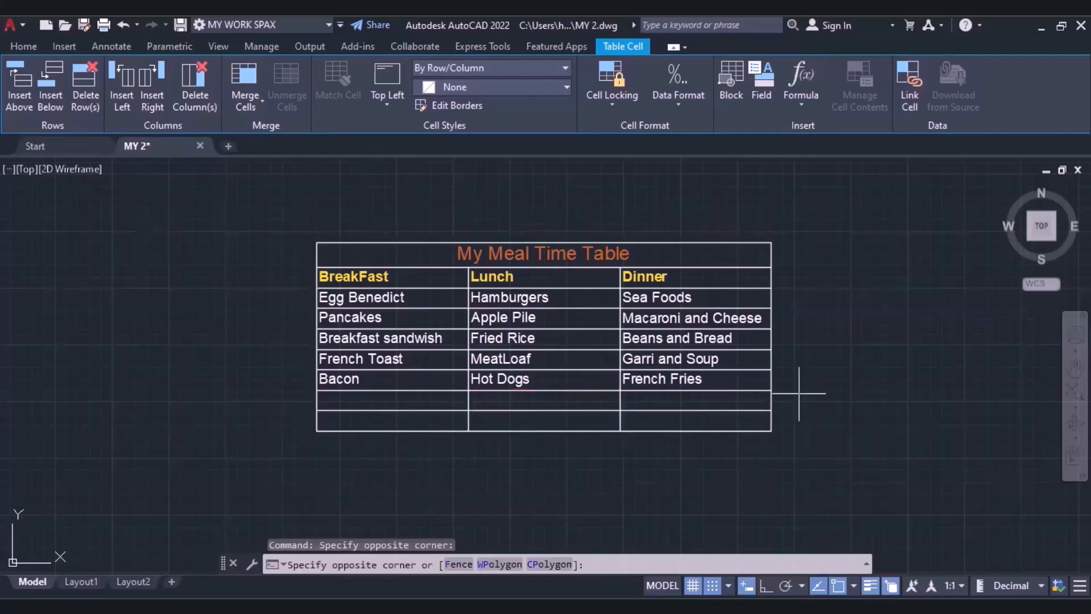
pyautogui.click(361, 416)
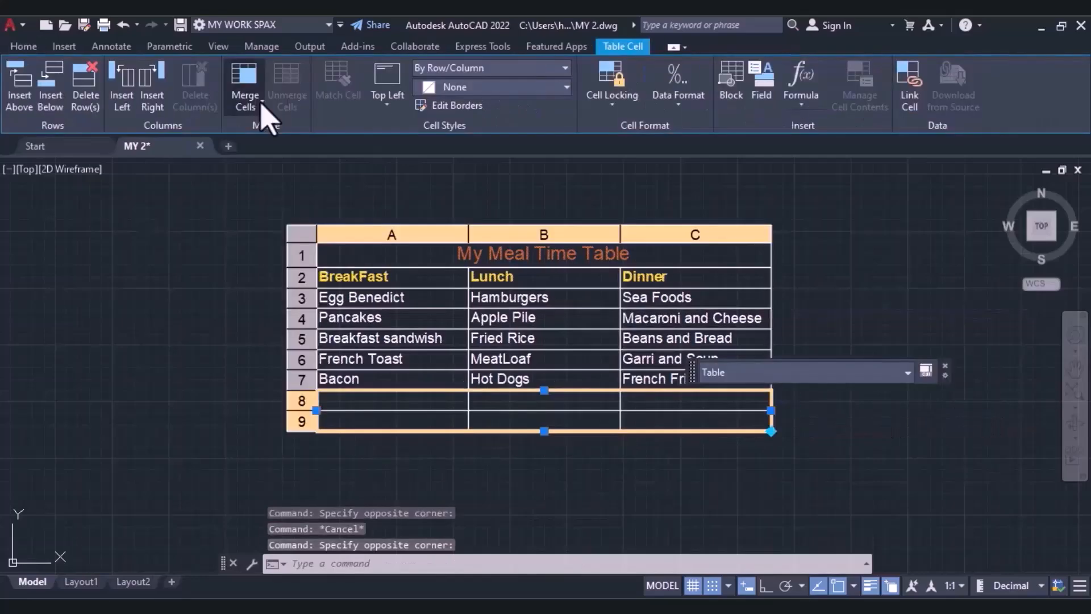
pyautogui.click(250, 99)
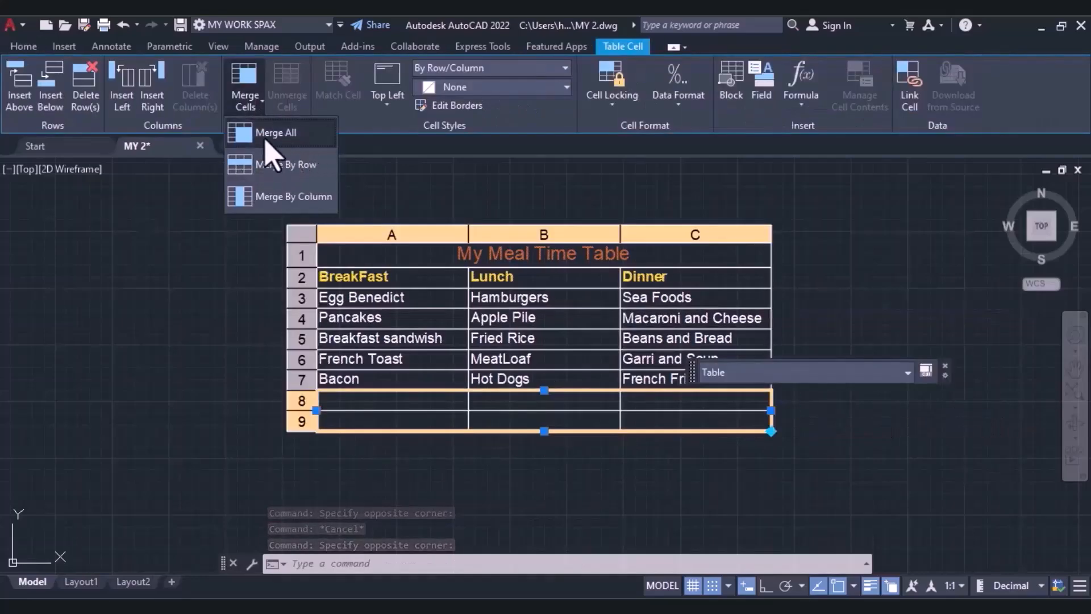
pyautogui.click(265, 139)
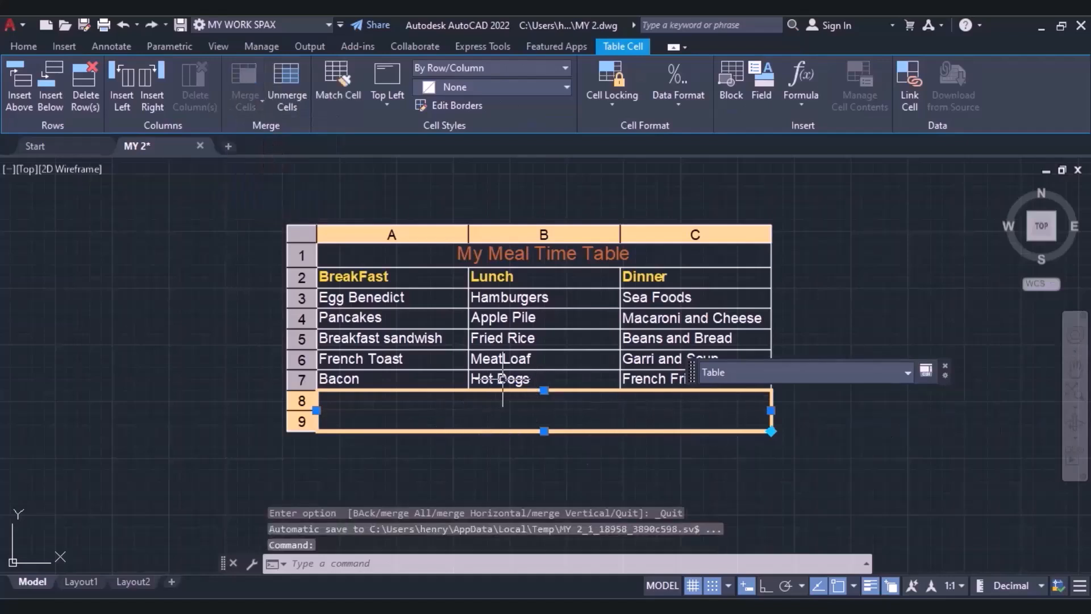
# Insert a new column to the right of the Dinner column, working from the merged cell.
pyautogui.doubleClick(742, 414)
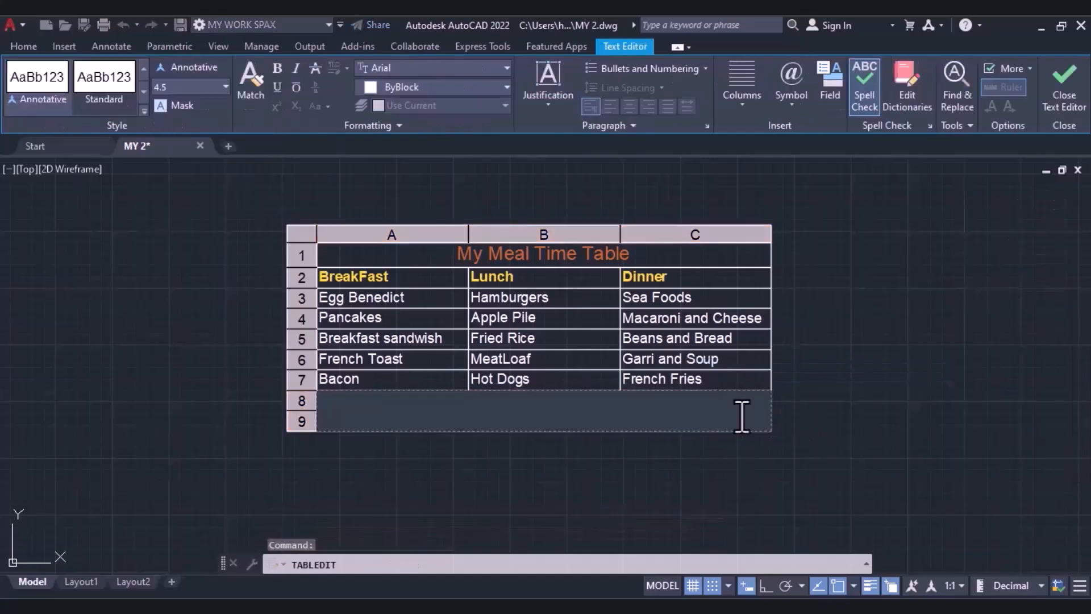
pyautogui.press('Escape')
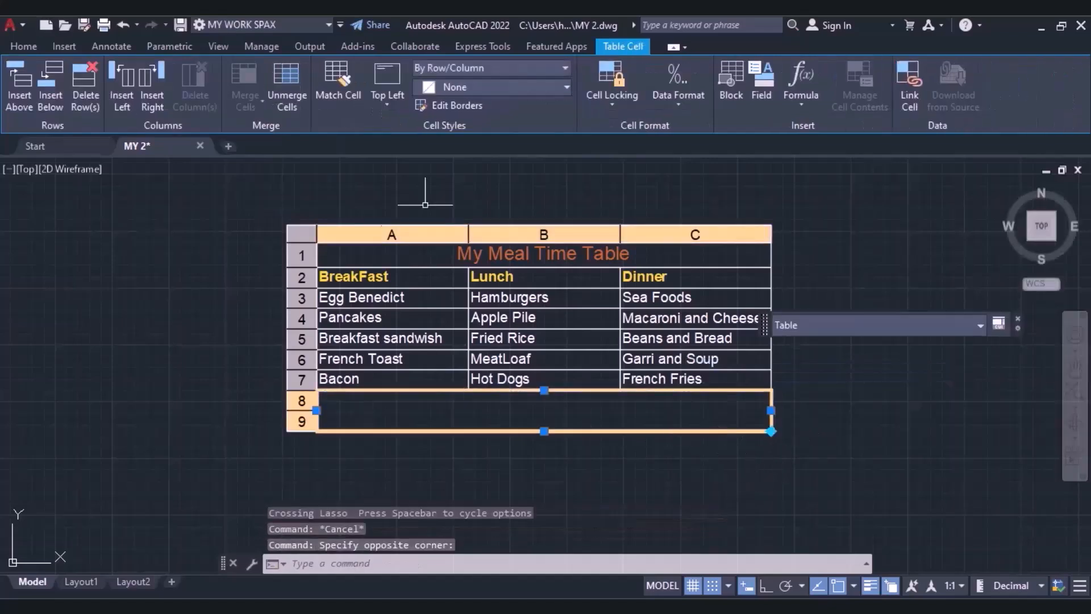
pyautogui.click(152, 101)
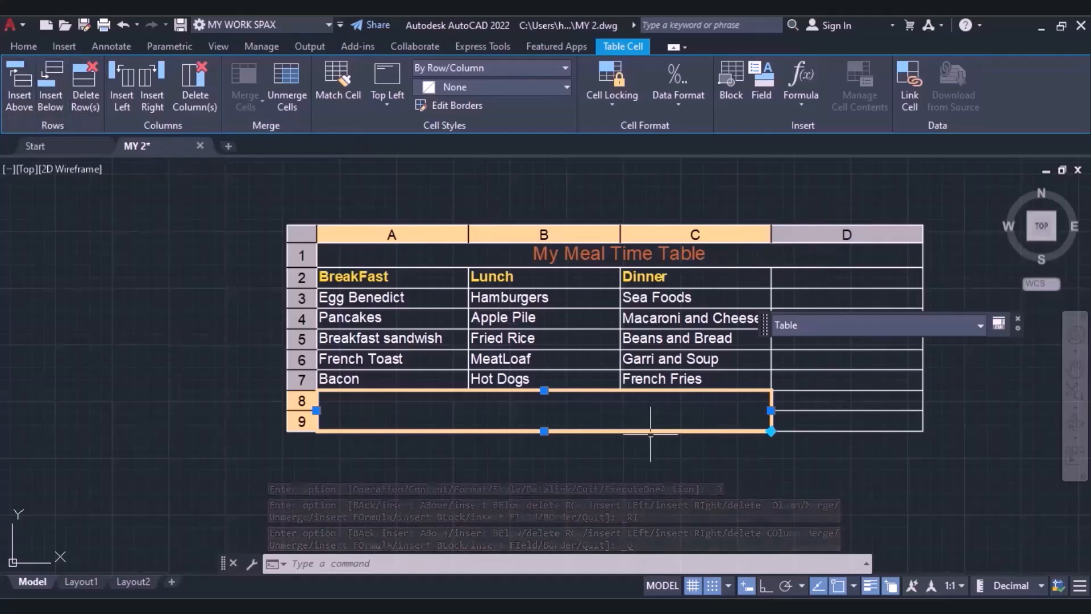
# Delete the merged empty rows 8 and 9 at the end of the meal table.
pyautogui.click(86, 85)
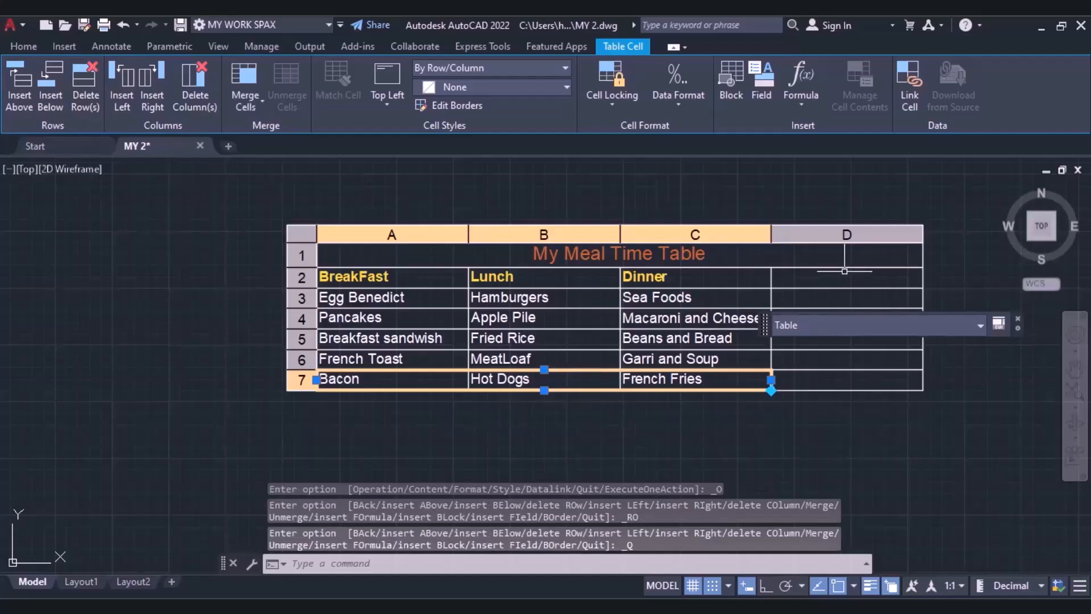
pyautogui.doubleClick(810, 279)
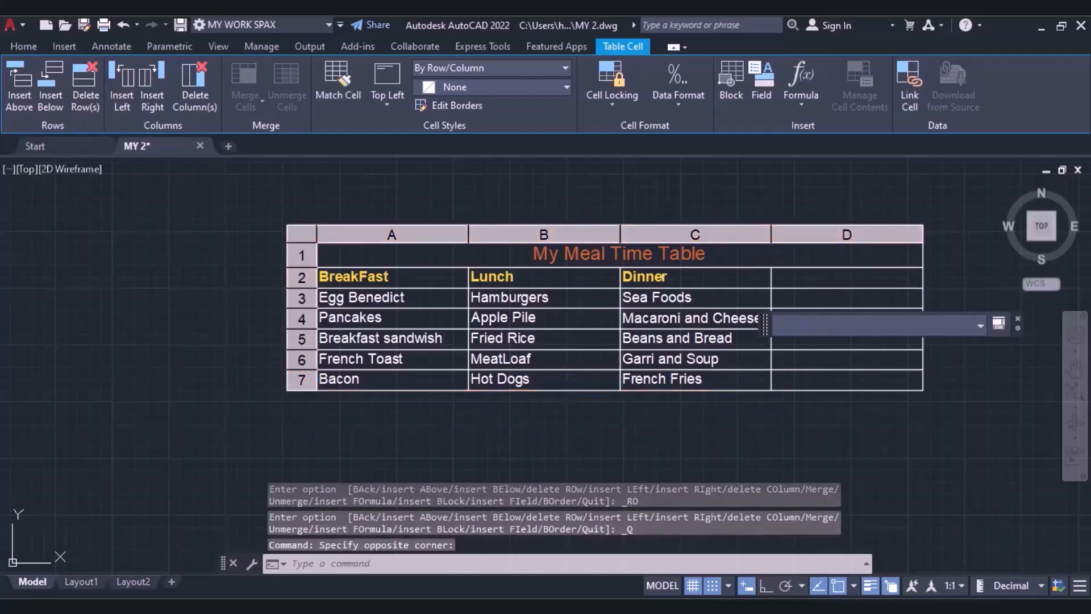
pyautogui.click(825, 326)
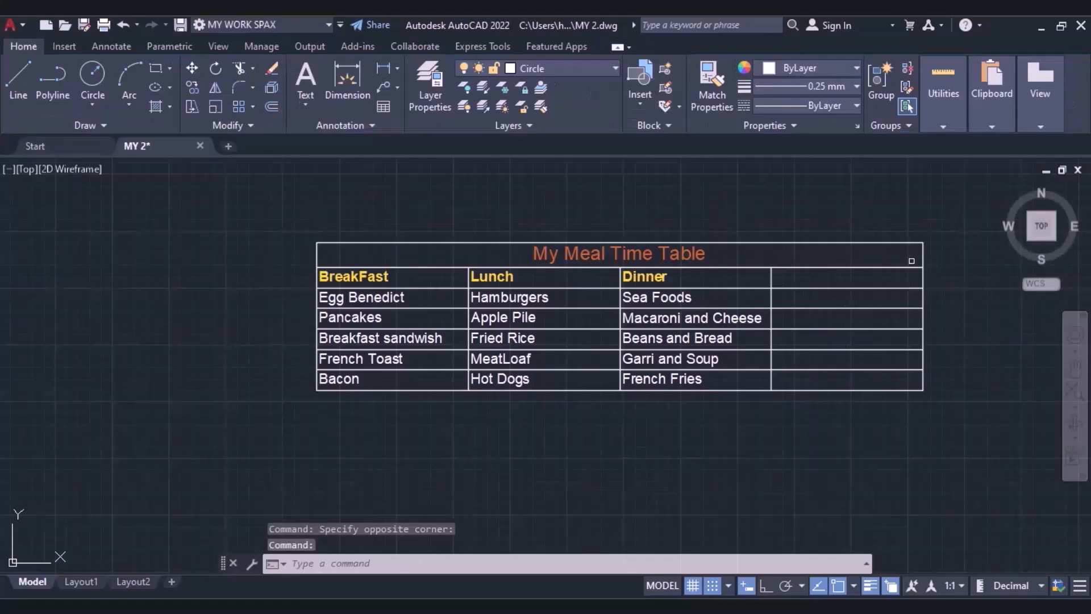
pyautogui.click(785, 281)
pyautogui.click(889, 335)
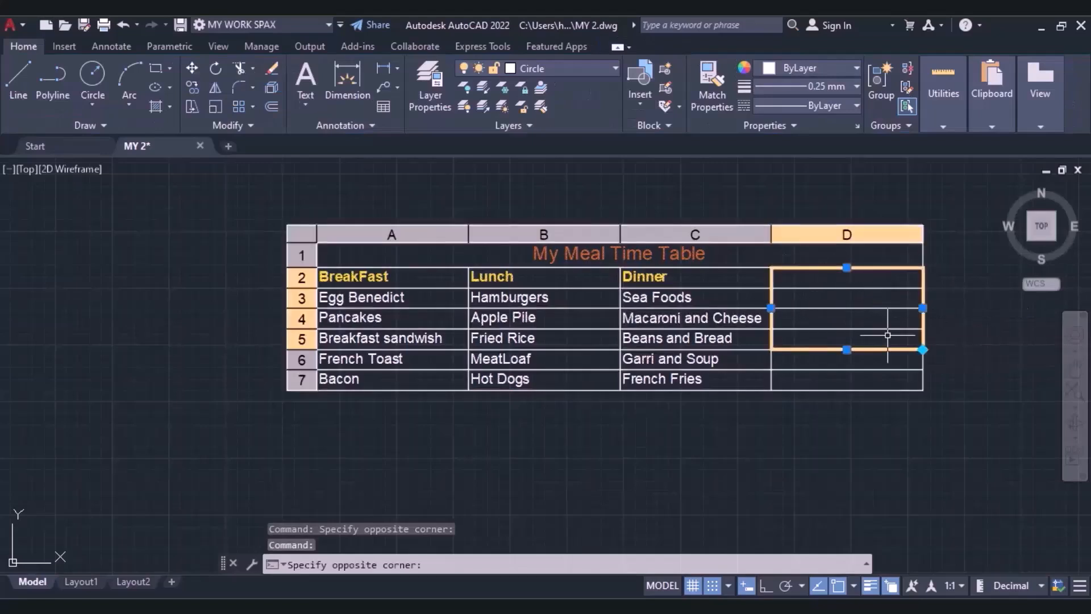
pyautogui.click(833, 380)
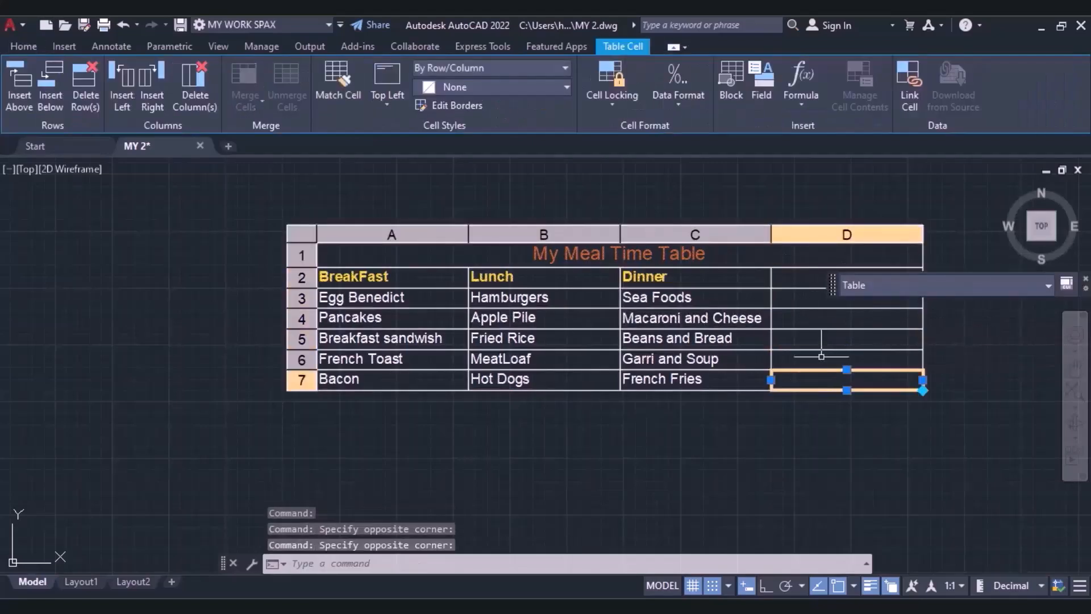
pyautogui.moveTo(770, 284); pyautogui.dragTo(777, 275)
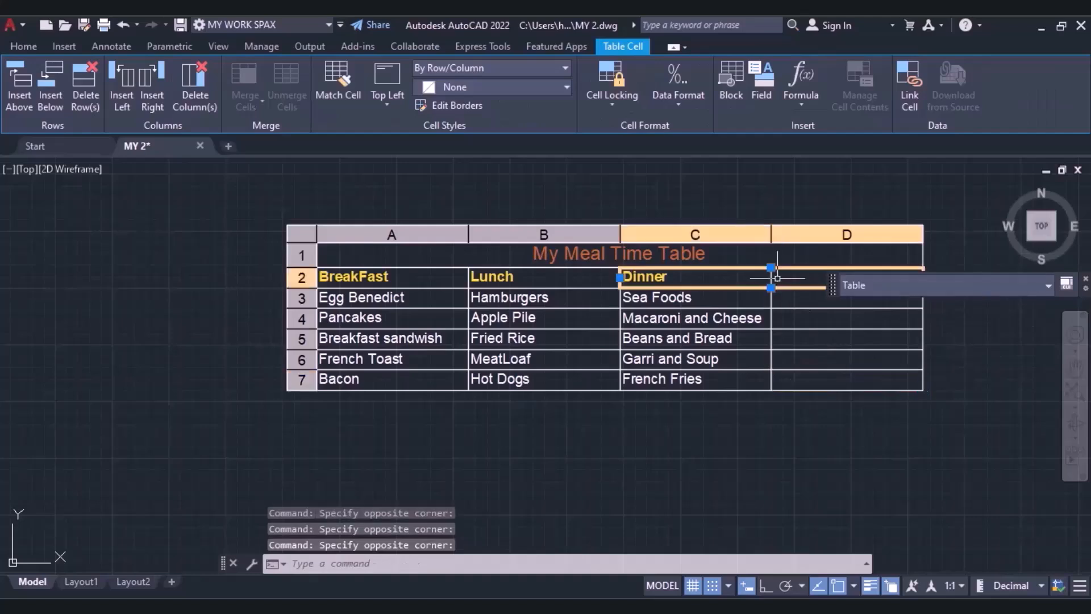
pyautogui.click(792, 313)
pyautogui.click(794, 265)
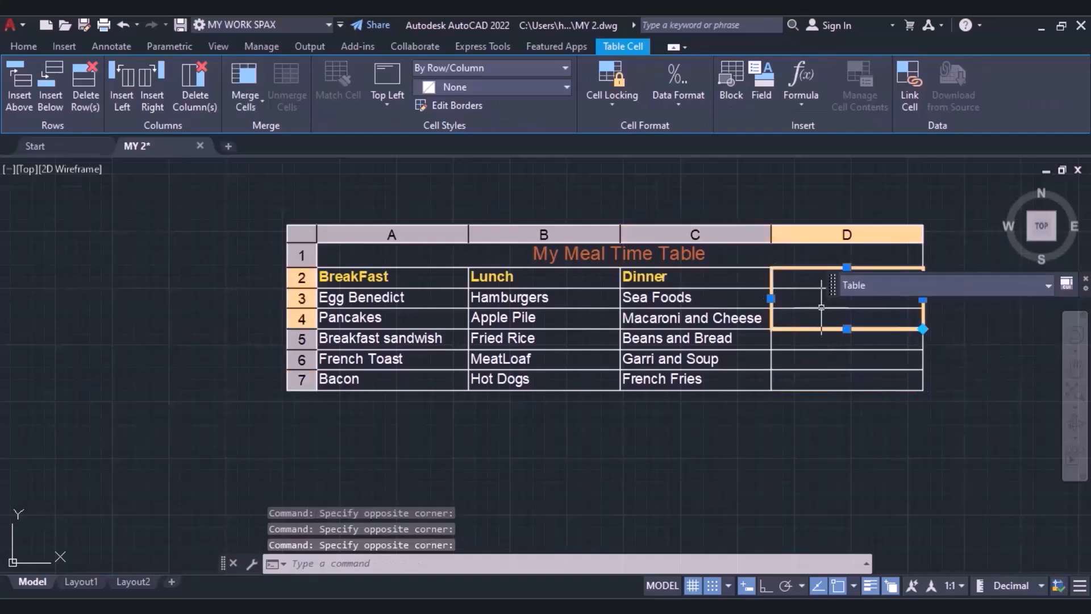
pyautogui.press('Escape')
# Delete the empty column D beside the Dinner column by way of its cells in rows 2 to 7.
pyautogui.click(792, 275)
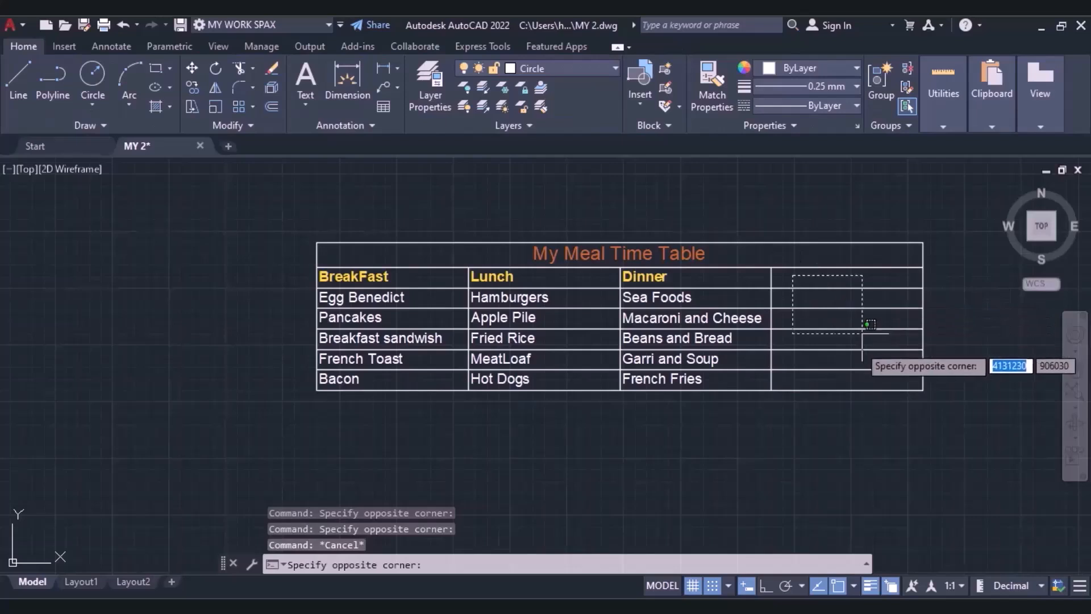
pyautogui.click(893, 376)
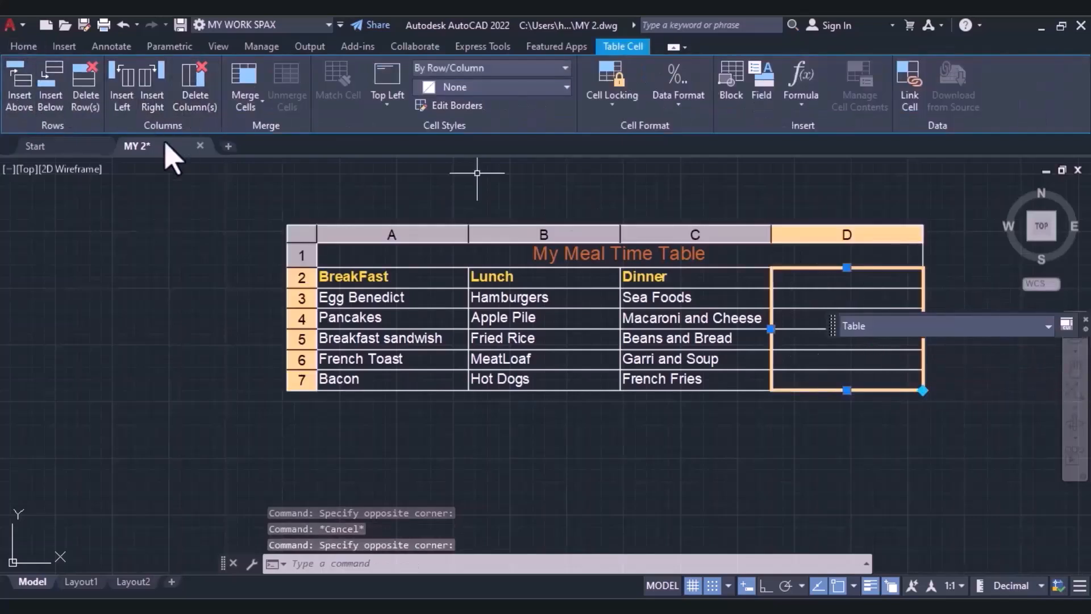
pyautogui.click(199, 94)
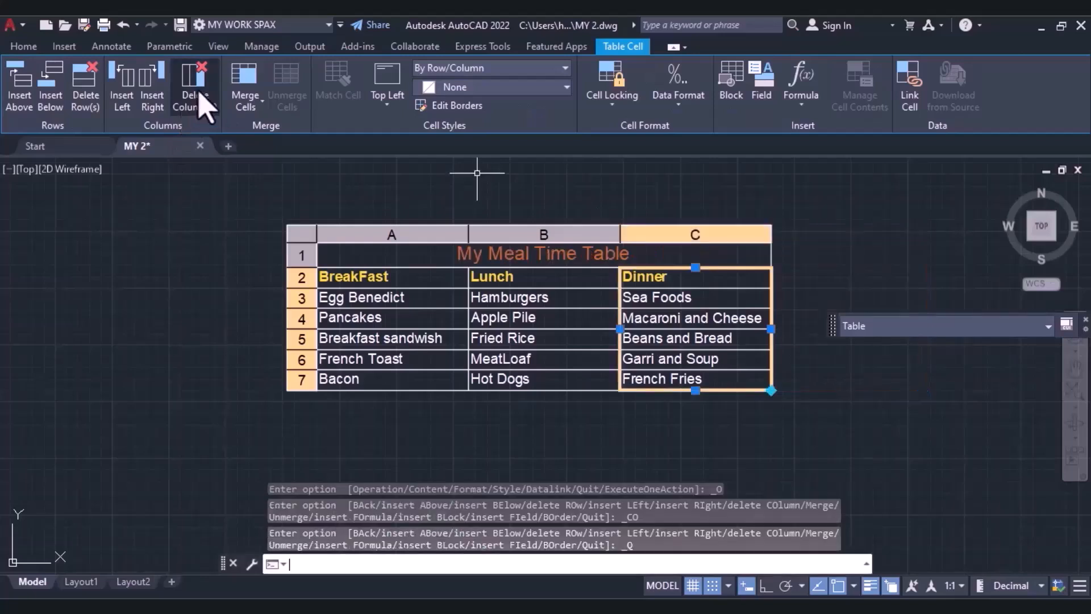
# Give the Breakfast and Lunch cells in rows 3 to 7 a blue background fill.
pyautogui.moveTo(418, 300); pyautogui.dragTo(508, 405)
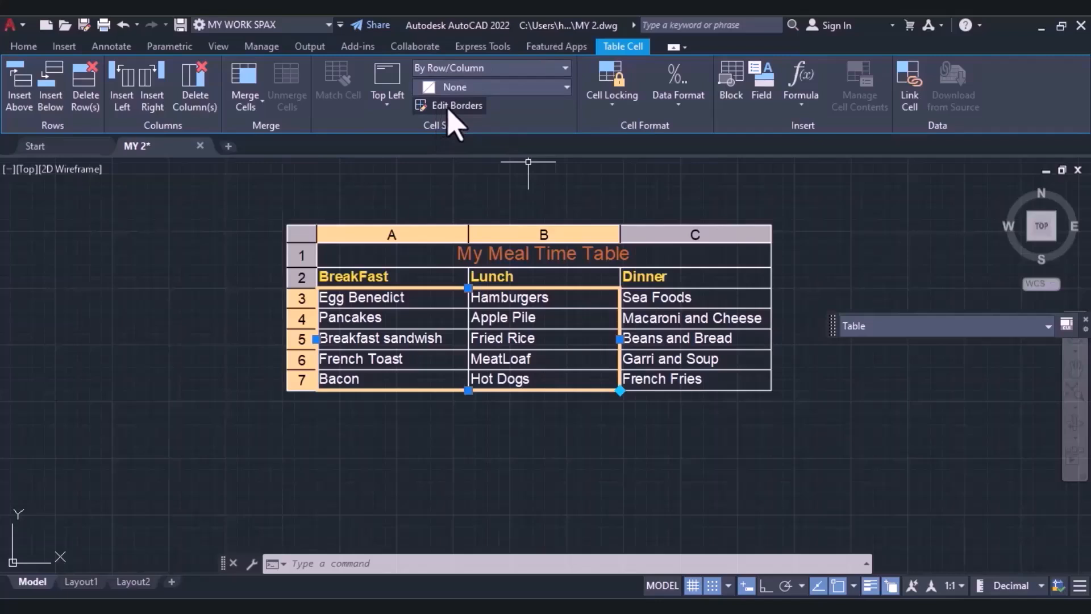
pyautogui.click(517, 91)
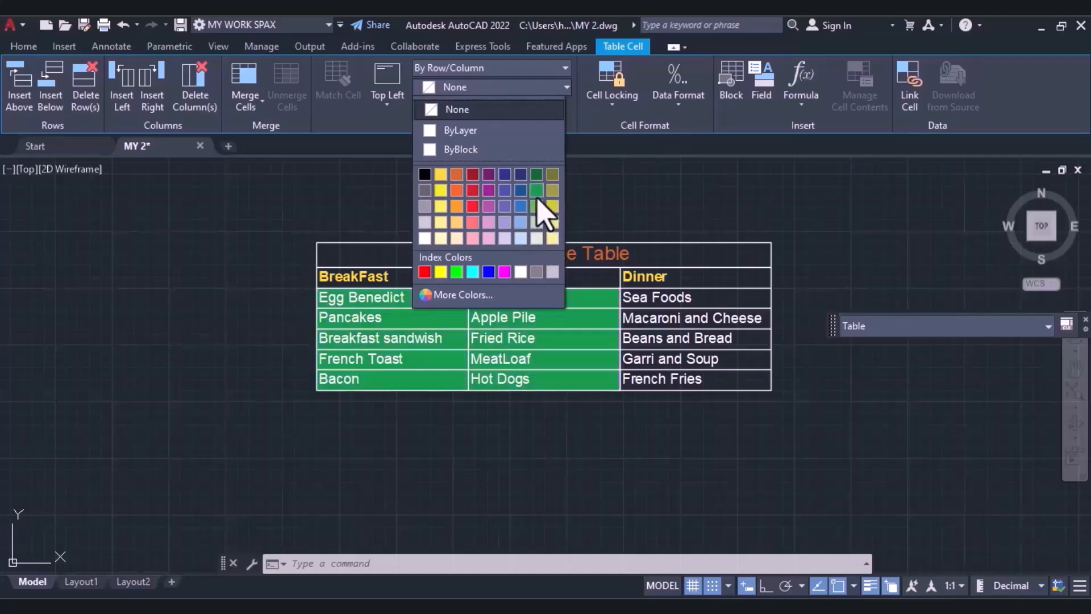
pyautogui.click(522, 193)
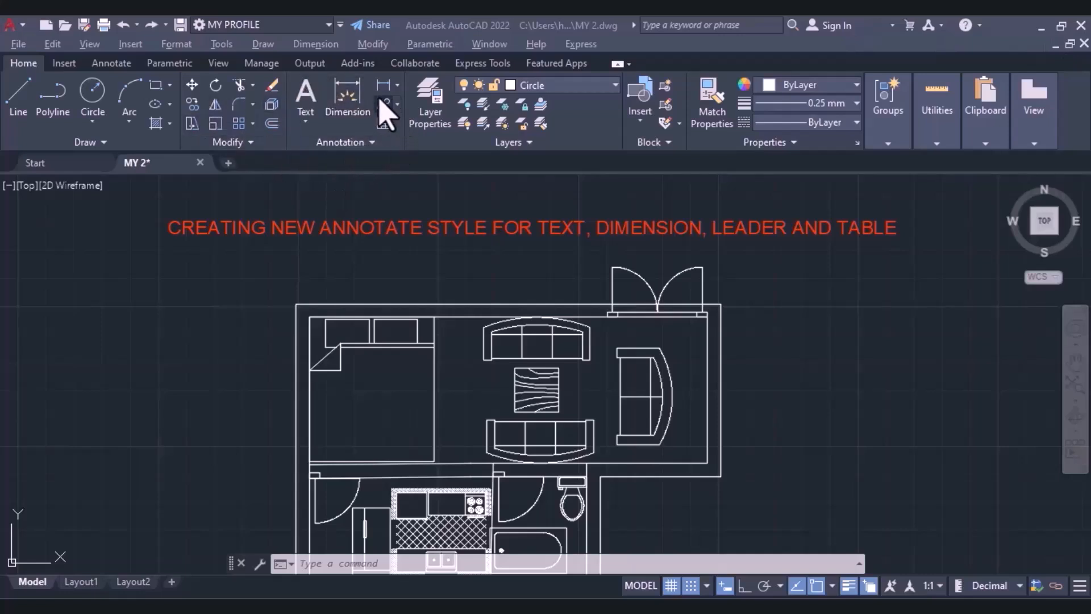
# Open the text style manager and examine the font names and font styles available for the Standard style.
pyautogui.click(308, 145)
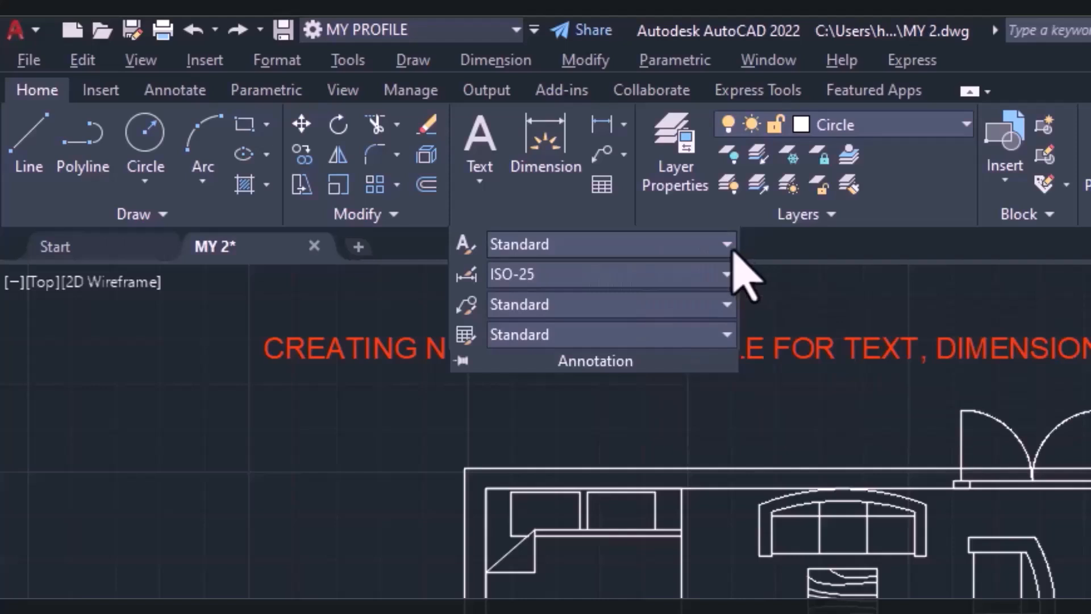
pyautogui.click(715, 250)
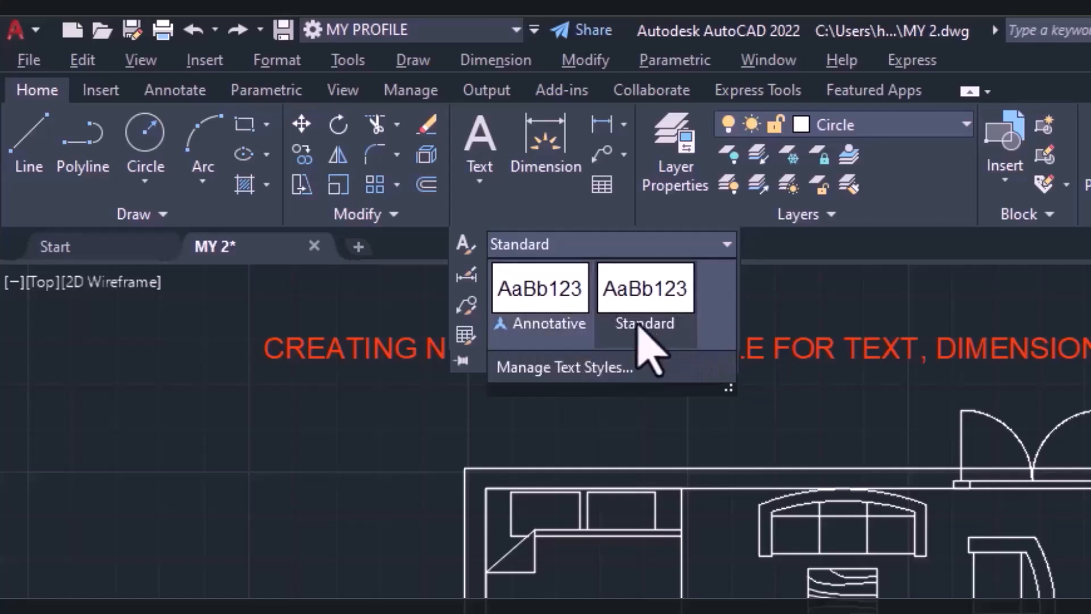
pyautogui.click(547, 367)
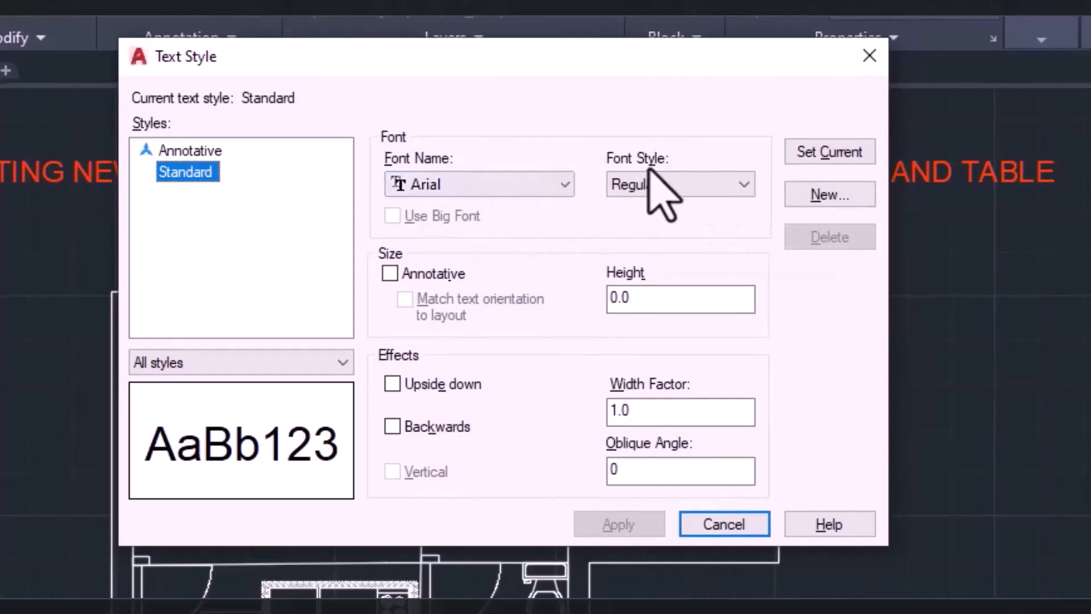
pyautogui.click(549, 183)
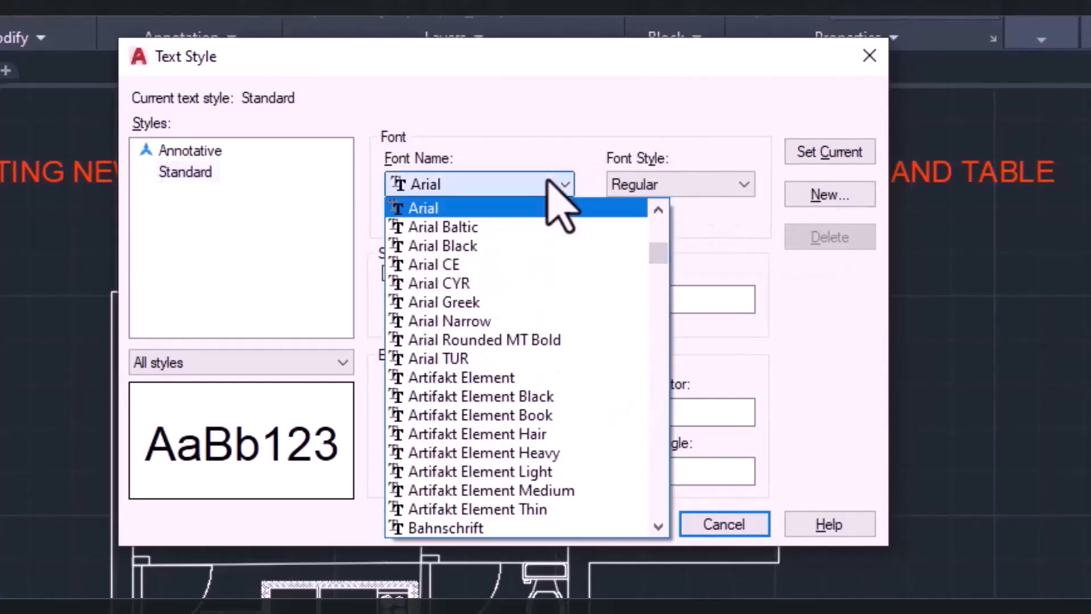
pyautogui.click(621, 141)
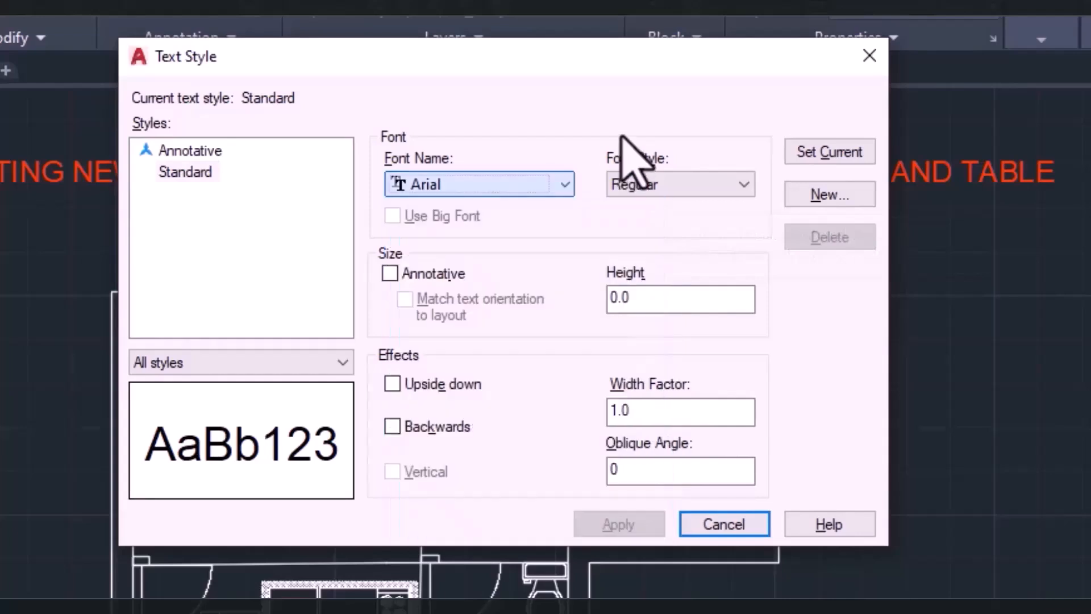
pyautogui.click(688, 183)
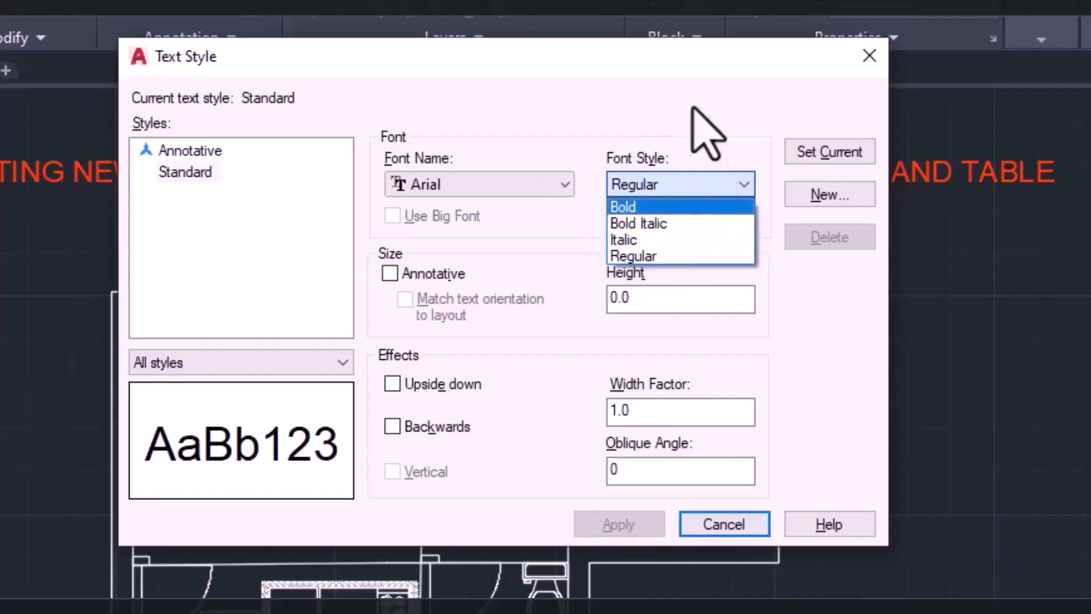
pyautogui.click(622, 94)
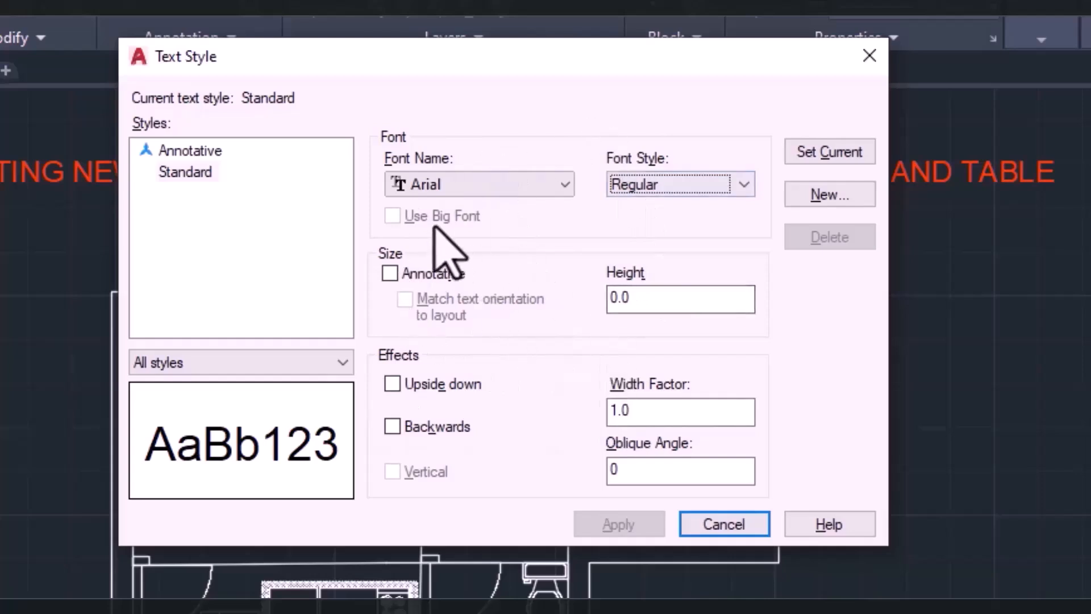
# Create a text style named My Text Style, make it the current style and close the text style manager.
pyautogui.click(823, 196)
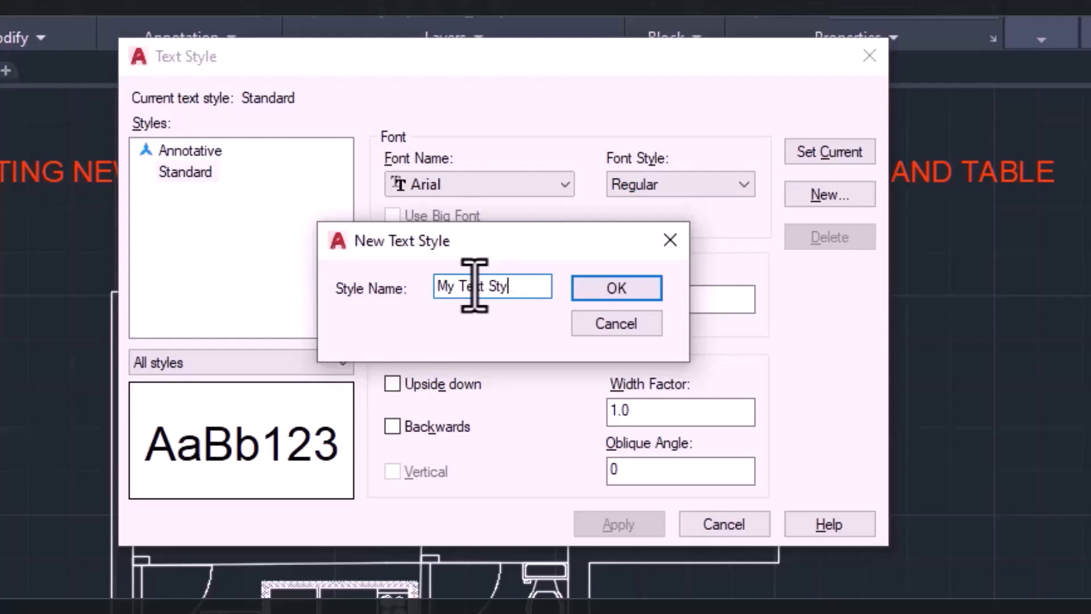
pyautogui.click(634, 290)
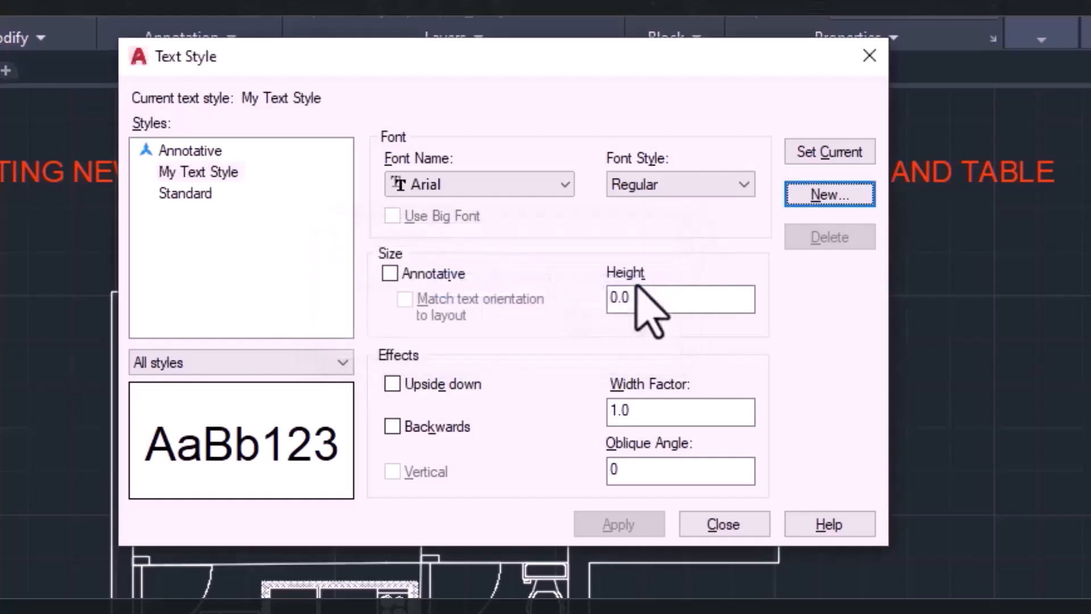
pyautogui.click(208, 174)
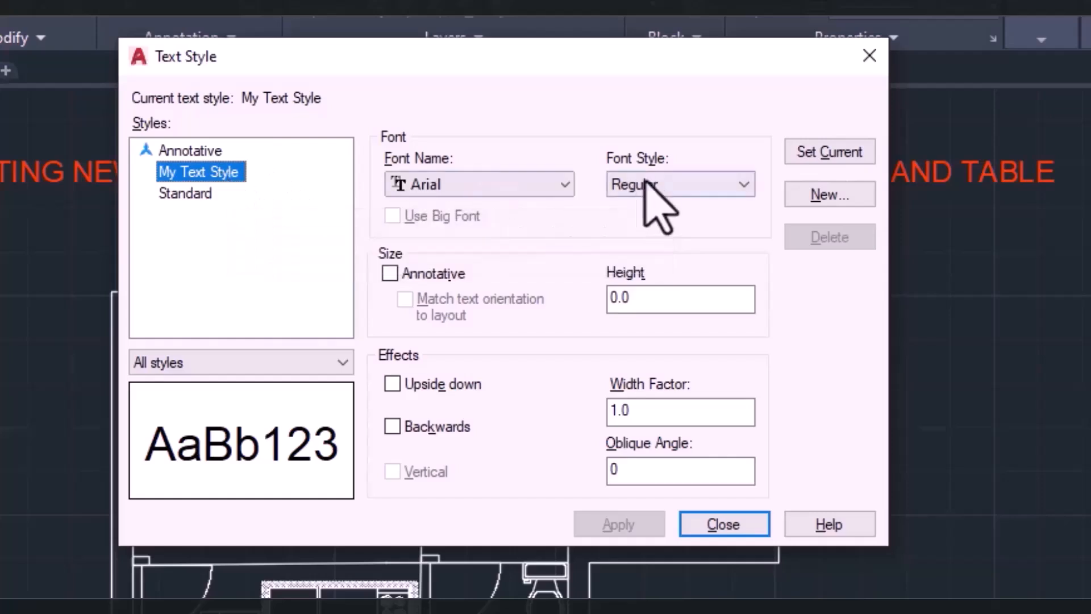
pyautogui.click(824, 154)
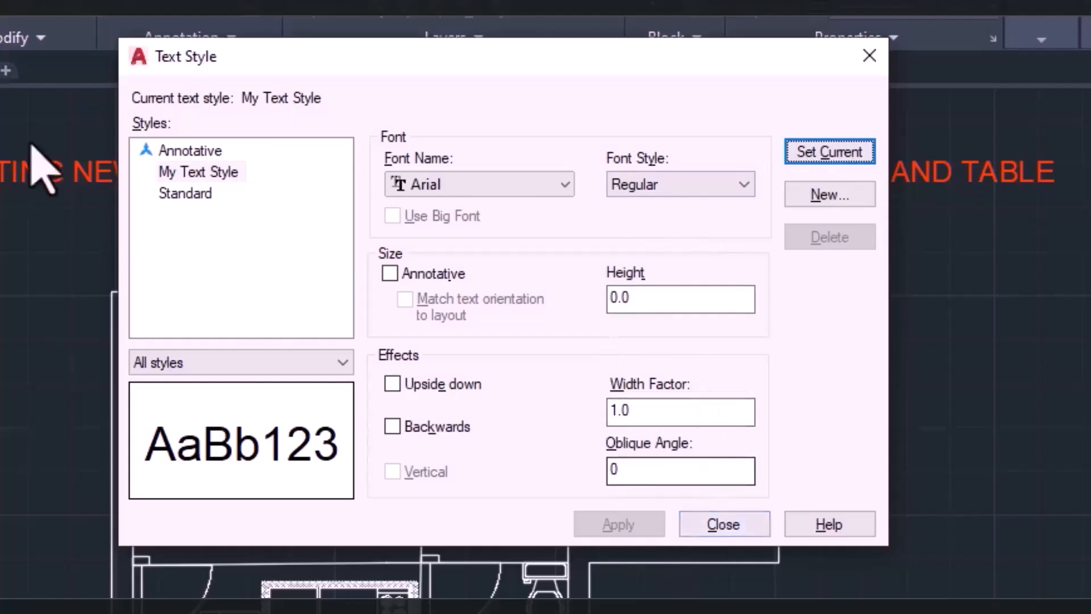
pyautogui.click(727, 528)
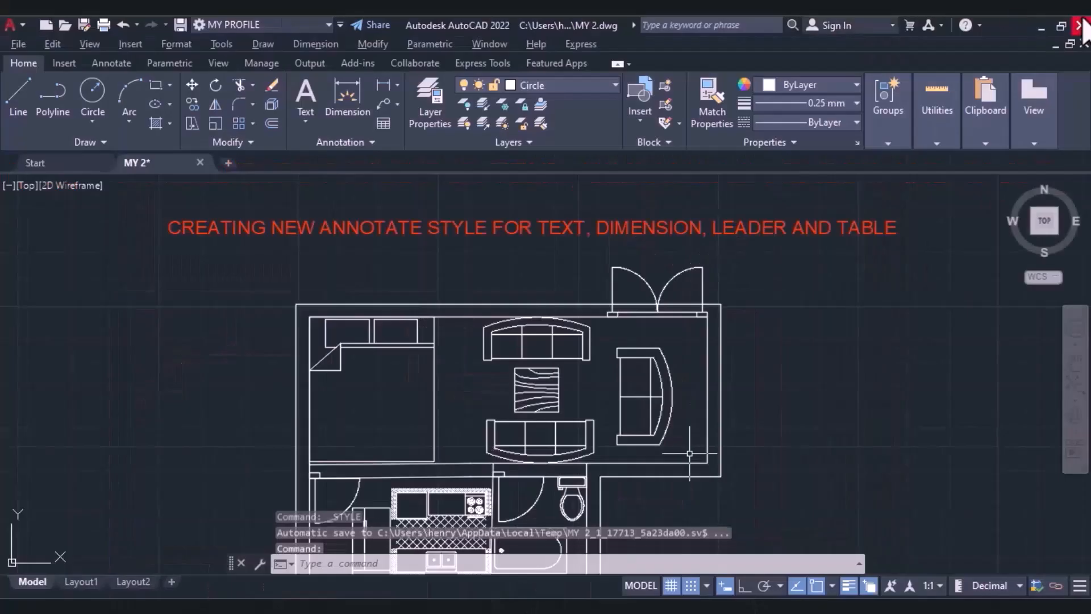
# Create a dimension style named My Dim Style, based on Standard, annotative and used for all dimensions.
pyautogui.click(349, 142)
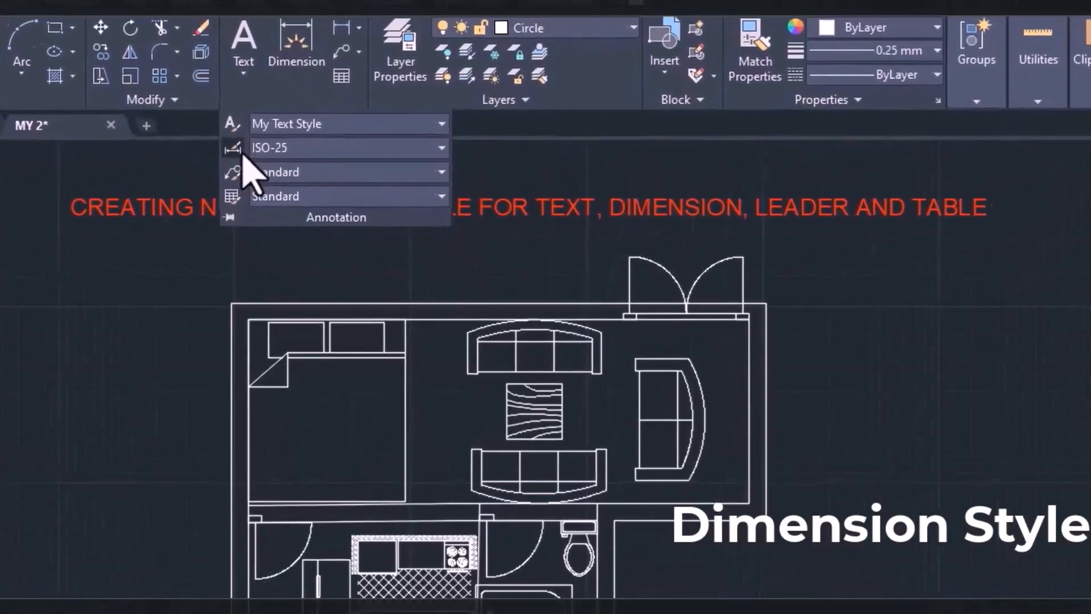
pyautogui.click(243, 153)
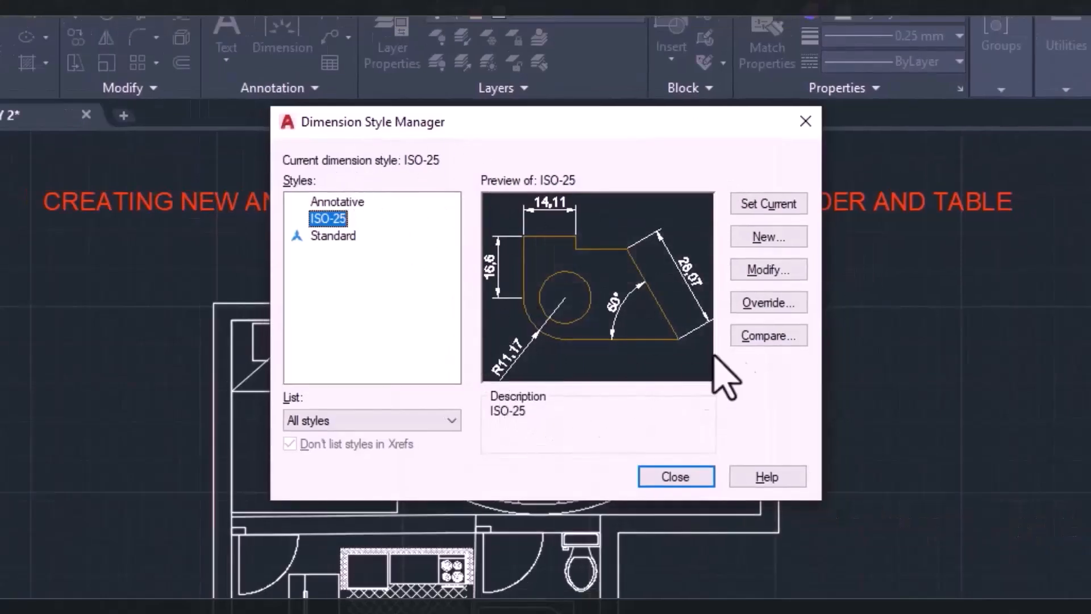
pyautogui.click(749, 237)
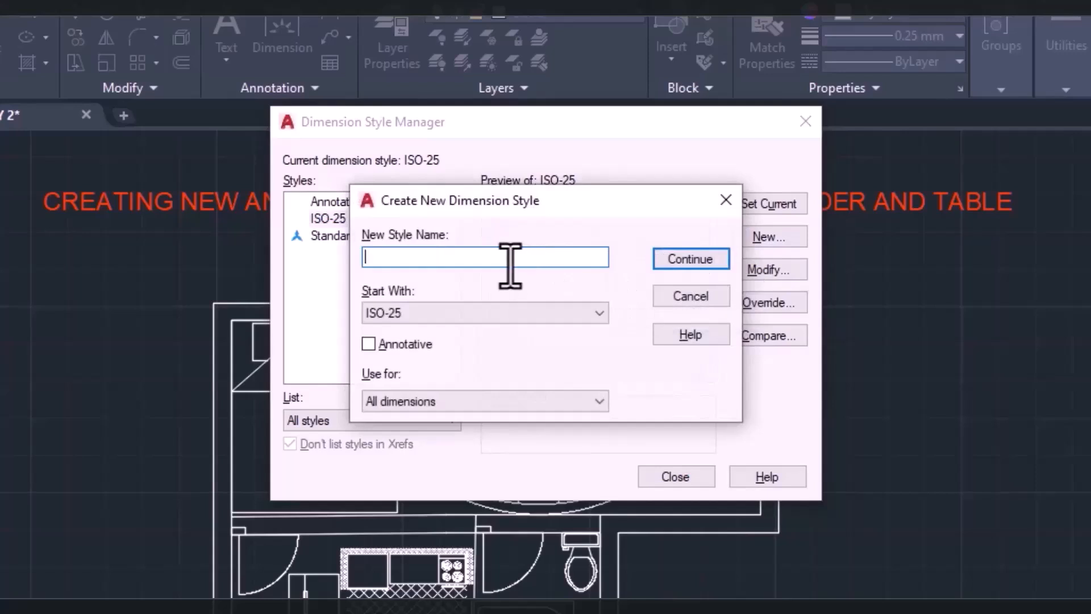
pyautogui.write('My Dim Style')
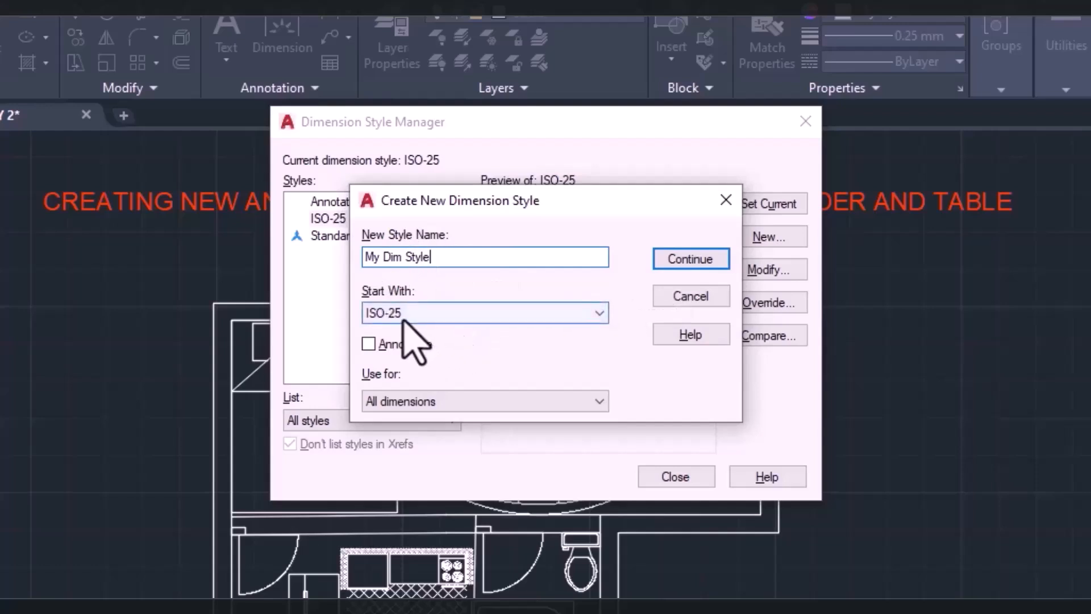
pyautogui.click(403, 314)
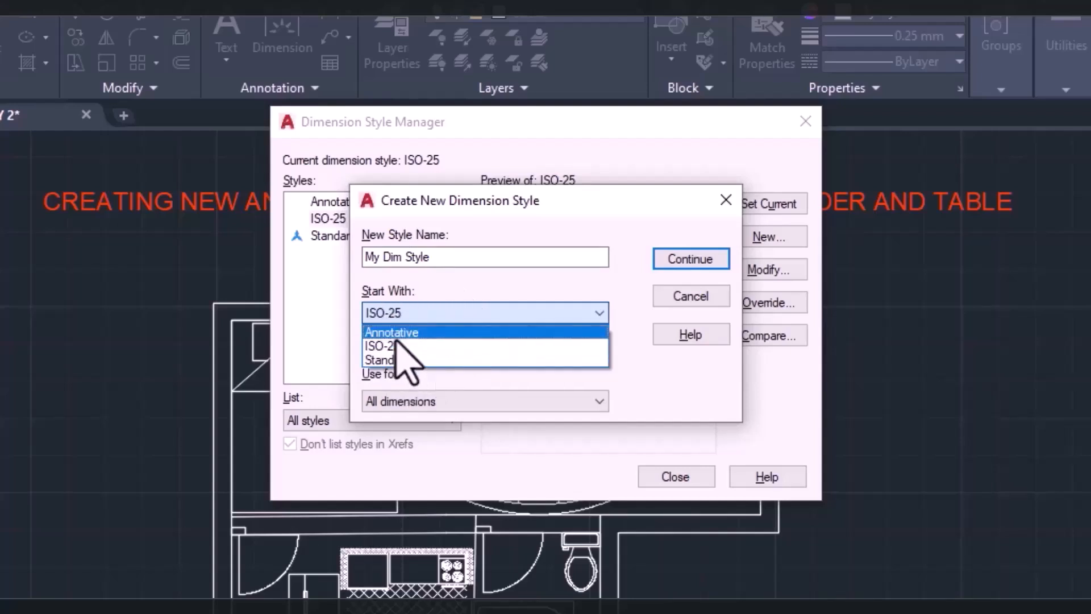
pyautogui.click(401, 360)
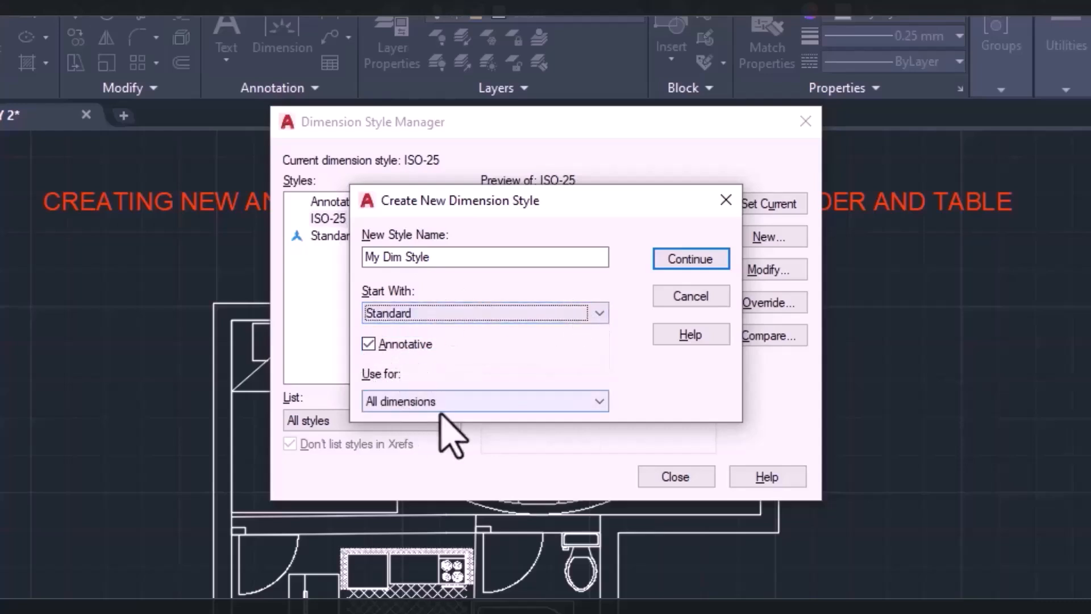
pyautogui.click(699, 260)
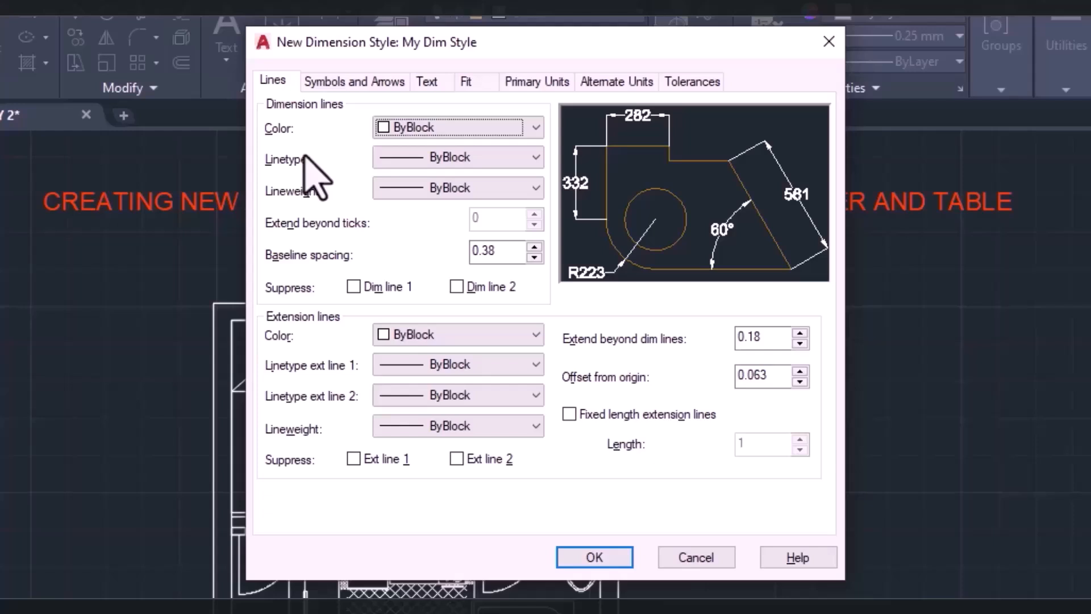
# Set the dimension lines to blue with ByBlock linetype and 0.15 mm lineweight, and suppress dimension line 1.
pyautogui.click(415, 124)
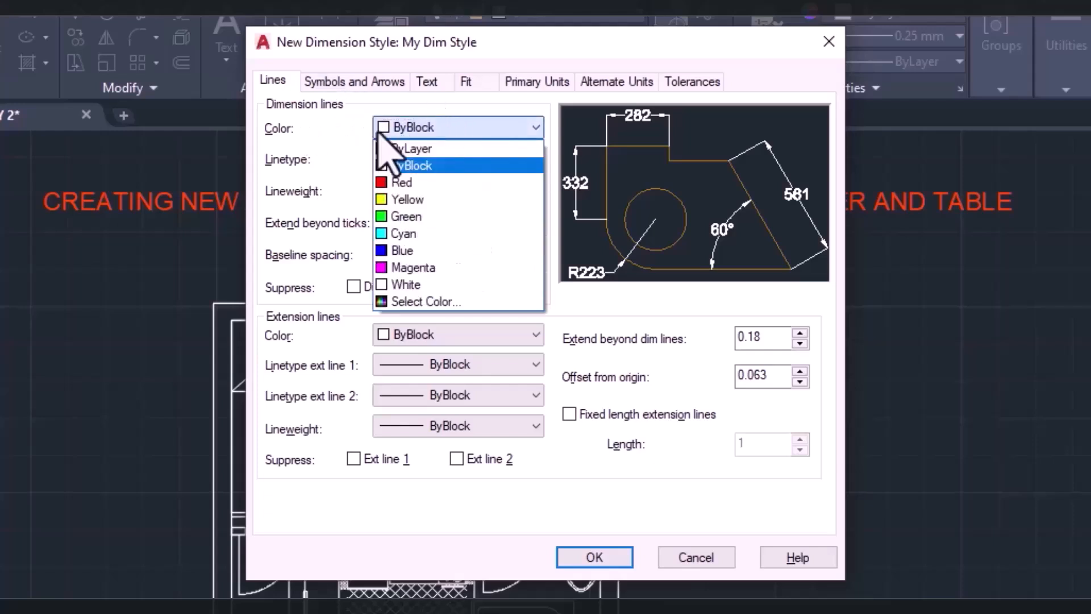
pyautogui.click(466, 251)
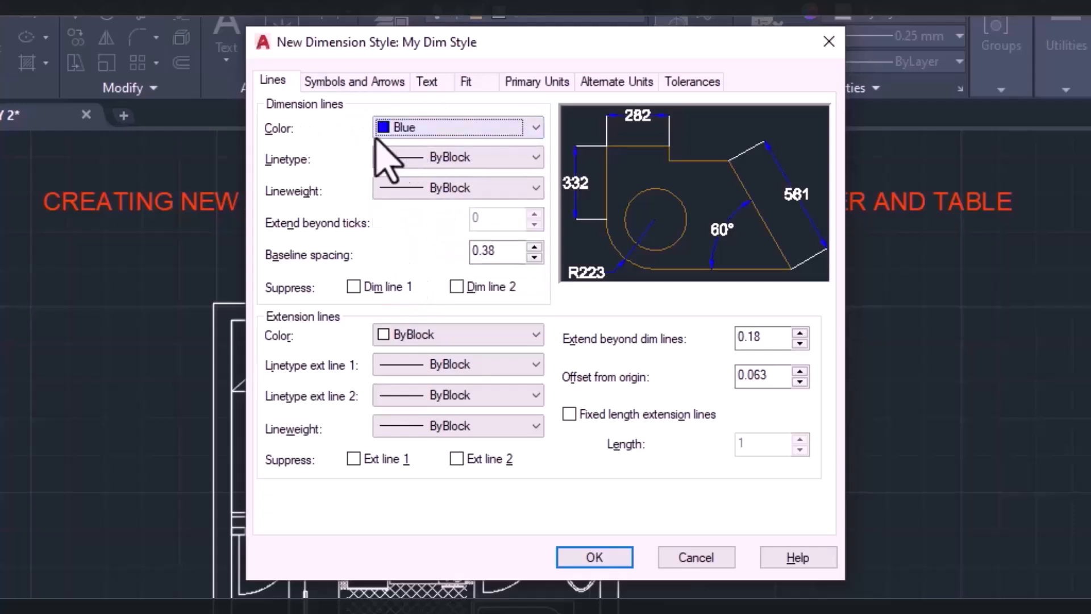
pyautogui.click(424, 158)
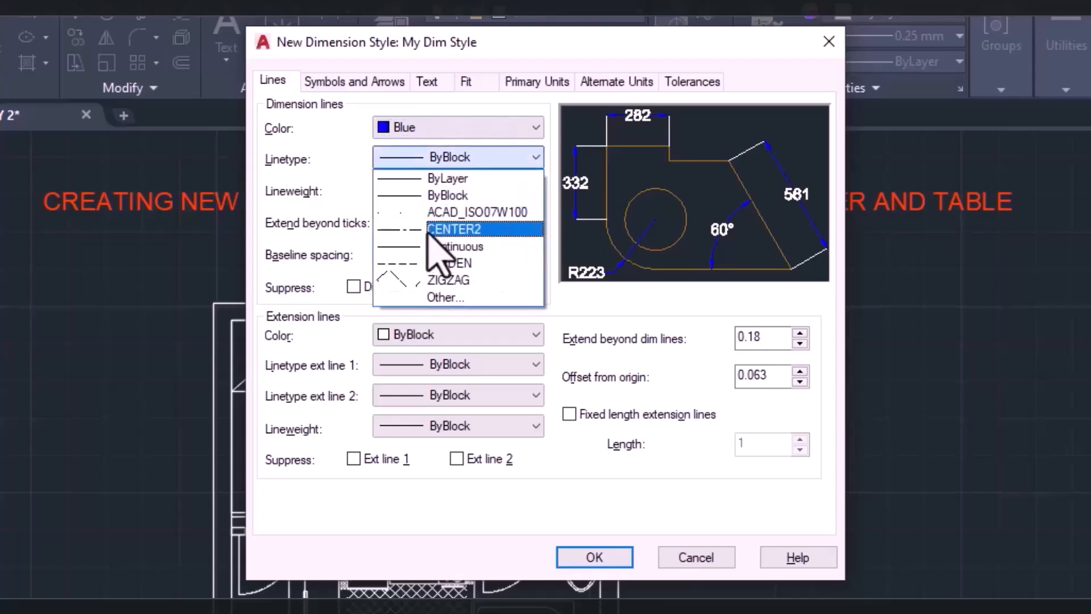
pyautogui.click(432, 195)
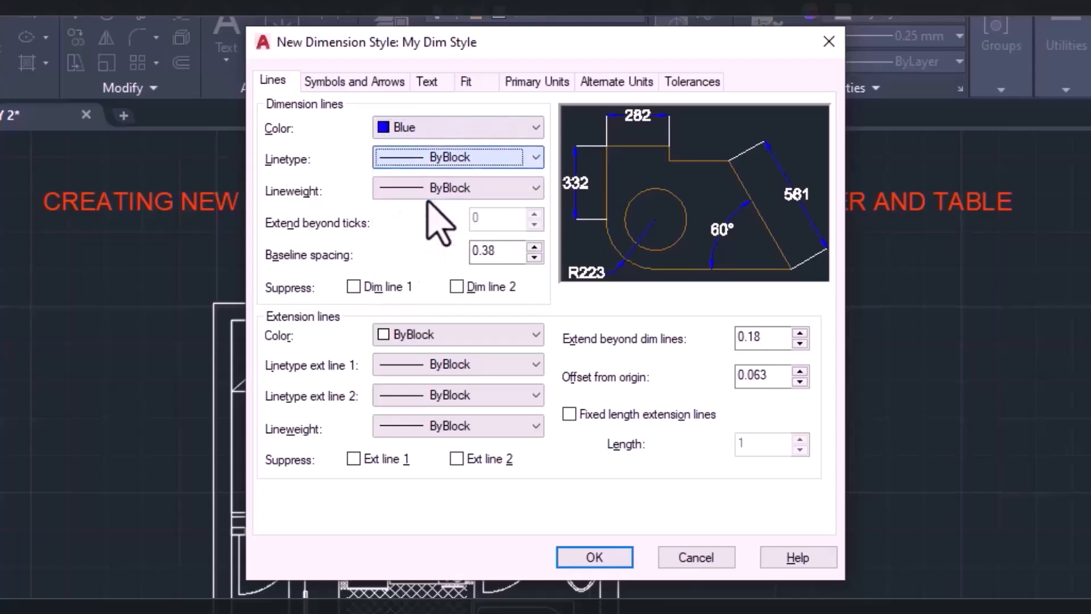
pyautogui.click(401, 189)
pyautogui.scroll(4, 398, 238)
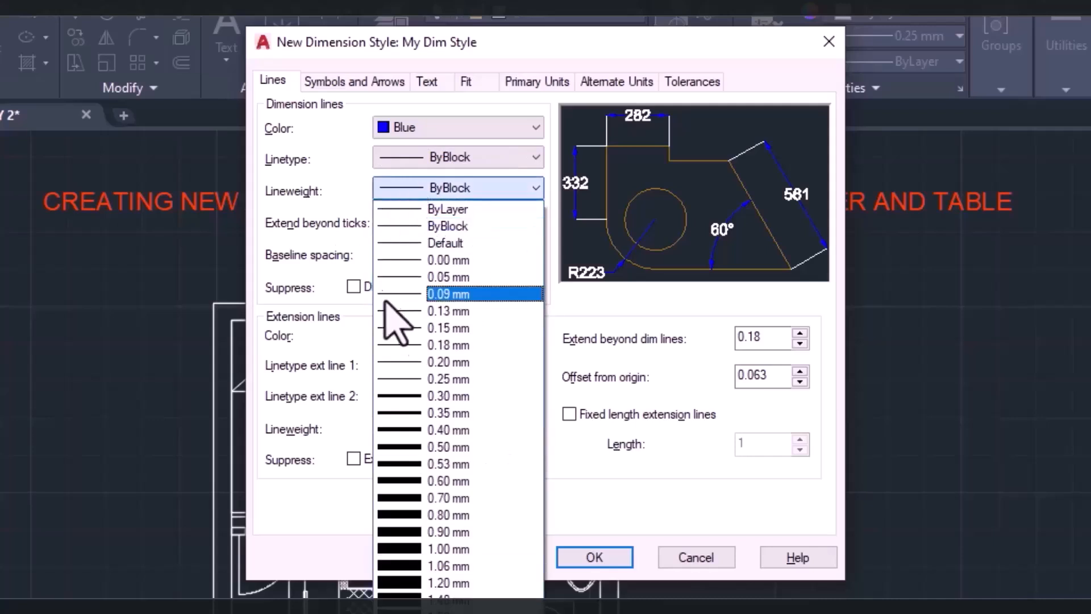
pyautogui.click(417, 322)
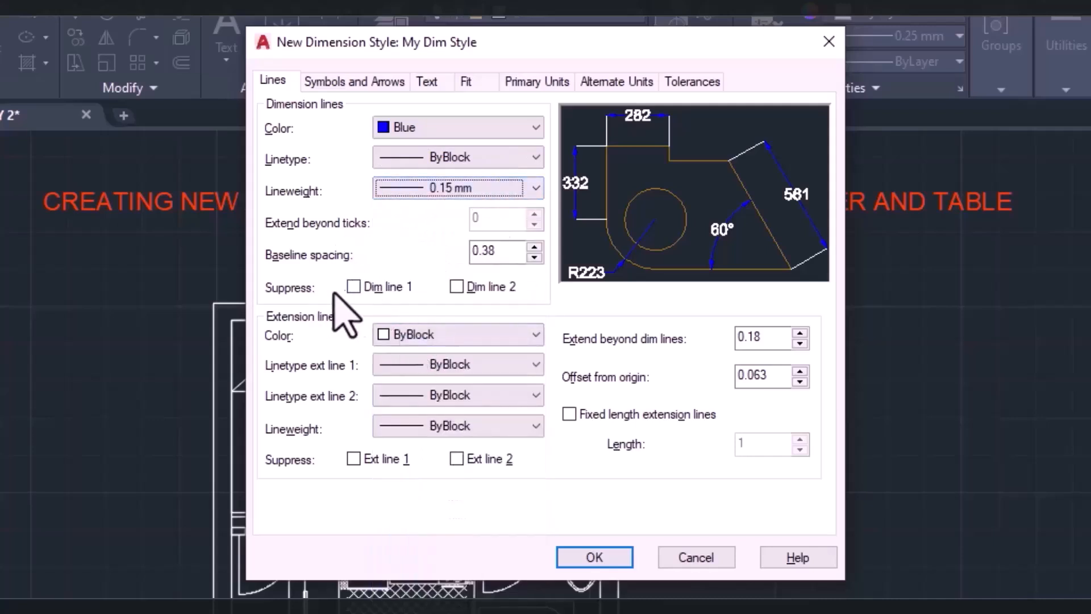
pyautogui.click(352, 289)
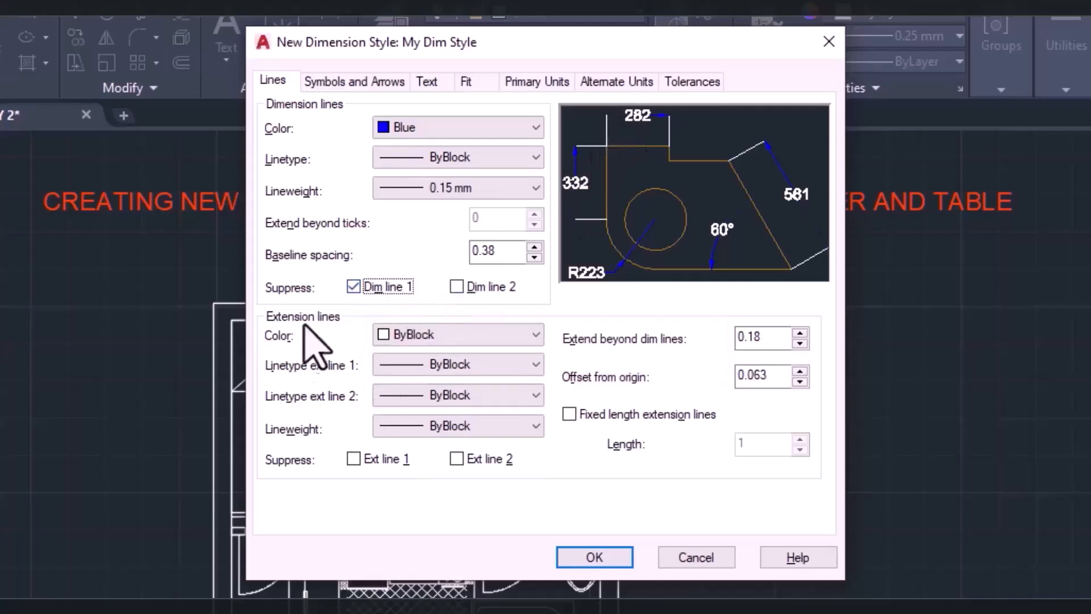
# Set the extension lines' color to green and use the ByBlock linetype for both extension lines.
pyautogui.click(431, 344)
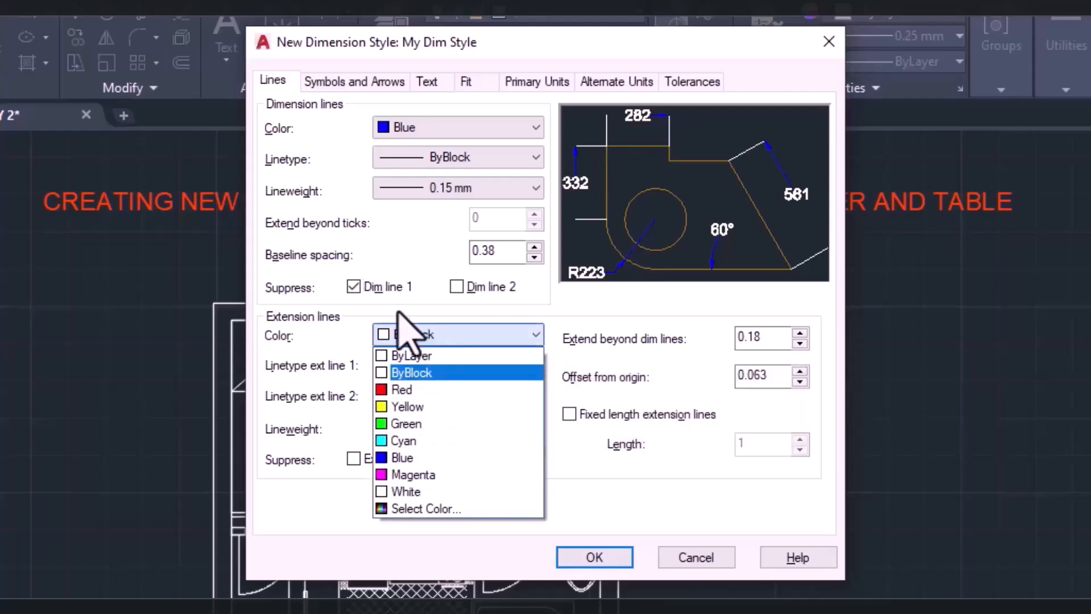
pyautogui.click(421, 424)
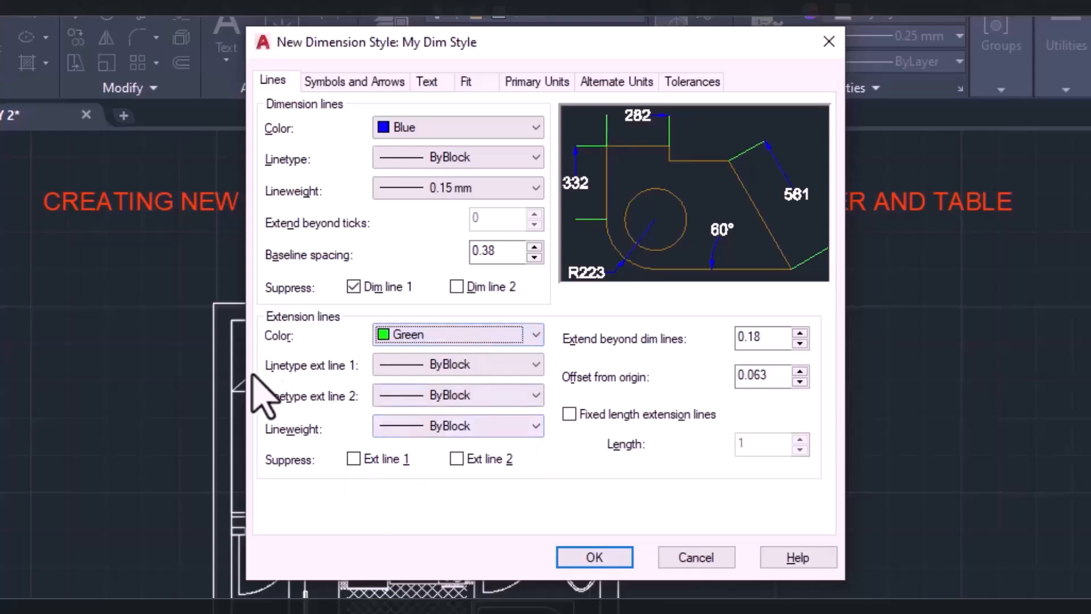
pyautogui.click(420, 366)
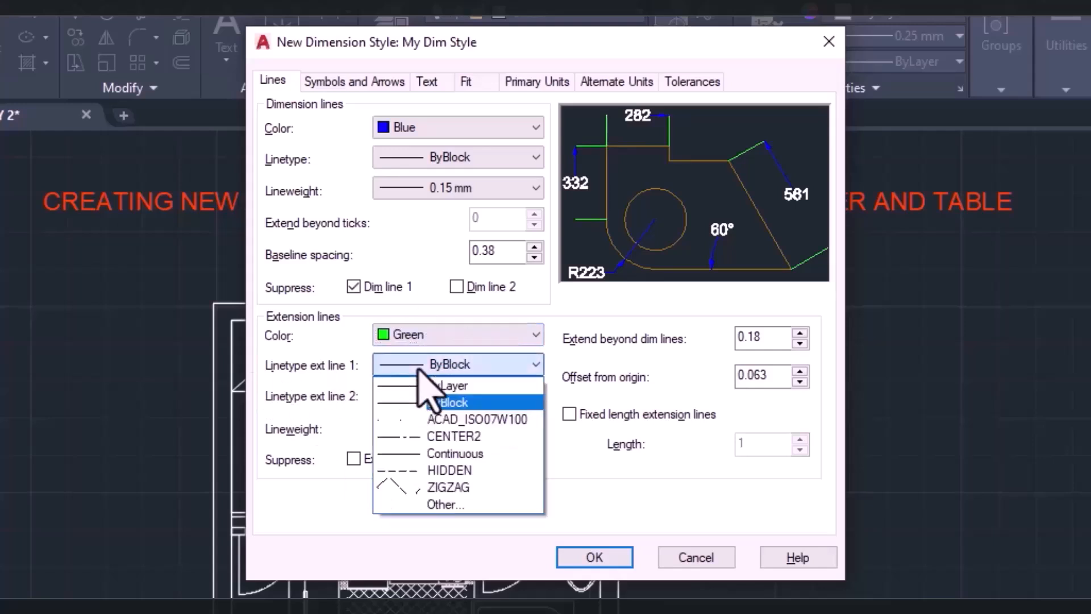
pyautogui.click(449, 385)
pyautogui.click(438, 395)
pyautogui.click(435, 395)
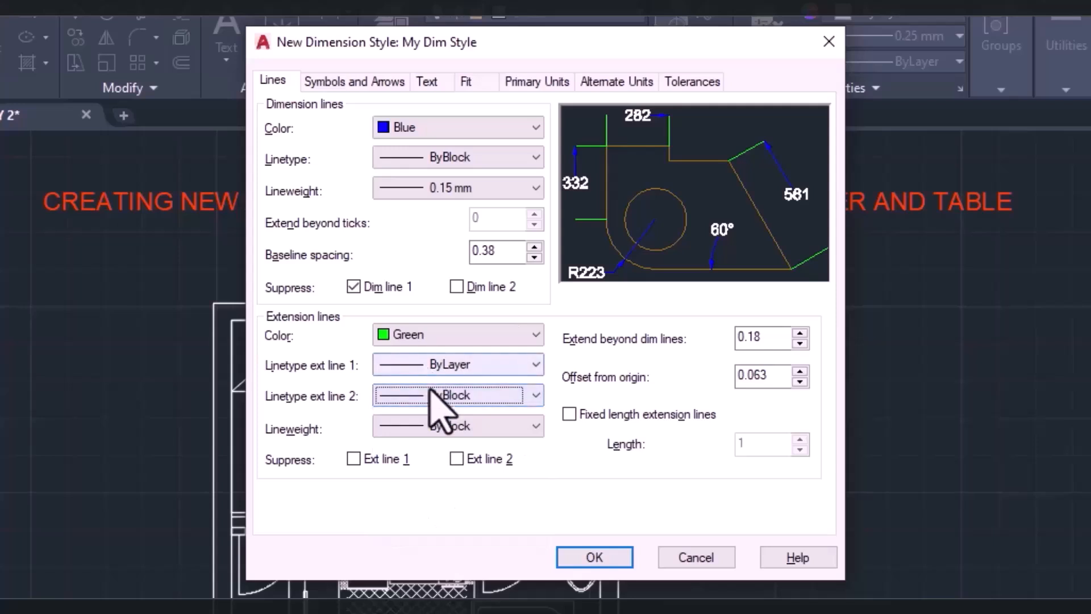
pyautogui.click(438, 365)
pyautogui.click(435, 400)
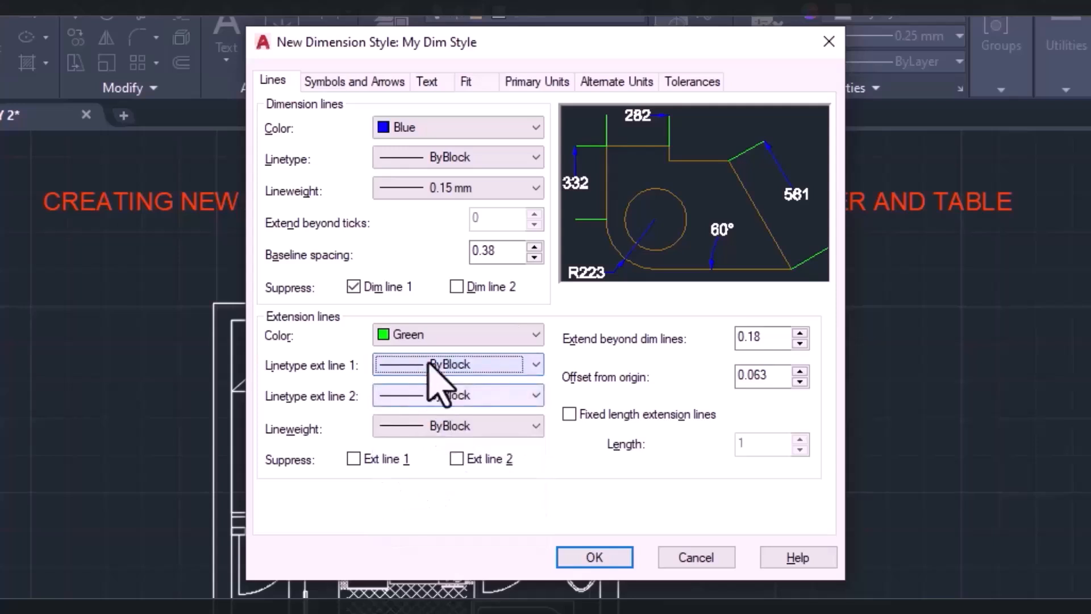
# Use Dot for the first and second arrowheads at size 20, and place the arc length symbol above the dimension text.
pyautogui.click(335, 82)
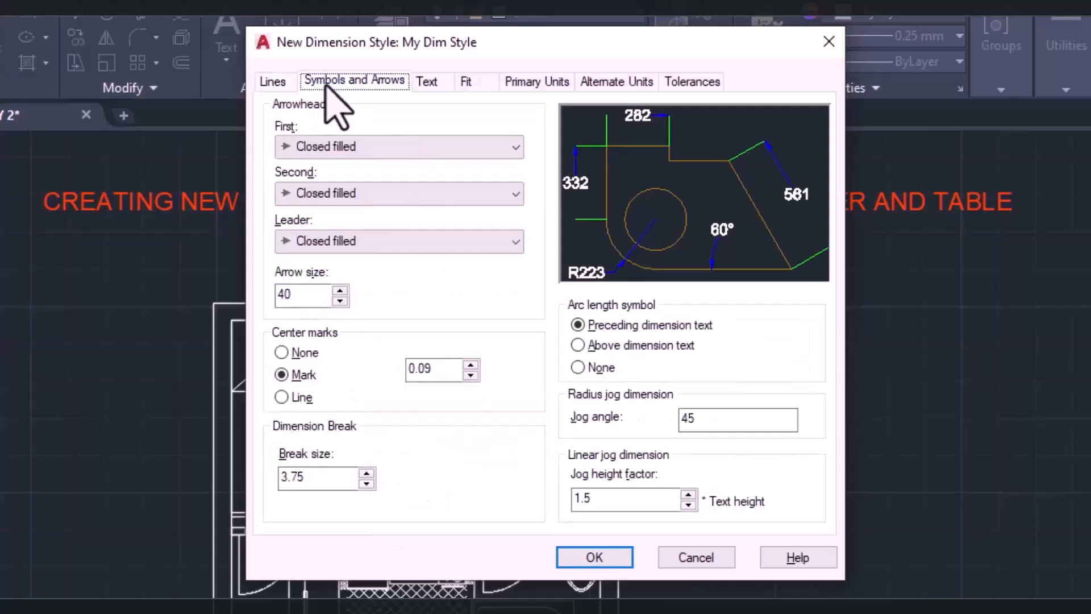
pyautogui.click(298, 154)
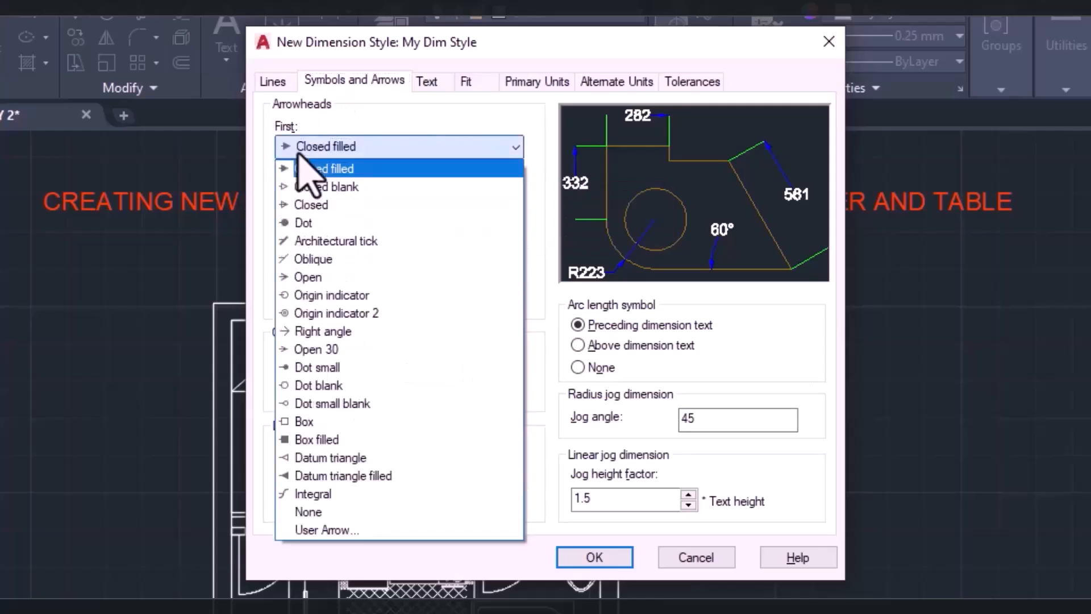
pyautogui.click(307, 222)
pyautogui.click(303, 296)
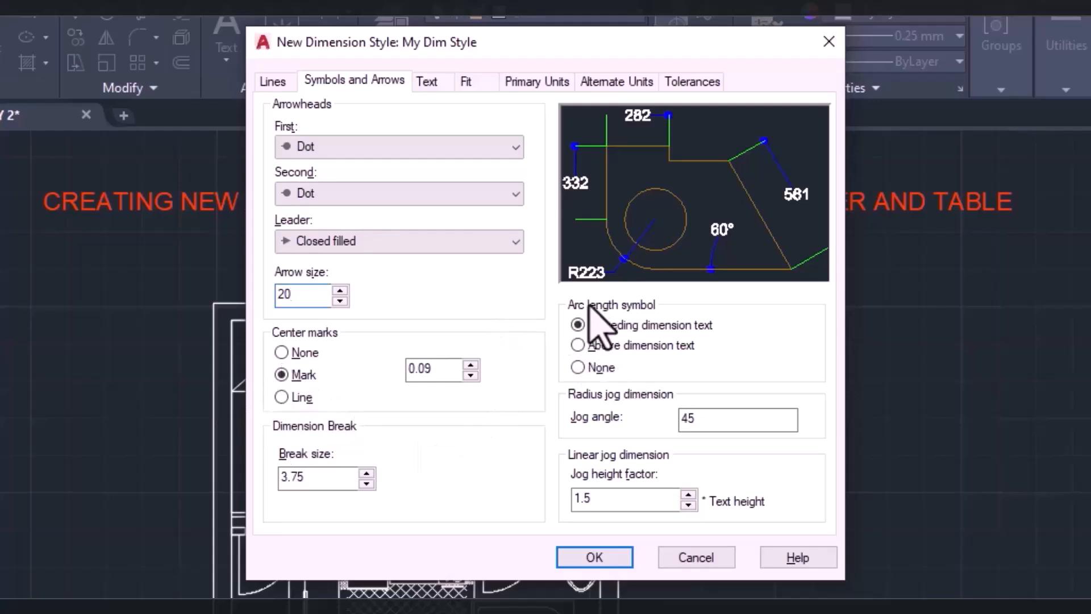
pyautogui.click(579, 355)
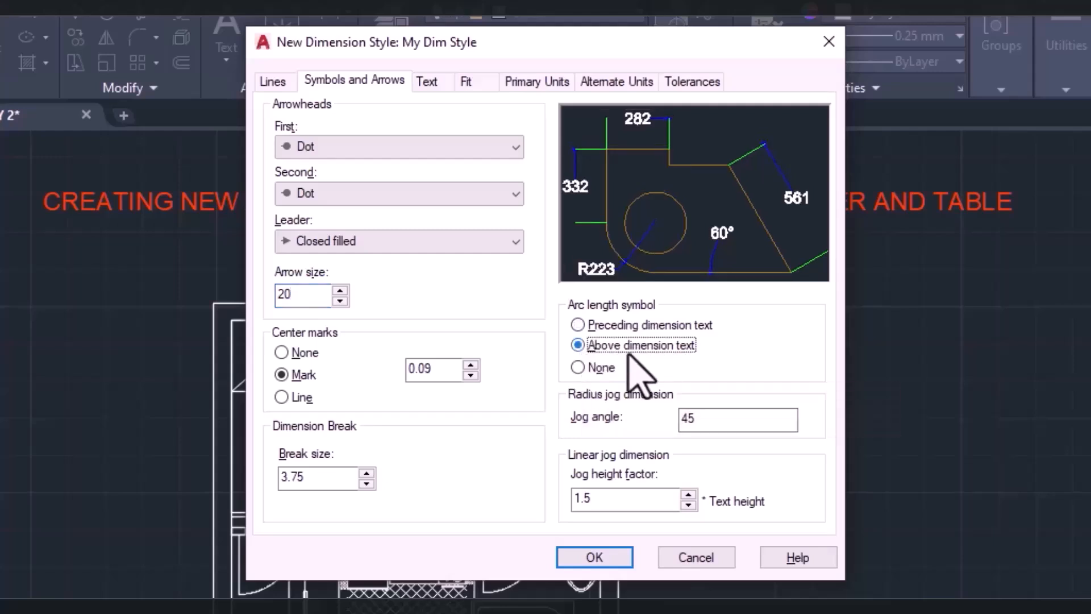
# Set the dimension text height to 30, align the text with the dimension line and save the style settings.
pyautogui.click(446, 84)
pyautogui.doubleClick(488, 236)
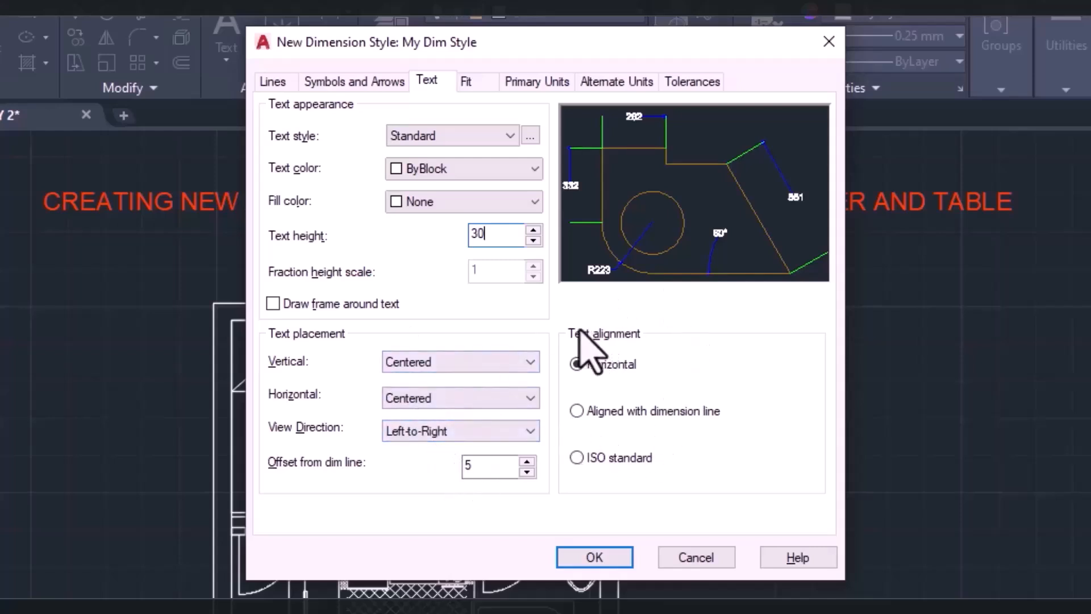
pyautogui.click(577, 411)
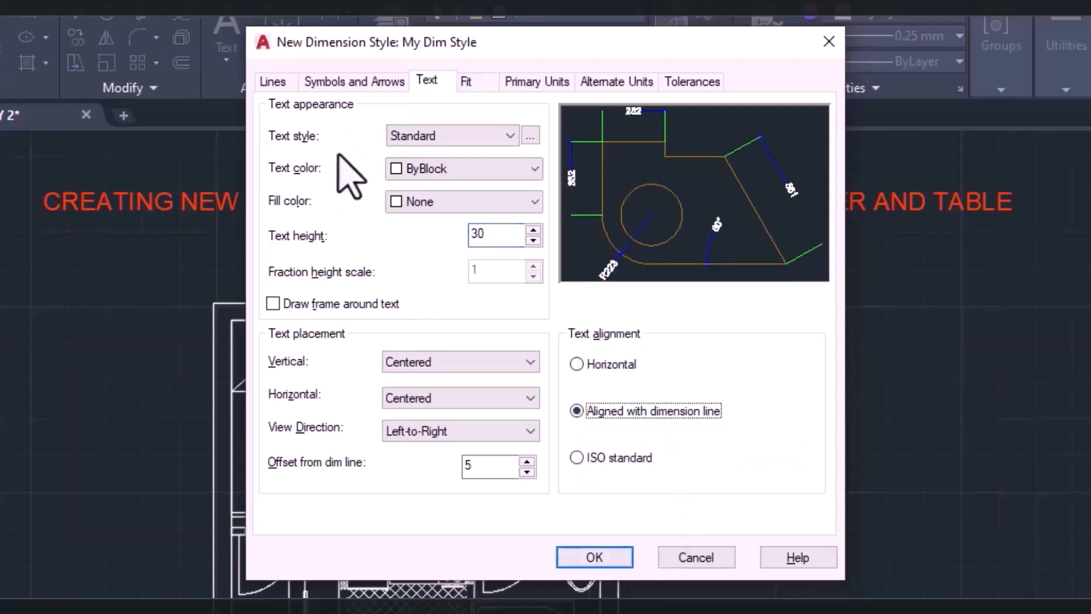
pyautogui.click(466, 85)
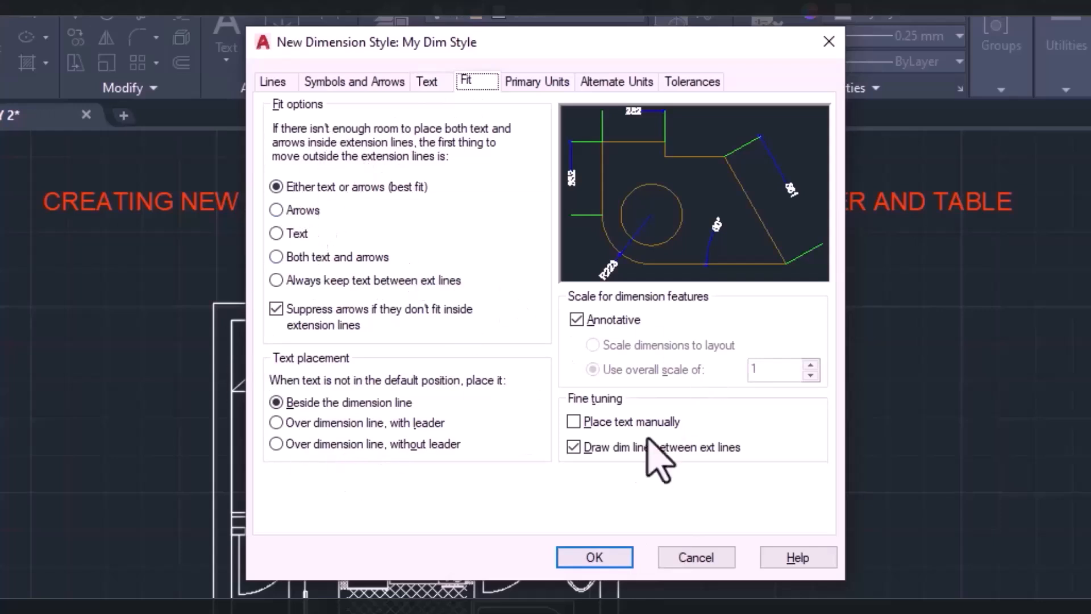
pyautogui.click(554, 84)
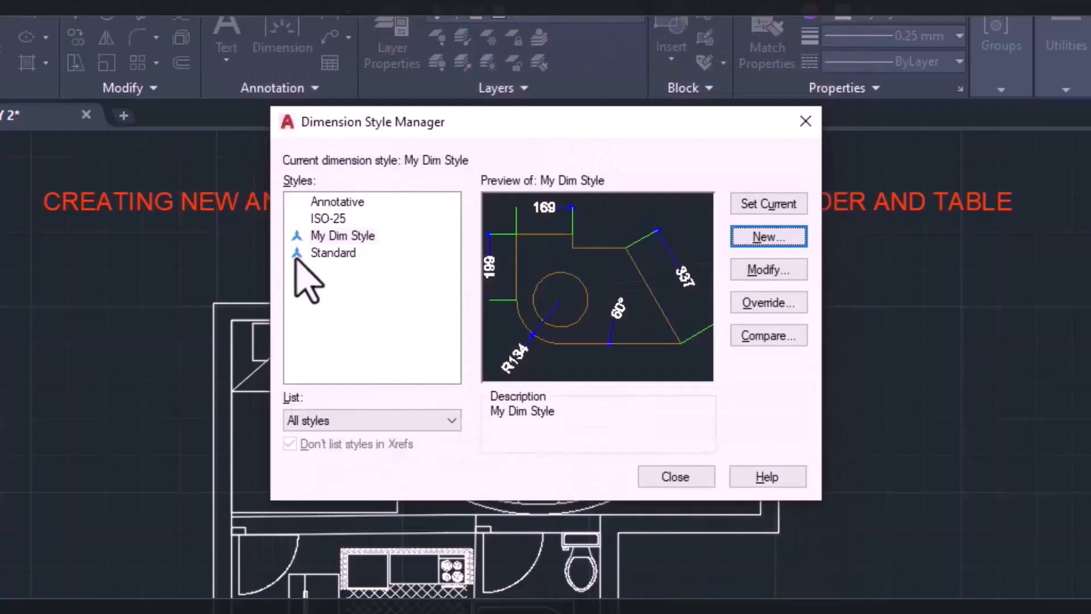
# Make My Dim Style the current dimension style and close the dimension style manager.
pyautogui.click(322, 240)
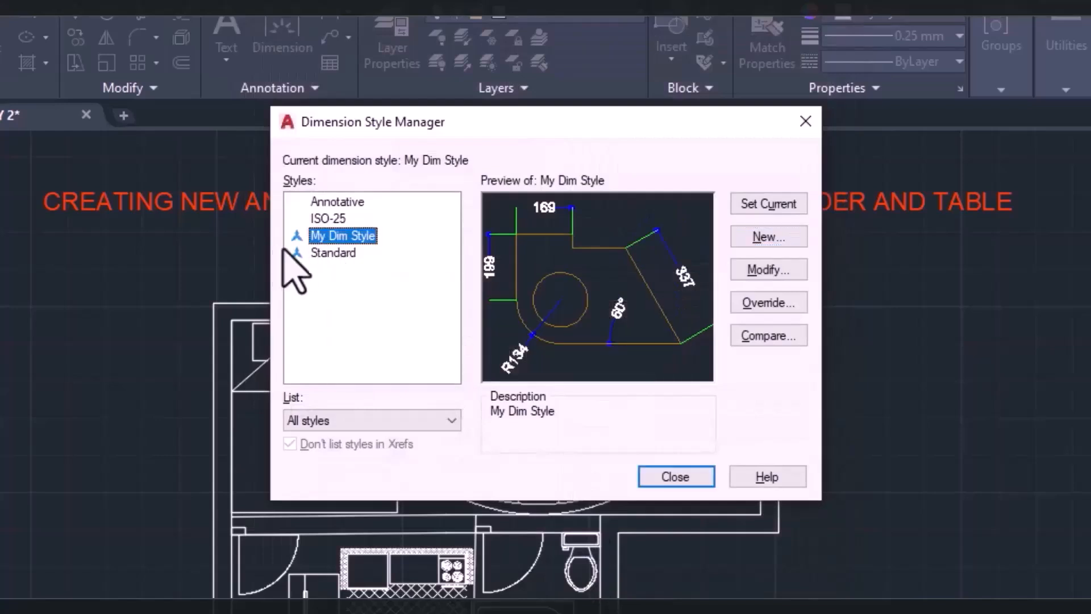
pyautogui.click(760, 205)
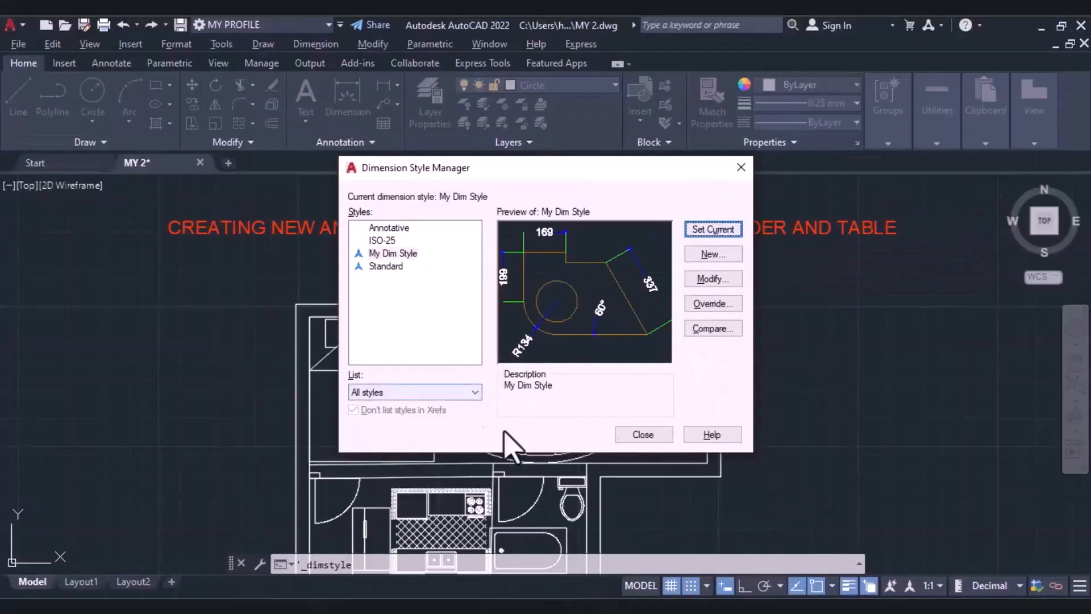
pyautogui.click(643, 435)
# Create a multileader style named My Multileader, starting from the Standard style.
pyautogui.click(341, 142)
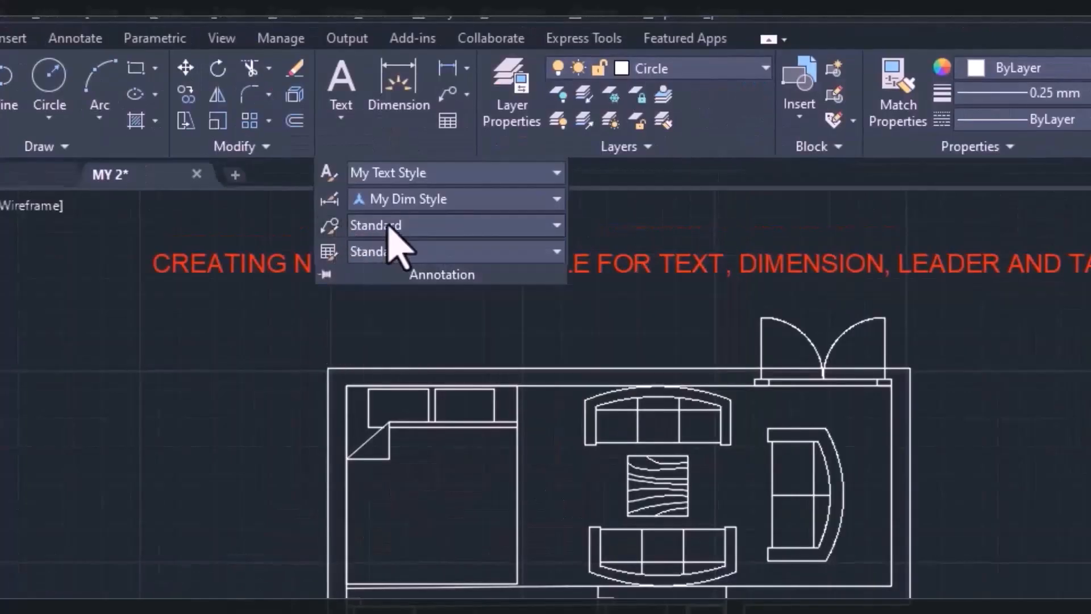
pyautogui.click(392, 225)
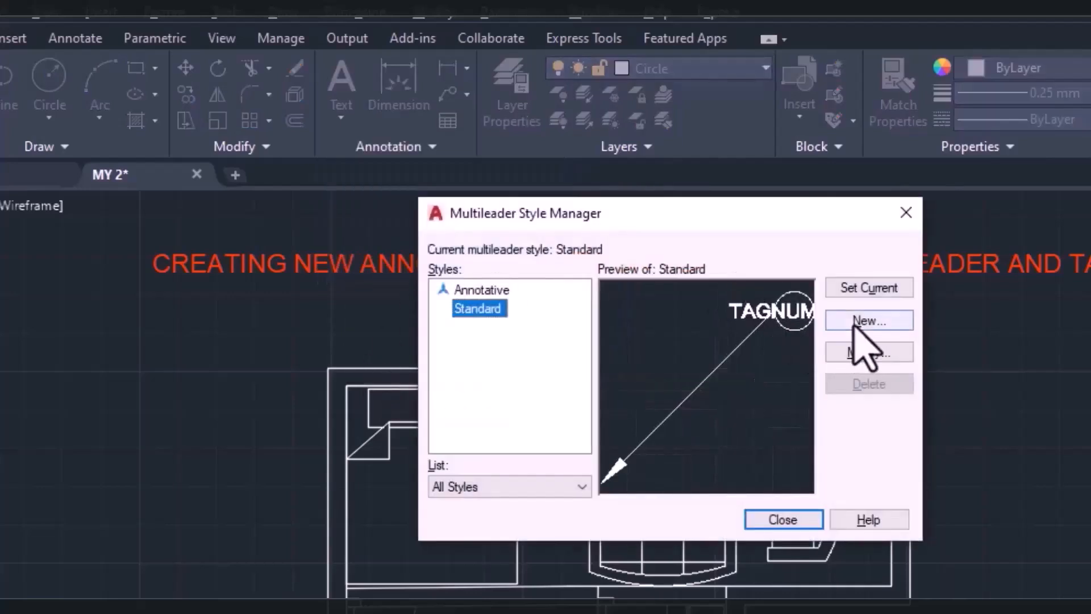
pyautogui.click(852, 323)
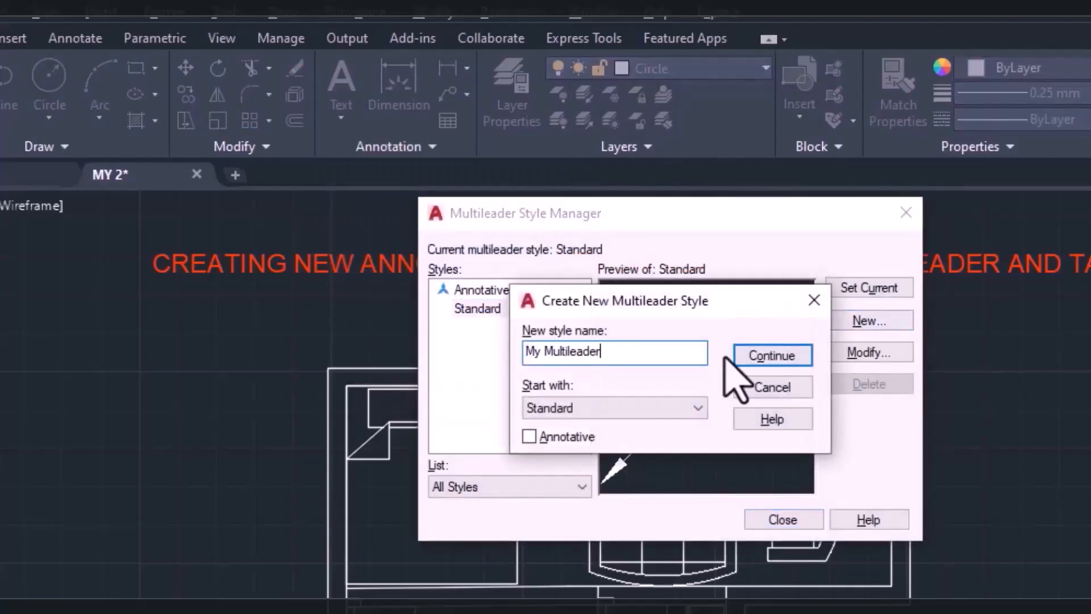
pyautogui.click(795, 357)
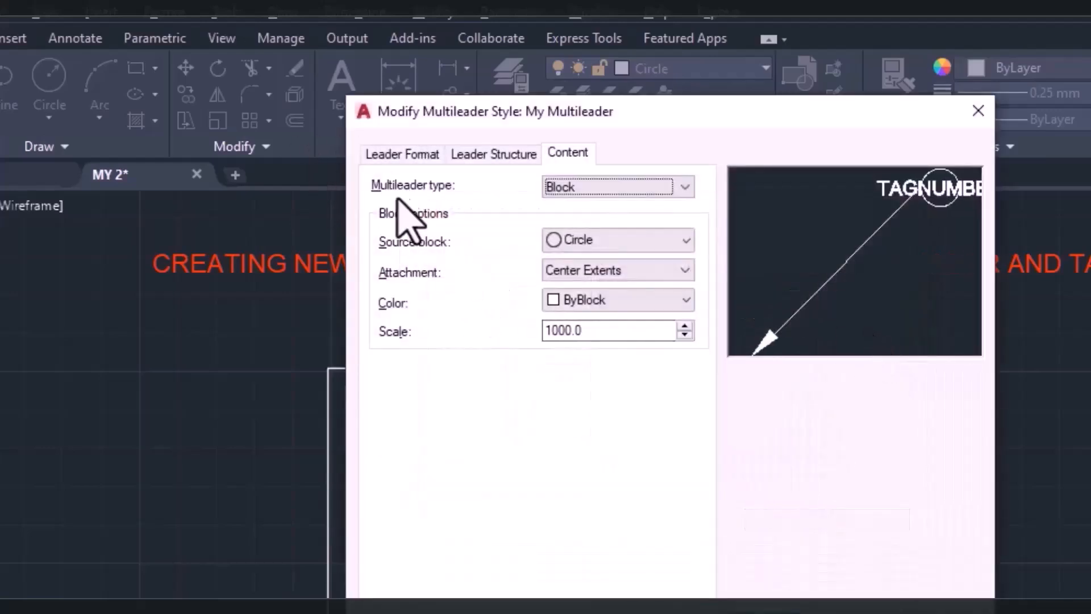
# Set the leader type to Spline and its color to index color 242 in the multileader style.
pyautogui.click(402, 153)
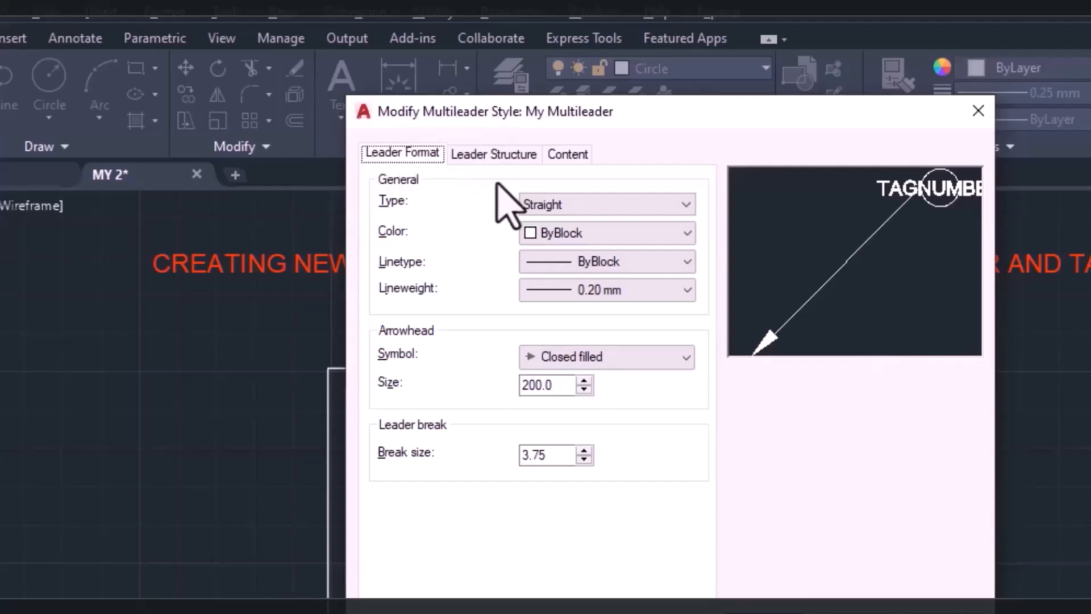
pyautogui.click(614, 203)
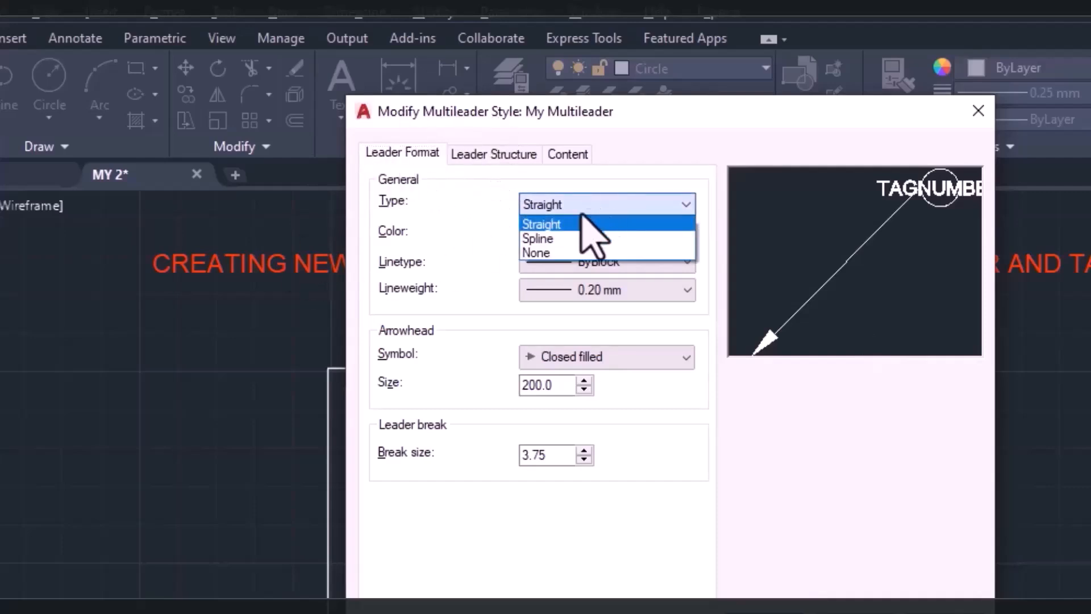
pyautogui.click(550, 238)
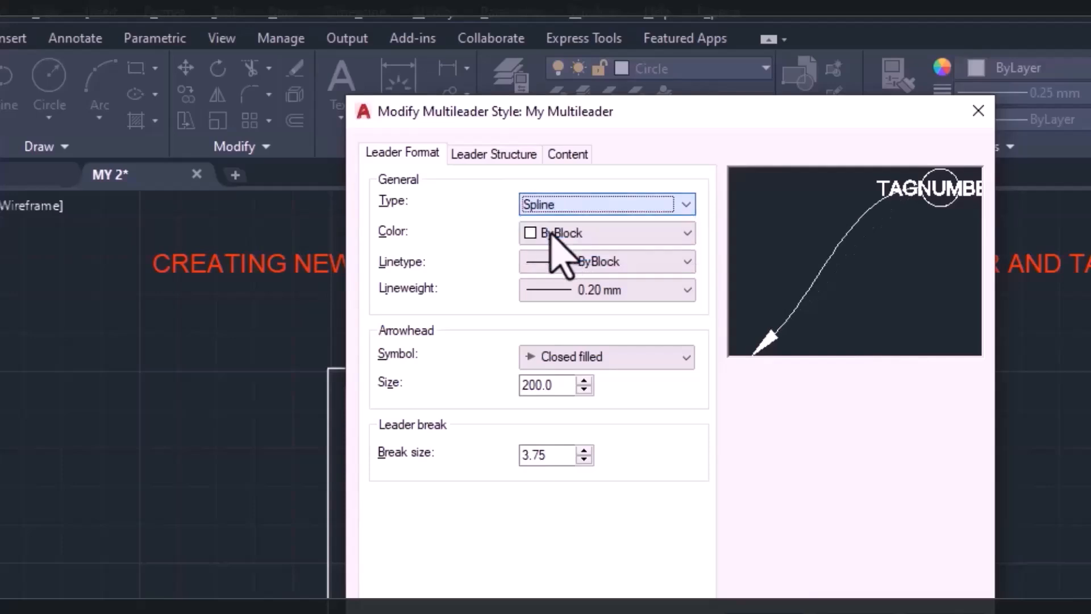
pyautogui.click(537, 233)
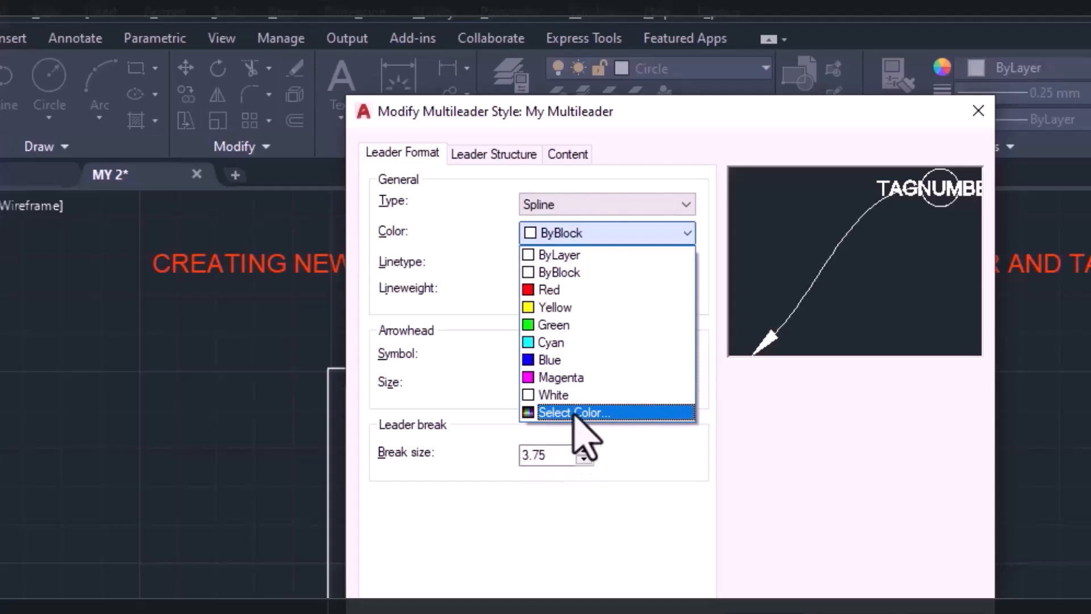
pyautogui.click(601, 415)
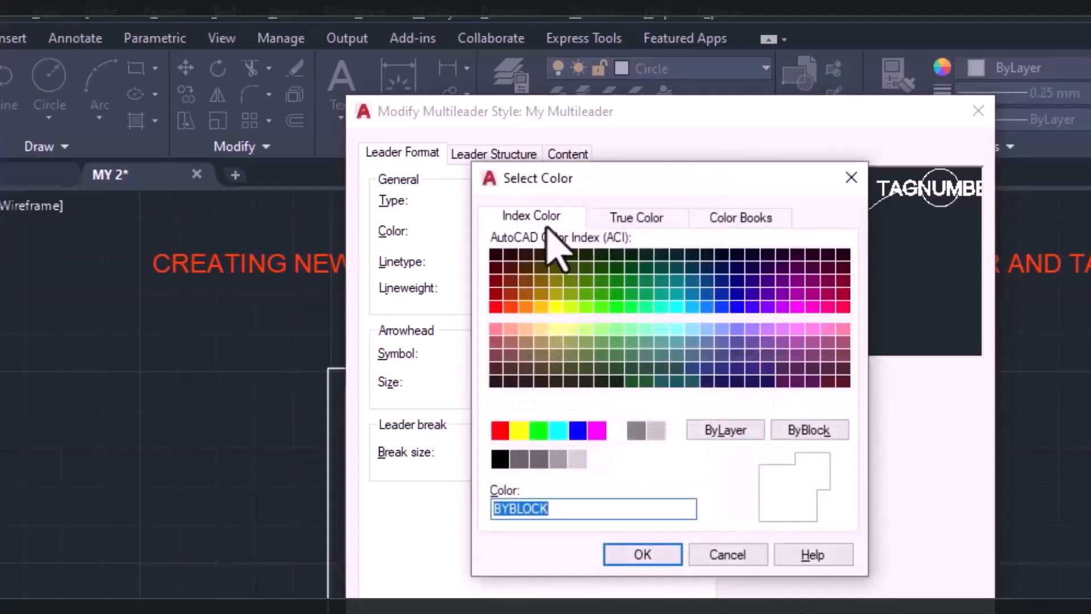
pyautogui.click(851, 294)
pyautogui.click(628, 554)
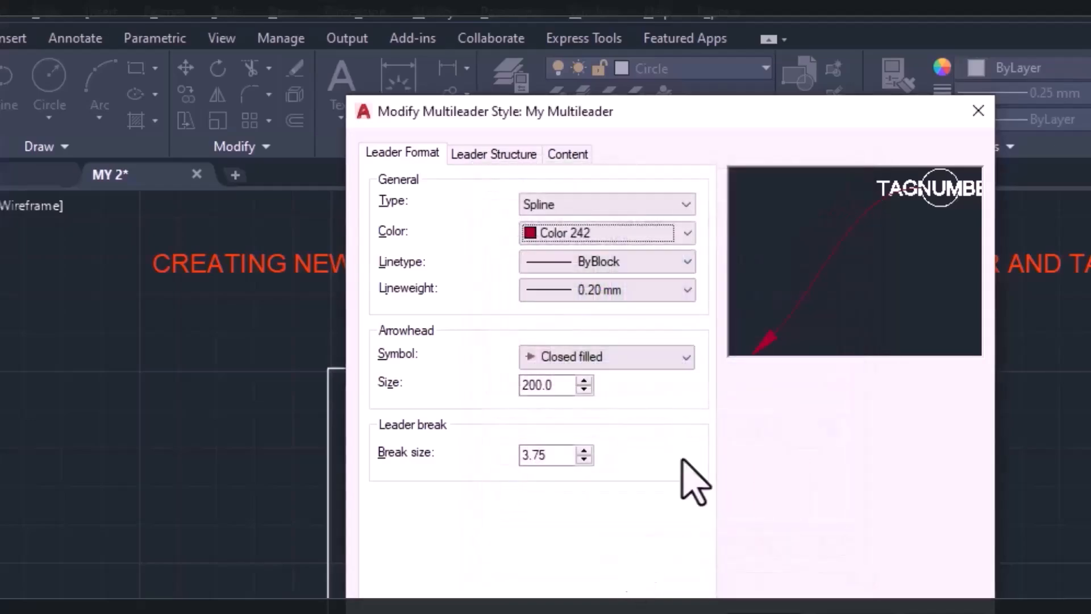
# Set the leader's lineweight to 0.30 mm and its arrowhead symbol to Open.
pyautogui.click(312, 214)
pyautogui.click(355, 428)
pyautogui.click(324, 277)
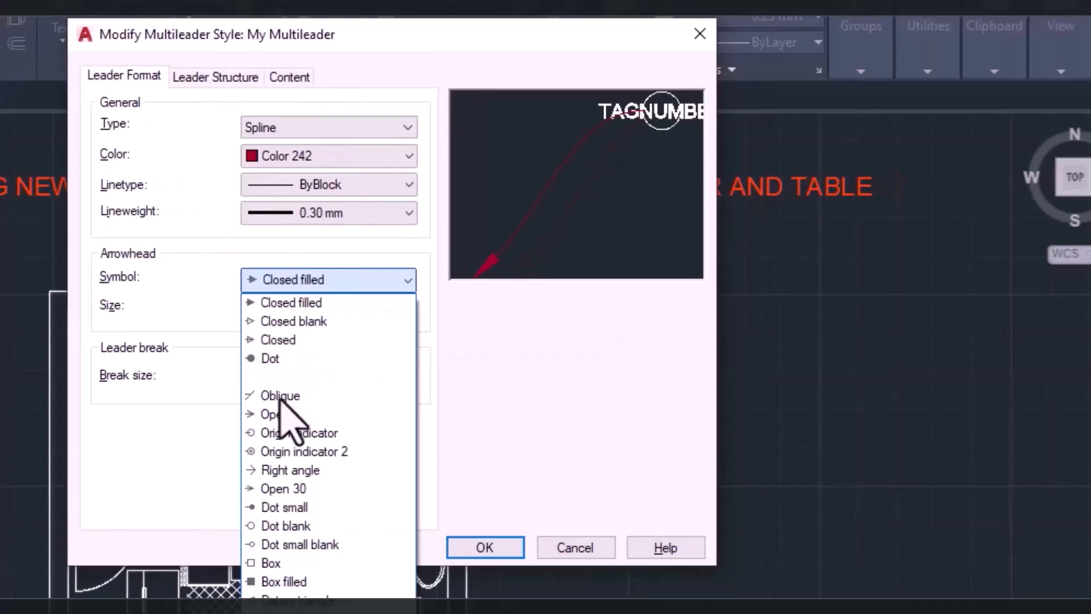
pyautogui.click(268, 415)
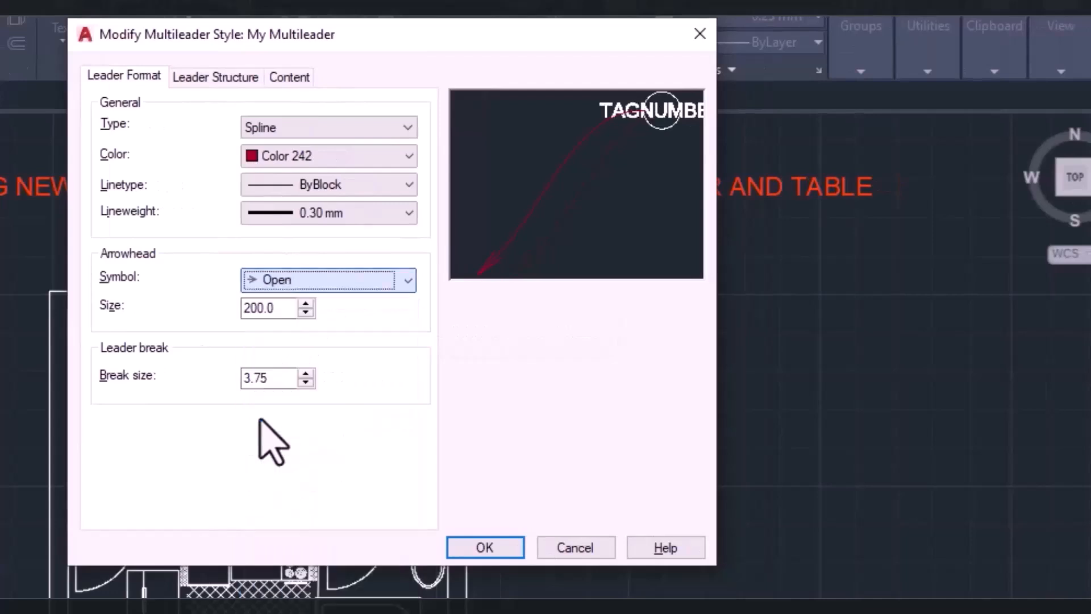
# Set the multileader content's source block to Detail Callout, keep the Block multileader type, and save the style.
pyautogui.click(204, 77)
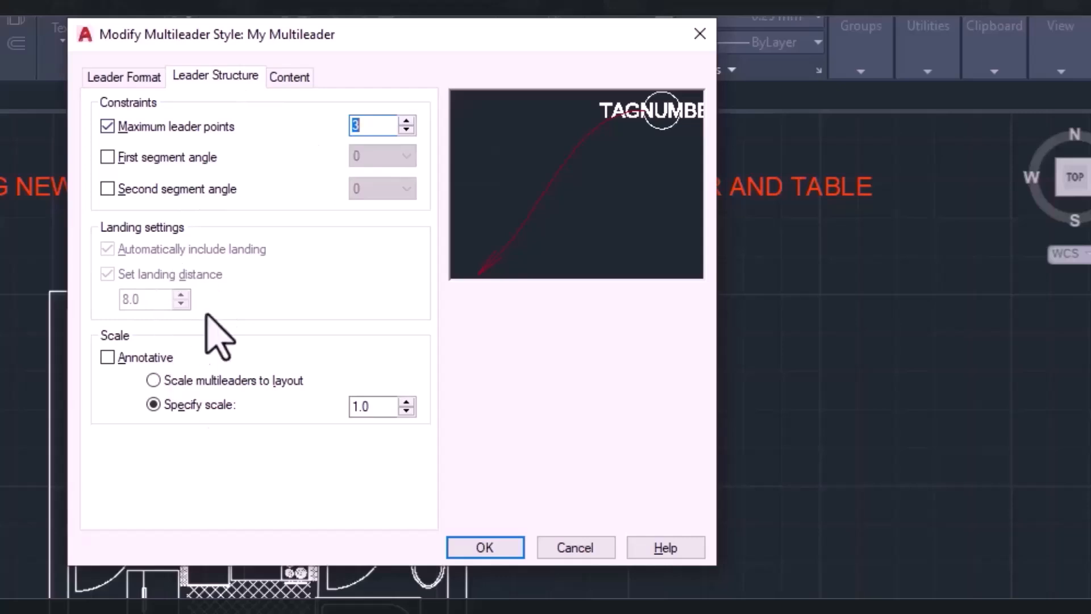
pyautogui.click(277, 84)
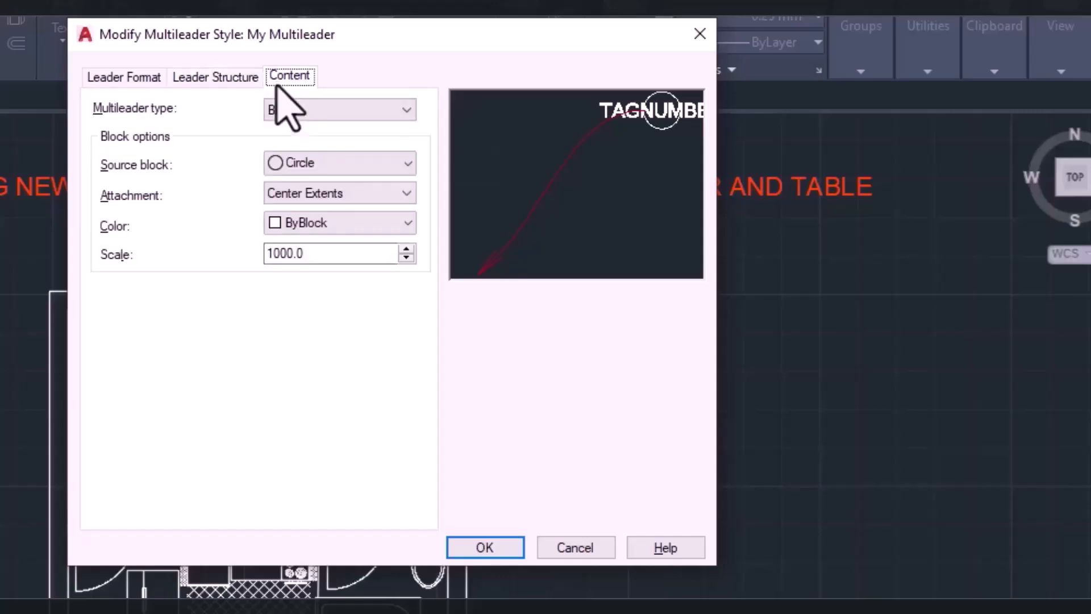
pyautogui.click(330, 116)
pyautogui.click(330, 117)
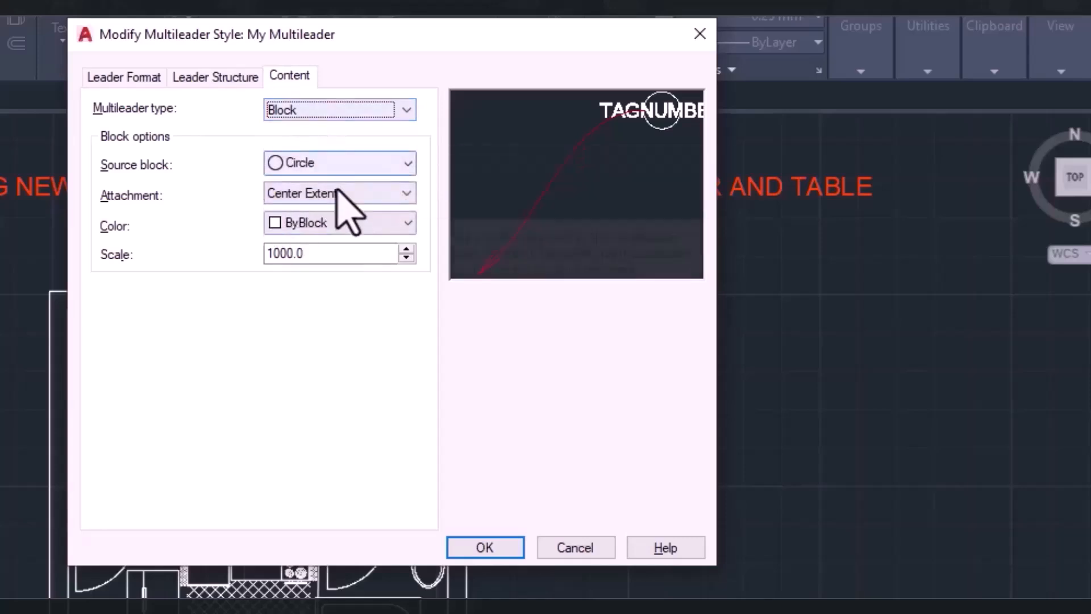
pyautogui.click(316, 166)
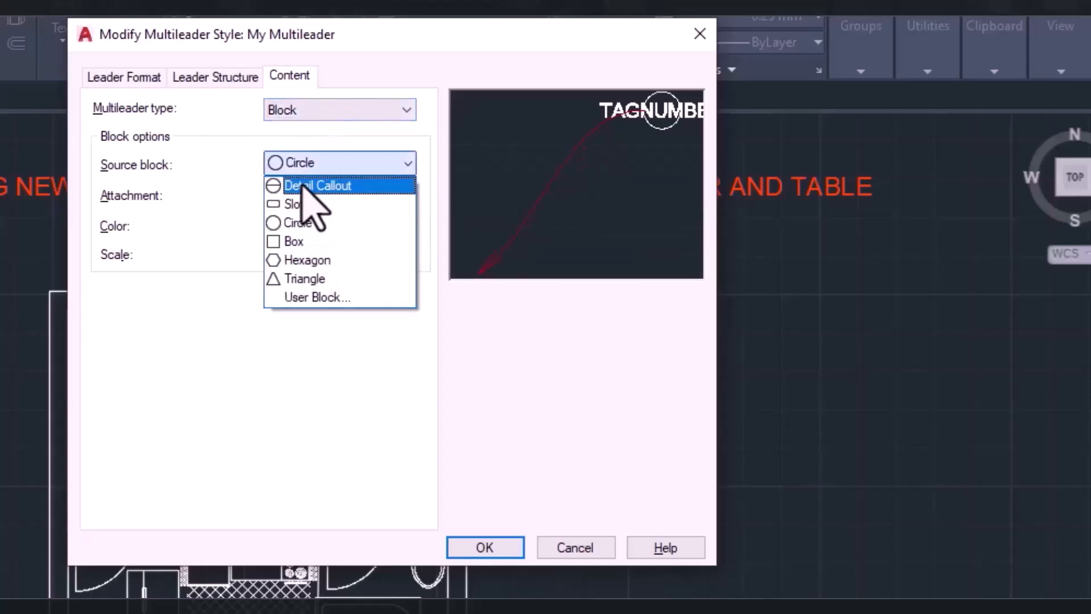
pyautogui.click(303, 183)
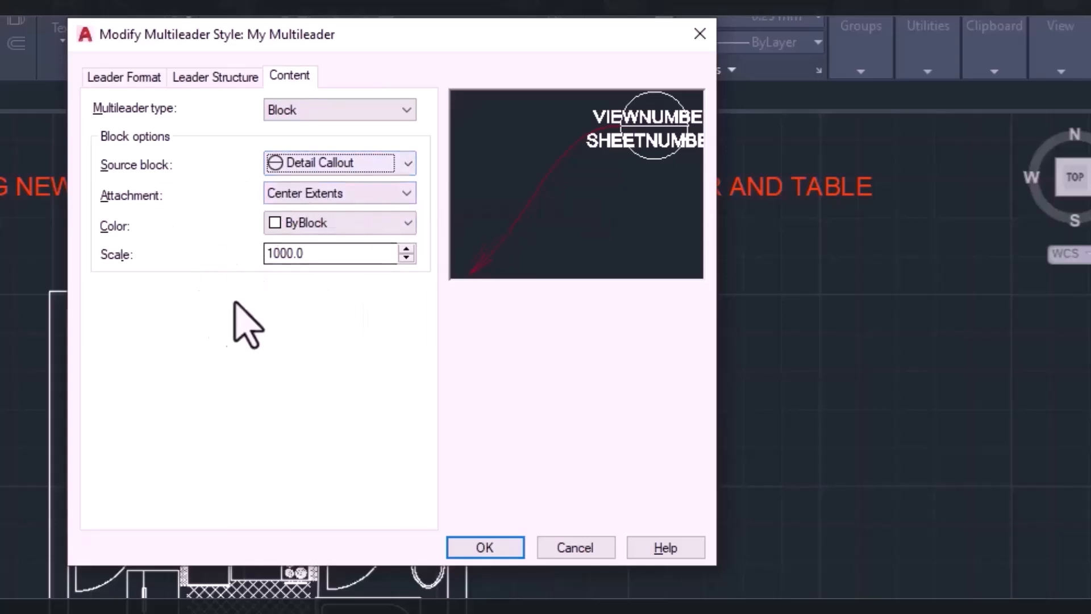
pyautogui.click(506, 547)
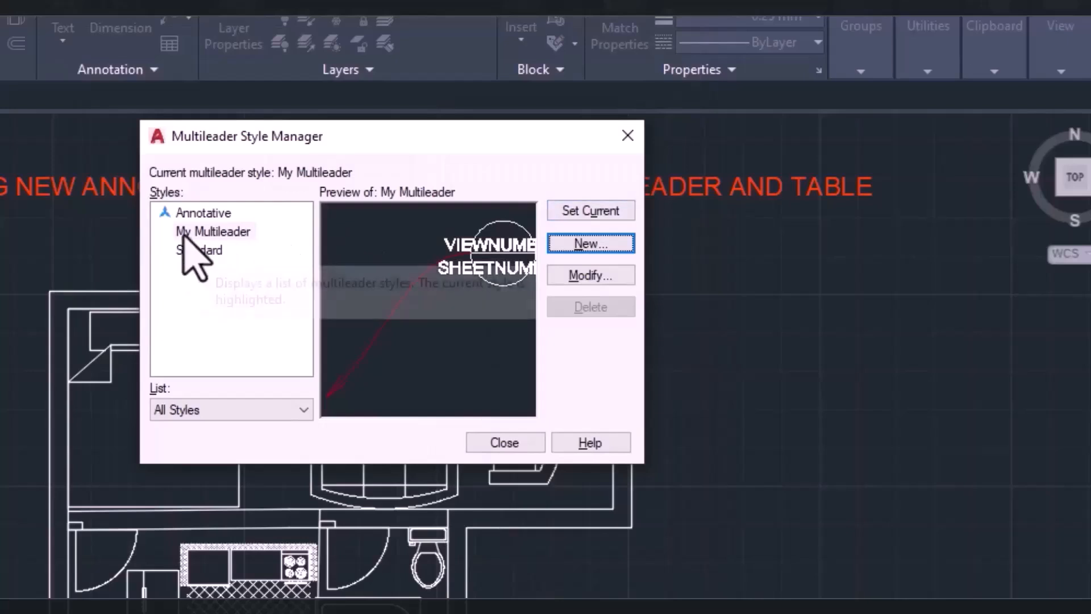
# Make My Multileader the current multileader style and close the multileader style manager.
pyautogui.click(225, 230)
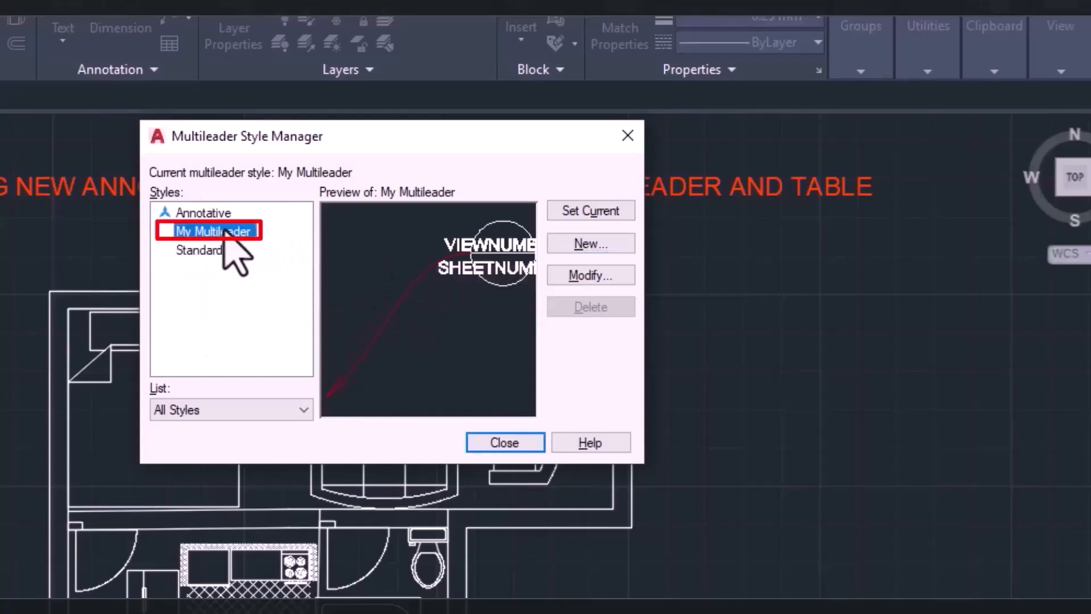
pyautogui.click(567, 215)
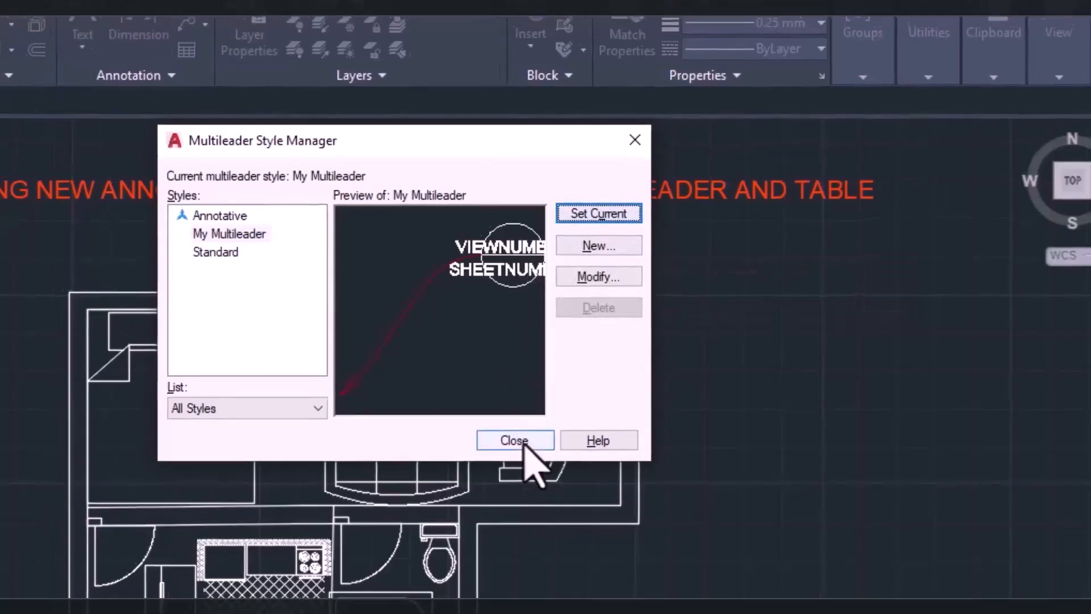
pyautogui.click(505, 442)
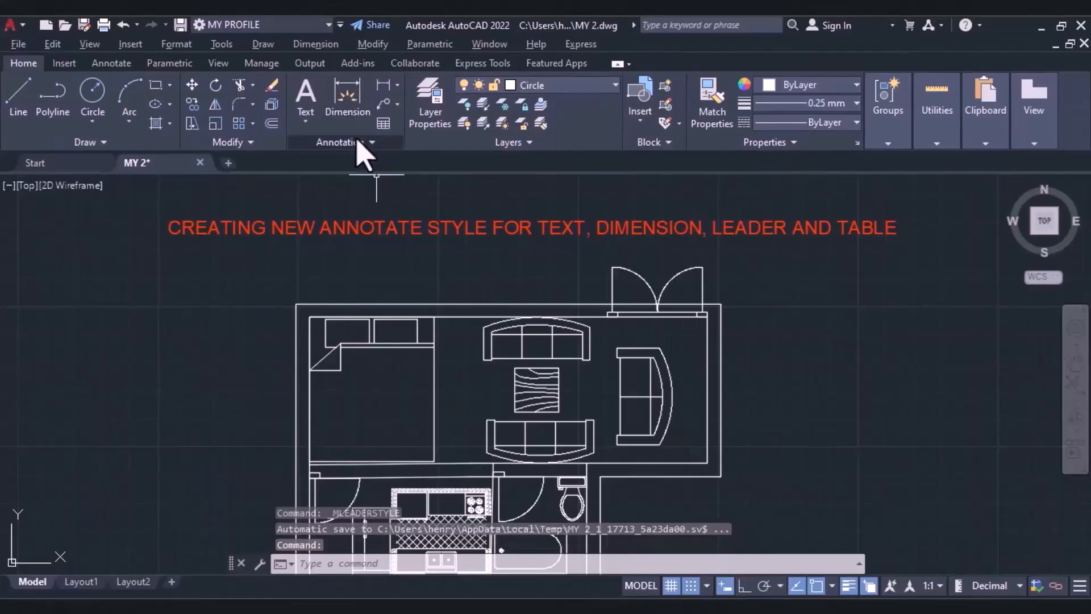
# Create a table style named My table style, starting from the Standard style.
pyautogui.click(359, 141)
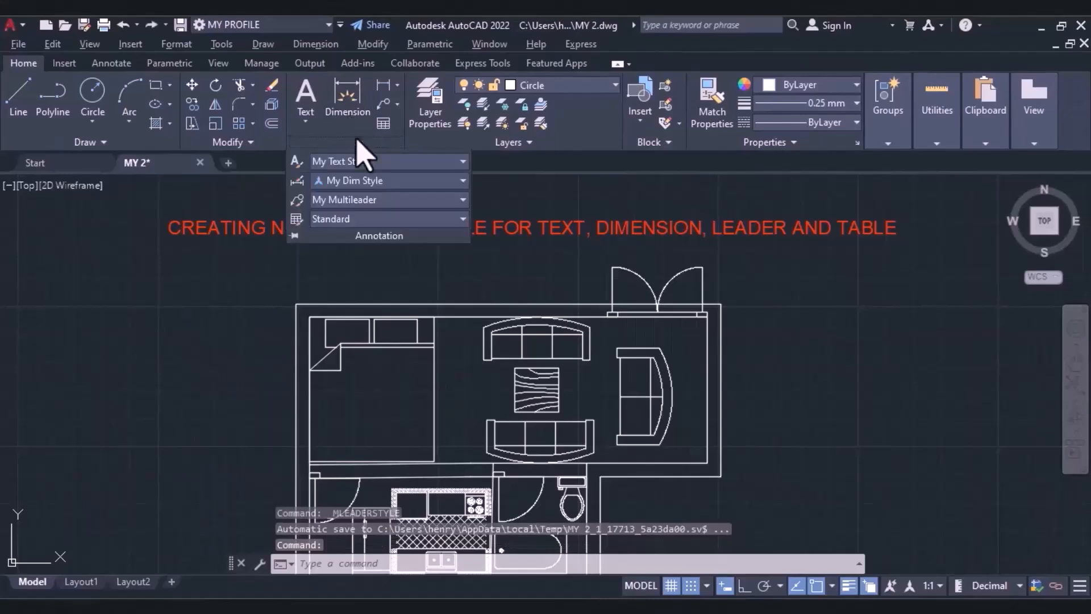
pyautogui.click(378, 223)
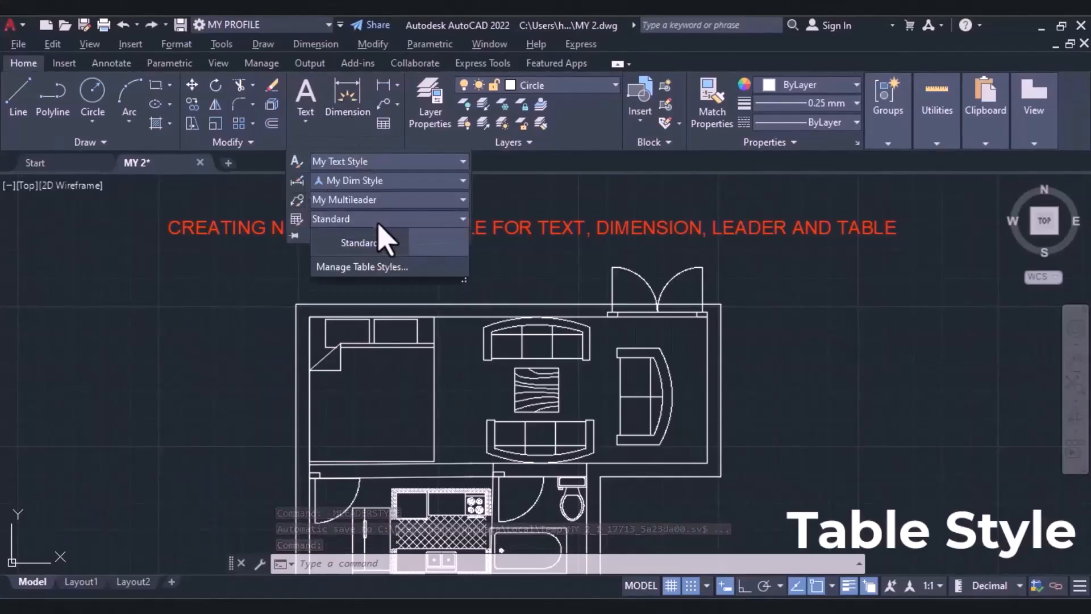
pyautogui.click(374, 320)
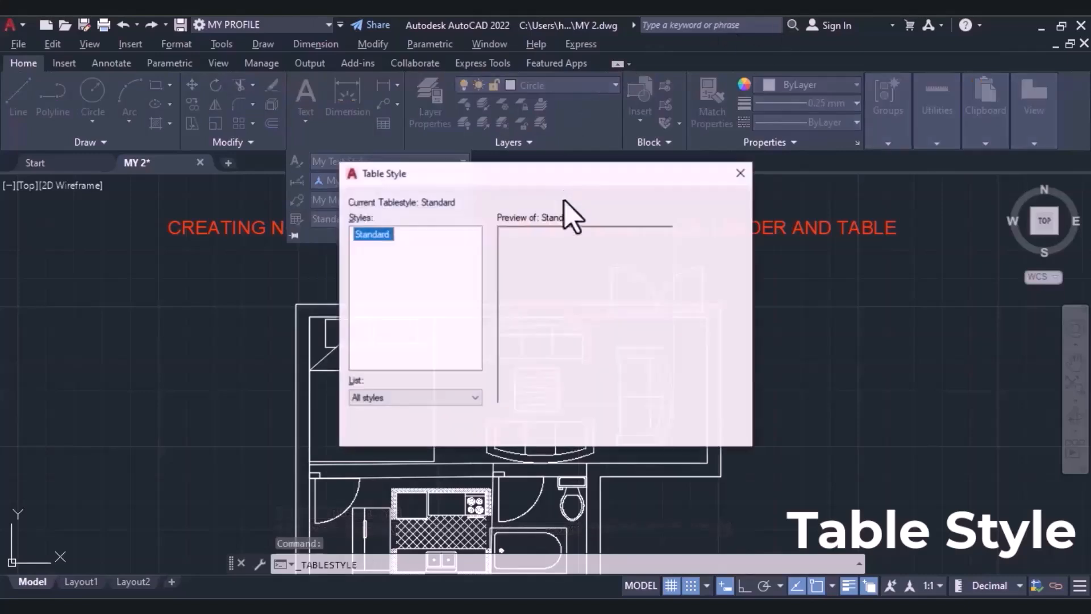
pyautogui.click(713, 260)
pyautogui.write('My table style')
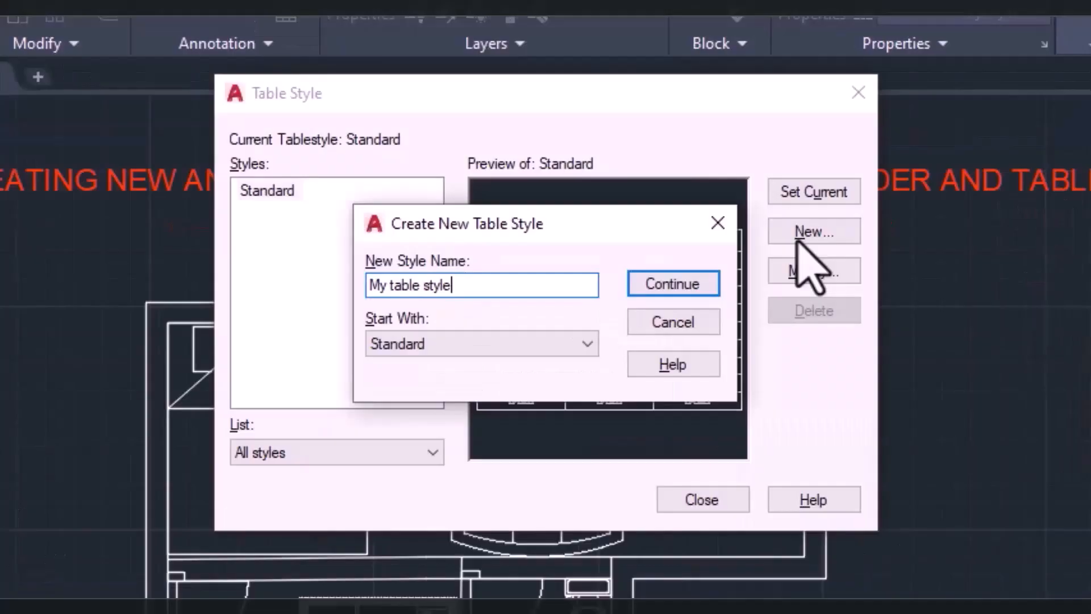
pyautogui.click(625, 293)
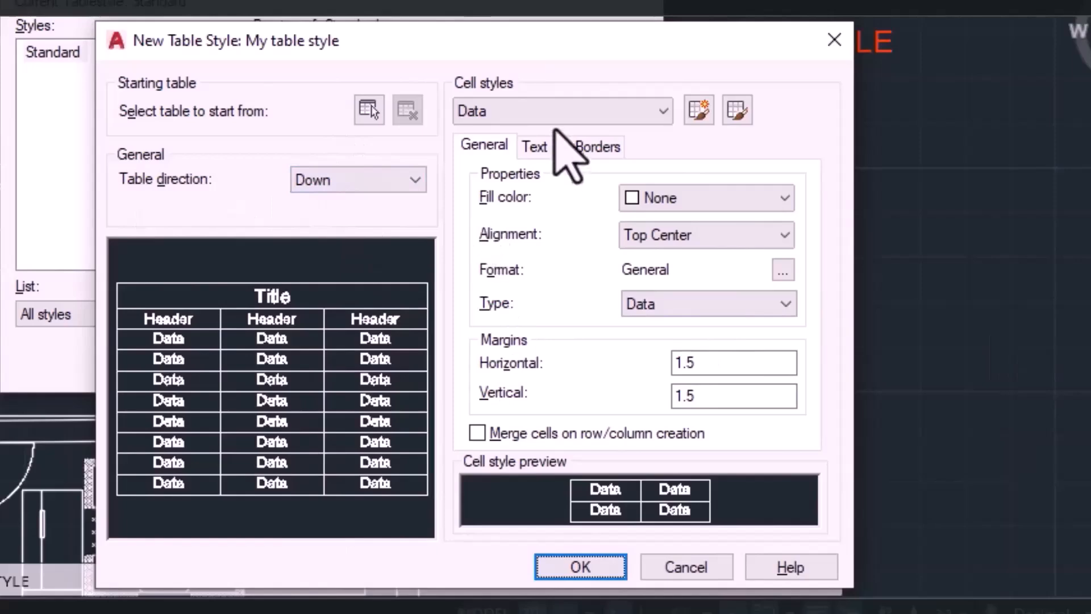
# Look through the Header and Title cell styles of the new table style and return to the Data cell style.
pyautogui.click(529, 113)
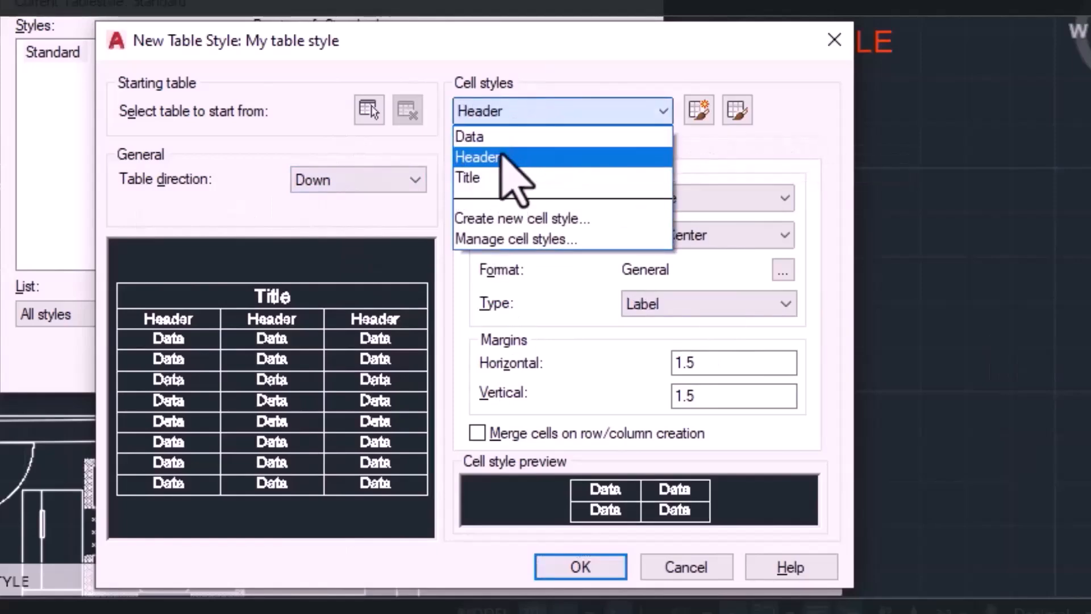
pyautogui.click(534, 158)
pyautogui.click(503, 114)
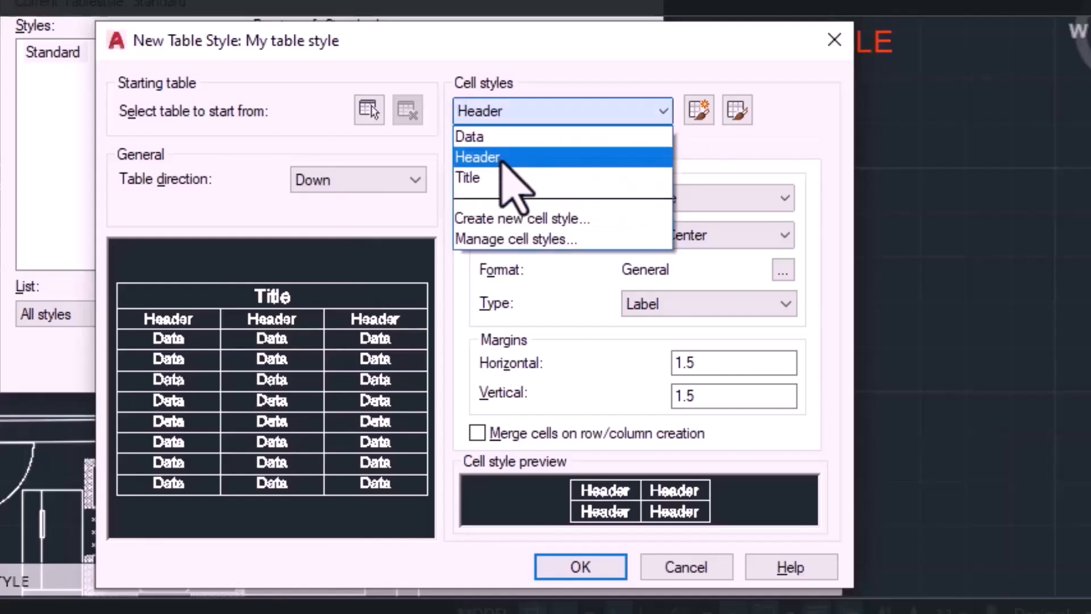
pyautogui.click(504, 177)
pyautogui.click(512, 112)
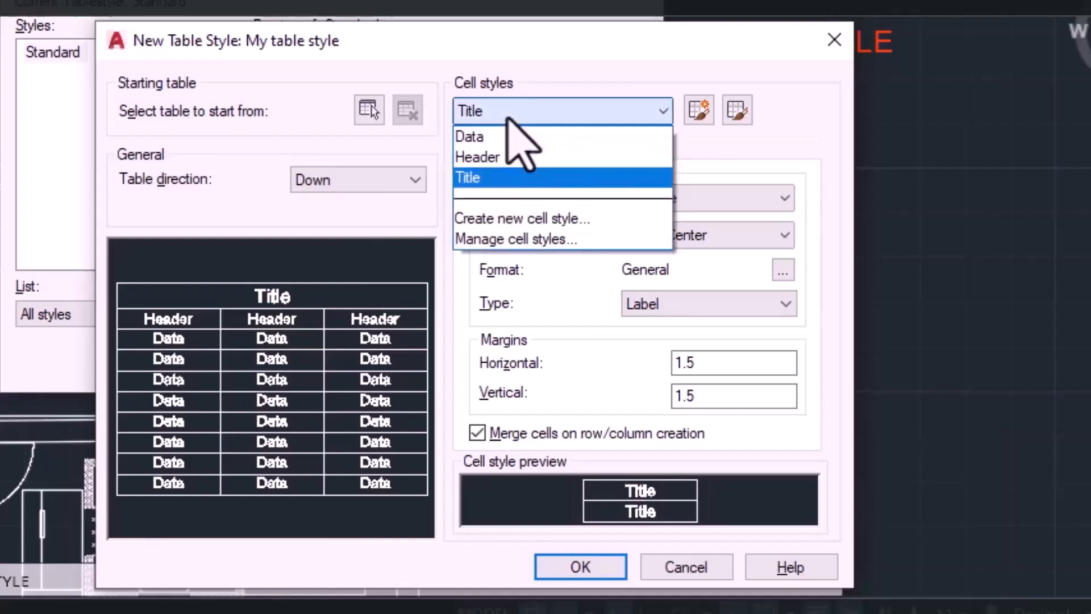
pyautogui.click(506, 134)
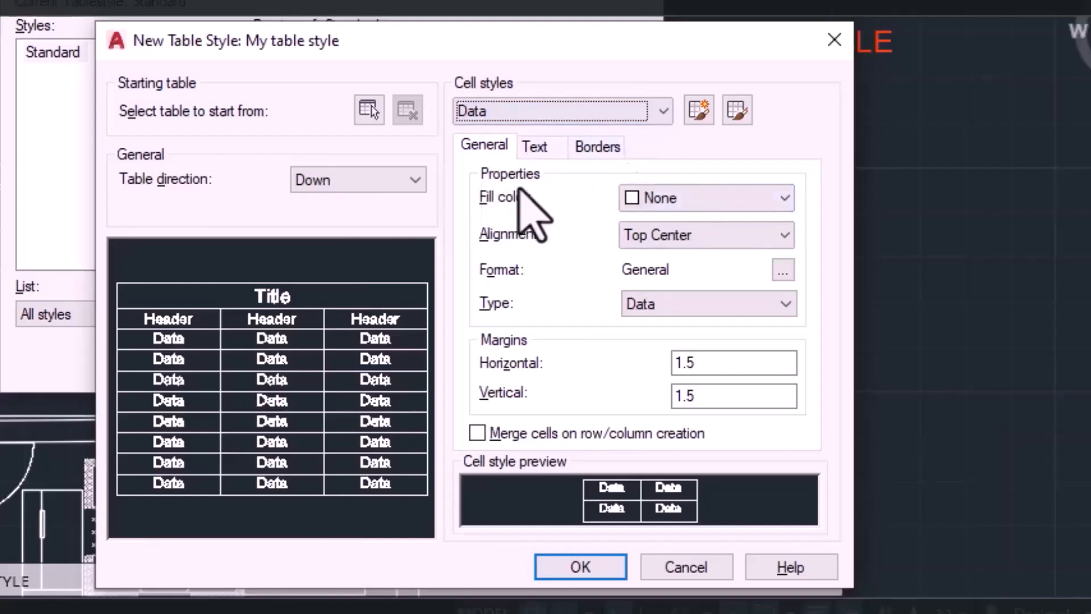
# Set the Data cells' fill color to Red and their alignment to Top Left.
pyautogui.click(648, 199)
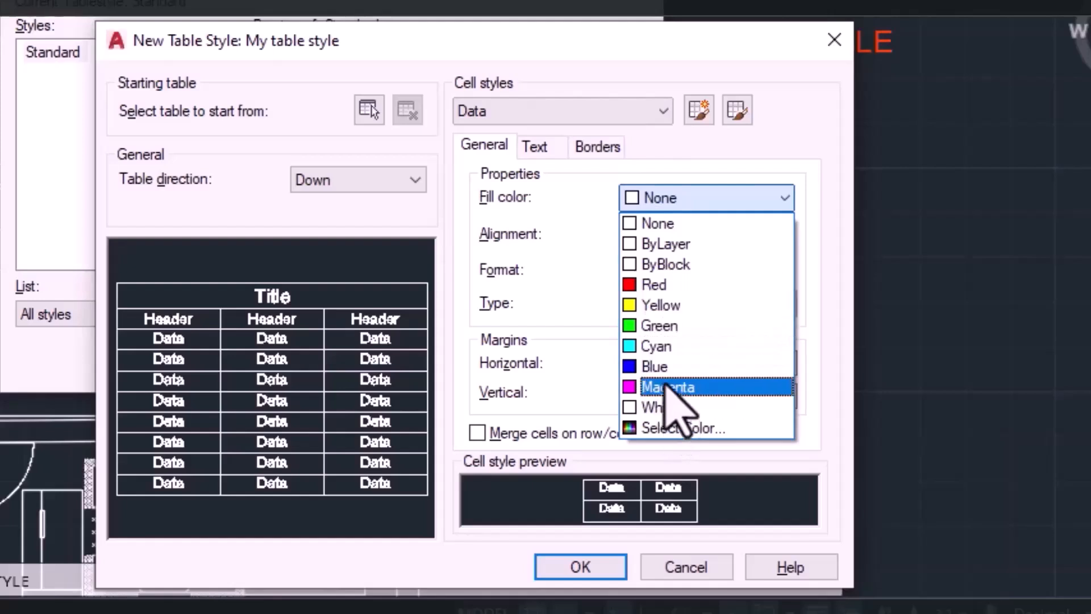
pyautogui.click(654, 304)
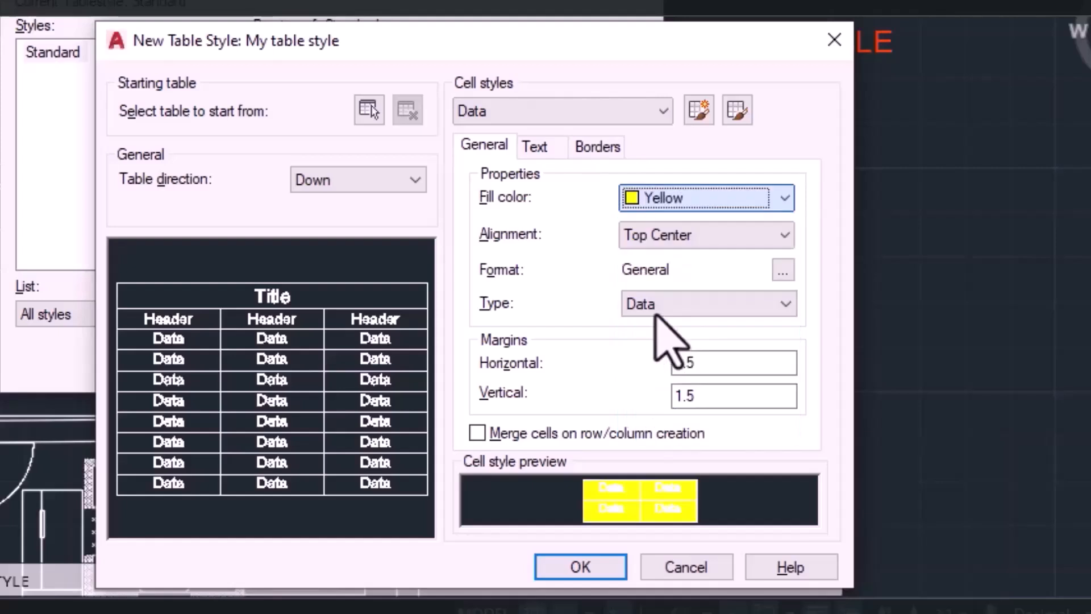
pyautogui.click(677, 204)
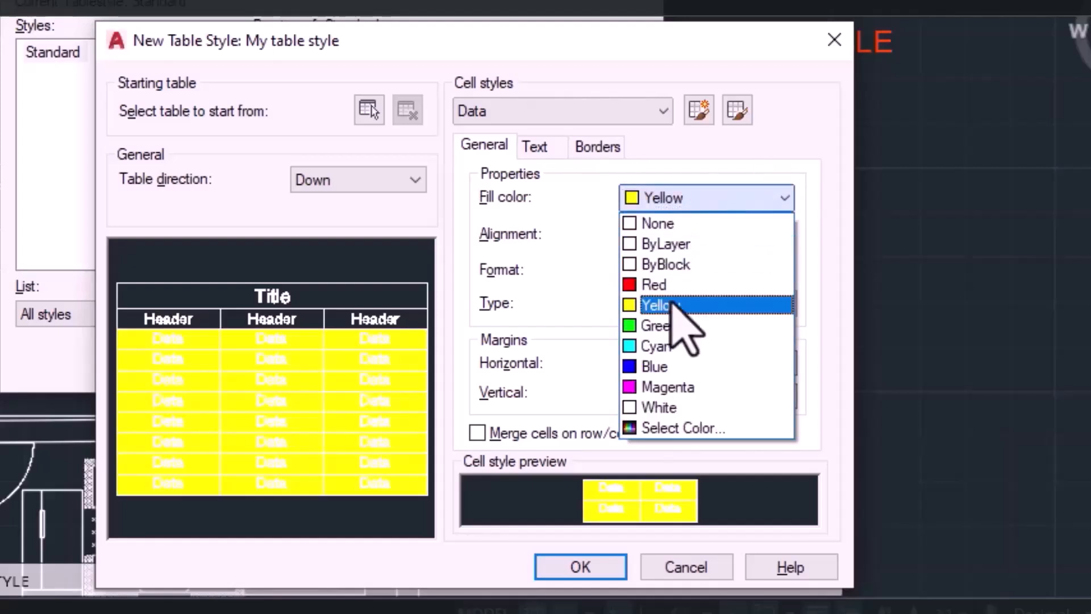
pyautogui.click(683, 283)
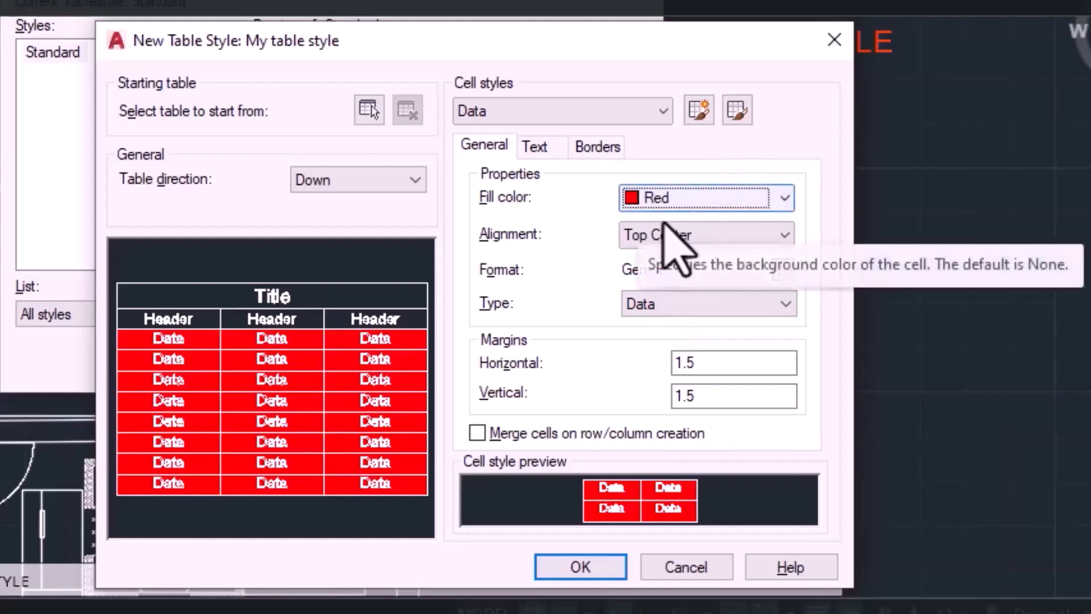
pyautogui.click(689, 234)
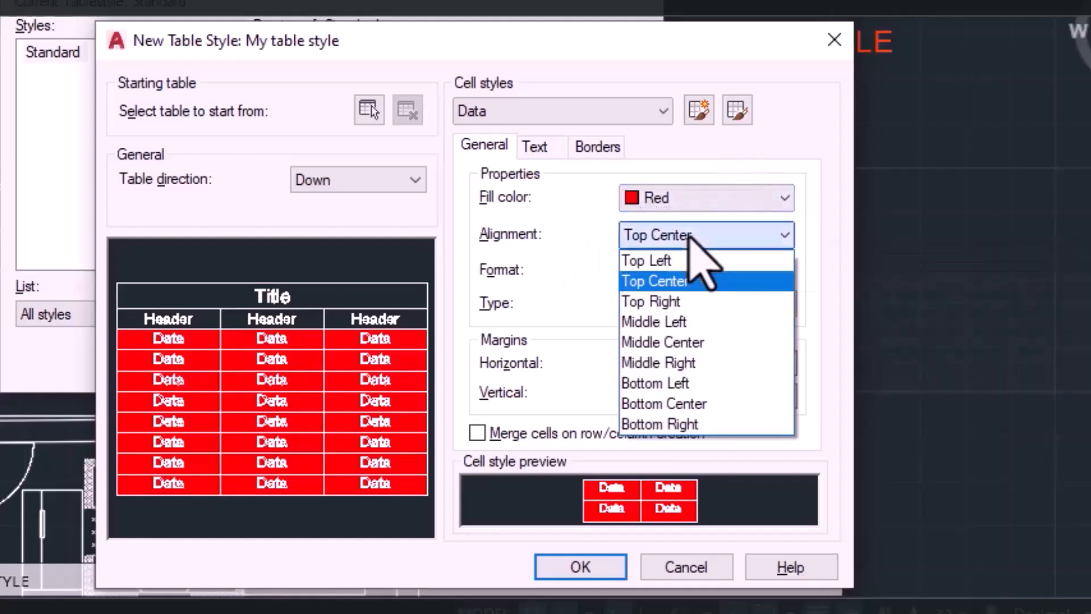
pyautogui.click(665, 262)
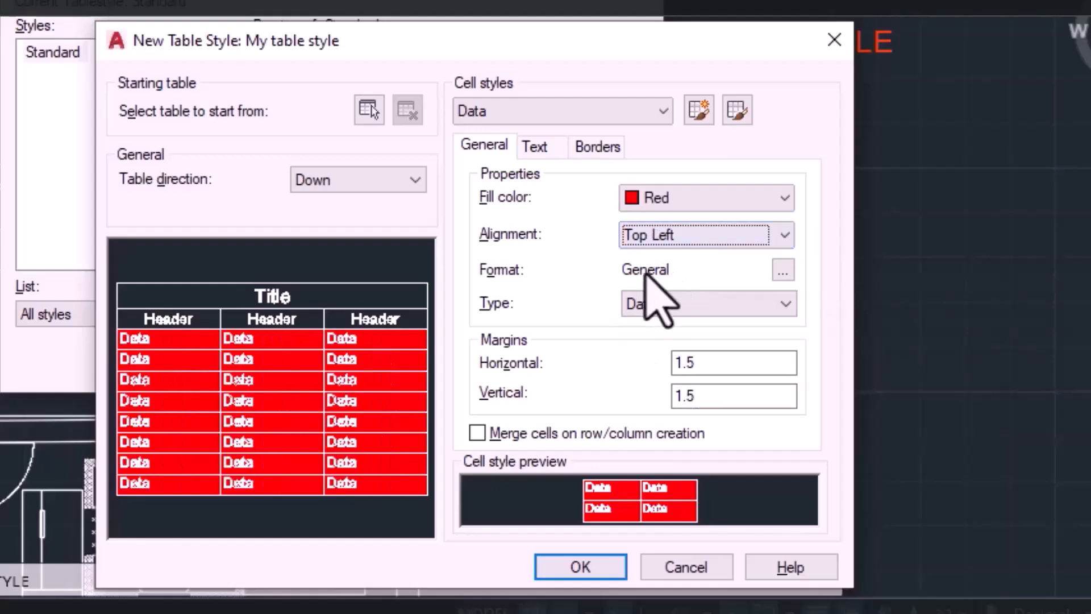
# Keep General as the Data cells' format and Data as their type.
pyautogui.click(783, 270)
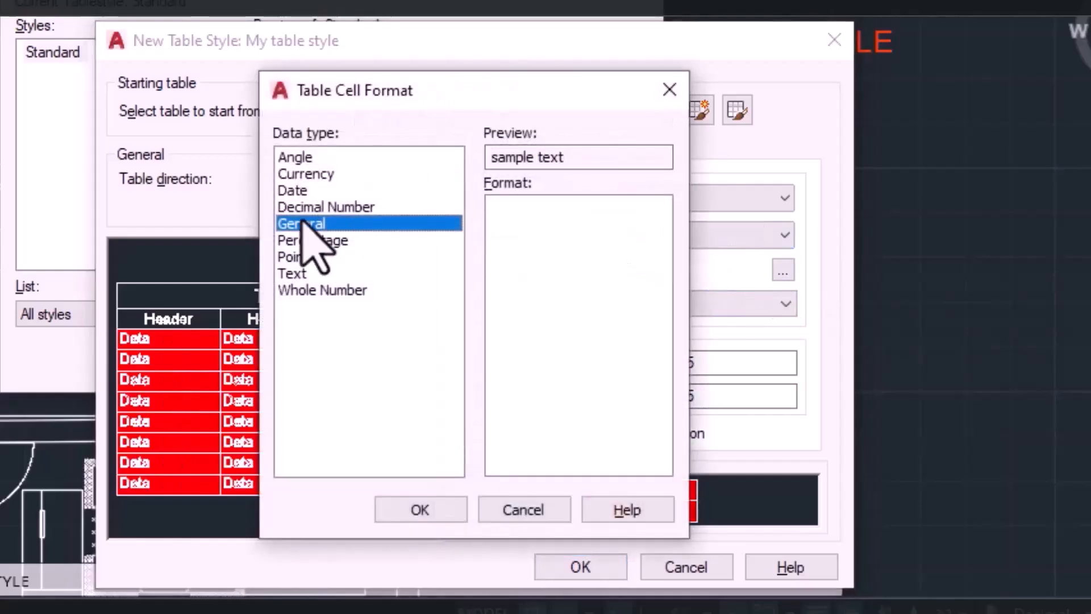
pyautogui.click(450, 515)
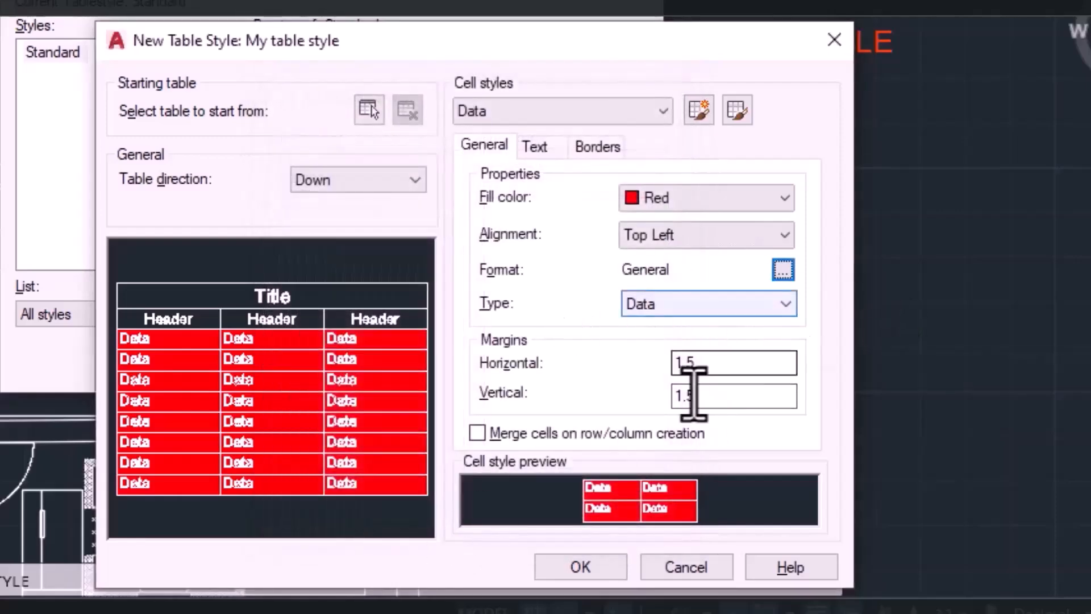
pyautogui.click(721, 304)
pyautogui.click(723, 322)
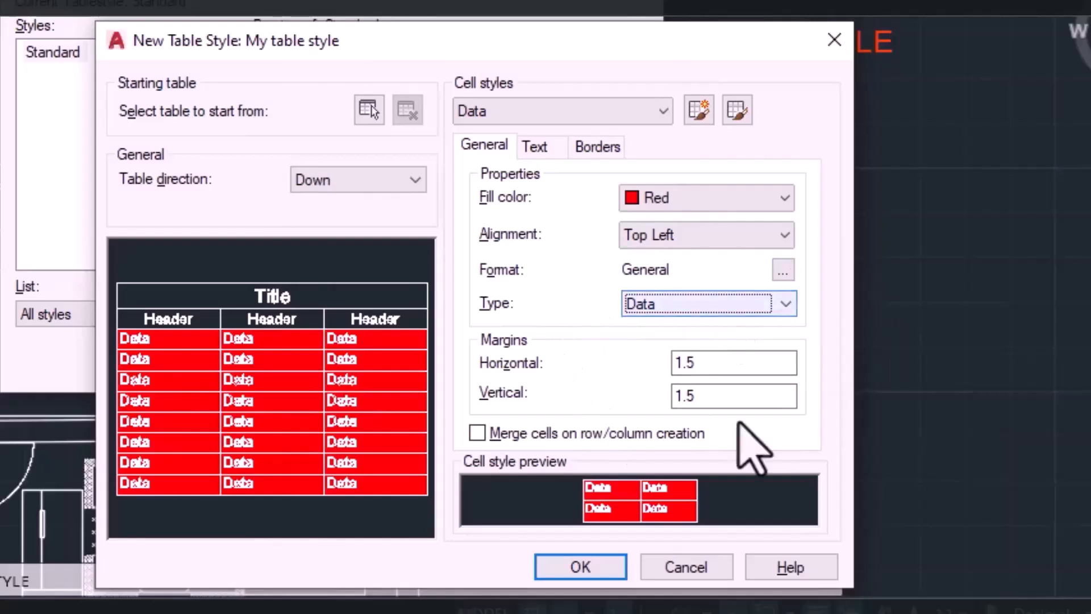
# Set the Data cells' text style to My Text Style and text color to Cyan, and save the table style.
pyautogui.click(525, 149)
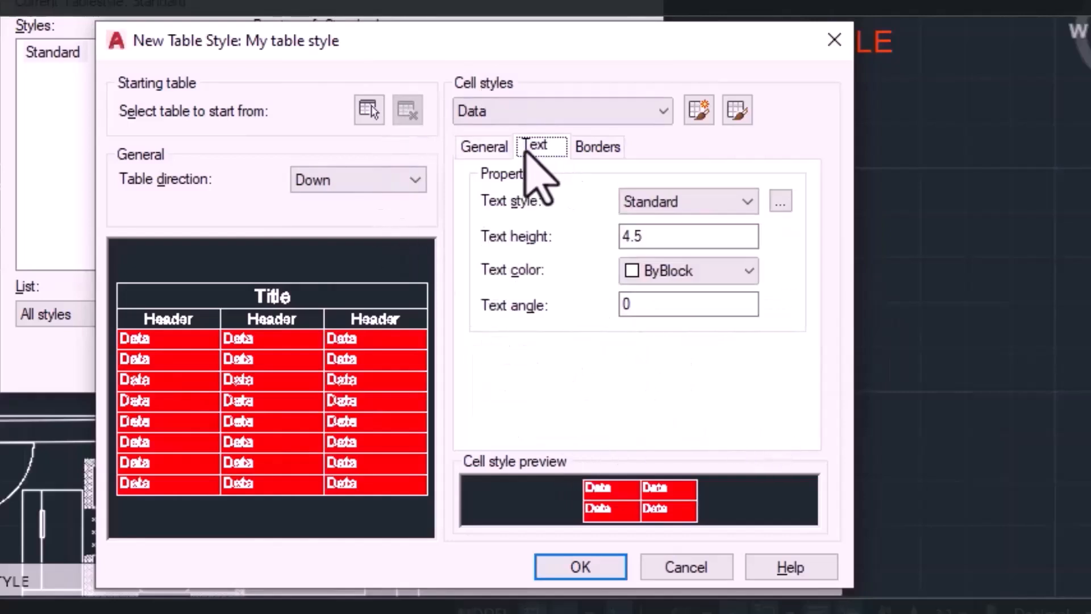
pyautogui.click(739, 197)
pyautogui.click(722, 236)
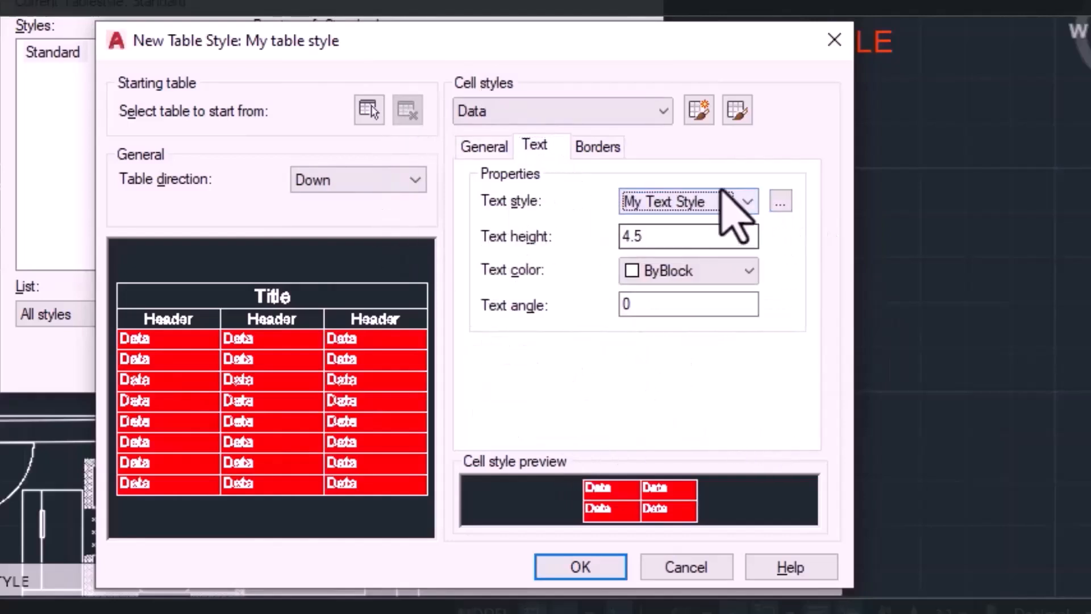
pyautogui.click(721, 193)
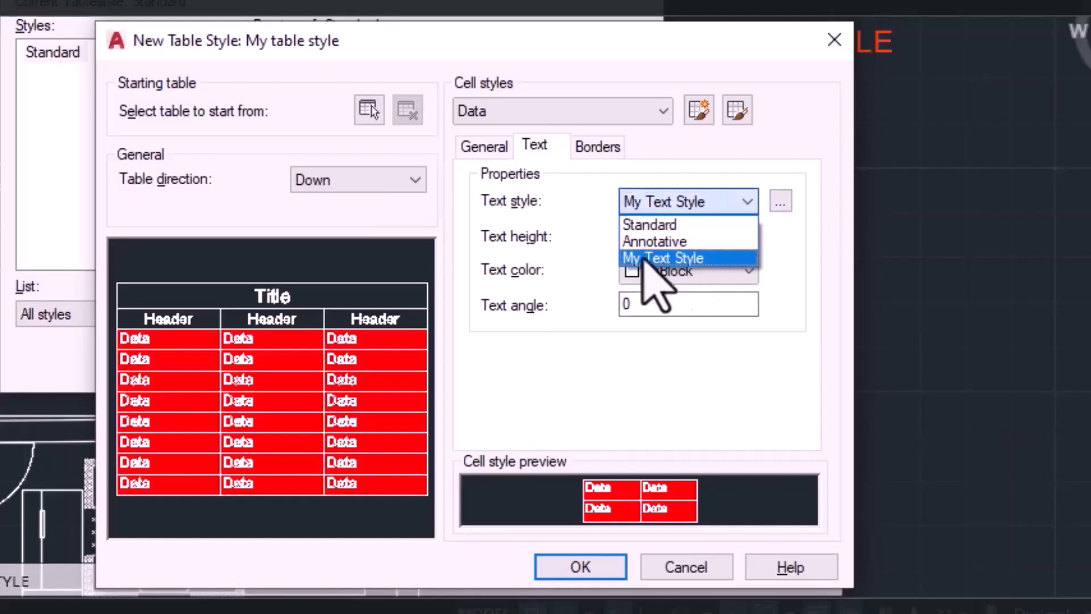
pyautogui.click(667, 254)
pyautogui.click(657, 272)
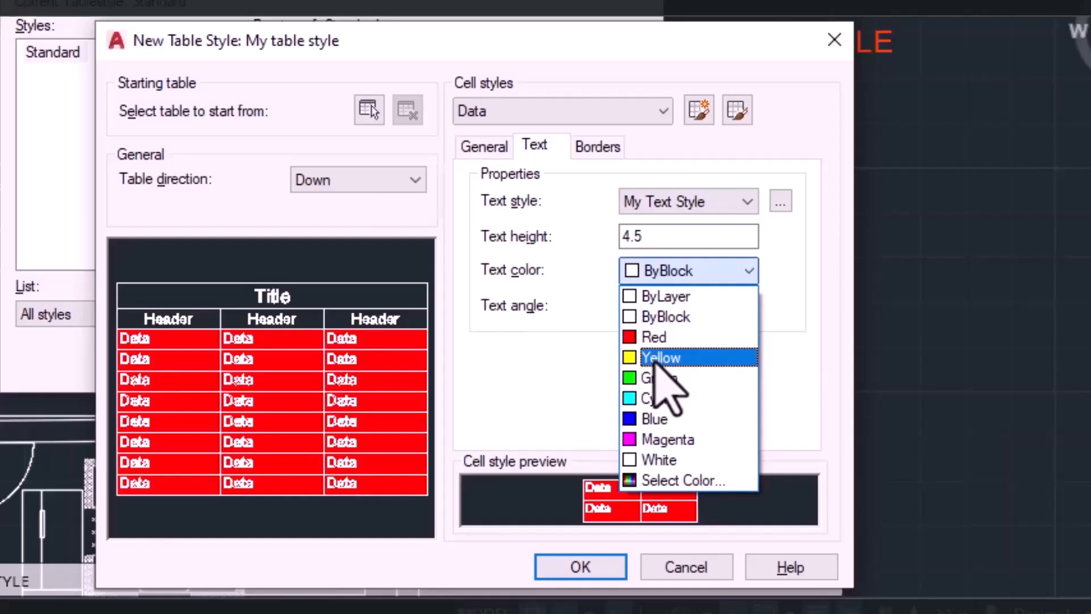
pyautogui.click(673, 405)
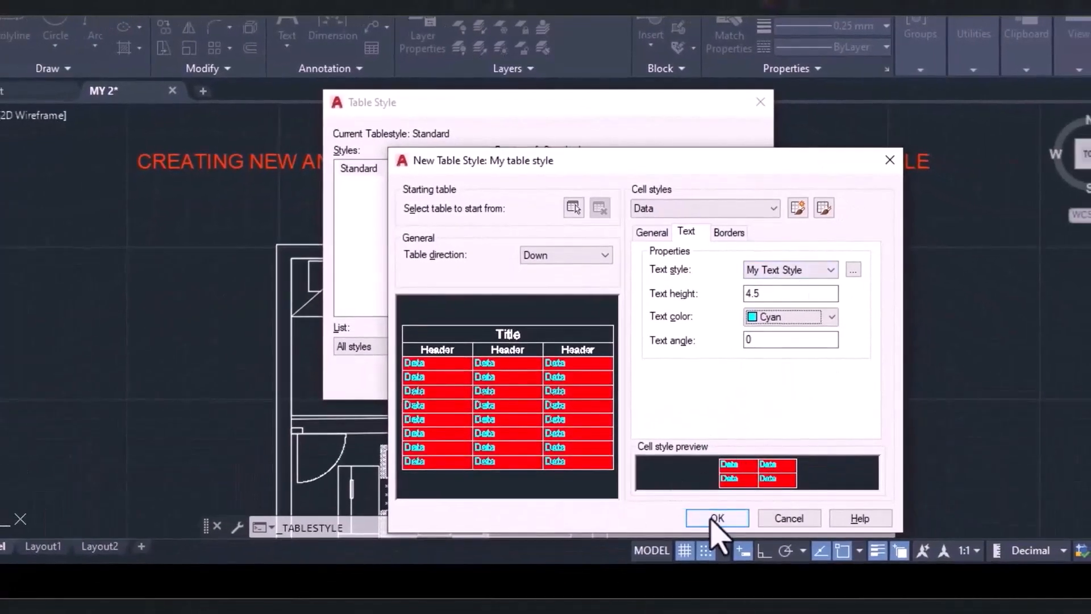
pyautogui.click(714, 517)
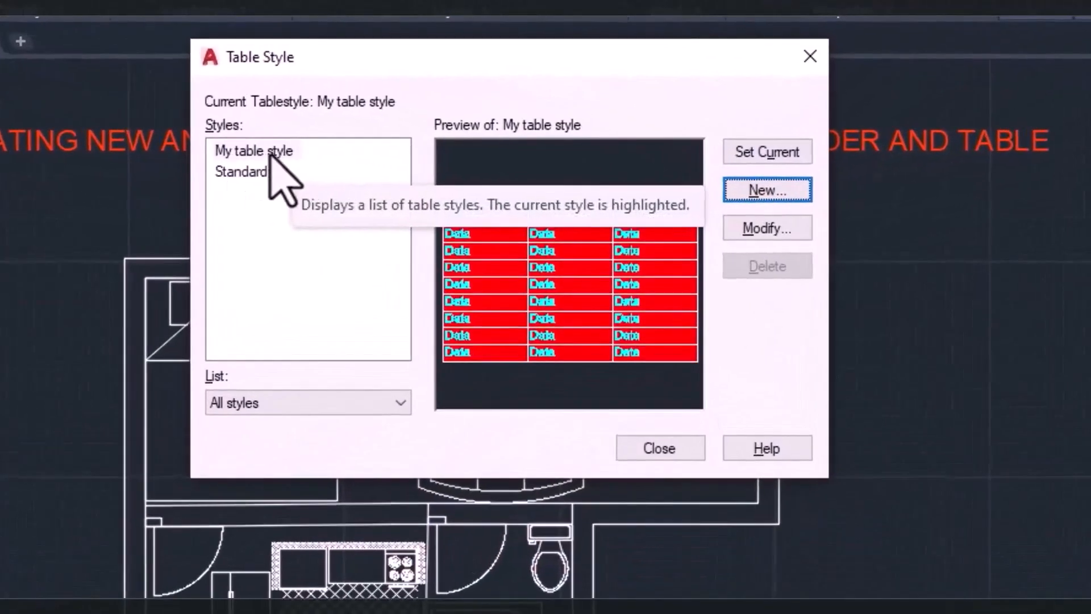
# Set My table style as the current table style and close the table style manager.
pyautogui.click(379, 170)
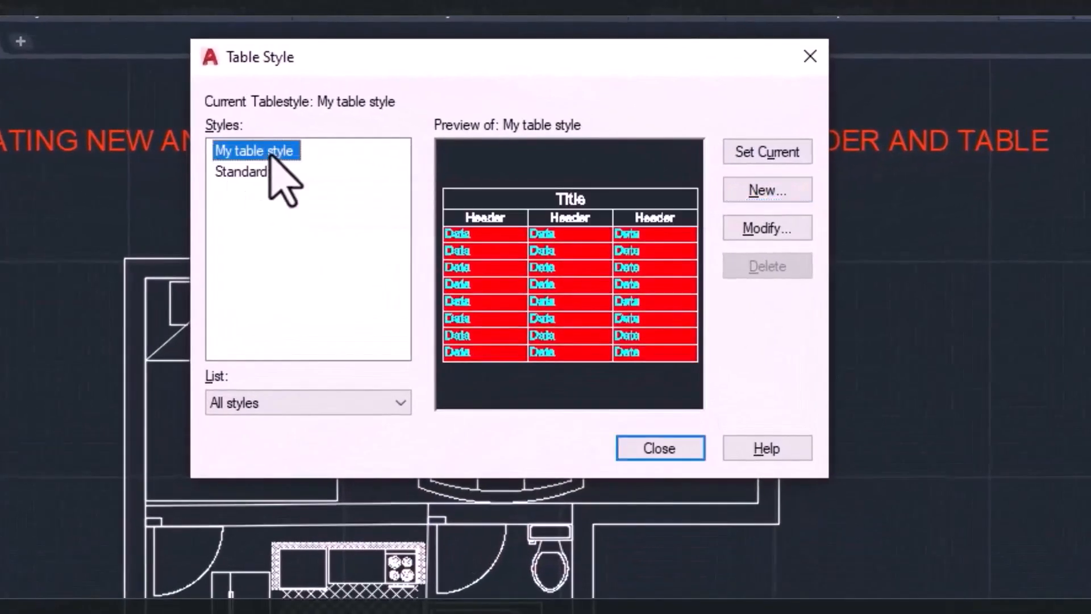
pyautogui.click(270, 155)
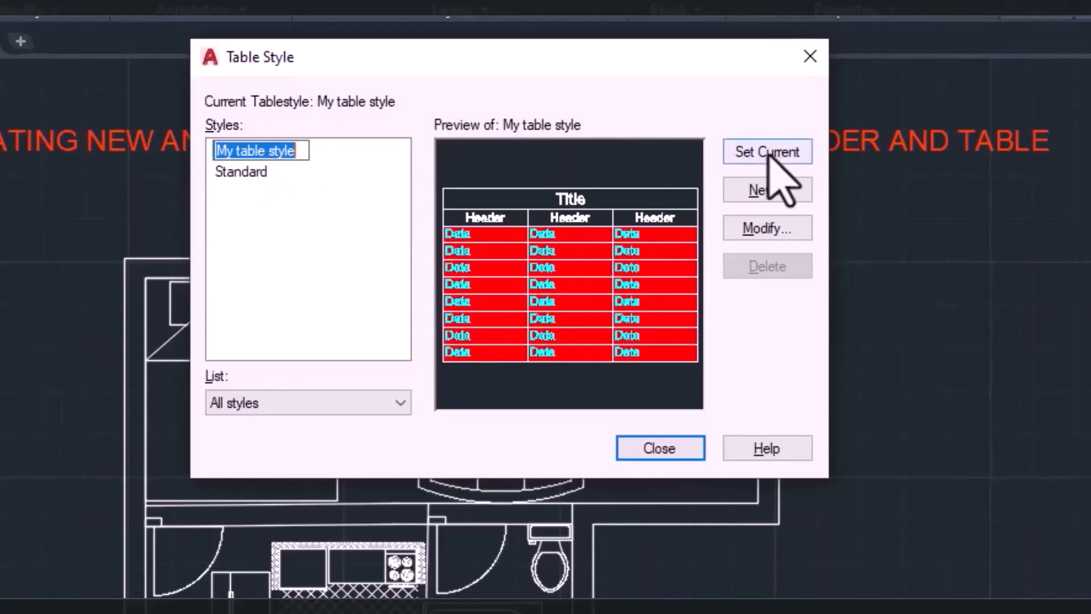
pyautogui.click(772, 155)
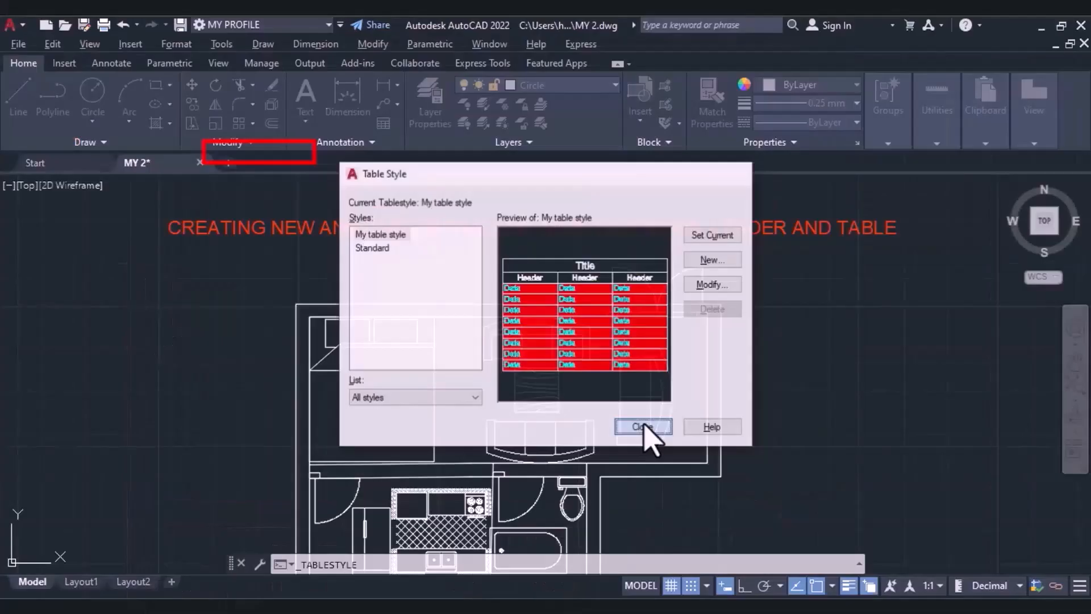
pyautogui.click(659, 448)
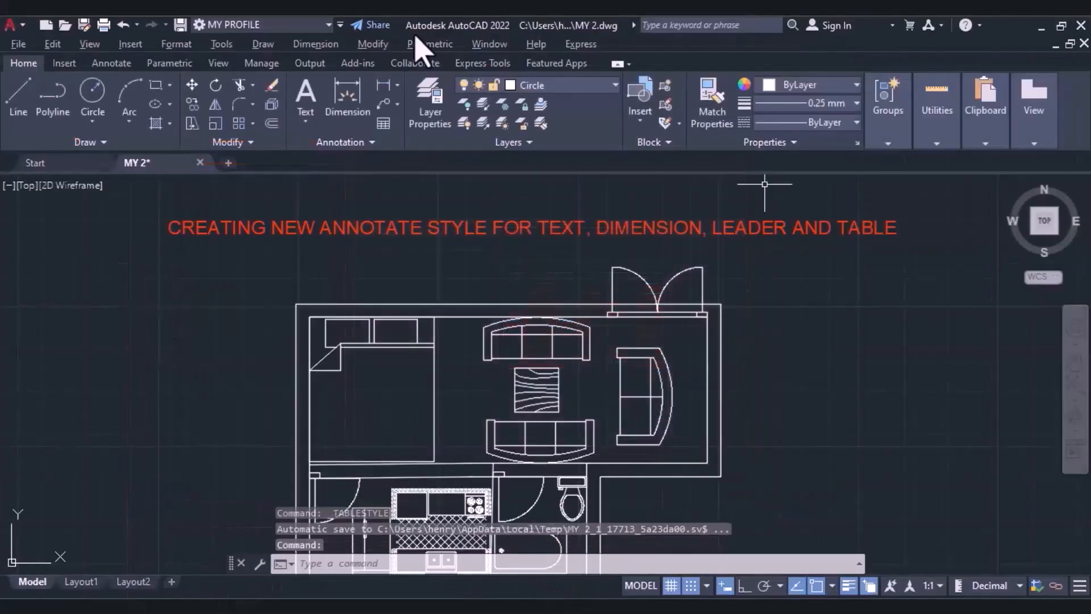
# Start a multiline text below the floor plan's lower-left corner, entering 500 for the opposite corner.
pyautogui.click(372, 142)
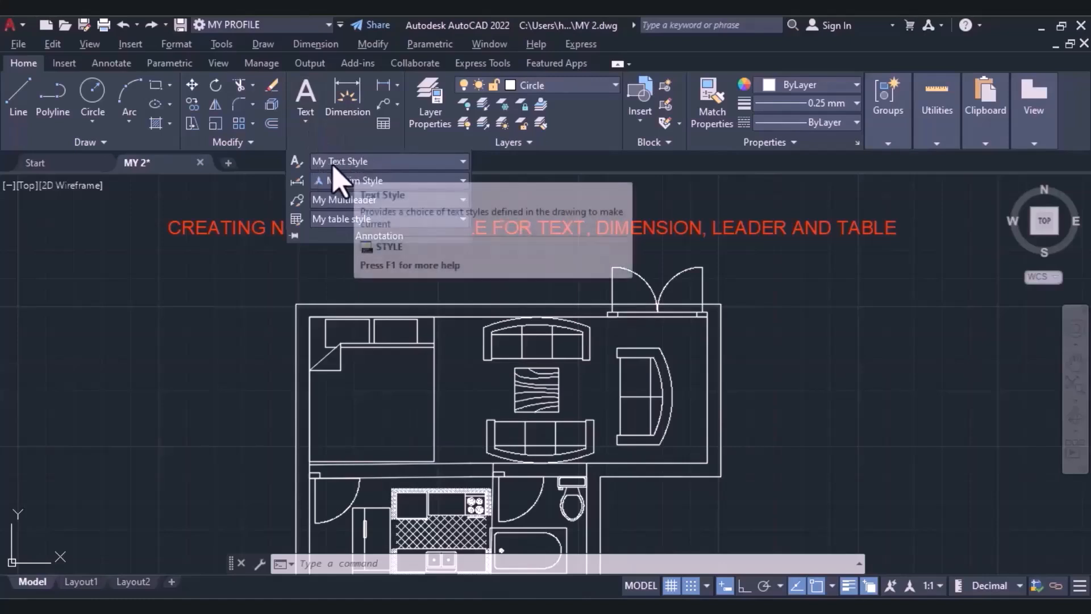
pyautogui.click(306, 121)
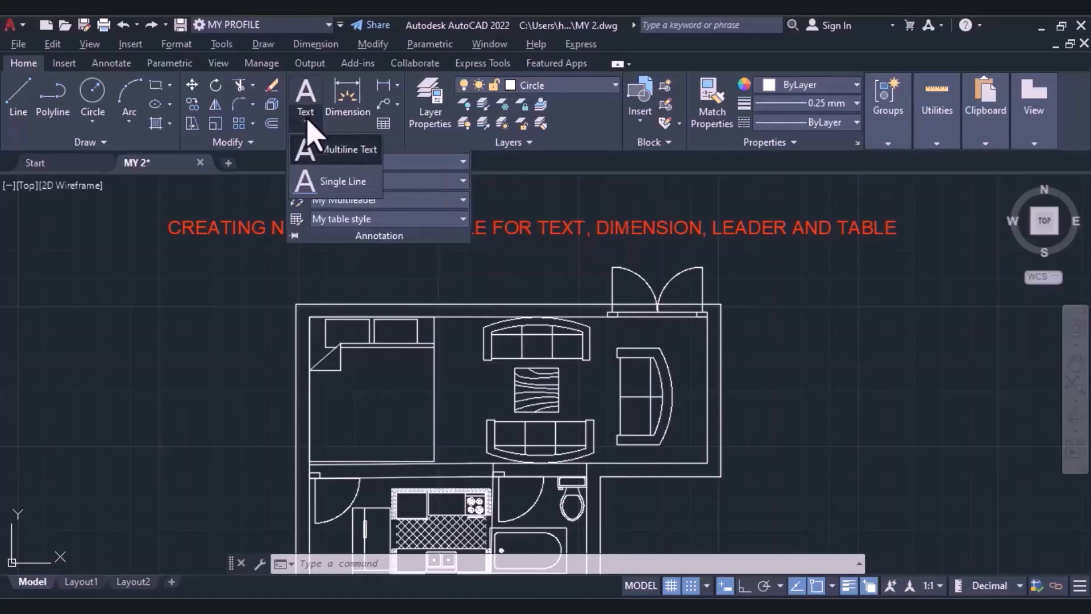
pyautogui.click(341, 149)
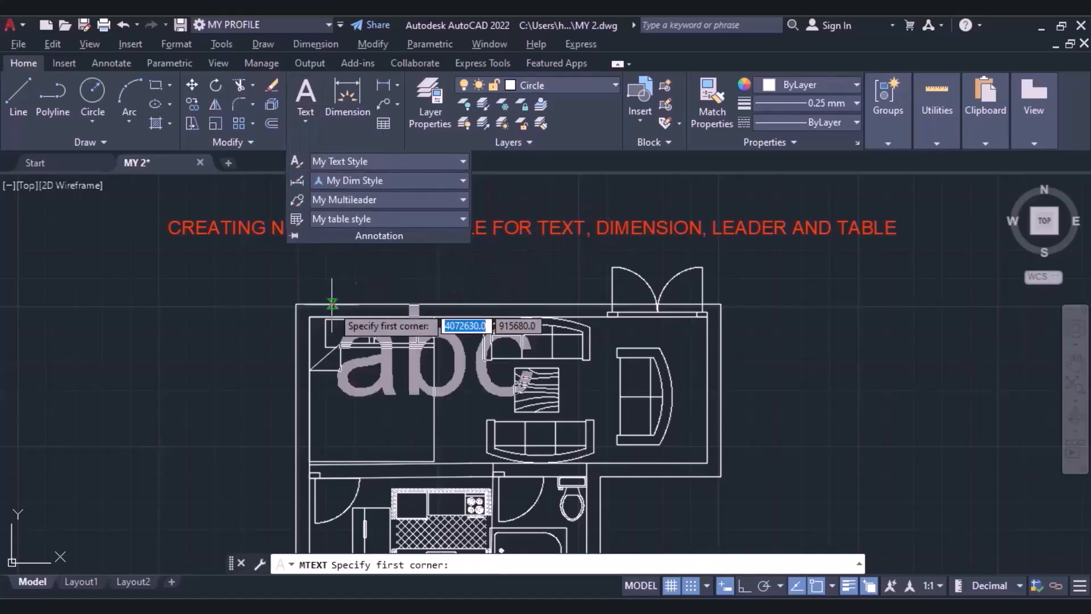
pyautogui.scroll(5, 349, 303)
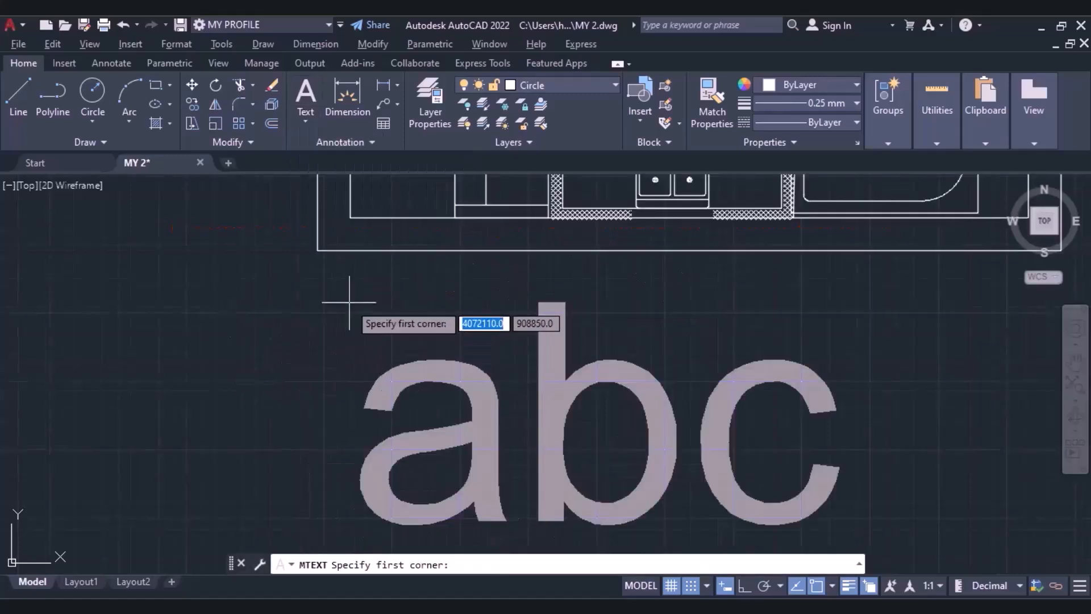
pyautogui.click(324, 334)
pyautogui.write('500')
pyautogui.press('Return')
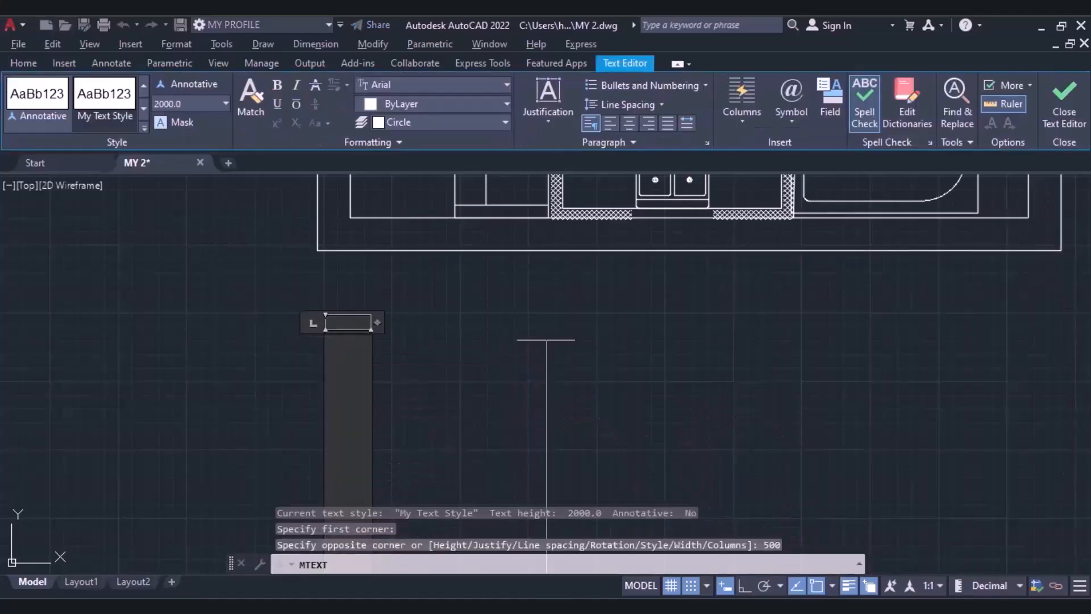
# Write "Ground Floor" at a text height of 500 and centre it below the floor plan.
pyautogui.write('Grounf')
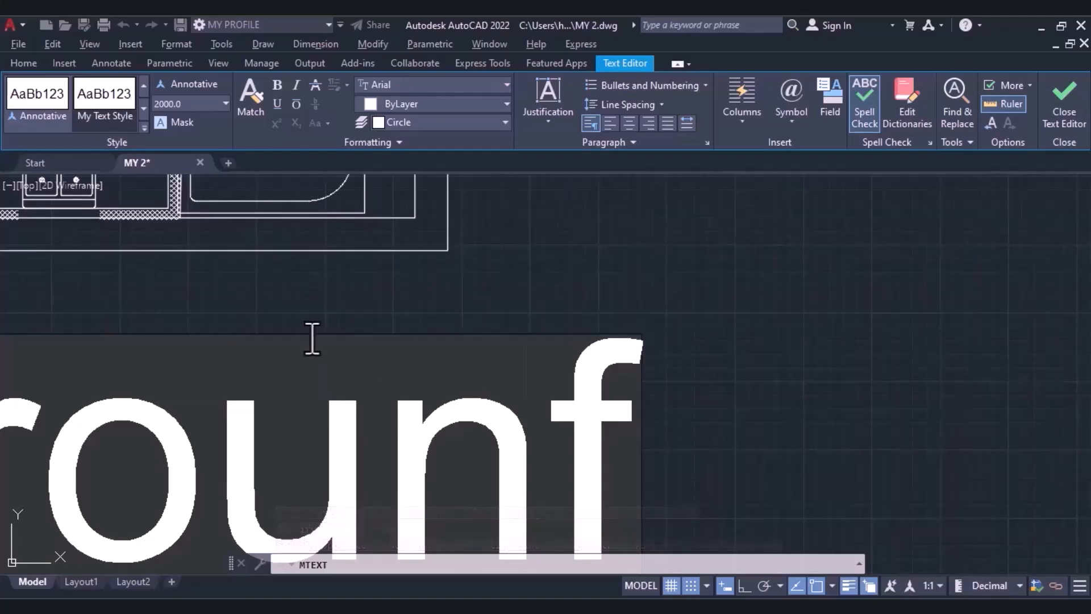
pyautogui.scroll(-5, 312, 340)
pyautogui.press('BackSpace')
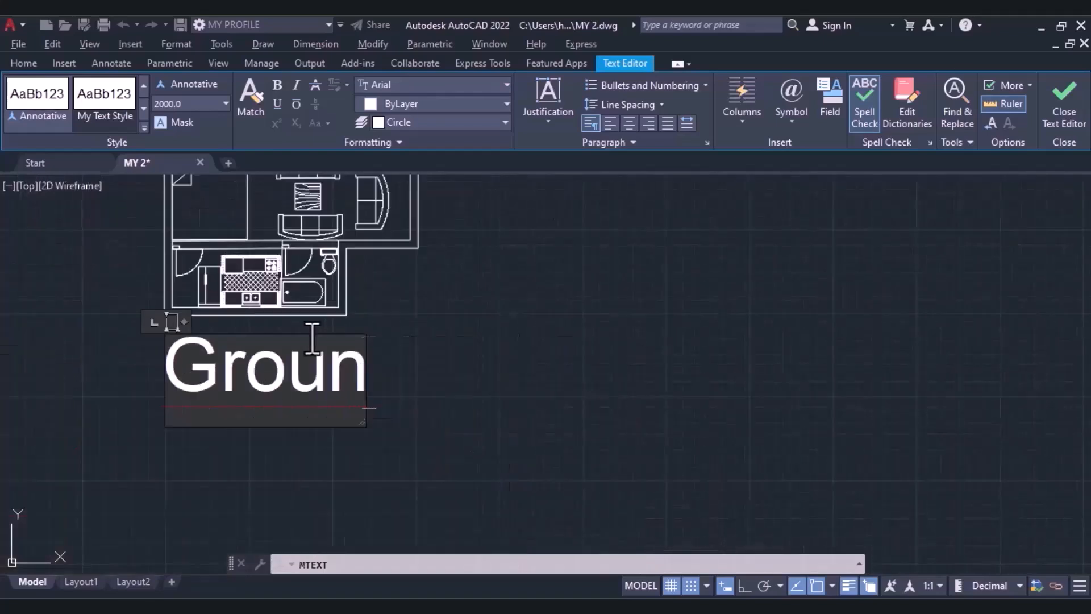
pyautogui.write('d')
pyautogui.press('Return')
pyautogui.write('Floo')
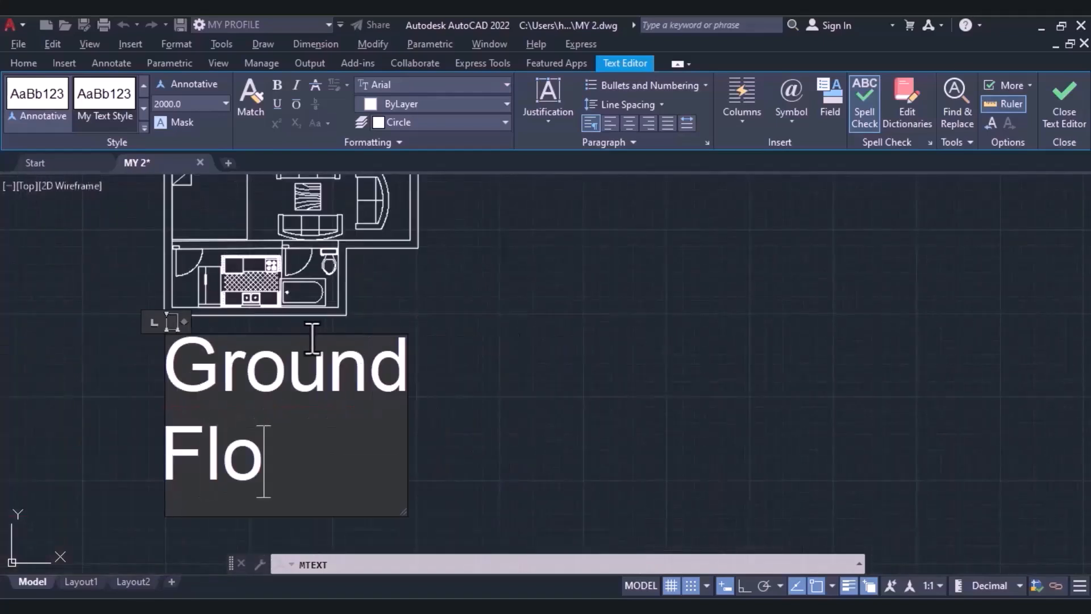
pyautogui.write('round')
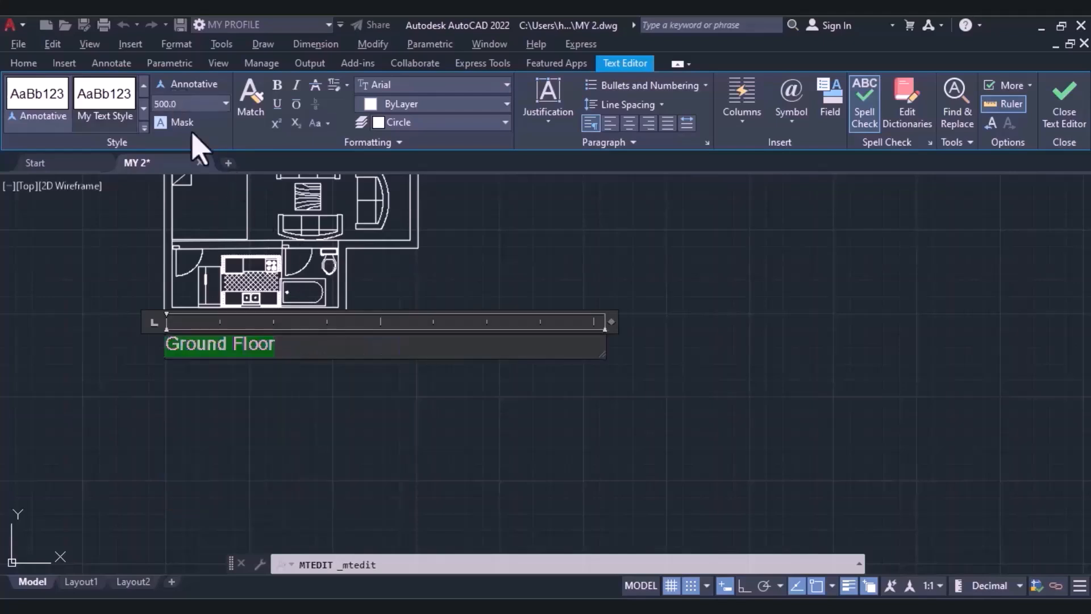
pyautogui.click(327, 397)
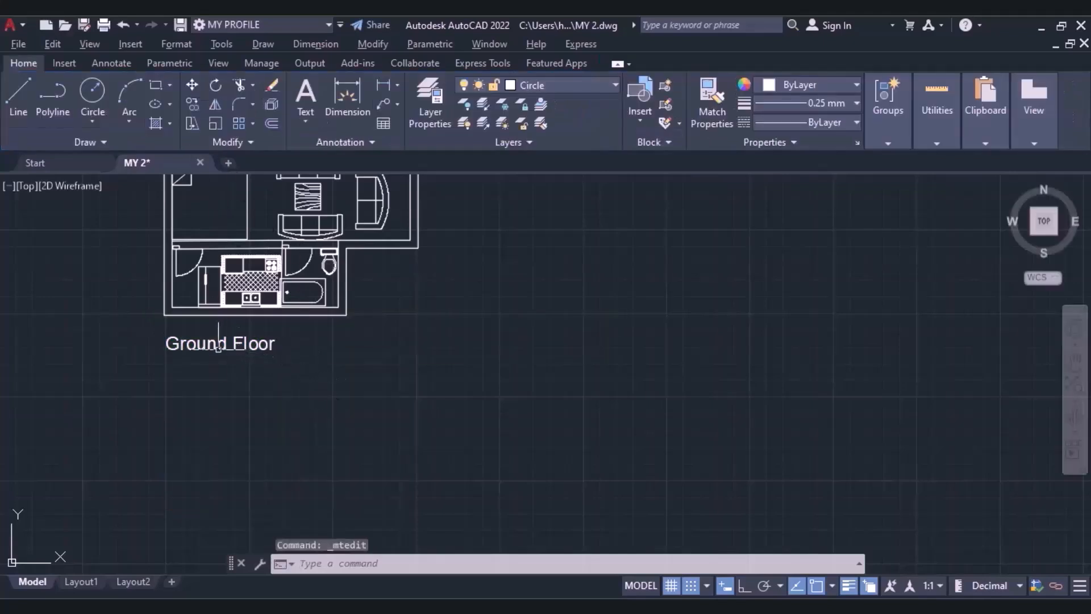
pyautogui.click(223, 350)
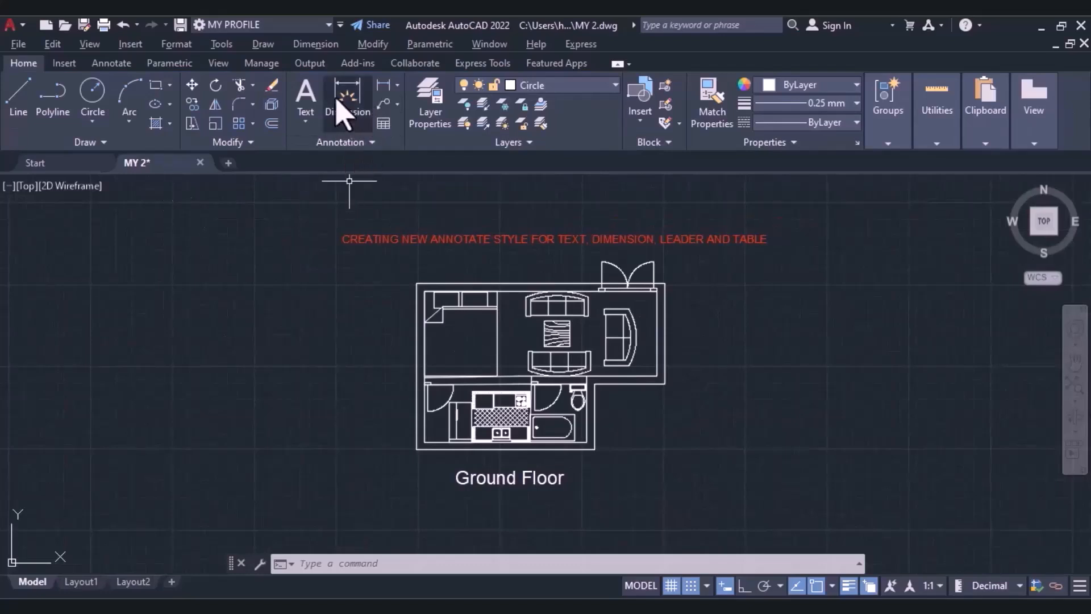
# Add a linear dimension across the plan's full upper wall at annotation scale 1:1, placed above the wall.
pyautogui.click(398, 85)
pyautogui.click(404, 108)
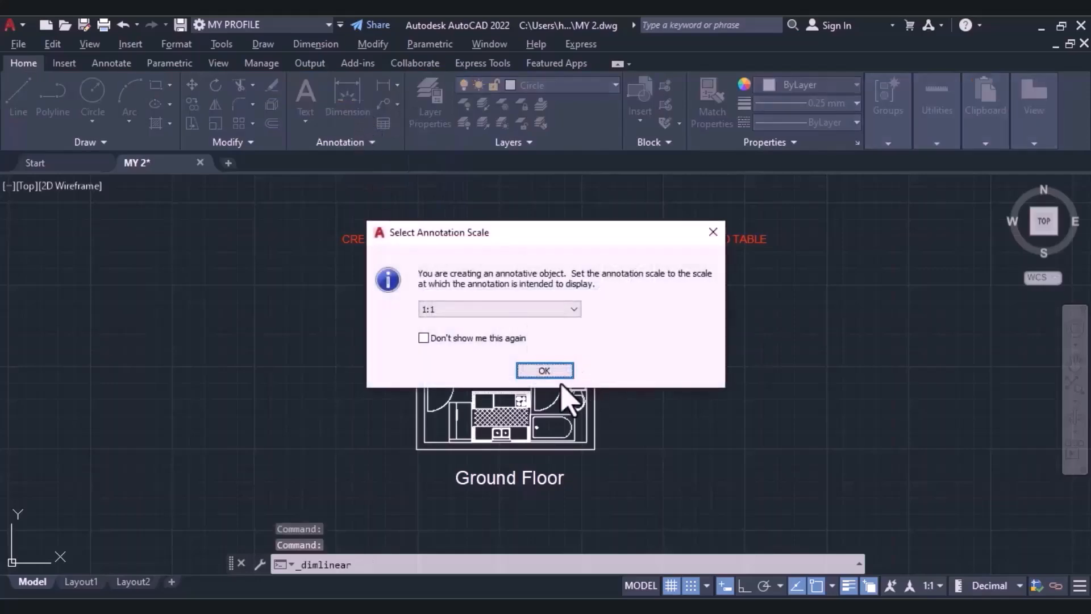
pyautogui.click(546, 373)
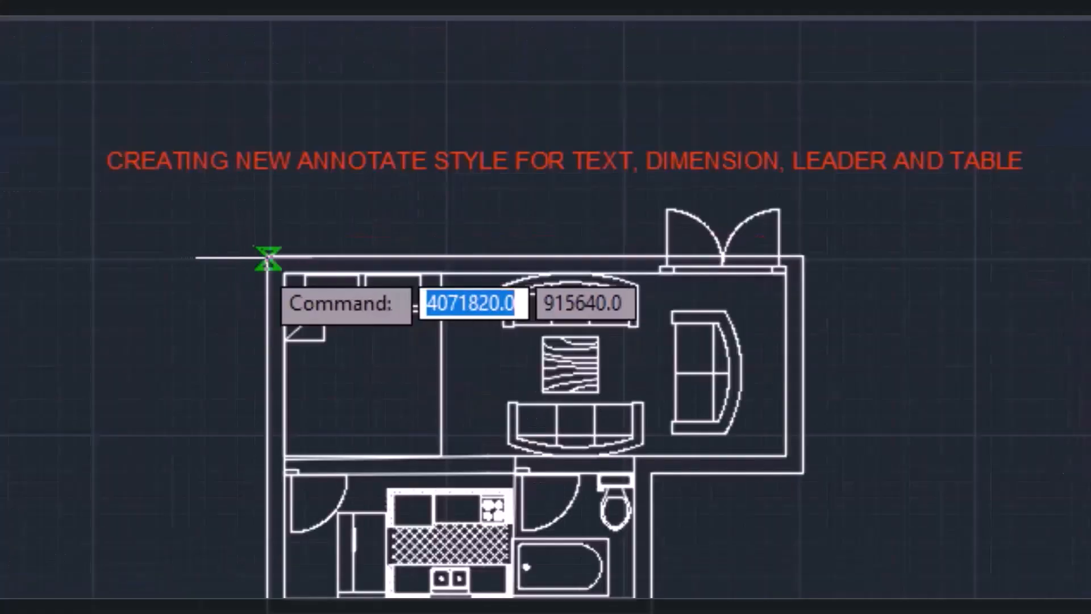
pyautogui.click(267, 259)
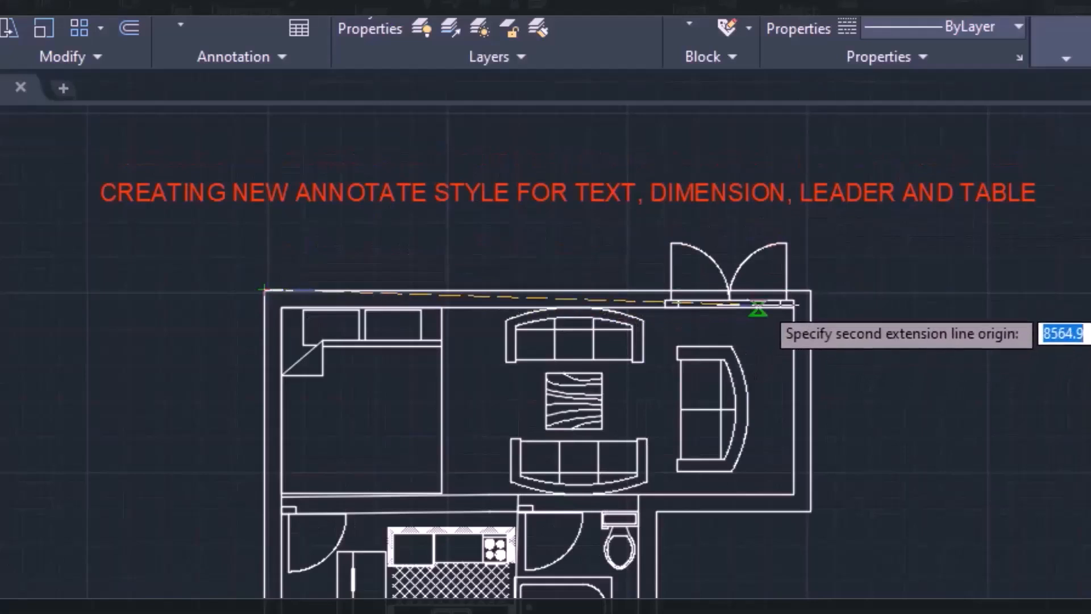
pyautogui.click(811, 290)
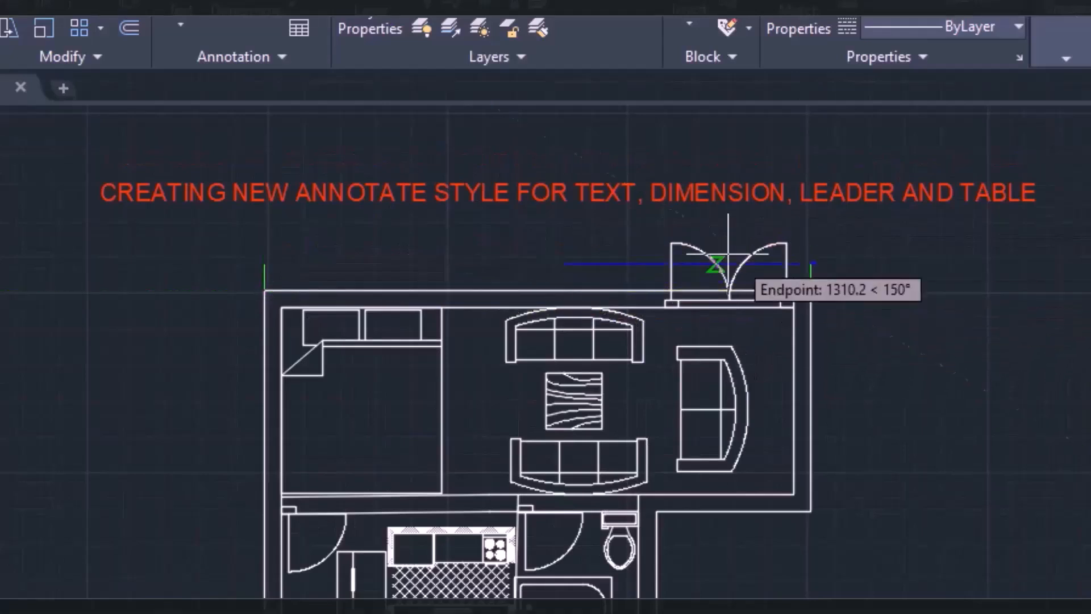
pyautogui.click(513, 242)
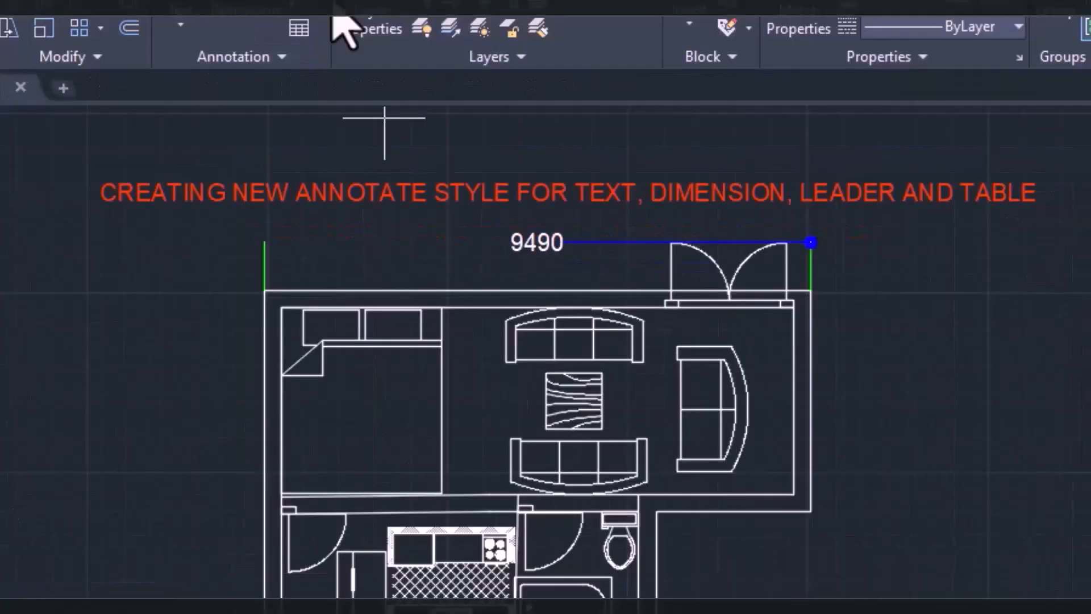
# Add vertical linear dimensions for the living area's outer right wall and the recessed wall below it, aligned right of the plan.
pyautogui.click(810, 291)
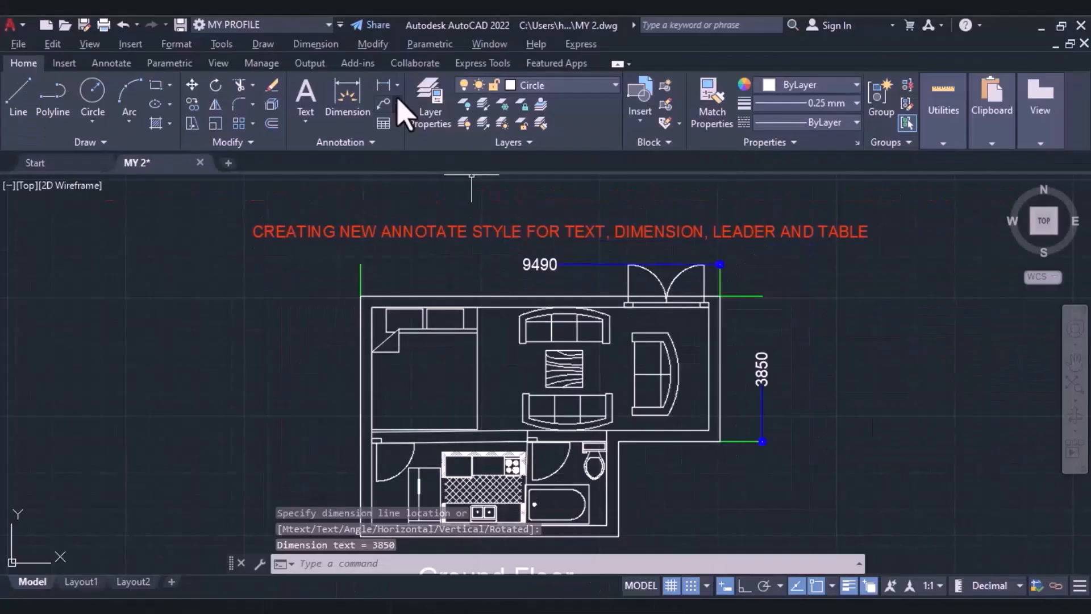
pyautogui.click(382, 85)
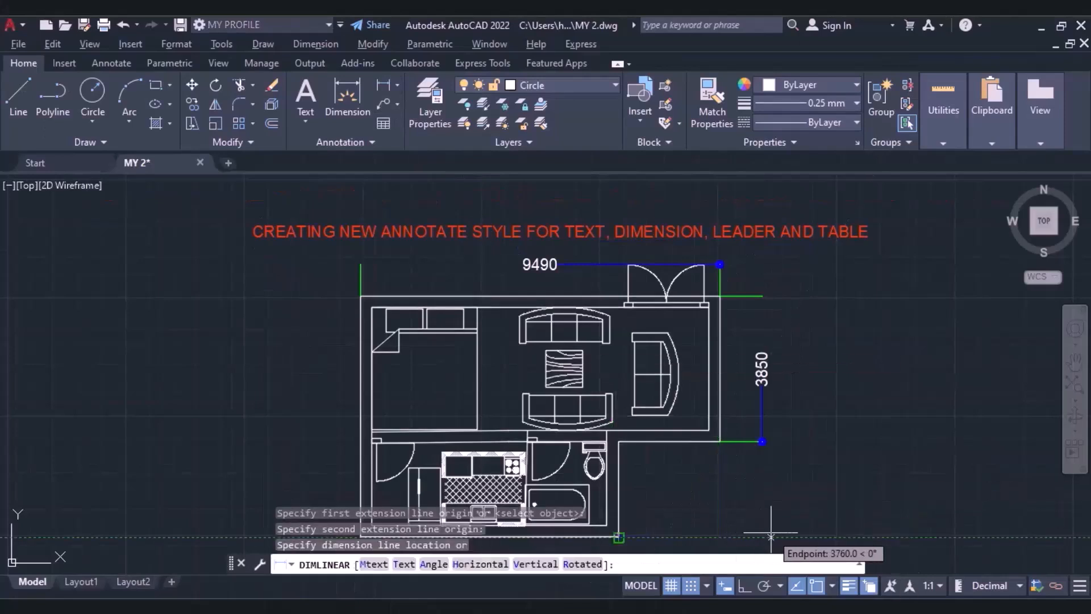
pyautogui.click(764, 536)
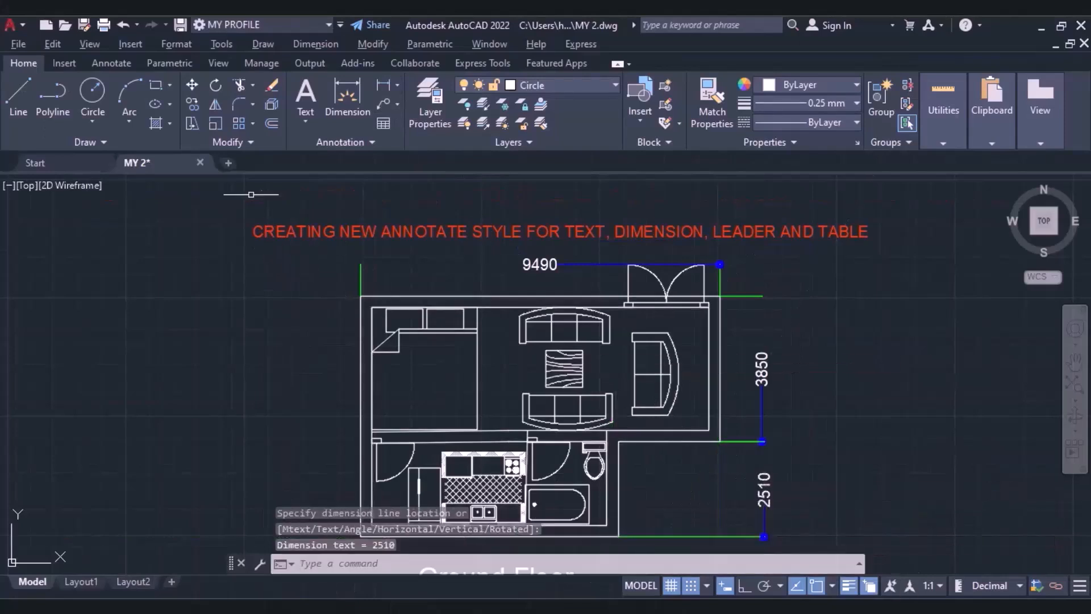
# Draw a multileader from the single sofa at the living area's right side to a landing point outside the plan's upper-right corner.
pyautogui.click(383, 106)
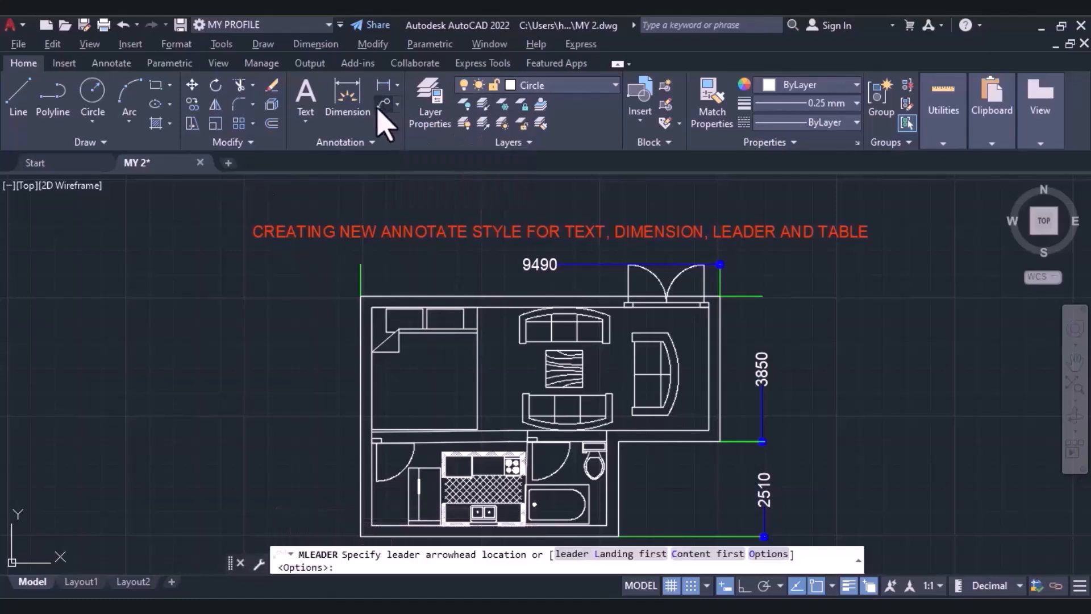
pyautogui.click(381, 107)
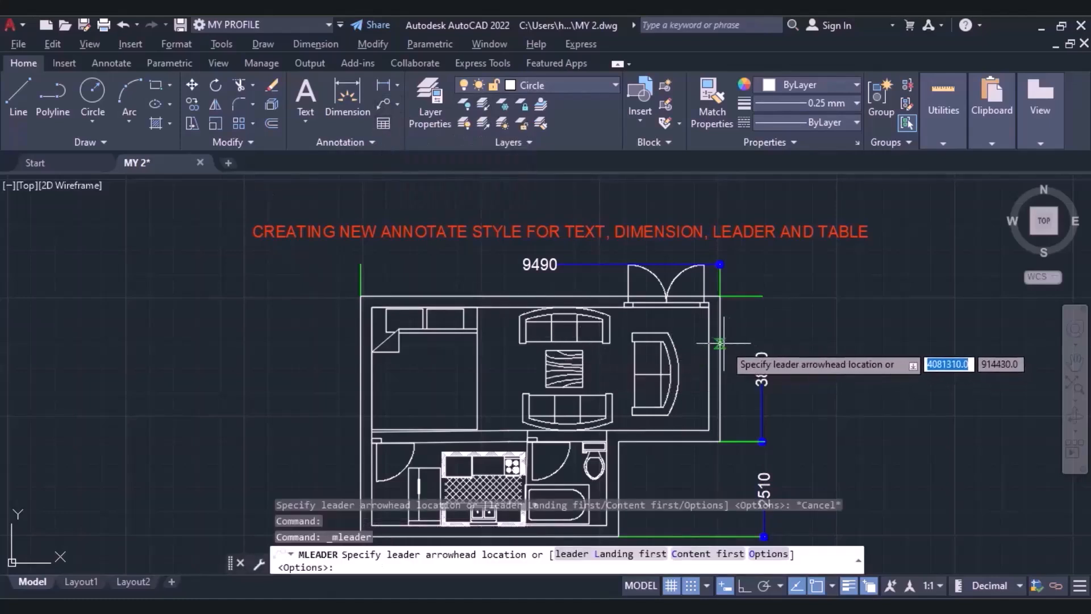
pyautogui.click(670, 374)
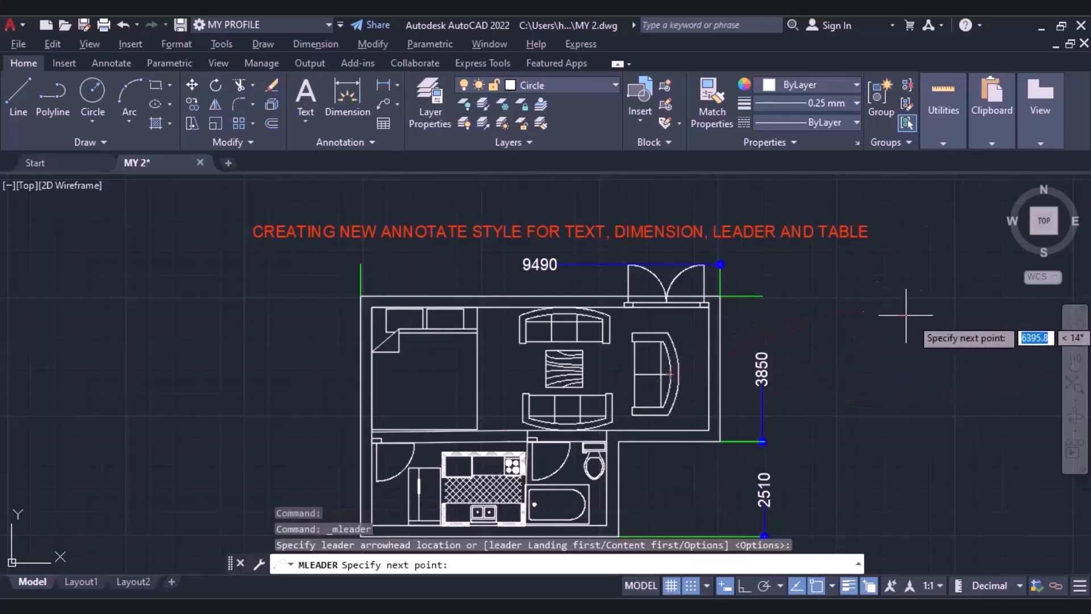
pyautogui.click(919, 294)
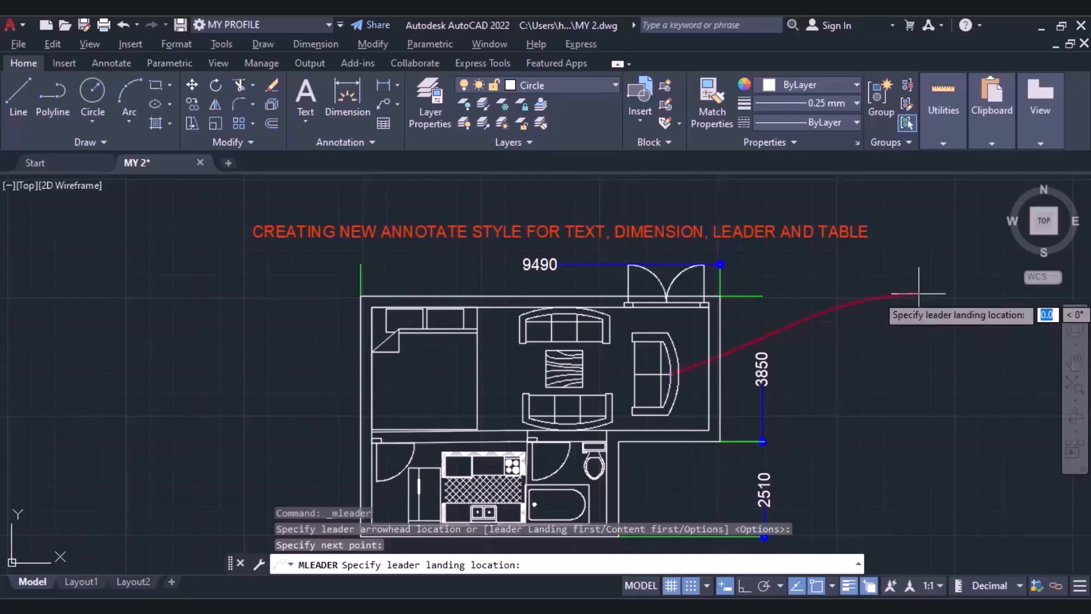
pyautogui.click(930, 300)
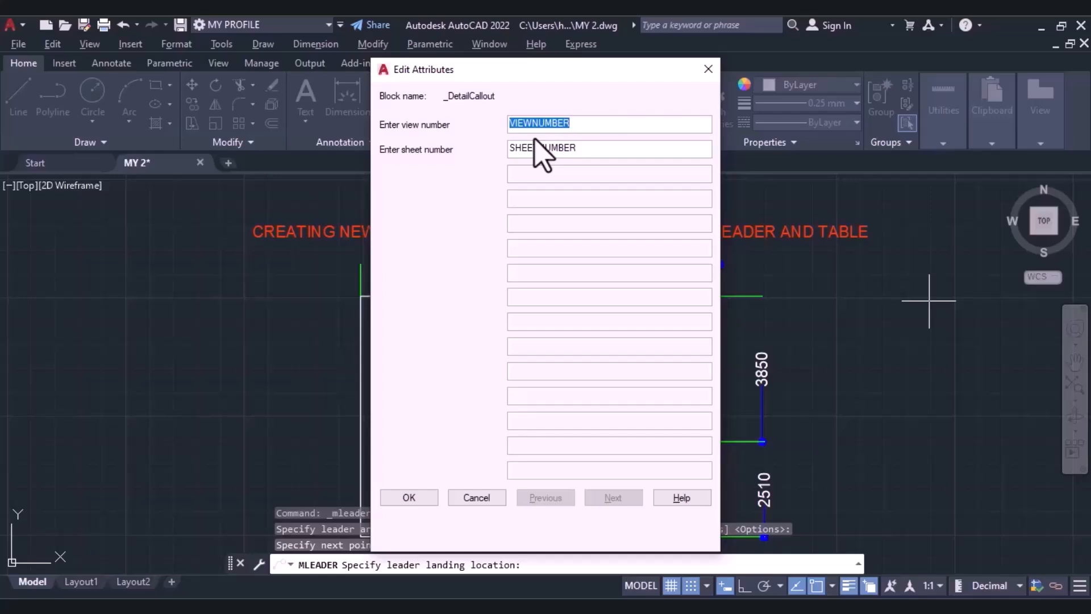
# Set the detail callout's view number to 1 and its sheet number to Groundlevel.
pyautogui.press('BackSpace')
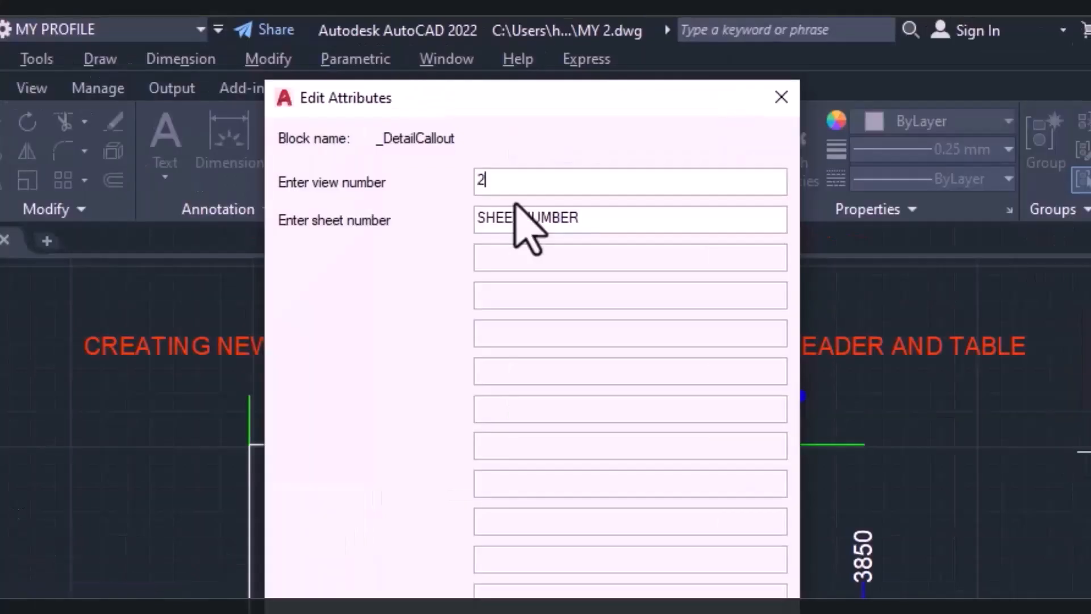
pyautogui.doubleClick(587, 220)
pyautogui.press('BackSpace')
pyautogui.write('G')
pyautogui.write('roundlevel')
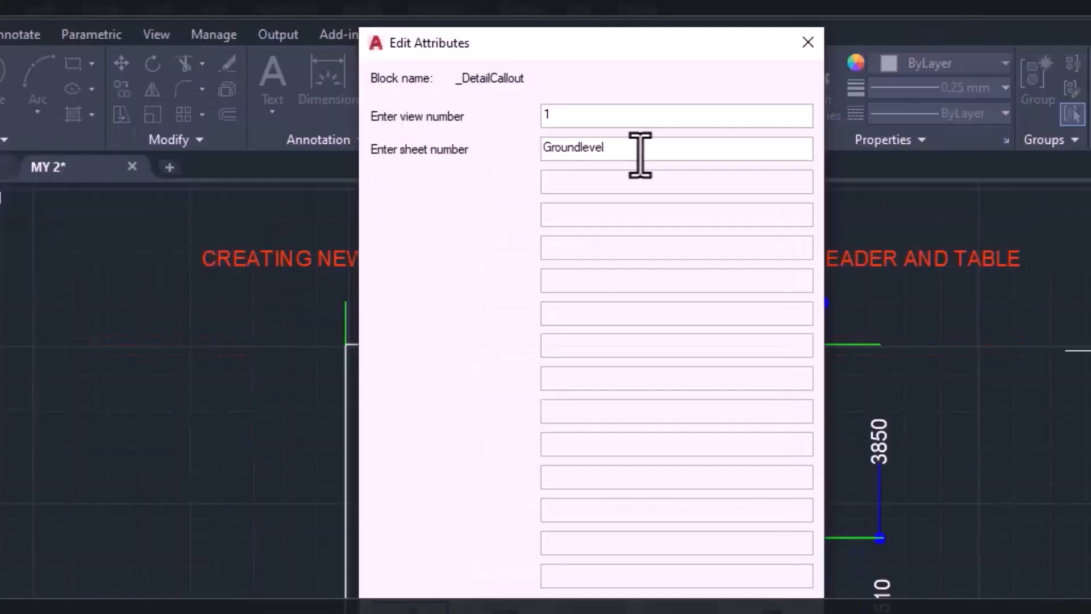
pyautogui.click(404, 500)
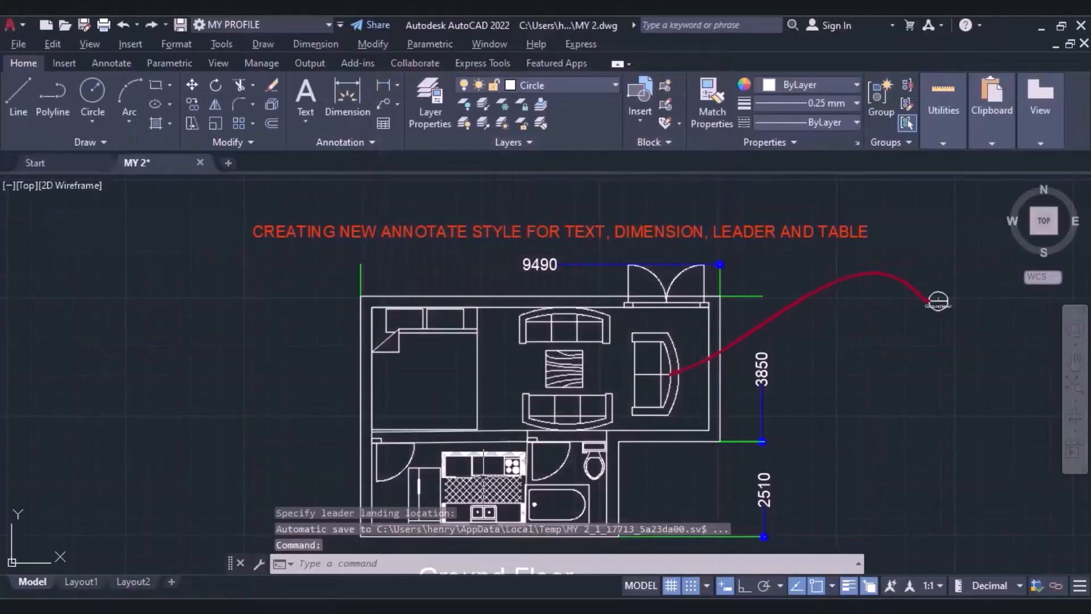
pyautogui.scroll(3, 1004, 291)
pyautogui.scroll(4, 911, 303)
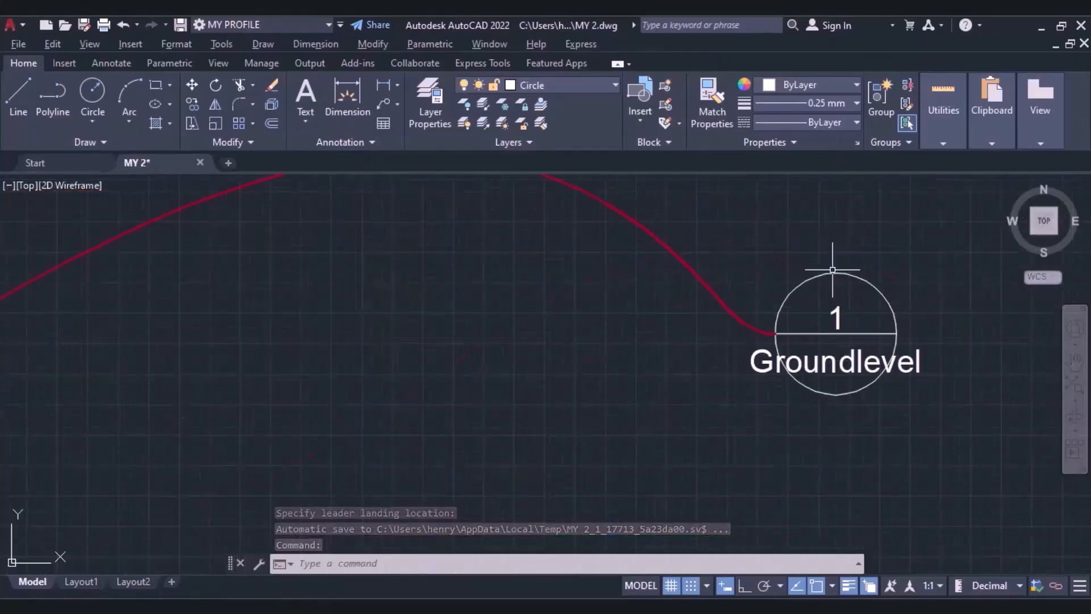
# Insert an empty My table style table with 3 columns and 5 data rows beside the plan, and scale it up.
pyautogui.scroll(-4, 325, 377)
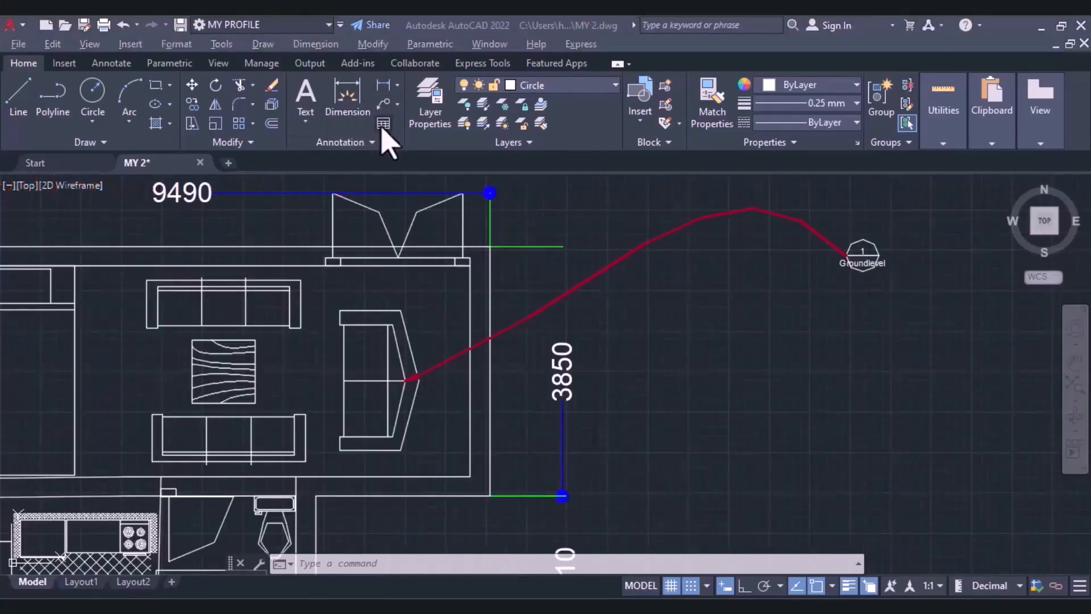
pyautogui.click(383, 124)
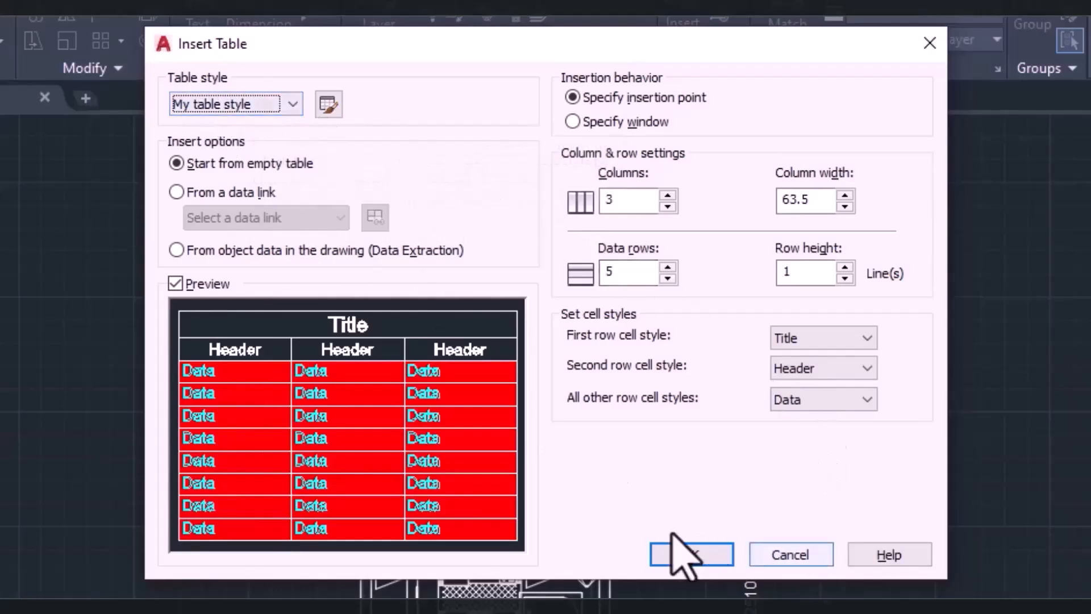
pyautogui.click(703, 552)
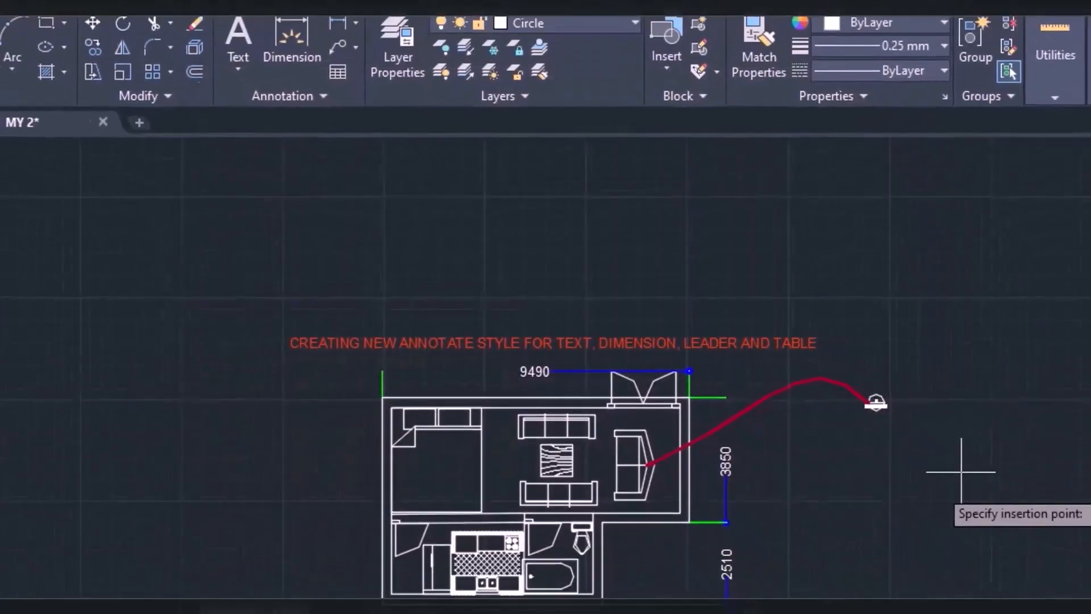
pyautogui.click(851, 462)
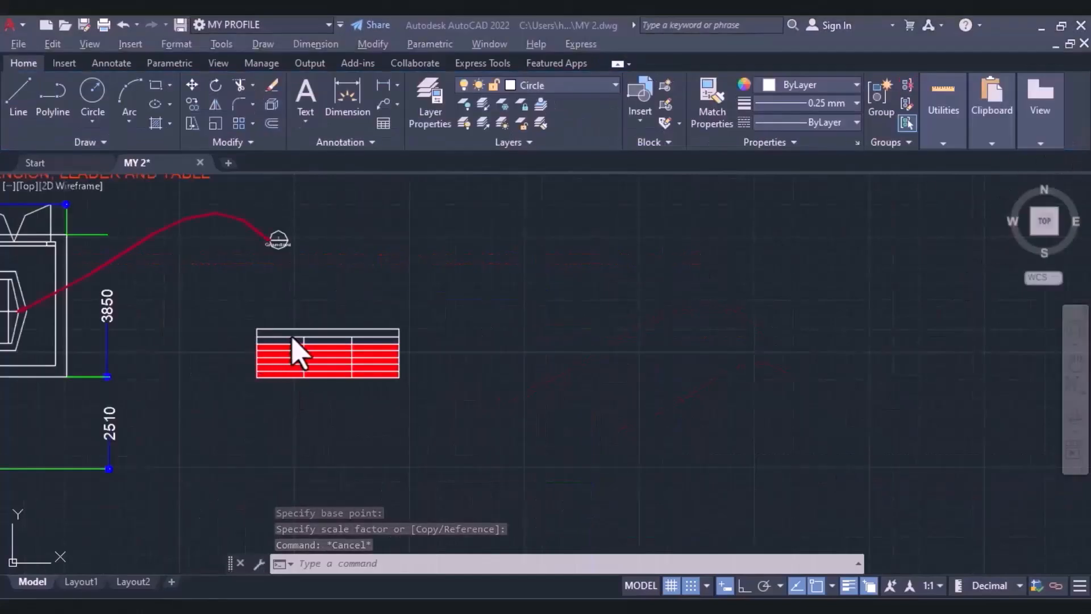
pyautogui.scroll(4, 302, 344)
pyautogui.scroll(2, 259, 339)
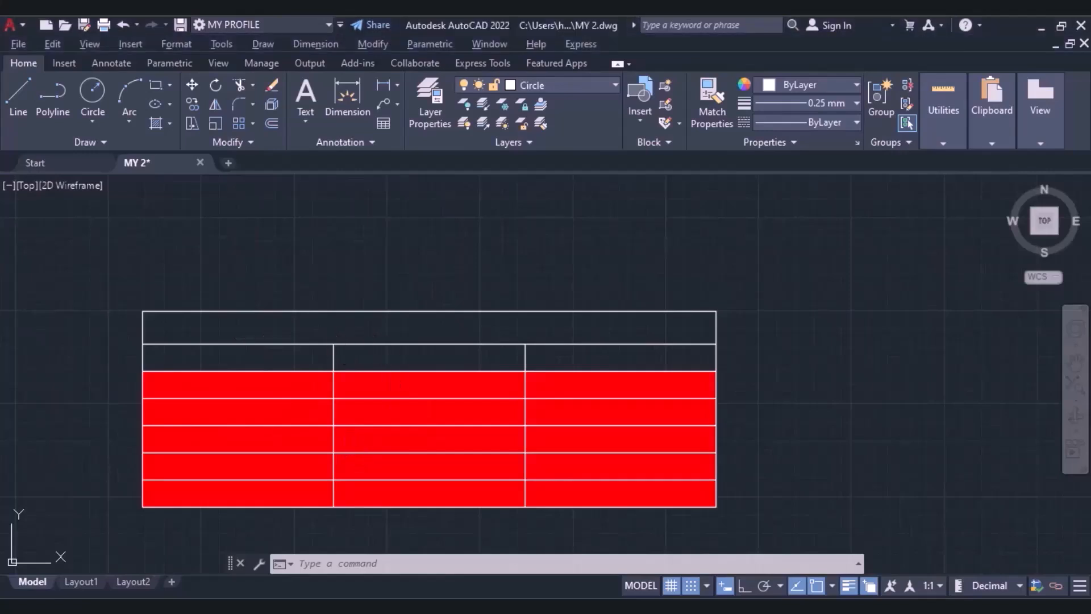
# Enter "Please like, comment and subscribe to my channel" in the table's title row.
pyautogui.doubleClick(314, 327)
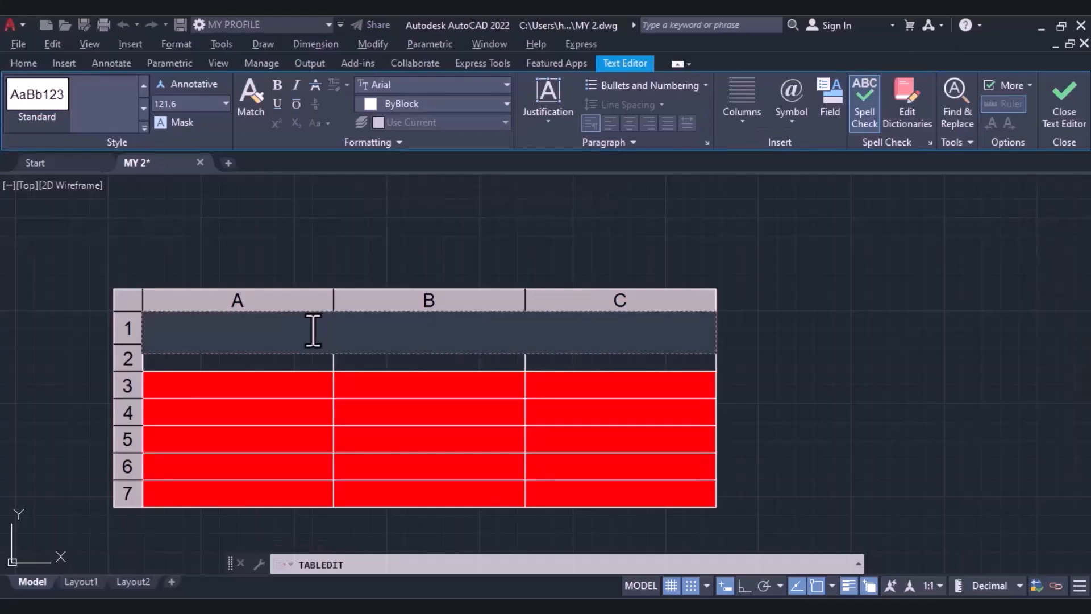
pyautogui.write('Please like, ')
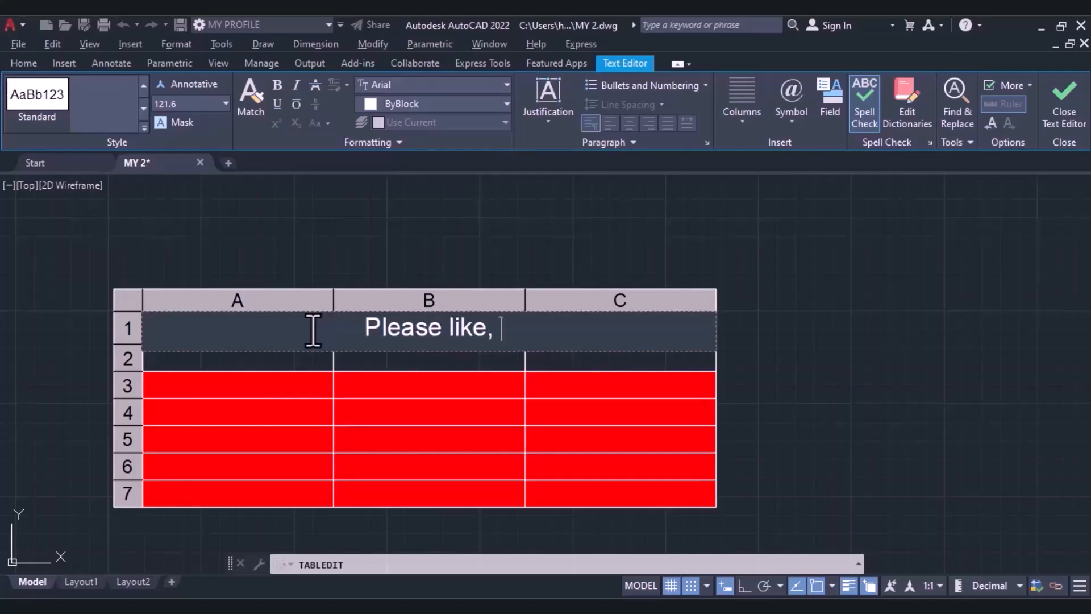
pyautogui.write('comment and subscribe to')
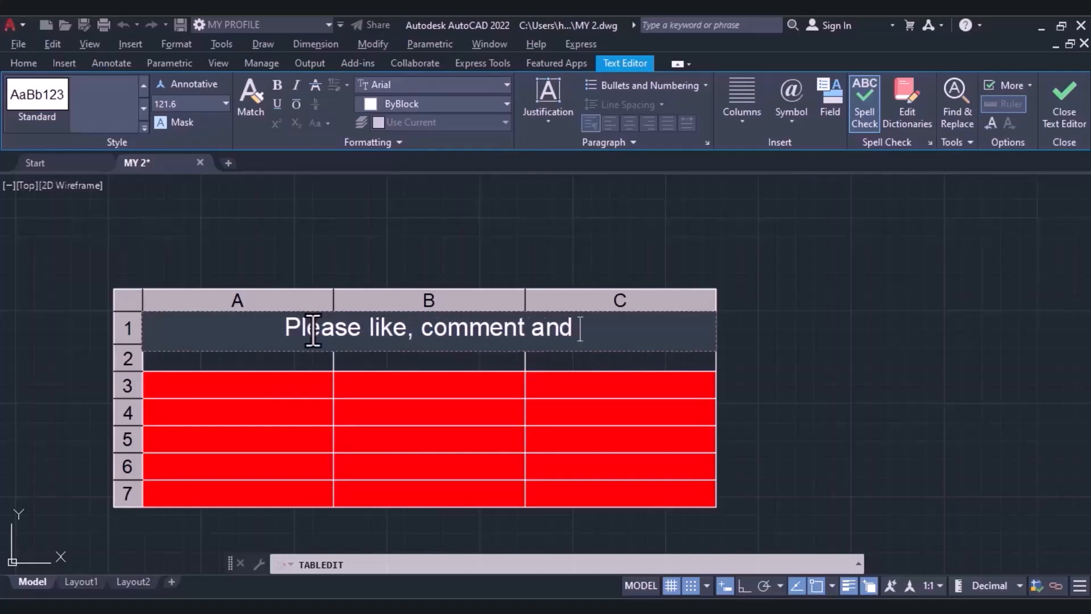
pyautogui.write(' my channel')
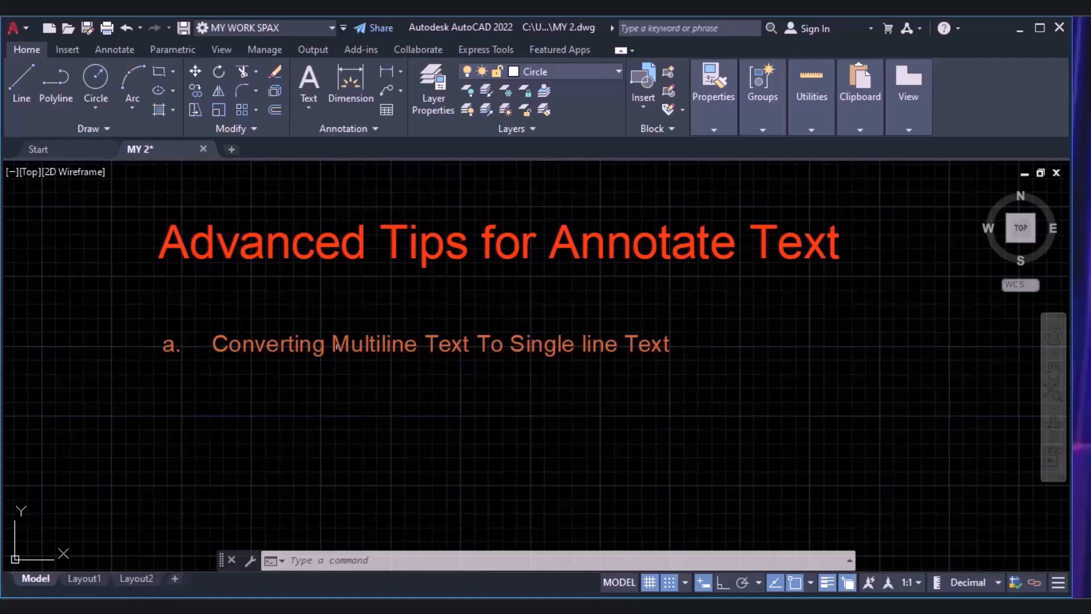
# Start an annotative multiline text box below heading a at annotation scale 1:1, with a text height of 300.
pyautogui.click(371, 260)
pyautogui.press('Escape')
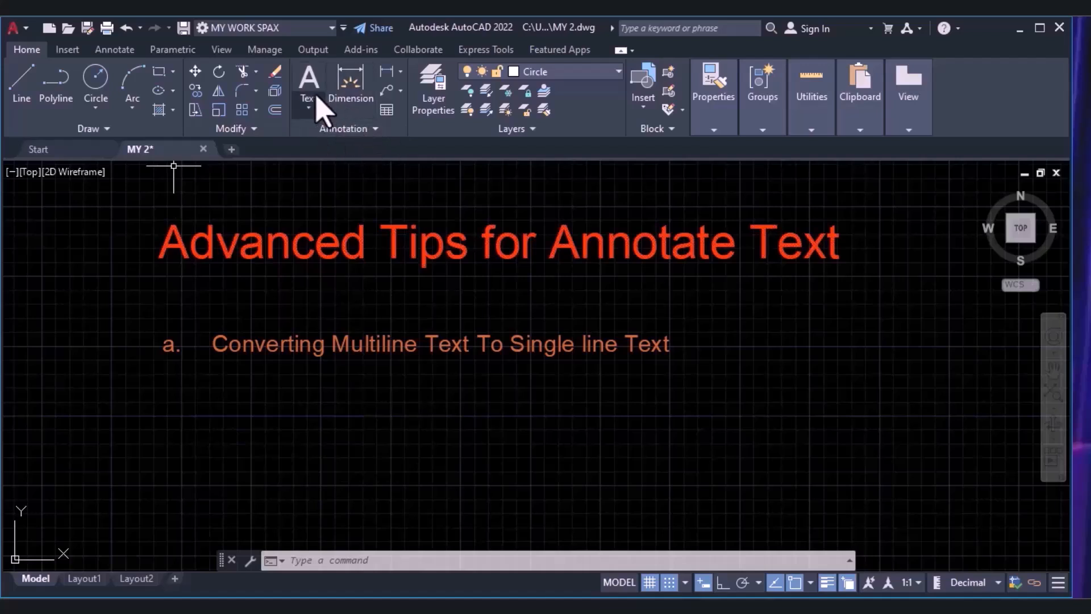
pyautogui.click(310, 111)
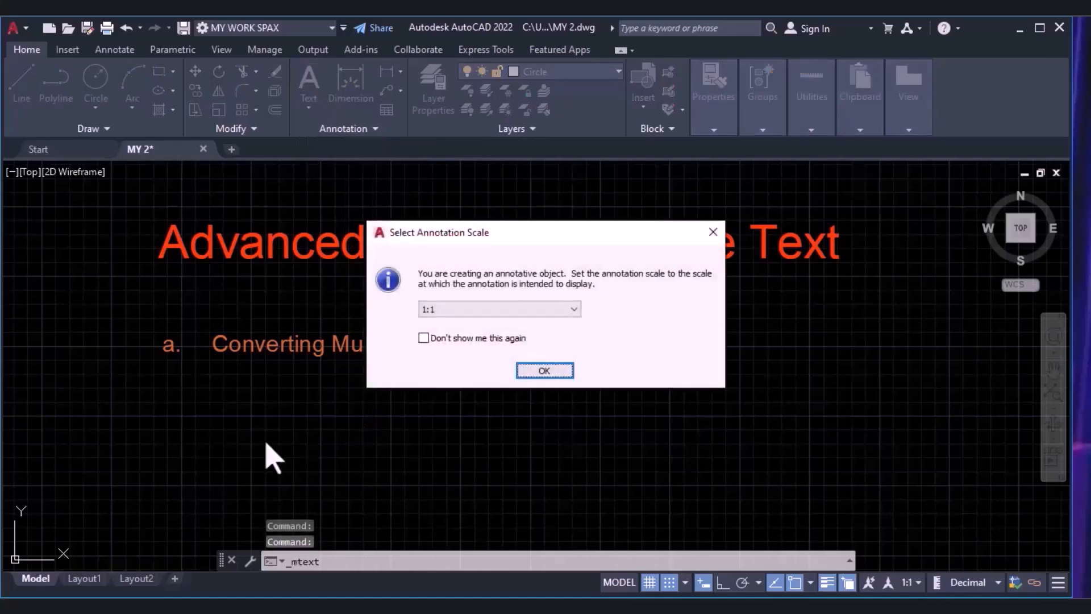
pyautogui.click(537, 378)
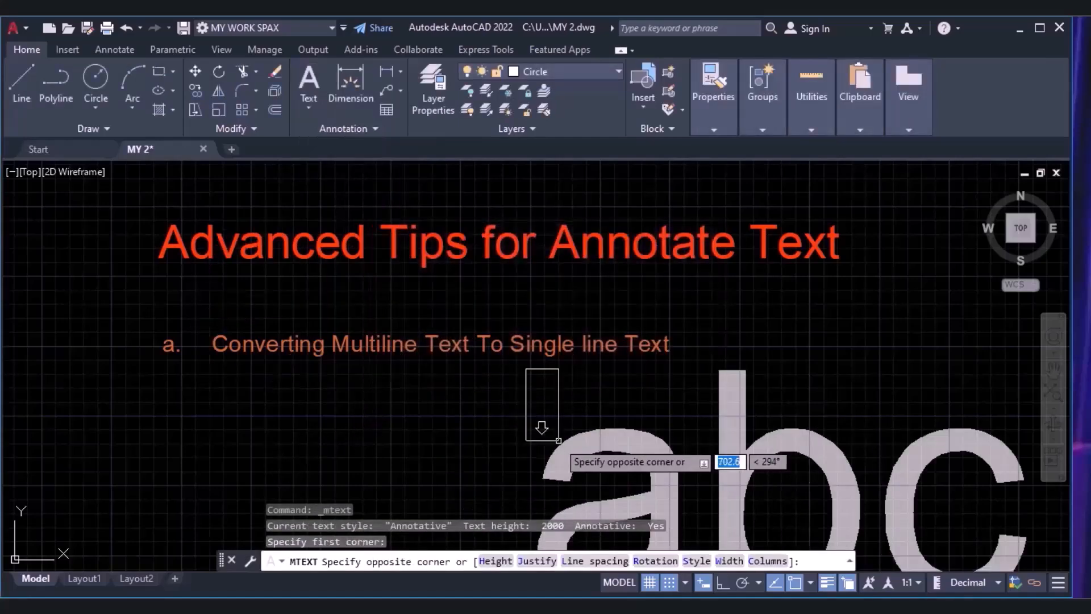
pyautogui.click(233, 413)
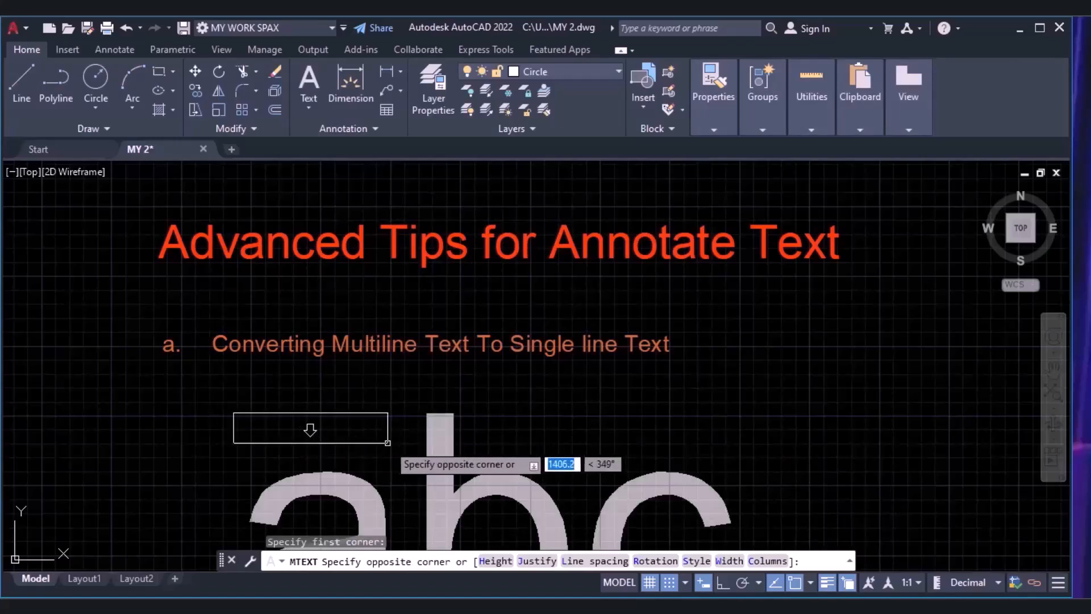
pyautogui.click(321, 434)
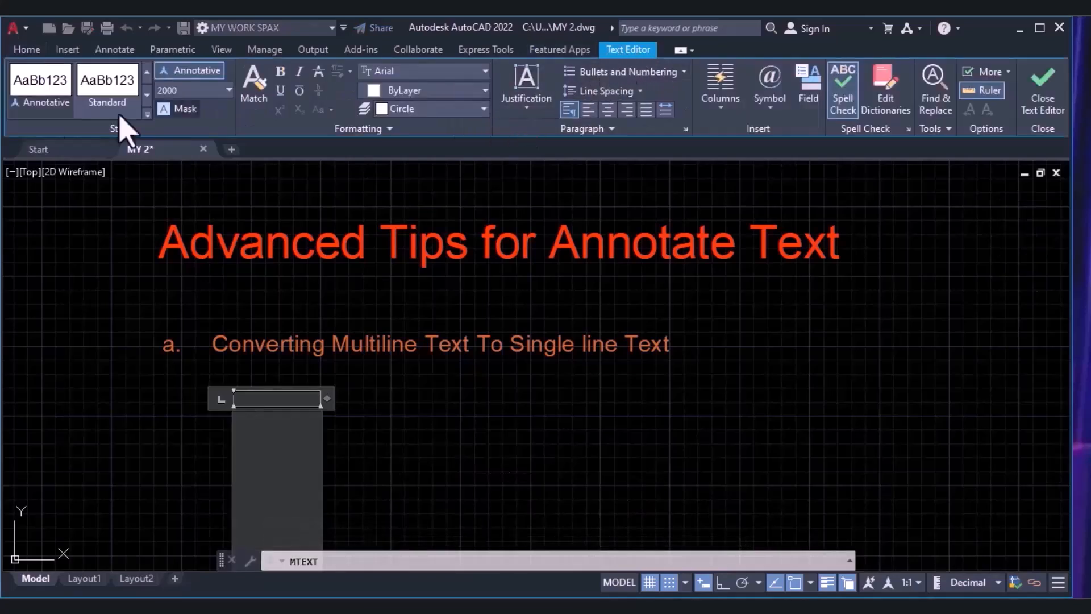
pyautogui.click(182, 91)
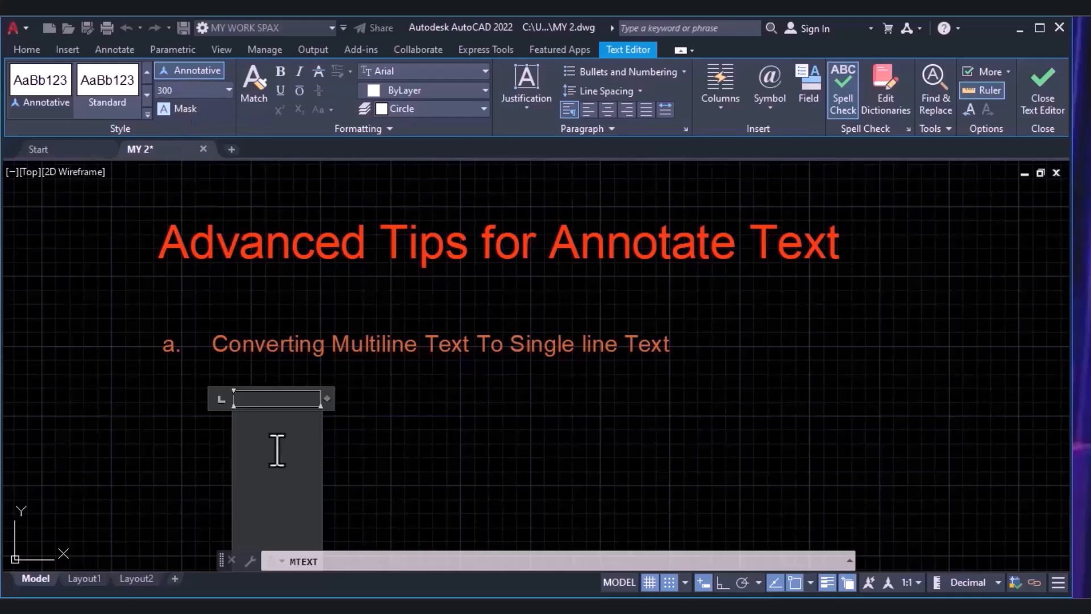
# Enter the text "Text 1 Text 2 Text 3 Text 4" in the multiline text box.
pyautogui.write('Text 1')
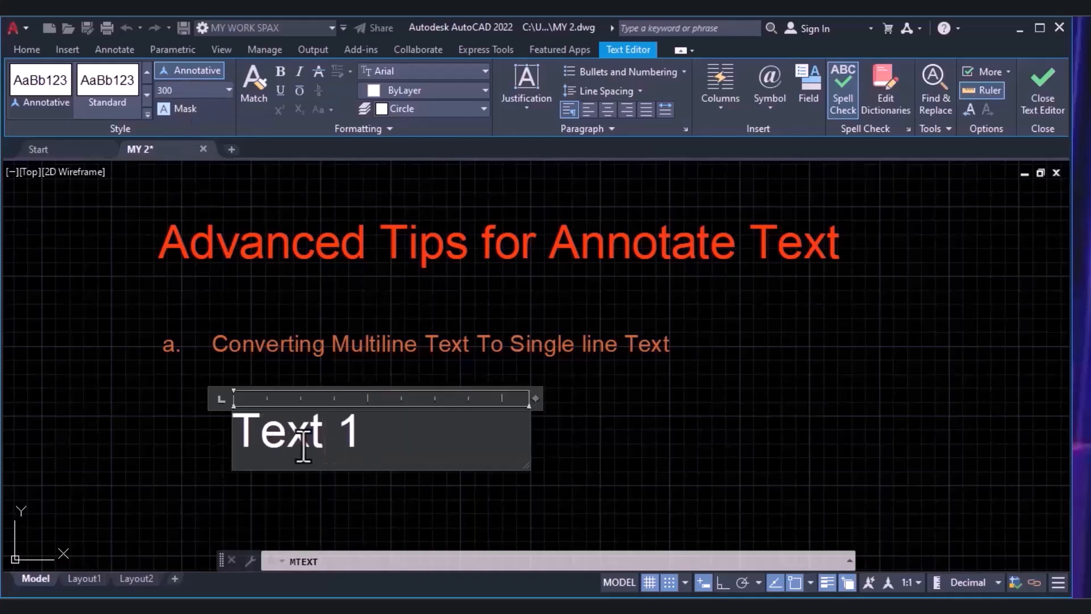
pyautogui.write(' Text')
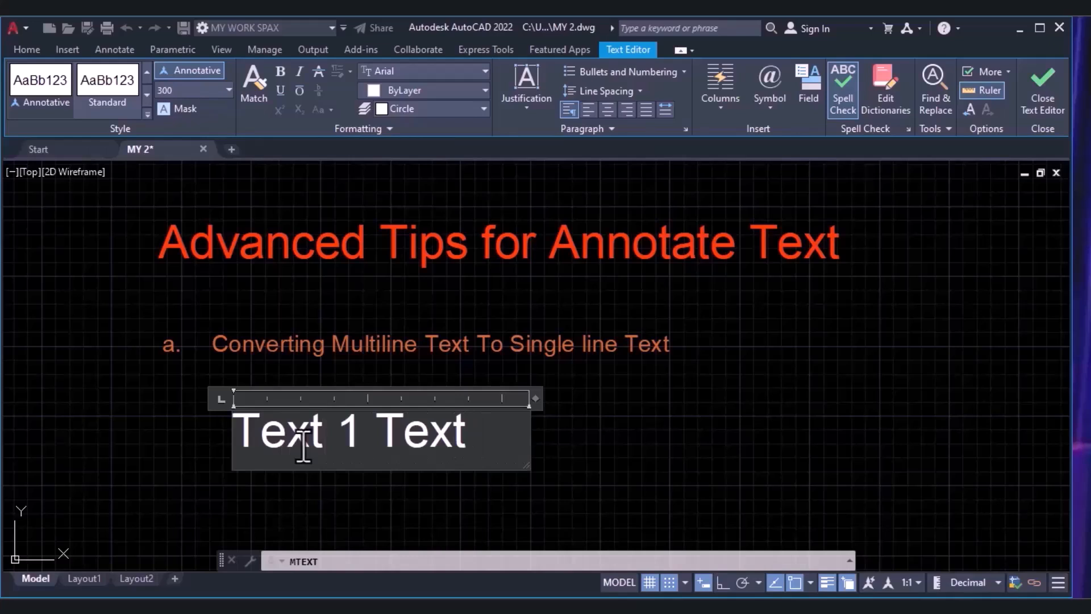
pyautogui.write(' 2 Text')
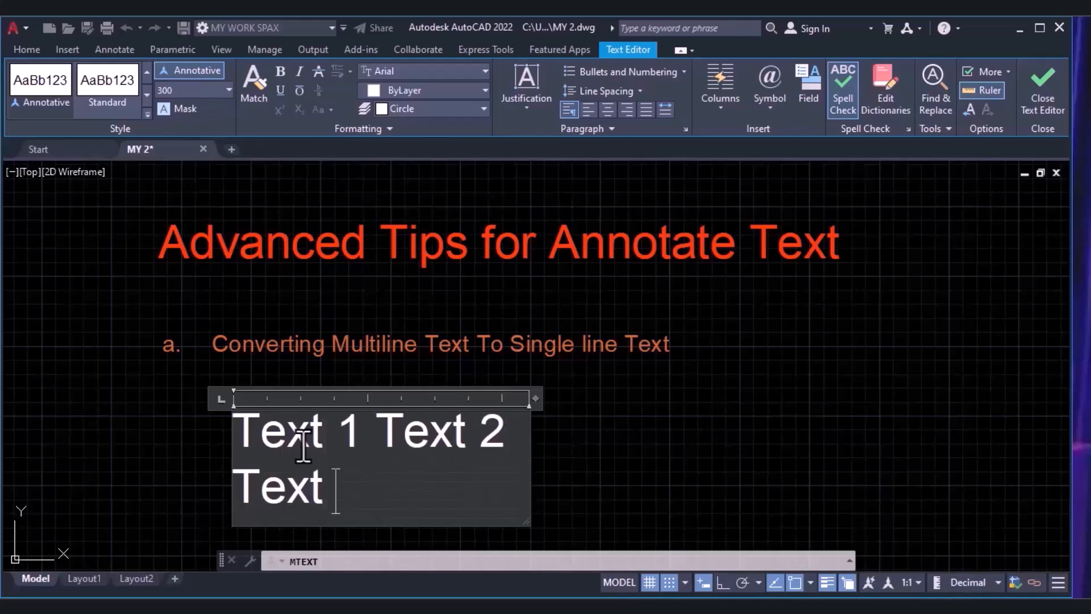
pyautogui.write(' 3 Text 4')
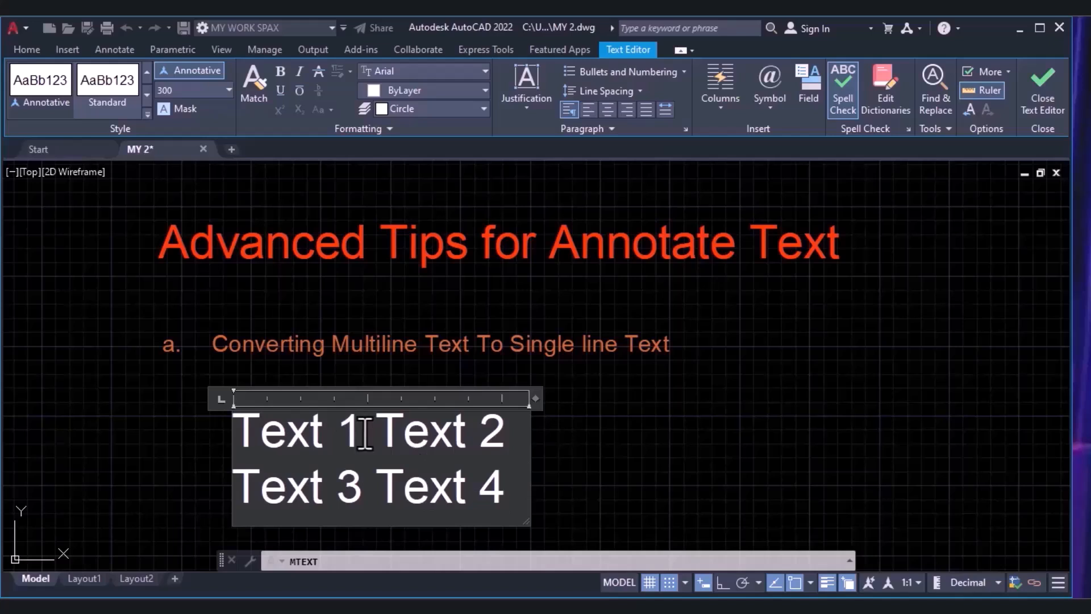
# Break the multiline text so that Text 1, Text 2, Text 3 and Text 4 each start on their own left-aligned line.
pyautogui.click(364, 434)
pyautogui.press('Return')
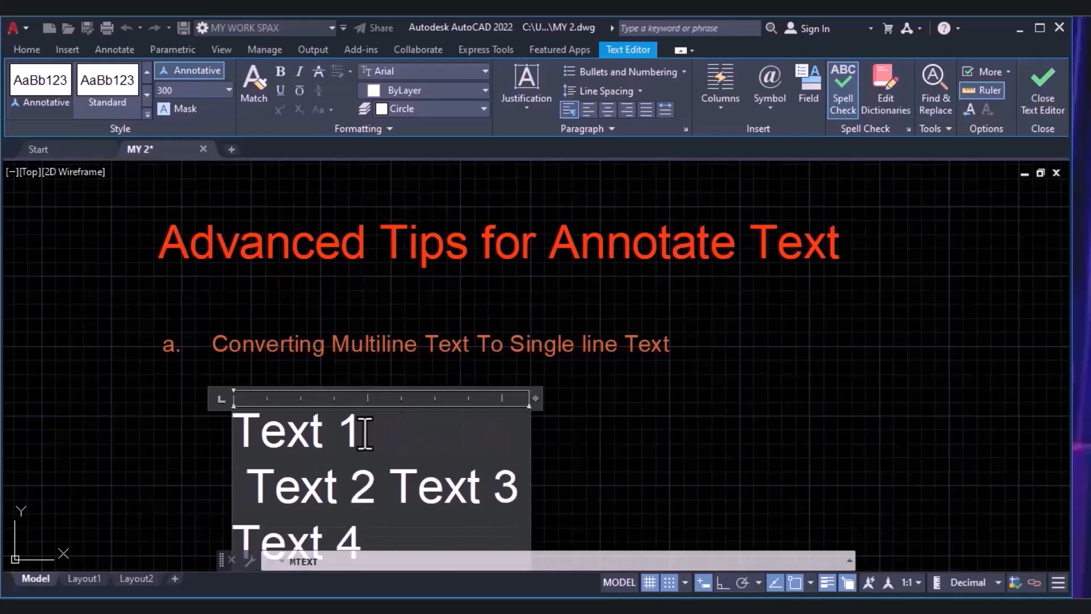
pyautogui.click(377, 490)
pyautogui.press('Return')
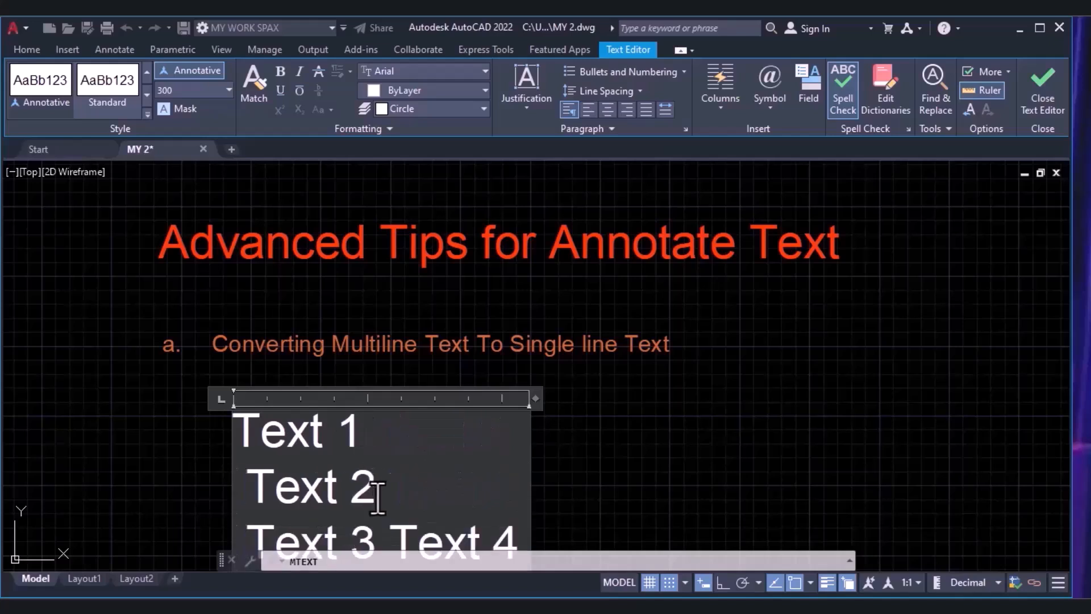
pyautogui.click(401, 541)
pyautogui.press('Return')
pyautogui.click(312, 434)
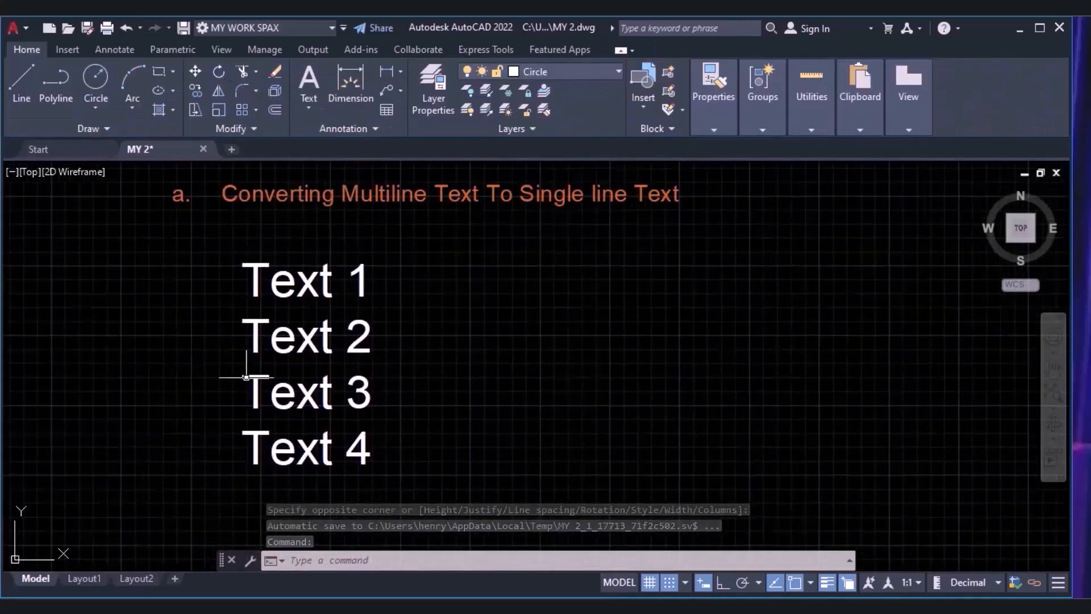
# Check the object type of the four-line multiline text, and explode it into separate single-line texts.
pyautogui.click(328, 282)
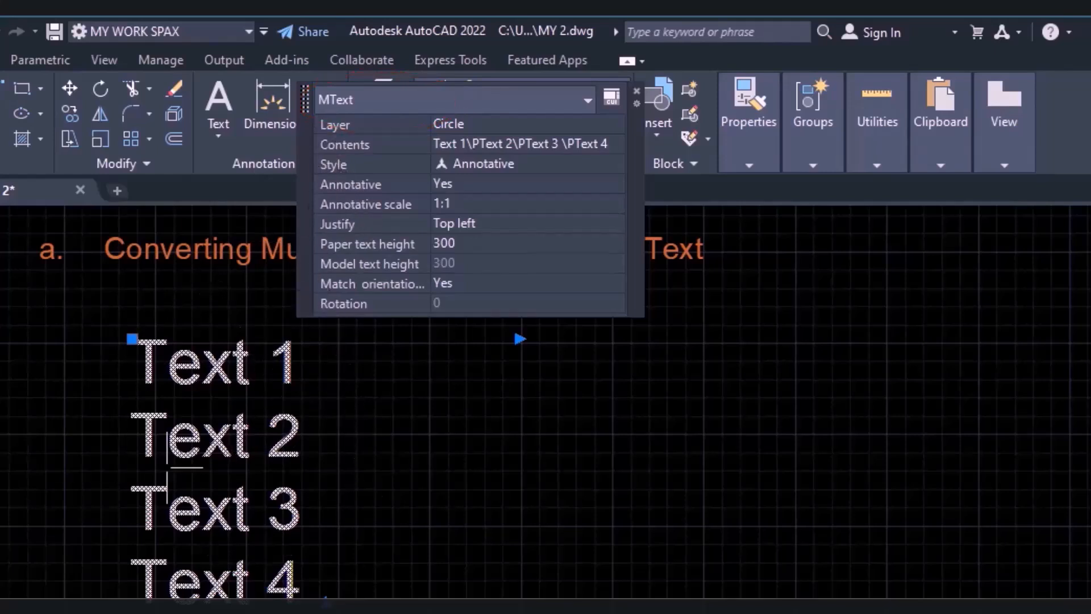
pyautogui.click(0, 363)
pyautogui.press('Escape')
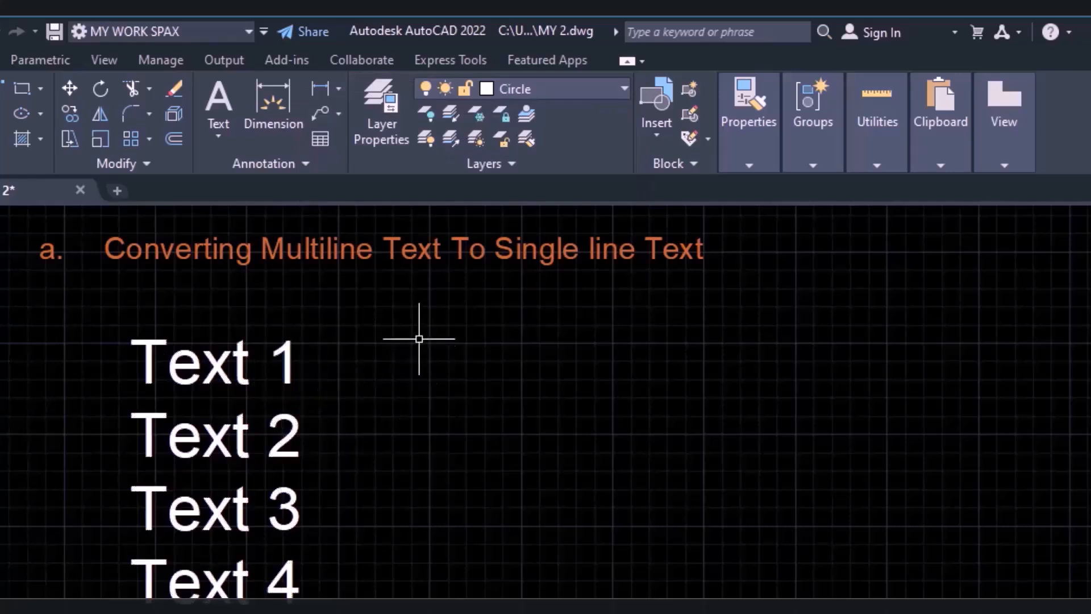
pyautogui.click(418, 322)
pyautogui.click(123, 596)
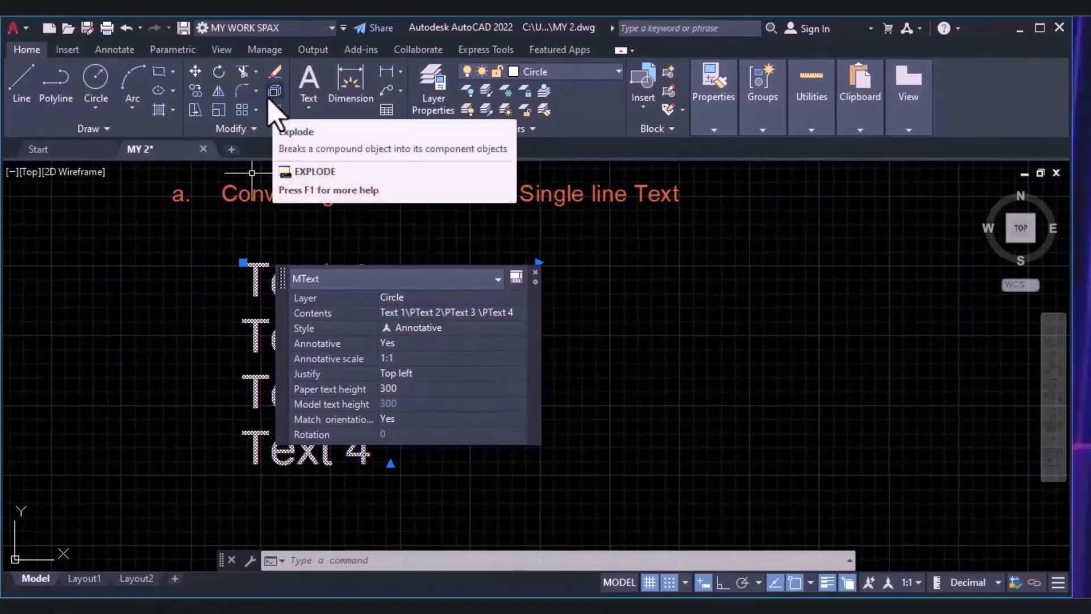
pyautogui.click(271, 105)
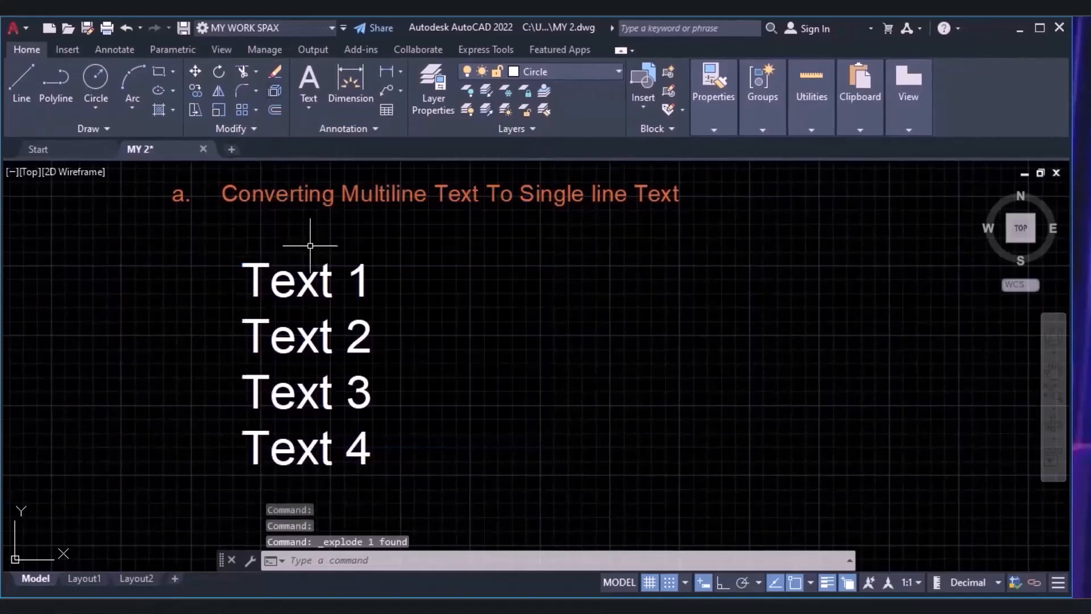
# Move Text 1 out to the right of the stacked lines and Text 2 out to the left by their grips.
pyautogui.click(302, 280)
pyautogui.click(295, 339)
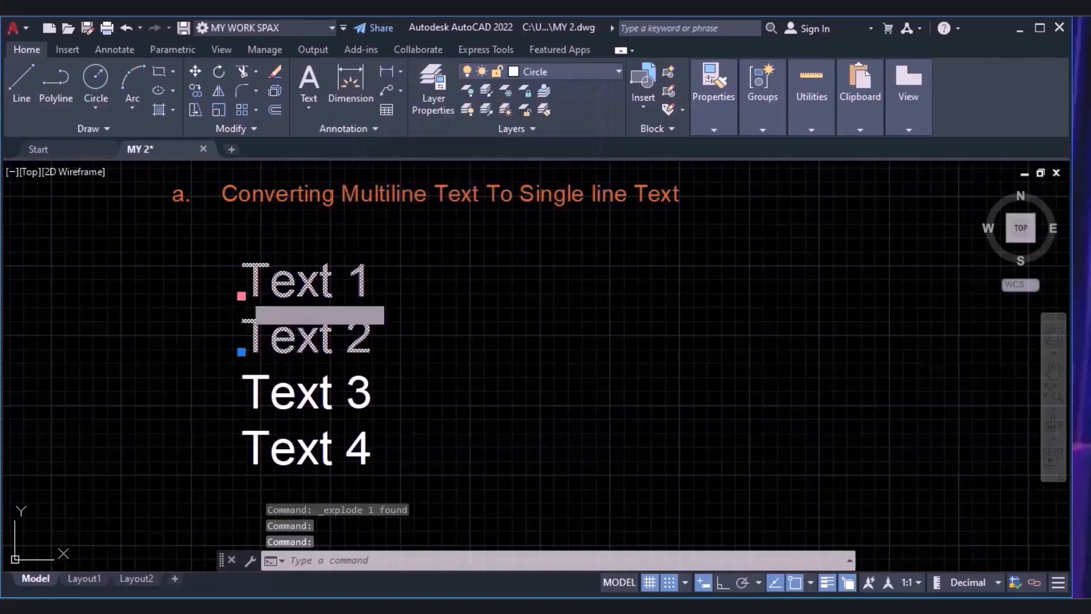
pyautogui.click(241, 295)
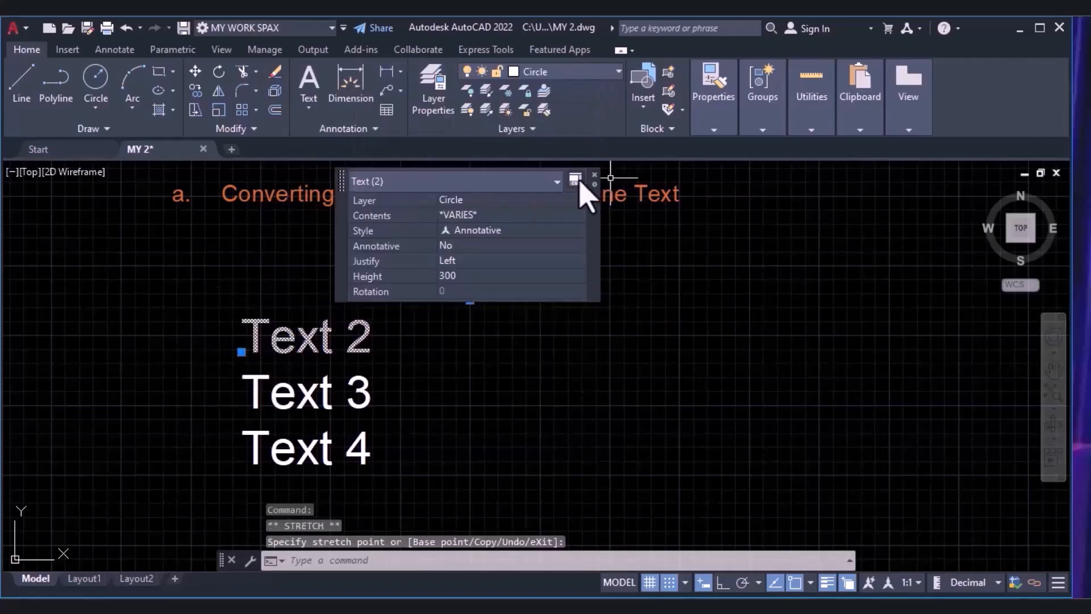
pyautogui.click(595, 175)
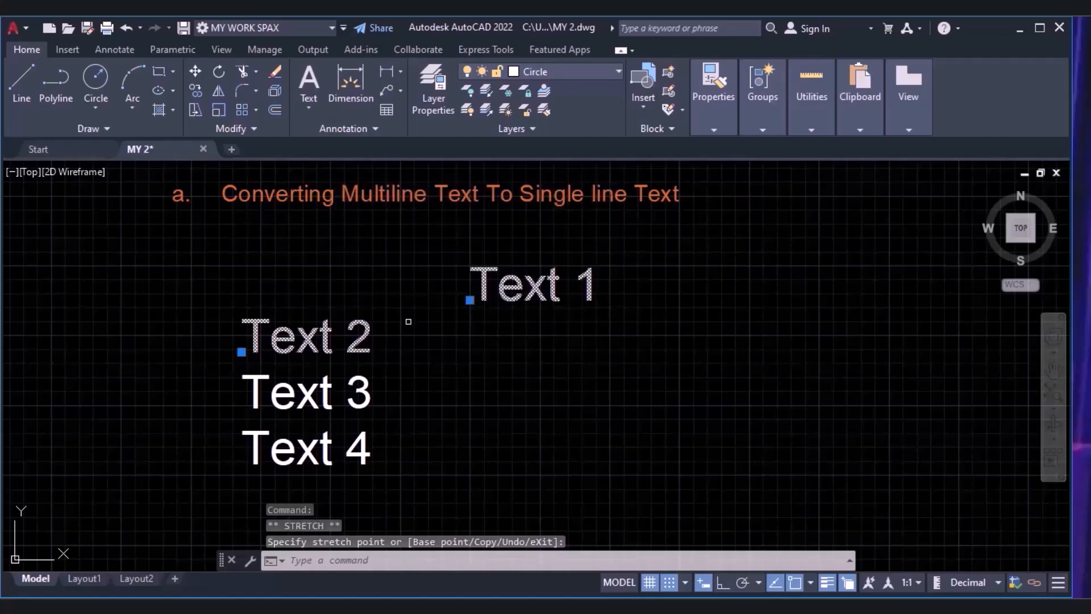
pyautogui.click(241, 352)
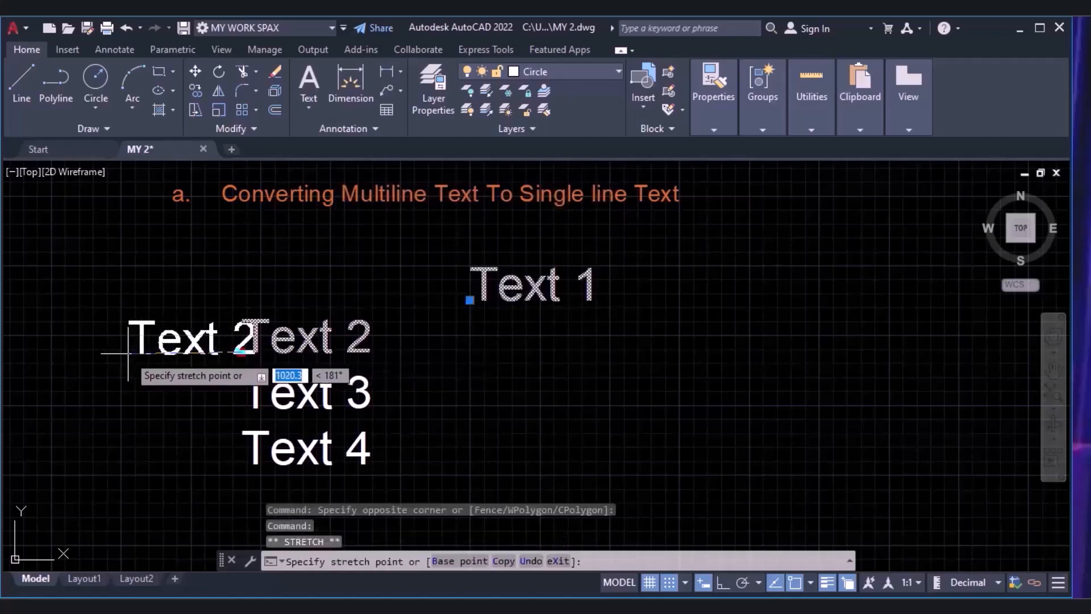
pyautogui.click(128, 353)
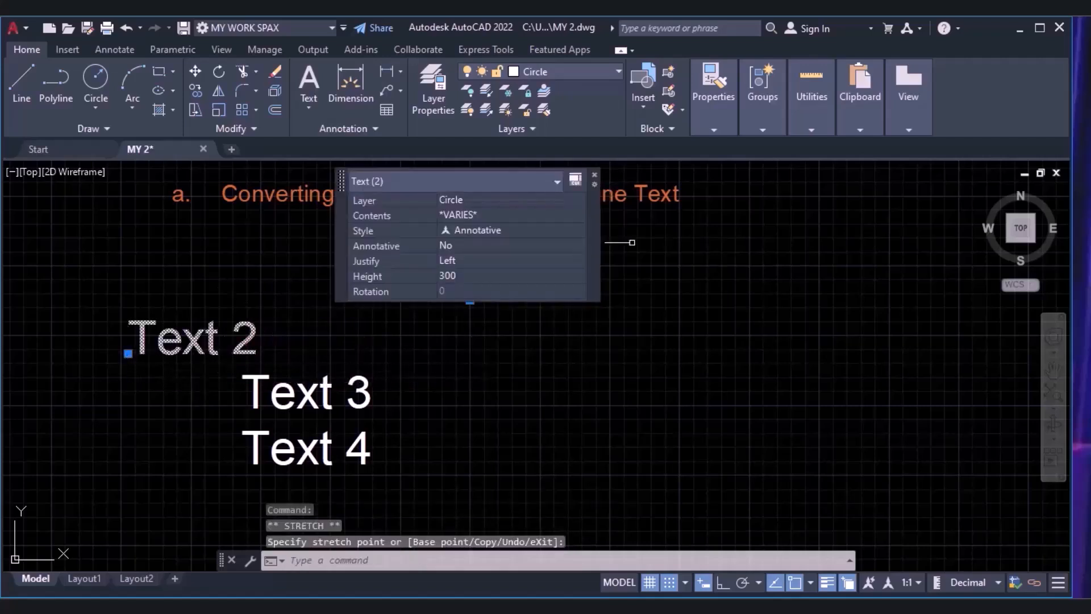
pyautogui.click(594, 176)
pyautogui.press('Escape')
# Examine the object properties of the "Single" and "single Line" texts below heading b.
pyautogui.scroll(-4, 517, 191)
pyautogui.scroll(4, 471, 394)
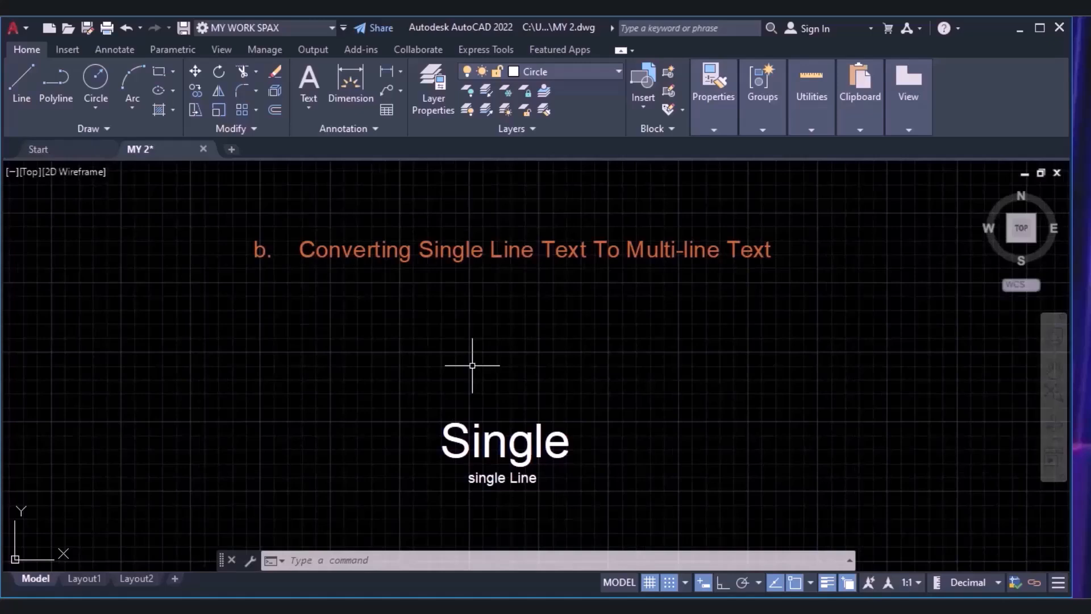
pyautogui.scroll(2, 577, 287)
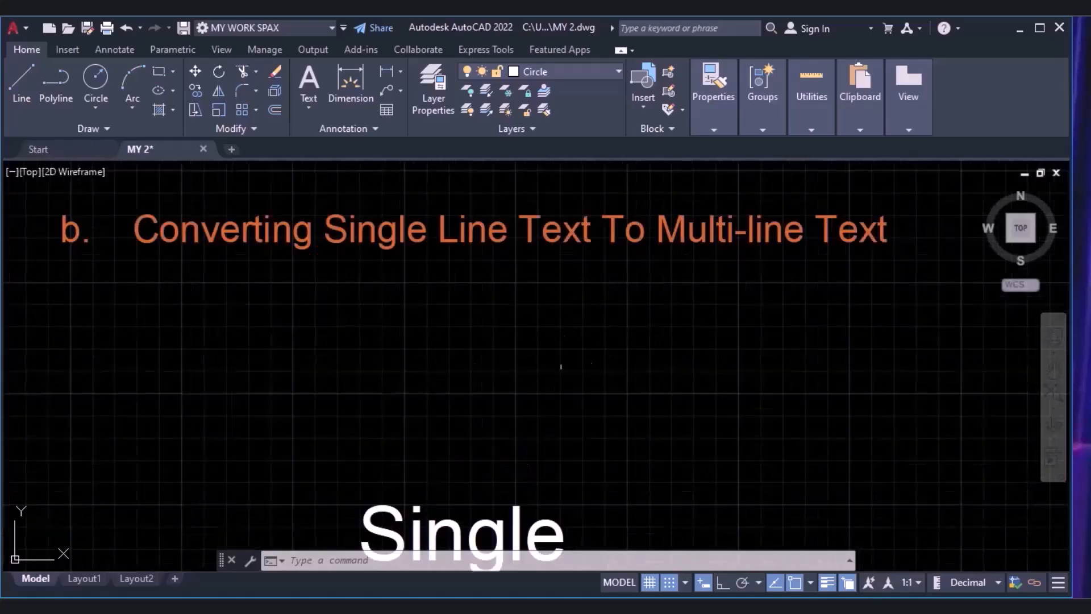
pyautogui.scroll(-2, 500, 338)
pyautogui.click(431, 473)
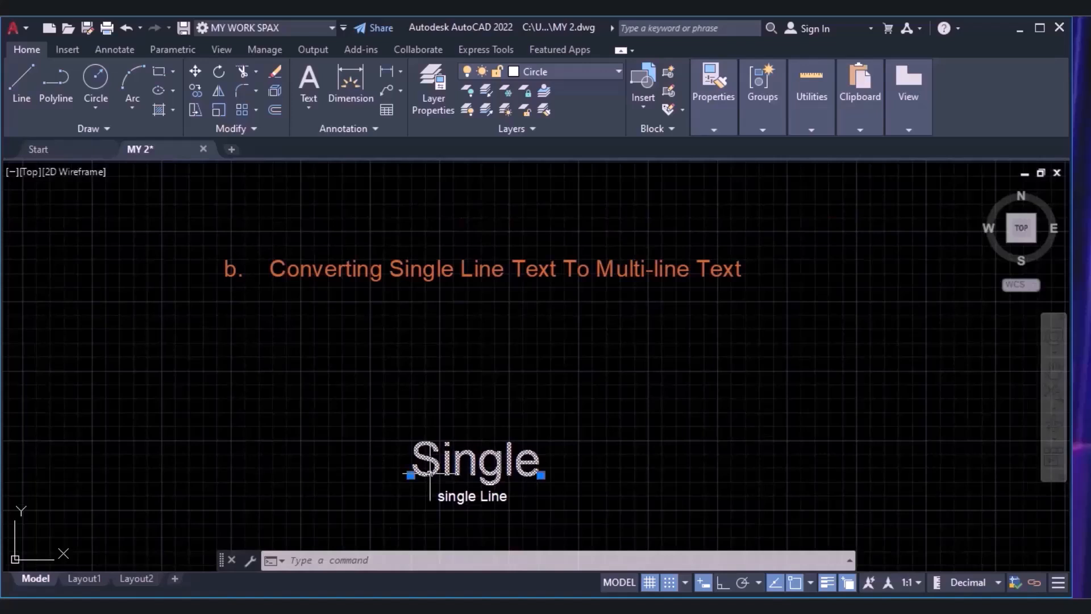
pyautogui.press('Escape')
pyautogui.click(482, 496)
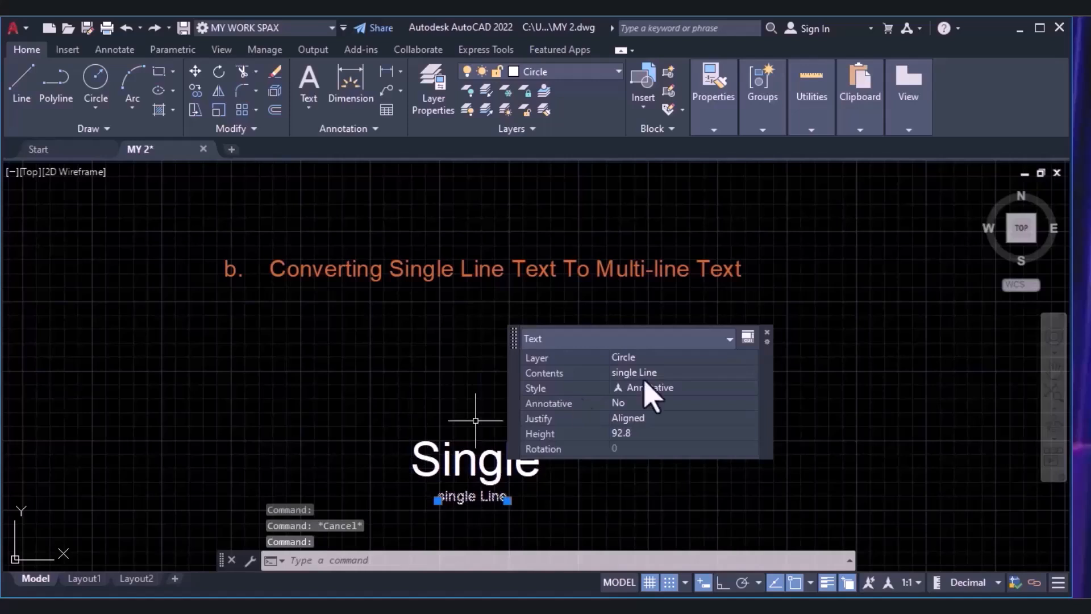
pyautogui.press('Escape')
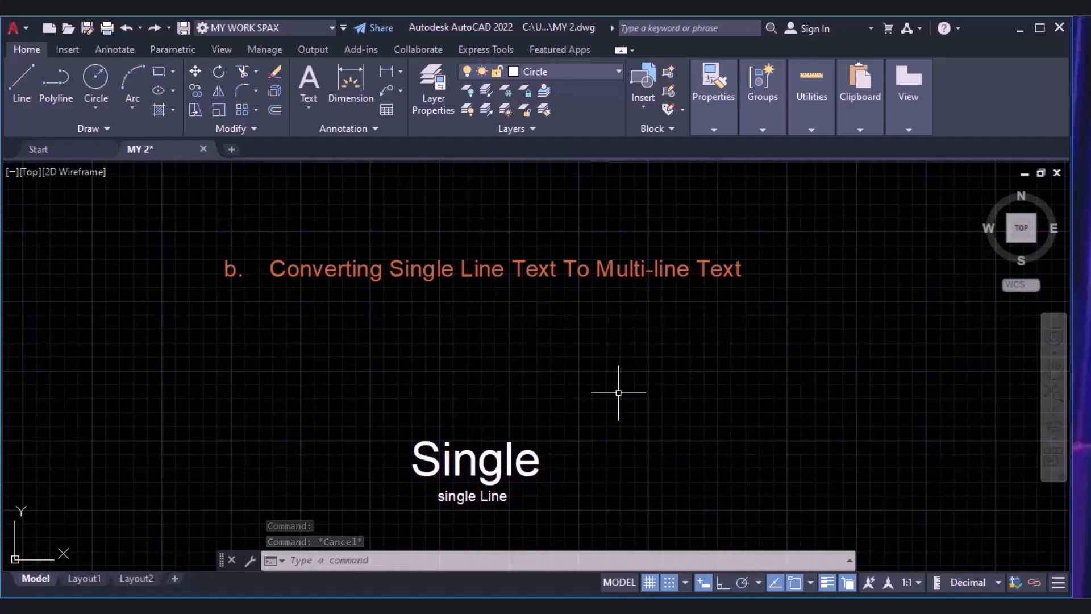
# Combine the "Single" and "single Line" texts below heading b into one multiline text with TXT2MTXT.
pyautogui.write('TXT')
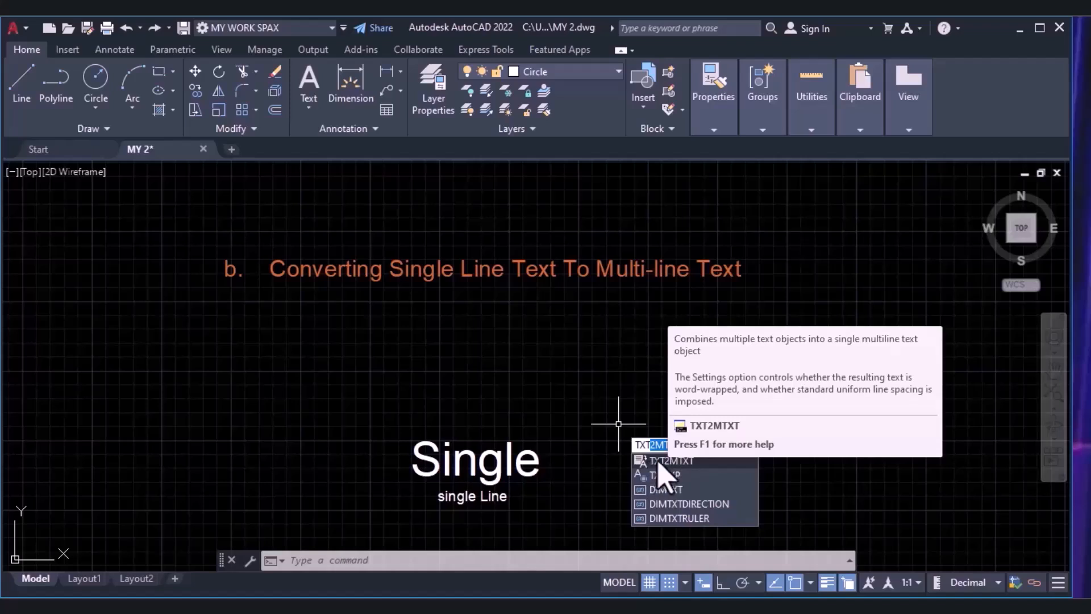
pyautogui.press('Return')
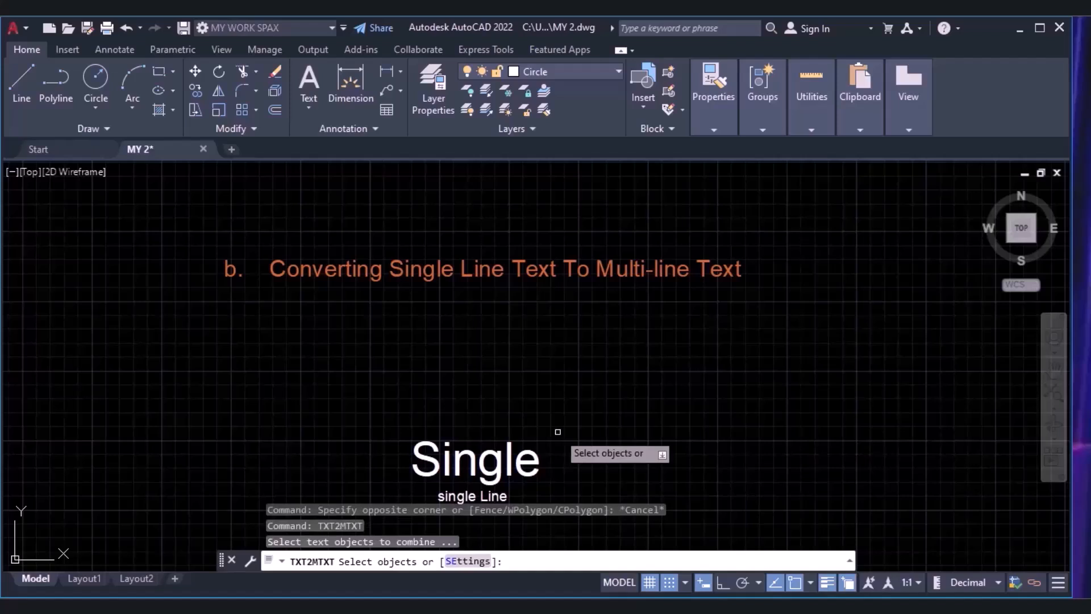
pyautogui.click(557, 432)
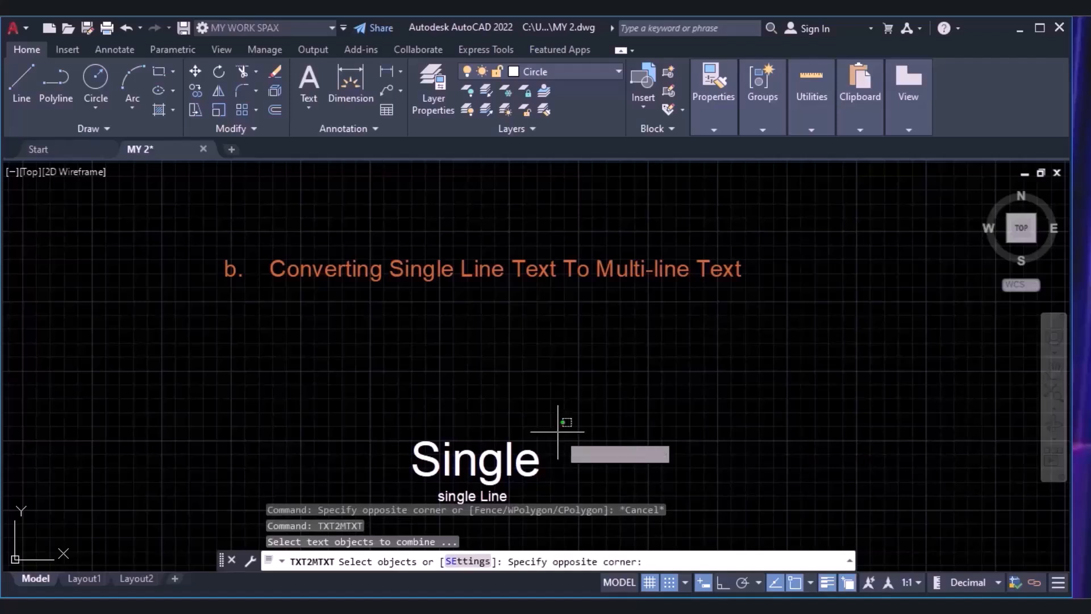
pyautogui.click(392, 519)
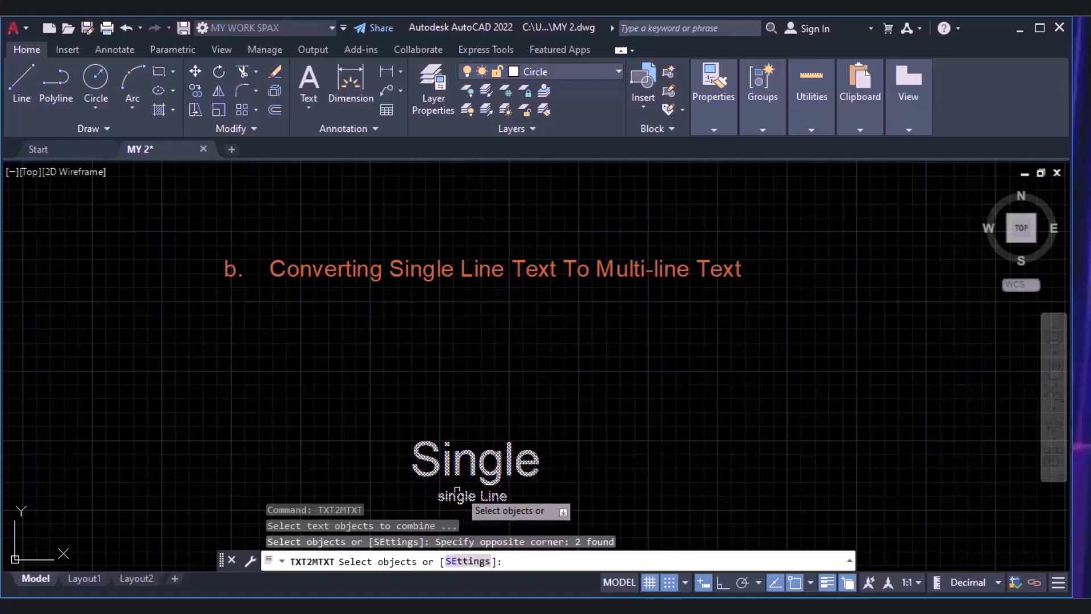
pyautogui.press('Return')
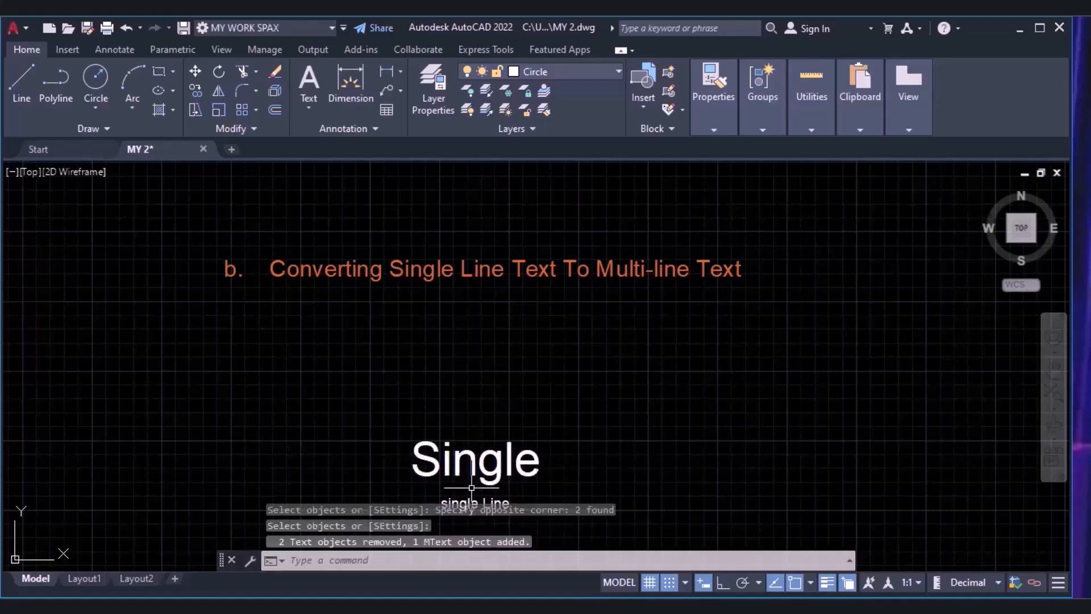
# Widen the combined text's frame so "Single" and "single Line" share one line, and check it in the text editor.
pyautogui.click(470, 465)
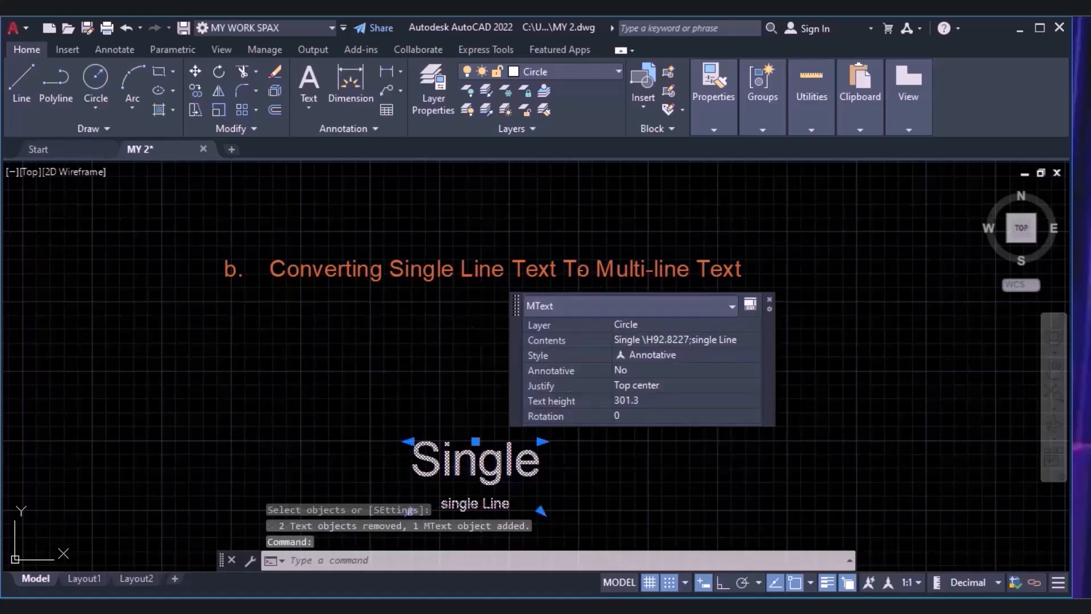
pyautogui.doubleClick(484, 468)
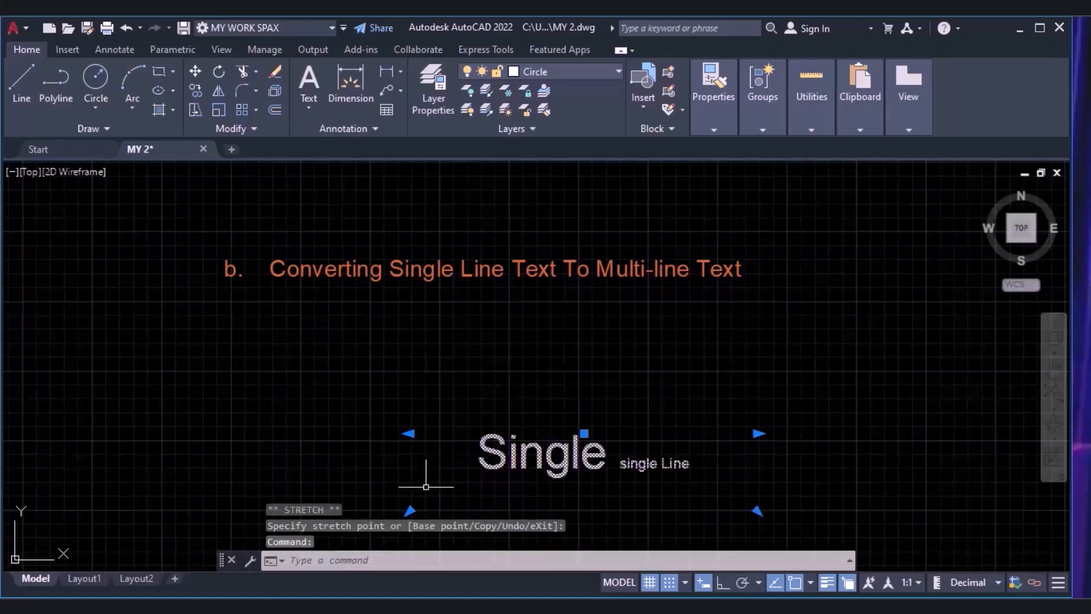
pyautogui.doubleClick(606, 463)
pyautogui.doubleClick(531, 465)
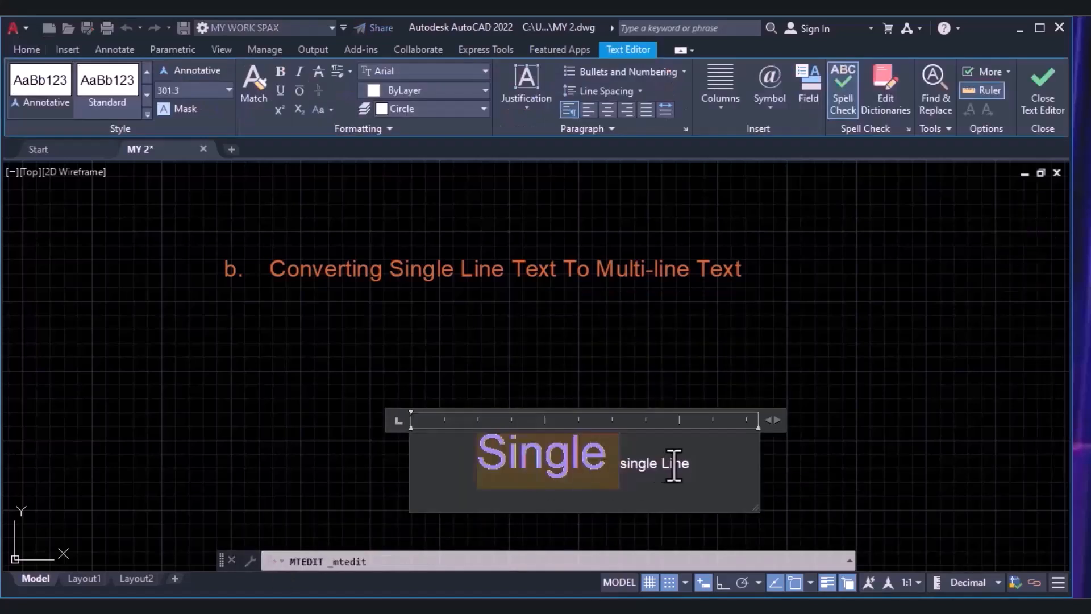
pyautogui.click(714, 471)
pyautogui.click(738, 370)
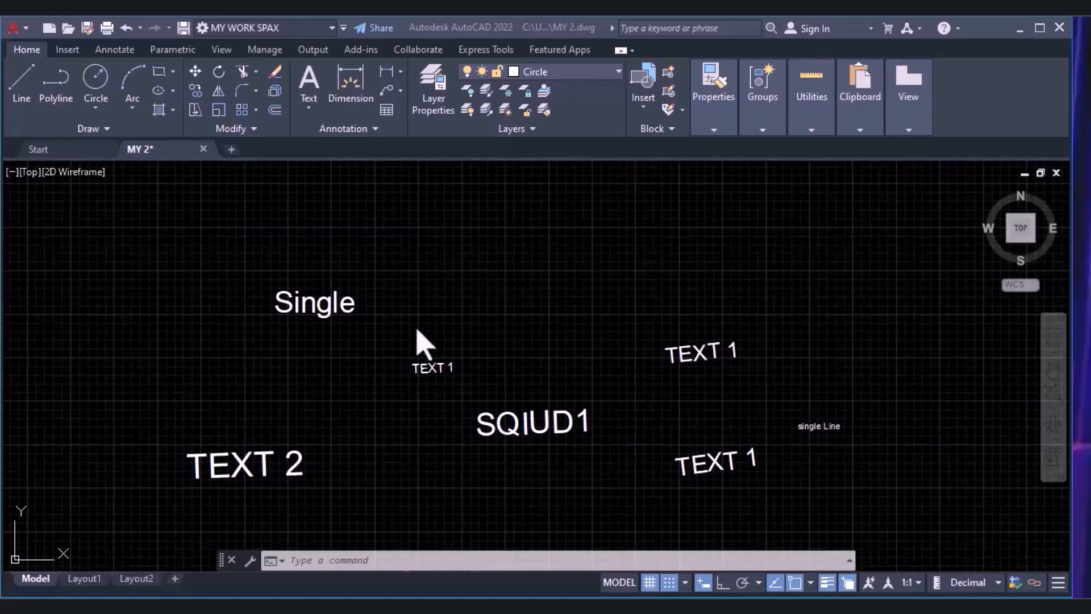
# Check the object type and properties of the scattered Single, TEXT 1, SQIUD1 and TEXT 2 texts.
pyautogui.click(250, 314)
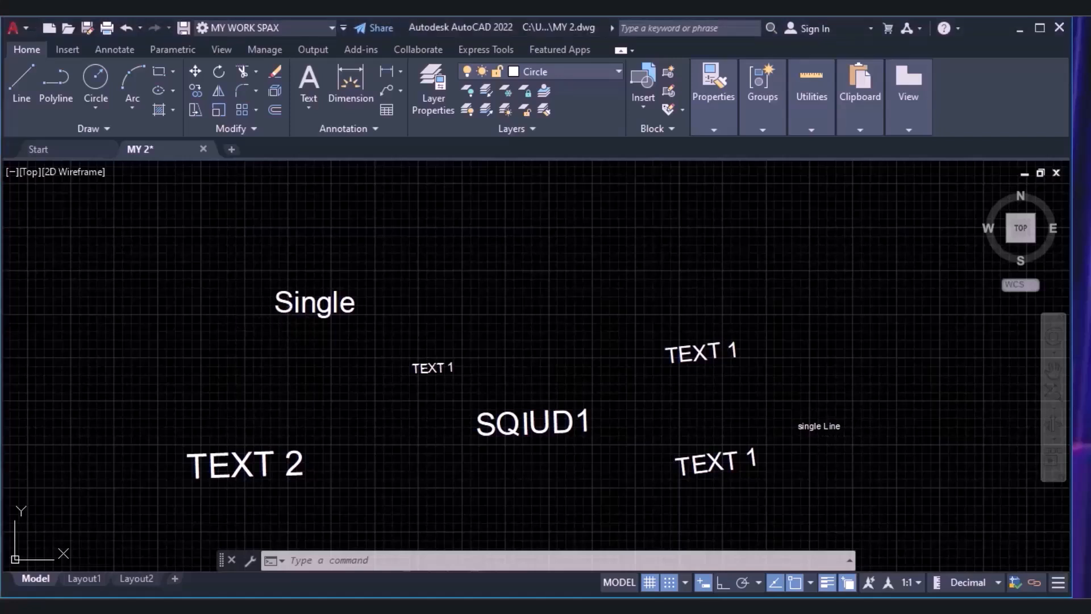
pyautogui.click(283, 306)
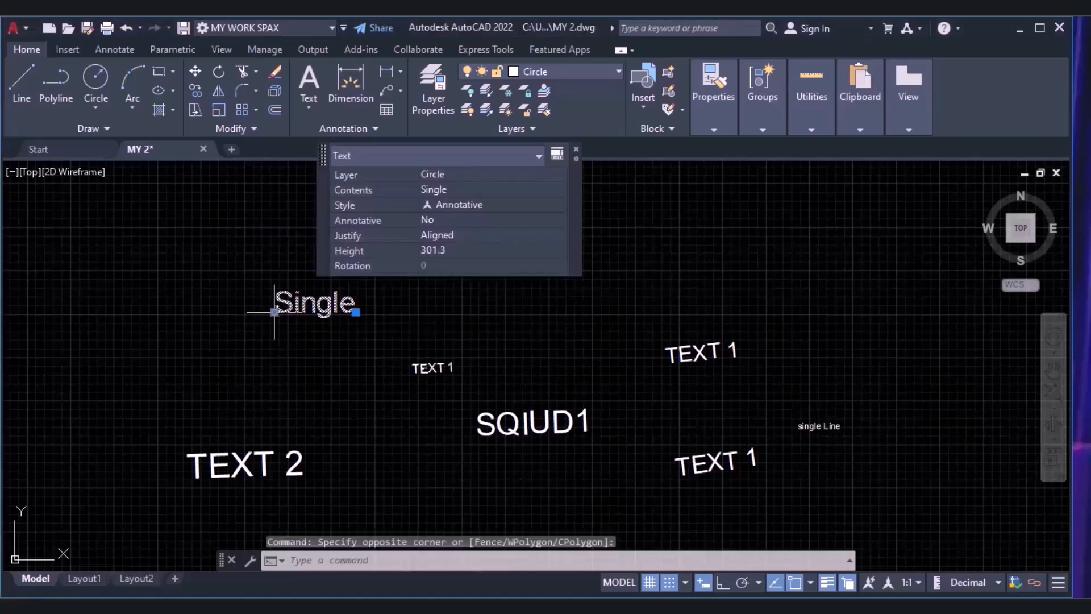
pyautogui.click(422, 371)
pyautogui.click(534, 423)
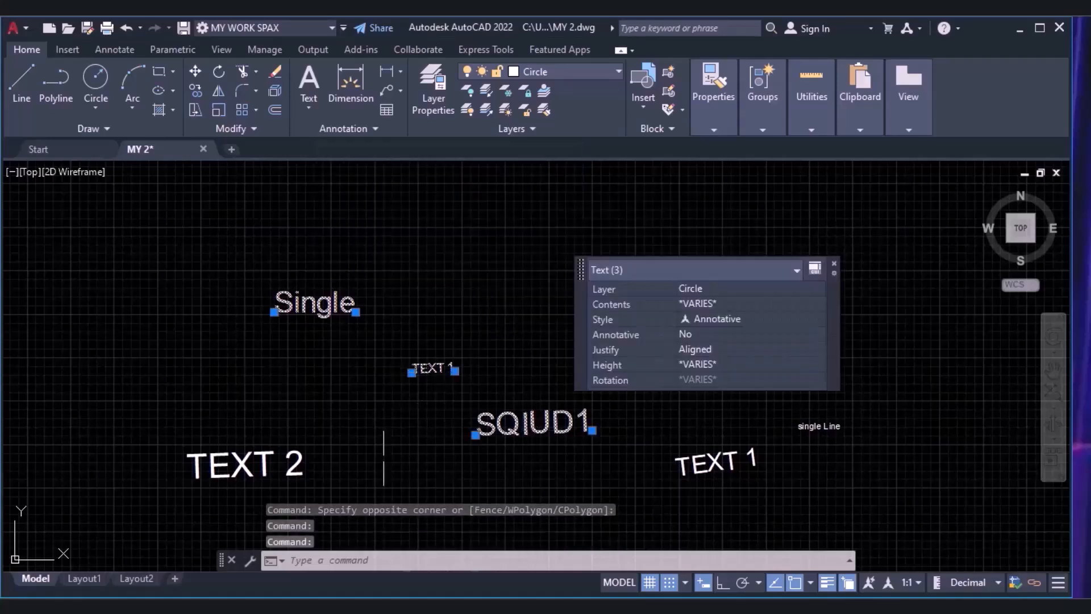
pyautogui.click(234, 465)
pyautogui.press('Escape')
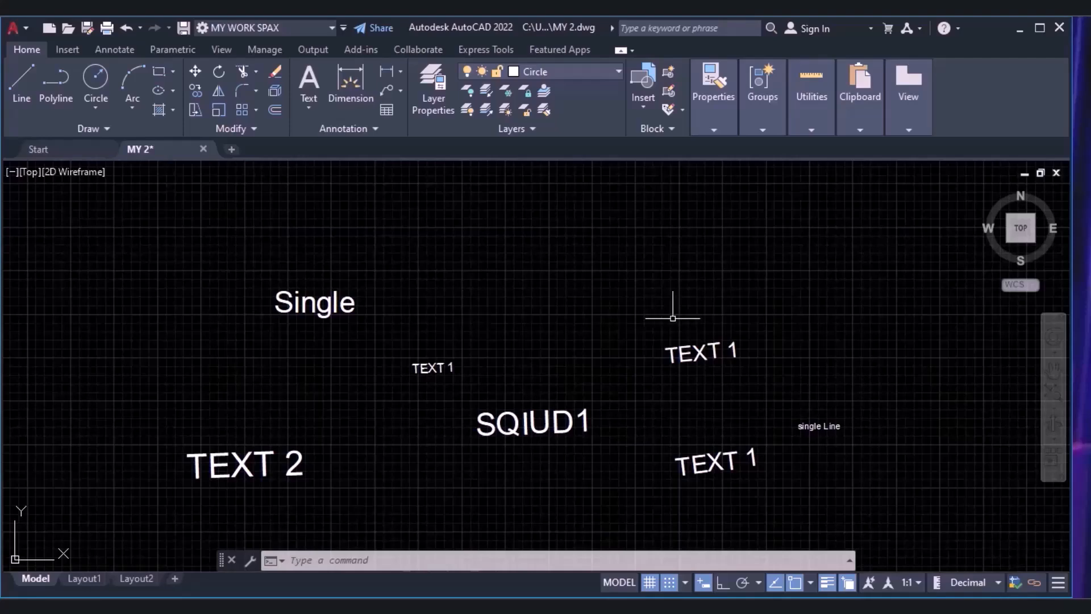
pyautogui.click(226, 255)
pyautogui.press('Escape')
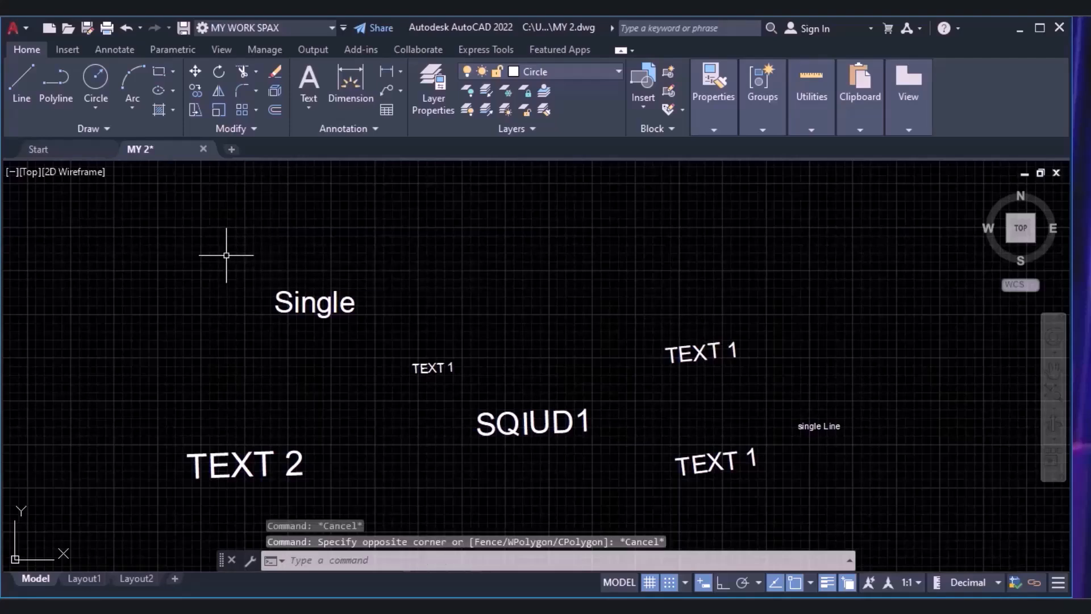
pyautogui.click(196, 343)
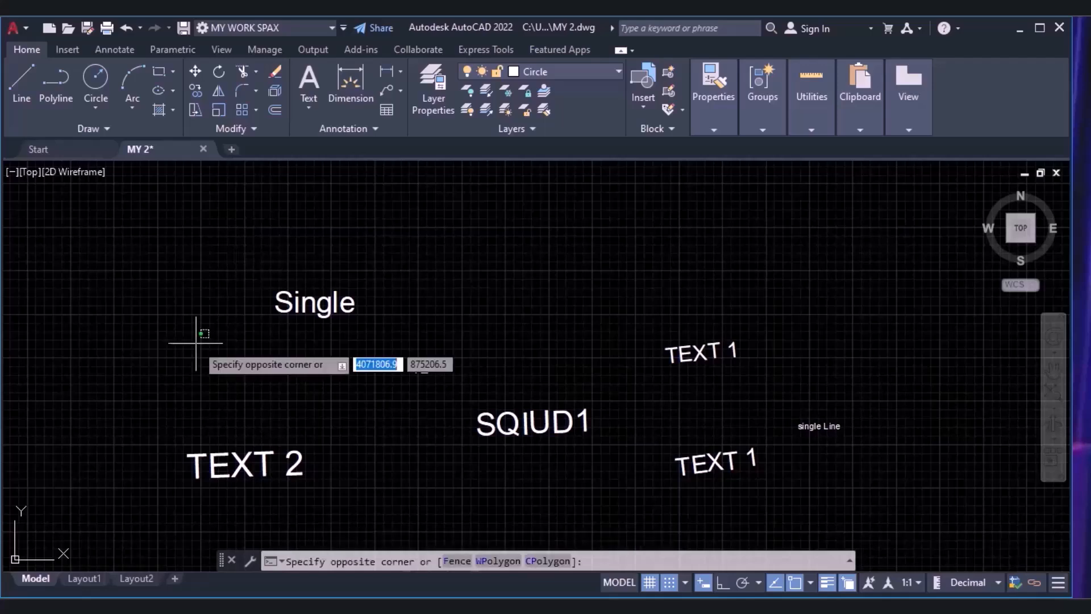
pyautogui.press('Escape')
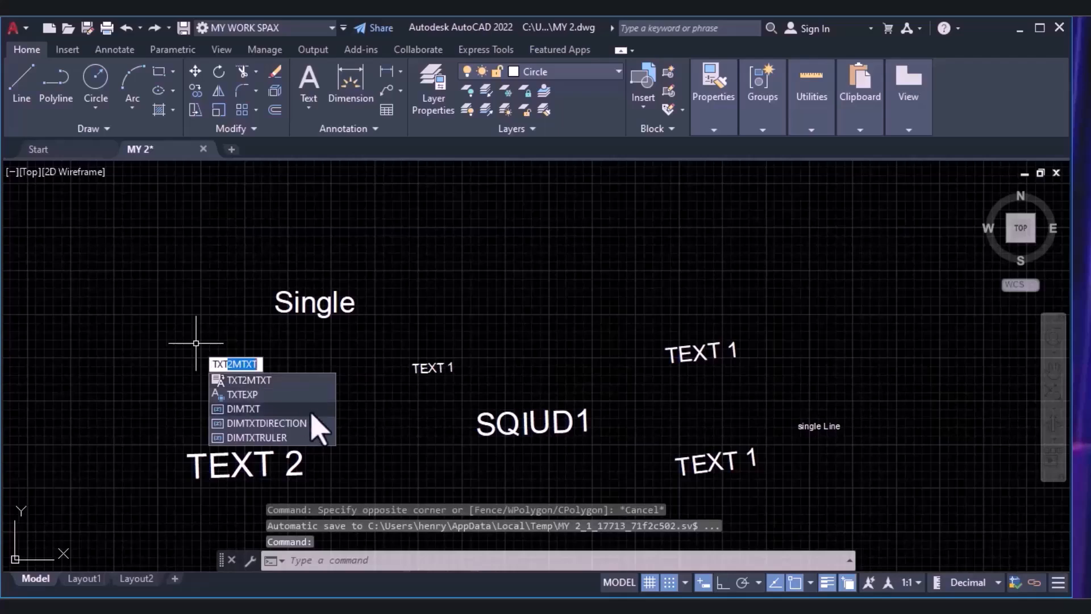
# Combine all the scattered single-line texts, from Single to TEXT 2, into one multiline text with TXT2MTXT.
pyautogui.click(278, 381)
pyautogui.click(864, 288)
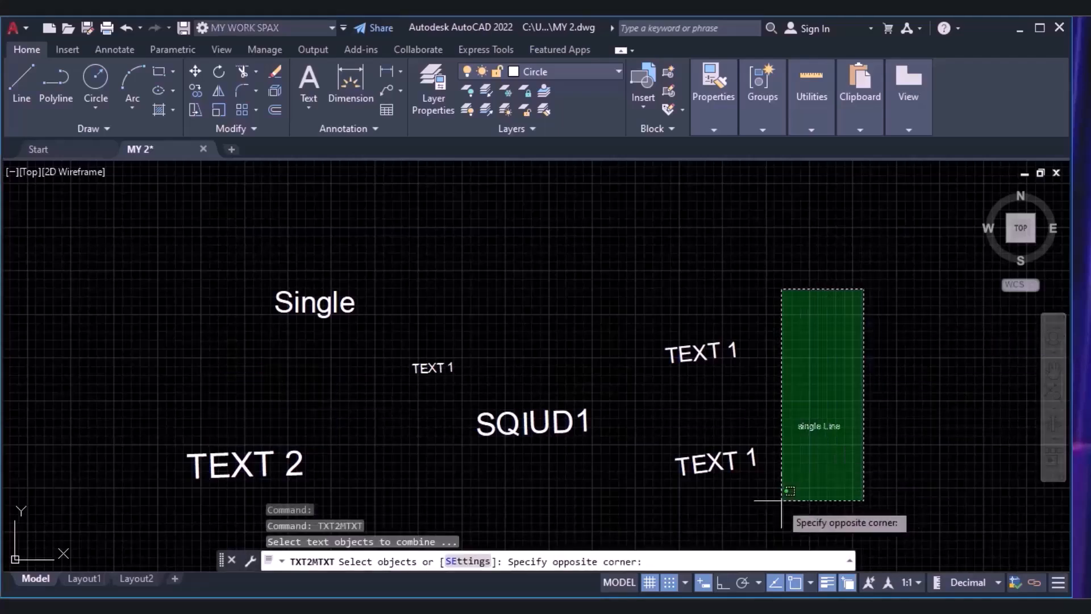
pyautogui.click(145, 499)
pyautogui.press('Return')
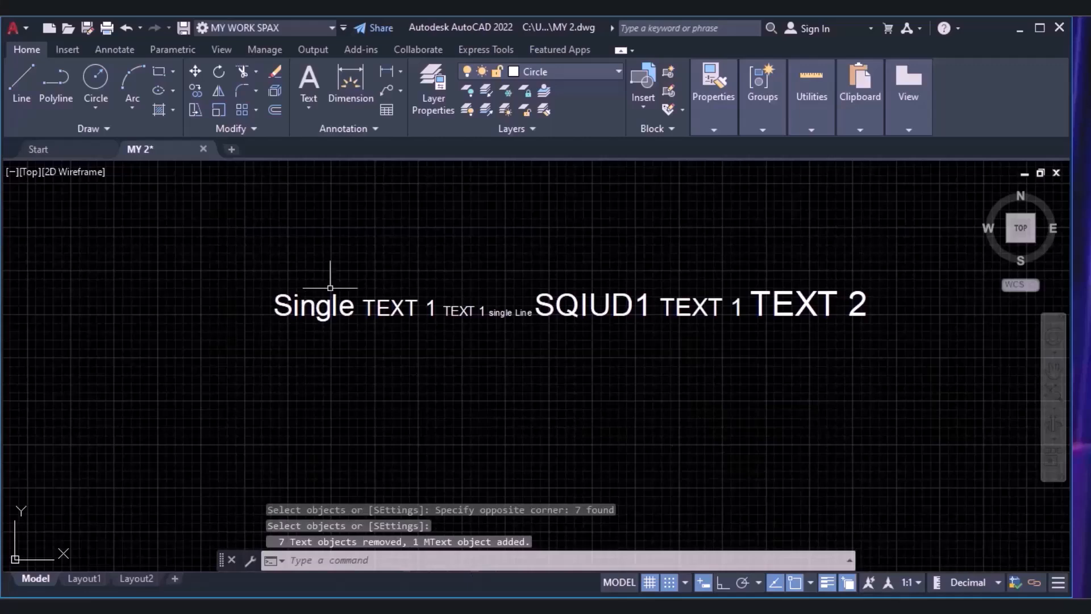
# Check the combined text's object type and view it in the text editor, leaving its contents as they are.
pyautogui.click(538, 307)
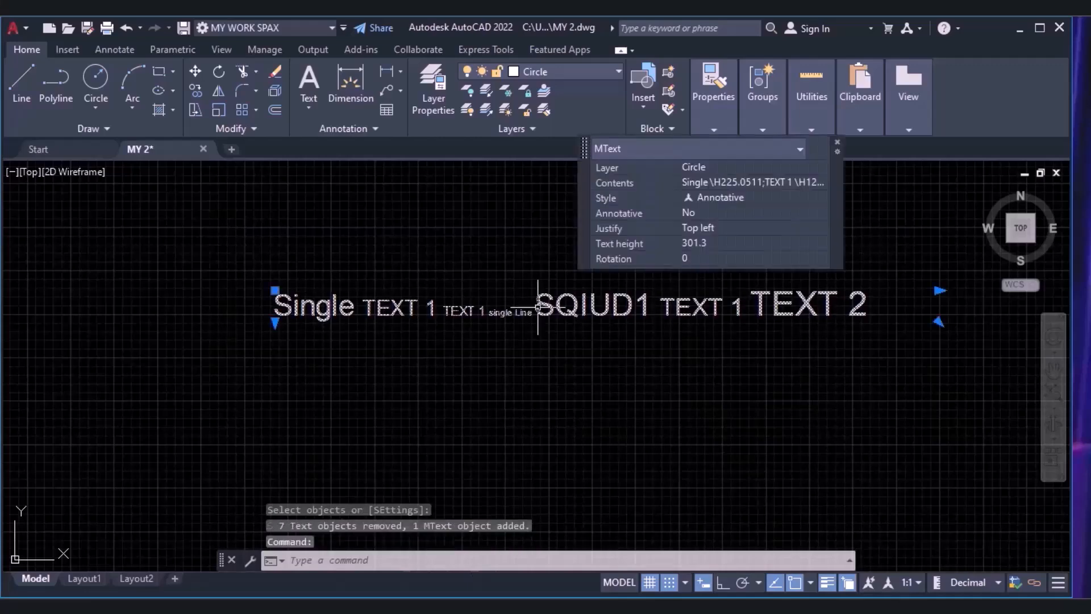
pyautogui.click(787, 306)
pyautogui.click(786, 305)
pyautogui.click(786, 306)
pyautogui.click(741, 305)
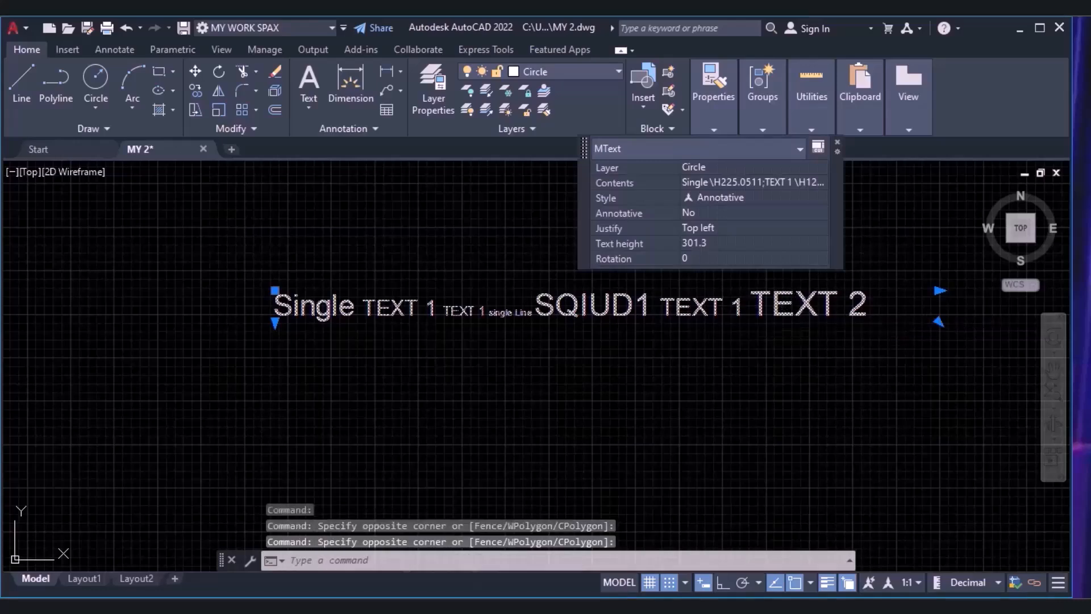
pyautogui.doubleClick(739, 307)
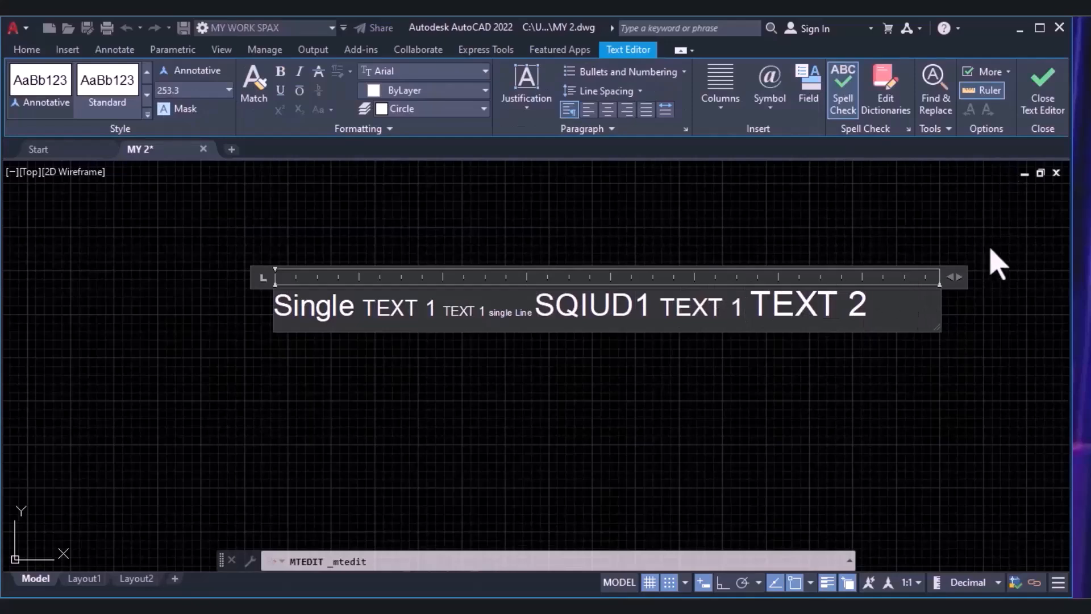
pyautogui.click(999, 264)
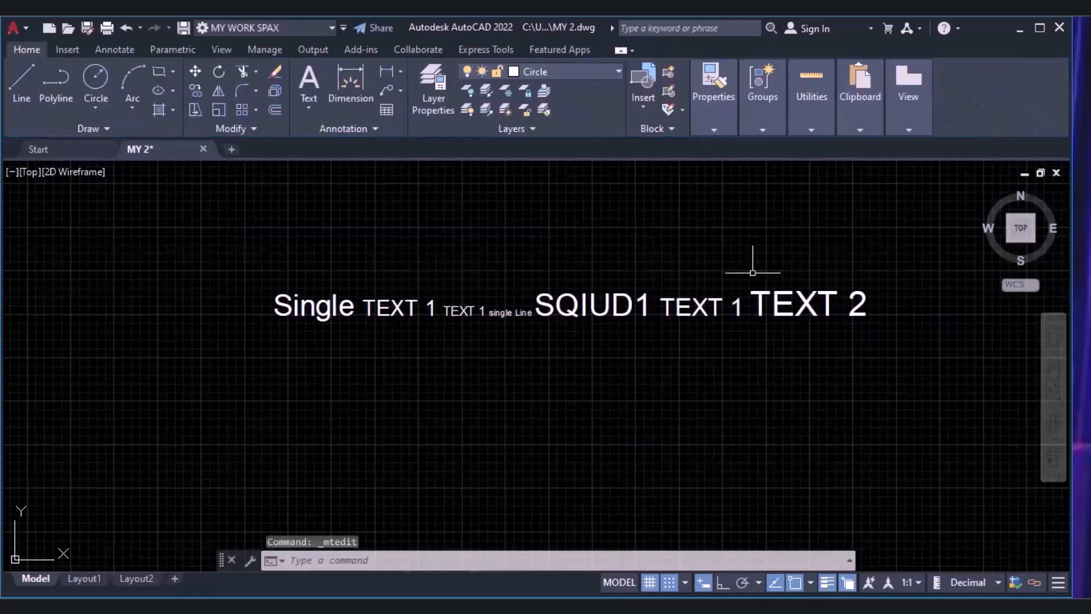
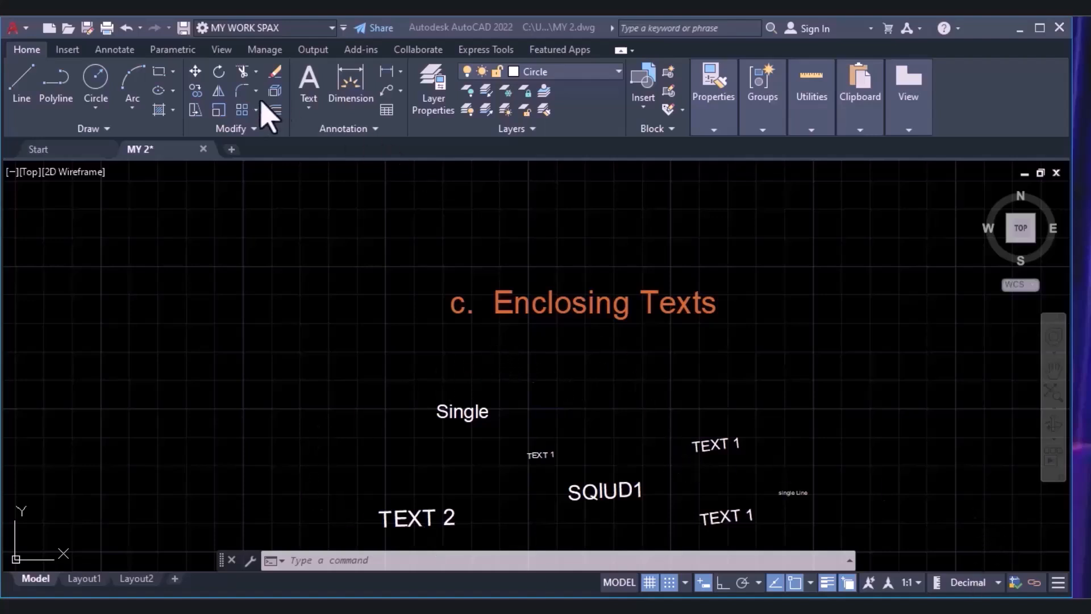
# Try enclosing all the scattered texts, from Single to TEXT 2, in variable-size rectangles with an offset factor of 0.4, and undo it.
pyautogui.click(485, 50)
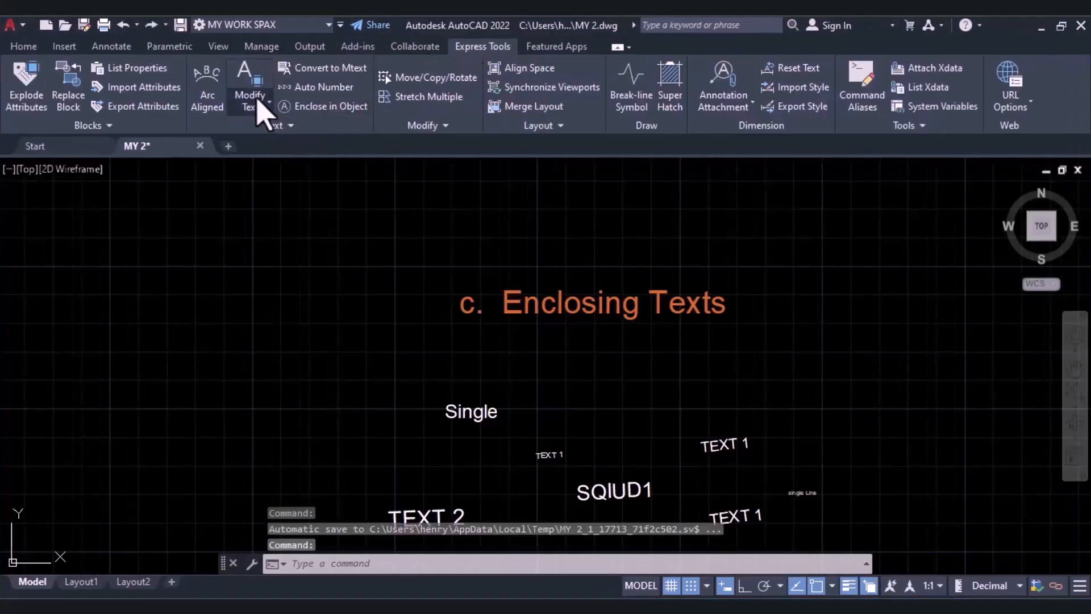
pyautogui.click(305, 108)
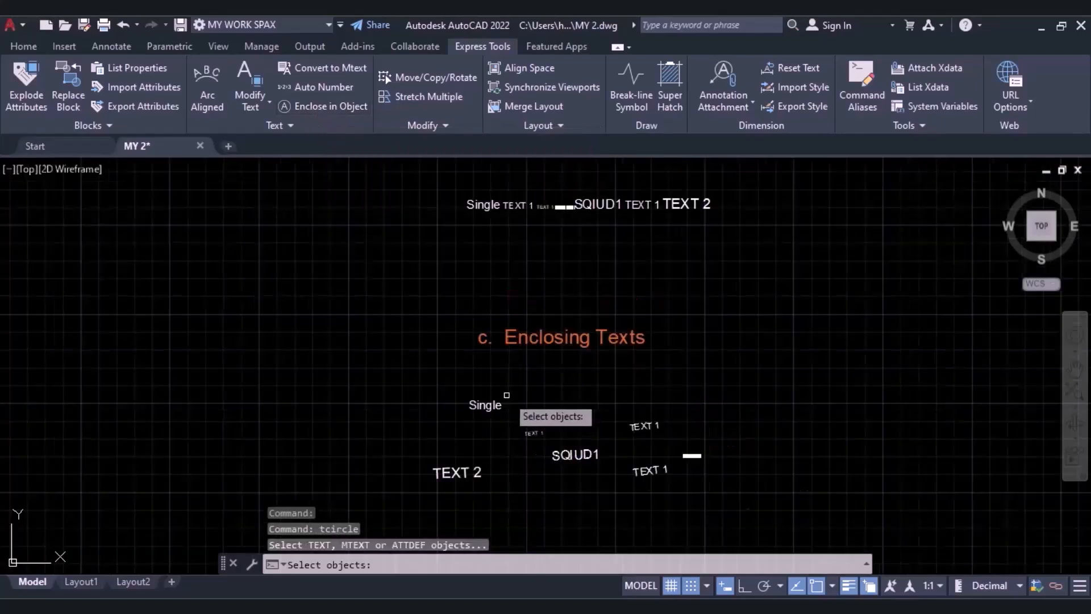
pyautogui.click(878, 362)
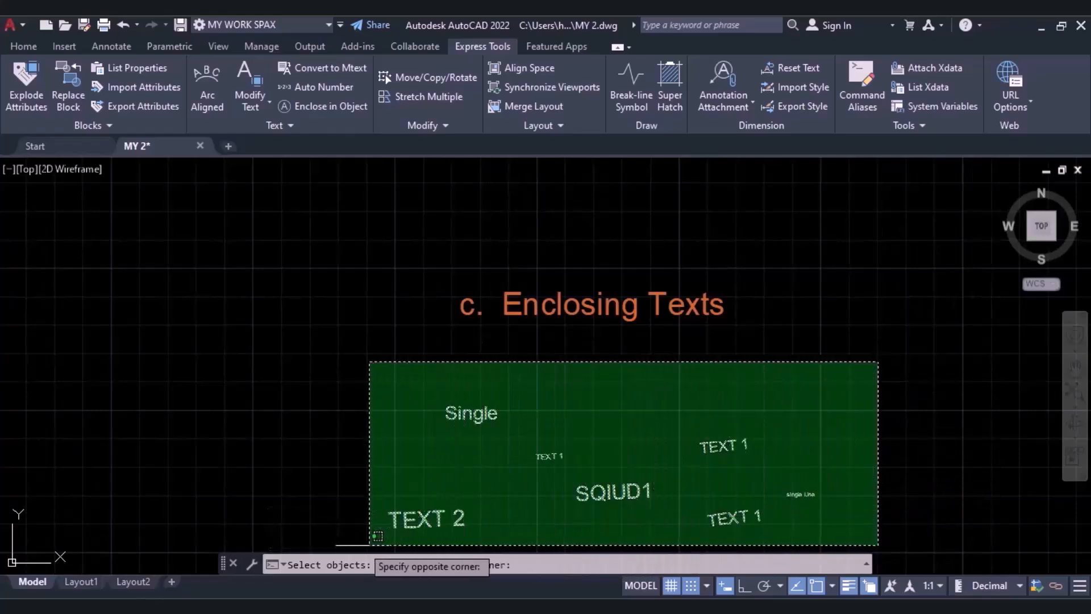
pyautogui.click(360, 544)
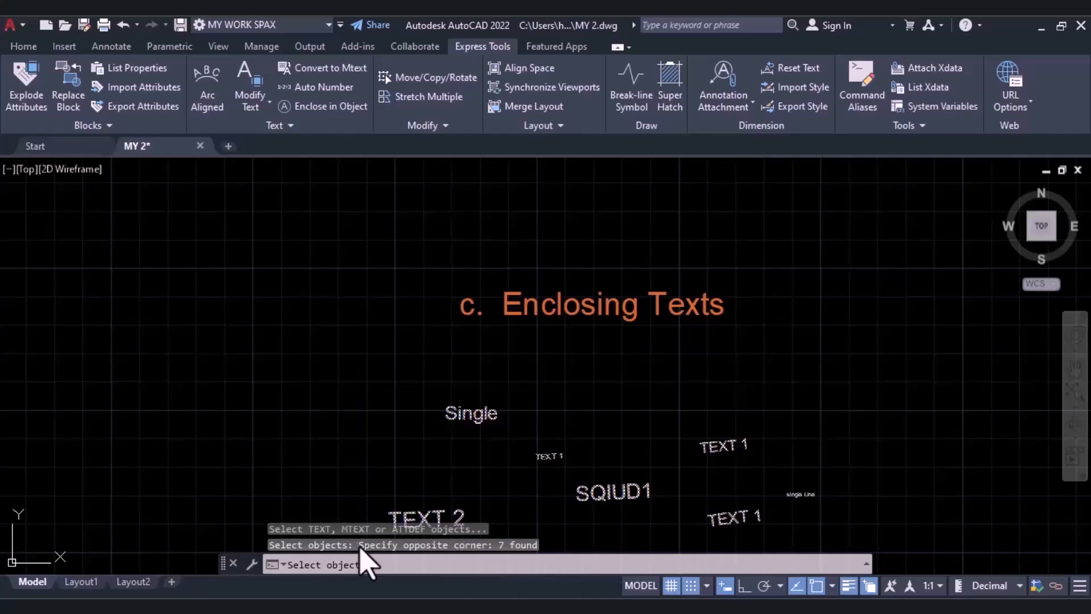
pyautogui.press('Return')
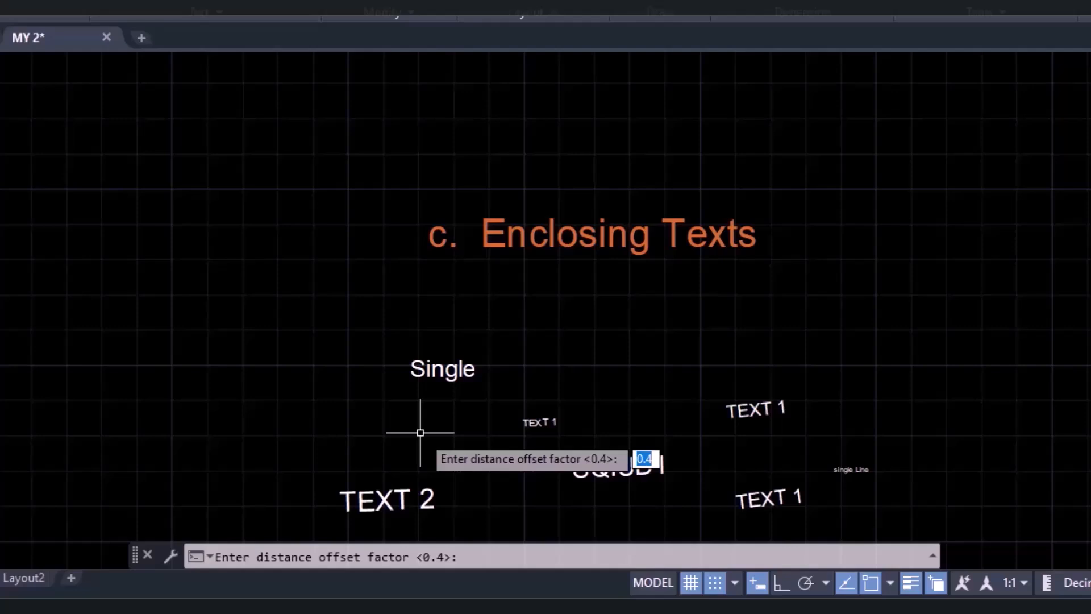
pyautogui.press('Return')
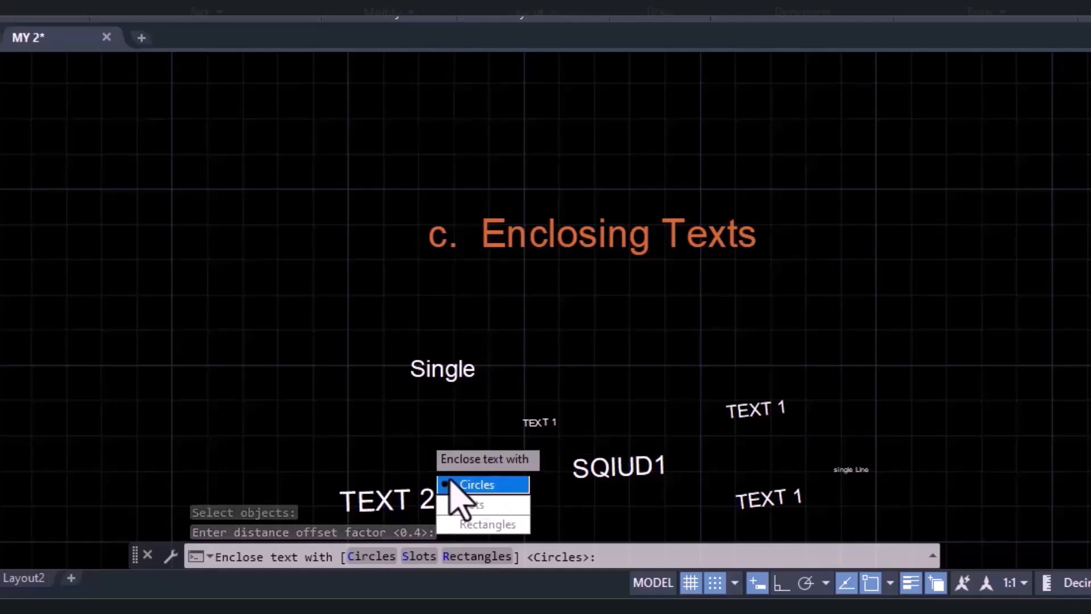
pyautogui.click(484, 525)
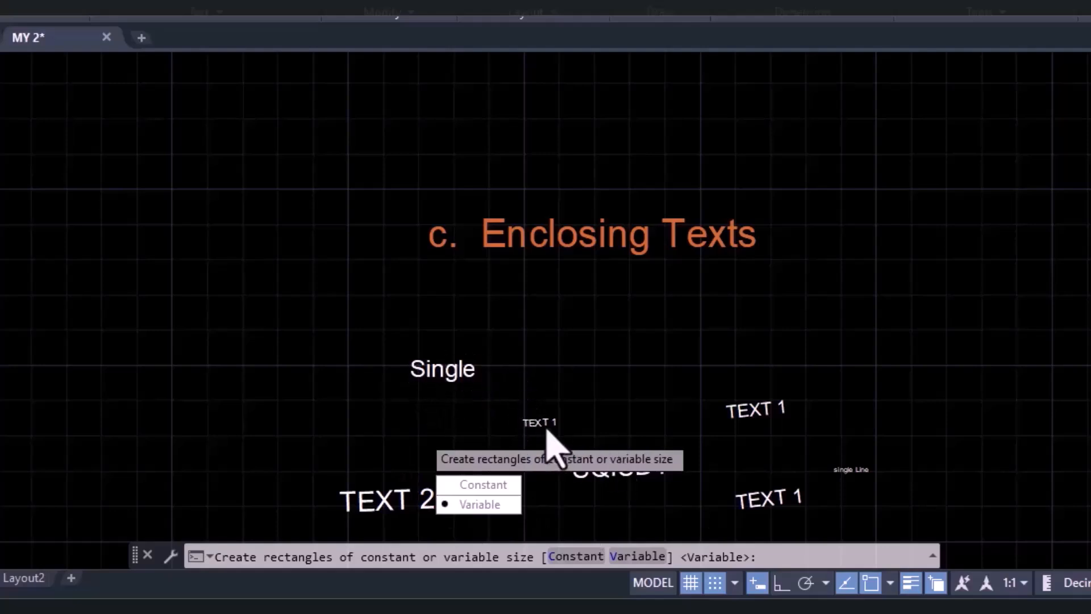
pyautogui.click(475, 504)
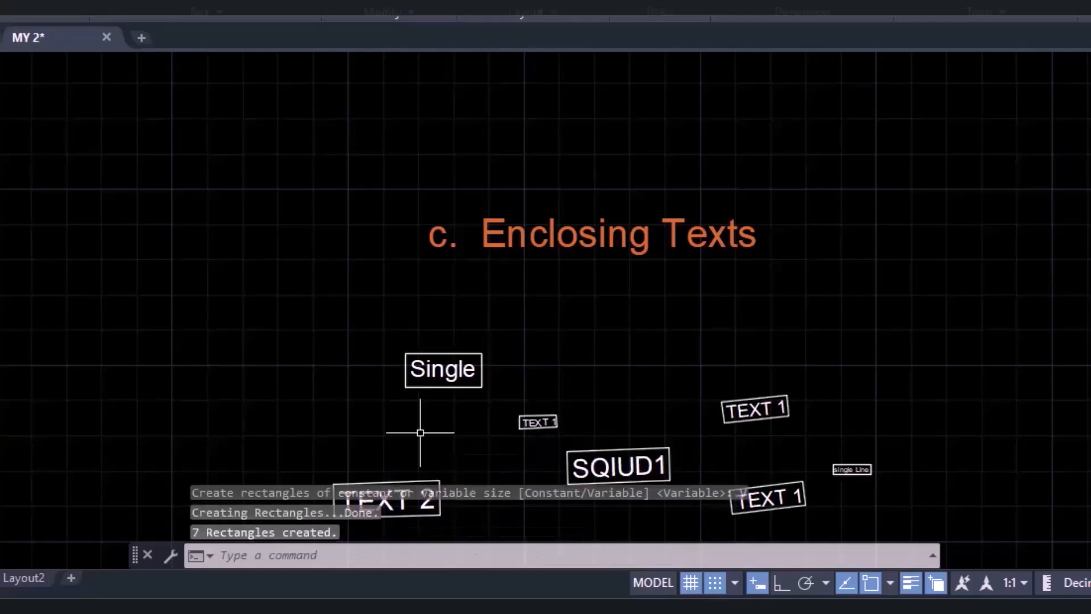
pyautogui.moveTo(536, 419); pyautogui.dragTo(509, 355, button='middle')
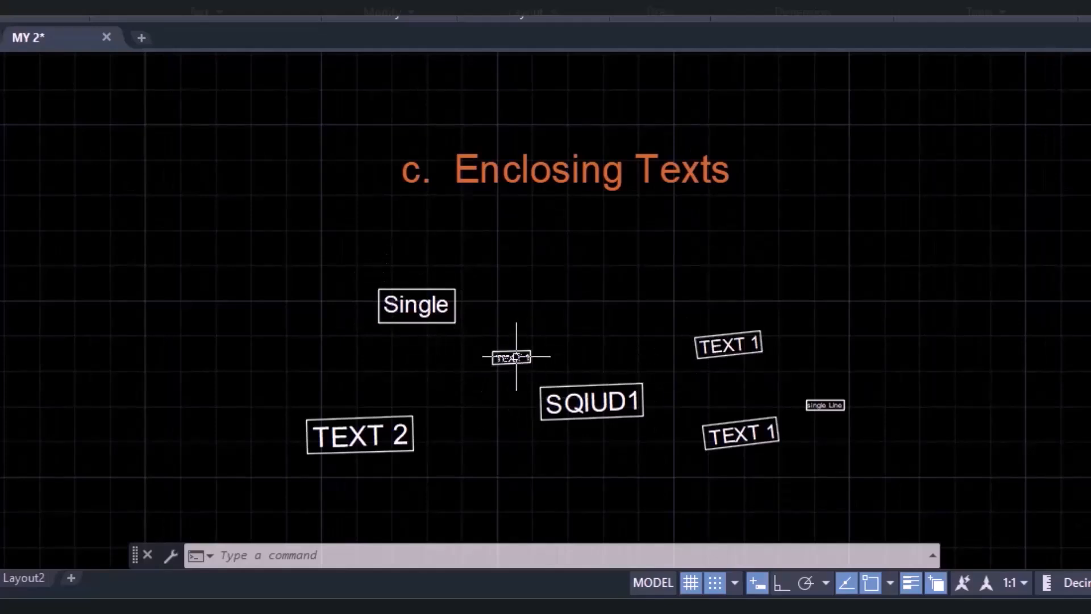
pyautogui.hotkey('ctrl', 'z')
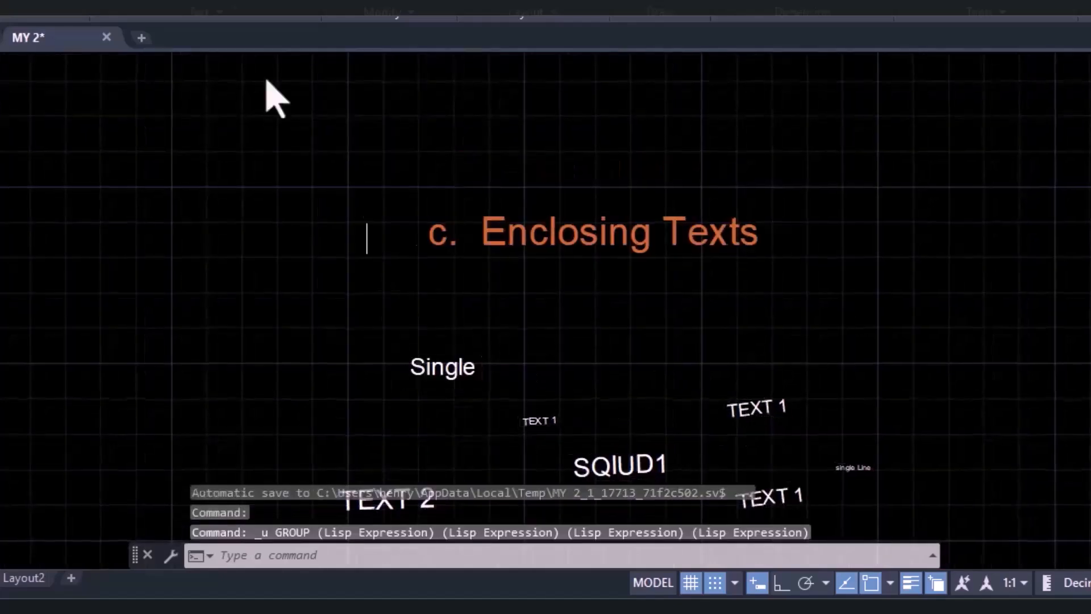
# Enclose all the scattered texts in constant-size circles with TCIRCLE, using a distance offset factor of 1.
pyautogui.write('tcircle')
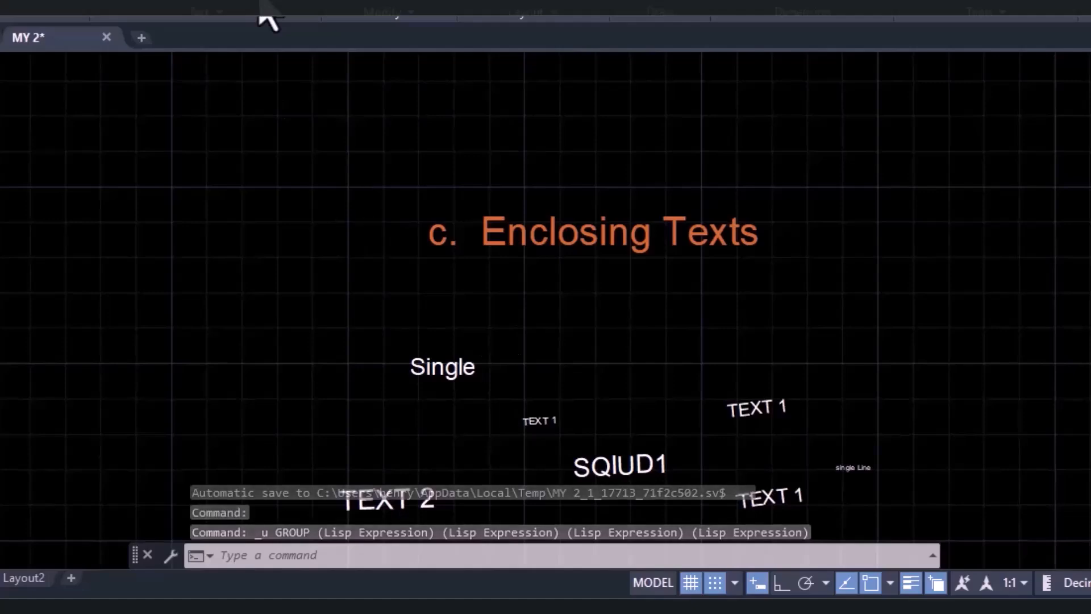
pyautogui.press('Return')
pyautogui.click(952, 273)
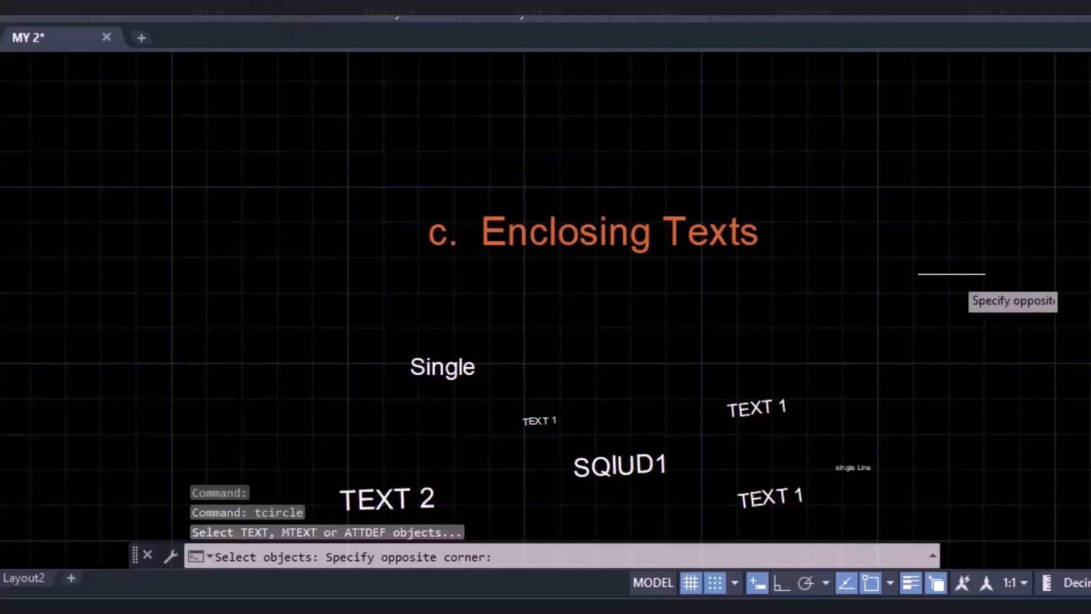
pyautogui.click(352, 520)
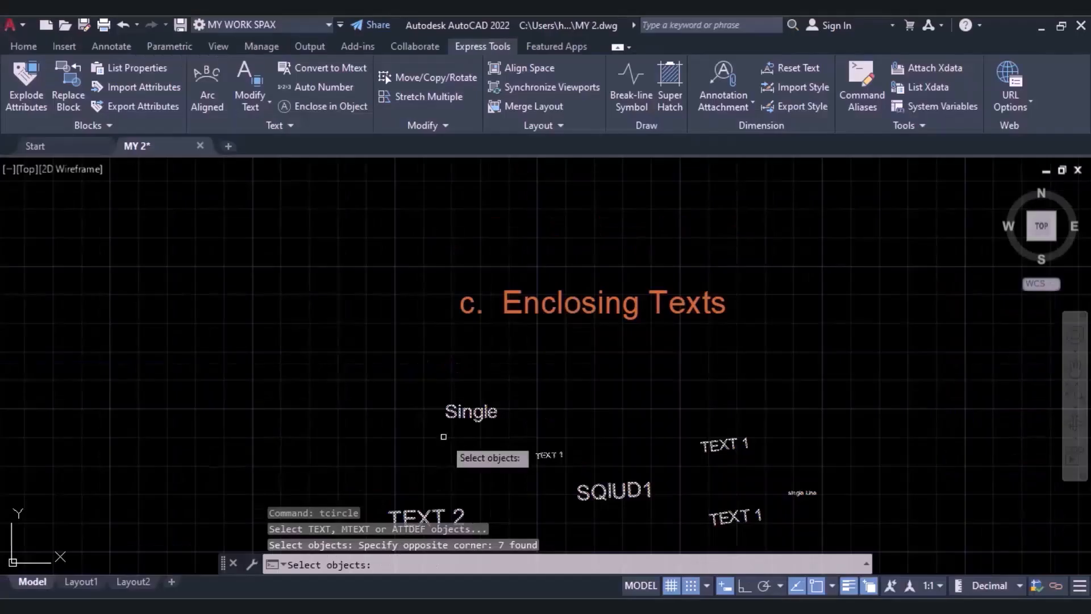
pyautogui.press('Return')
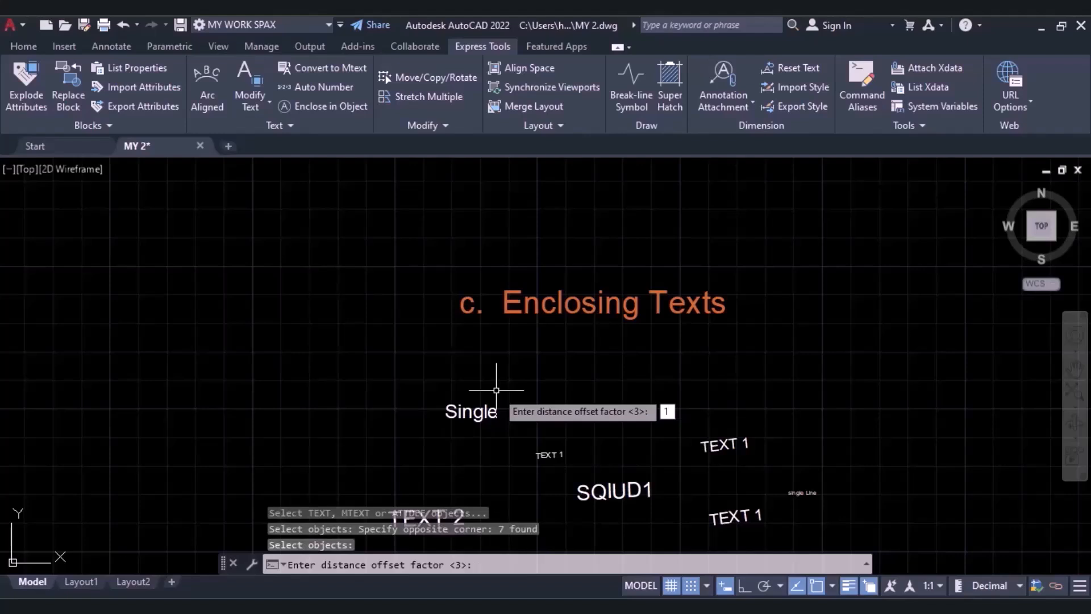
pyautogui.press('Return')
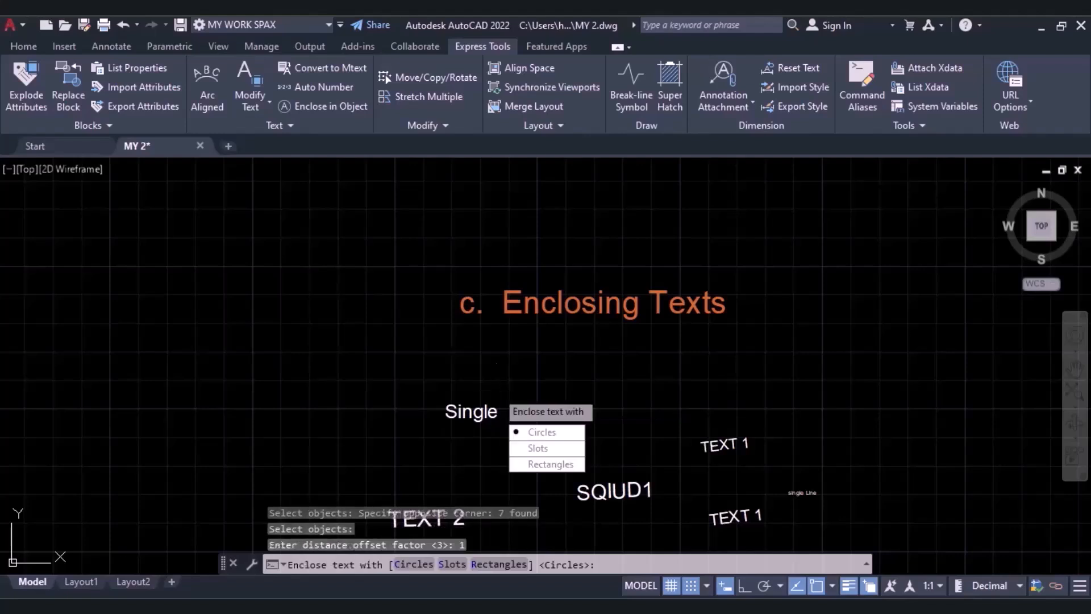
pyautogui.click(528, 433)
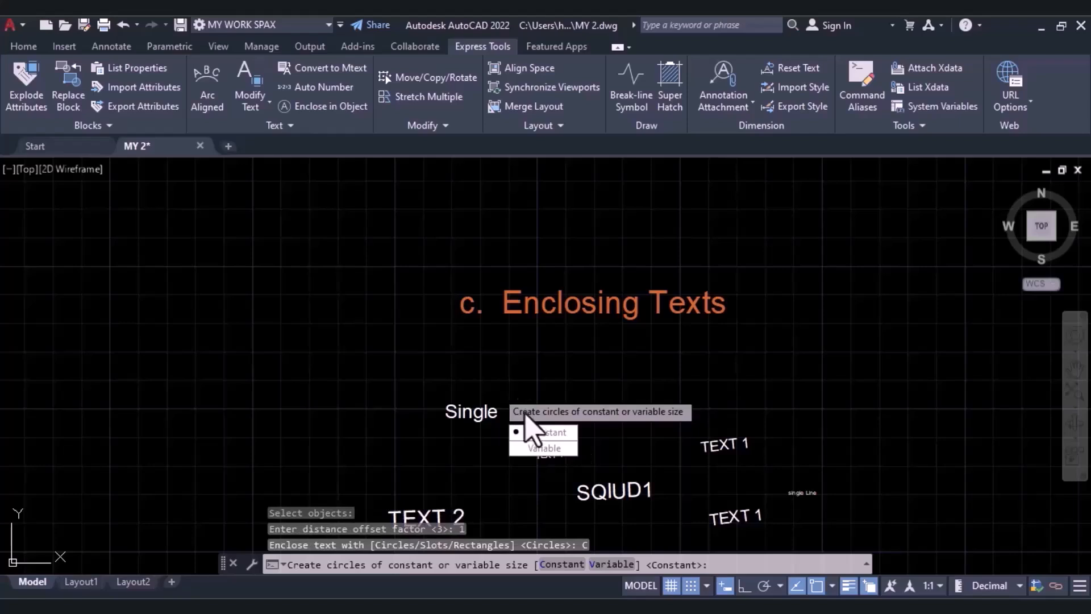
pyautogui.click(534, 433)
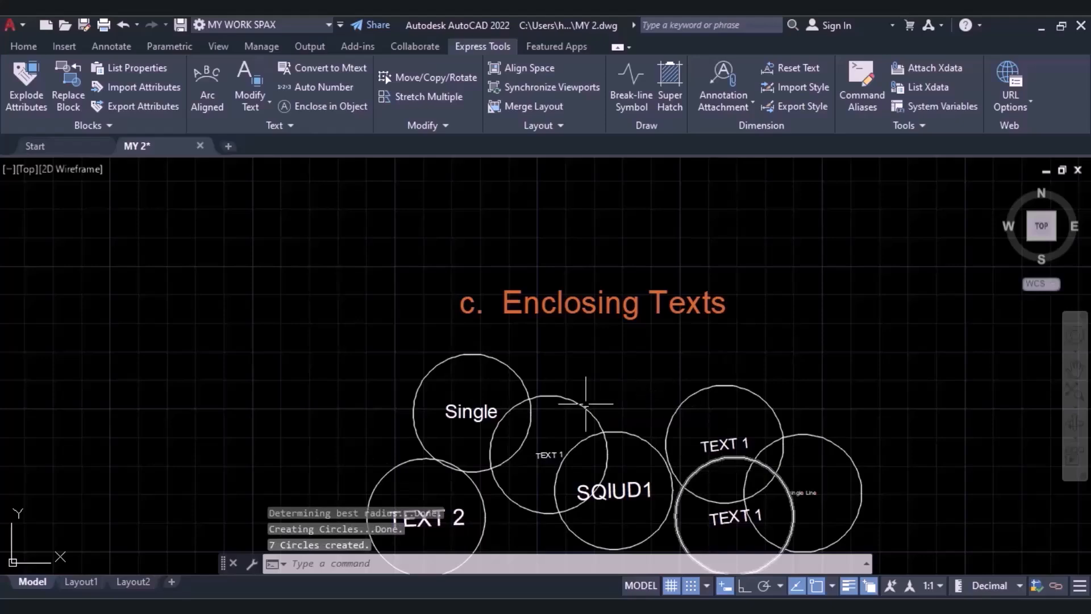
pyautogui.moveTo(603, 450)
pyautogui.mouseDown(button='middle')
pyautogui.moveTo(590, 445)
pyautogui.moveTo(544, 317)
pyautogui.mouseUp(button='middle')
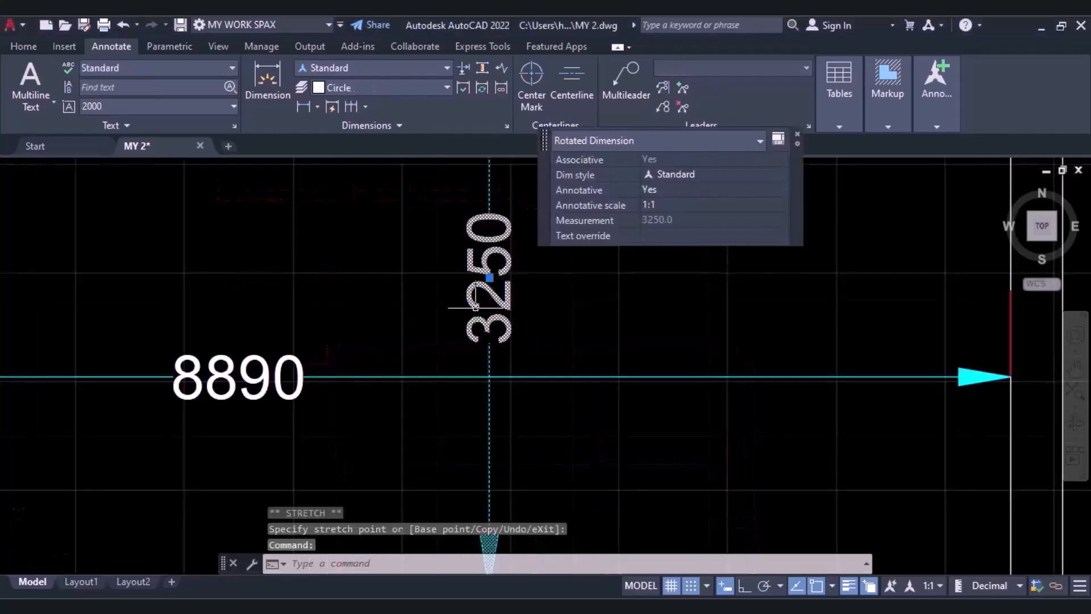
# Examine the floor plan's dimensions under the Dimension Break heading, especially where the 8890 and 3250 dimension lines cross.
pyautogui.scroll(-2, 476, 312)
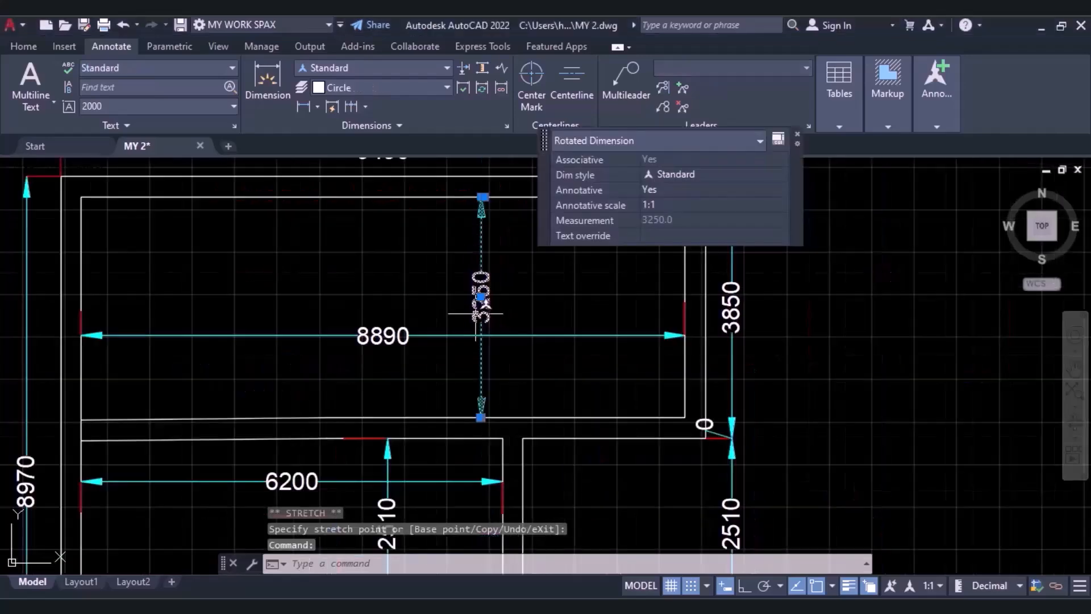
pyautogui.press('Escape')
pyautogui.press('Escape')
pyautogui.press('Escape')
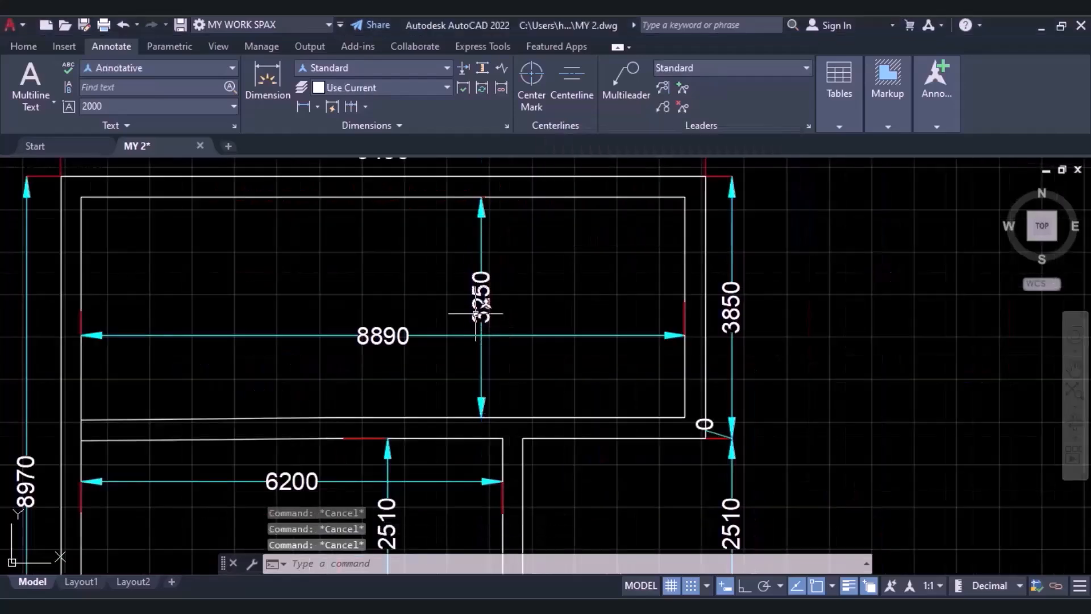
pyautogui.scroll(3, 476, 312)
pyautogui.scroll(3, 455, 333)
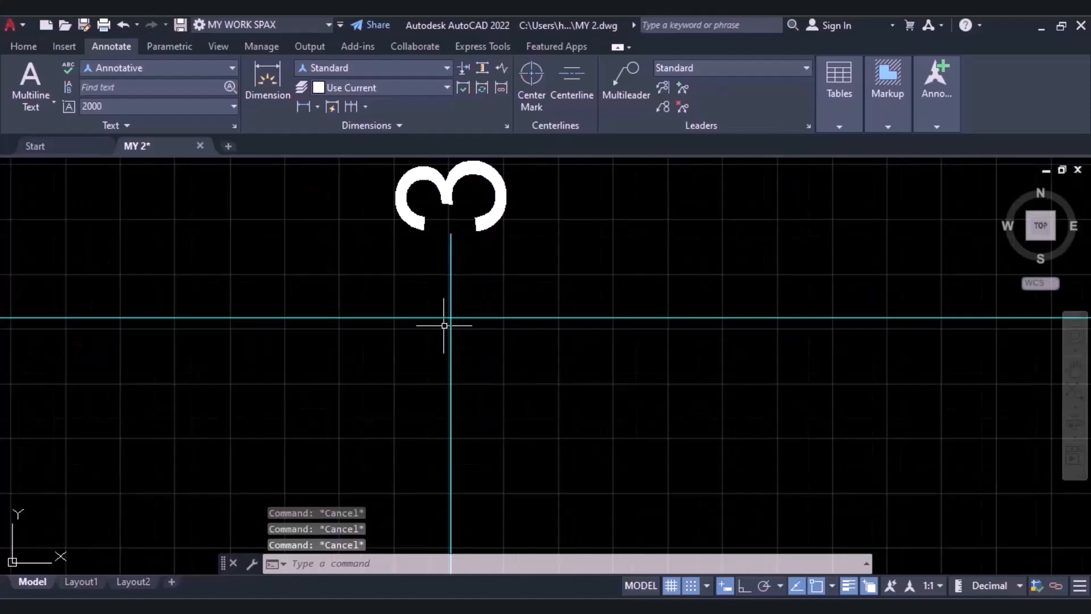
pyautogui.scroll(-3, 454, 307)
pyautogui.moveTo(447, 370)
pyautogui.mouseDown(button='middle')
pyautogui.moveTo(504, 214)
pyautogui.moveTo(444, 216)
pyautogui.mouseUp(button='middle')
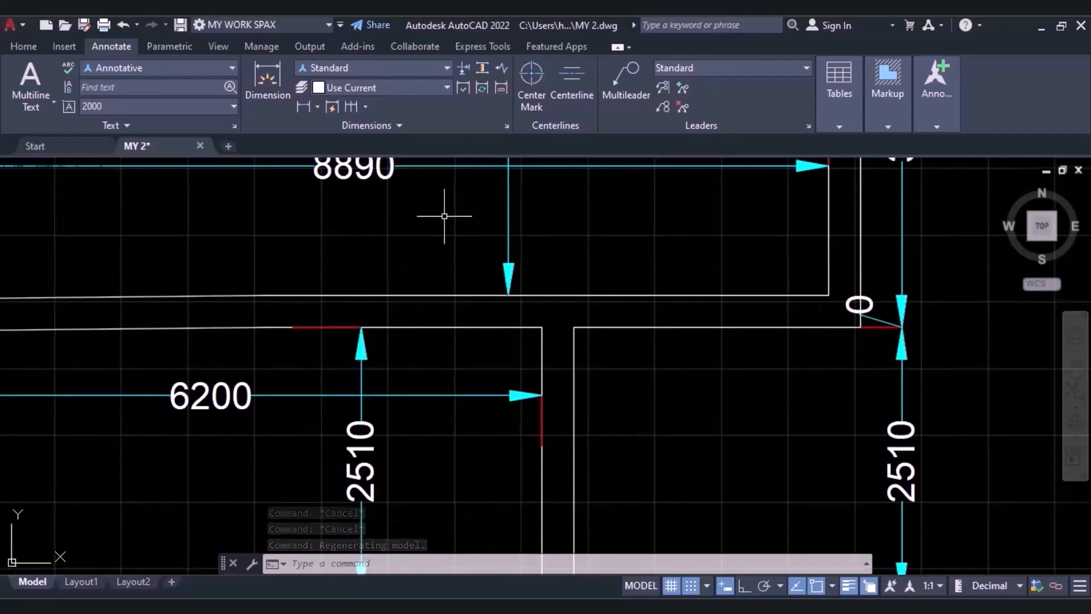
pyautogui.scroll(-2, 445, 233)
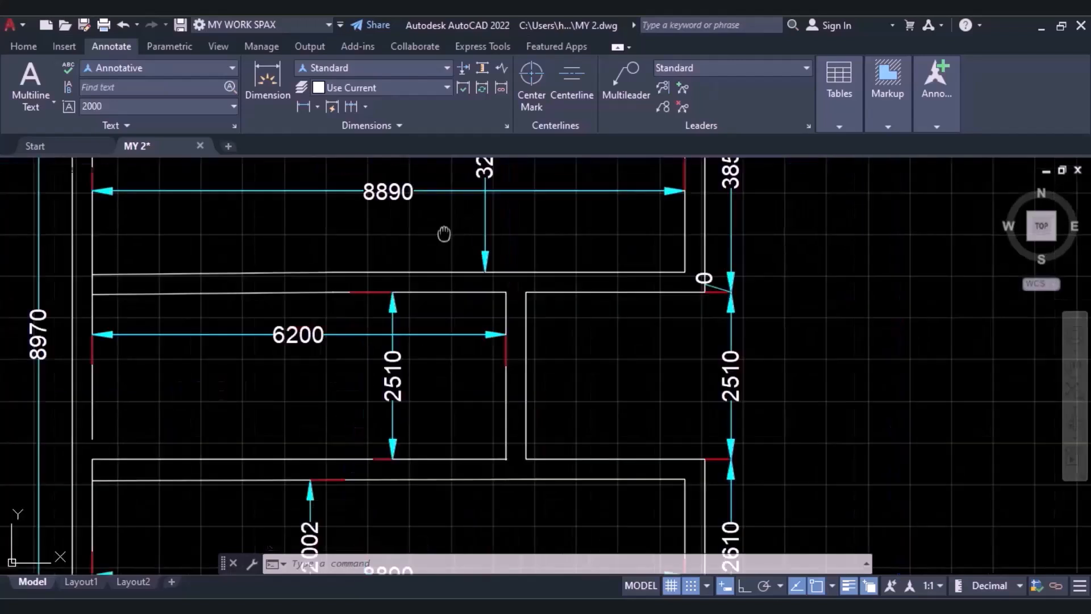
pyautogui.moveTo(427, 192); pyautogui.dragTo(451, 341, button='middle')
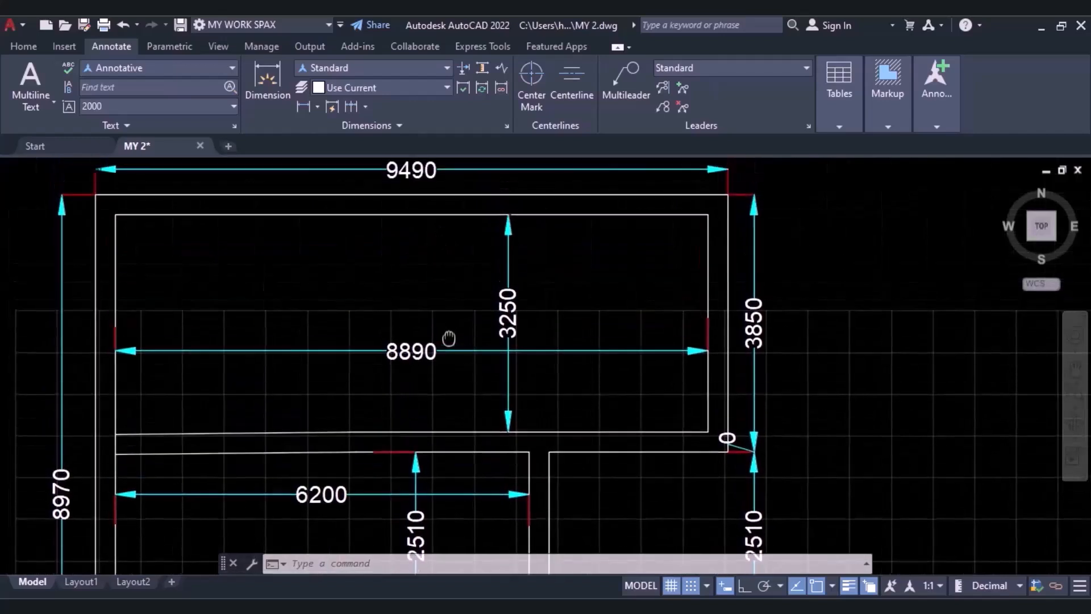
pyautogui.scroll(2, 451, 341)
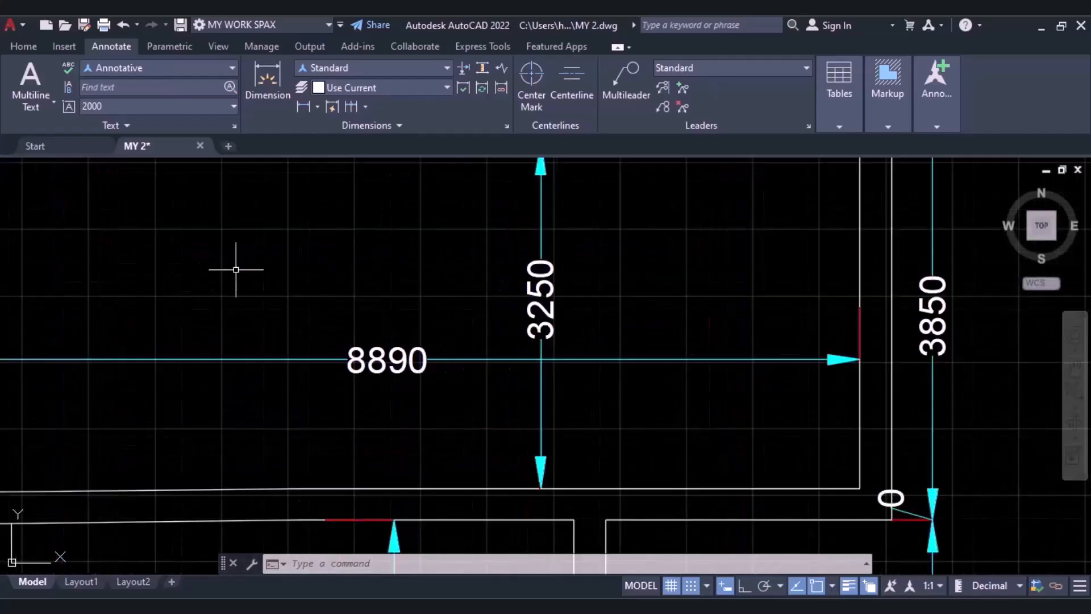
# Break the 8890 dimension line where it crosses the 3250 dimension, using the Auto option of DIMBREAK, and inspect the crossing.
pyautogui.click(23, 47)
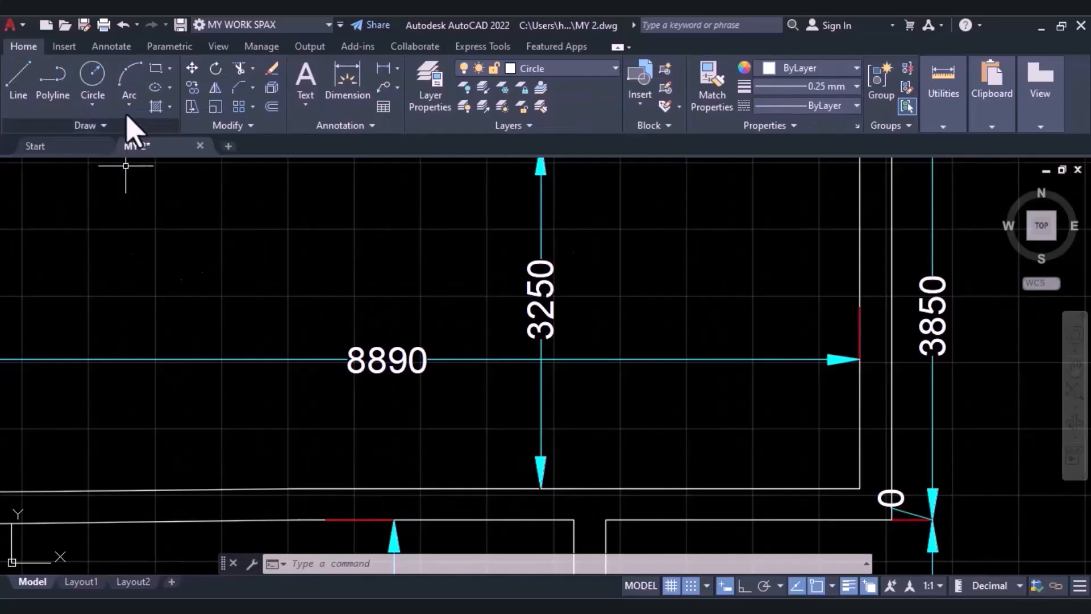
pyautogui.click(111, 46)
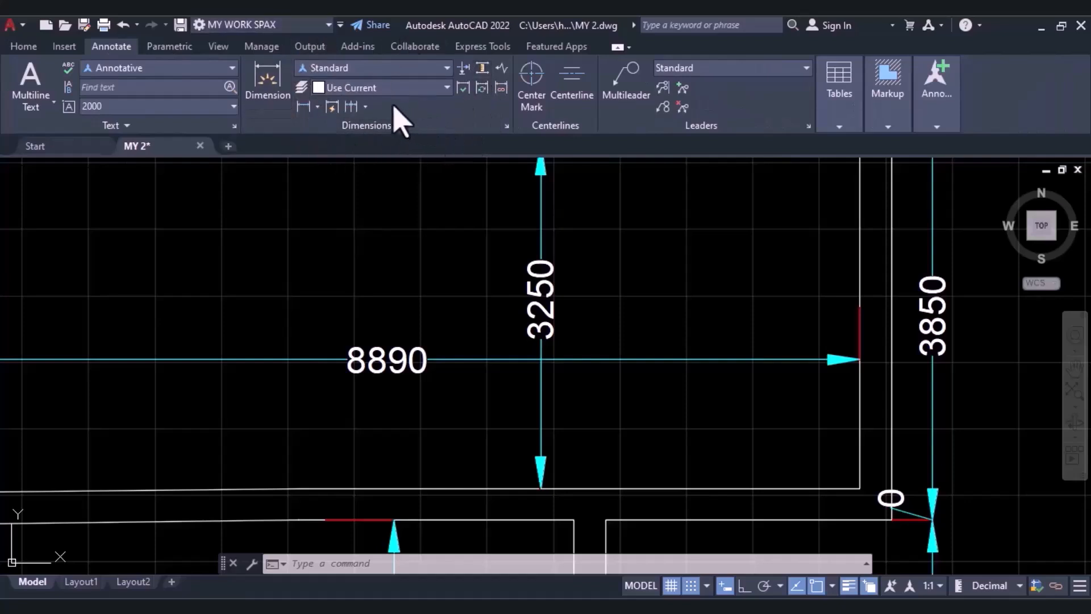
pyautogui.click(460, 68)
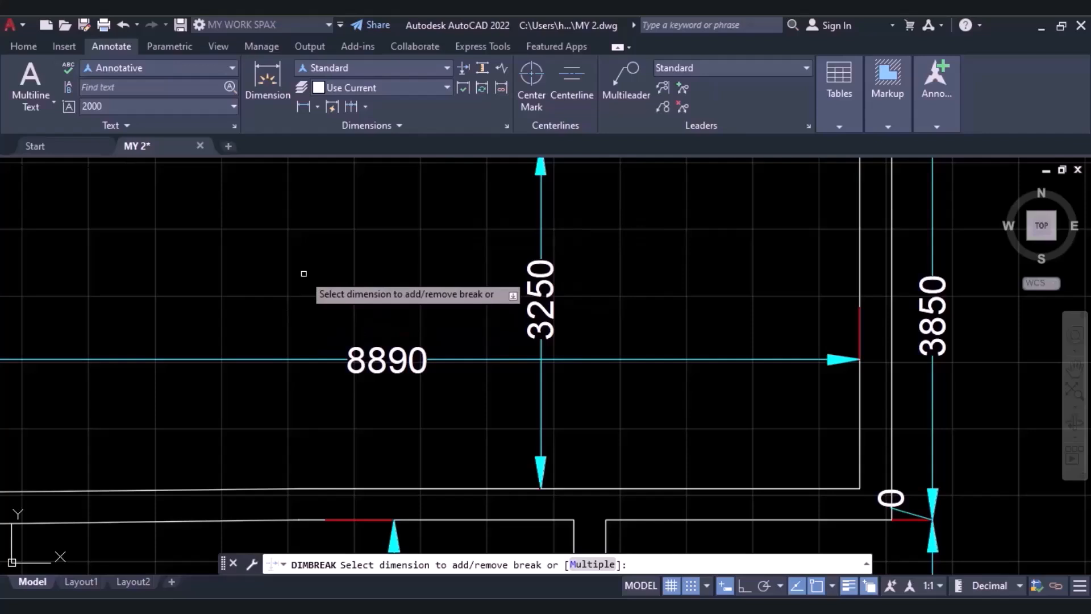
pyautogui.scroll(-2, 248, 356)
pyautogui.click(265, 352)
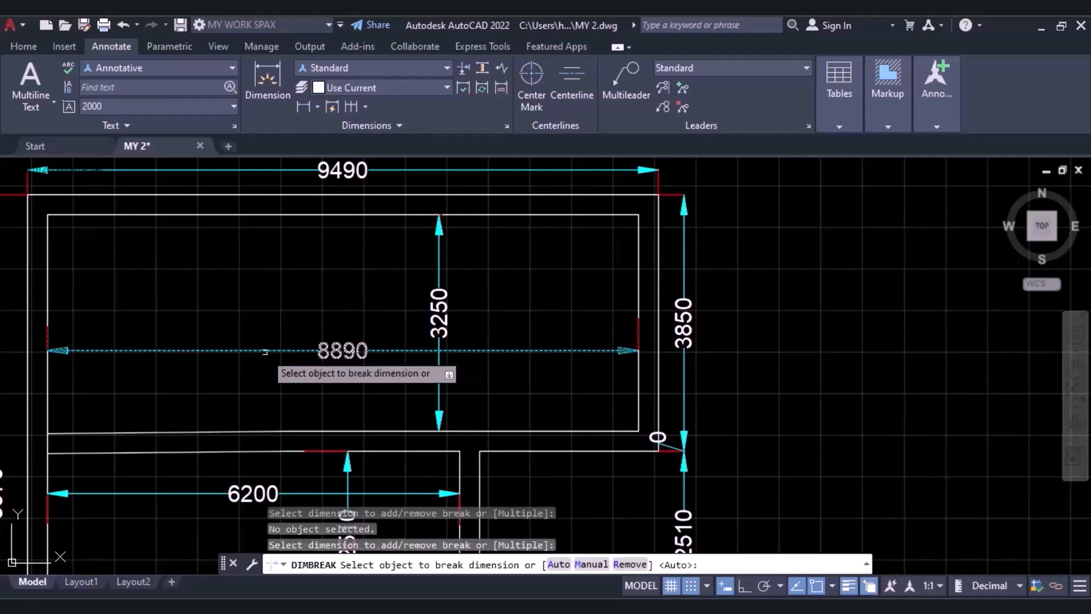
pyautogui.press('Return')
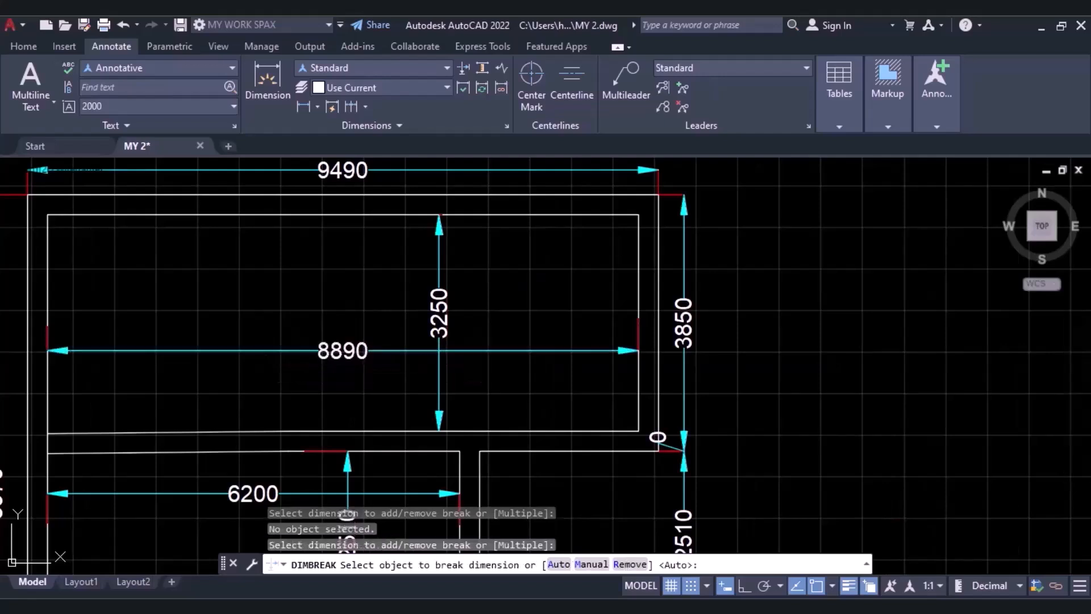
pyautogui.scroll(10, 441, 351)
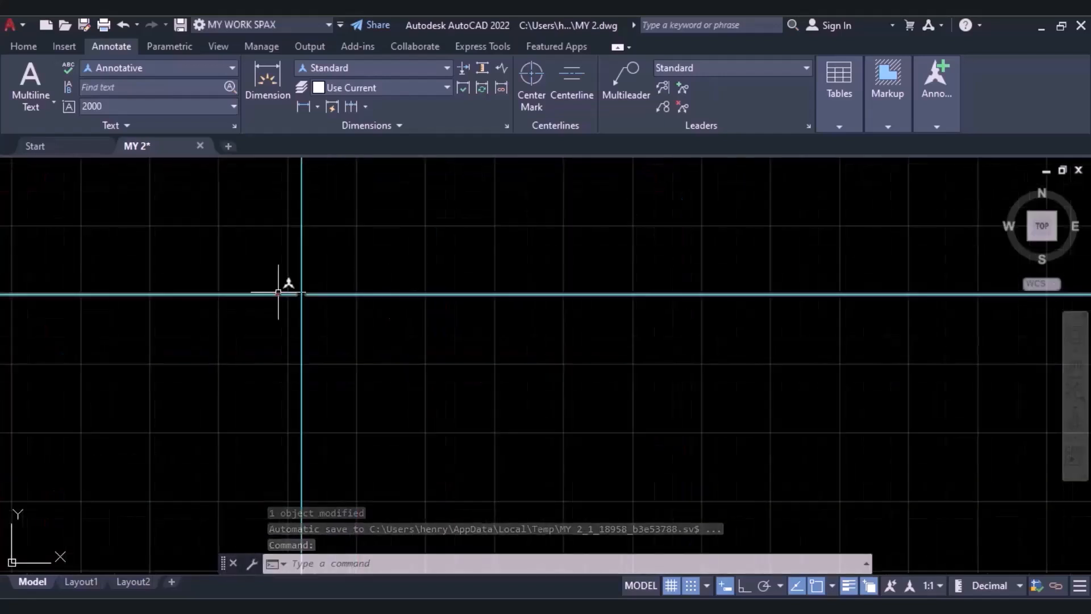
pyautogui.scroll(5, 281, 291)
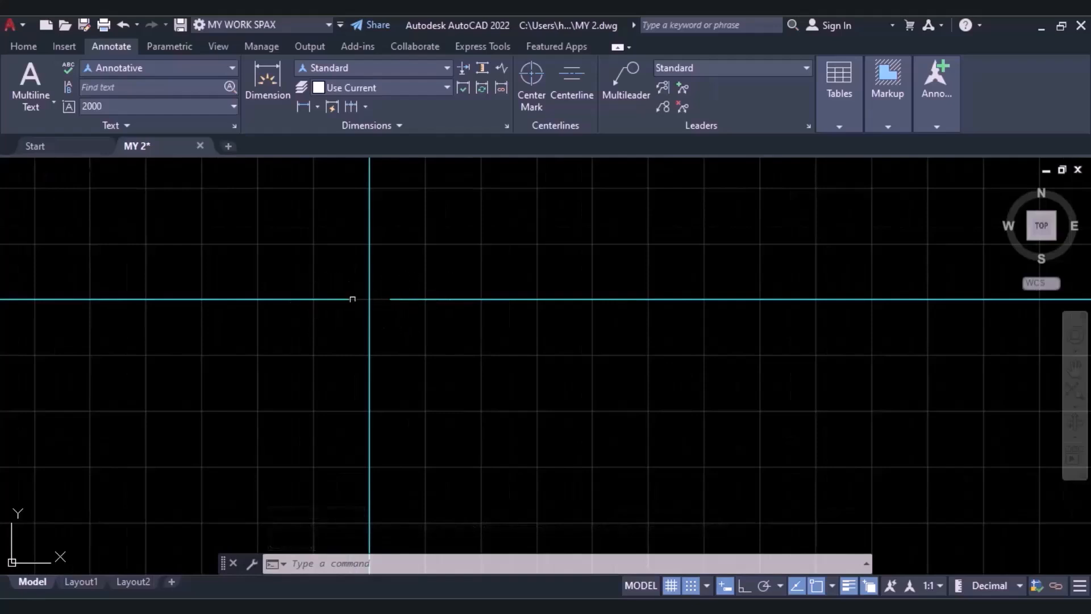
pyautogui.scroll(2, 378, 297)
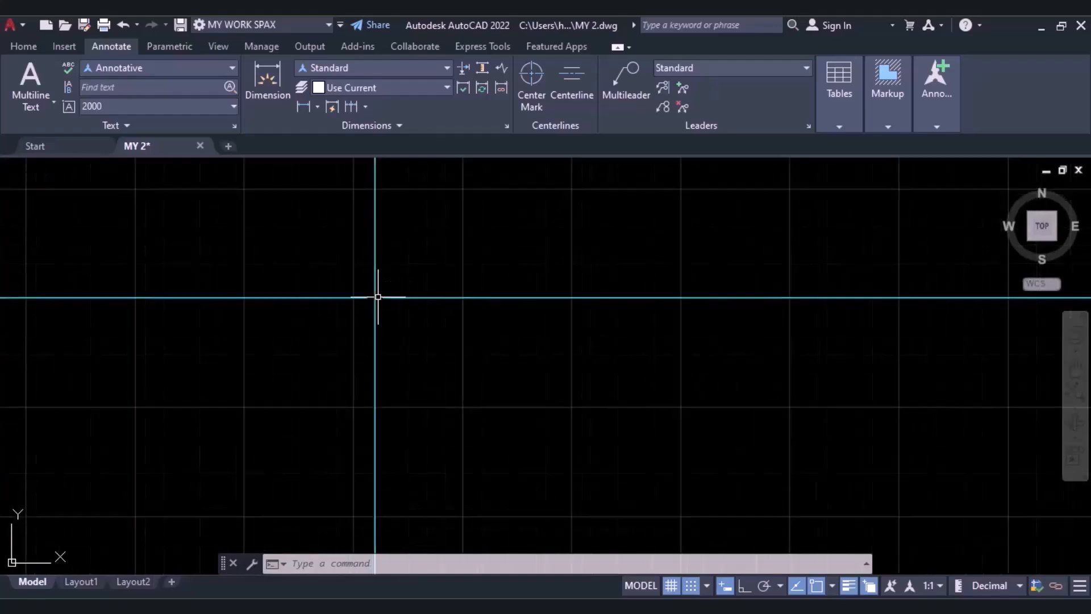
pyautogui.scroll(1, 398, 305)
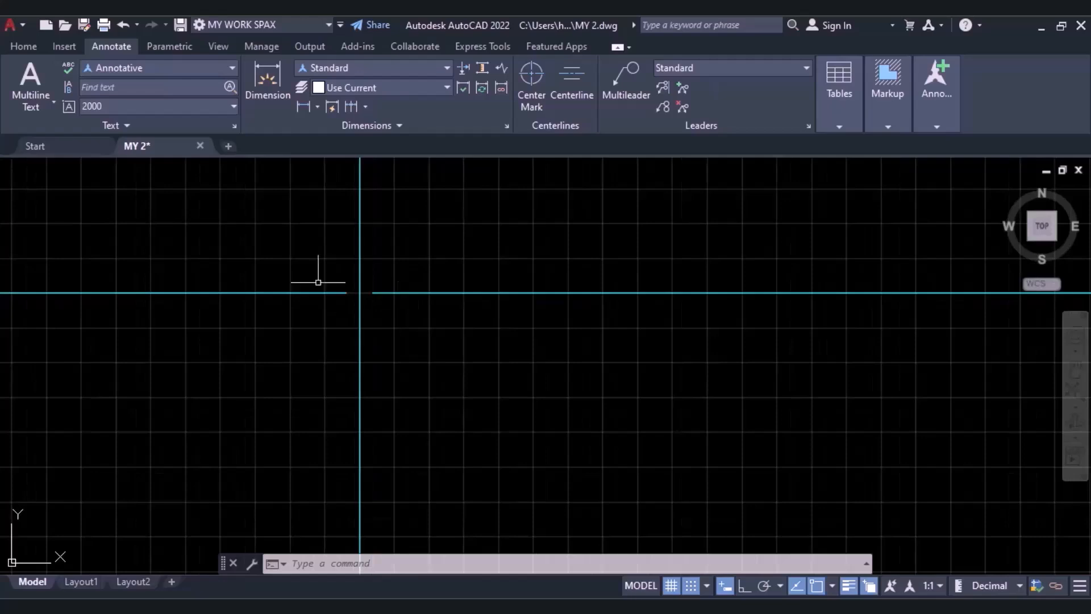
# Modify the Standard dimension style to use a larger dimension break size, and set the style current.
pyautogui.scroll(-2, 402, 295)
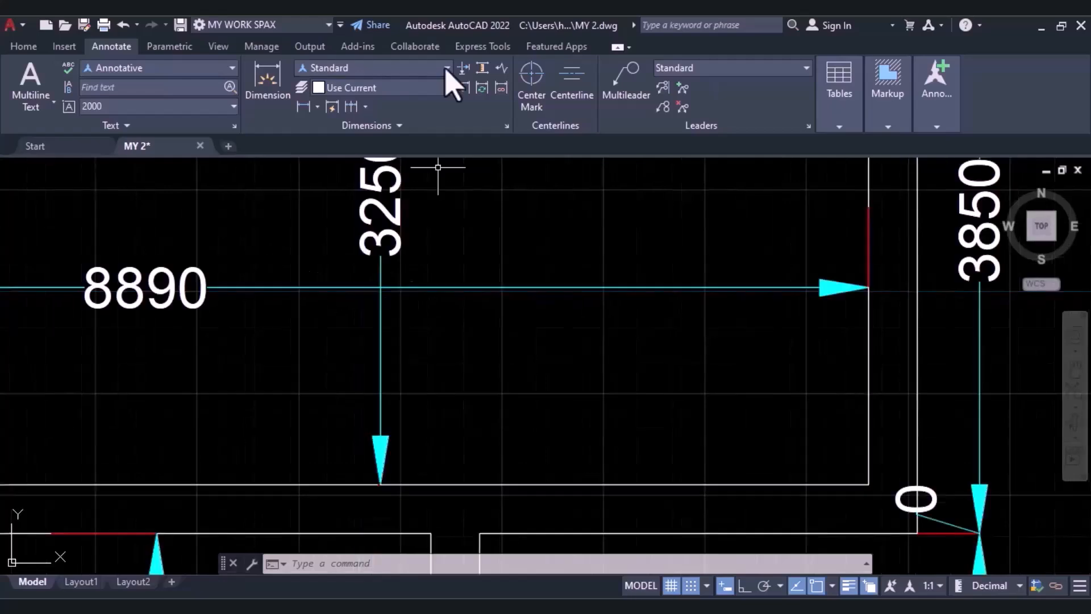
pyautogui.click(448, 69)
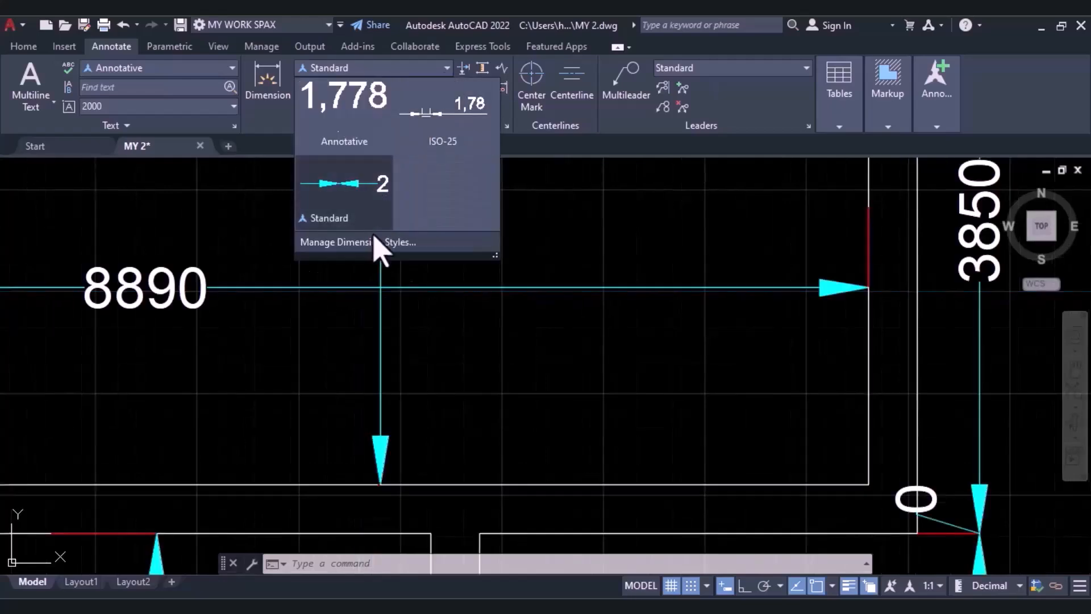
pyautogui.click(376, 242)
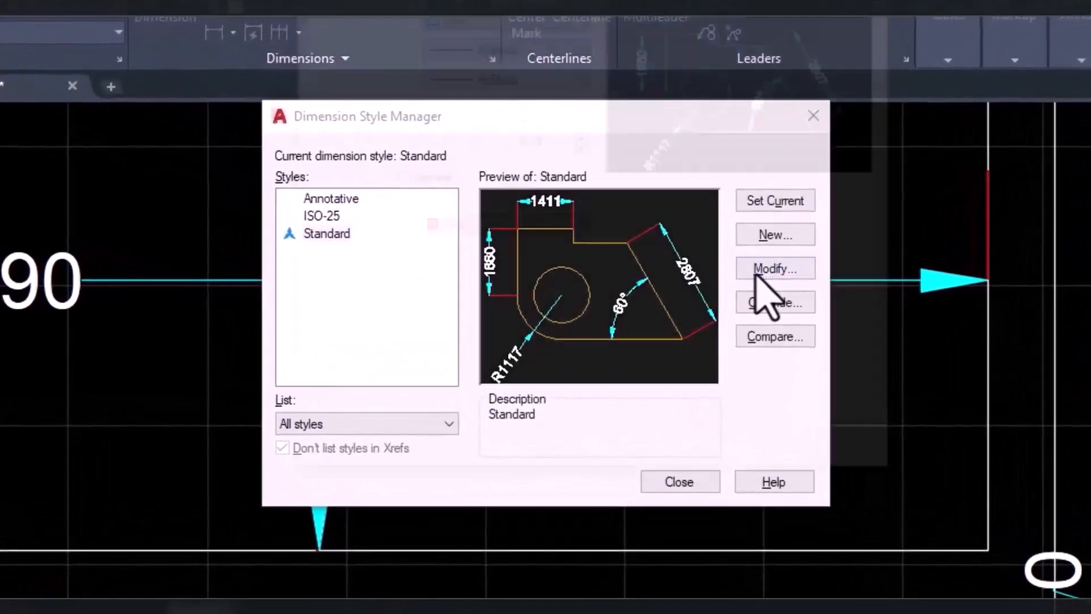
pyautogui.click(762, 271)
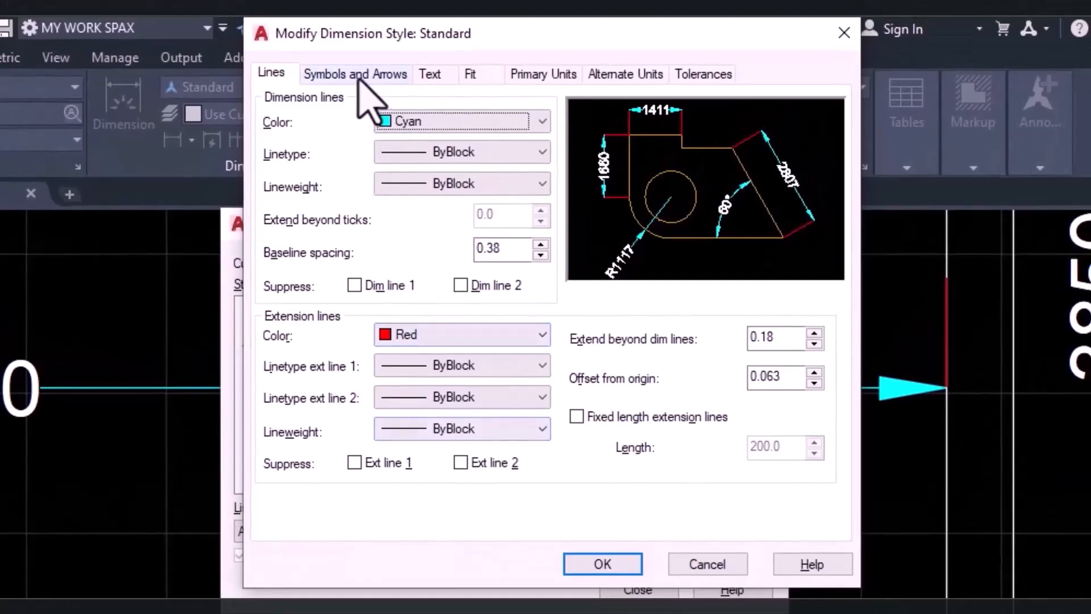
pyautogui.click(359, 80)
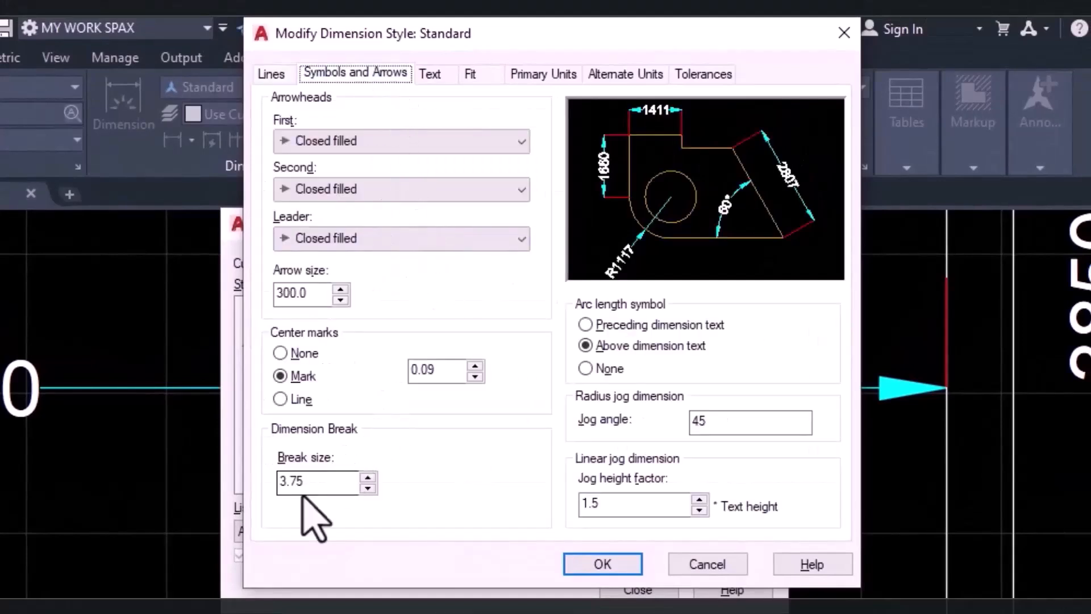
pyautogui.click(313, 485)
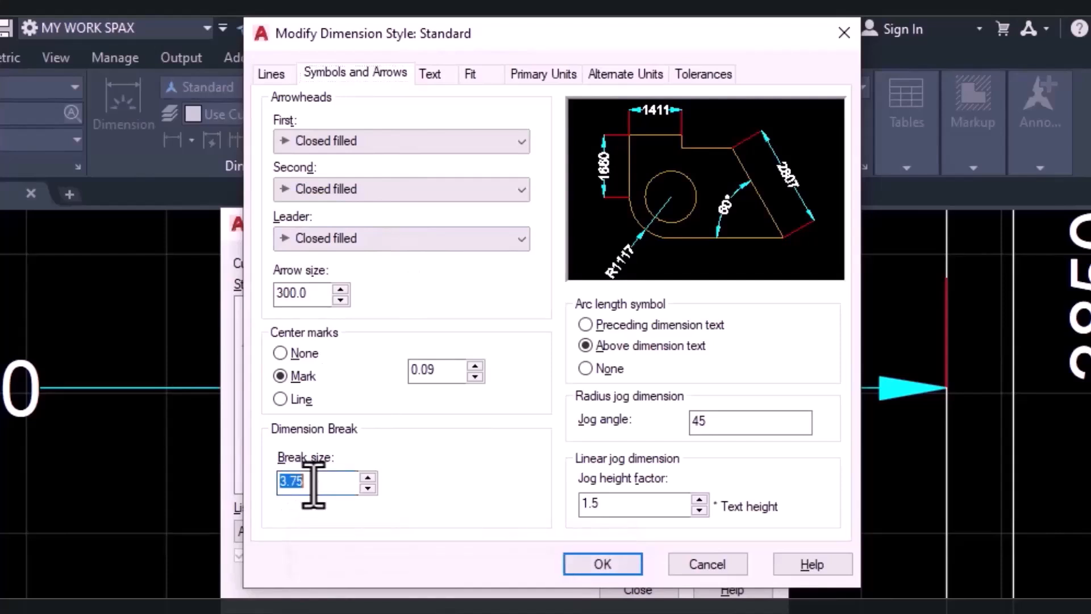
pyautogui.write('150')
pyautogui.click(603, 564)
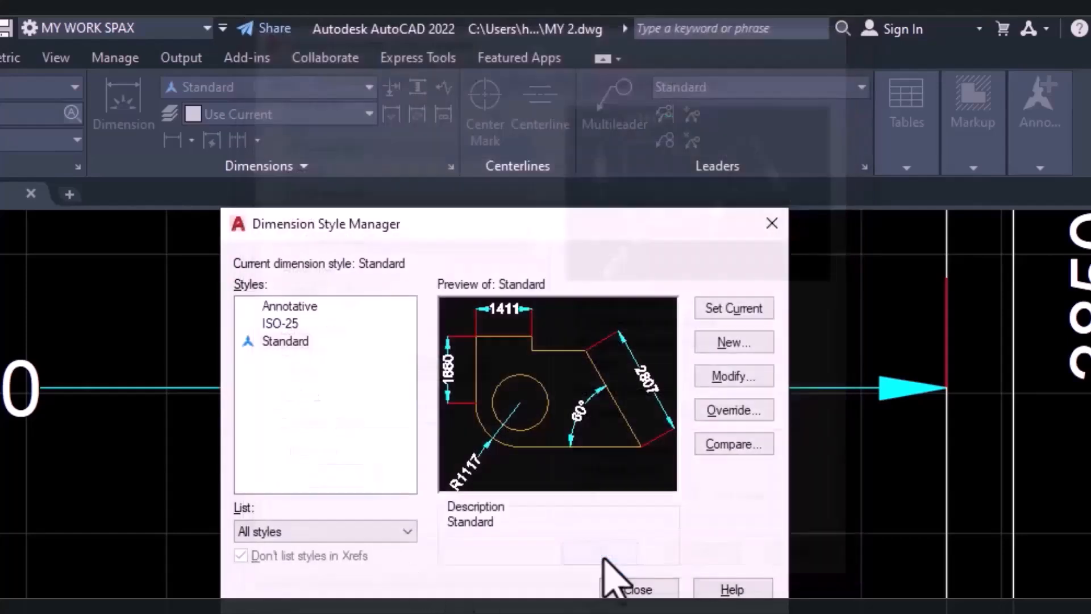
pyautogui.click(709, 308)
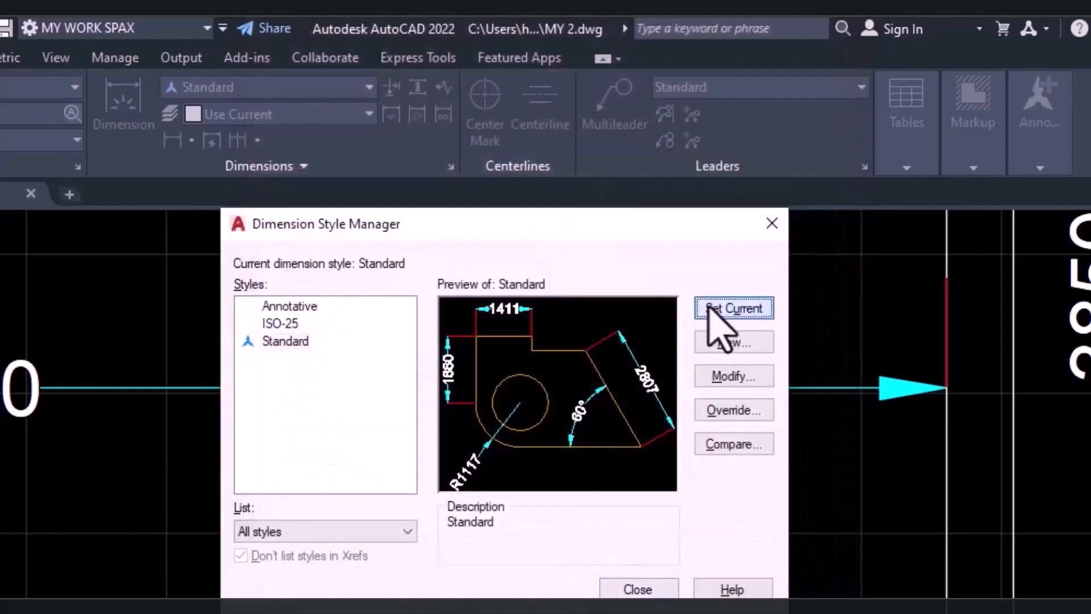
pyautogui.click(642, 590)
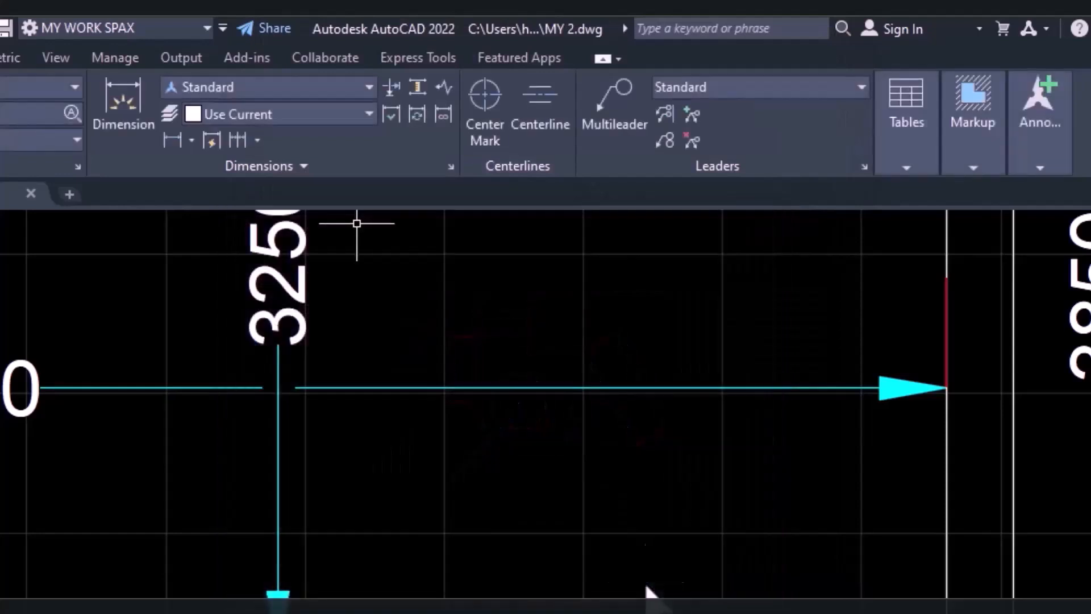
# Break the vertical 2510 dimension line where it crosses the 6200 dimension, using the Auto option of DIMBREAK.
pyautogui.scroll(-2, 219, 383)
pyautogui.scroll(4, 234, 379)
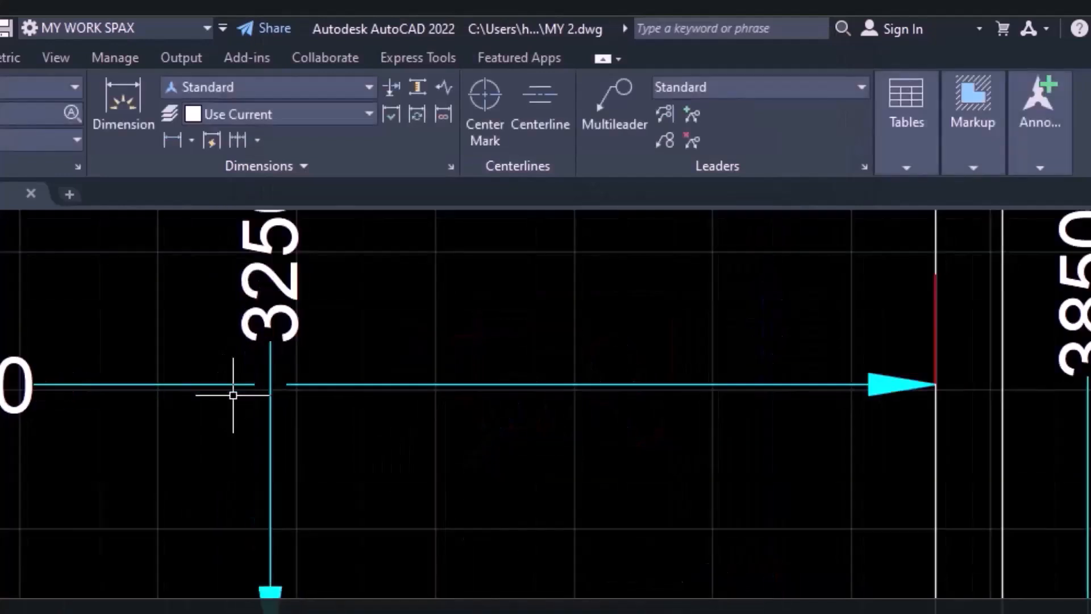
pyautogui.scroll(-2, 287, 384)
pyautogui.scroll(-4, 290, 401)
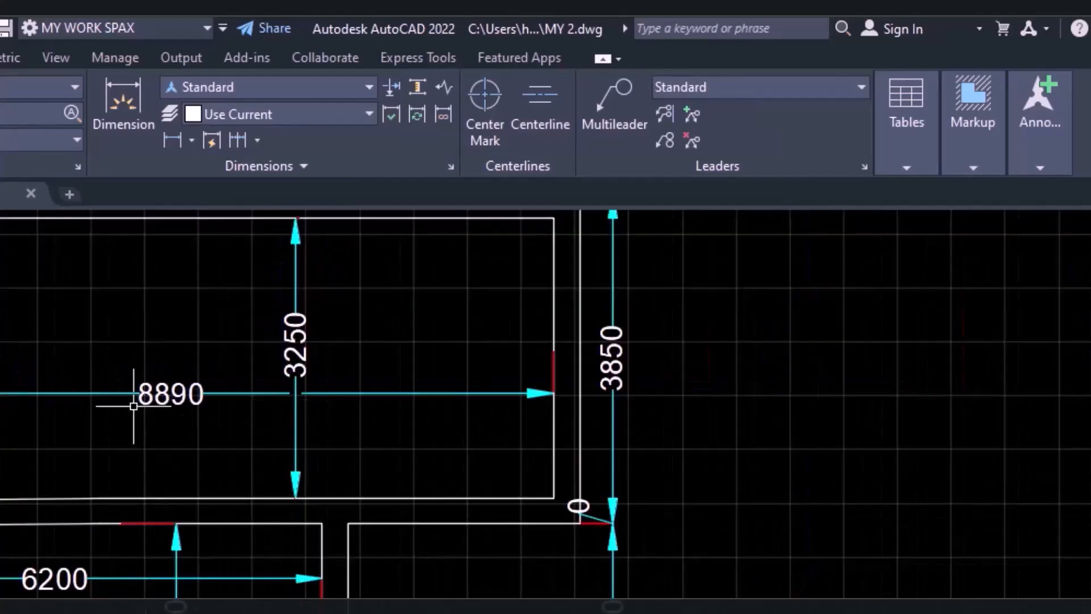
pyautogui.write('DIM')
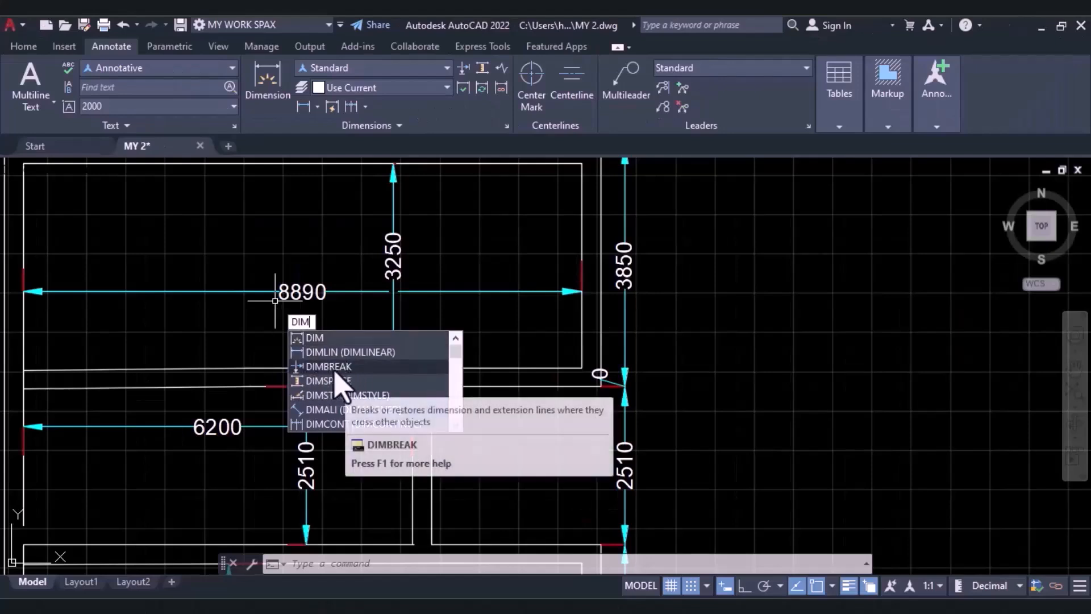
pyautogui.click(335, 368)
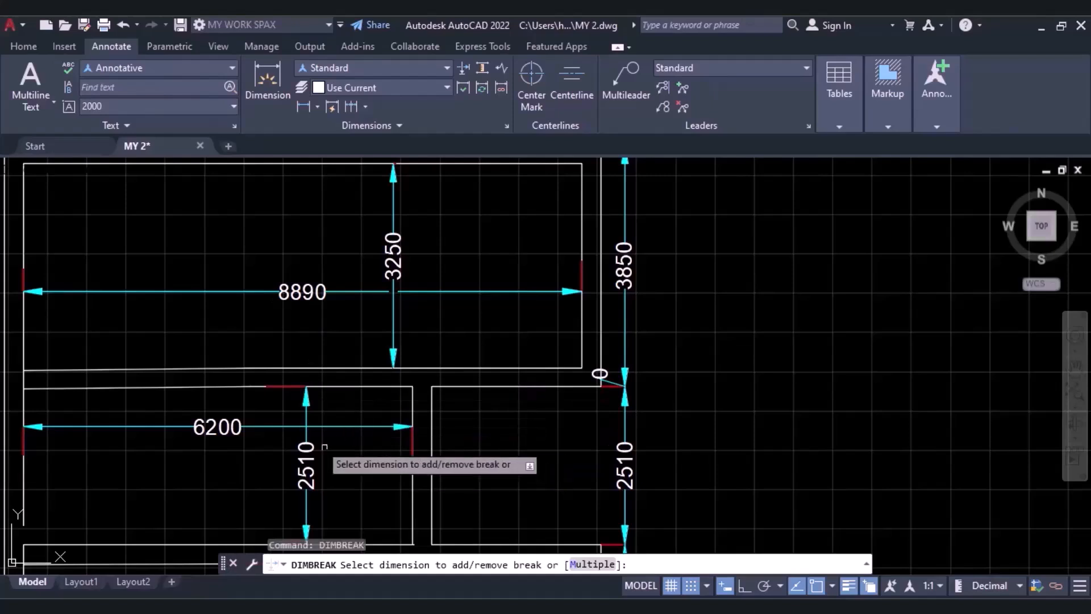
pyautogui.click(307, 418)
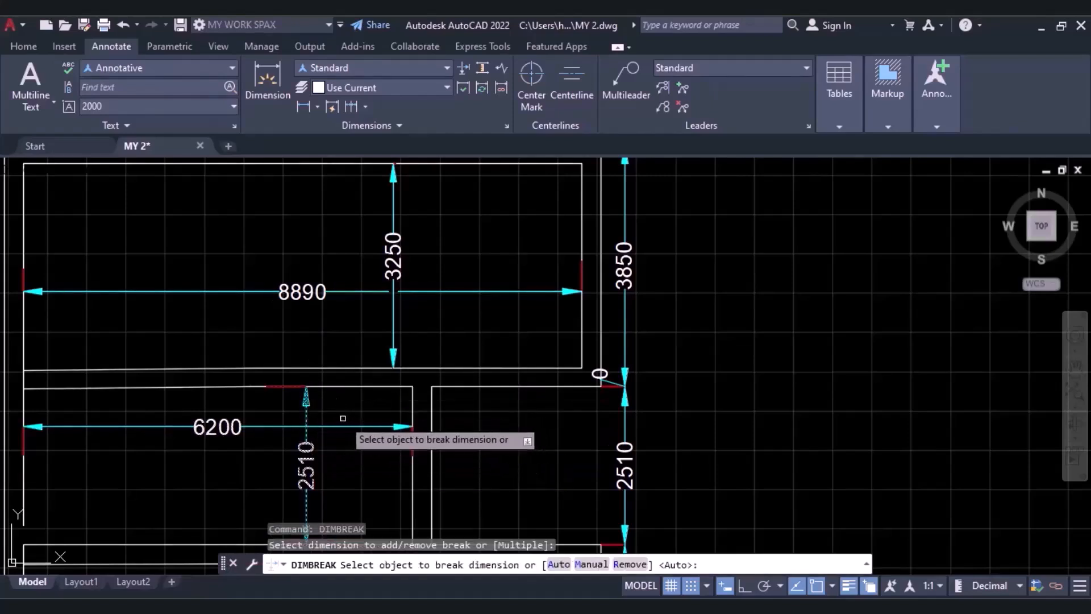
pyautogui.press('Return')
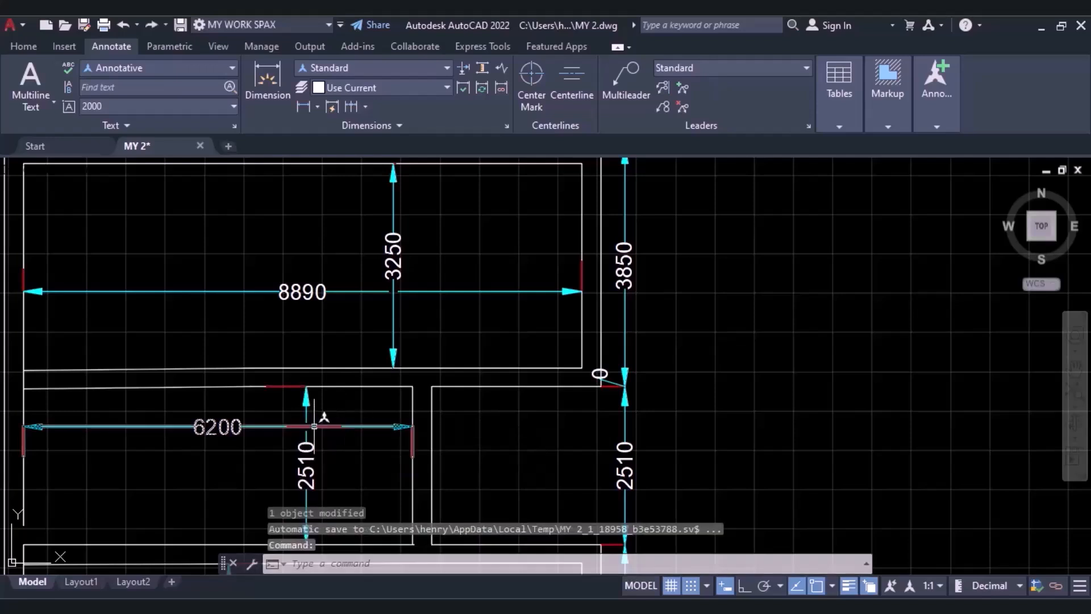
# Break the 6410 dimension line where it crosses the two circles, using DIMBREAK's Auto option, and inspect a crossing.
pyautogui.scroll(-4, 417, 429)
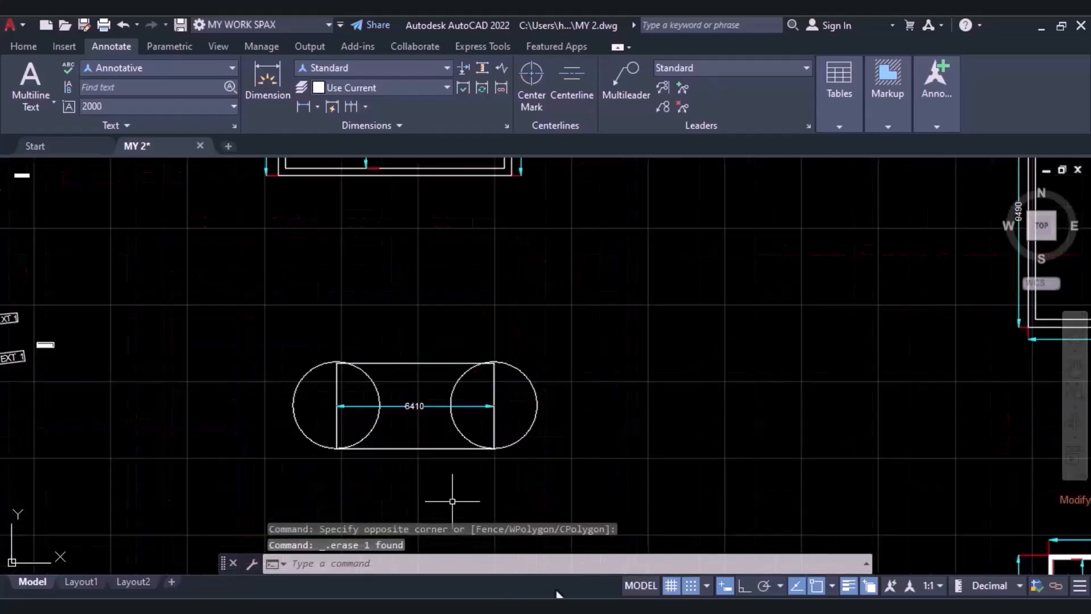
pyautogui.scroll(2, 387, 425)
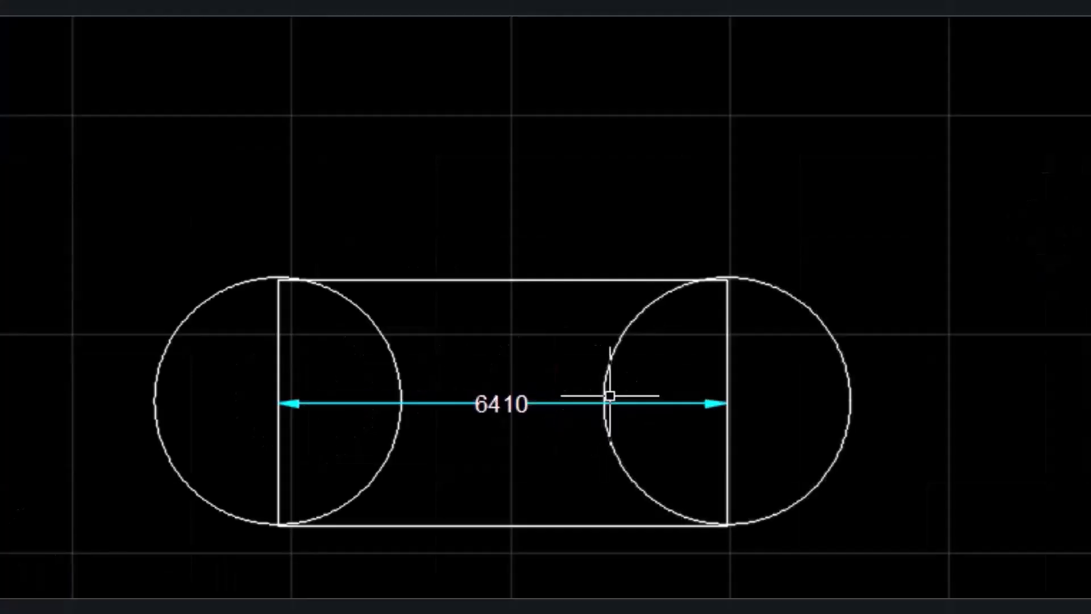
pyautogui.click(545, 74)
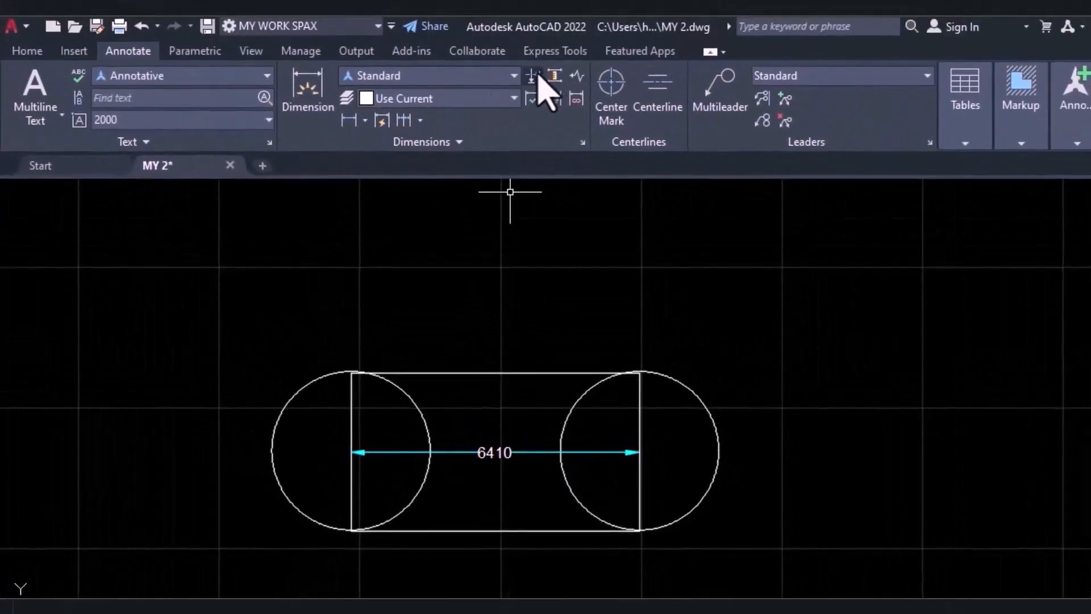
pyautogui.click(452, 452)
pyautogui.press('Return')
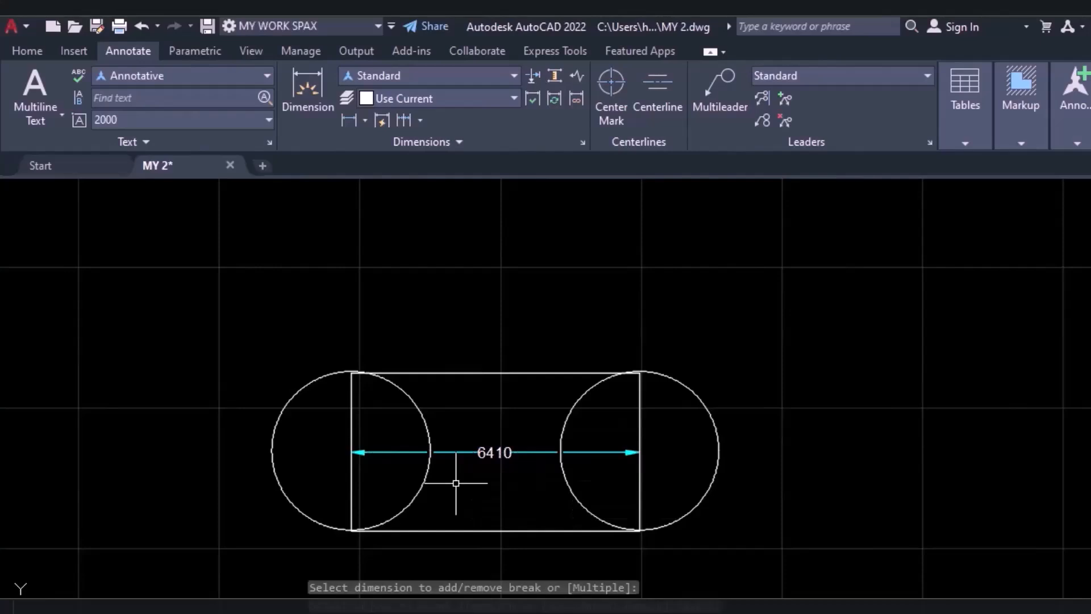
pyautogui.scroll(5, 409, 465)
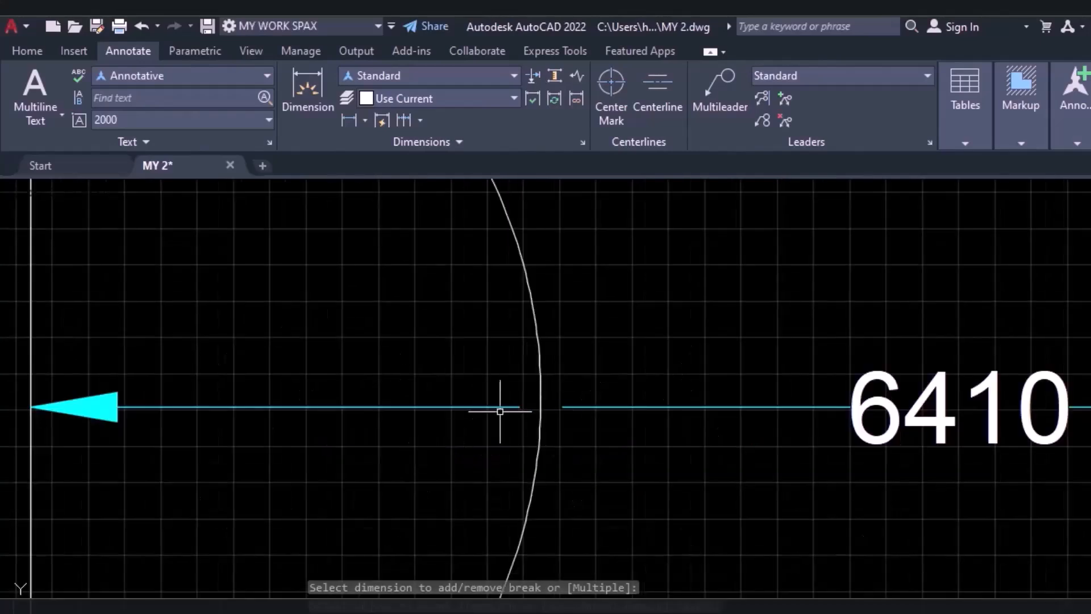
pyautogui.scroll(-2, 556, 409)
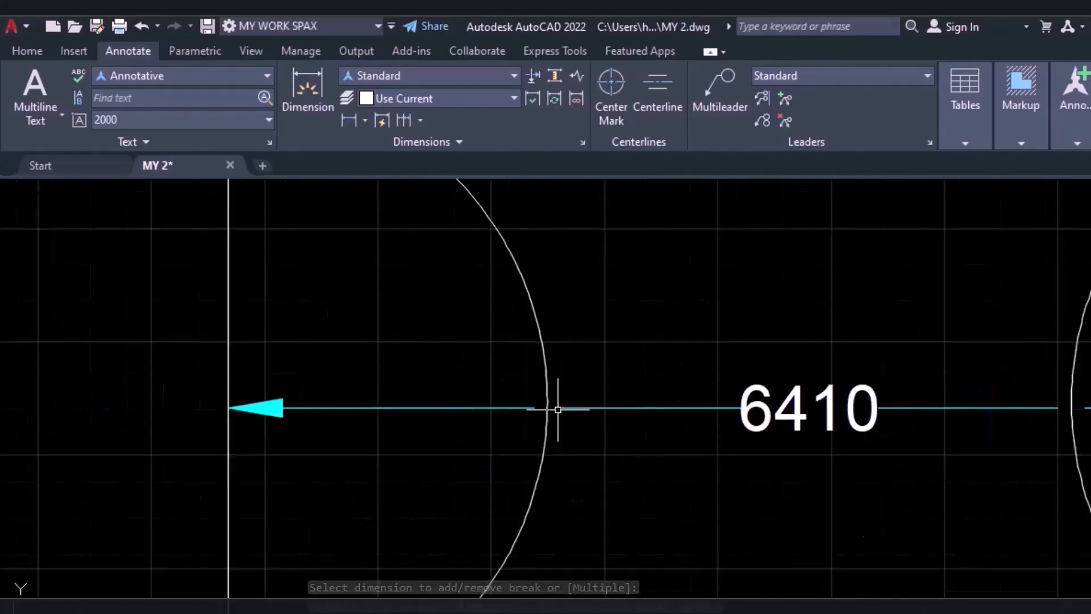
pyautogui.scroll(-5, 557, 409)
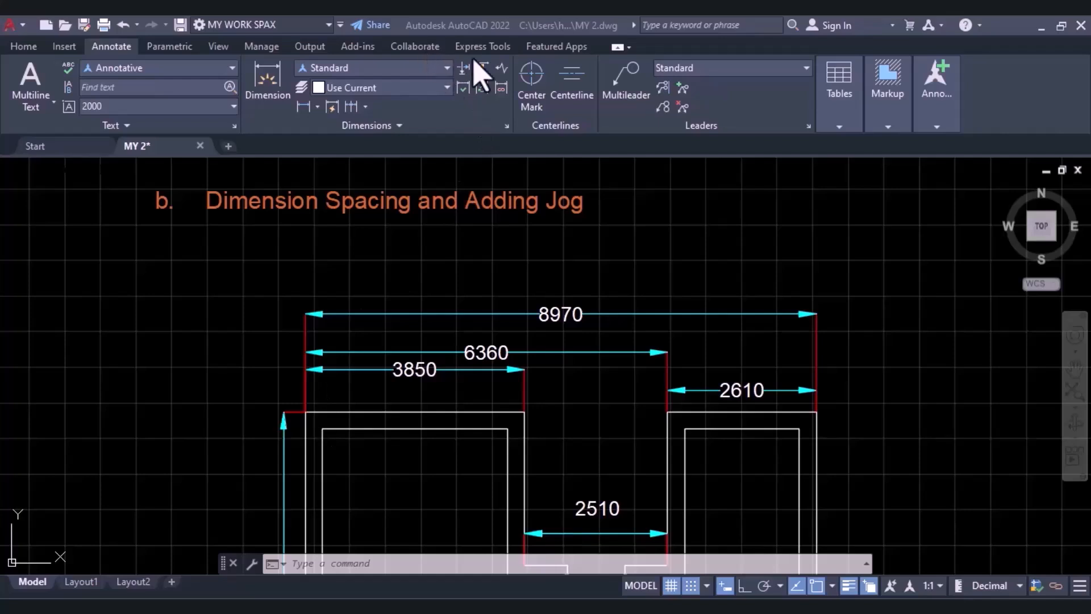
# Set the Standard dimension style's extension lines to extend 150 beyond the dimension lines and start 200 from the origin.
pyautogui.click(432, 68)
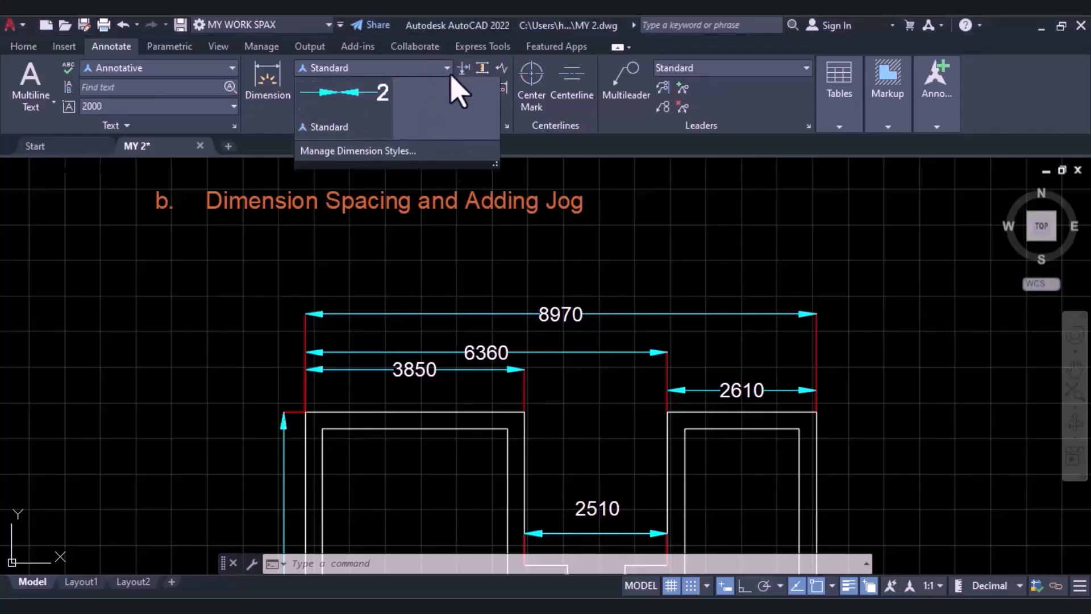
pyautogui.click(367, 258)
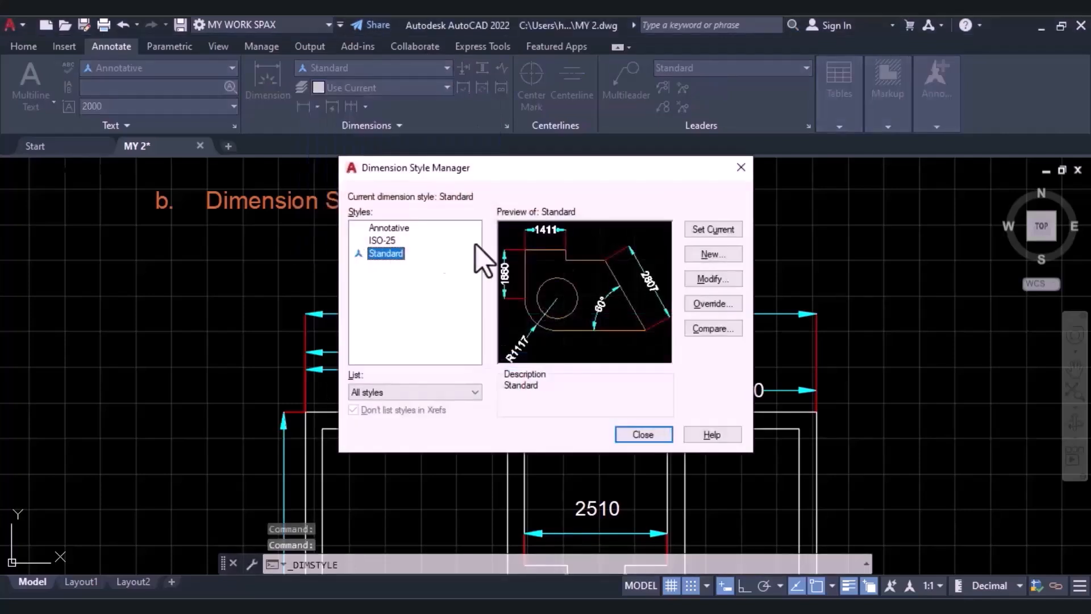
pyautogui.click(719, 279)
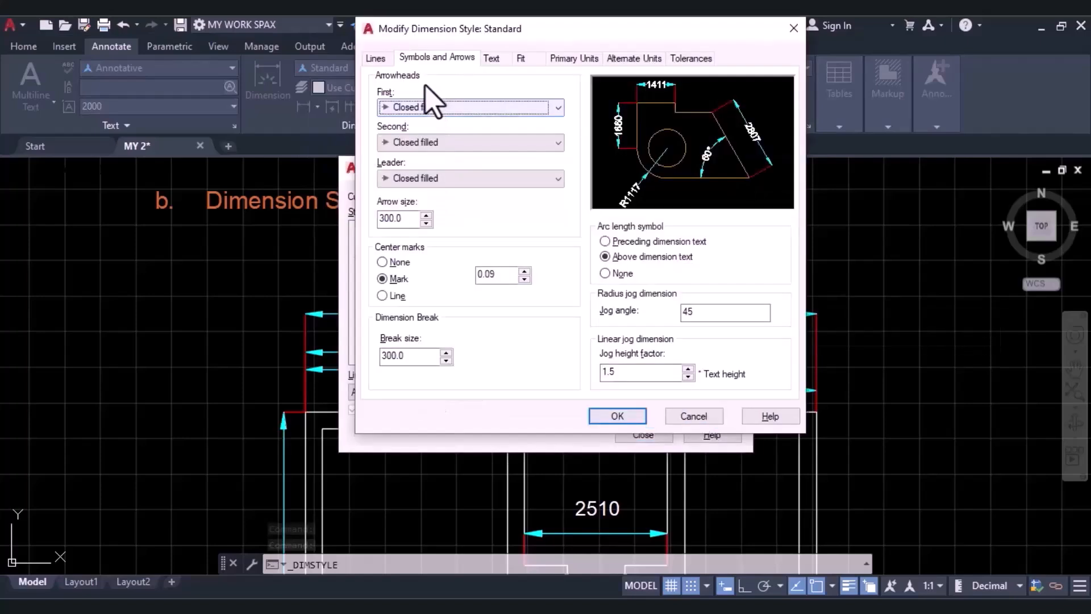
pyautogui.click(377, 59)
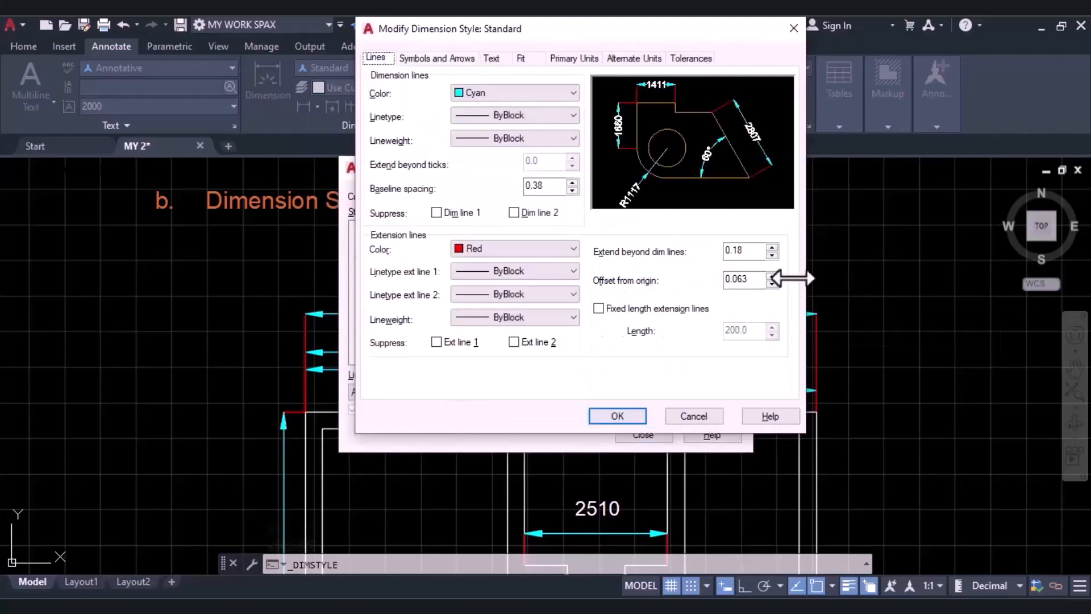
pyautogui.write('200')
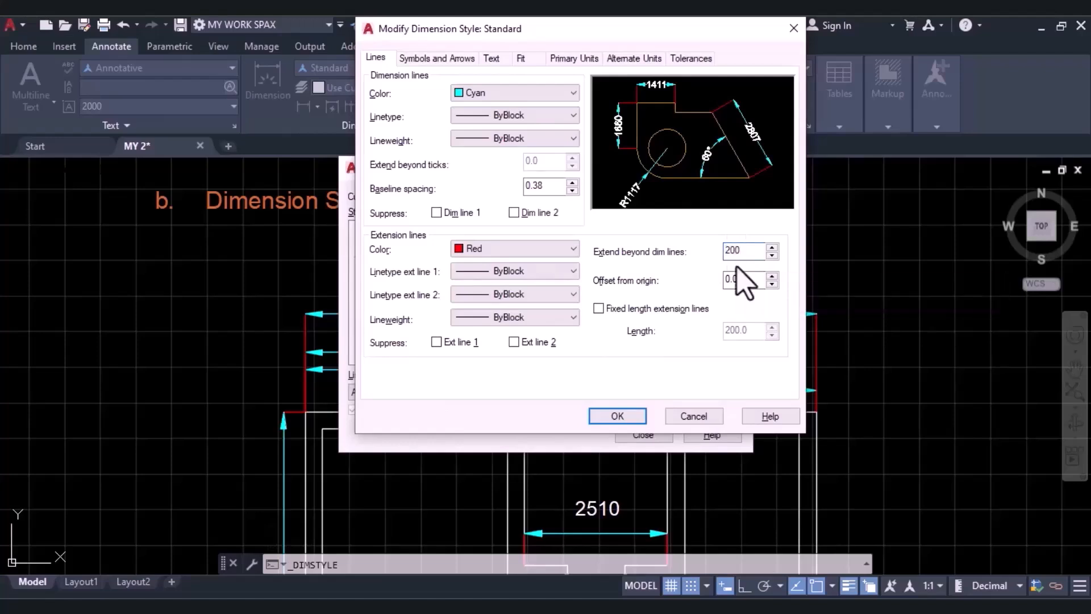
pyautogui.click(743, 280)
pyautogui.write('20')
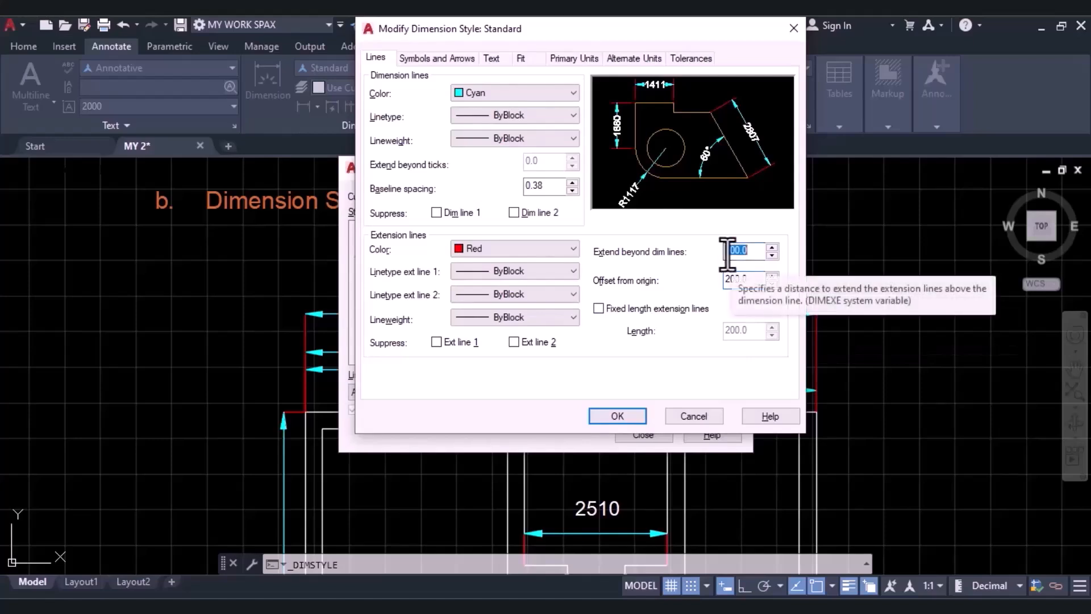
pyautogui.press('BackSpace')
pyautogui.write('150')
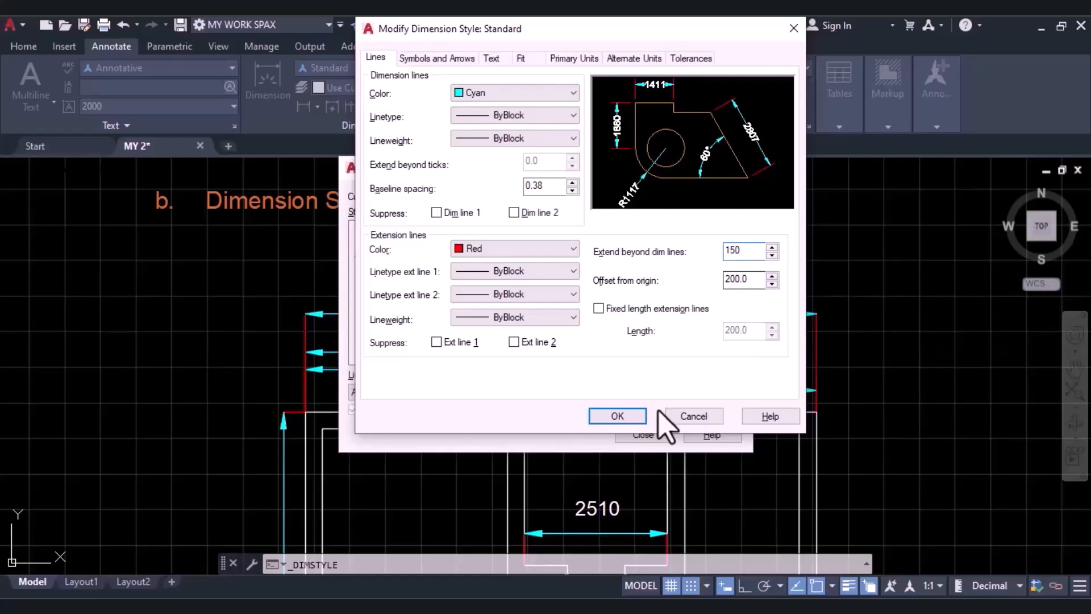
pyautogui.click(618, 416)
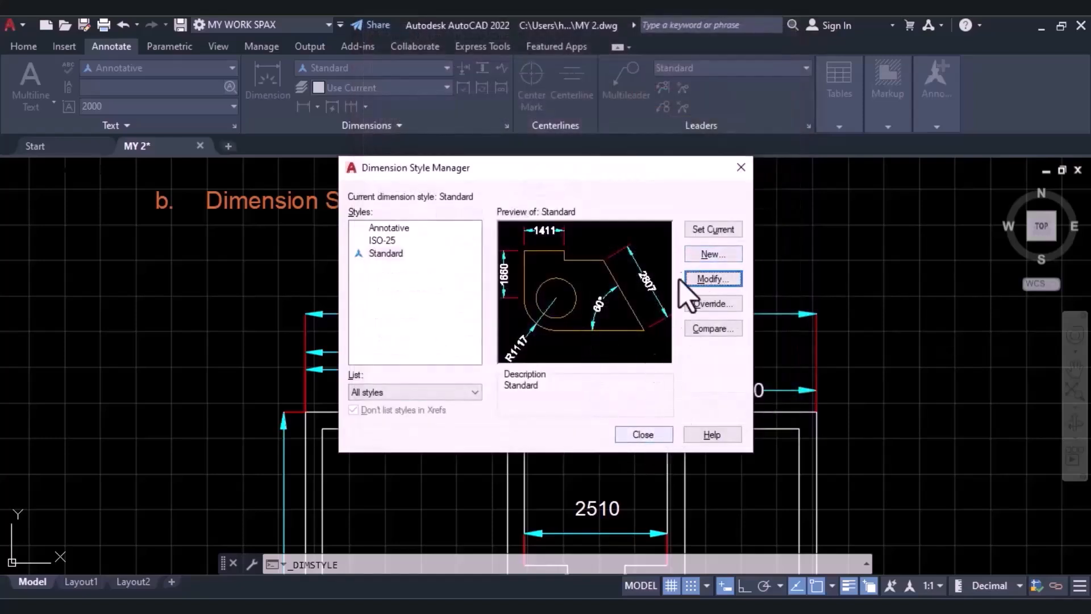
pyautogui.click(638, 437)
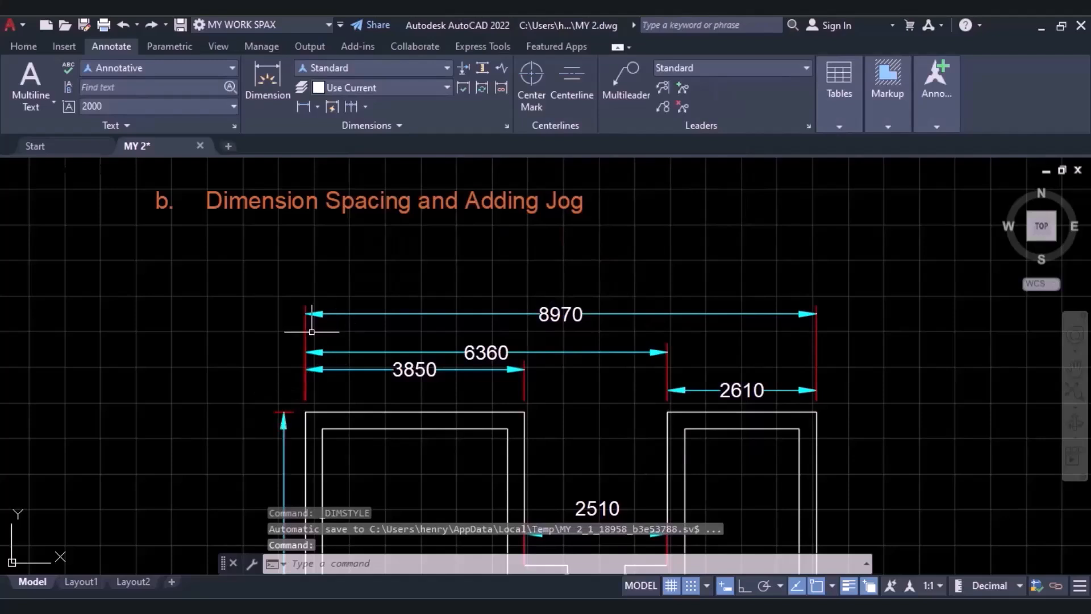
pyautogui.scroll(2, 302, 408)
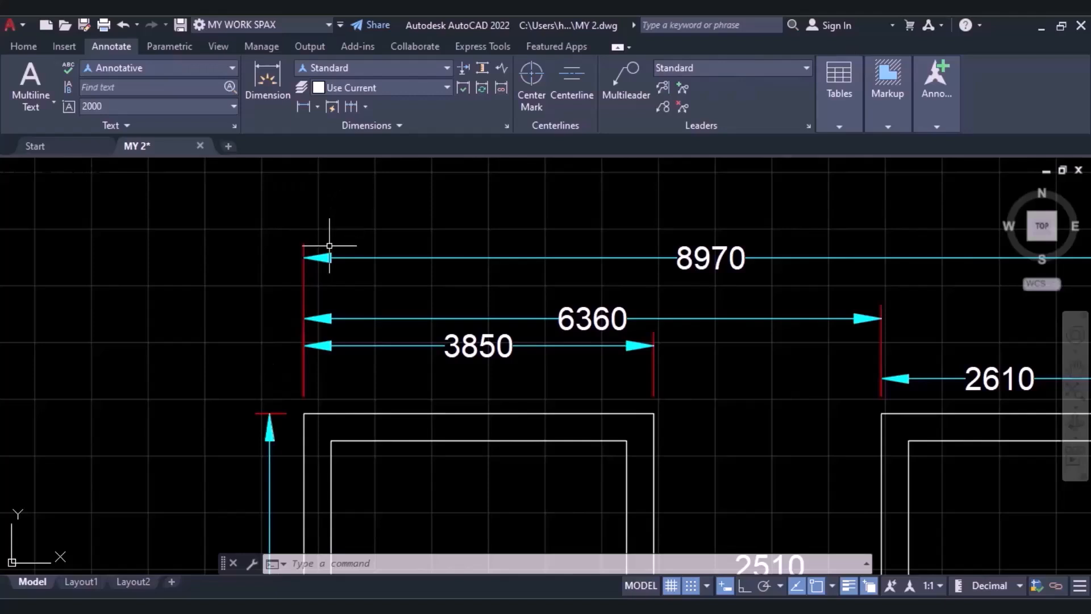
pyautogui.scroll(-4, 663, 329)
pyautogui.moveTo(582, 259); pyautogui.dragTo(467, 261, button='middle')
pyautogui.scroll(3, 495, 287)
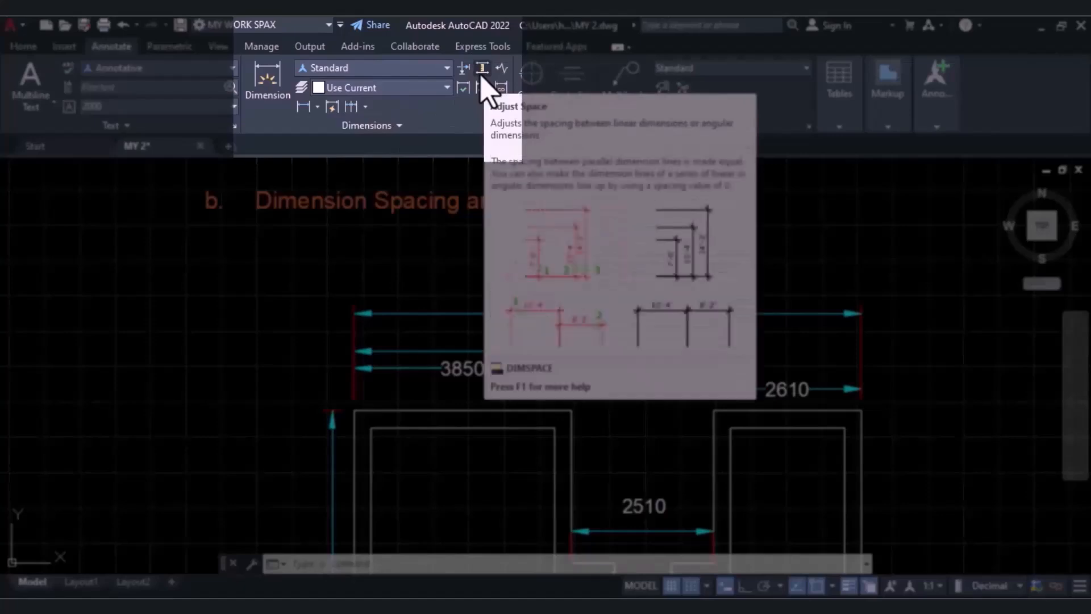
pyautogui.click(481, 77)
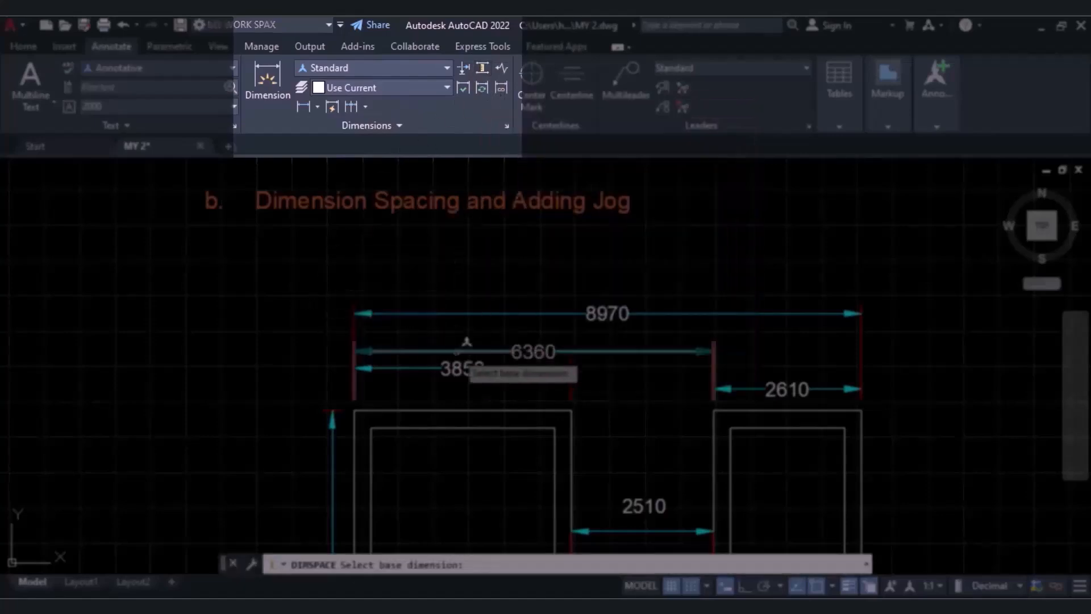
pyautogui.click(402, 368)
pyautogui.press('Escape')
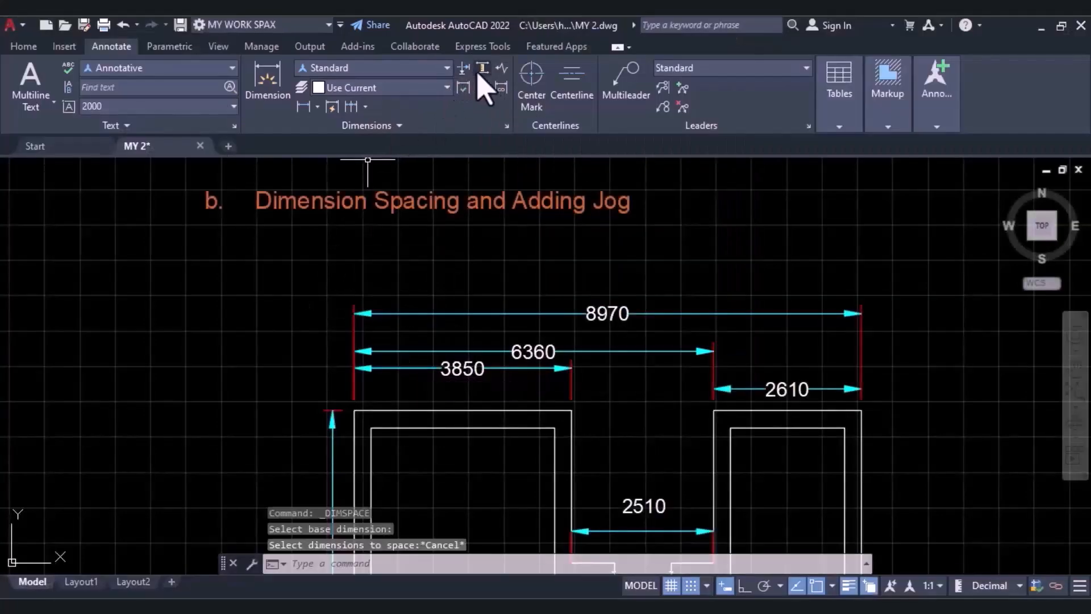
# Space the 3850 dimension from the 6360 base dimension with DIMSPACE, using the Auto option.
pyautogui.click(478, 72)
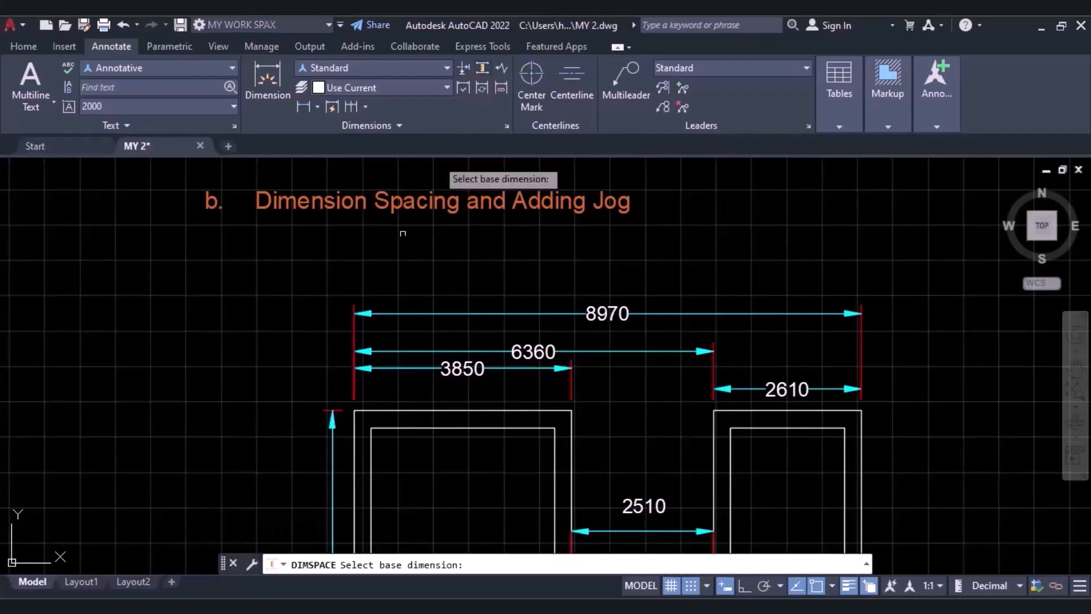
pyautogui.click(403, 352)
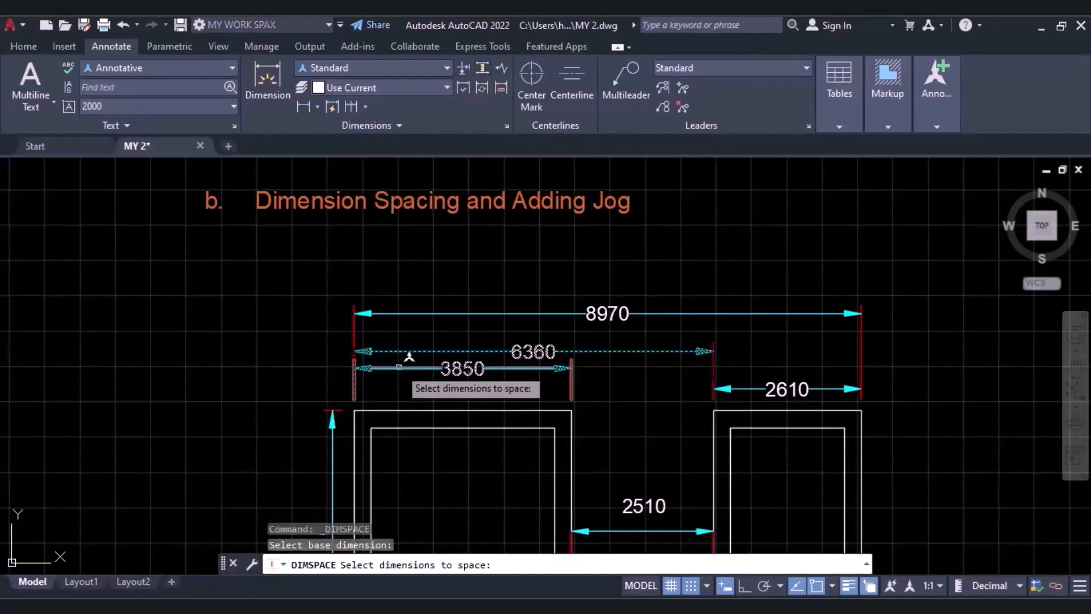
pyautogui.click(398, 369)
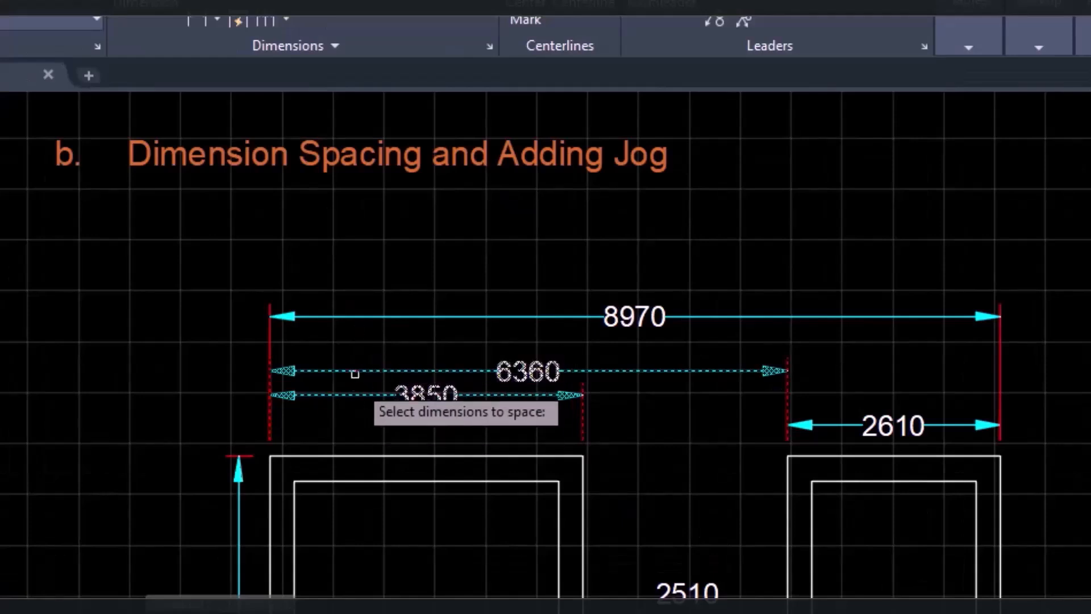
pyautogui.press('Return')
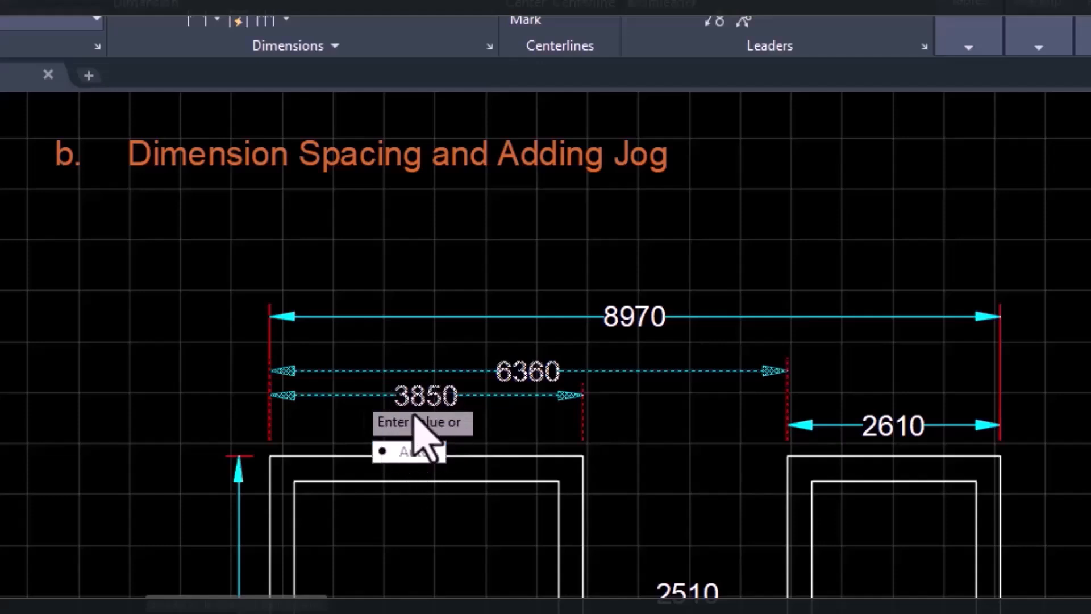
pyautogui.click(405, 457)
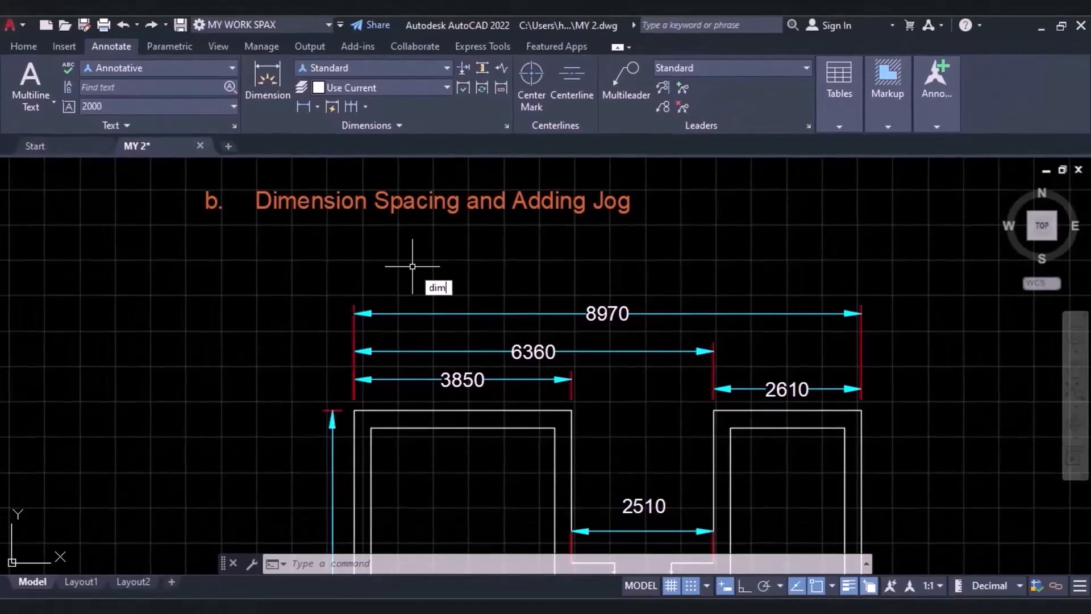
# Space the 6360 and 3850 dimensions at 300 from the 8970 base dimension using DIMSPACE.
pyautogui.write('s')
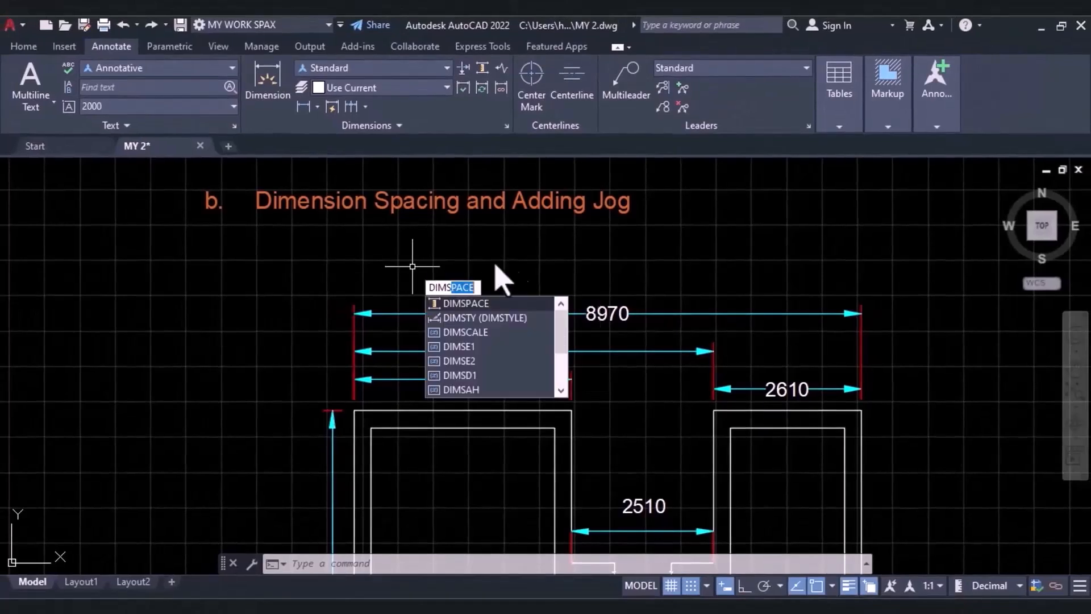
pyautogui.click(473, 306)
pyautogui.click(430, 313)
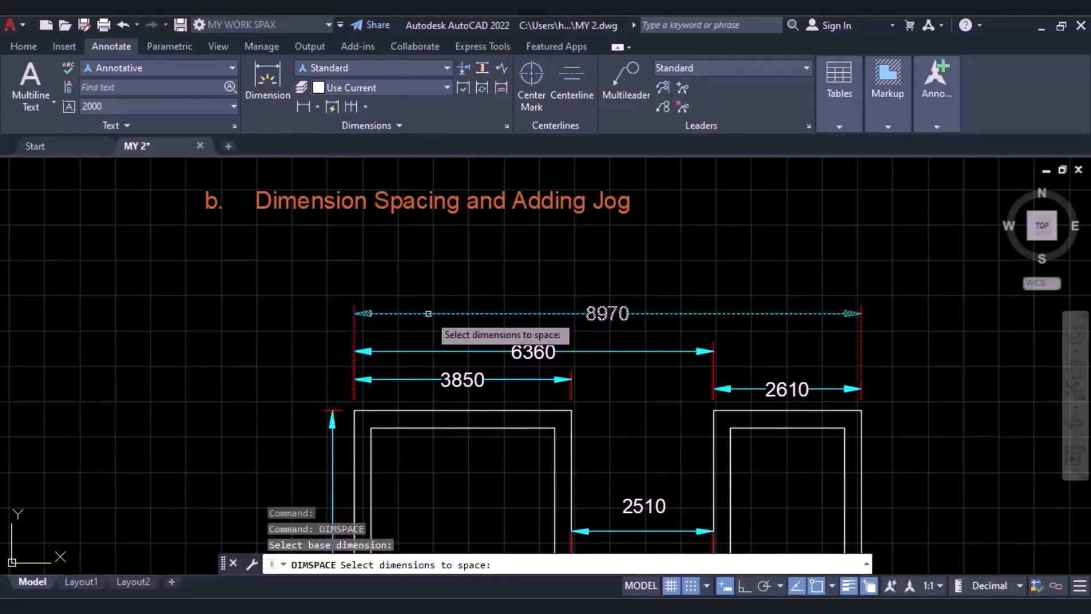
pyautogui.click(401, 351)
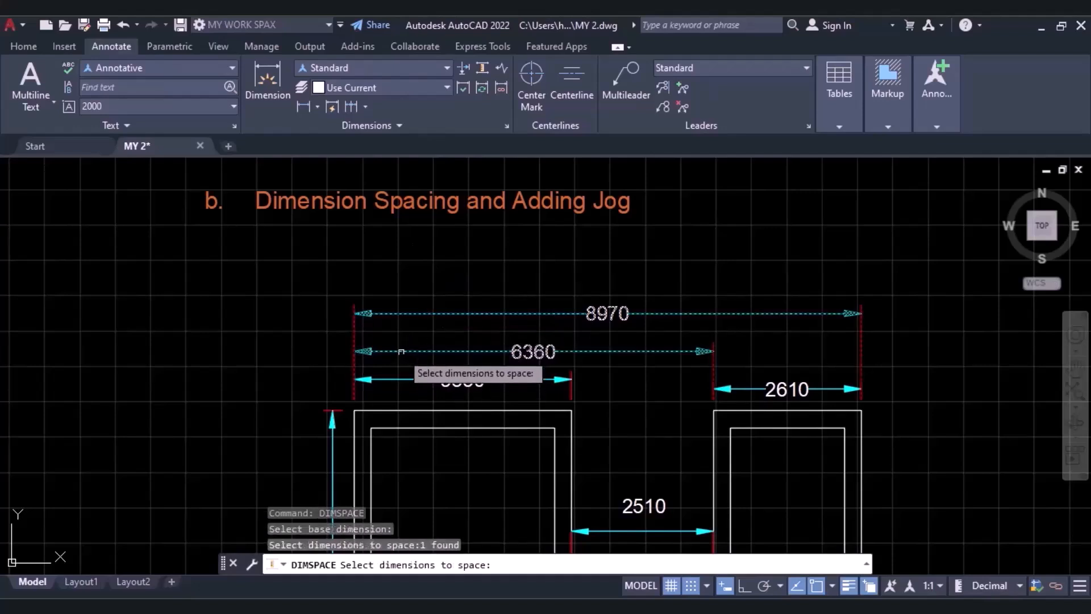
pyautogui.click(401, 379)
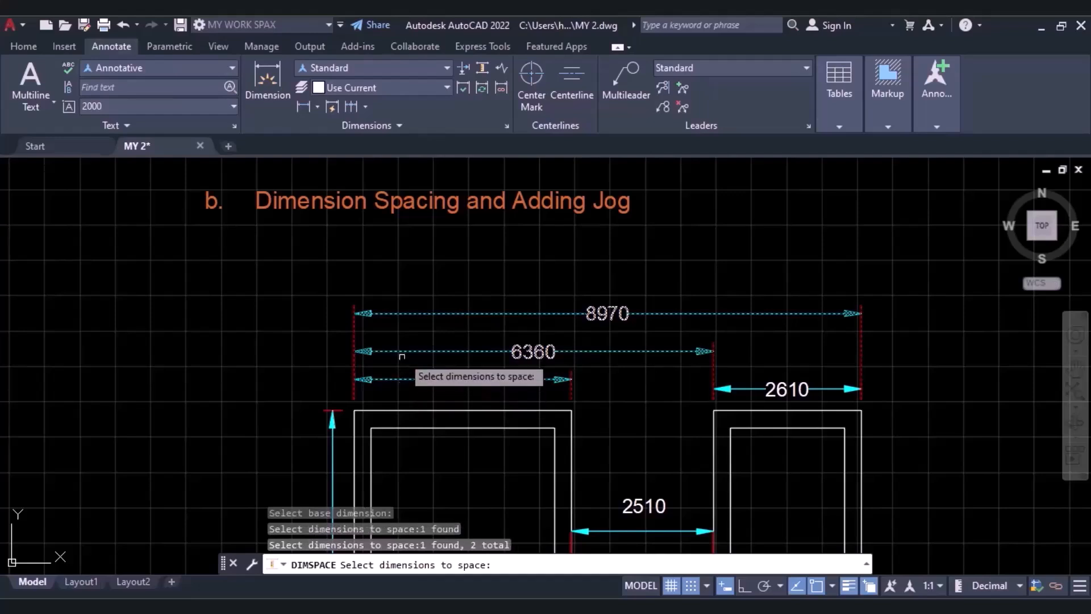
pyautogui.press('Return')
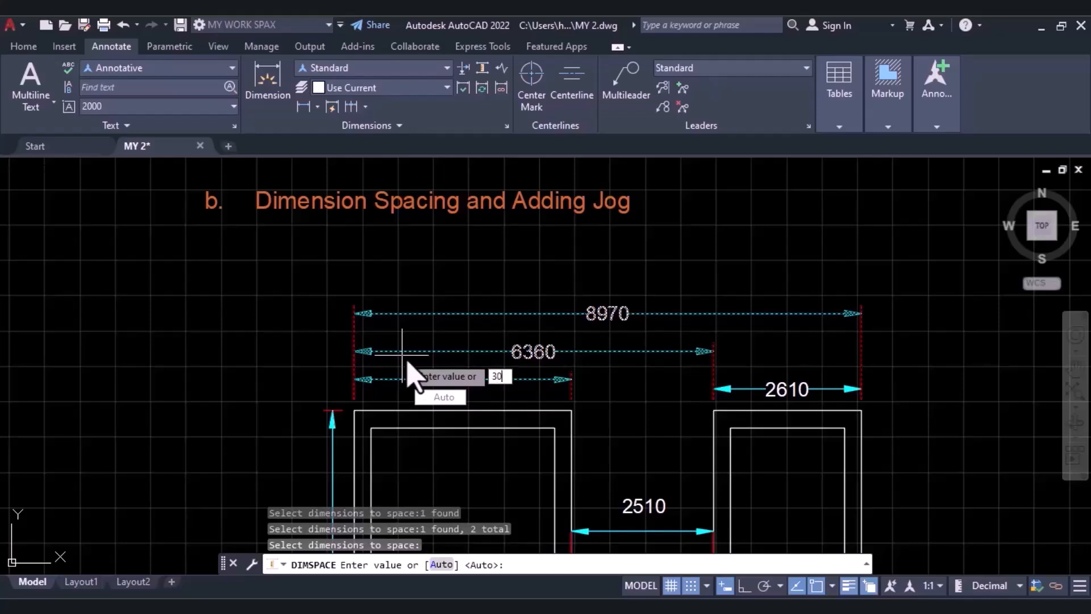
pyautogui.write('300')
pyautogui.press('Return')
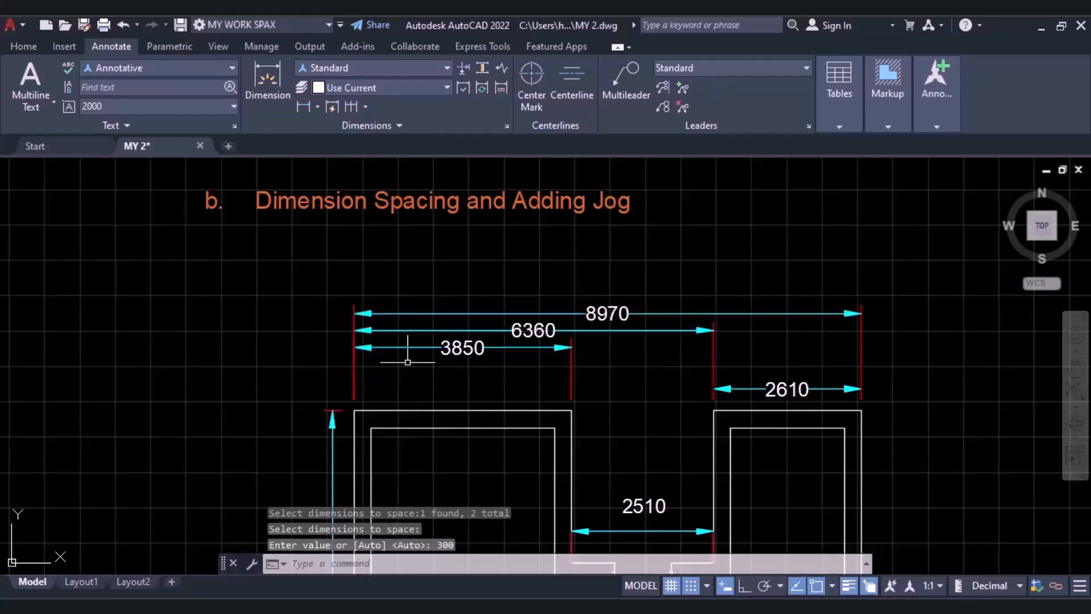
pyautogui.click(455, 391)
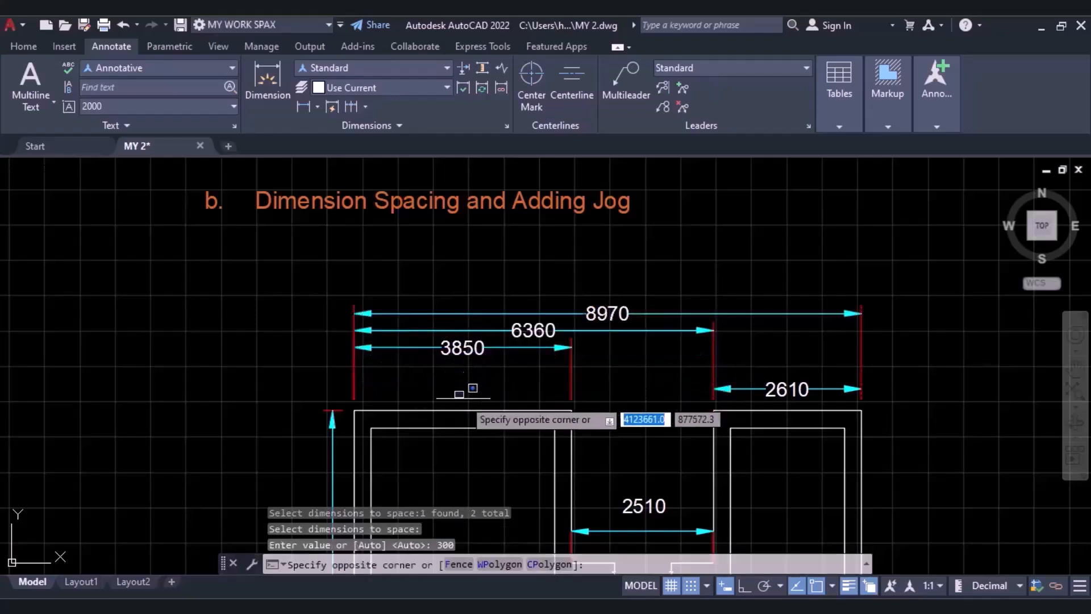
pyautogui.click(463, 398)
pyautogui.press('Escape')
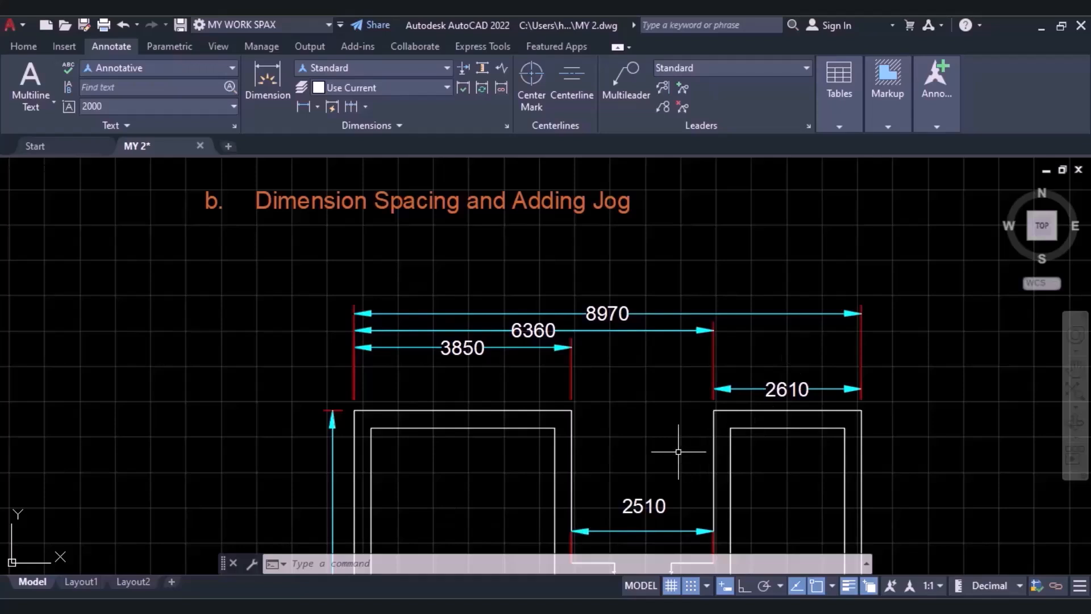
# Move the 2510 dimension line down closer to the broken wall, with its text centred on the line.
pyautogui.moveTo(679, 452)
pyautogui.mouseDown(button='middle')
pyautogui.moveTo(574, 336)
pyautogui.moveTo(585, 302)
pyautogui.mouseUp(button='middle')
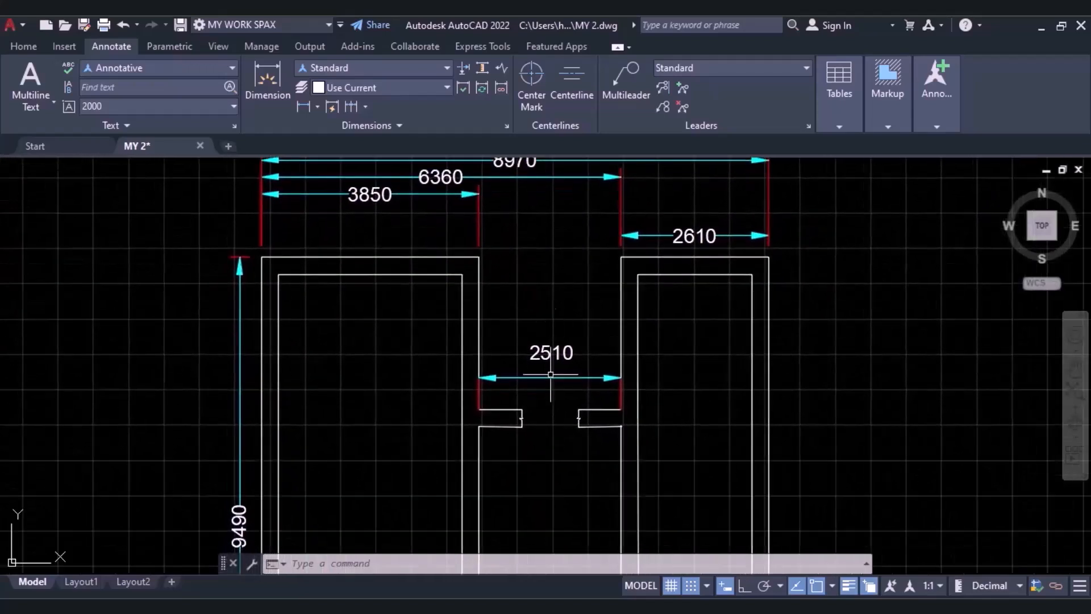
pyautogui.scroll(5, 553, 396)
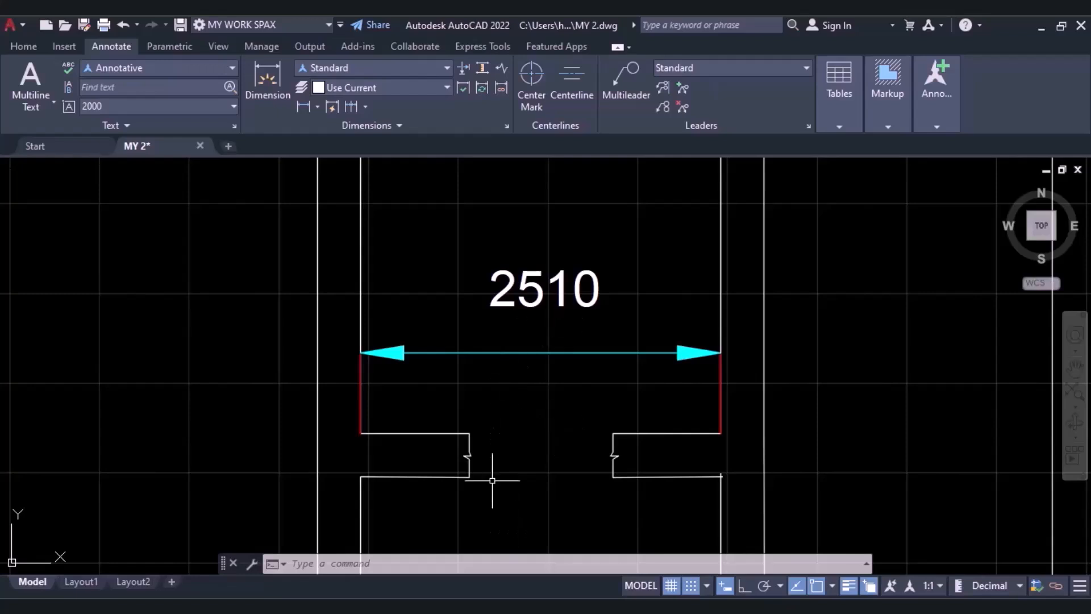
pyautogui.scroll(-4, 499, 451)
pyautogui.scroll(-3, 509, 441)
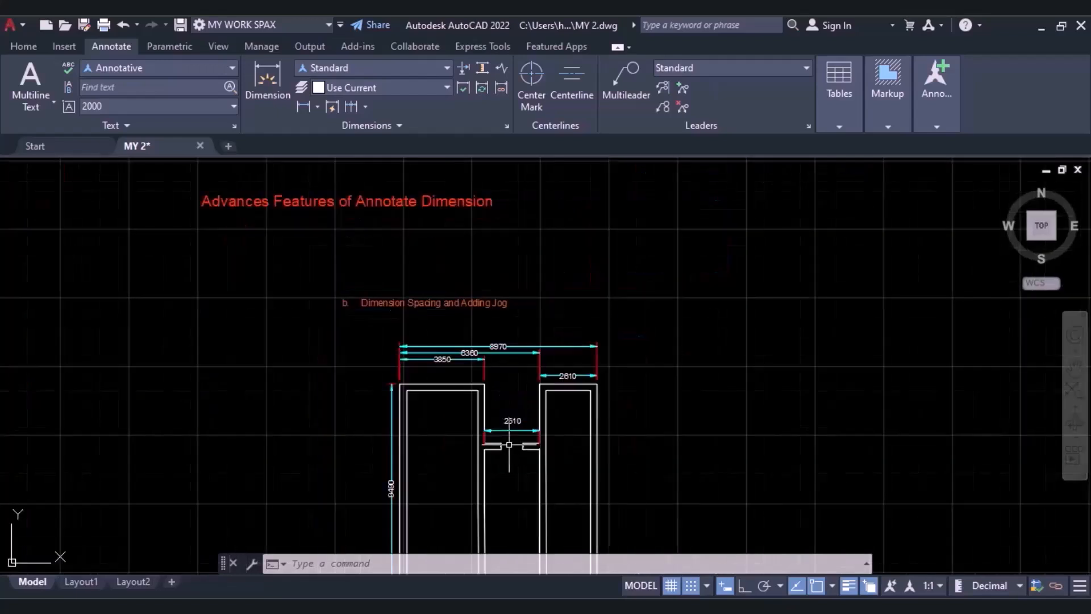
pyautogui.moveTo(508, 445); pyautogui.dragTo(510, 425, button='middle')
pyautogui.scroll(5, 512, 341)
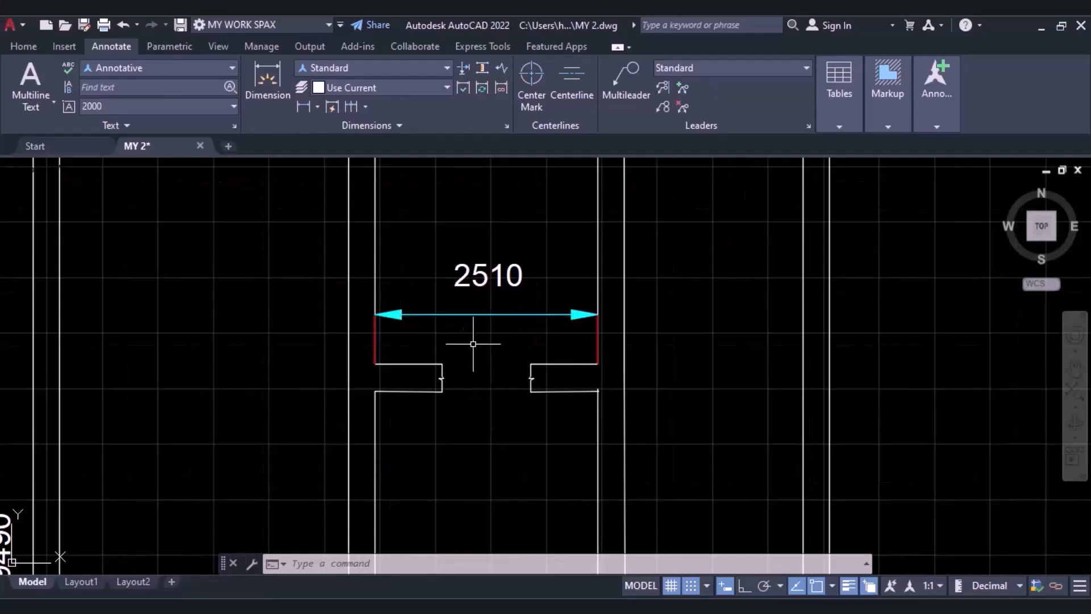
pyautogui.scroll(2, 473, 342)
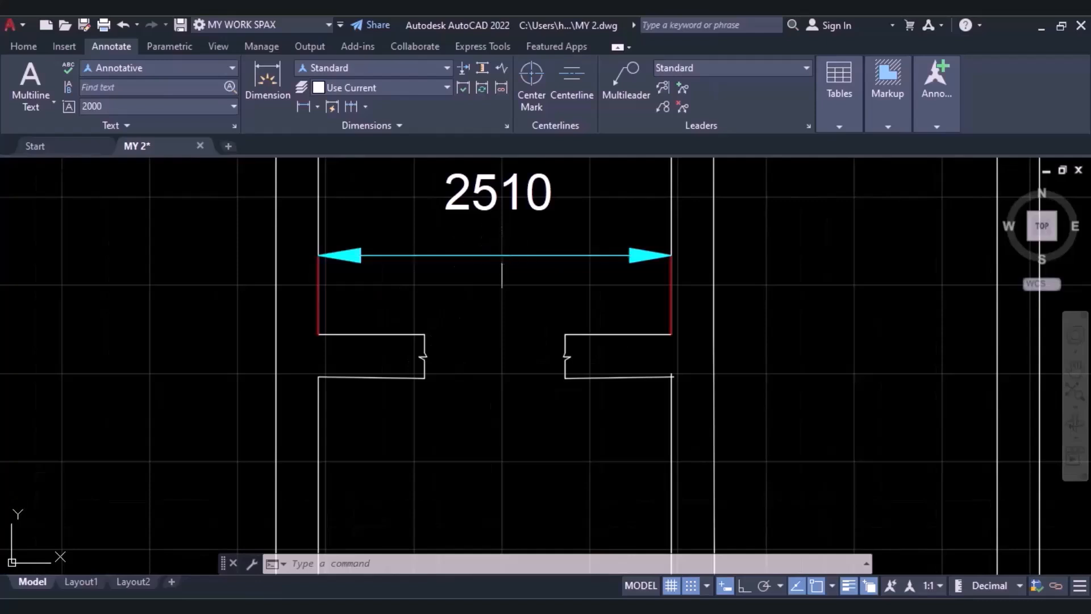
pyautogui.click(523, 288)
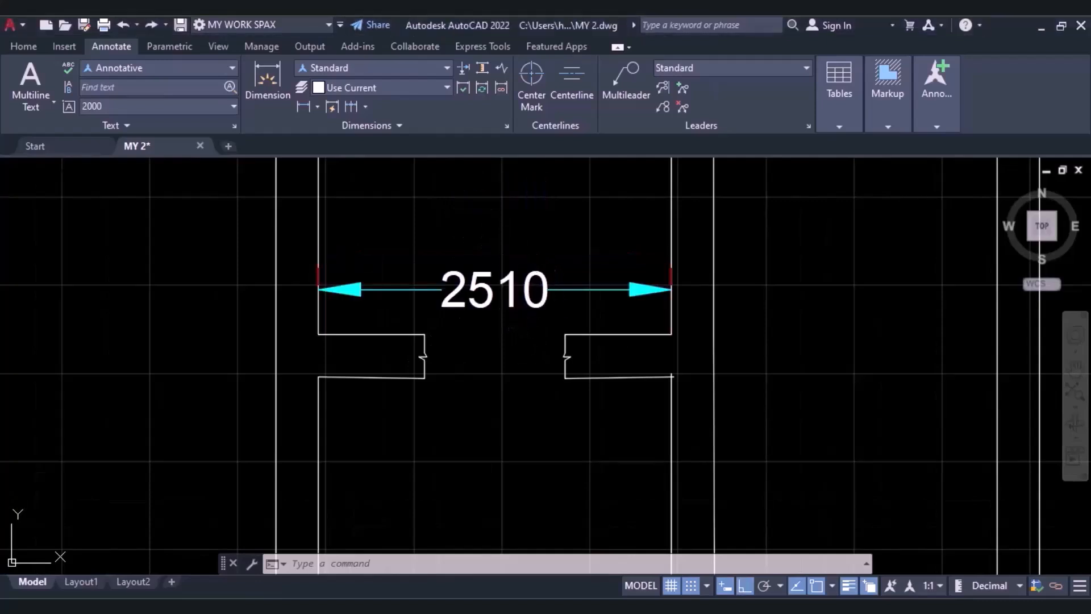
# Slide the 2510 text along its dimension line toward the left arrowhead.
pyautogui.click(479, 287)
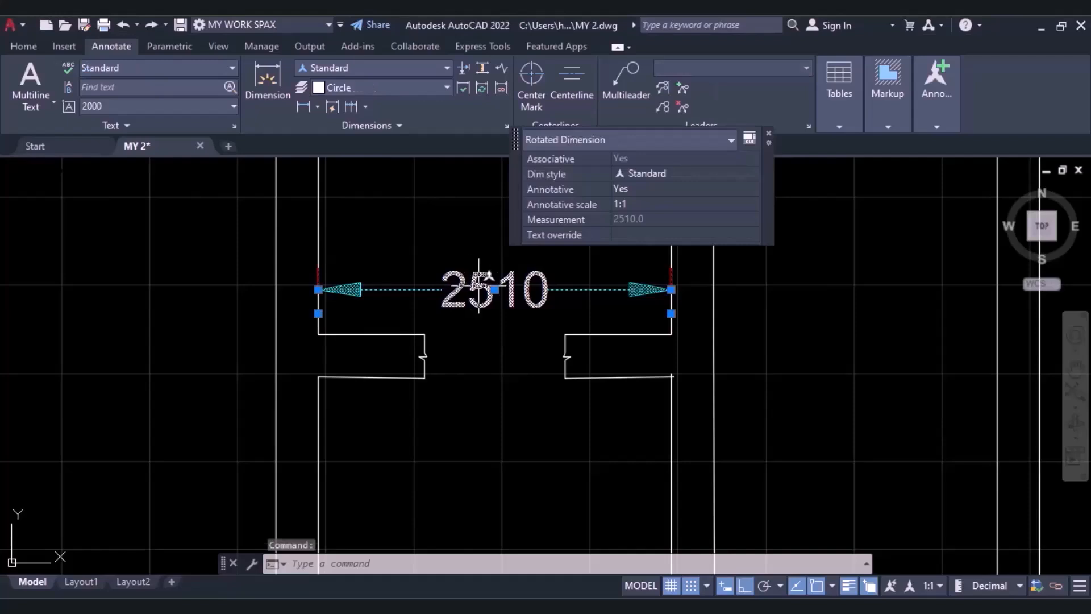
pyautogui.click(495, 289)
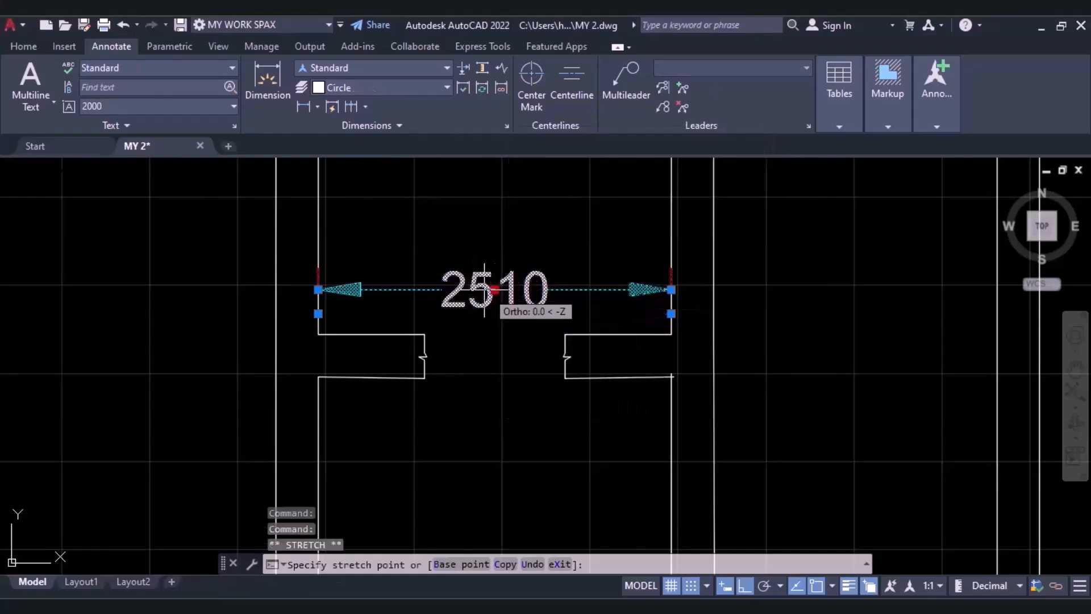
pyautogui.click(421, 290)
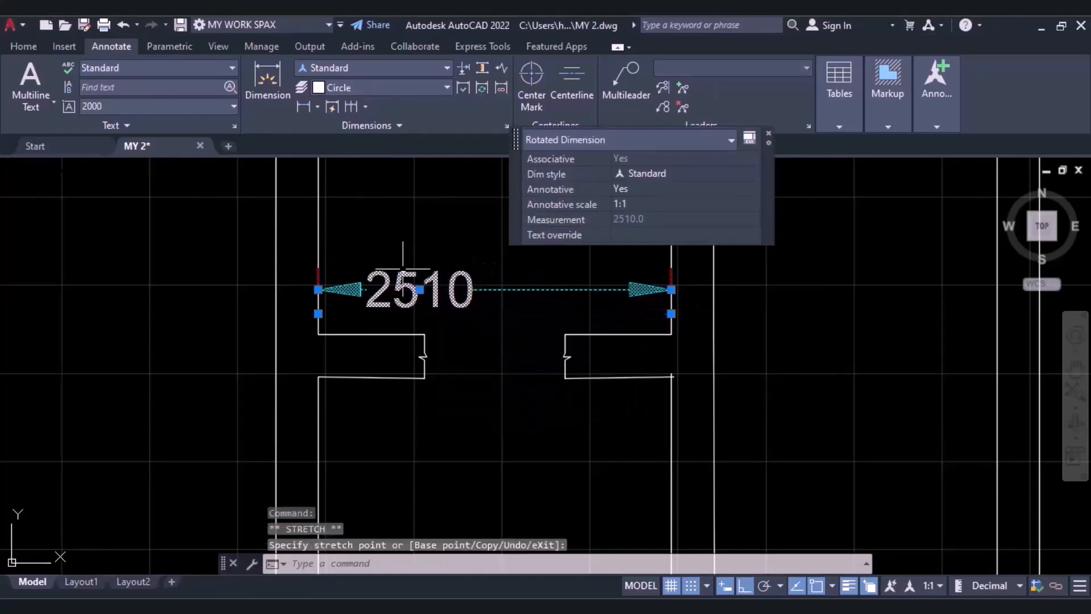
pyautogui.press('Escape')
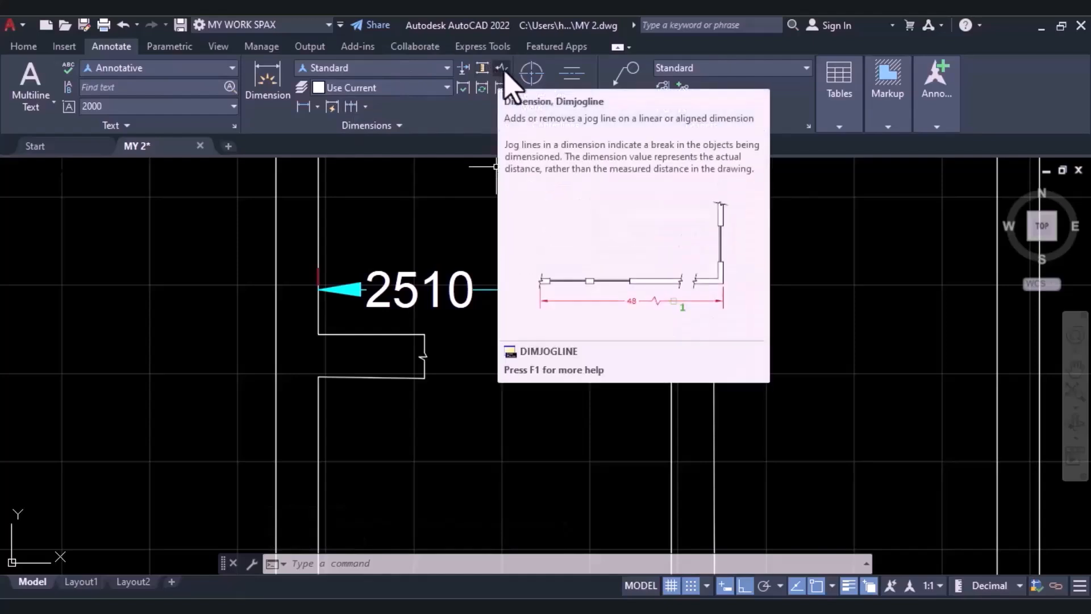
# Add a jog to the 2510 dimension line with DIMJOGLINE and shift it close to the dimension text.
pyautogui.click(503, 69)
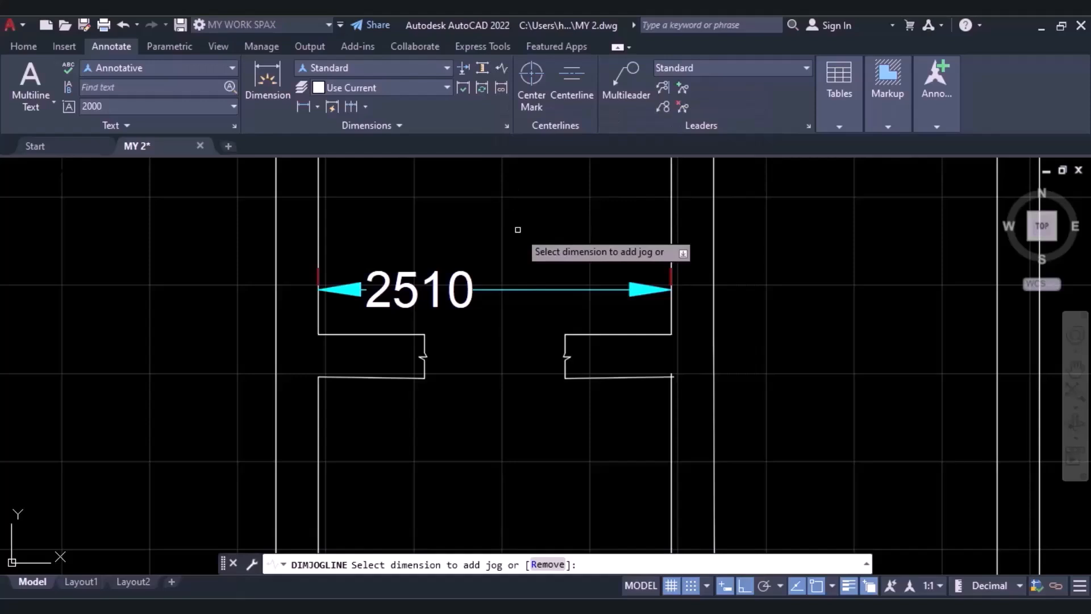
pyautogui.click(528, 293)
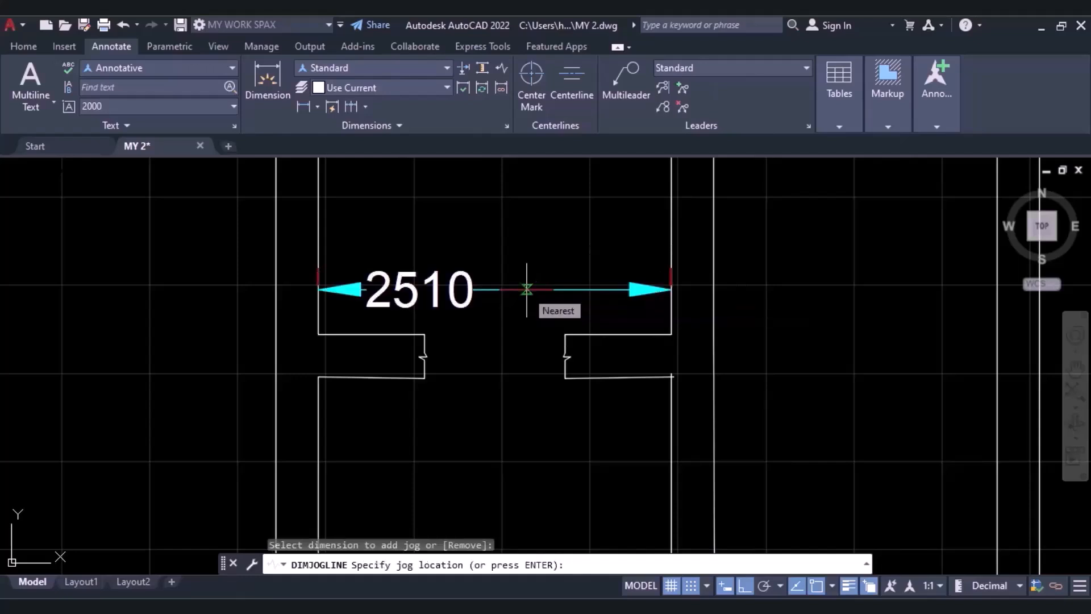
pyautogui.click(528, 290)
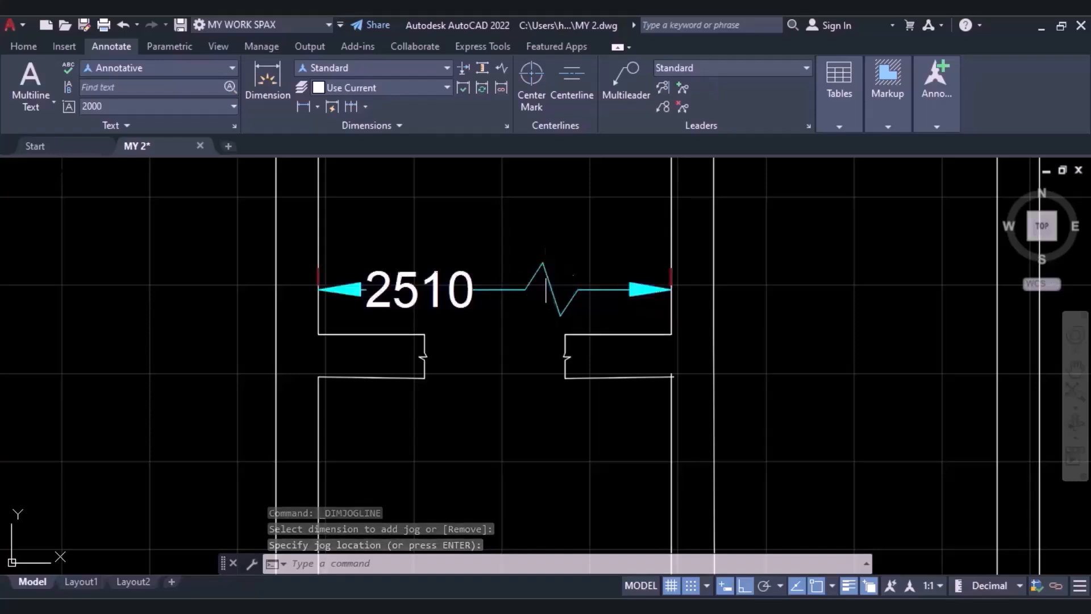
pyautogui.click(546, 276)
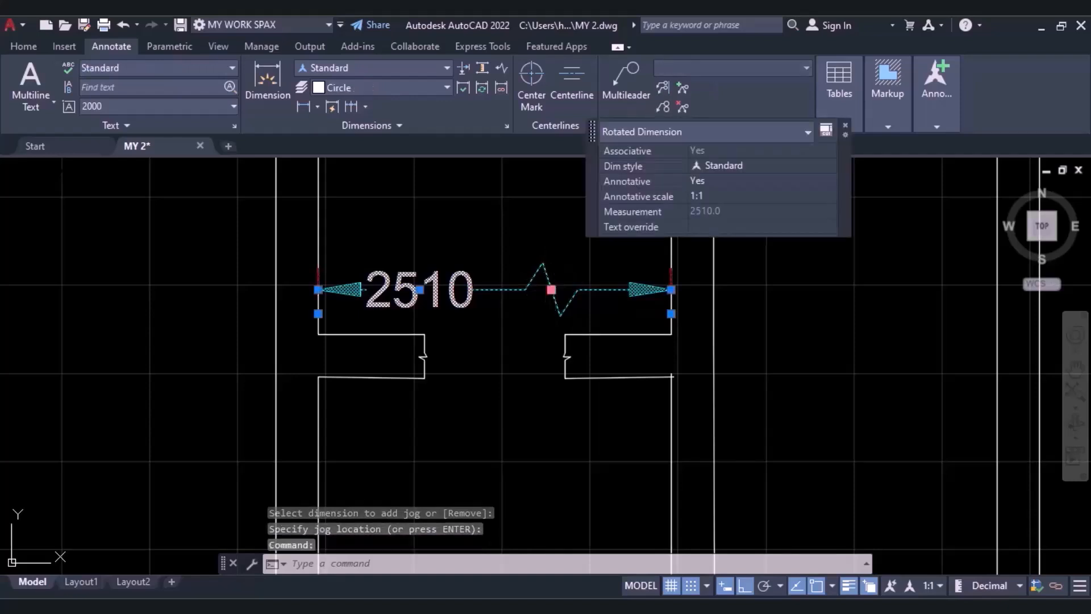
pyautogui.click(551, 290)
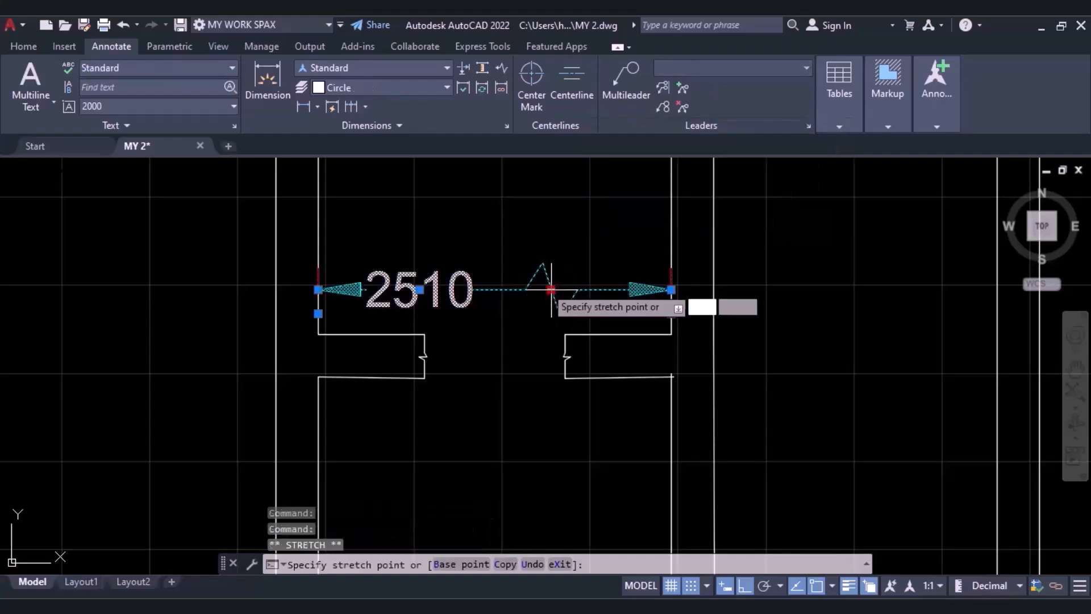
pyautogui.click(507, 289)
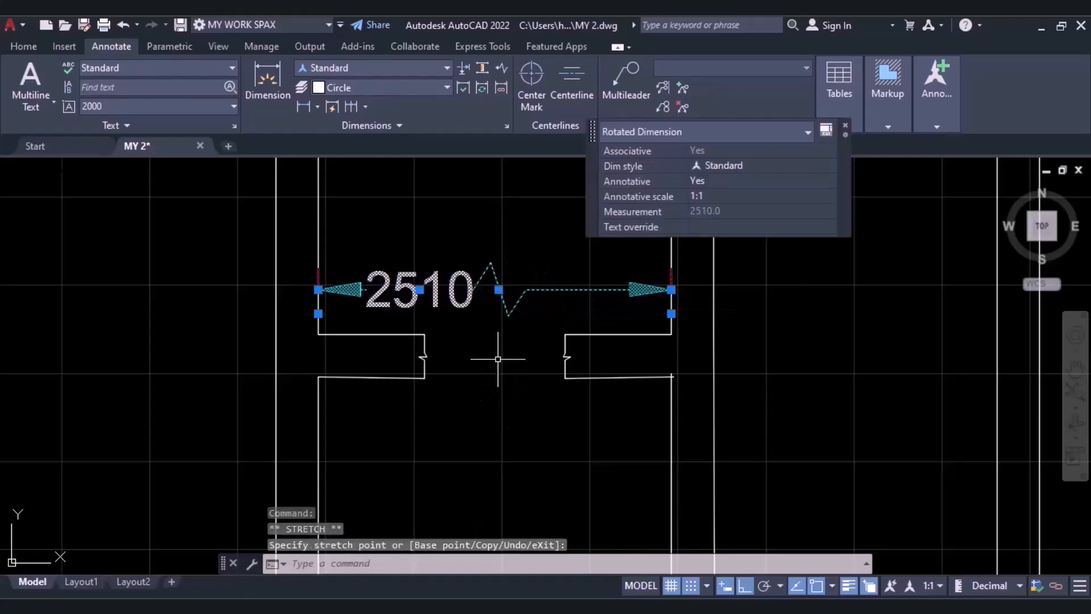
pyautogui.press('Escape')
# Try the Stretch grip option on the text of the 7682 dimension above the rectangle titled Modifying The Dimension Text.
pyautogui.scroll(-3, 514, 333)
pyautogui.scroll(2, 517, 339)
pyautogui.scroll(-1, 519, 343)
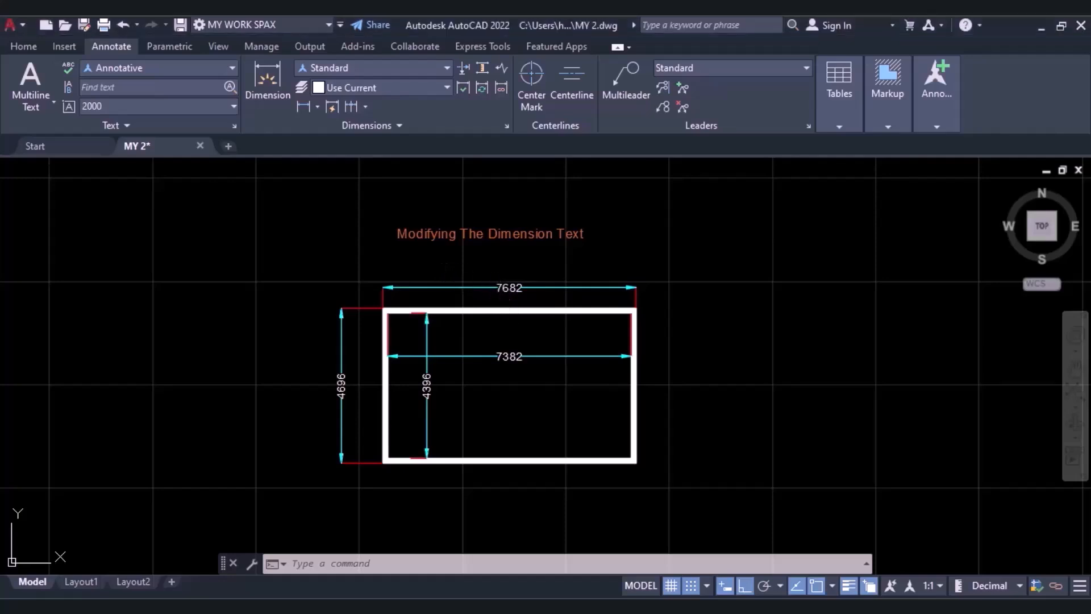
pyautogui.click(509, 287)
pyautogui.click(509, 288)
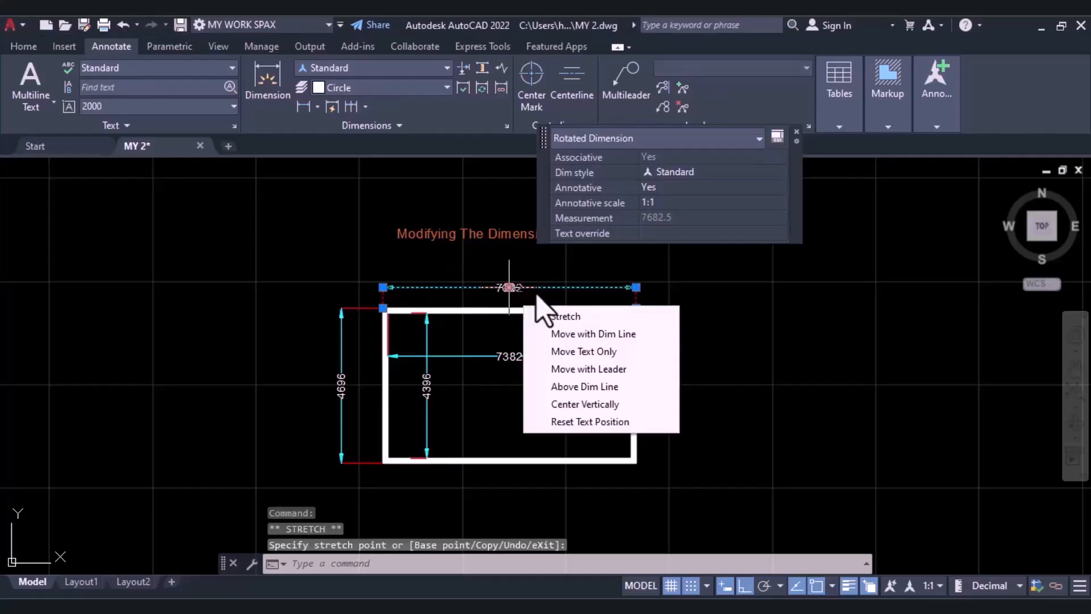
pyautogui.click(560, 316)
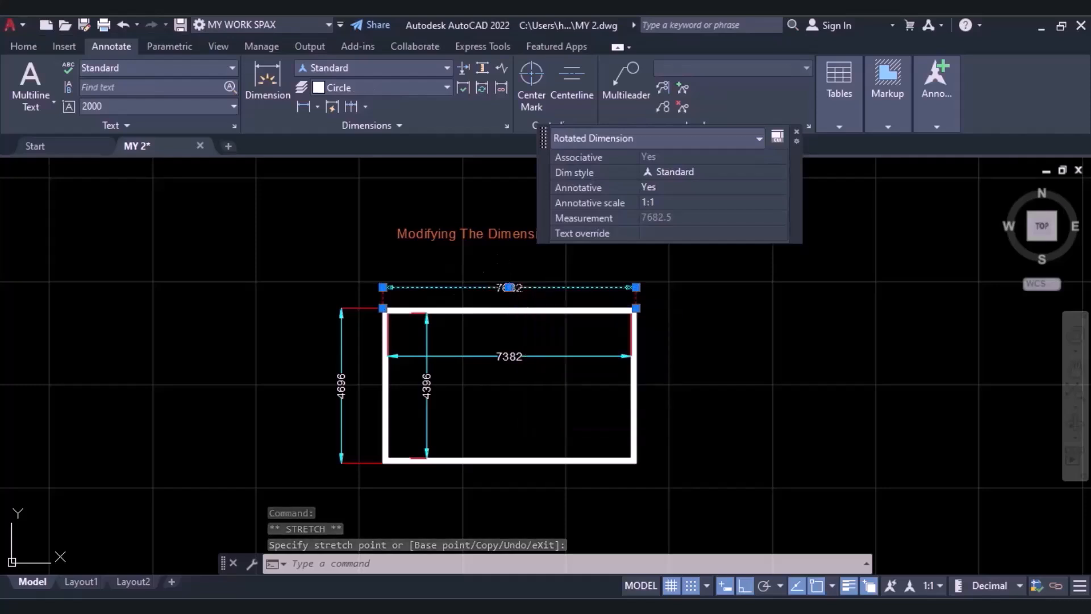
pyautogui.click(509, 287)
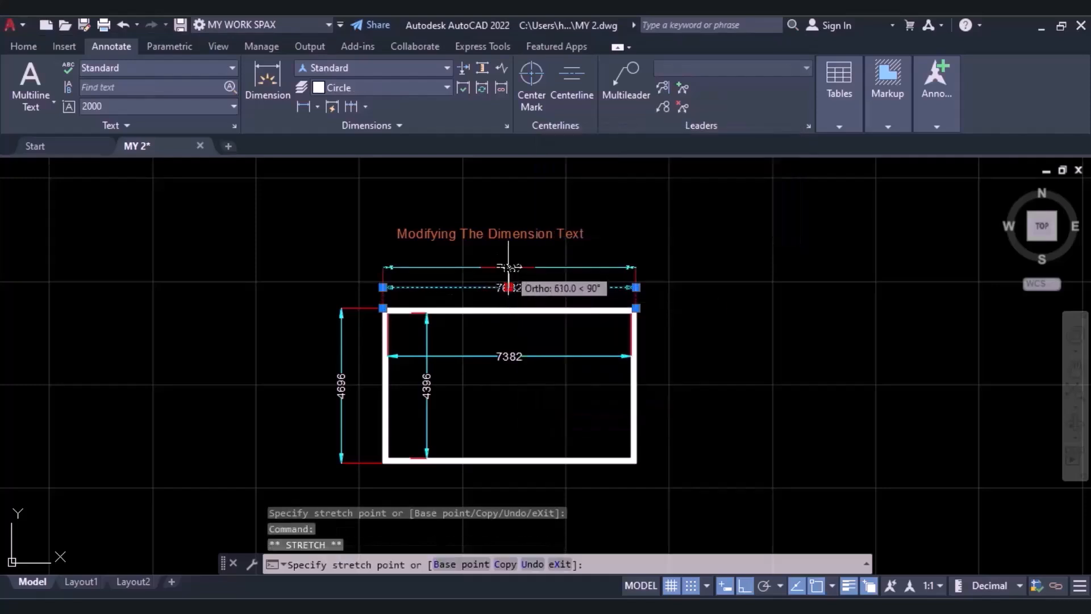
pyautogui.click(508, 287)
# Move the 7682 dimension farther above the rectangle using the Move with Dim Line grip option on its text.
pyautogui.moveTo(509, 287)
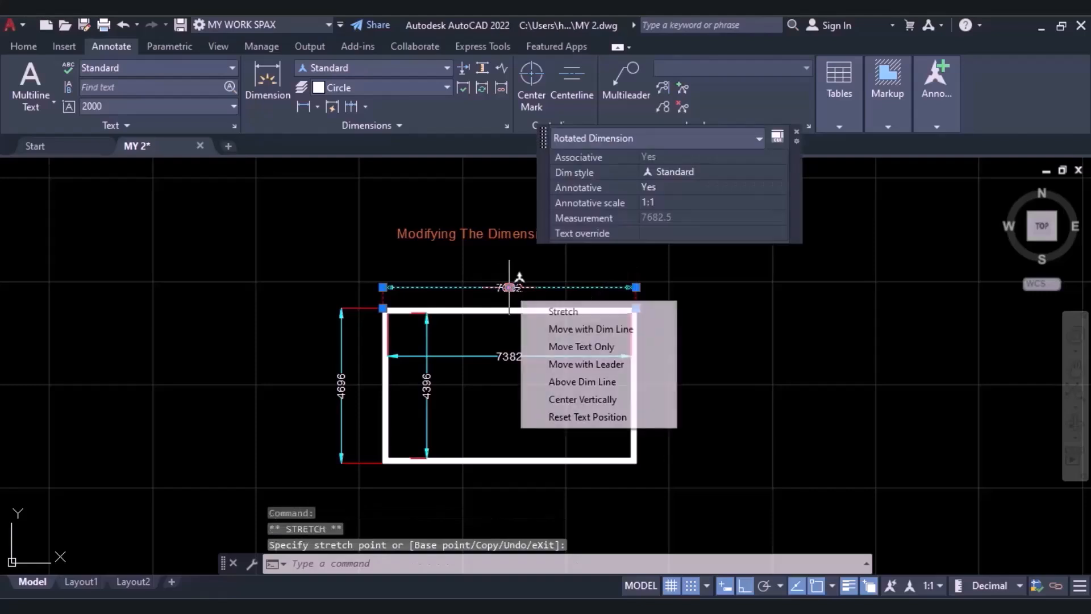
pyautogui.click(573, 332)
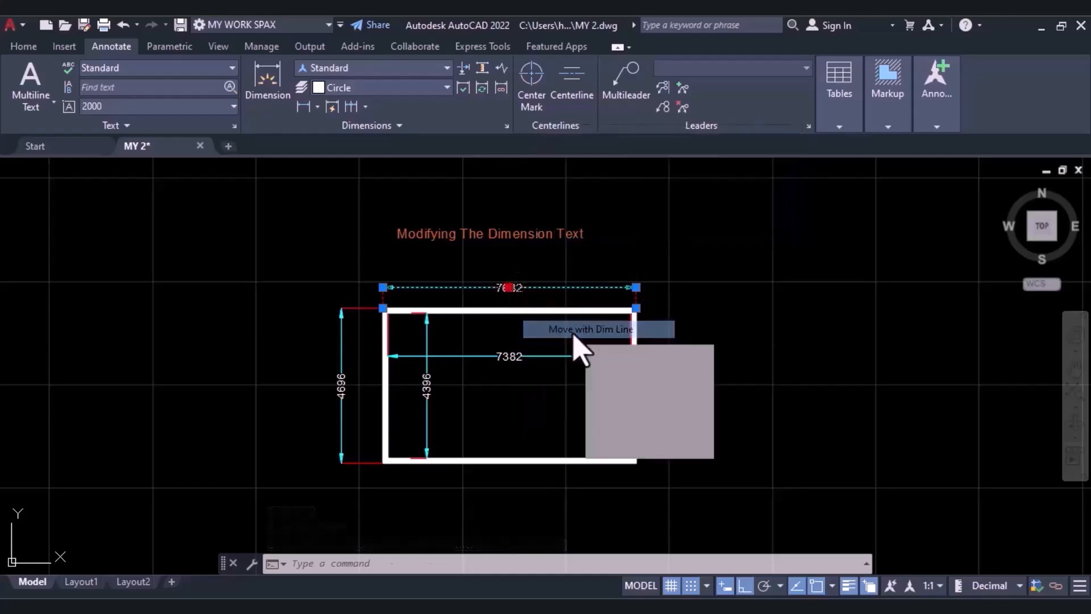
pyautogui.click(503, 273)
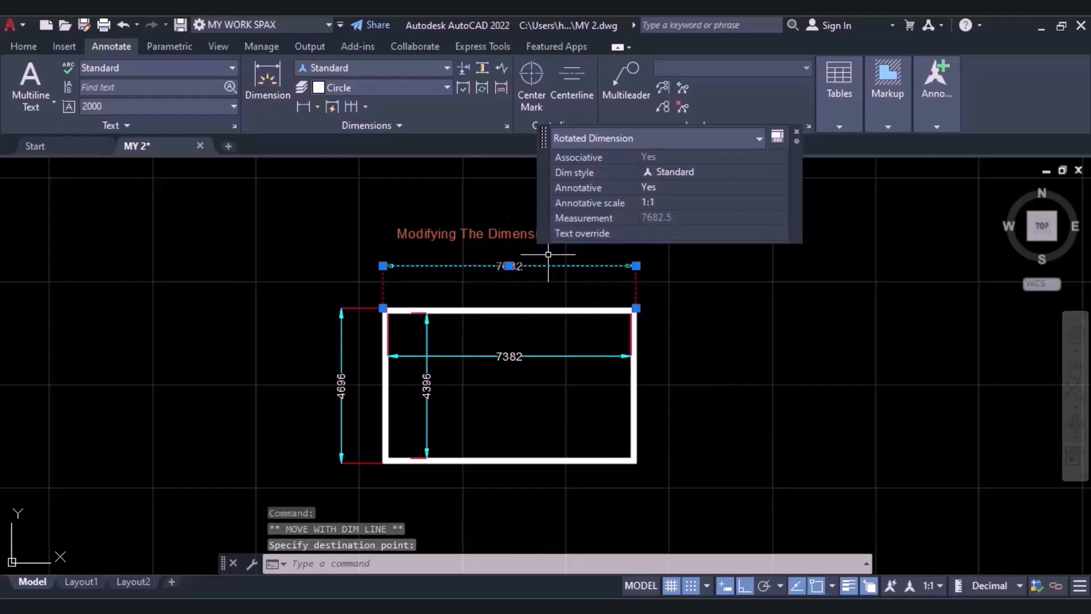
# Shift the 7682 text toward the left end of its dimension line with the Move Text Only grip option.
pyautogui.click(510, 266)
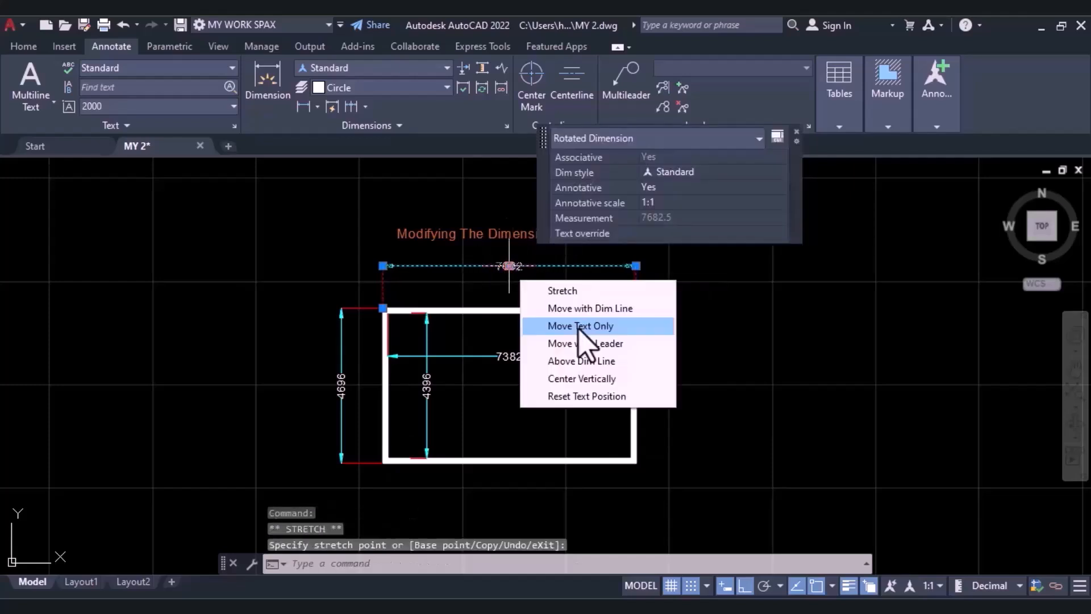
pyautogui.click(580, 327)
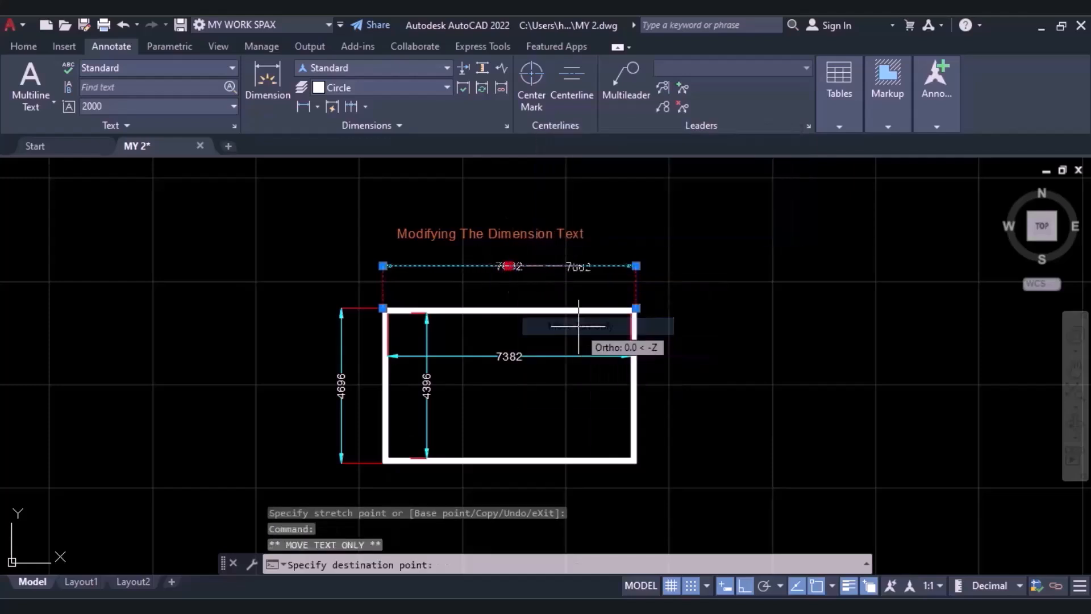
pyautogui.click(443, 252)
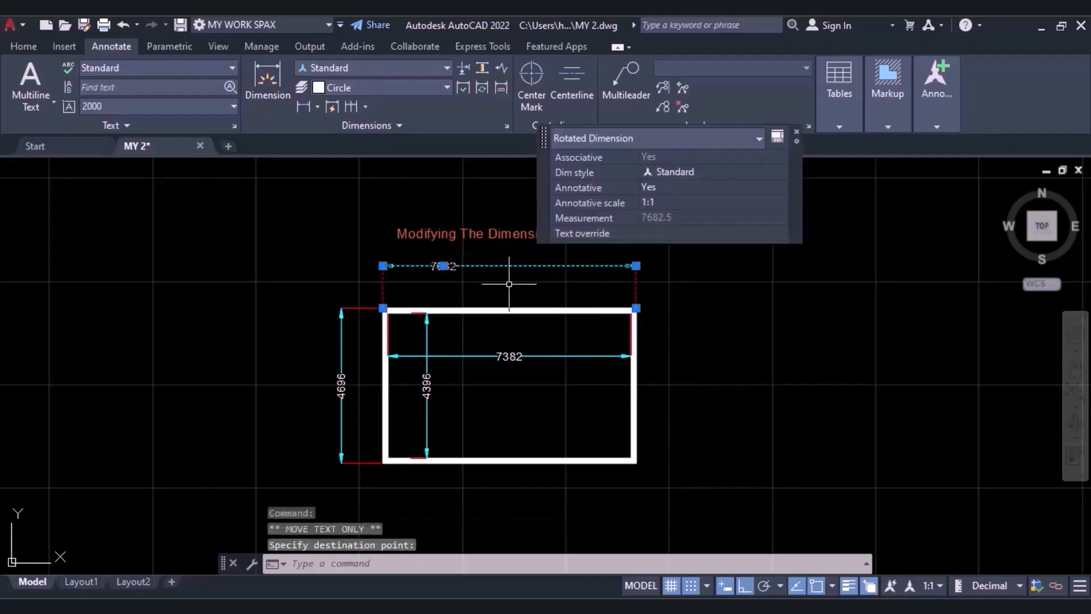
pyautogui.press('Escape')
# Place the 7682 text above its dimension line with the Above Dim Line grip option.
pyautogui.click(492, 264)
pyautogui.click(484, 263)
pyautogui.moveTo(444, 266)
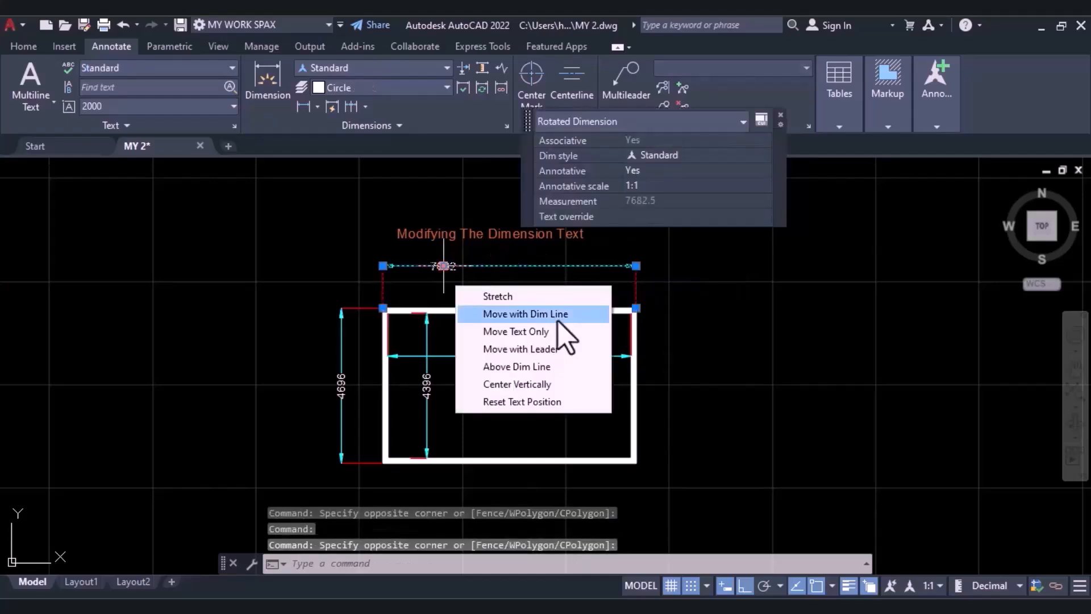
pyautogui.click(536, 371)
pyautogui.click(459, 291)
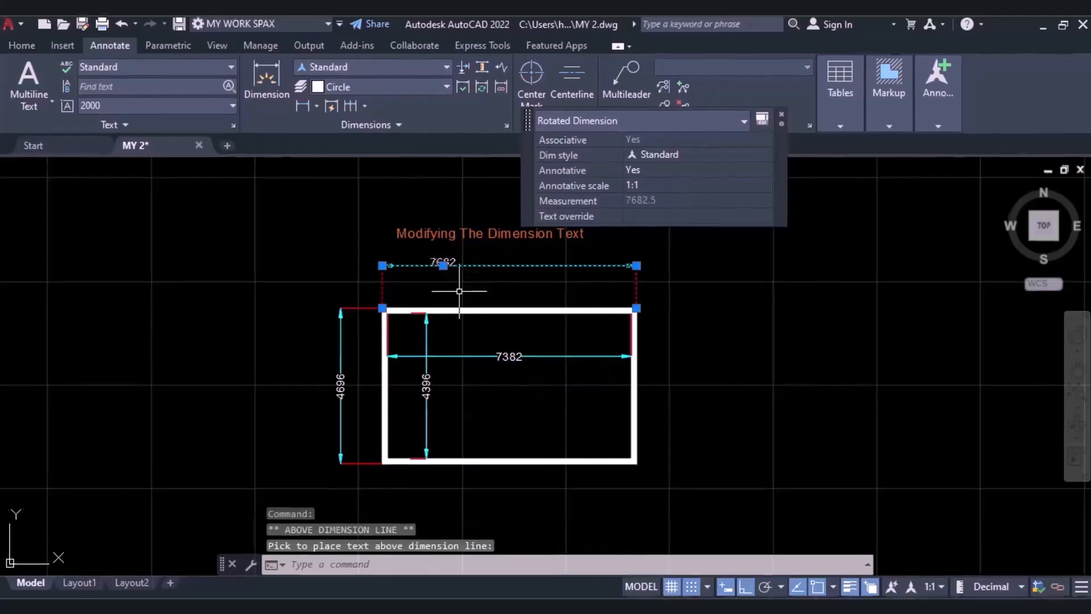
# Align the 7682 text vertically on its dimension line with the Center Vertically grip option.
pyautogui.scroll(2, 425, 284)
pyautogui.click(320, 234)
pyautogui.click(442, 232)
pyautogui.click(394, 231)
pyautogui.press('Escape')
pyautogui.moveTo(394, 232)
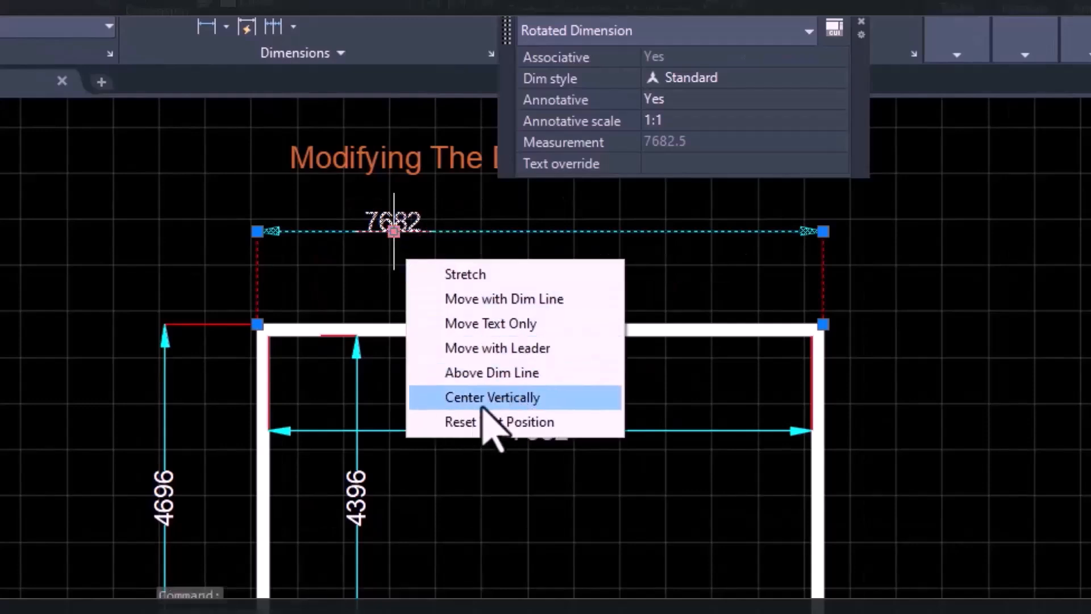
pyautogui.click(446, 394)
# Return the 7682 text to its default place on the dimension line with the Reset Text Position grip option.
pyautogui.moveTo(394, 232)
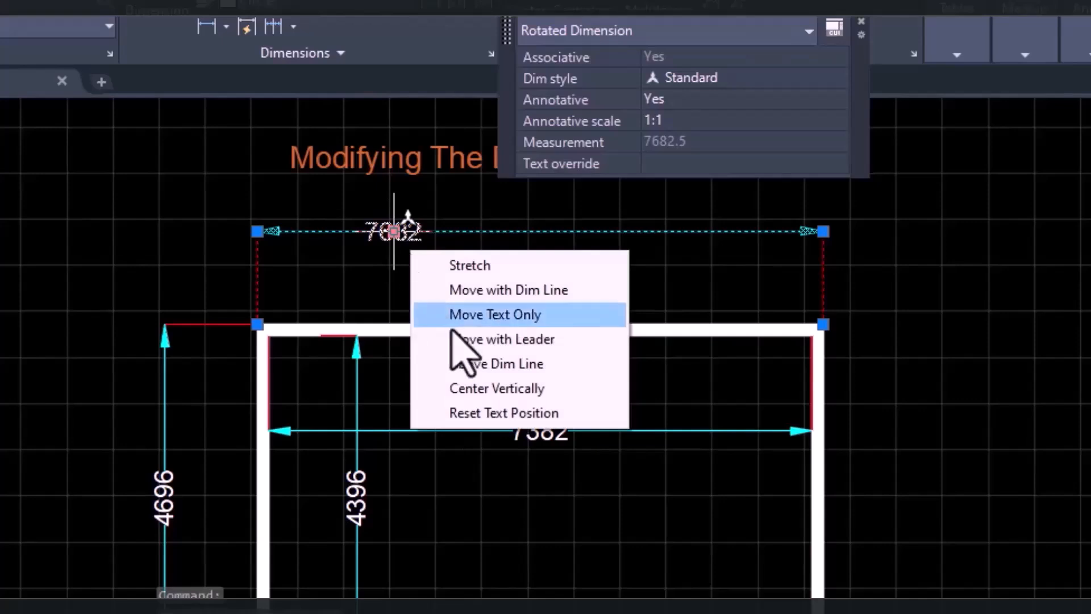
pyautogui.click(505, 423)
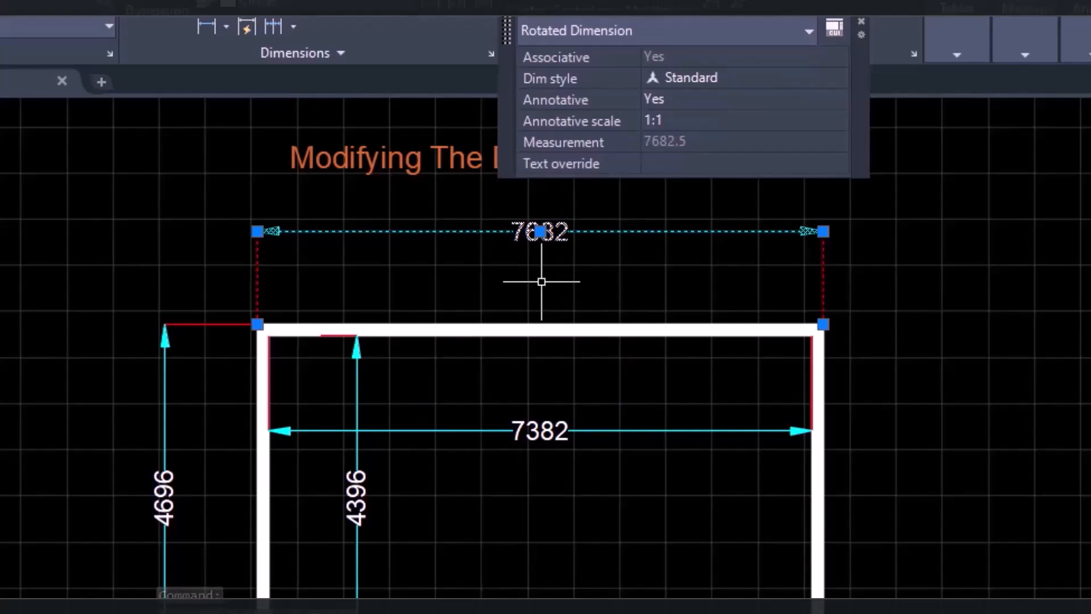
pyautogui.press('Escape')
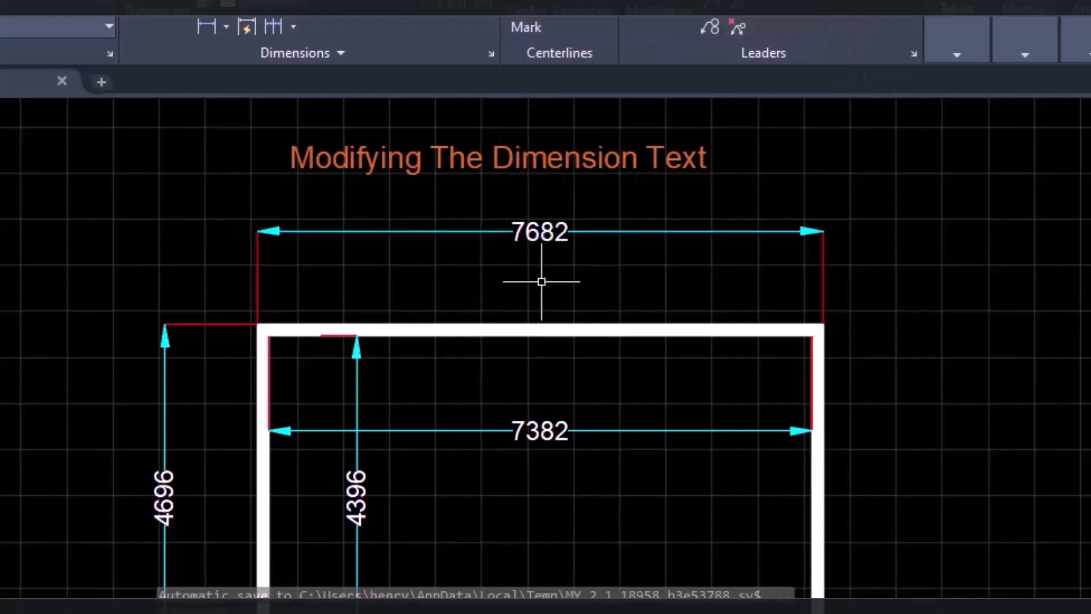
# Override the text of the 7682 dimension above the rectangle with 1500.
pyautogui.click(543, 232)
pyautogui.doubleClick(541, 232)
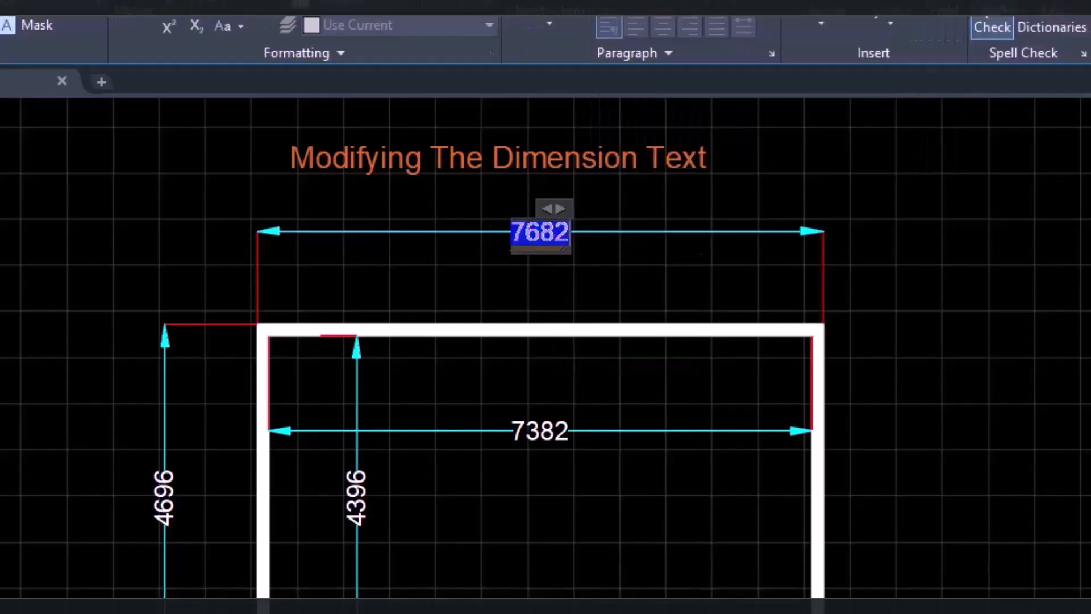
pyautogui.write('15')
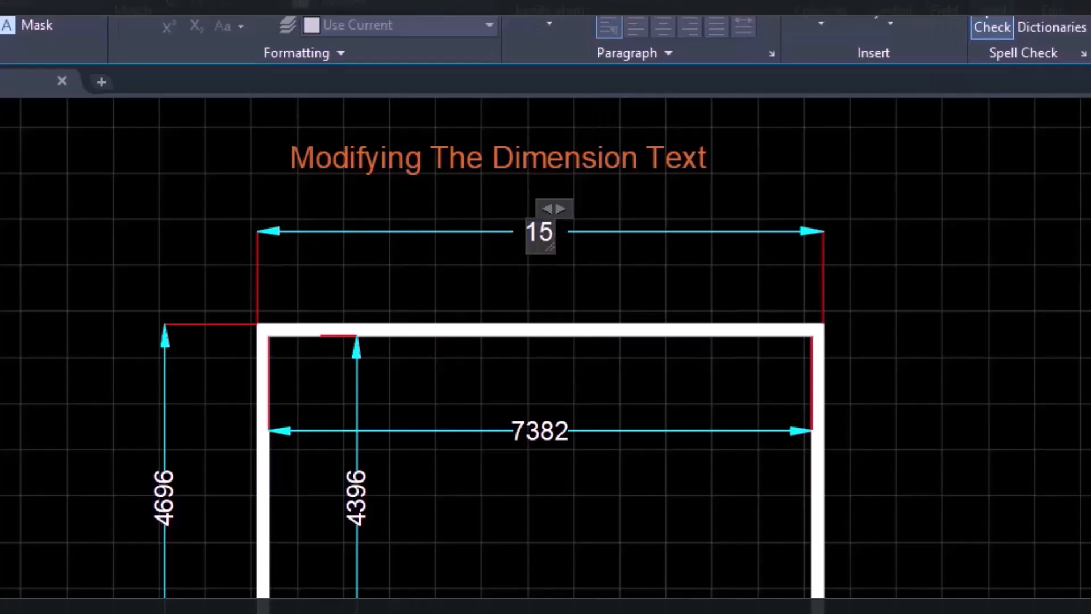
pyautogui.write('00')
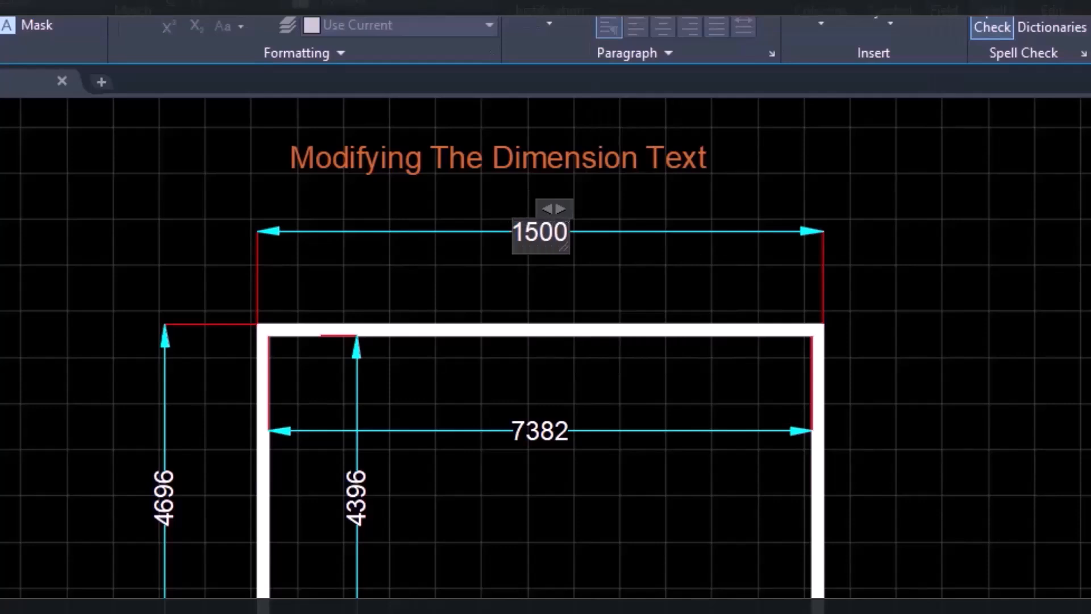
pyautogui.click(641, 309)
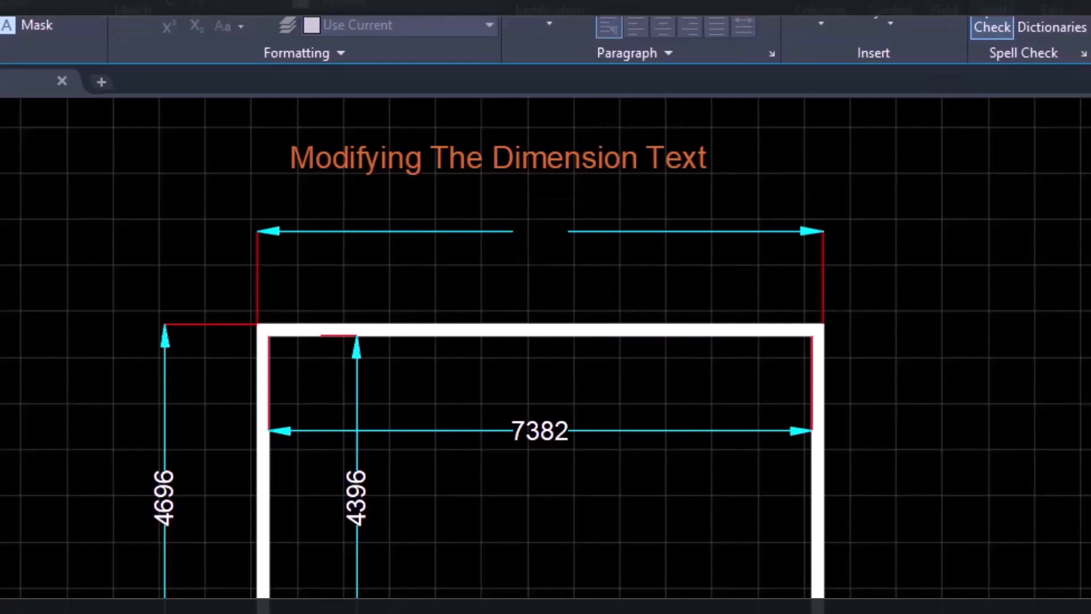
pyautogui.press('Escape')
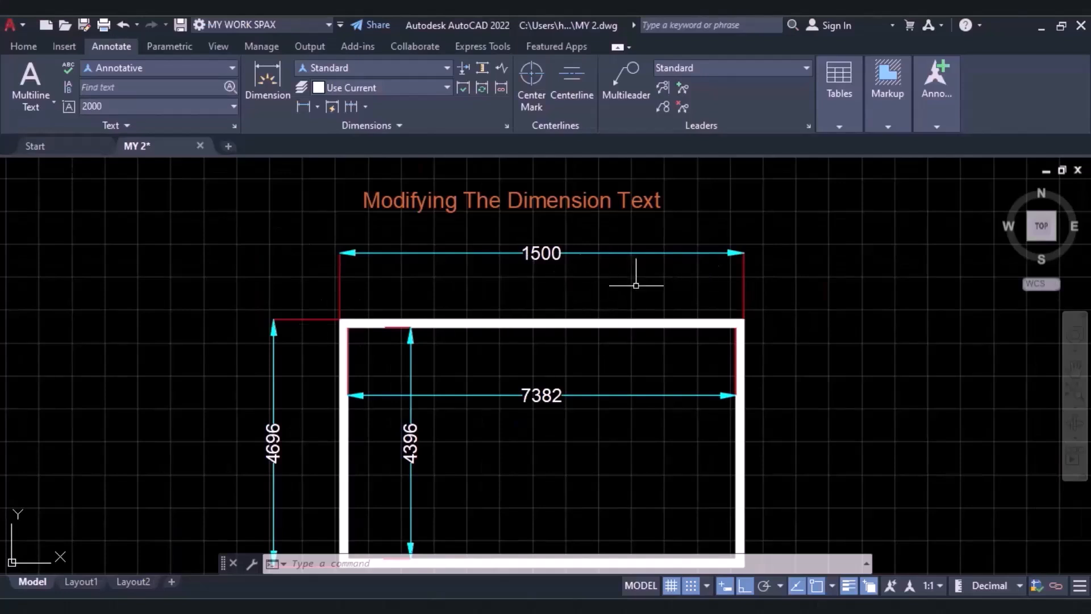
# Select the 1500 dimension and compare its measurement with its text override in the quick properties.
pyautogui.click(577, 254)
pyautogui.rightClick(576, 254)
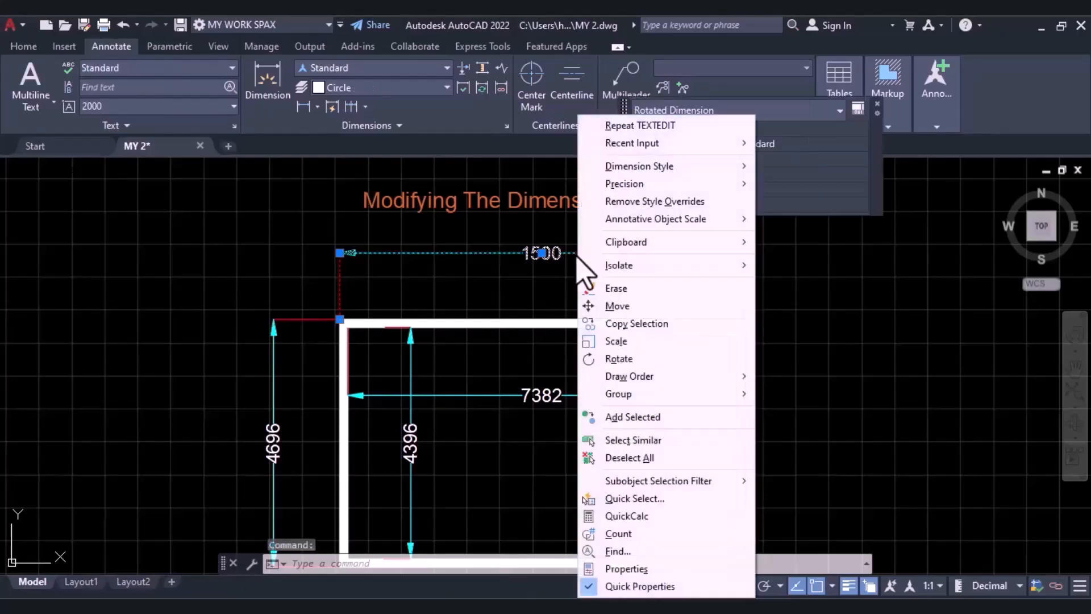
pyautogui.click(577, 254)
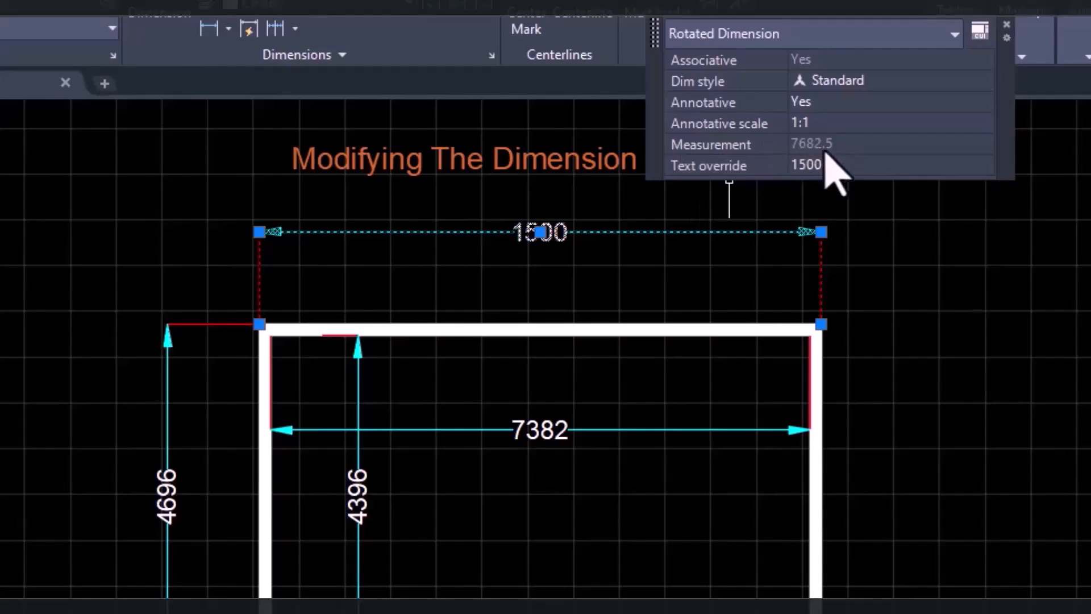
pyautogui.press('Escape')
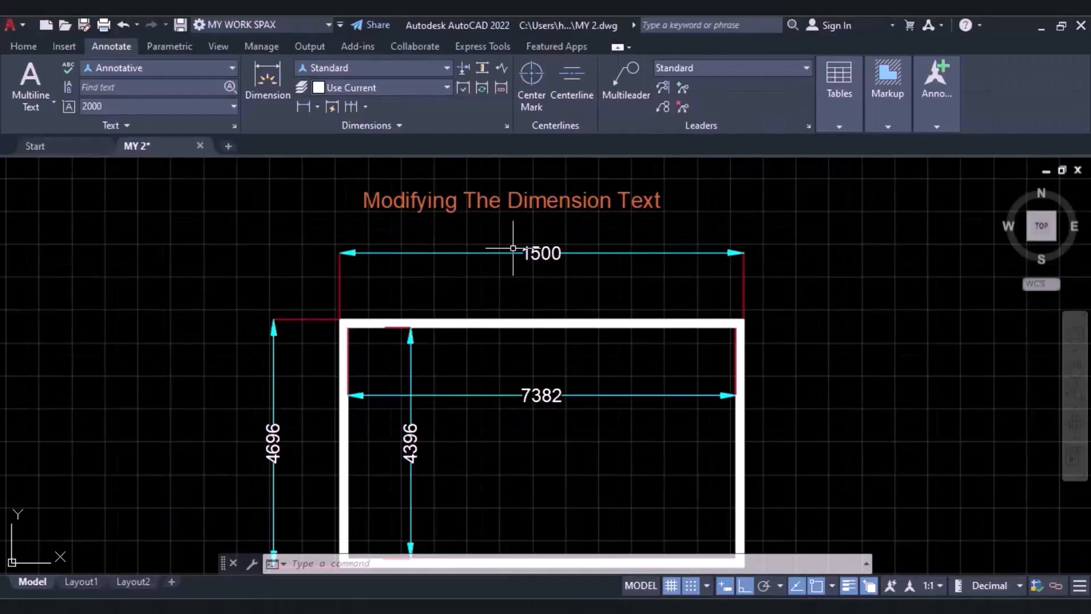
# Explode the 1500 dimension above the rectangle into separate lines, arrowheads and text.
pyautogui.click(533, 252)
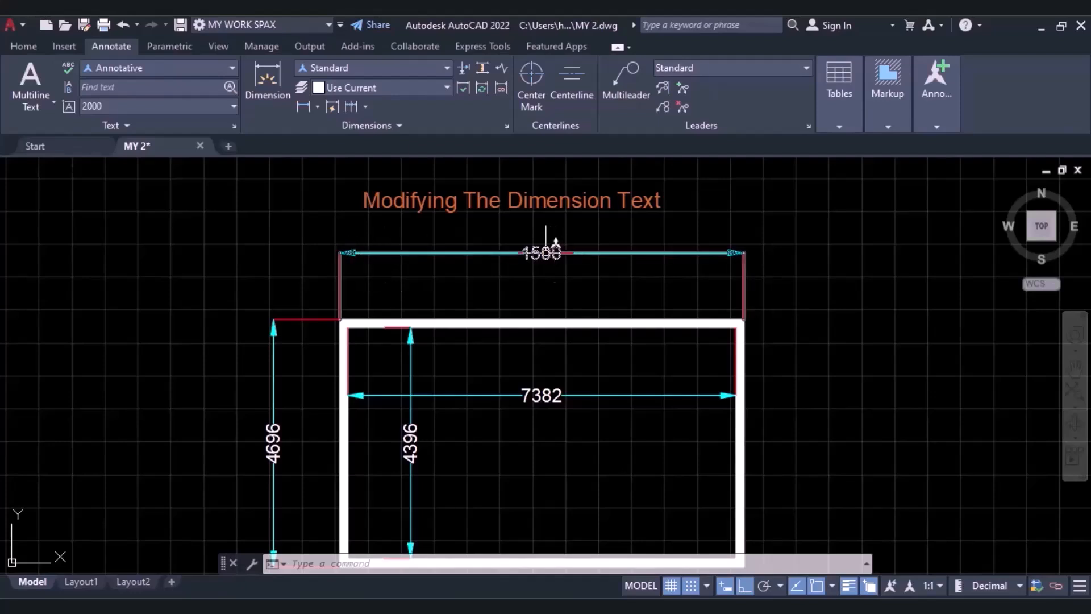
pyautogui.click(295, 227)
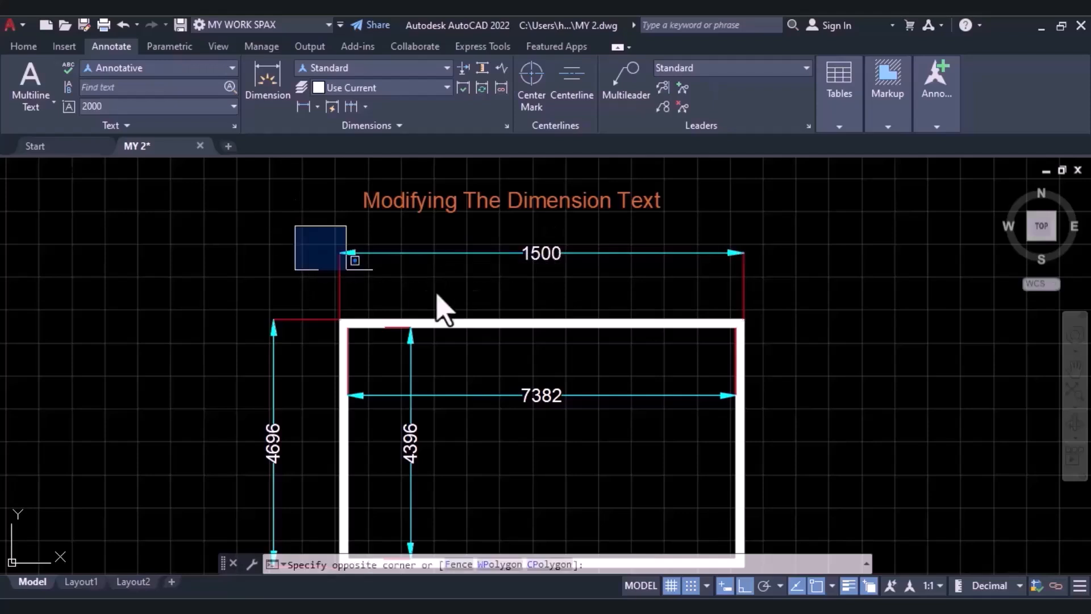
pyautogui.click(847, 286)
pyautogui.click(774, 242)
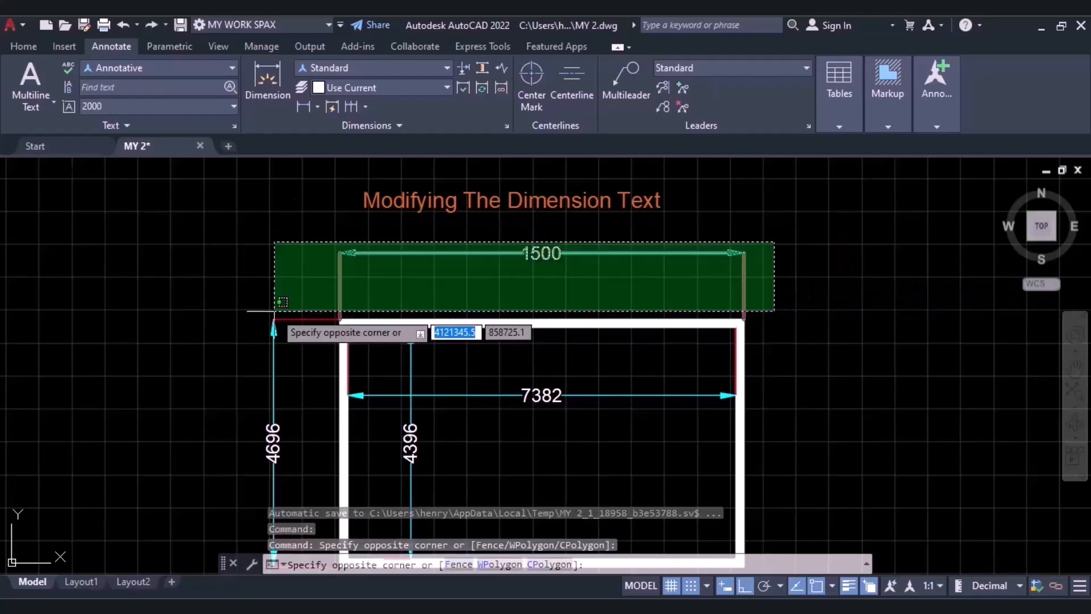
pyautogui.click(274, 311)
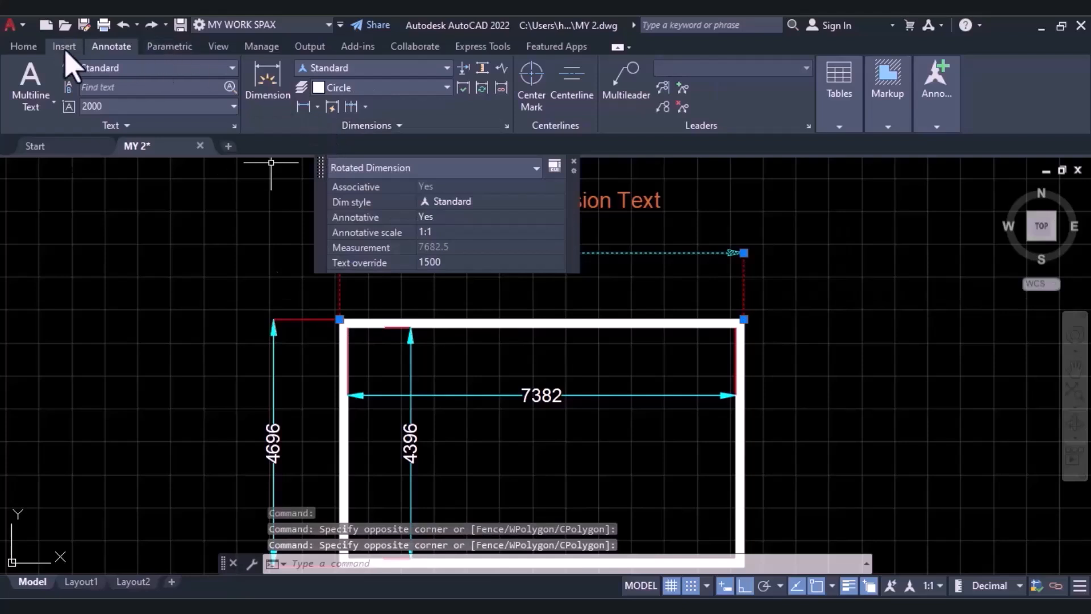
pyautogui.click(23, 46)
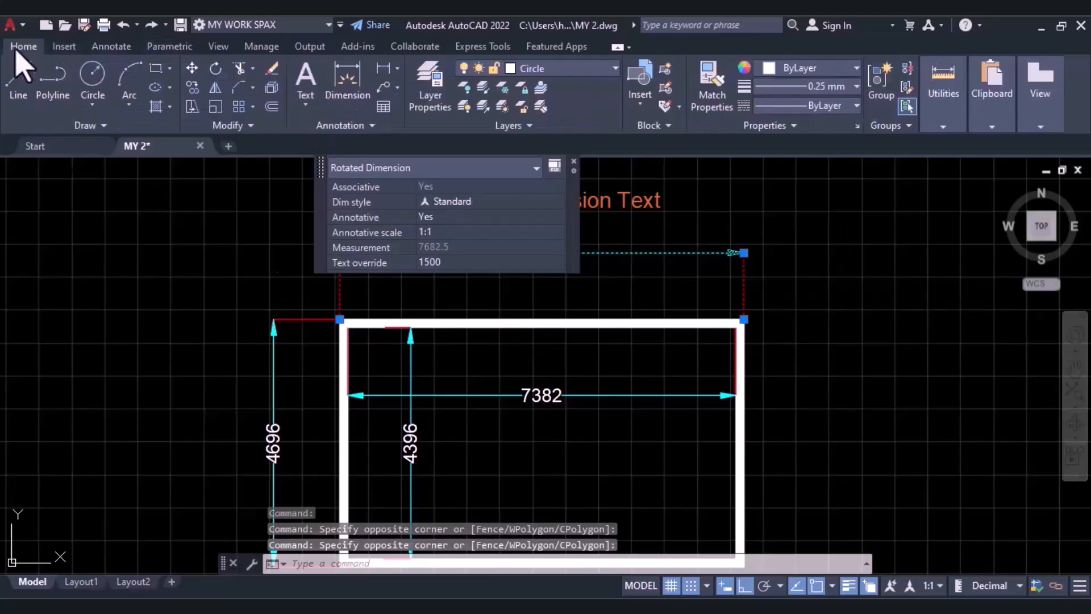
pyautogui.click(270, 91)
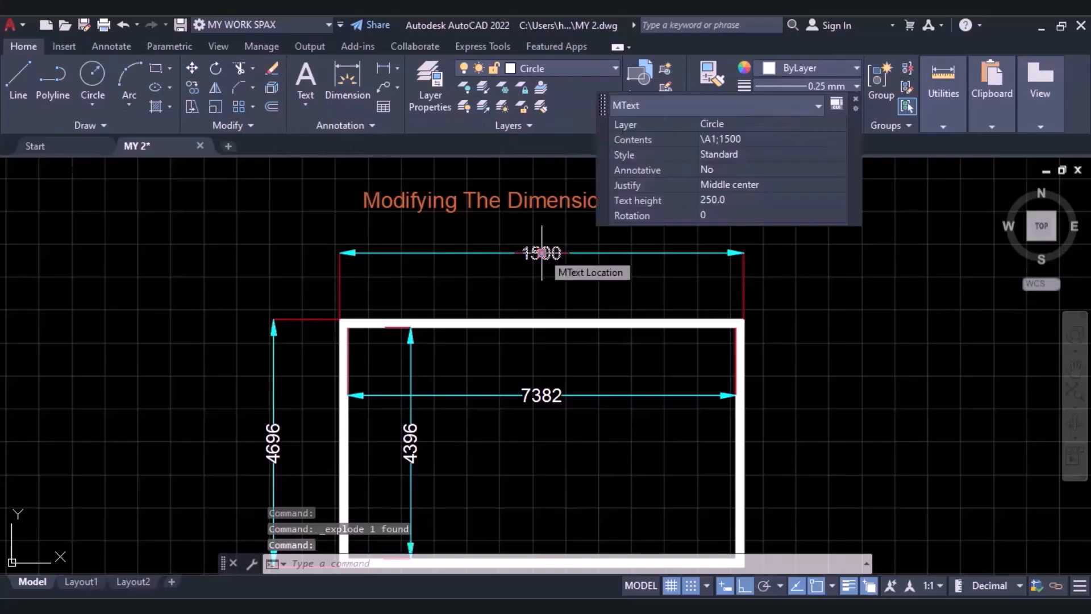
# Move the exploded 1500 text just below its dimension line and check the left line segment as a separate object.
pyautogui.click(541, 253)
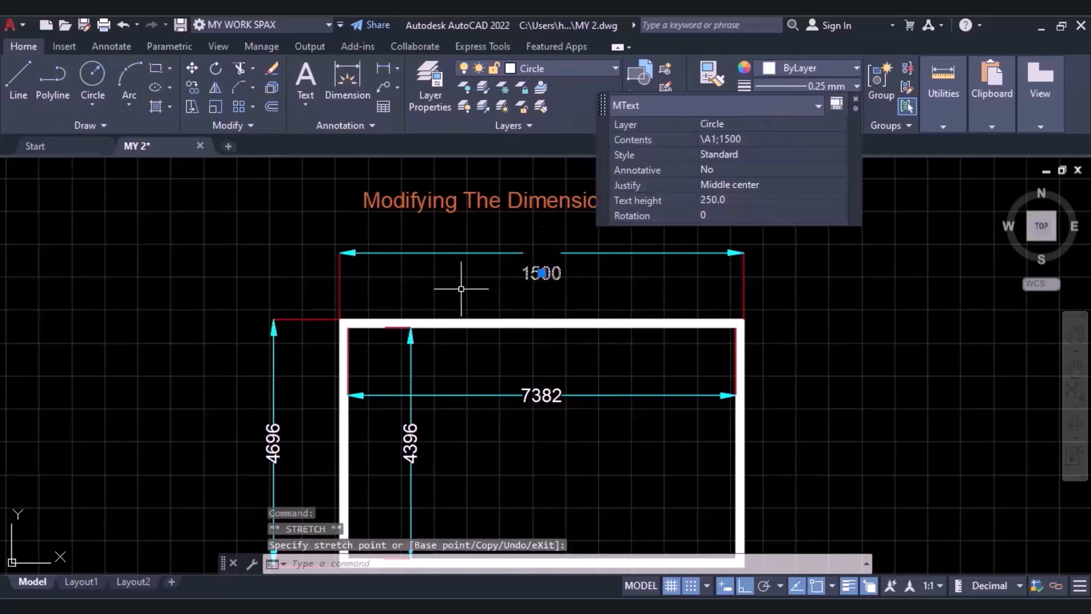
pyautogui.press('Escape')
pyautogui.click(435, 253)
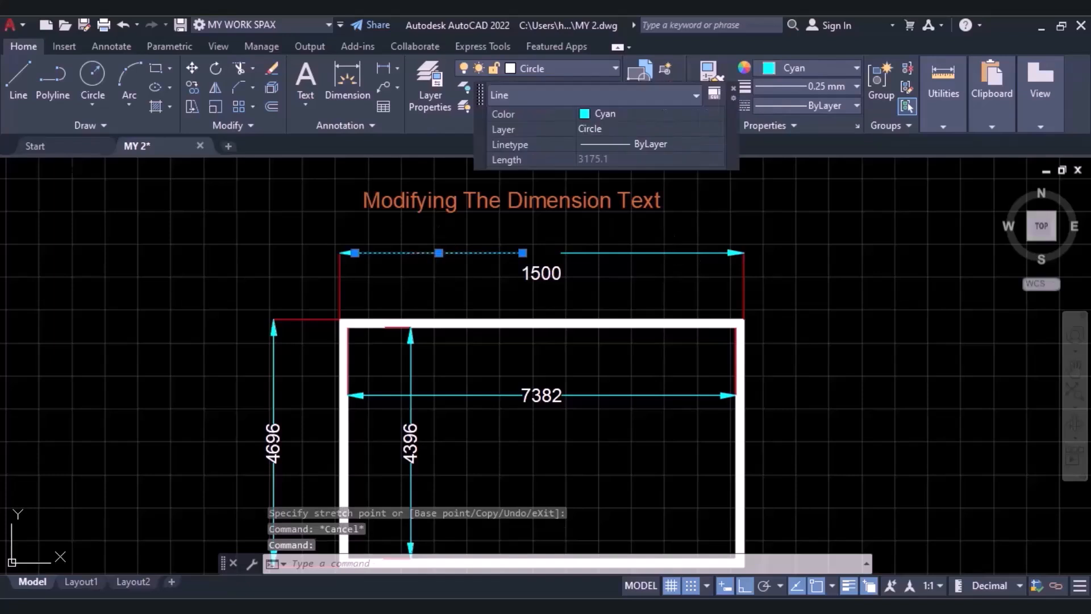
pyautogui.click(662, 256)
pyautogui.press('Escape')
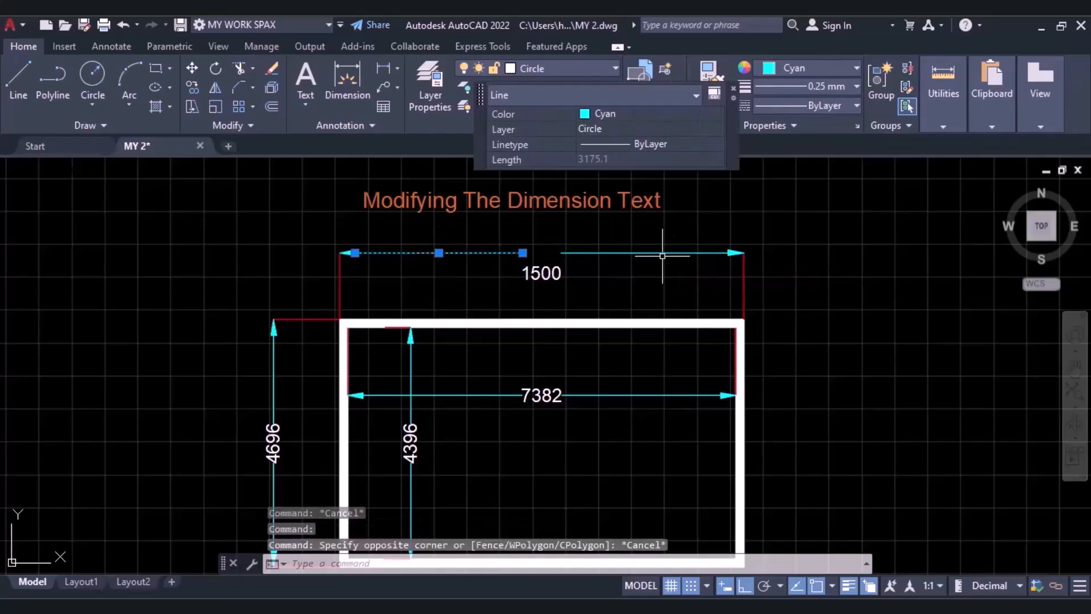
pyautogui.press('Escape')
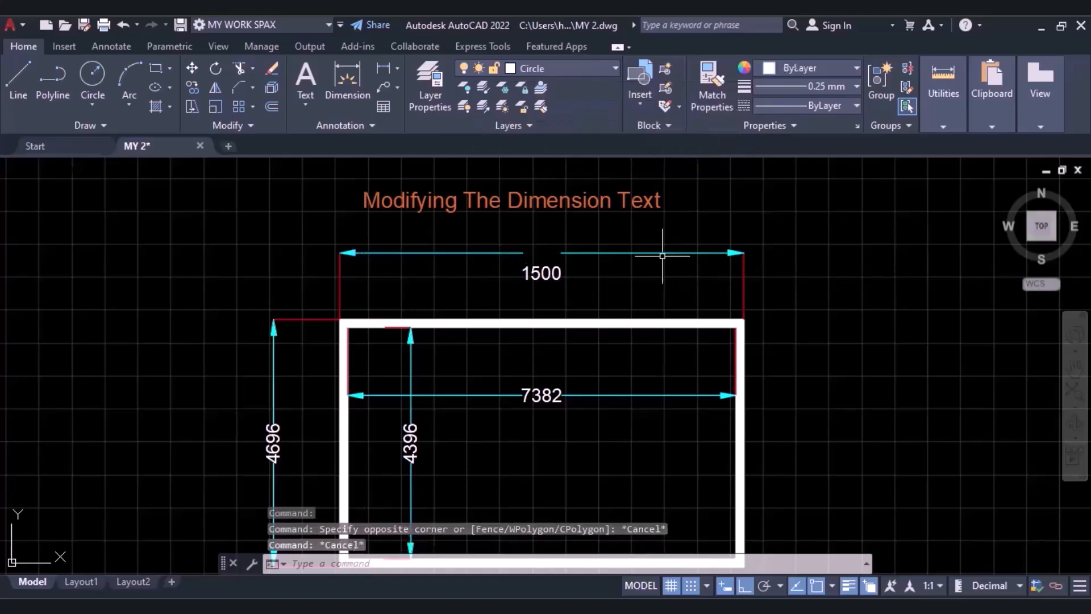
pyautogui.moveTo(382, 251)
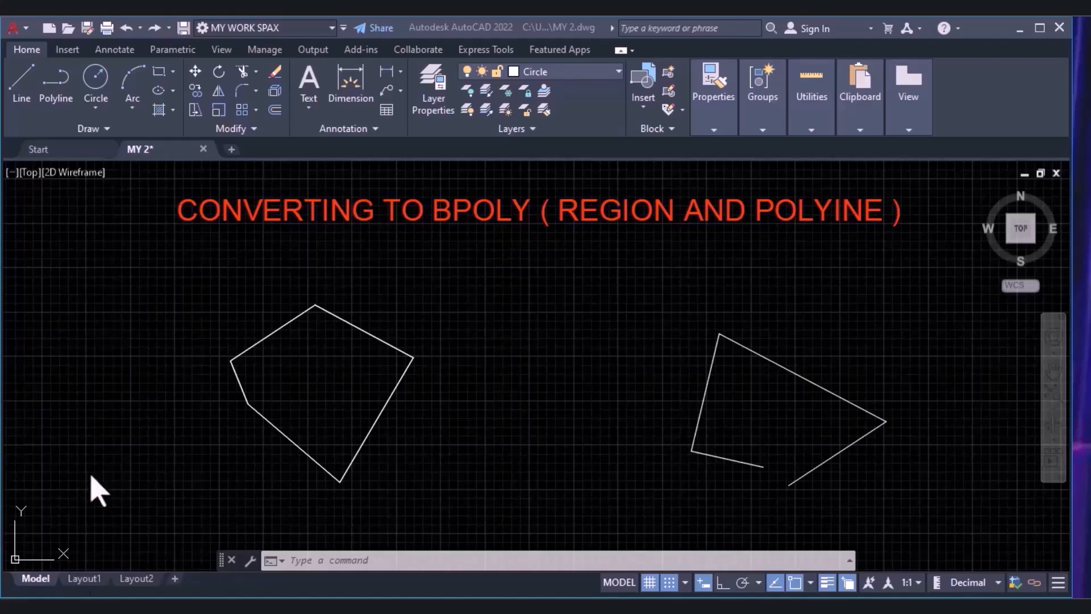
pyautogui.click(204, 305)
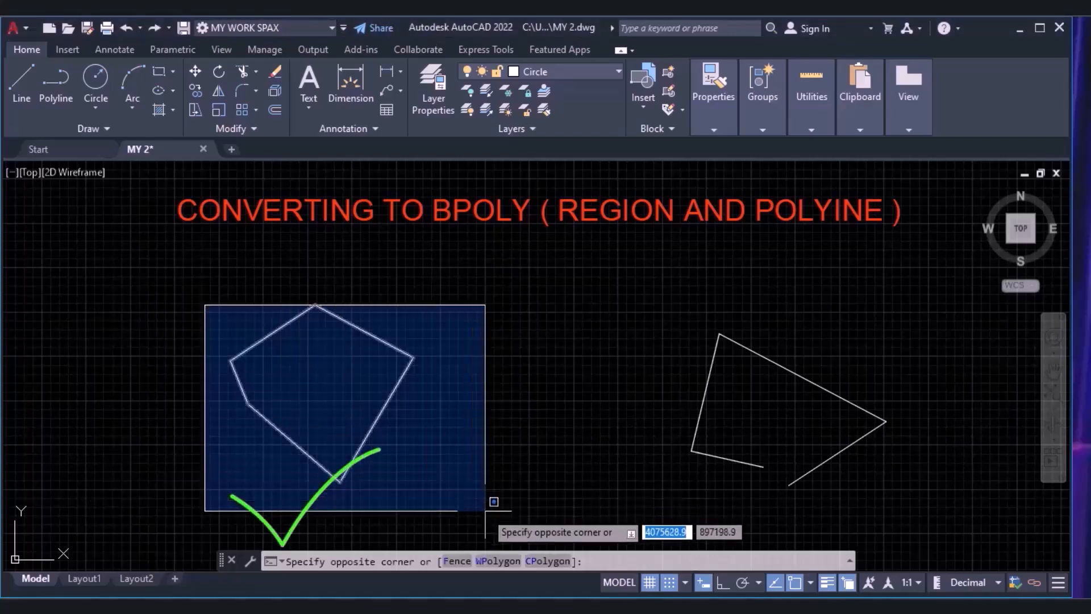
pyautogui.click(164, 337)
pyautogui.click(670, 323)
pyautogui.click(630, 374)
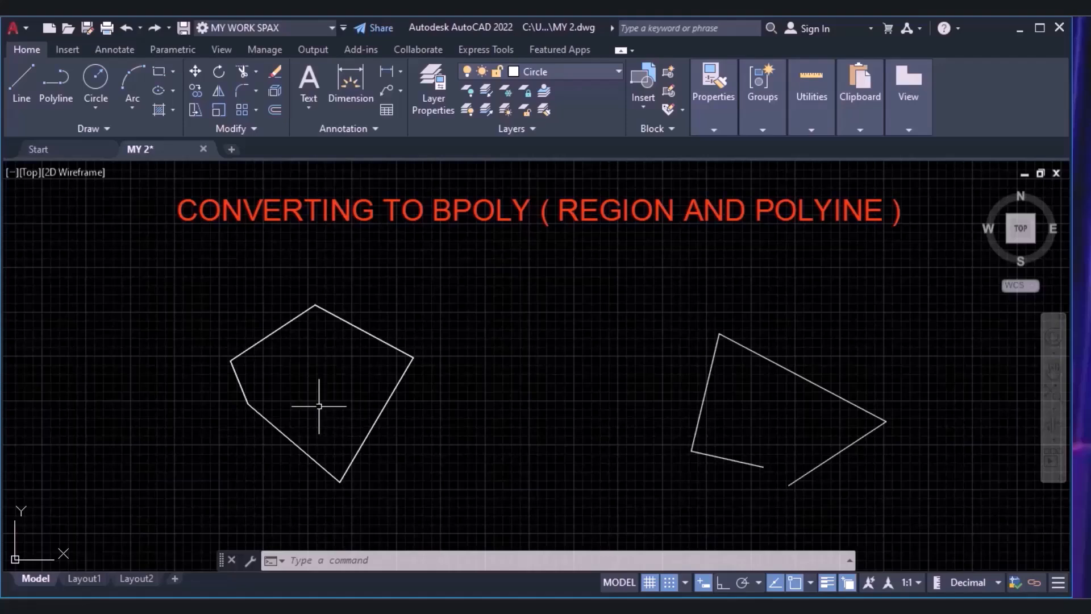
pyautogui.click(131, 432)
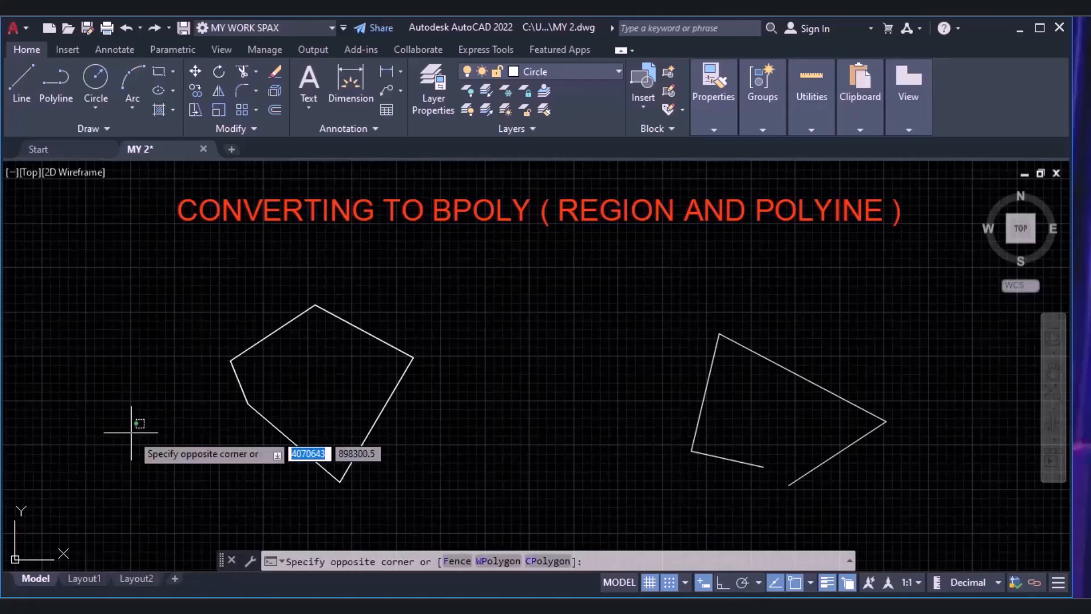
pyautogui.press('Escape')
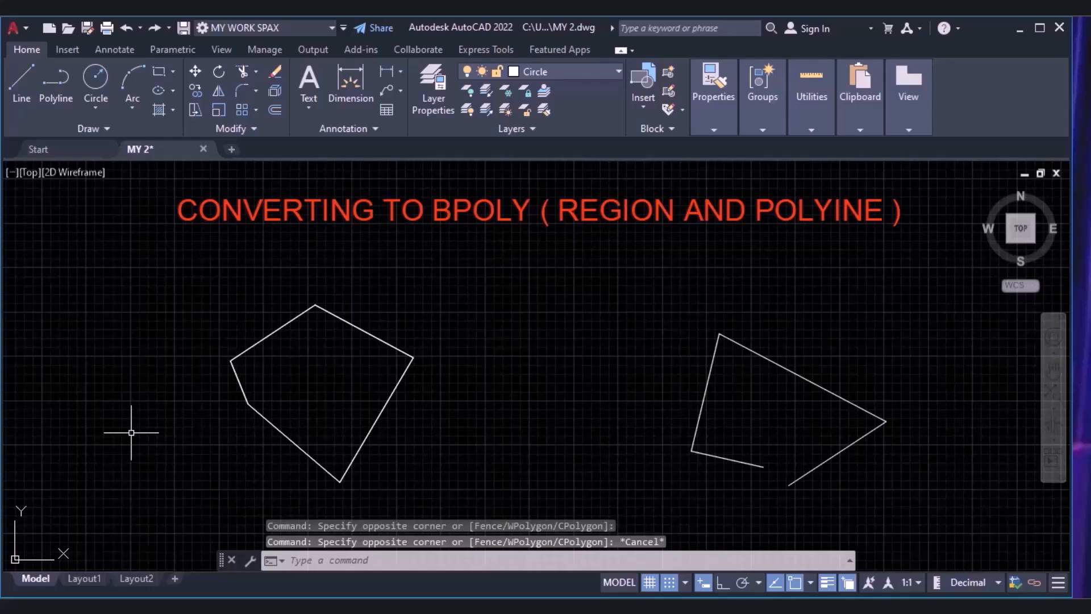
# Create a region from the closed five-sided shape with BPOLY and check the objects overlapping on its upper edge.
pyautogui.write('BPARAMETER')
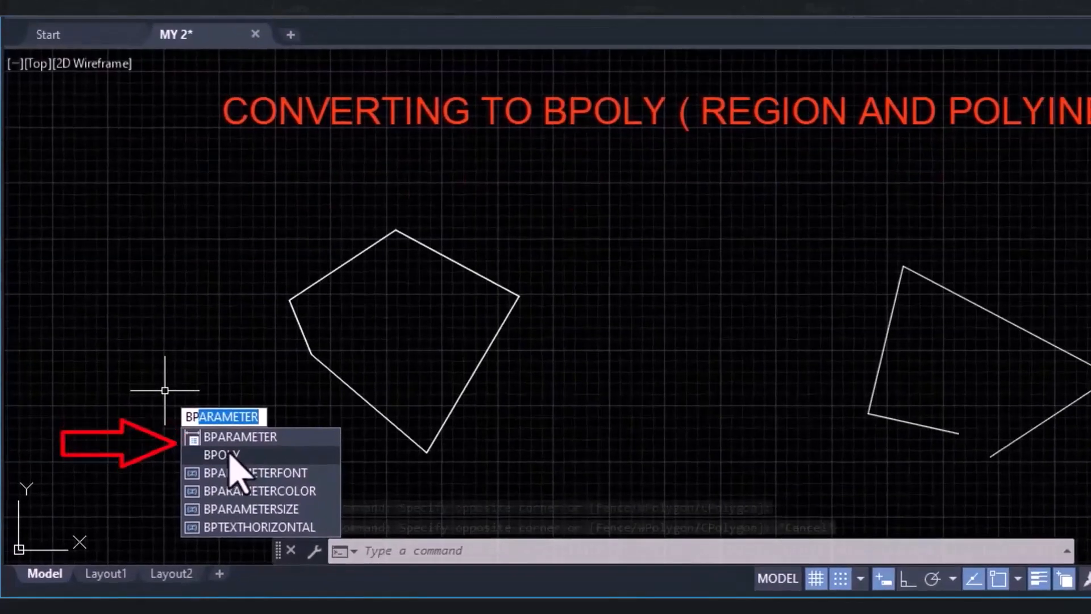
pyautogui.click(227, 450)
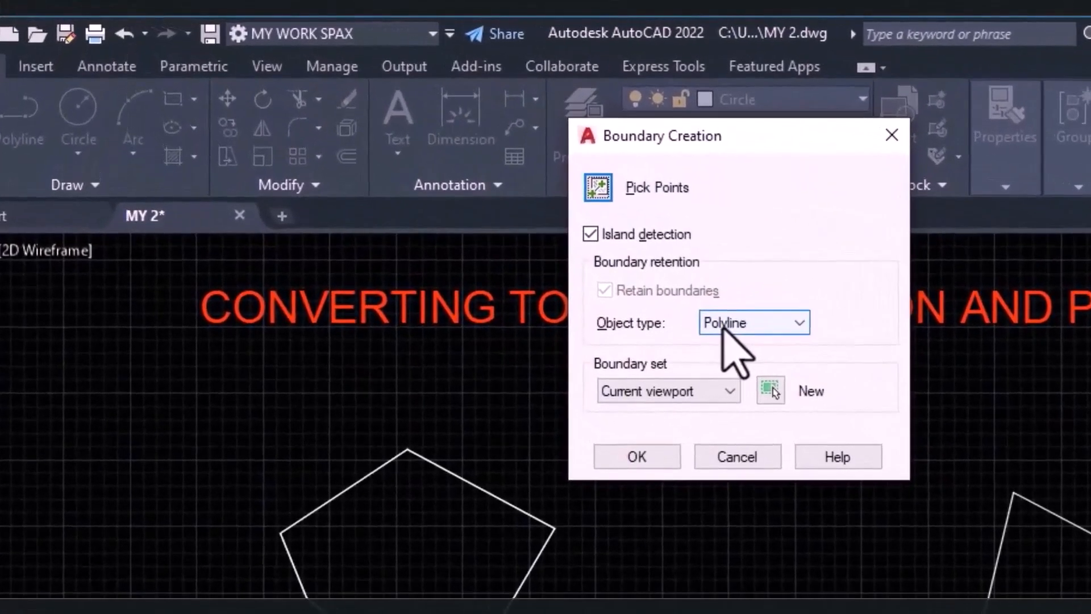
pyautogui.click(524, 224)
pyautogui.click(723, 325)
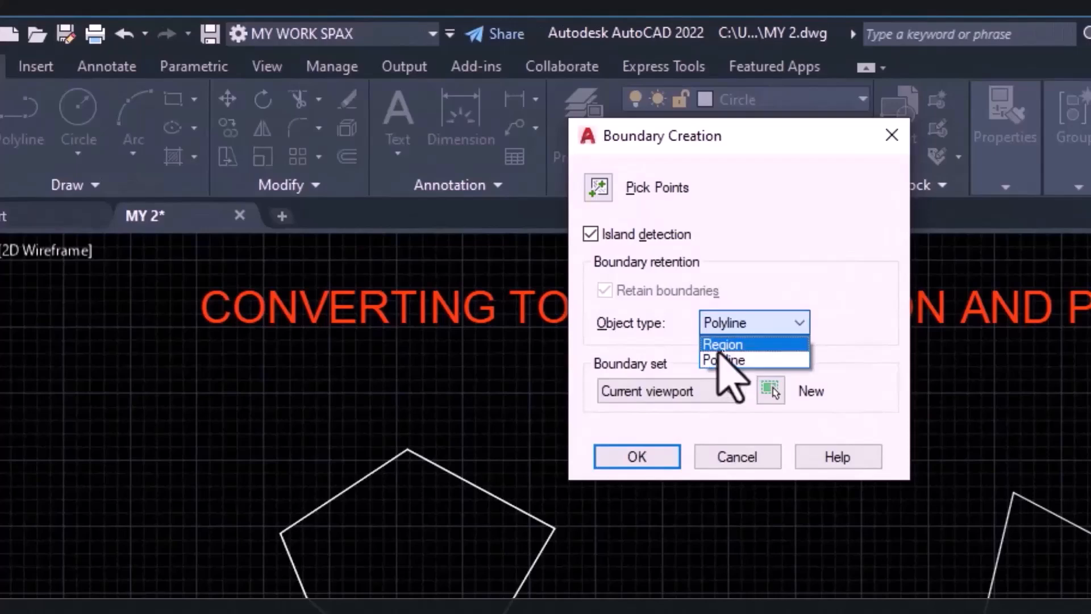
pyautogui.click(719, 348)
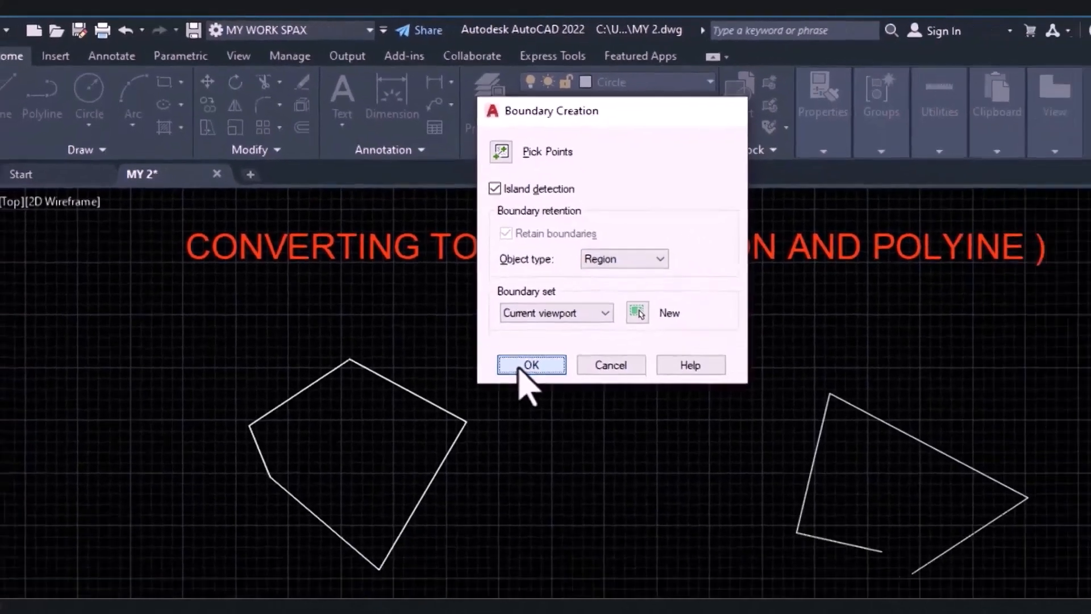
pyautogui.click(630, 459)
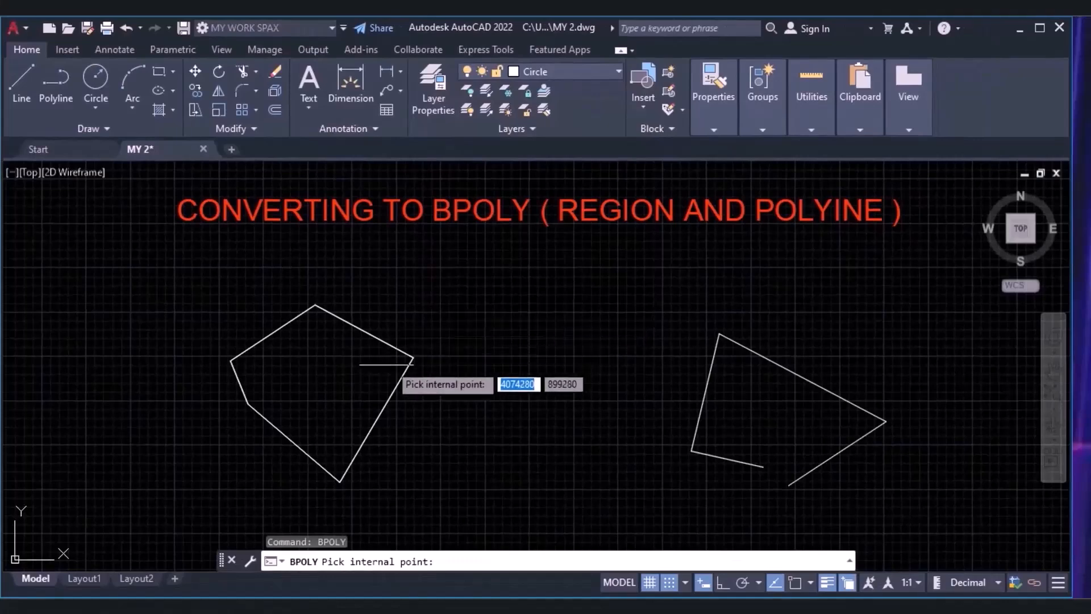
pyautogui.click(318, 379)
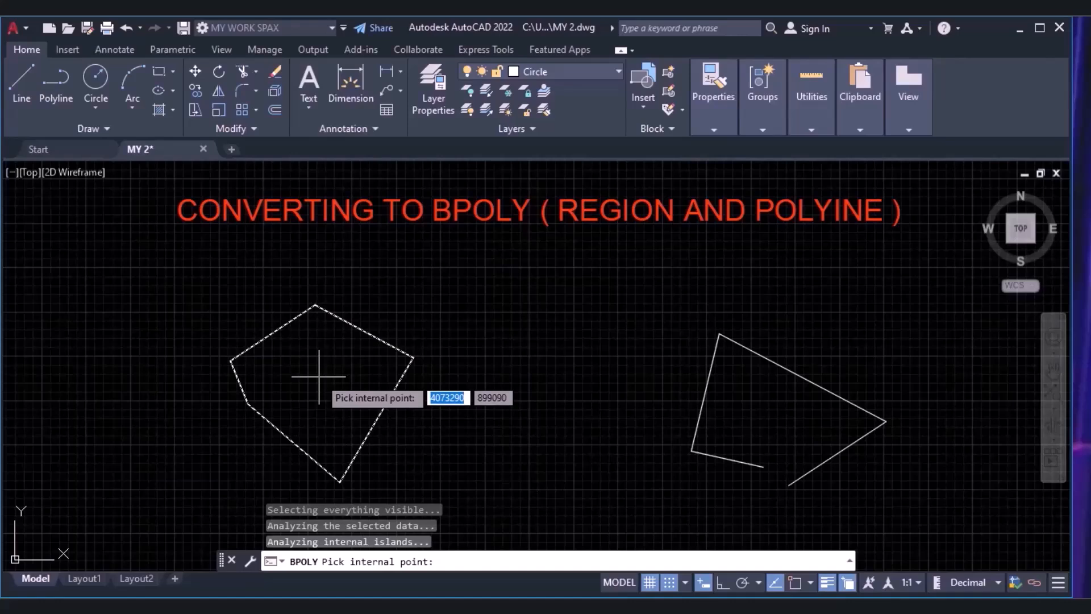
pyautogui.press('Return')
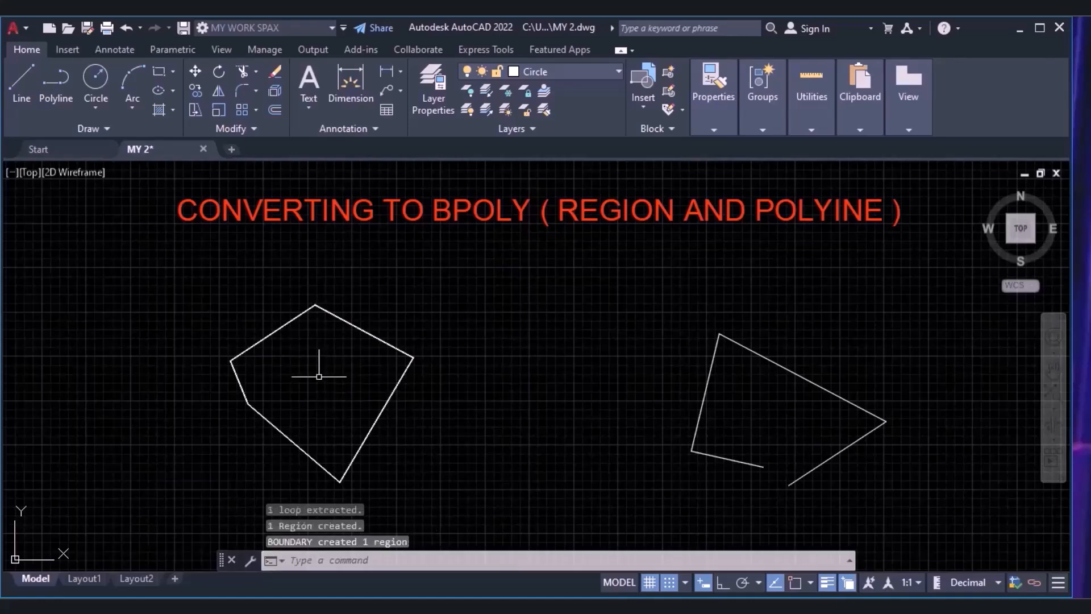
pyautogui.click(348, 326)
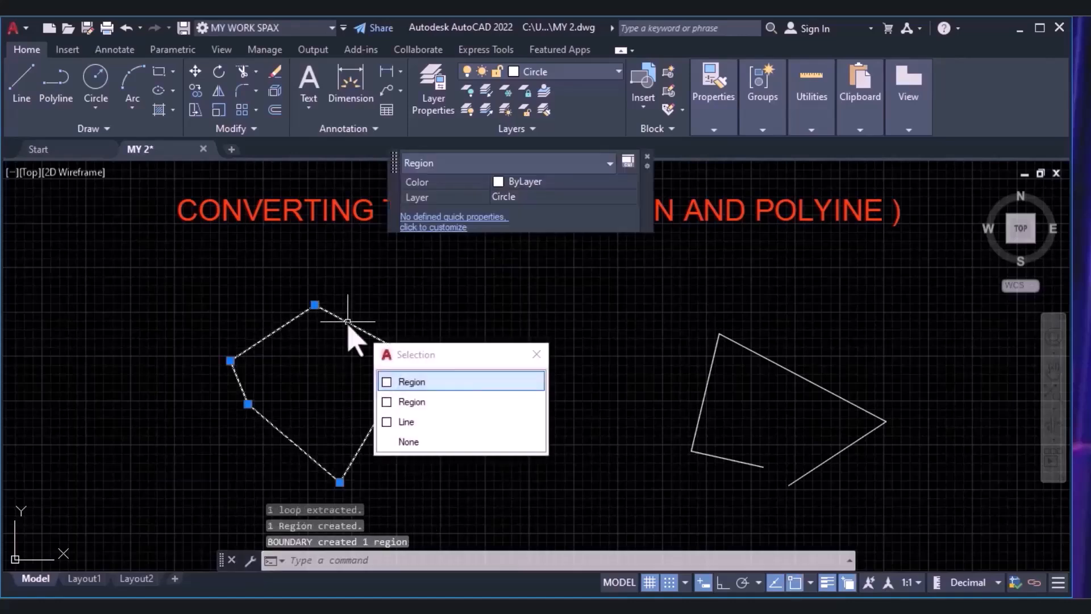
pyautogui.click(537, 354)
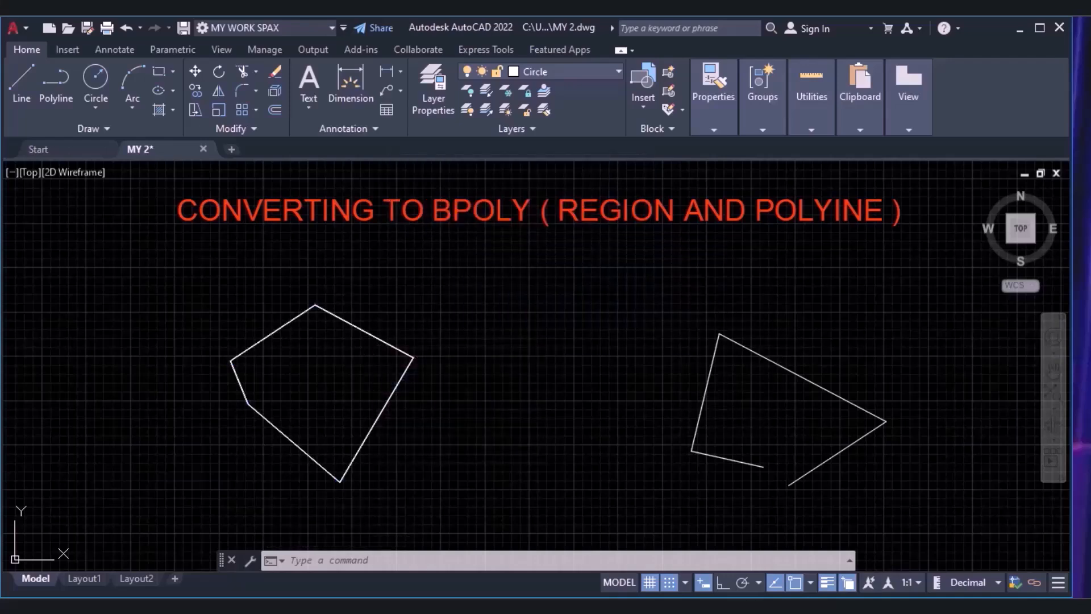
# Try to create a region with BPOLY inside the open four-sided shape that has a gap at its lower corner.
pyautogui.write('BPOLY')
pyautogui.press('Return')
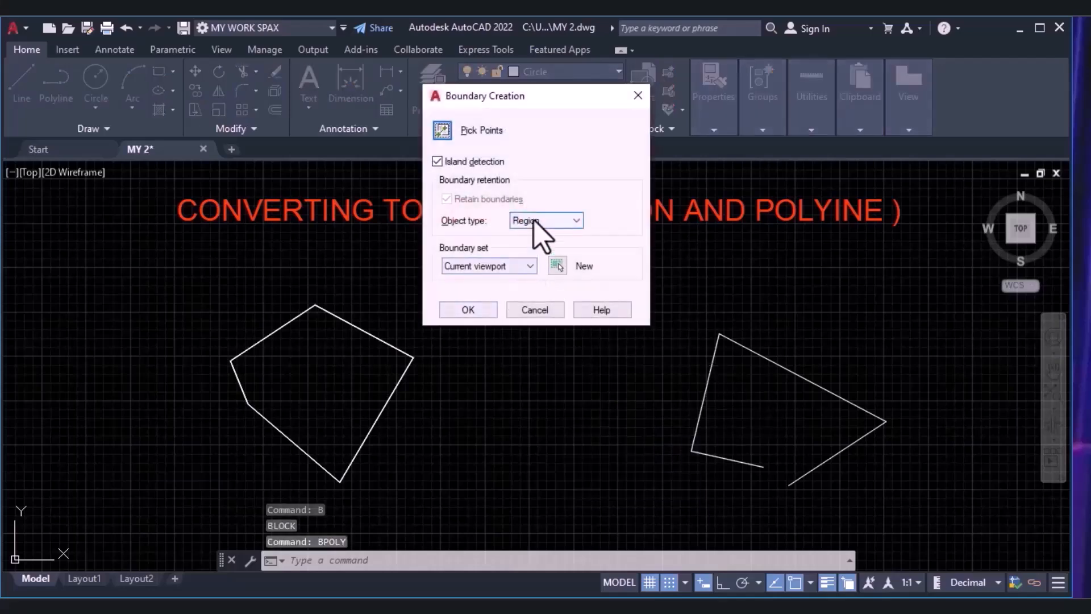
pyautogui.click(481, 312)
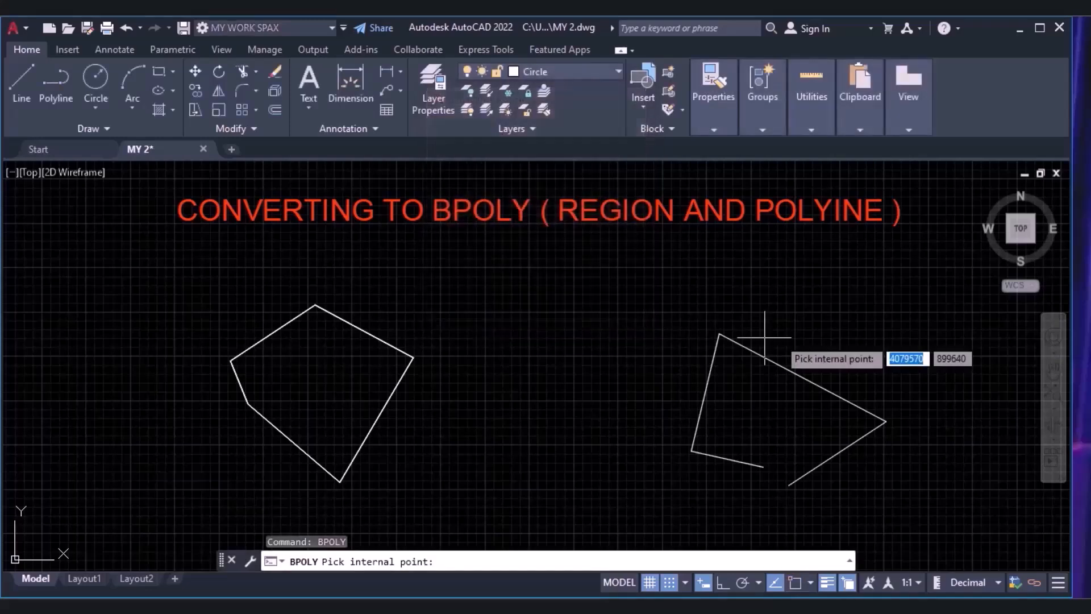
pyautogui.click(761, 431)
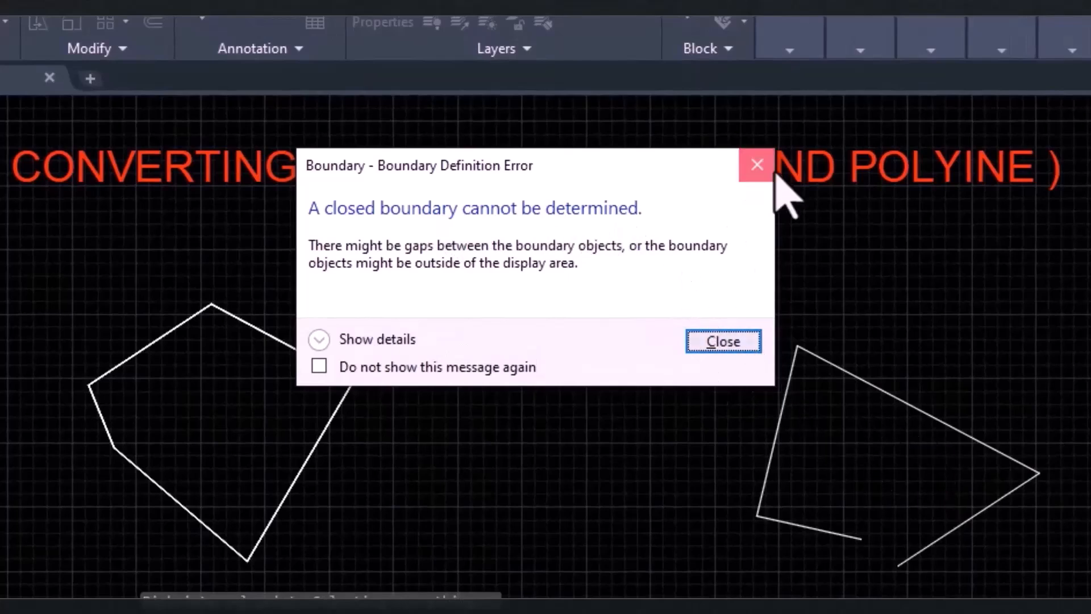
pyautogui.click(757, 165)
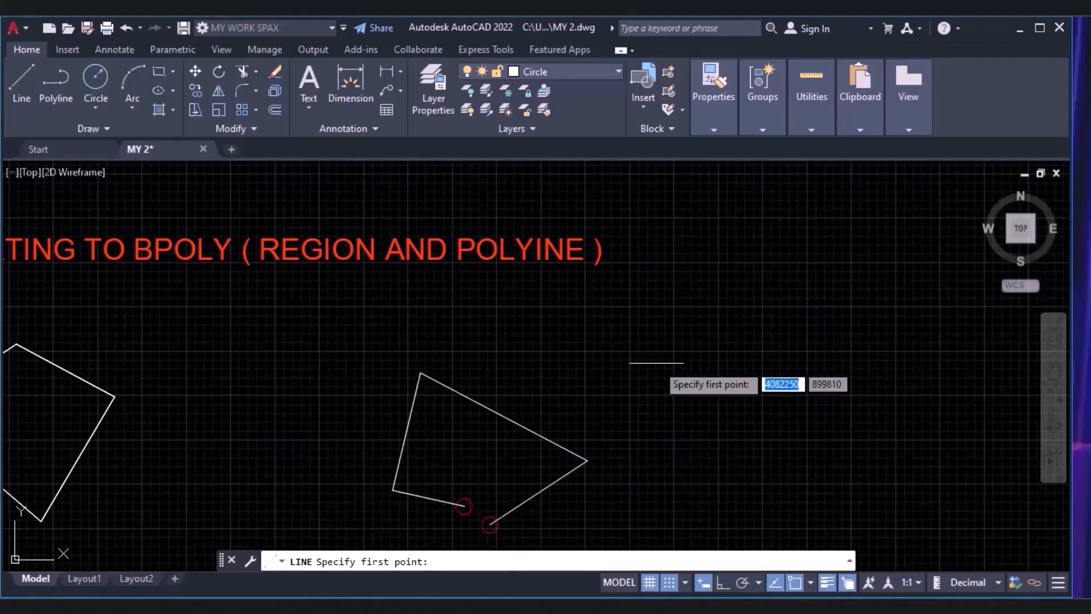
# Draw a closed four-sided shape from lines beside the open shape, starting with a side about 1888 long at about 62°.
pyautogui.click(728, 397)
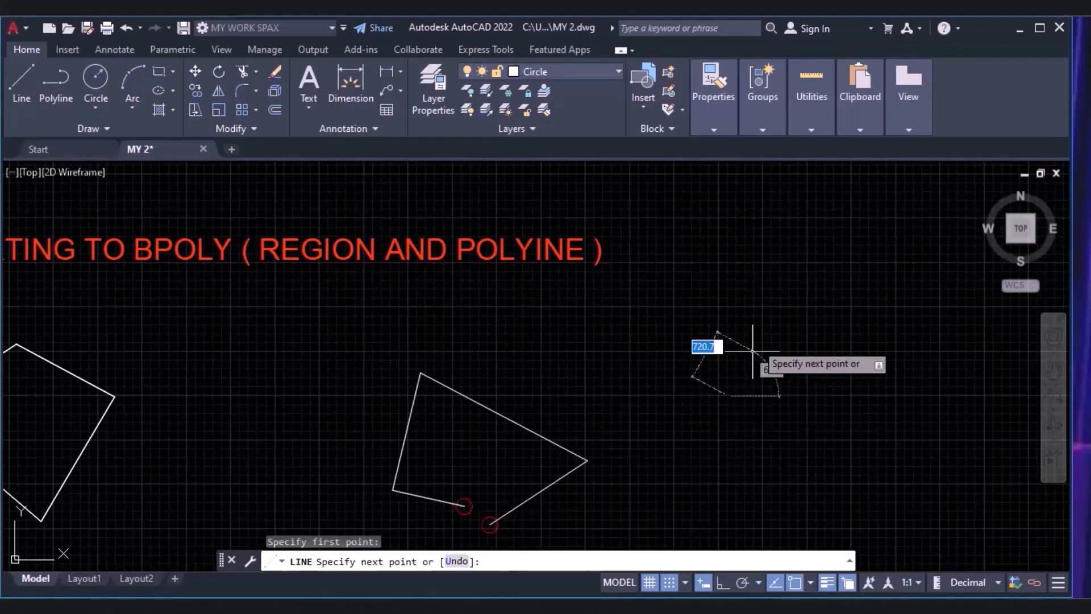
pyautogui.click(790, 278)
pyautogui.click(919, 407)
pyautogui.click(817, 518)
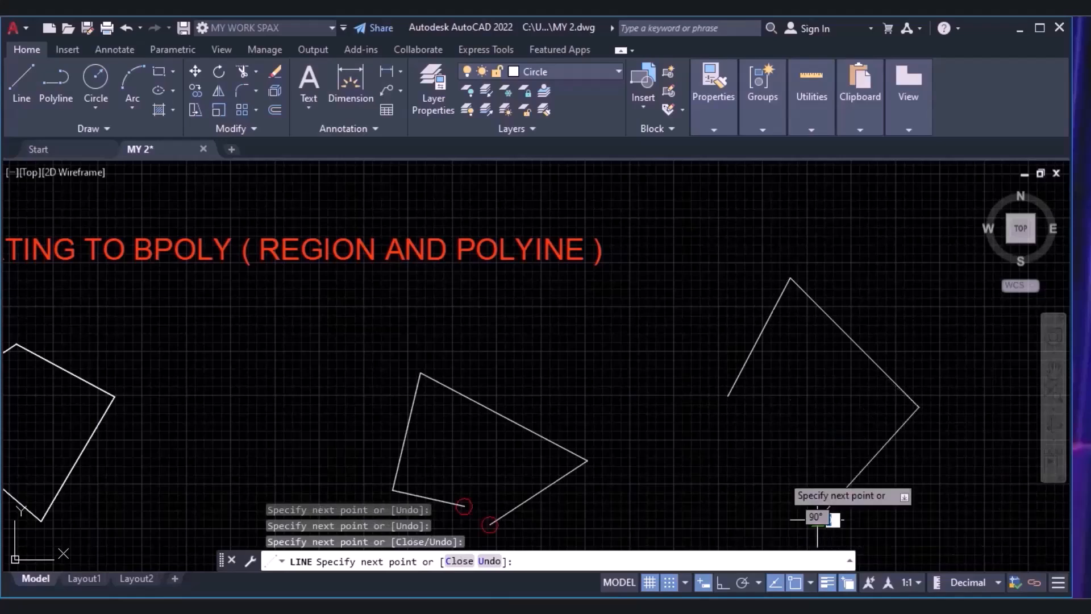
pyautogui.click(728, 396)
pyautogui.press('Escape')
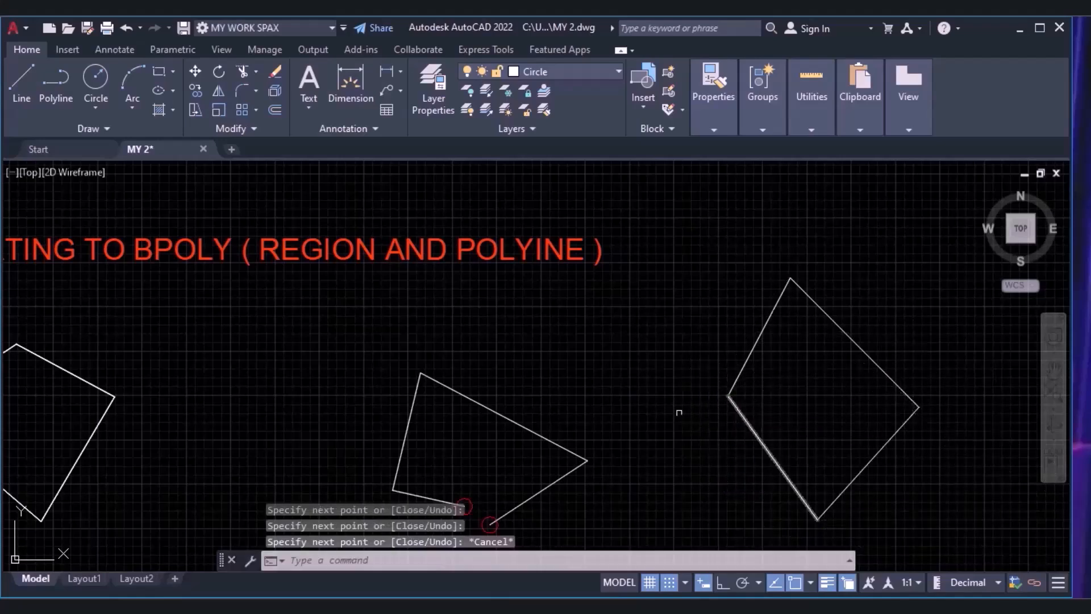
pyautogui.press('Escape')
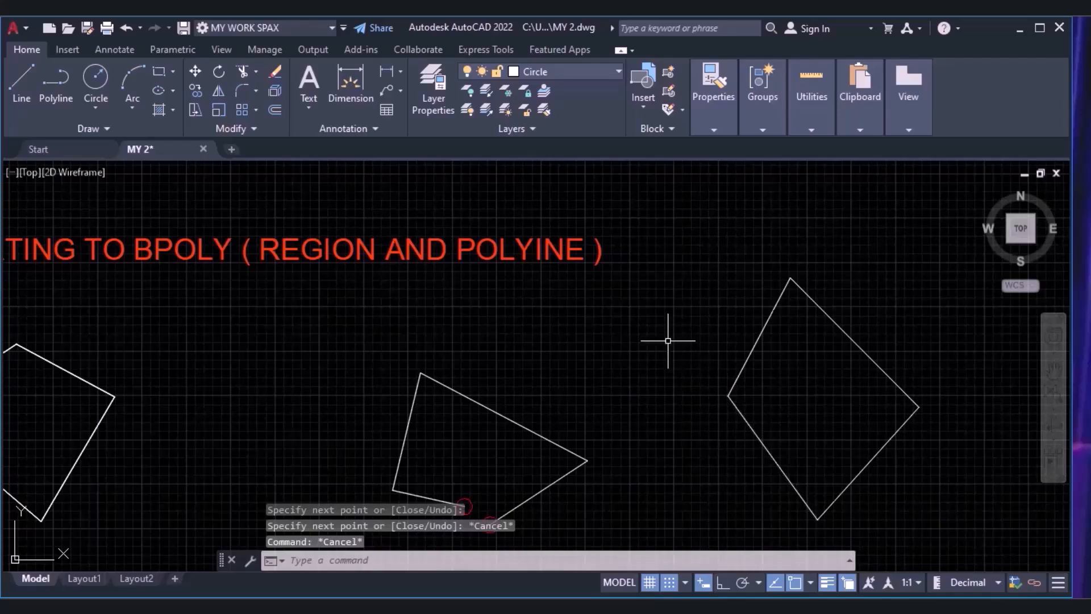
# Create a polyline boundary with BPOLY inside the new closed four-sided shape and check the objects overlapping on its edge.
pyautogui.write('bp')
pyautogui.press('Down')
pyautogui.press('Return')
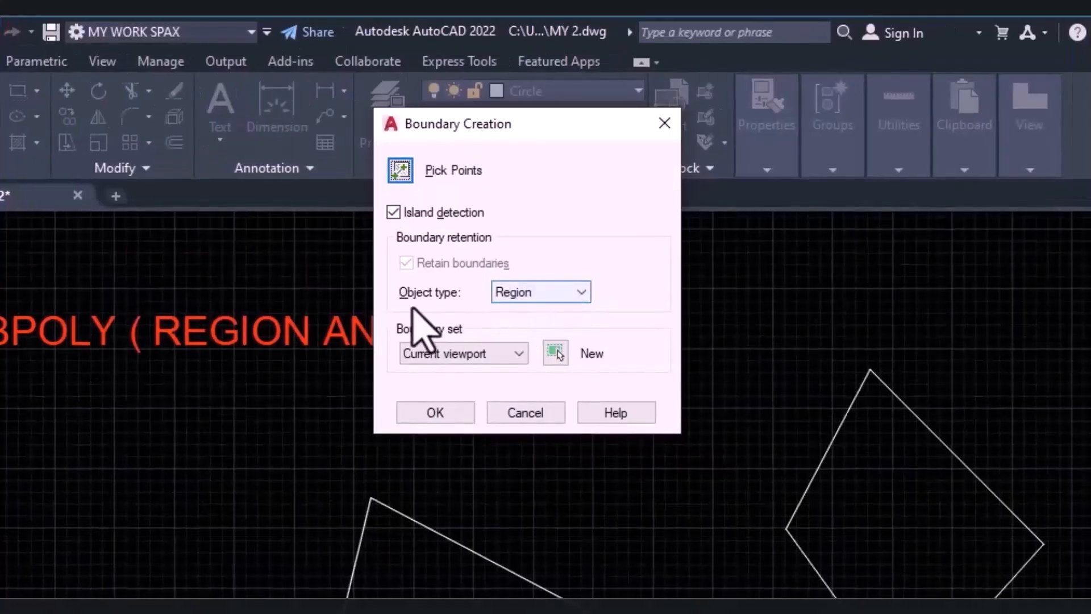
pyautogui.click(570, 221)
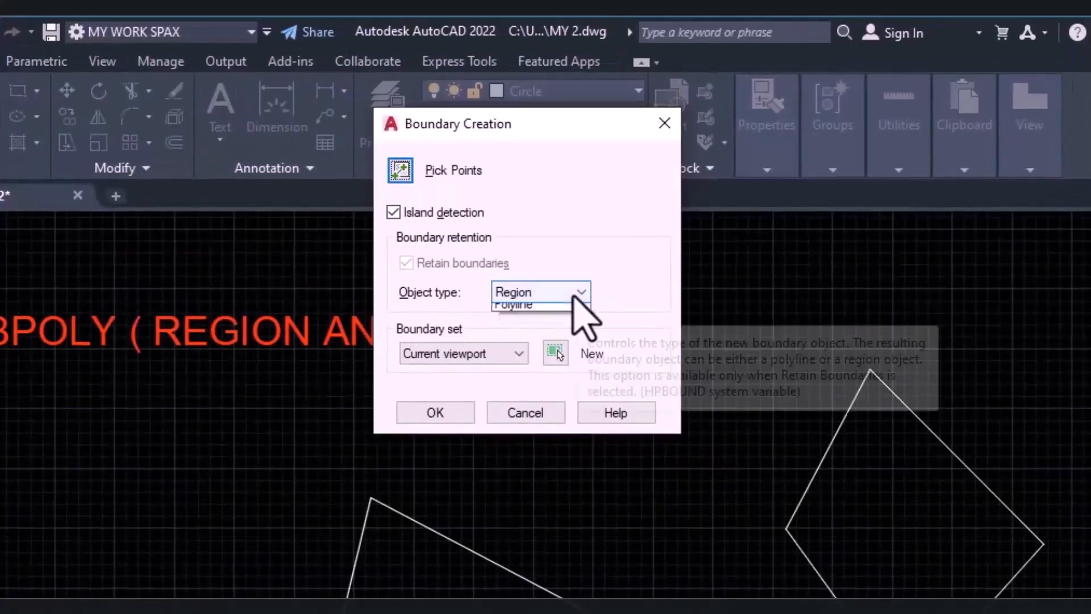
pyautogui.click(519, 323)
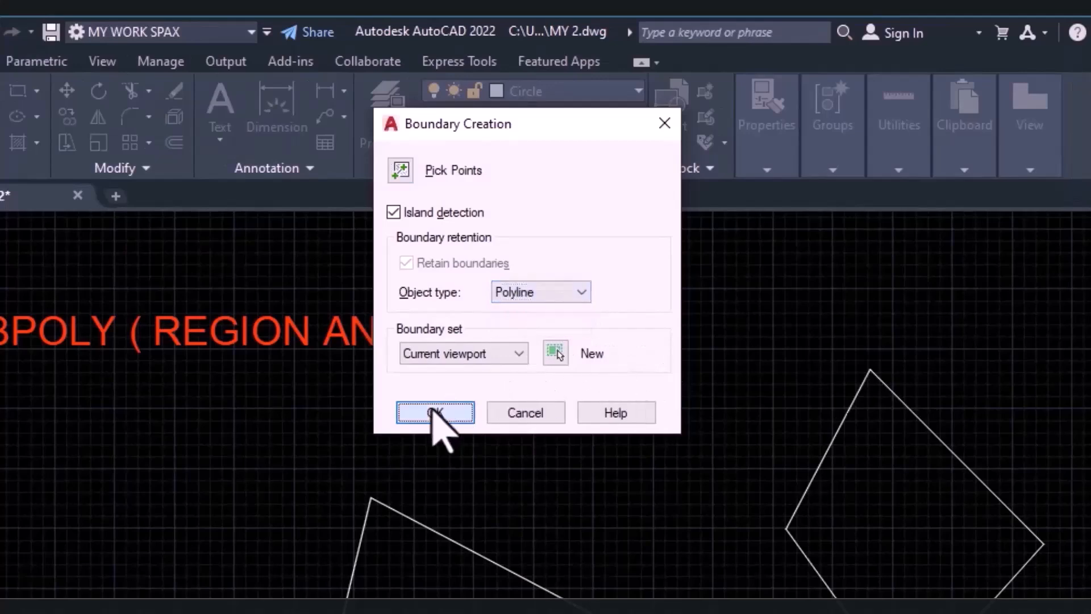
pyautogui.click(437, 415)
pyautogui.click(876, 518)
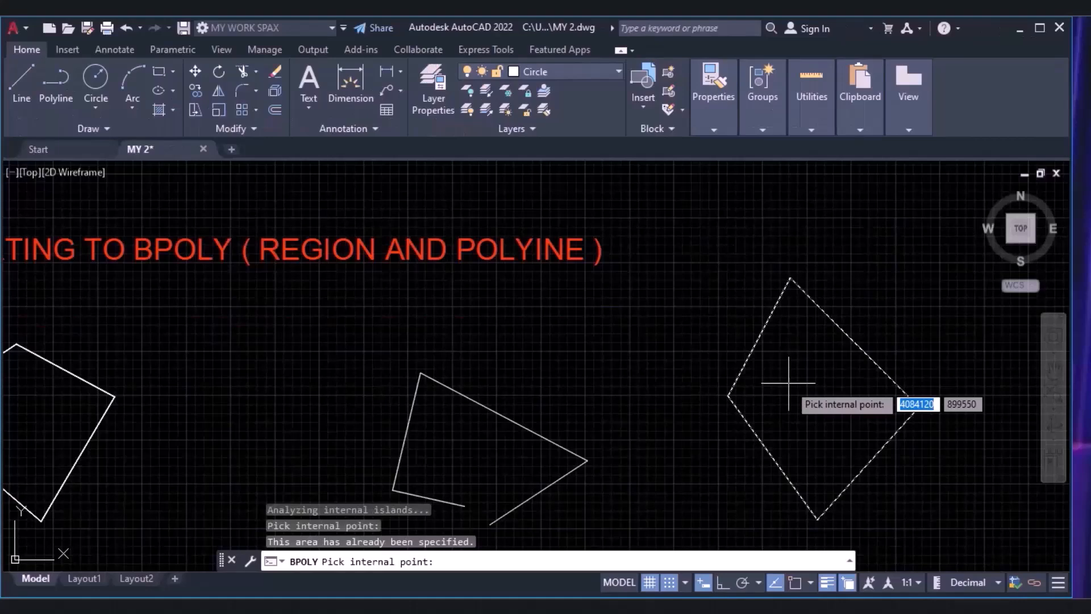
pyautogui.press('Return')
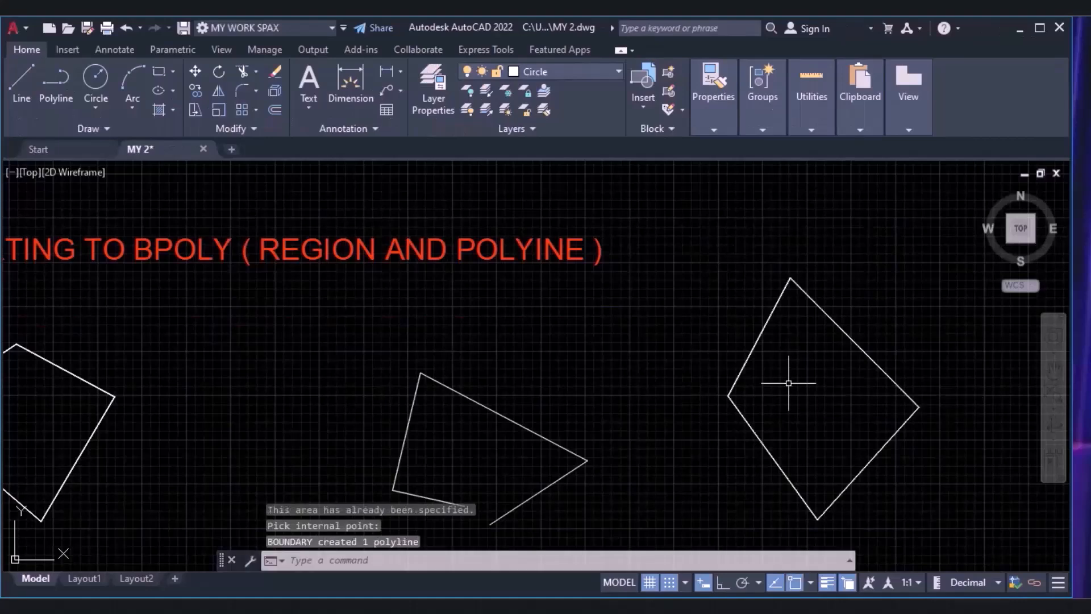
pyautogui.click(773, 310)
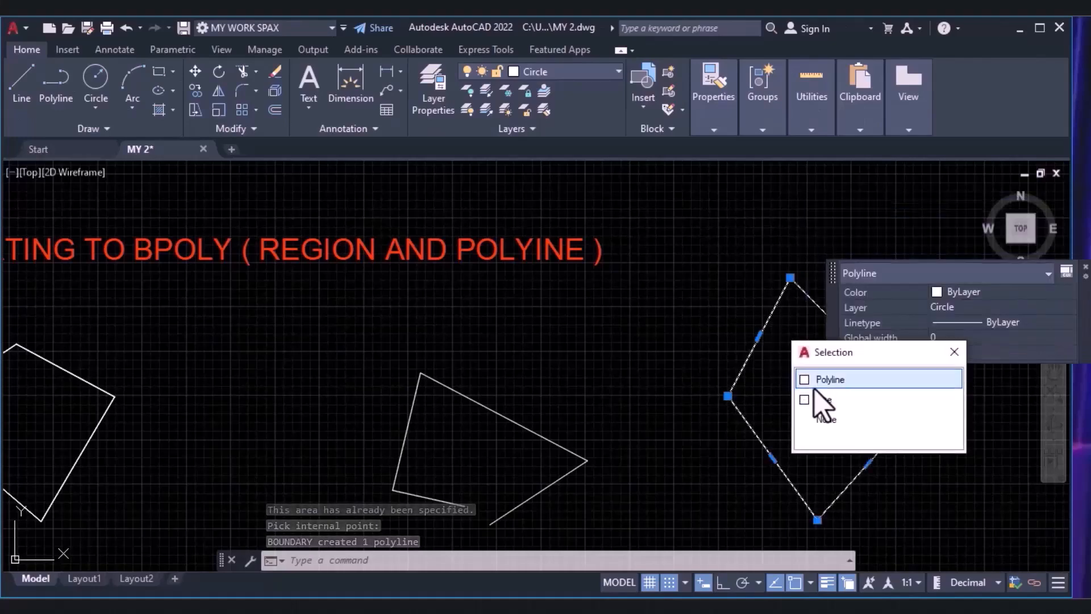
pyautogui.press('Escape')
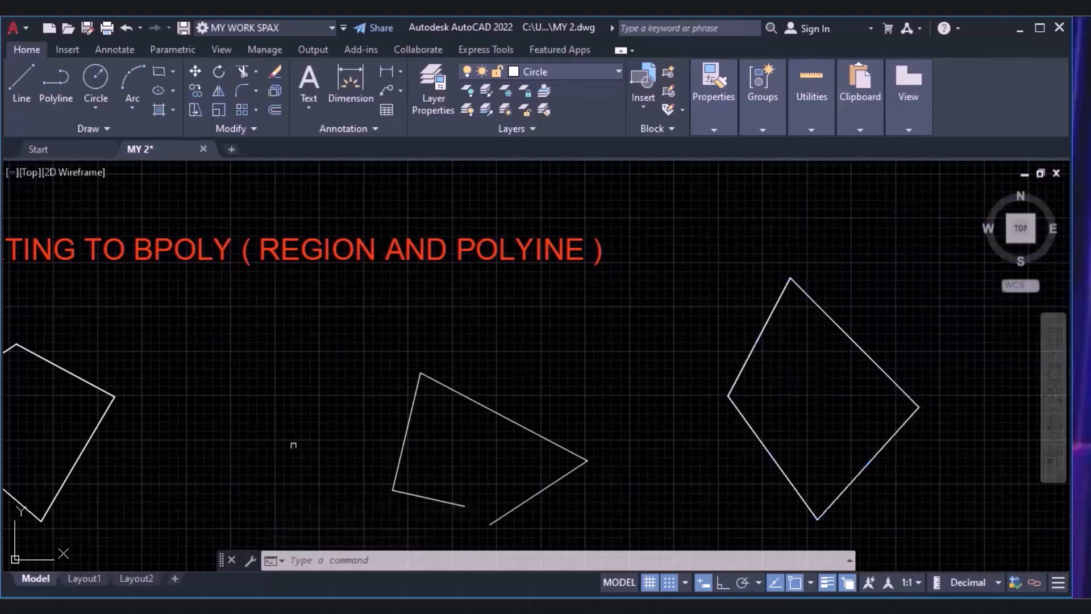
# Offset the polyline of the pentagon labelled Polyline inward by 1000.
pyautogui.moveTo(281, 453)
pyautogui.mouseDown(button='middle')
pyautogui.moveTo(313, 414)
pyautogui.moveTo(381, 407)
pyautogui.moveTo(430, 419)
pyautogui.mouseUp(button='middle')
pyautogui.scroll(2, 435, 416)
pyautogui.scroll(-2, 432, 362)
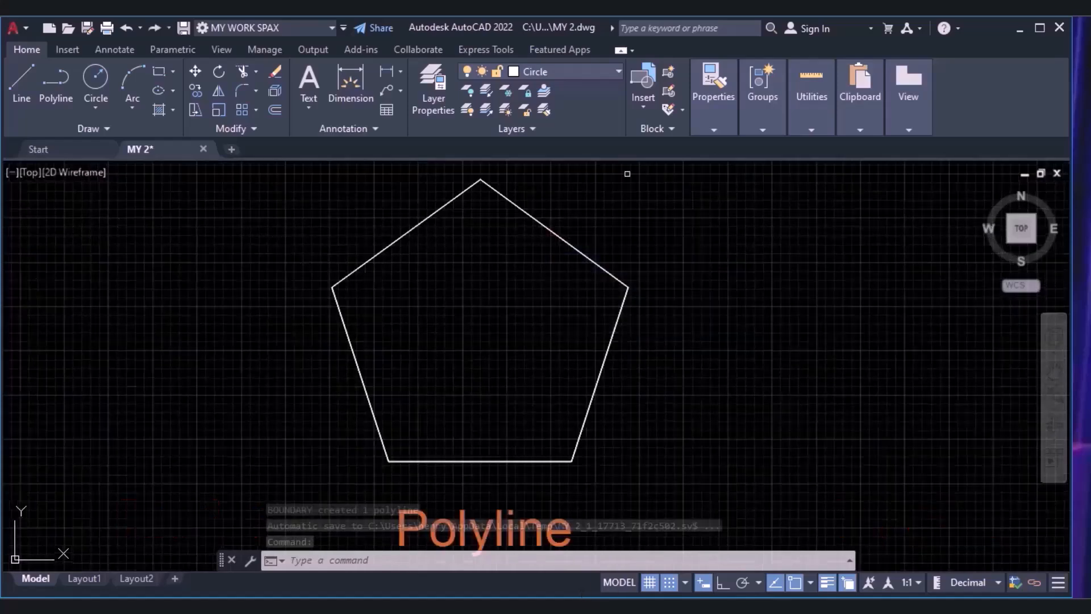
pyautogui.scroll(-2, 231, 234)
pyautogui.moveTo(250, 242)
pyautogui.mouseDown(button='middle')
pyautogui.moveTo(490, 298)
pyautogui.moveTo(573, 288)
pyautogui.mouseUp(button='middle')
pyautogui.click(275, 110)
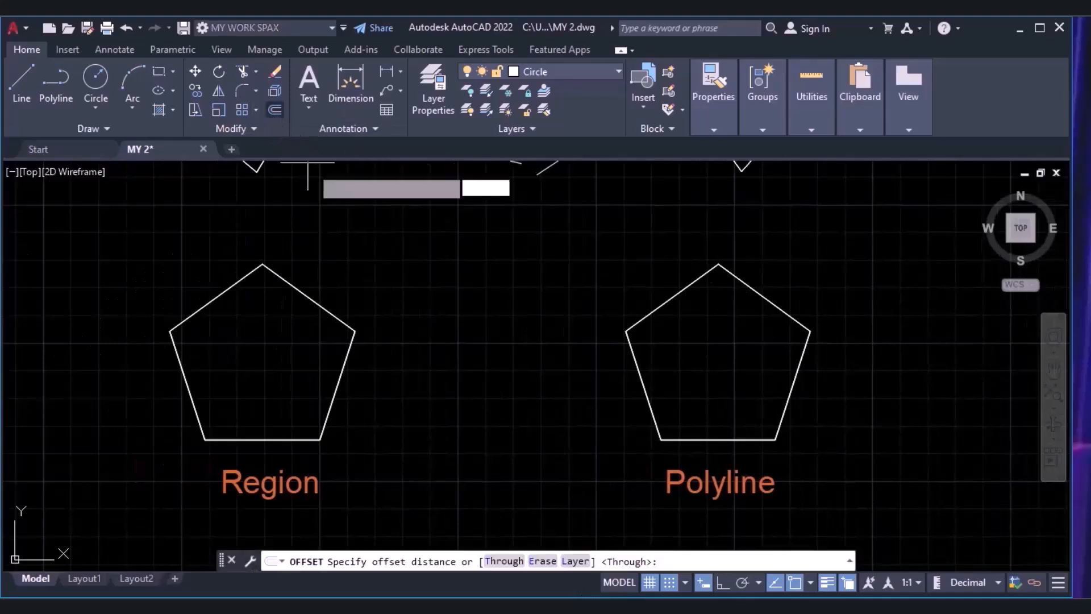
pyautogui.scroll(2, 502, 302)
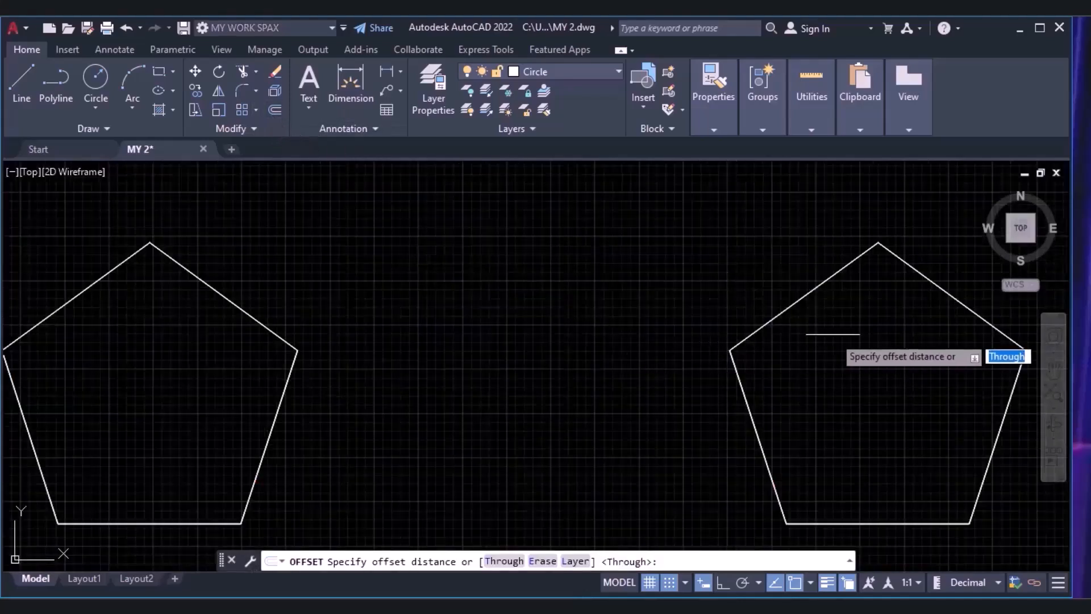
pyautogui.write('1000')
pyautogui.press('Return')
pyautogui.click(831, 276)
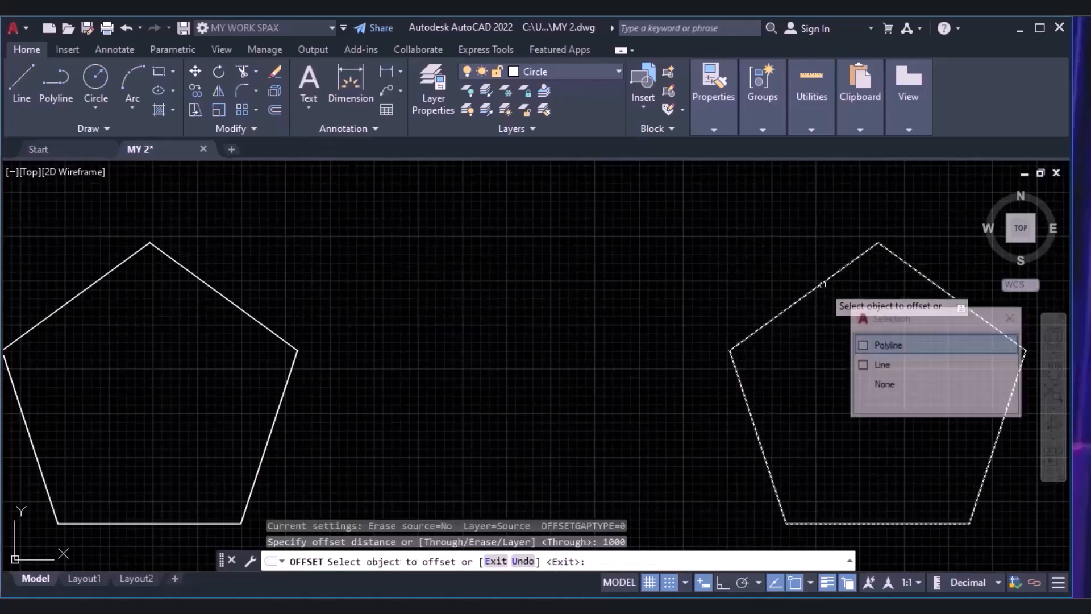
pyautogui.click(869, 350)
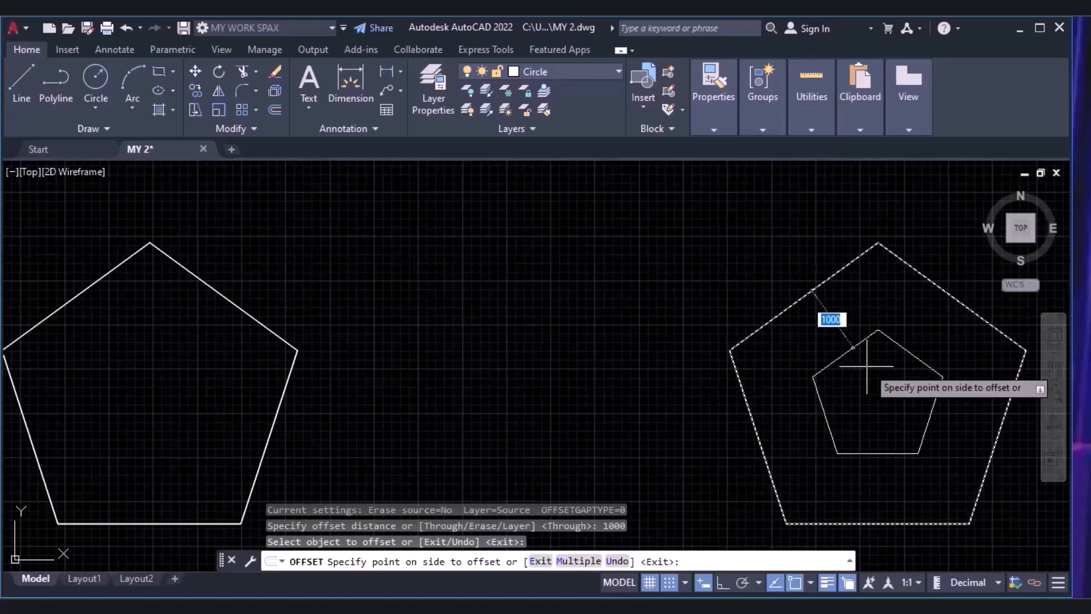
pyautogui.click(869, 366)
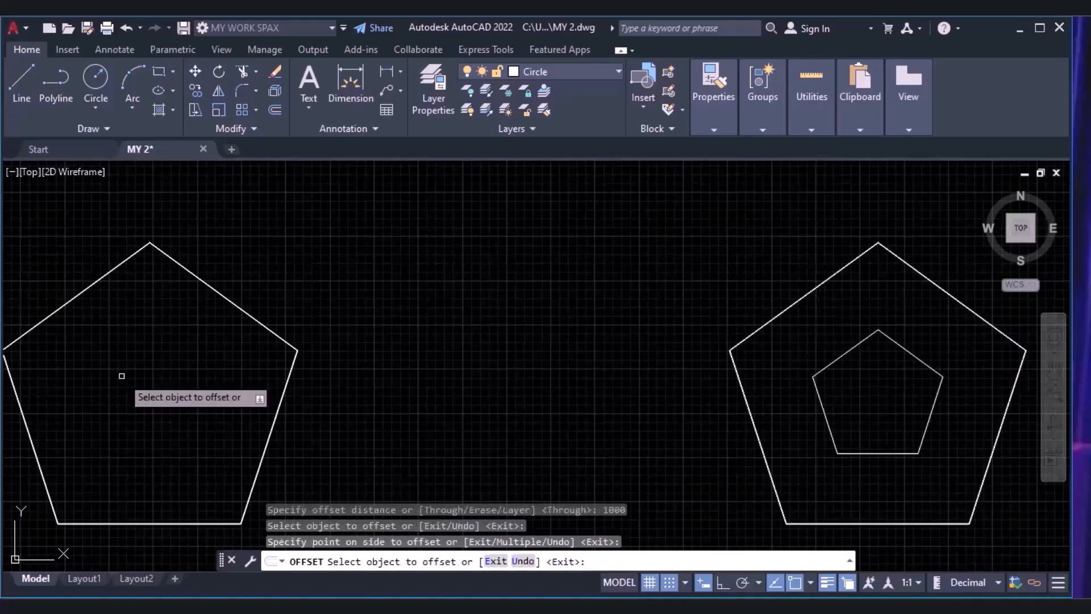
# Try to offset the region of the pentagon labelled Region by the same distance.
pyautogui.scroll(2, 290, 289)
pyautogui.moveTo(305, 289); pyautogui.dragTo(680, 246, button='middle')
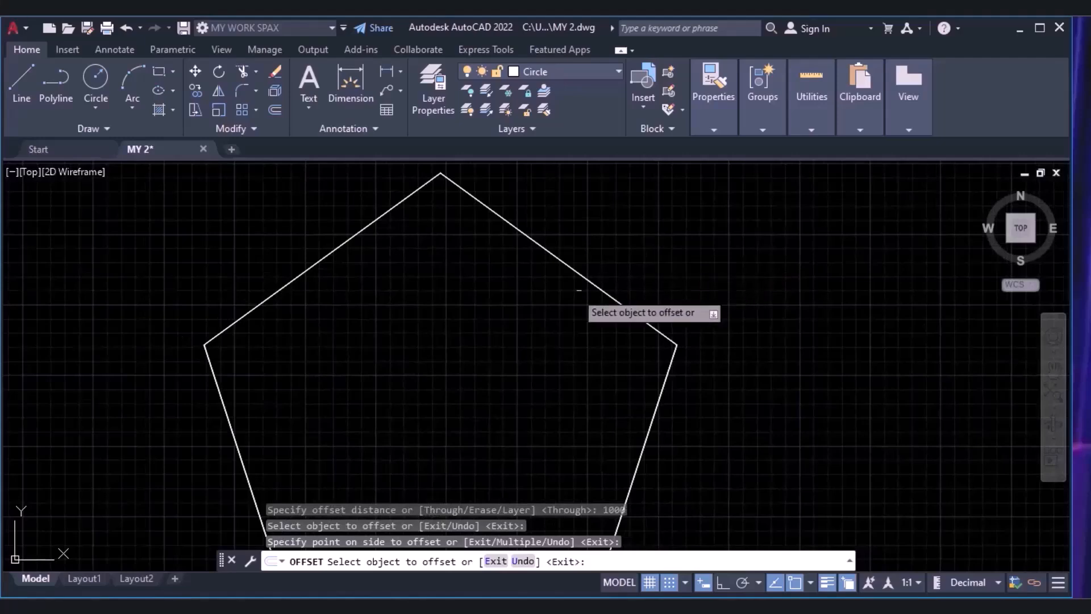
pyautogui.scroll(-4, 549, 314)
pyautogui.moveTo(548, 316); pyautogui.dragTo(274, 259, button='middle')
pyautogui.scroll(2, 474, 313)
pyautogui.click(228, 185)
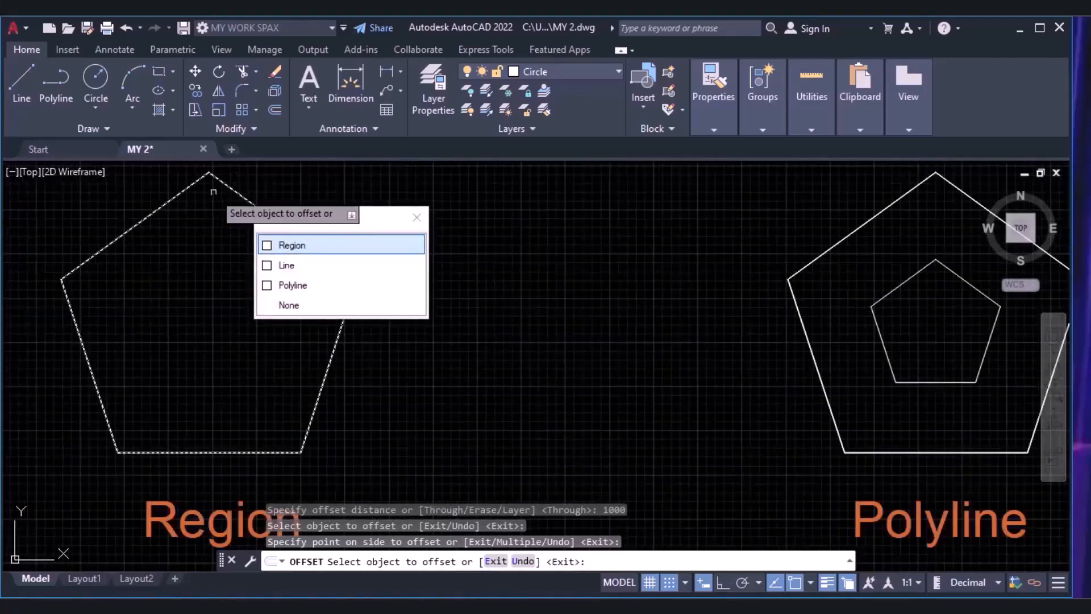
pyautogui.click(282, 245)
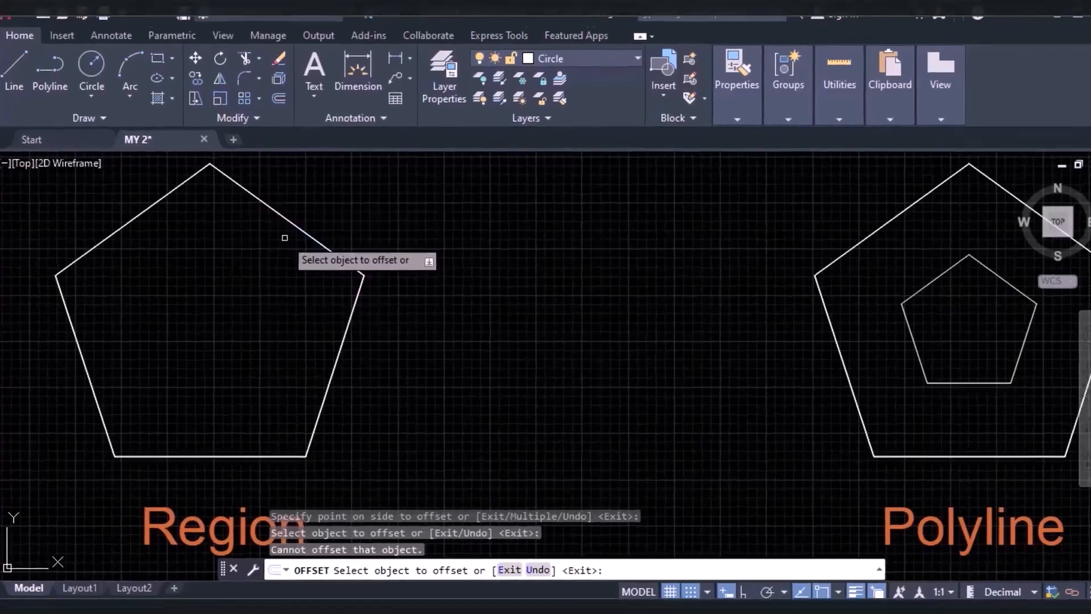
pyautogui.click(261, 202)
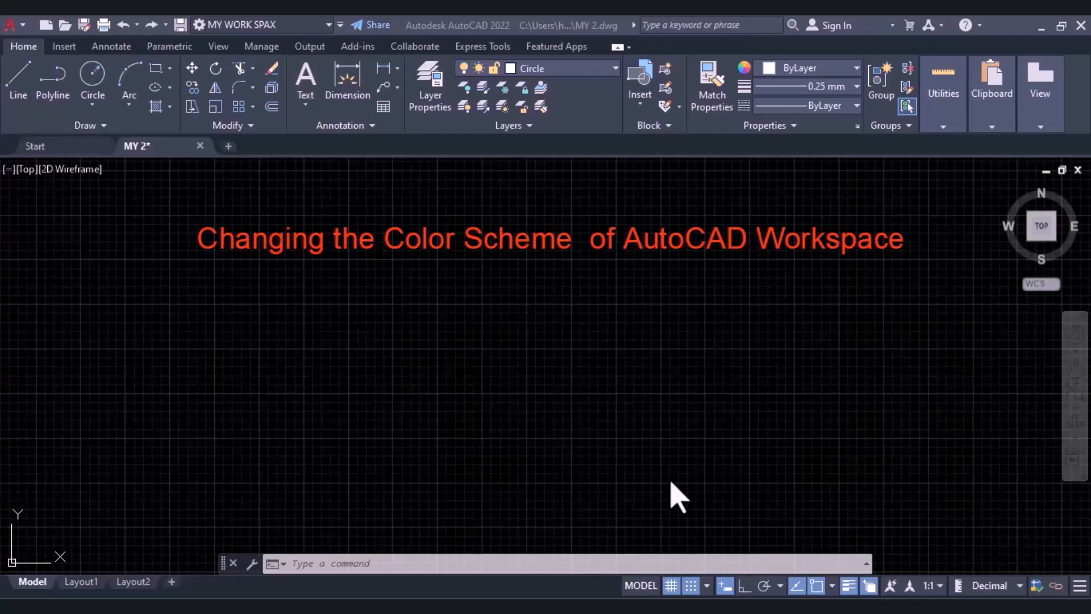
pyautogui.click(13, 25)
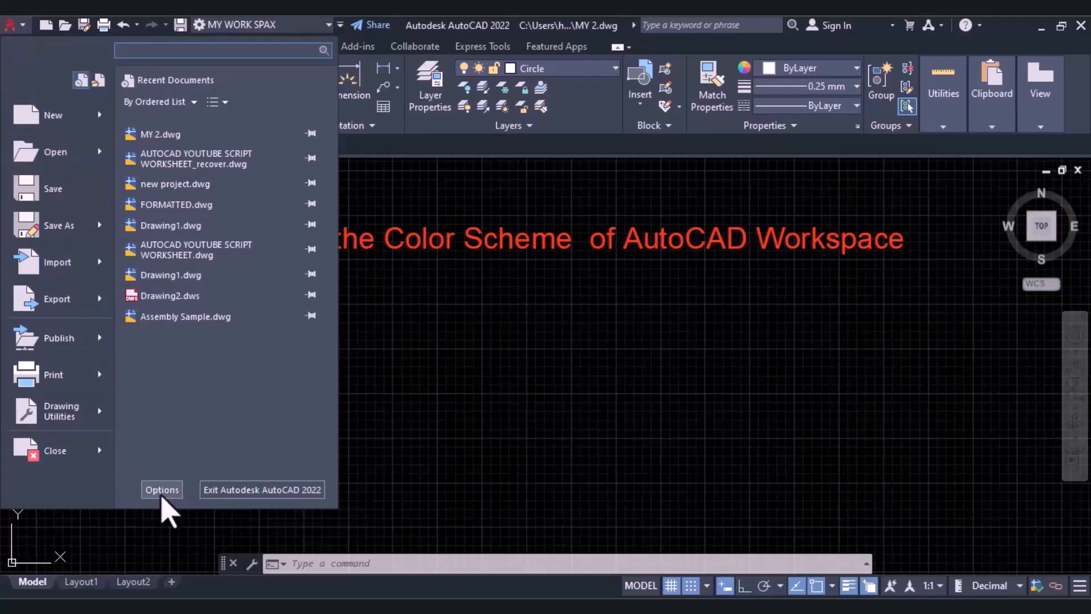
pyautogui.click(530, 441)
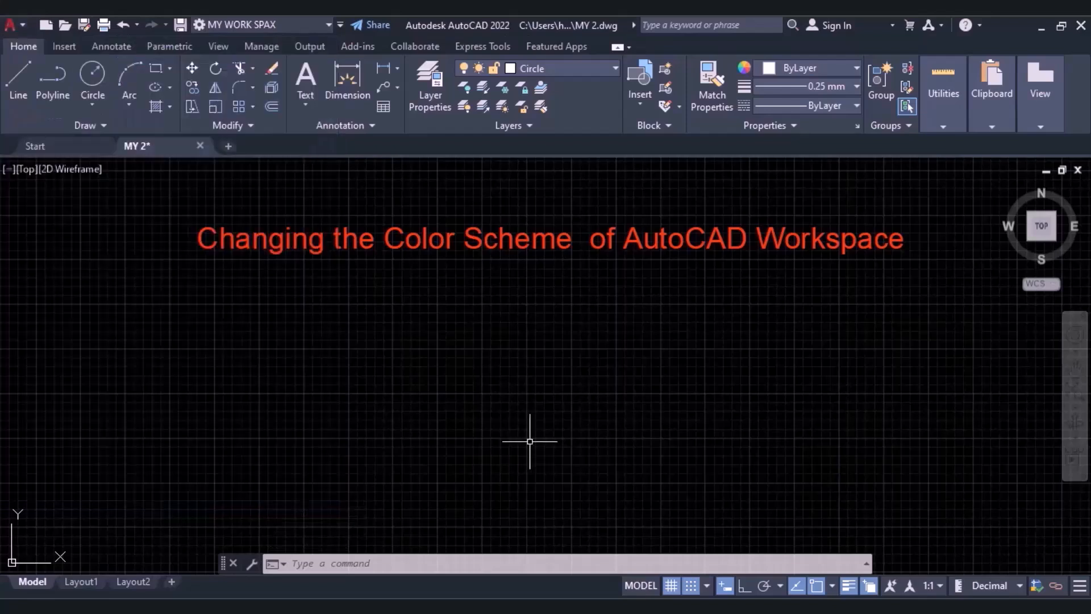
# Open the drawing window colour settings from the display options.
pyautogui.write('optio')
pyautogui.write('n')
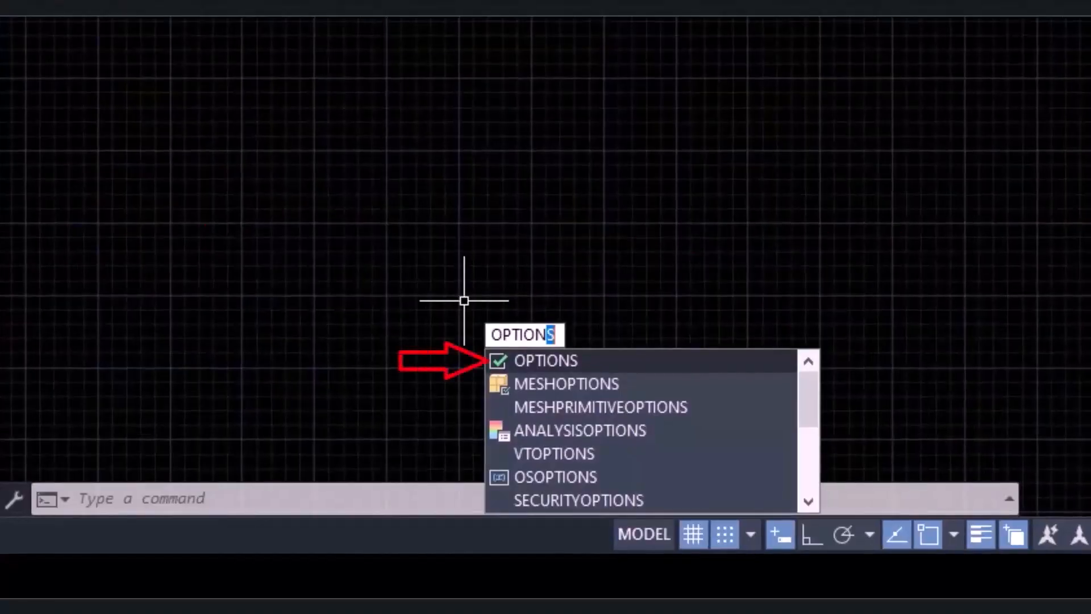
pyautogui.press('Return')
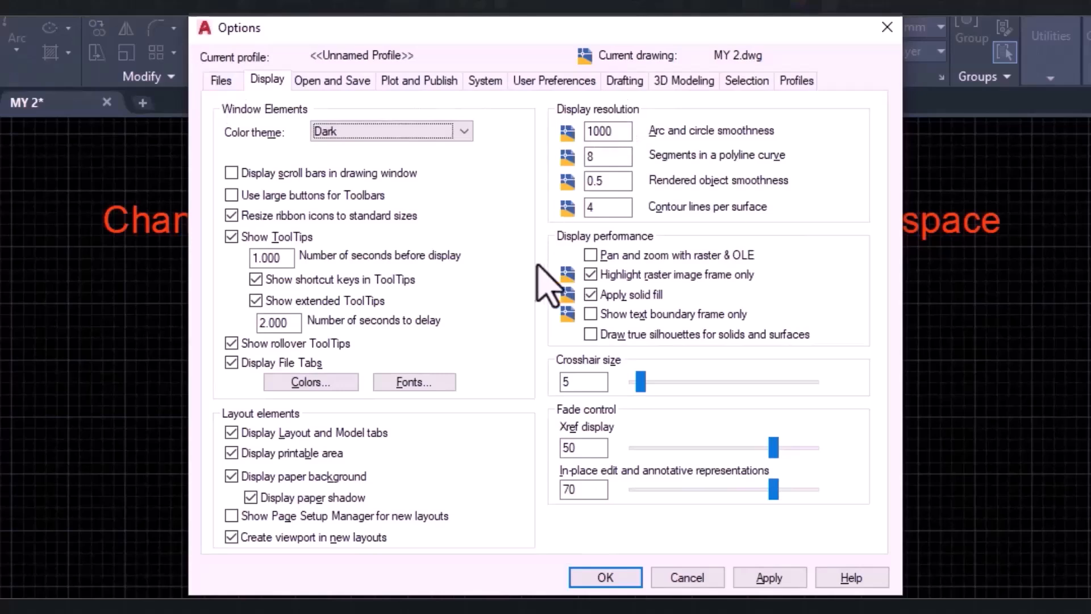
pyautogui.click(225, 81)
pyautogui.click(261, 80)
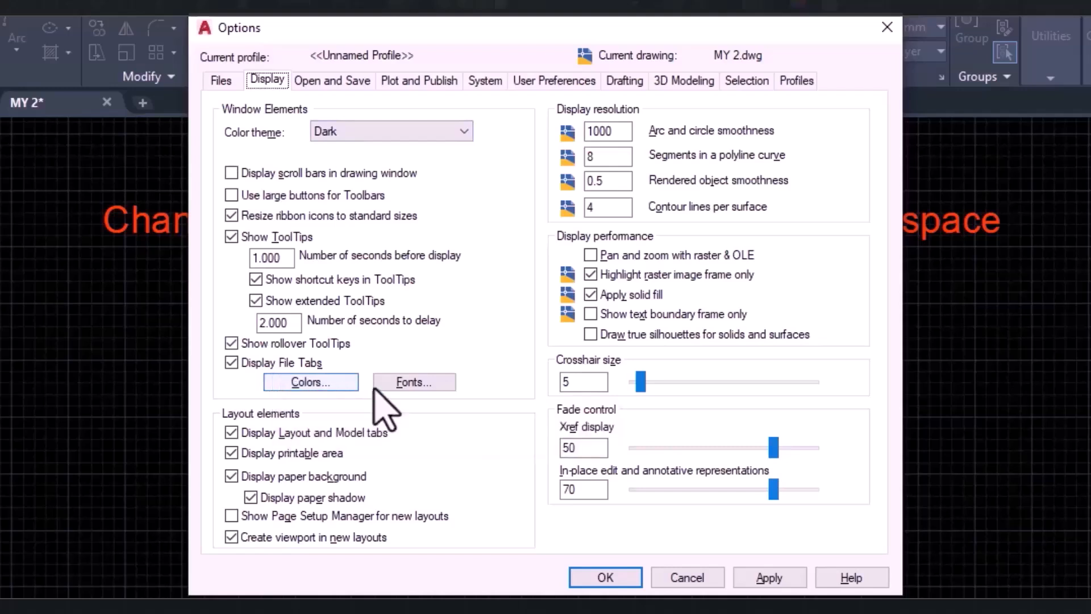
pyautogui.click(328, 383)
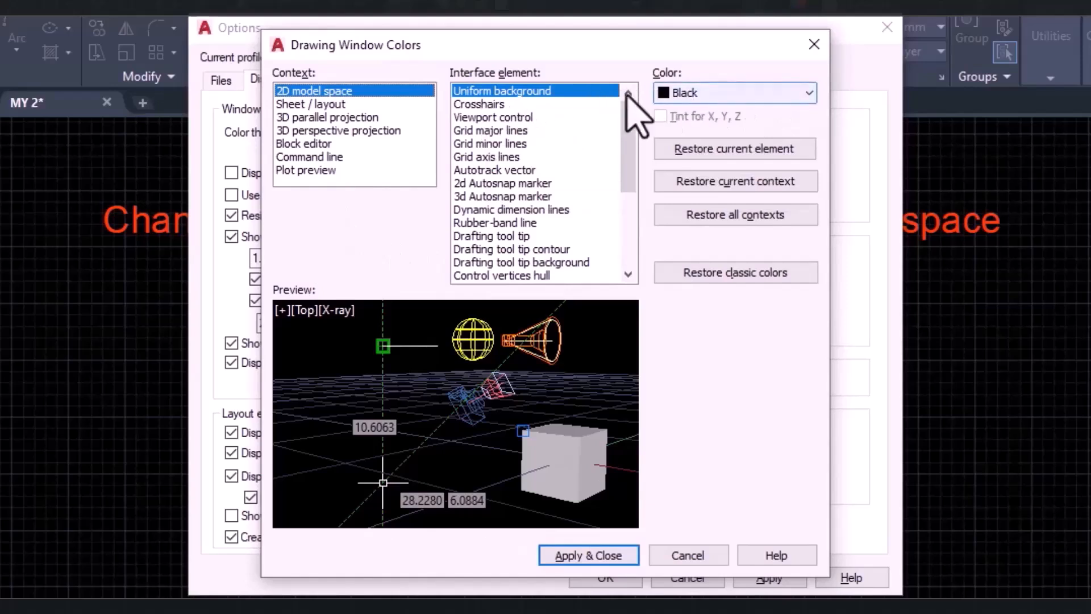
# Set the uniform background of the 2D model space to the custom true colour 175,174,172.
pyautogui.click(710, 96)
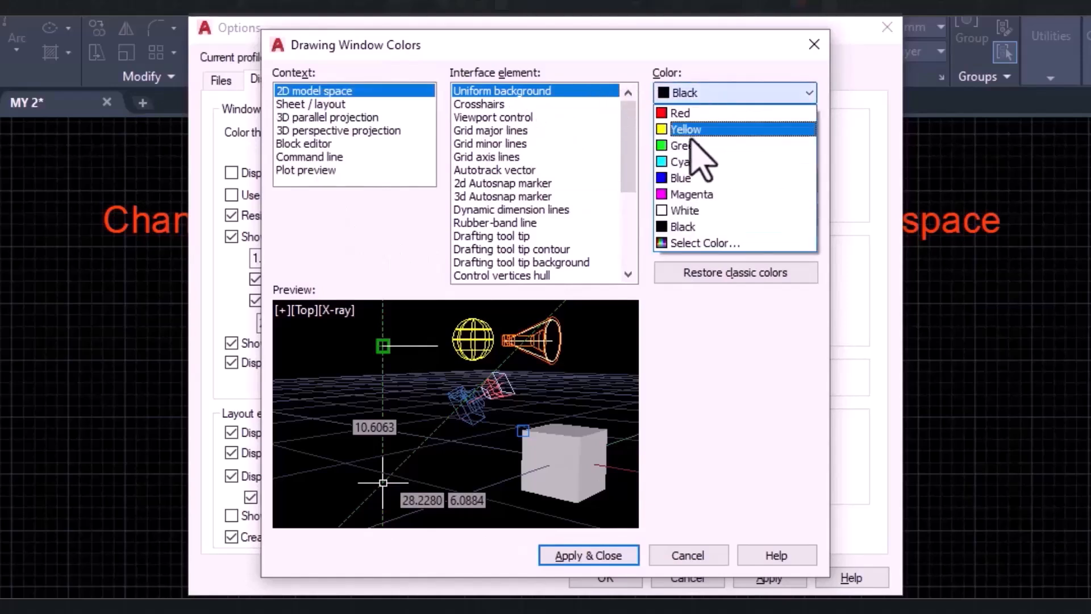
pyautogui.click(716, 244)
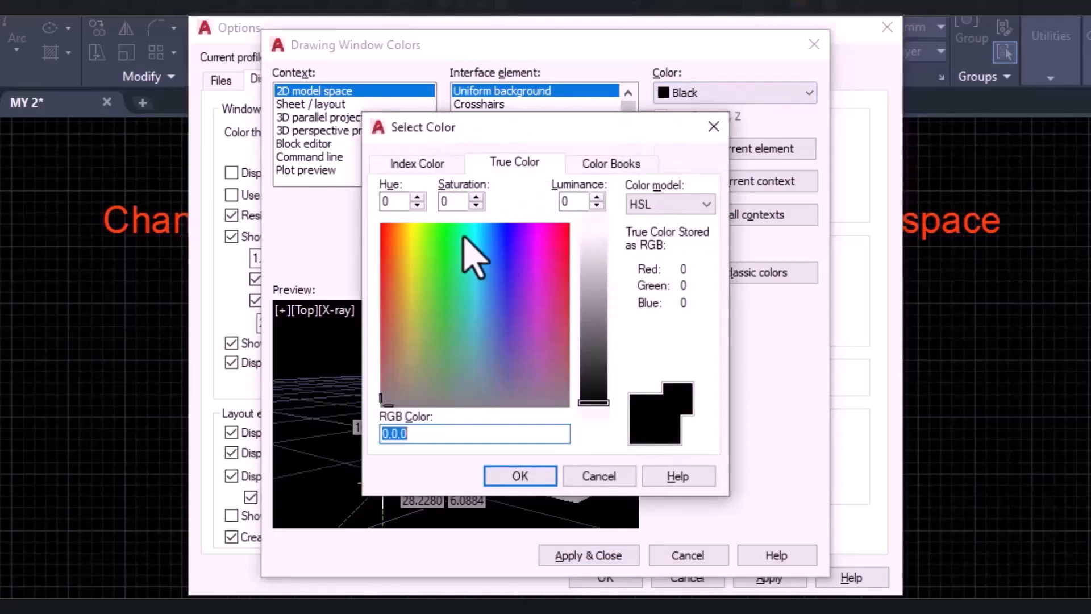
pyautogui.click(403, 402)
pyautogui.click(593, 285)
pyautogui.click(524, 471)
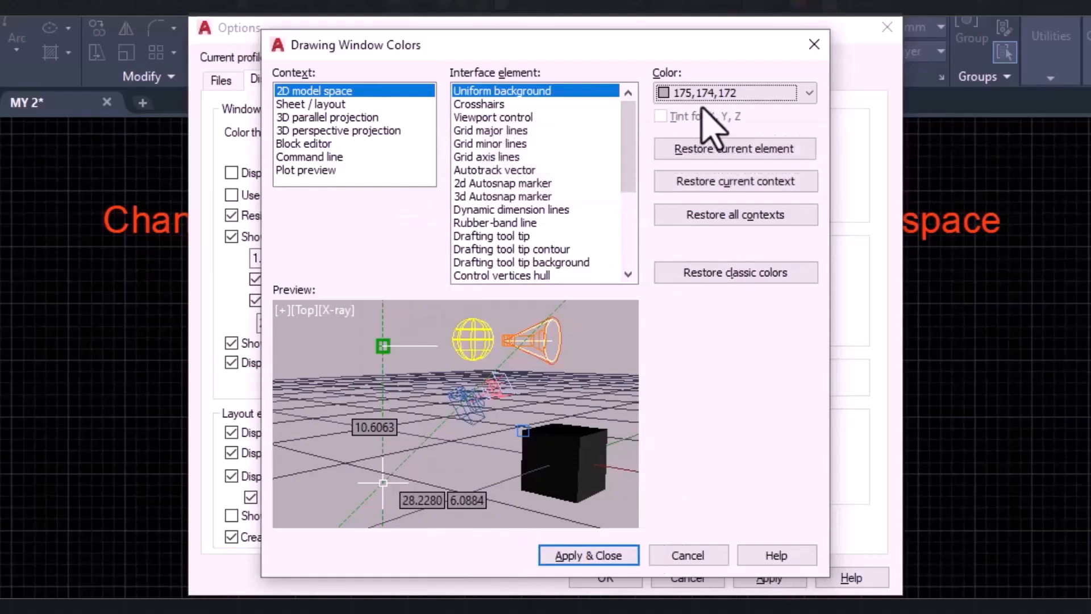
# Set the uniform background of the 2D model space to Blue and apply it to the workspace.
pyautogui.click(728, 92)
pyautogui.click(710, 173)
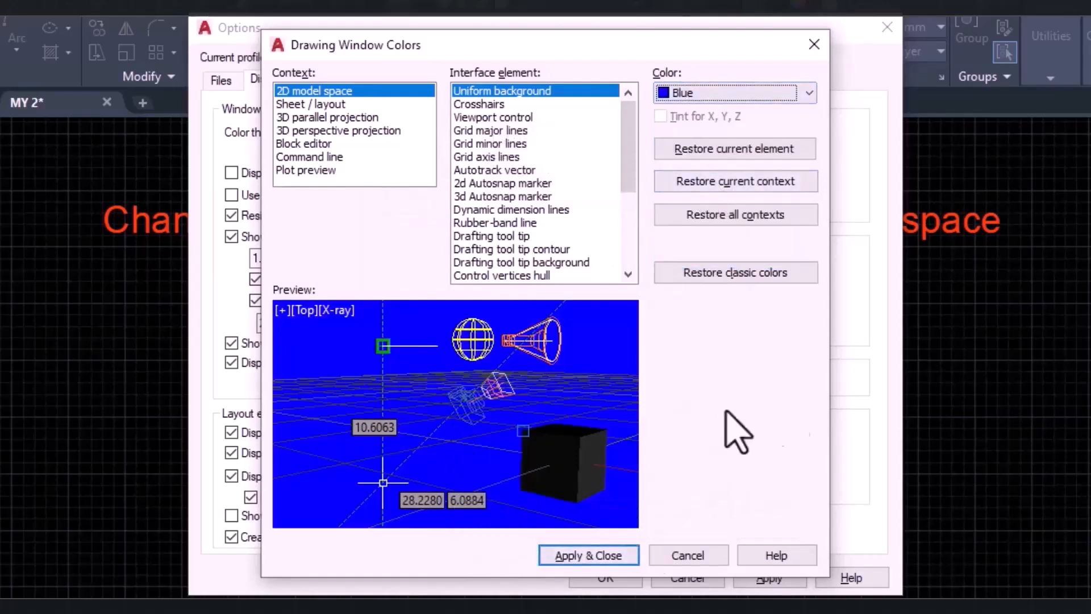
pyautogui.click(581, 560)
pyautogui.click(761, 577)
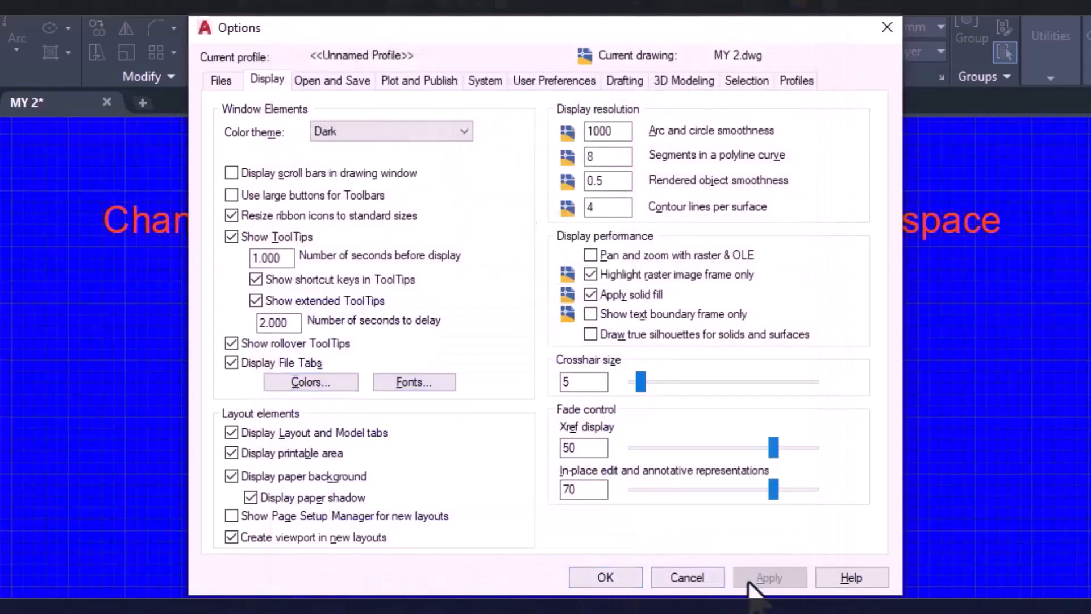
pyautogui.click(629, 586)
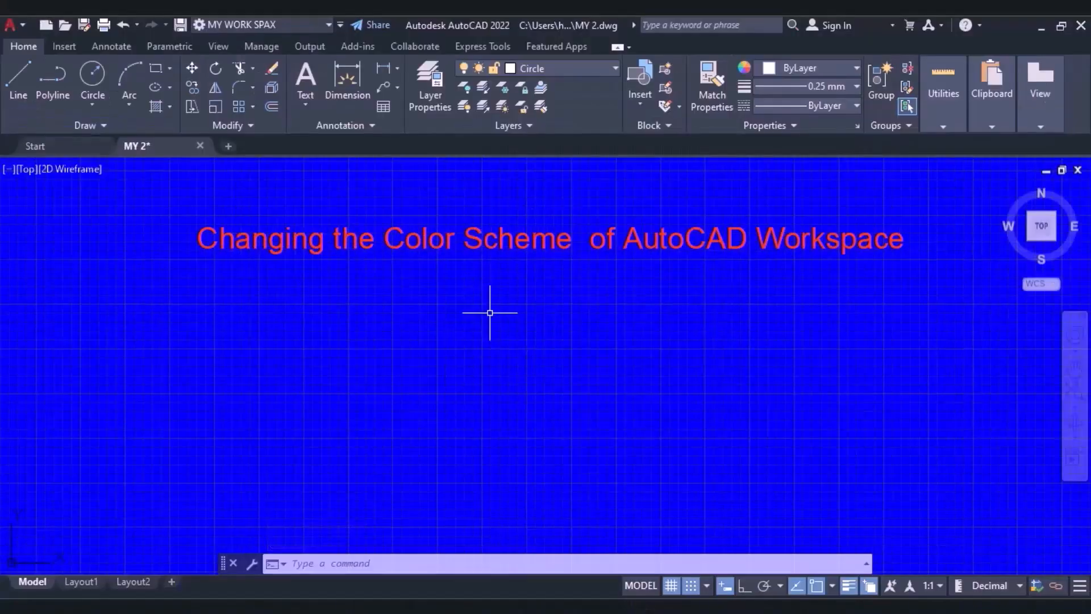
# Reopen the drawing window colour settings and set the uniform background of the 2D model space to White.
pyautogui.rightClick(374, 372)
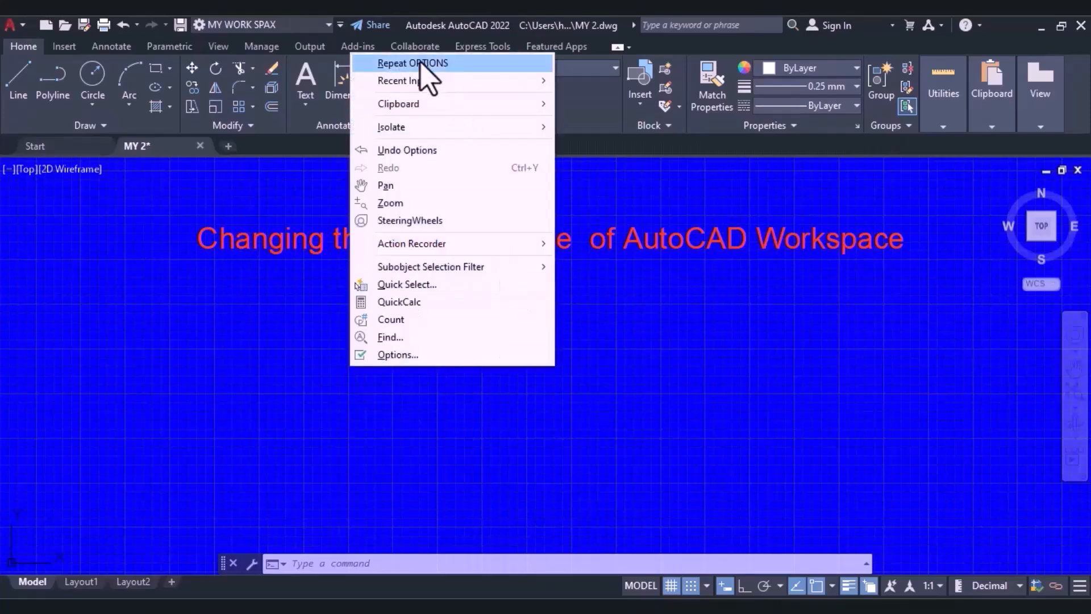
pyautogui.click(420, 63)
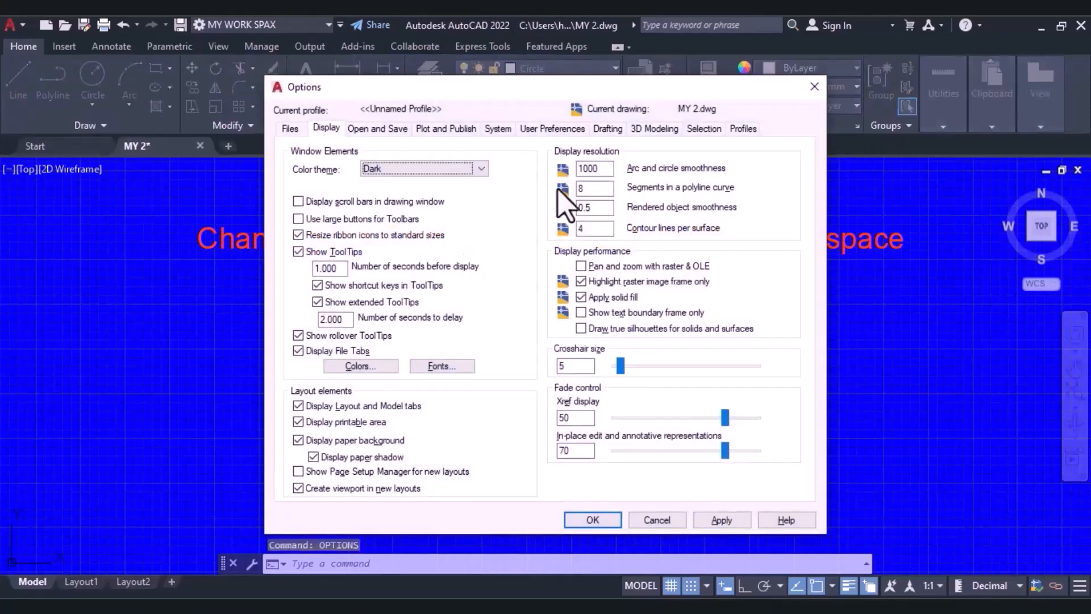
pyautogui.click(360, 367)
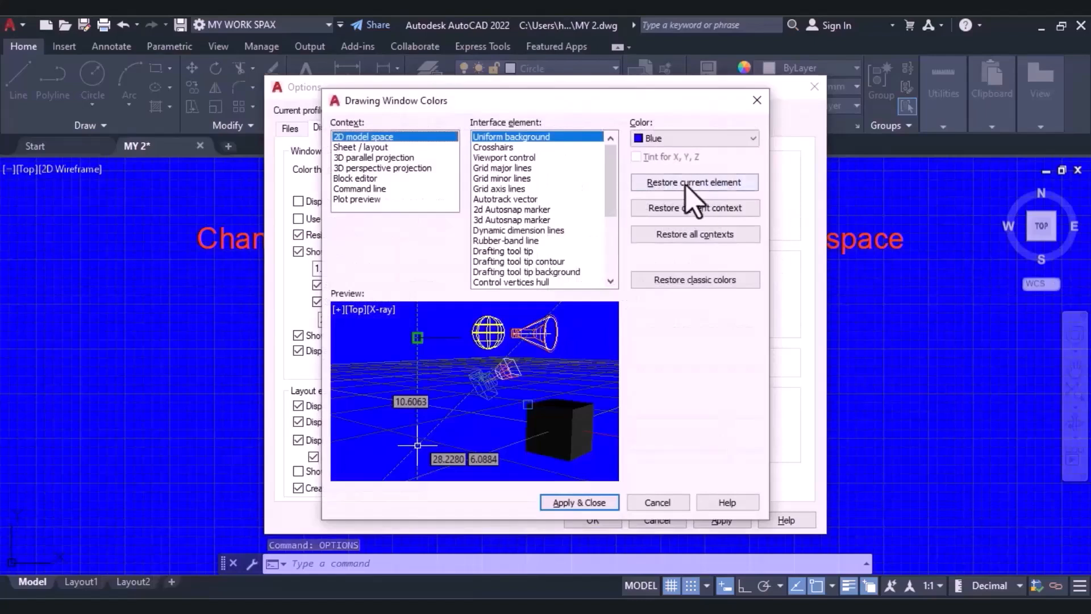
pyautogui.click(666, 142)
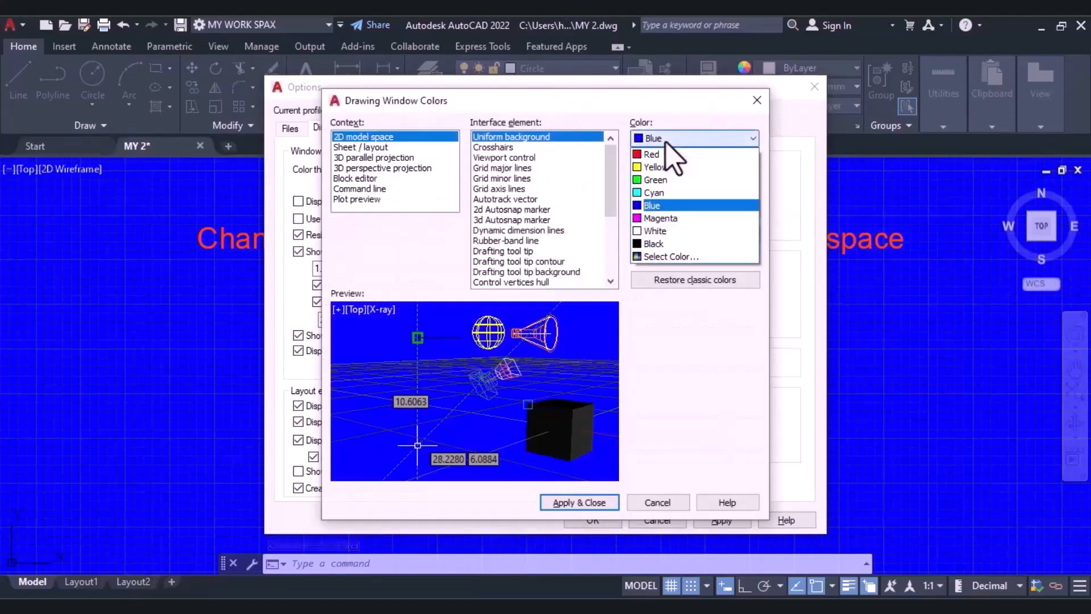
pyautogui.click(679, 232)
# Set the colour of the grid major lines in the 2D model space to Black.
pyautogui.click(526, 147)
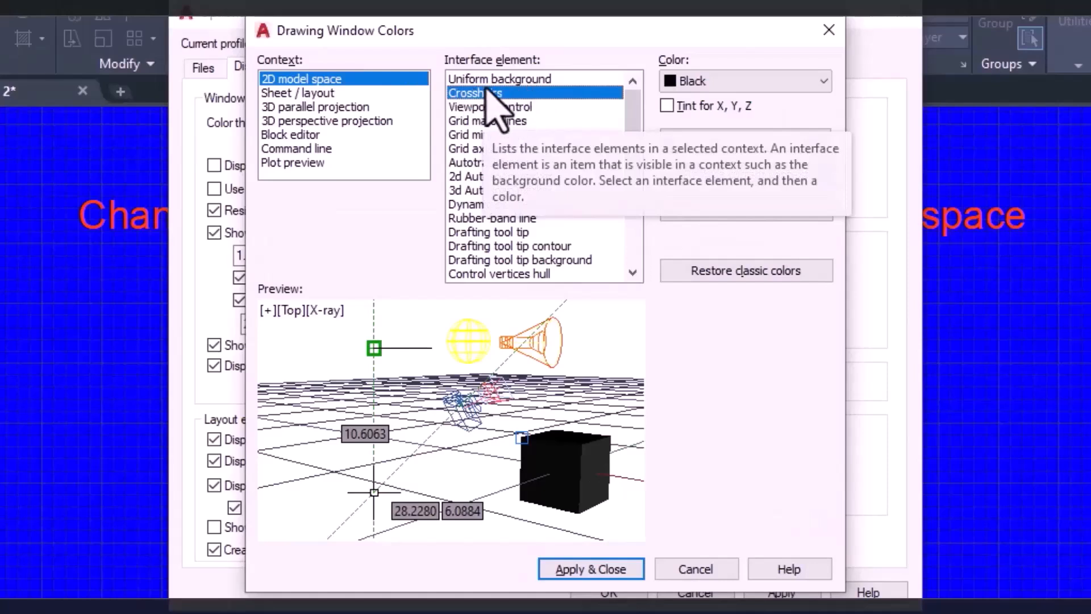
pyautogui.click(463, 109)
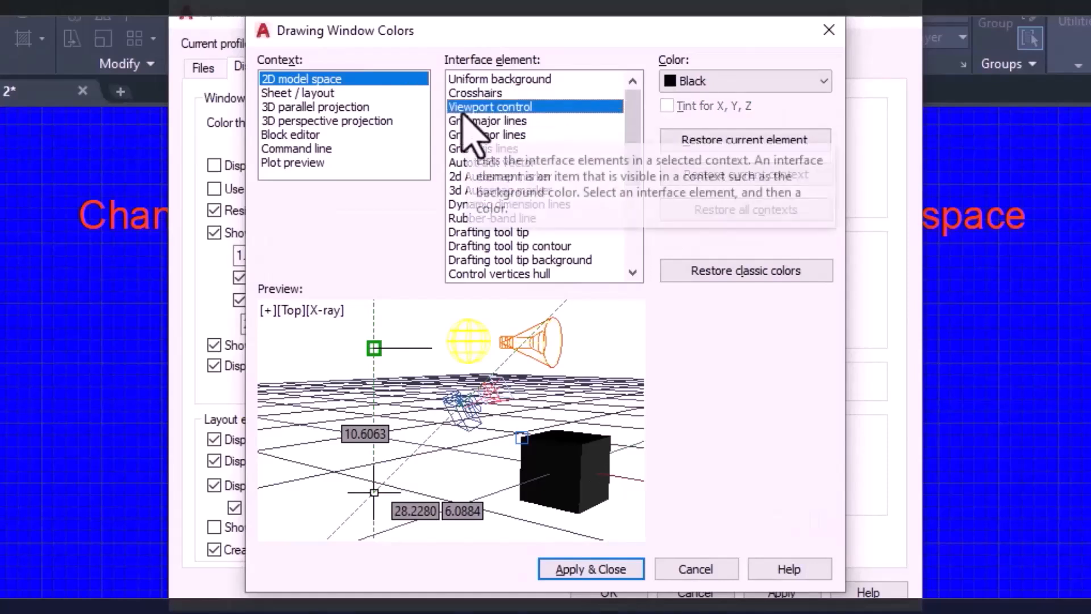
pyautogui.click(472, 122)
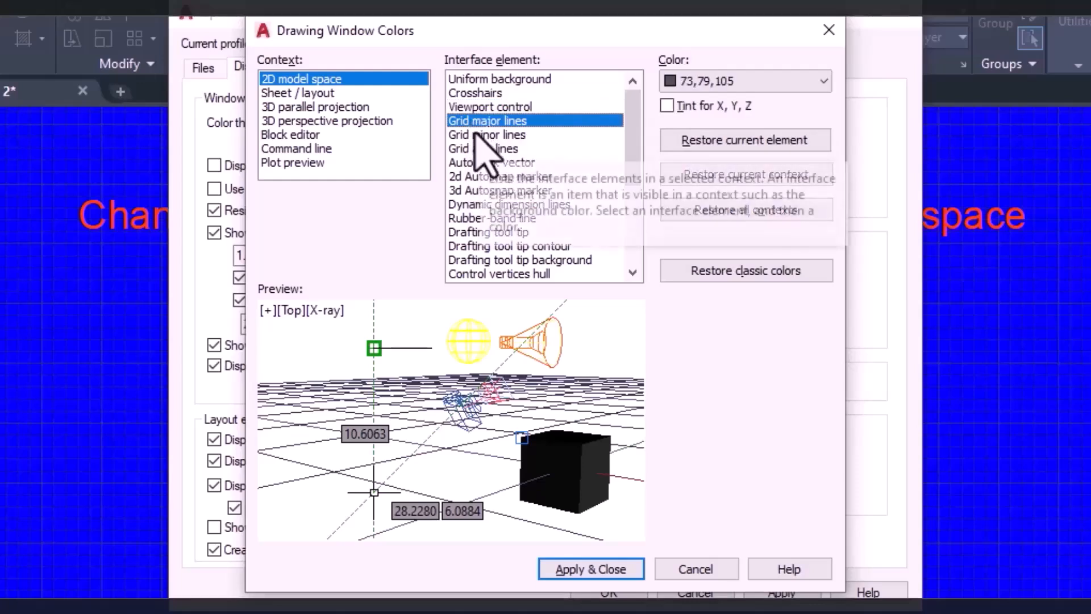
pyautogui.click(480, 135)
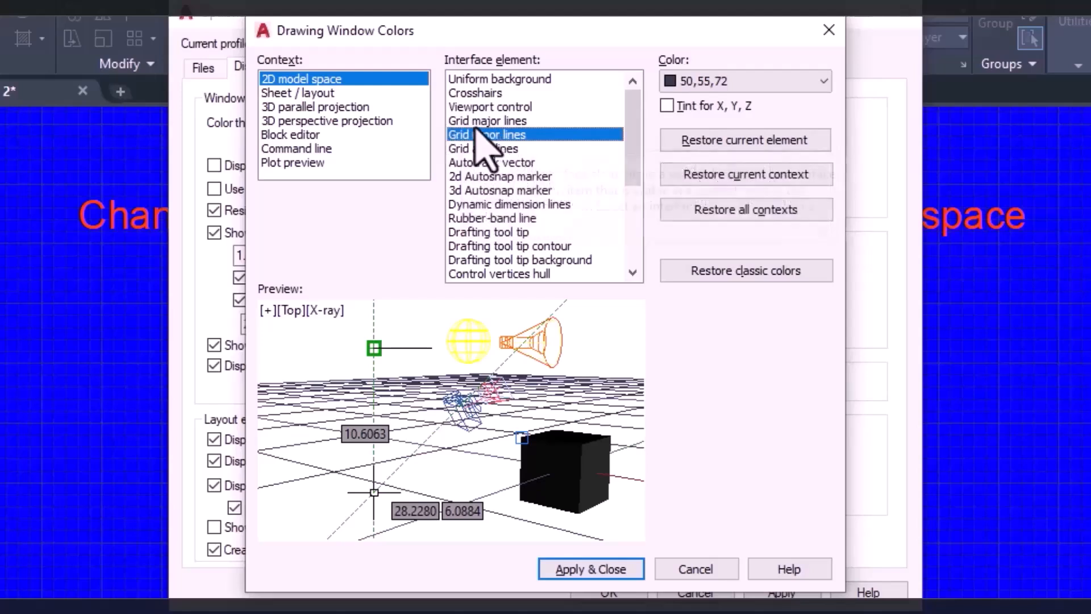
pyautogui.click(490, 126)
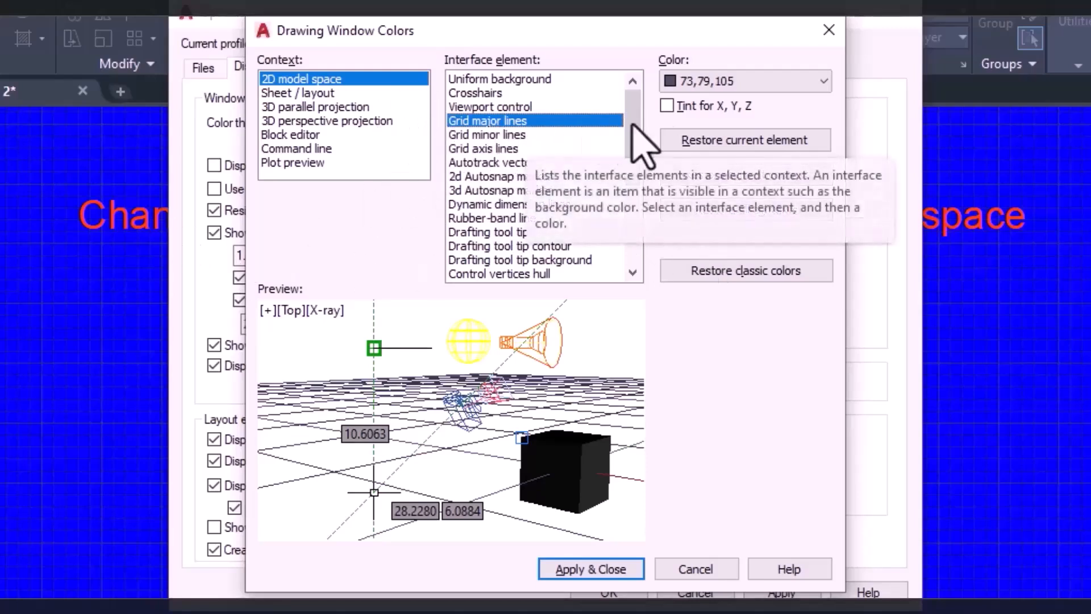
pyautogui.click(694, 80)
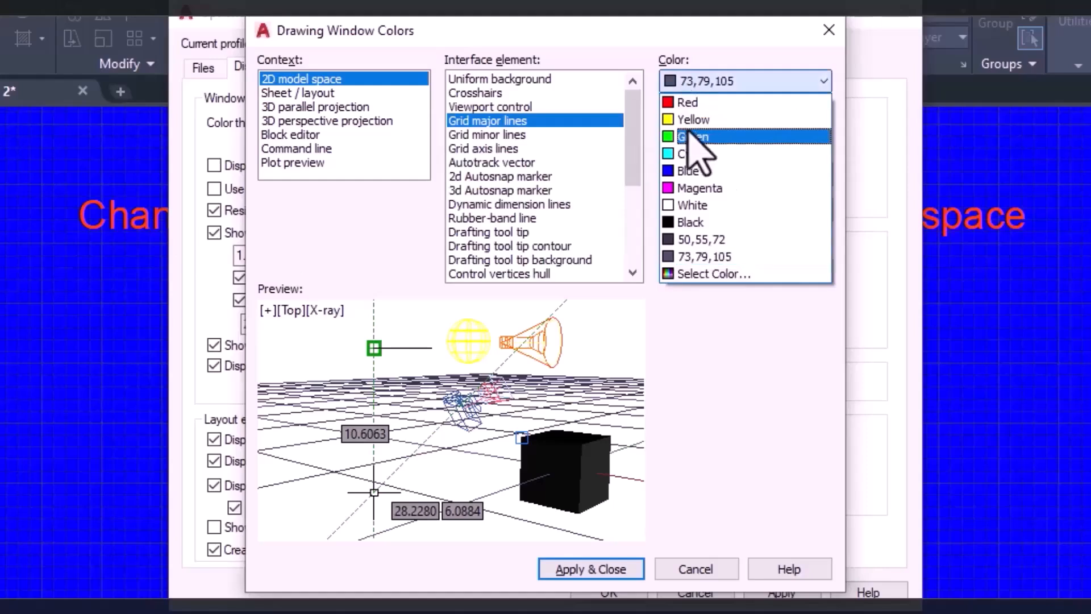
pyautogui.click(690, 222)
# Set the grid minor lines of the 2D model space to White and apply the new colours to the workspace.
pyautogui.click(496, 136)
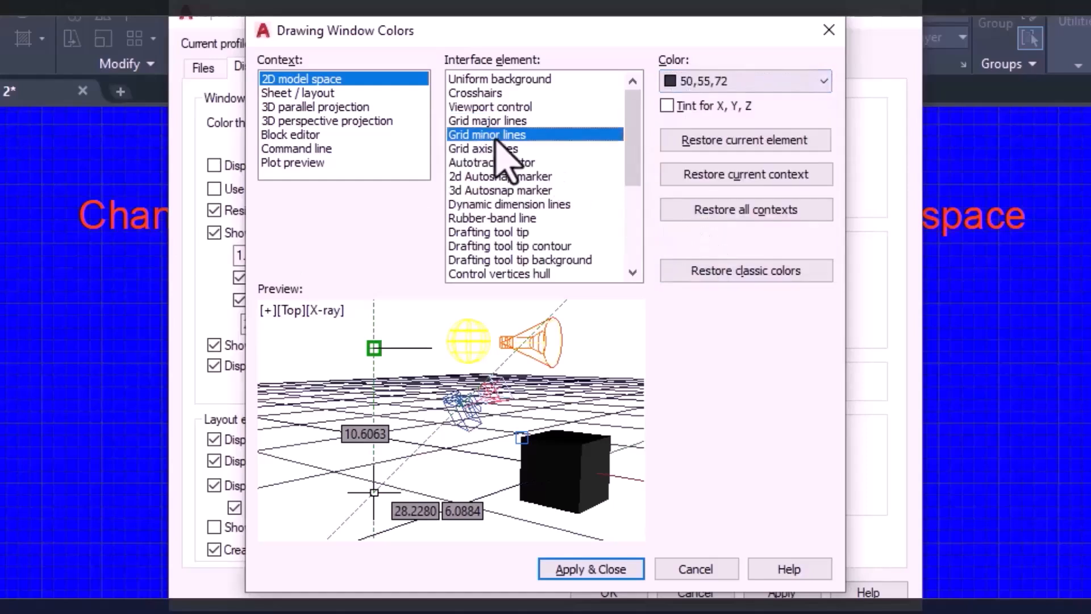
pyautogui.click(736, 84)
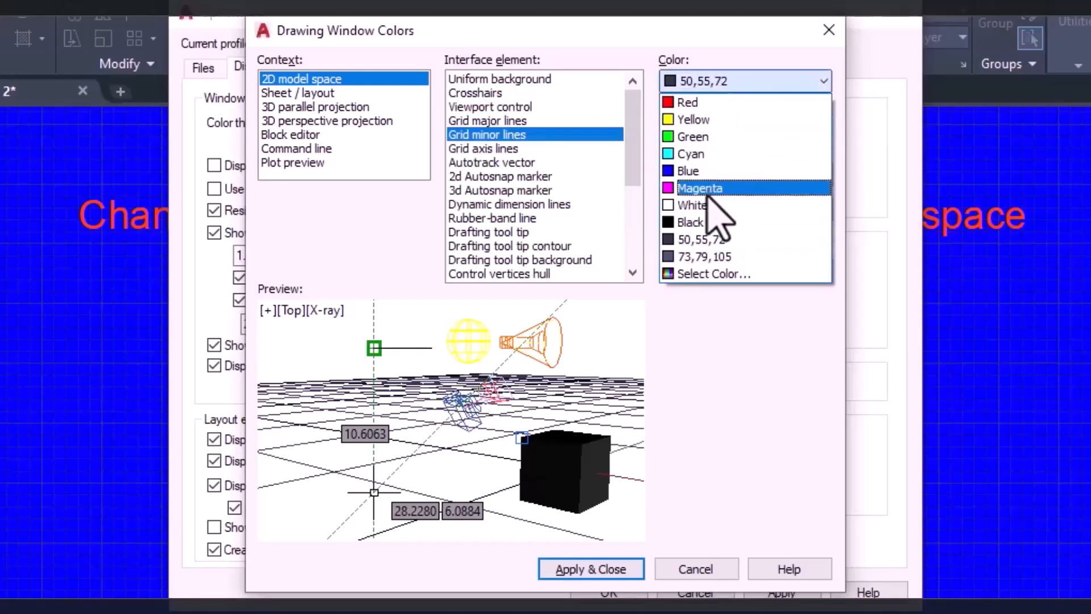
pyautogui.click(717, 206)
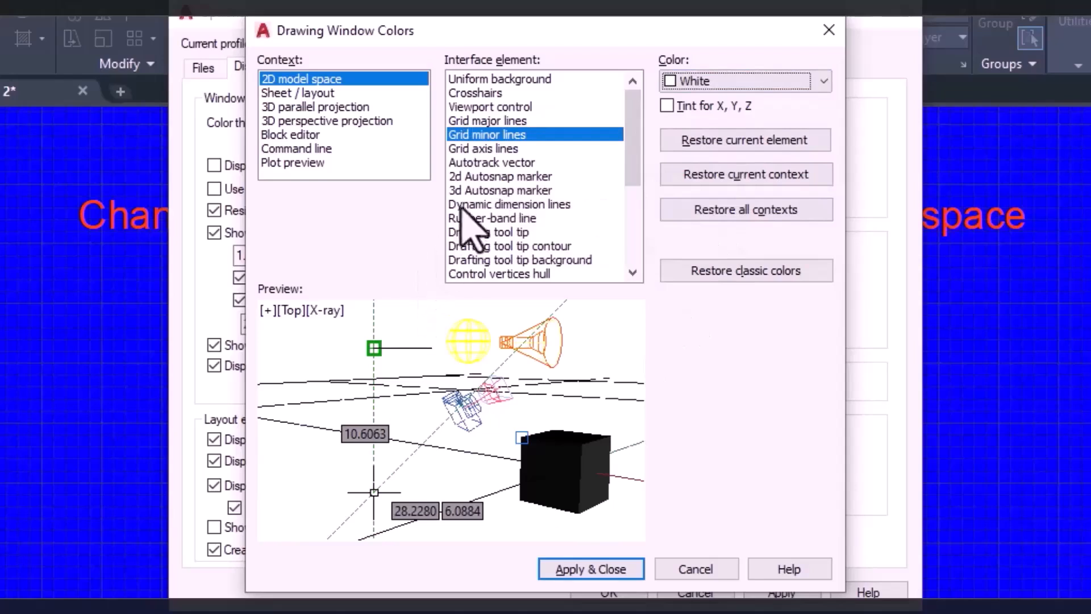
pyautogui.click(483, 163)
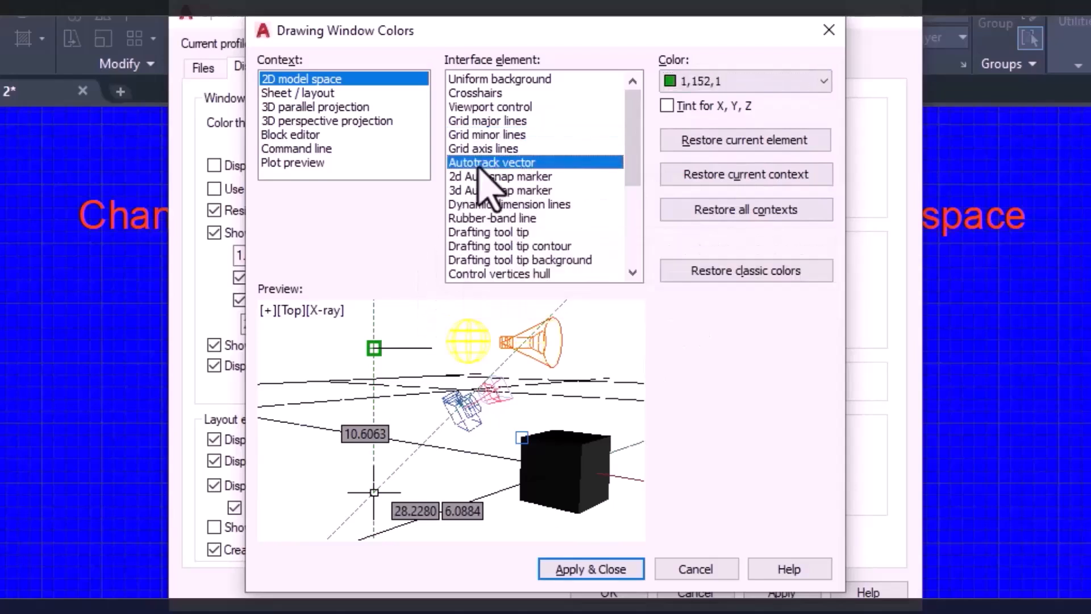
pyautogui.click(492, 190)
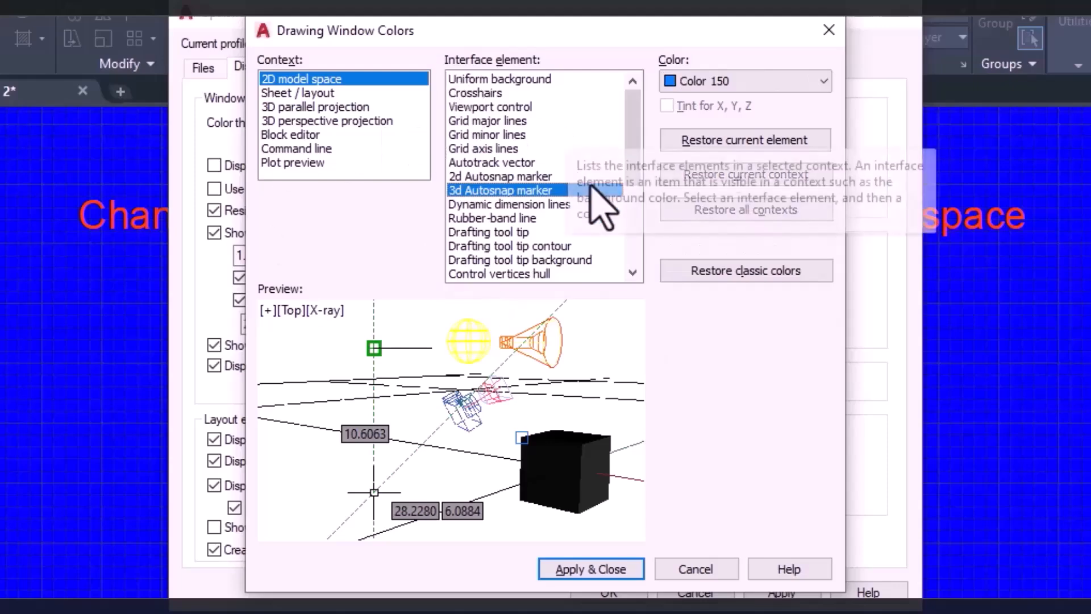
pyautogui.click(603, 577)
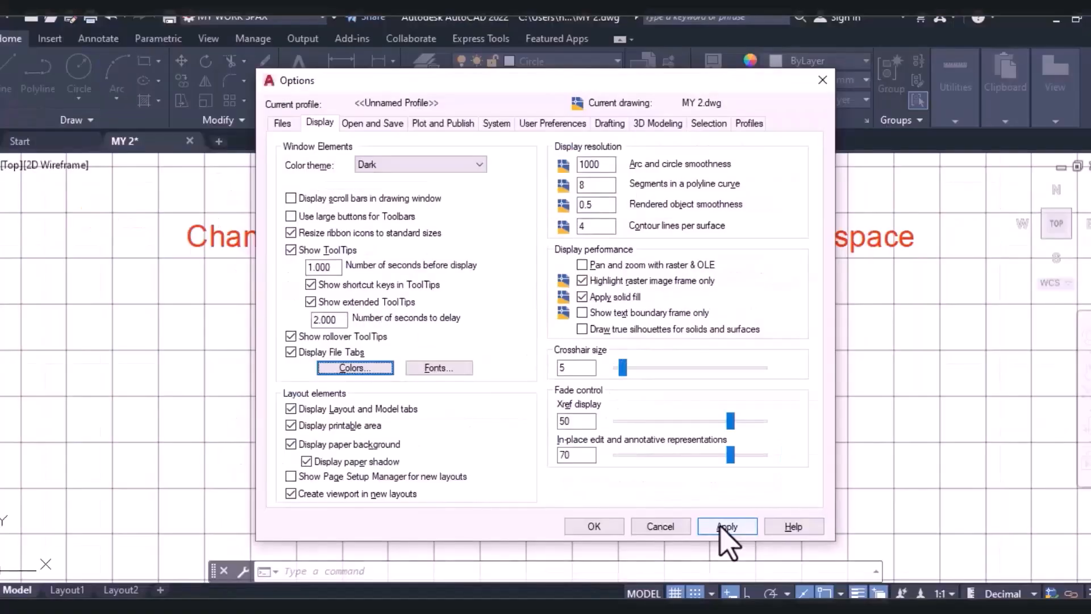
pyautogui.click(730, 527)
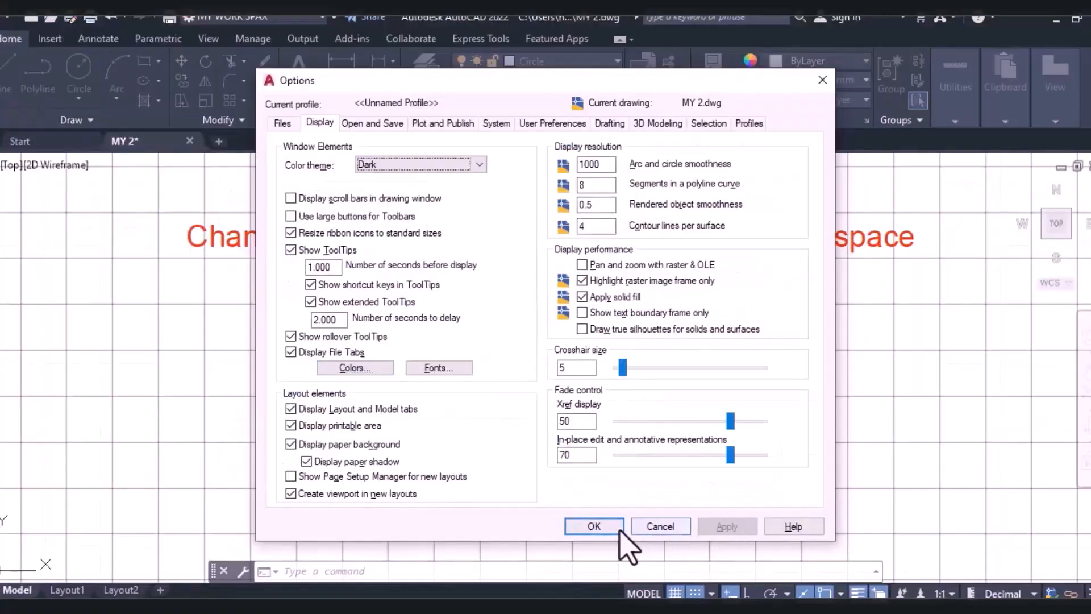
pyautogui.click(604, 526)
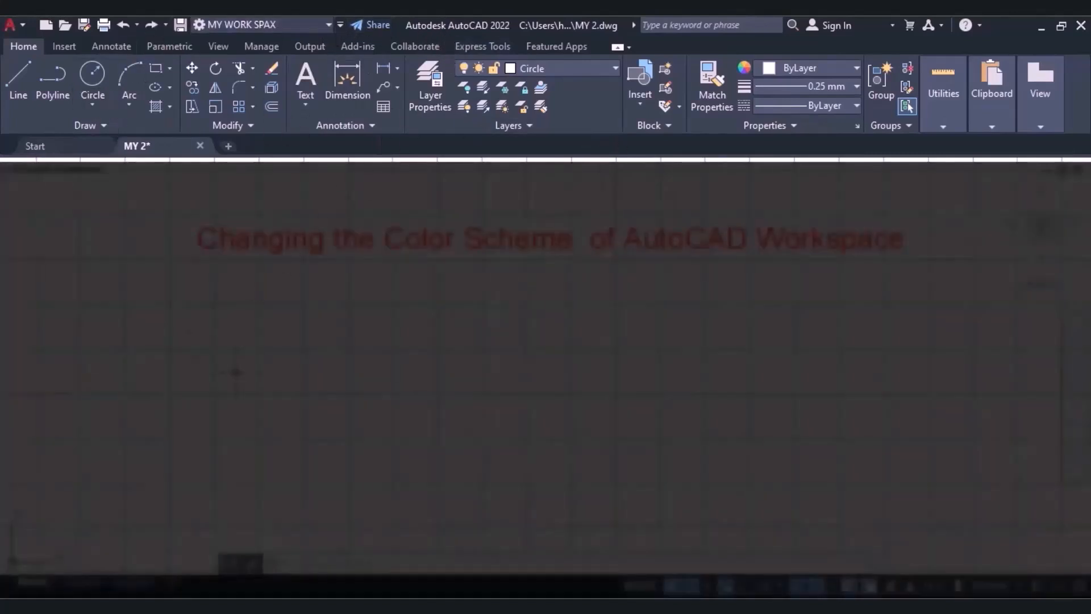
pyautogui.rightClick(237, 373)
pyautogui.click(296, 473)
pyautogui.rightClick(295, 473)
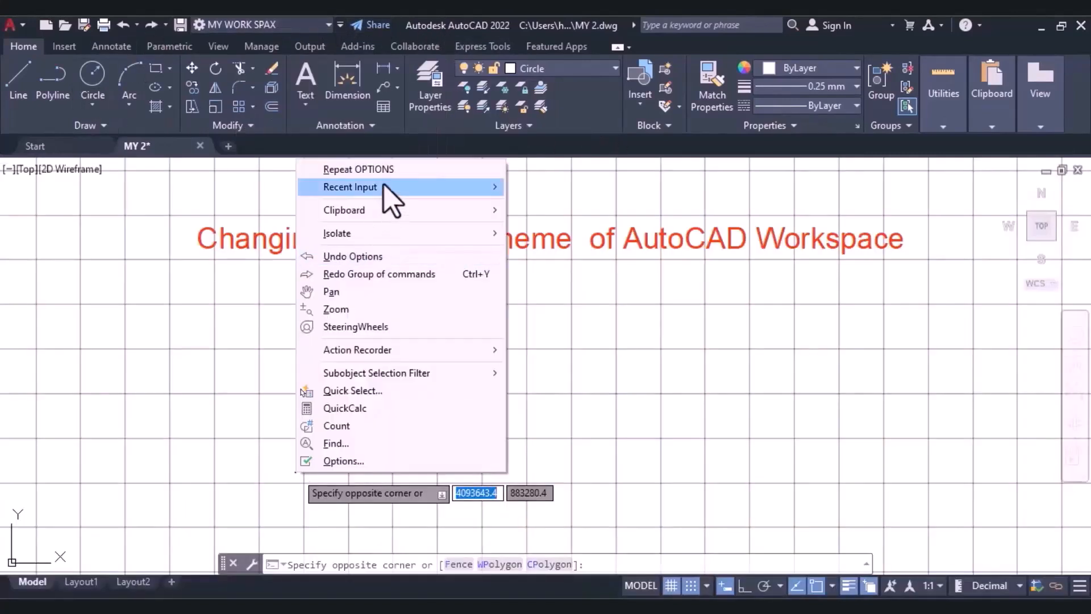
pyautogui.click(181, 336)
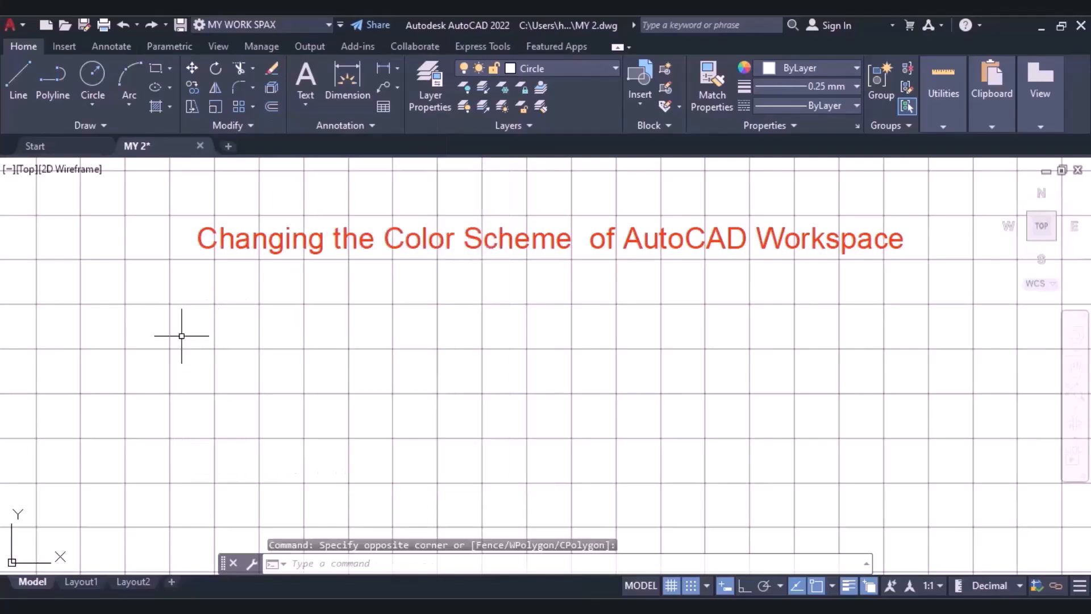
# Reopen the display options and apply the Light colour theme to the window elements.
pyautogui.rightClick(226, 340)
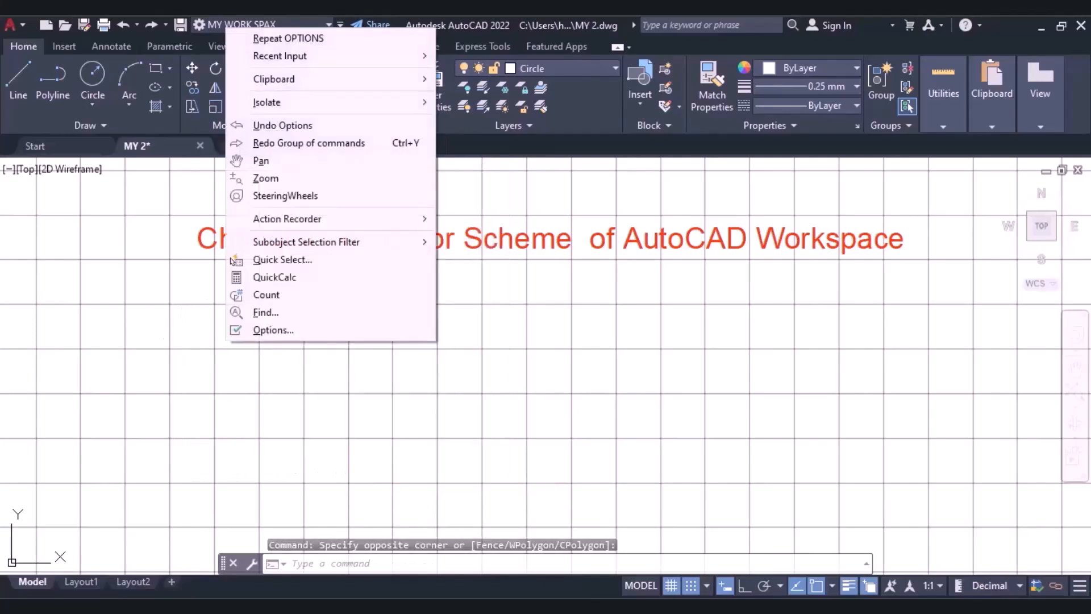
pyautogui.click(252, 35)
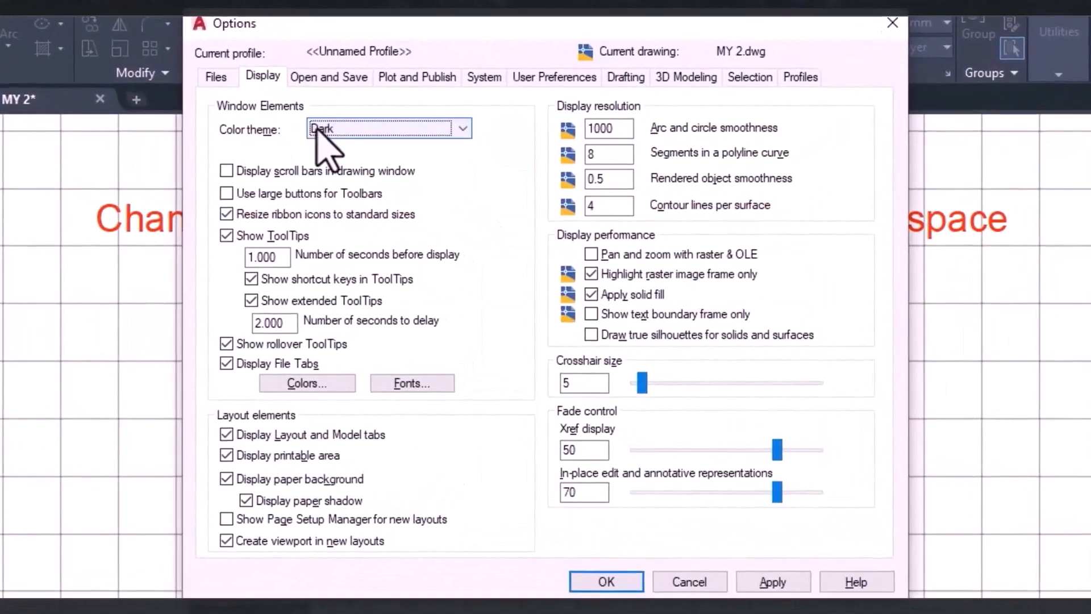
pyautogui.click(318, 129)
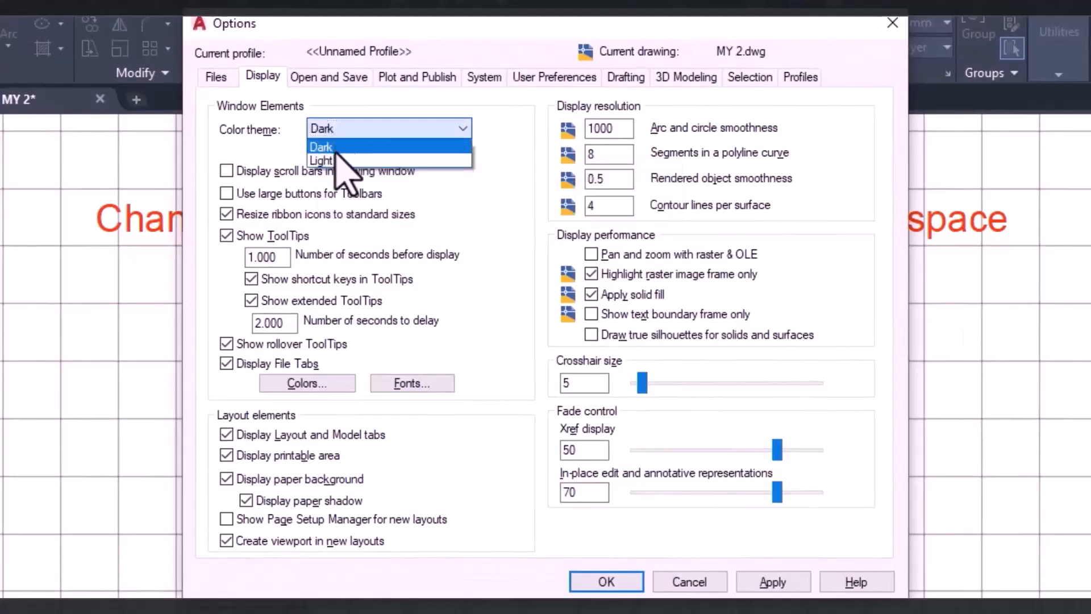
pyautogui.click(316, 161)
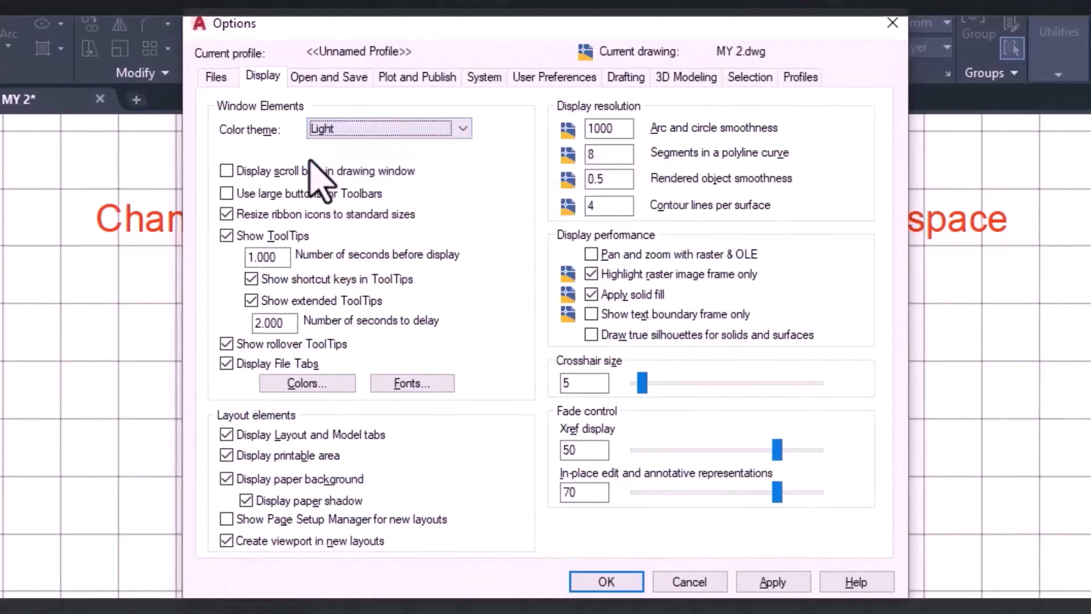
pyautogui.click(767, 582)
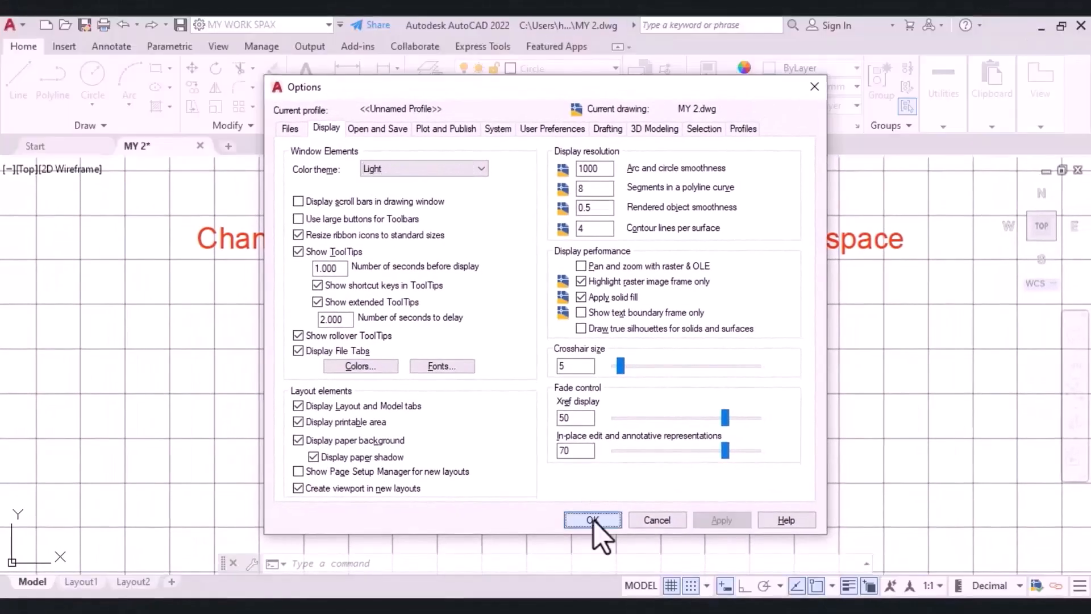
# Accept the display options with the Light colour theme and return to the drawing.
pyautogui.click(593, 520)
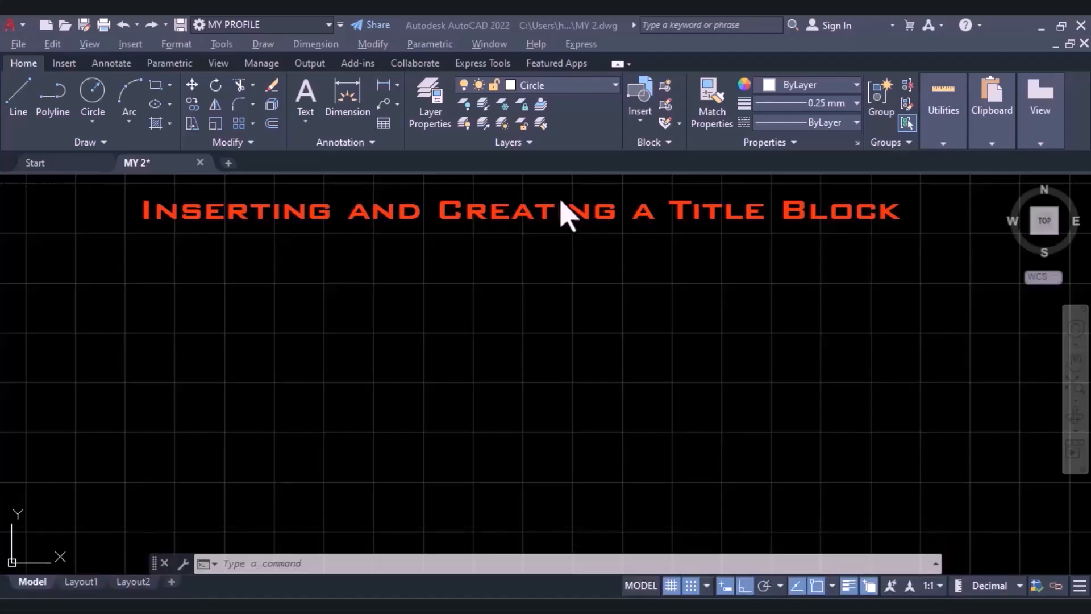
pyautogui.doubleClick(22, 29)
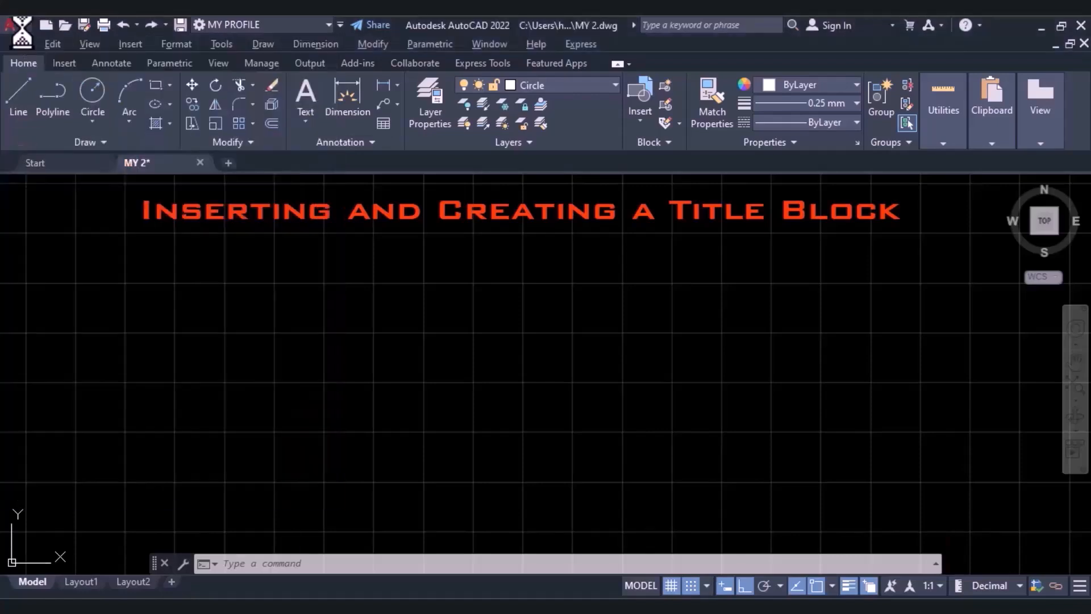
pyautogui.click(646, 348)
pyautogui.click(23, 27)
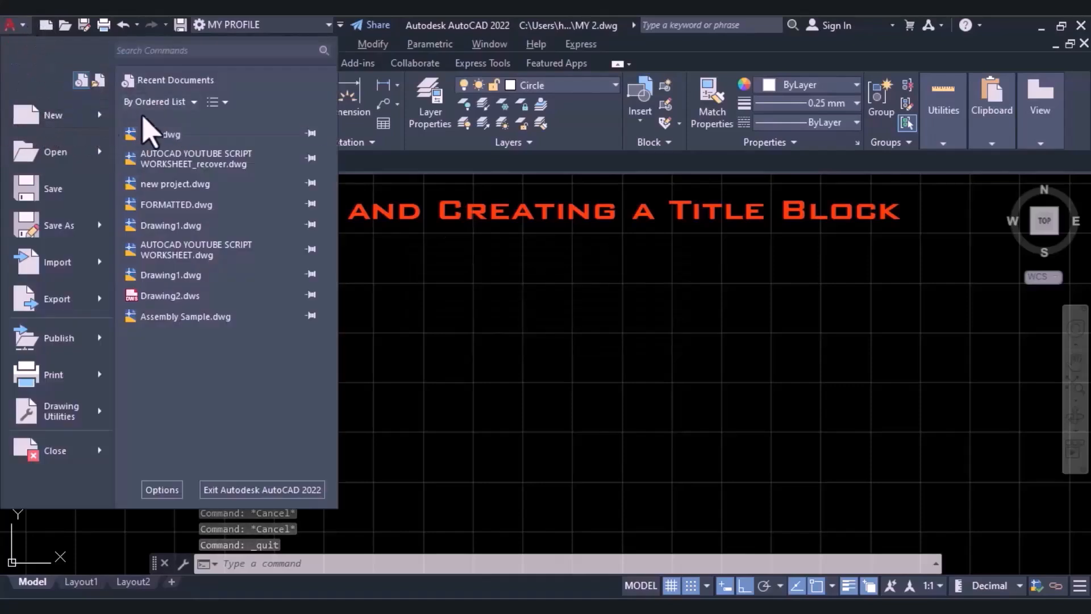
pyautogui.moveTo(94, 127)
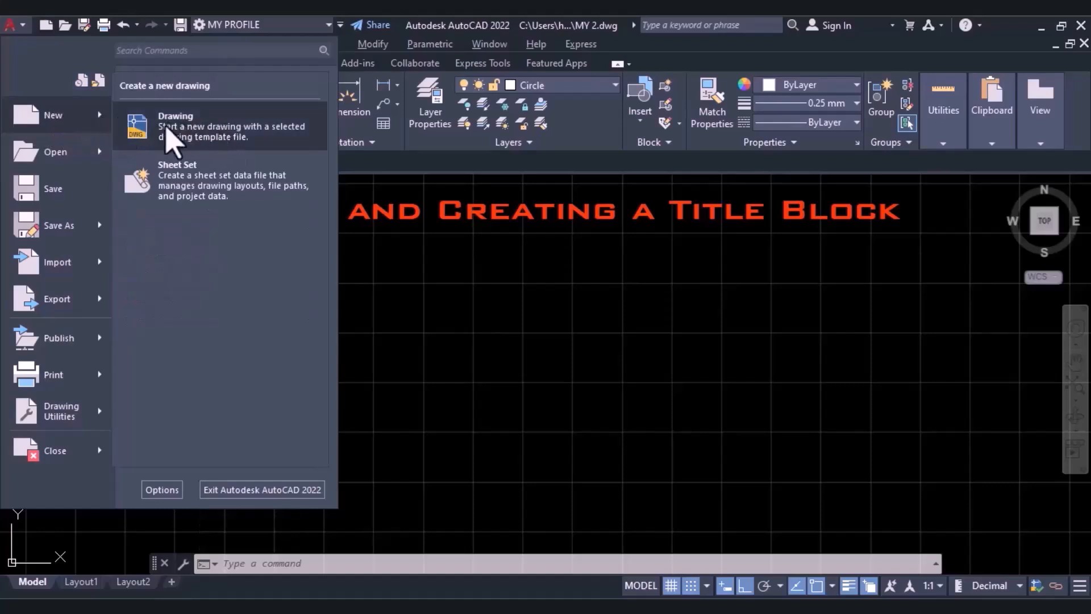
pyautogui.click(25, 34)
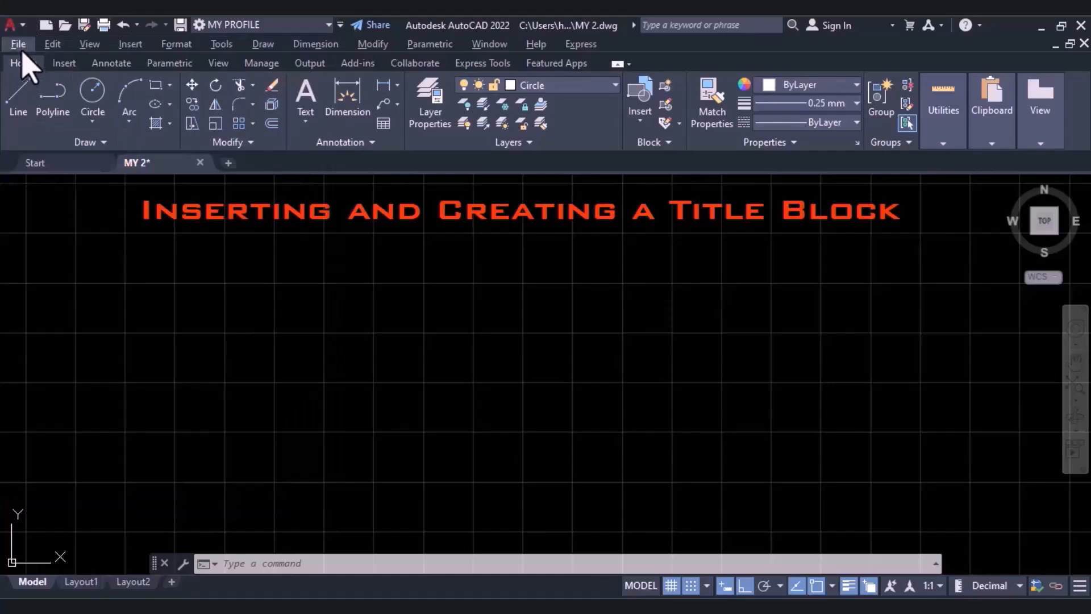
pyautogui.click(20, 44)
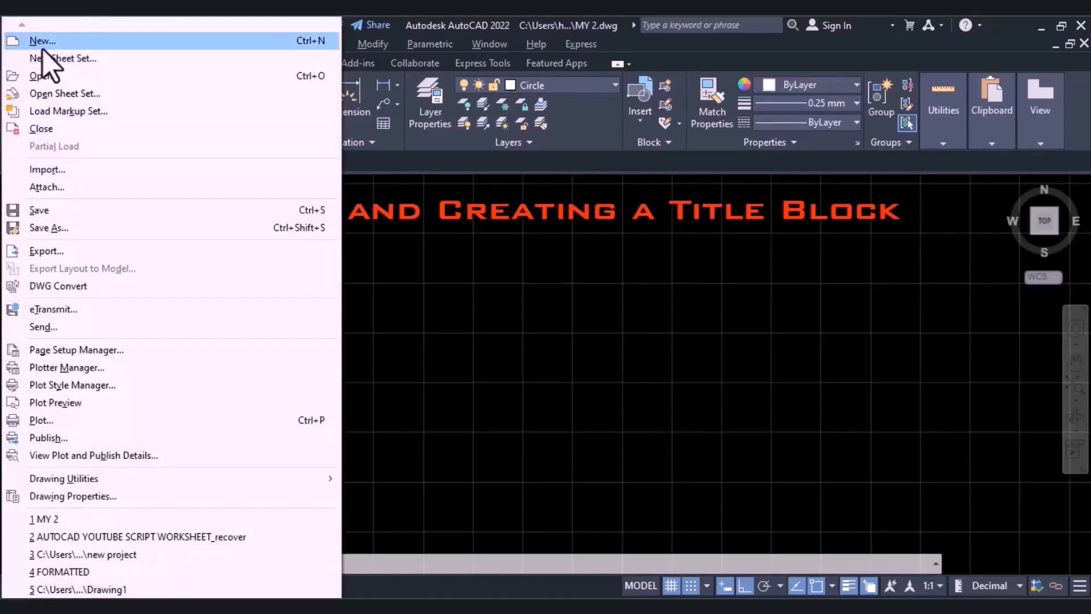
pyautogui.click(409, 250)
pyautogui.click(408, 246)
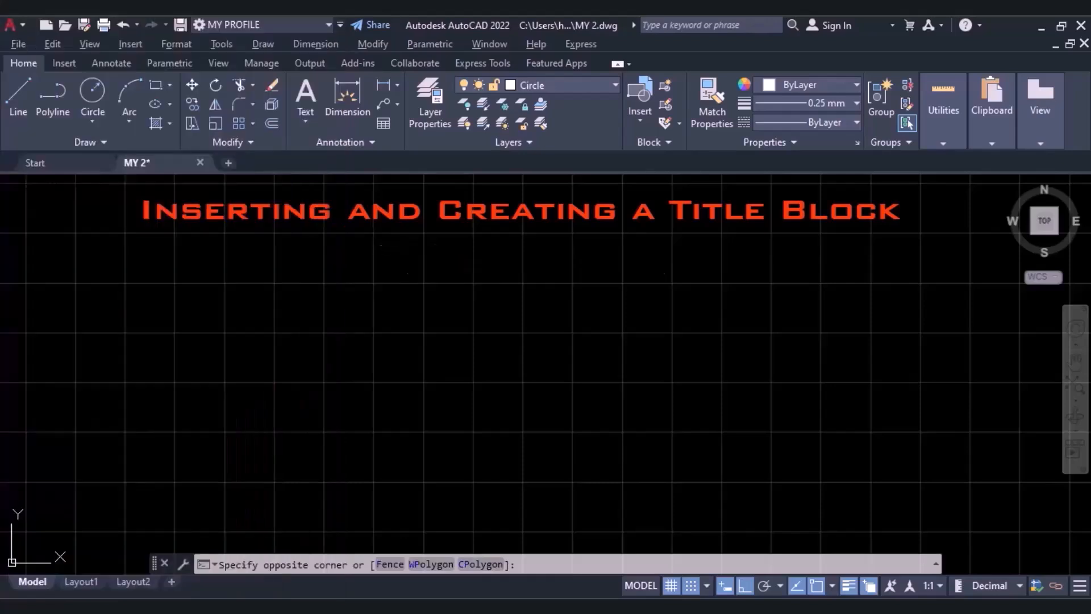
pyautogui.click(408, 247)
# Start a new drawing and open the SheetSets folder for the template selection.
pyautogui.click(12, 27)
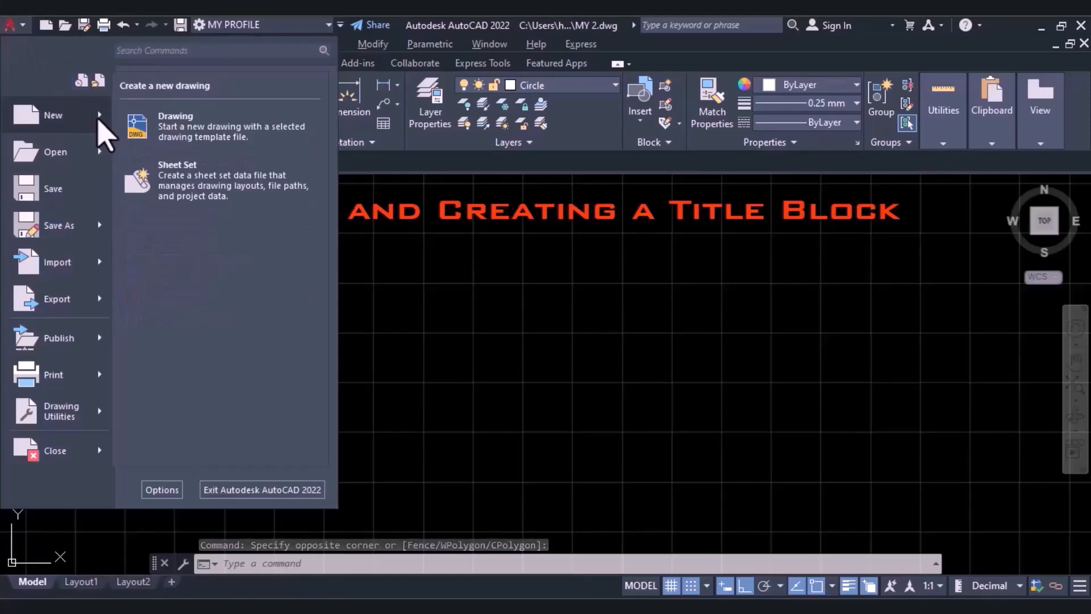
pyautogui.click(175, 123)
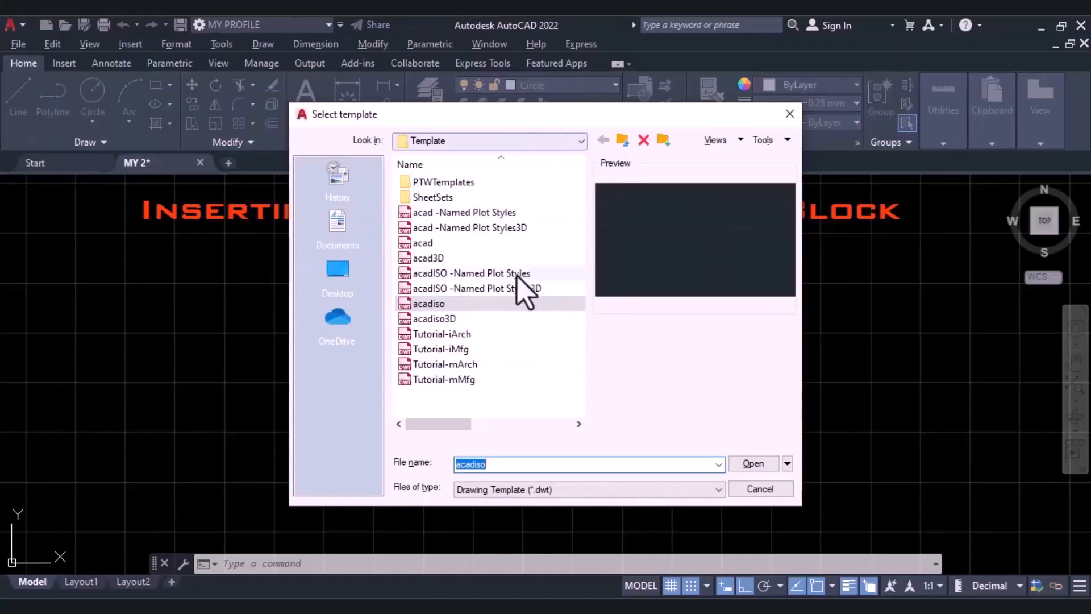
pyautogui.click(435, 199)
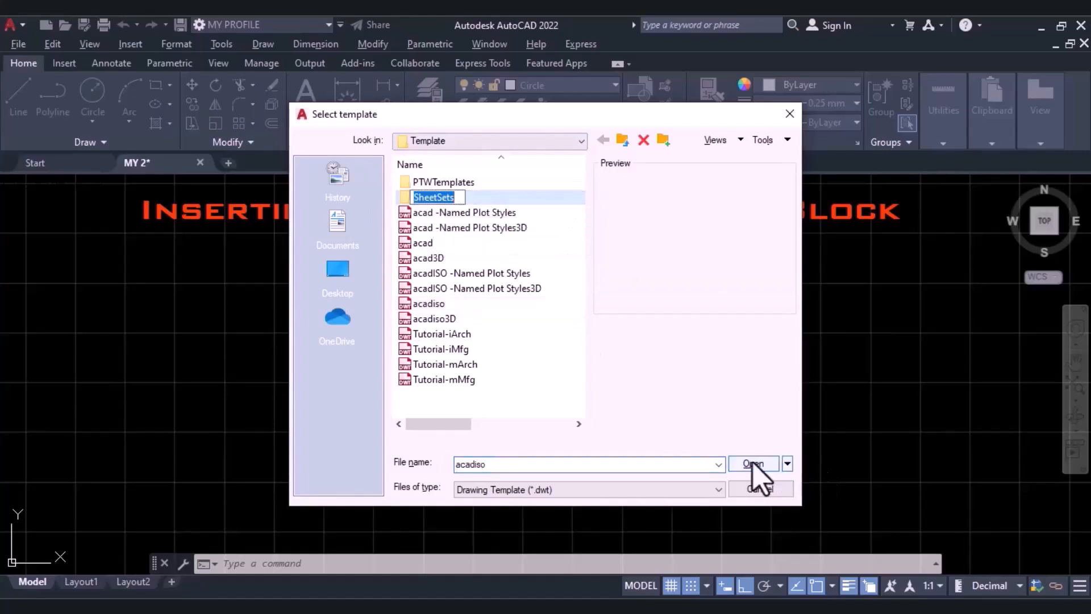
pyautogui.click(467, 228)
pyautogui.click(475, 198)
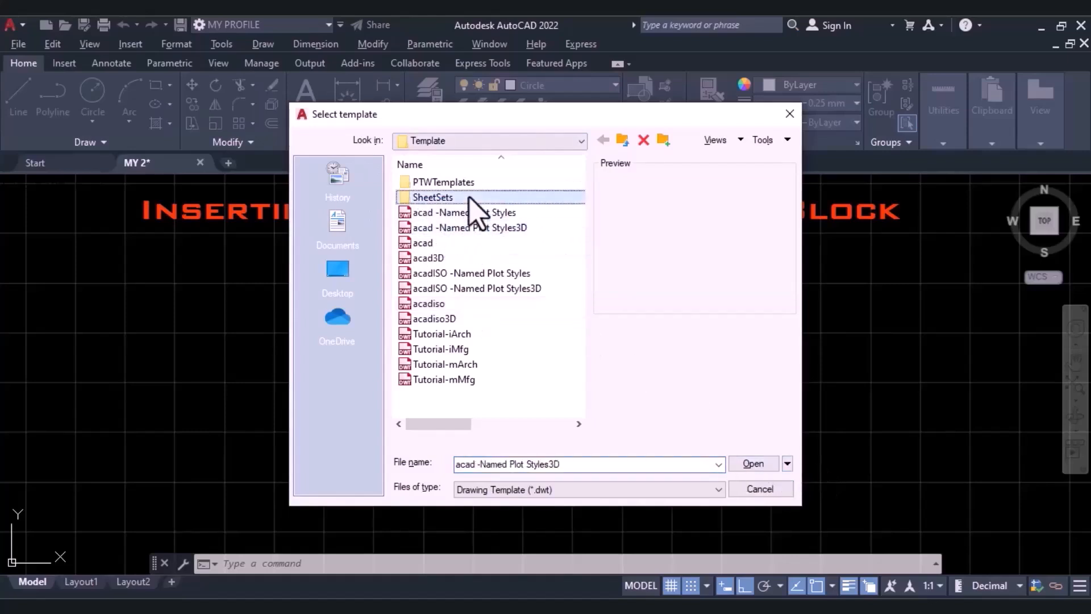
pyautogui.click(753, 463)
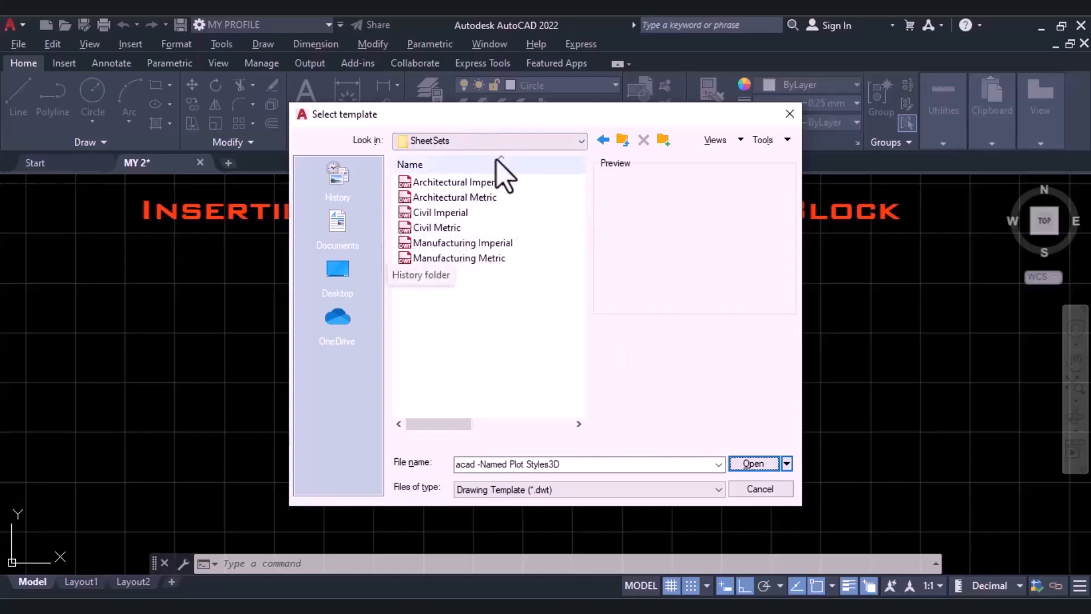
# Preview the title blocks of the Architectural Imperial, Architectural Metric, Manufacturing Imperial and Manufacturing Metric templates.
pyautogui.click(444, 183)
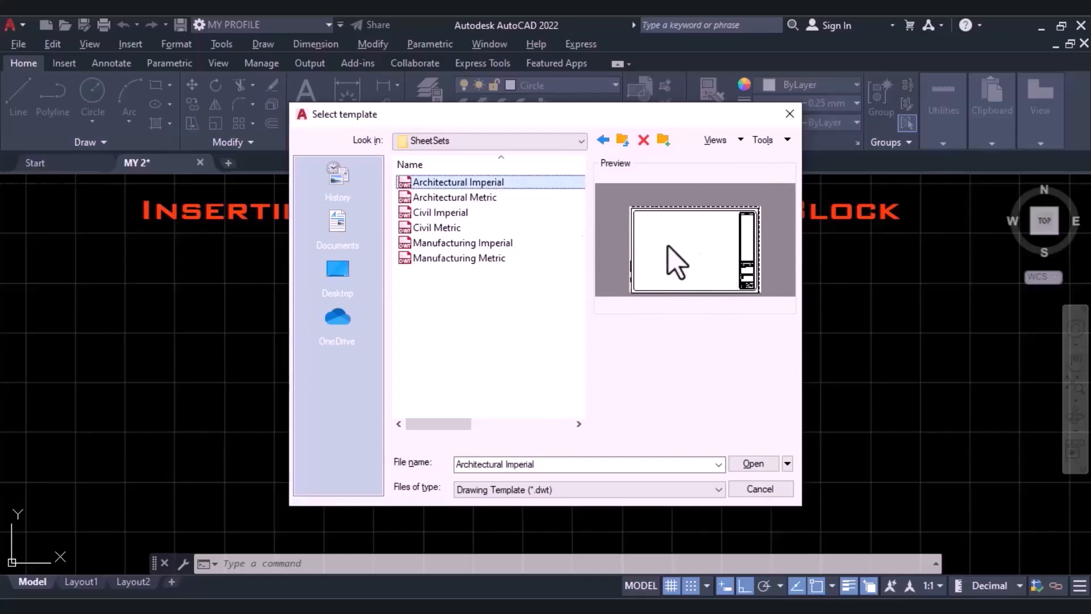
pyautogui.click(449, 197)
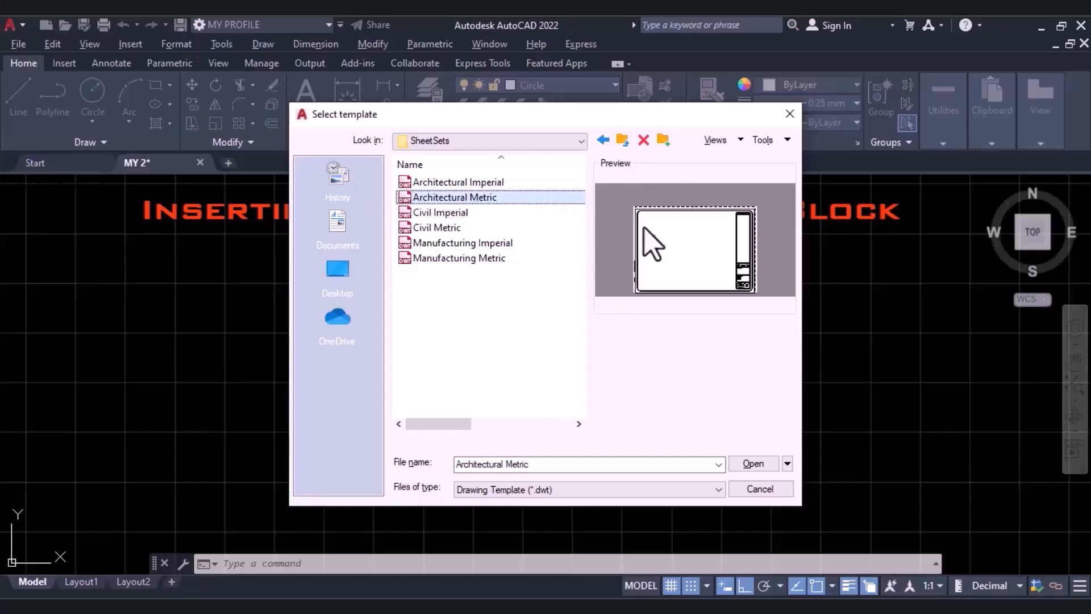
pyautogui.click(459, 183)
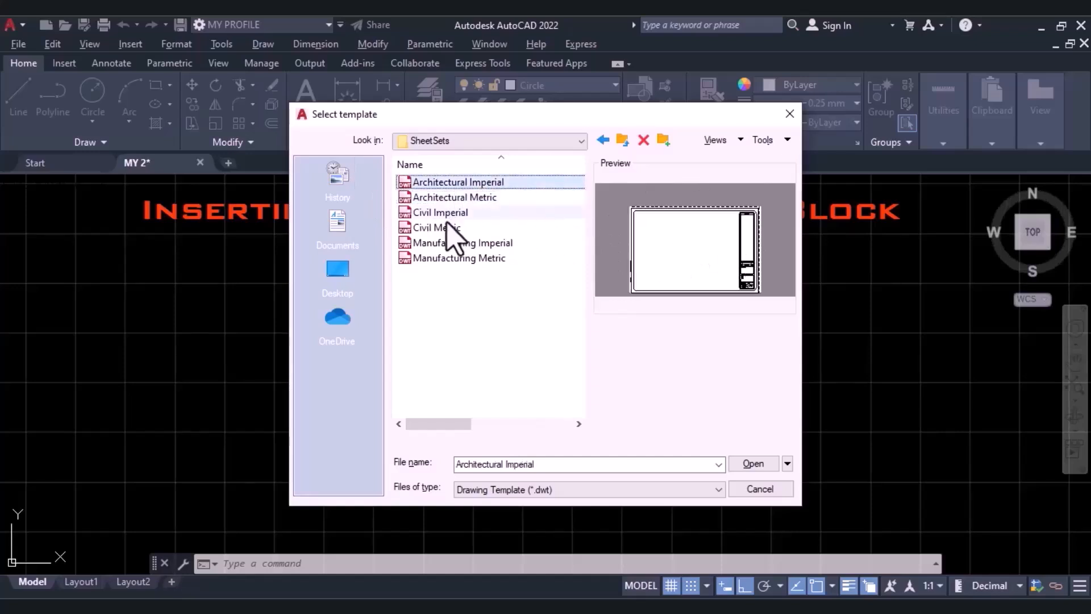
pyautogui.click(450, 243)
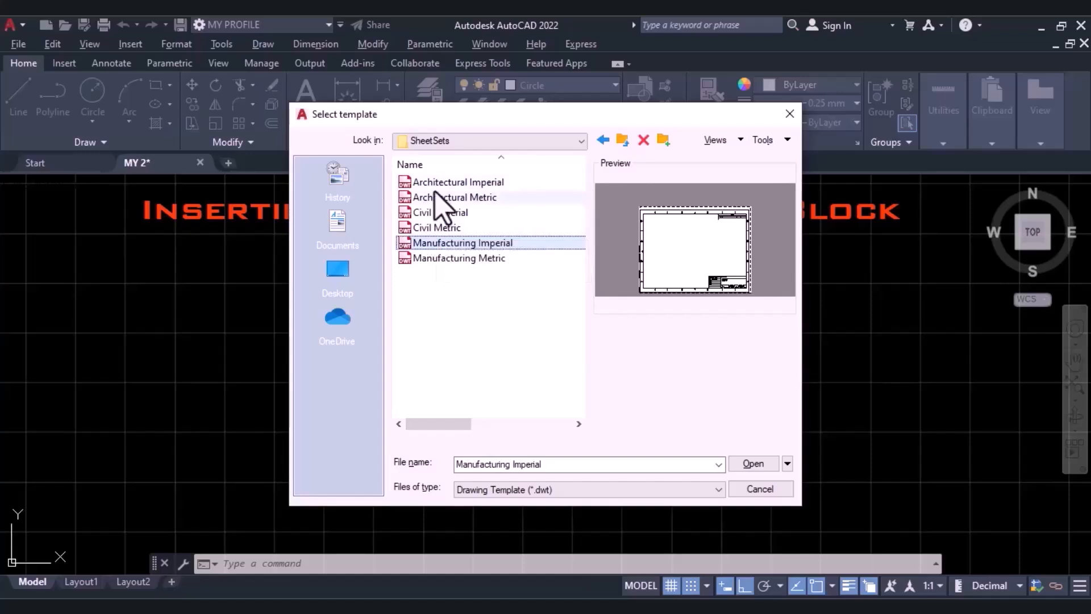
pyautogui.click(437, 259)
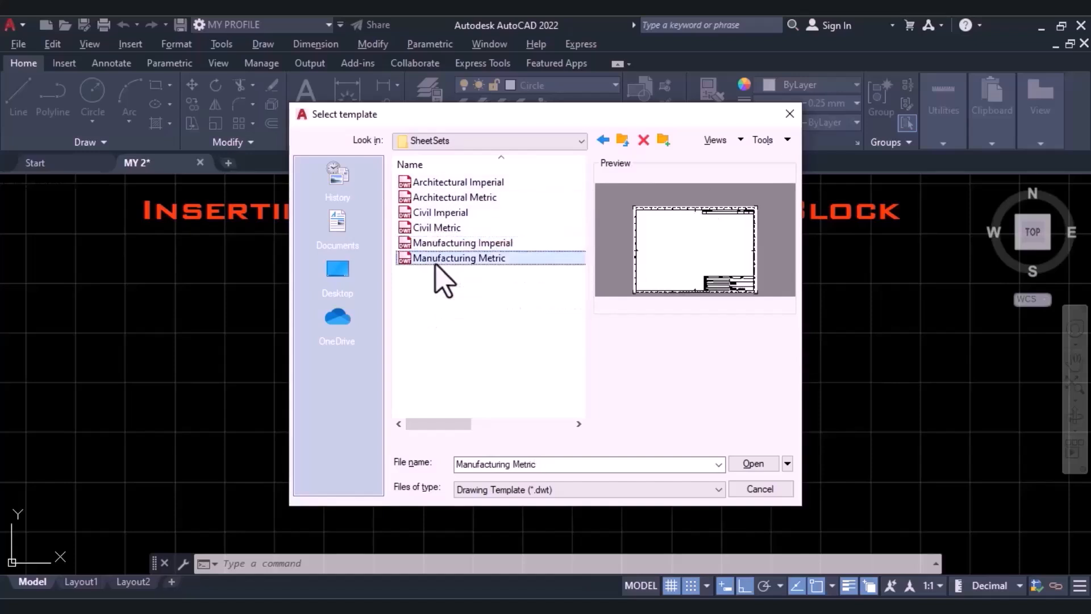
# Create the new drawing from the Architectural Imperial template and inspect its title block sheet.
pyautogui.click(446, 183)
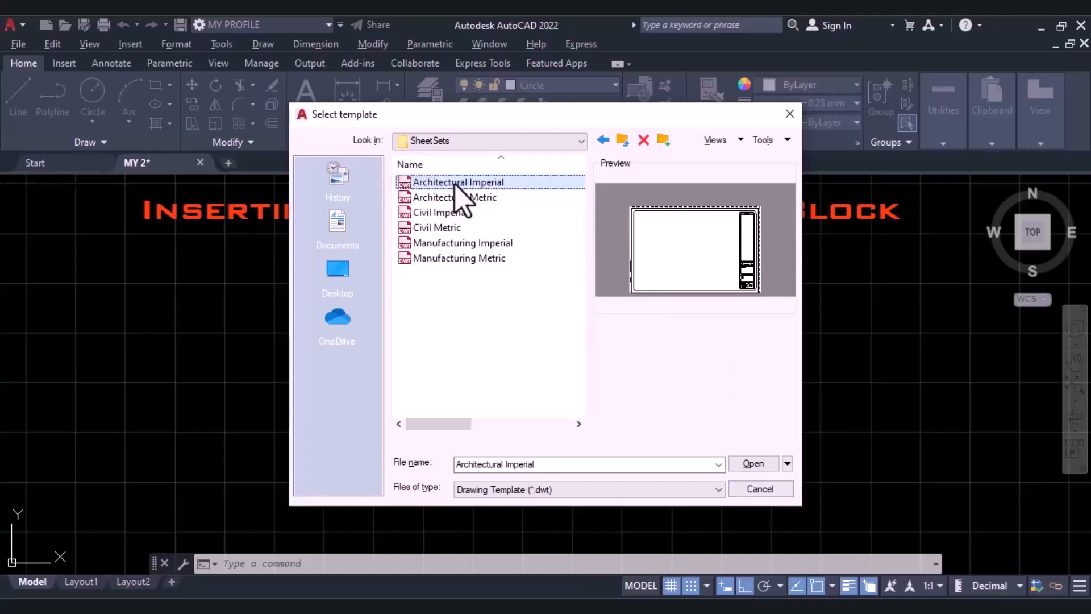
pyautogui.click(738, 463)
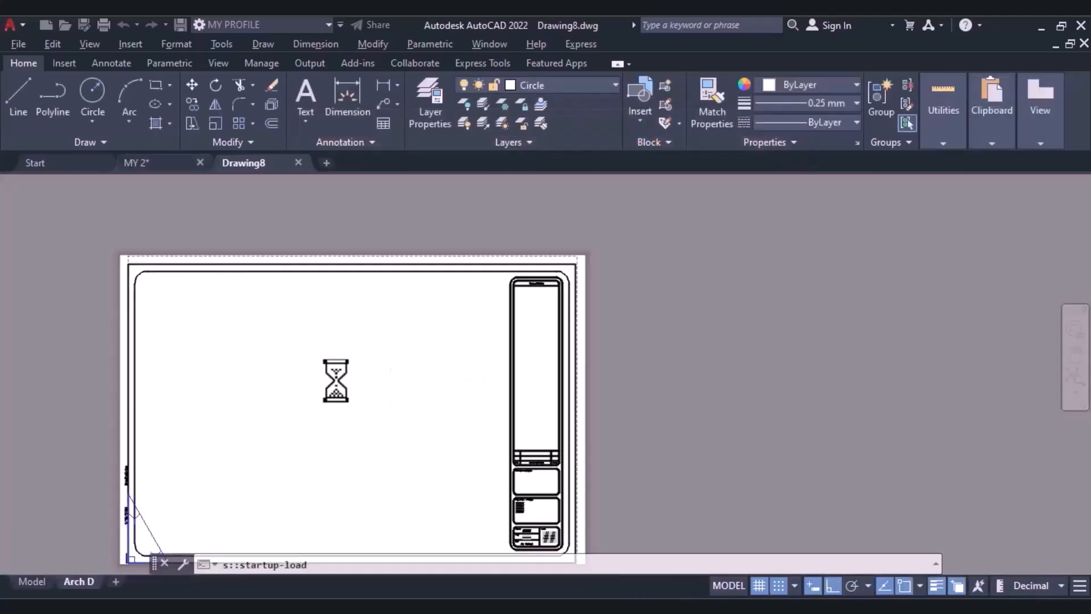
pyautogui.scroll(4, 264, 404)
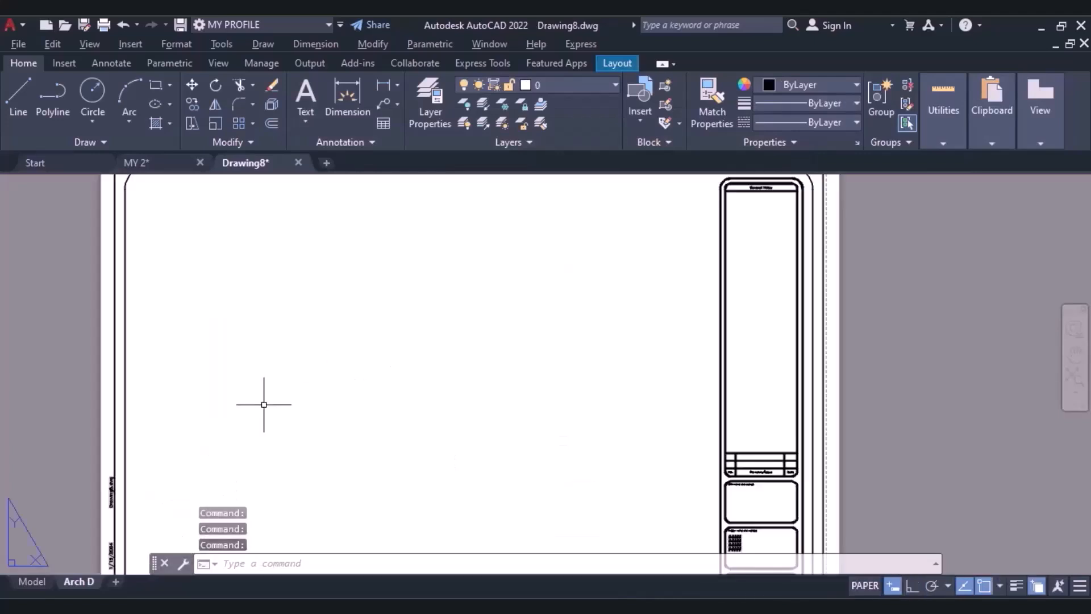
pyautogui.scroll(-2, 271, 400)
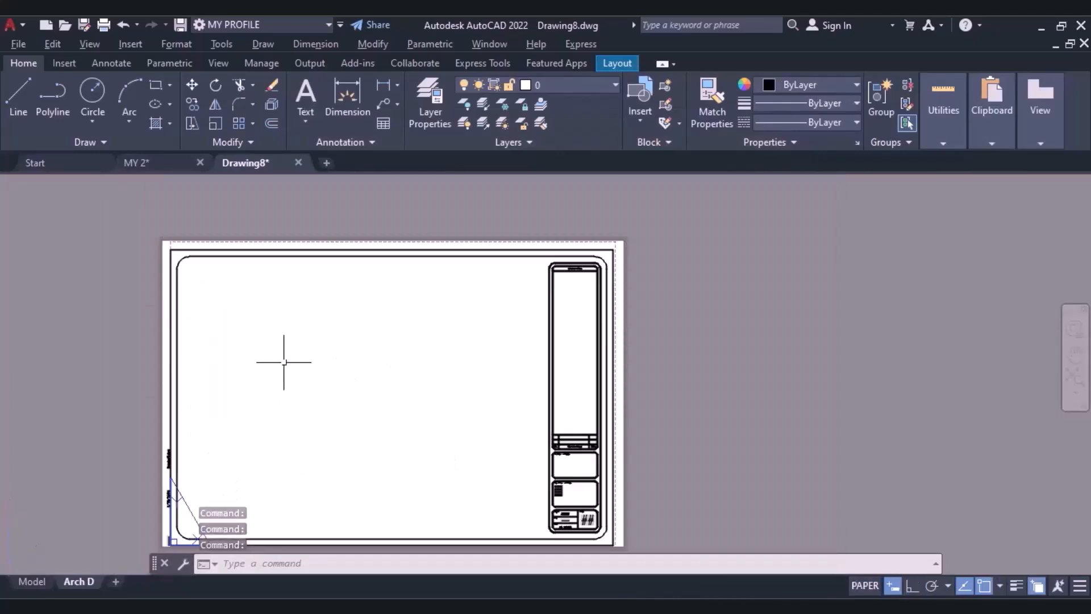
# Draw a closed triangle with the Line command inside the title block frame of the Arch D layout.
pyautogui.click(21, 105)
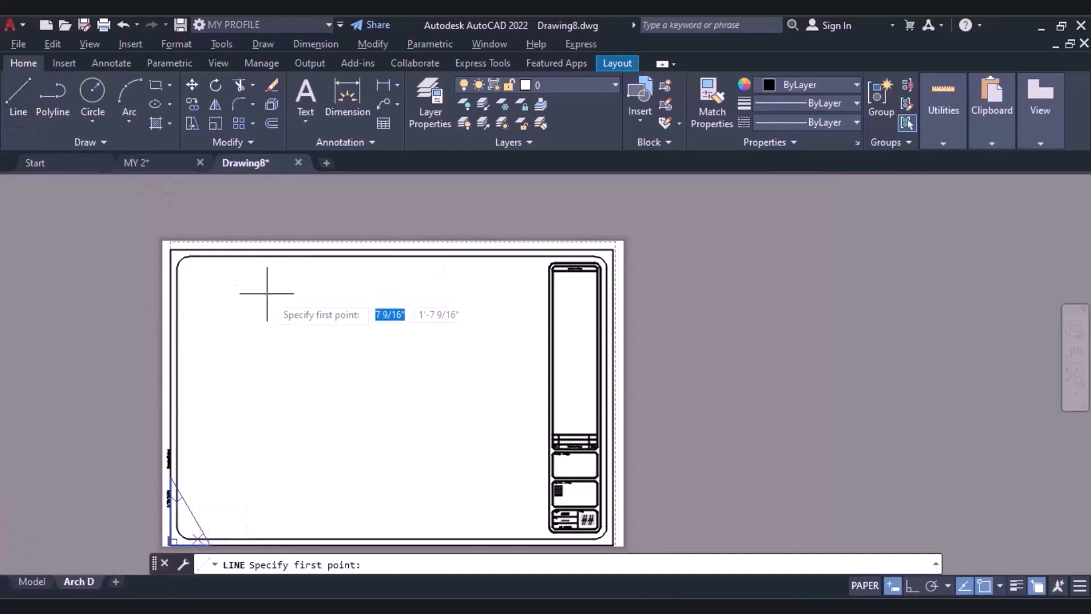
pyautogui.click(264, 300)
pyautogui.click(368, 383)
pyautogui.click(283, 391)
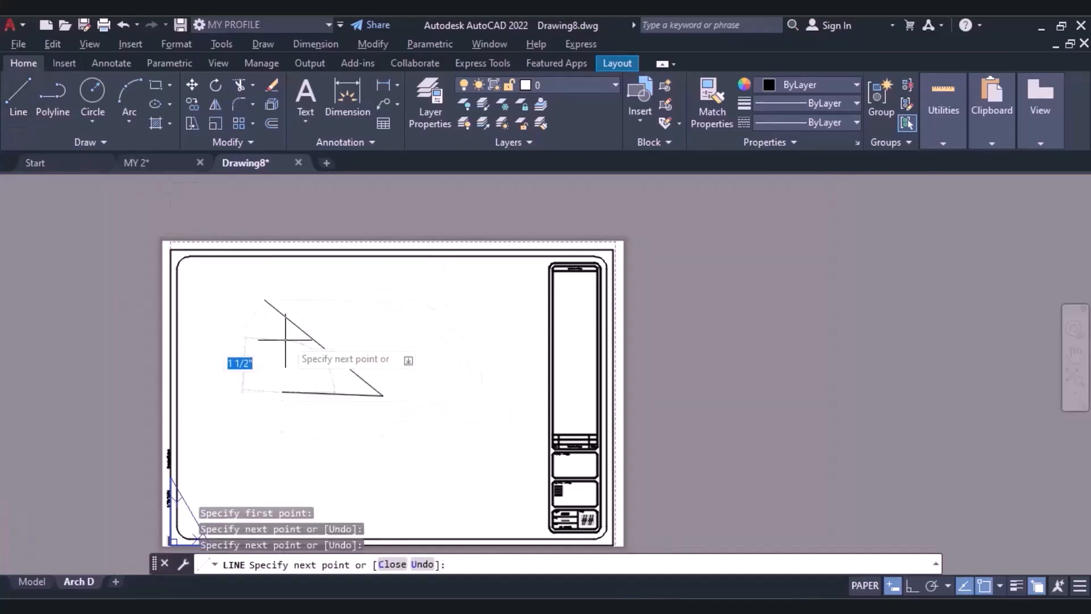
pyautogui.click(270, 305)
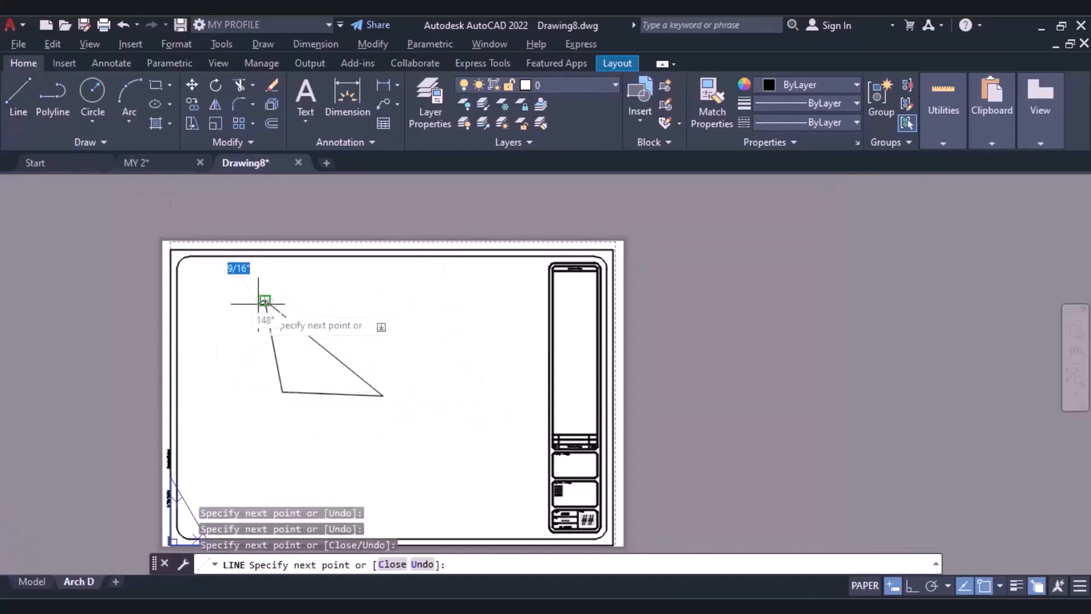
pyautogui.click(264, 300)
pyautogui.press('Escape')
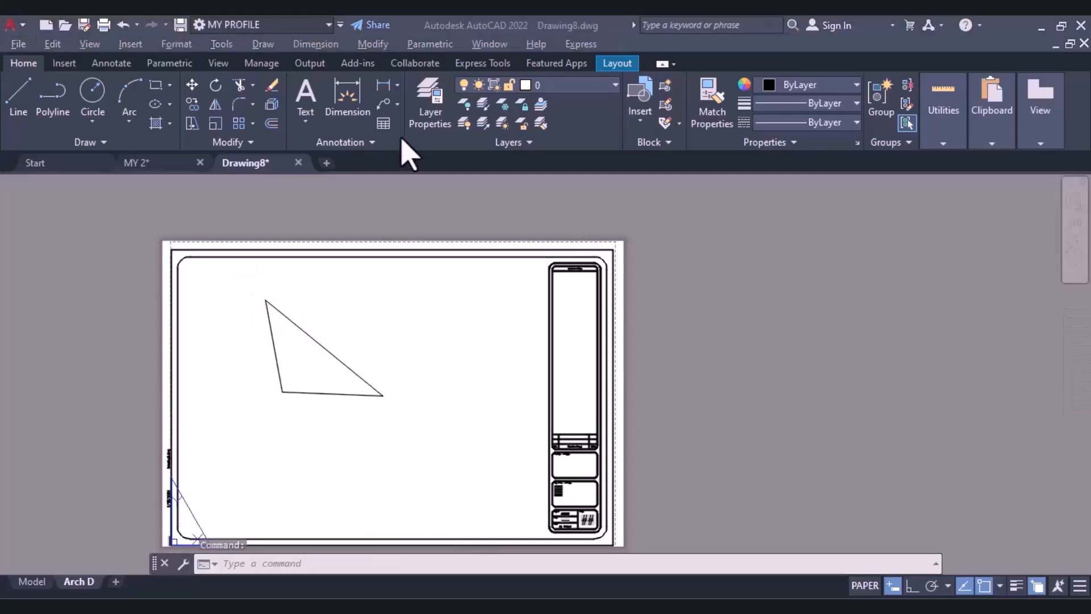
# Close the drawing made from the title block template and create a new drawing from the acadiso template.
pyautogui.click(297, 162)
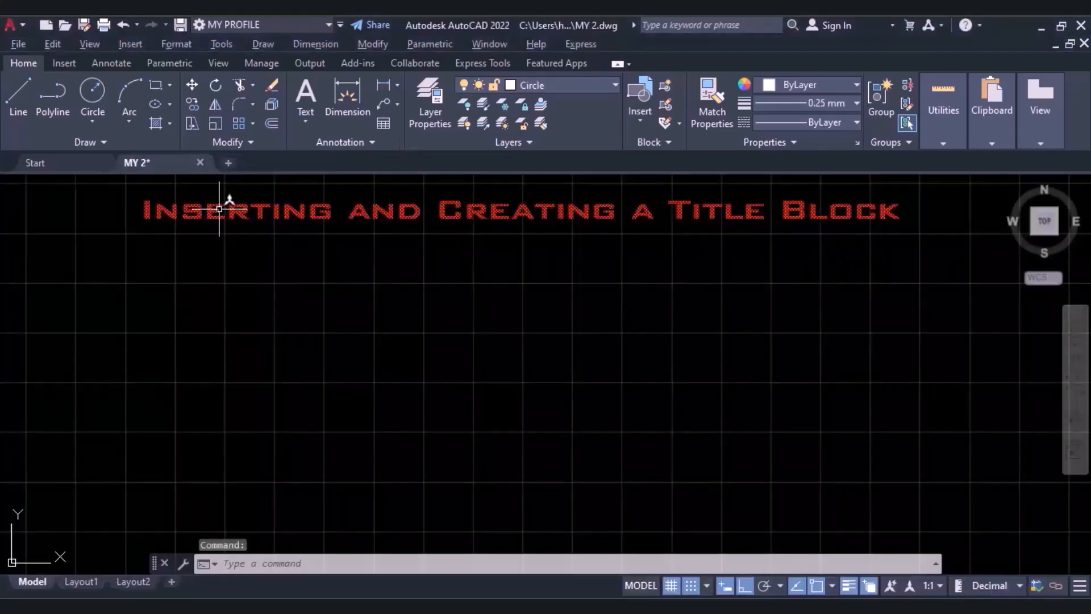
pyautogui.hotkey('ctrl', 'n')
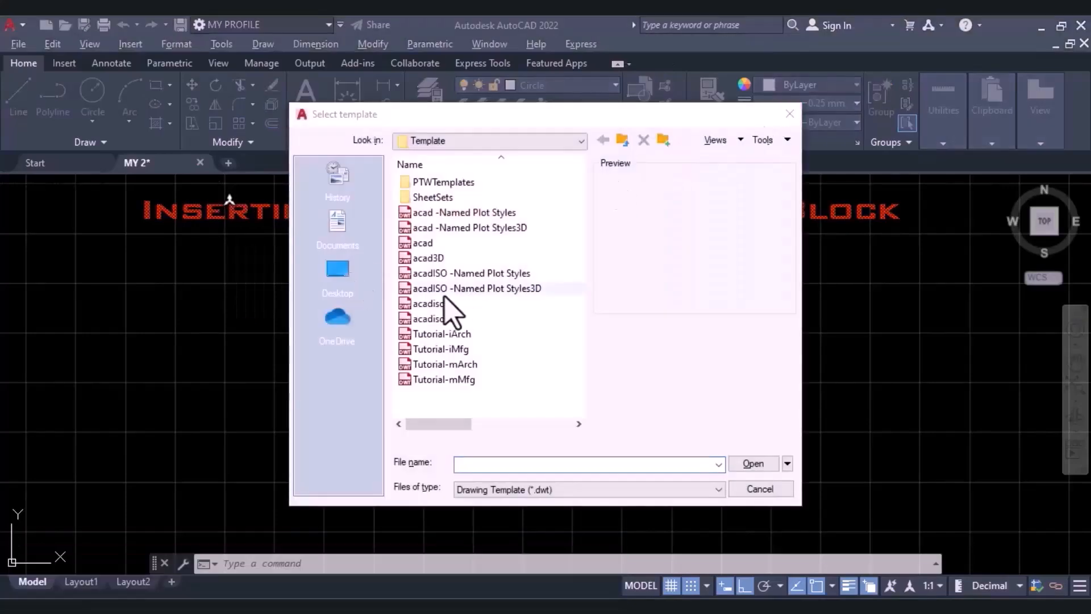
pyautogui.click(424, 306)
pyautogui.click(742, 464)
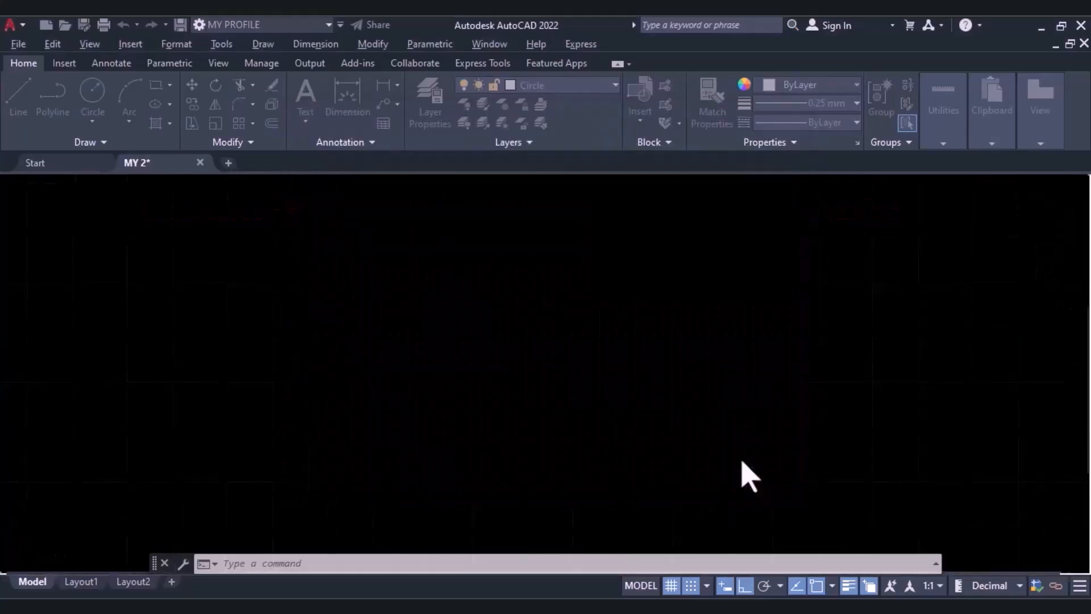
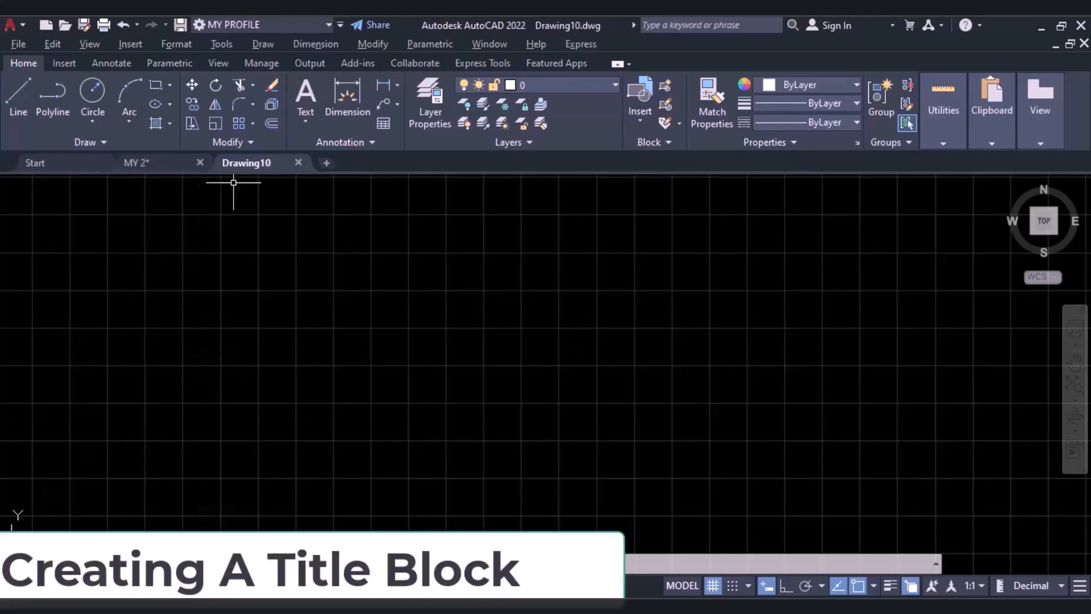
# Modify Layout1's page setup to plot with DWG To PDF.pc3 on ISO A3 (420.00 x 297.00 MM) paper in landscape orientation.
pyautogui.moveTo(249, 163)
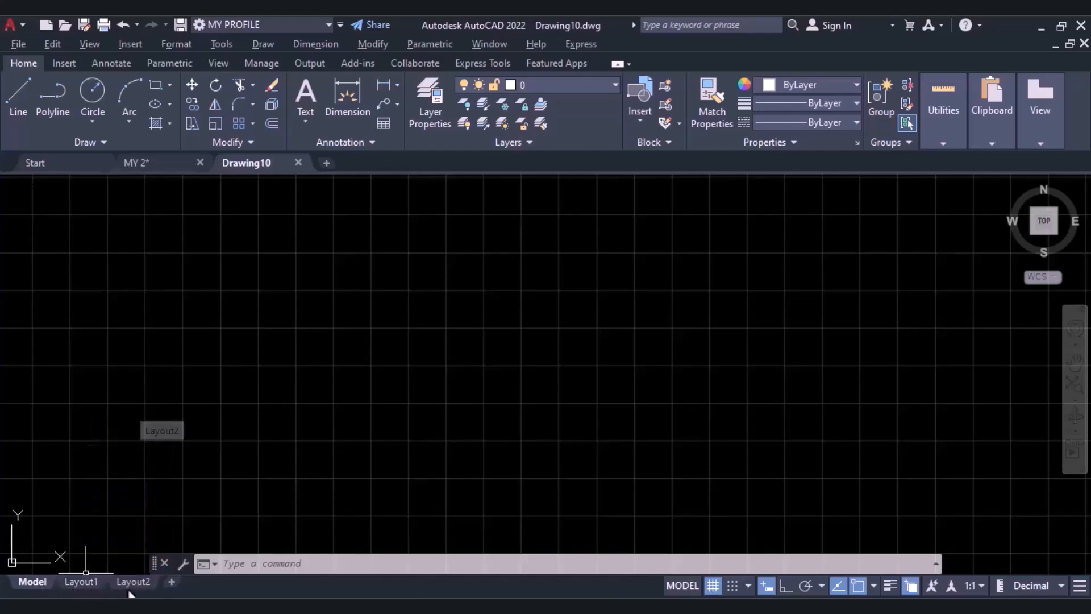
pyautogui.click(73, 588)
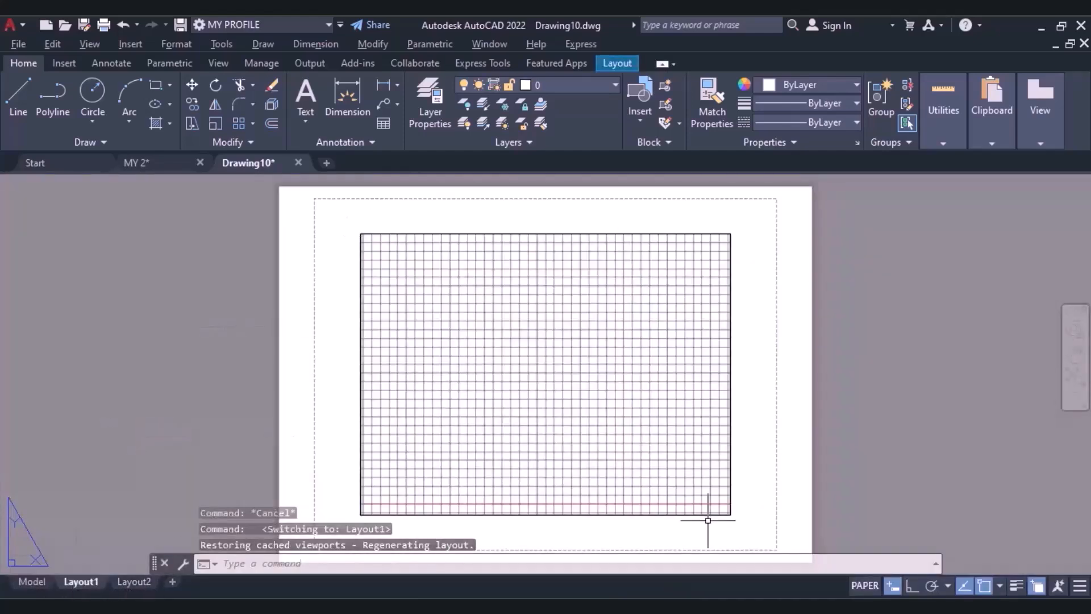
pyautogui.rightClick(75, 583)
pyautogui.click(120, 474)
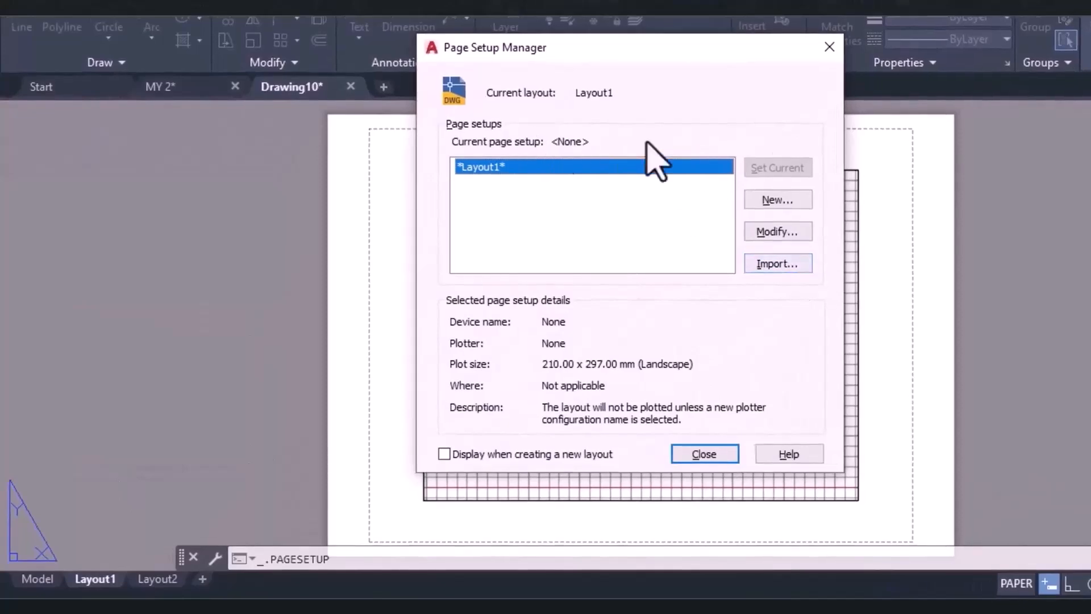
pyautogui.click(789, 233)
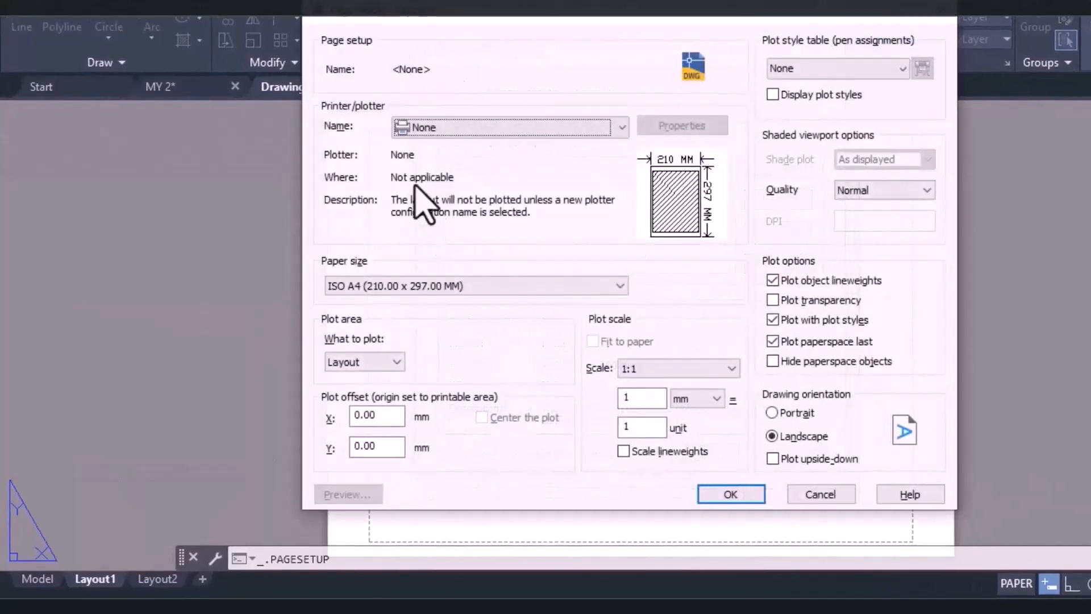
pyautogui.click(446, 129)
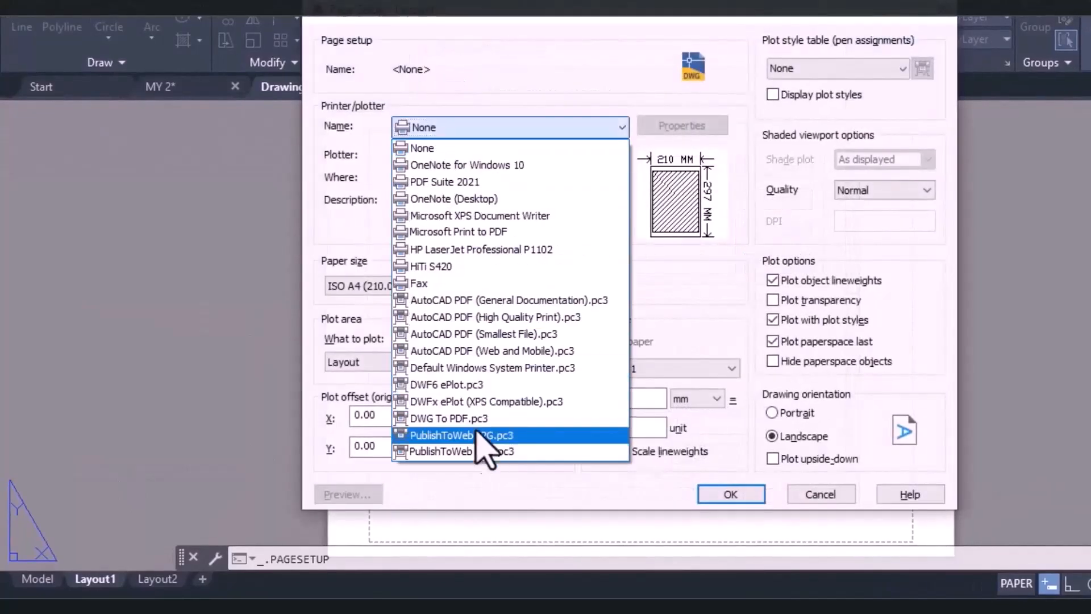
pyautogui.click(475, 422)
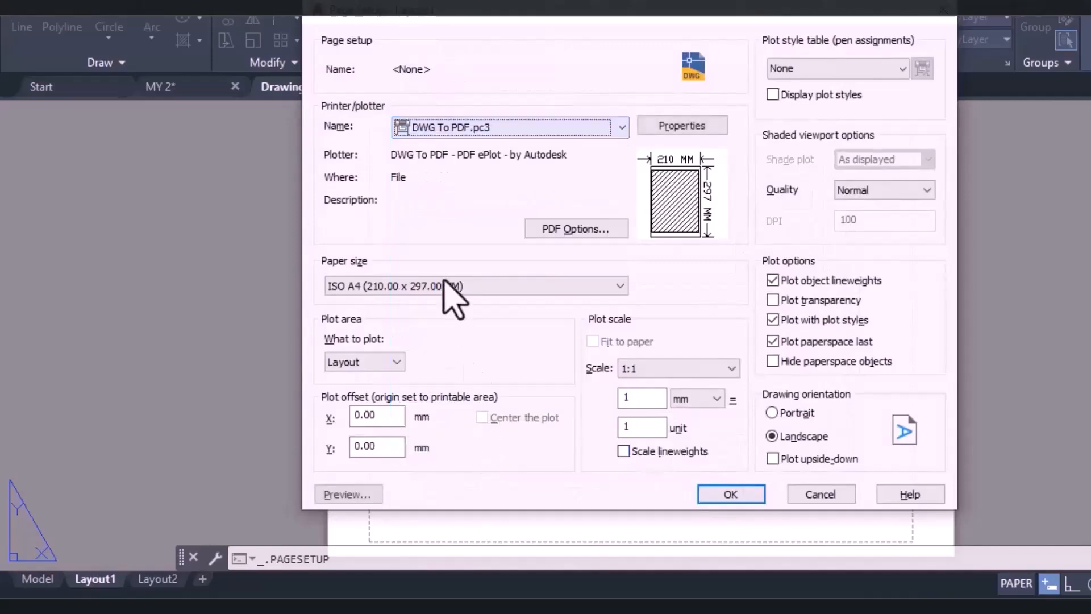
pyautogui.click(380, 290)
pyautogui.scroll(2, 390, 109)
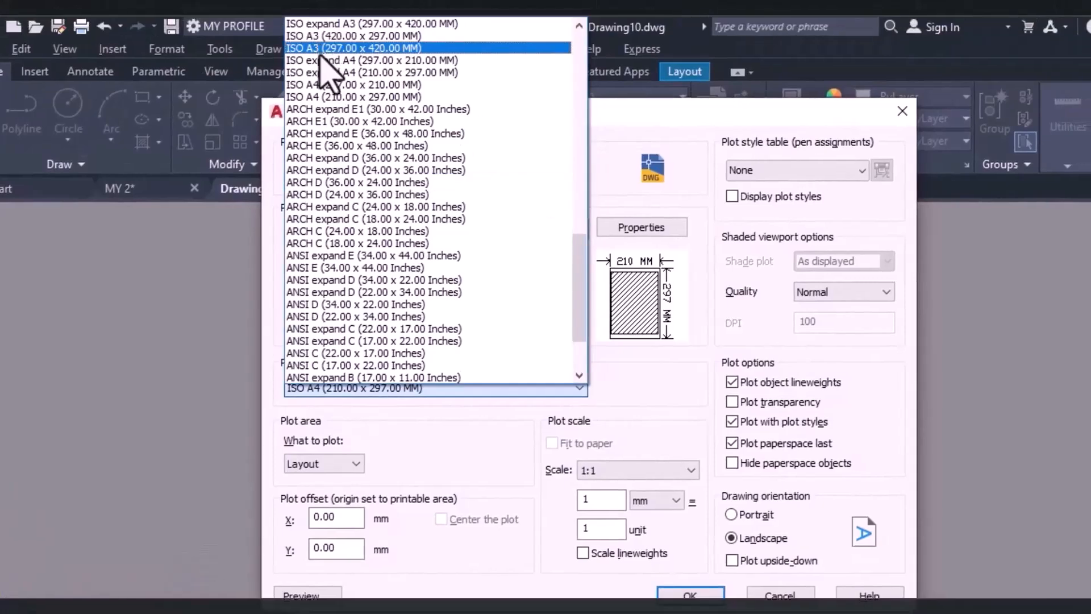
pyautogui.click(763, 438)
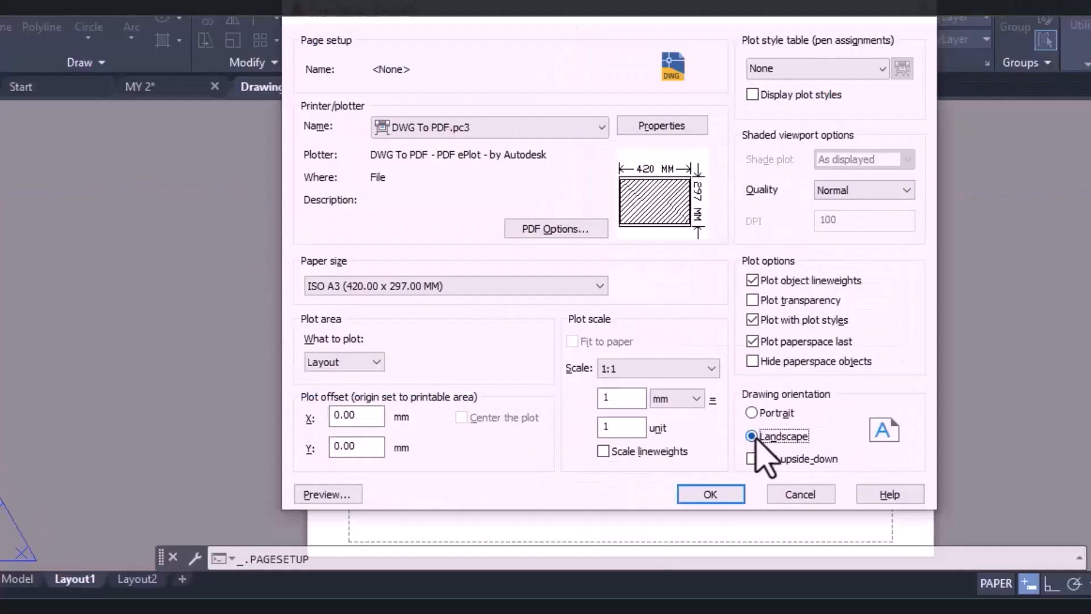
pyautogui.click(717, 494)
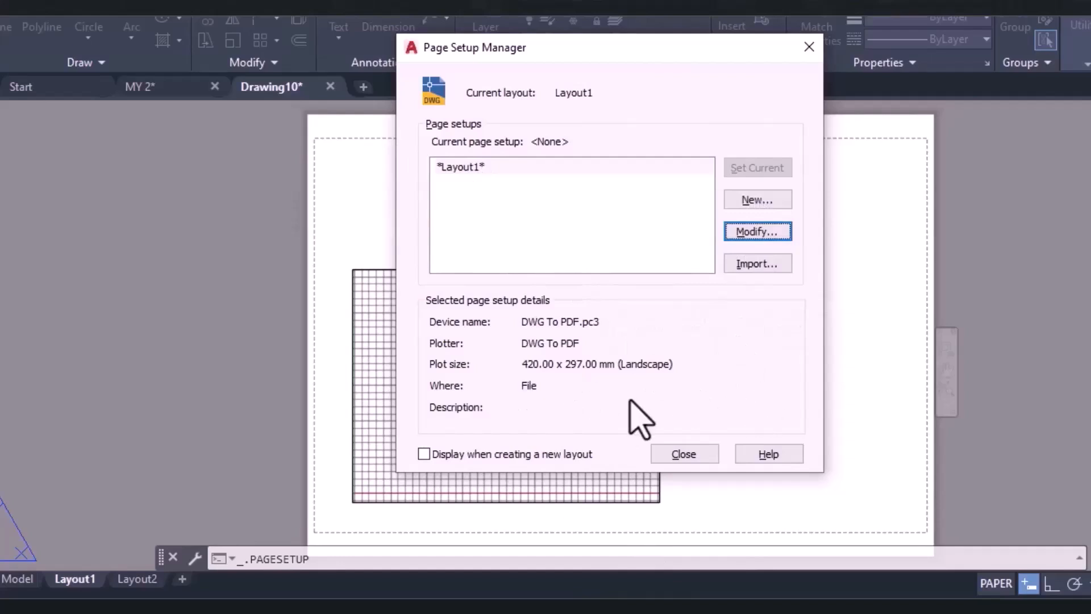
pyautogui.click(705, 463)
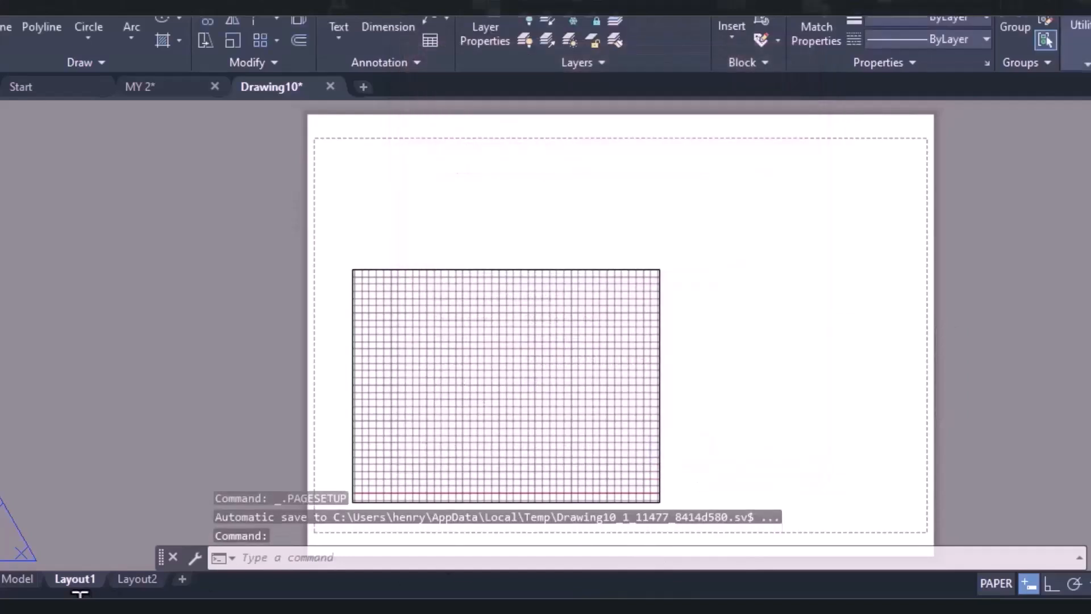
# Rename Layout1 as A3 Paper.
pyautogui.rightClick(73, 589)
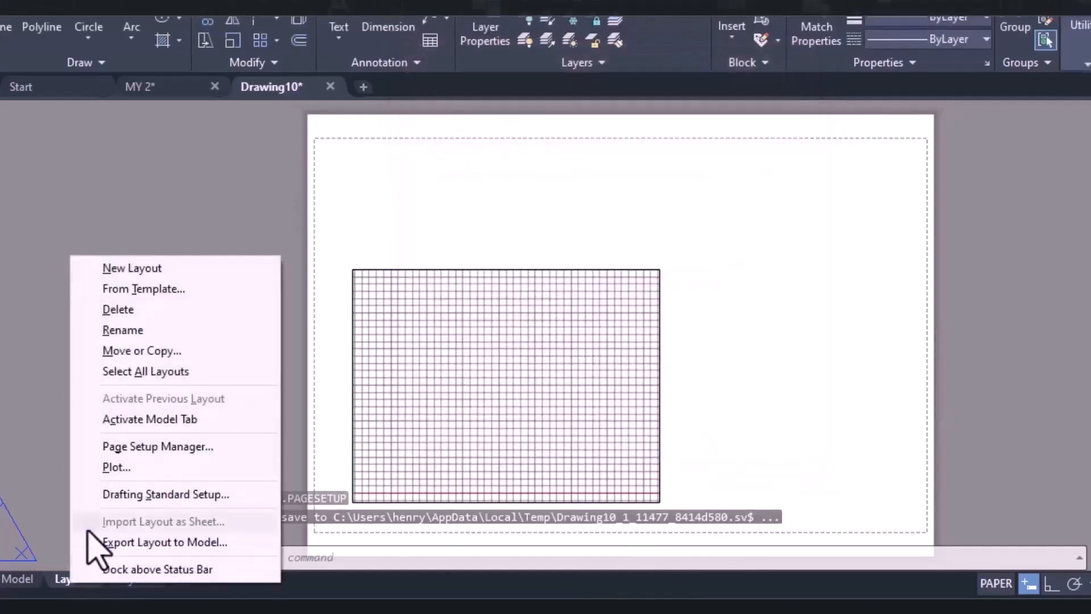
pyautogui.click(116, 332)
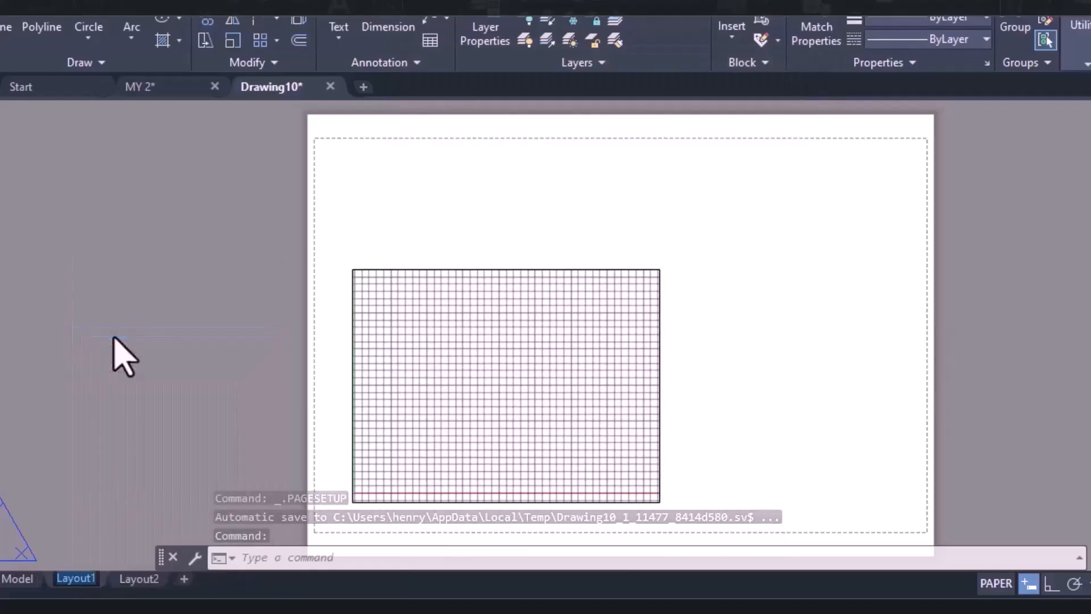
pyautogui.write('A3 Paper')
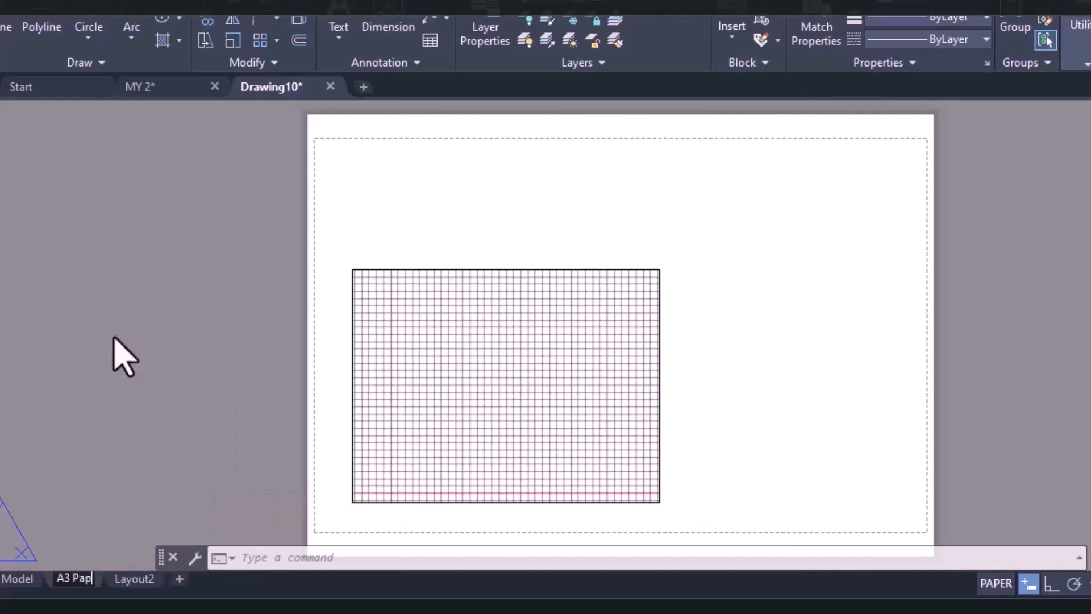
pyautogui.click(134, 309)
pyautogui.click(132, 552)
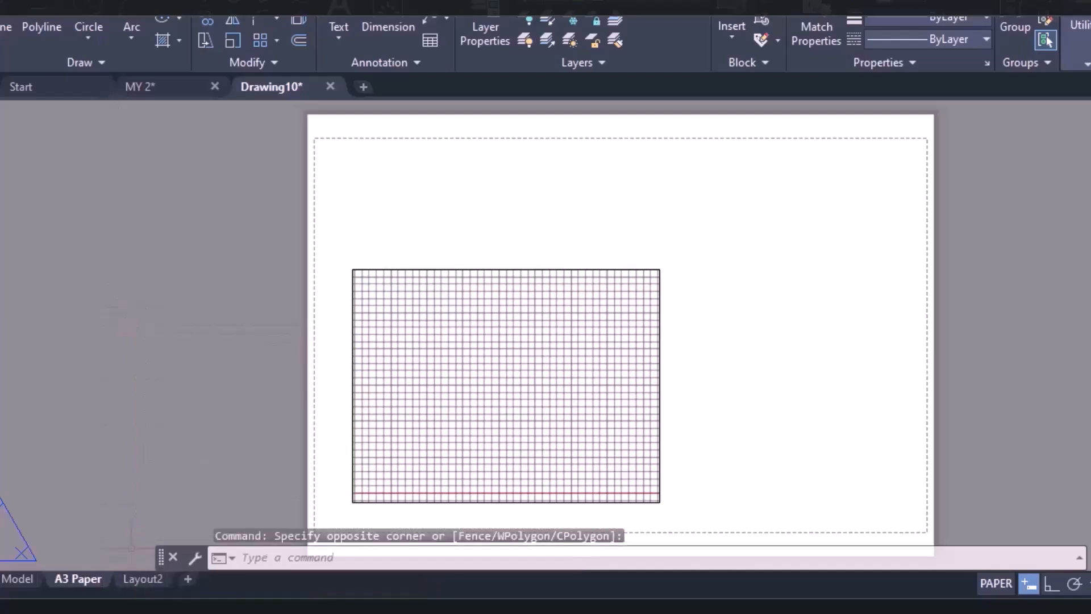
# Modify Layout2's page setup to plot with DWG To PDF.pc3 on ISO A4 (297.00 x 210.00 MM) paper.
pyautogui.click(137, 586)
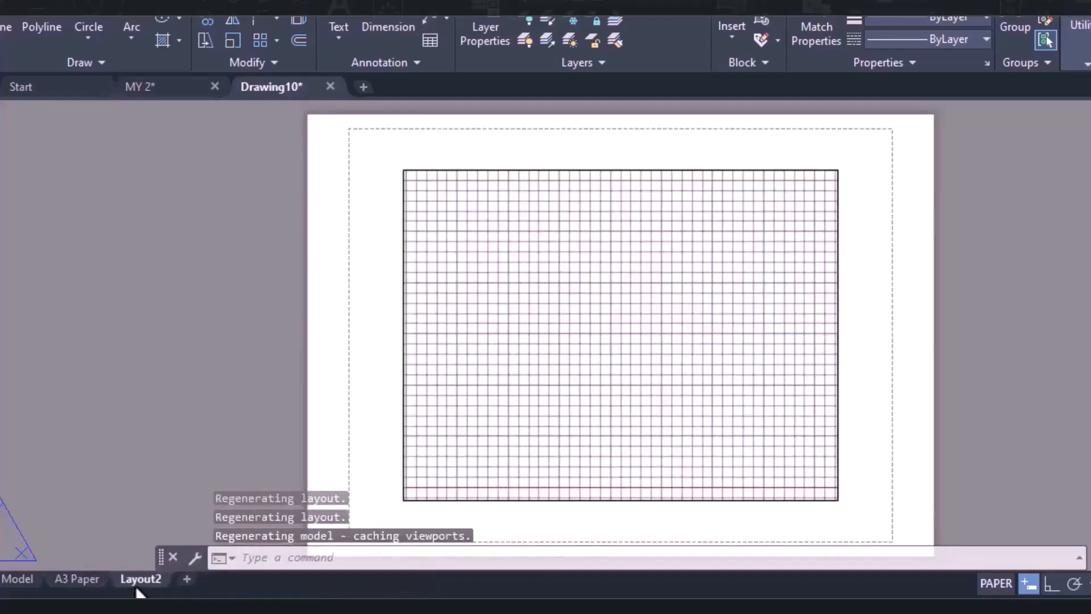
pyautogui.rightClick(137, 588)
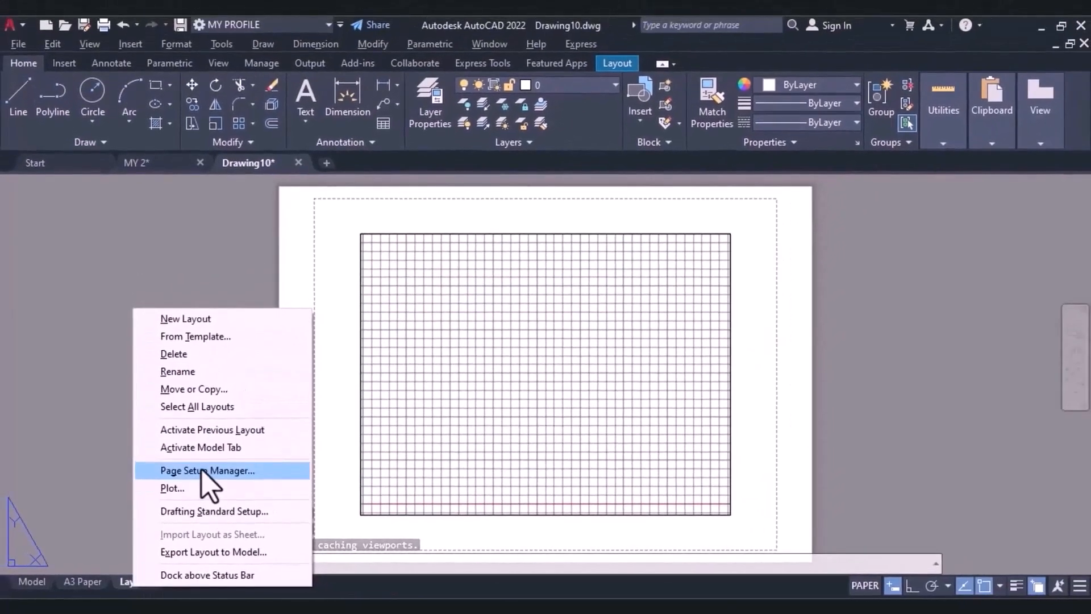
pyautogui.click(223, 448)
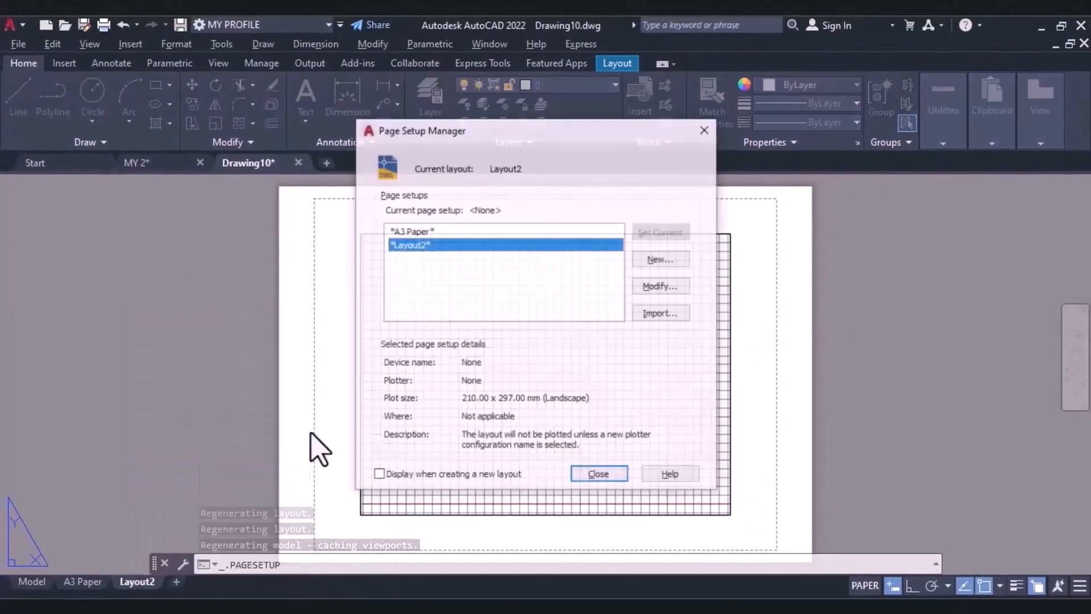
pyautogui.click(658, 287)
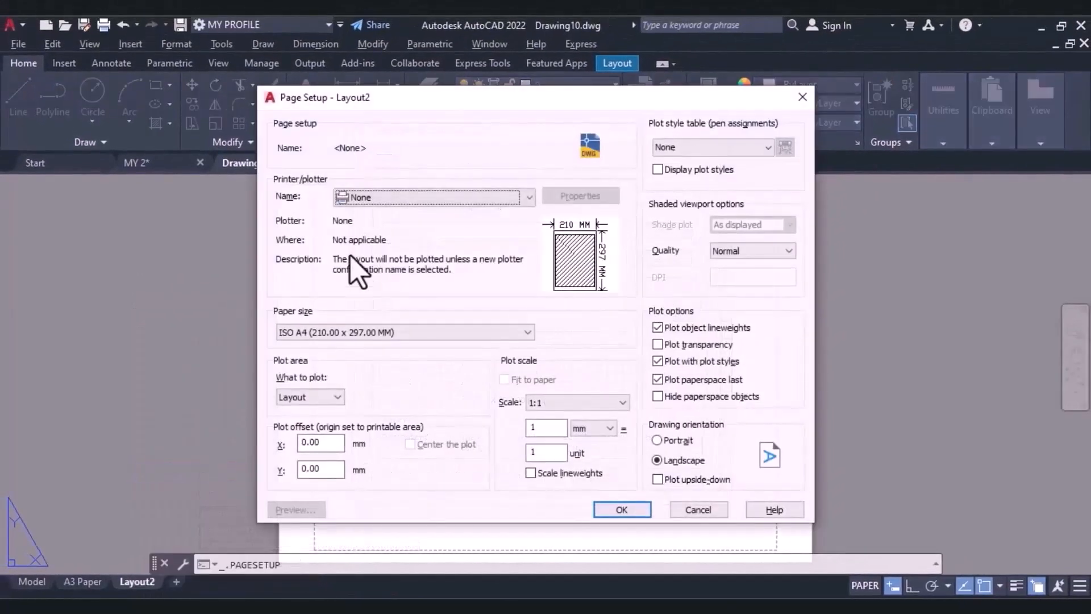
pyautogui.click(384, 203)
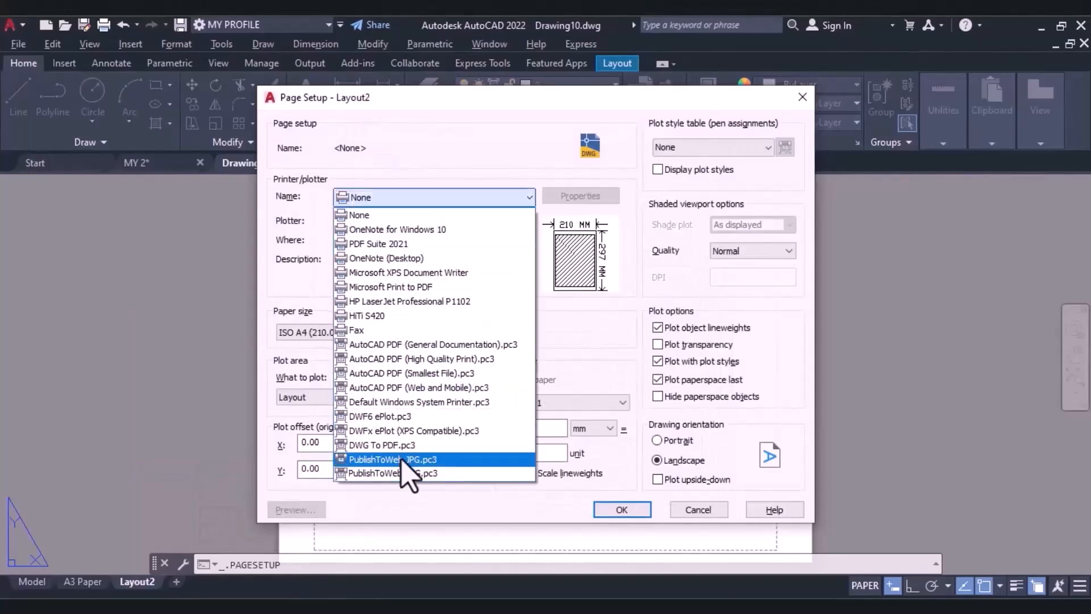
pyautogui.click(392, 447)
pyautogui.click(329, 340)
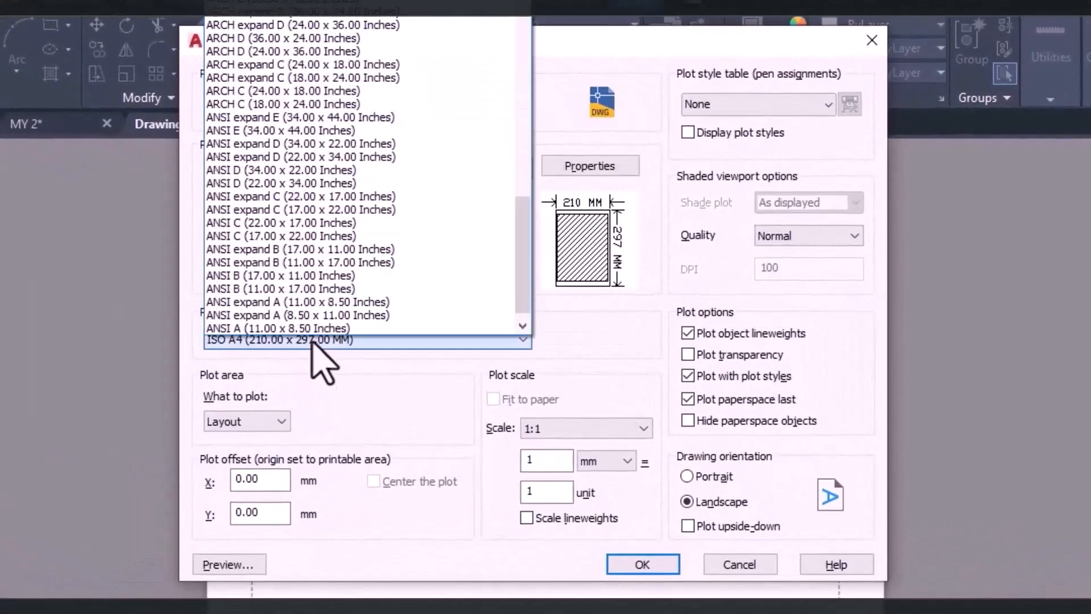
pyautogui.scroll(5, 463, 176)
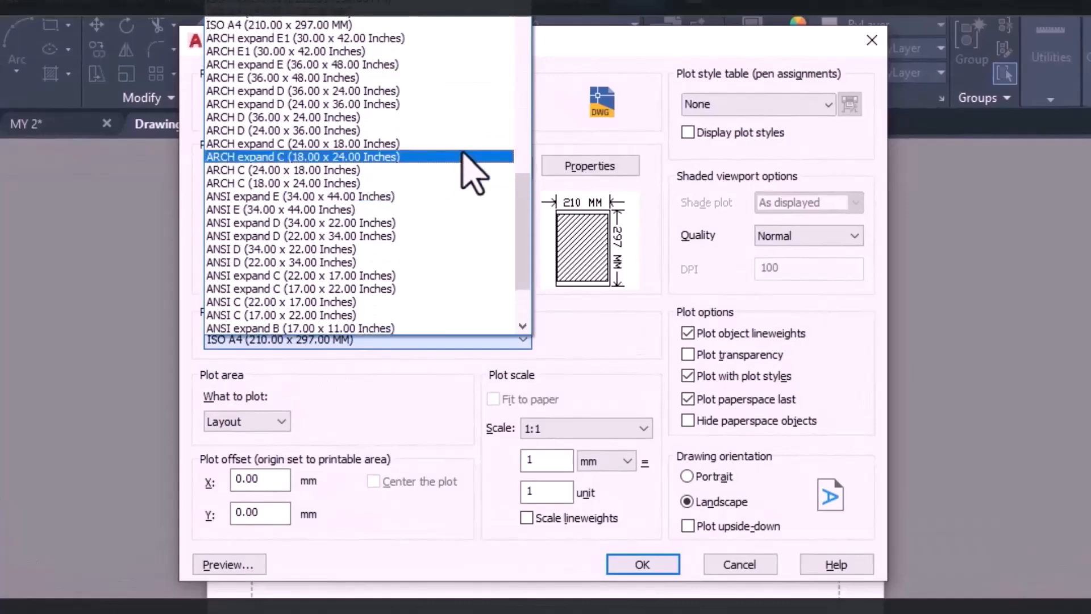
pyautogui.scroll(-1, 318, 171)
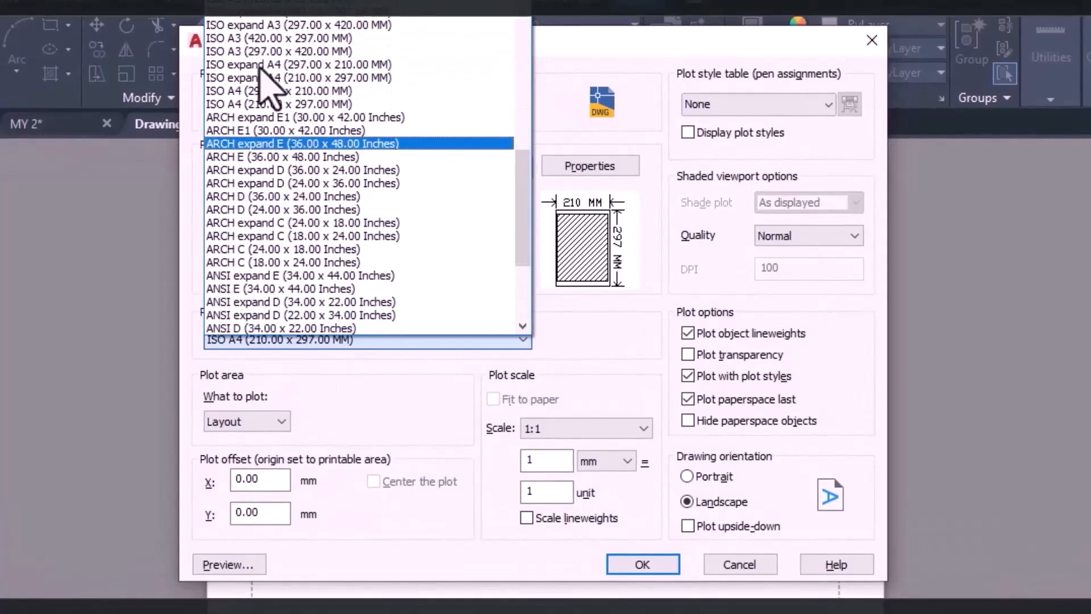
pyautogui.click(318, 111)
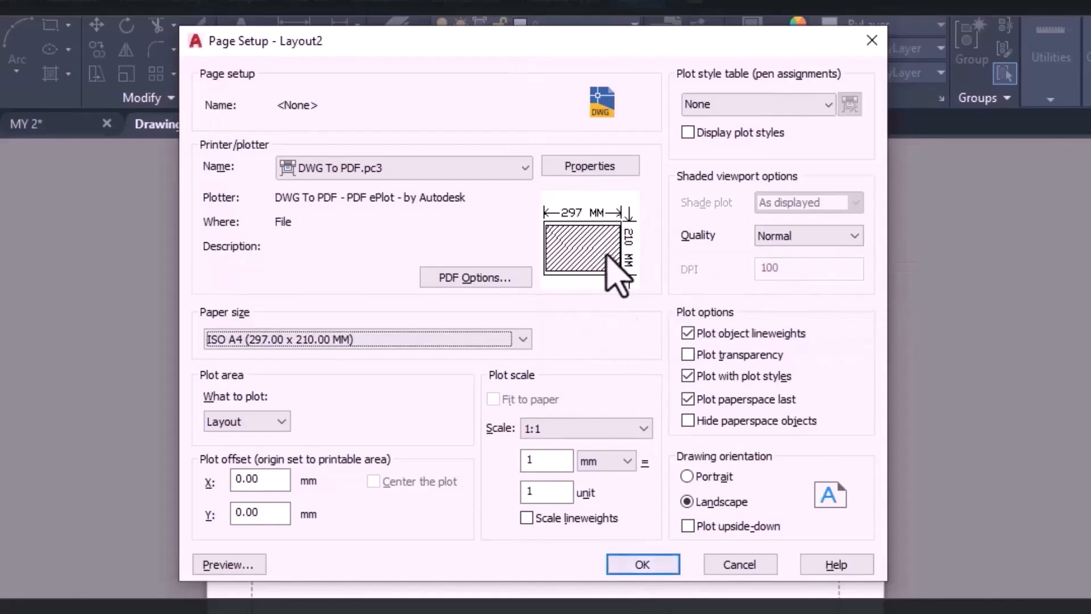
pyautogui.click(646, 567)
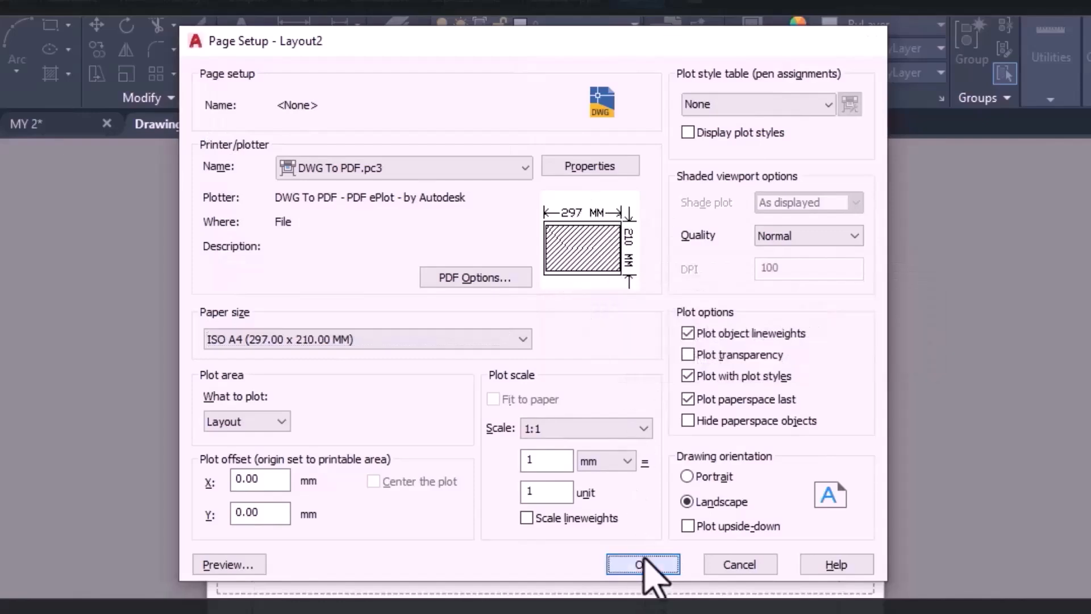
pyautogui.click(615, 524)
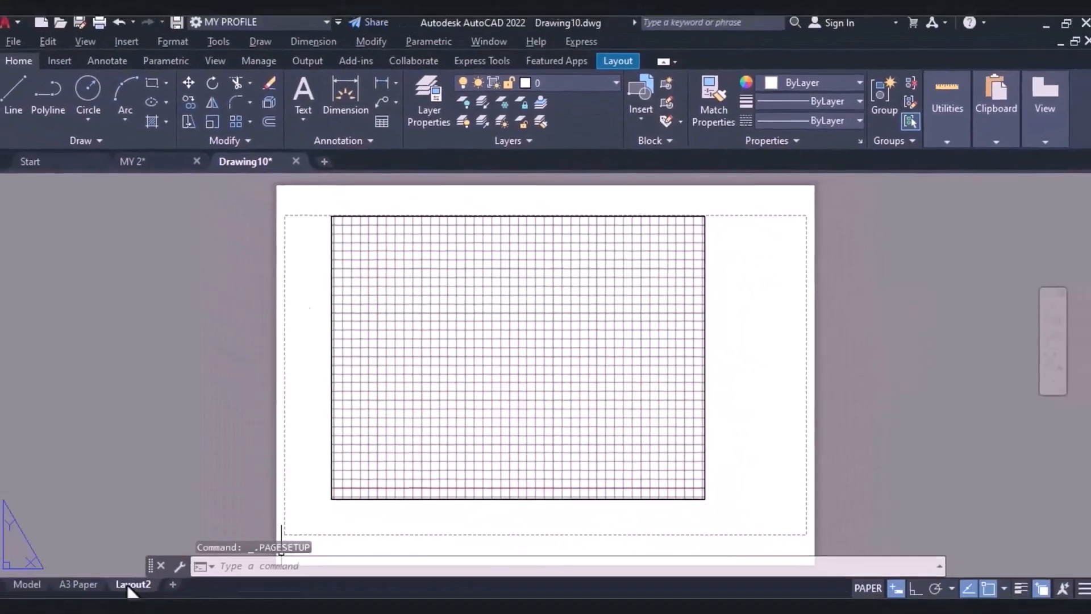
# Rename Layout2 as A4 Paper.
pyautogui.rightClick(139, 583)
pyautogui.click(144, 366)
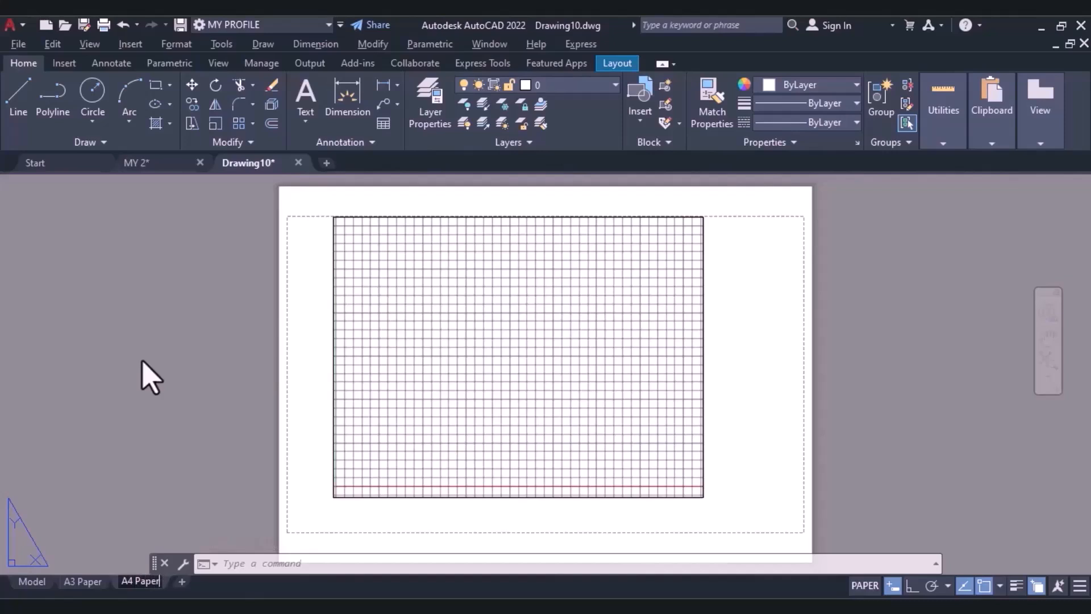
pyautogui.click(135, 368)
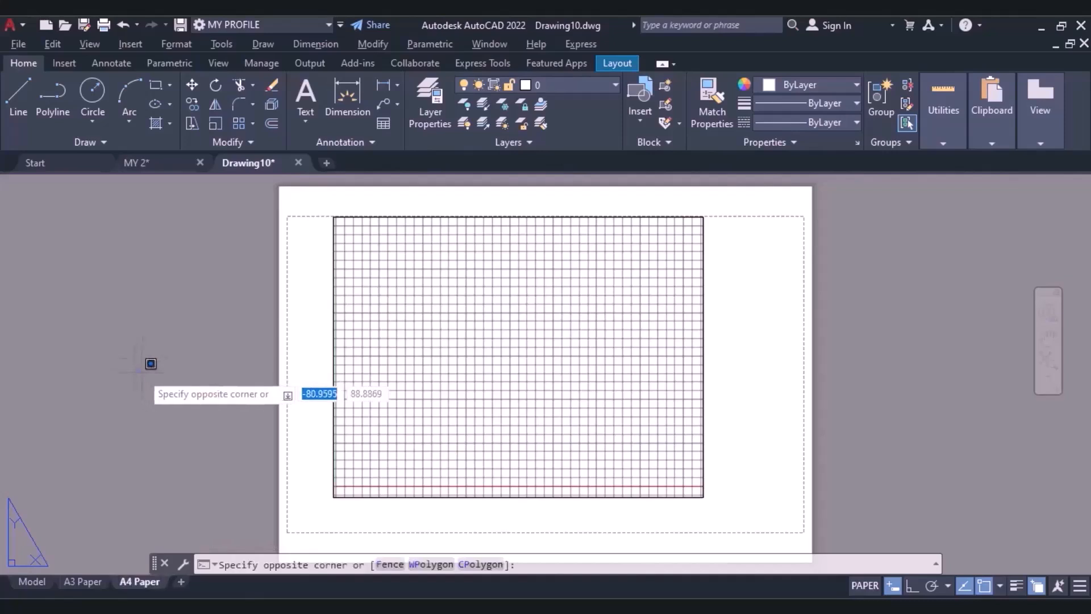
pyautogui.click(148, 376)
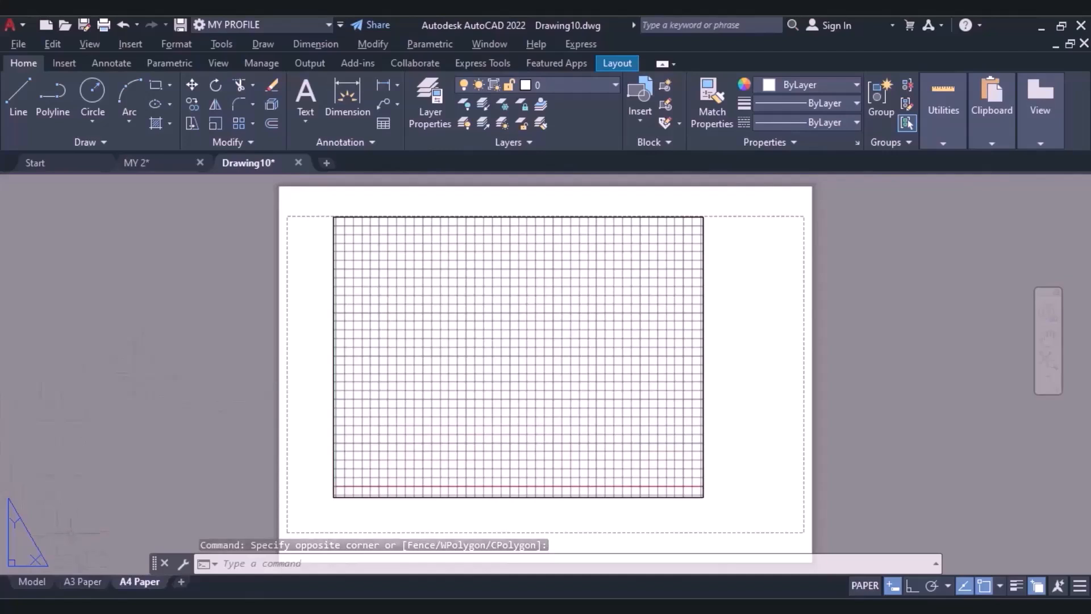
# Delete the default viewport from the A3 Paper layout.
pyautogui.click(83, 582)
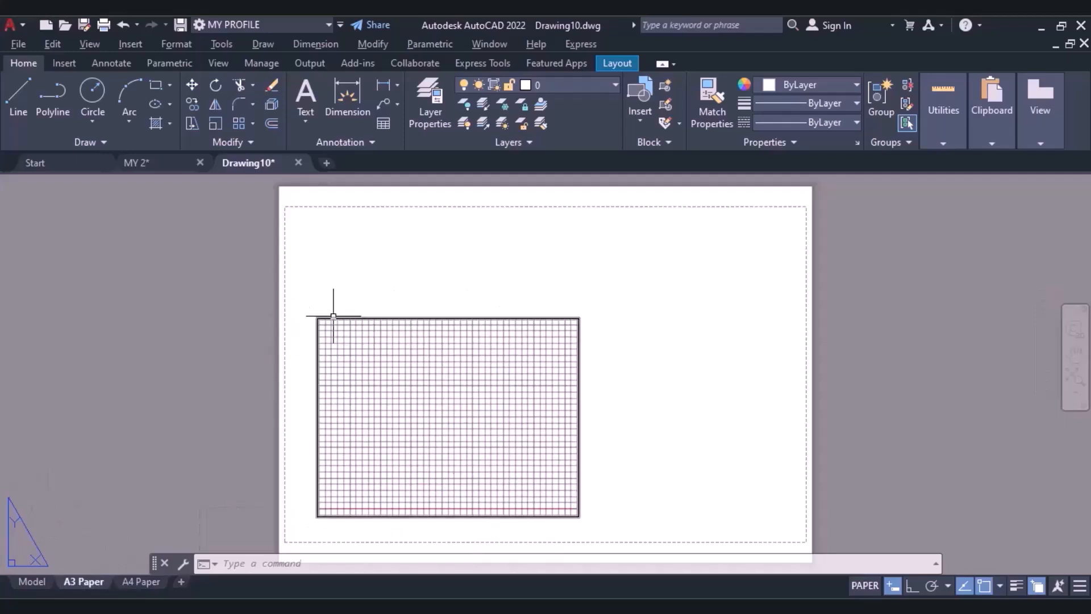
pyautogui.doubleClick(432, 362)
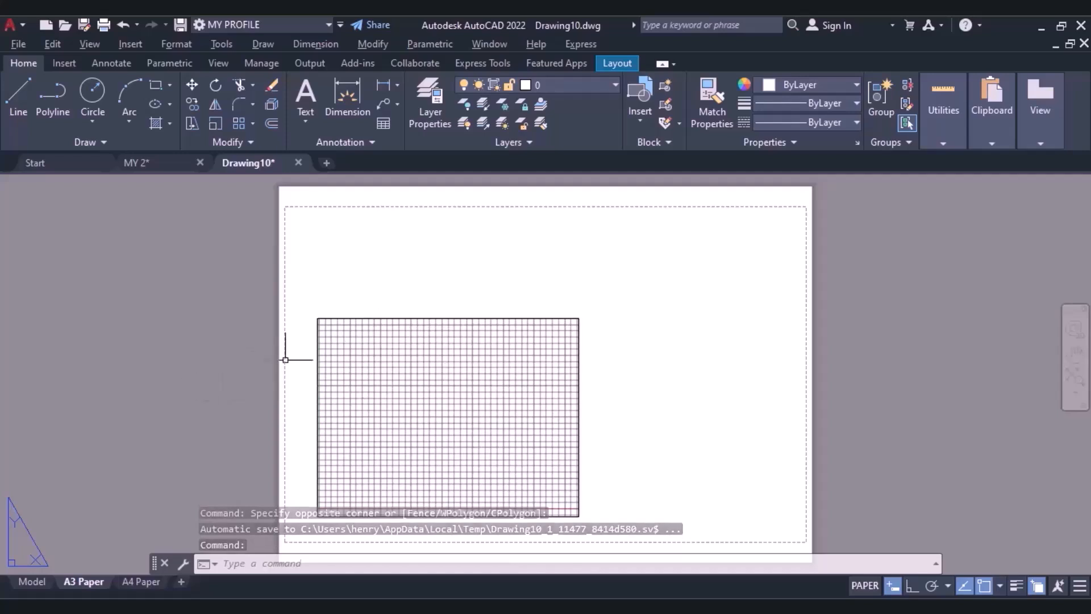
pyautogui.click(318, 348)
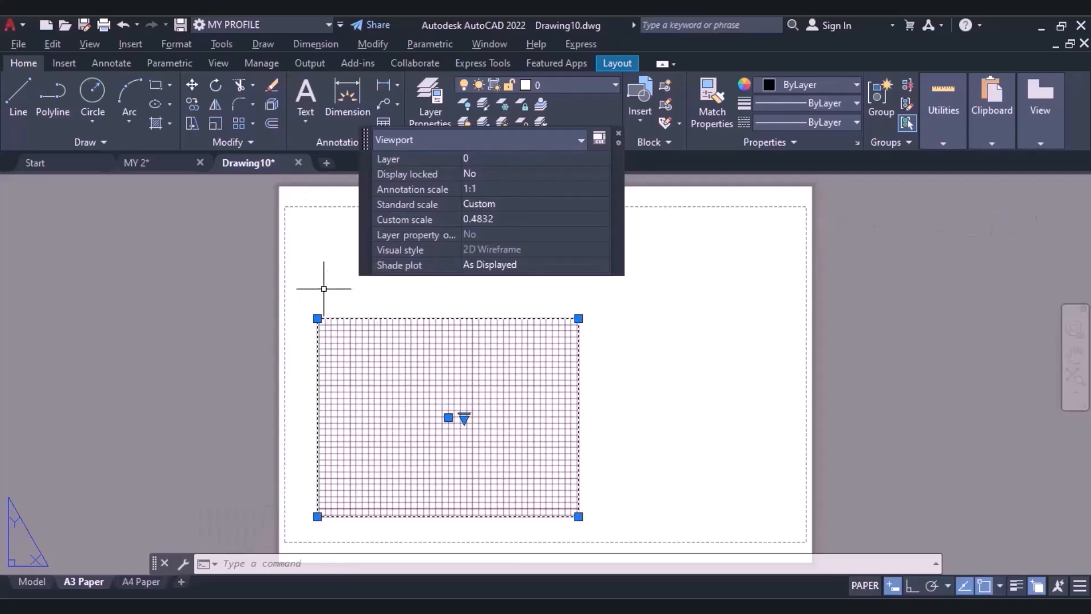
pyautogui.press('Delete')
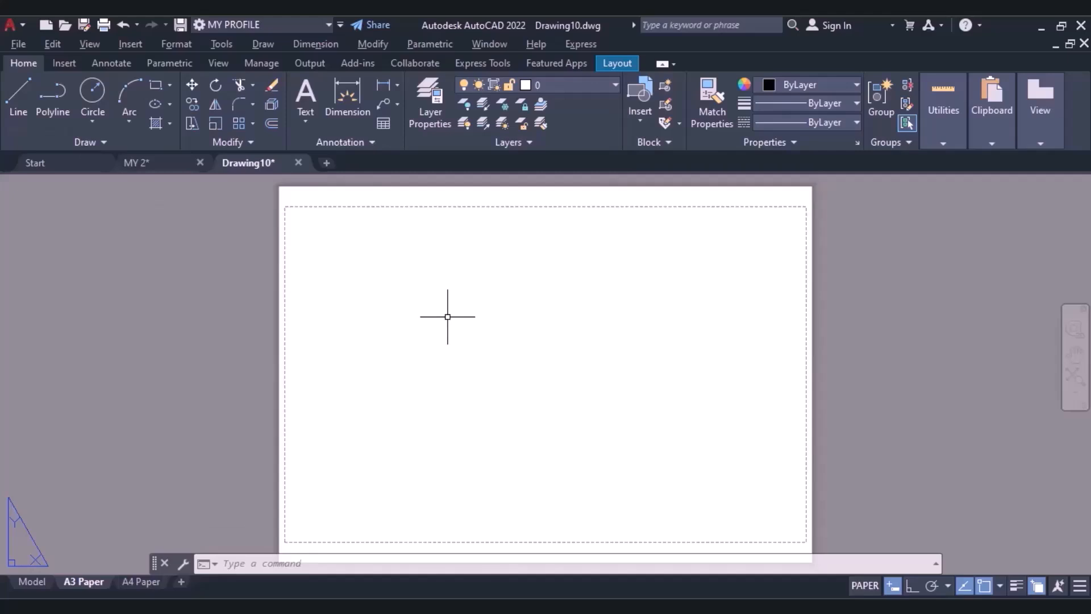
# Create a new layer named Title Block in the layer properties manager.
pyautogui.click(433, 98)
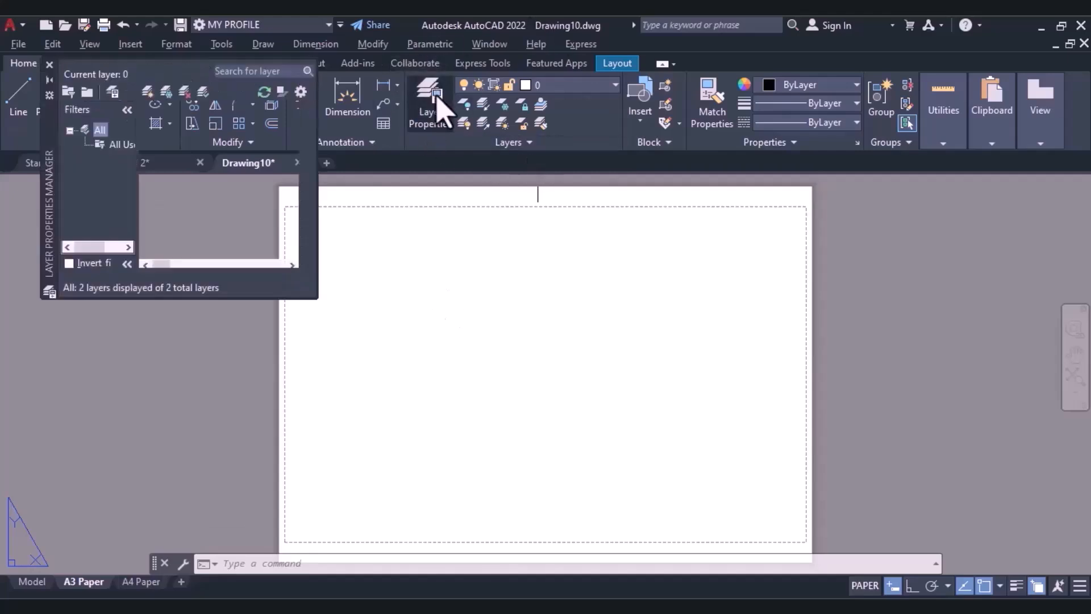
pyautogui.click(147, 93)
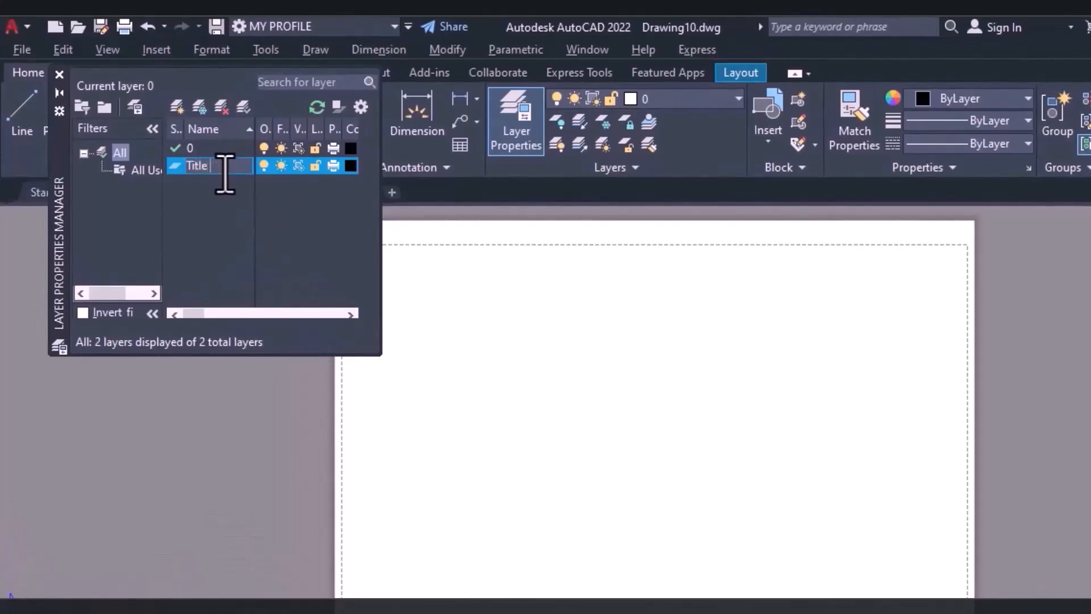
pyautogui.write('Title Block')
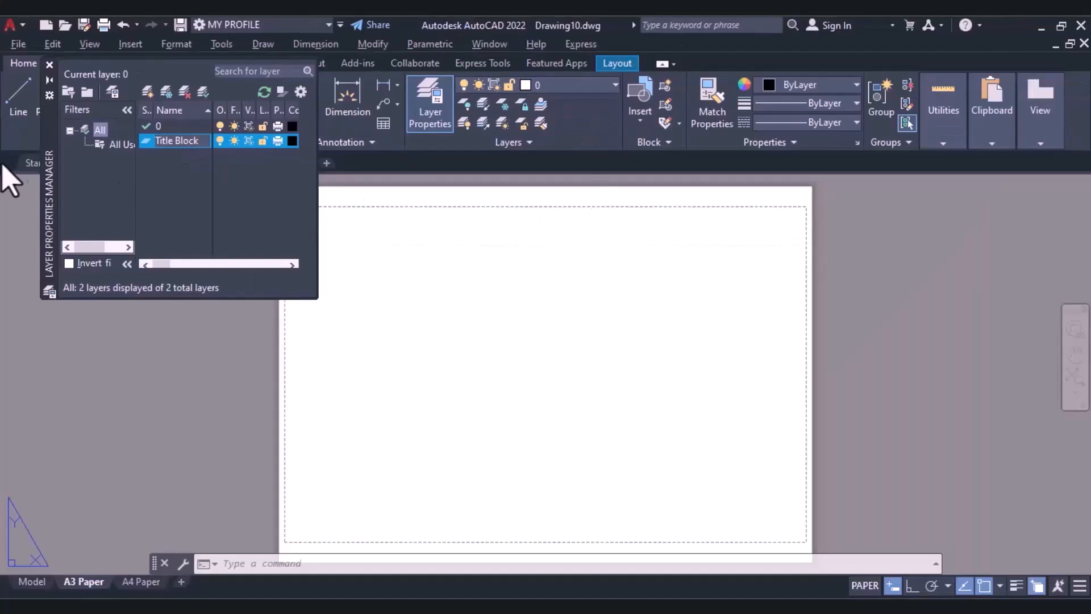
# Make Title Block the current layer and draw a border rectangle about 410 by 262 mm along the A3 sheet's printable margin.
pyautogui.press('Return')
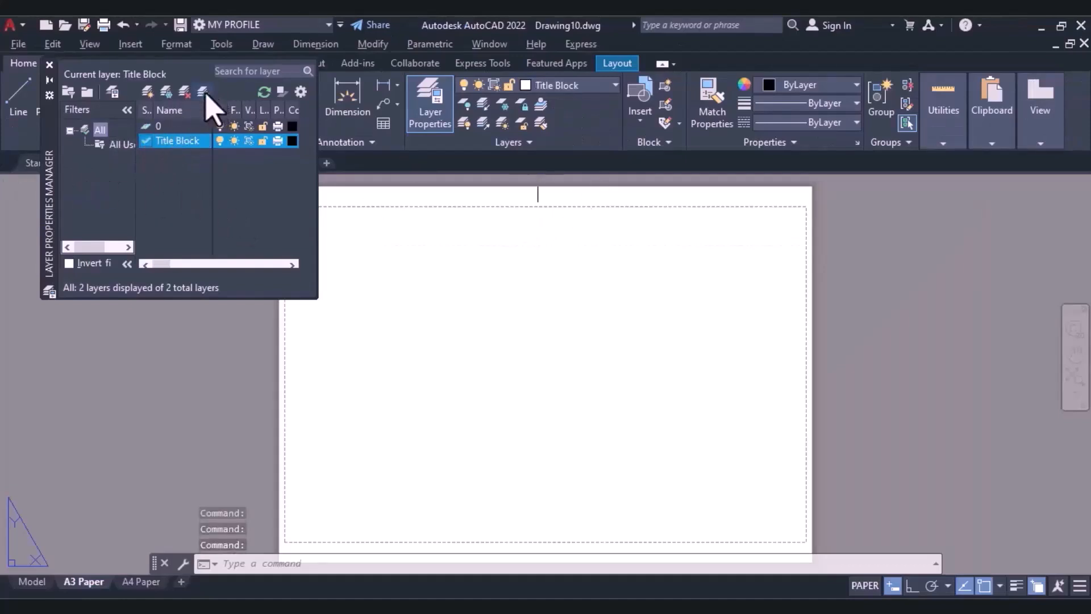
pyautogui.click(49, 65)
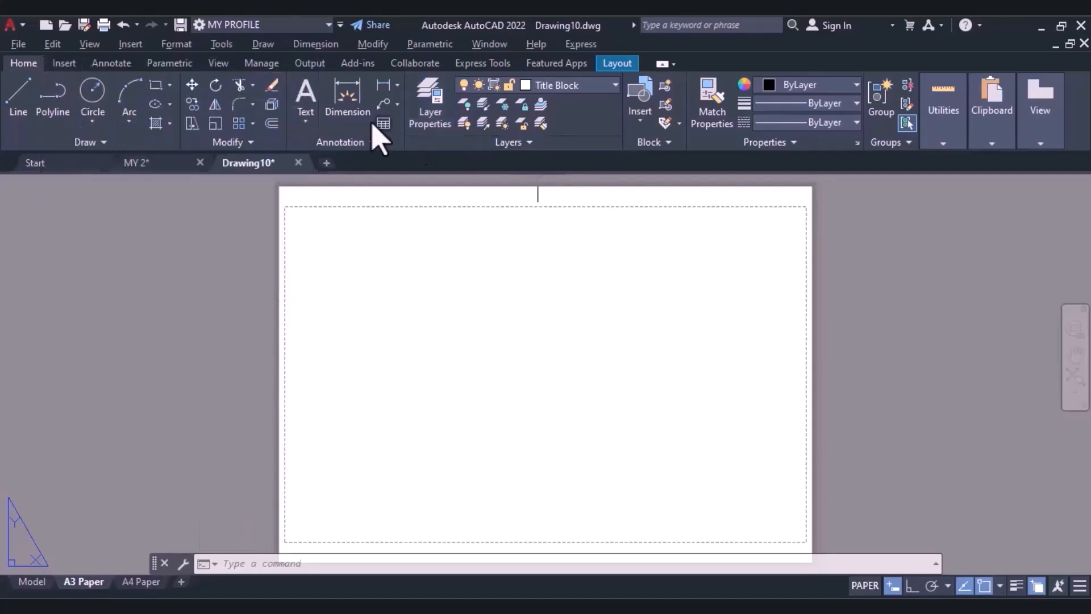
pyautogui.click(156, 86)
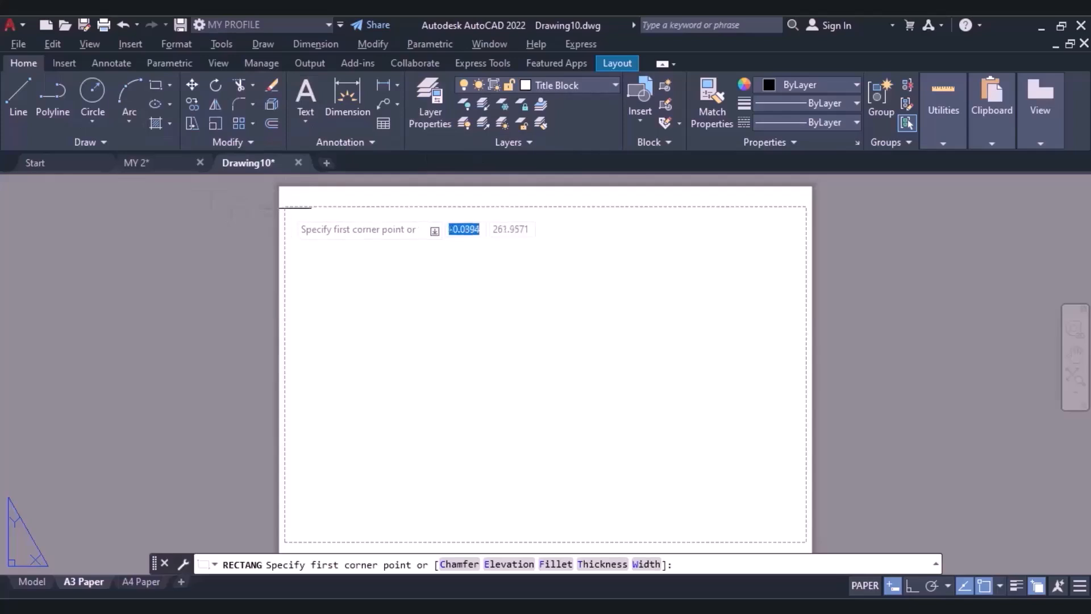
pyautogui.click(285, 208)
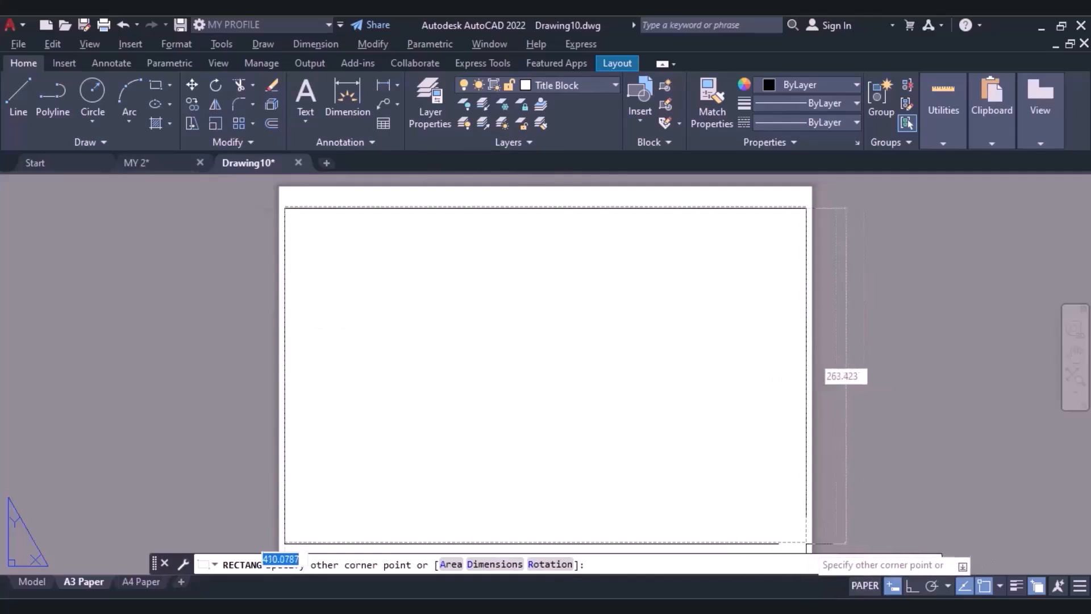
pyautogui.scroll(2, 806, 545)
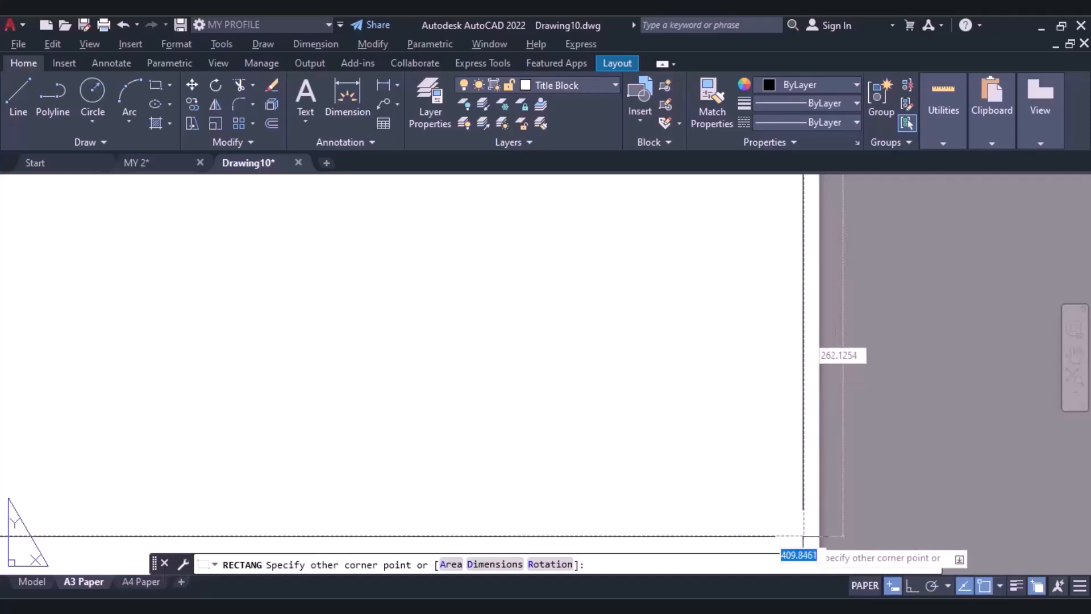
pyautogui.click(803, 536)
pyautogui.scroll(-3, 658, 476)
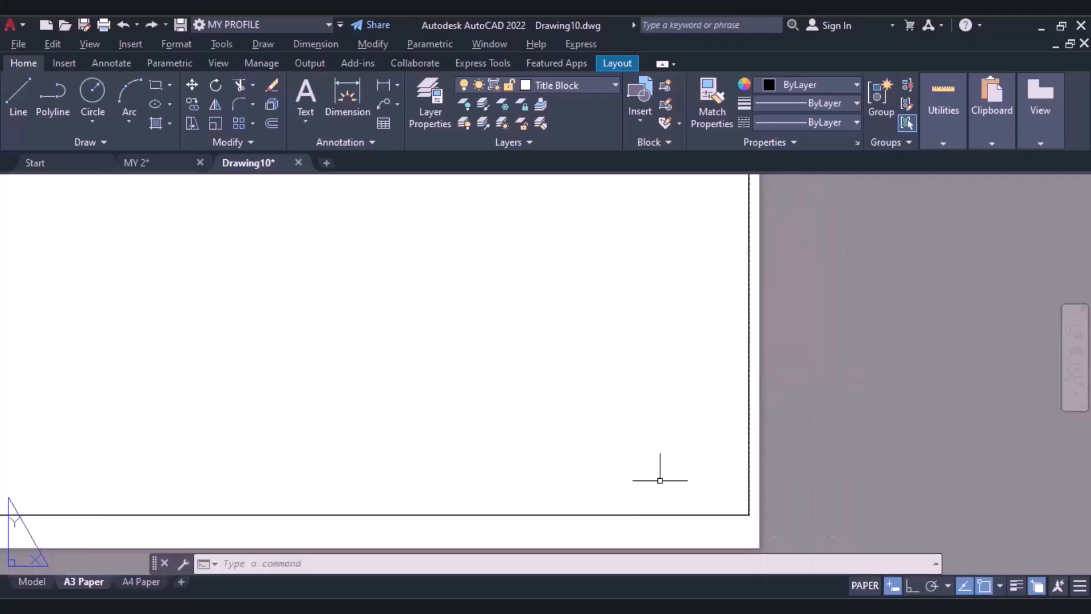
pyautogui.moveTo(606, 417); pyautogui.dragTo(692, 447, button='middle')
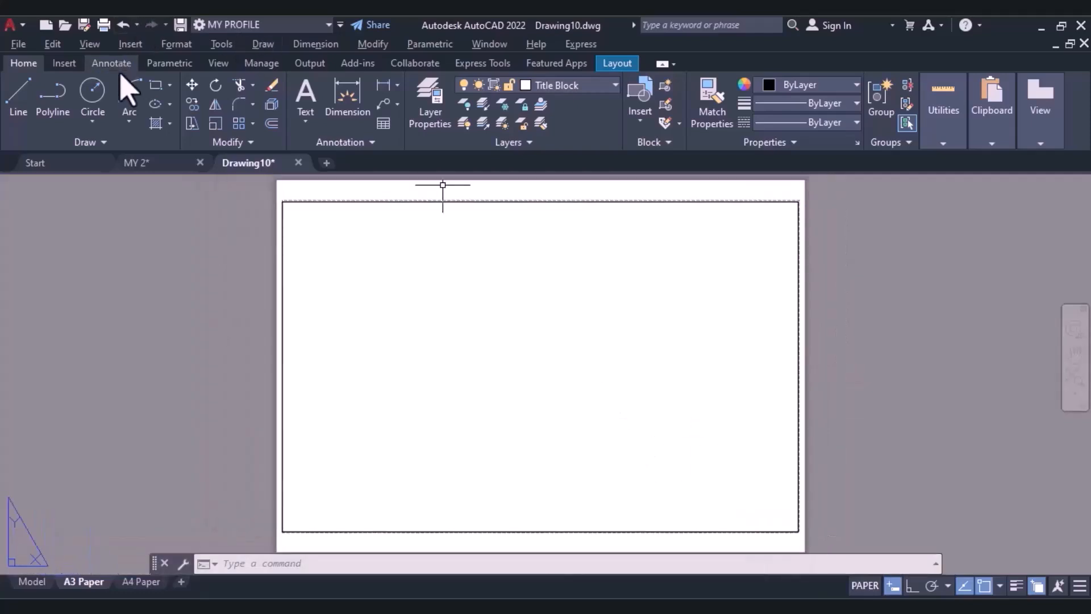
# Draw a 60 mm wide, full-height rectangle inside the border's right side and explode it into separate lines.
pyautogui.click(155, 85)
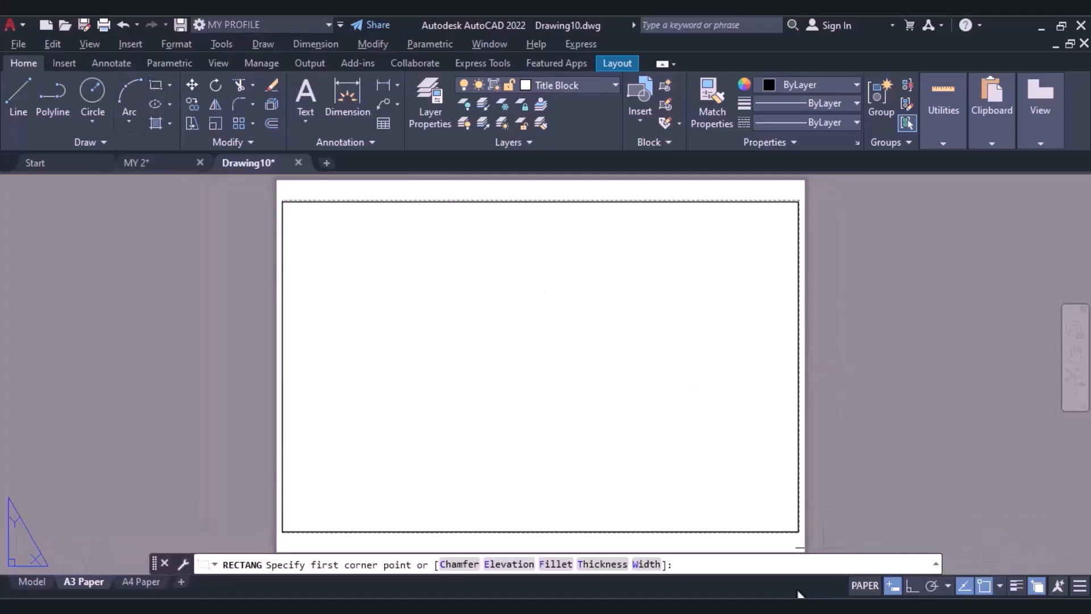
pyautogui.click(799, 532)
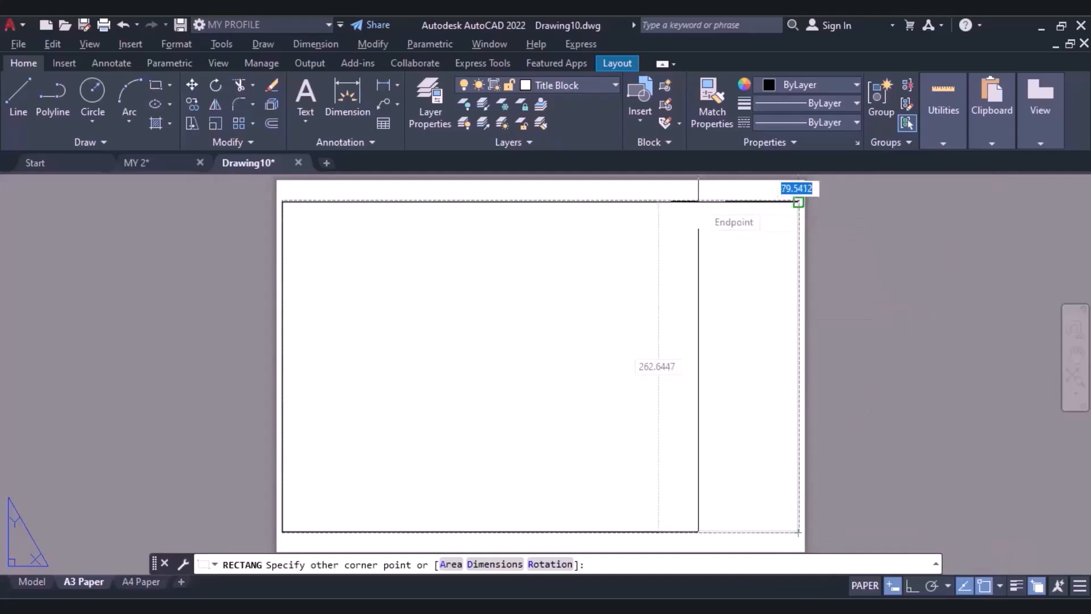
pyautogui.write('60')
pyautogui.press('Return')
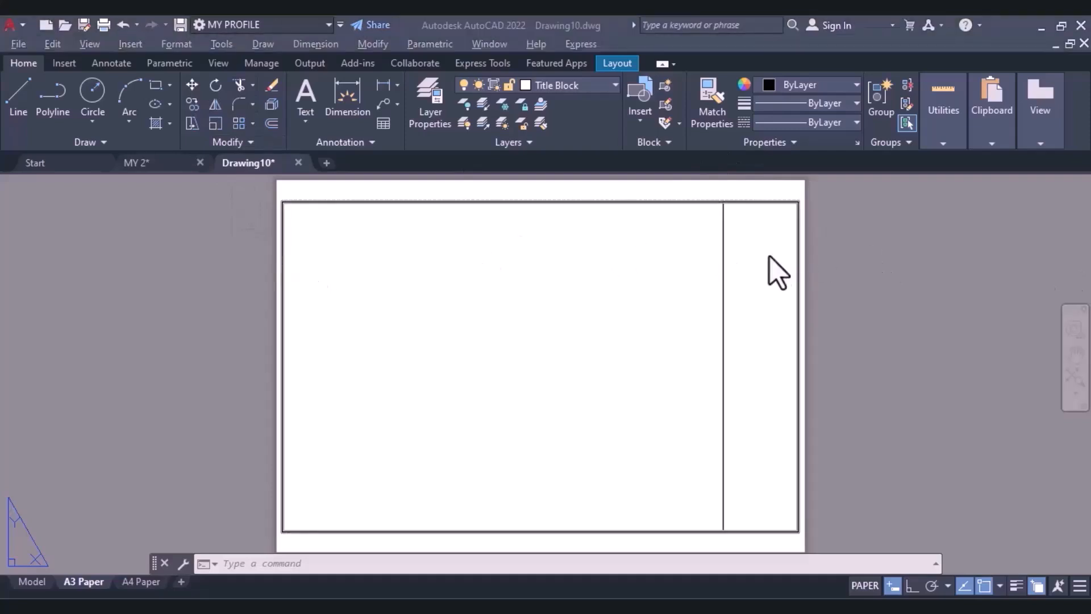
pyautogui.click(723, 259)
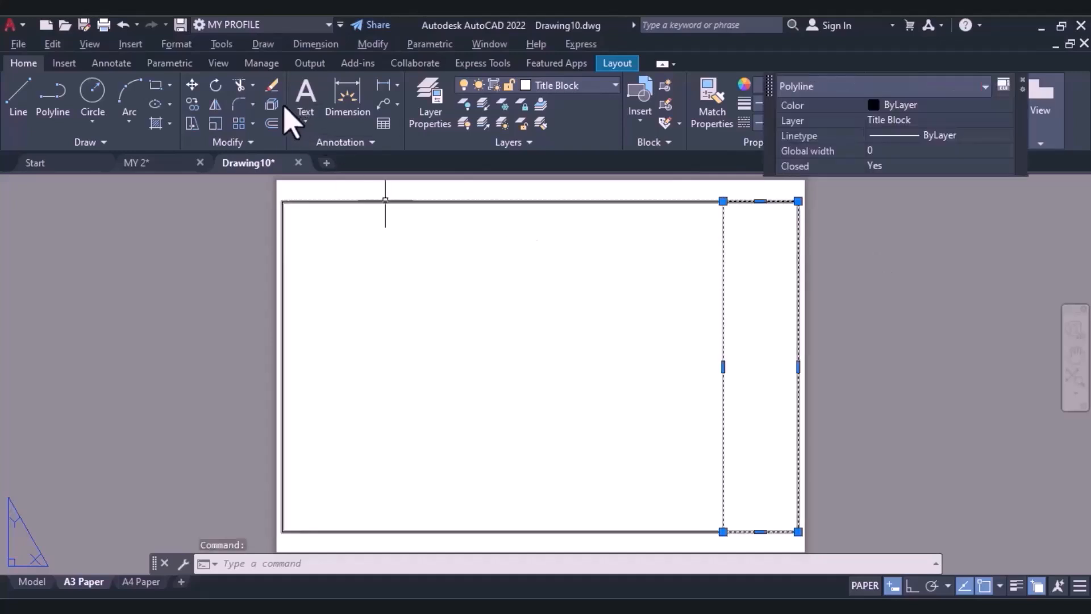
pyautogui.click(272, 105)
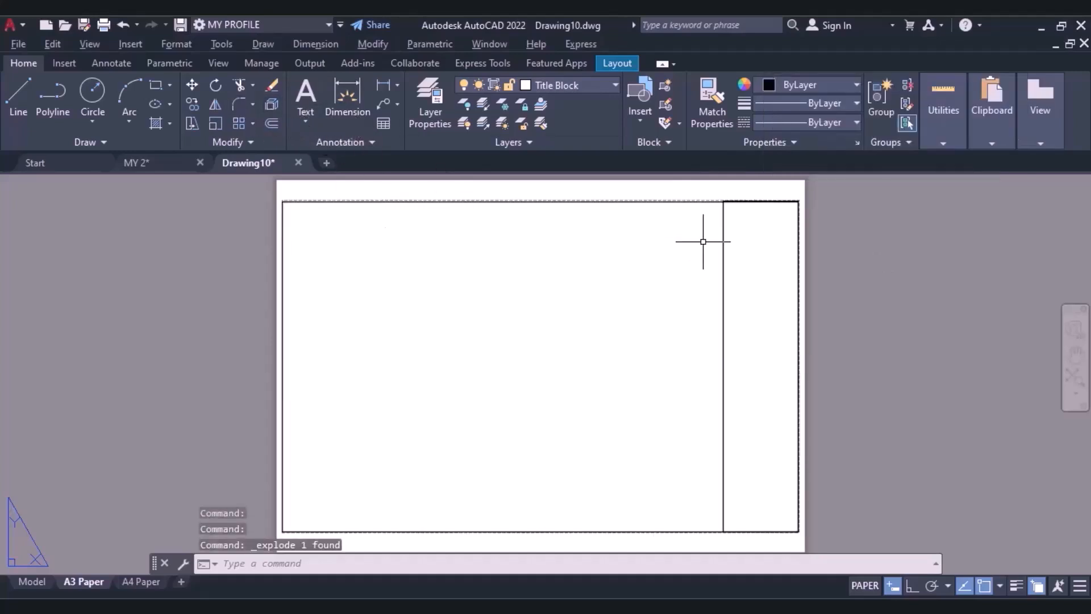
# Offset the top line of the 60 mm wide strip 160 mm downward.
pyautogui.scroll(2, 771, 202)
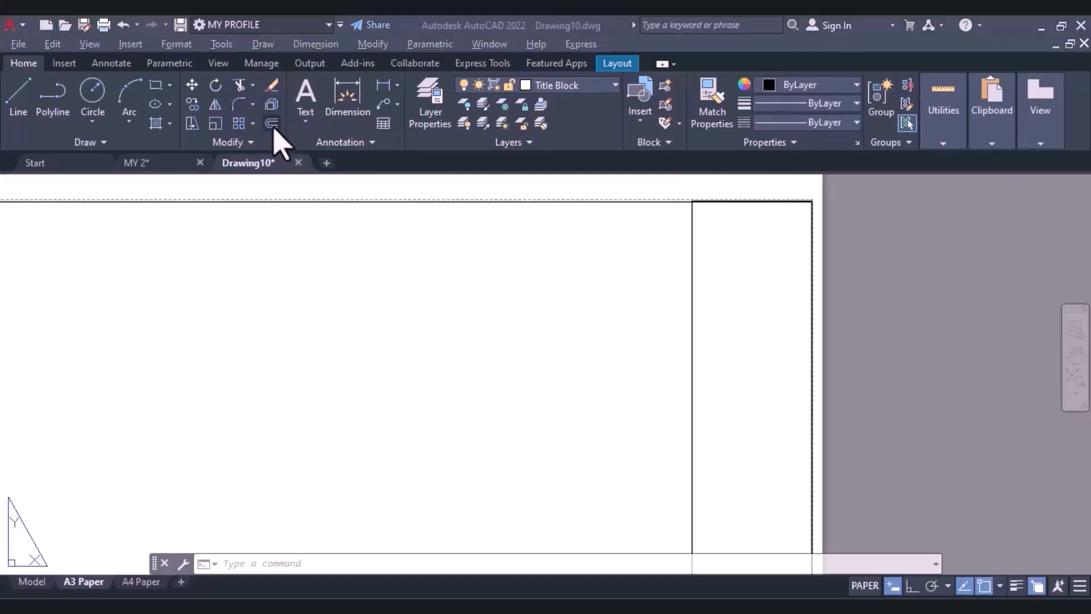
pyautogui.write('o')
pyautogui.press('Return')
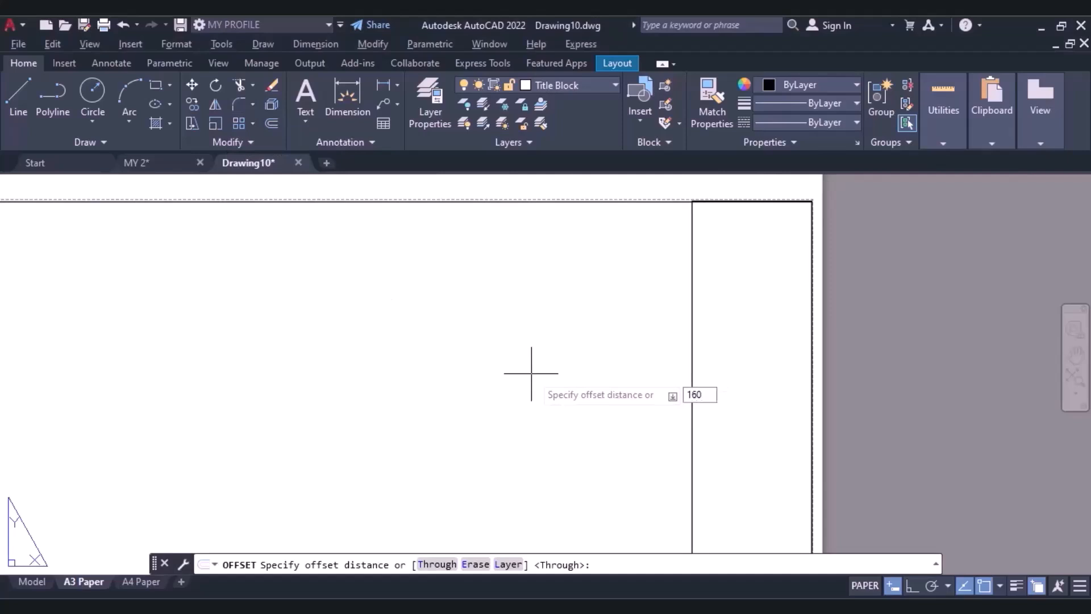
pyautogui.press('Return')
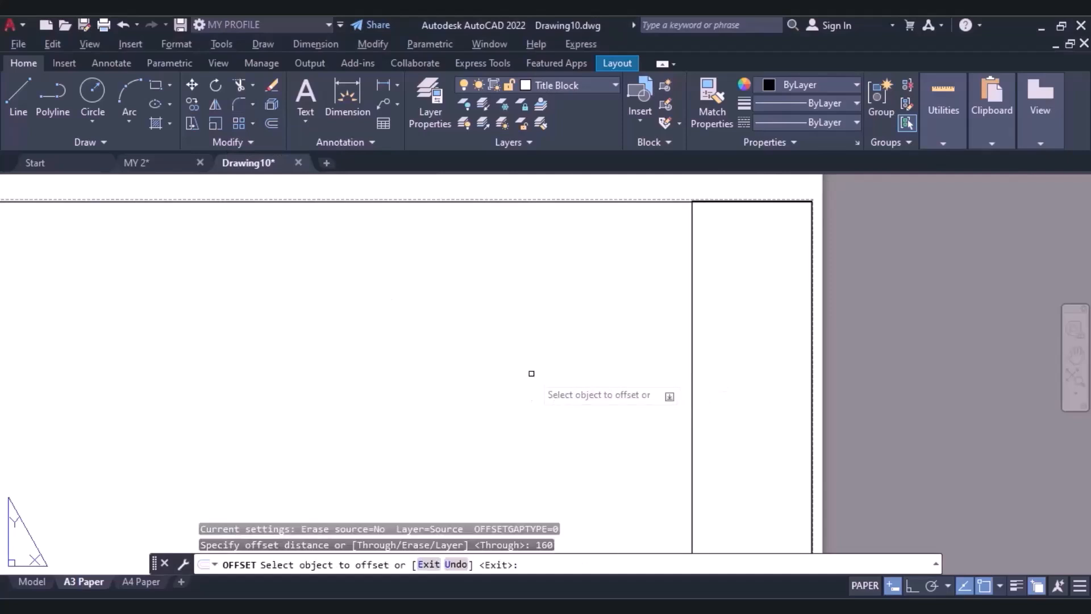
pyautogui.scroll(2, 772, 201)
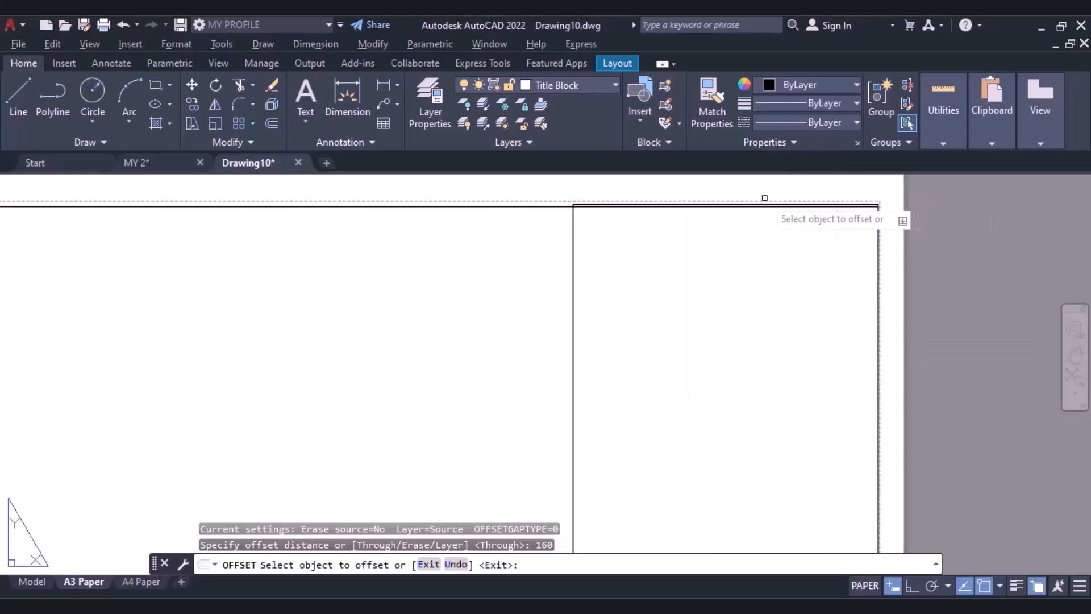
pyautogui.scroll(2, 742, 207)
pyautogui.click(739, 200)
pyautogui.scroll(-3, 729, 284)
pyautogui.scroll(-4, 714, 360)
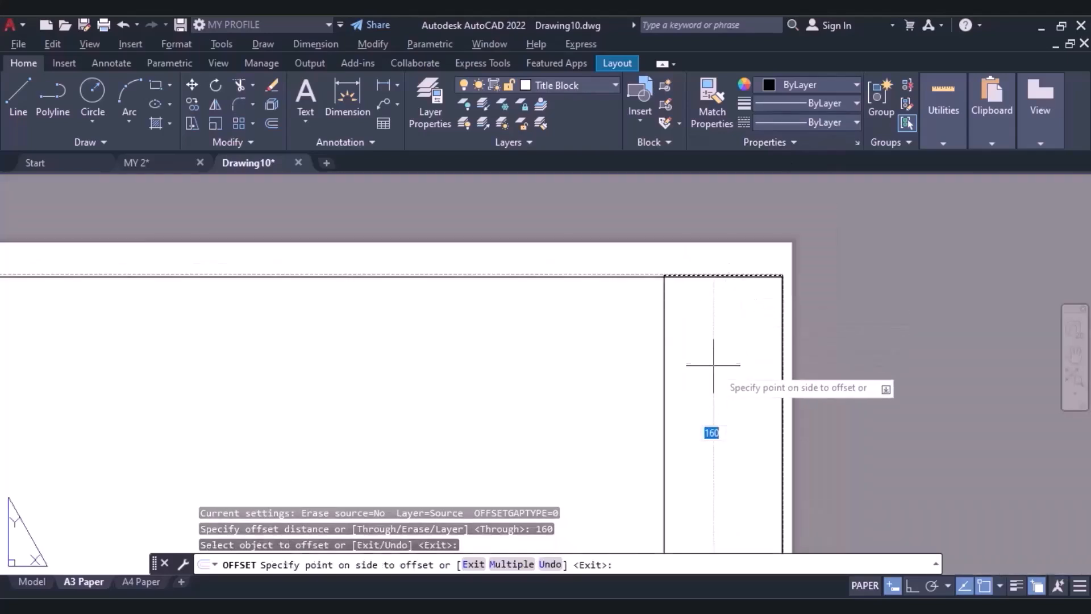
pyautogui.click(710, 438)
pyautogui.moveTo(709, 424); pyautogui.dragTo(707, 305, button='middle')
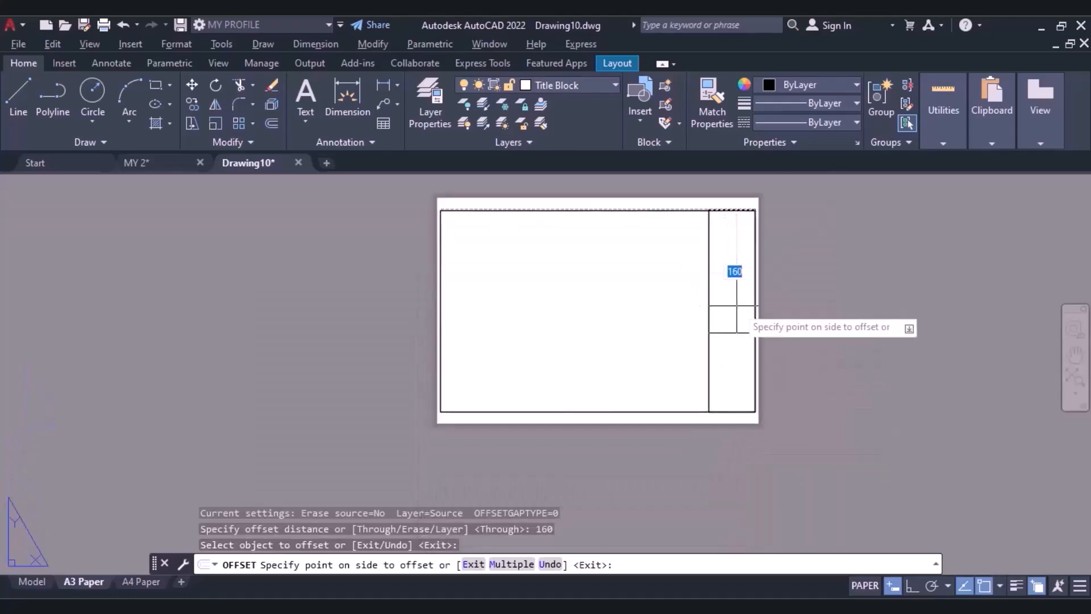
# Offset the strip's horizontal divider at 5 mm spacing to add four lines above it and one below it.
pyautogui.click(272, 124)
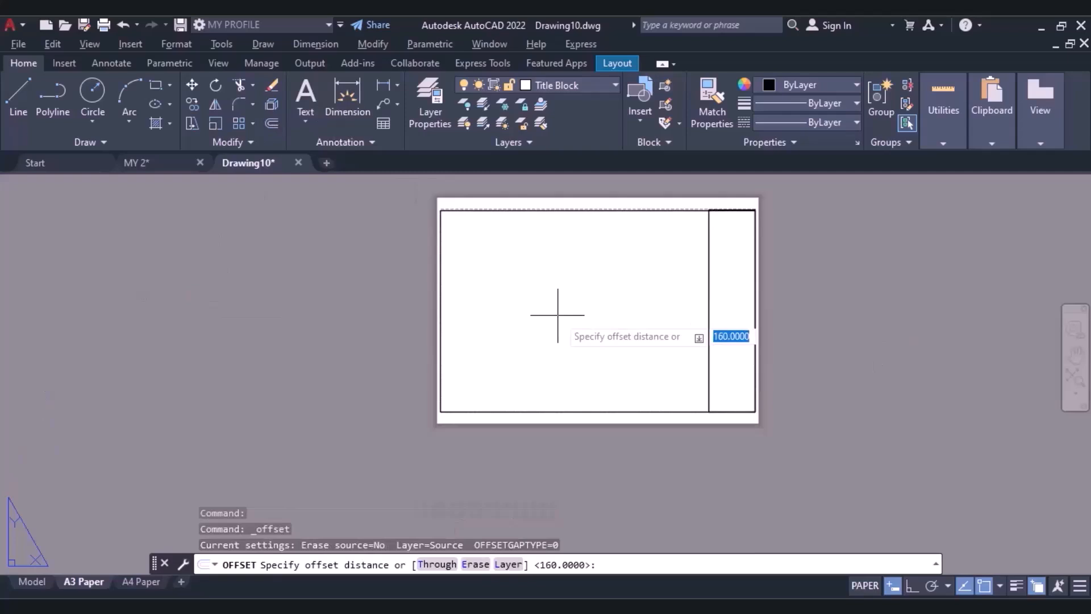
pyautogui.write('5')
pyautogui.press('Return')
pyautogui.scroll(4, 816, 331)
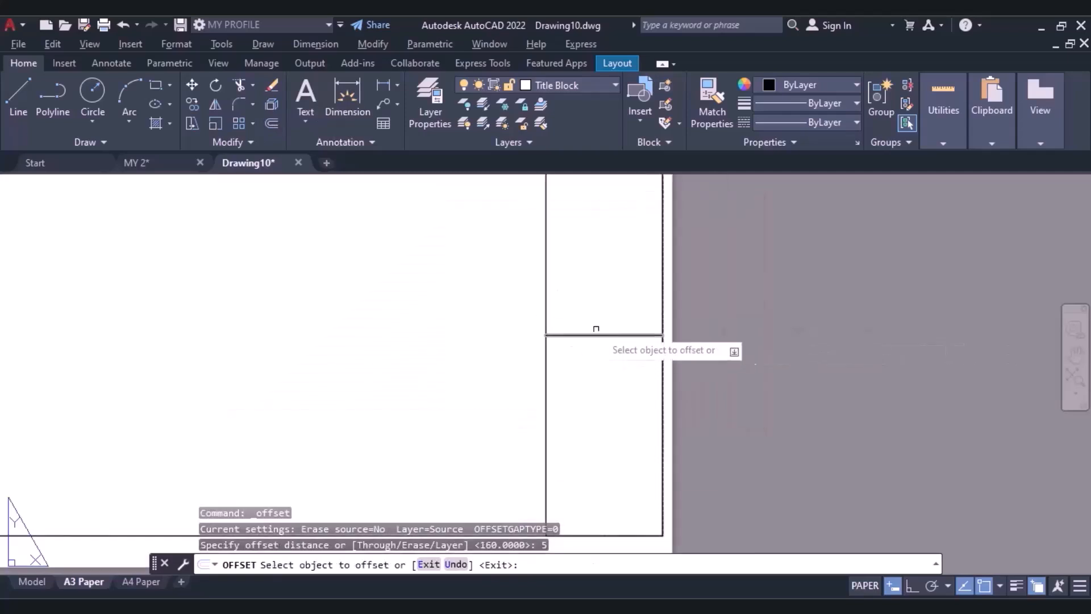
pyautogui.click(597, 334)
pyautogui.click(594, 314)
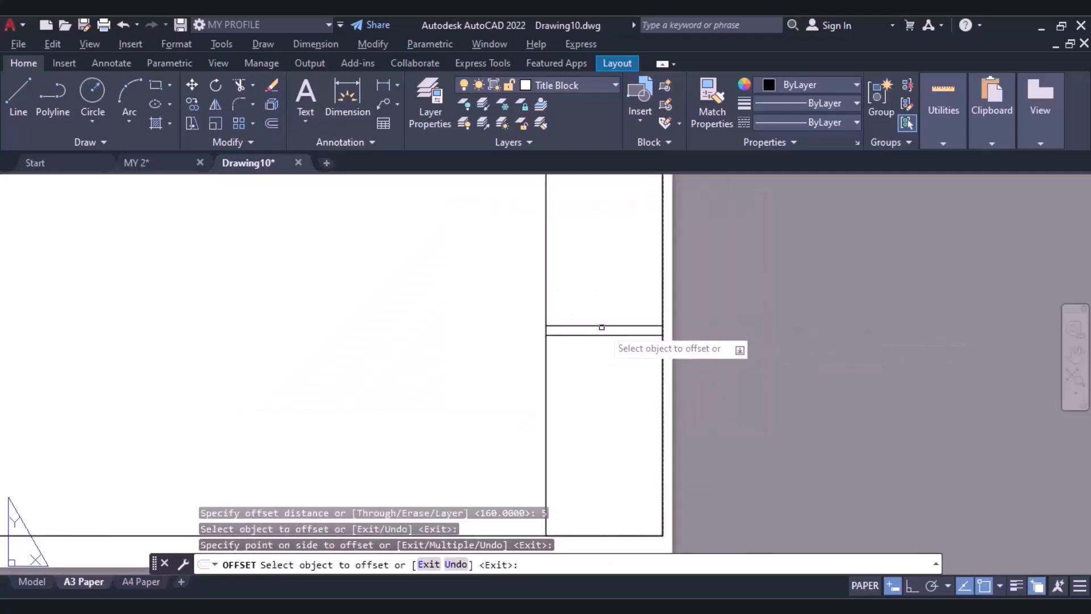
pyautogui.click(599, 326)
pyautogui.click(598, 302)
pyautogui.click(599, 316)
pyautogui.click(601, 285)
pyautogui.click(600, 305)
pyautogui.click(595, 288)
pyautogui.click(598, 335)
pyautogui.click(579, 351)
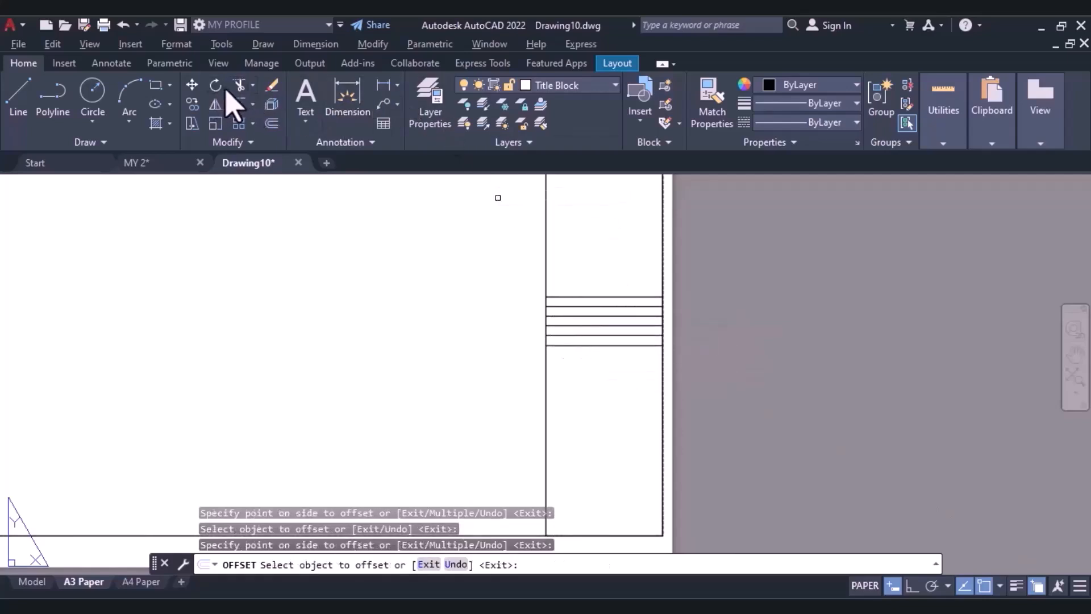
# Trim the strip's side lines between its two lowest horizontal lines to leave a gap between the upper and lower boxes.
pyautogui.click(240, 86)
pyautogui.scroll(6, 548, 338)
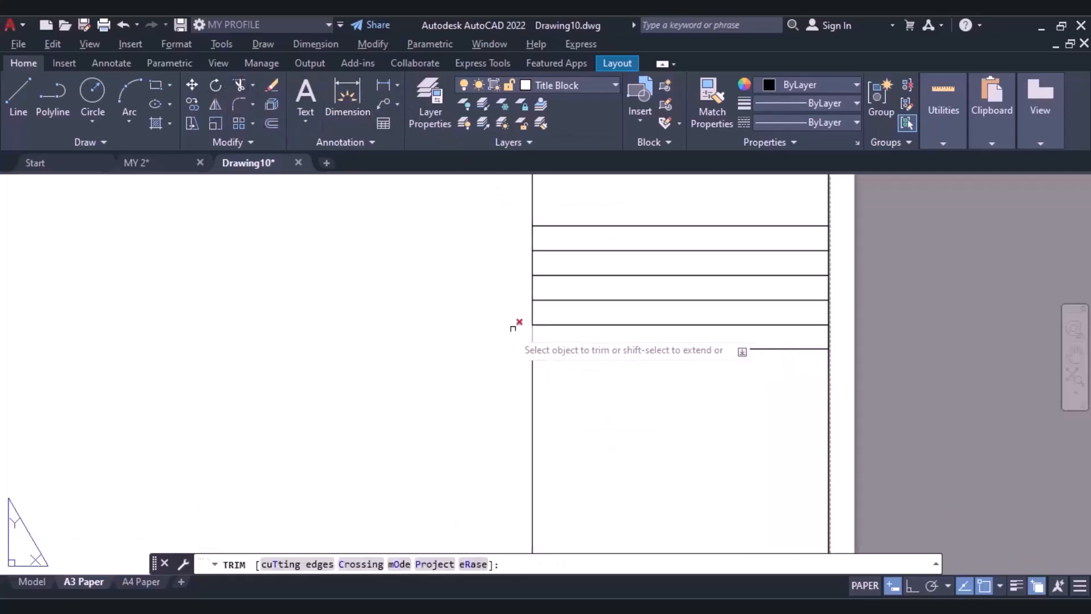
pyautogui.click(548, 337)
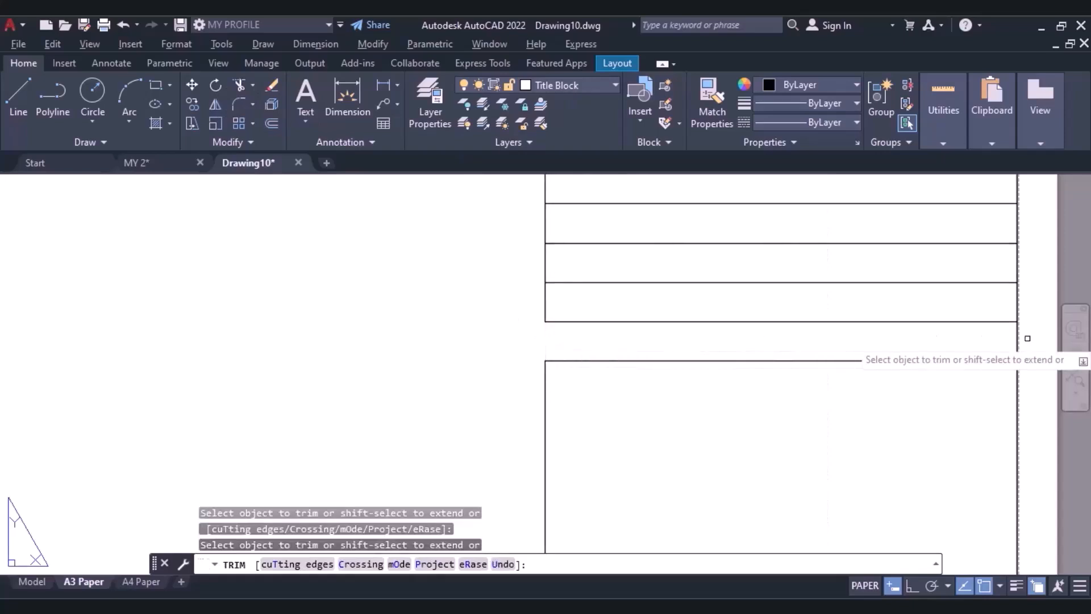
pyautogui.click(1017, 339)
pyautogui.scroll(-2, 997, 346)
pyautogui.click(970, 393)
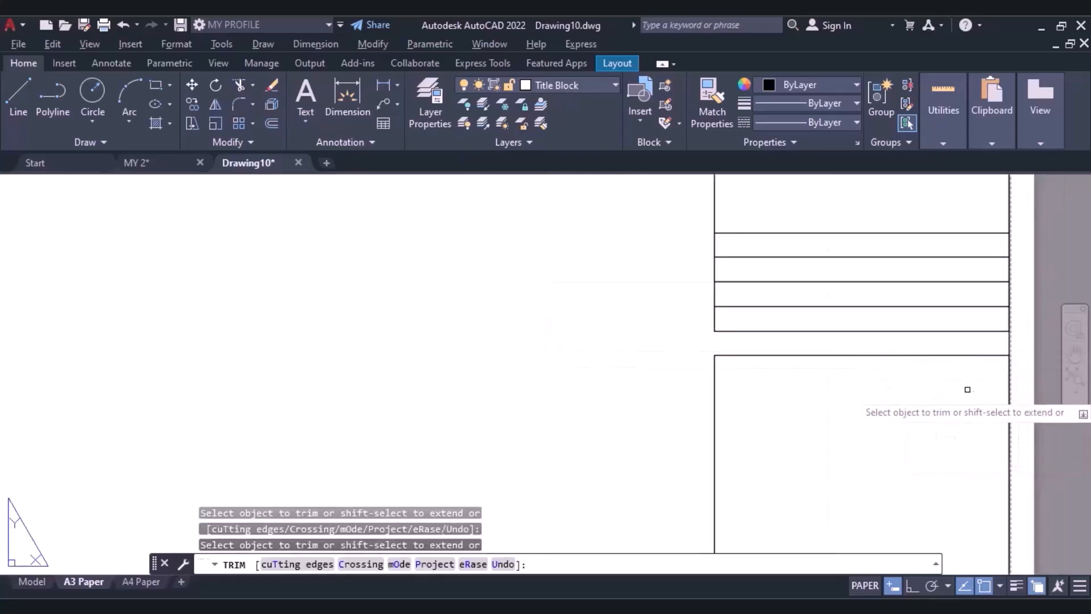
pyautogui.scroll(6, 1006, 335)
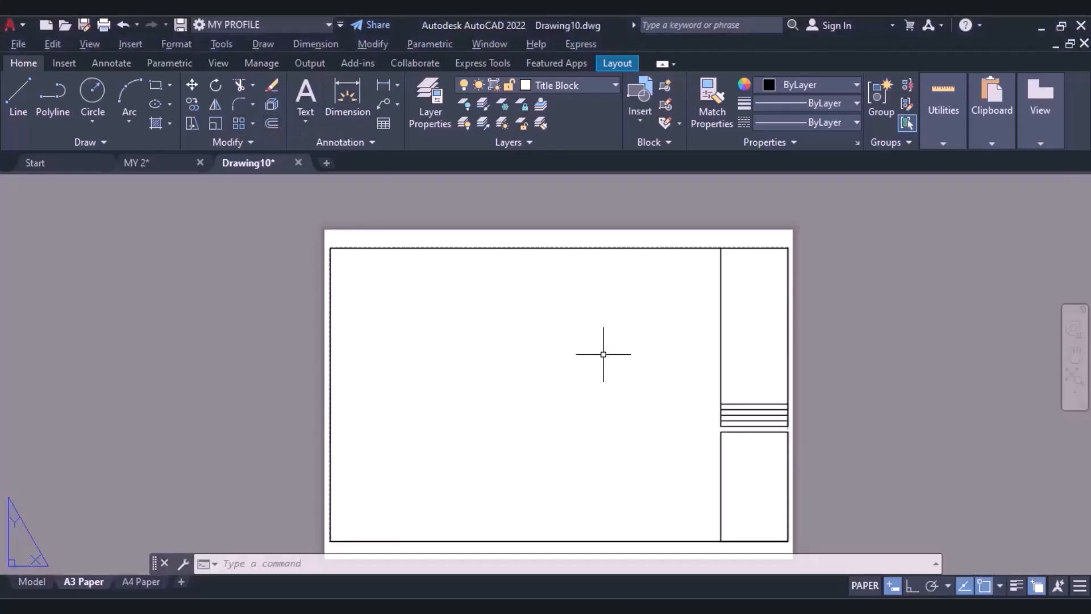
# Offset the top line of the strip's lower box downward at 30 mm spacing to add three dividers.
pyautogui.write('o')
pyautogui.press('Return')
pyautogui.write('30')
pyautogui.press('Return')
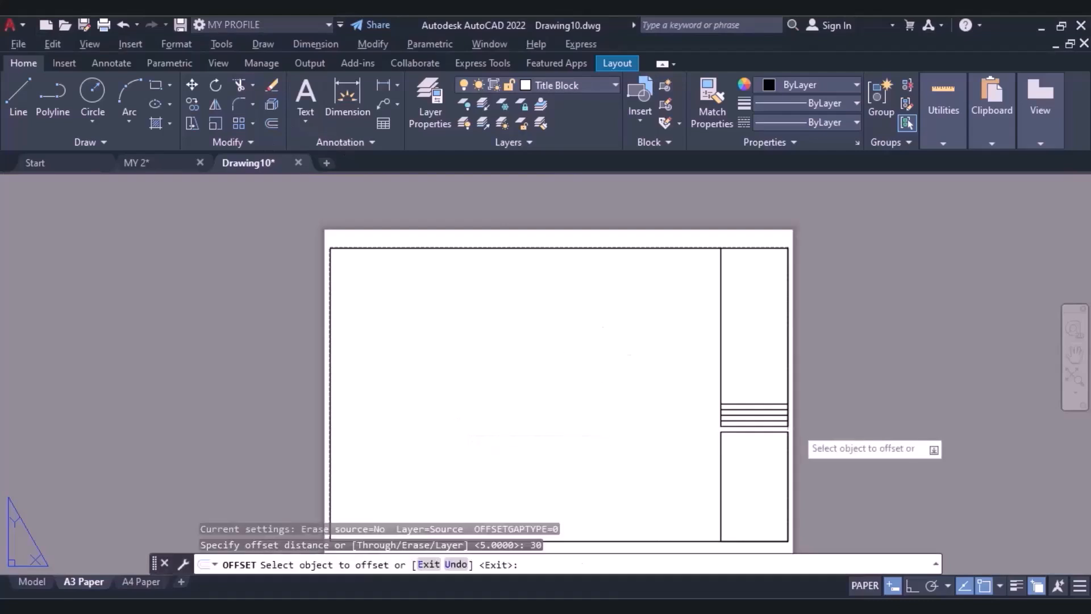
pyautogui.click(749, 432)
pyautogui.click(743, 474)
pyautogui.click(744, 466)
pyautogui.click(744, 515)
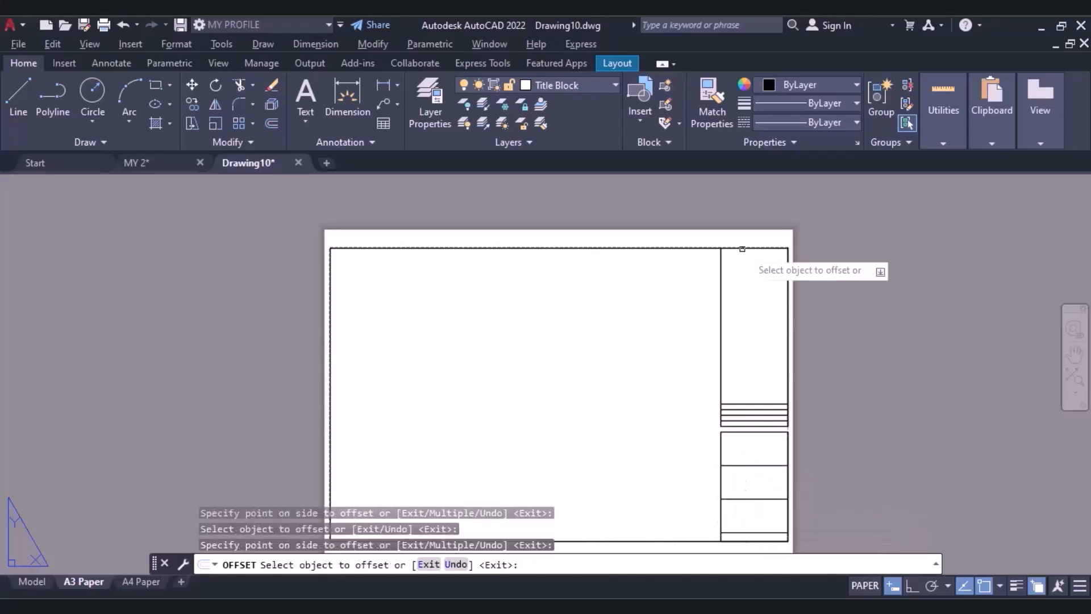
# Offset the strip's top edge 30 mm downward to divide off a cell at the top of the upper box.
pyautogui.scroll(4, 745, 250)
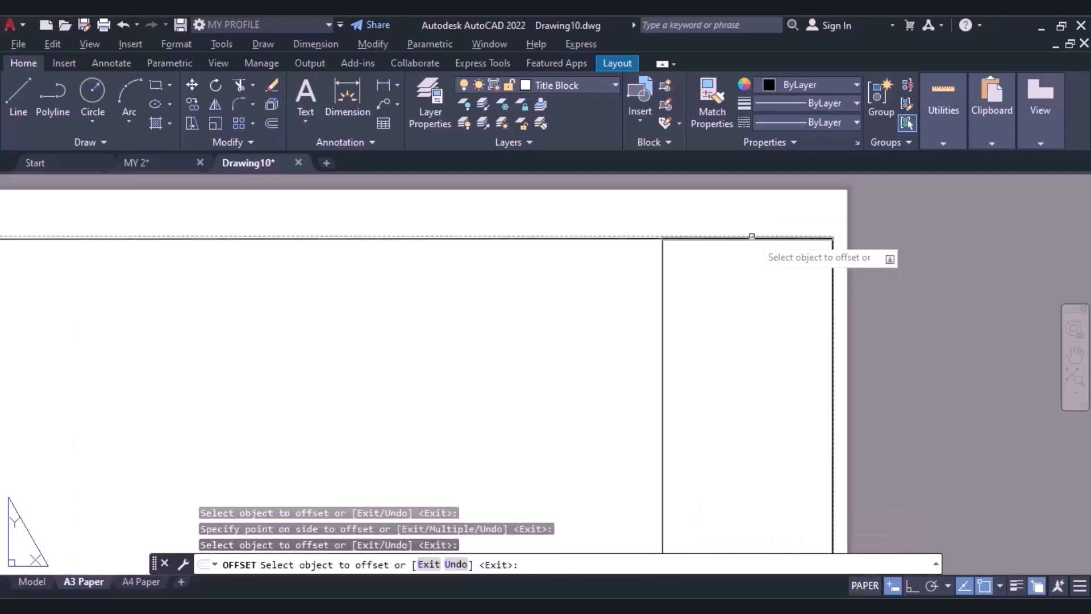
pyautogui.click(752, 237)
pyautogui.click(747, 313)
pyautogui.scroll(-4, 745, 324)
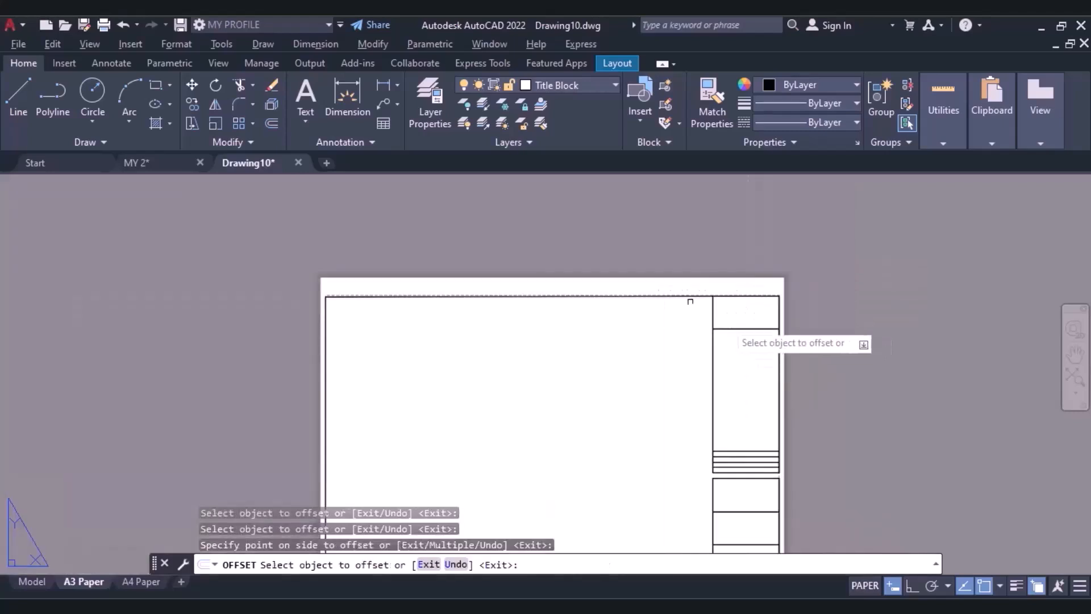
# Trim away the strip's inner side line between its lowest divider and the bottom border.
pyautogui.click(240, 85)
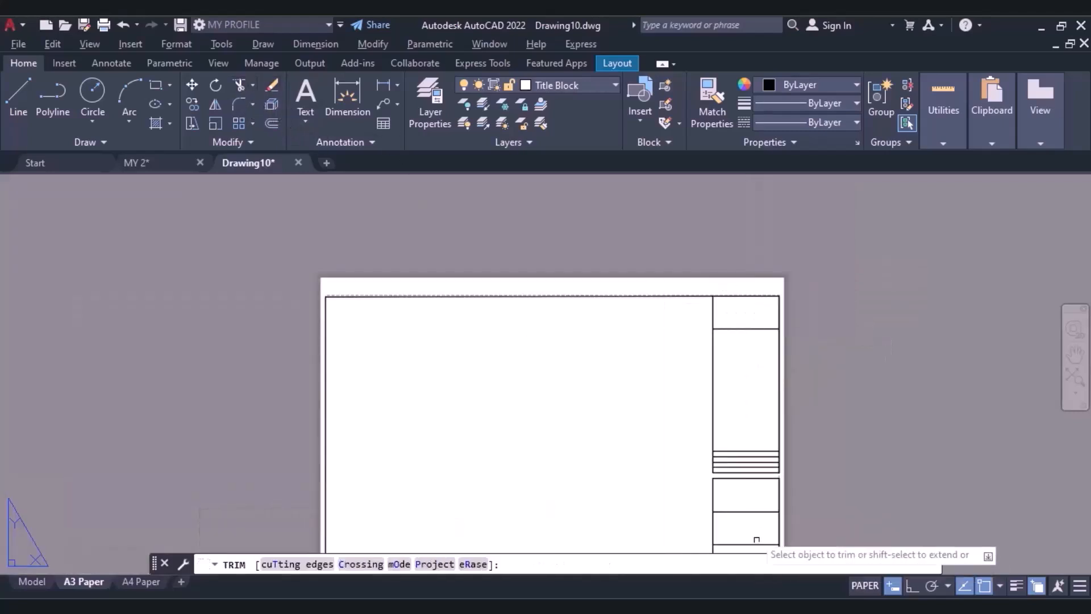
pyautogui.scroll(2, 650, 365)
pyautogui.scroll(2, 633, 458)
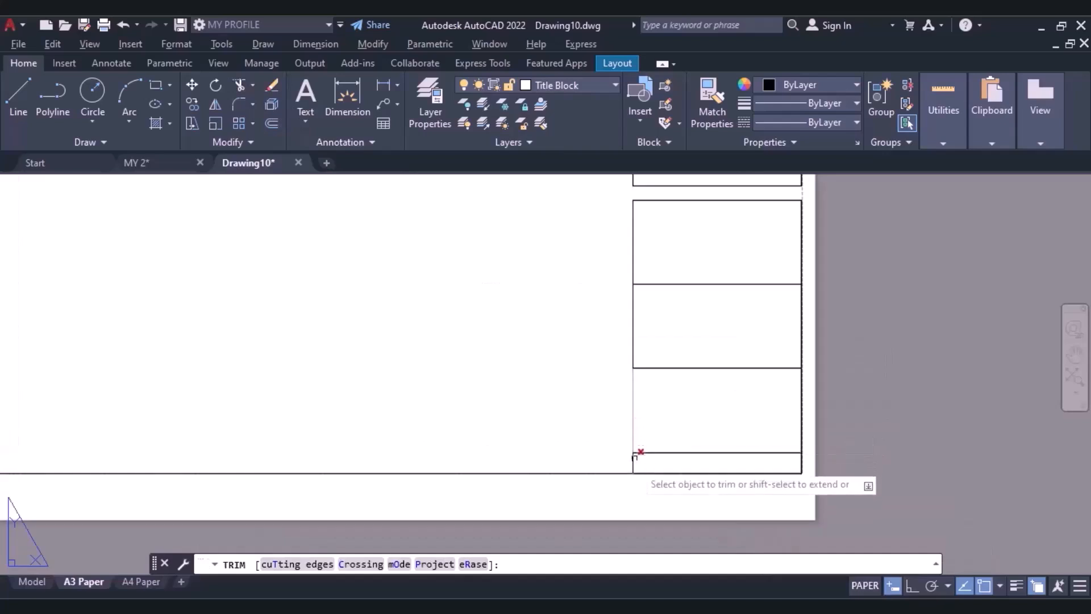
pyautogui.click(638, 459)
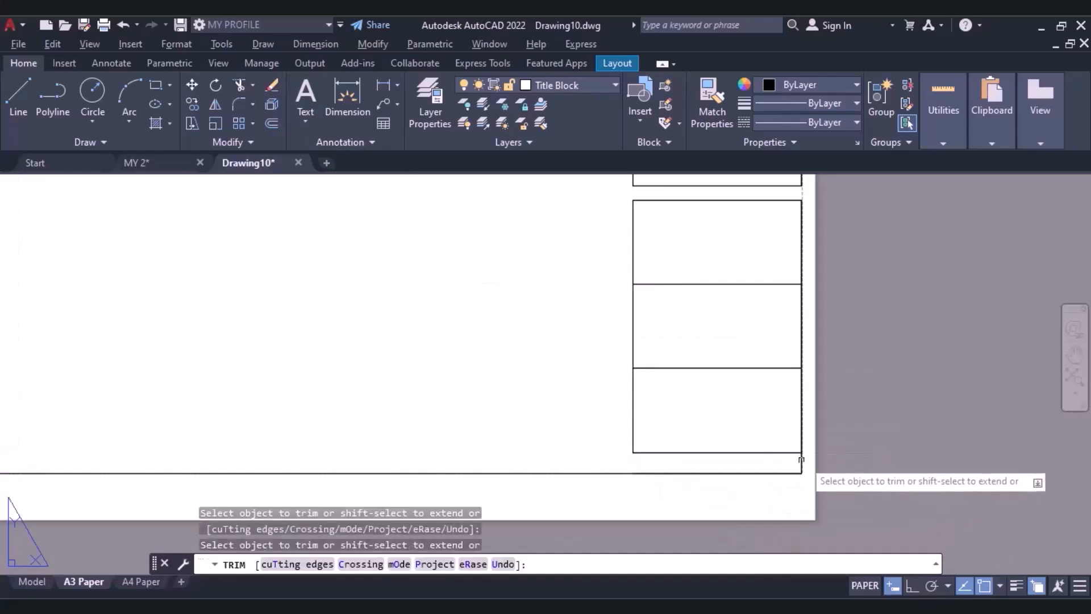
# Try to trim the border's right edge below the strip's lowest divider, and undo that trim.
pyautogui.scroll(6, 806, 463)
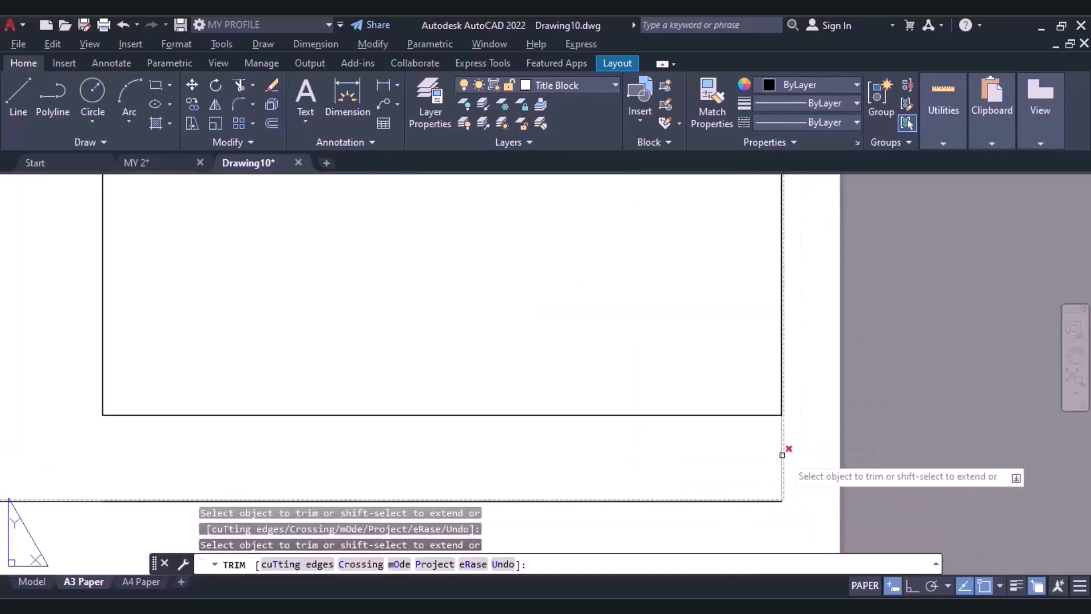
pyautogui.scroll(-5, 628, 451)
pyautogui.hotkey('ctrl', 'z')
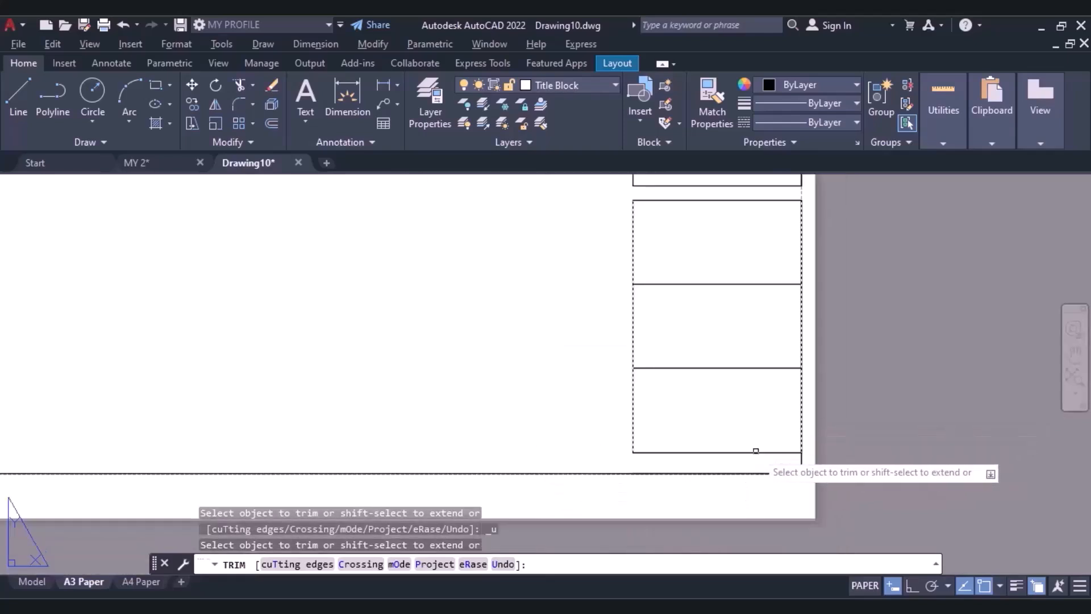
pyautogui.press('Escape')
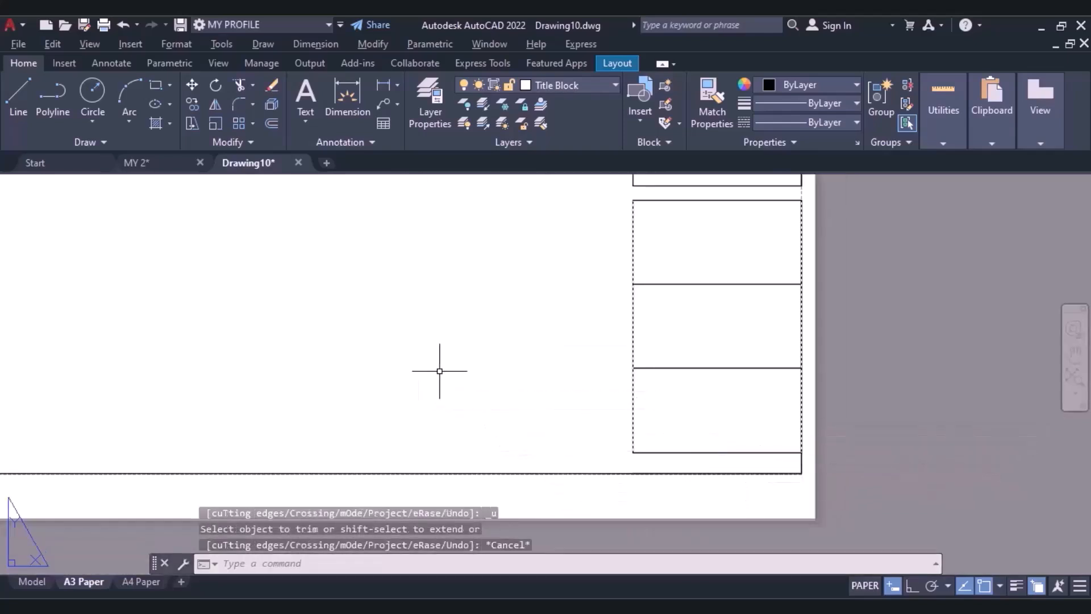
# Add the multiline text "General Note" near the top of the strip's large cell, just below the 30 mm top cell.
pyautogui.scroll(-4, 460, 370)
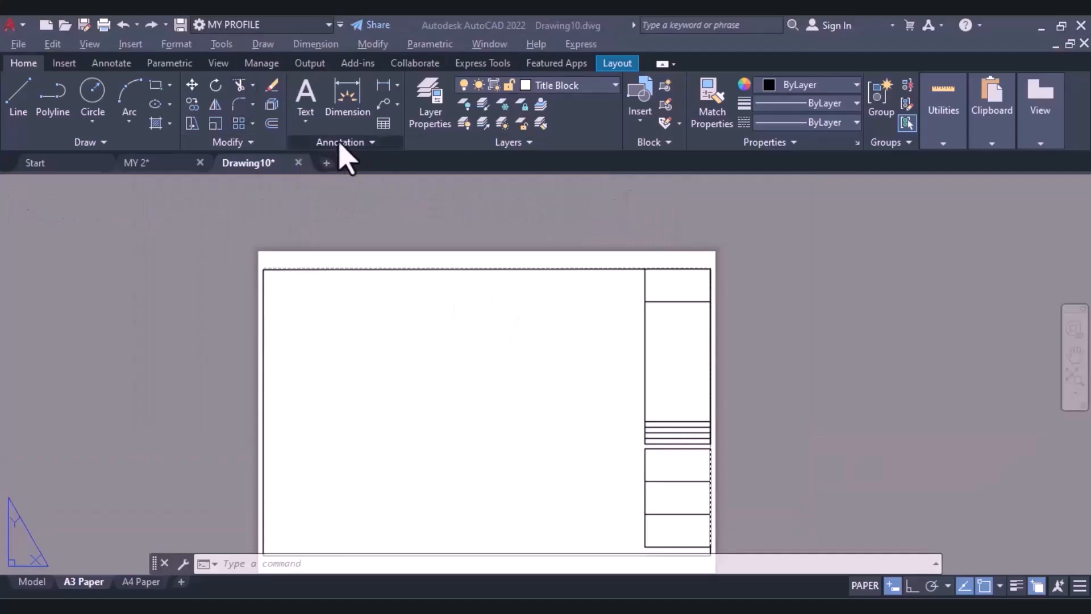
pyautogui.click(303, 121)
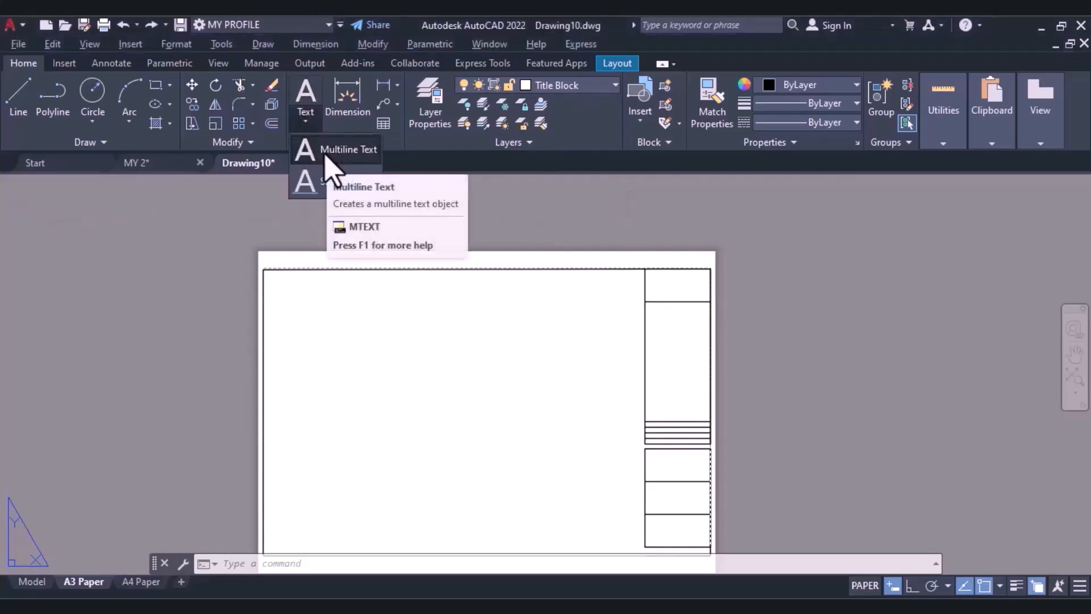
pyautogui.click(330, 165)
pyautogui.scroll(4, 723, 397)
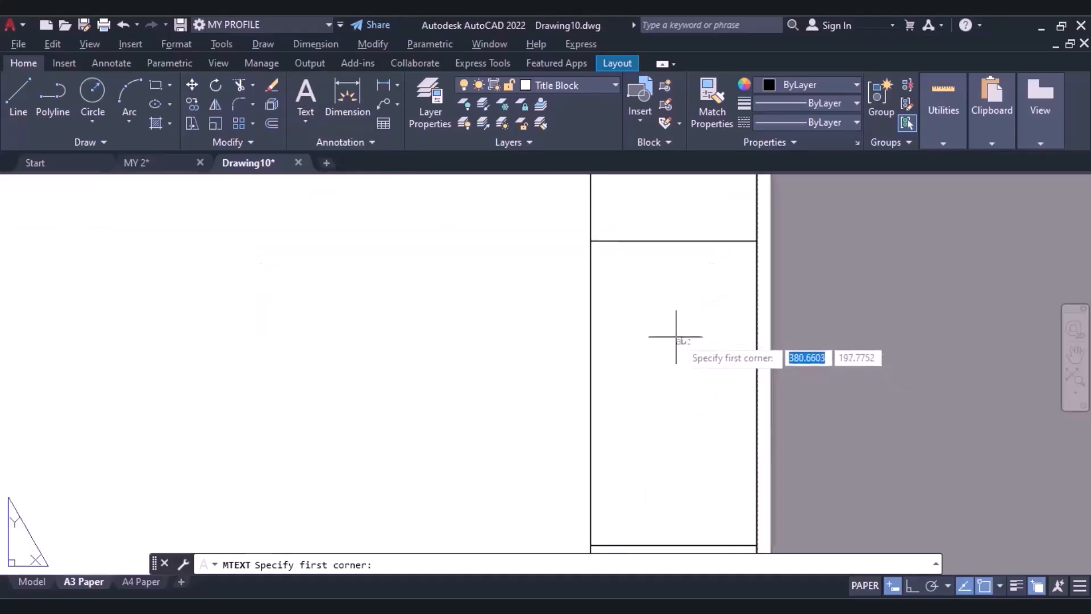
pyautogui.click(597, 294)
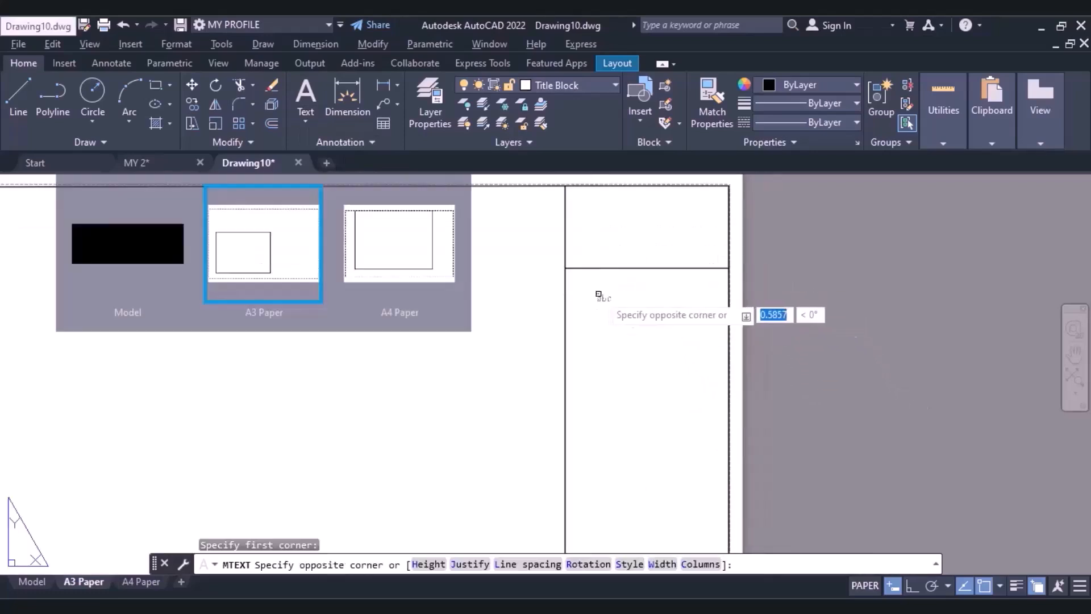
pyautogui.click(717, 352)
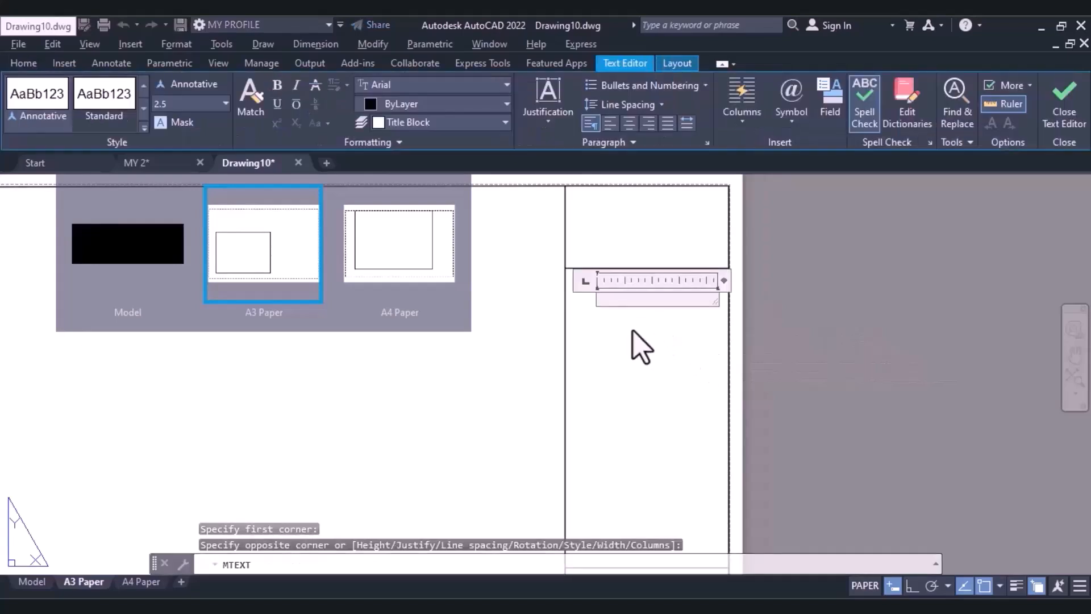
pyautogui.write('G')
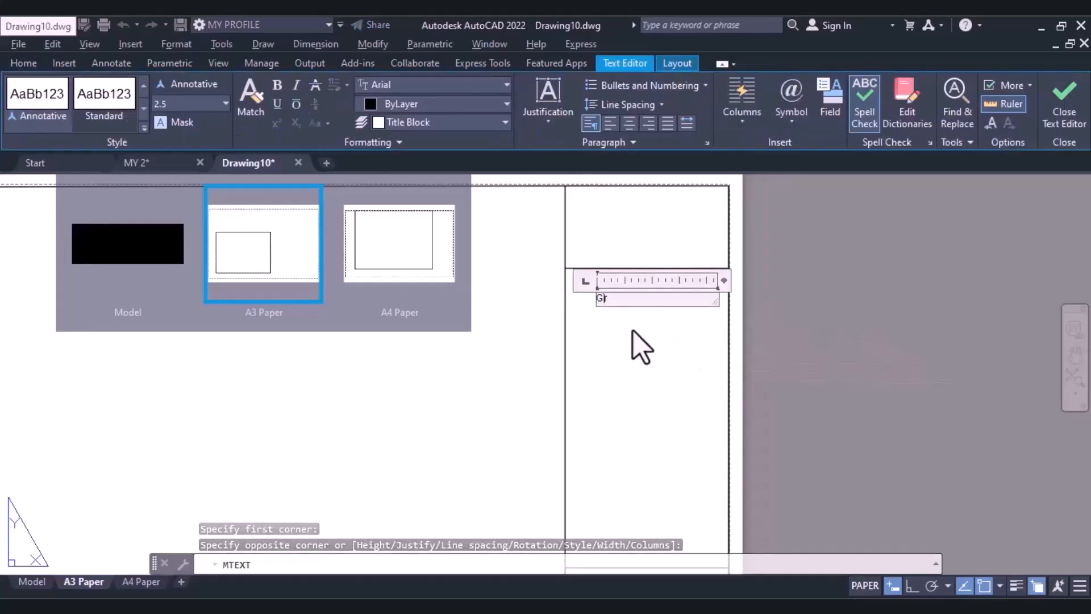
pyautogui.write('eneral Note')
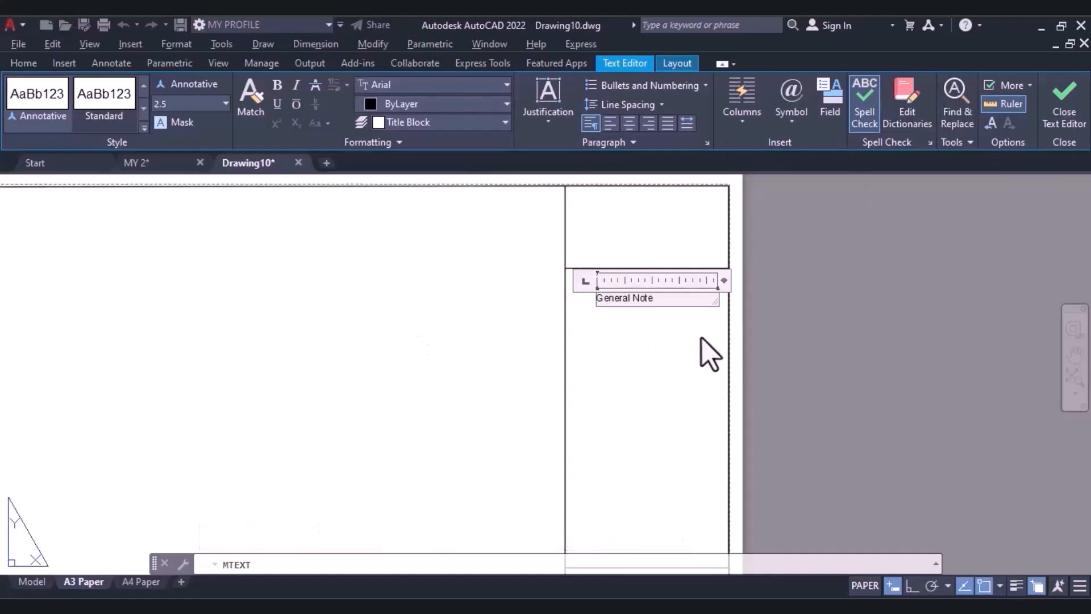
# Make the whole "General Note" text bold and finish editing it.
pyautogui.hotkey('ctrl', 'a')
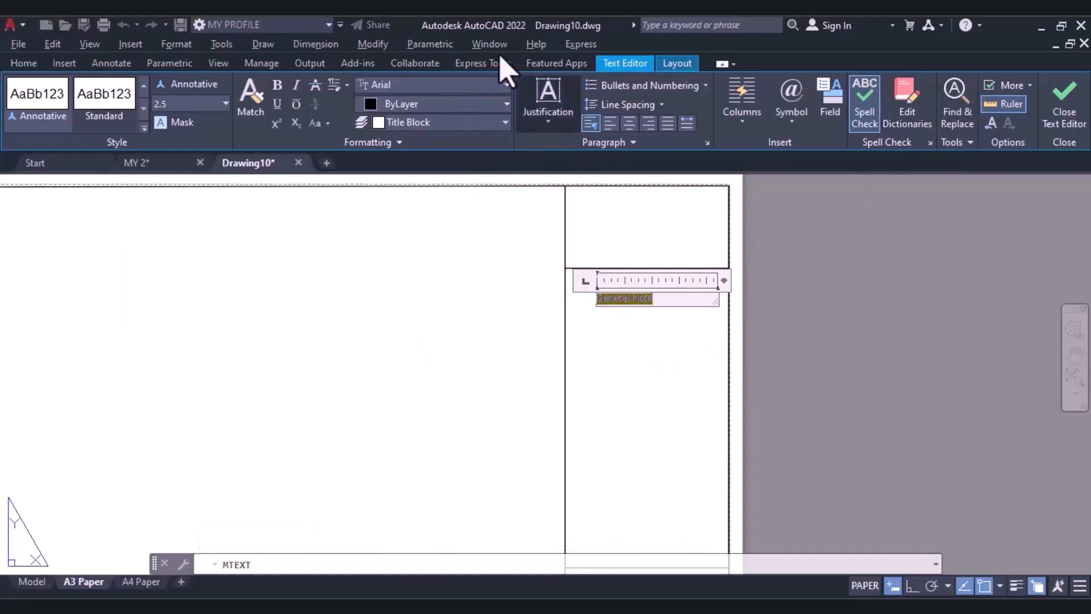
pyautogui.click(275, 88)
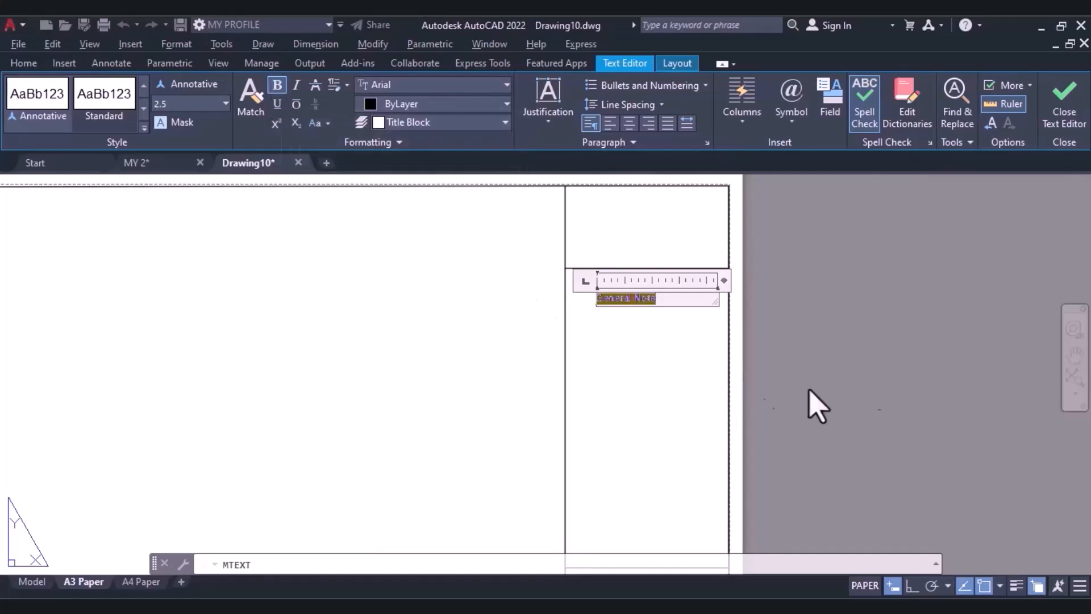
pyautogui.click(1069, 108)
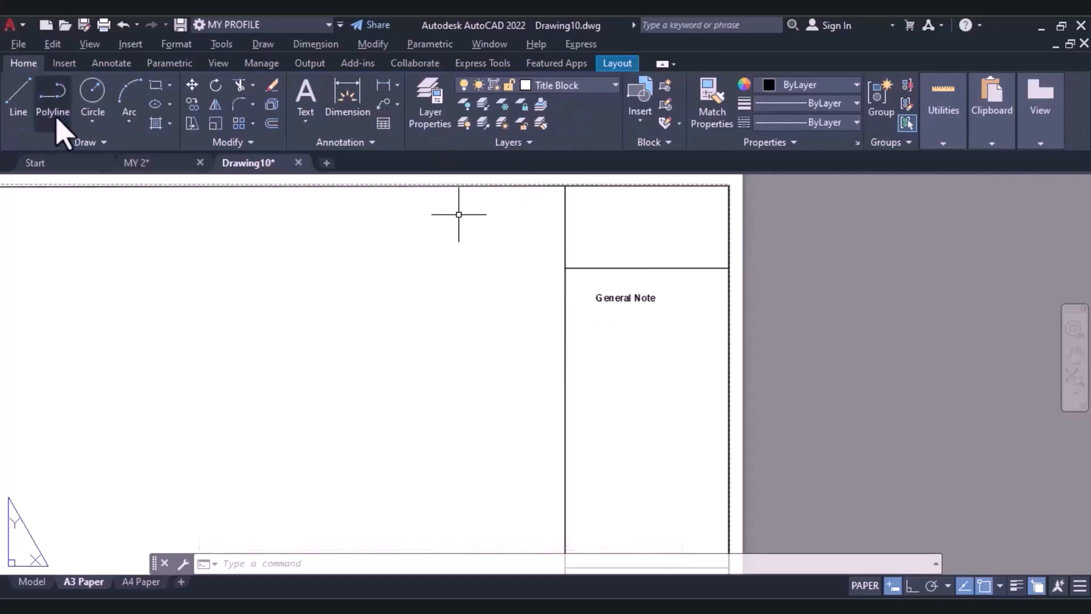
# Draw a vertical construction line 2 mm inside the strip's left side line, with Ortho turned on.
pyautogui.click(80, 143)
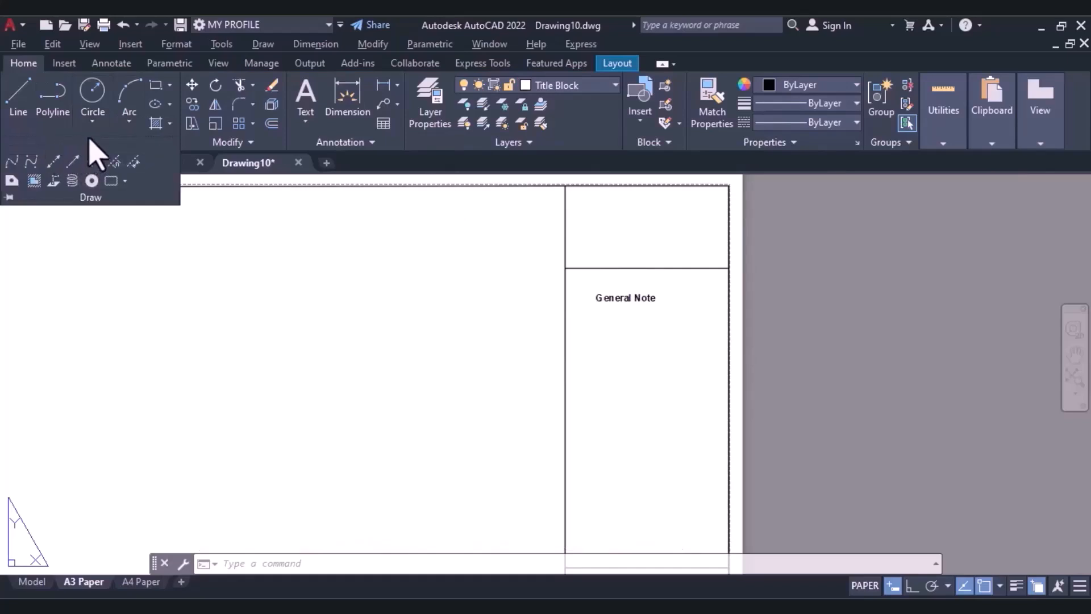
pyautogui.click(54, 162)
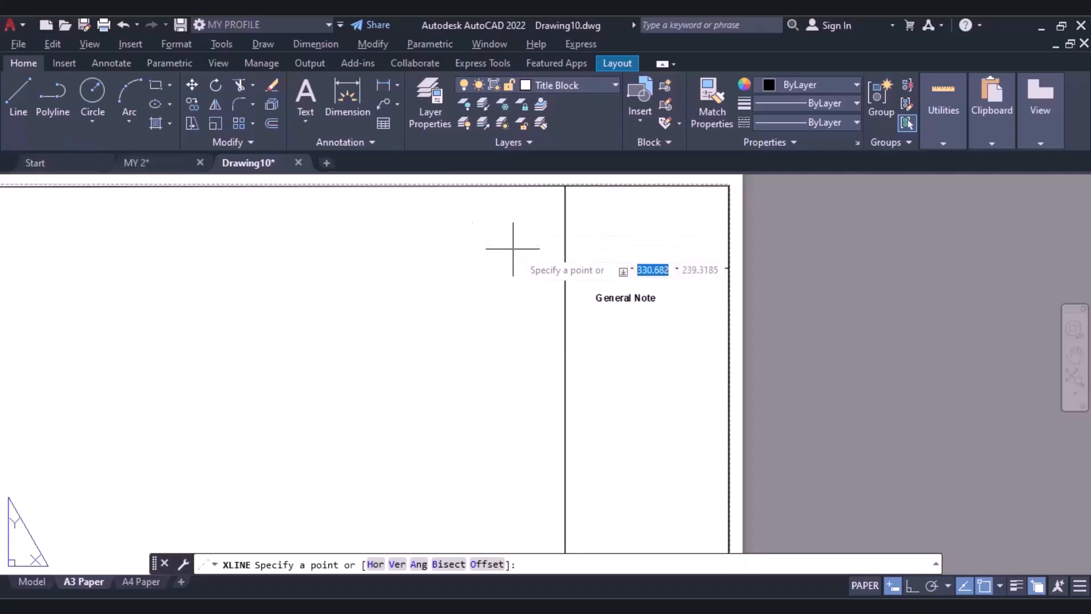
pyautogui.click(96, 142)
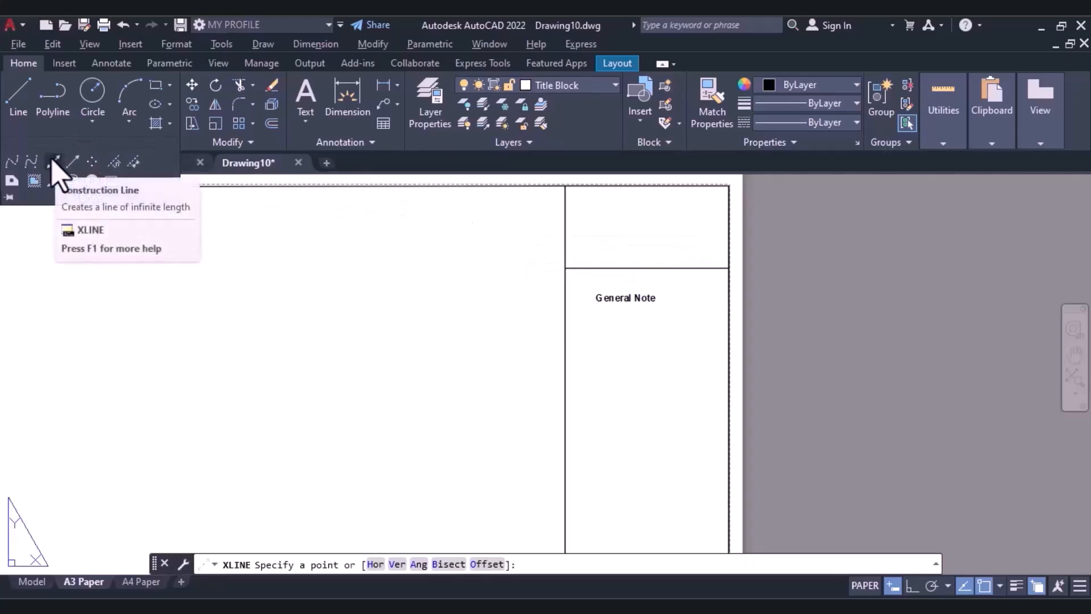
pyautogui.click(54, 162)
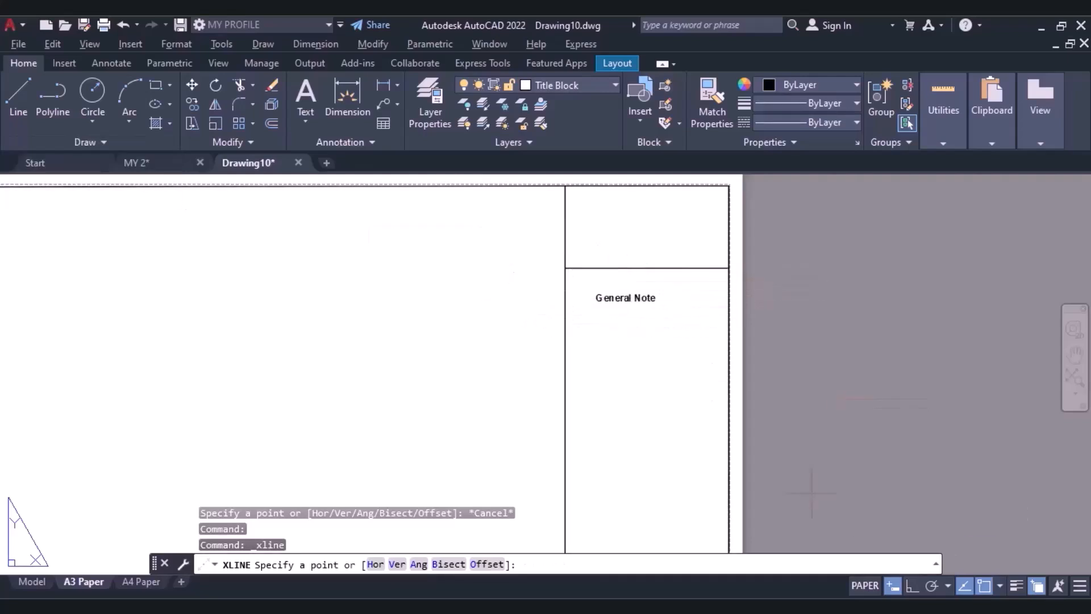
pyautogui.click(999, 585)
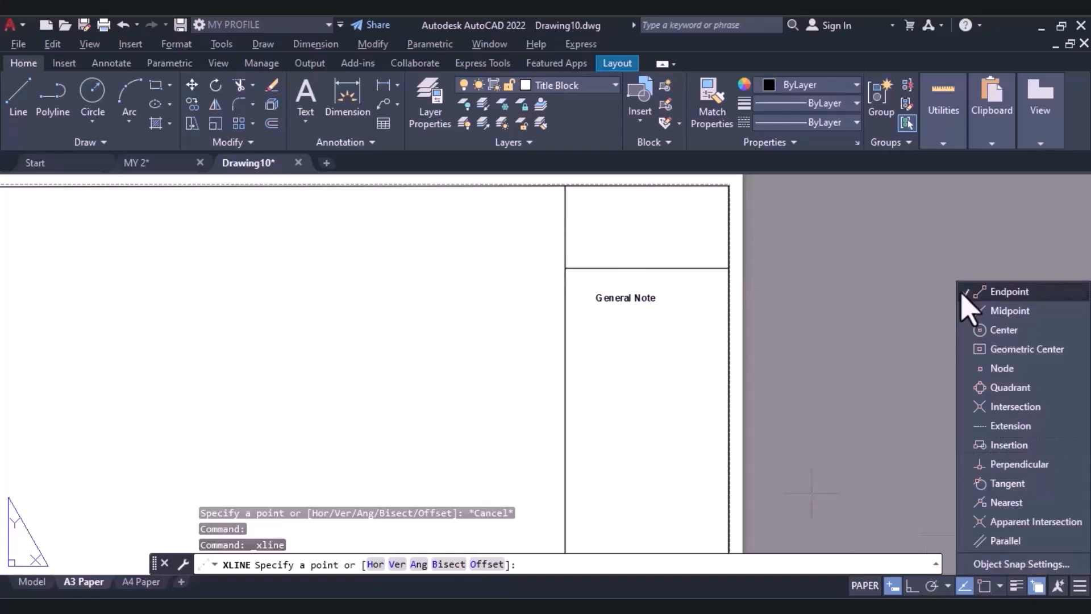
pyautogui.click(843, 335)
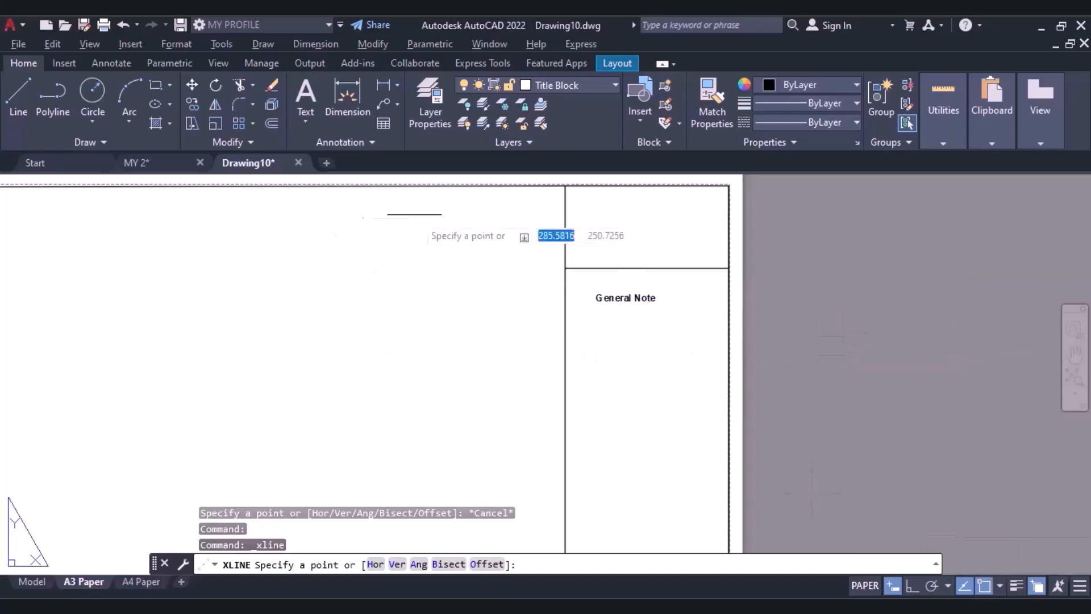
pyautogui.scroll(3, 538, 269)
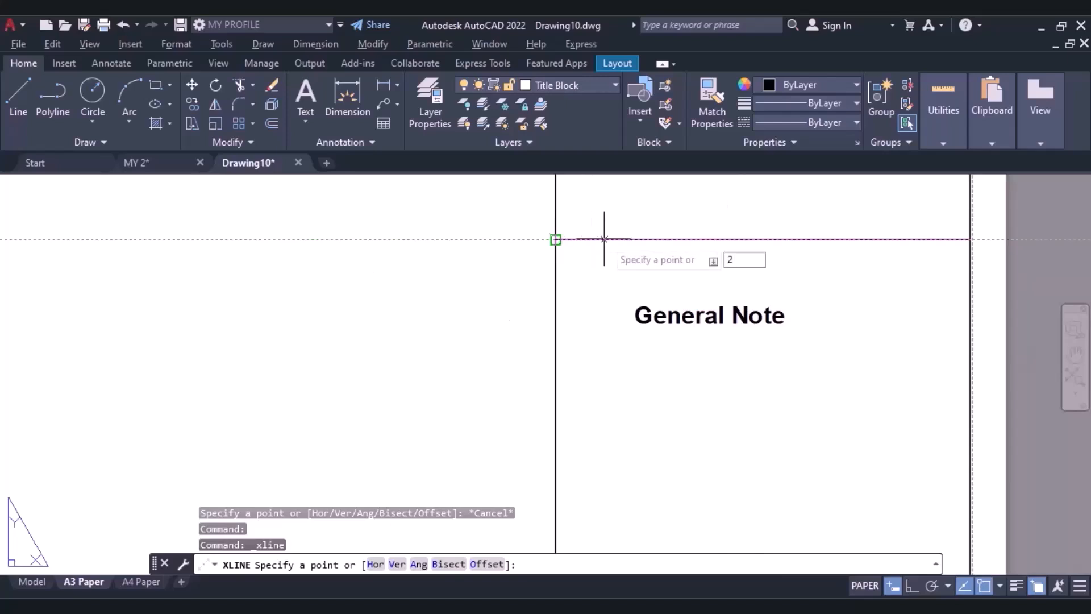
pyautogui.press('Return')
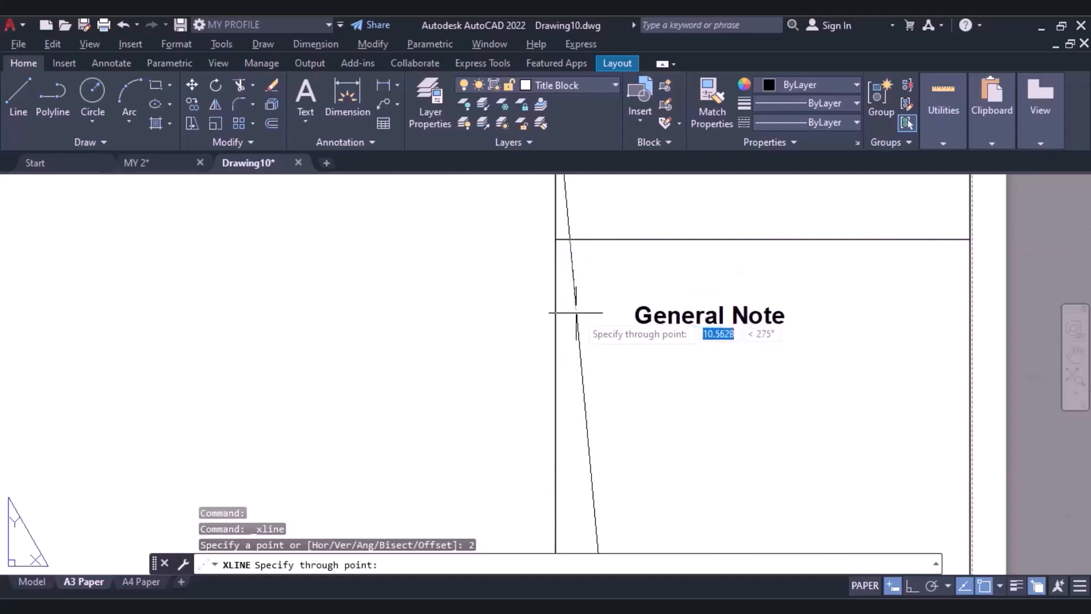
pyautogui.click(909, 587)
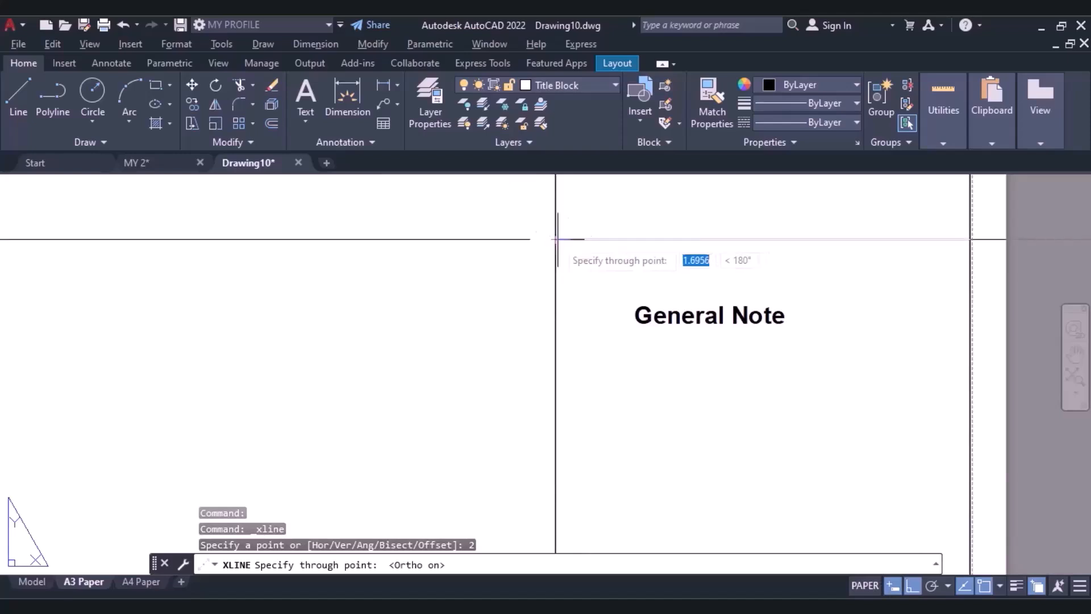
pyautogui.click(565, 211)
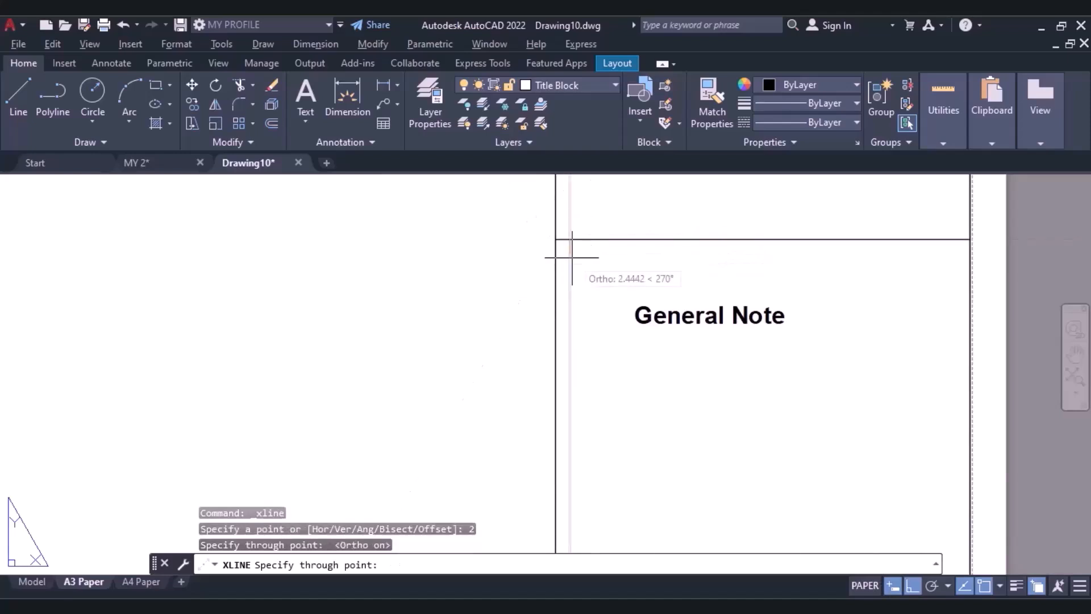
pyautogui.press('Escape')
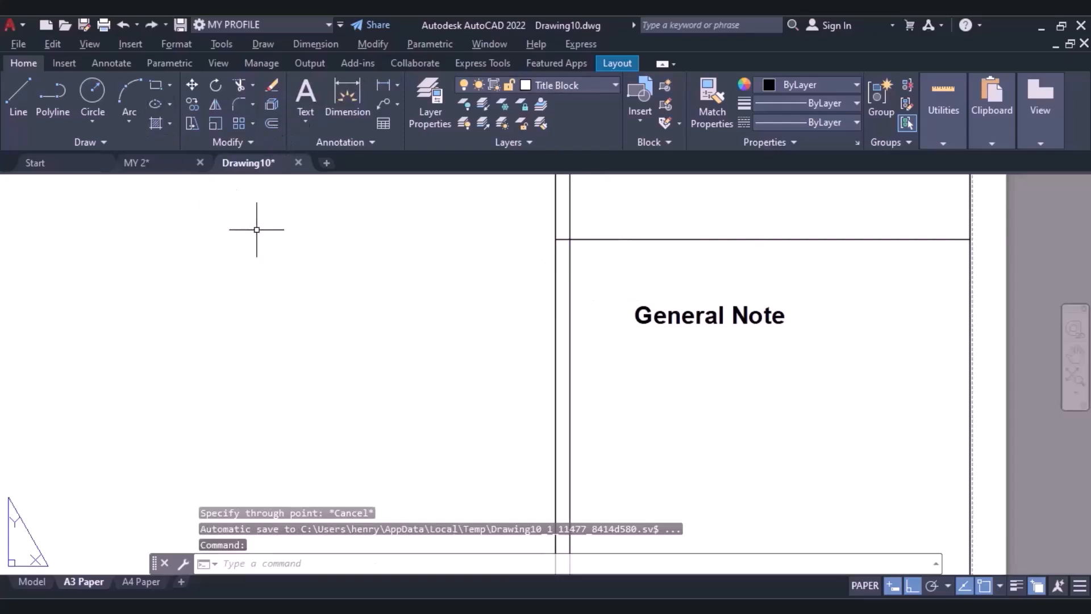
# Draw a horizontal construction line 2 mm below the top edge of the General Note cell.
pyautogui.write('xl')
pyautogui.press('Return')
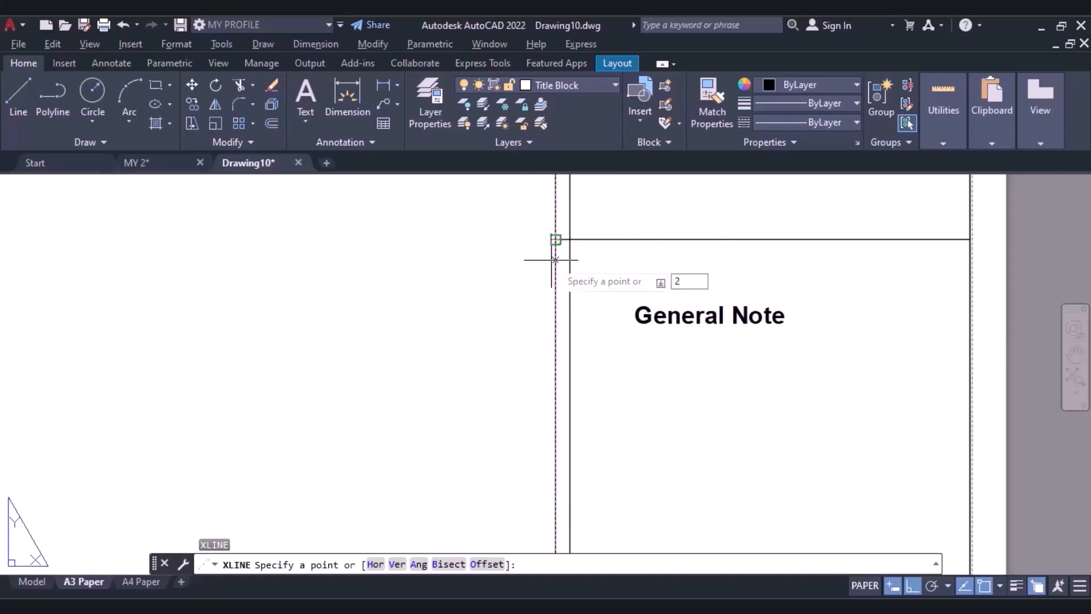
pyautogui.press('Return')
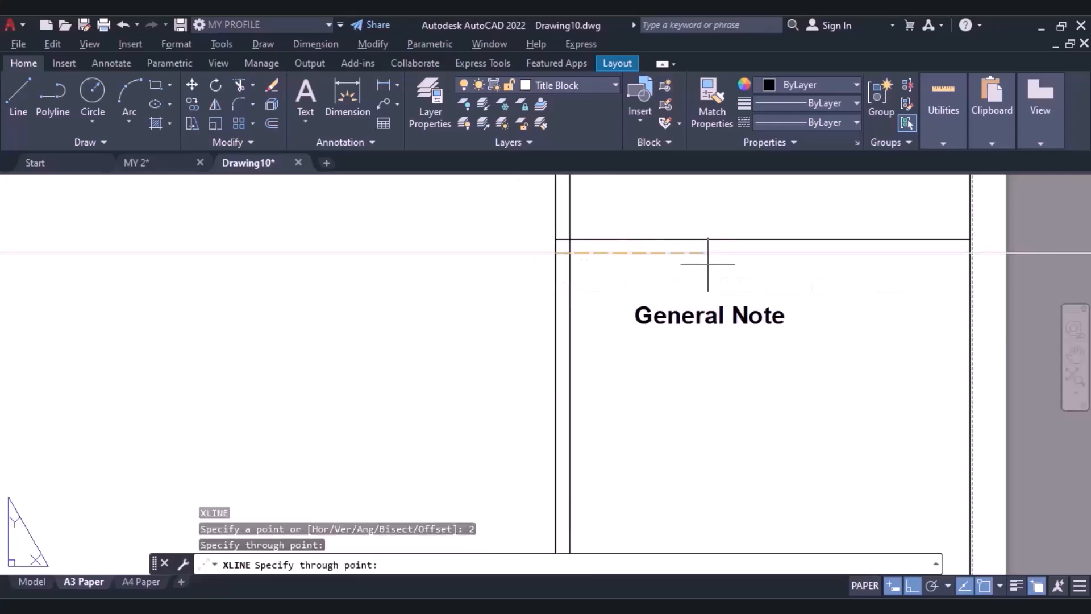
pyautogui.click(780, 275)
pyautogui.press('Escape')
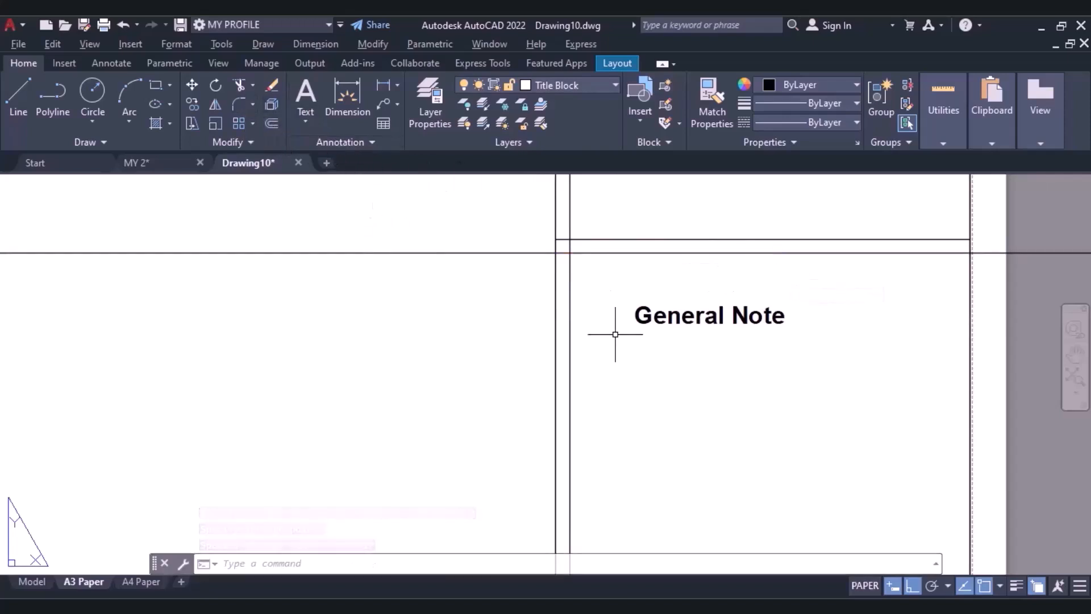
# Draw a vertical construction line 2 mm inside the strip's right side line.
pyautogui.rightClick(615, 349)
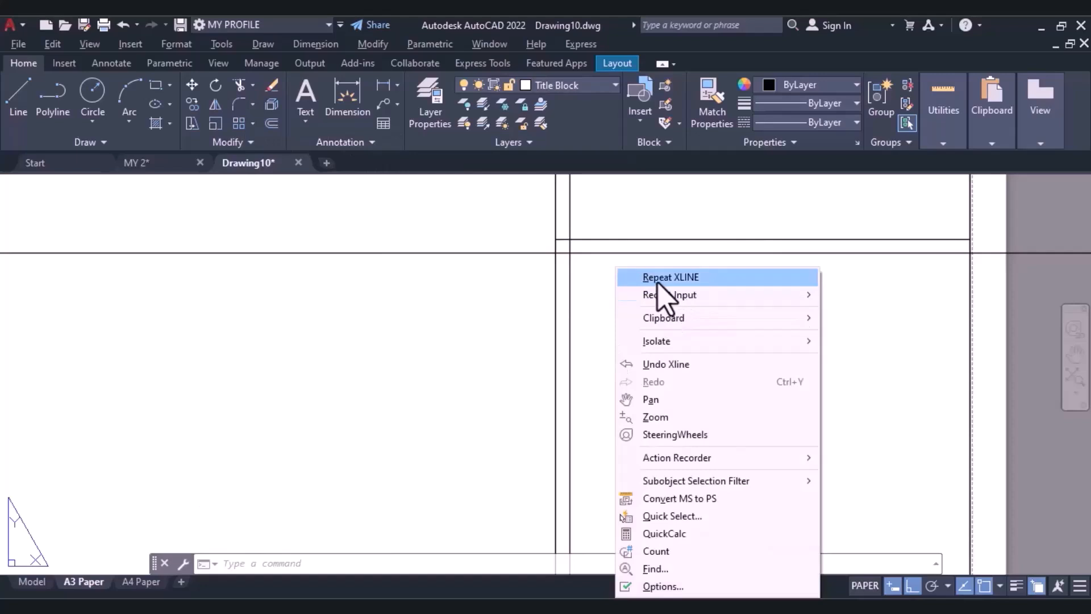
pyautogui.click(673, 281)
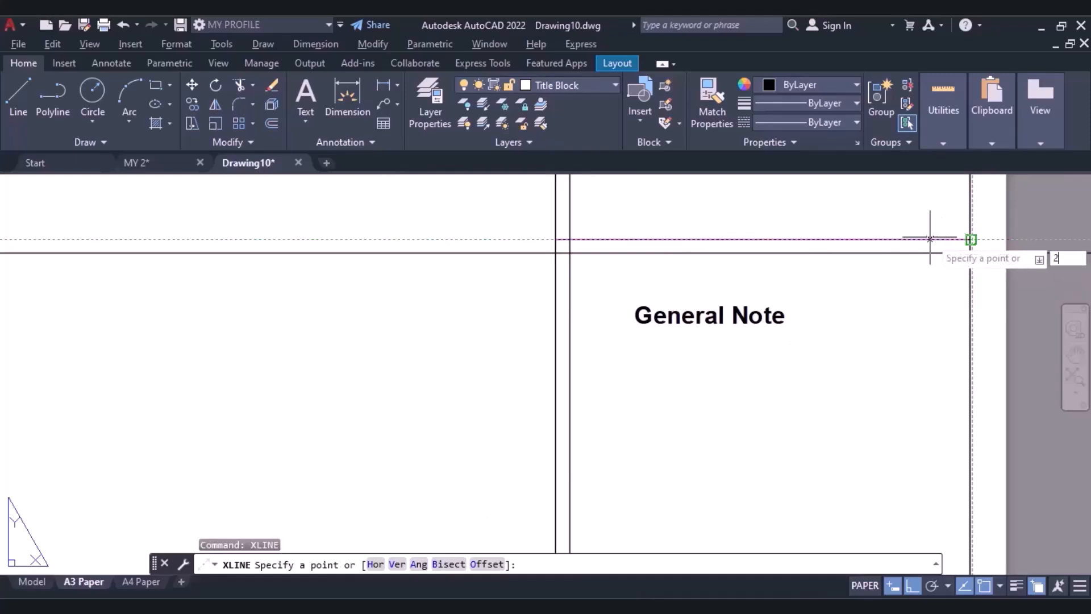
pyautogui.press('Return')
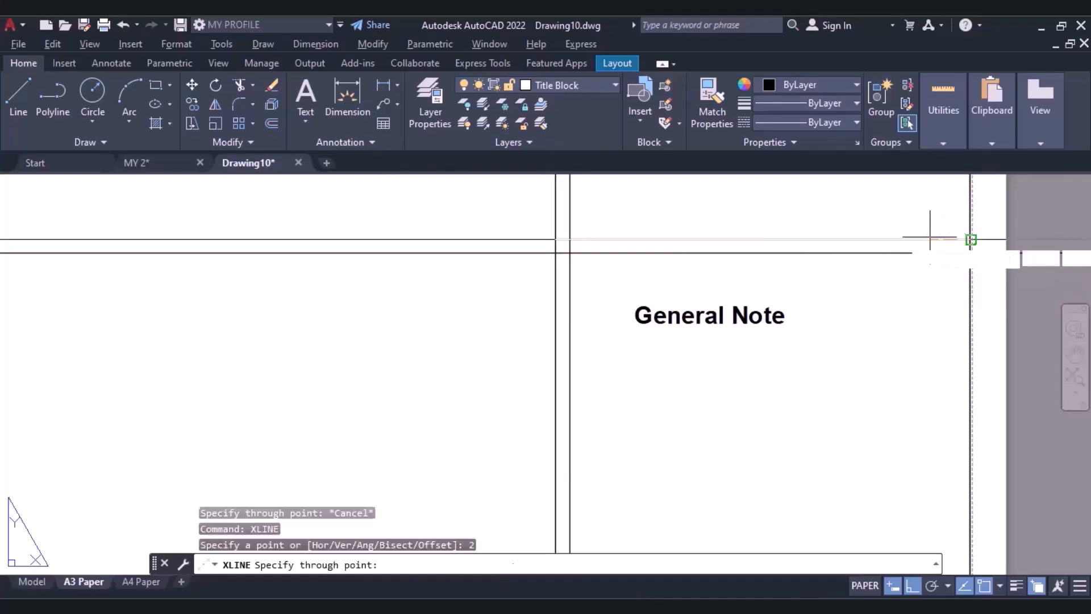
pyautogui.click(947, 307)
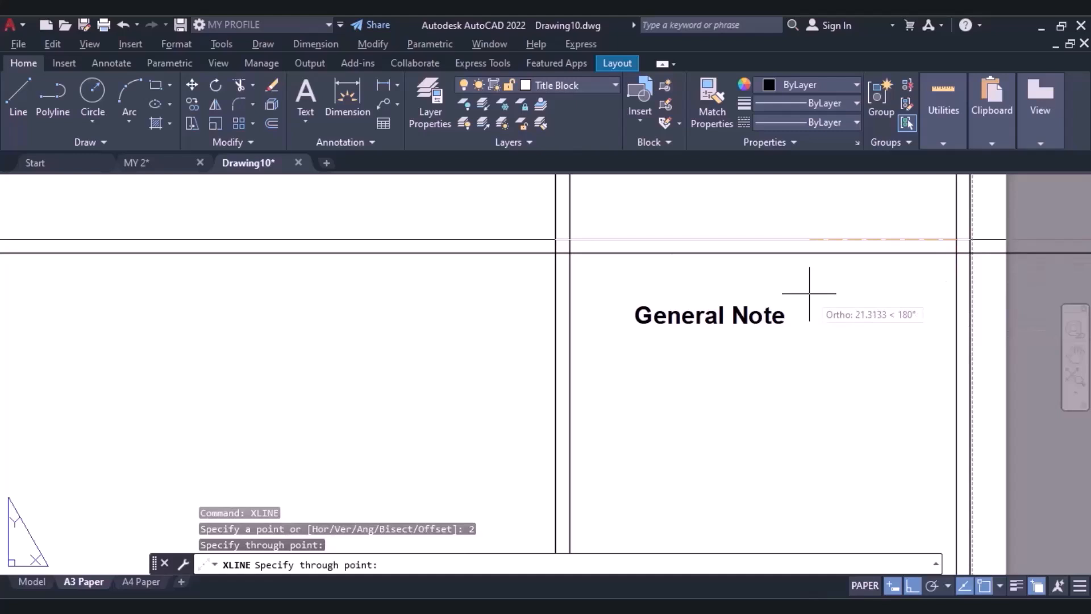
pyautogui.press('Escape')
pyautogui.scroll(-2, 748, 261)
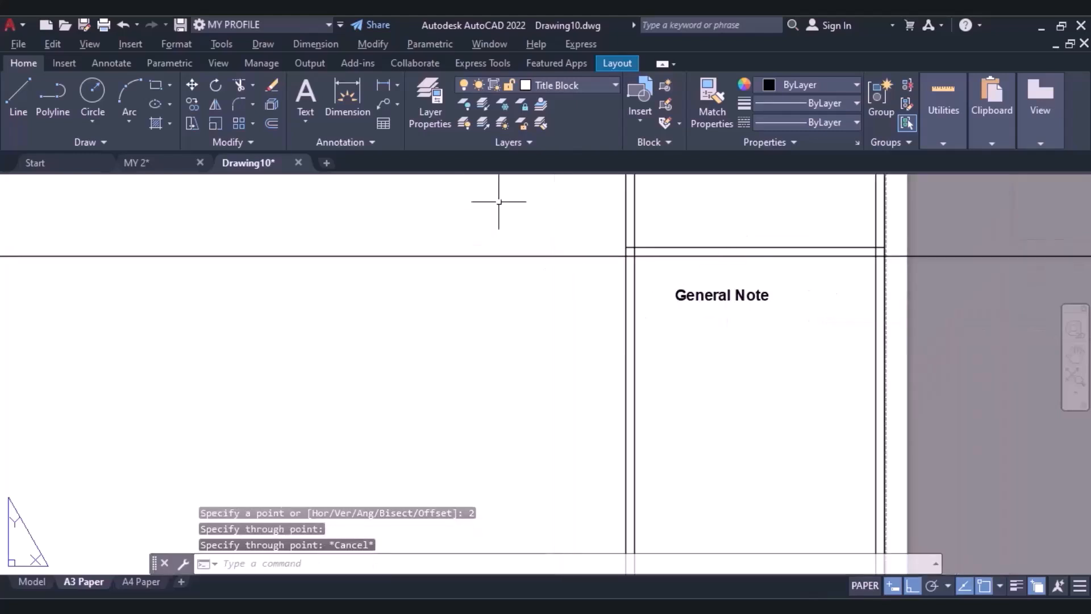
# Turn Ortho off and enable the Insertion object snap.
pyautogui.click(692, 296)
pyautogui.press('Escape')
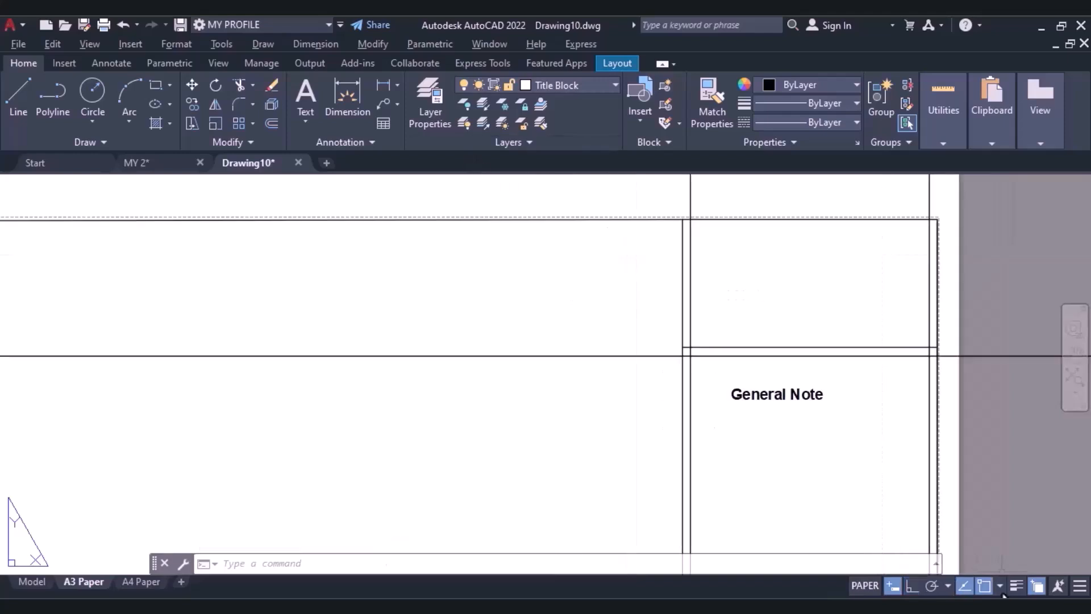
pyautogui.click(1000, 586)
pyautogui.click(1000, 586)
pyautogui.click(1000, 586)
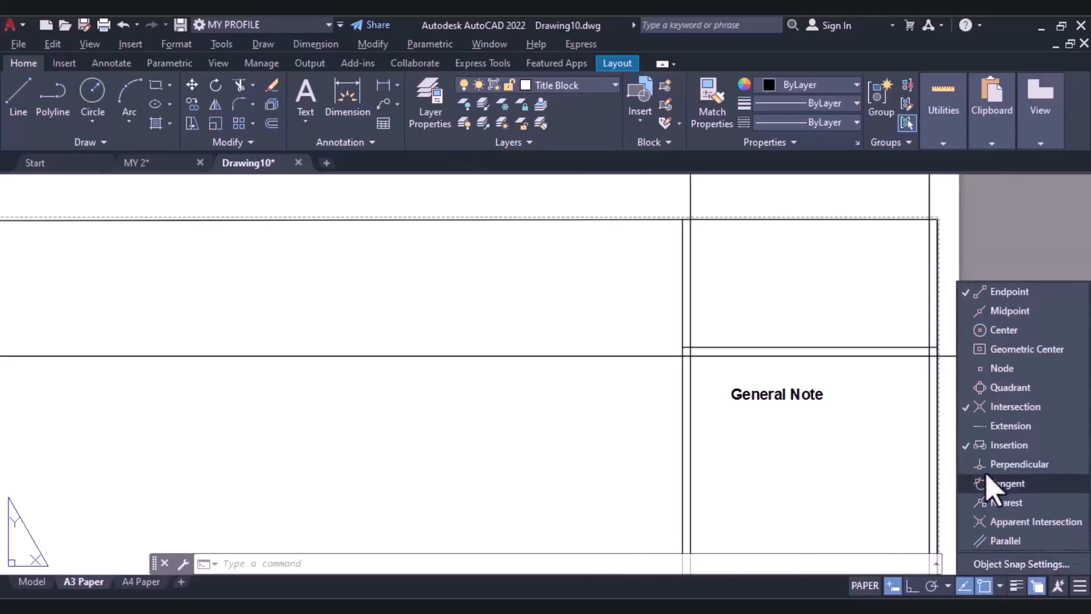
pyautogui.click(985, 446)
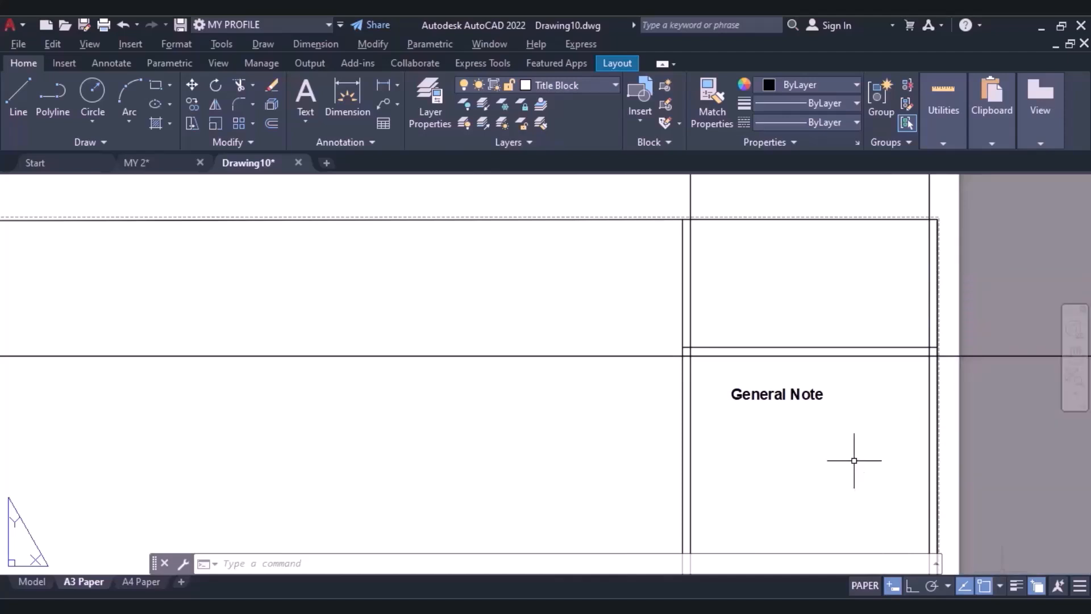
# Move the General Note text by its insertion point to the intersection of the left vertical and the horizontal construction lines.
pyautogui.click(192, 85)
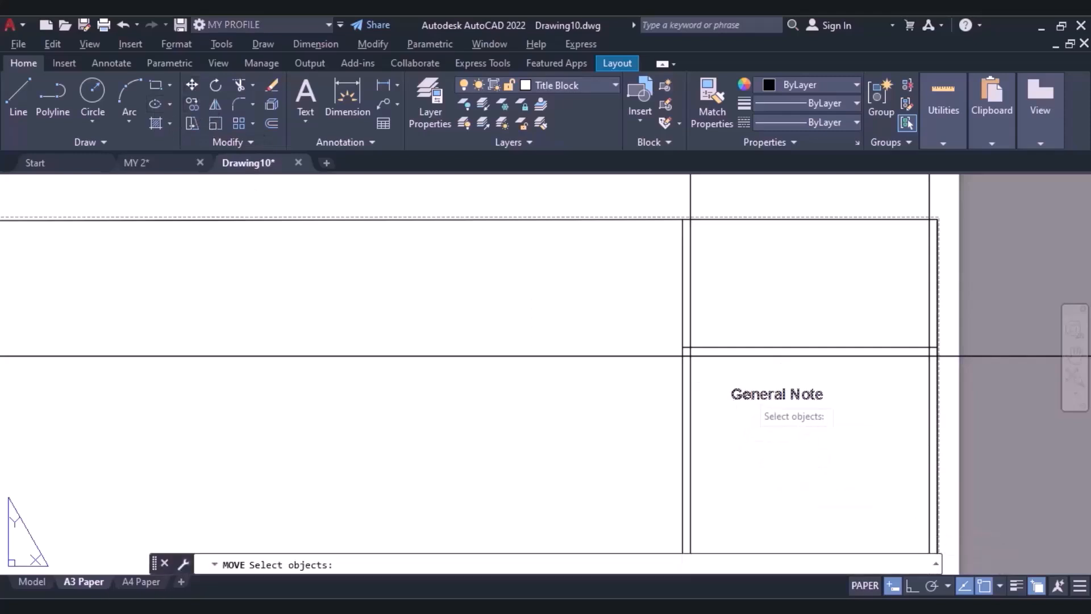
pyautogui.click(759, 404)
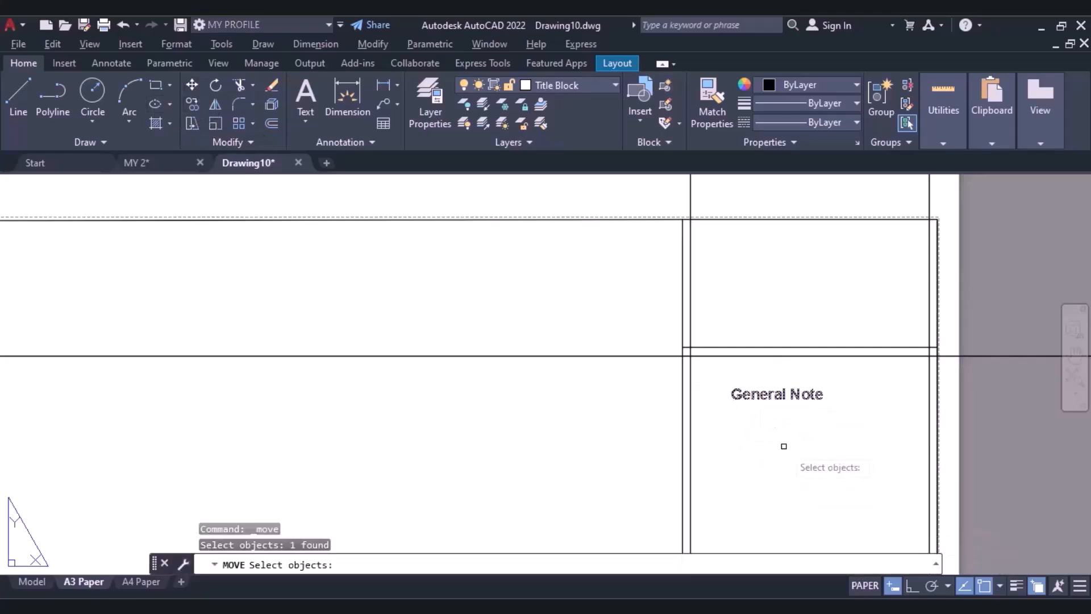
pyautogui.press('Return')
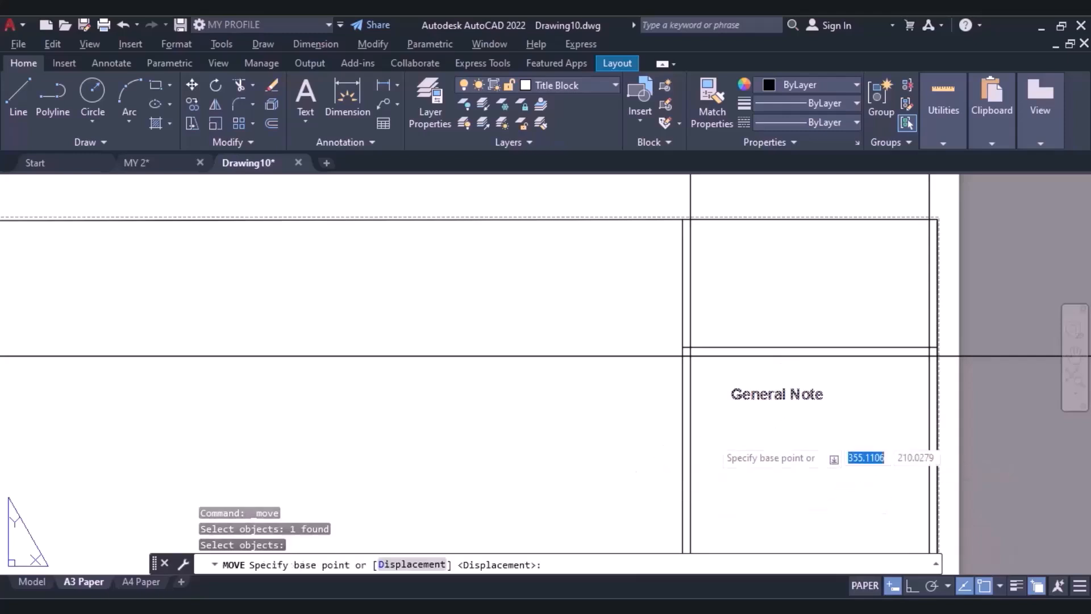
pyautogui.click(731, 386)
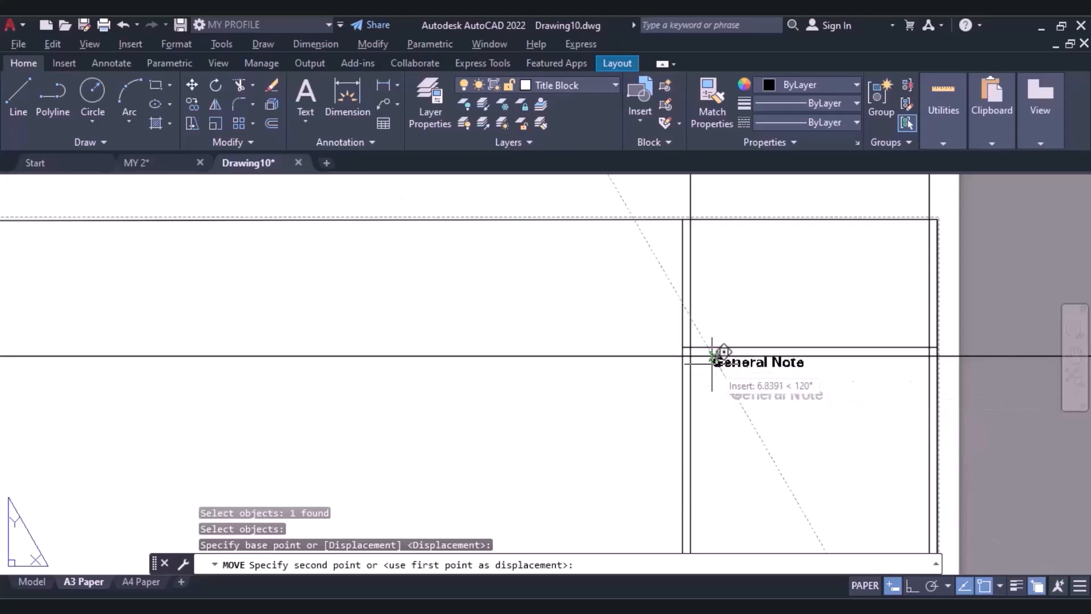
pyautogui.scroll(6, 703, 344)
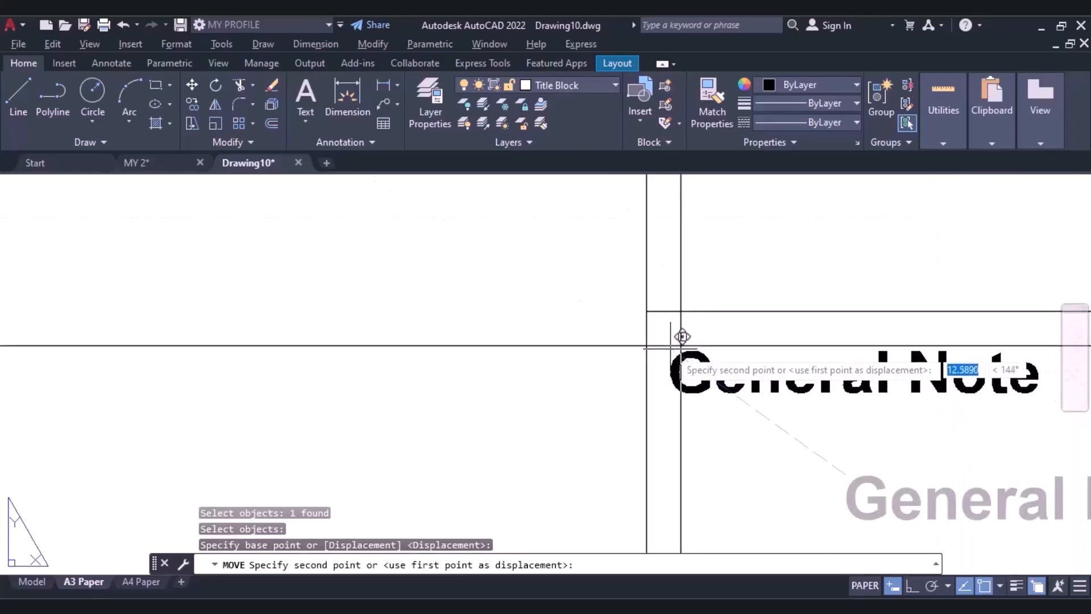
pyautogui.click(682, 344)
pyautogui.scroll(-6, 735, 409)
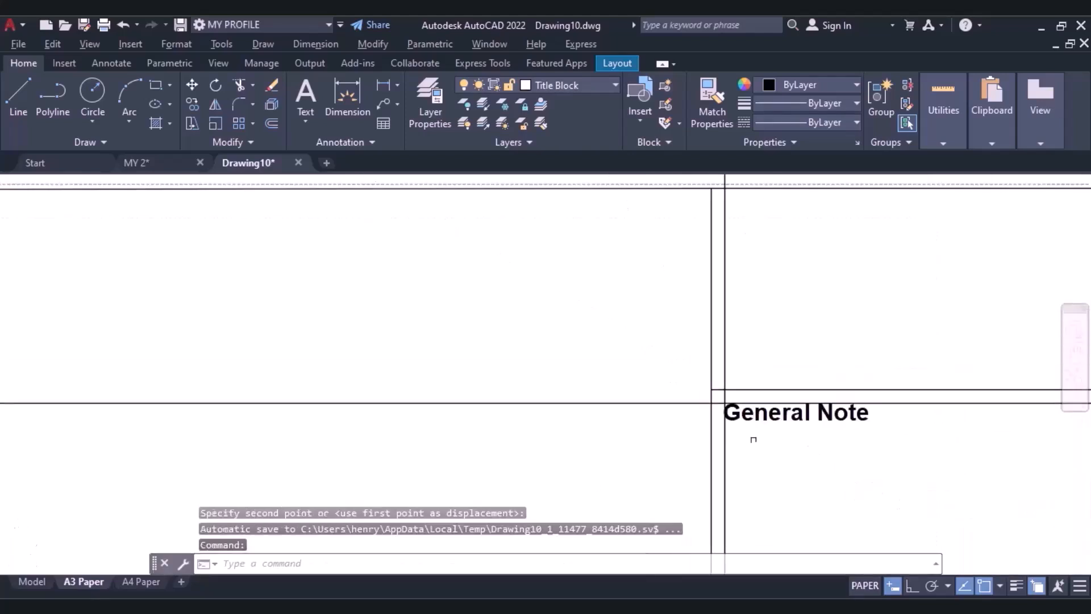
# Copy the General Note text, using its cell's top-left corner as base point, to the matching corners of the first two cells below the narrow rows.
pyautogui.moveTo(753, 434); pyautogui.dragTo(722, 247, button='middle')
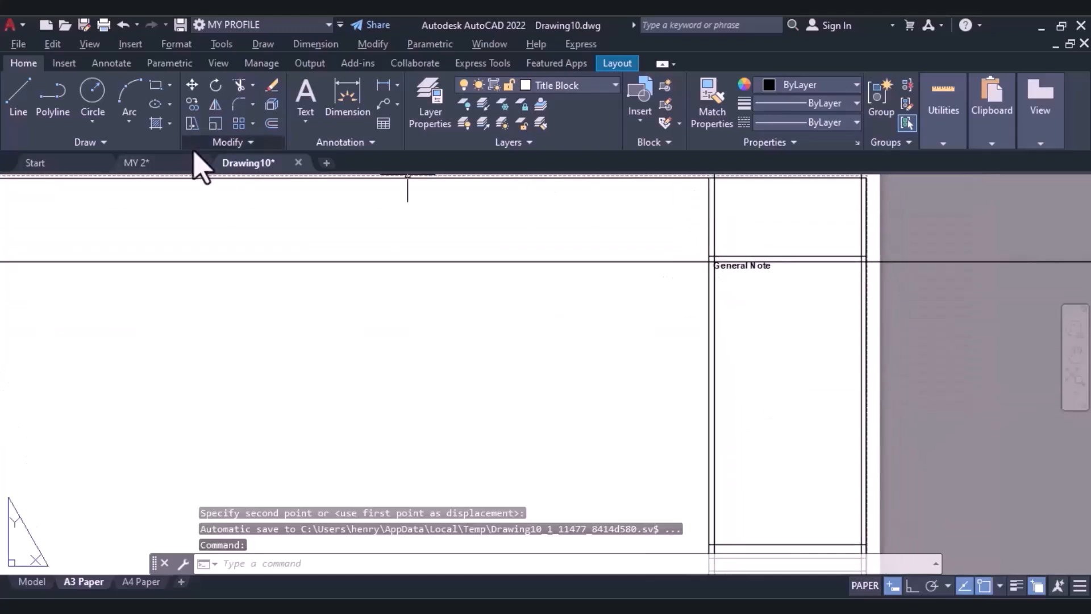
pyautogui.click(194, 105)
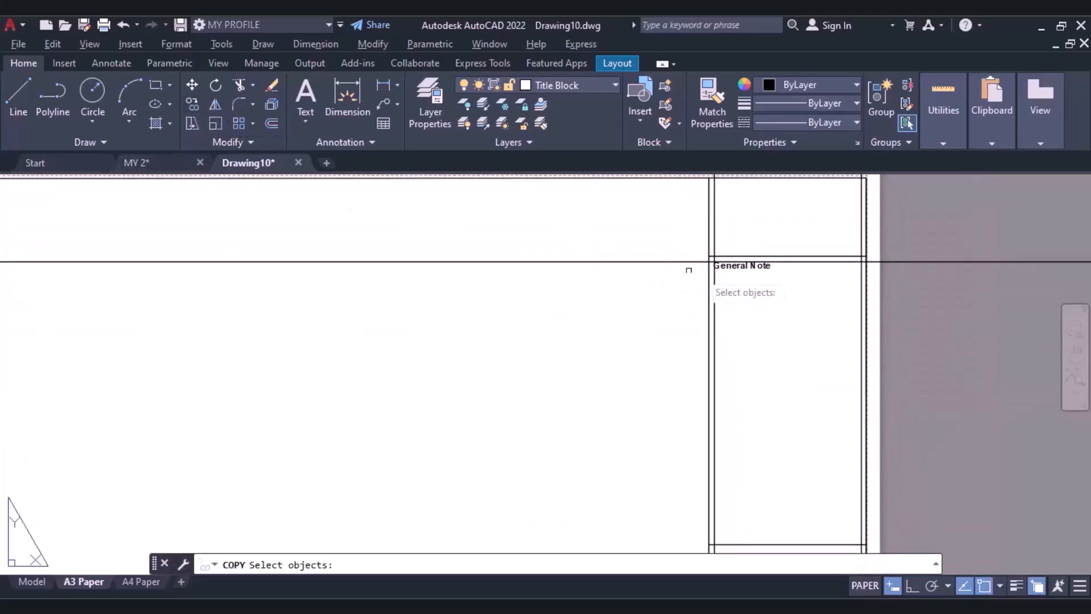
pyautogui.scroll(3, 710, 262)
pyautogui.click(717, 256)
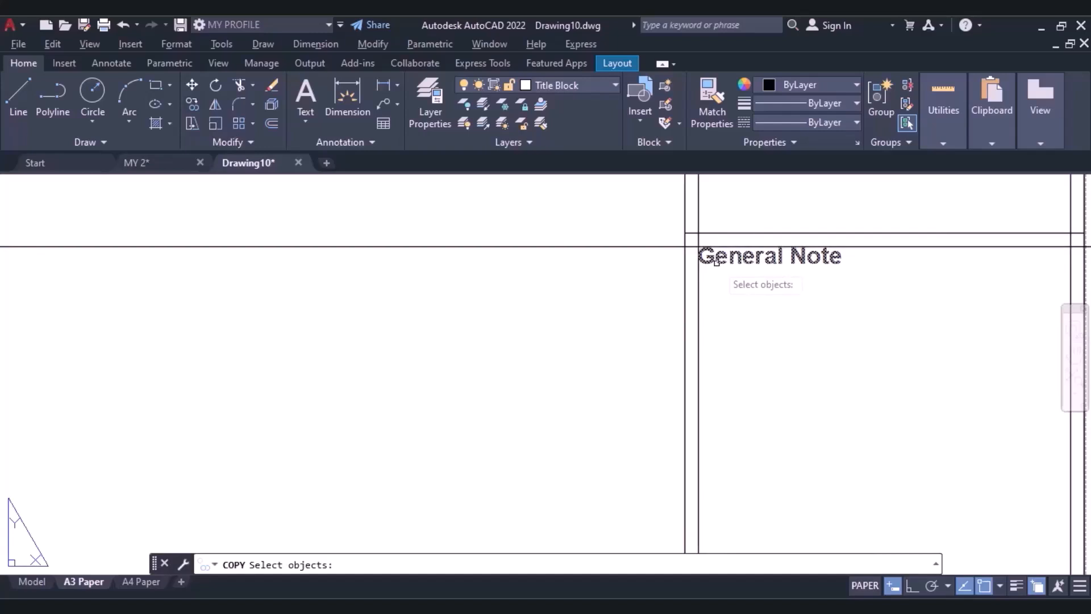
pyautogui.press('Return')
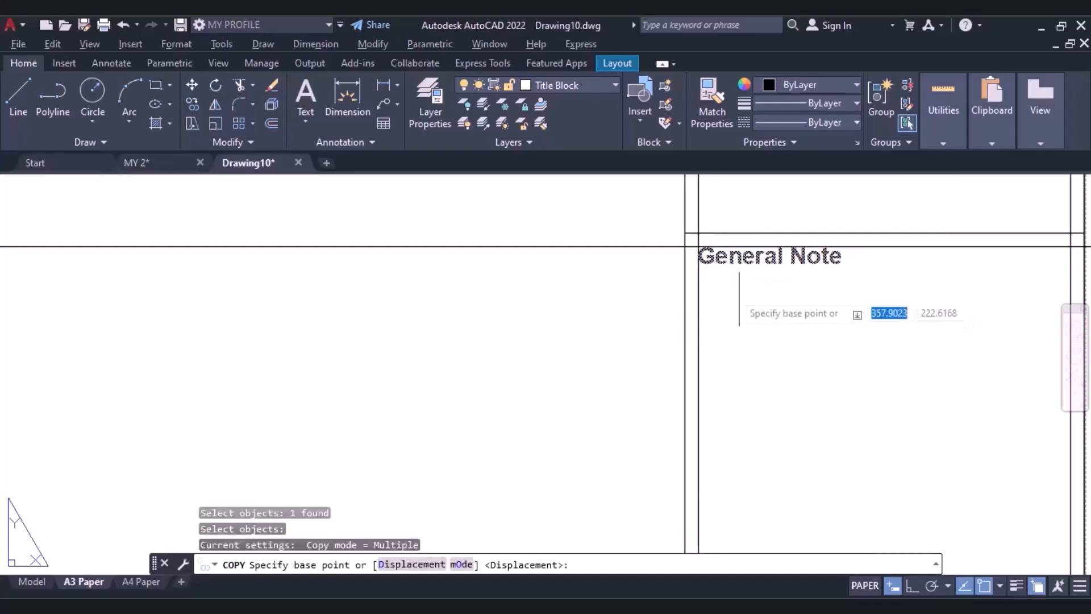
pyautogui.click(686, 233)
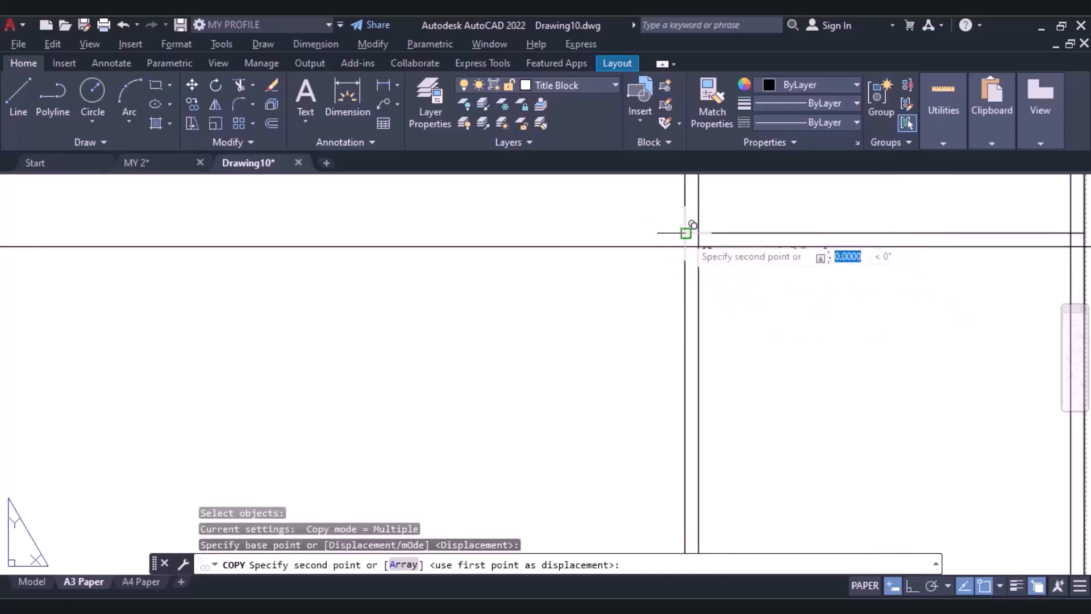
pyautogui.scroll(-3, 687, 365)
pyautogui.moveTo(690, 439); pyautogui.dragTo(718, 275, button='middle')
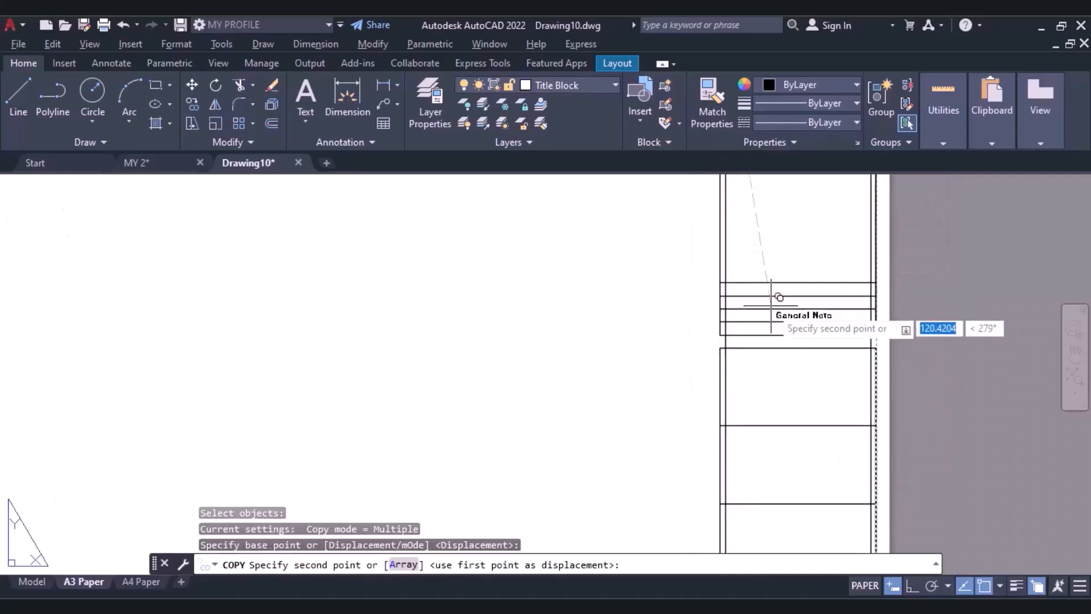
pyautogui.scroll(4, 711, 288)
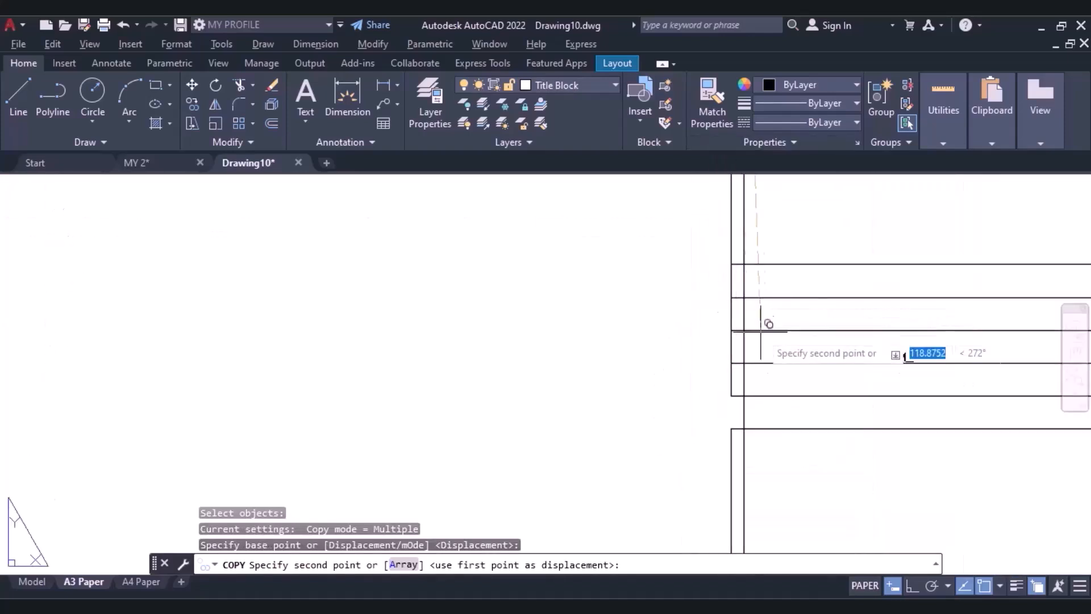
pyautogui.click(732, 429)
pyautogui.scroll(-4, 762, 478)
pyautogui.moveTo(767, 475); pyautogui.dragTo(787, 294, button='middle')
pyautogui.scroll(2, 787, 293)
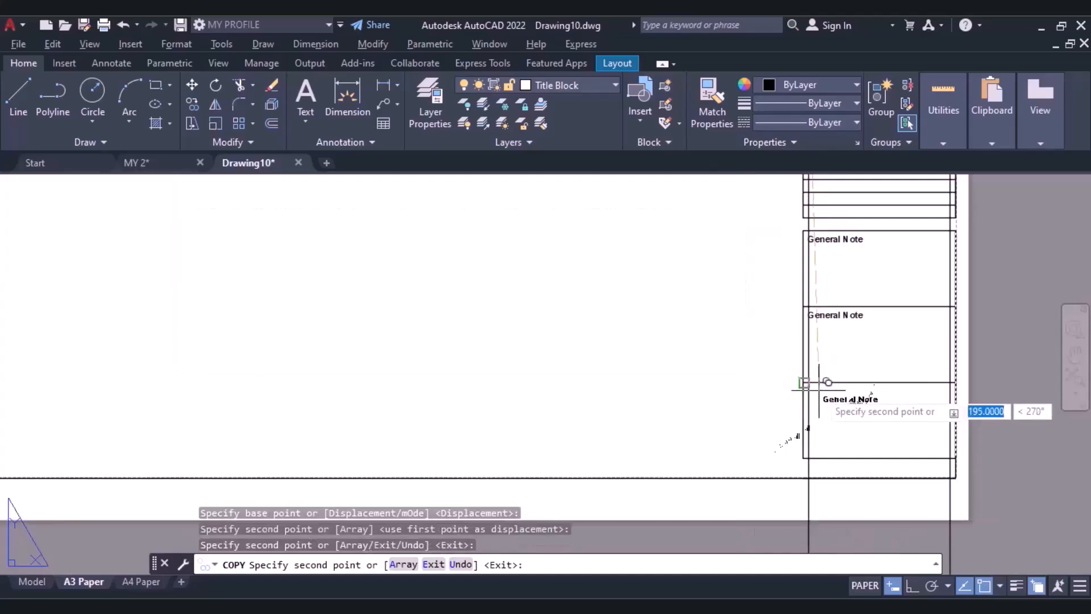
pyautogui.press('Escape')
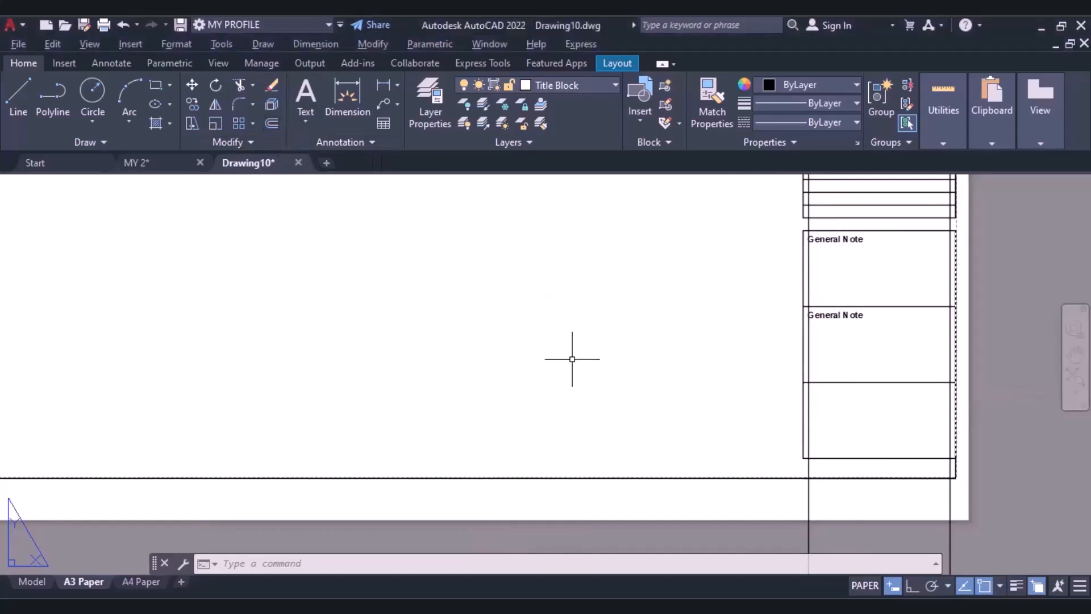
# Offset the top line of the strip's lowest cell downward twice by 10 mm to divide the cell into three rows.
pyautogui.click(273, 124)
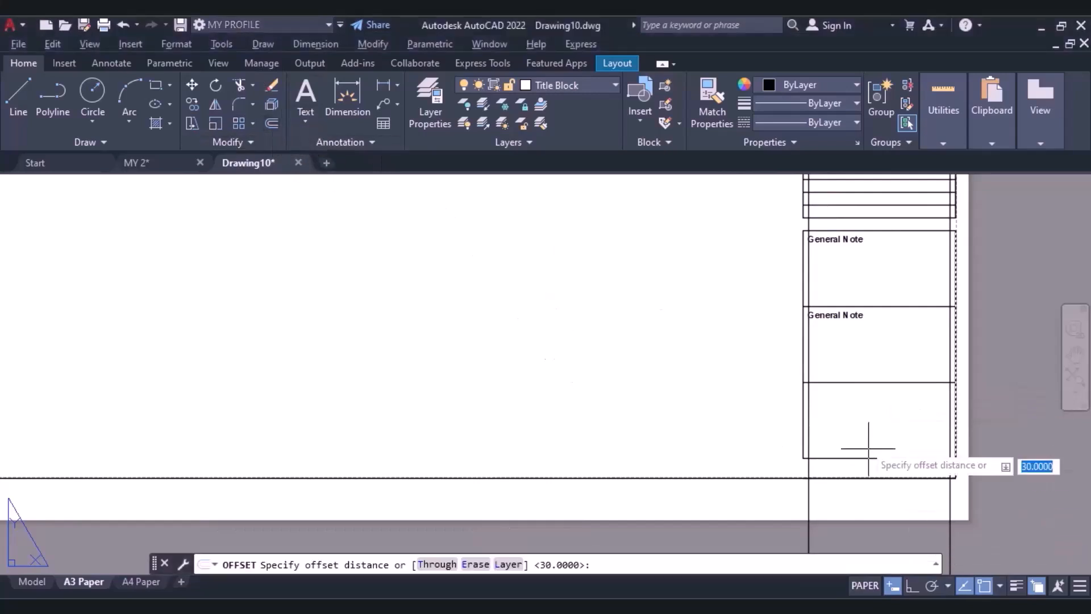
pyautogui.write('10')
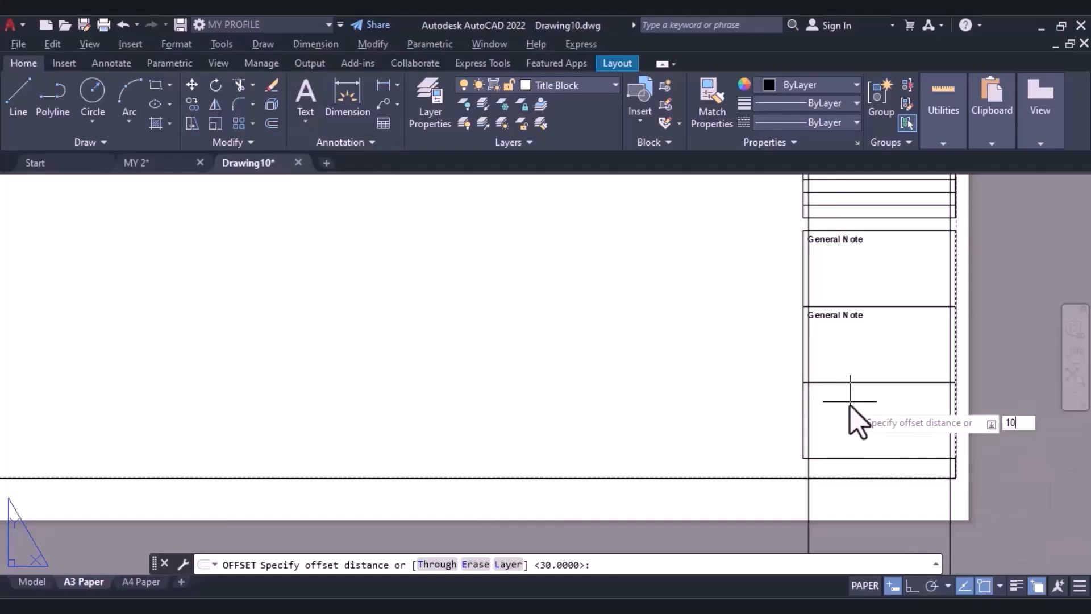
pyautogui.press('Return')
pyautogui.click(850, 383)
pyautogui.click(855, 415)
pyautogui.click(858, 408)
pyautogui.click(867, 446)
pyautogui.click(869, 447)
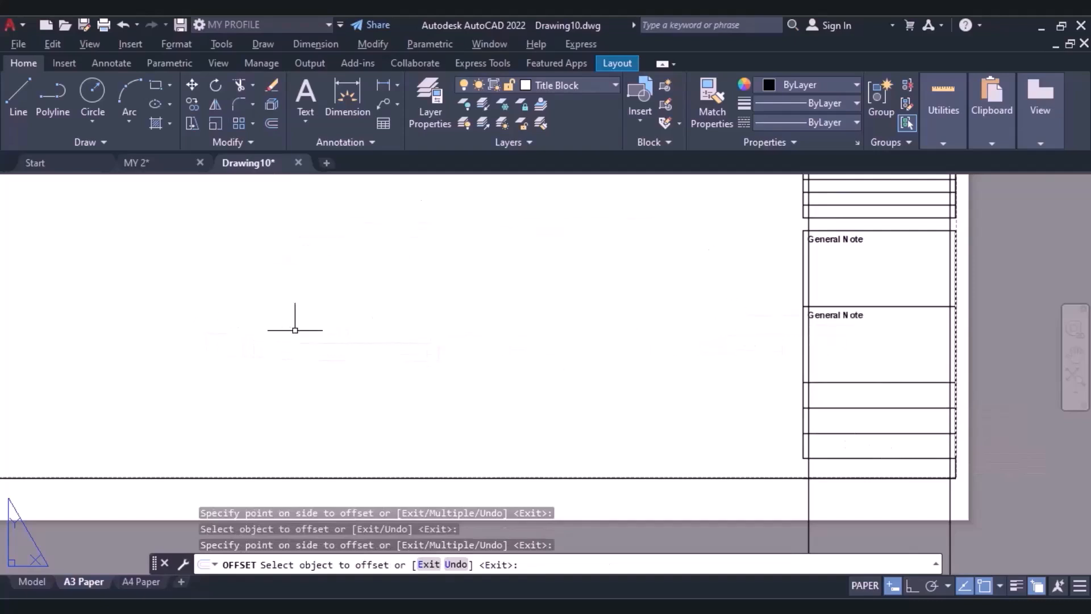
pyautogui.press('Escape')
# Copy the lowest General Note text into the first of the new 10 mm rows, from cell corner to row corner.
pyautogui.click(842, 314)
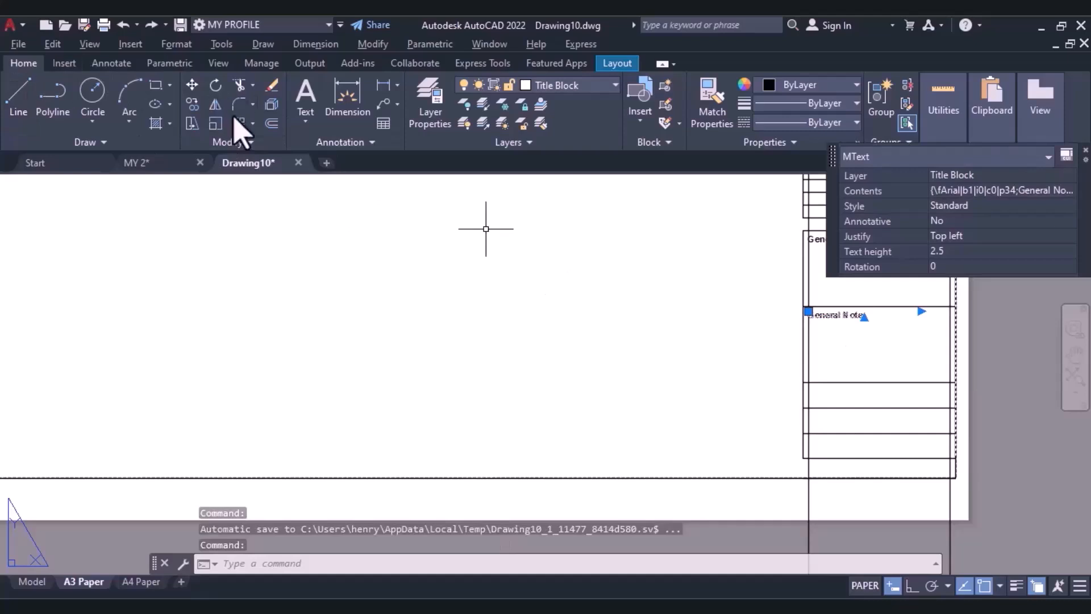
pyautogui.click(192, 105)
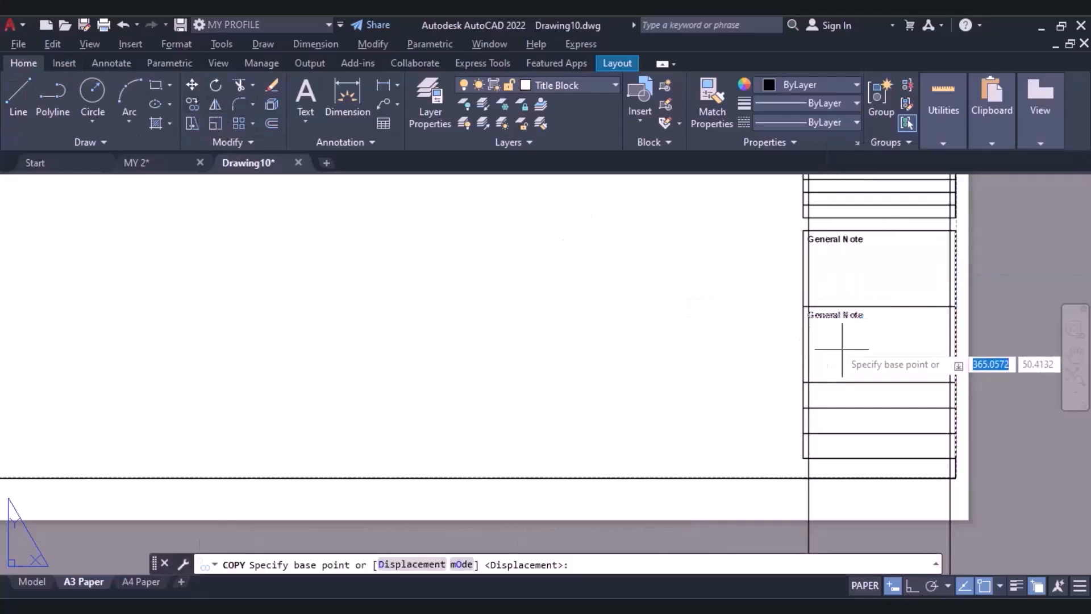
pyautogui.scroll(3, 784, 277)
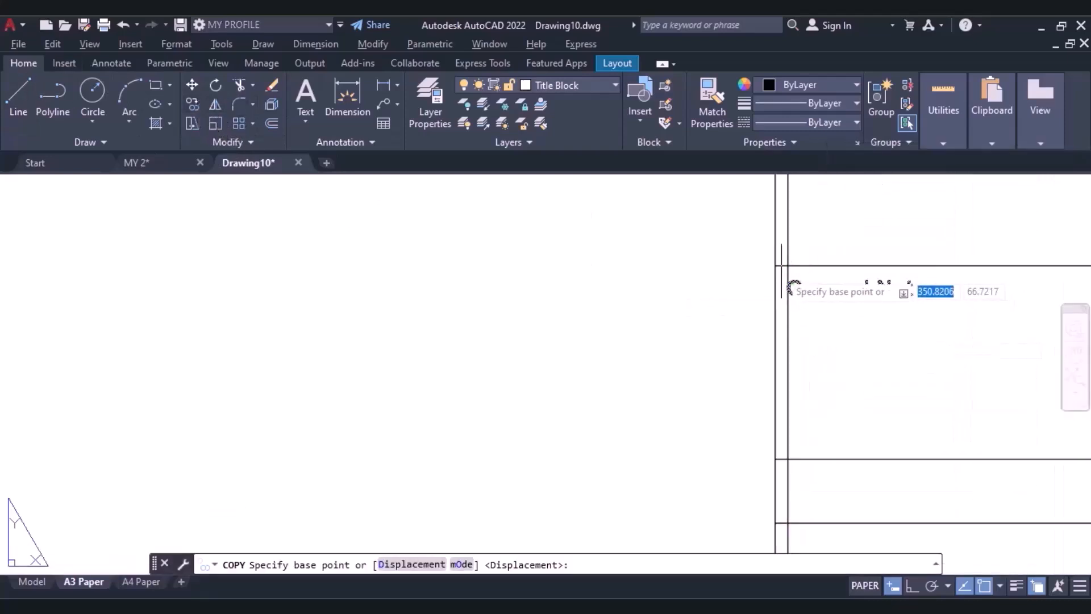
pyautogui.click(775, 265)
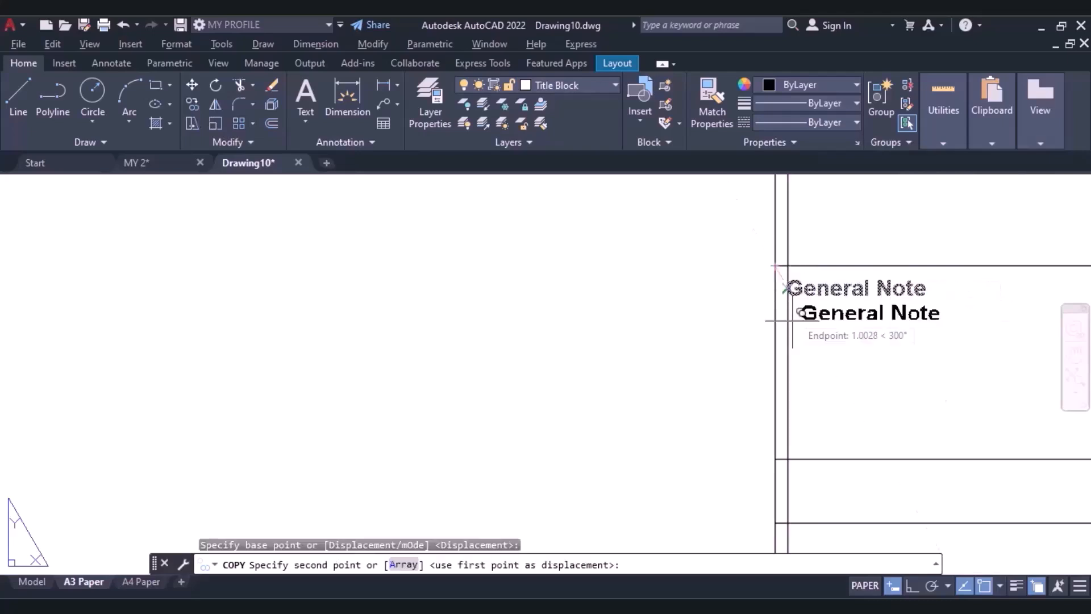
pyautogui.click(775, 459)
pyautogui.scroll(-3, 775, 458)
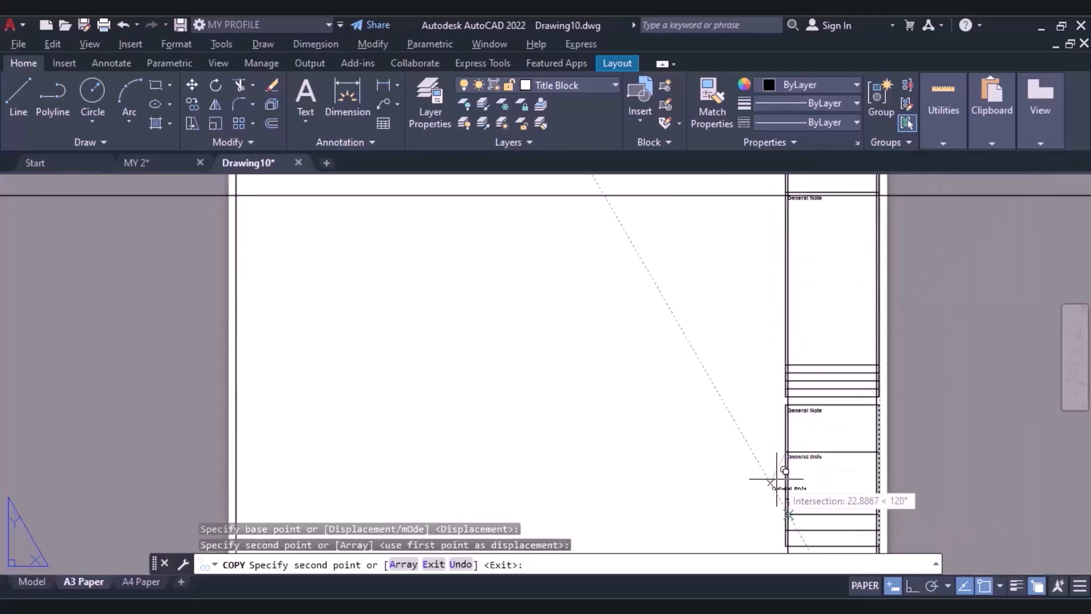
pyautogui.scroll(5, 787, 514)
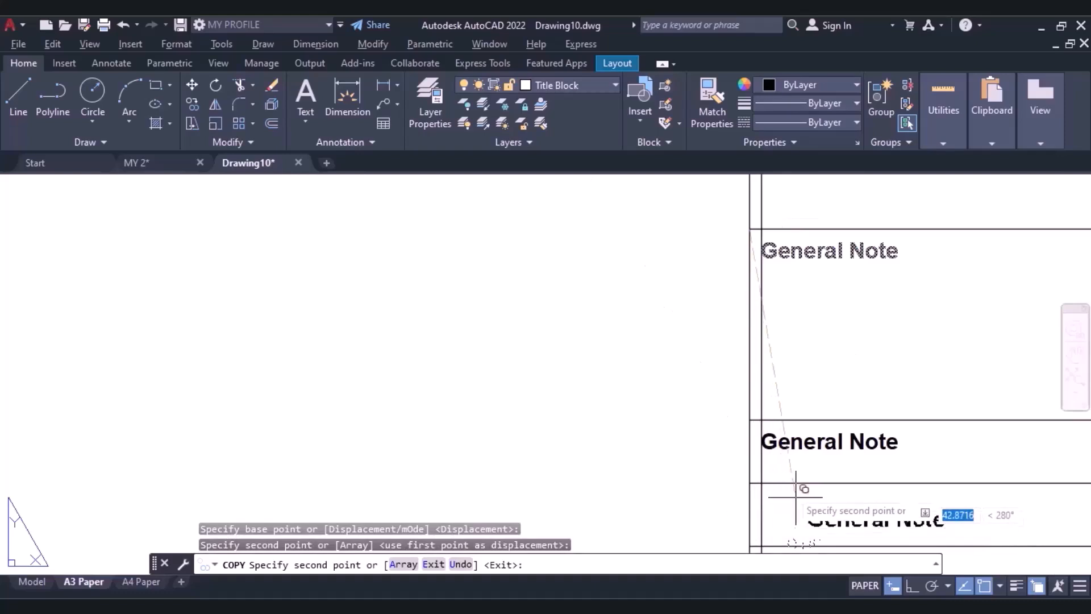
pyautogui.press('Escape')
# Set the text height of the General Note copy in the first 10 mm row to 2 and finish editing it.
pyautogui.click(809, 449)
pyautogui.doubleClick(807, 449)
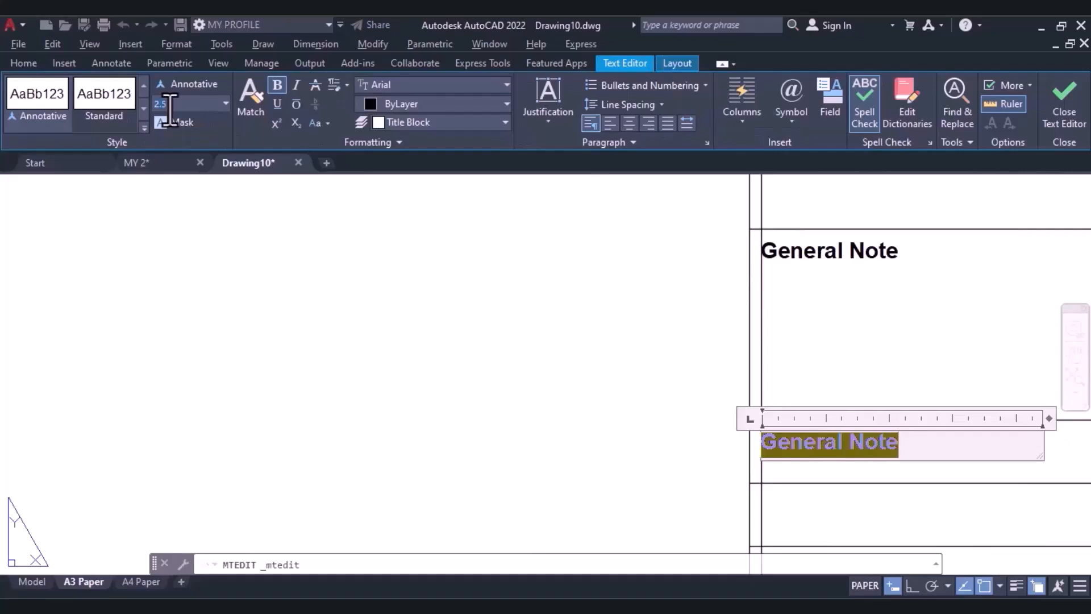
pyautogui.press('Return')
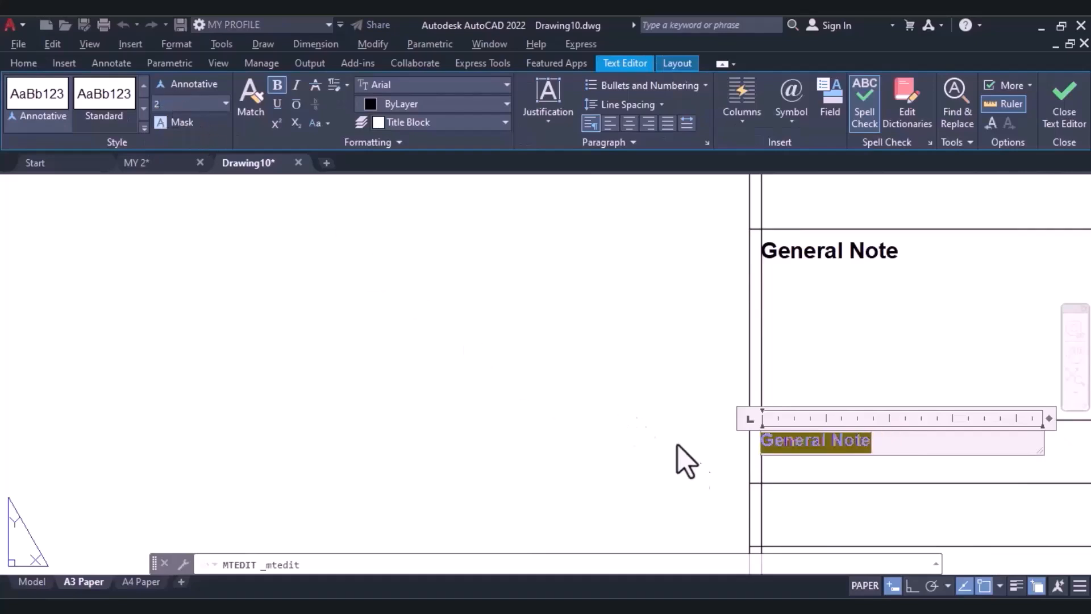
pyautogui.click(819, 521)
pyautogui.scroll(-4, 760, 453)
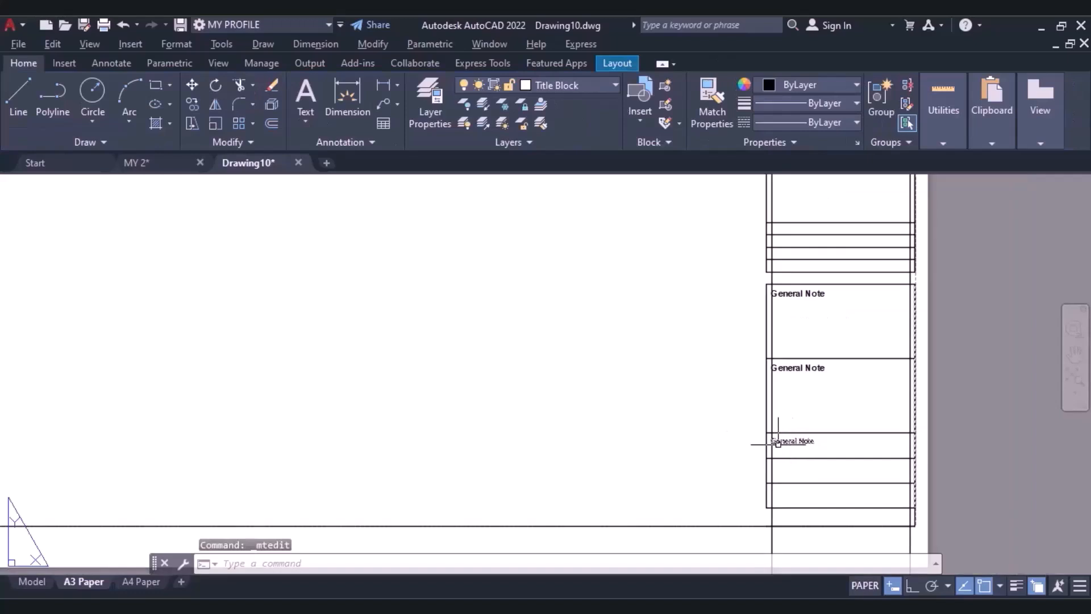
pyautogui.scroll(4, 773, 443)
pyautogui.scroll(-2, 757, 413)
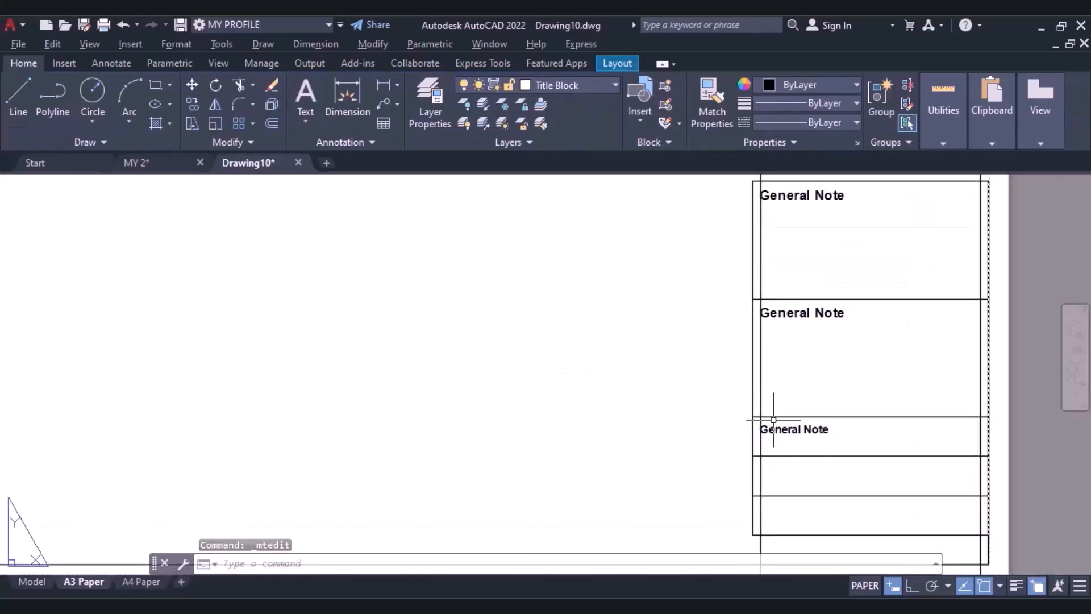
# Copy the small General Note text from the first 10 mm row into the two rows below, using the row corners as points.
pyautogui.click(782, 427)
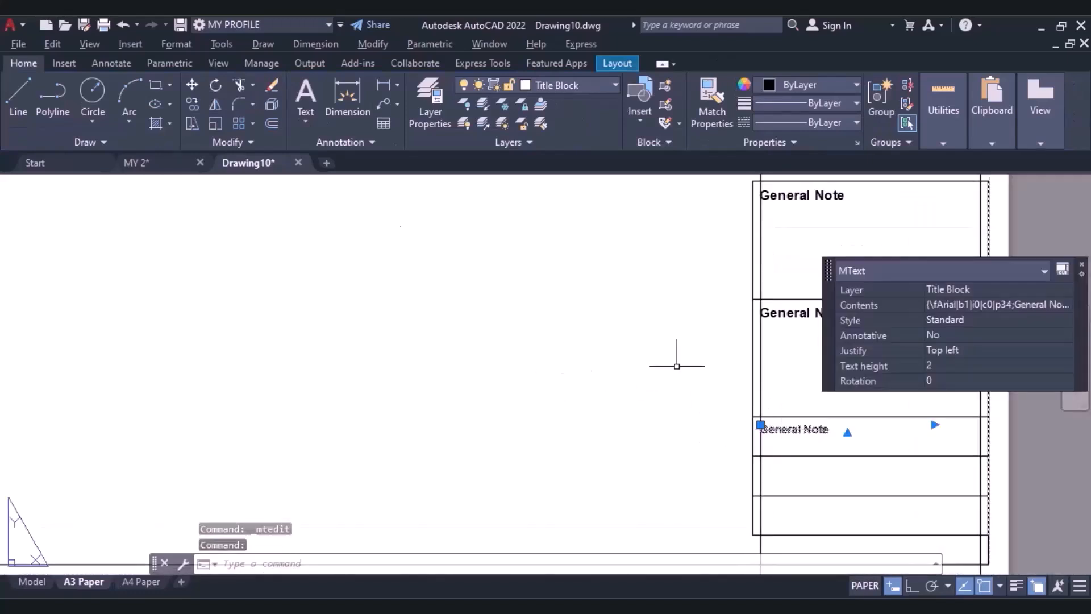
pyautogui.click(192, 104)
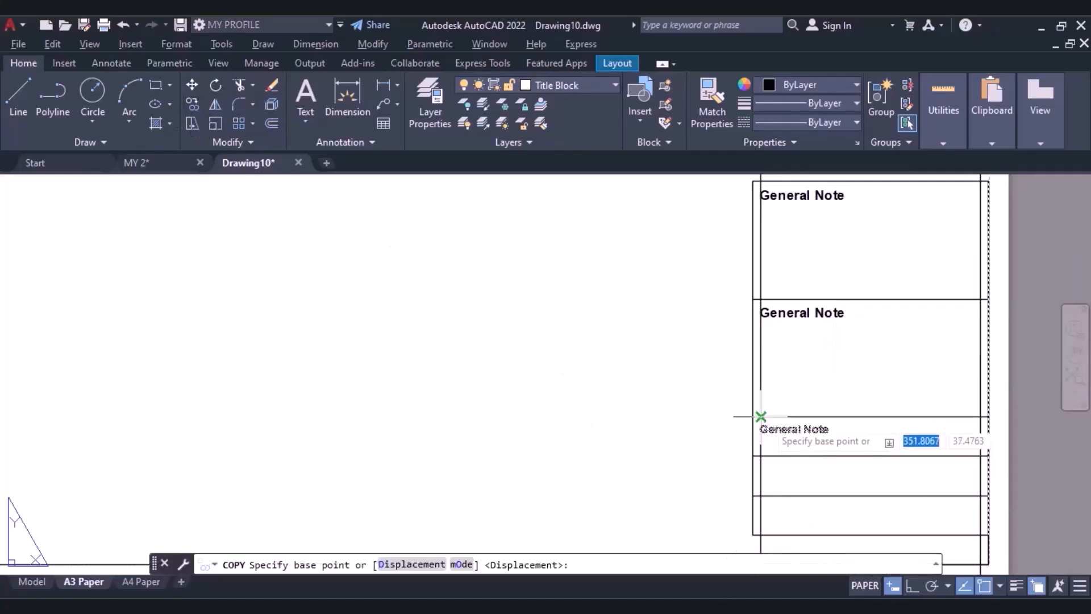
pyautogui.click(753, 417)
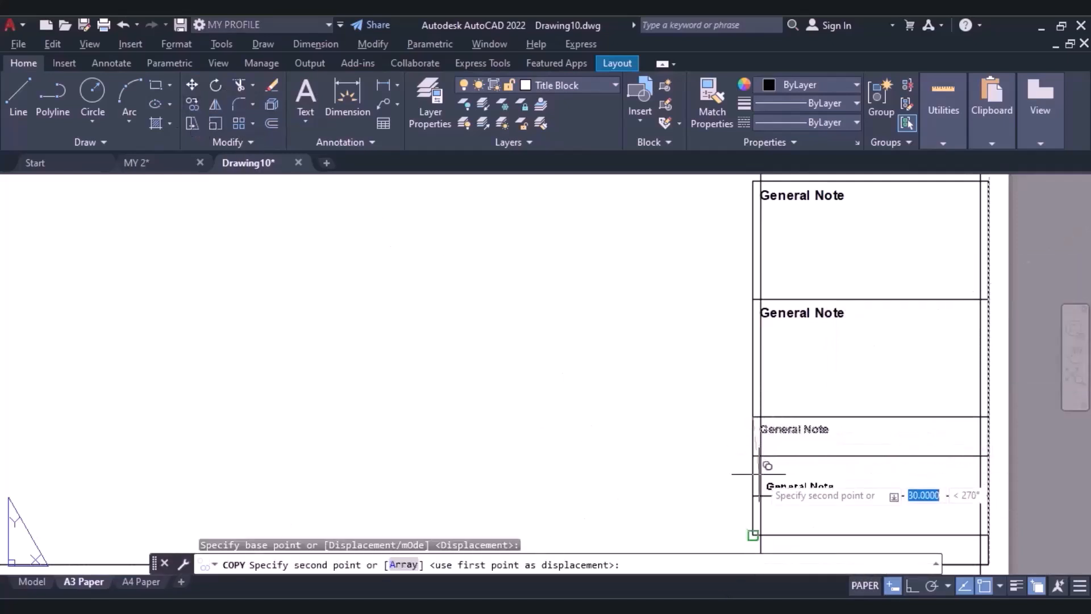
pyautogui.click(753, 456)
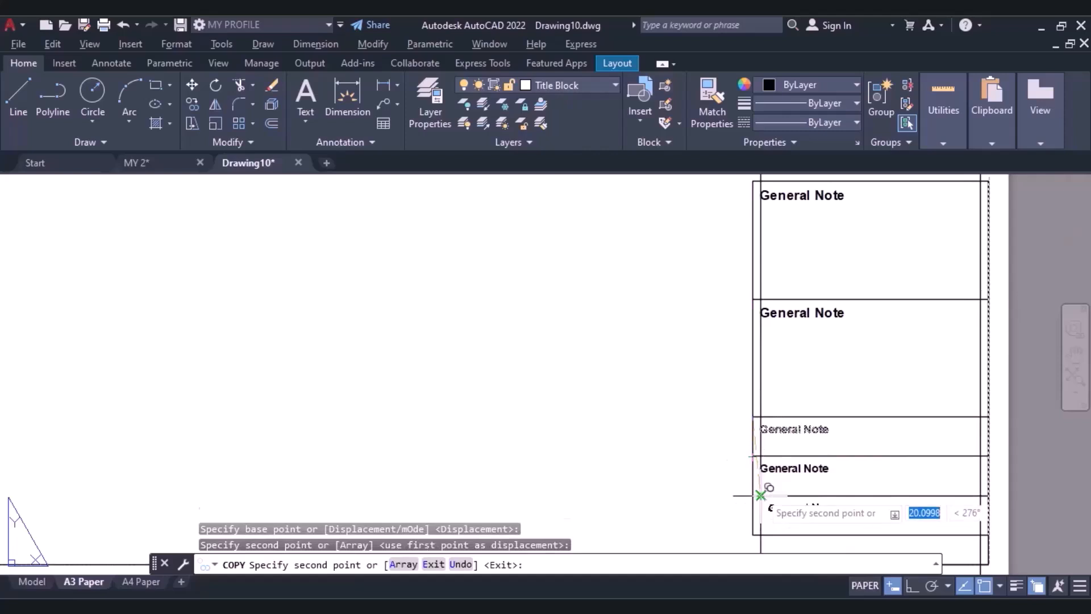
pyautogui.click(765, 527)
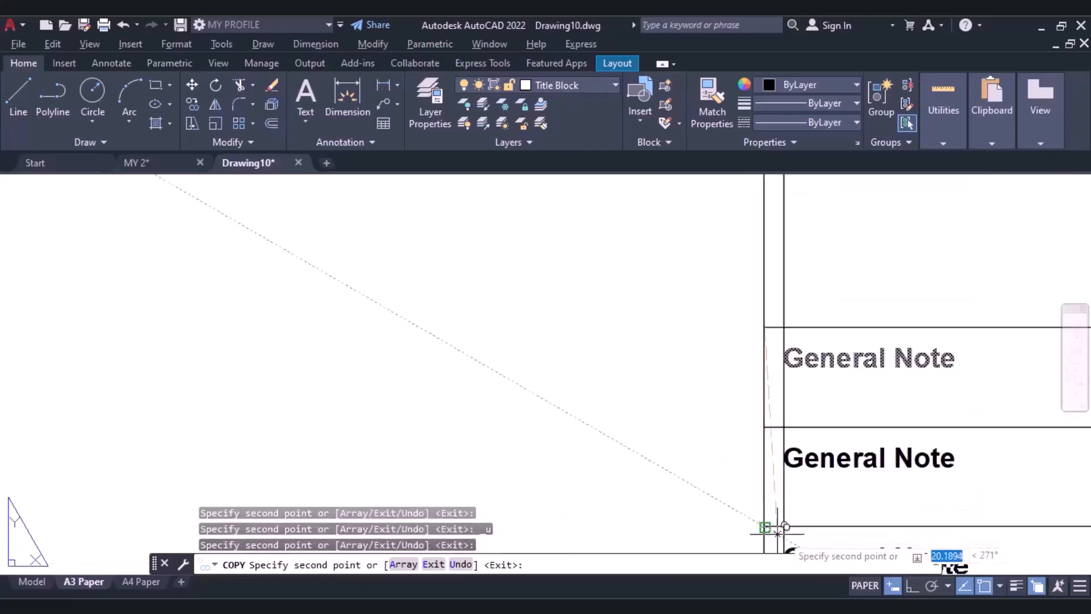
pyautogui.scroll(-4, 809, 526)
pyautogui.press('Escape')
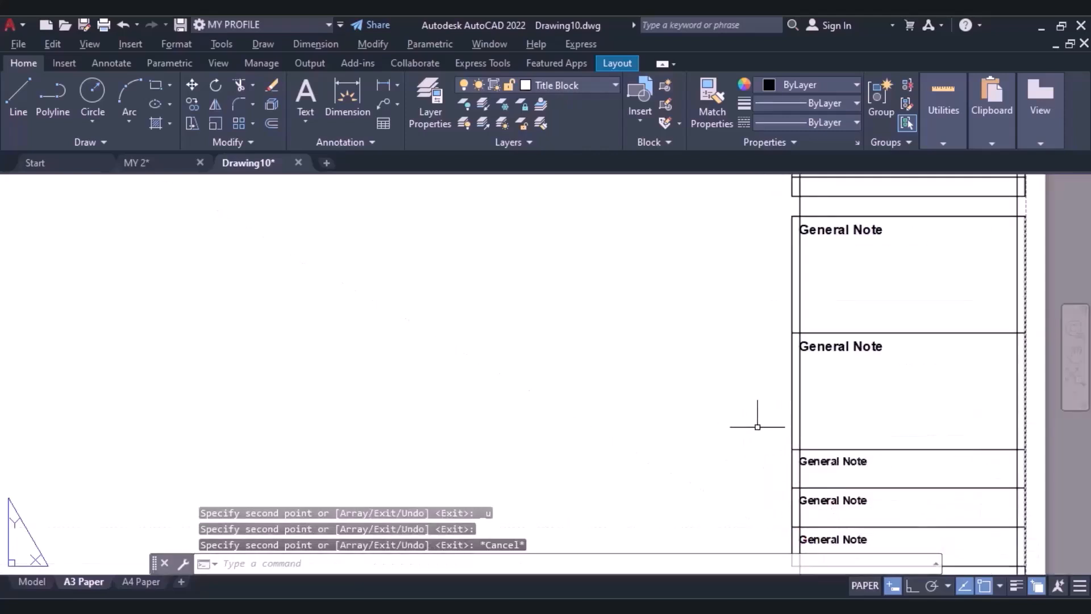
# Delete the construction lines that run across the sheet and along the title block strip.
pyautogui.scroll(-5, 758, 419)
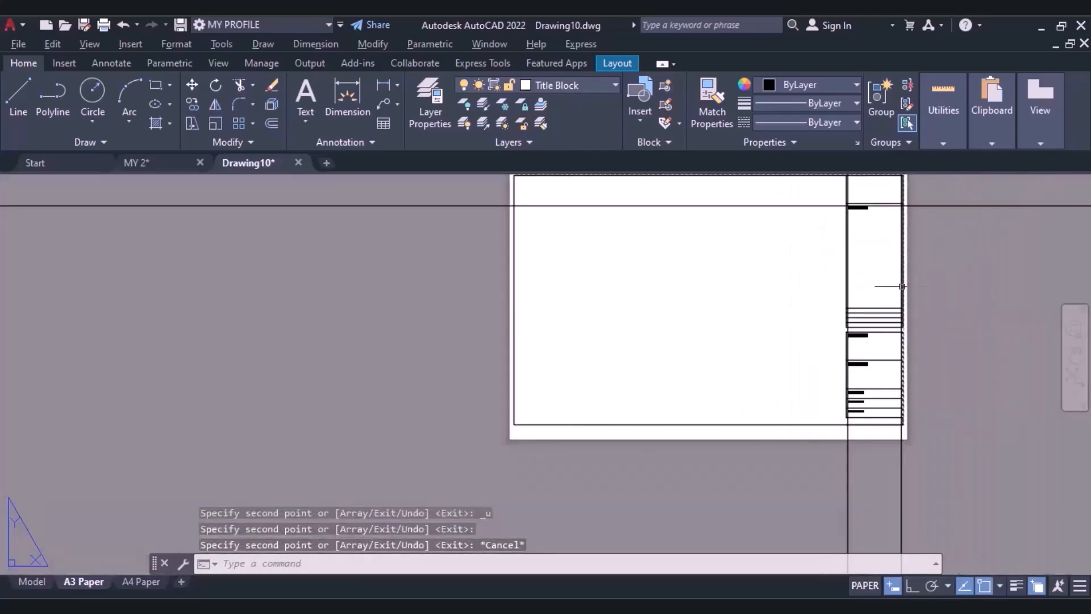
pyautogui.scroll(5, 891, 283)
pyautogui.click(708, 273)
pyautogui.press('Delete')
pyautogui.click(924, 246)
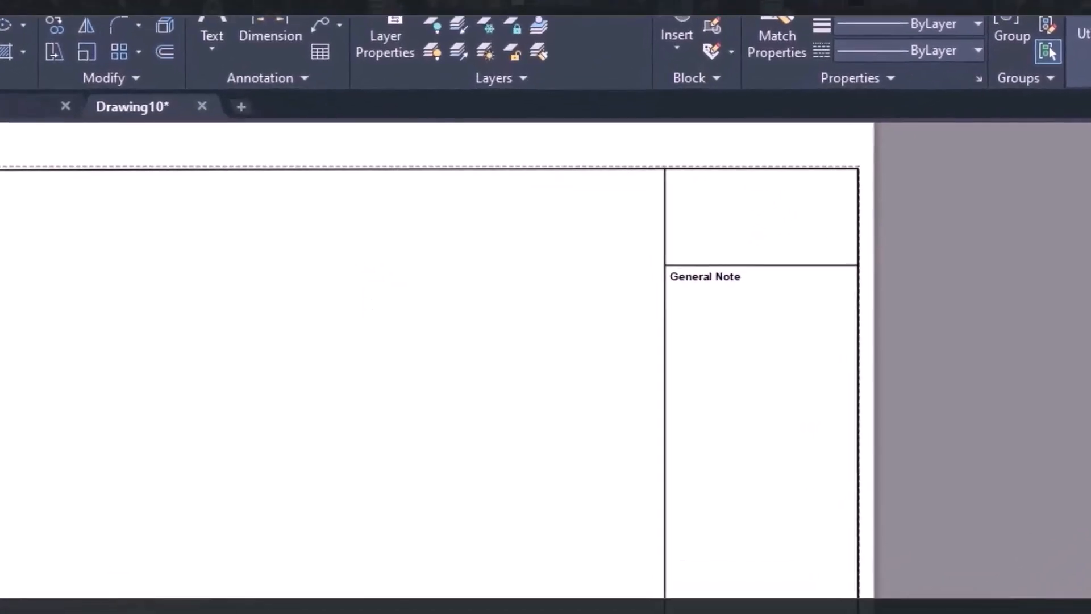
# Attach the raster image Untitled-1 from the Pictures folder, with its insertion point and scale specified on-screen.
pyautogui.click(157, 50)
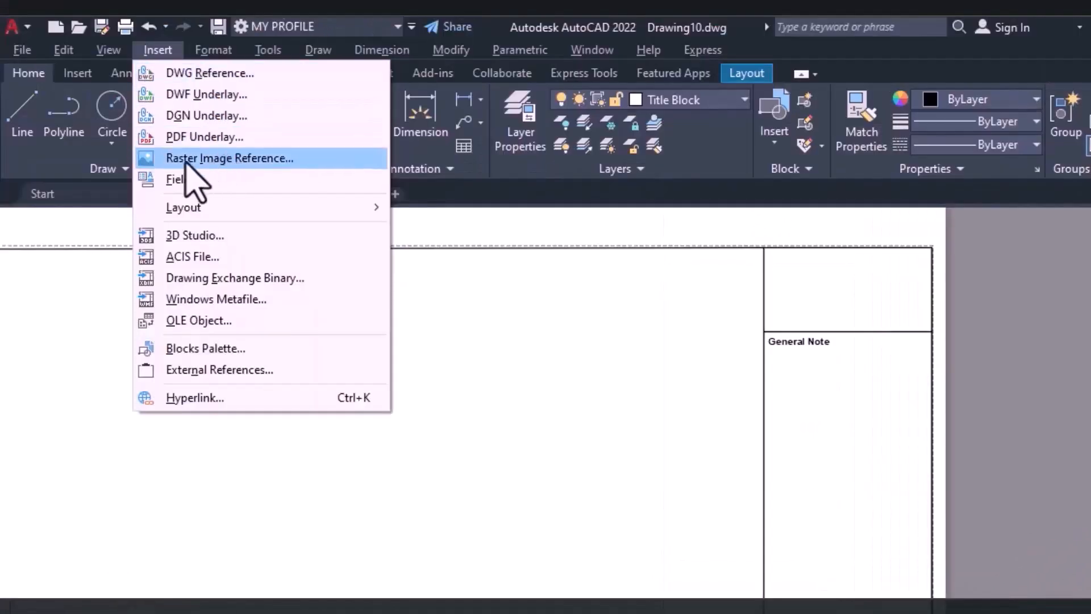
pyautogui.click(222, 159)
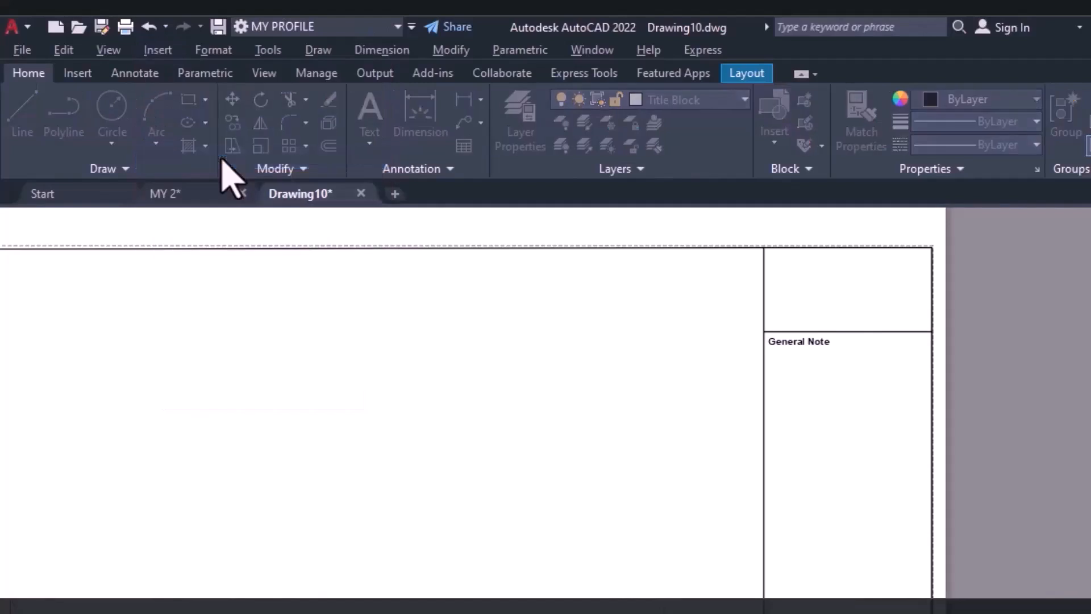
pyautogui.click(511, 437)
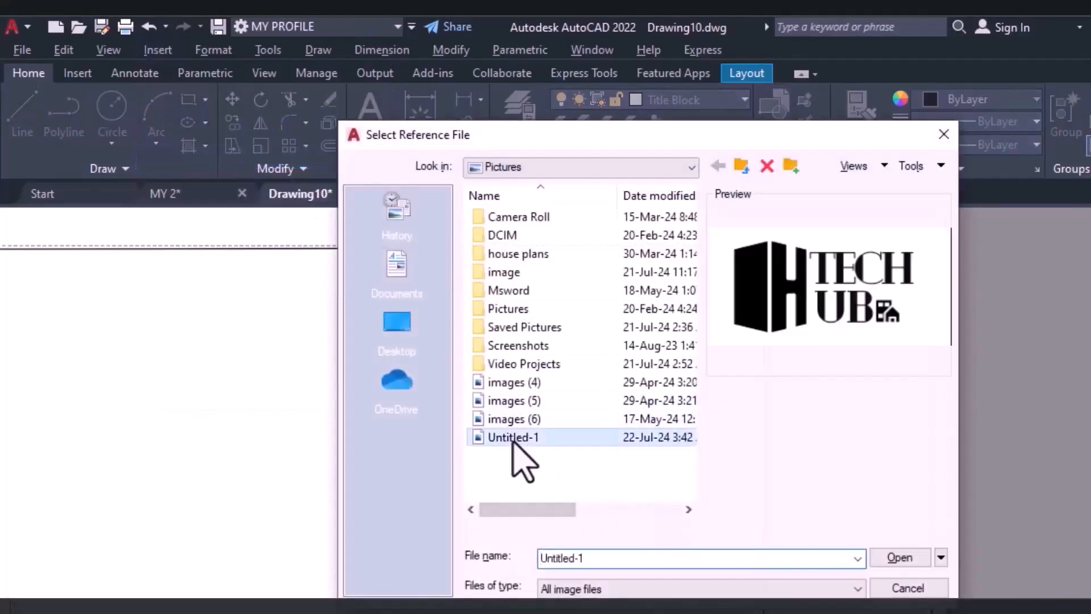
pyautogui.click(898, 558)
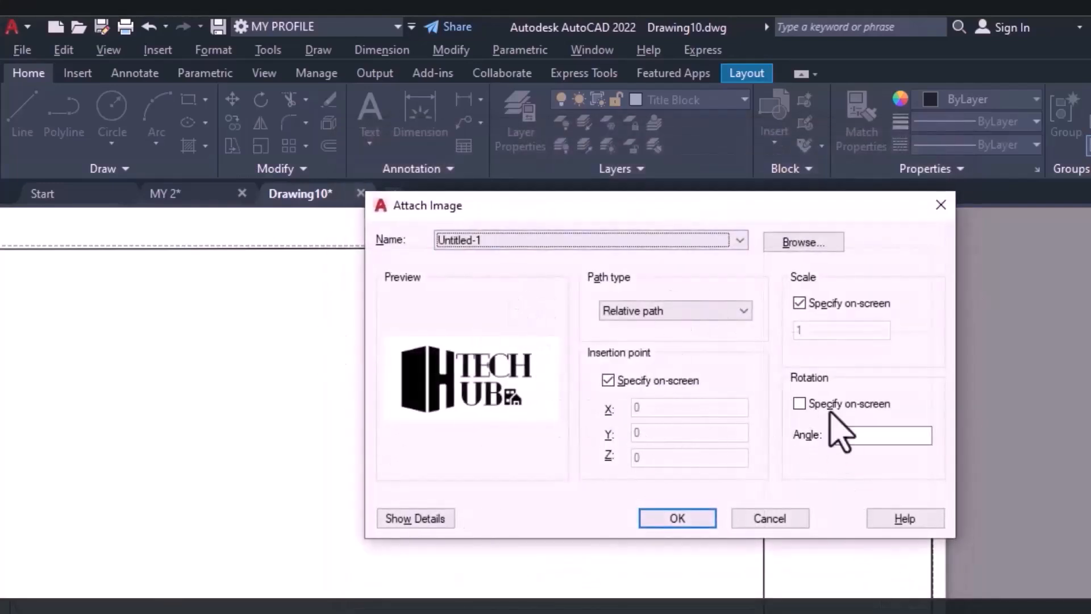
pyautogui.click(686, 519)
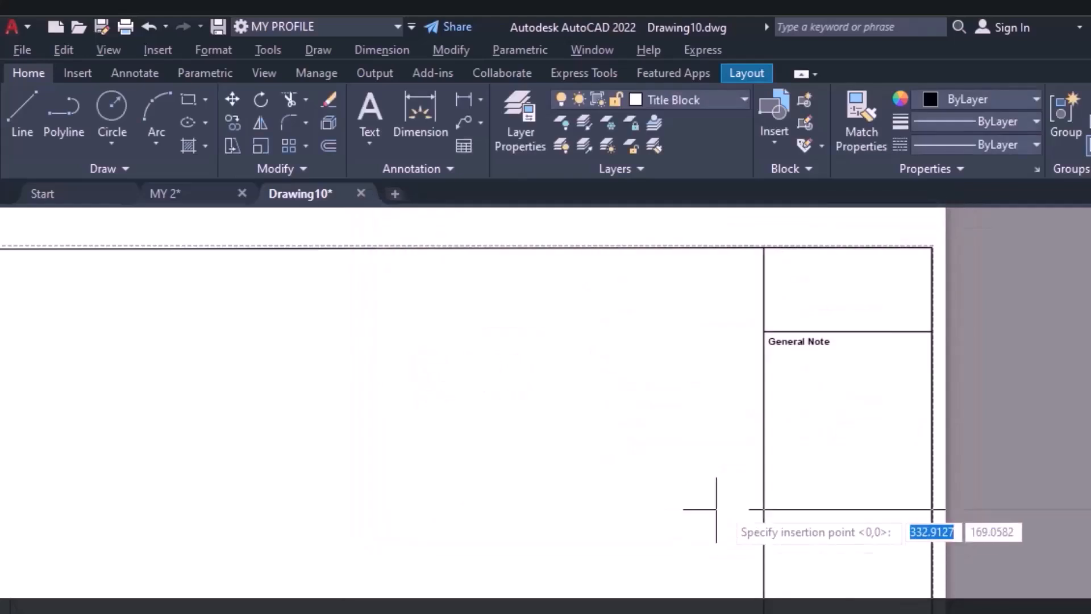
# Place the logo image at the lower-left corner of the strip's top cell with a scale factor of 0.5.
pyautogui.scroll(5, 774, 341)
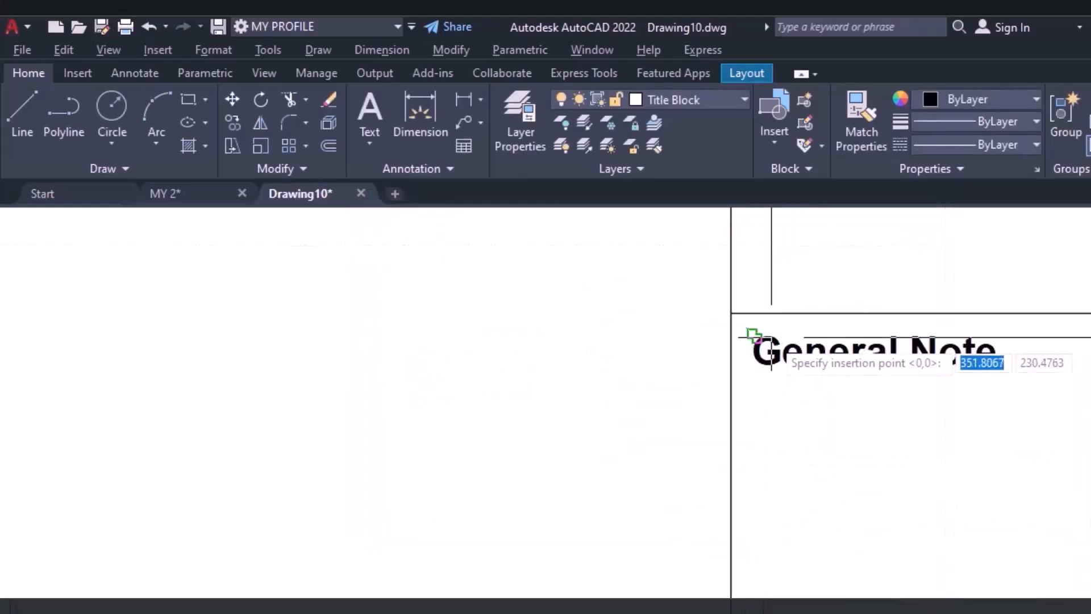
pyautogui.click(732, 313)
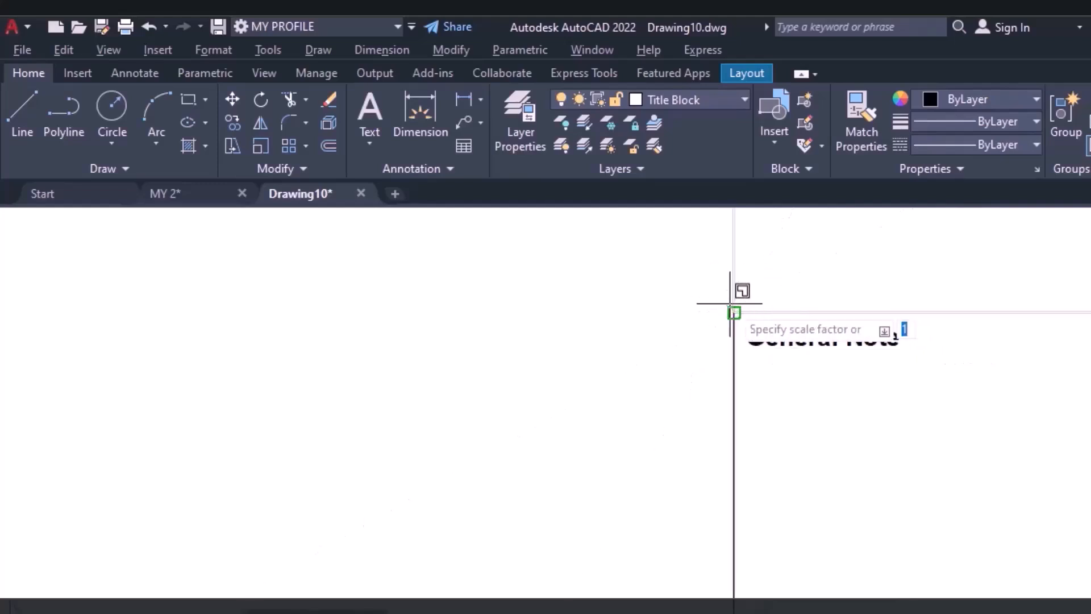
pyautogui.press('Return')
pyautogui.write('.5')
pyautogui.press('Return')
pyautogui.scroll(-2, 739, 313)
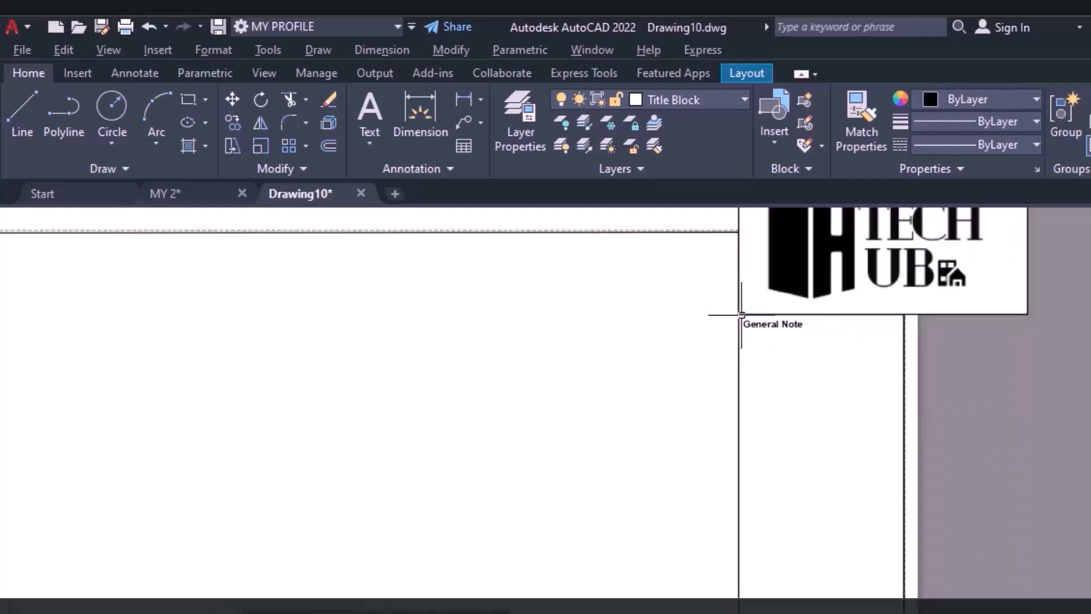
pyautogui.scroll(-3, 781, 547)
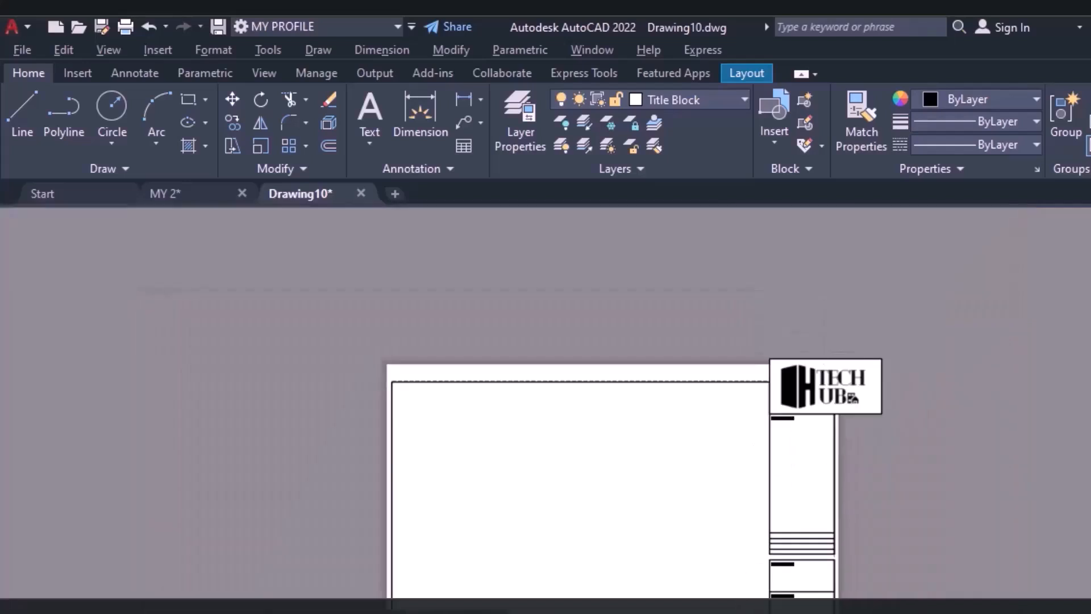
pyautogui.scroll(4, 812, 369)
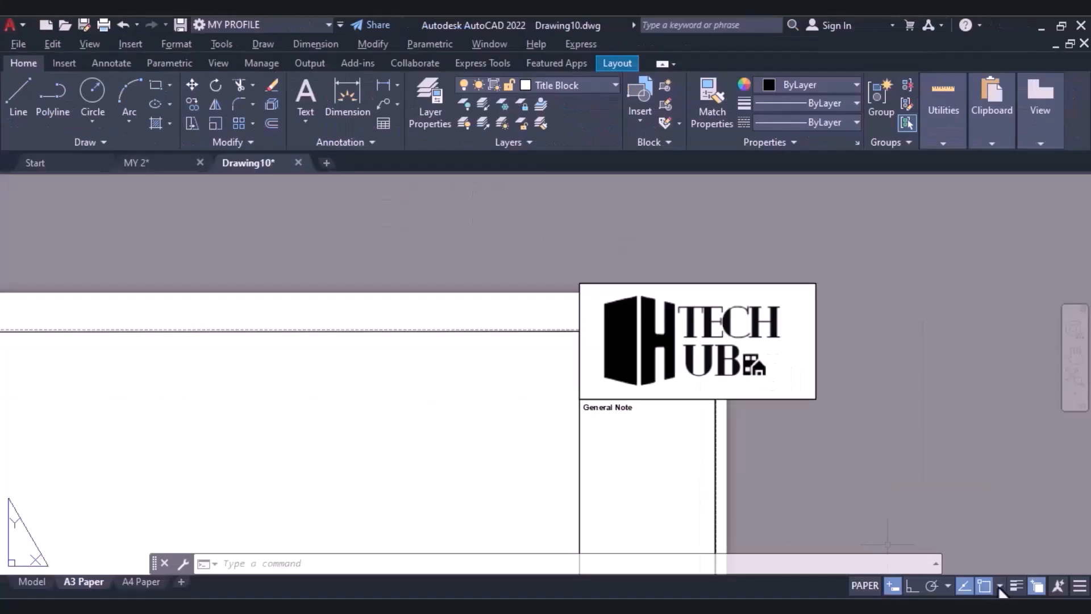
# Scale the logo image from its lower-left corner so that it fits inside the top cell of the strip.
pyautogui.click(1000, 586)
pyautogui.click(1000, 586)
pyautogui.click(1000, 586)
pyautogui.click(1004, 311)
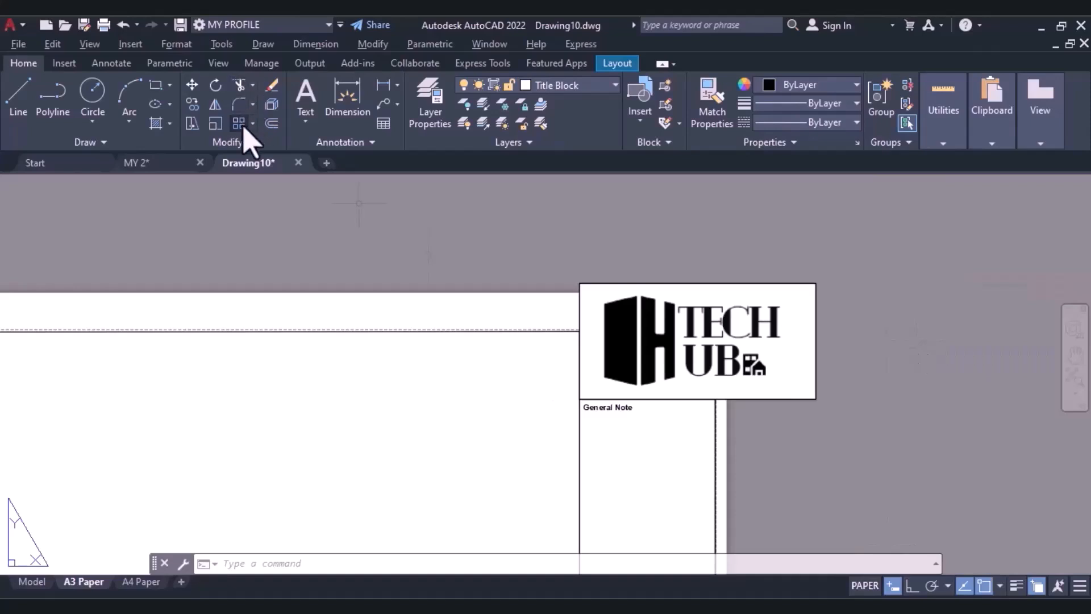
pyautogui.click(215, 124)
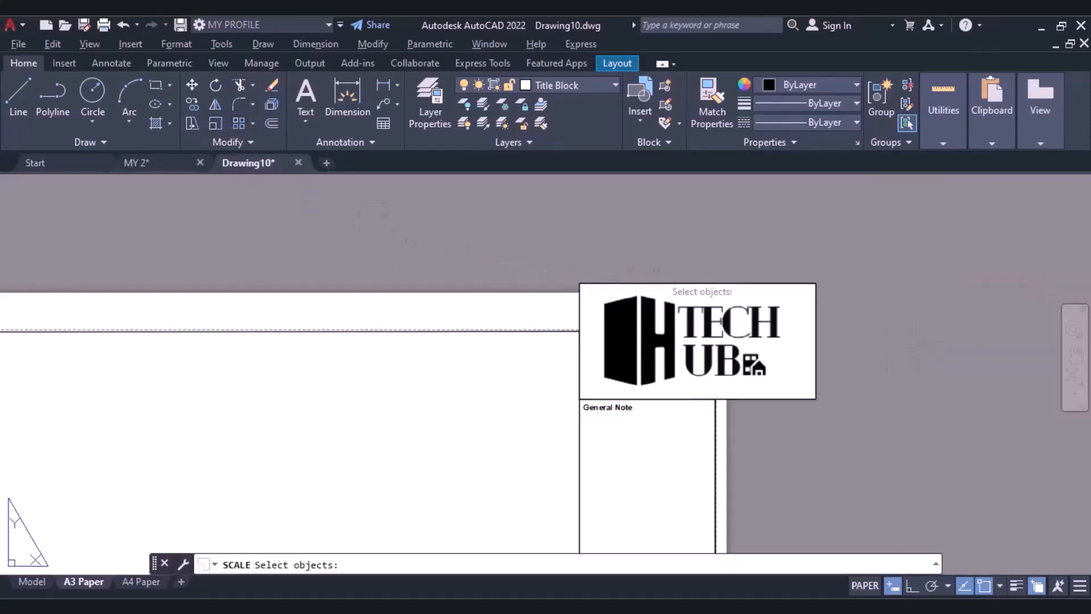
pyautogui.click(657, 284)
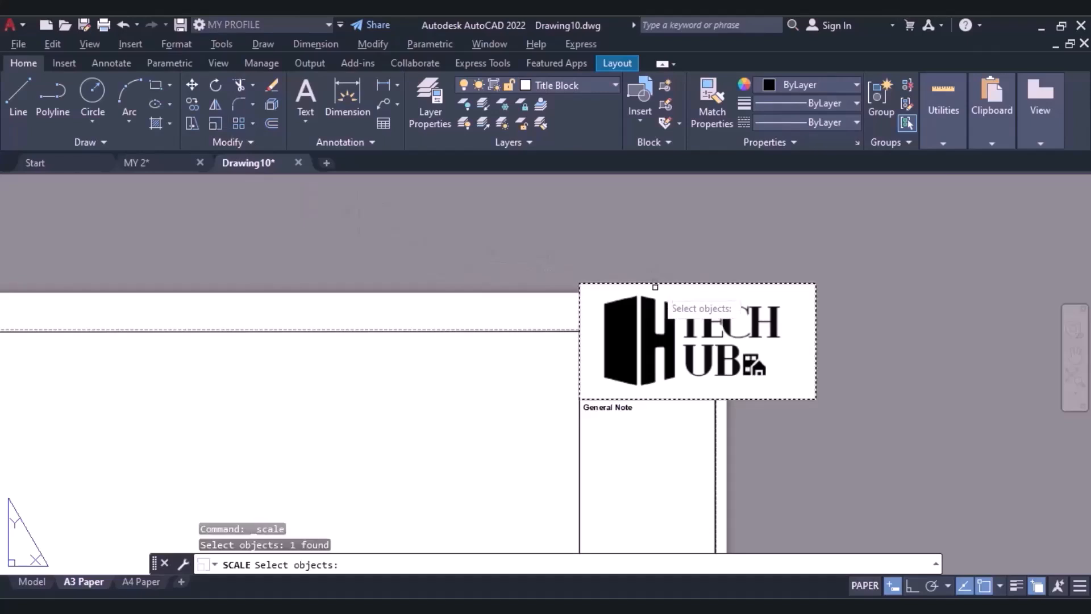
pyautogui.press('Return')
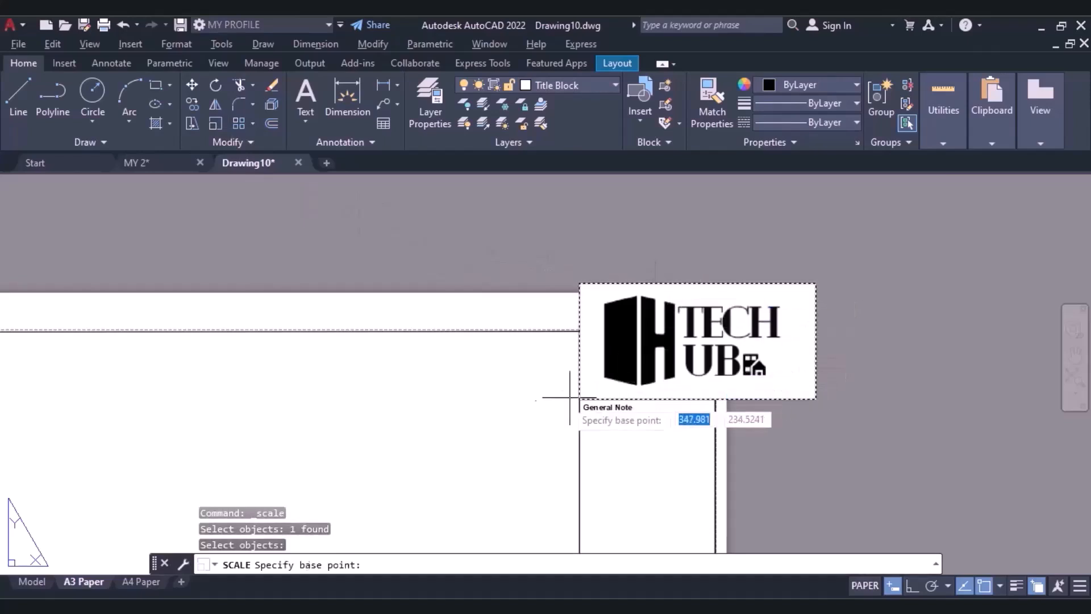
pyautogui.scroll(4, 570, 411)
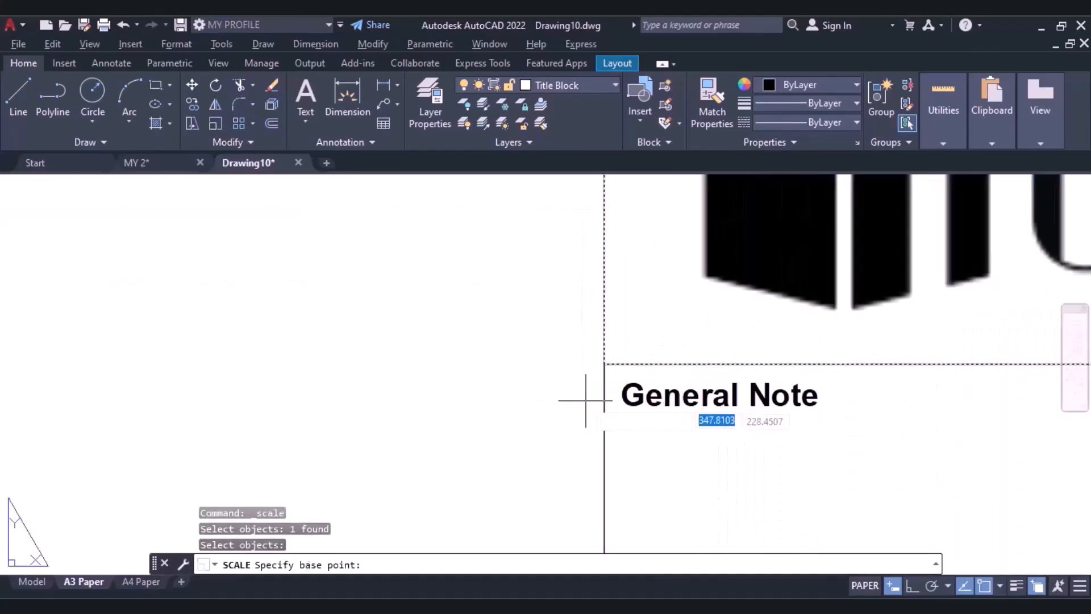
pyautogui.click(604, 364)
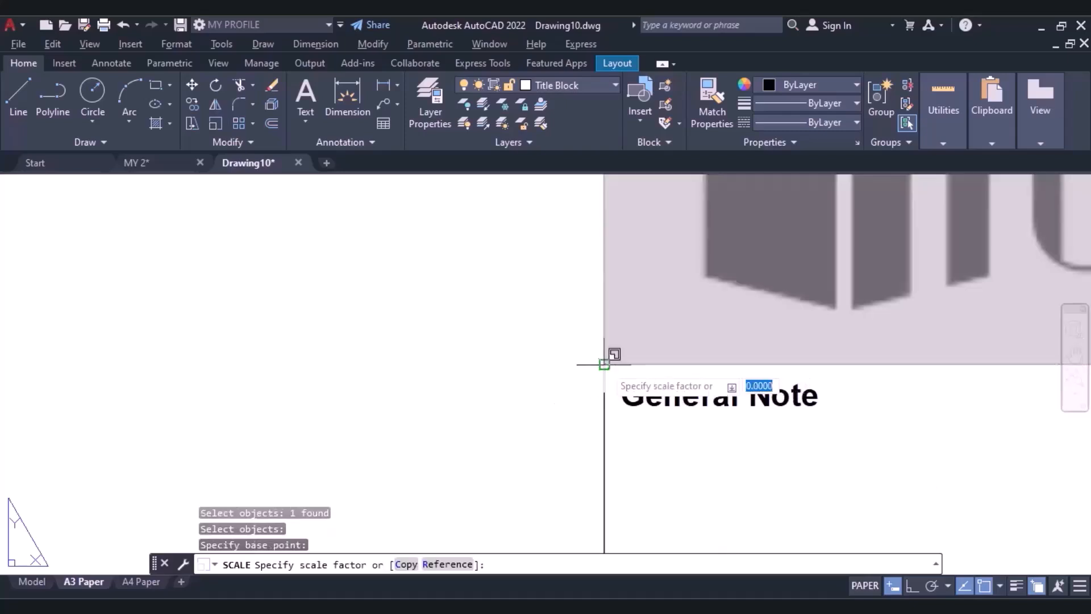
pyautogui.click(879, 365)
pyautogui.scroll(-5, 882, 365)
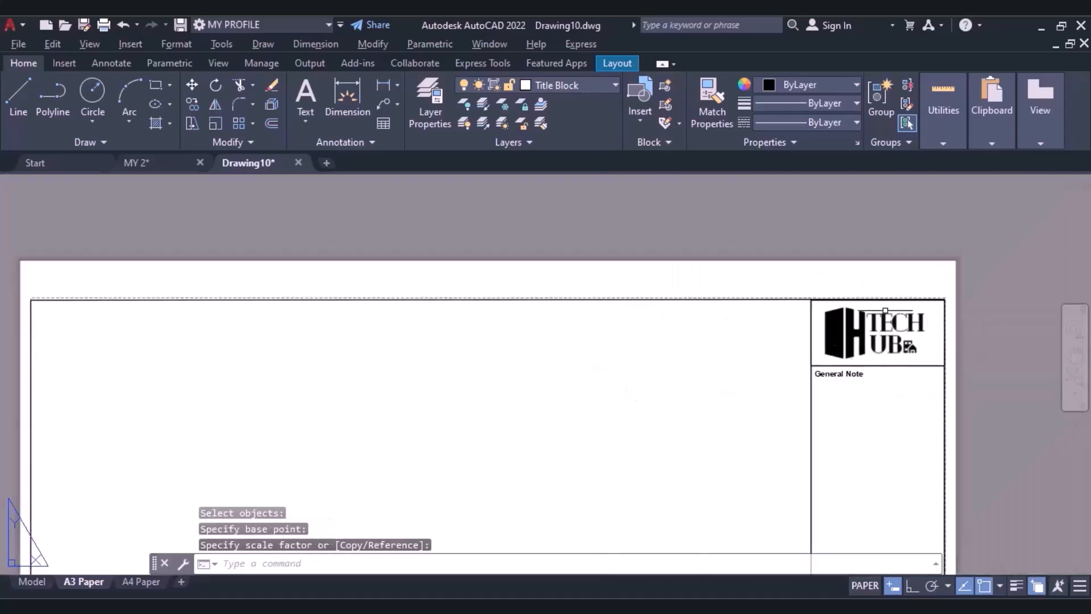
# Replace the General Note text below the narrow rows with "Company Name and Address" and widen its text box to fit one line.
pyautogui.scroll(-6, 818, 341)
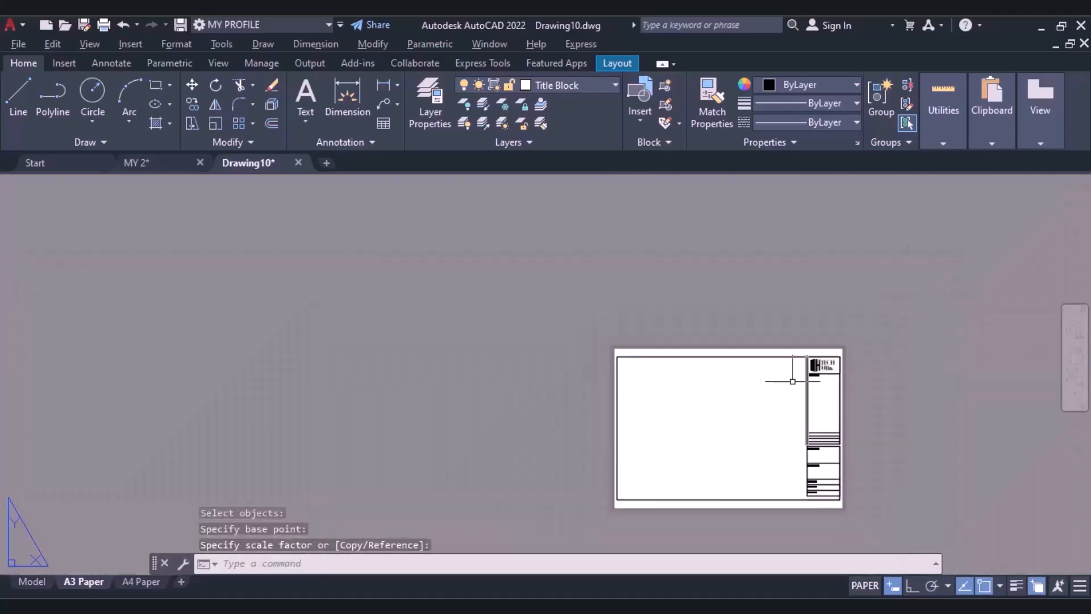
pyautogui.scroll(4, 786, 444)
pyautogui.moveTo(834, 373); pyautogui.dragTo(578, 324, button='middle')
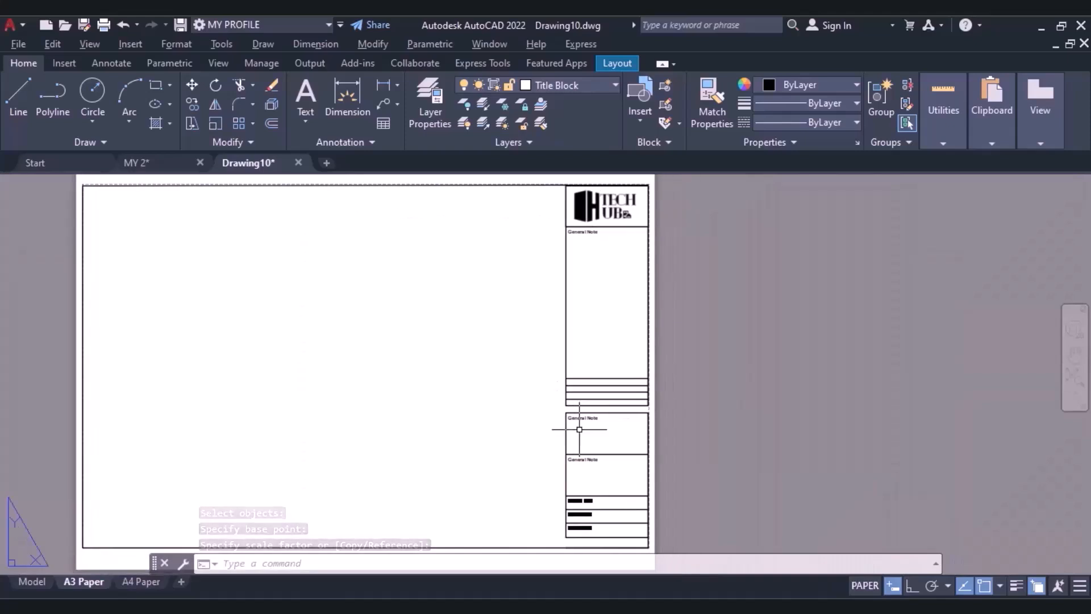
pyautogui.scroll(4, 557, 403)
pyautogui.scroll(-2, 557, 392)
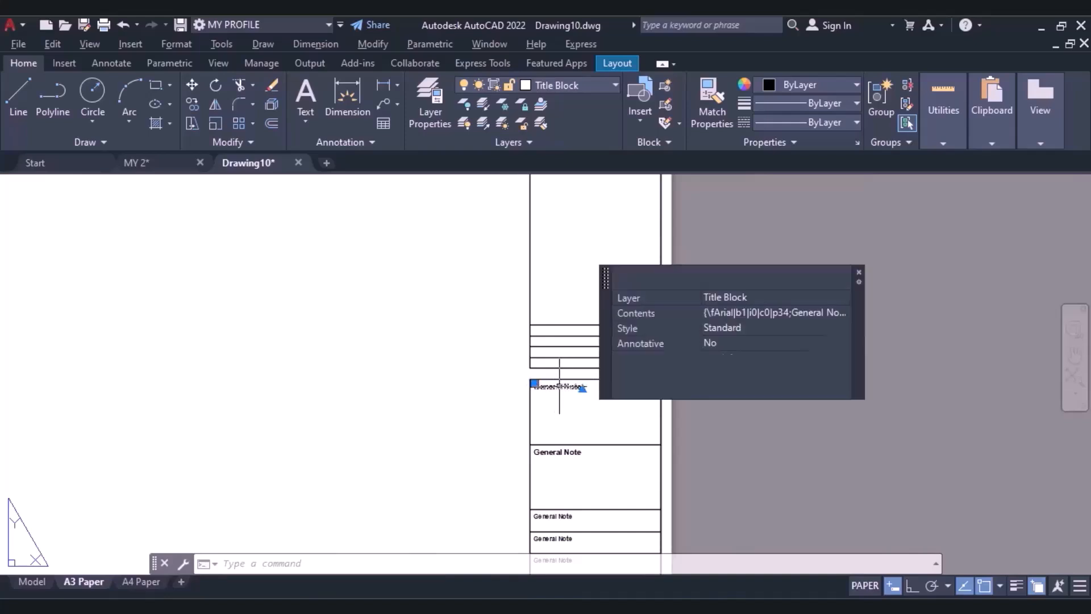
pyautogui.doubleClick(559, 387)
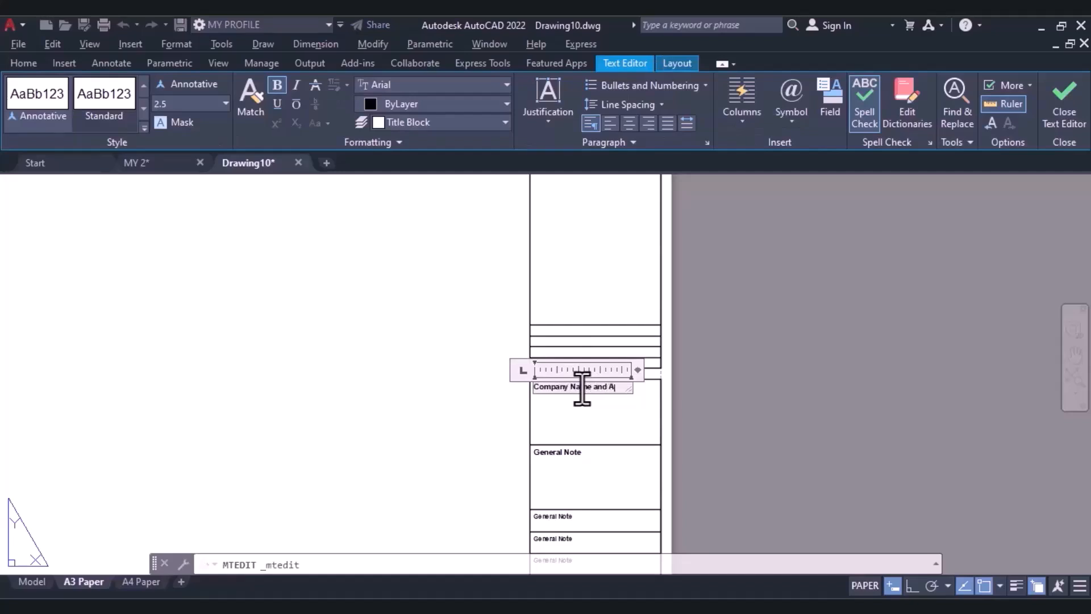
pyautogui.write('ess')
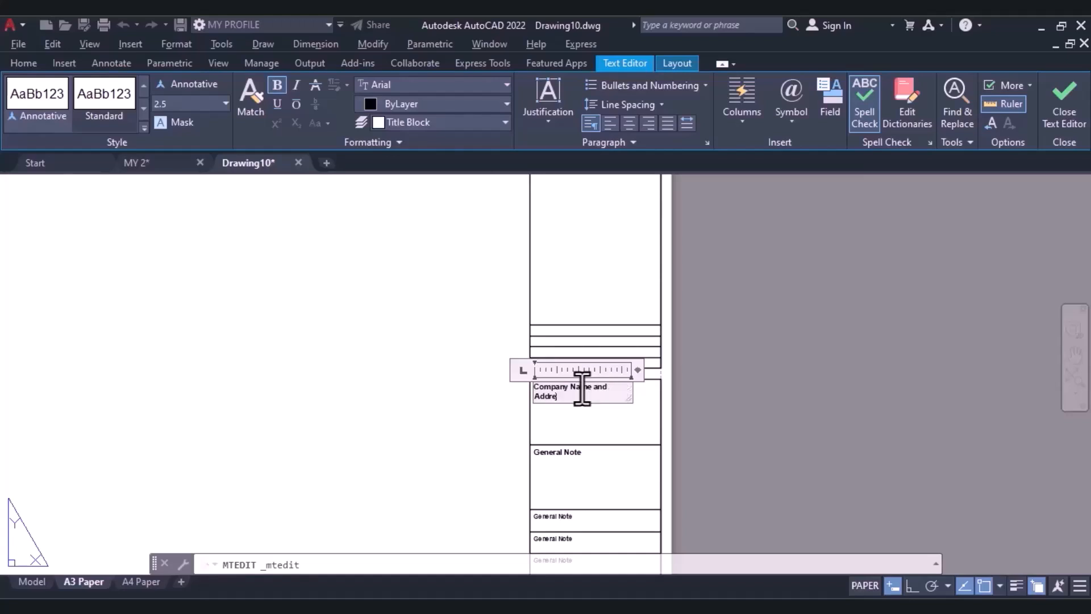
pyautogui.moveTo(635, 371); pyautogui.dragTo(659, 371)
pyautogui.click(1064, 101)
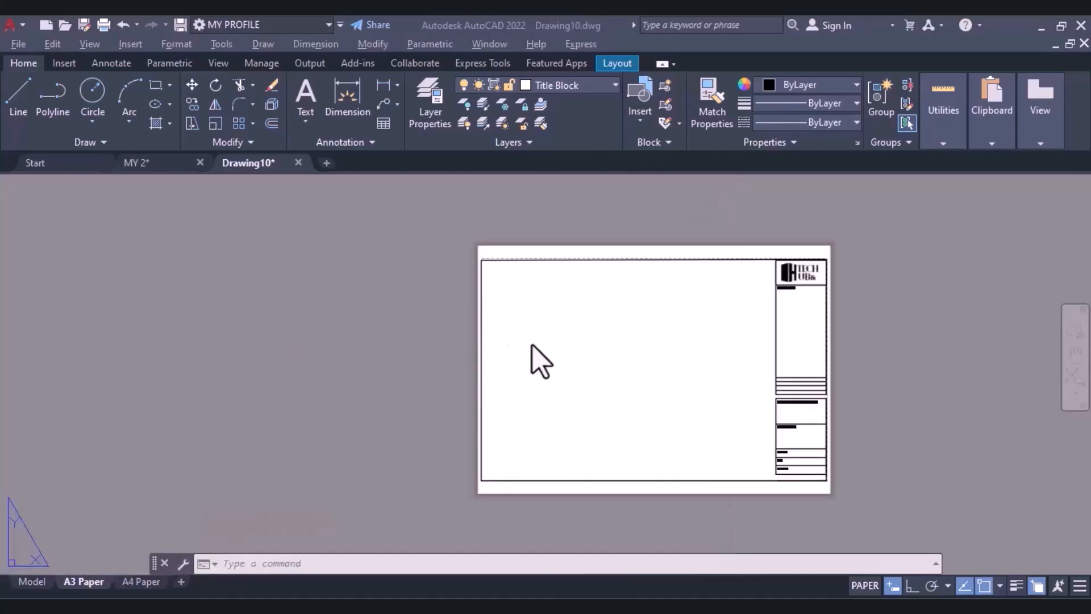
# Define a block named Title Block and select the whole A3 sheet border, strip, labels and logo as its objects.
pyautogui.scroll(2, 647, 335)
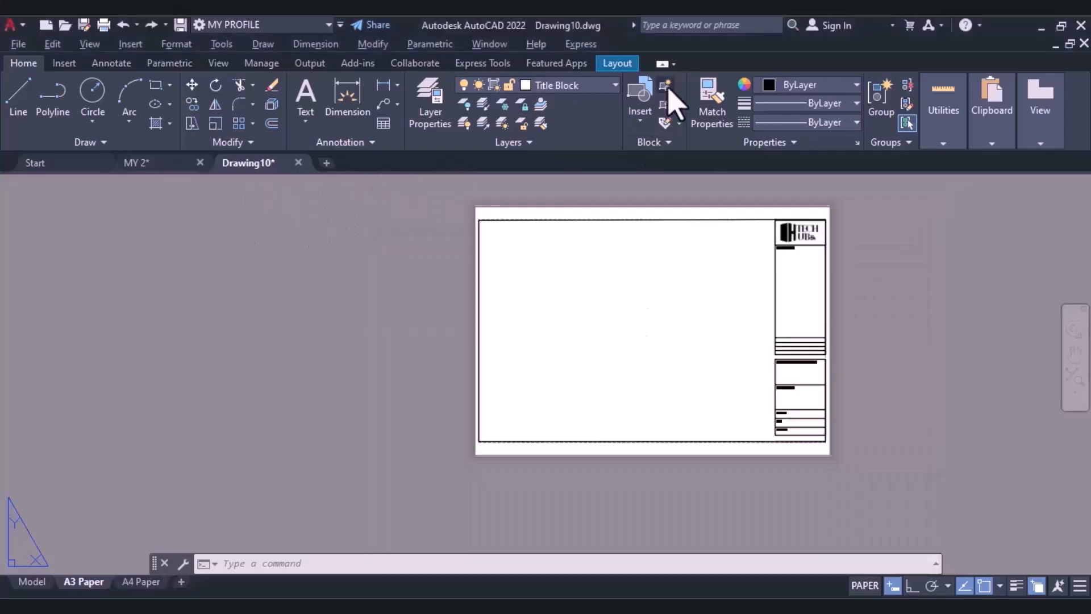
pyautogui.click(666, 88)
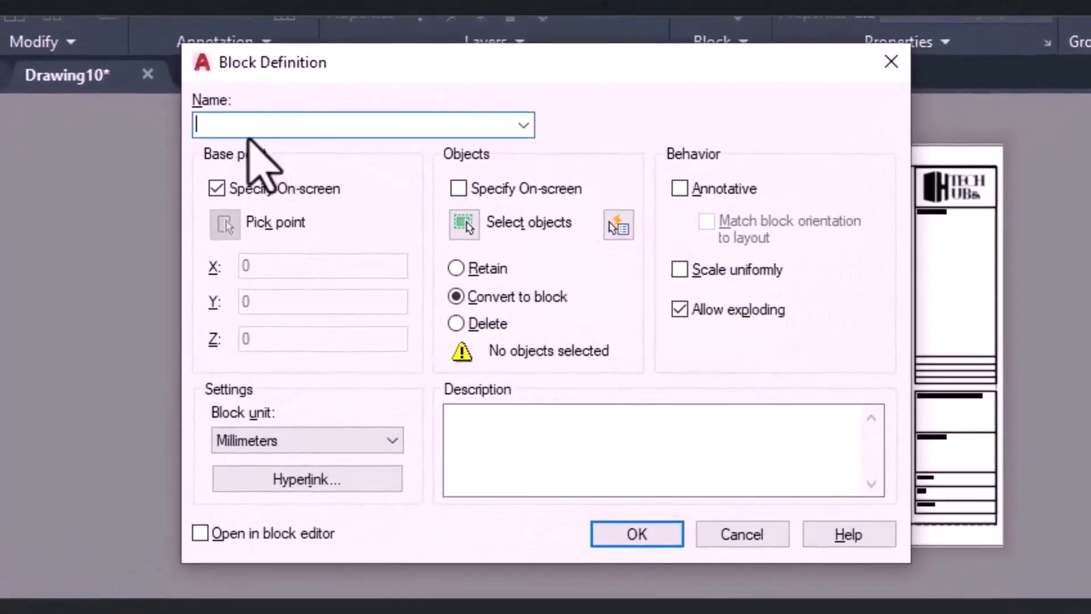
pyautogui.write('Title Block')
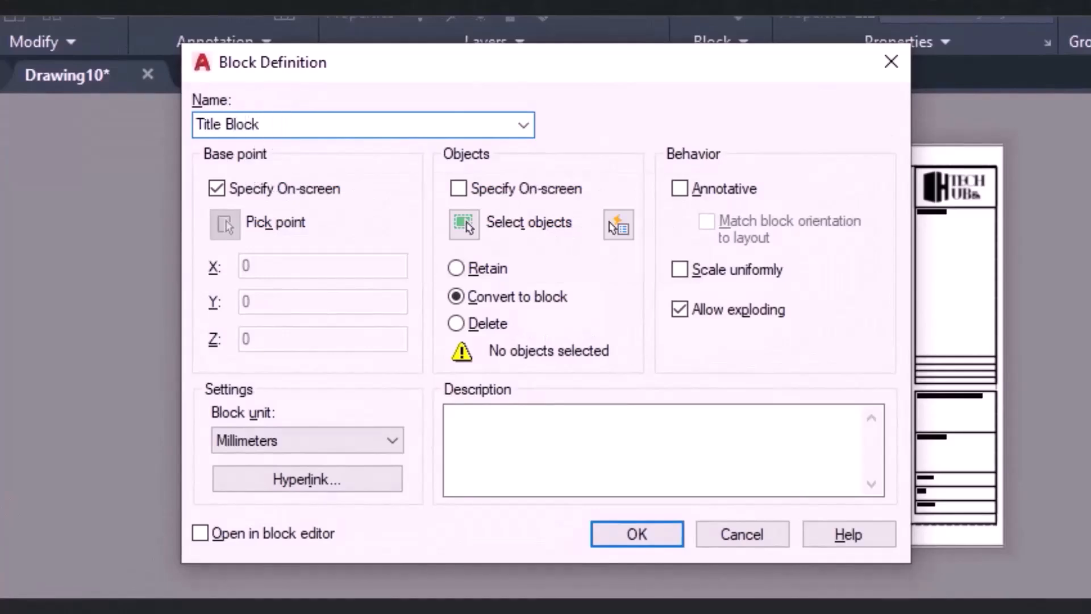
pyautogui.click(642, 530)
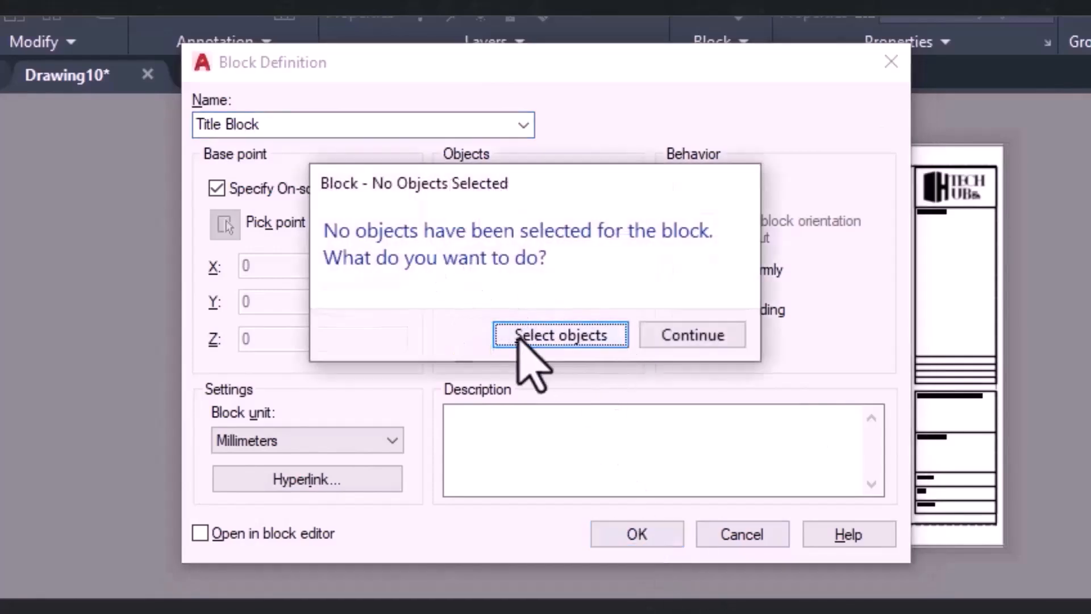
pyautogui.click(554, 339)
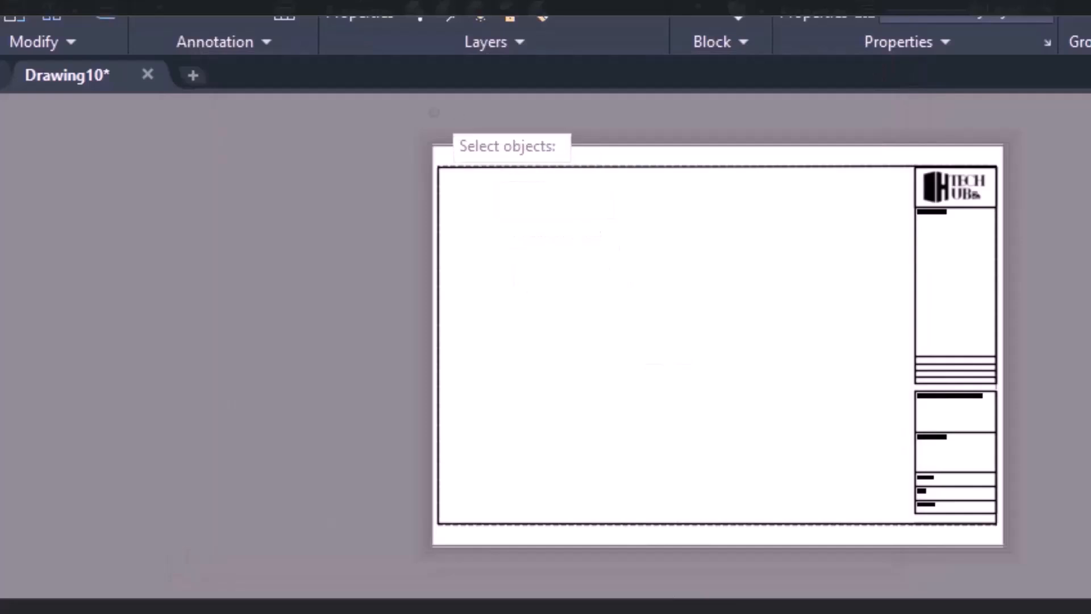
pyautogui.click(392, 138)
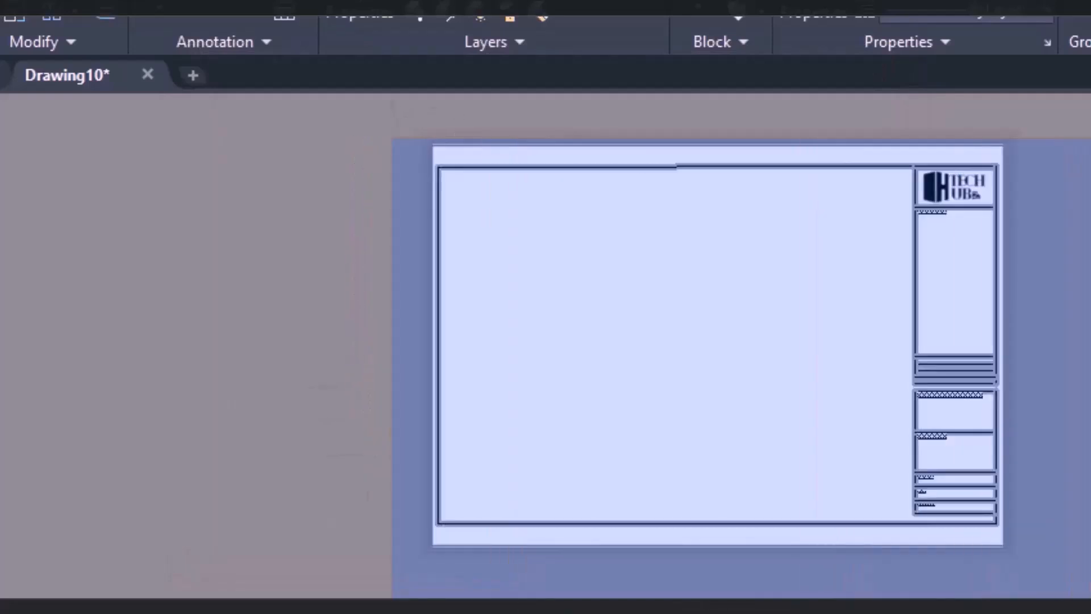
pyautogui.click(1089, 595)
pyautogui.press('Return')
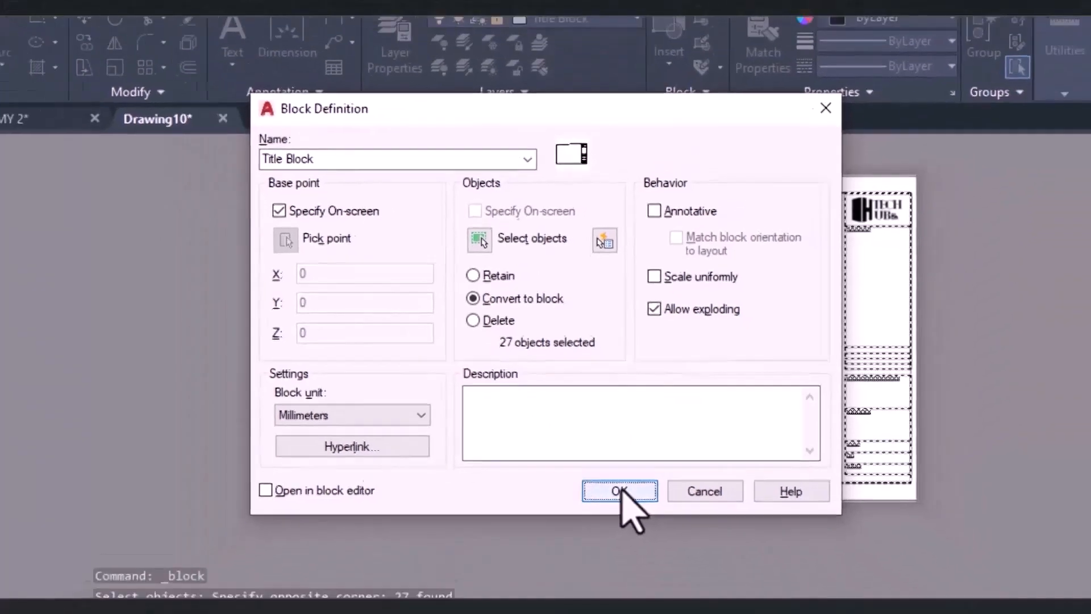
# Create the block with its insertion base point at the lower-right corner of the sheet border.
pyautogui.click(636, 534)
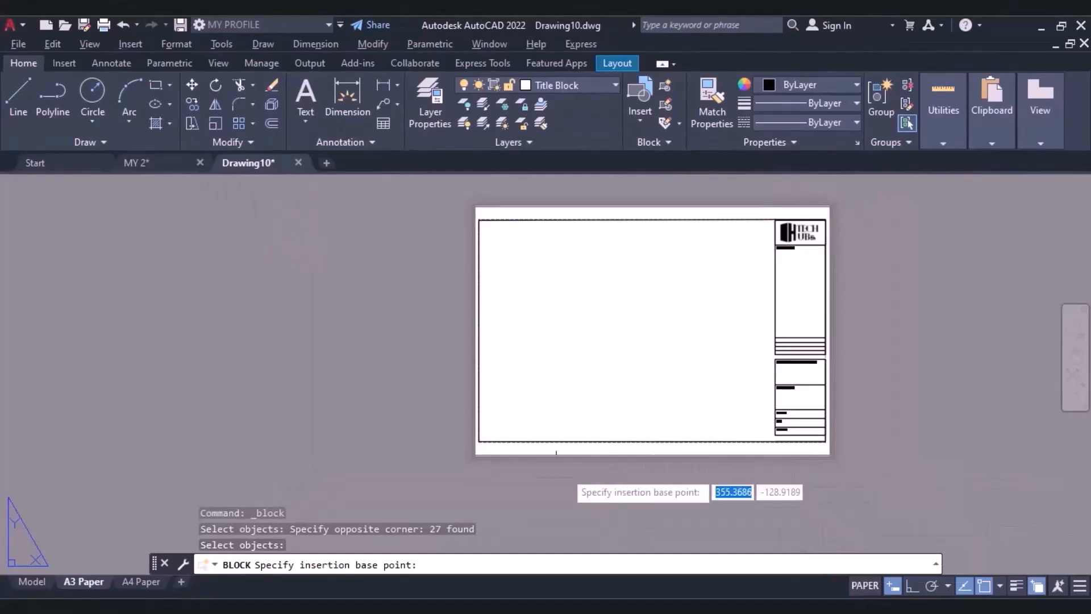
pyautogui.scroll(4, 856, 439)
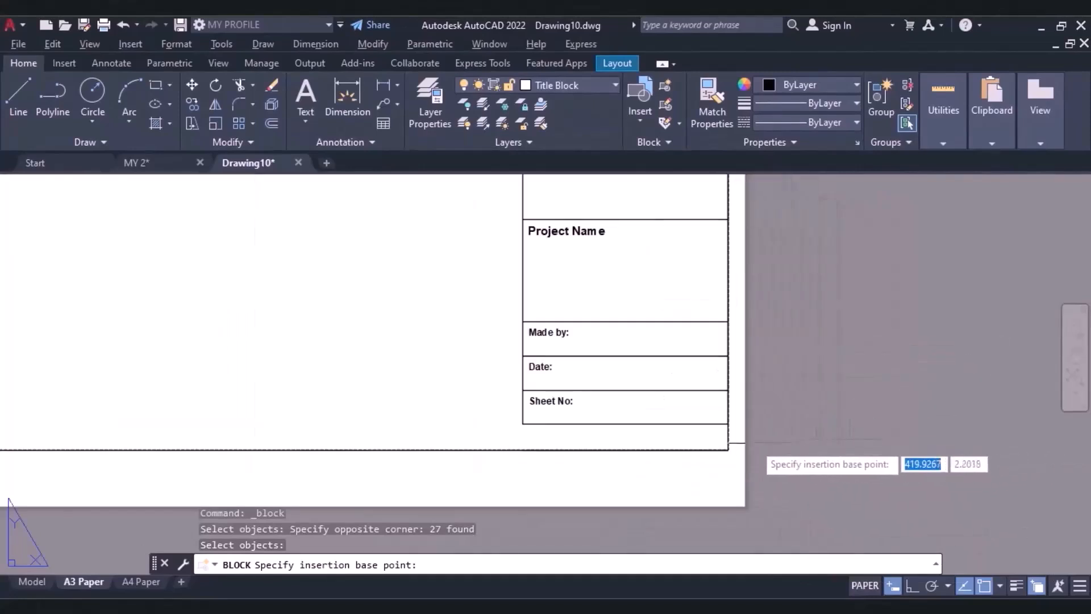
pyautogui.click(728, 450)
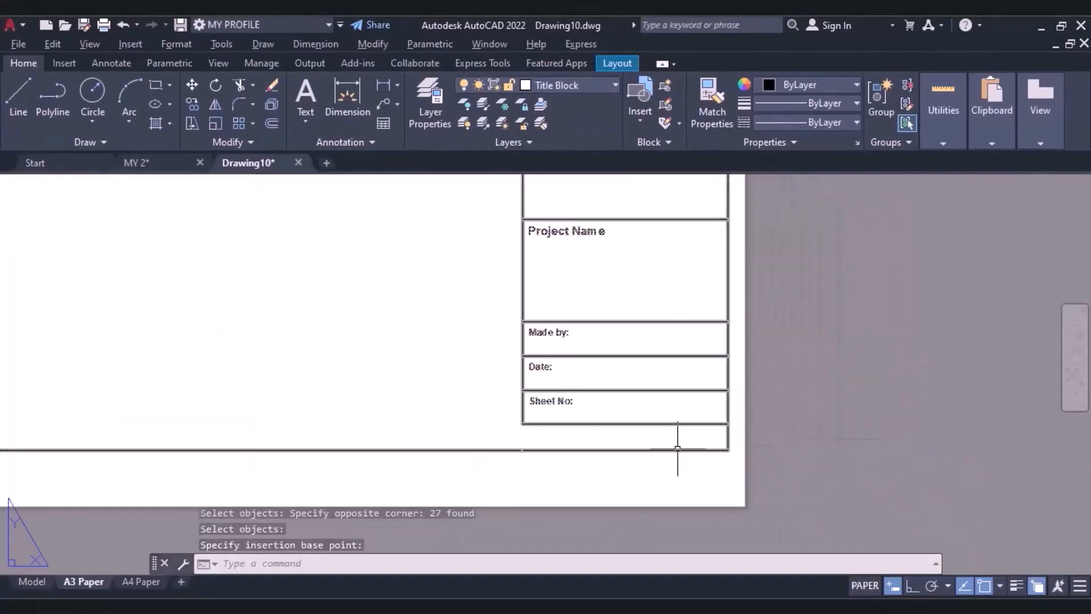
# Check that the title block selects as a single block and look it up among the drawing's insertable blocks.
pyautogui.scroll(-4, 687, 420)
pyautogui.click(549, 207)
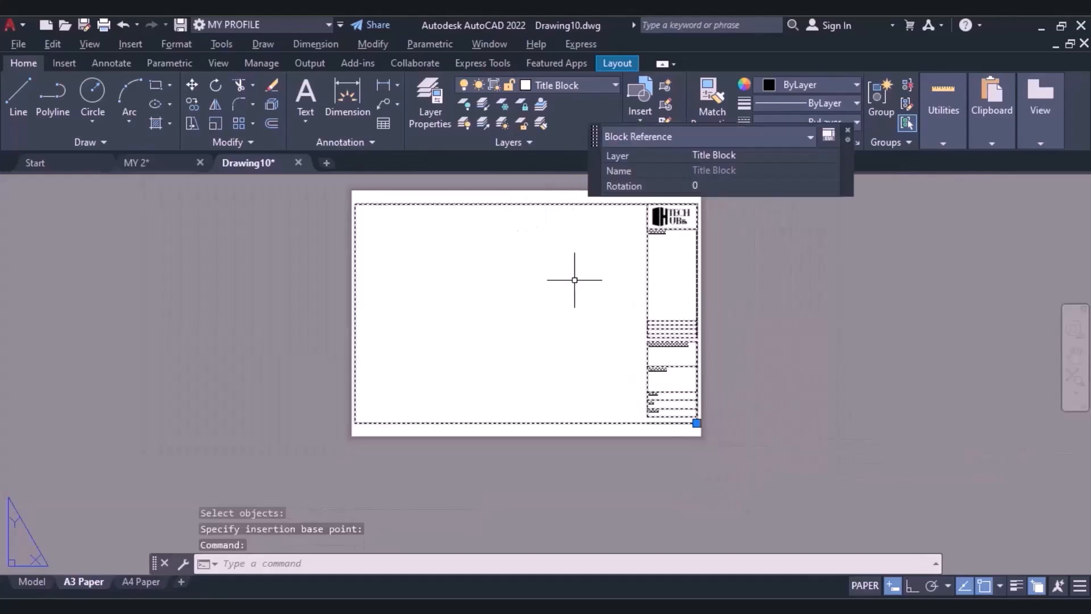
pyautogui.press('Escape')
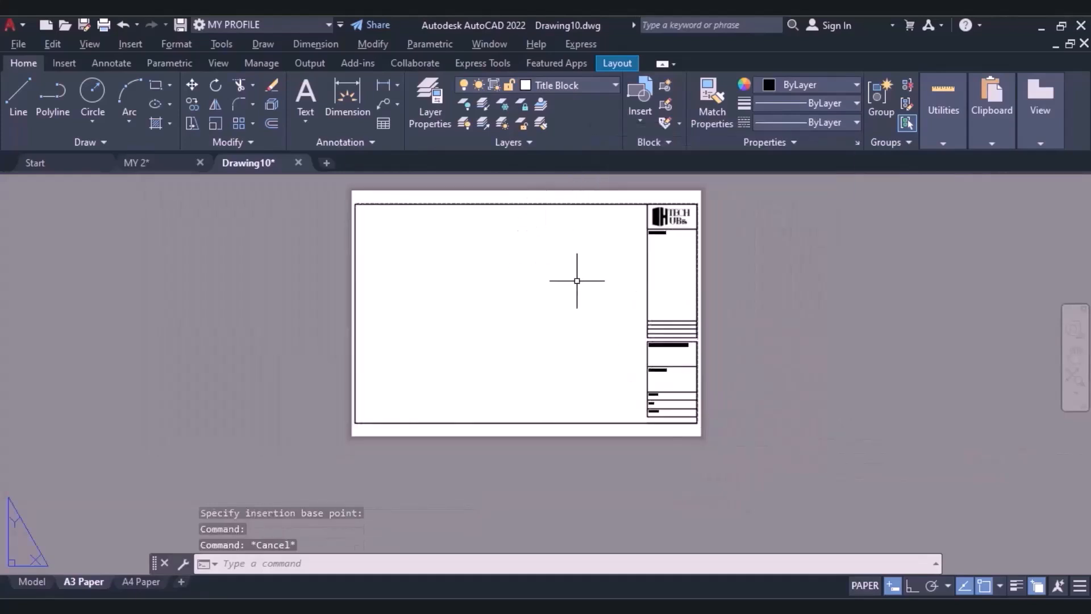
pyautogui.click(639, 128)
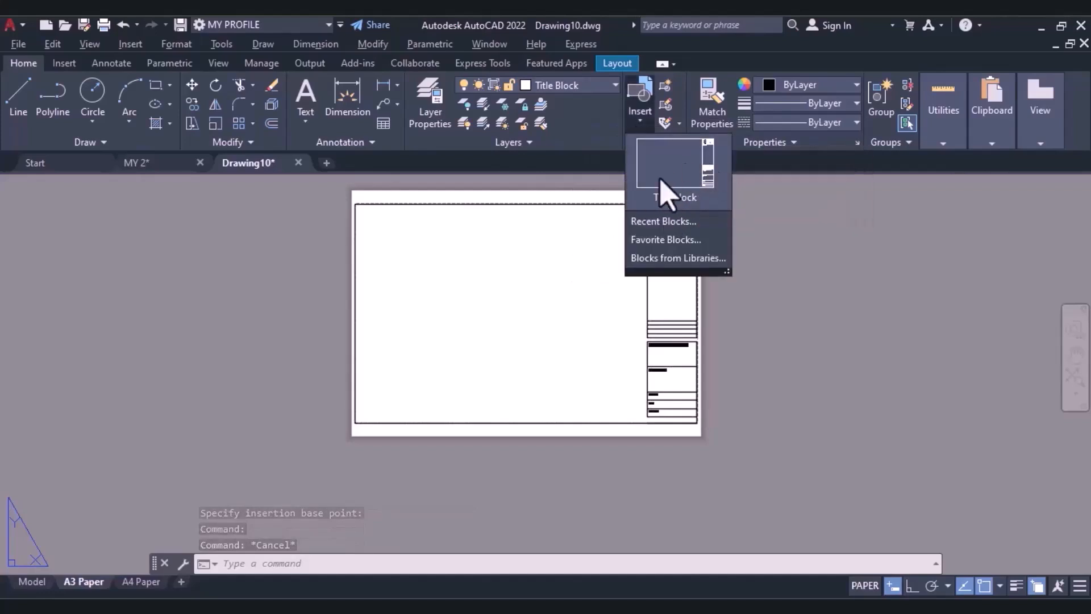
pyautogui.click(780, 348)
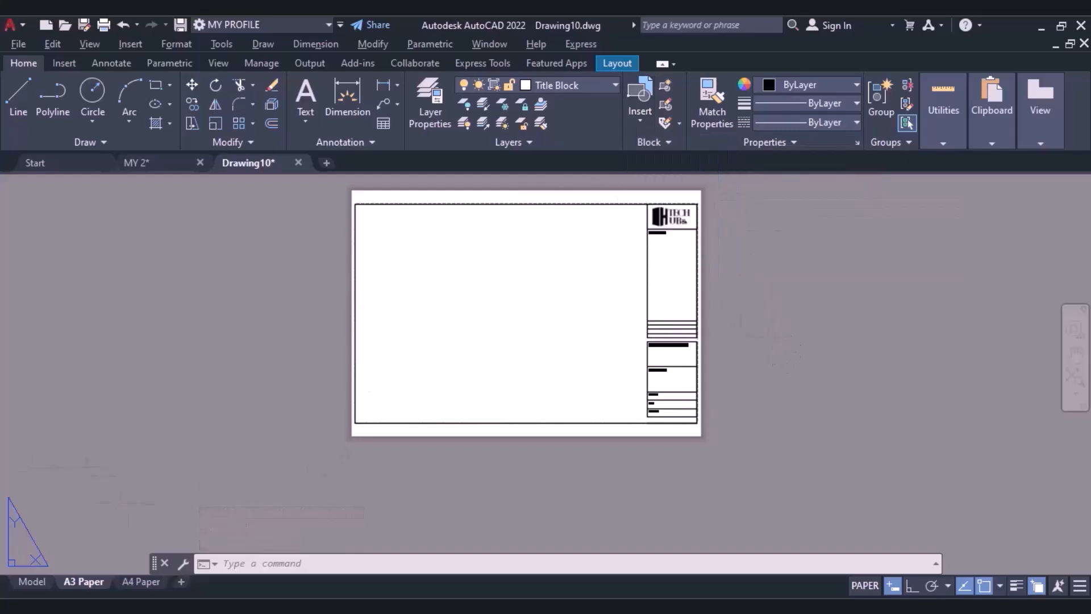
# Delete the default viewport from the A4 Paper layout.
pyautogui.click(128, 585)
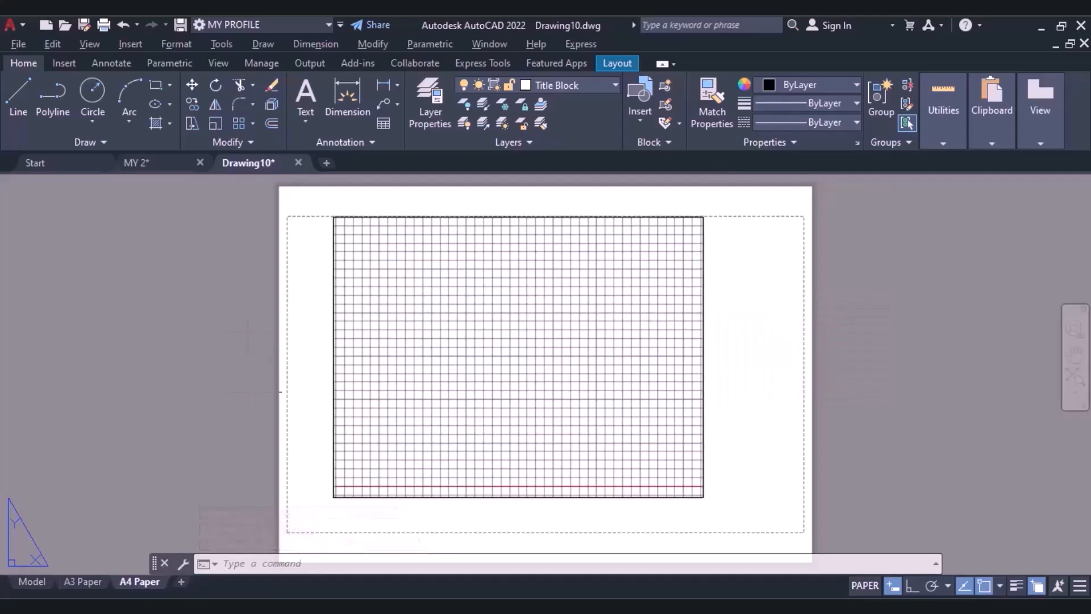
pyautogui.click(336, 345)
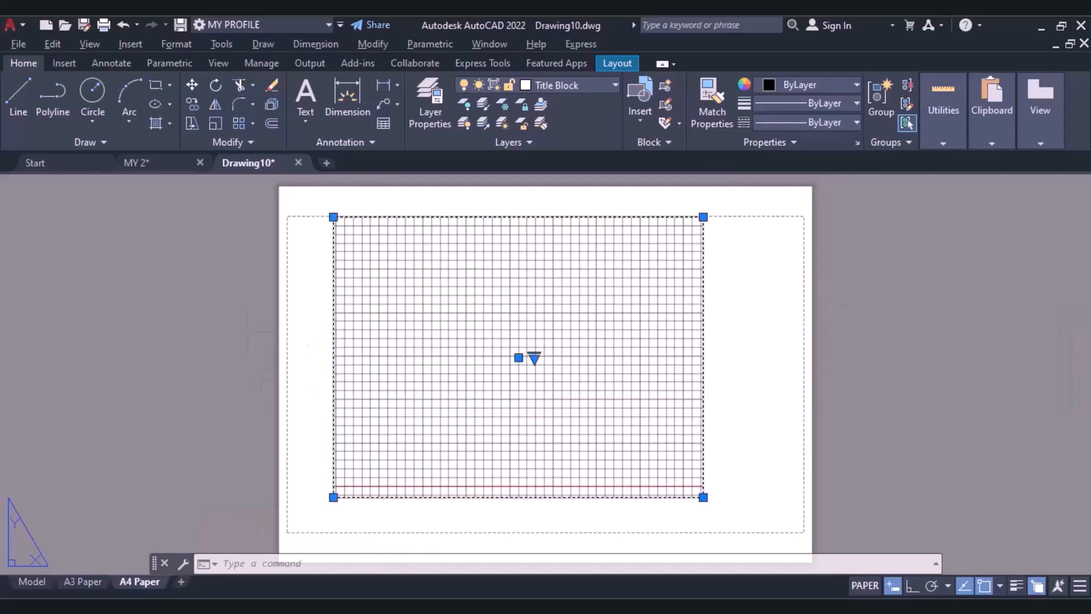
pyautogui.press('Delete')
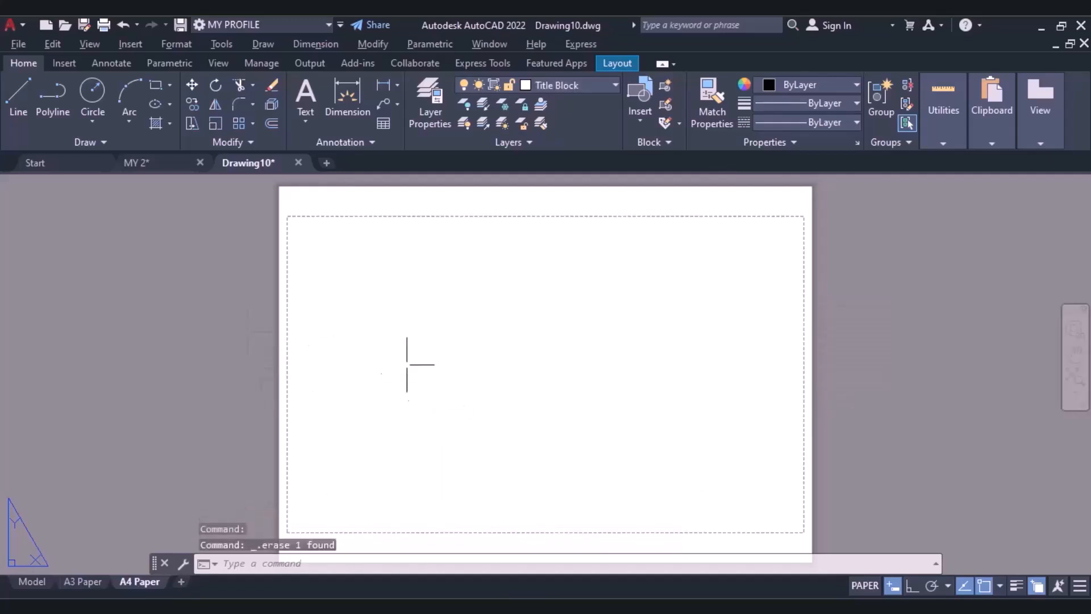
# Insert the Title Block block on the A4 Paper layout at the lower-right corner of the dashed printable area.
pyautogui.click(639, 117)
pyautogui.click(664, 169)
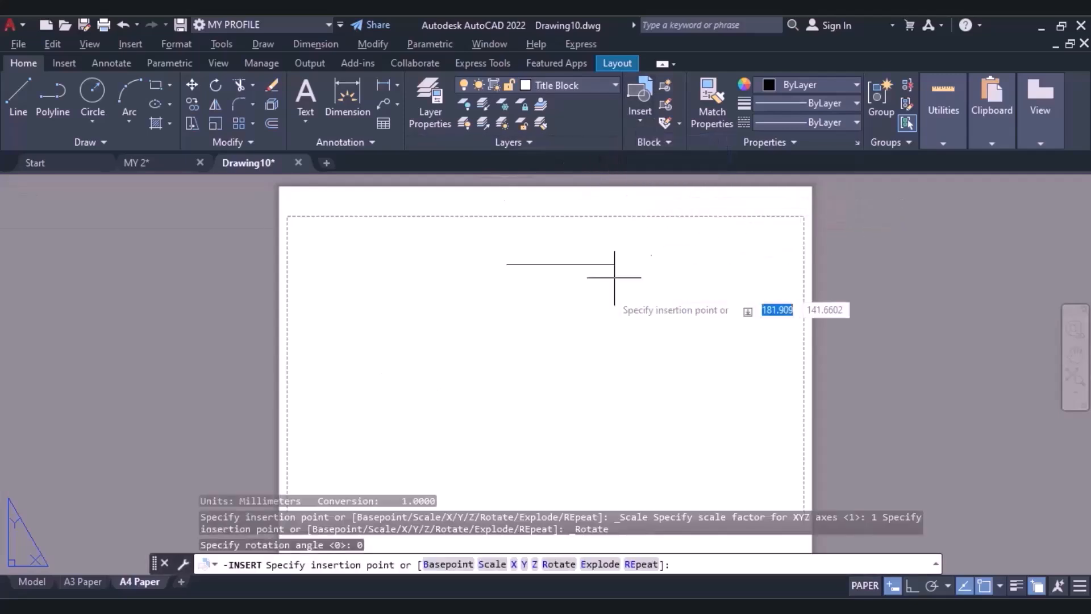
pyautogui.scroll(-3, 652, 228)
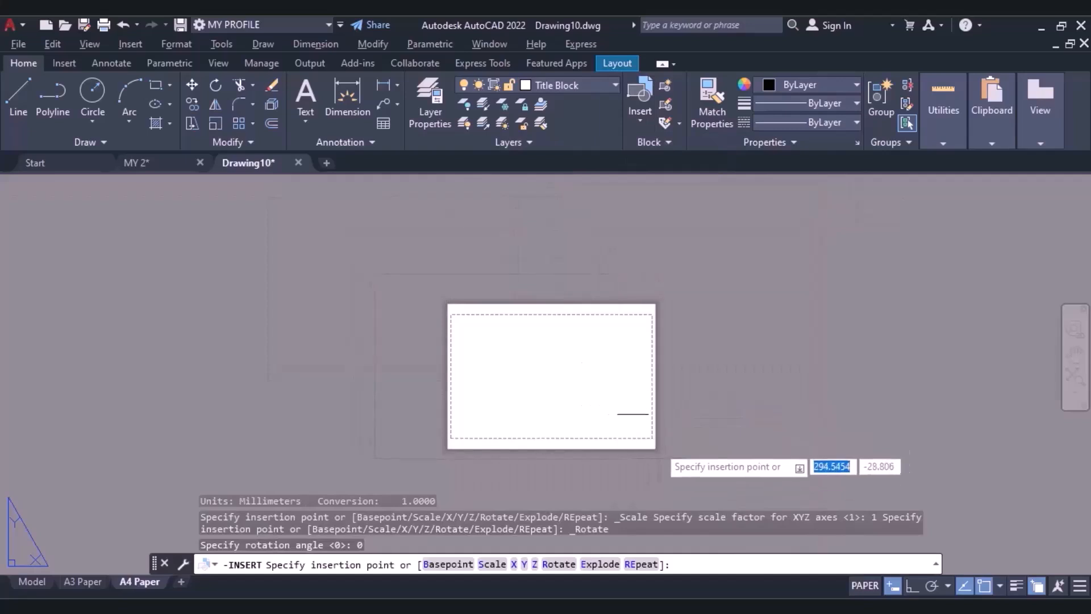
pyautogui.scroll(5, 662, 469)
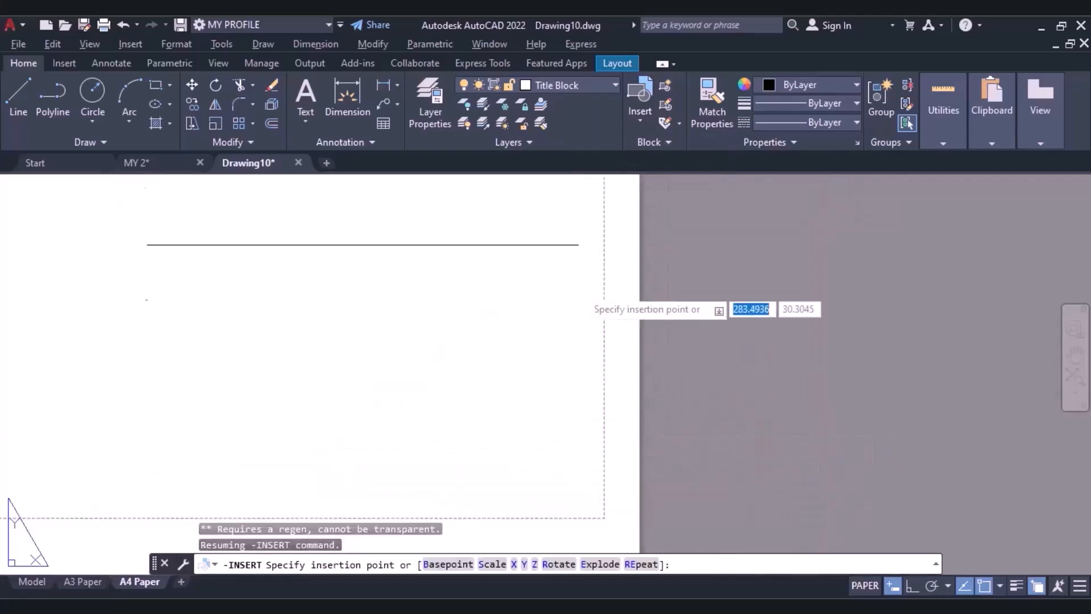
pyautogui.scroll(-3, 584, 415)
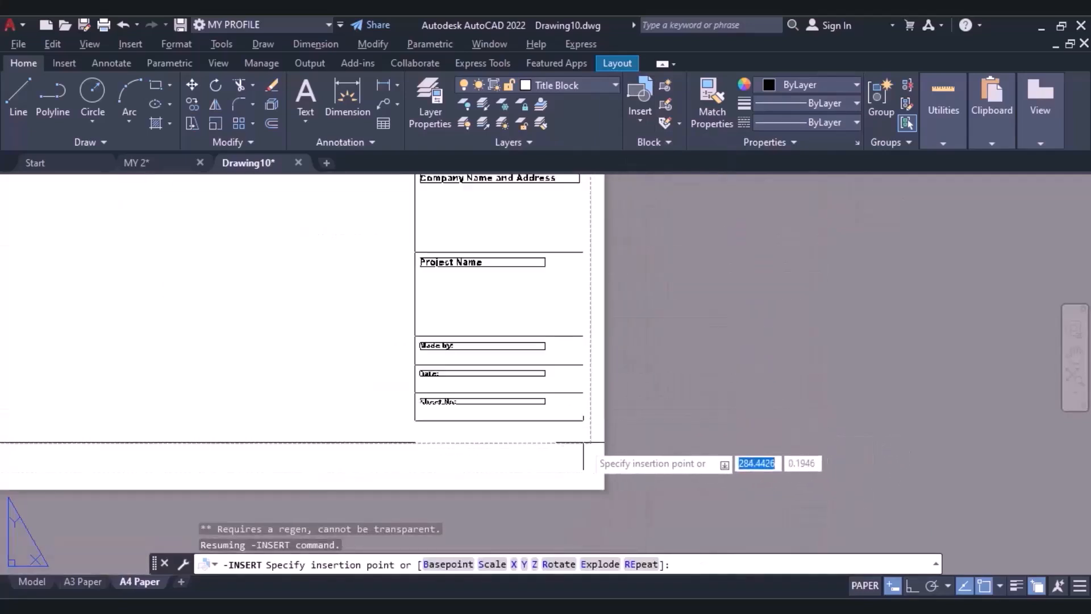
pyautogui.click(591, 443)
pyautogui.scroll(-4, 588, 444)
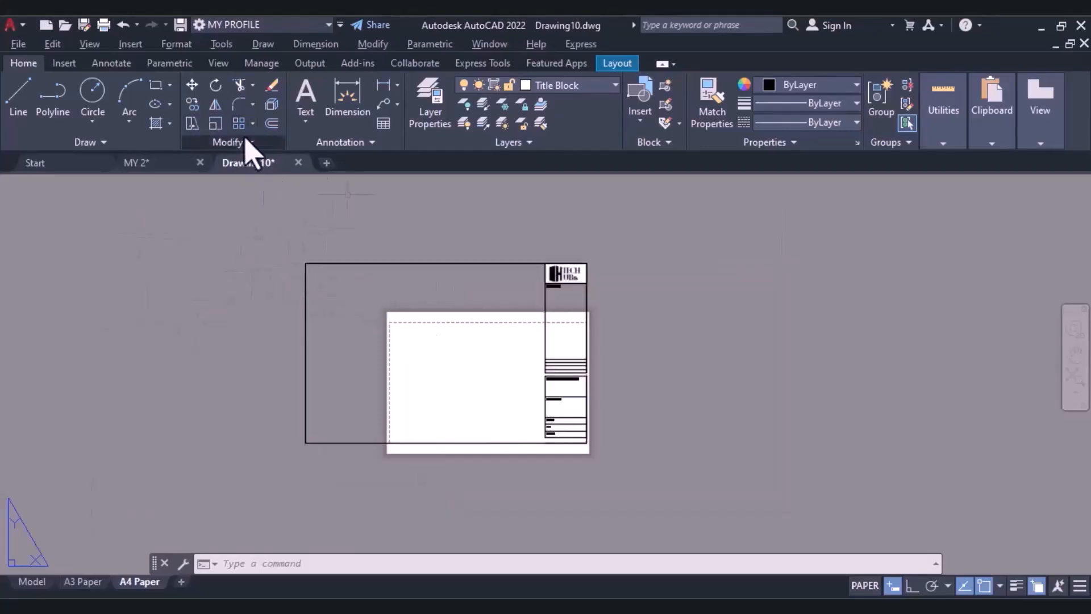
# Scale the inserted title block from its lower-right corner by a factor of about 0.7 to fit the A4 sheet.
pyautogui.click(215, 124)
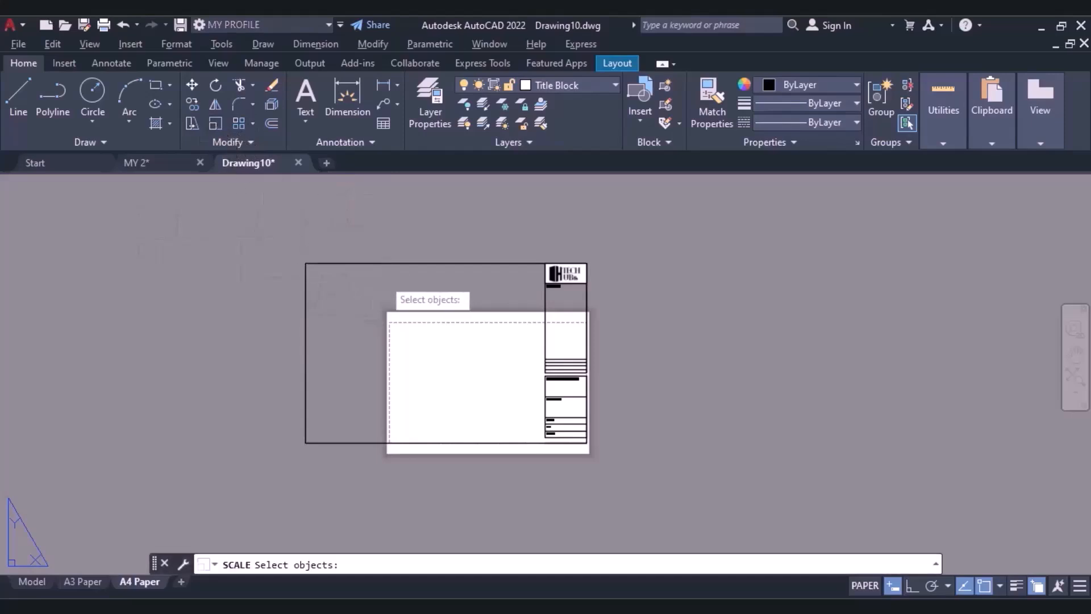
pyautogui.click(363, 262)
pyautogui.press('Return')
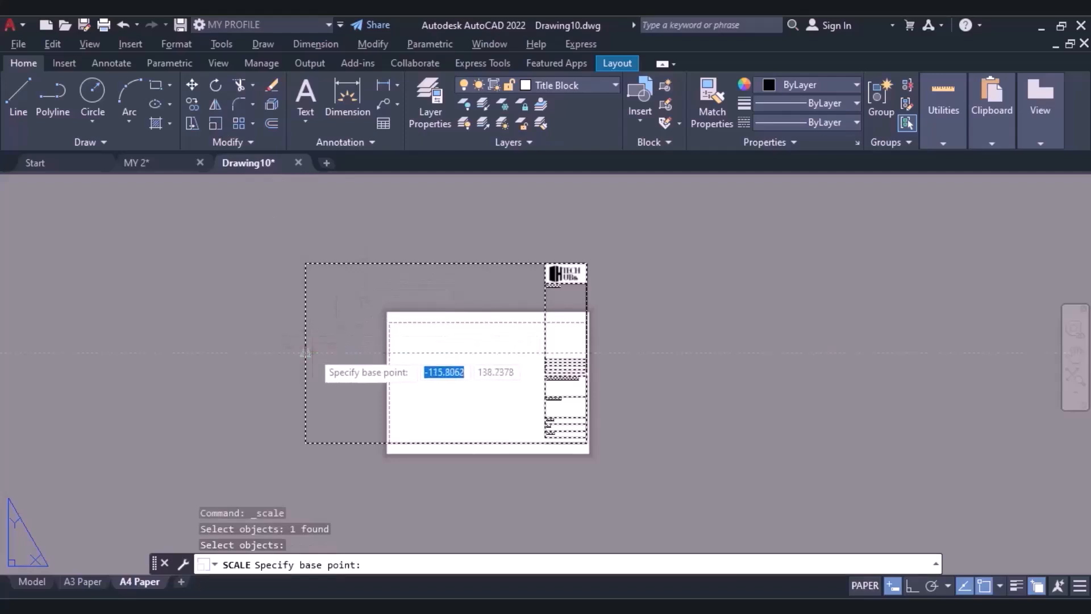
pyautogui.scroll(6, 617, 457)
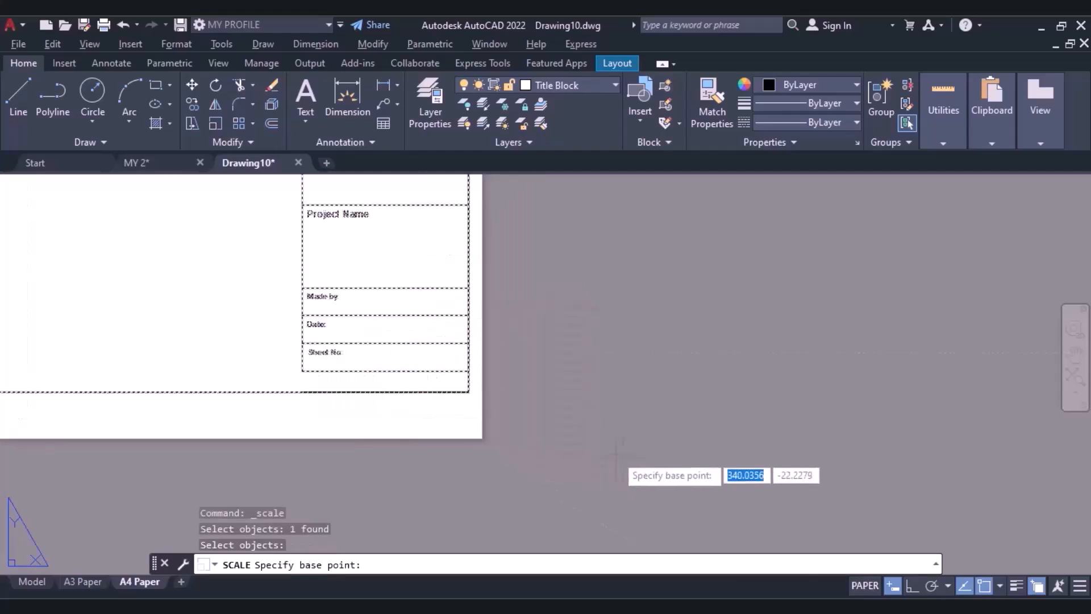
pyautogui.click(467, 391)
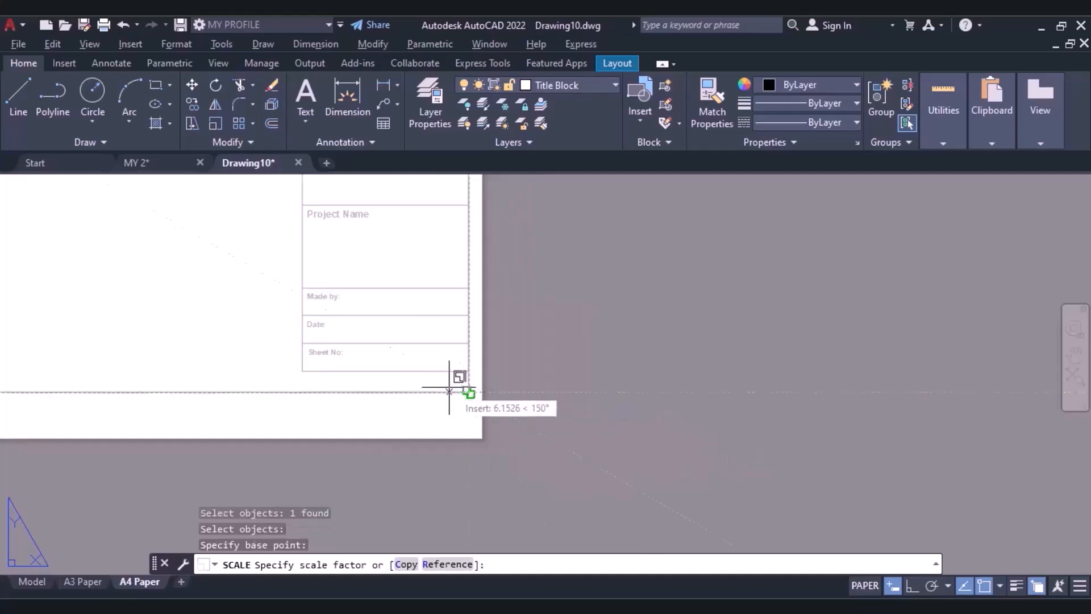
pyautogui.scroll(-4, 455, 380)
pyautogui.scroll(-2, 342, 353)
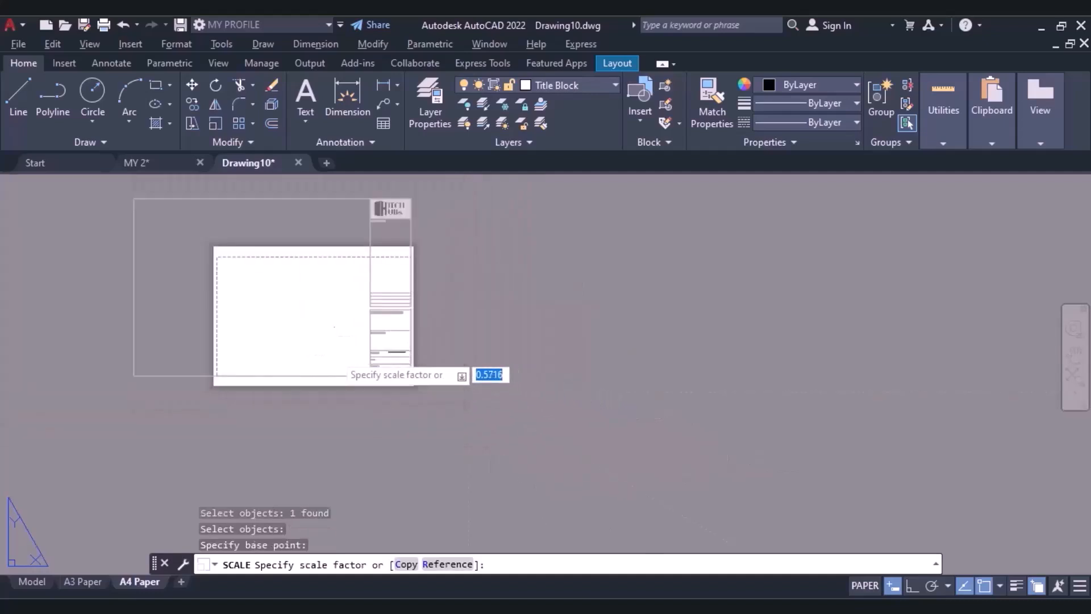
pyautogui.click(315, 362)
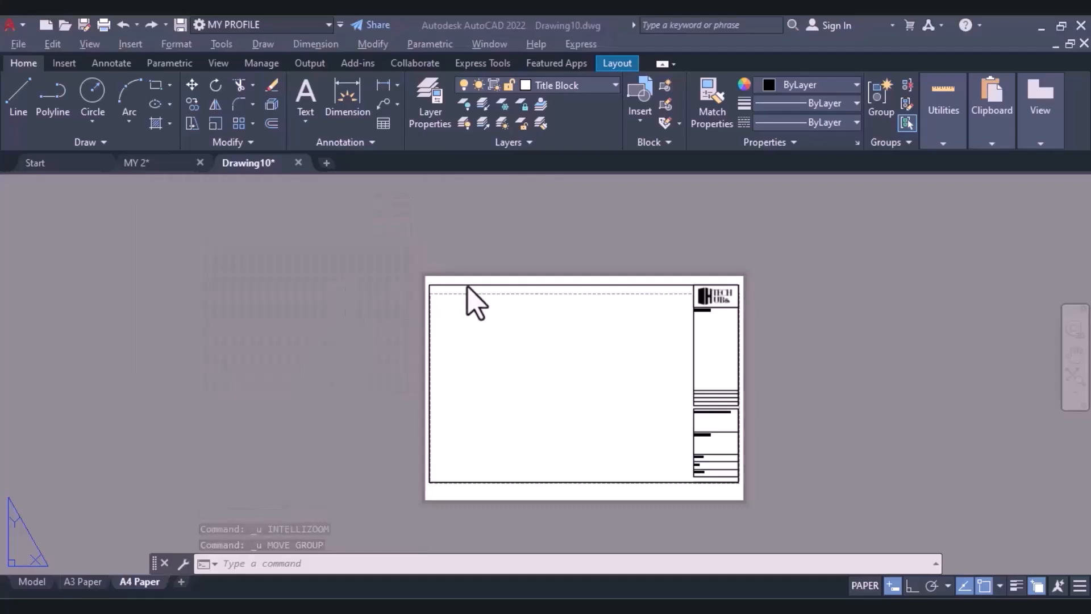
pyautogui.scroll(-2, 470, 303)
pyautogui.scroll(4, 468, 290)
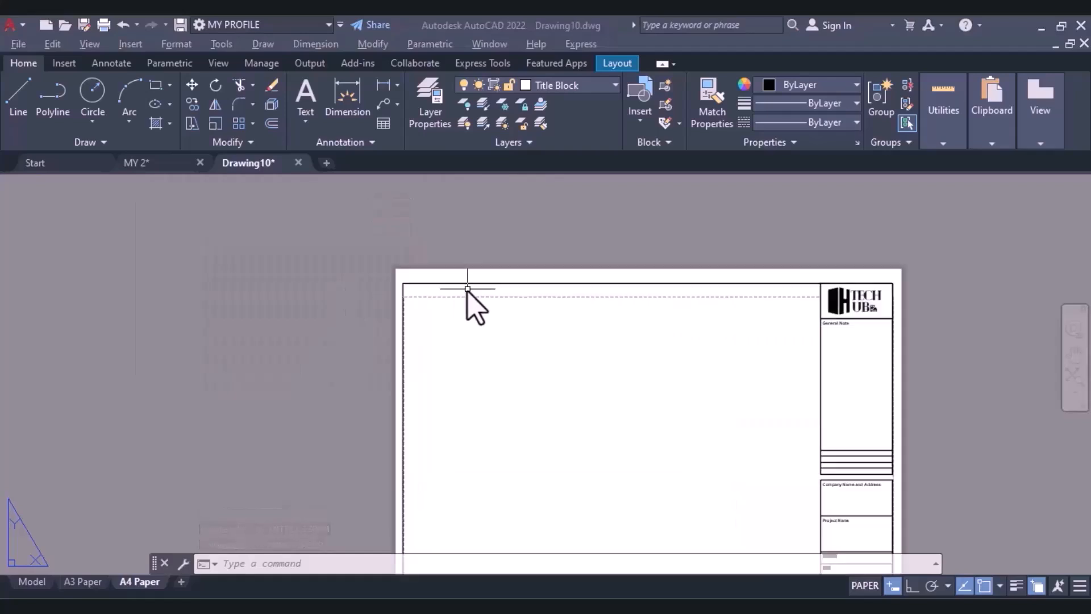
pyautogui.scroll(-2, 552, 376)
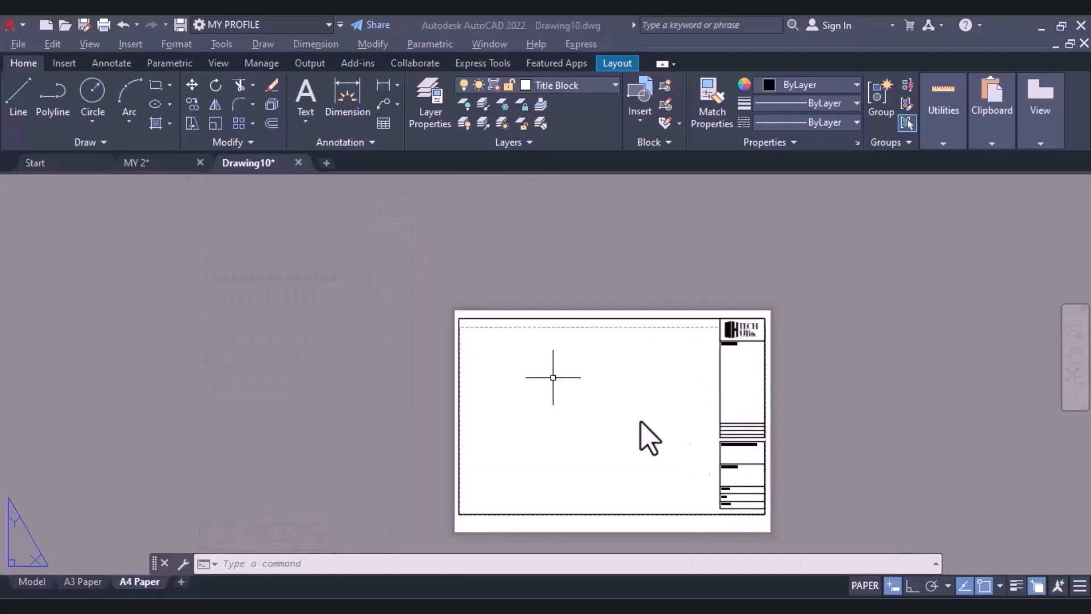
pyautogui.click(533, 393)
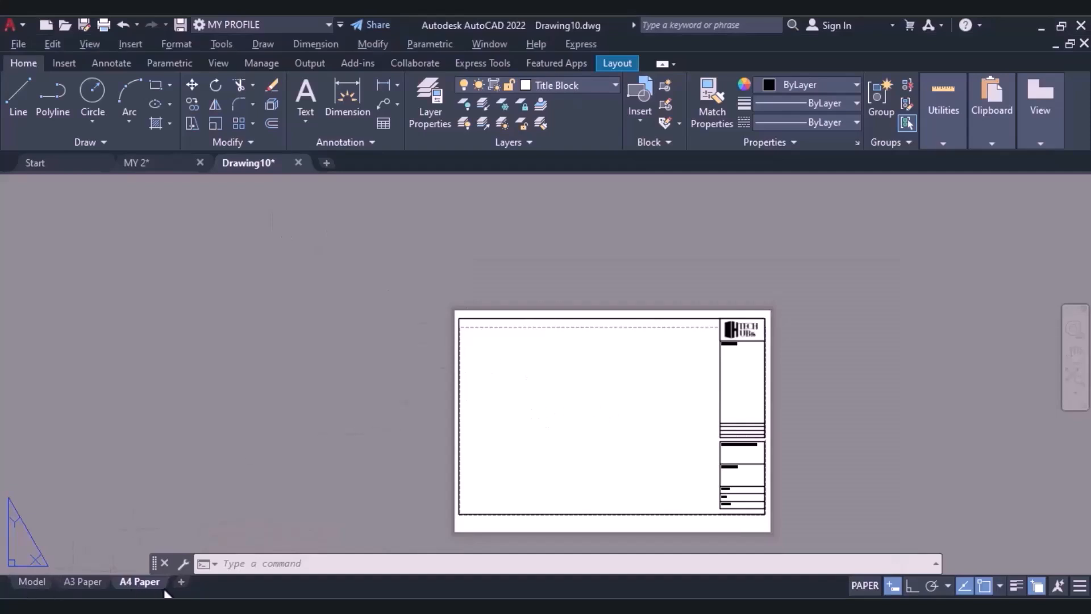
# Add a new layout after A4 Paper and rename it "A1 paper".
pyautogui.click(180, 585)
pyautogui.click(190, 585)
pyautogui.rightClick(187, 586)
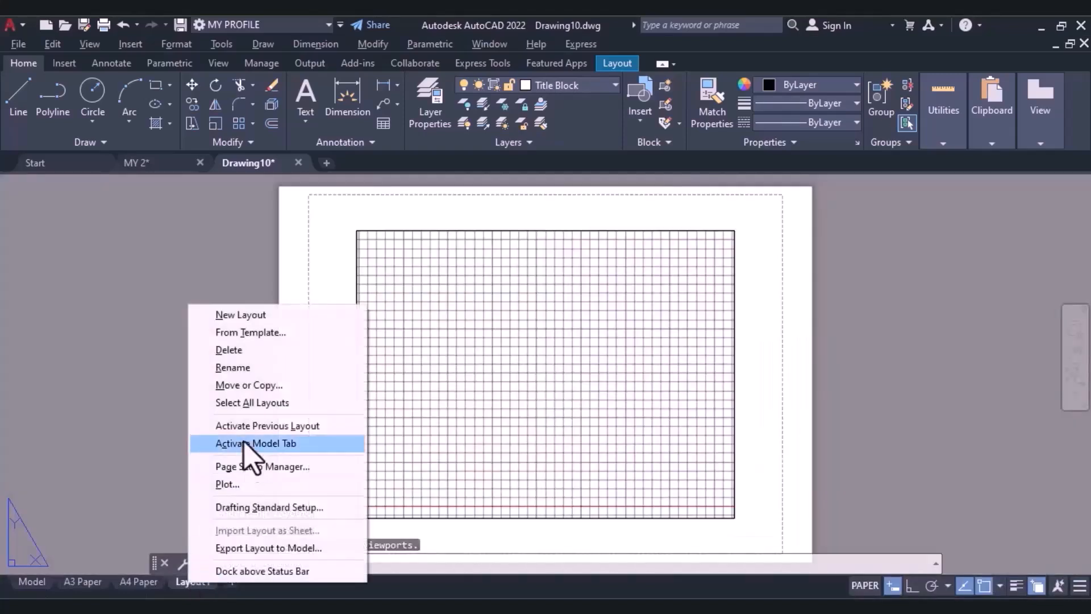
pyautogui.click(219, 368)
pyautogui.press('BackSpace')
pyautogui.write('A1 paper')
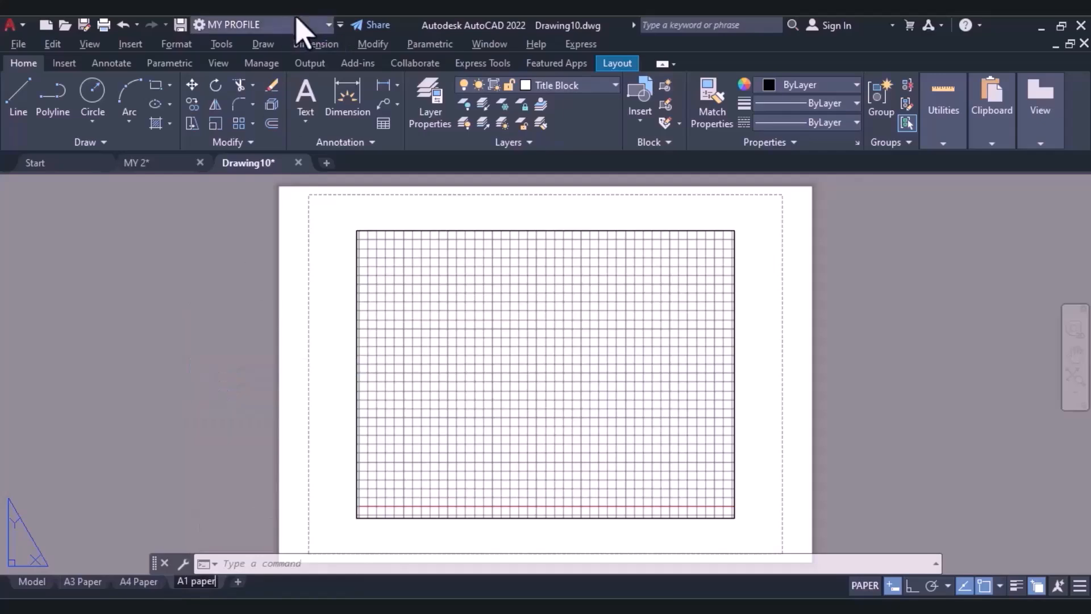
pyautogui.click(127, 546)
# Modify the A1 paper layout's page setup to use the 841 x 594 mm paper size.
pyautogui.rightClick(195, 582)
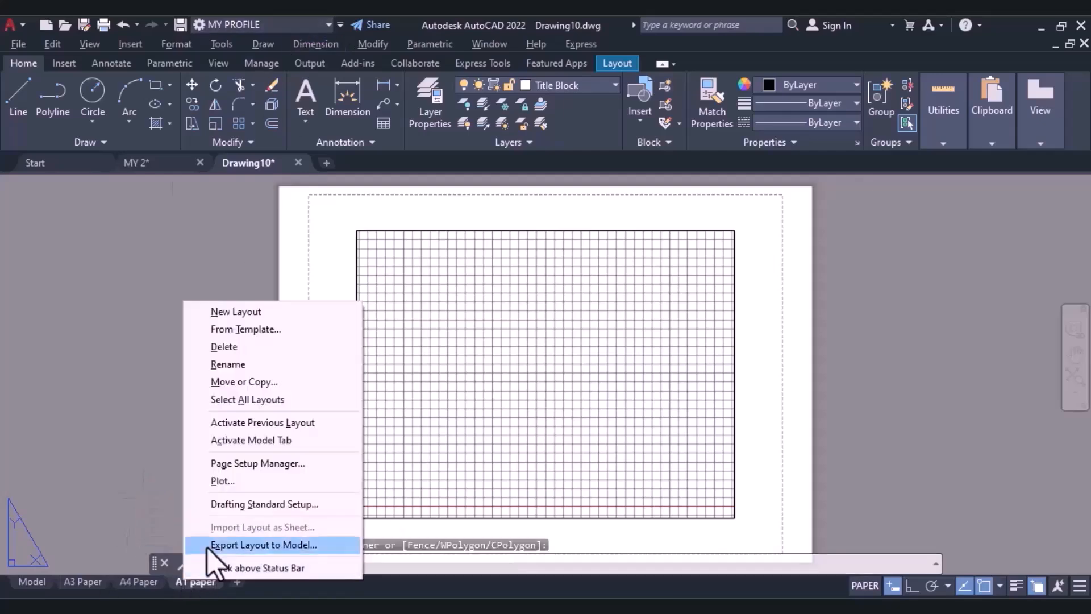
pyautogui.click(245, 462)
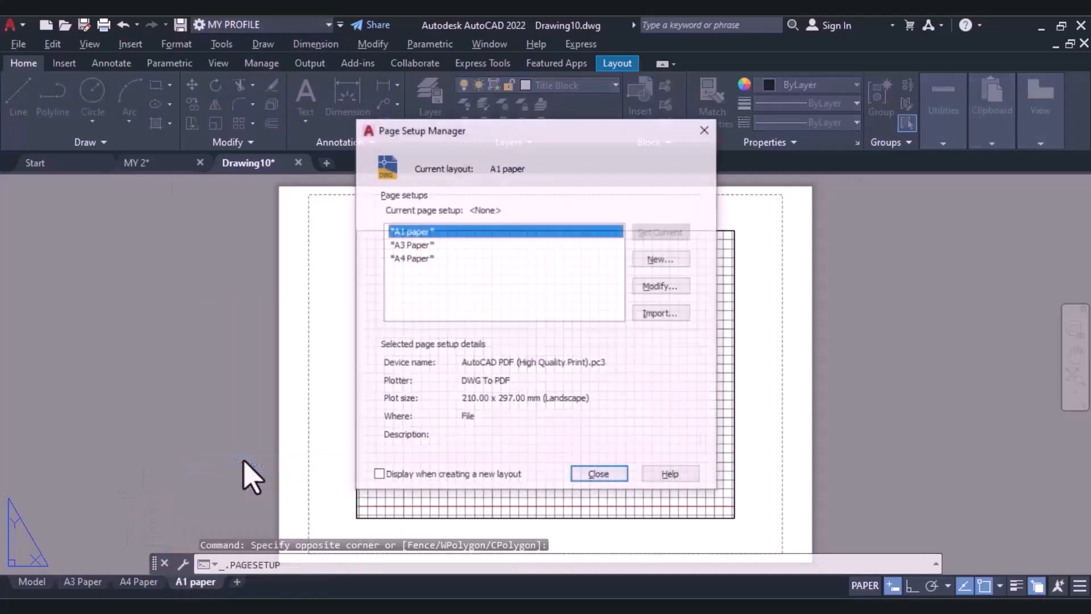
pyautogui.click(658, 287)
pyautogui.click(438, 331)
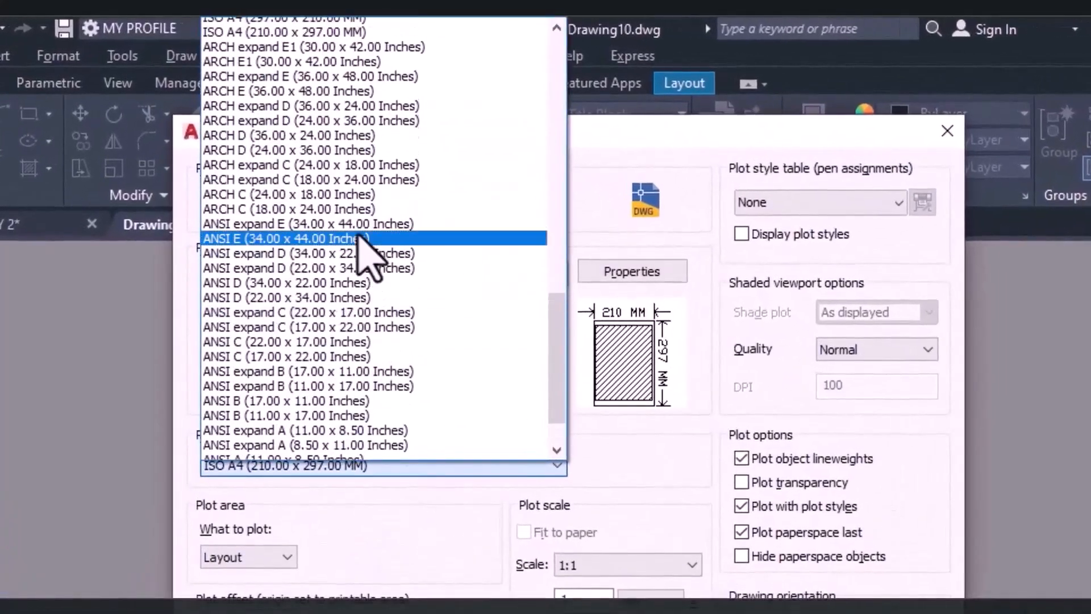
pyautogui.scroll(3, 357, 235)
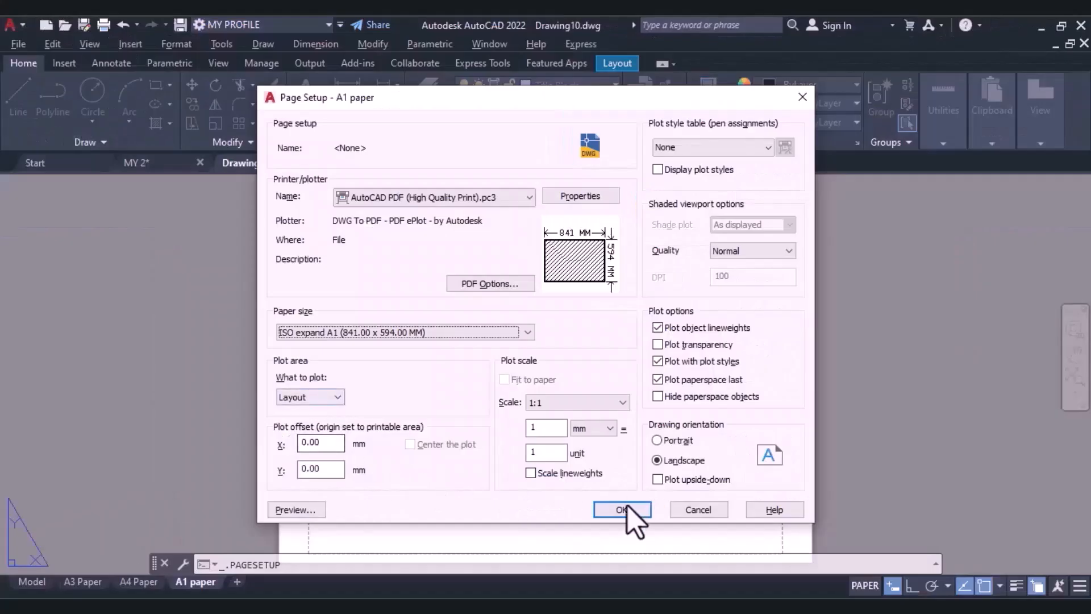
pyautogui.click(622, 510)
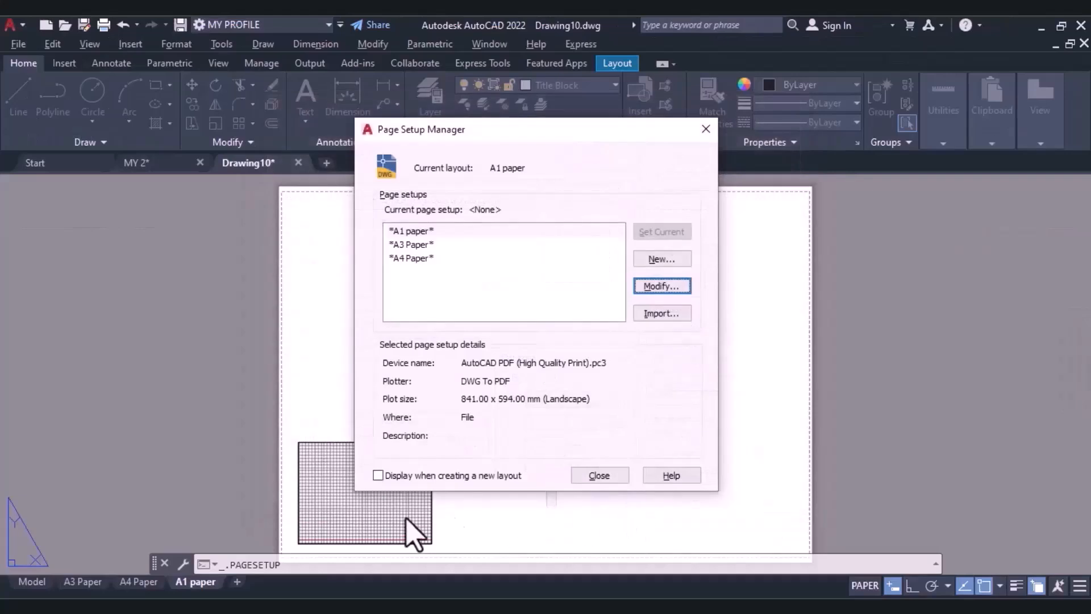
pyautogui.click(591, 477)
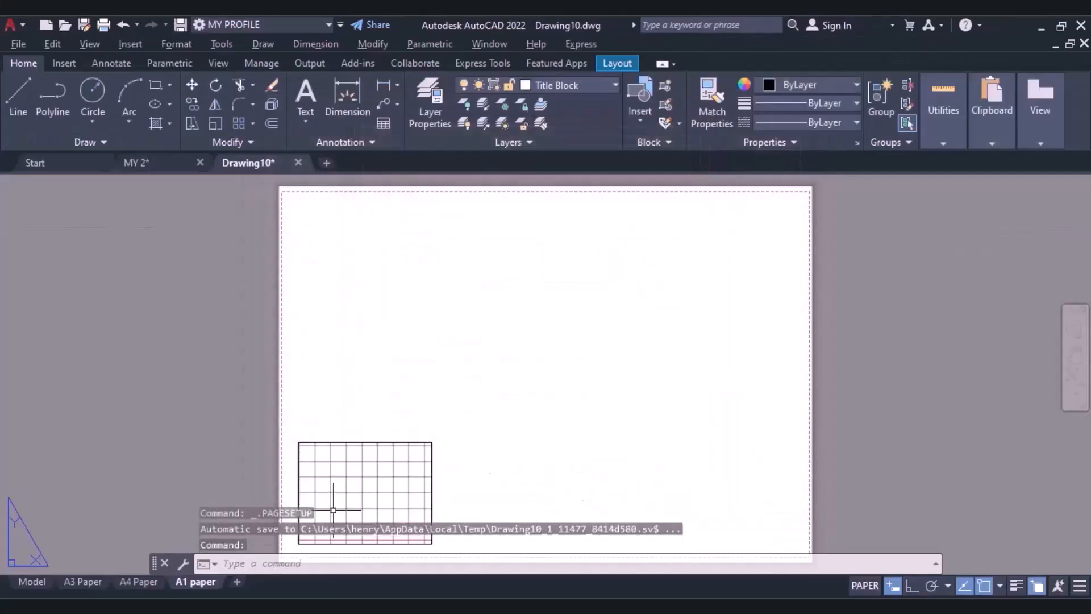
# Delete the default viewport from the A1 paper layout and insert the Title Block block at the lower-right corner of the dashed printable area.
pyautogui.click(416, 443)
pyautogui.press('Delete')
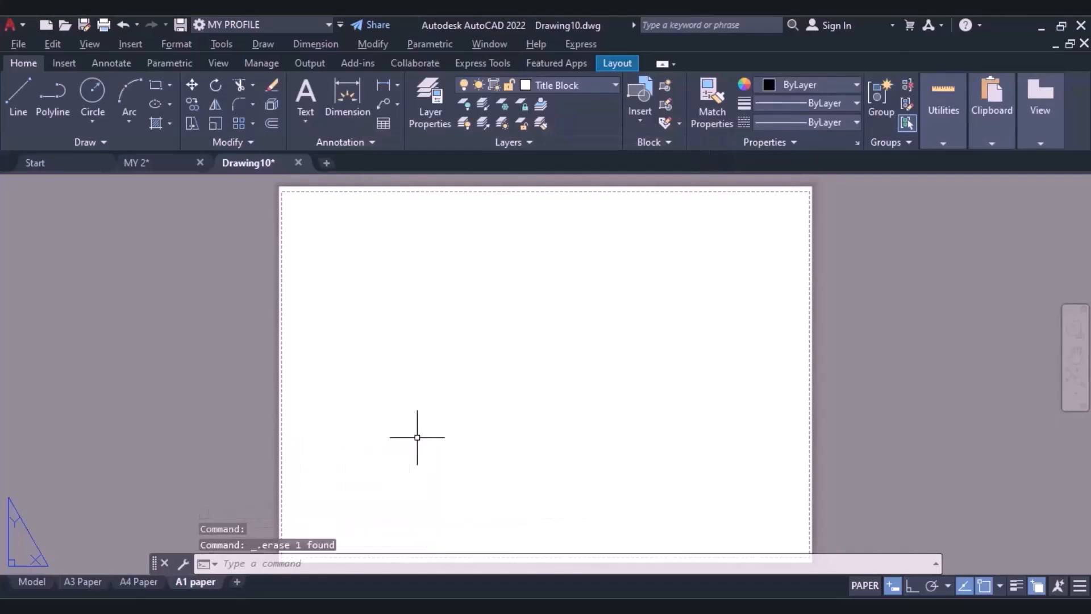
pyautogui.click(640, 108)
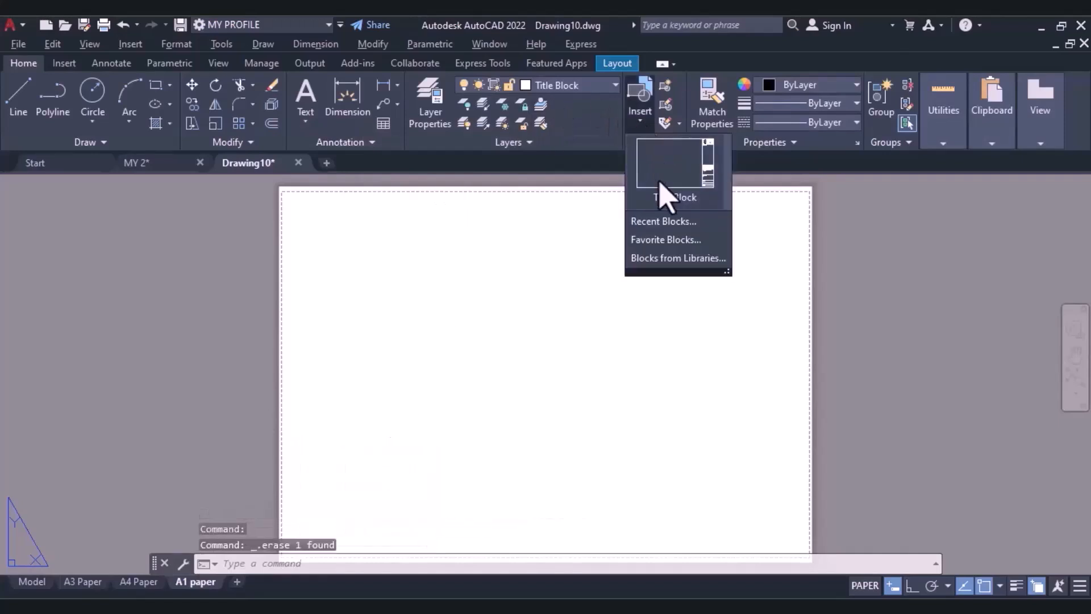
pyautogui.click(653, 209)
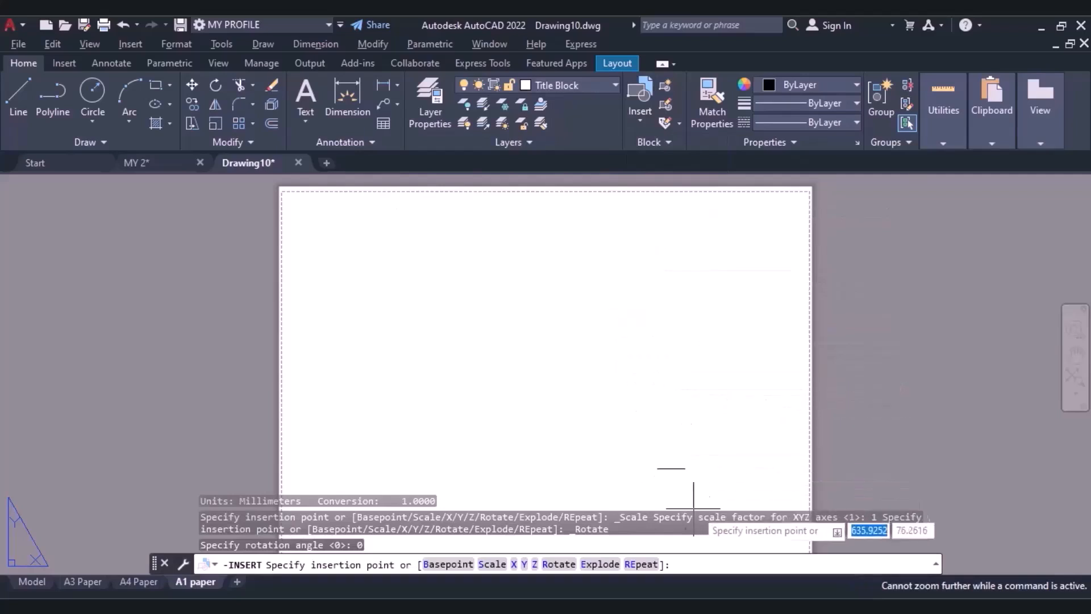
pyautogui.moveTo(719, 432); pyautogui.dragTo(597, 348, button='middle')
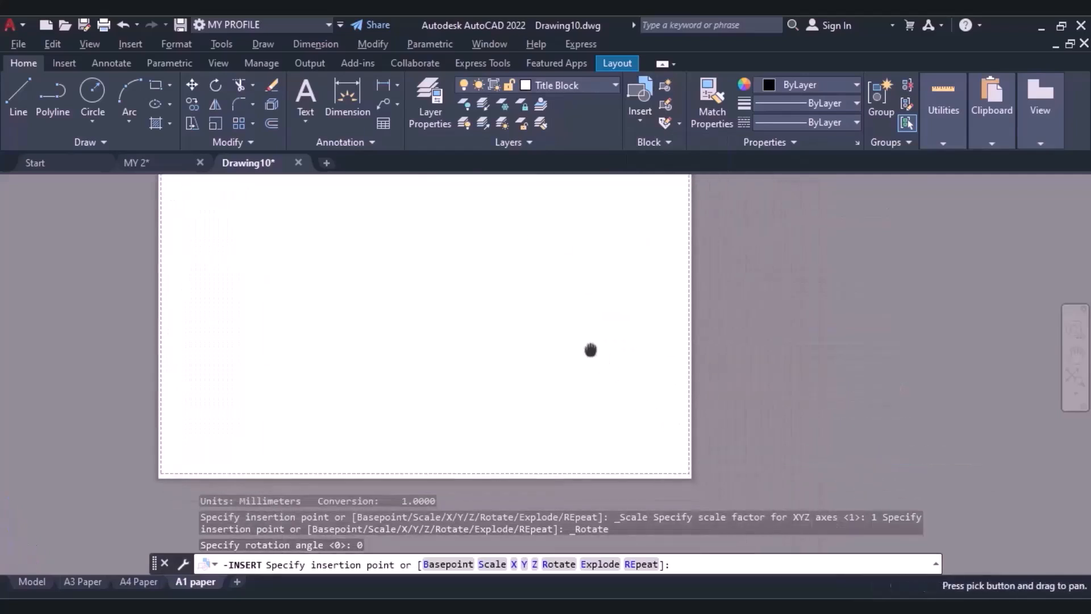
pyautogui.click(689, 473)
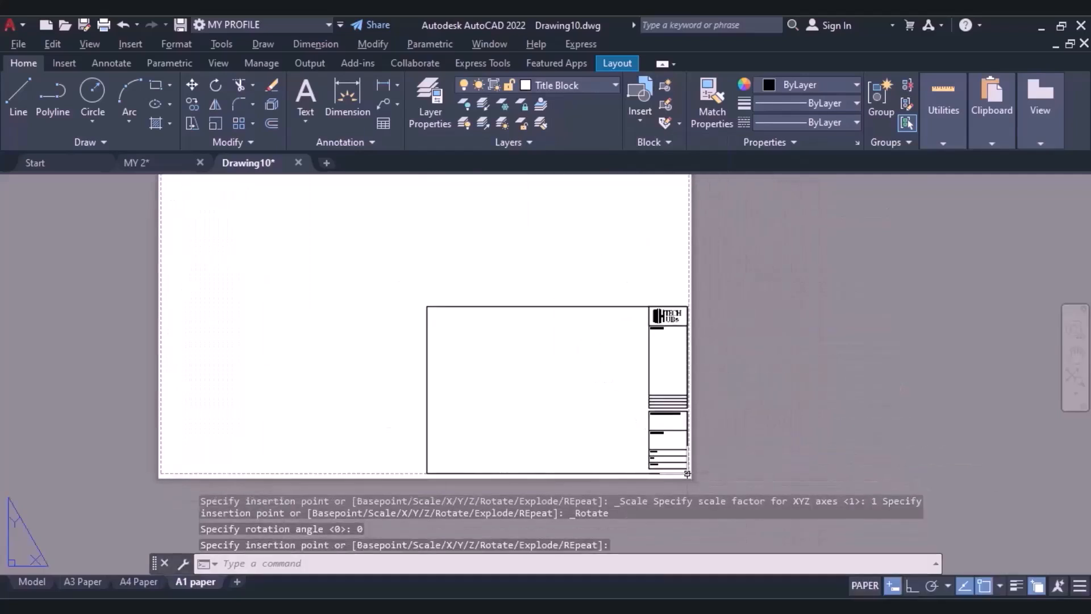
# Scale the inserted title block from its lower-right corner by a factor of about 2.02 to span the A1 sheet's width.
pyautogui.click(215, 123)
pyautogui.click(539, 306)
pyautogui.press('Return')
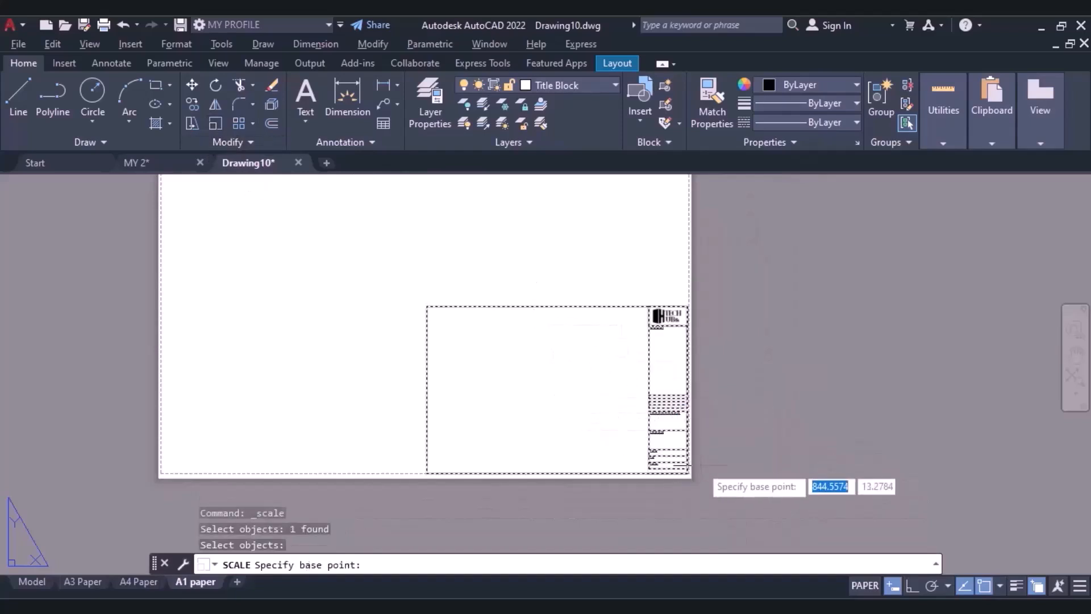
pyautogui.scroll(4, 686, 474)
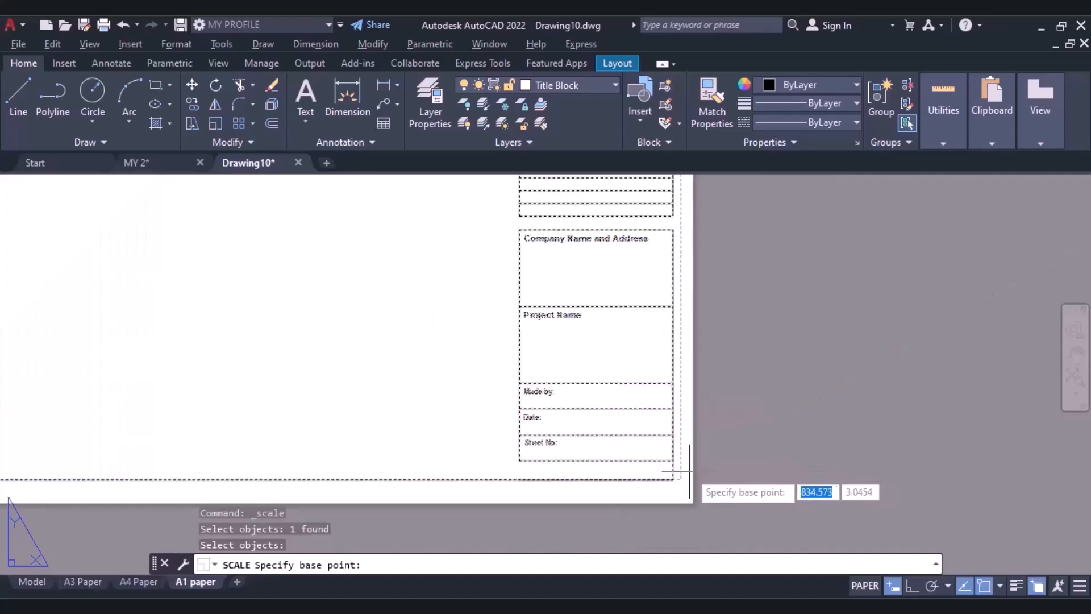
pyautogui.click(674, 477)
pyautogui.scroll(-4, 515, 390)
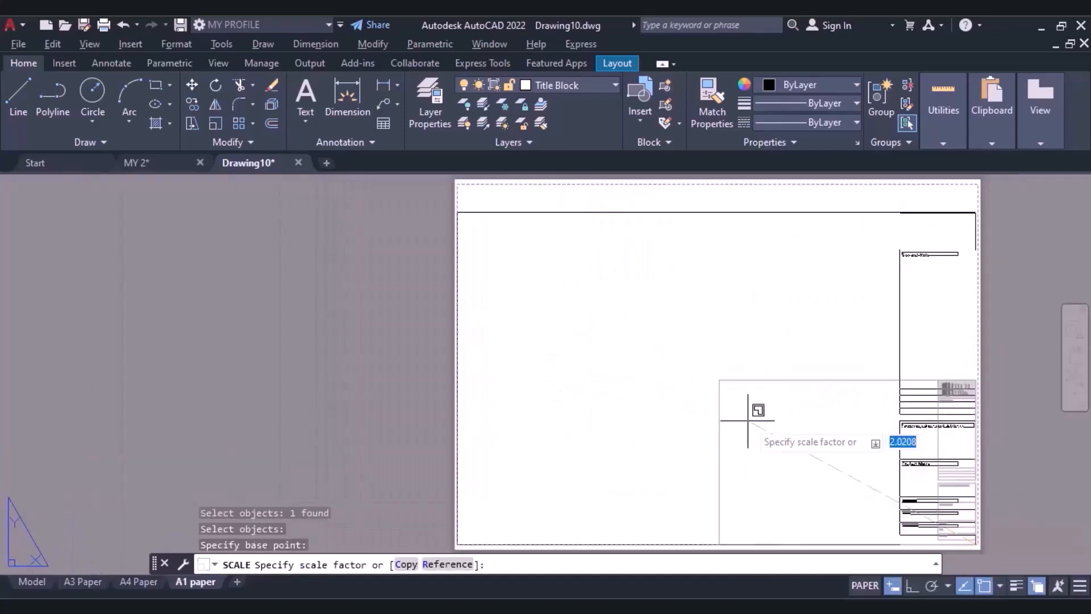
pyautogui.click(748, 421)
# Move the enlarged title block straight up to centre it vertically on the A1 sheet.
pyautogui.click(457, 212)
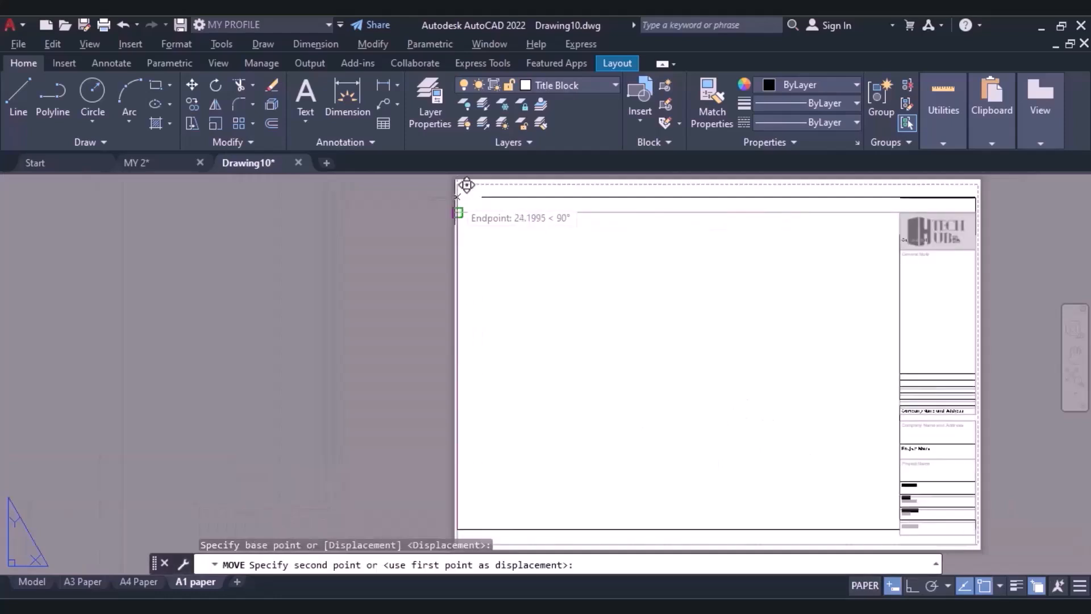
pyautogui.click(457, 196)
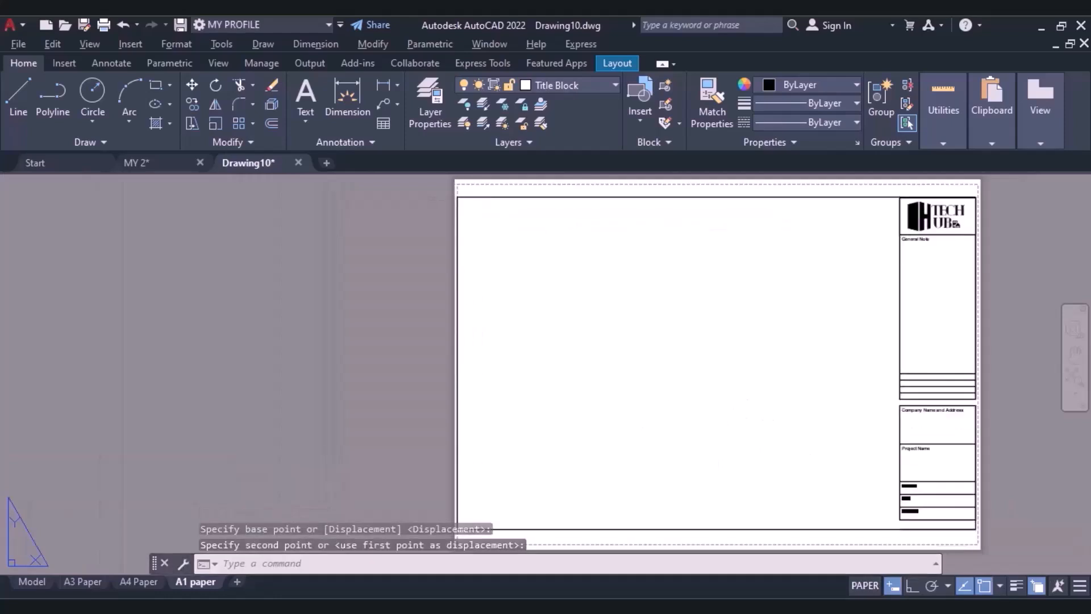
pyautogui.scroll(-2, 653, 323)
pyautogui.scroll(-4, 653, 323)
pyautogui.scroll(4, 653, 324)
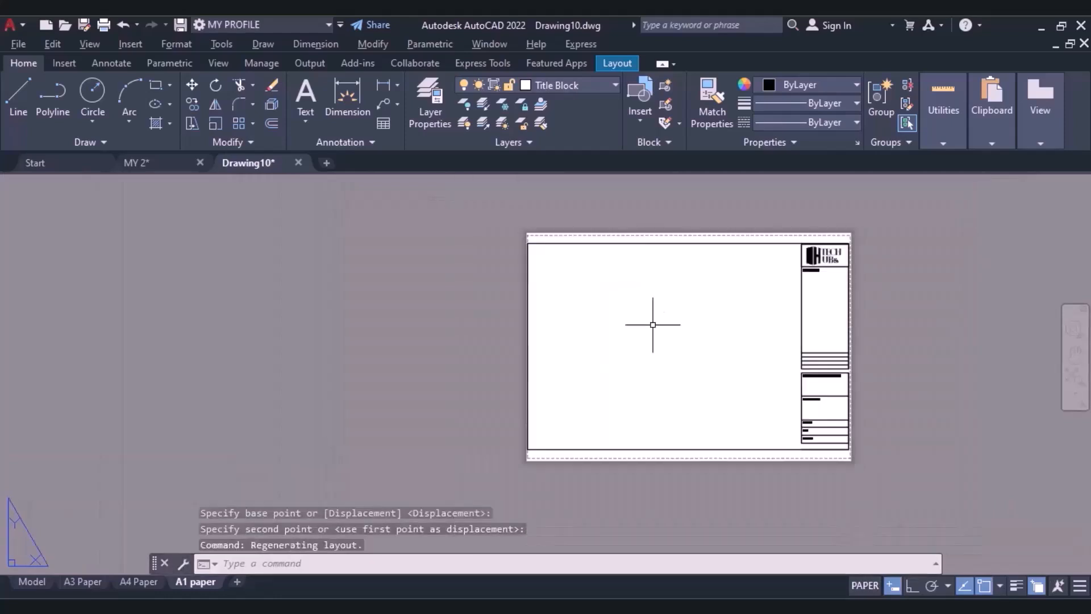
pyautogui.press('Escape')
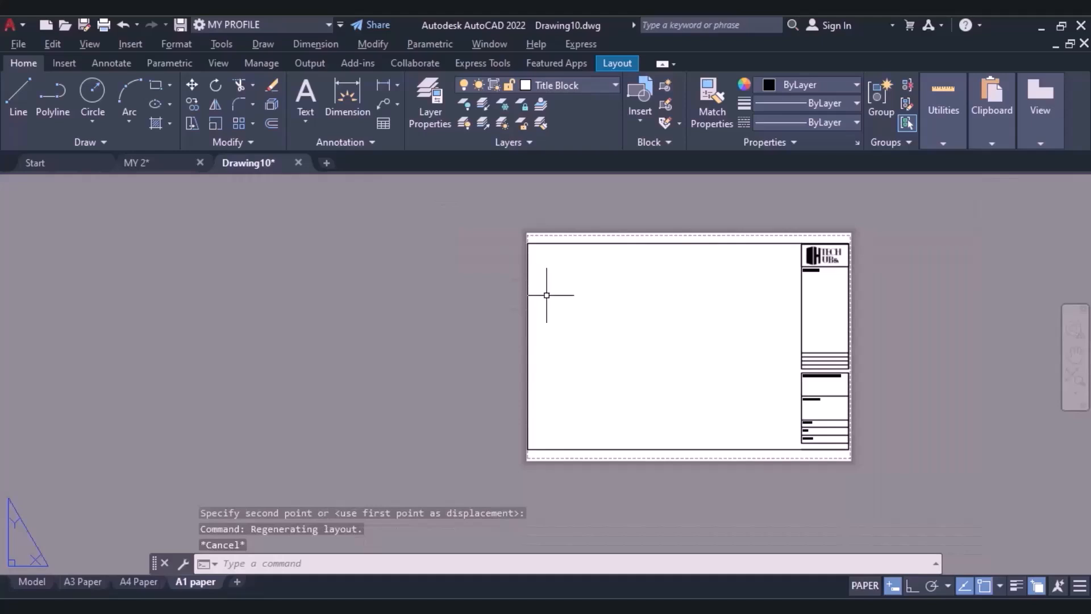
pyautogui.press('Escape')
pyautogui.scroll(4, 646, 350)
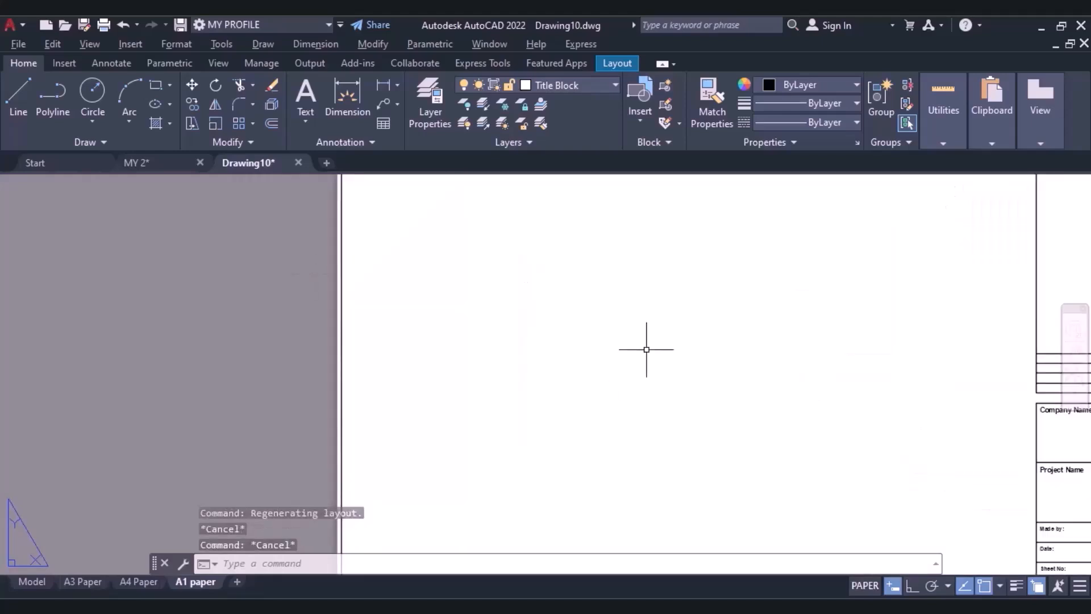
pyautogui.scroll(-5, 654, 340)
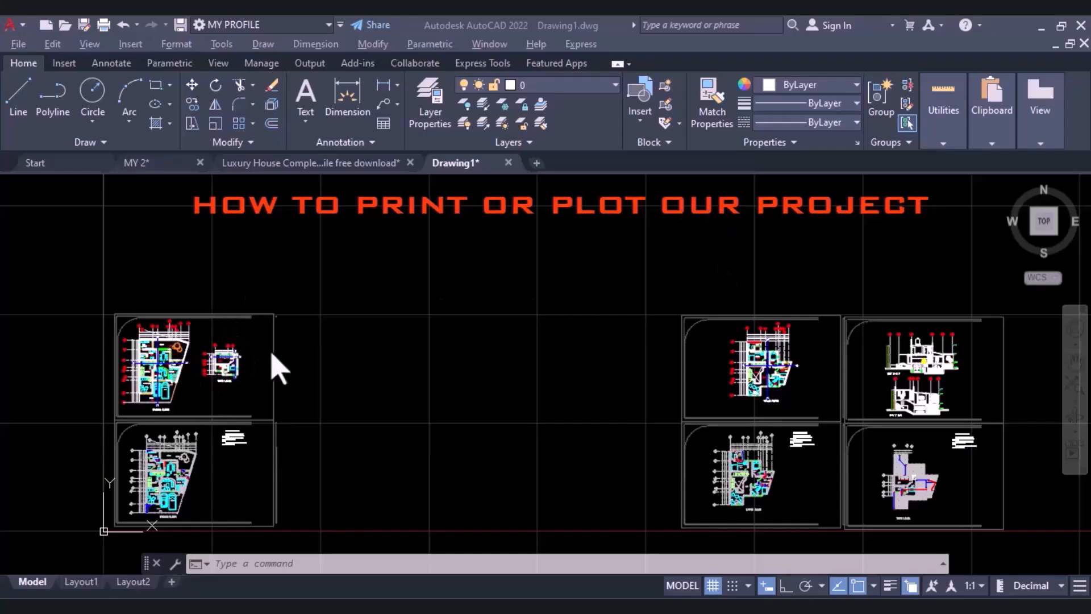
# Examine the framed floor plan and section sheets in the model space of the Drawing1 drawing.
pyautogui.scroll(2, 279, 369)
pyautogui.scroll(3, 121, 398)
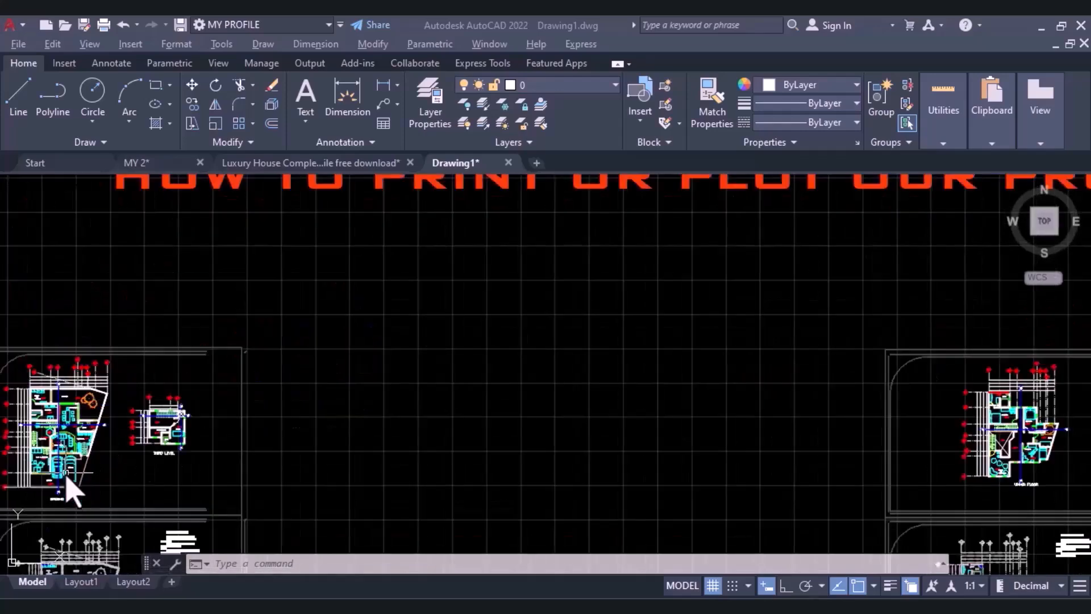
pyautogui.scroll(3, 71, 489)
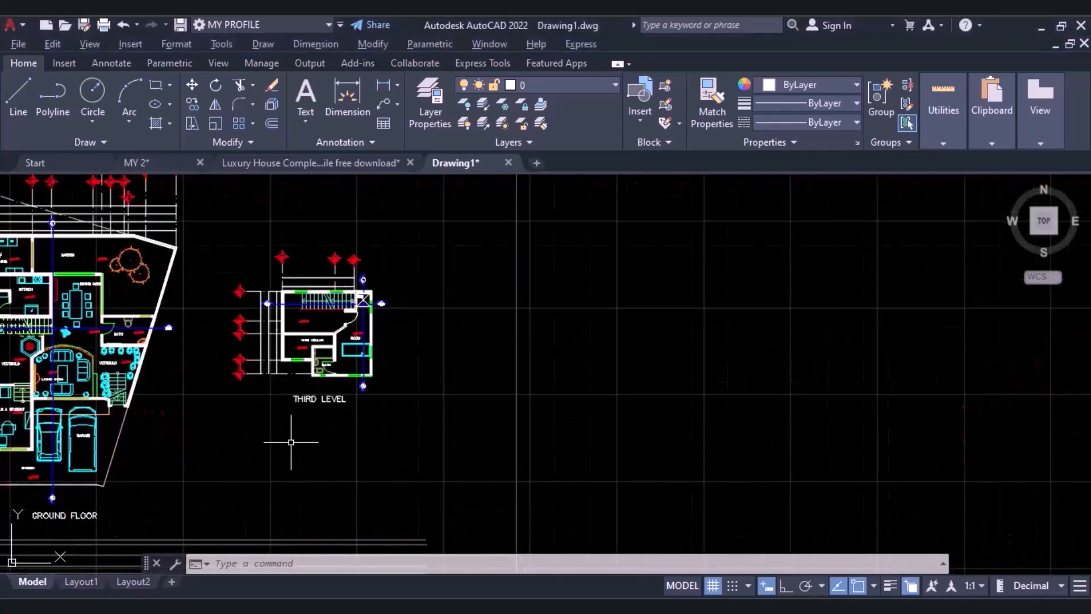
pyautogui.scroll(-2, 263, 443)
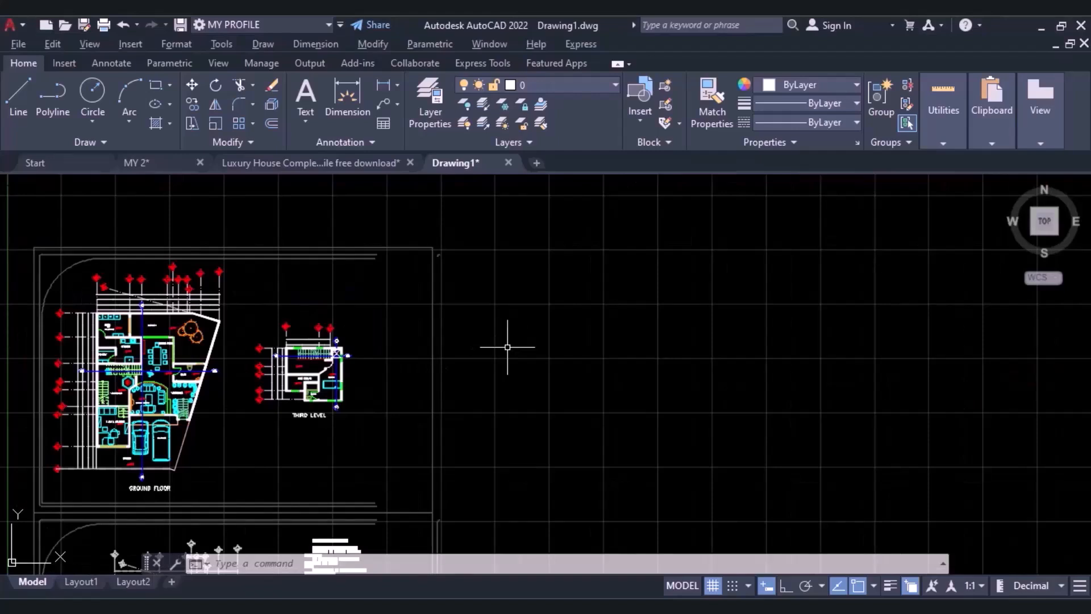
pyautogui.scroll(-2, 508, 347)
pyautogui.scroll(-2, 507, 347)
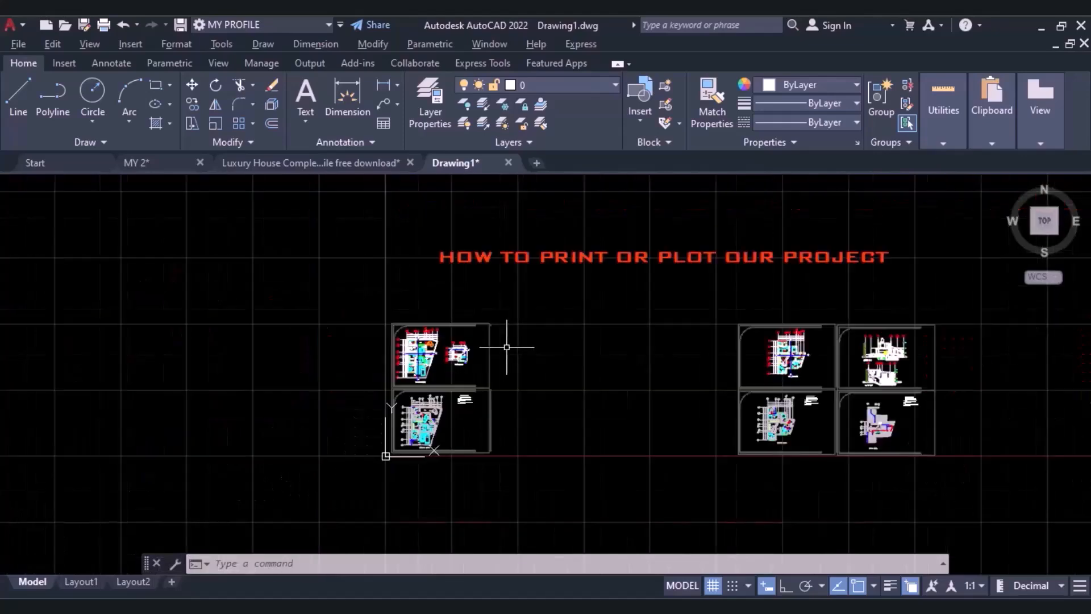
pyautogui.scroll(2, 621, 348)
pyautogui.moveTo(628, 364); pyautogui.dragTo(491, 364, button='middle')
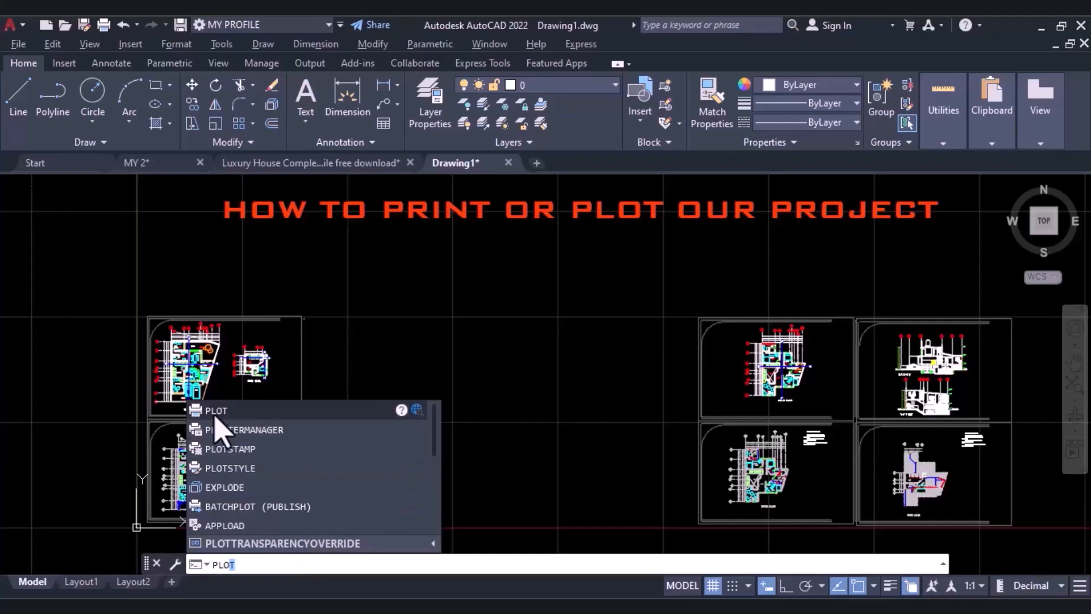
# Start the Plot command for the model space drawing and continue with plotting a single sheet.
pyautogui.press('Return')
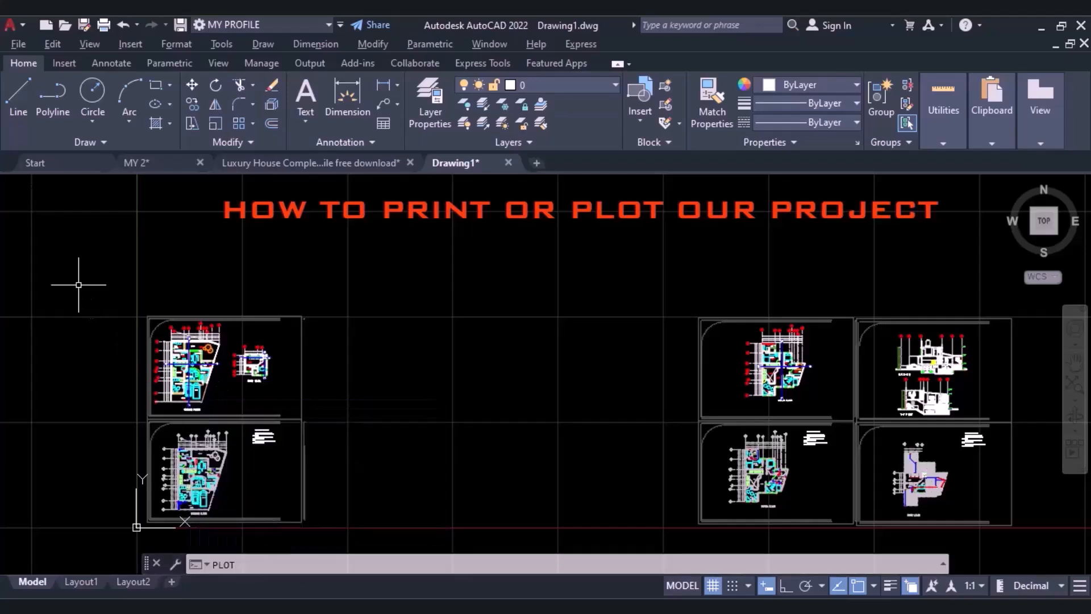
pyautogui.click(13, 26)
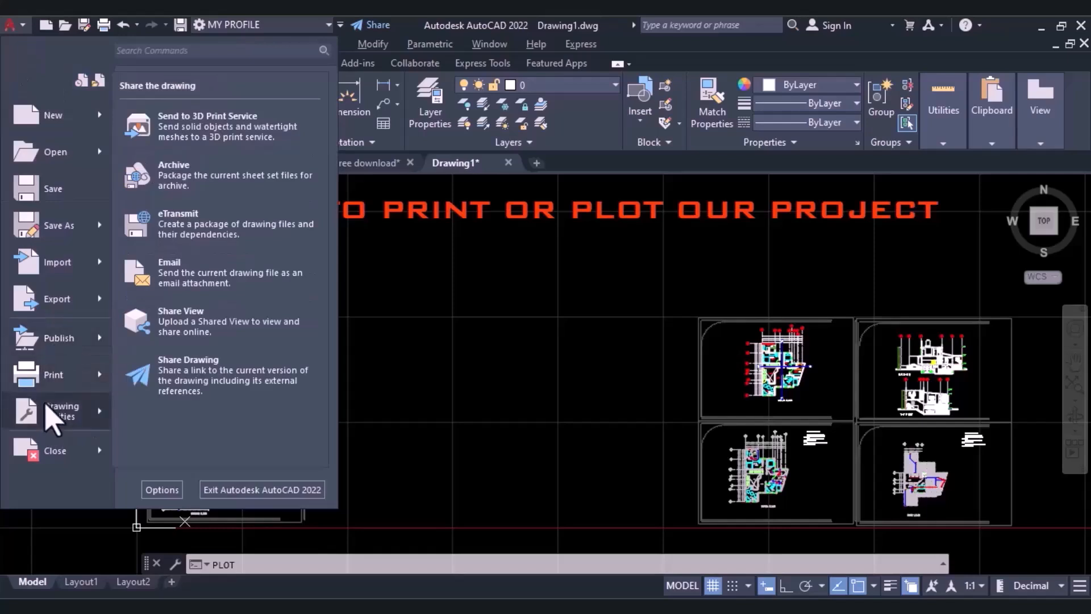
pyautogui.moveTo(100, 391)
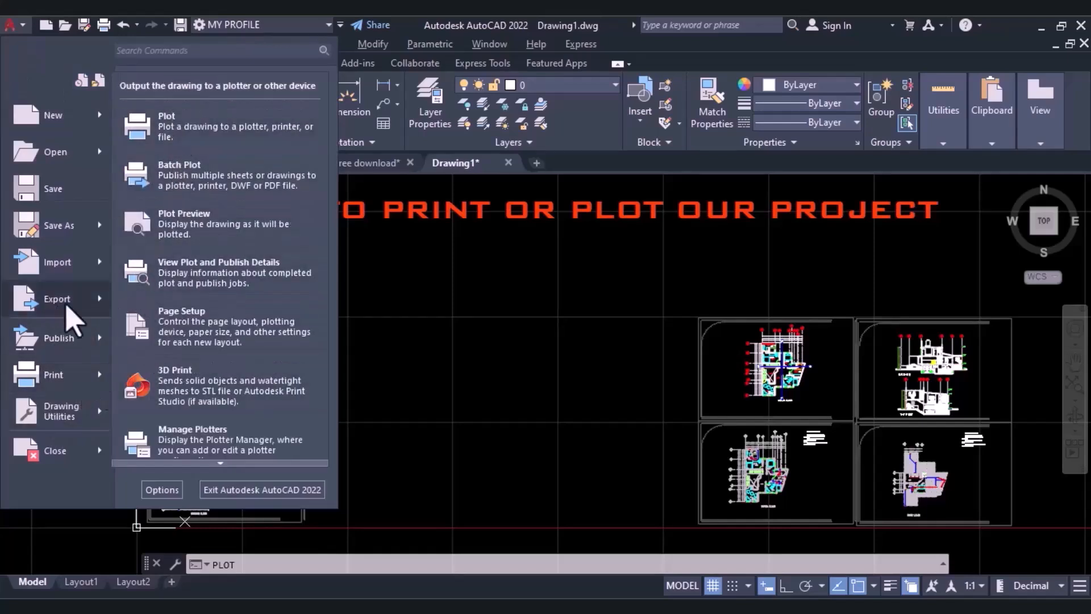
pyautogui.click(222, 128)
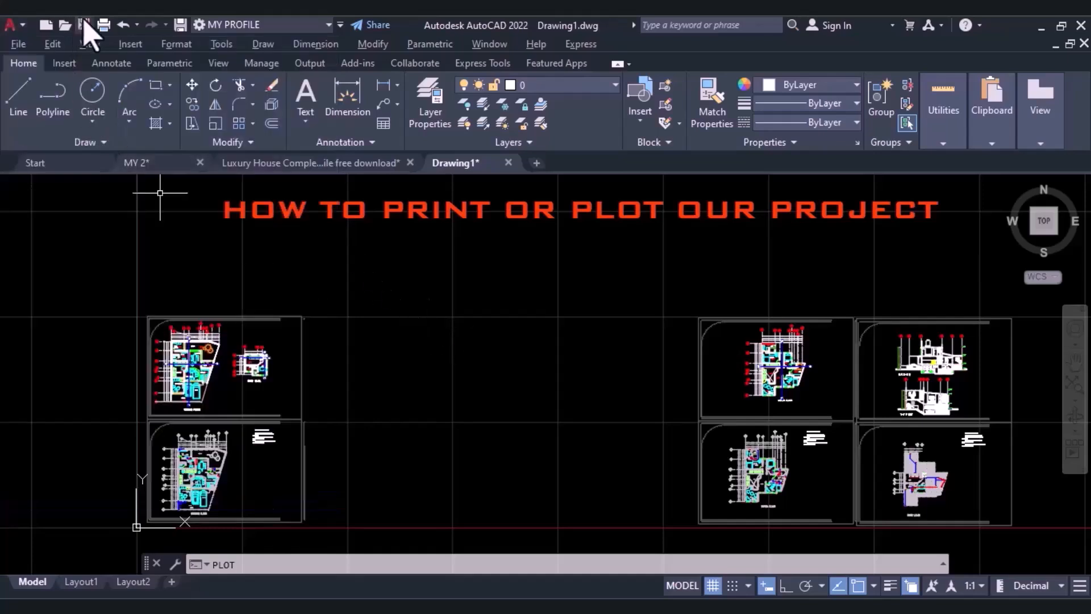
pyautogui.click(102, 26)
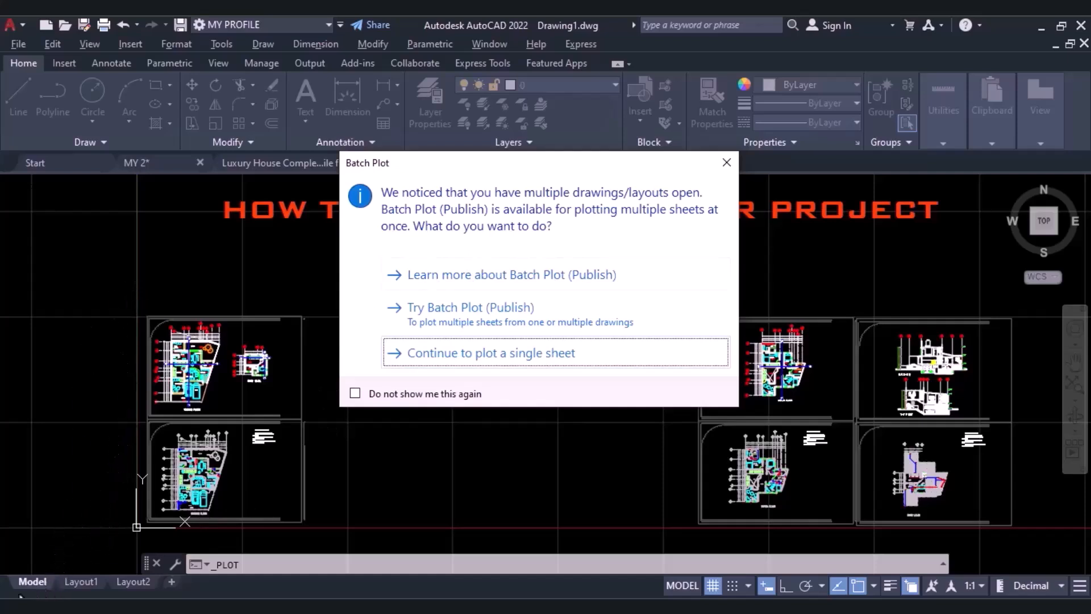
pyautogui.click(508, 358)
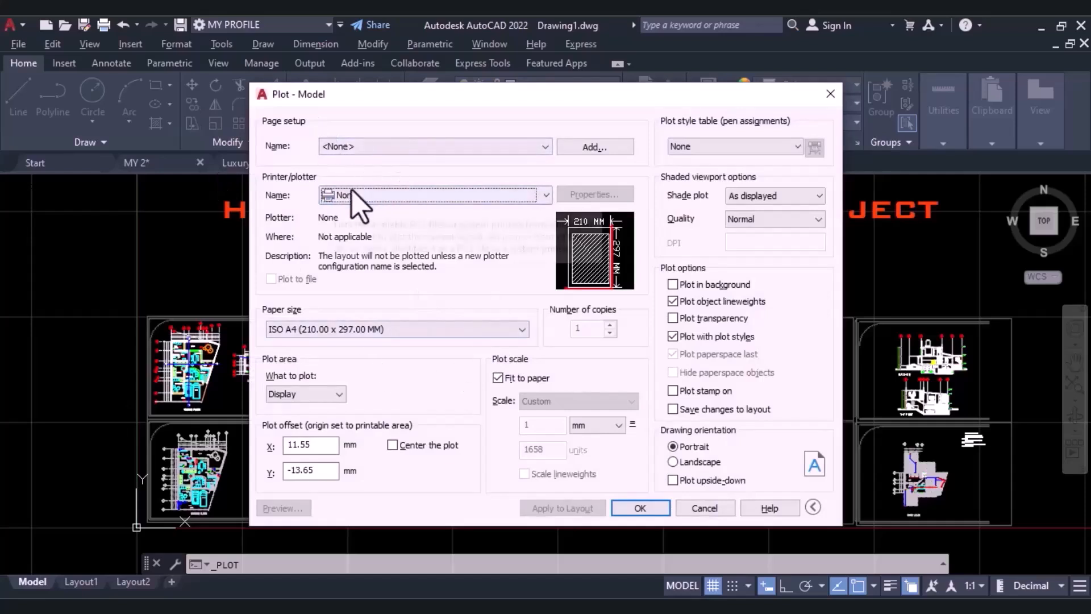
# Set the plotter to DWG To PDF.pc3 and the paper size to ISO A4 (210.00 x 297.00 MM).
pyautogui.click(393, 196)
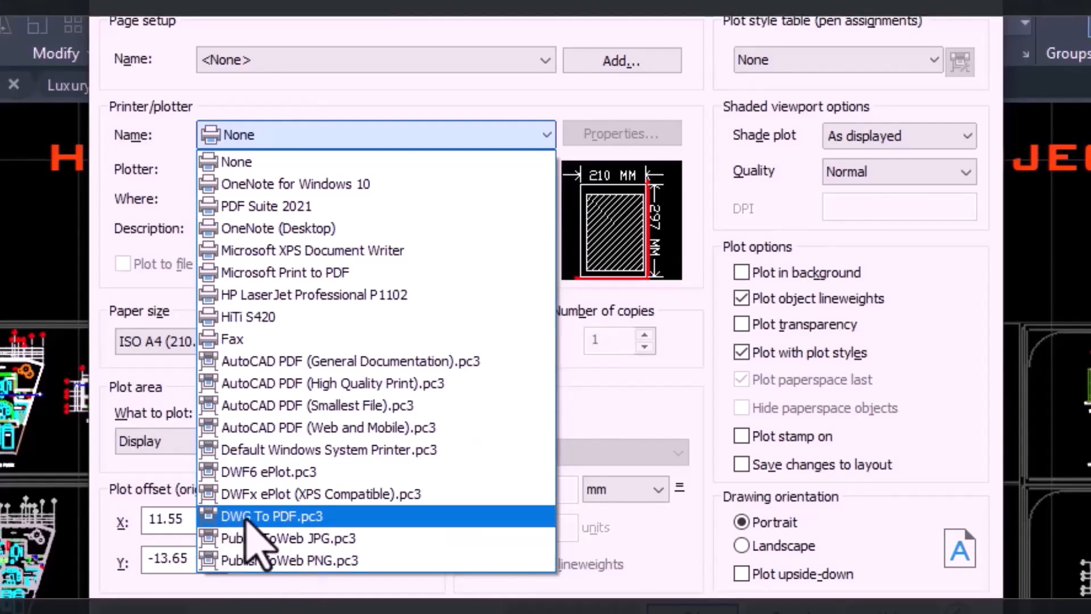
pyautogui.click(247, 518)
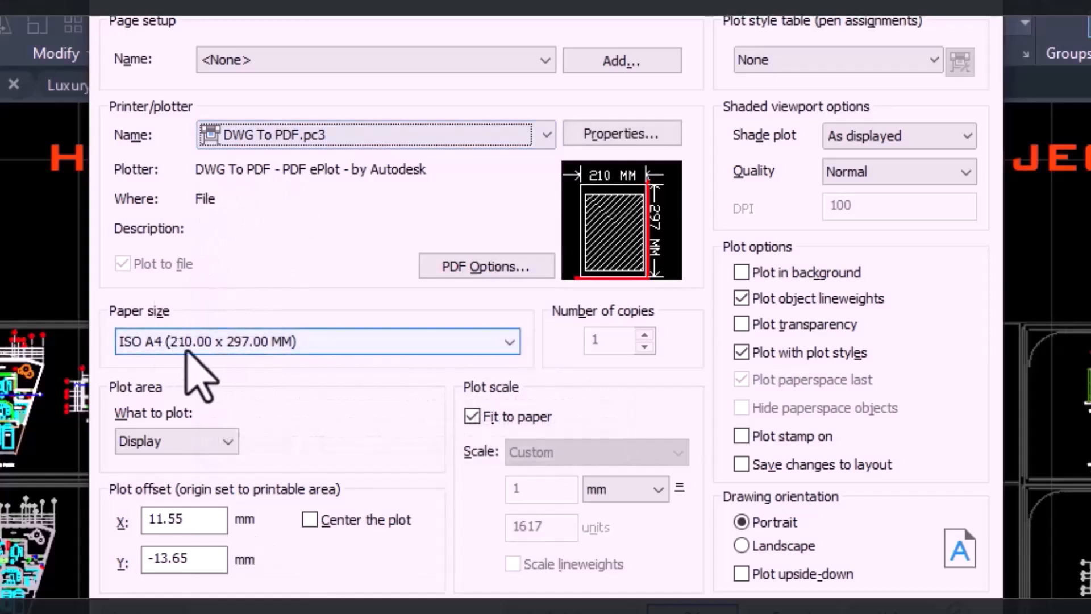
pyautogui.click(173, 345)
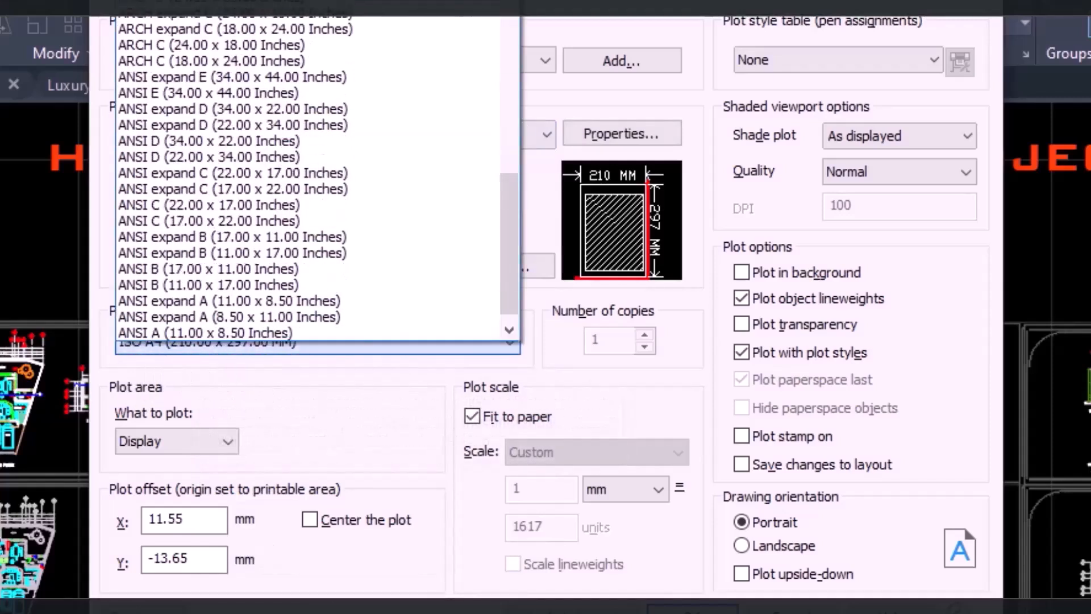
pyautogui.click(222, 199)
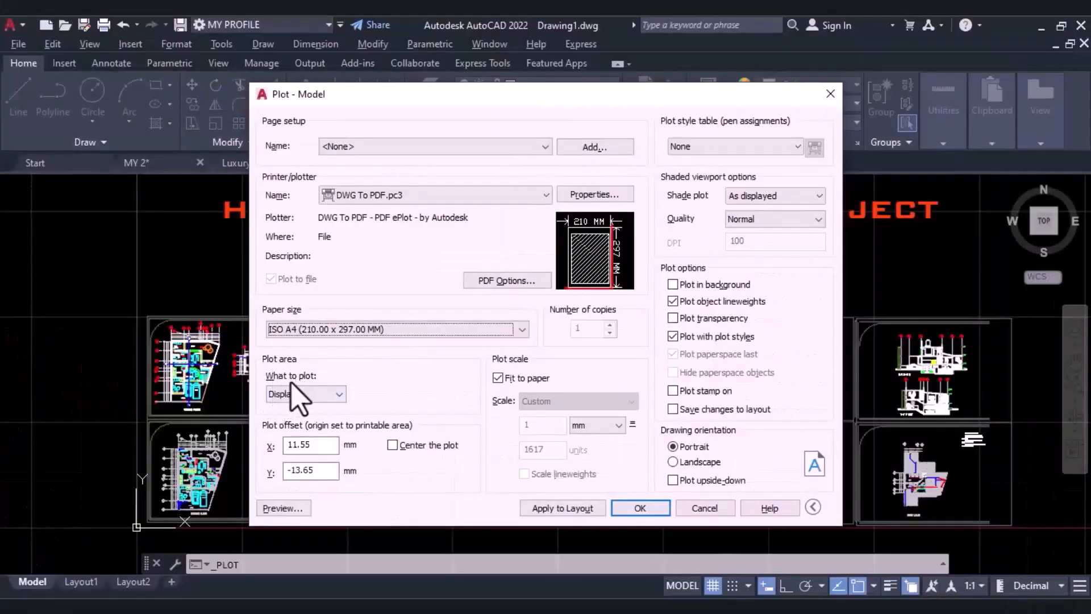
# Set the plot area to Window and frame the two stacked ground floor sheets at the drawing's left end.
pyautogui.click(336, 397)
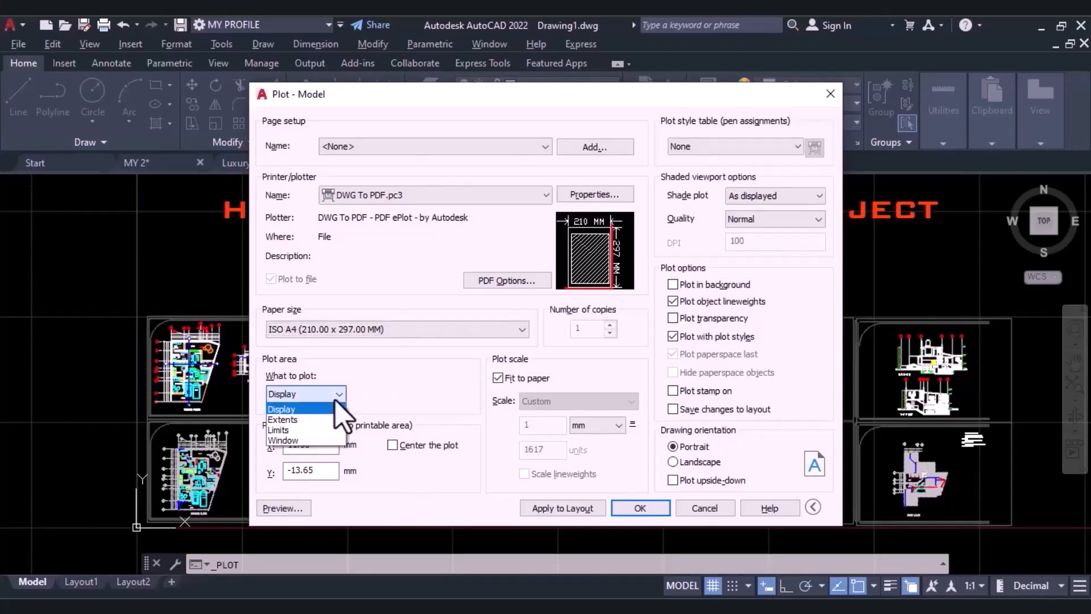
pyautogui.click(284, 441)
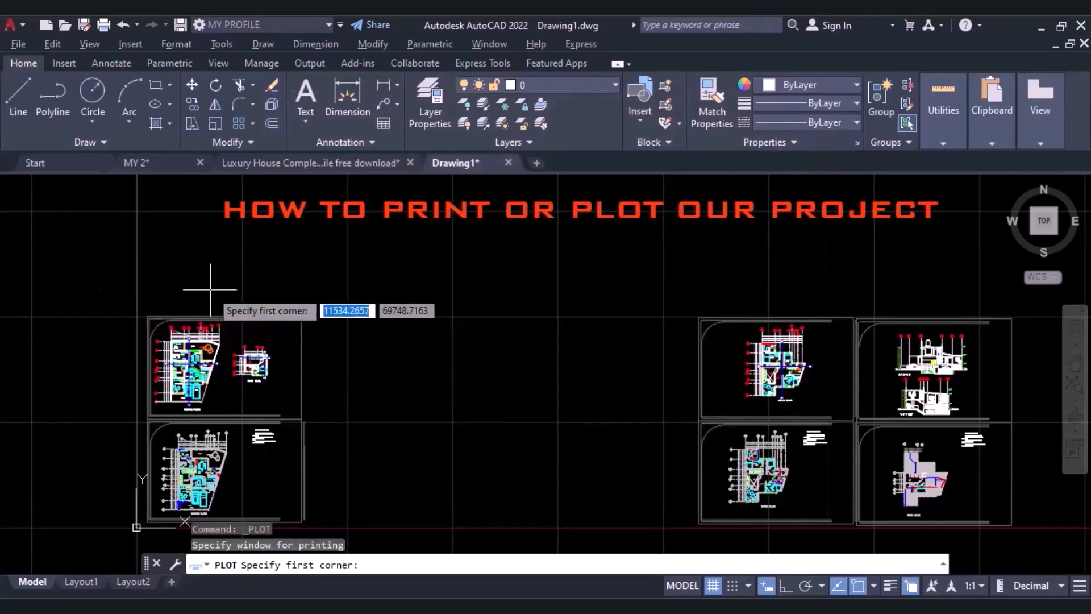
pyautogui.click(141, 305)
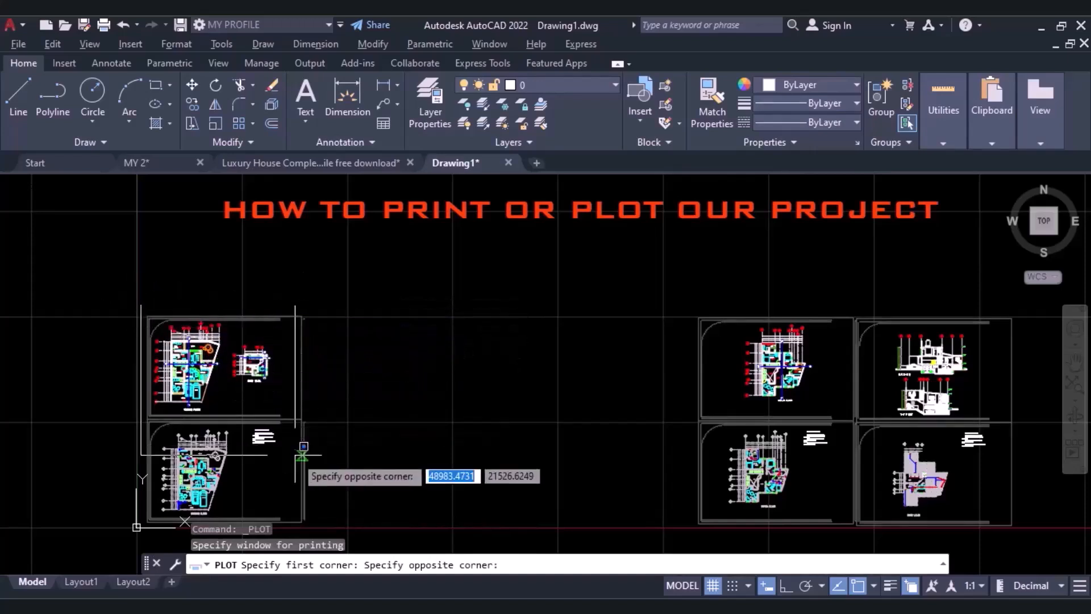
pyautogui.click(312, 528)
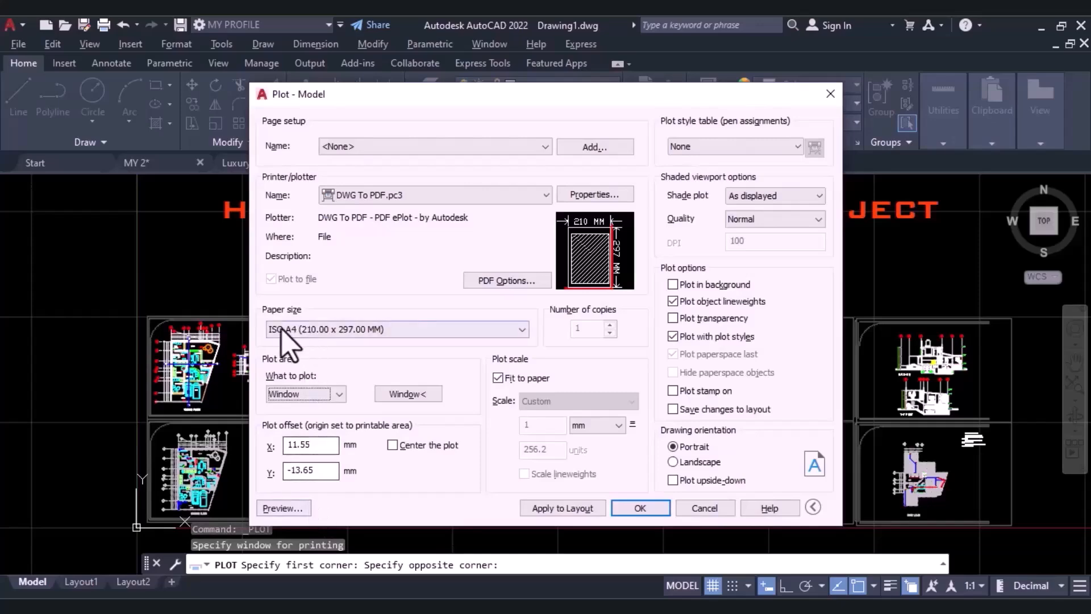
# Preview how the two framed ground floor sheets sit on the A4 page, and close the preview.
pyautogui.click(263, 507)
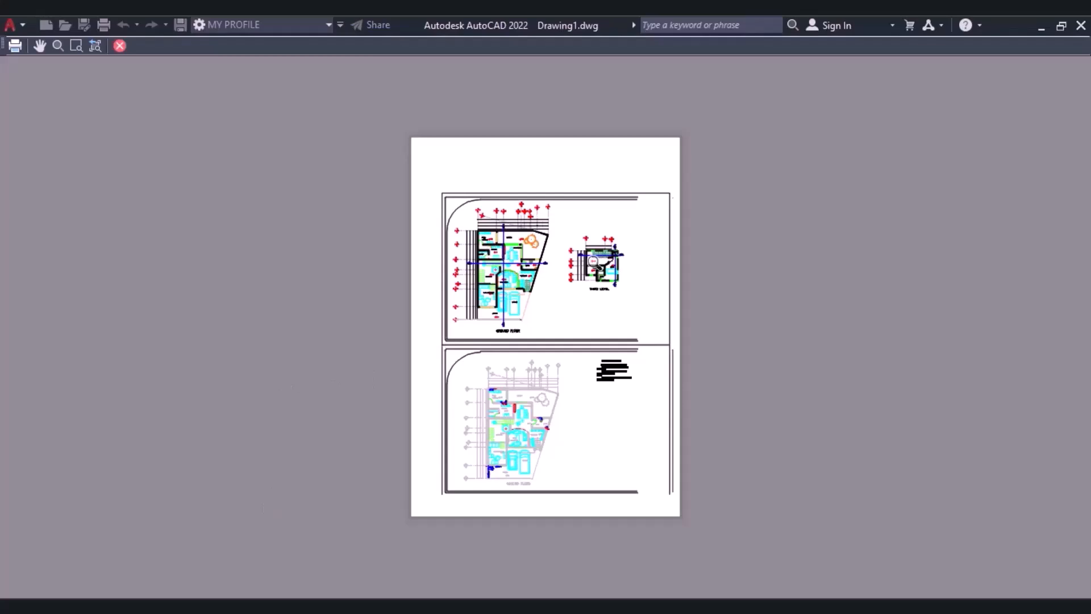
pyautogui.scroll(4, 594, 260)
pyautogui.scroll(-4, 477, 244)
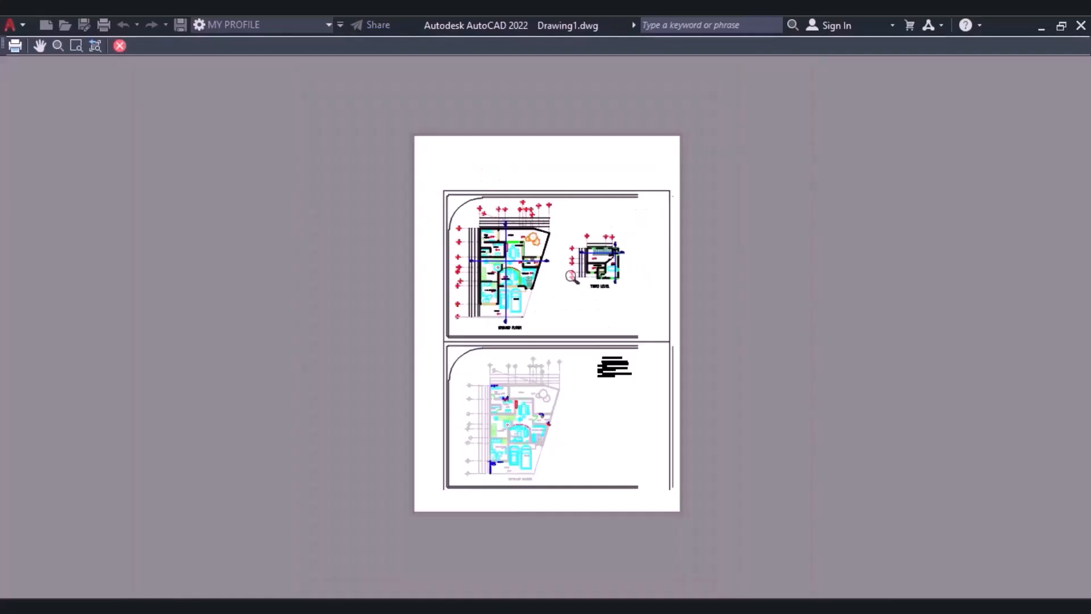
pyautogui.click(119, 46)
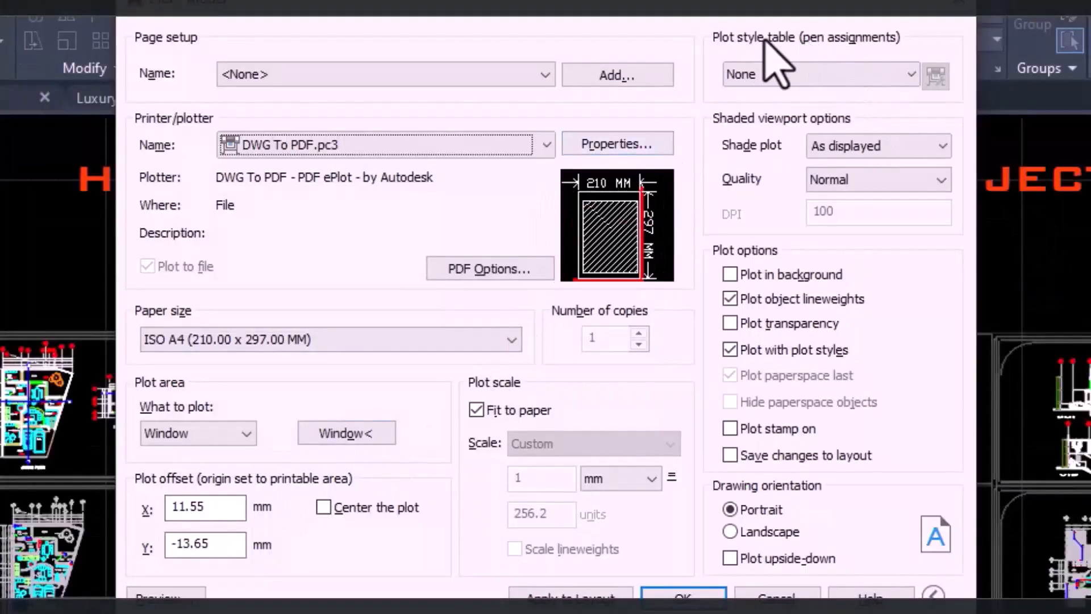
# Look through the plot style tables, keep None, and enable Plot transparency.
pyautogui.click(795, 73)
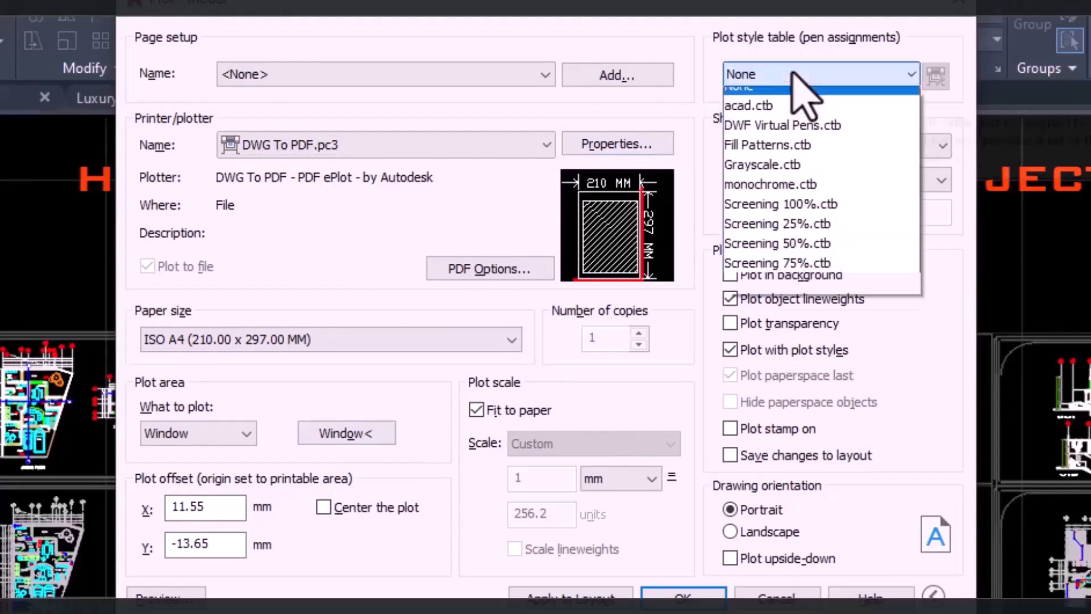
pyautogui.click(792, 71)
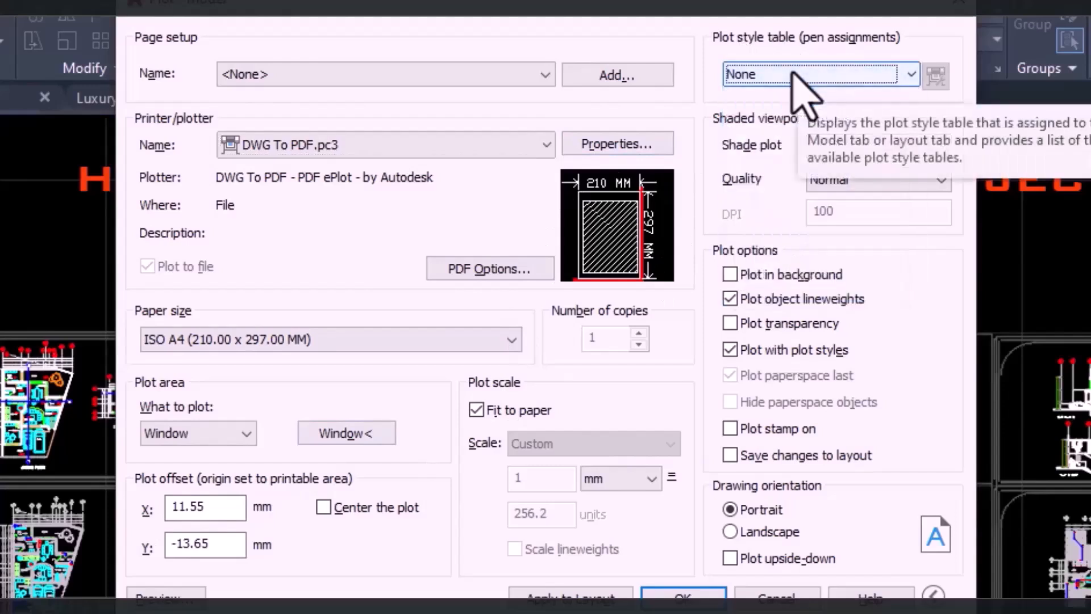
pyautogui.click(795, 75)
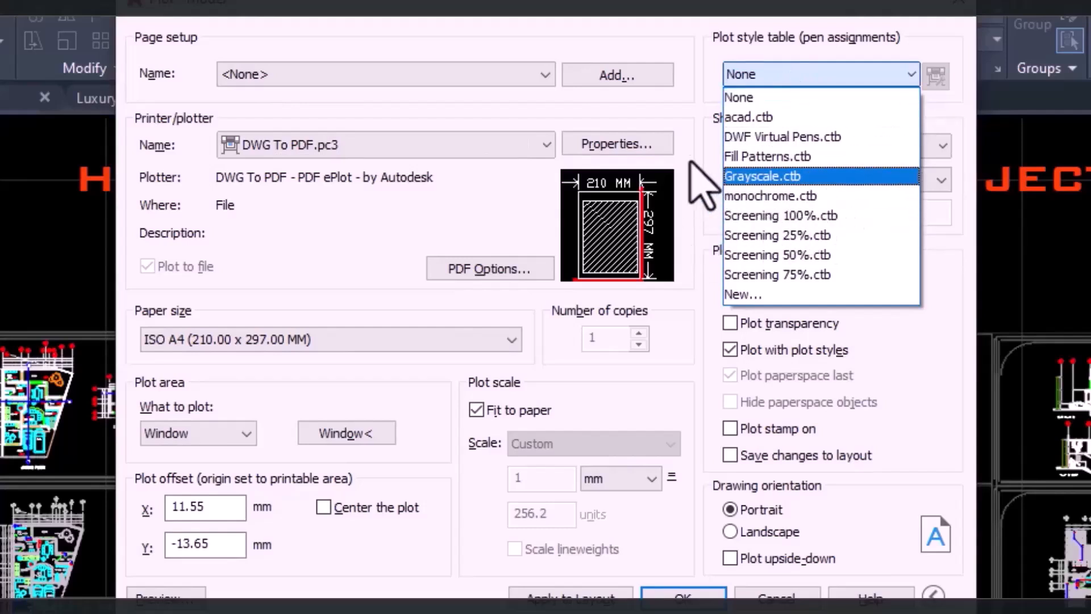
pyautogui.click(690, 162)
pyautogui.click(785, 78)
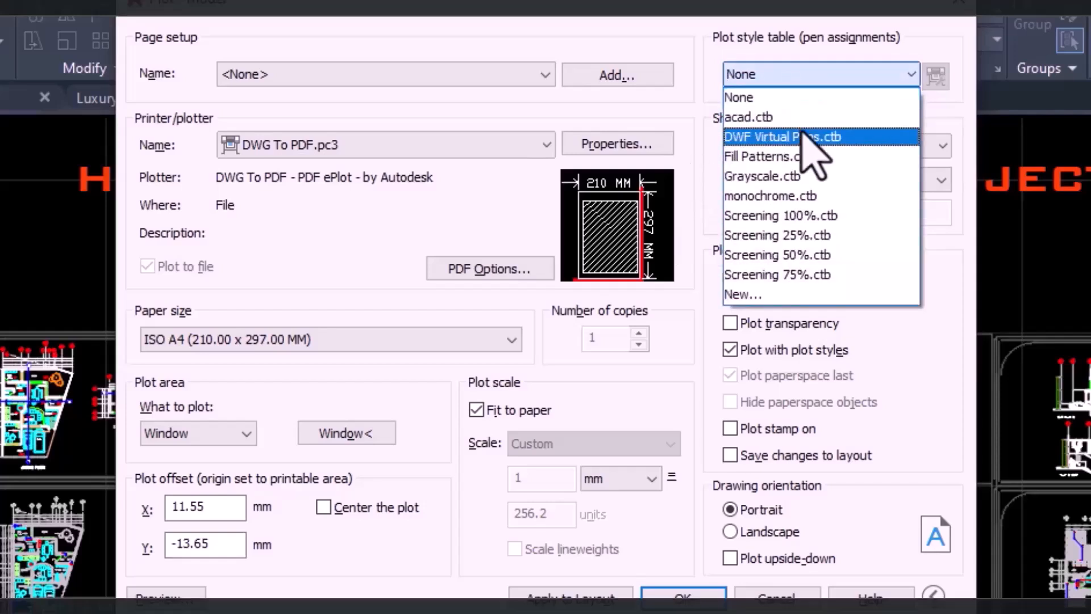
pyautogui.click(745, 97)
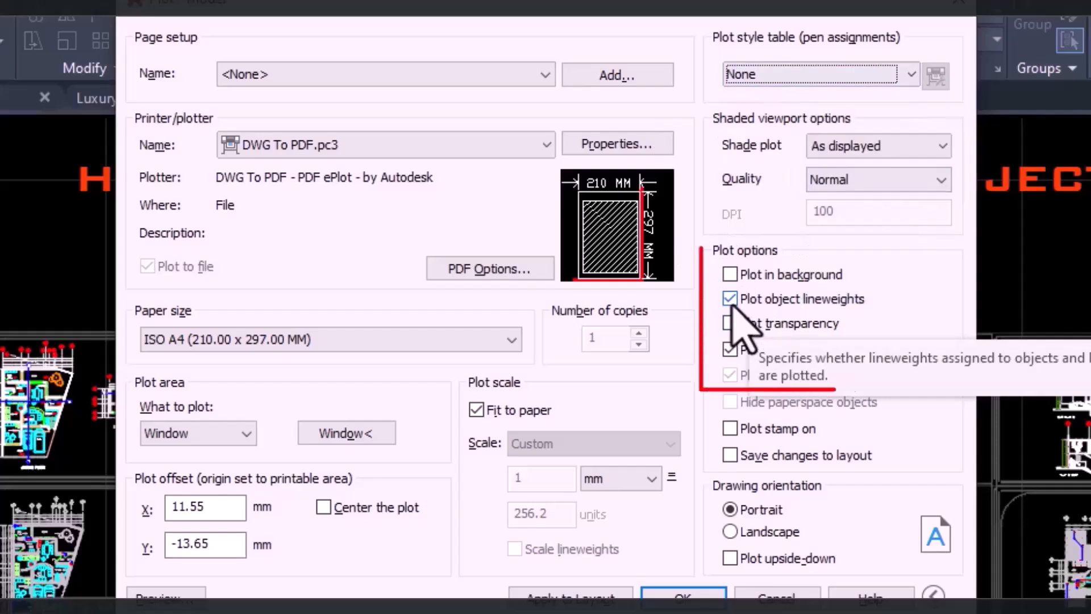
pyautogui.click(730, 323)
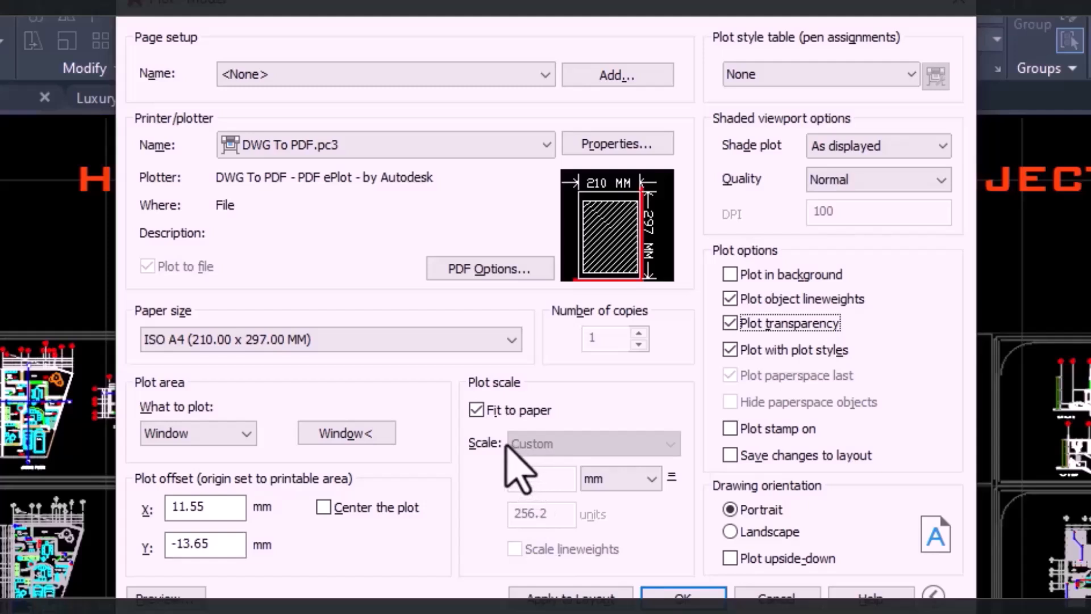
# Turn off Fit to paper, apply a custom plot scale of 1 mm = 250 units to the layout, and centre the plot.
pyautogui.click(476, 411)
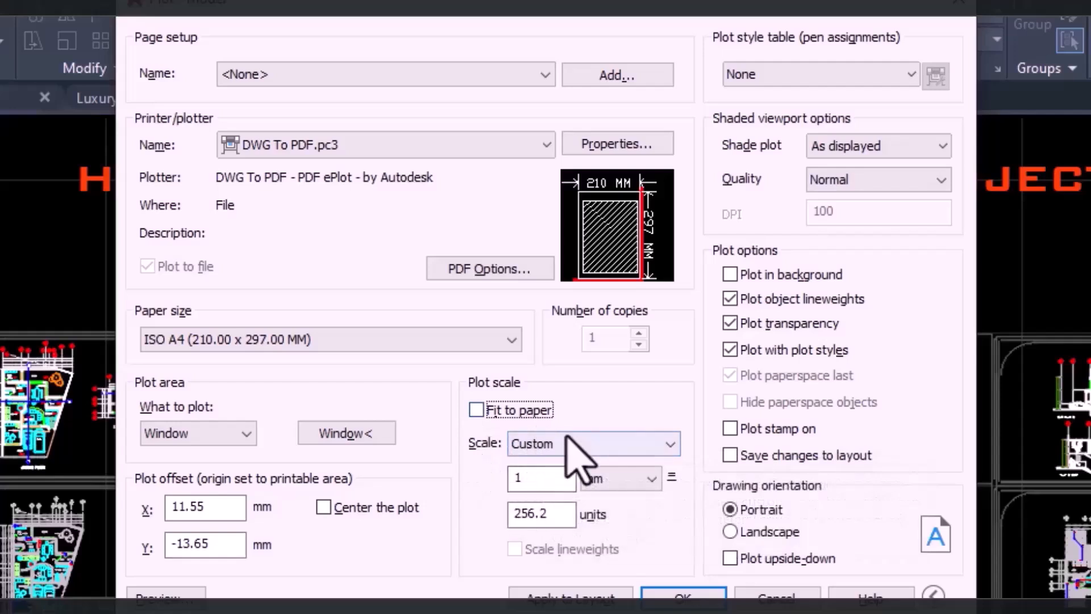
pyautogui.click(600, 448)
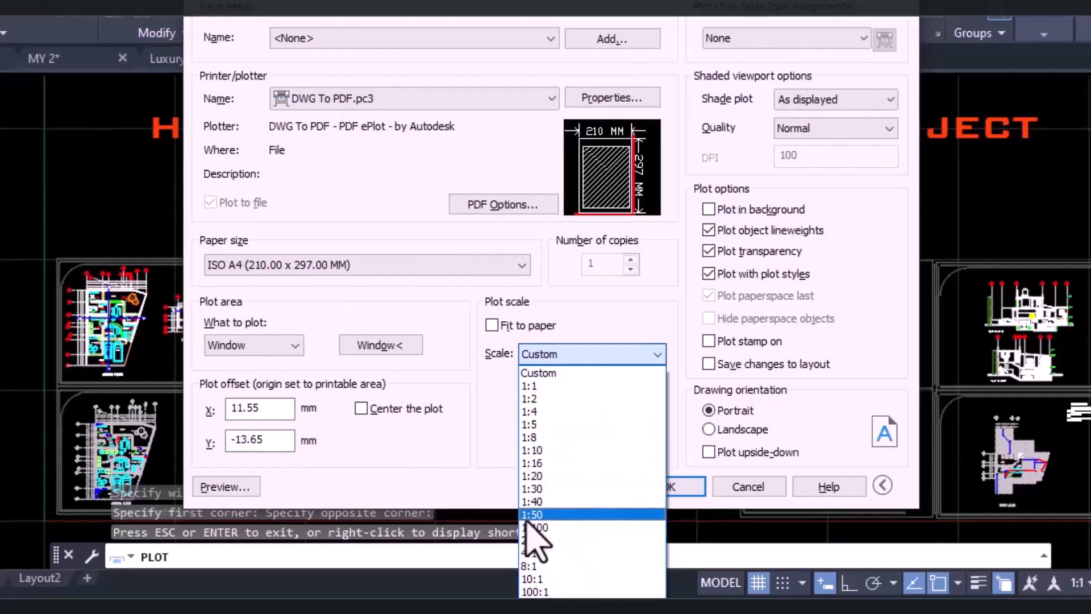
pyautogui.click(448, 484)
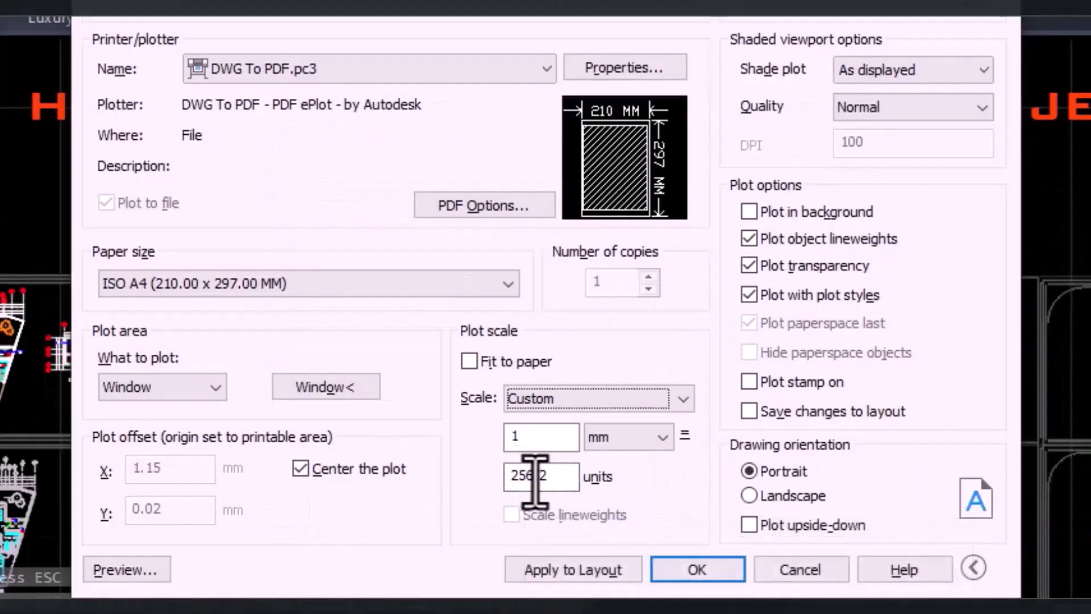
pyautogui.doubleClick(518, 480)
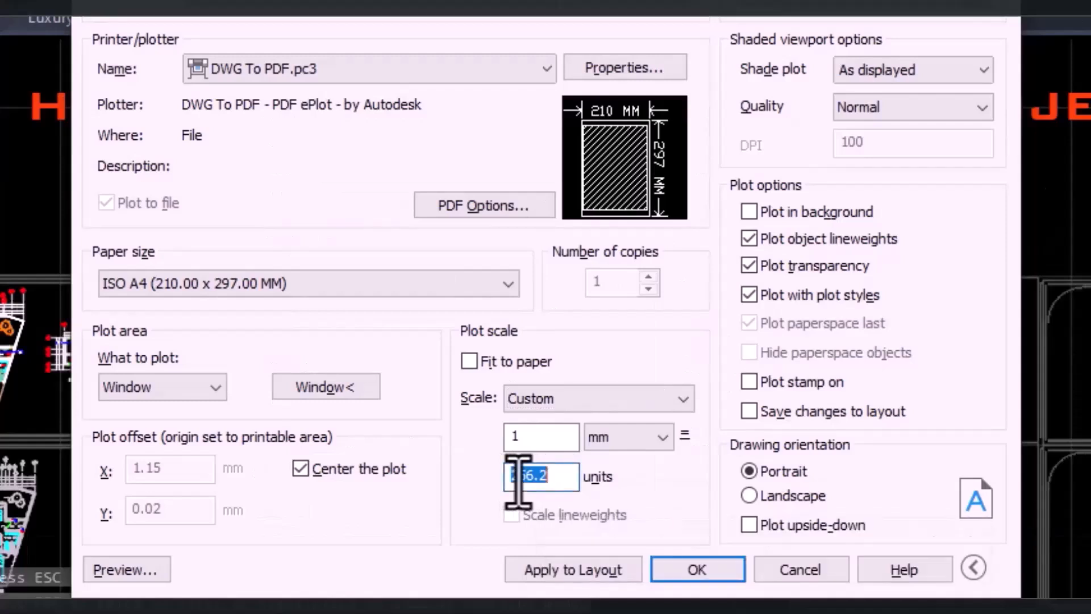
pyautogui.write('25')
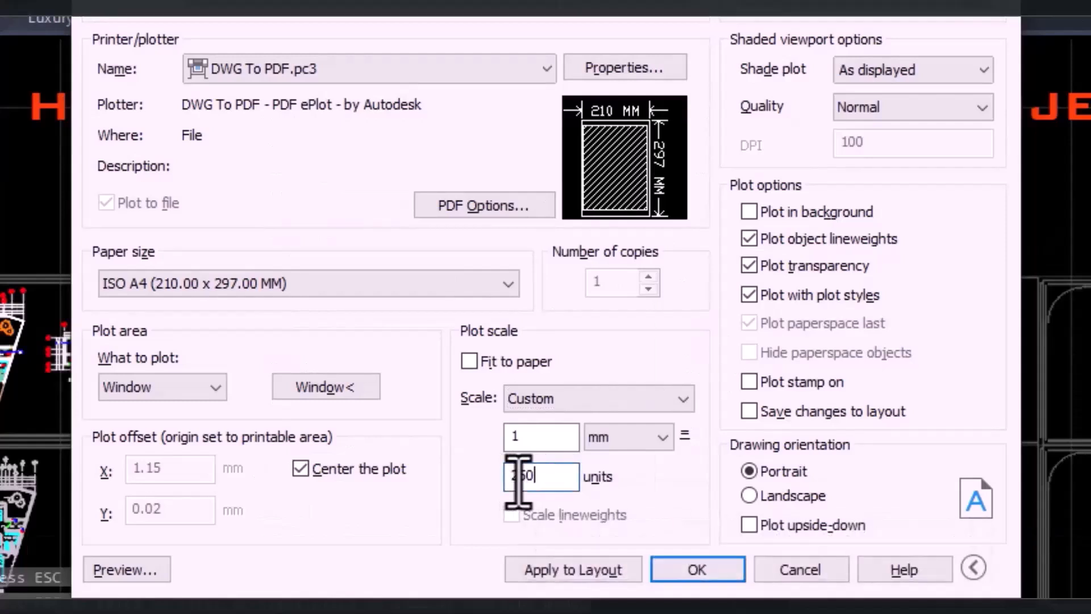
pyautogui.write('0')
pyautogui.click(560, 570)
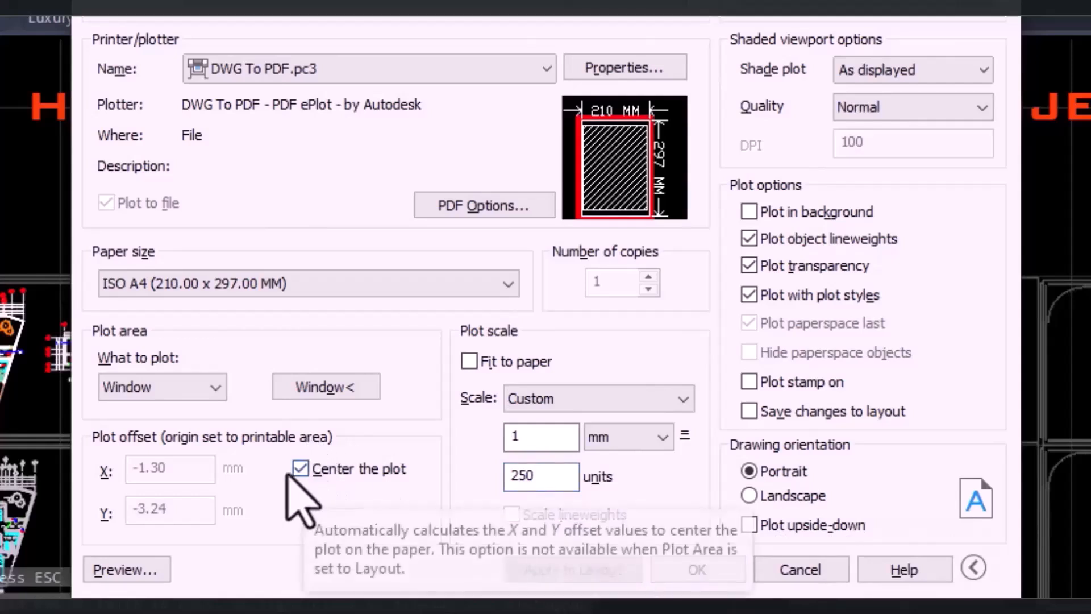
pyautogui.click(301, 468)
pyautogui.click(301, 469)
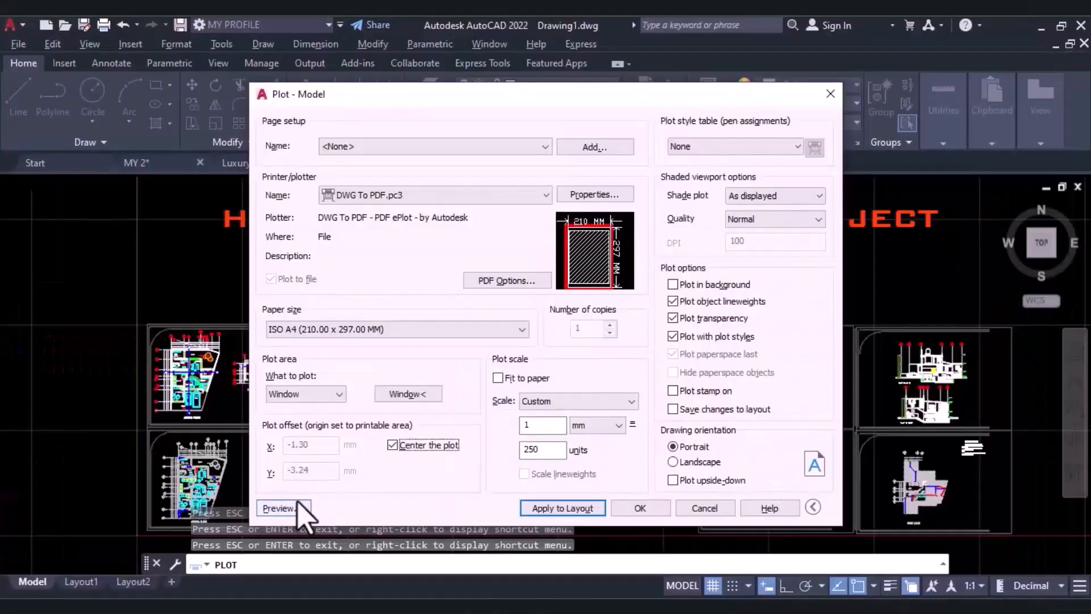
# Preview the plot, examine the ground floor and third level plans up close, and close the preview.
pyautogui.click(125, 570)
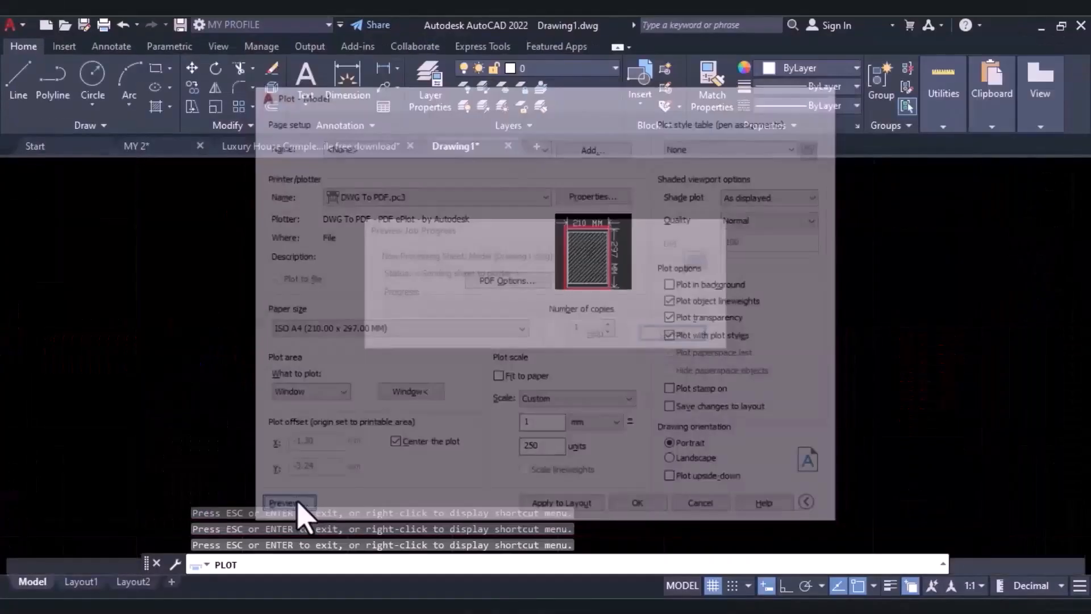
pyautogui.scroll(4, 463, 219)
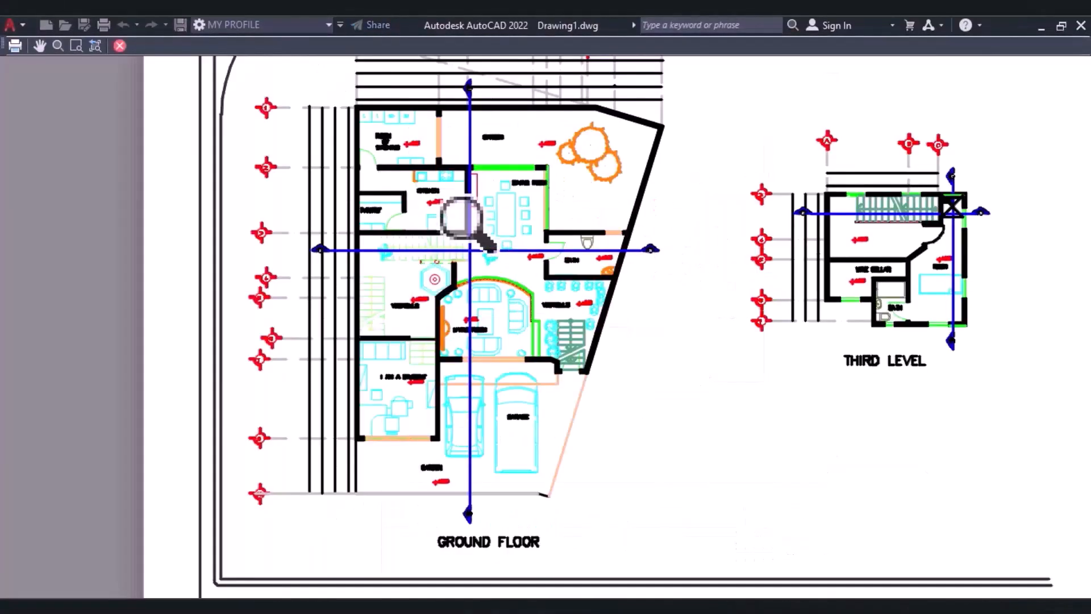
pyautogui.scroll(2, 463, 219)
pyautogui.scroll(-10, 426, 187)
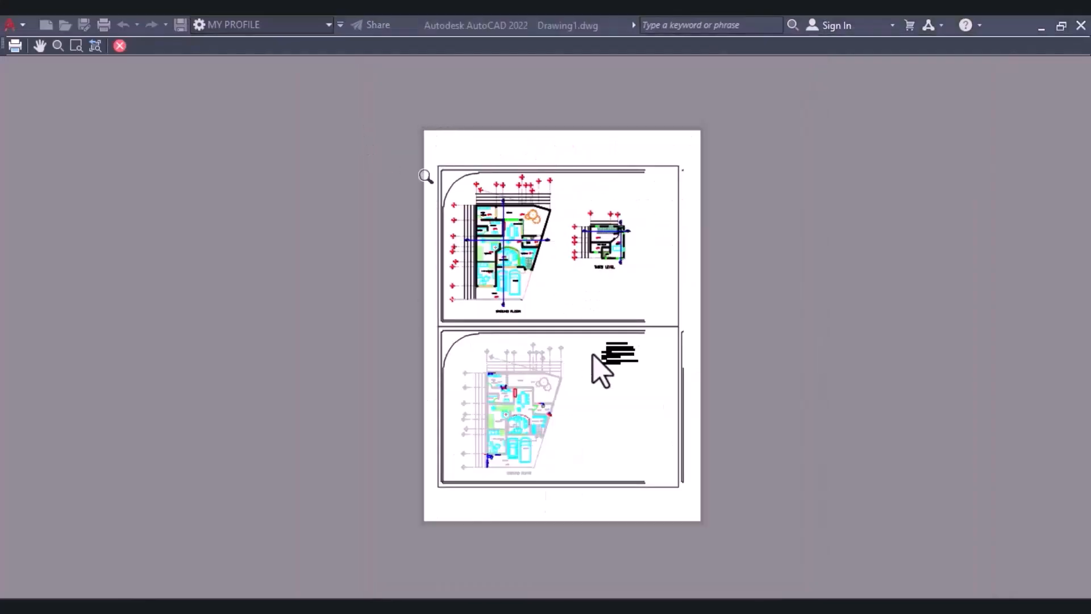
pyautogui.scroll(4, 513, 273)
pyautogui.scroll(-2, 503, 267)
pyautogui.scroll(2, 492, 268)
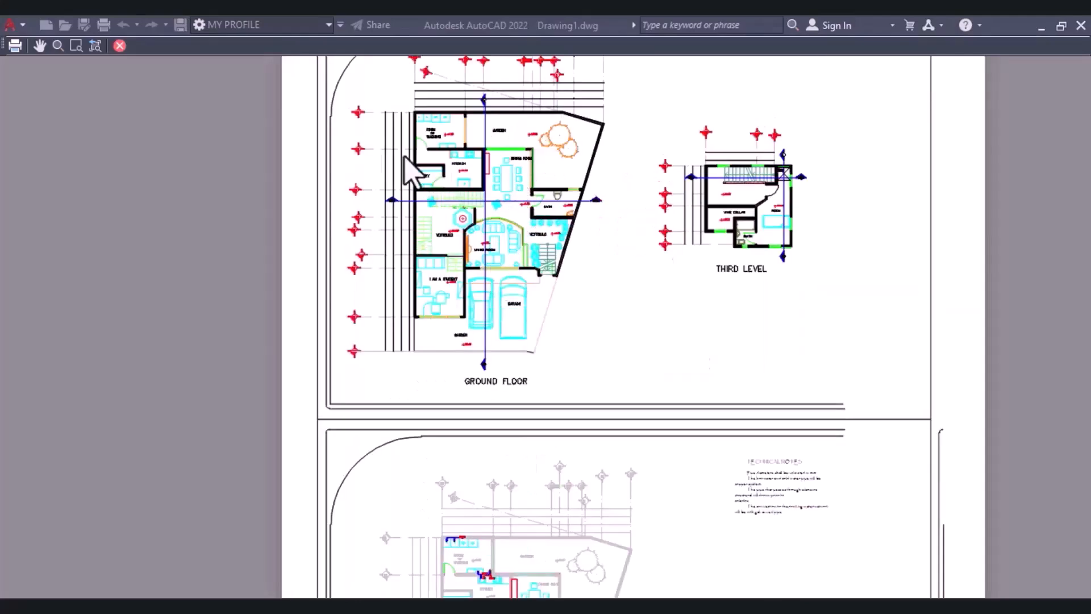
pyautogui.click(119, 45)
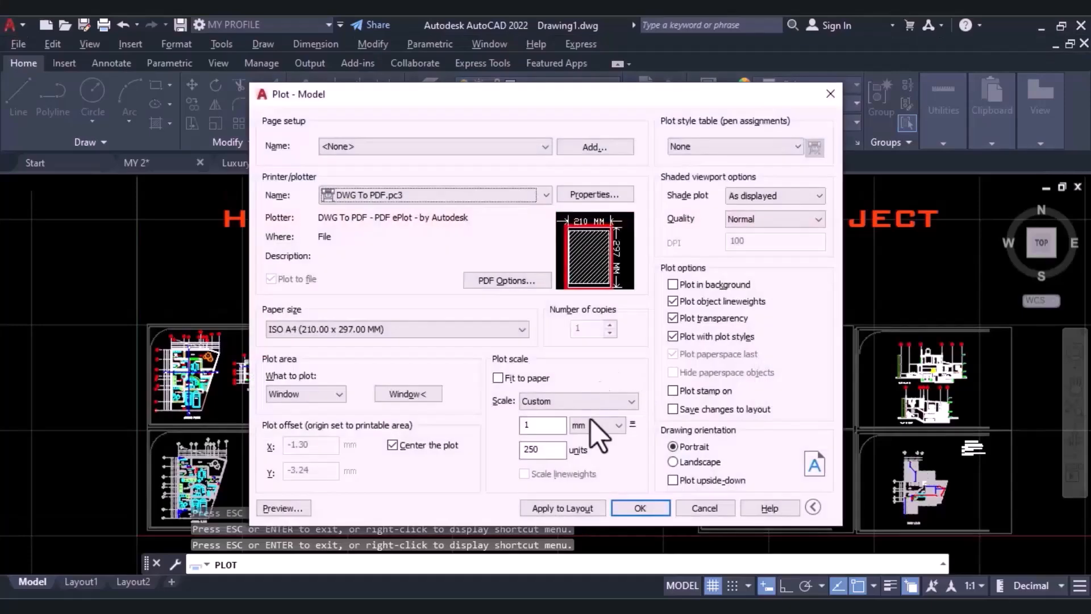
# Plot the sheets to a PDF file named Drawing1.pdf on the Desktop.
pyautogui.click(639, 507)
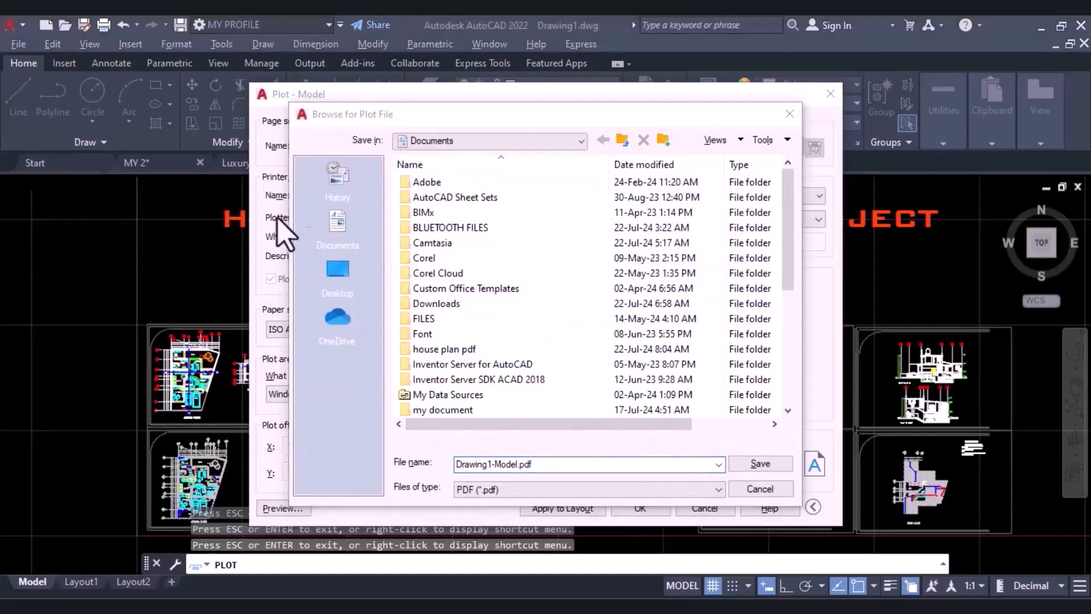
pyautogui.click(336, 280)
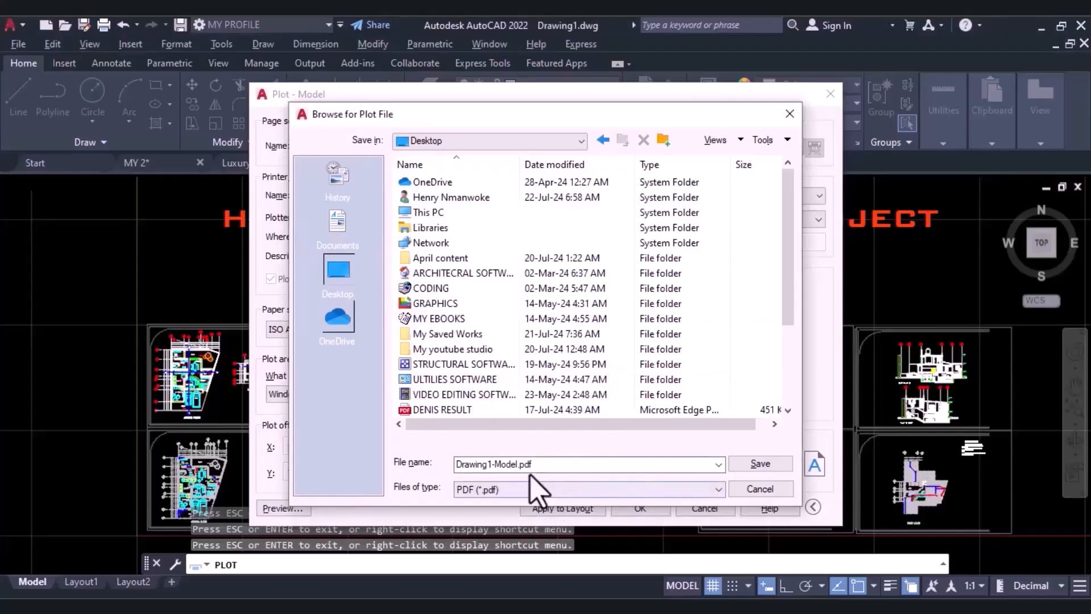
pyautogui.doubleClick(533, 470)
pyautogui.click(504, 552)
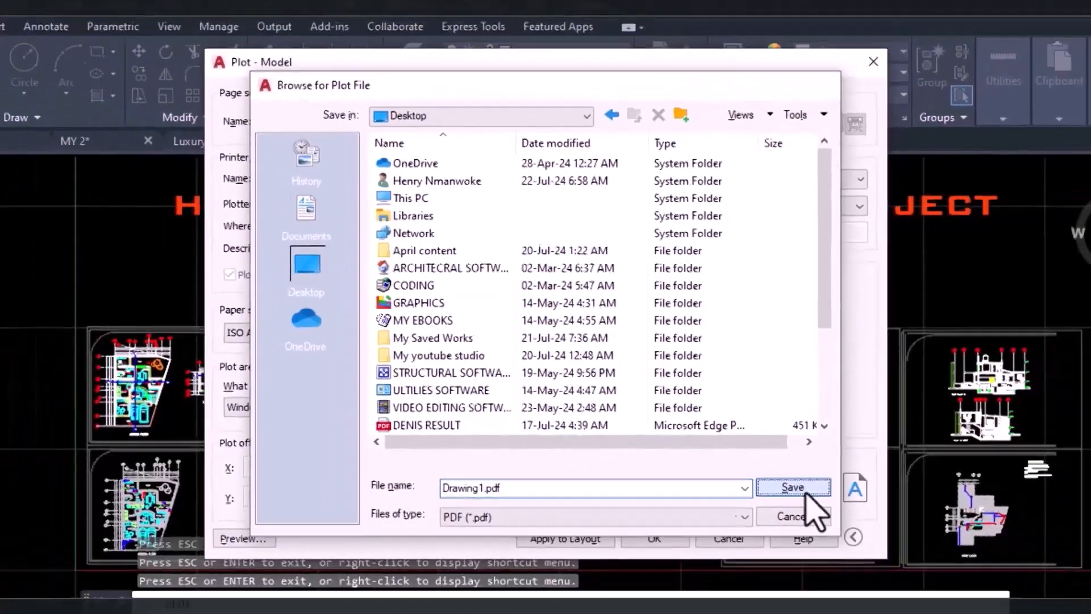
pyautogui.click(881, 551)
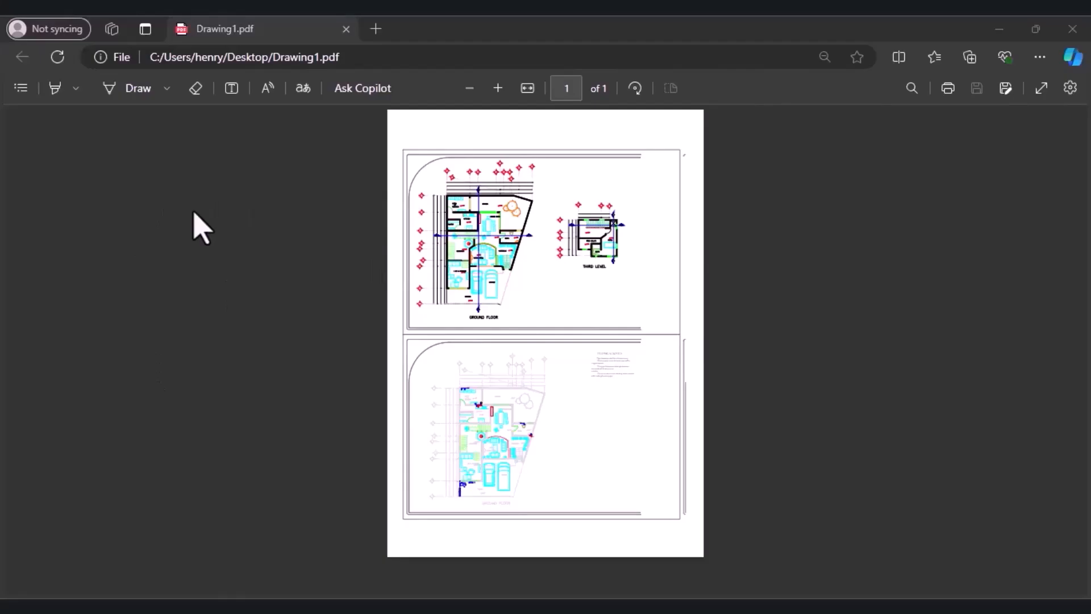
# Return to AutoCAD from the PDF viewer, restart Plot for a single sheet, and set the paper size to ISO A1 (841.00 x 594.00 MM).
pyautogui.hotkey('alt', 'Tab')
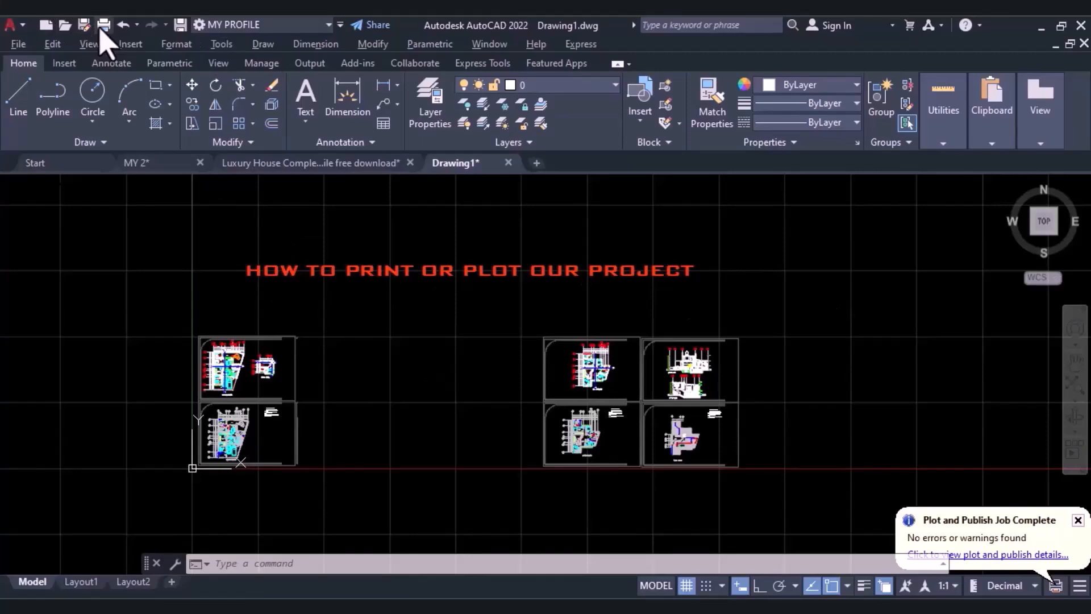
pyautogui.click(103, 25)
pyautogui.click(466, 352)
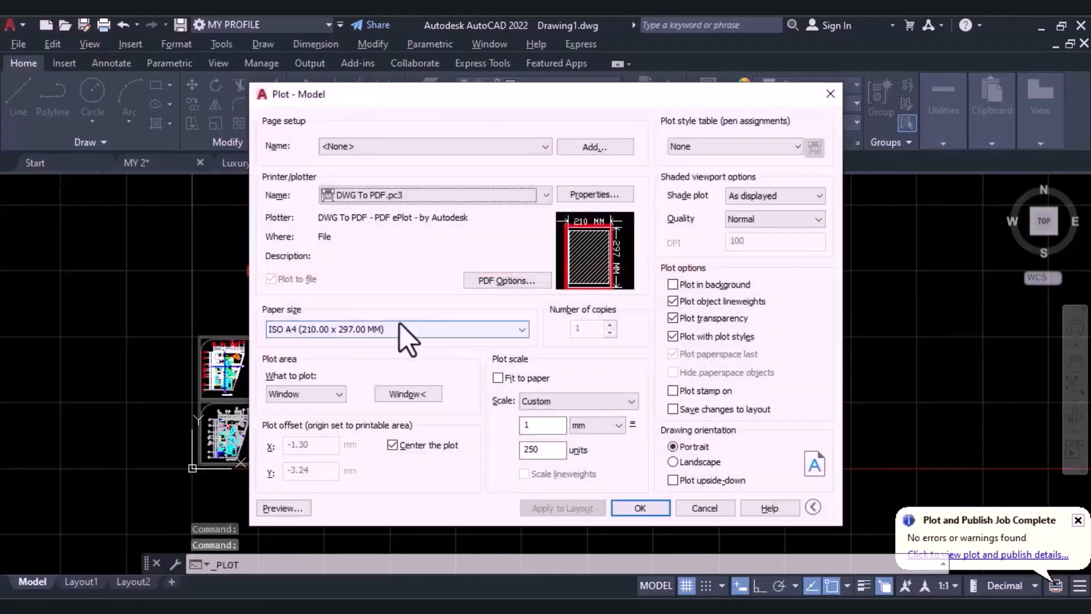
pyautogui.click(401, 331)
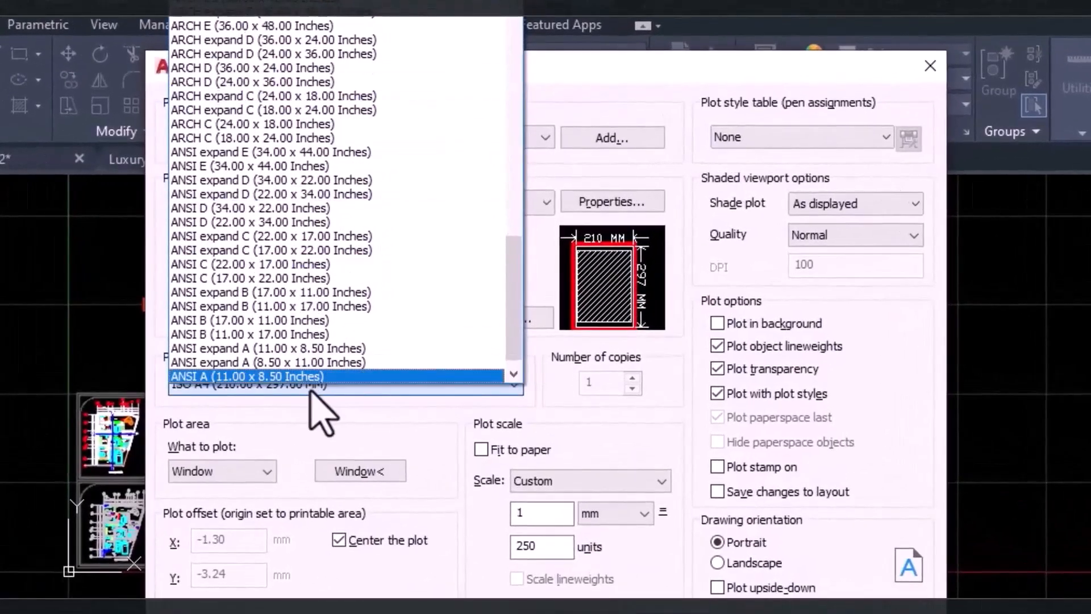
pyautogui.scroll(-2, 353, 175)
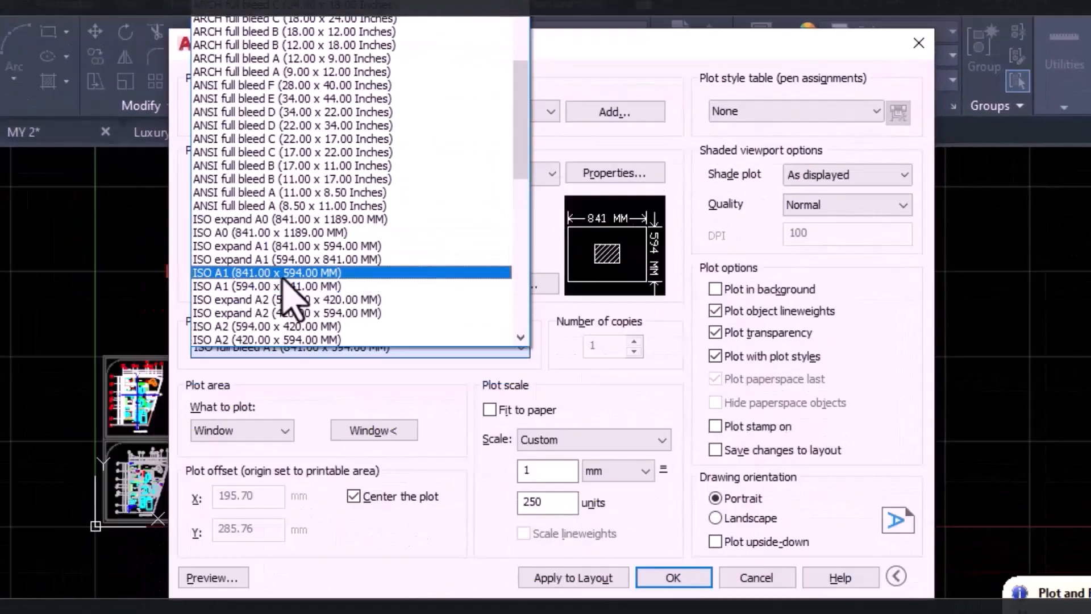
pyautogui.click(282, 274)
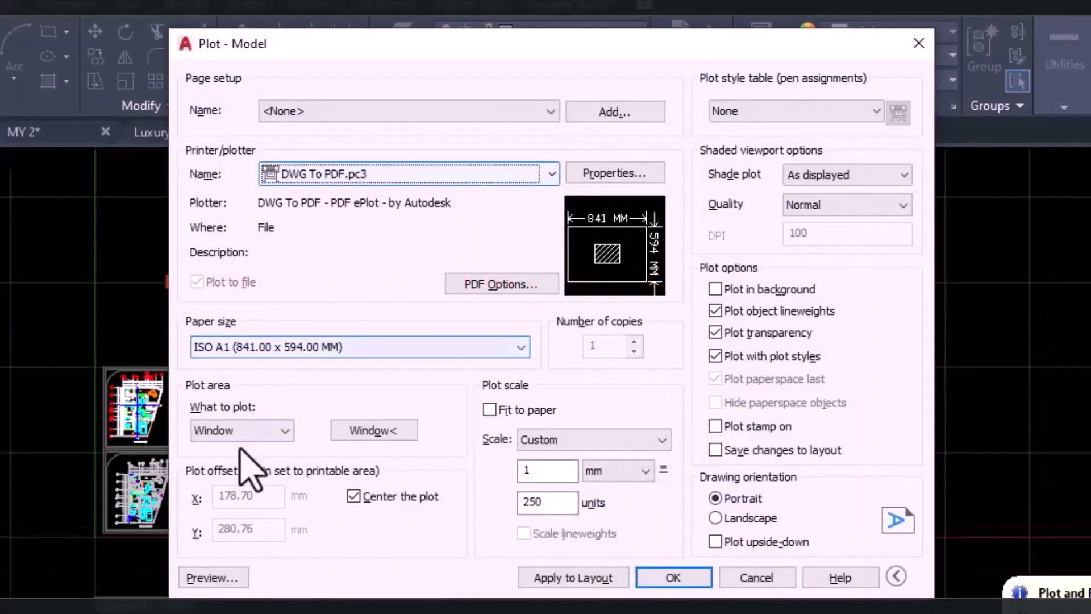
# Define the plot area with a window enclosing the separate group of four sheets containing the upper floor plans and section cuts.
pyautogui.click(370, 433)
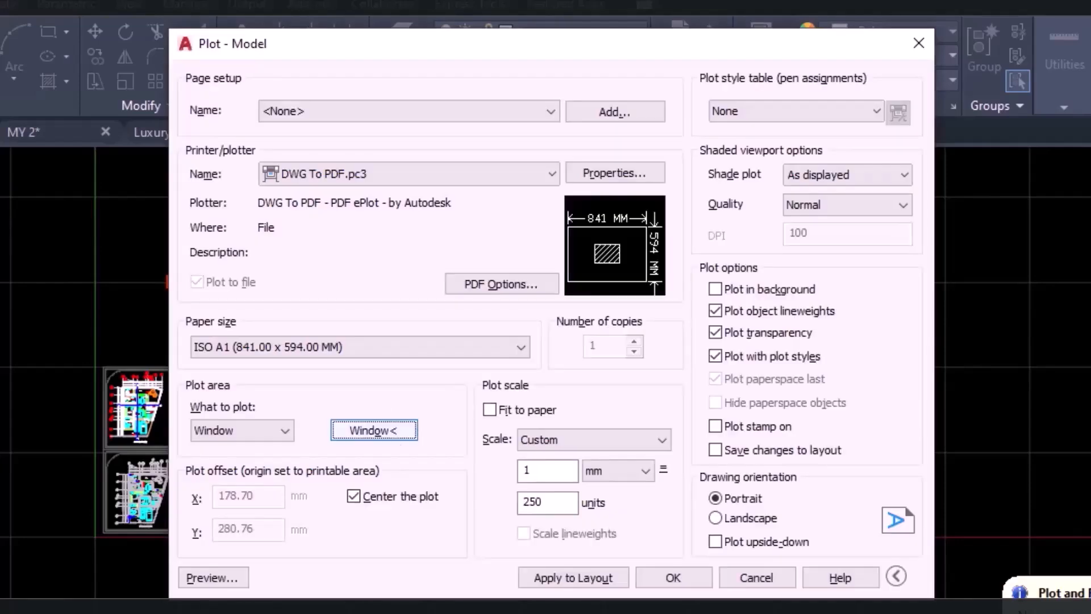
pyautogui.click(390, 438)
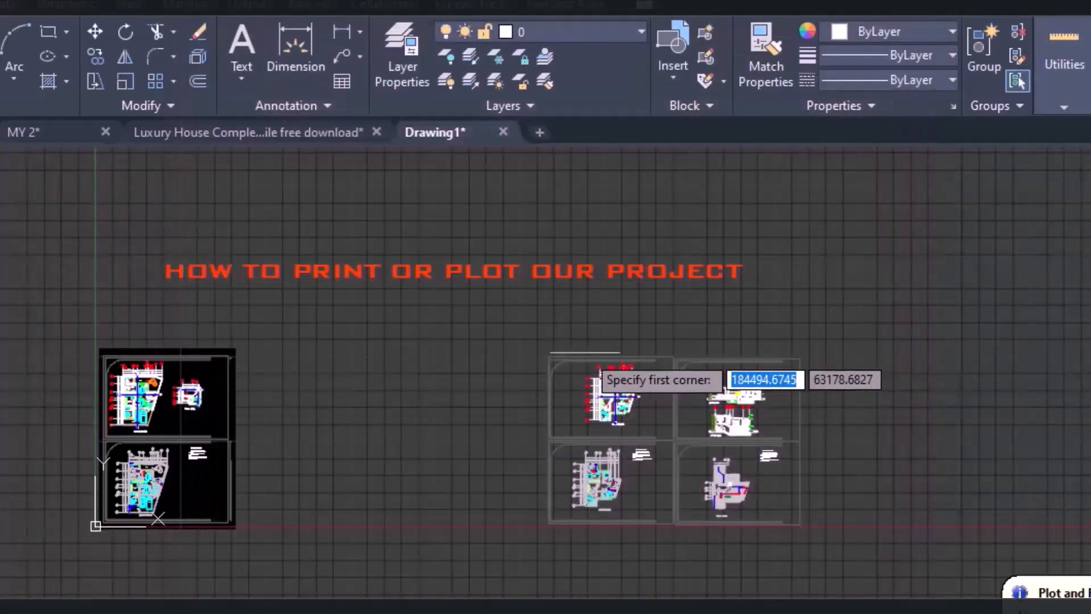
pyautogui.click(549, 358)
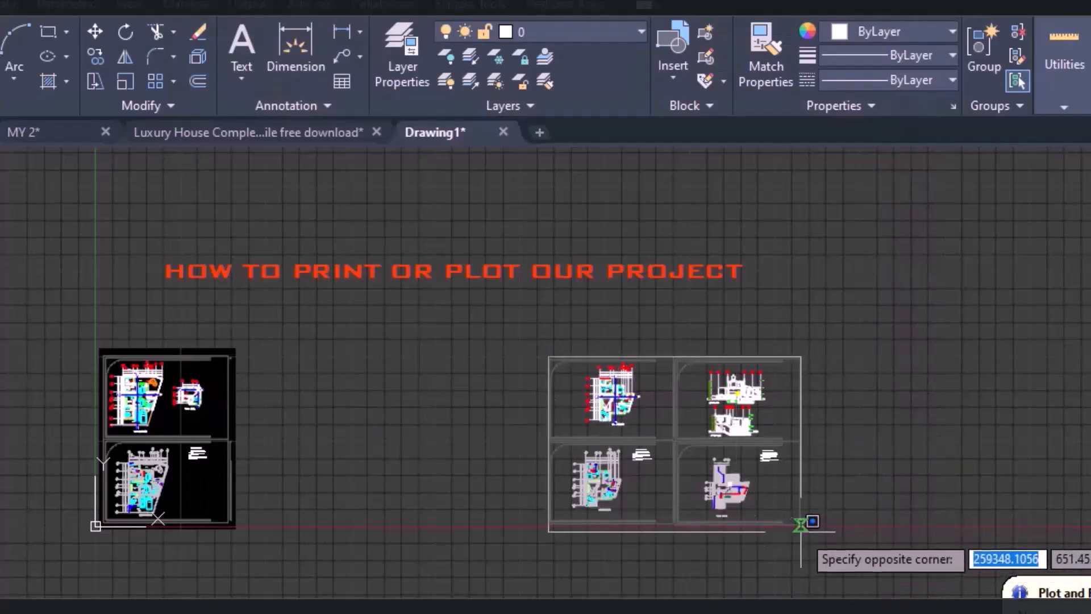
pyautogui.click(802, 523)
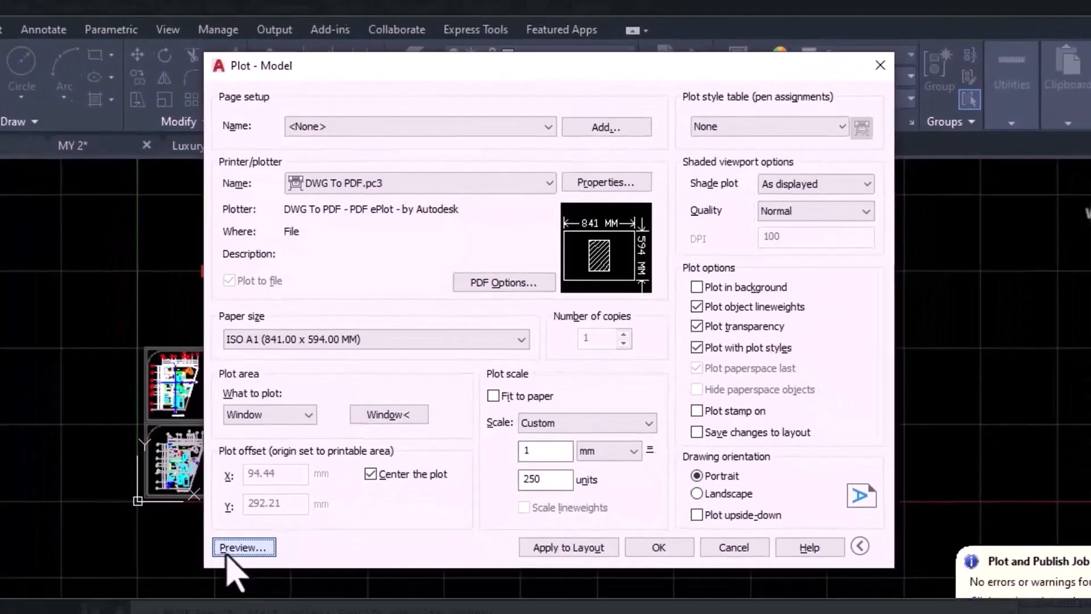
# Preview the portrait A1 plot, examine how the four sheets sit on the paper, and close the preview.
pyautogui.click(213, 577)
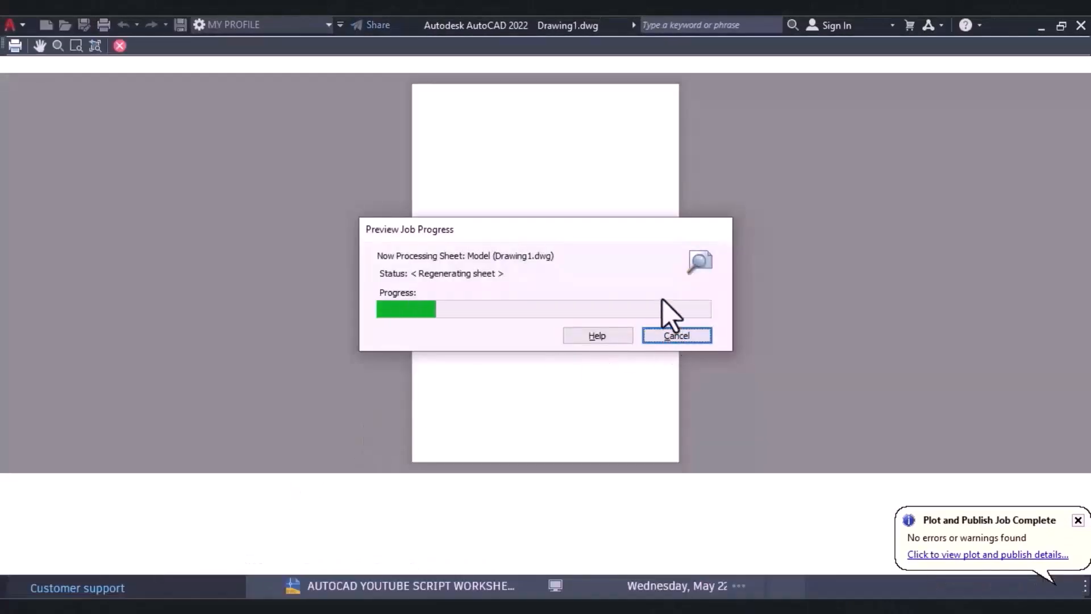
pyautogui.scroll(4, 517, 304)
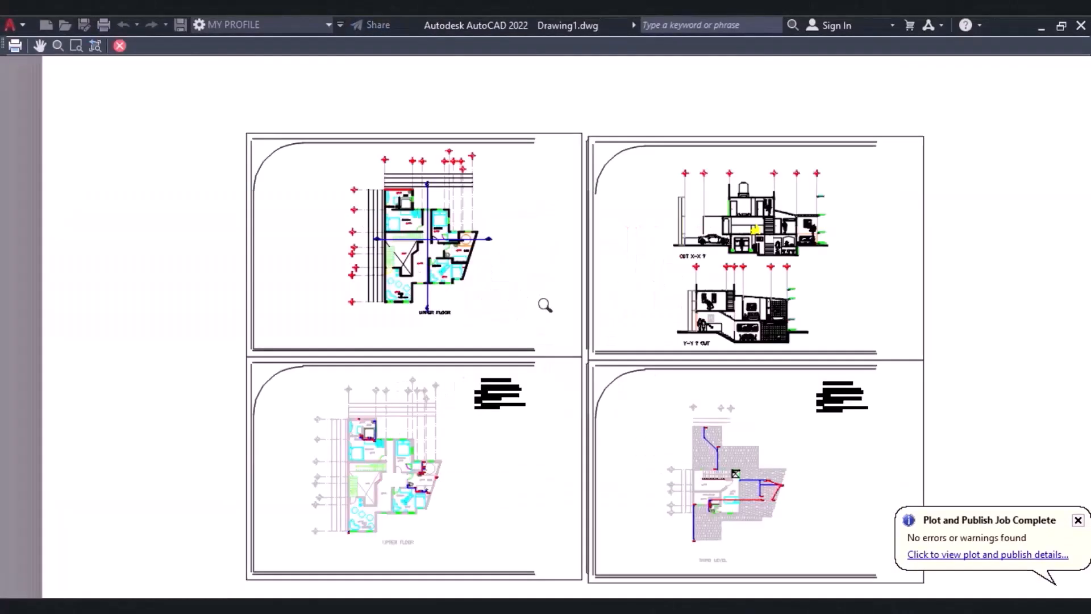
pyautogui.scroll(-3, 546, 305)
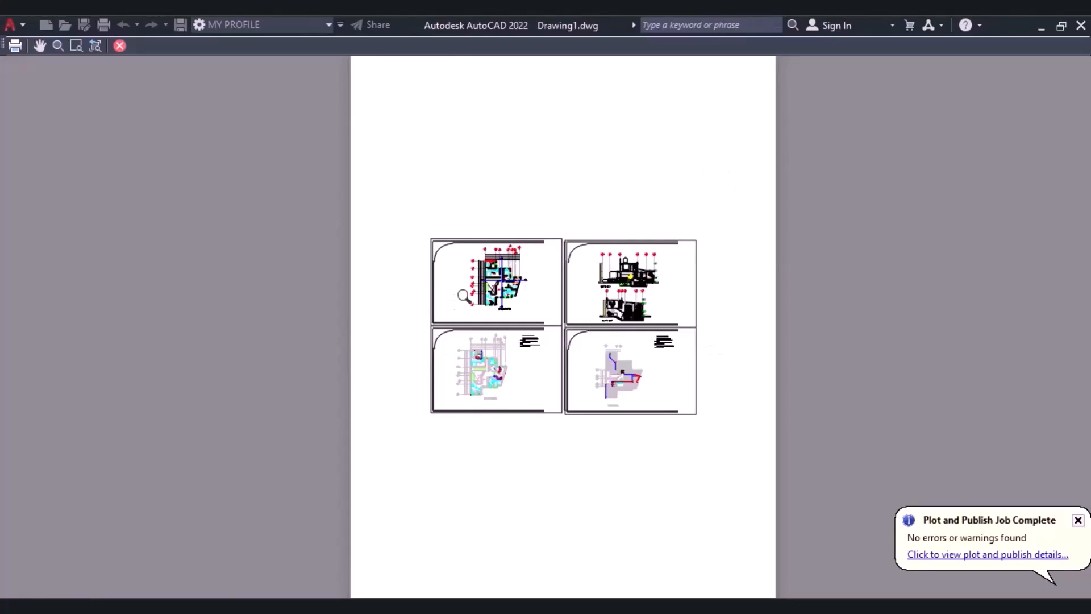
pyautogui.scroll(3, 460, 295)
pyautogui.scroll(-3, 479, 302)
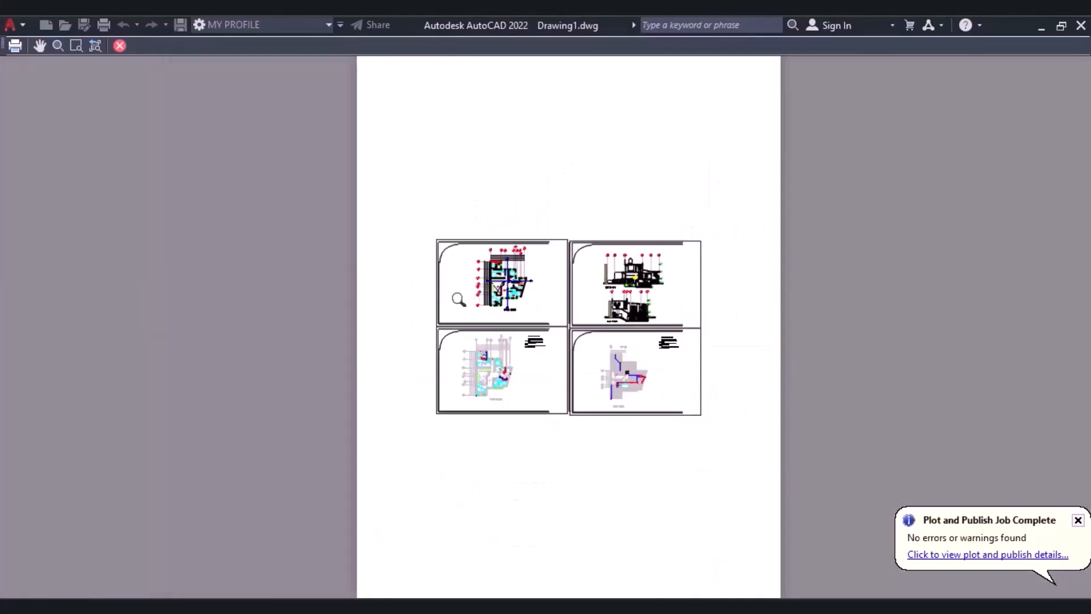
pyautogui.click(119, 46)
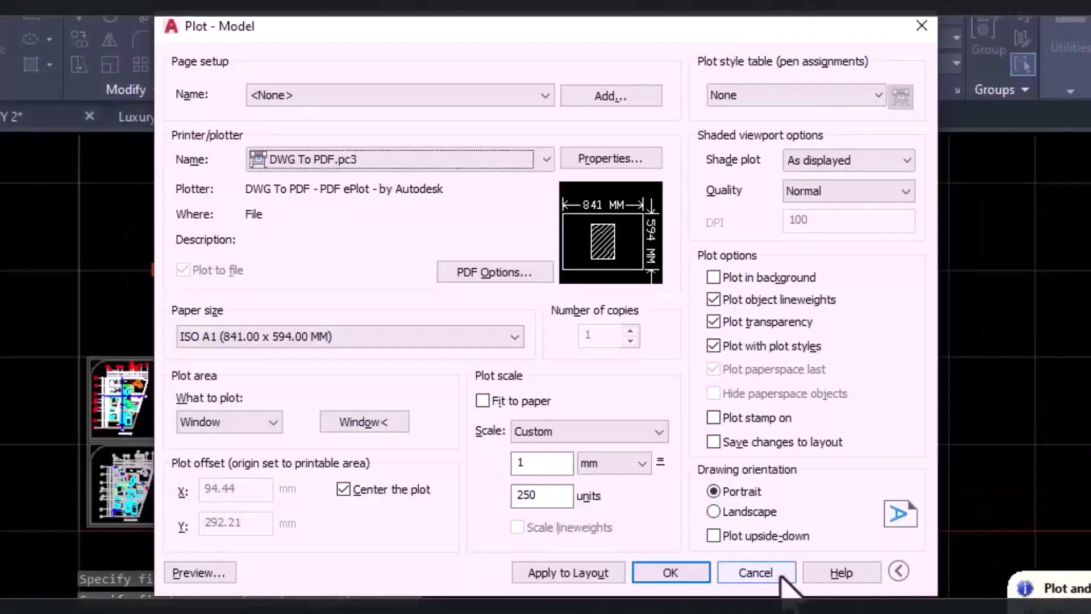
# Set the drawing orientation to Landscape with Fit to paper enabled, and check the result in a plot preview.
pyautogui.click(734, 513)
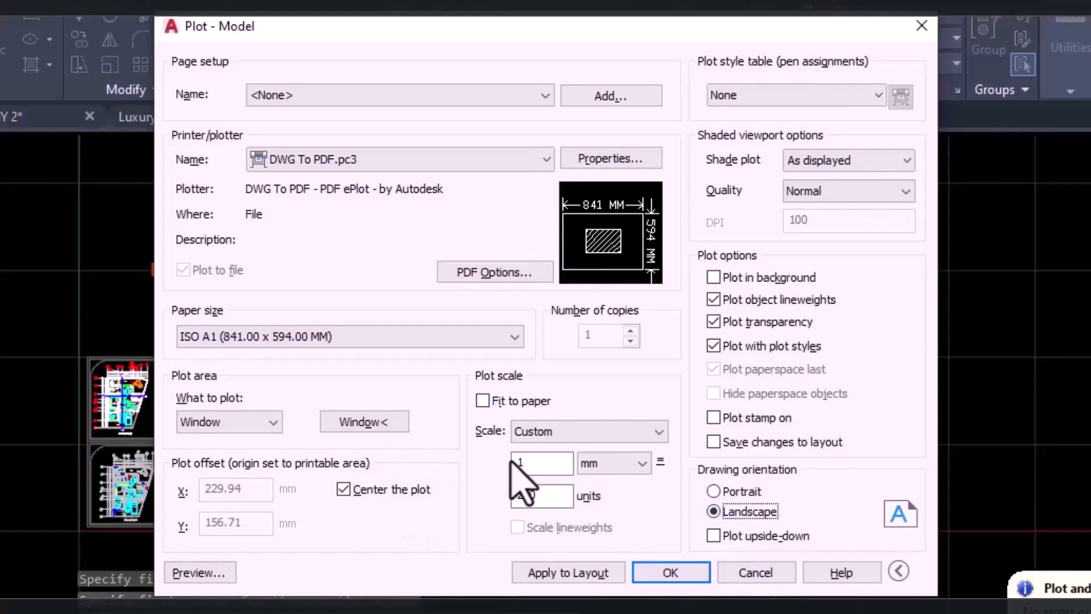
pyautogui.click(482, 401)
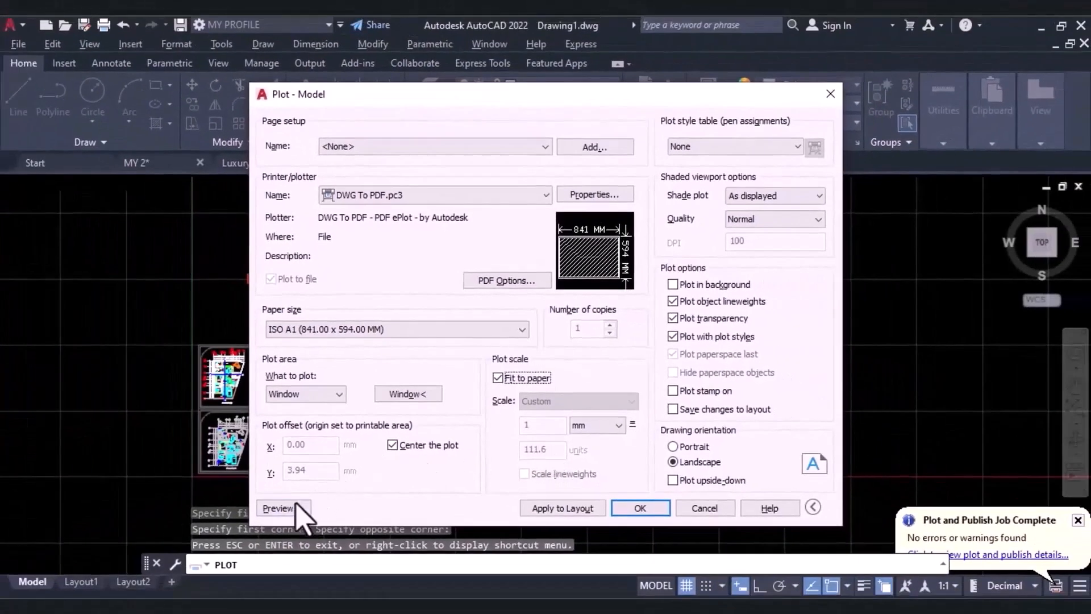
pyautogui.click(297, 506)
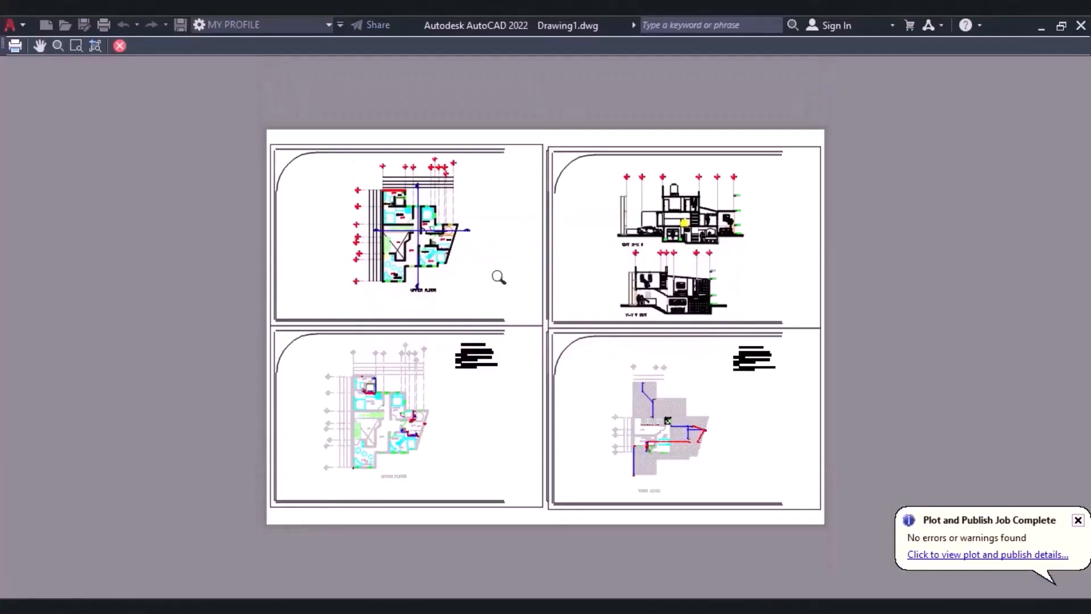
pyautogui.click(119, 46)
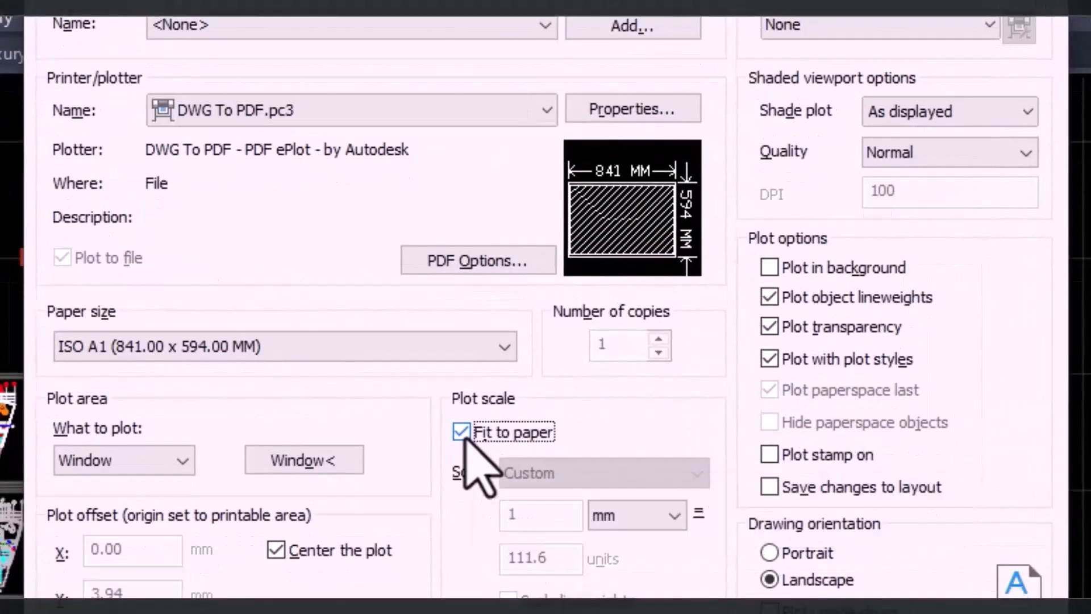
# Turn off Fit to paper, set the custom plot scale to 1 mm = 150 units, and check it in a preview.
pyautogui.click(462, 456)
pyautogui.click(563, 581)
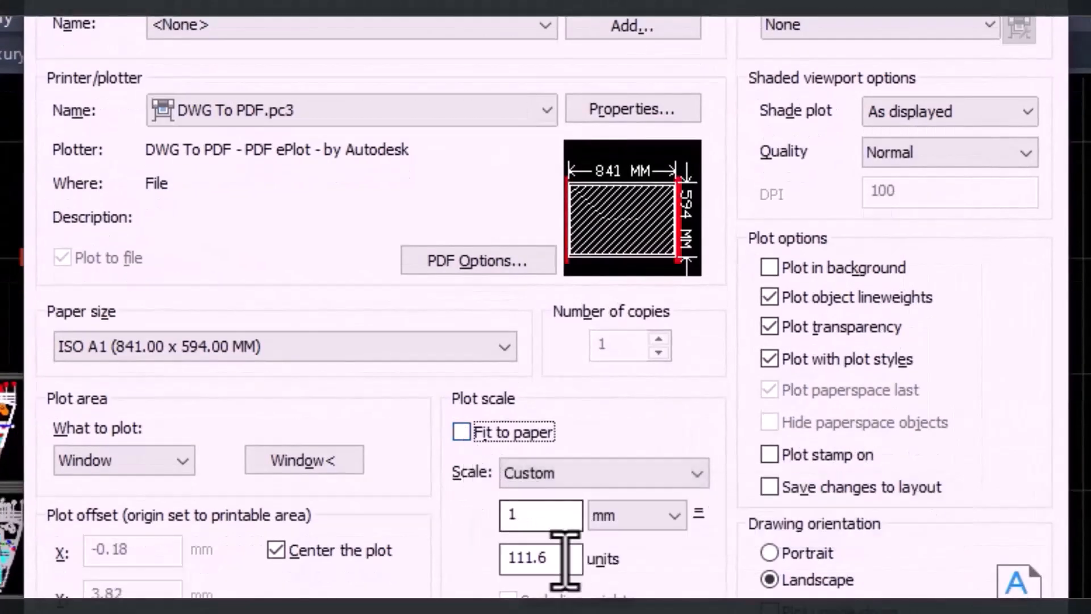
pyautogui.write('150')
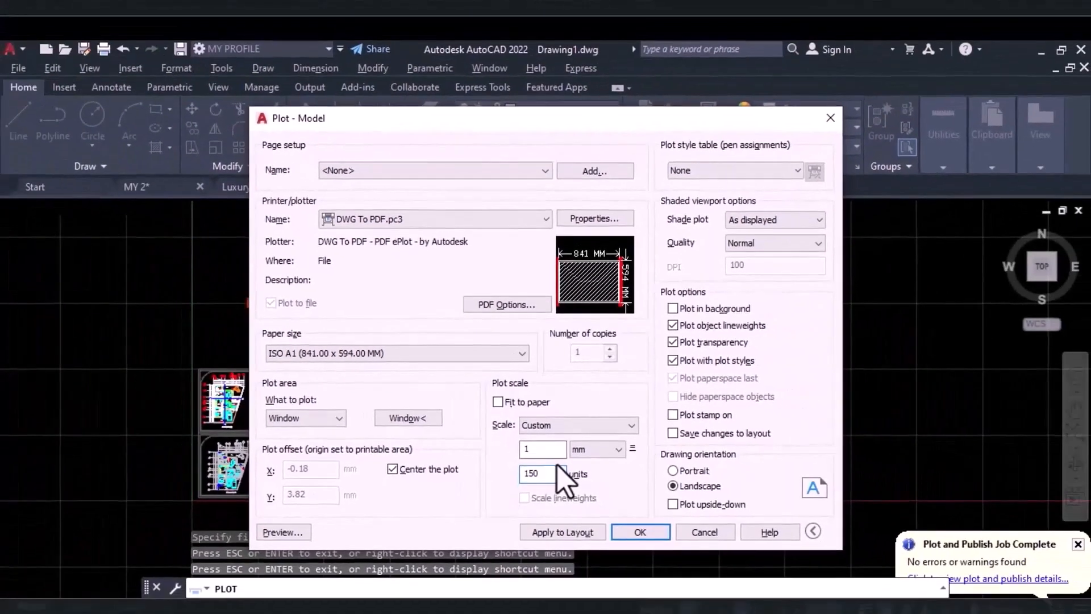
pyautogui.click(287, 531)
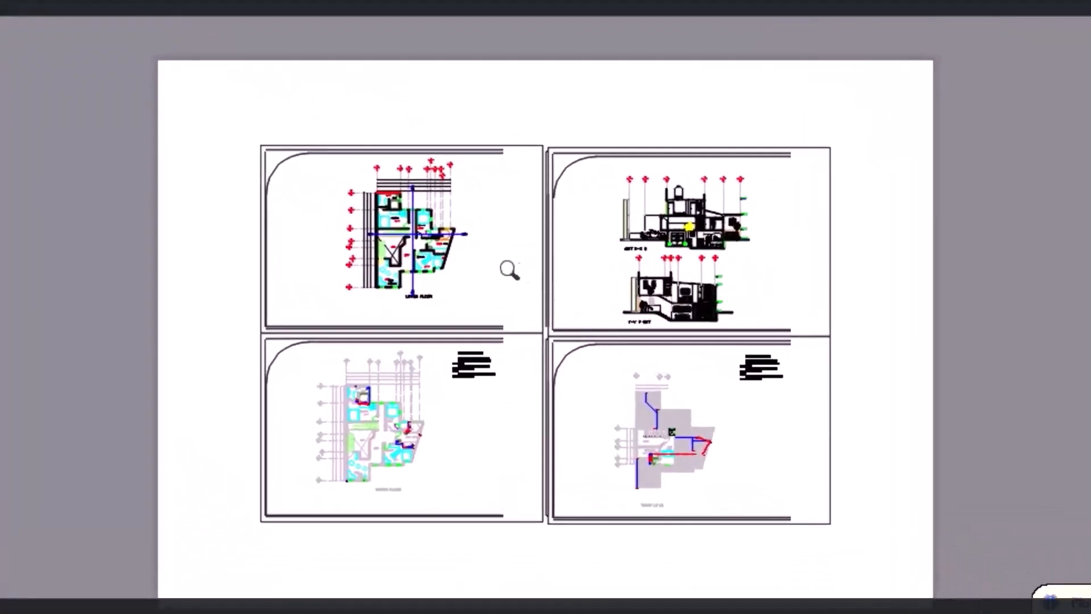
pyautogui.scroll(2, 518, 273)
pyautogui.scroll(-2, 446, 229)
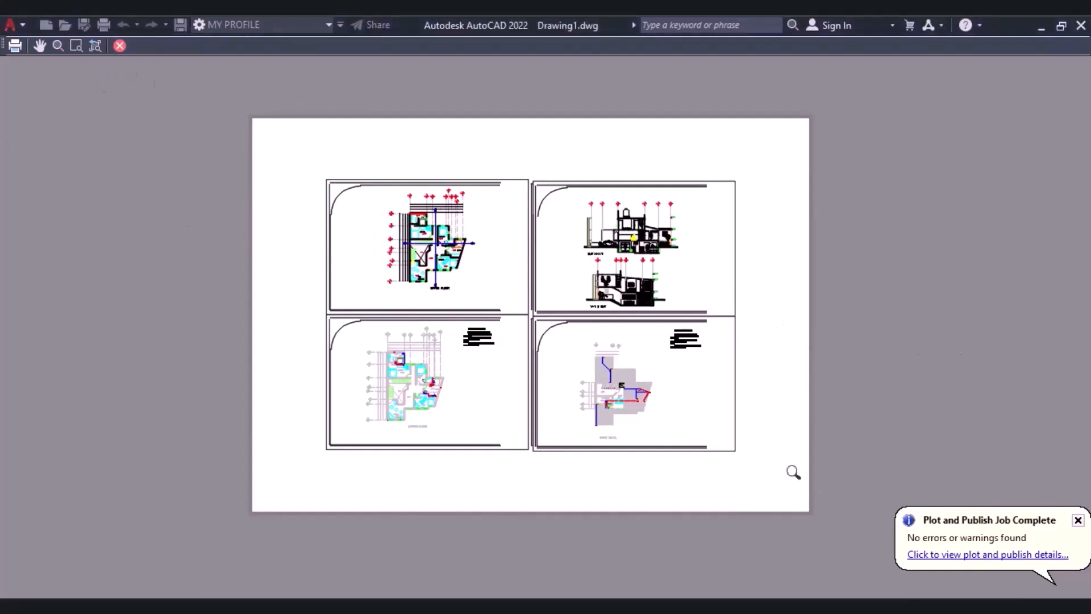
pyautogui.click(120, 45)
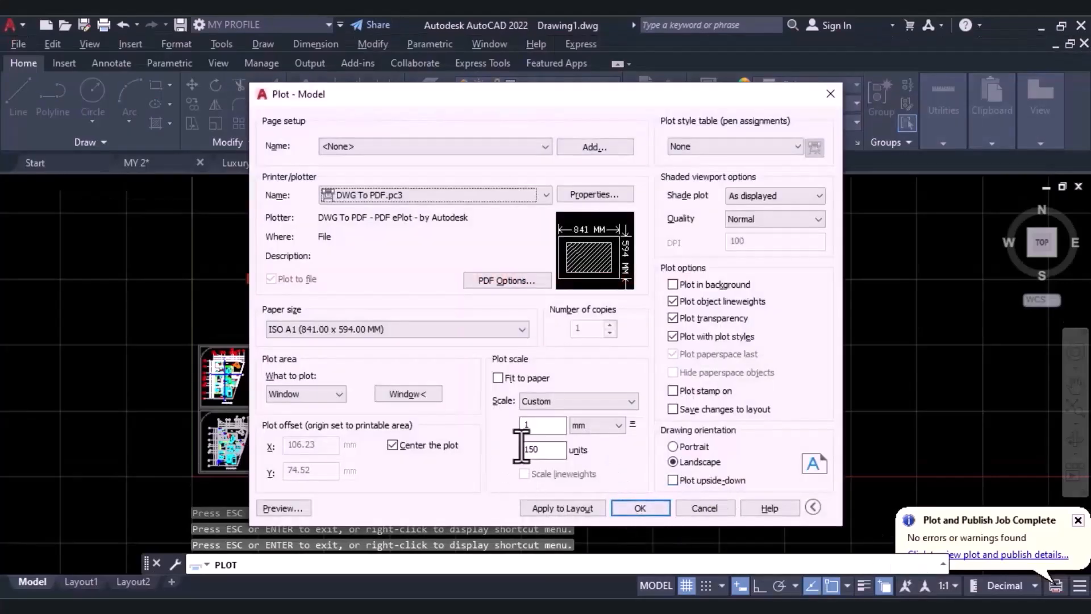
# Revise the custom scale's units value and plot the previewed sheets to Drawing2-Model.pdf on the Desktop.
pyautogui.click(550, 448)
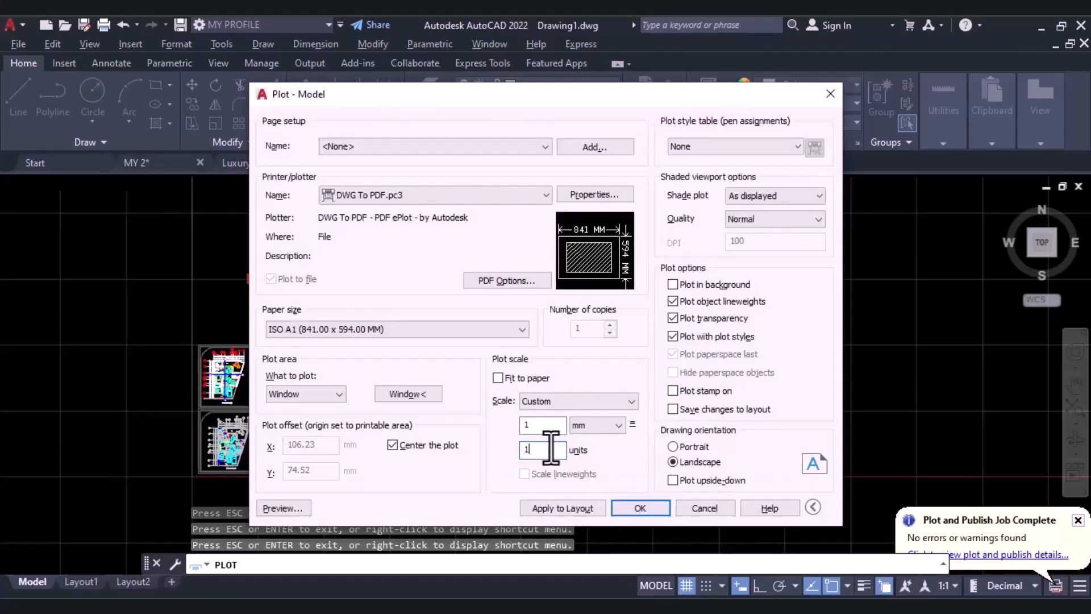
pyautogui.click(283, 508)
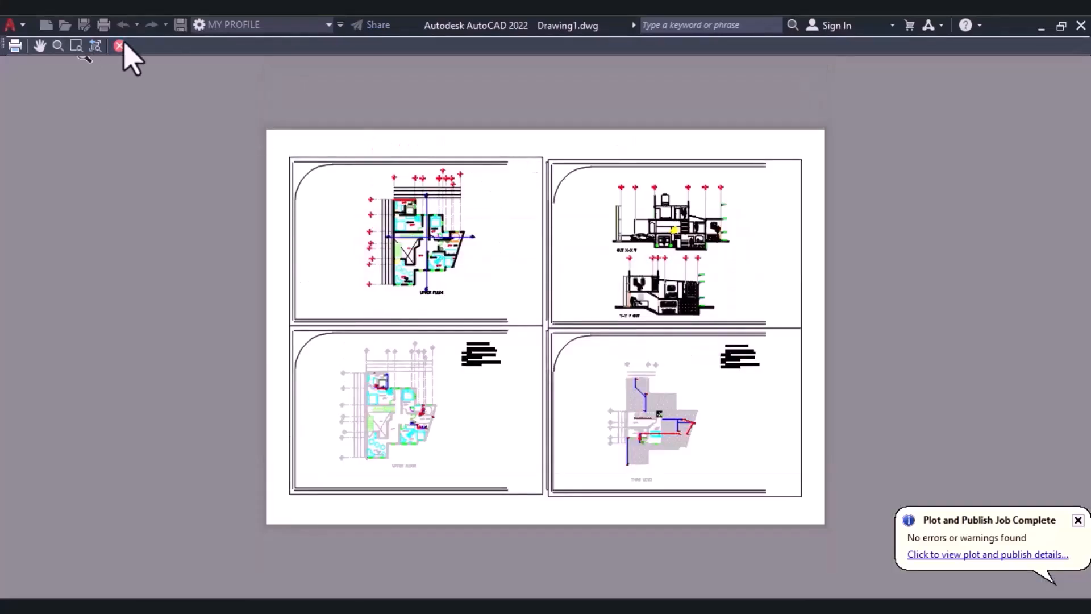
pyautogui.click(14, 50)
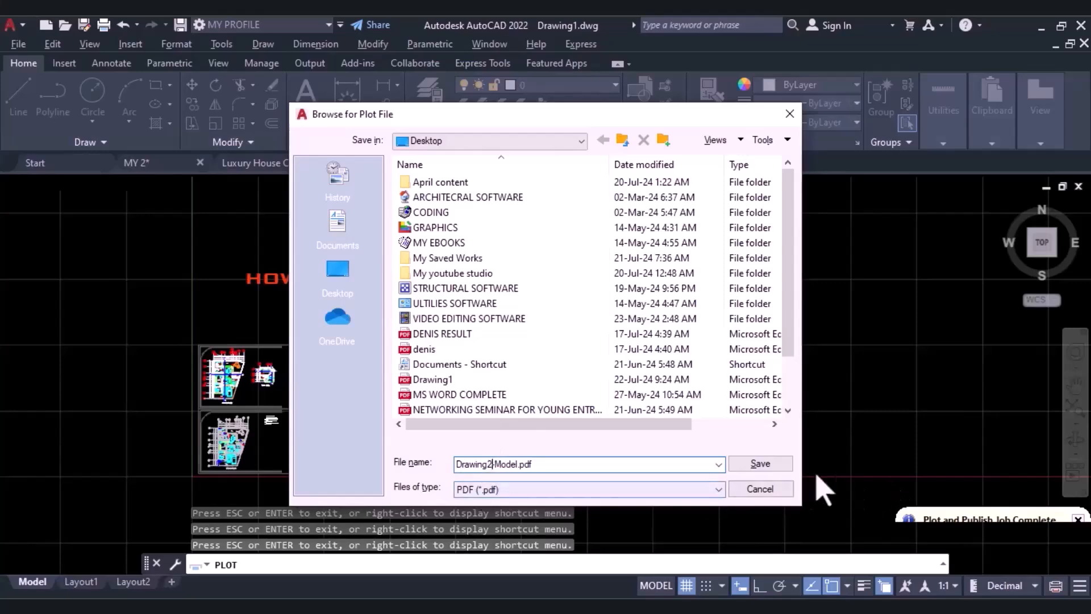
pyautogui.click(780, 469)
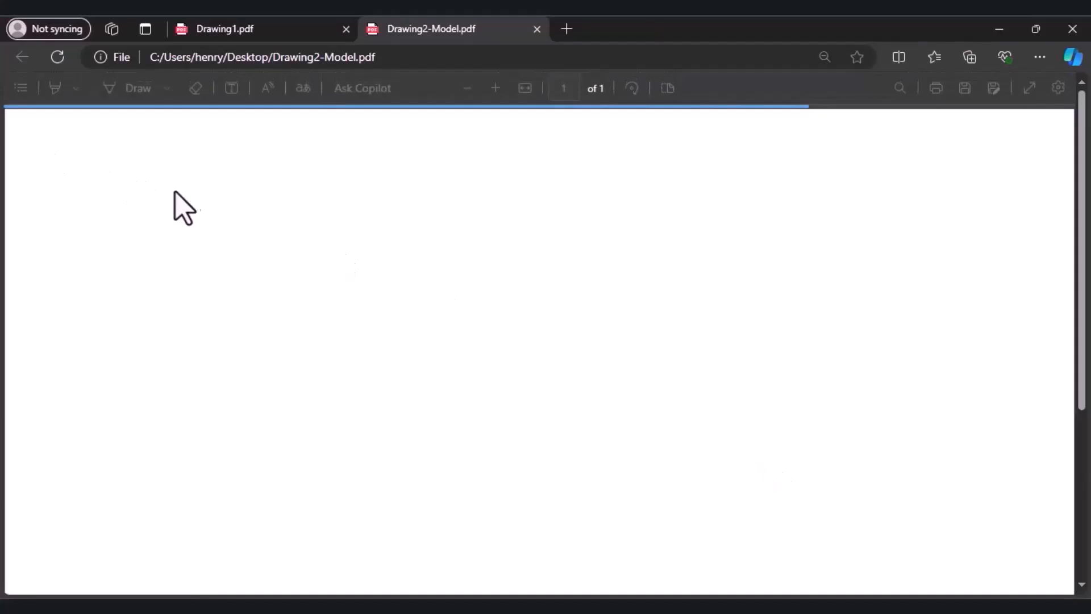
# Examine the whole plotted page of Drawing2-Model.pdf in the PDF viewer and switch back to AutoCAD.
pyautogui.scroll(-3, 335, 232)
pyautogui.scroll(3, 282, 256)
pyautogui.click(468, 89)
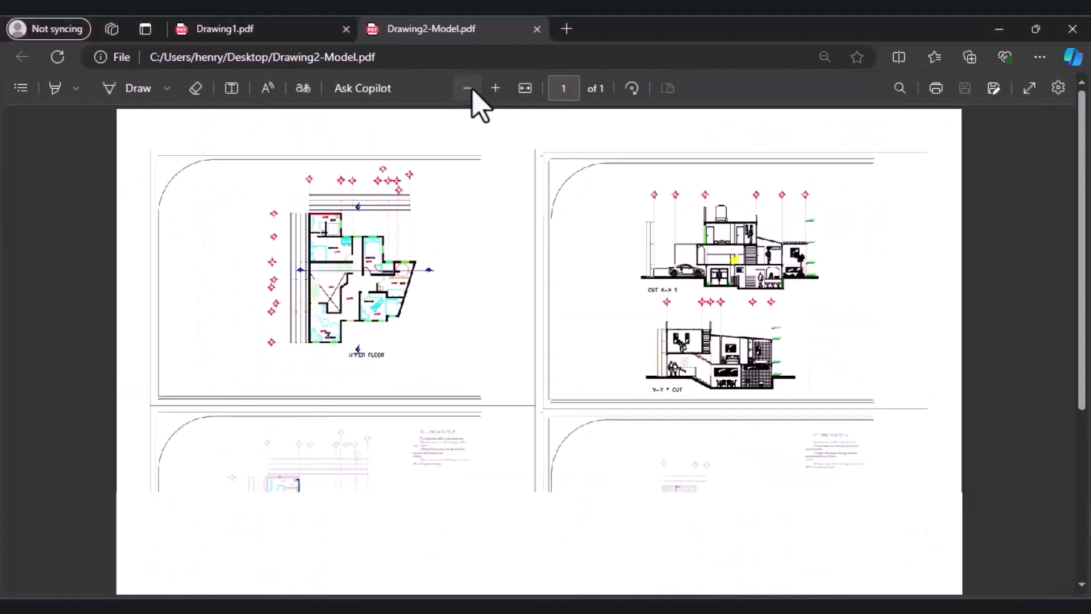
pyautogui.click(474, 96)
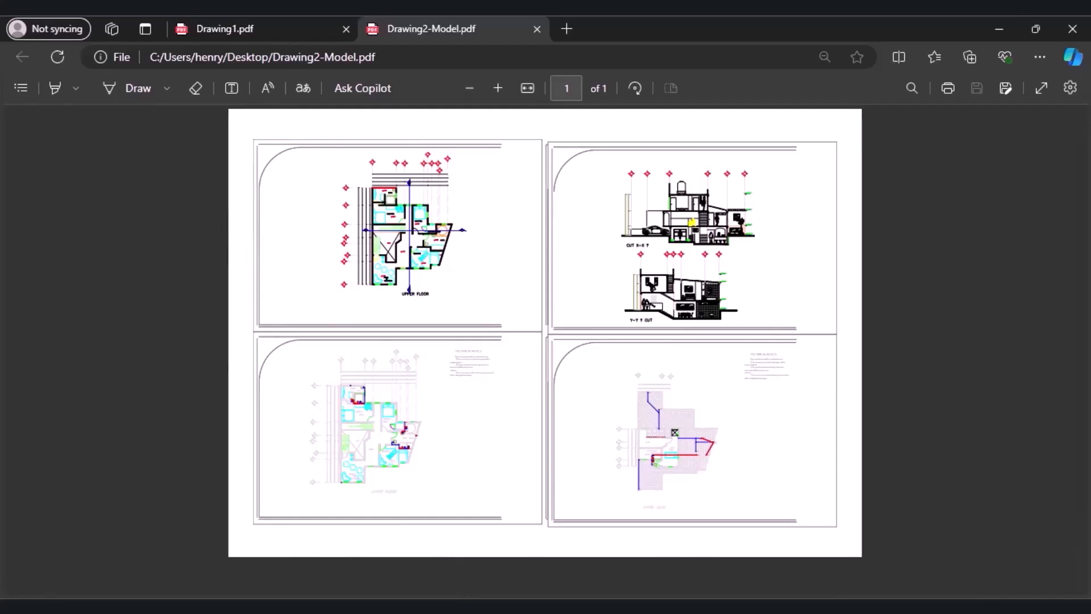
pyautogui.click(369, 606)
pyautogui.click(522, 546)
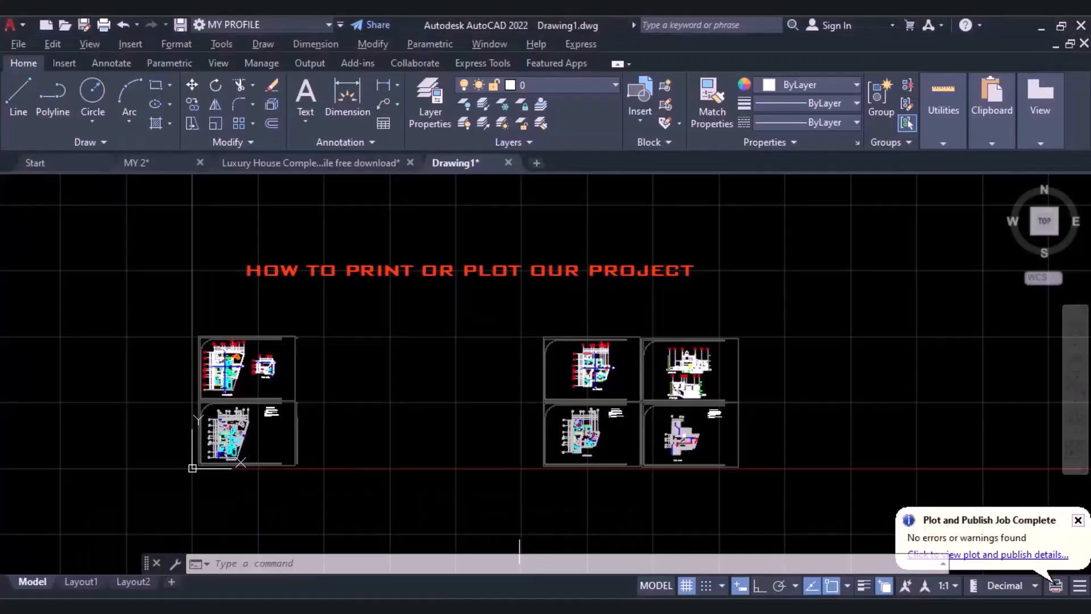
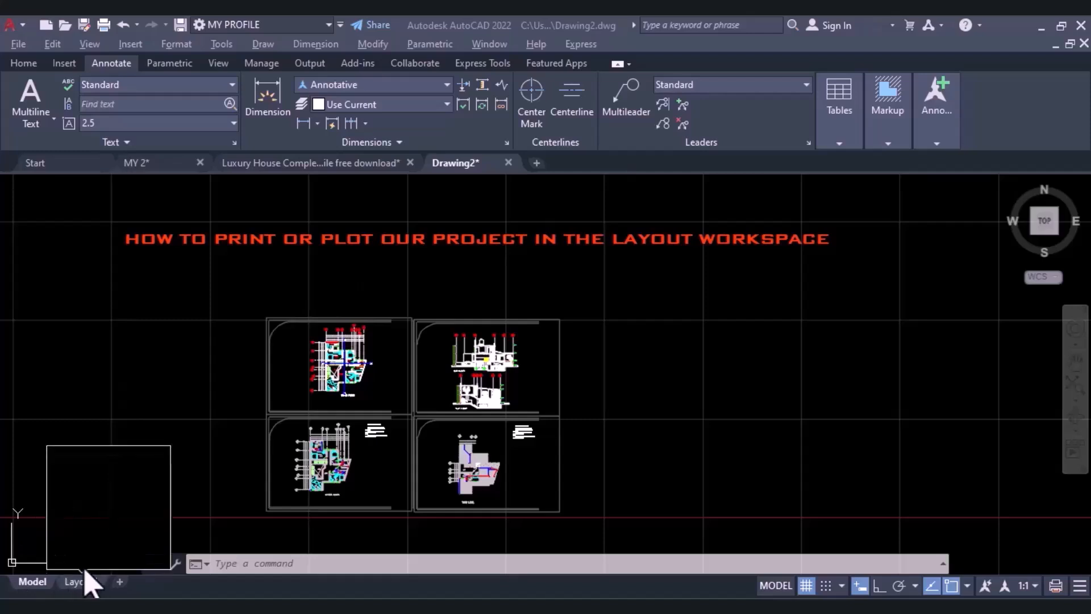
# Add a new layout to the drawing beside Layout1.
pyautogui.moveTo(80, 584)
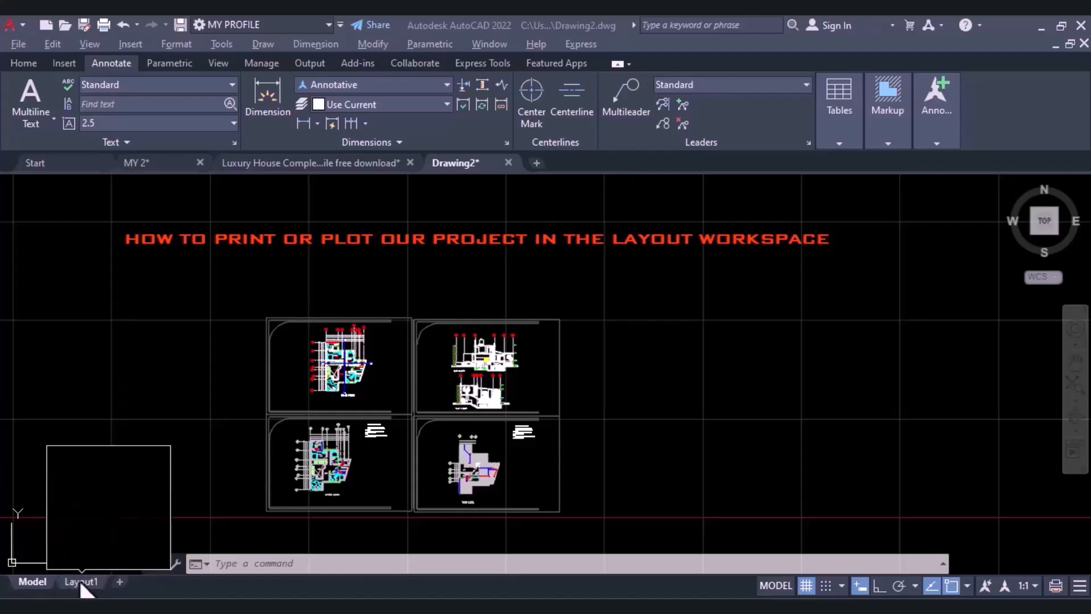
pyautogui.click(119, 581)
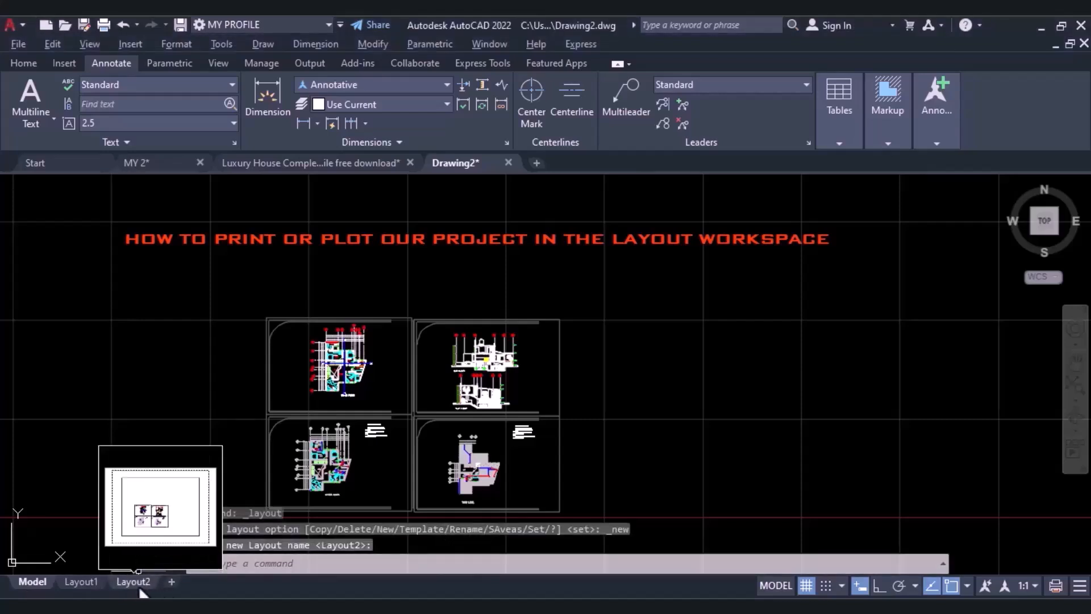
pyautogui.rightClick(143, 592)
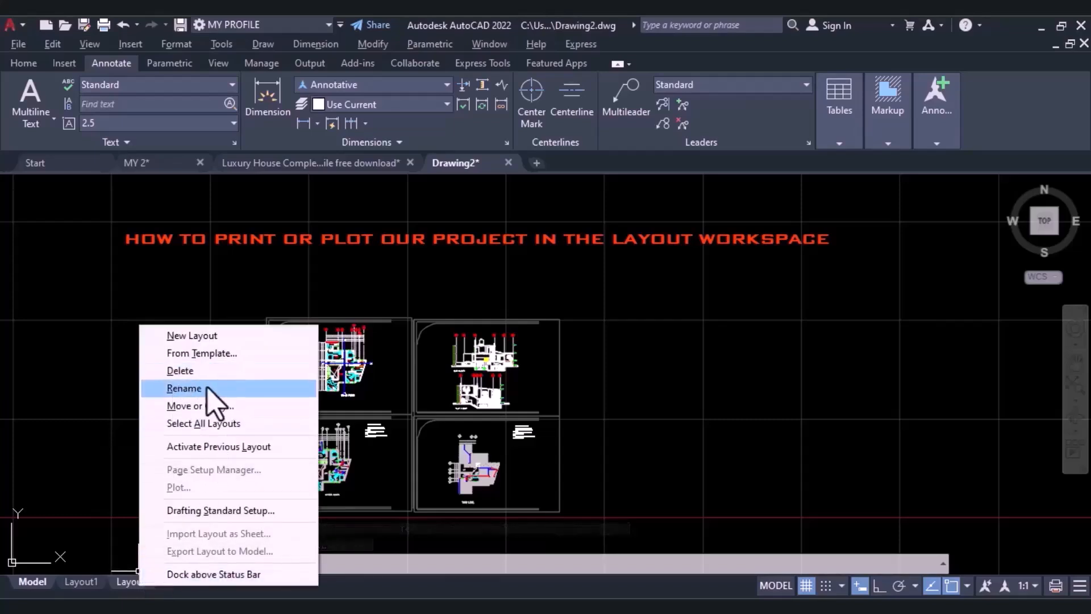
# Switch to Layout1 and rename it "A3 LAYOUT".
pyautogui.click(74, 582)
pyautogui.rightClick(70, 584)
pyautogui.click(65, 584)
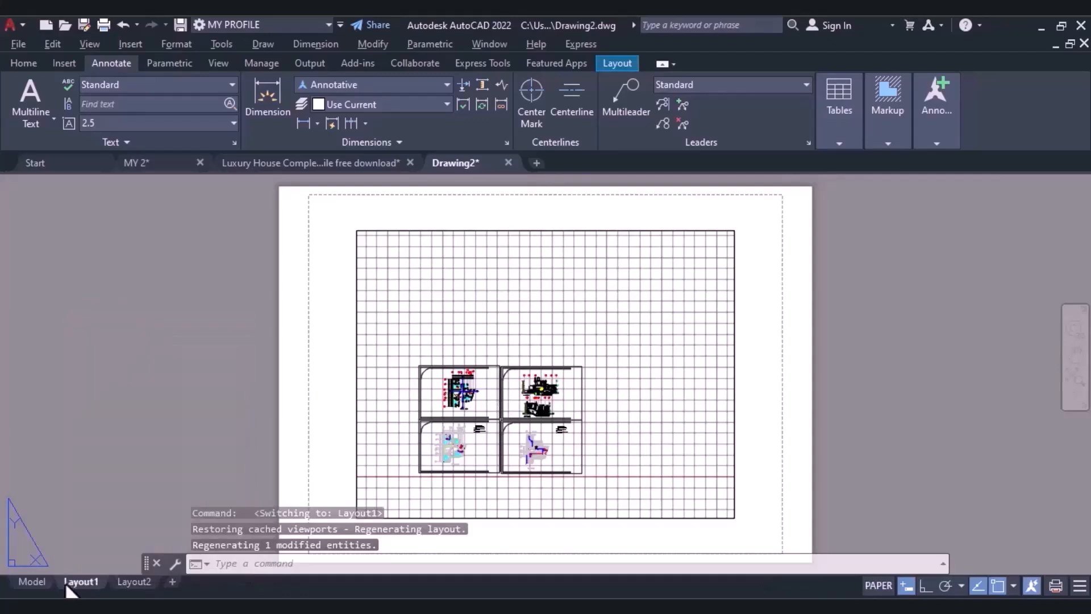
pyautogui.rightClick(74, 586)
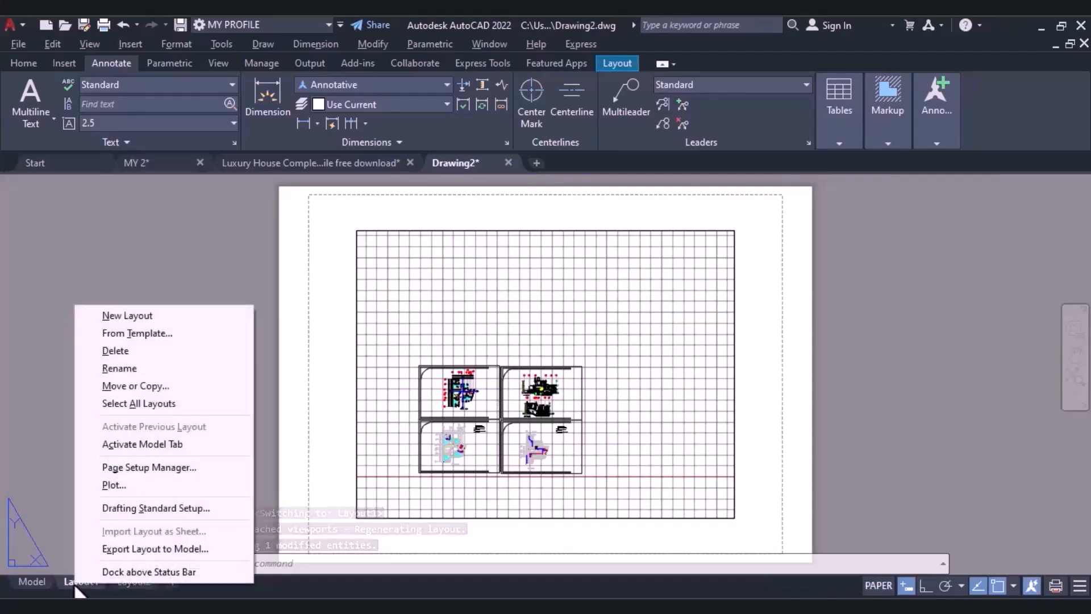
pyautogui.click(168, 369)
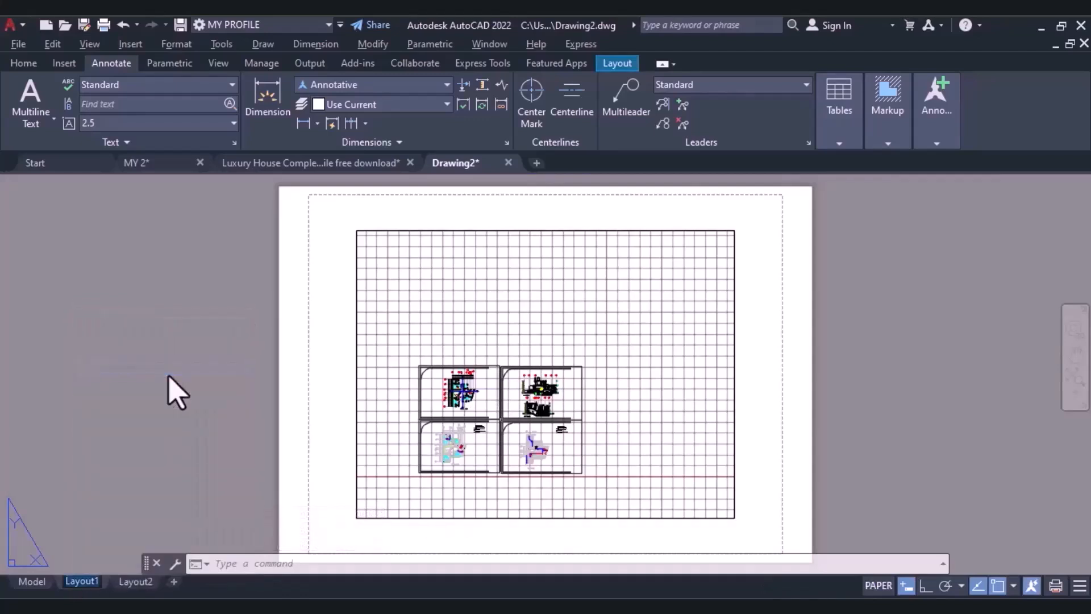
pyautogui.write('A')
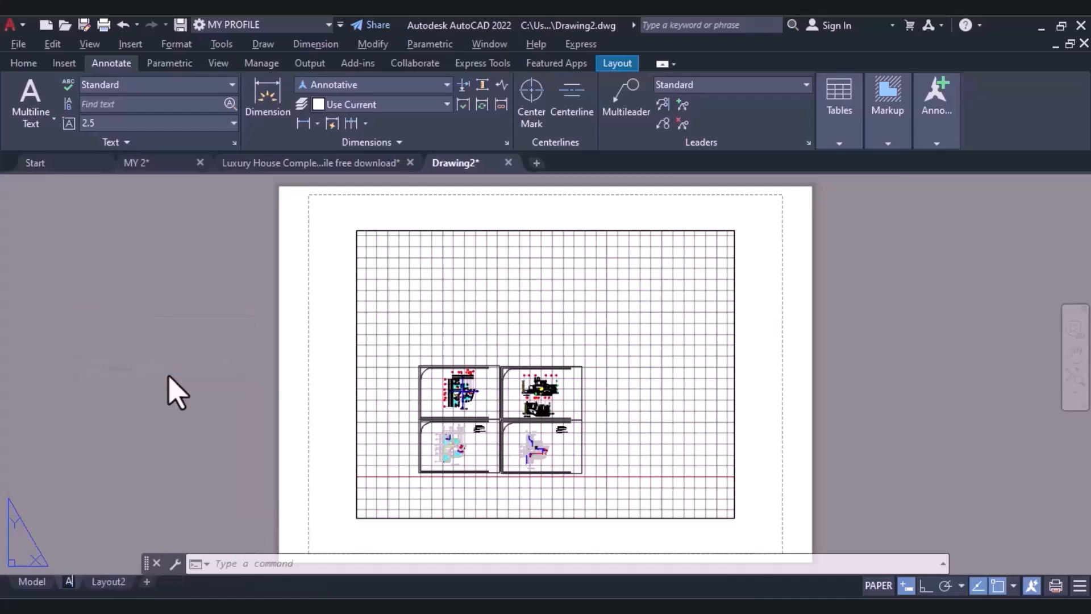
pyautogui.write('3 P')
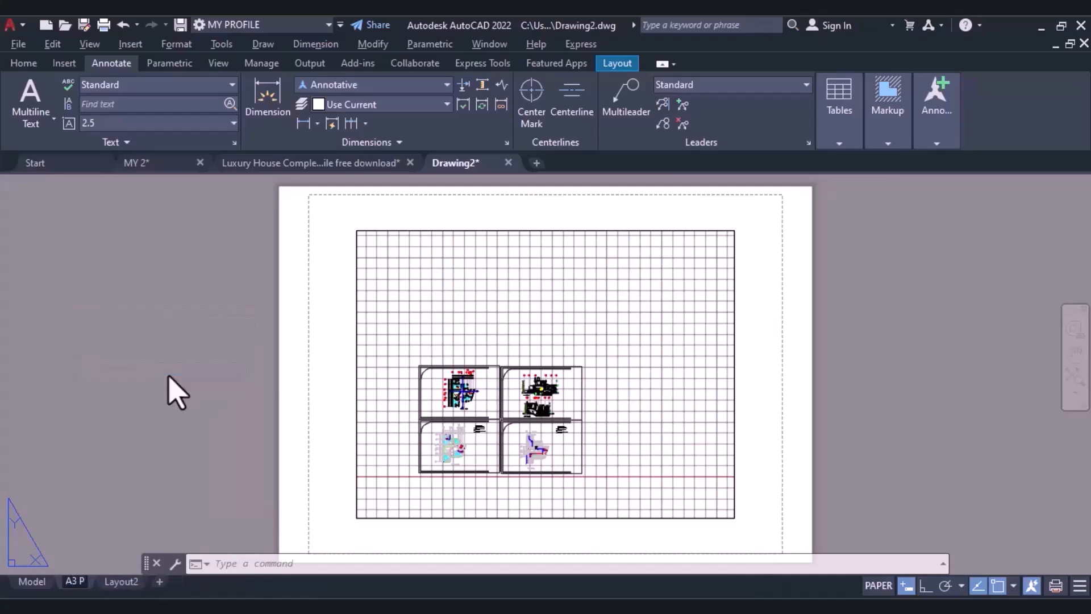
pyautogui.press('BackSpace')
pyautogui.write('LAYOUT')
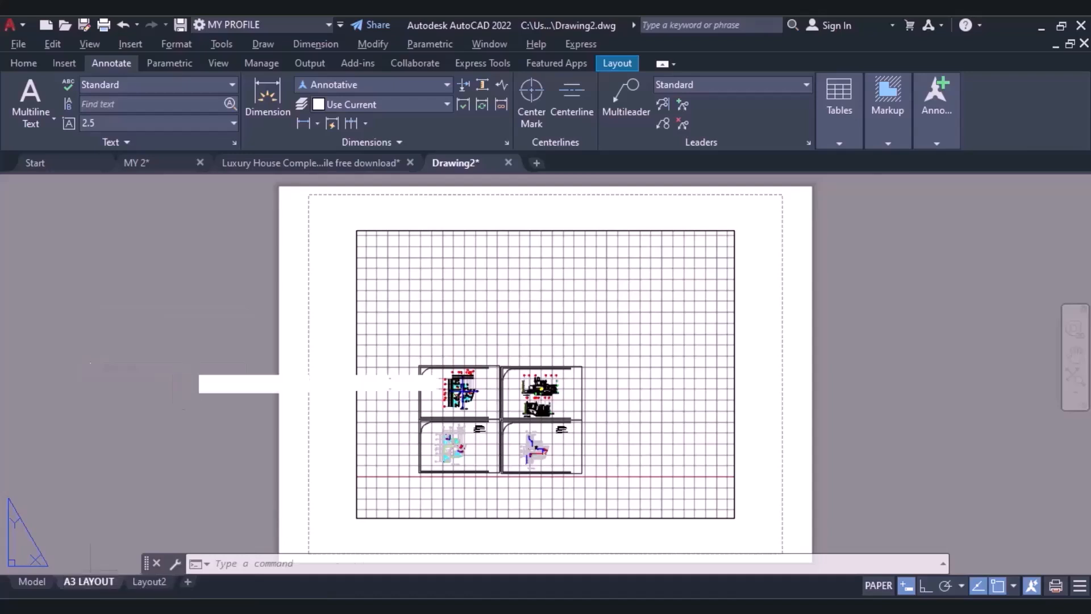
pyautogui.click(185, 377)
pyautogui.press('Escape')
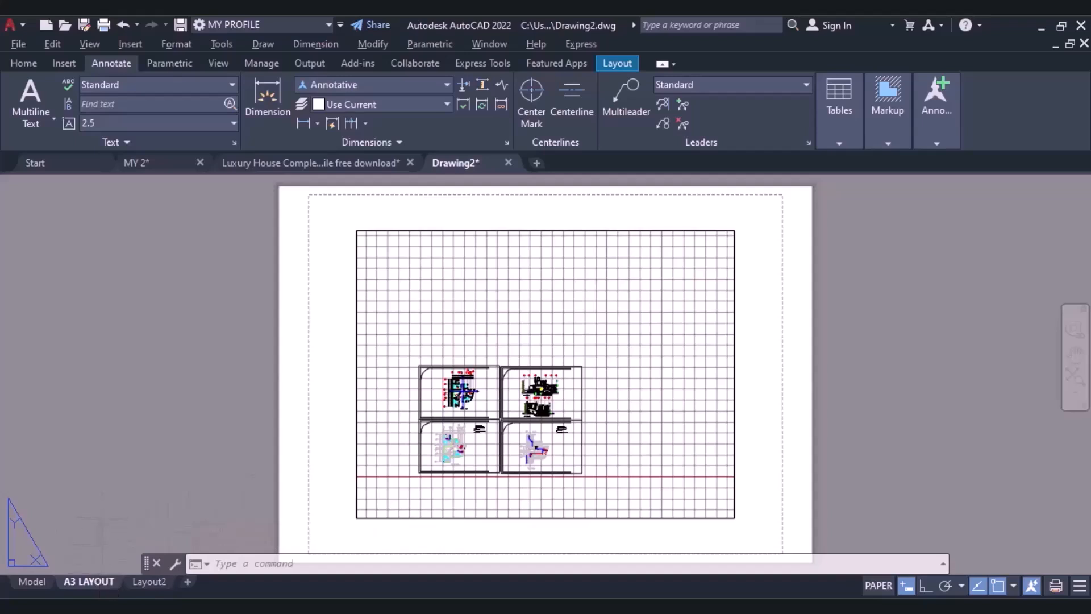
# Modify the page setup of A3 LAYOUT to use the DWG To PDF.pc3 plotter.
pyautogui.rightClick(104, 584)
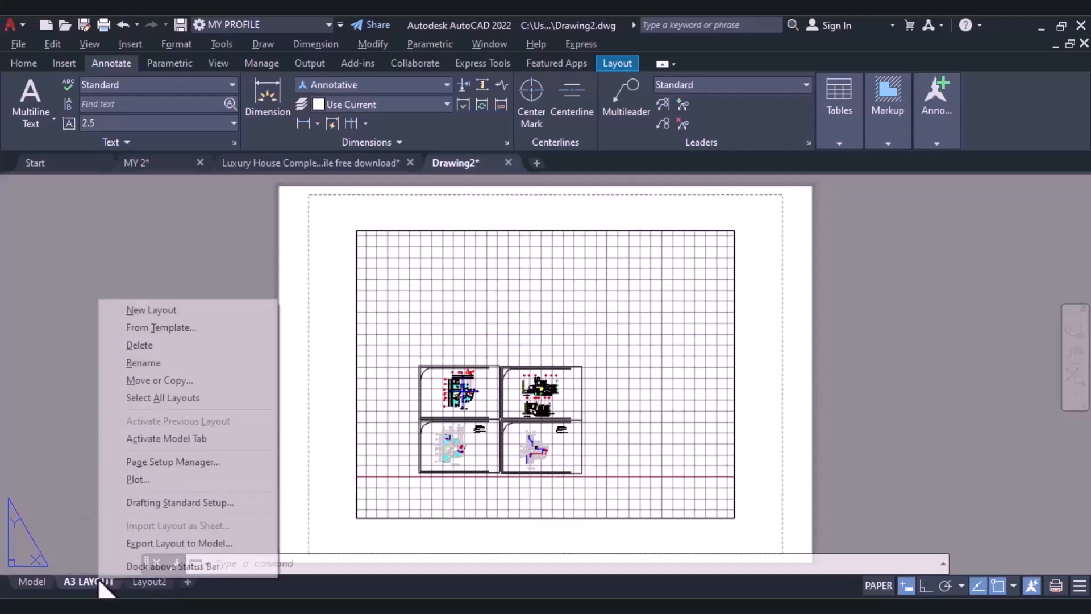
pyautogui.click(170, 462)
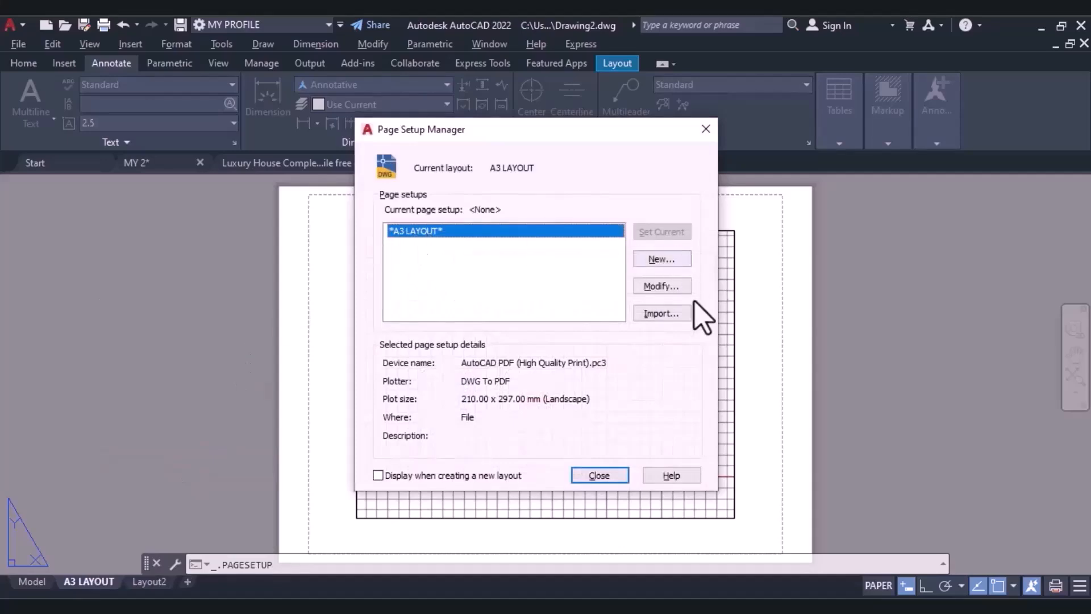
pyautogui.click(659, 287)
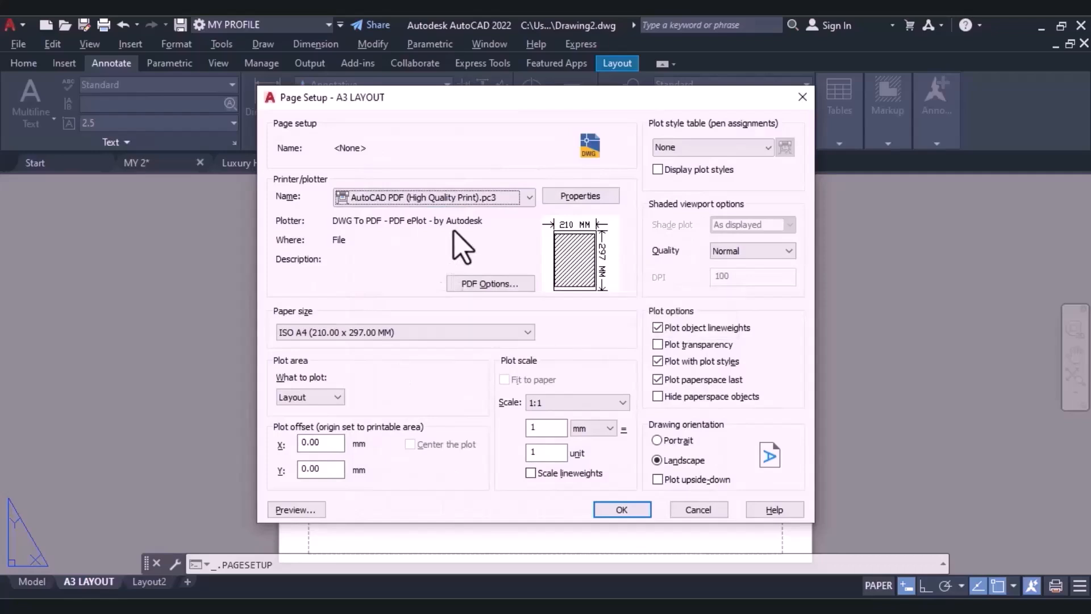
pyautogui.click(517, 196)
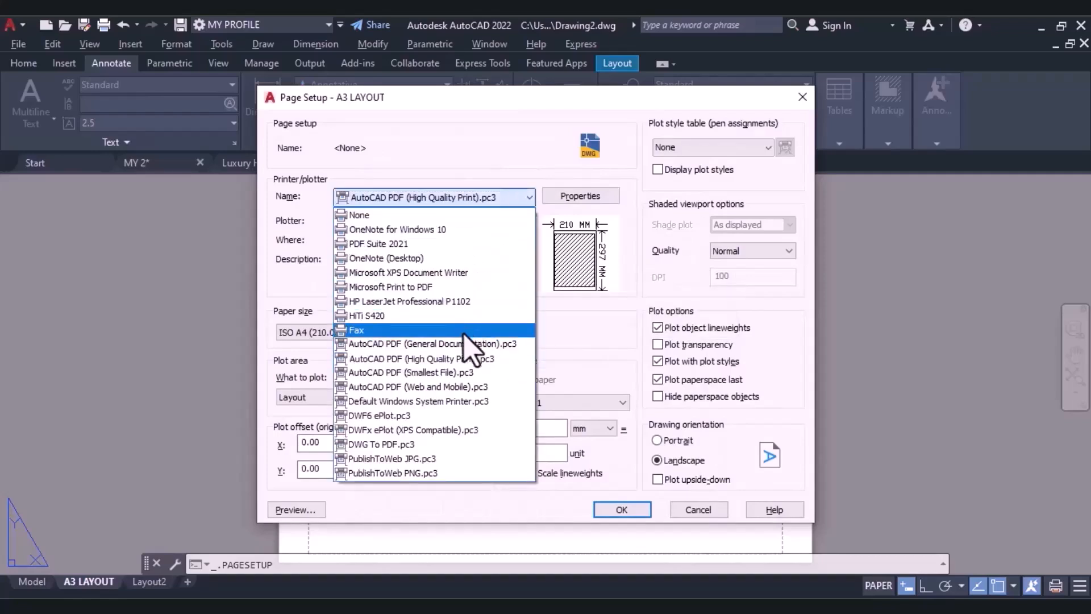
pyautogui.click(408, 450)
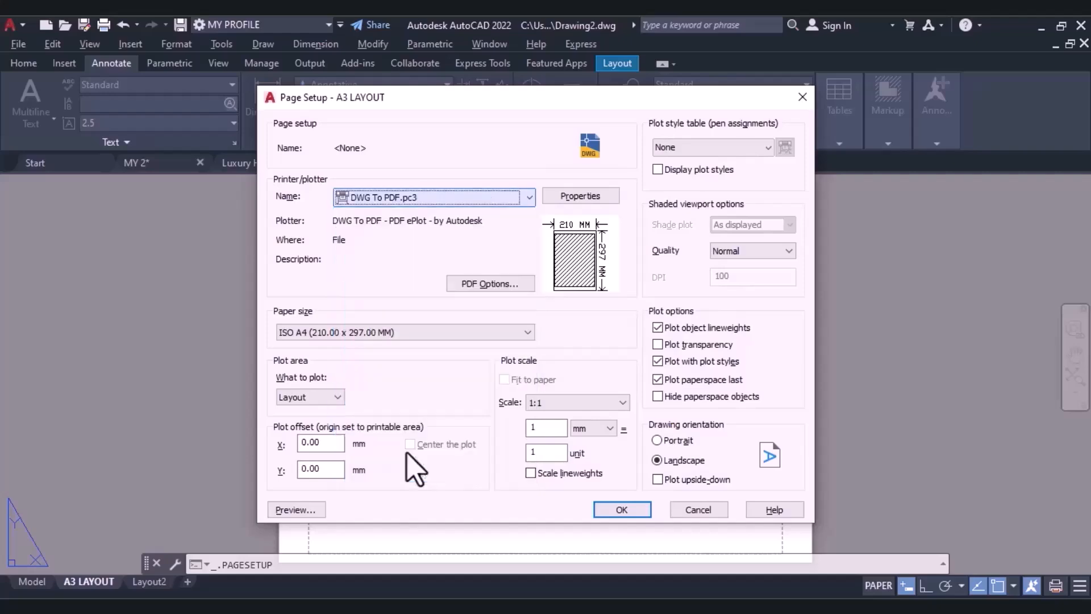
# Set the page setup's paper size to ISO A3 (420.00 x 297.00 MM).
pyautogui.click(356, 333)
pyautogui.scroll(8, 444, 111)
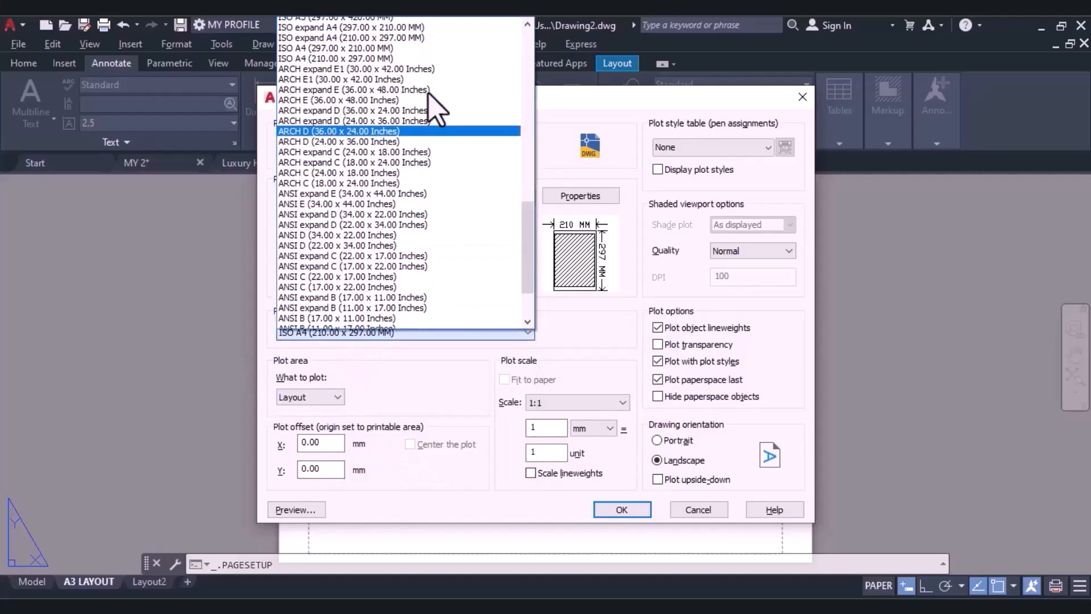
pyautogui.click(366, 97)
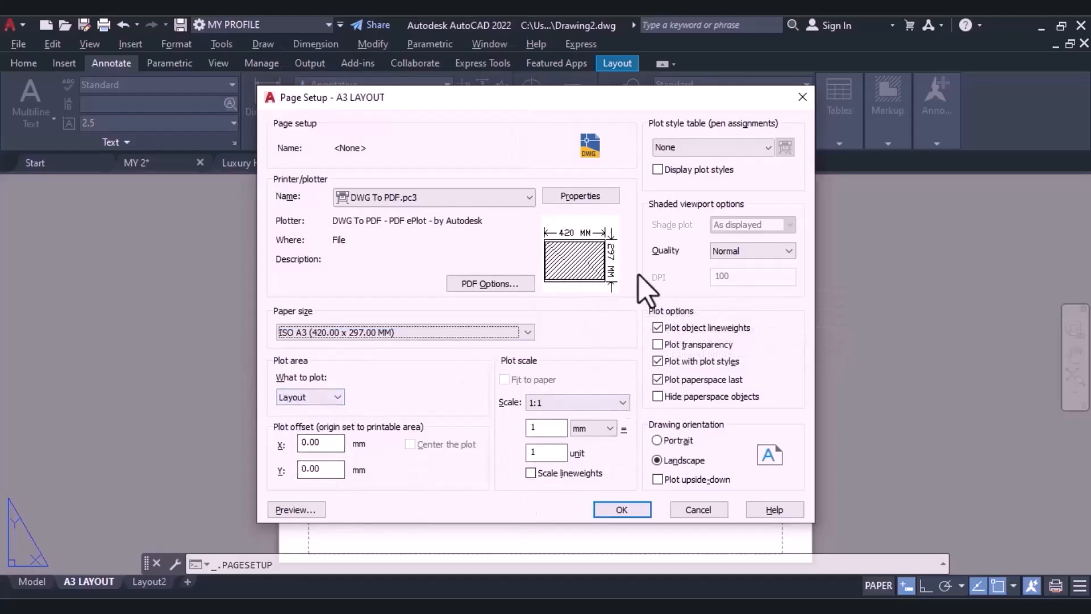
# Enable plot transparency, then accept the page setup and close the Page Setup Manager.
pyautogui.click(659, 345)
pyautogui.click(658, 344)
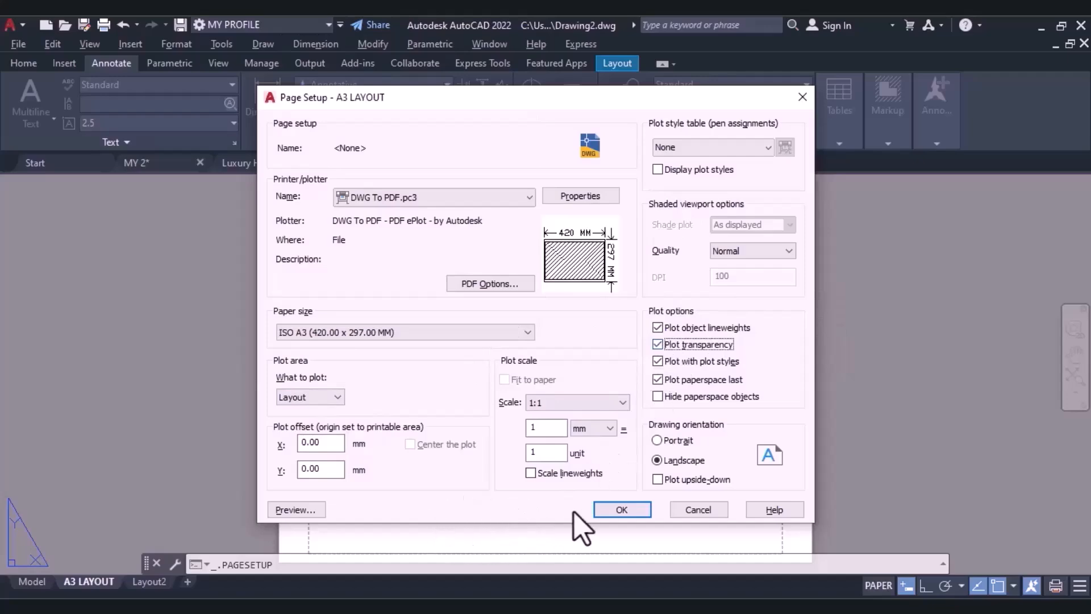
pyautogui.click(611, 511)
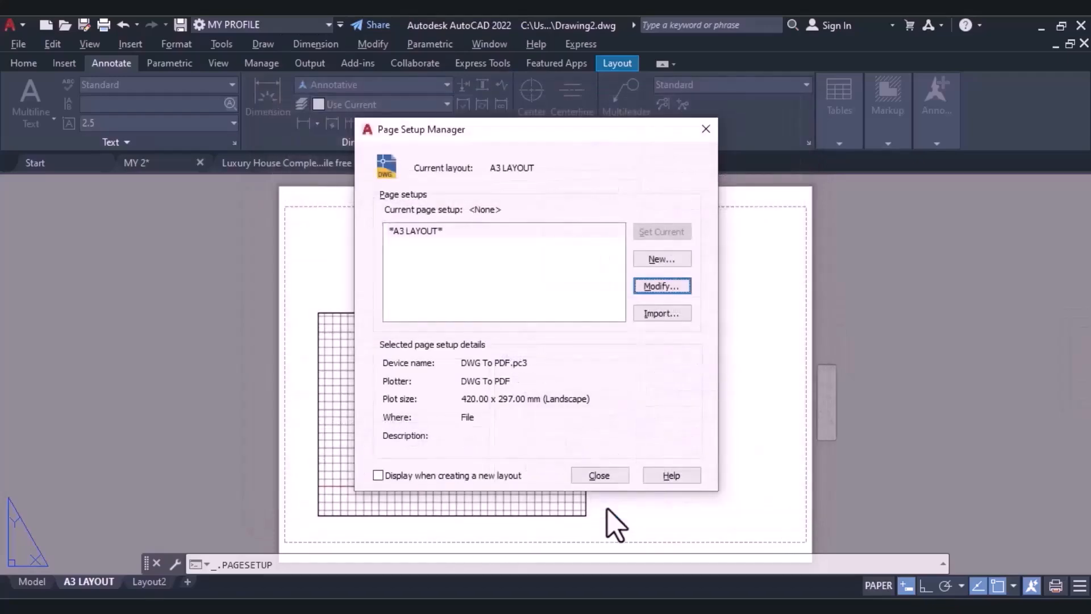
pyautogui.click(598, 476)
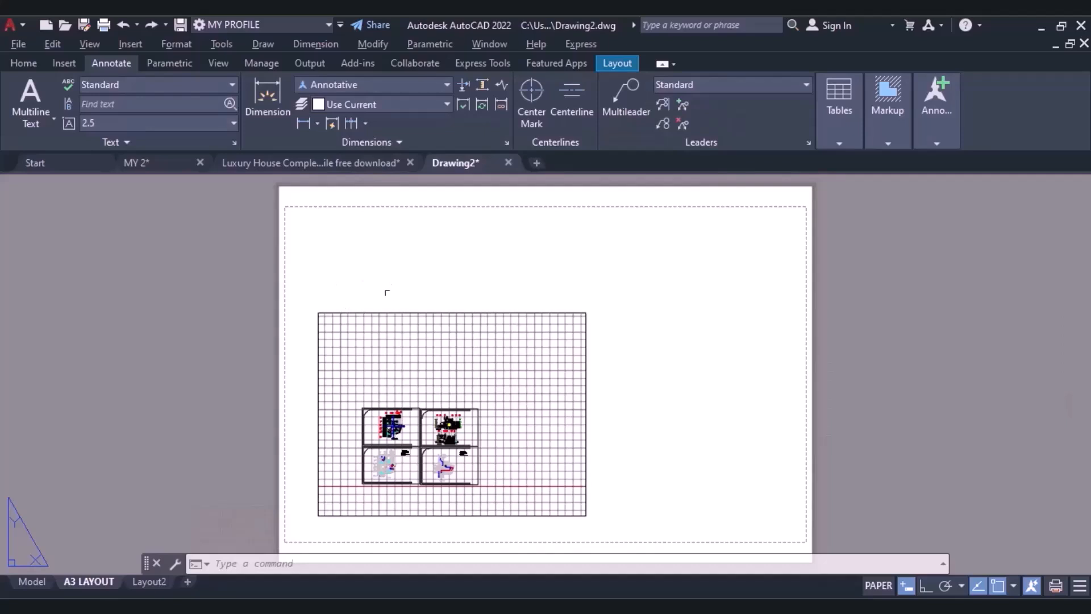
# Delete the default viewport from the A3 layout sheet.
pyautogui.click(383, 312)
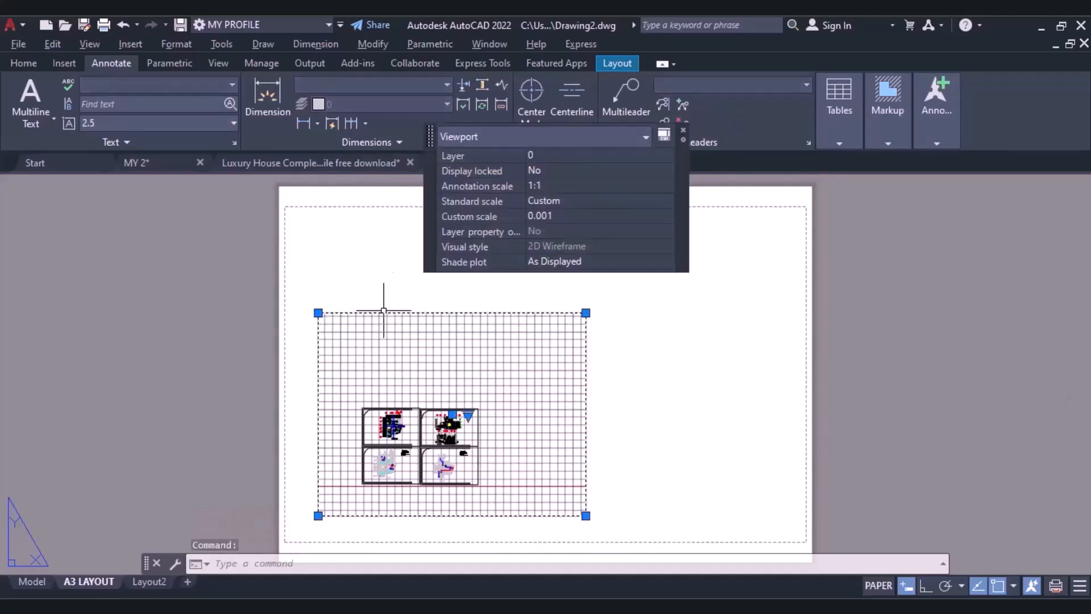
pyautogui.press('Delete')
pyautogui.click(23, 62)
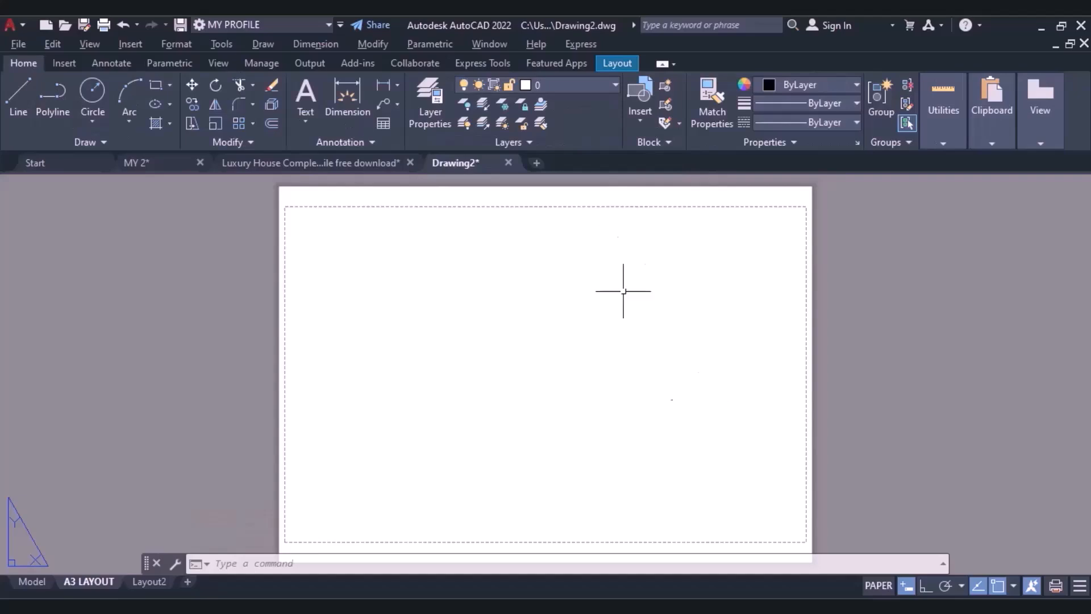
# Create a rectangular viewport that fills the printable area of the A3 sheet from corner to corner.
pyautogui.click(618, 64)
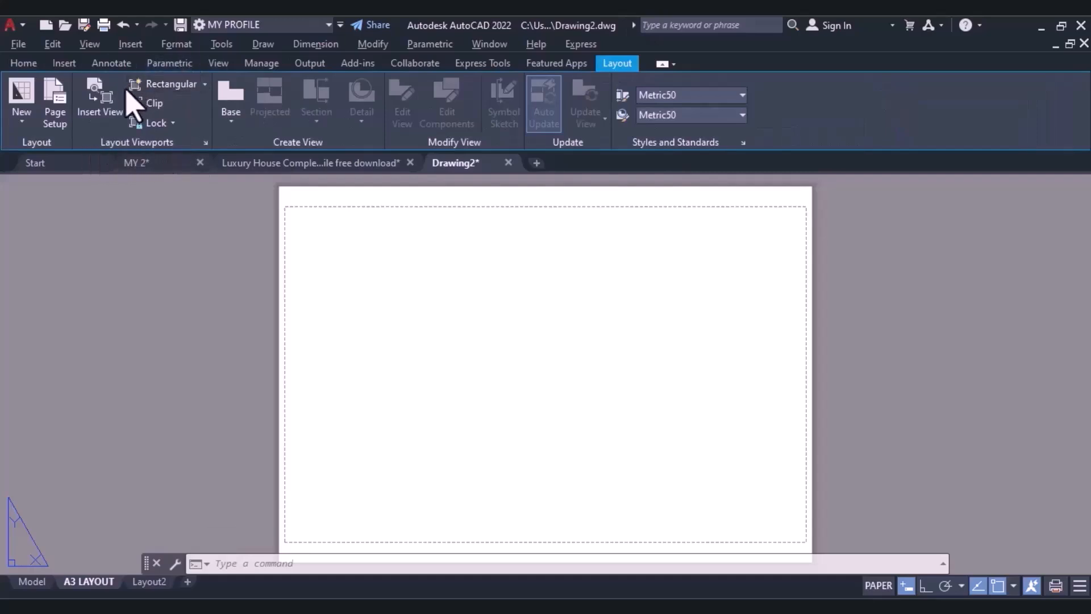
pyautogui.click(205, 85)
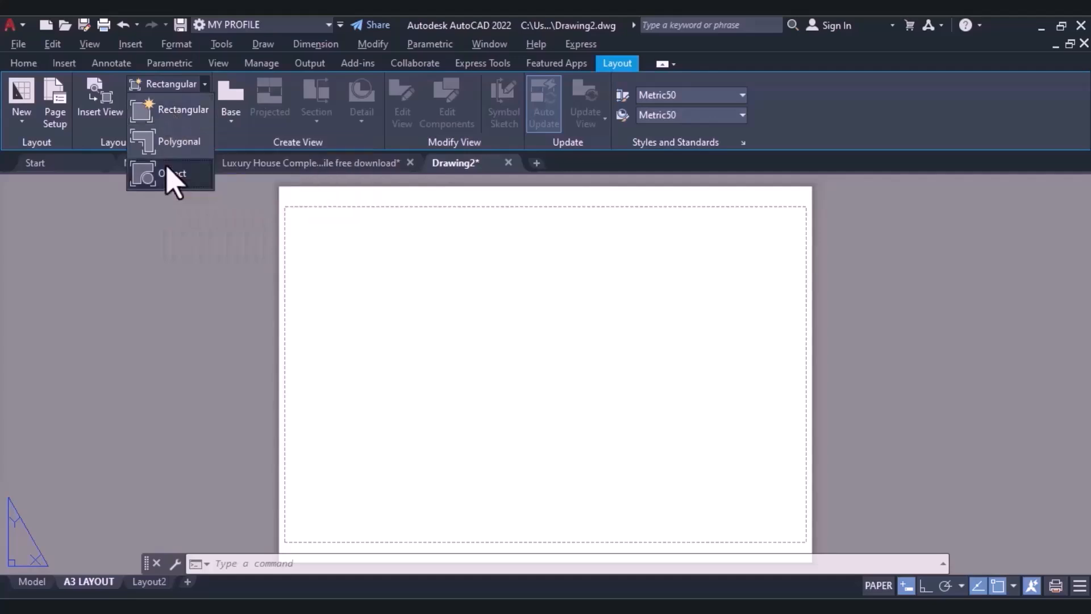
pyautogui.click(165, 111)
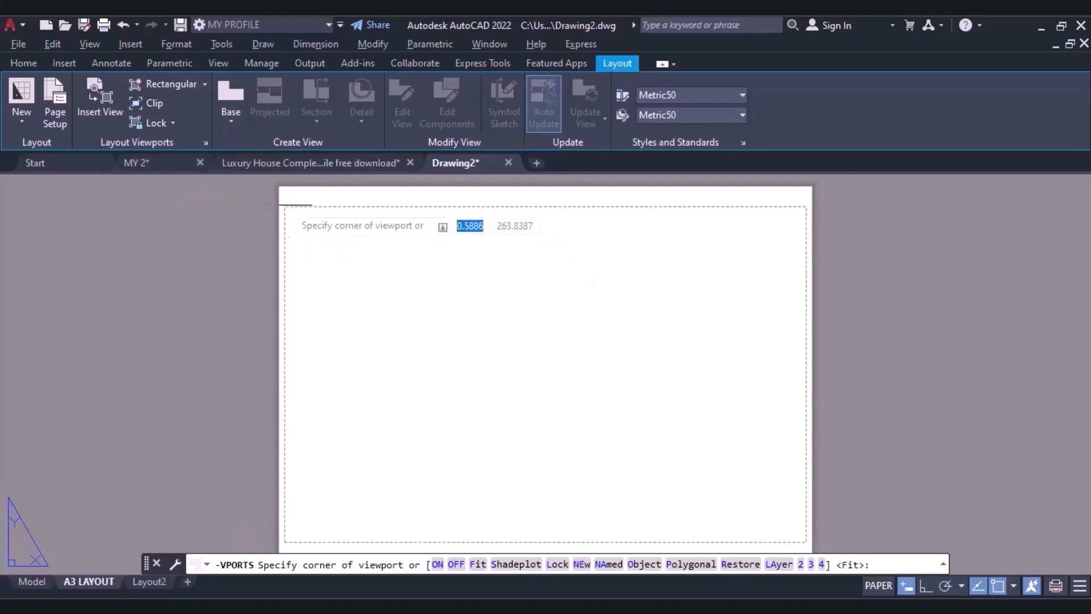
pyautogui.click(284, 208)
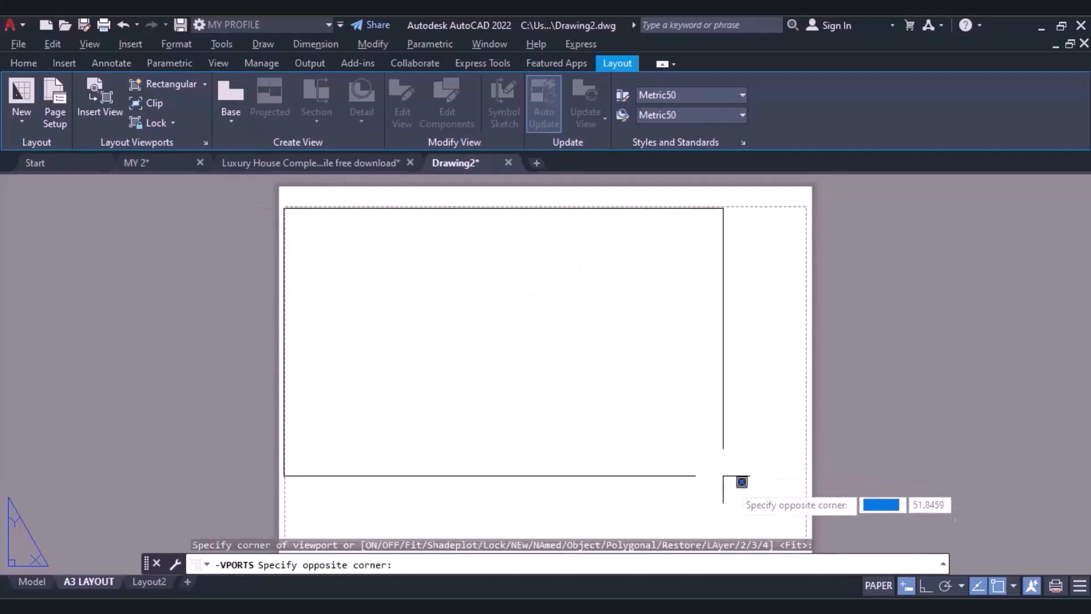
pyautogui.moveTo(793, 539); pyautogui.dragTo(695, 433, button='middle')
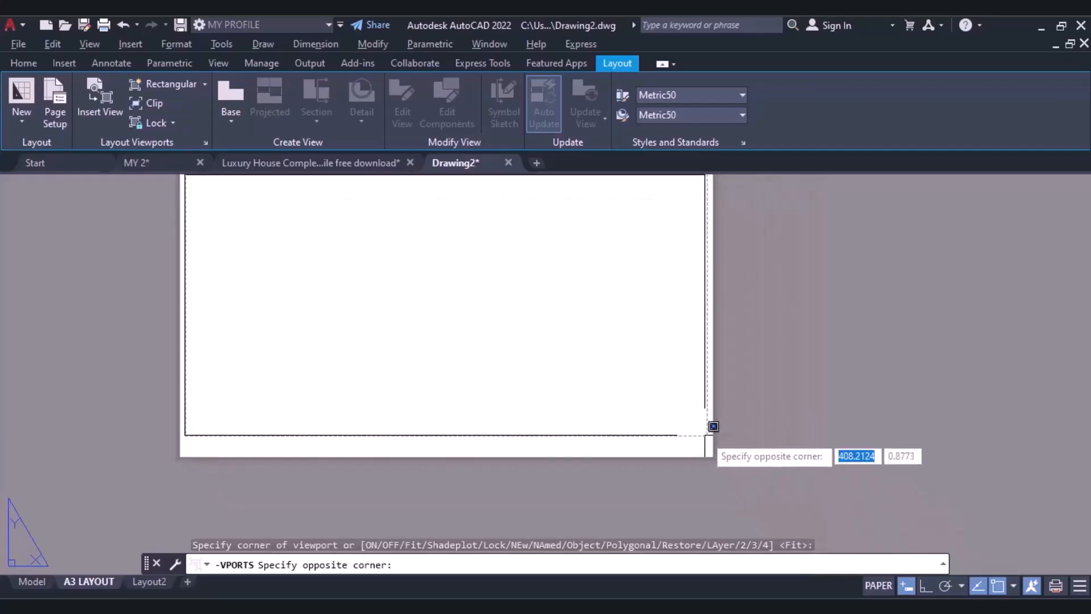
pyautogui.click(714, 426)
pyautogui.moveTo(550, 285); pyautogui.dragTo(659, 398, button='middle')
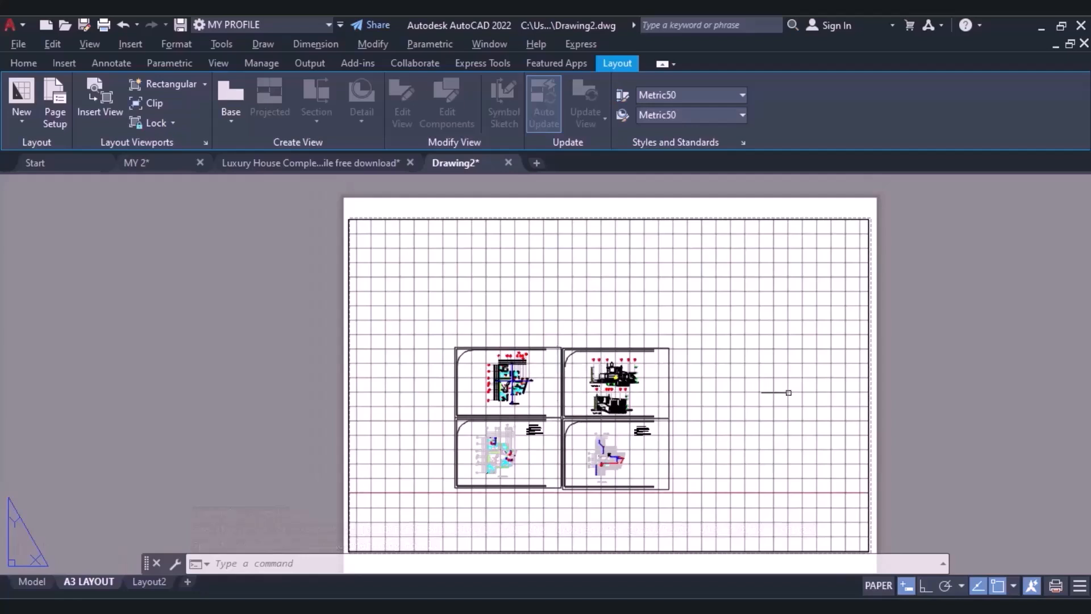
# Set the new viewport's annotation scale to 1:5.
pyautogui.click(874, 394)
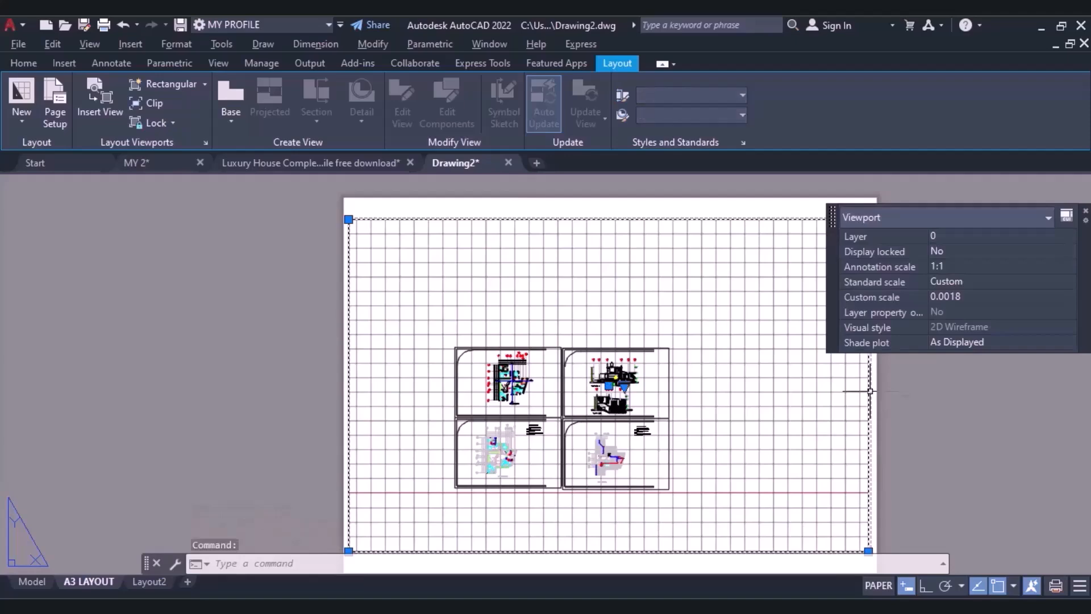
pyautogui.click(953, 269)
pyautogui.click(994, 268)
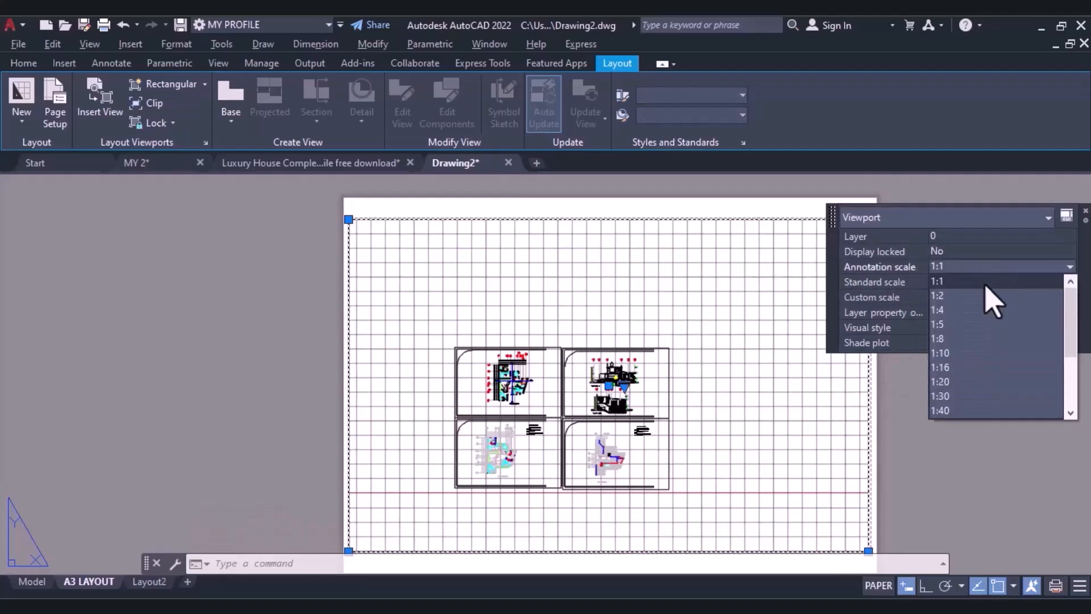
pyautogui.scroll(-1, 984, 414)
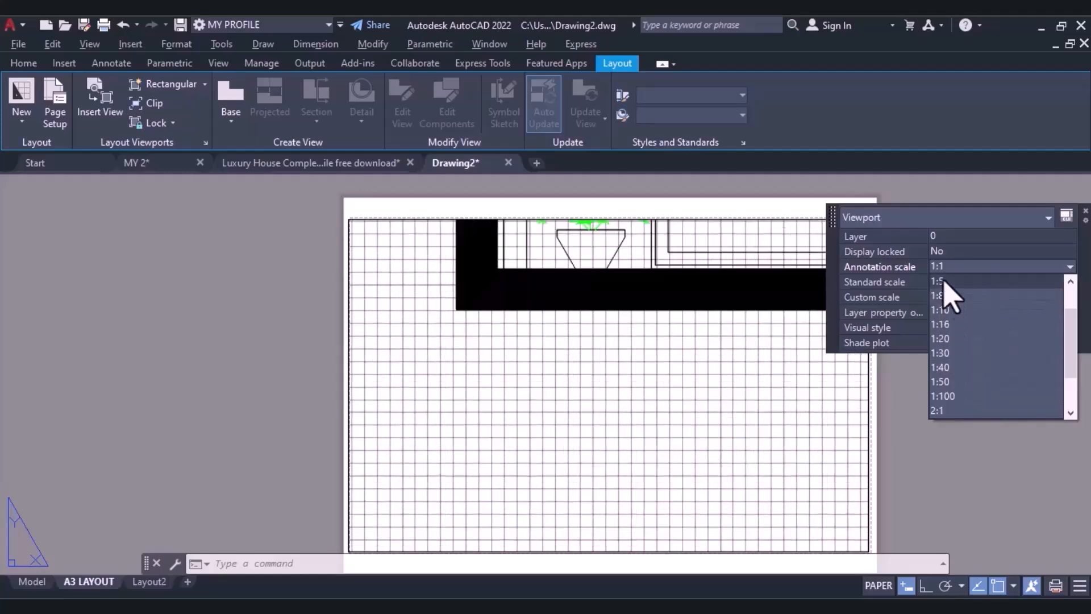
pyautogui.click(943, 281)
# Activate the viewport, fit all four drawing sheets inside it, and return to paper space.
pyautogui.scroll(-3, 633, 332)
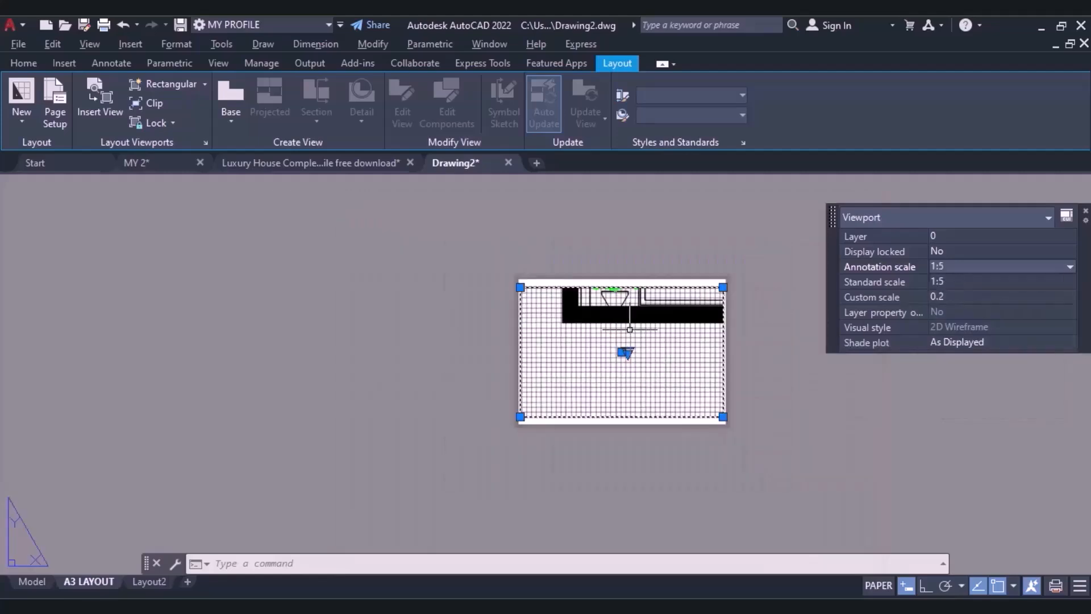
pyautogui.doubleClick(637, 370)
pyautogui.scroll(-4, 628, 379)
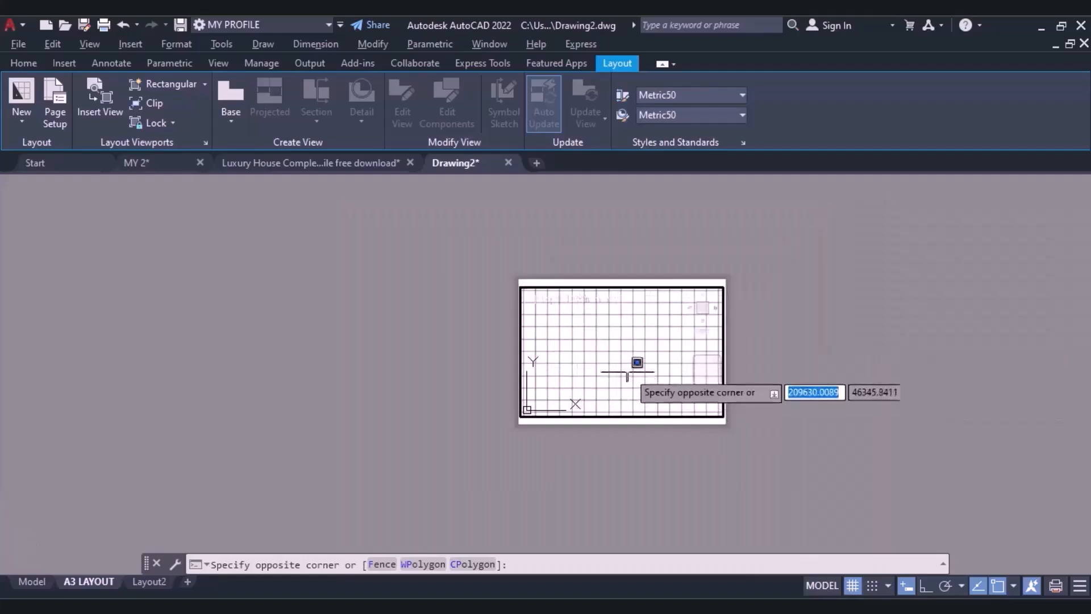
pyautogui.scroll(-5, 628, 378)
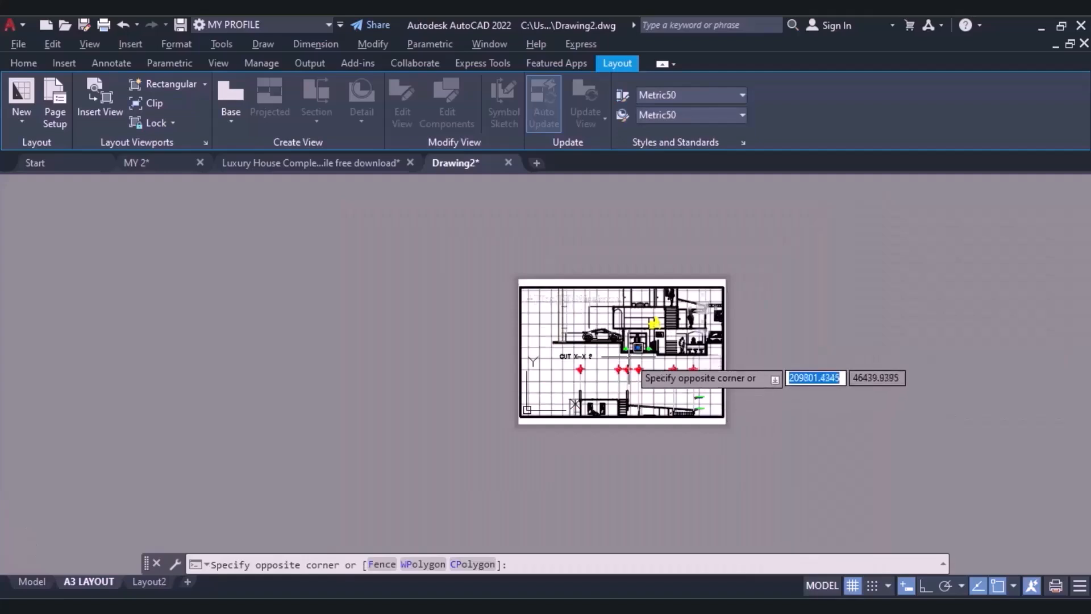
pyautogui.moveTo(609, 377); pyautogui.dragTo(597, 244, button='middle')
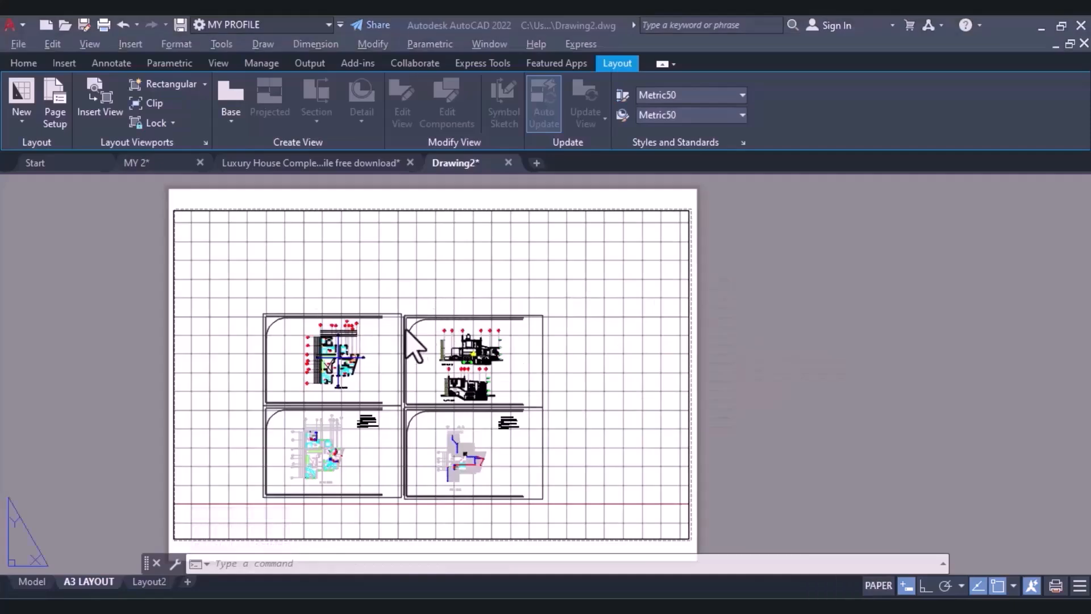
pyautogui.scroll(-2, 407, 331)
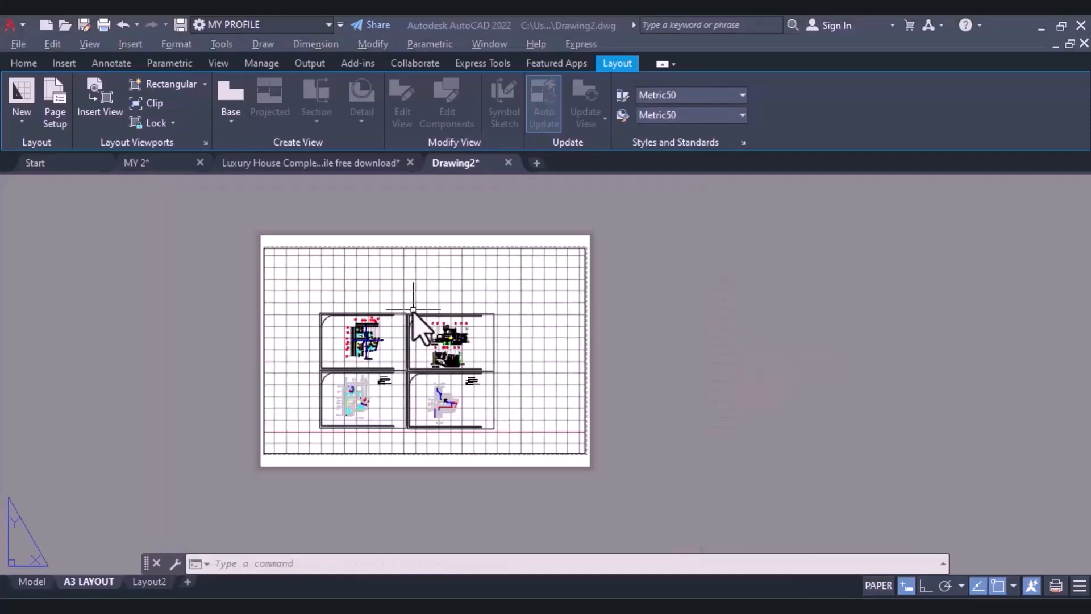
# Reactivate the viewport and position the four drawing sheets around its centre, leaving free space on every side.
pyautogui.scroll(2, 413, 312)
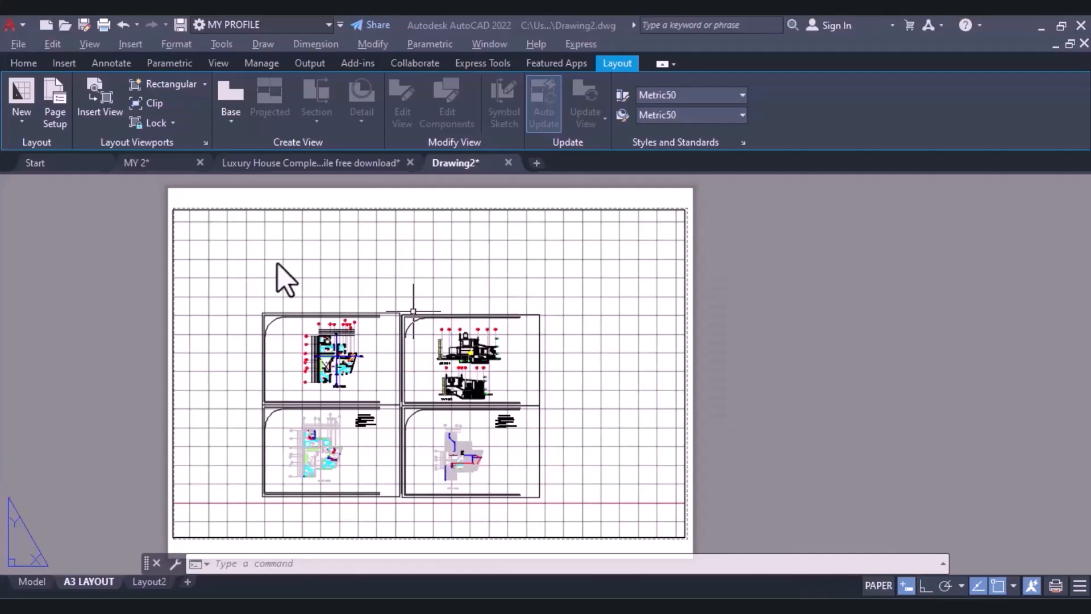
pyautogui.doubleClick(361, 273)
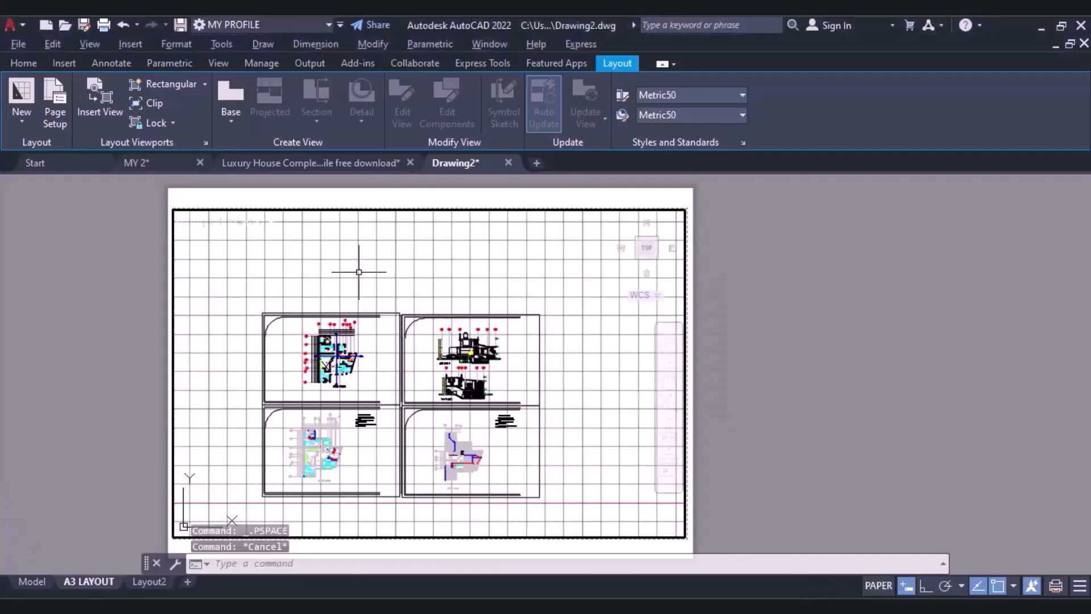
pyautogui.scroll(4, 568, 329)
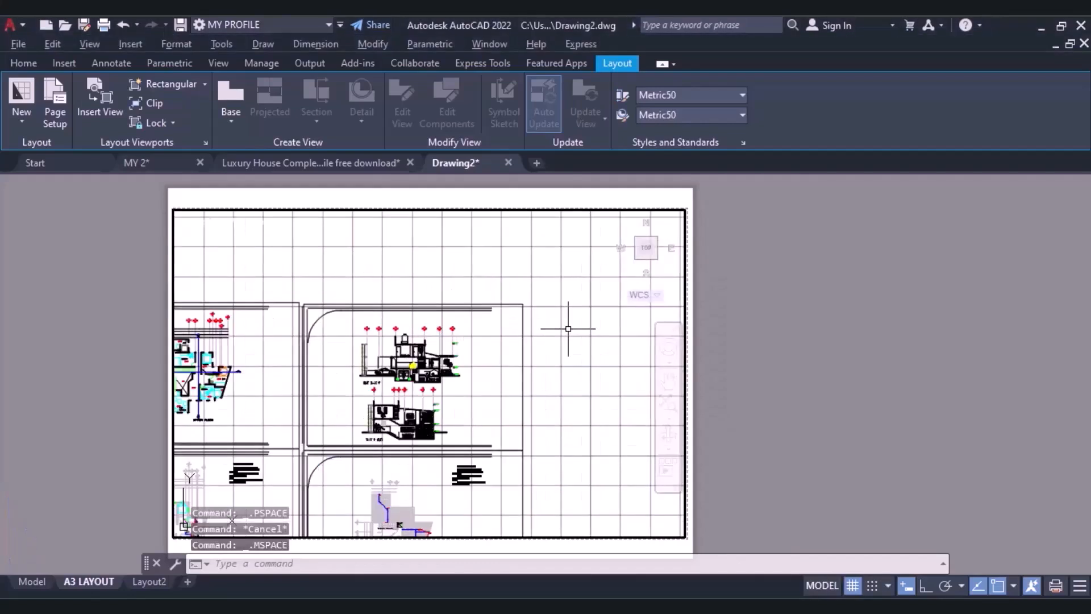
pyautogui.scroll(-4, 568, 328)
pyautogui.moveTo(568, 328); pyautogui.dragTo(642, 276, button='middle')
pyautogui.scroll(3, 584, 307)
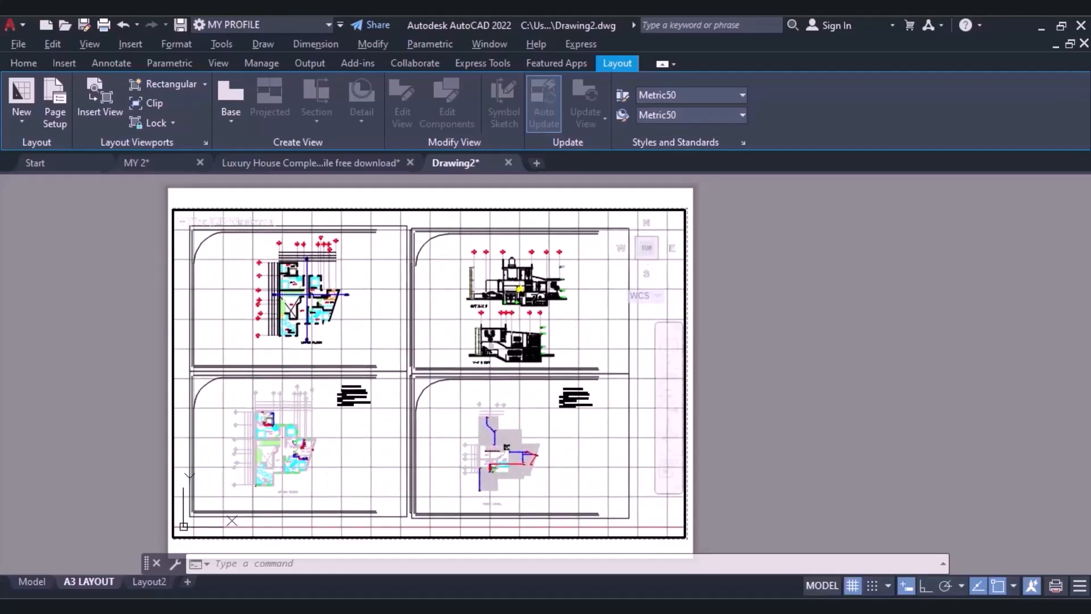
pyautogui.moveTo(446, 303); pyautogui.dragTo(465, 297, button='middle')
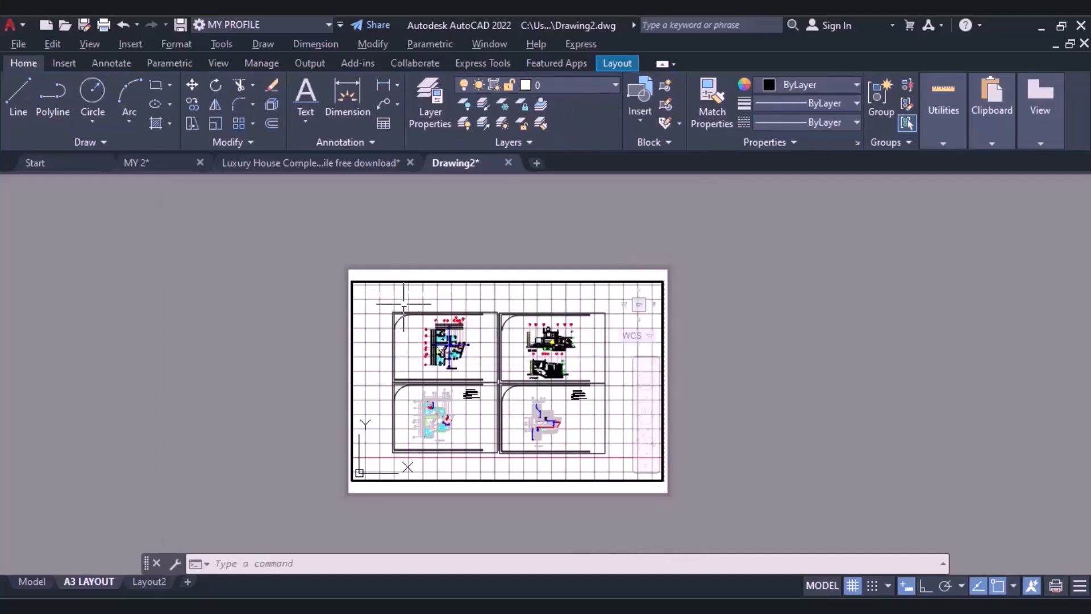
pyautogui.scroll(2, 409, 337)
pyautogui.scroll(-2, 409, 338)
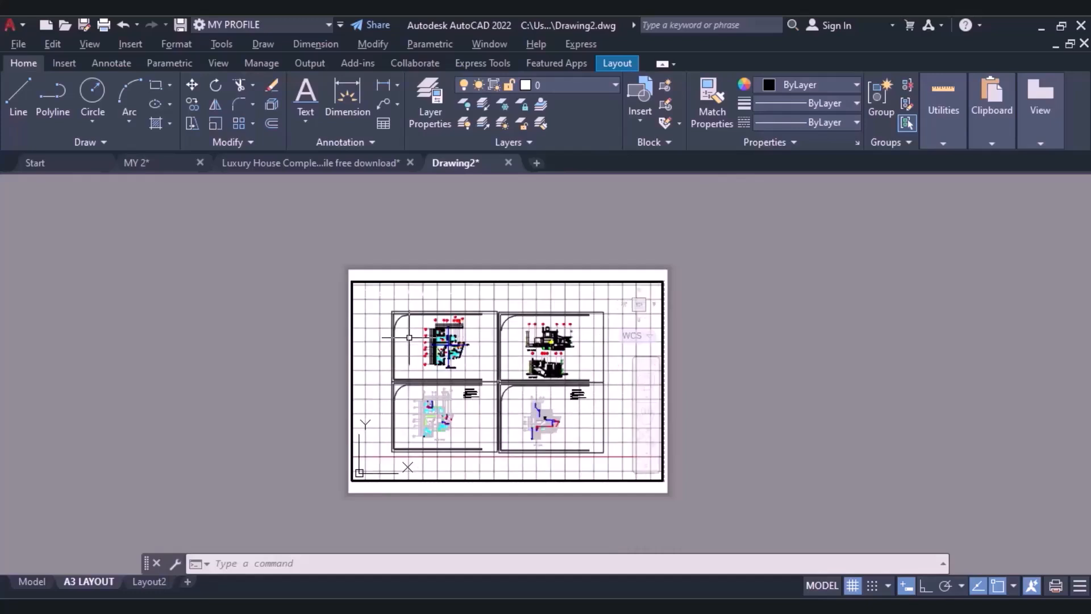
pyautogui.scroll(1, 409, 338)
pyautogui.scroll(-1, 440, 307)
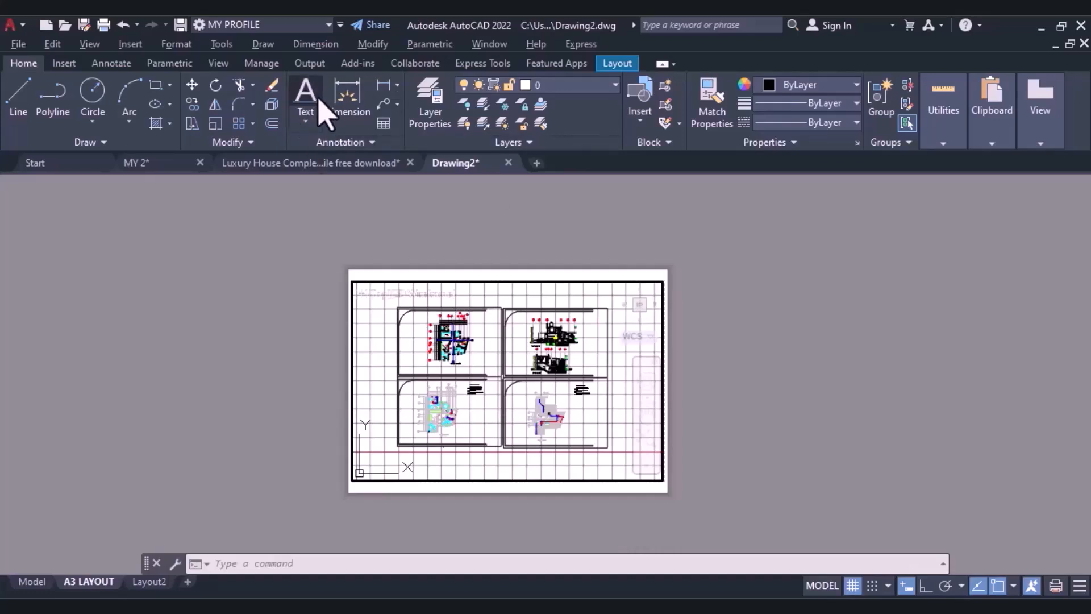
# Add single-line text "PROJECT 1" below the four sheets inside the viewport, accepting height 6063.8050 and rotation 0.
pyautogui.click(307, 124)
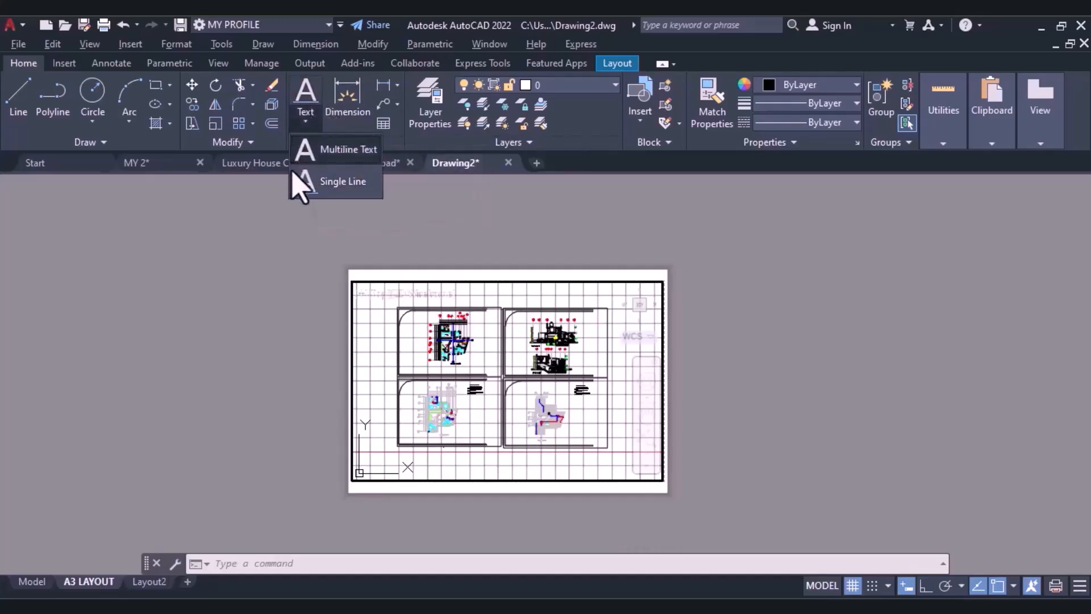
pyautogui.click(330, 187)
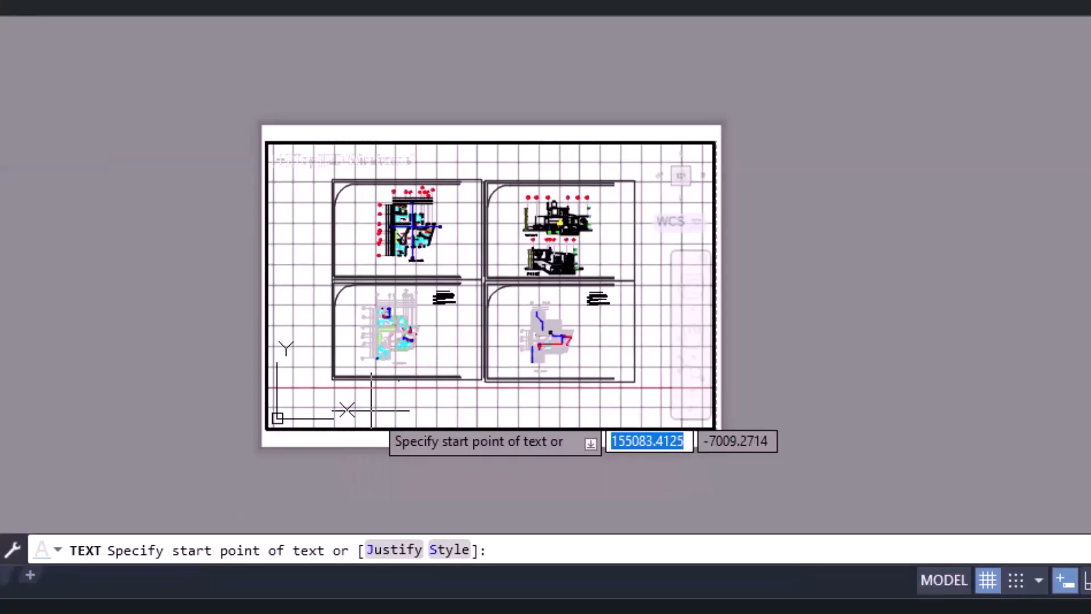
pyautogui.click(371, 410)
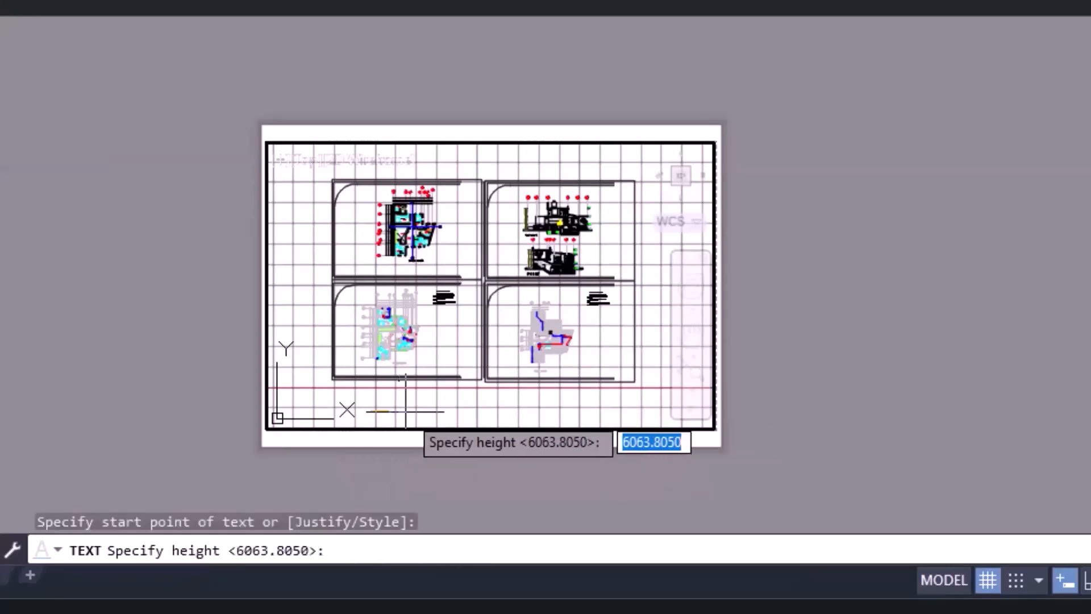
pyautogui.press('Return')
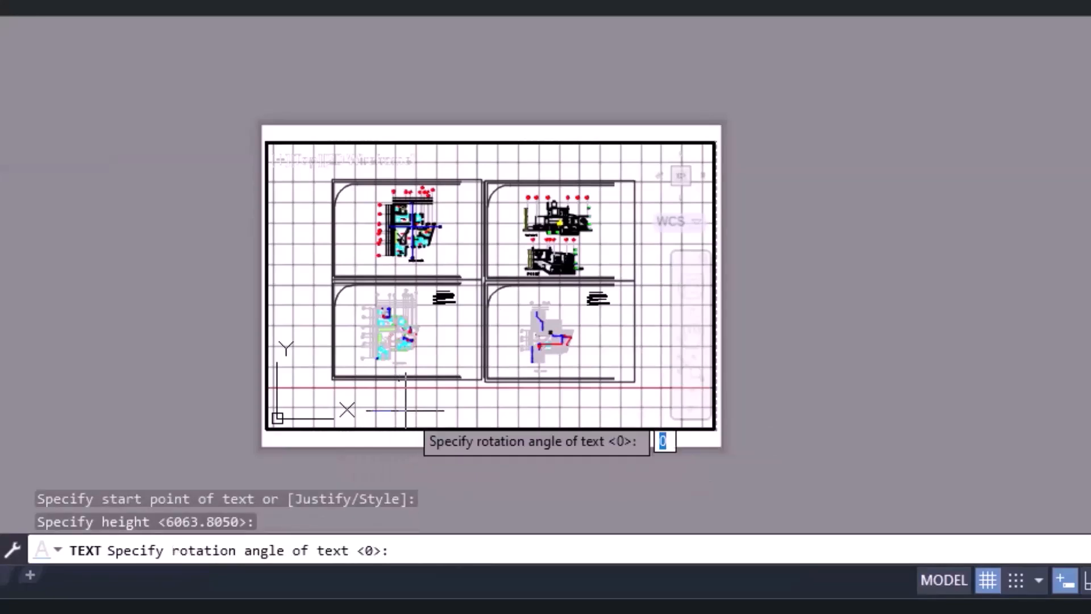
pyautogui.press('Return')
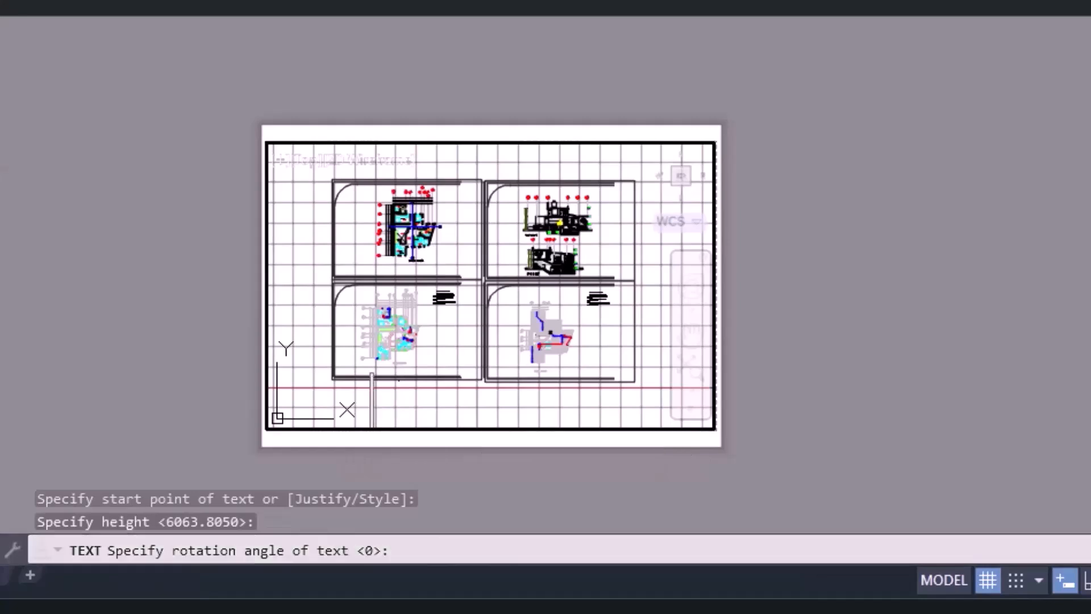
pyautogui.write('PROJECT 1')
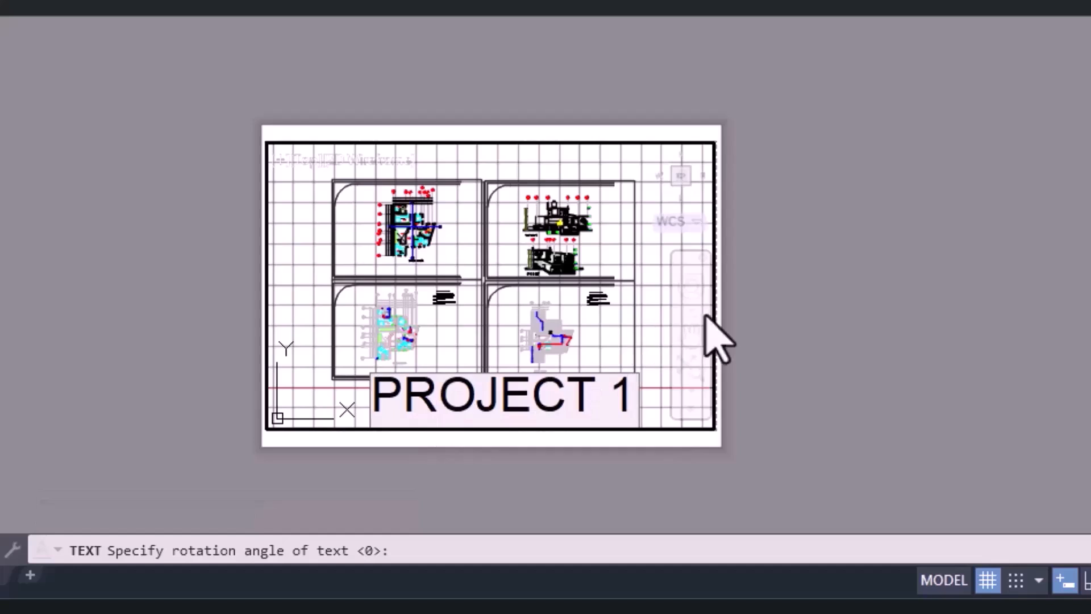
# Set the PROJECT 1 text's height to 5000 and move it so it sits centred beneath the sheets.
pyautogui.click(650, 323)
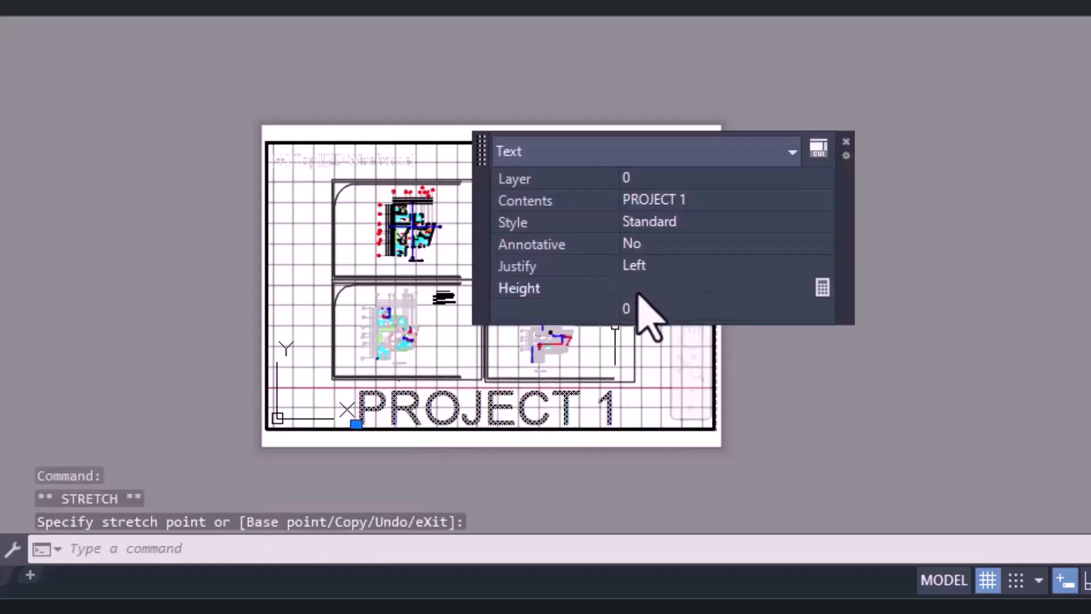
pyautogui.click(631, 311)
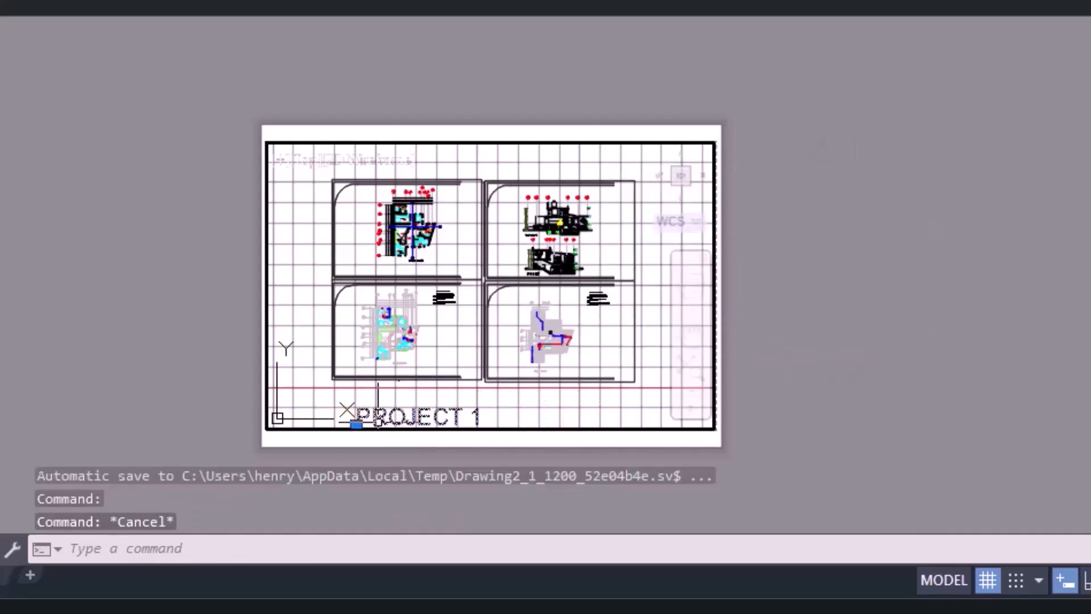
pyautogui.click(377, 419)
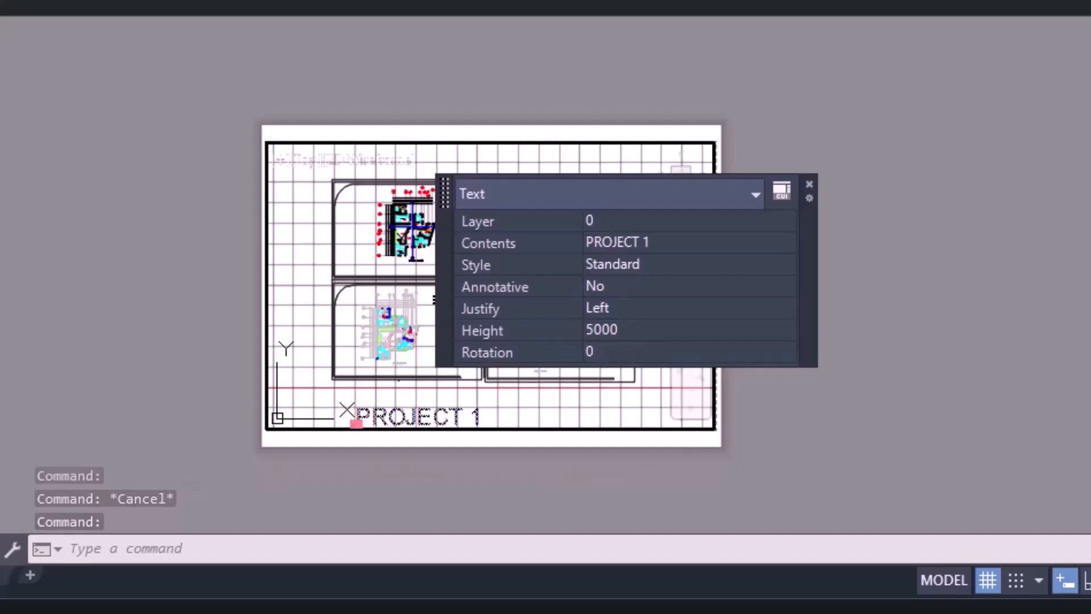
pyautogui.click(356, 424)
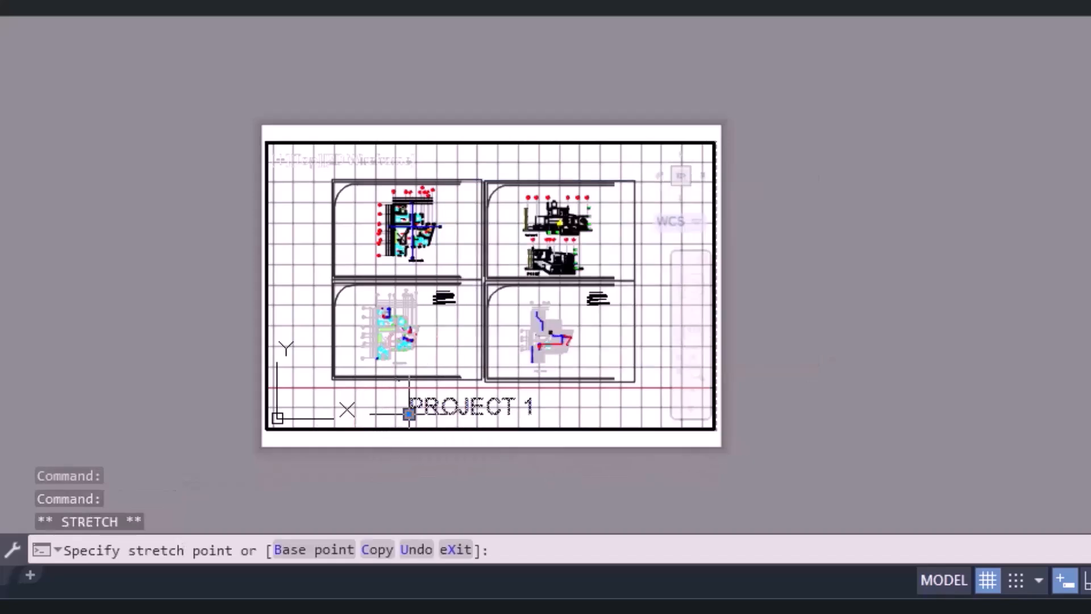
pyautogui.click(409, 414)
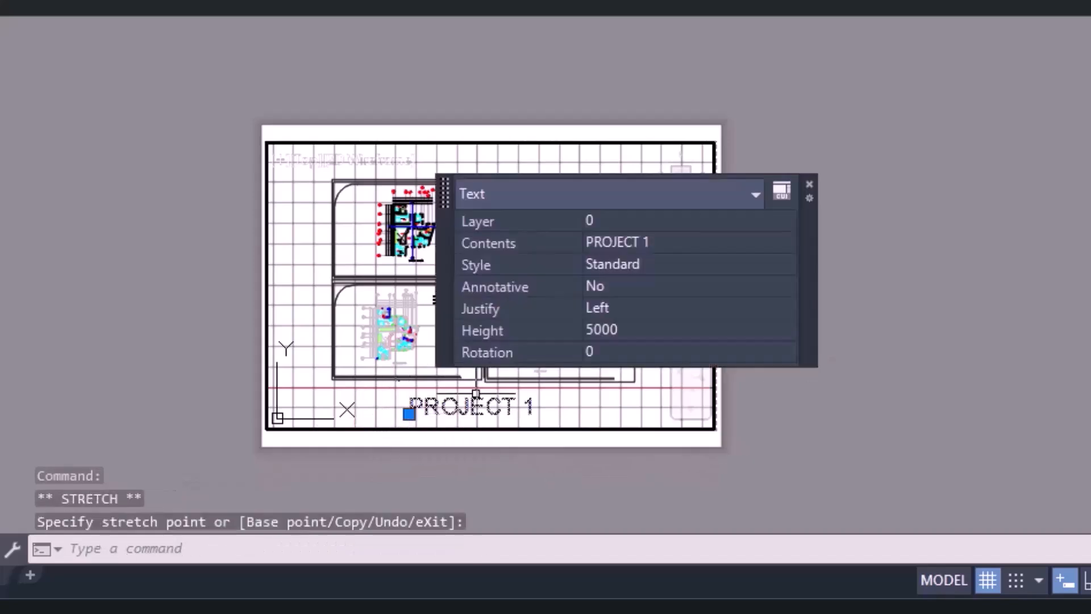
pyautogui.click(809, 185)
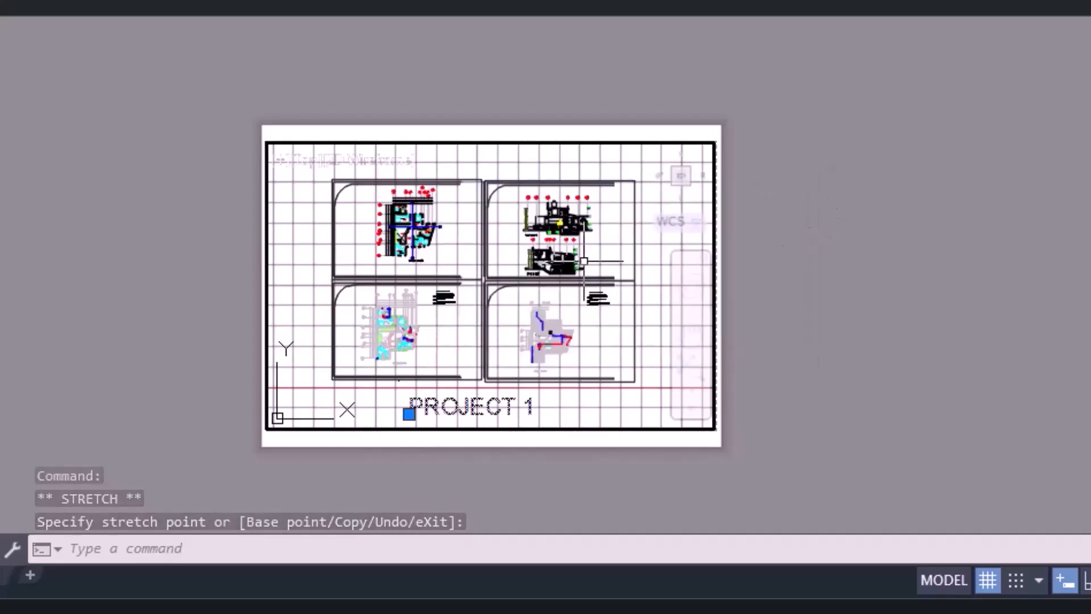
pyautogui.press('Escape')
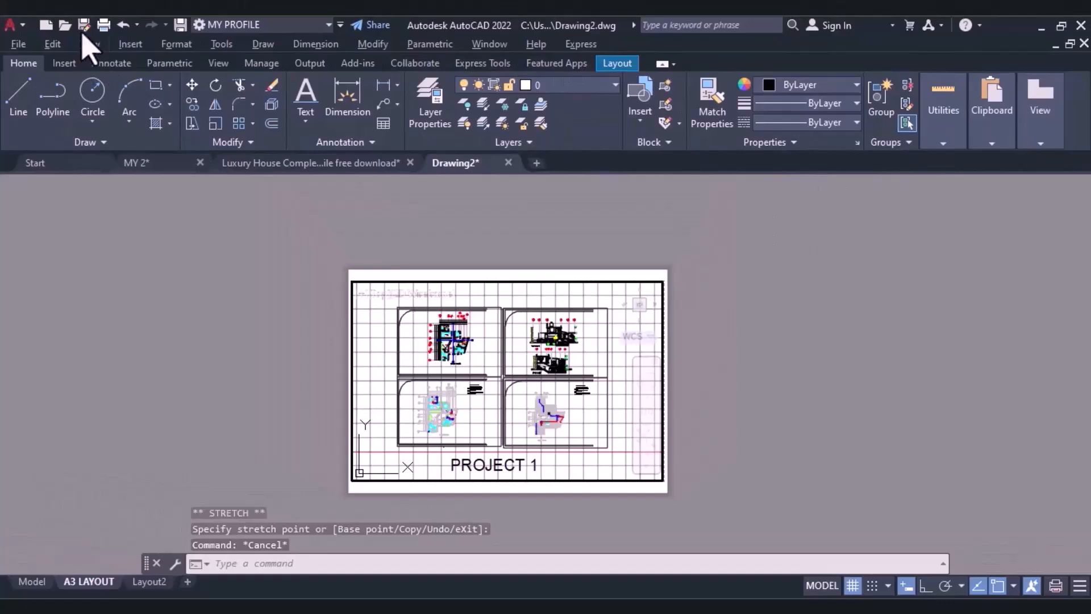
# Plot the A3 layout as a single sheet with DWG To PDF, saving it to the Desktop as "Drawing 3".
pyautogui.click(103, 26)
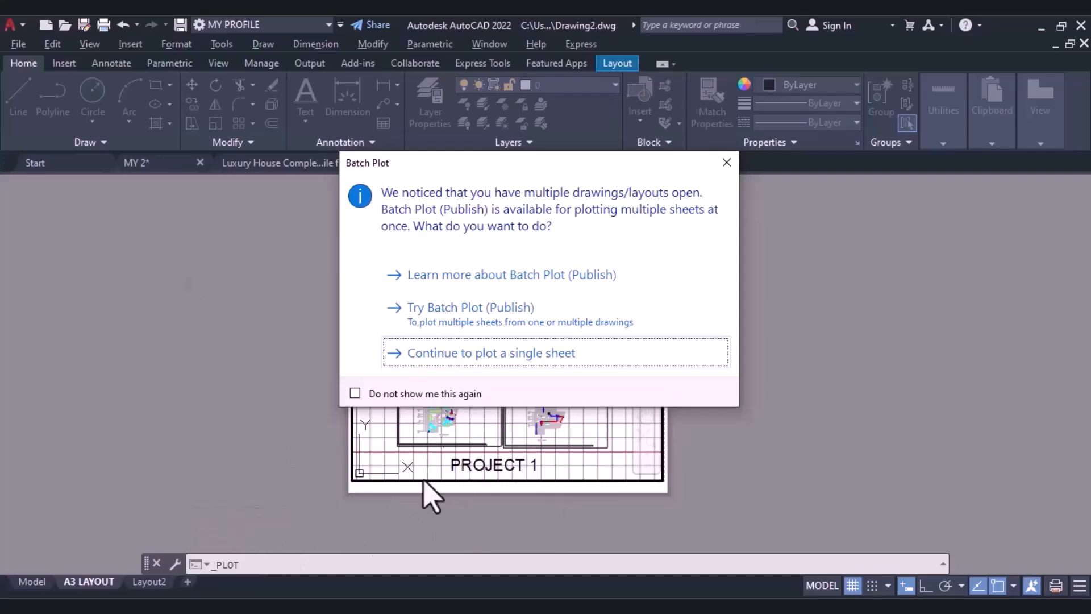
pyautogui.click(446, 358)
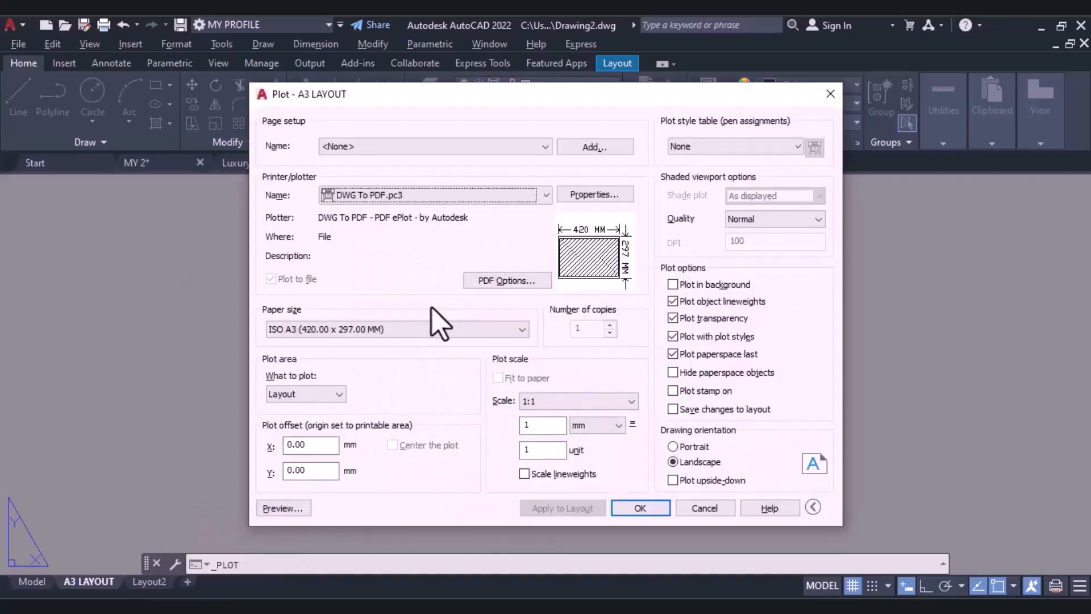
pyautogui.click(640, 508)
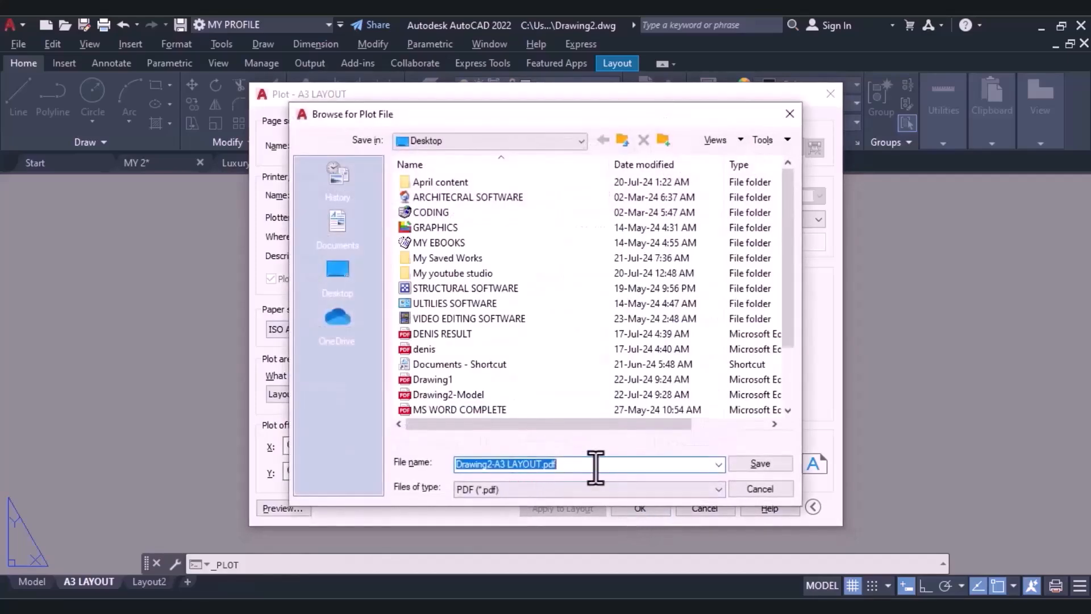
pyautogui.press('BackSpace')
pyautogui.write('DRSW')
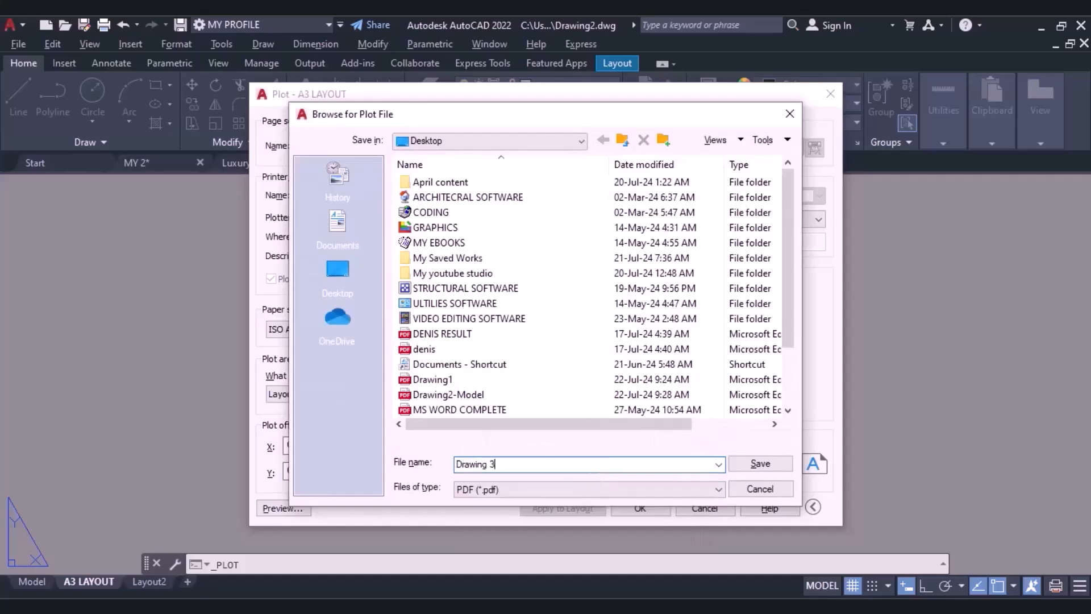
pyautogui.click(753, 466)
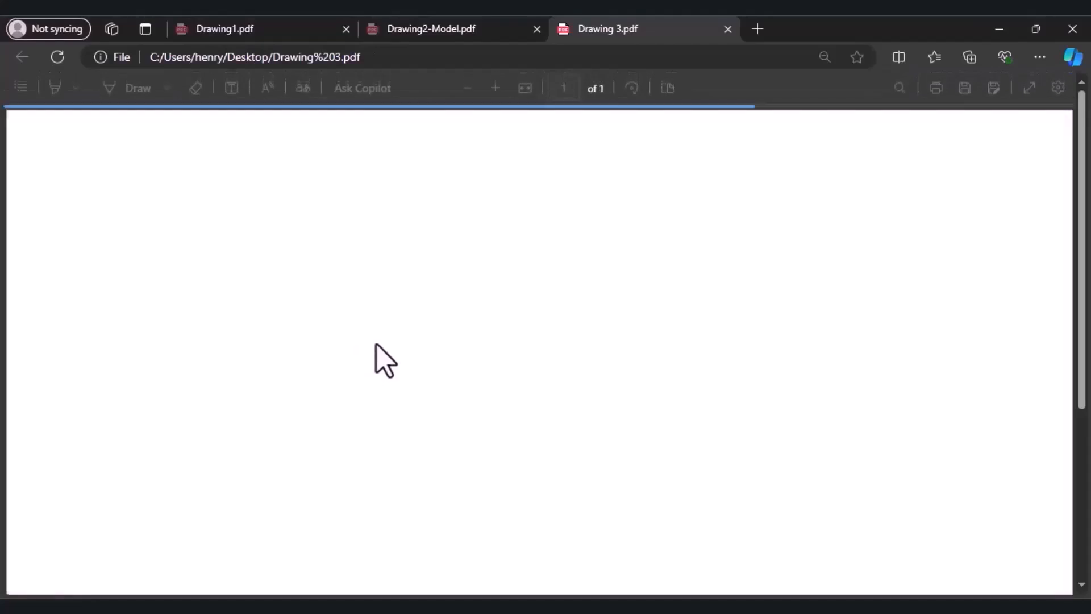
# Examine the plotted Drawing 3 PDF, from its drawing details to the whole page with the title.
pyautogui.scroll(-5, 418, 350)
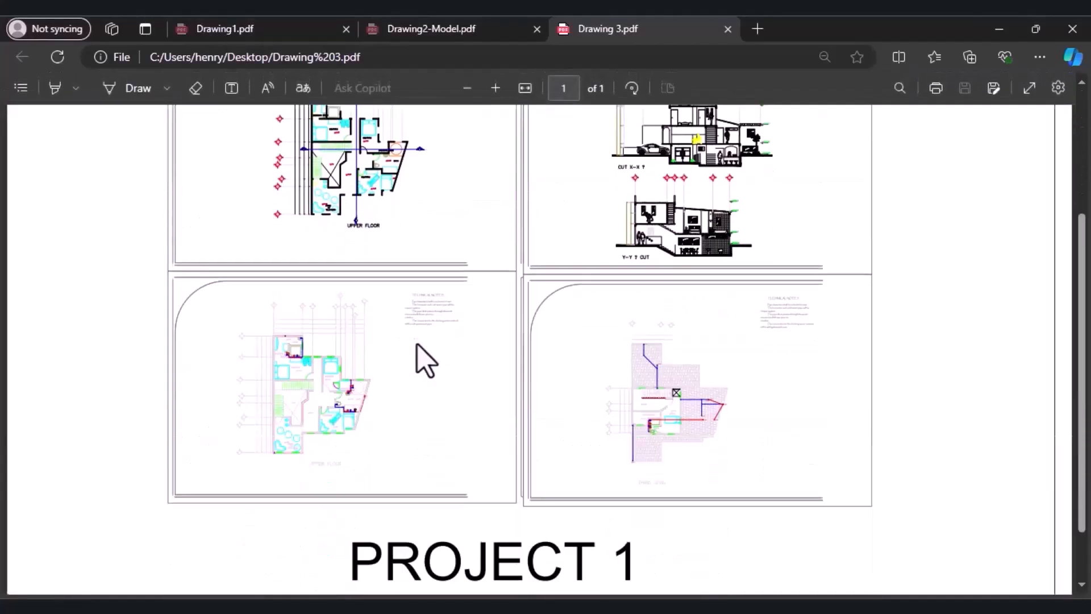
pyautogui.scroll(3, 433, 149)
pyautogui.click(467, 90)
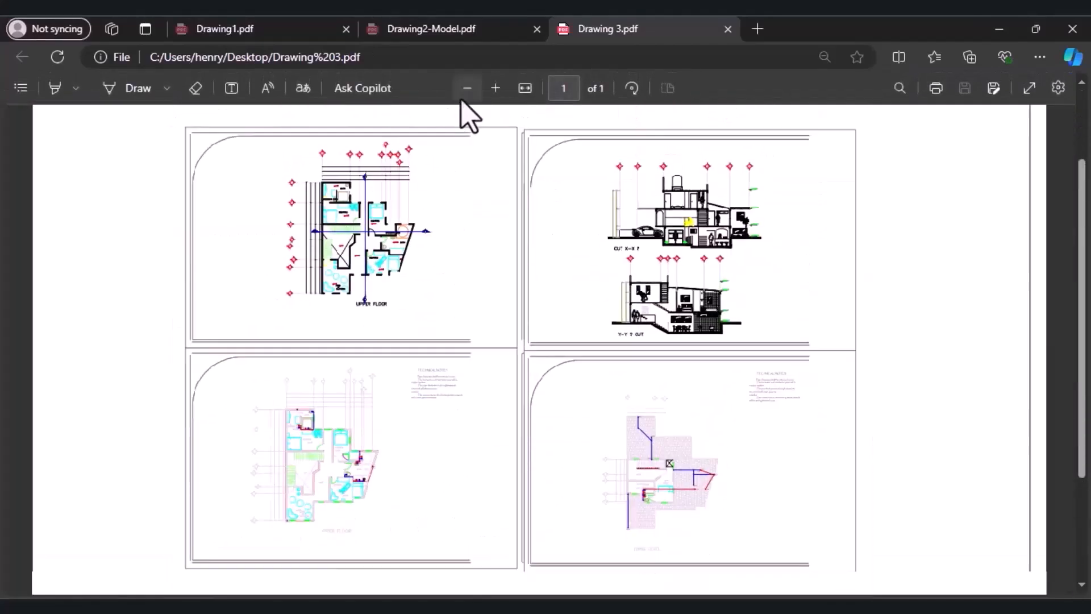
pyautogui.click(466, 90)
pyautogui.click(466, 89)
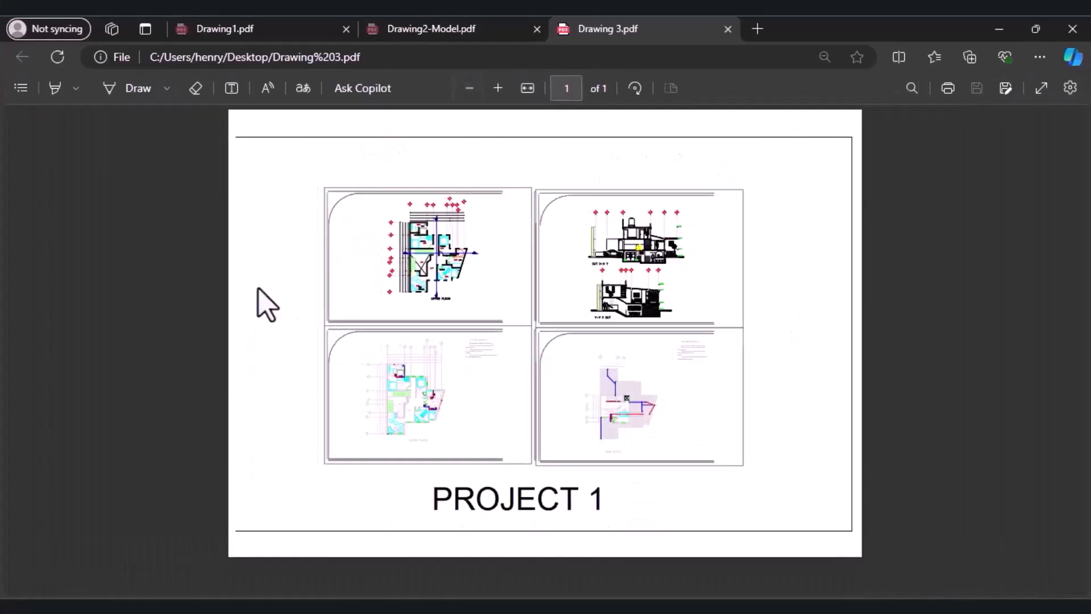